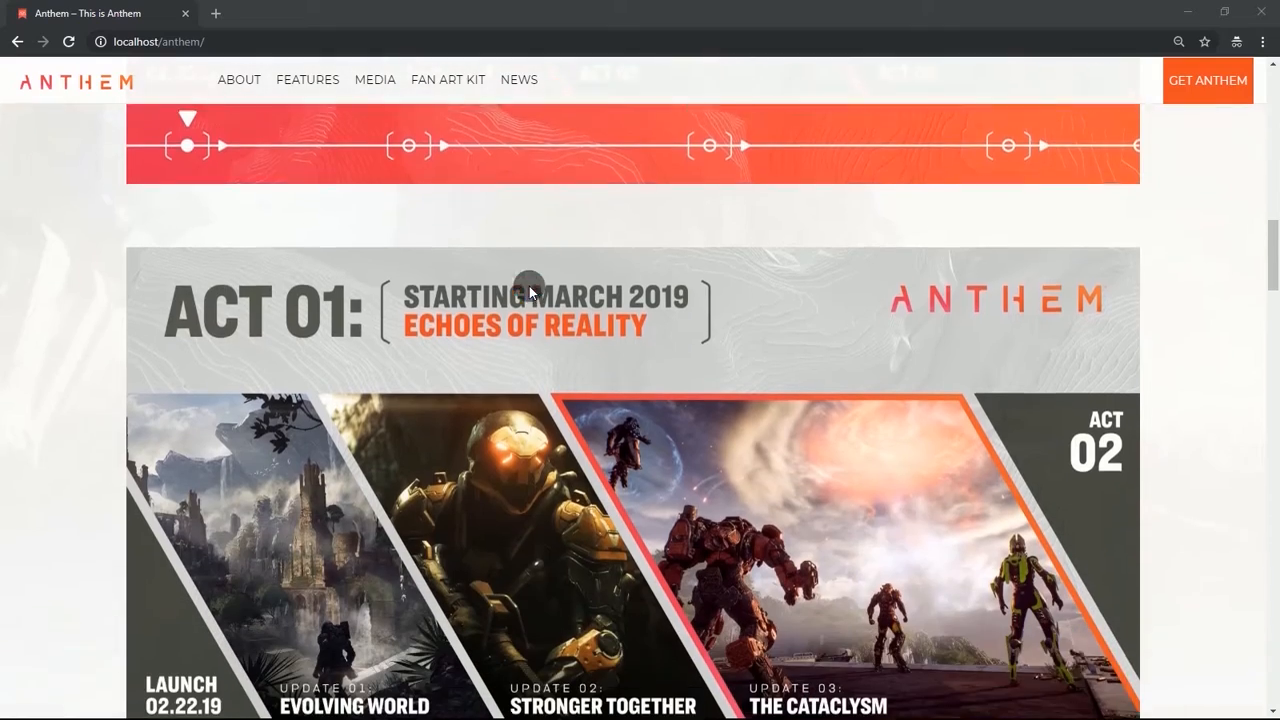
# Scroll through the whole Anthem desktop homepage and return to the top of the page.
pyautogui.scroll(-2, 530, 290)
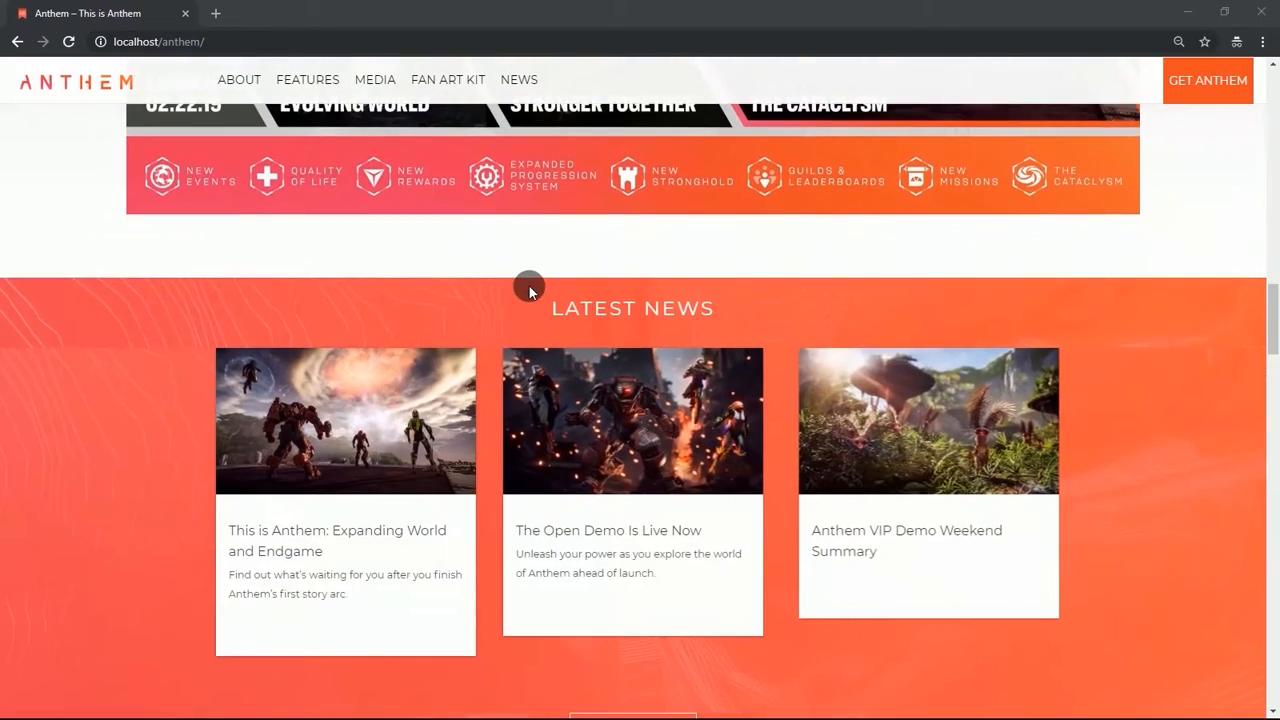
pyautogui.scroll(-4, 529, 288)
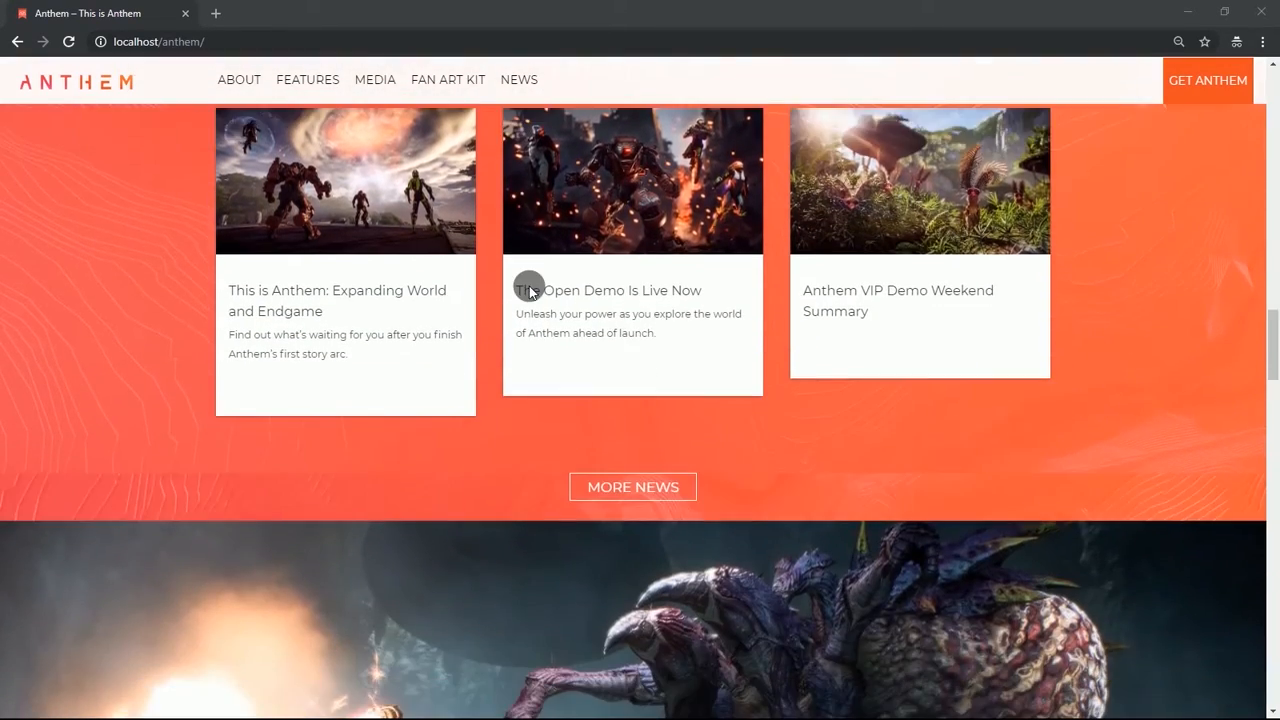
pyautogui.scroll(-4, 529, 290)
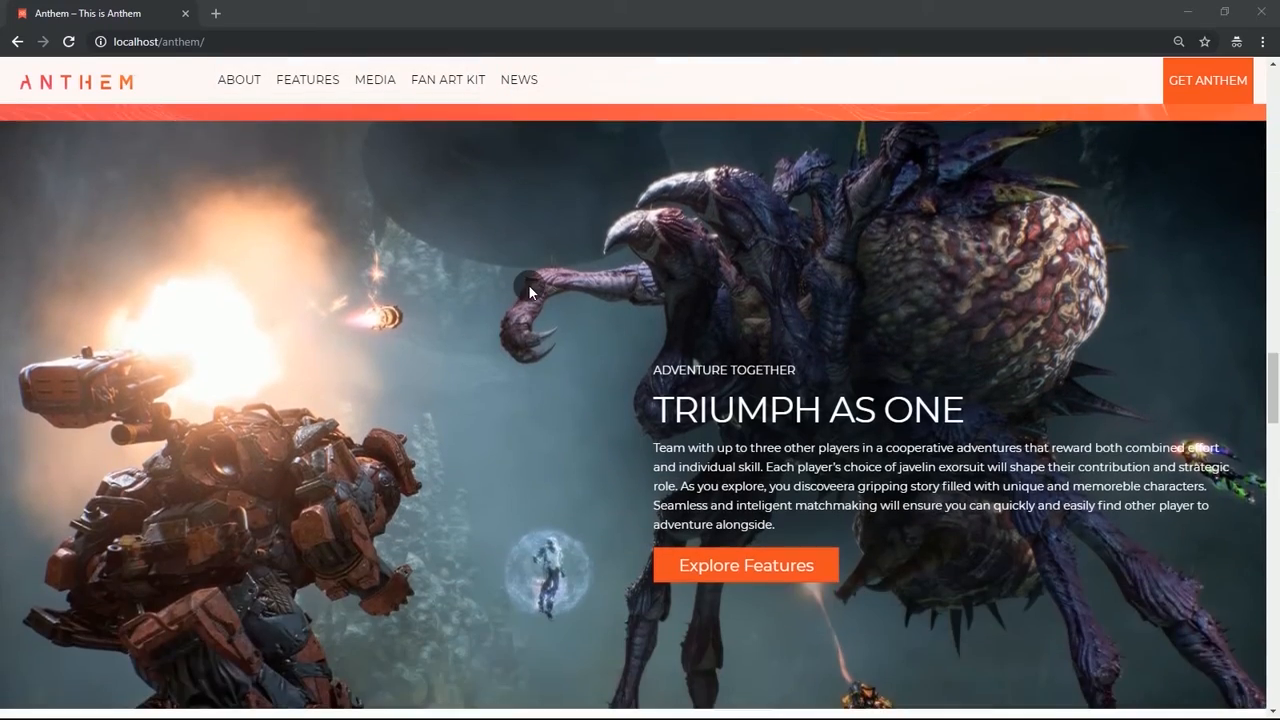
pyautogui.scroll(-4, 529, 290)
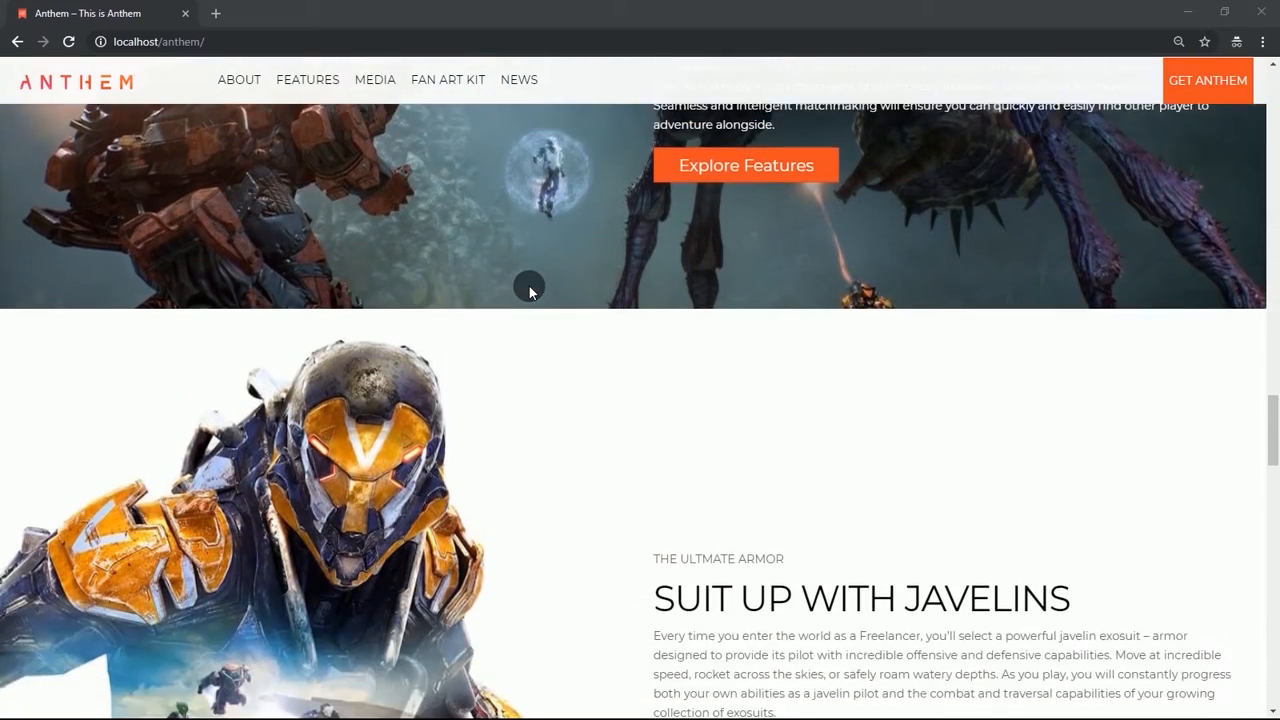
pyautogui.scroll(-5, 529, 288)
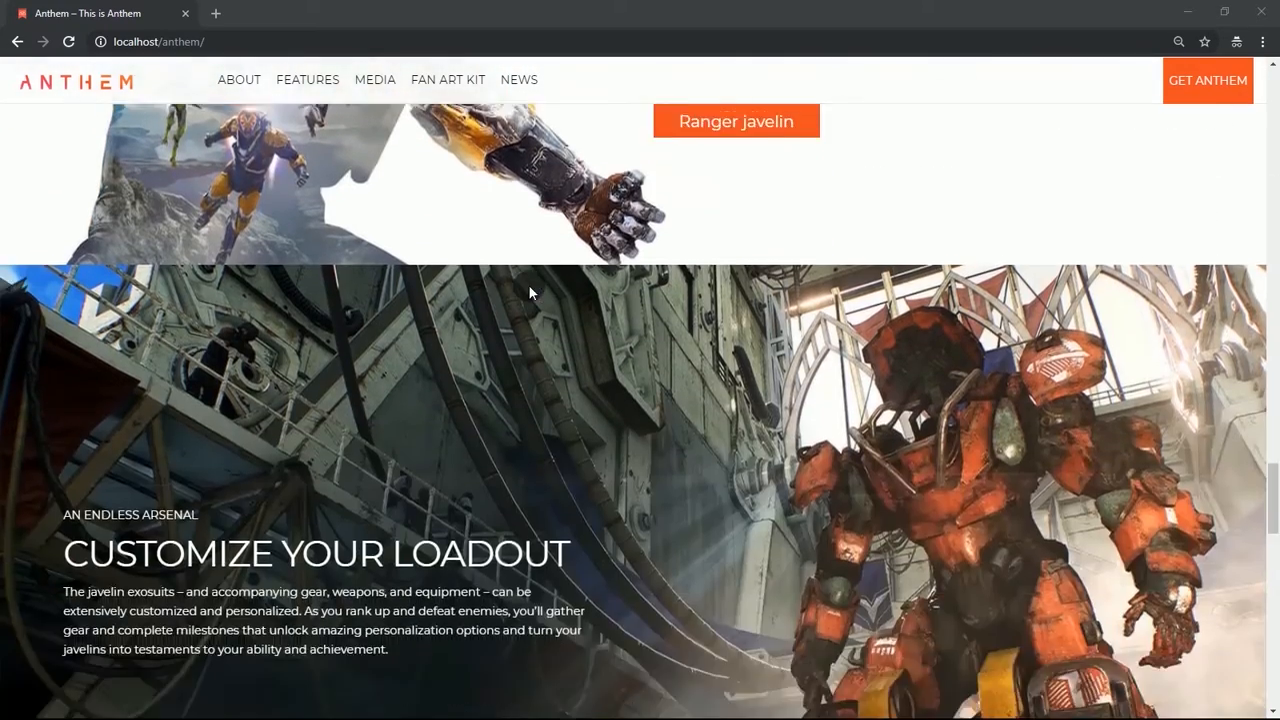
pyautogui.scroll(-7, 528, 284)
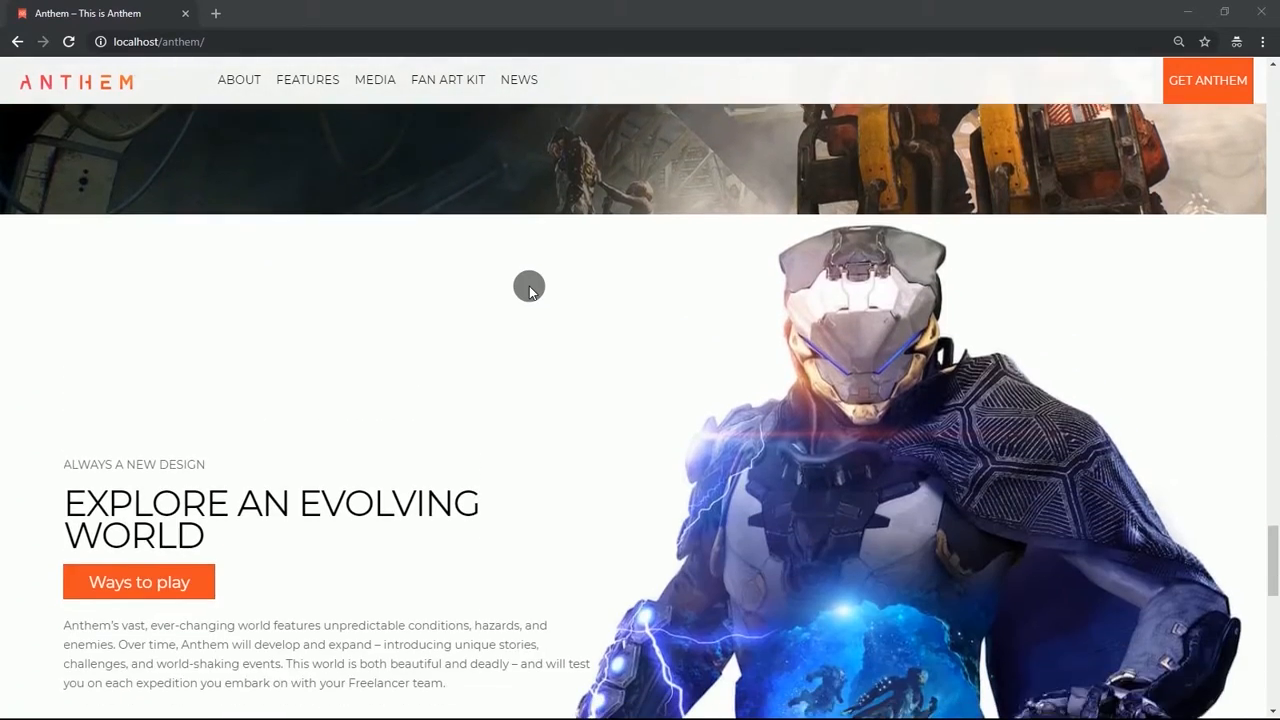
pyautogui.scroll(-6, 529, 286)
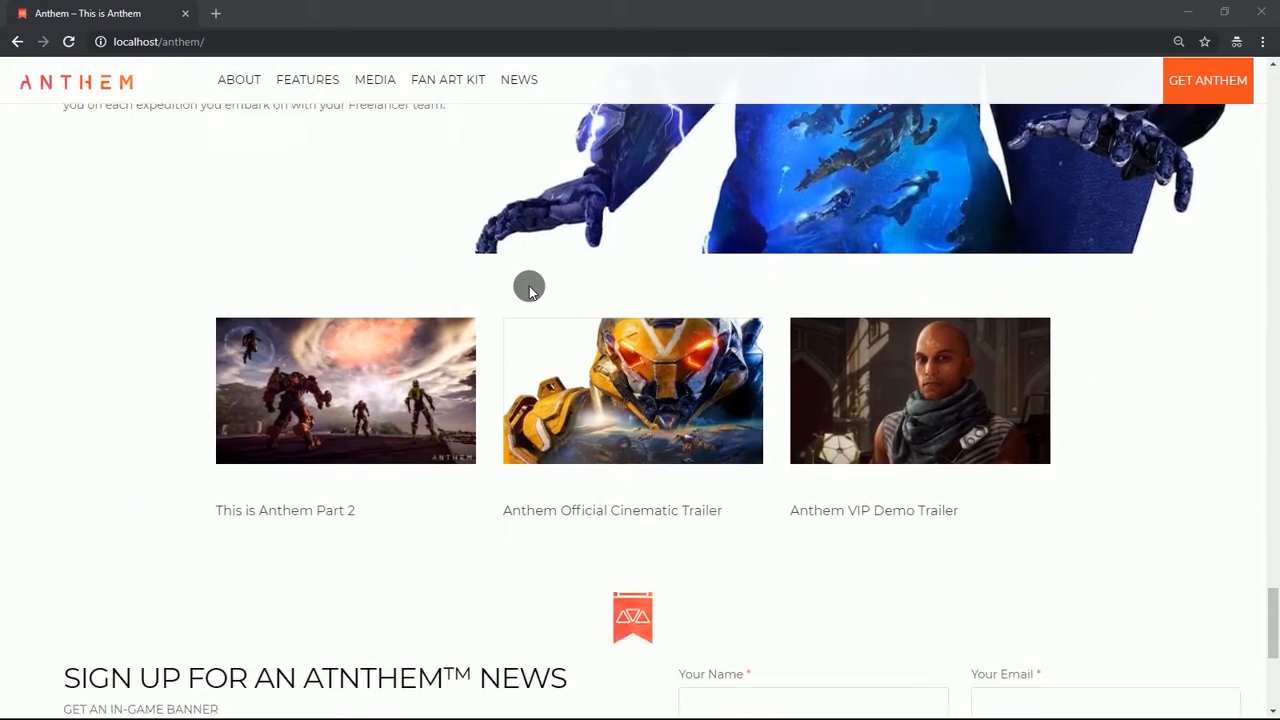
pyautogui.scroll(-3, 531, 291)
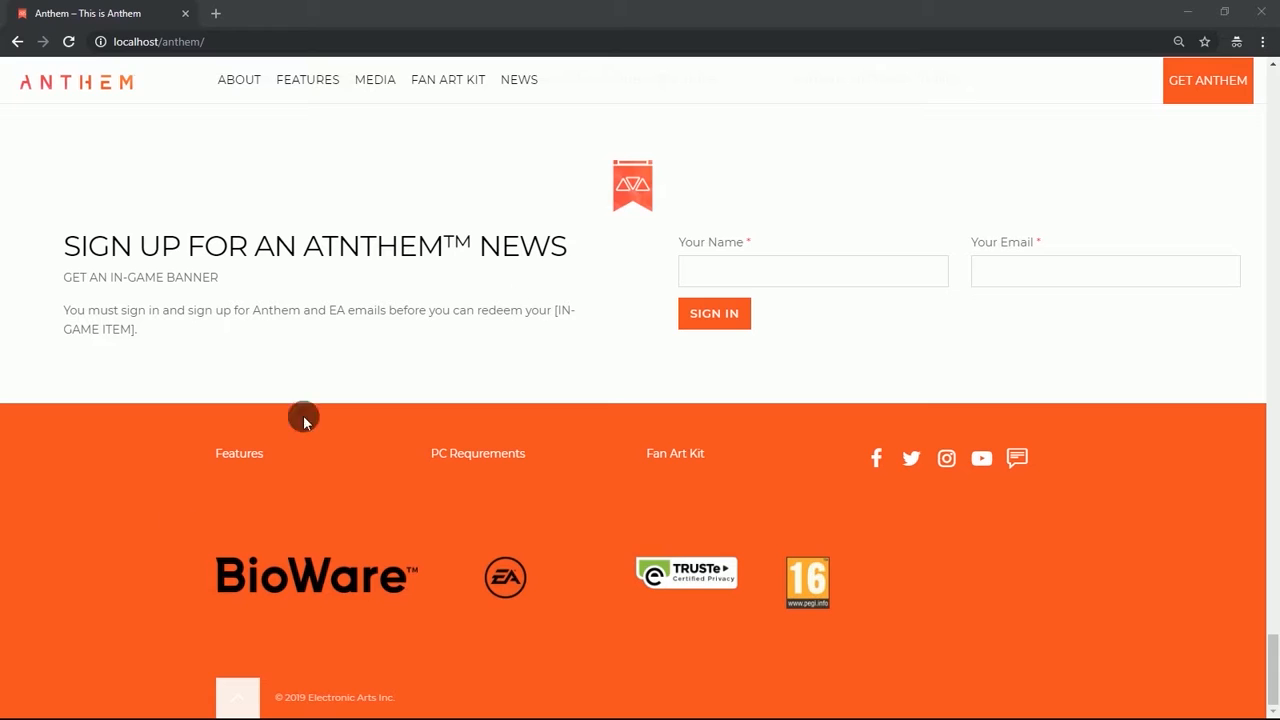
pyautogui.click(232, 695)
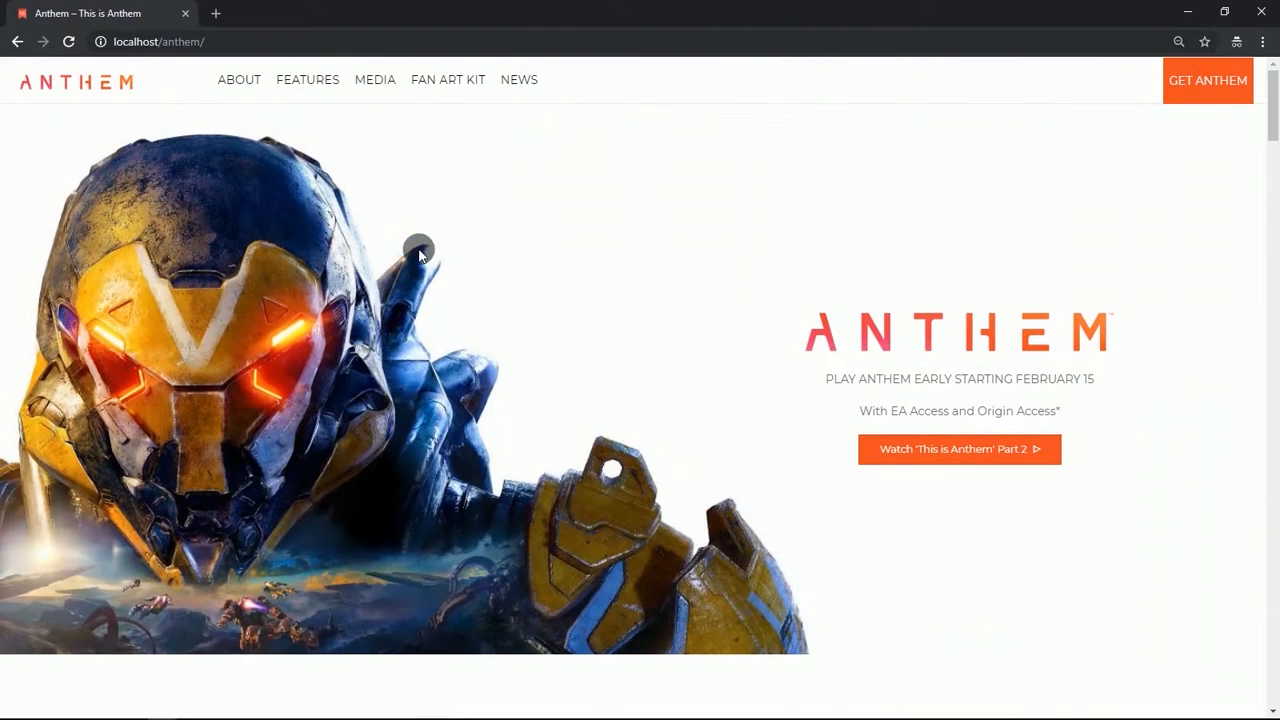
# Open the developer tools in mobile device preview and toggle the mobile navigation menu open and closed.
pyautogui.rightClick(519, 231)
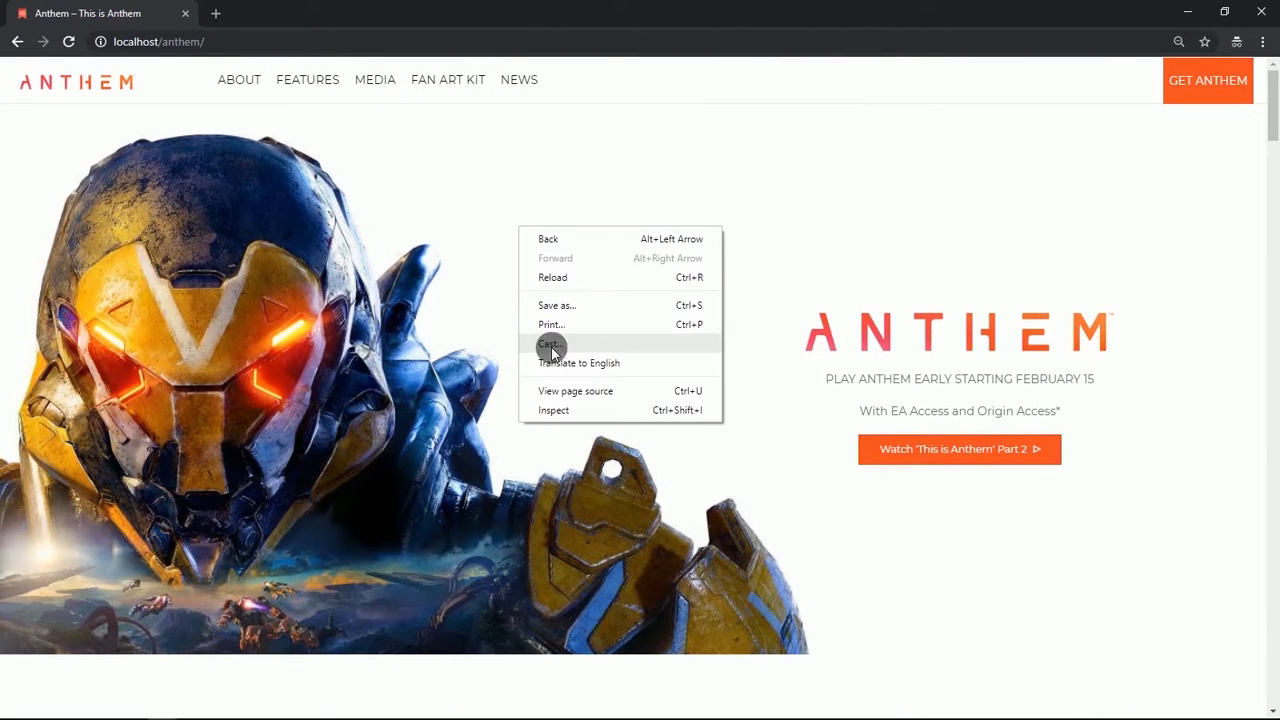
pyautogui.click(558, 410)
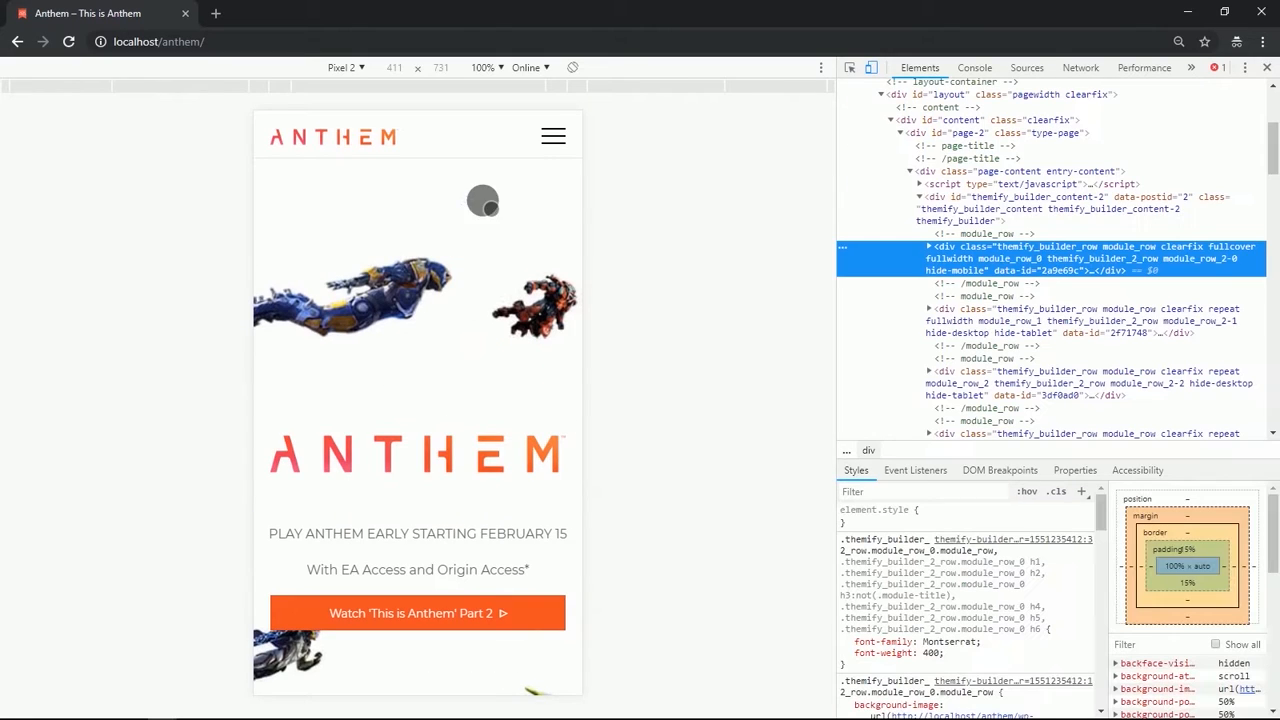
pyautogui.click(552, 132)
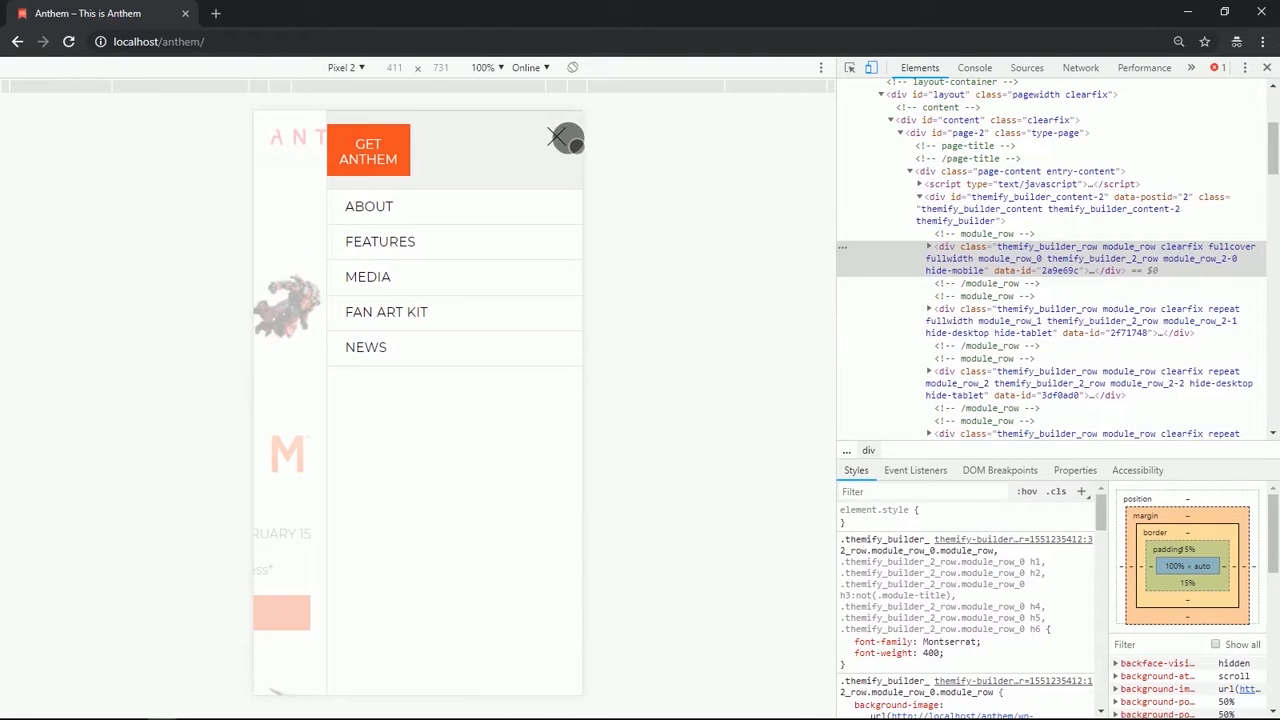
pyautogui.click(562, 137)
# Scroll through the entire homepage in the Pixel 2 mobile preview down to the footer.
pyautogui.scroll(-3, 437, 491)
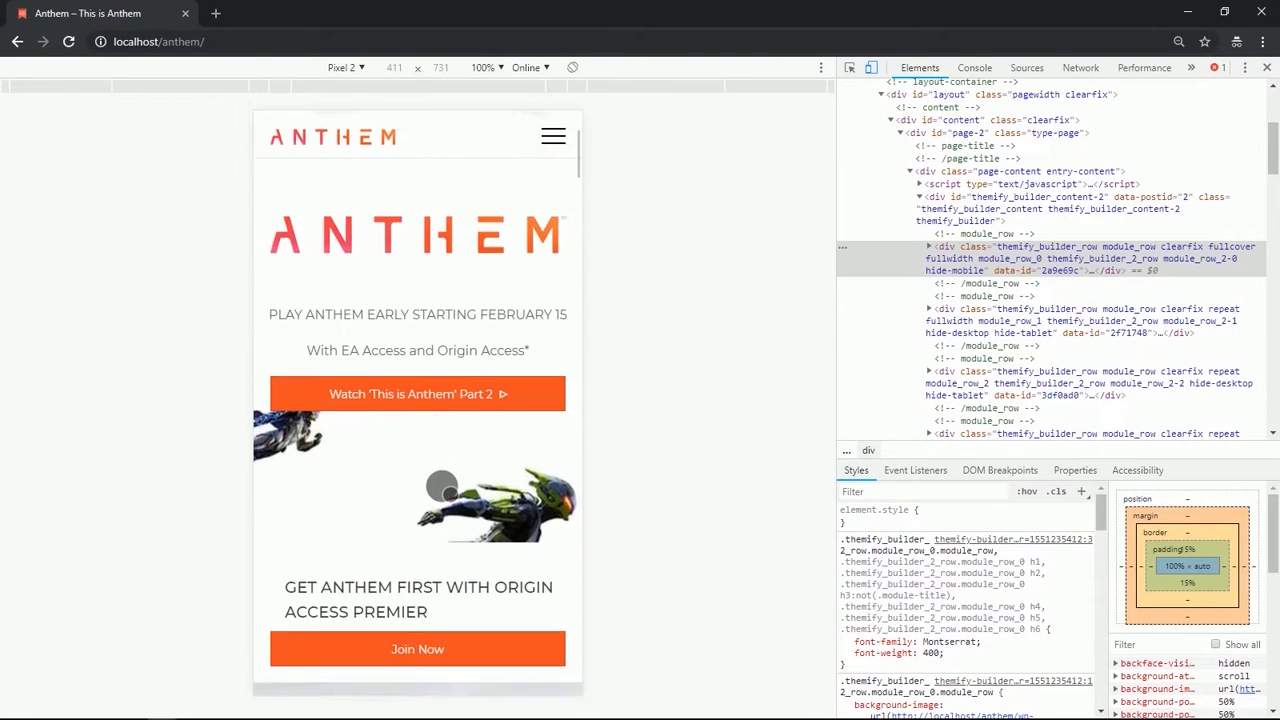
pyautogui.scroll(-5, 441, 487)
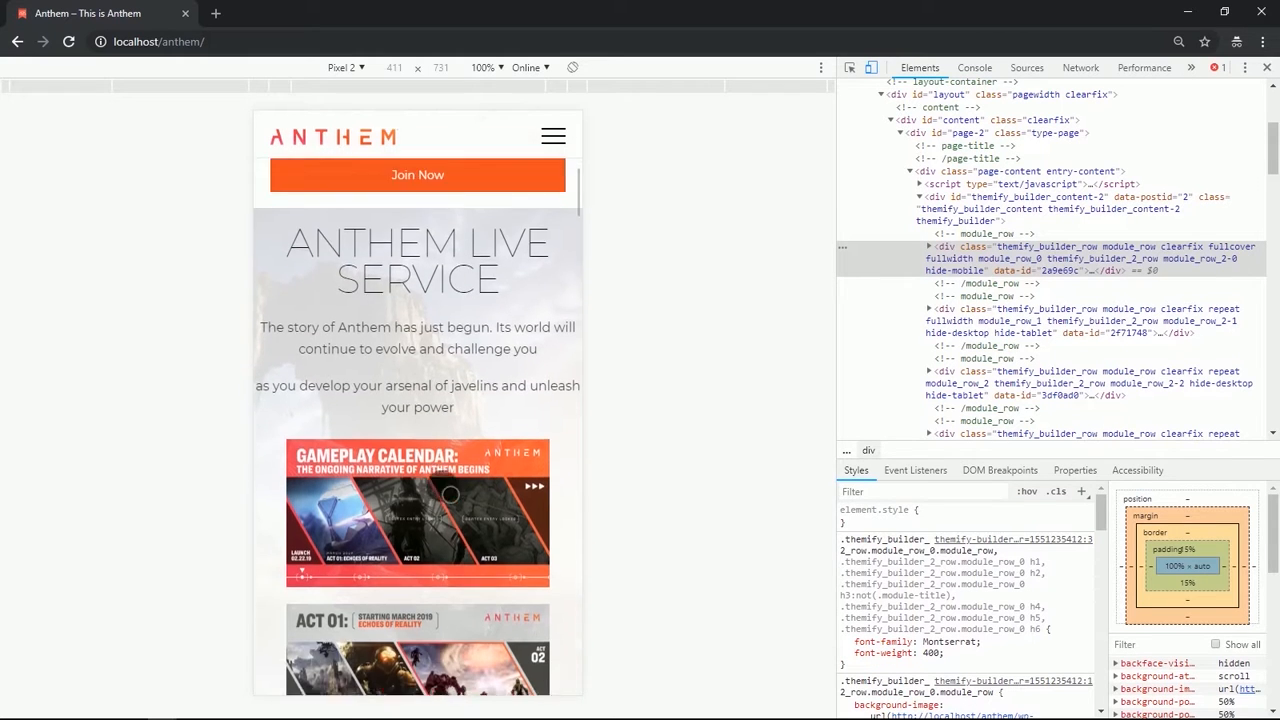
pyautogui.scroll(-10, 450, 494)
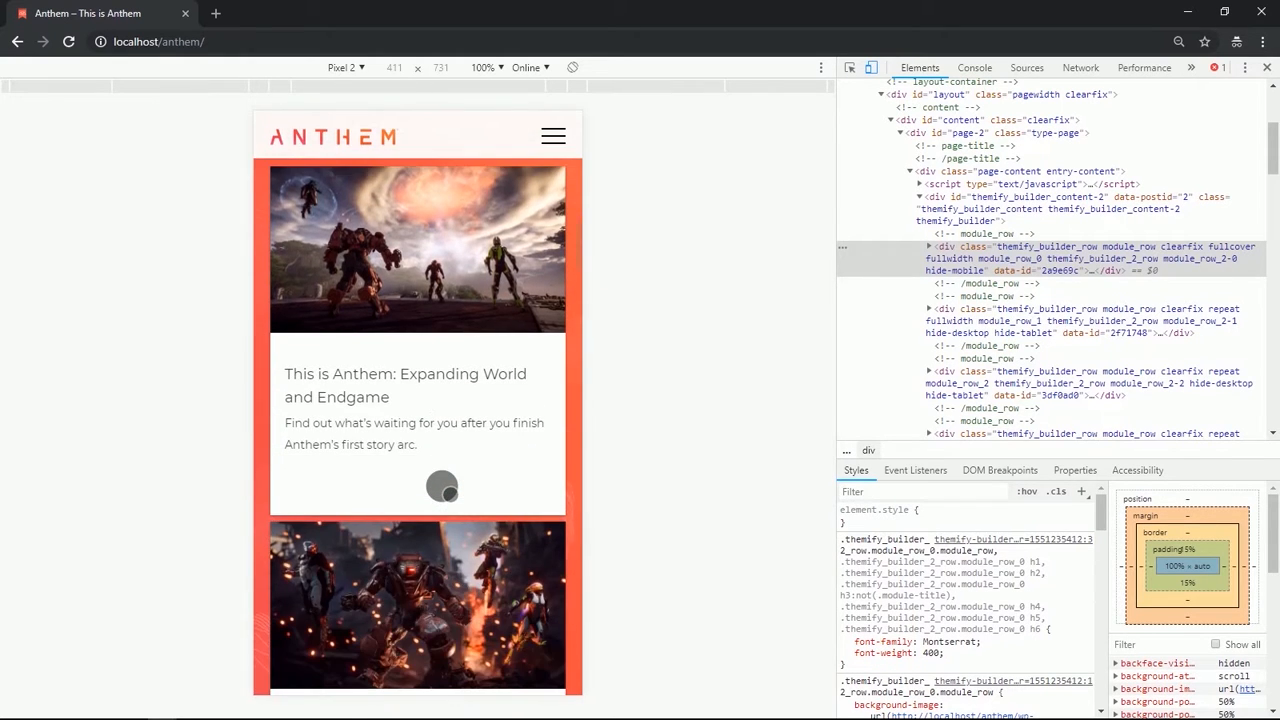
pyautogui.scroll(-7, 442, 487)
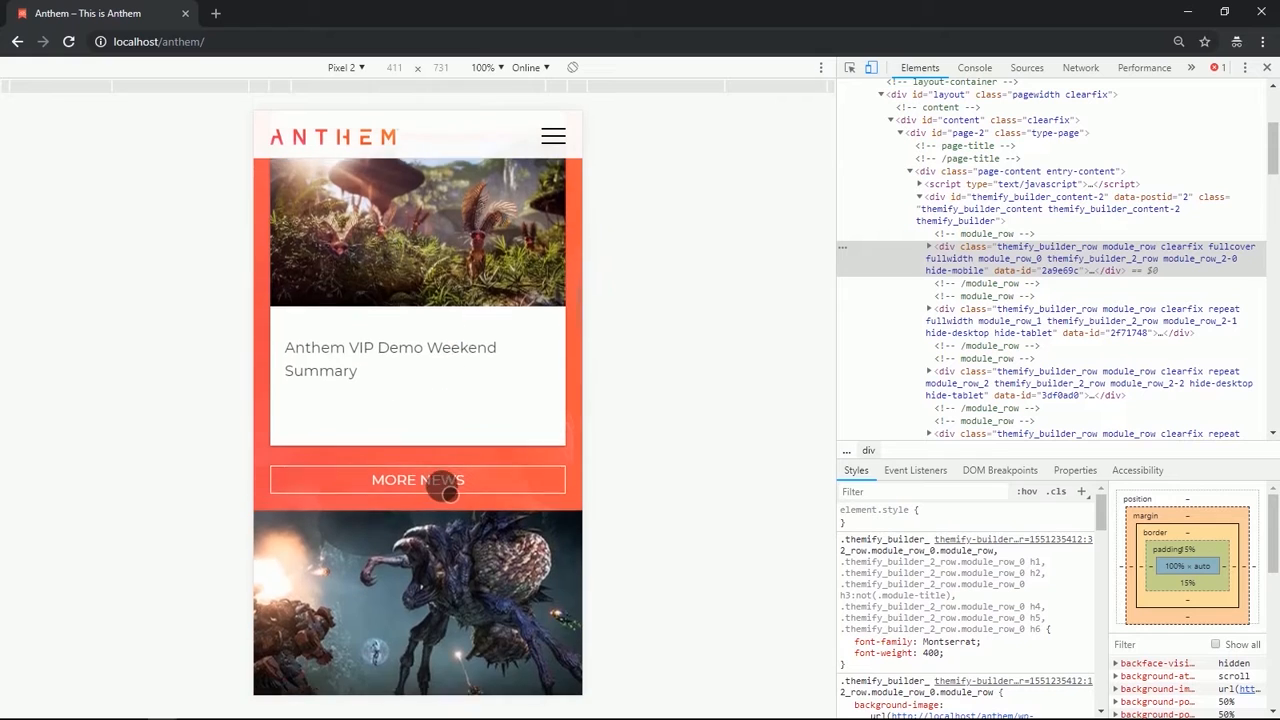
pyautogui.scroll(-6, 449, 492)
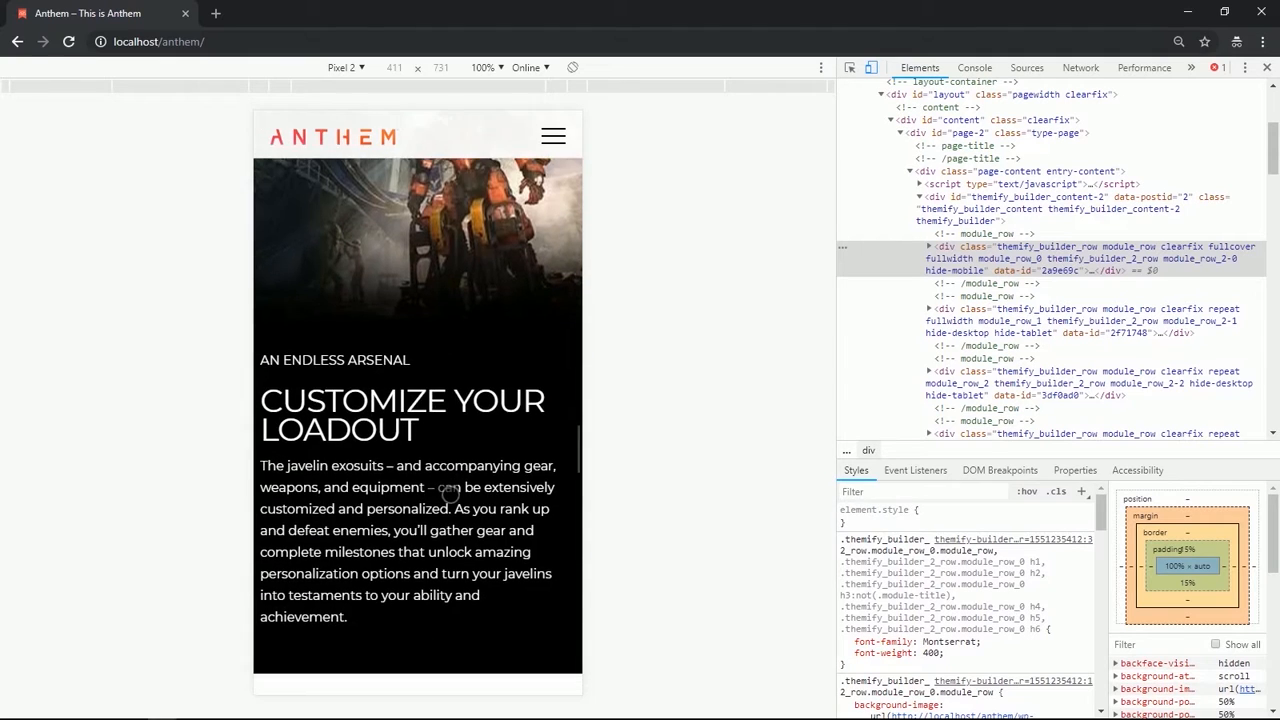
pyautogui.scroll(-7, 450, 490)
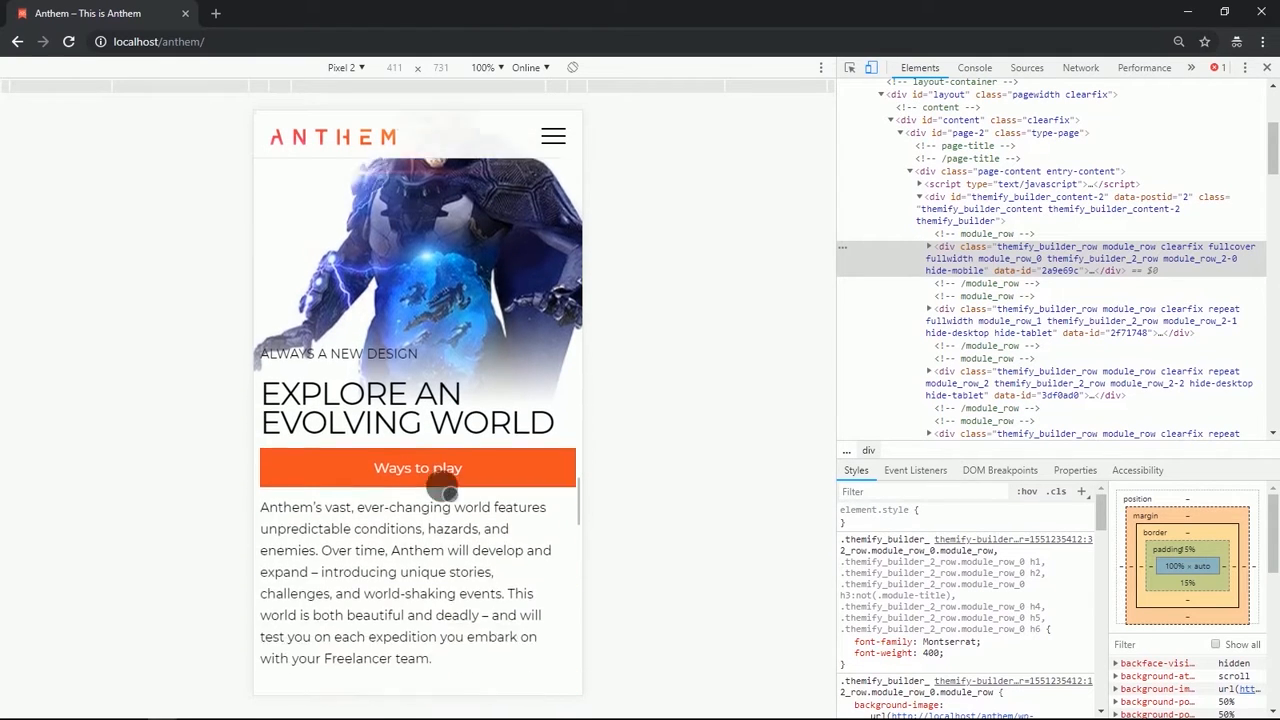
pyautogui.scroll(-4, 447, 490)
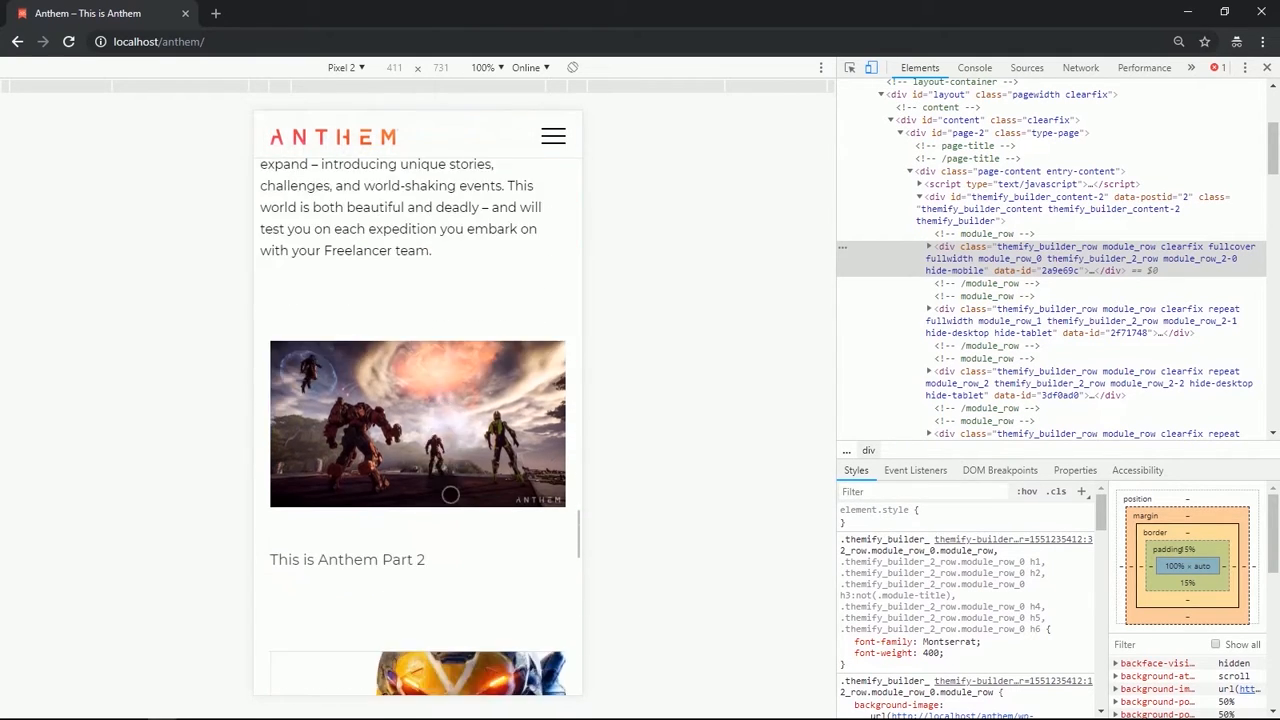
pyautogui.scroll(-5, 450, 494)
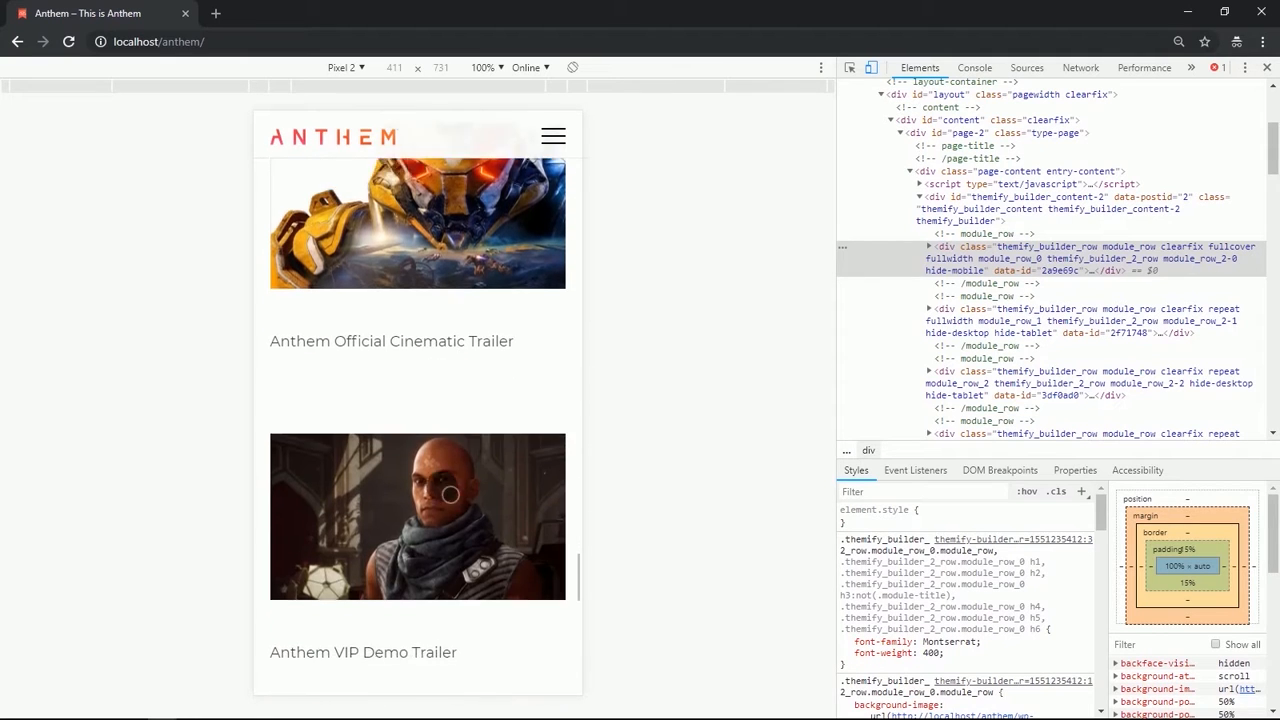
pyautogui.scroll(-6, 450, 494)
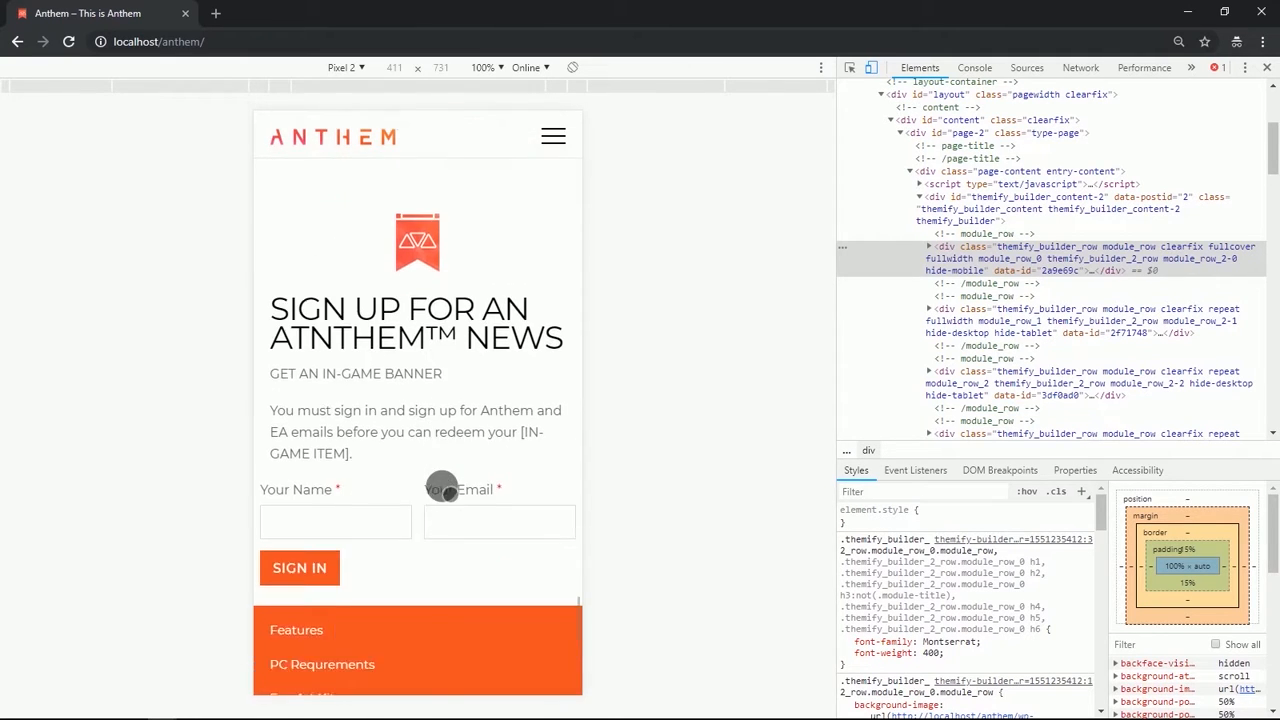
pyautogui.scroll(-5, 442, 490)
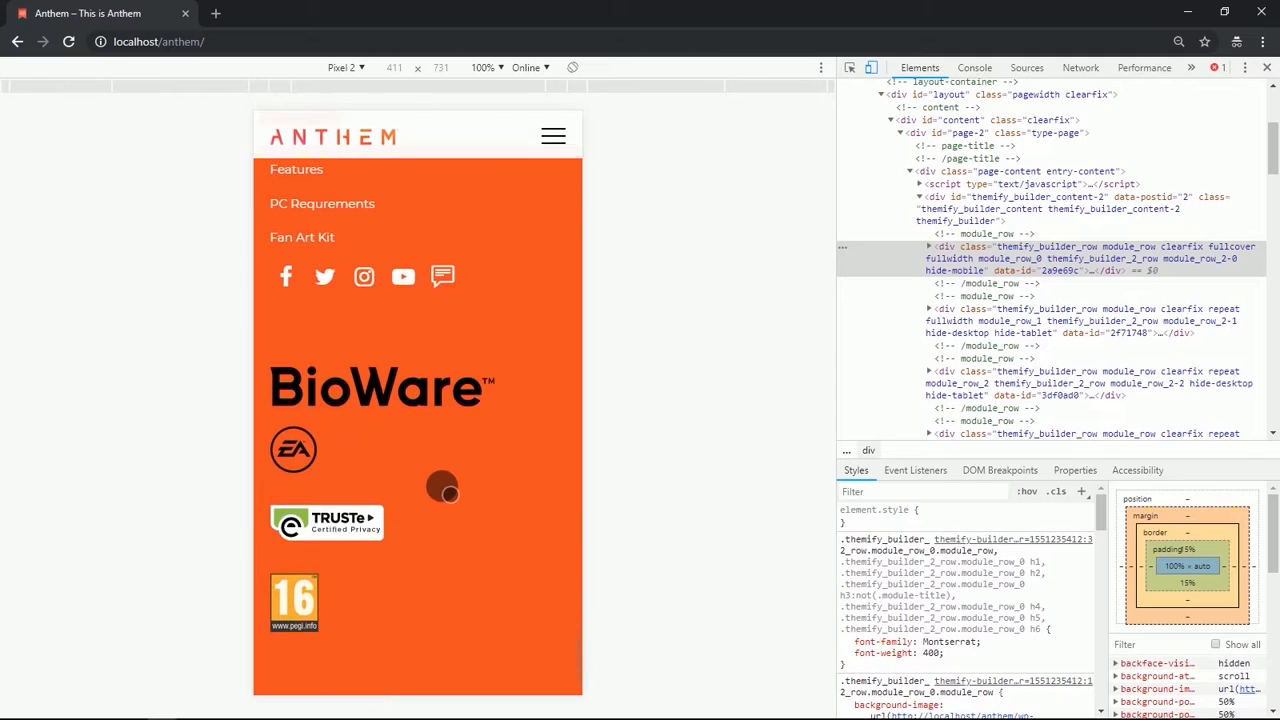
pyautogui.scroll(-2, 442, 490)
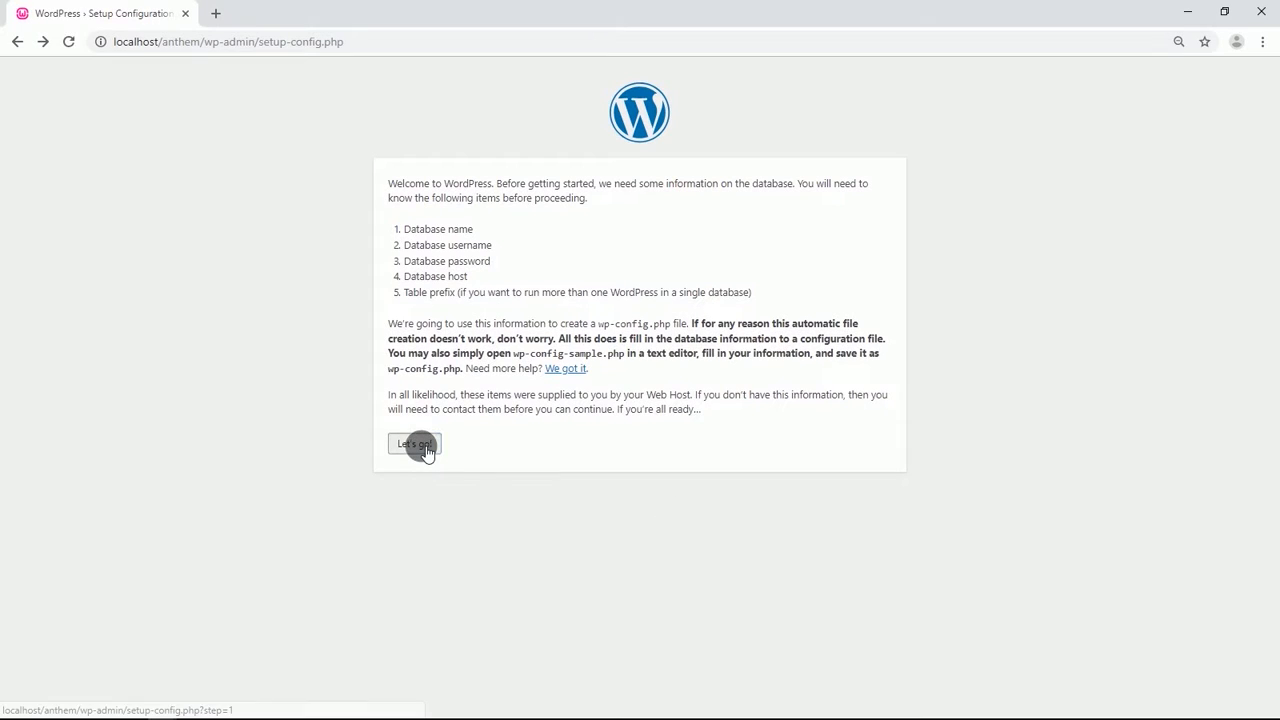
# Start the WordPress database setup, set the database name to anthem and username to root, and select the default password text.
pyautogui.click(419, 445)
pyautogui.moveTo(574, 226); pyautogui.dragTo(494, 229)
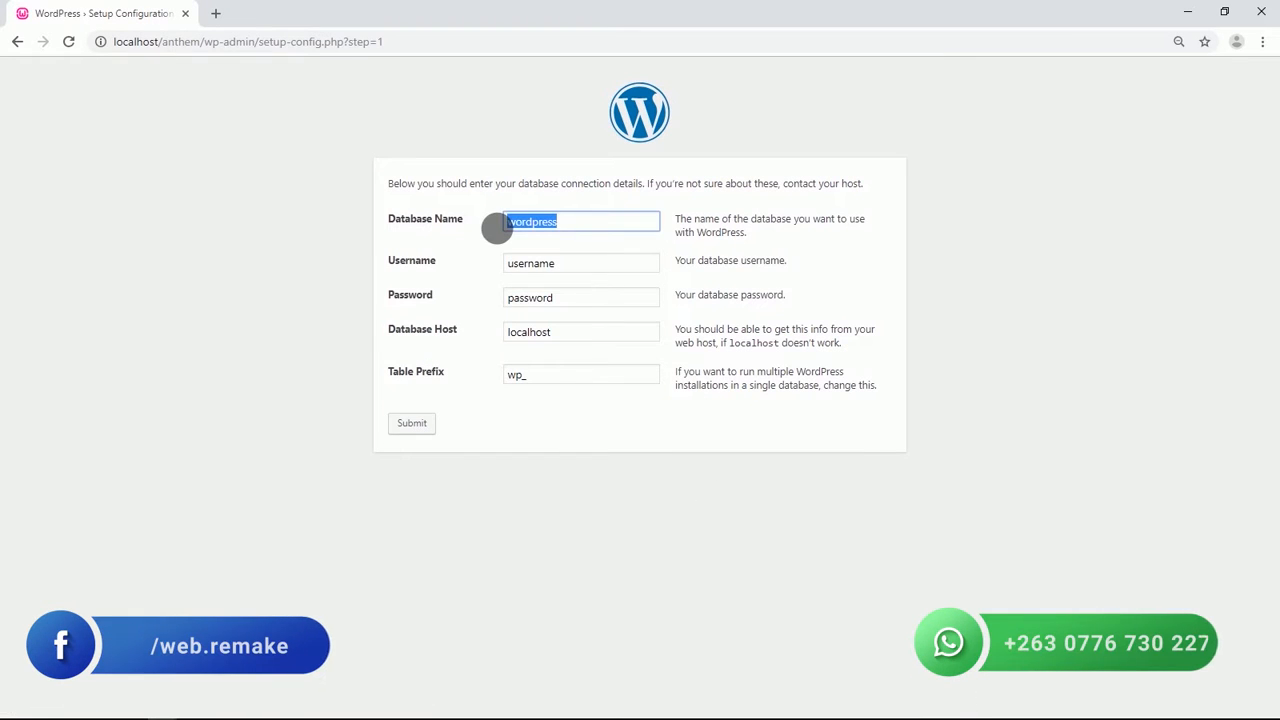
pyautogui.write('anthem')
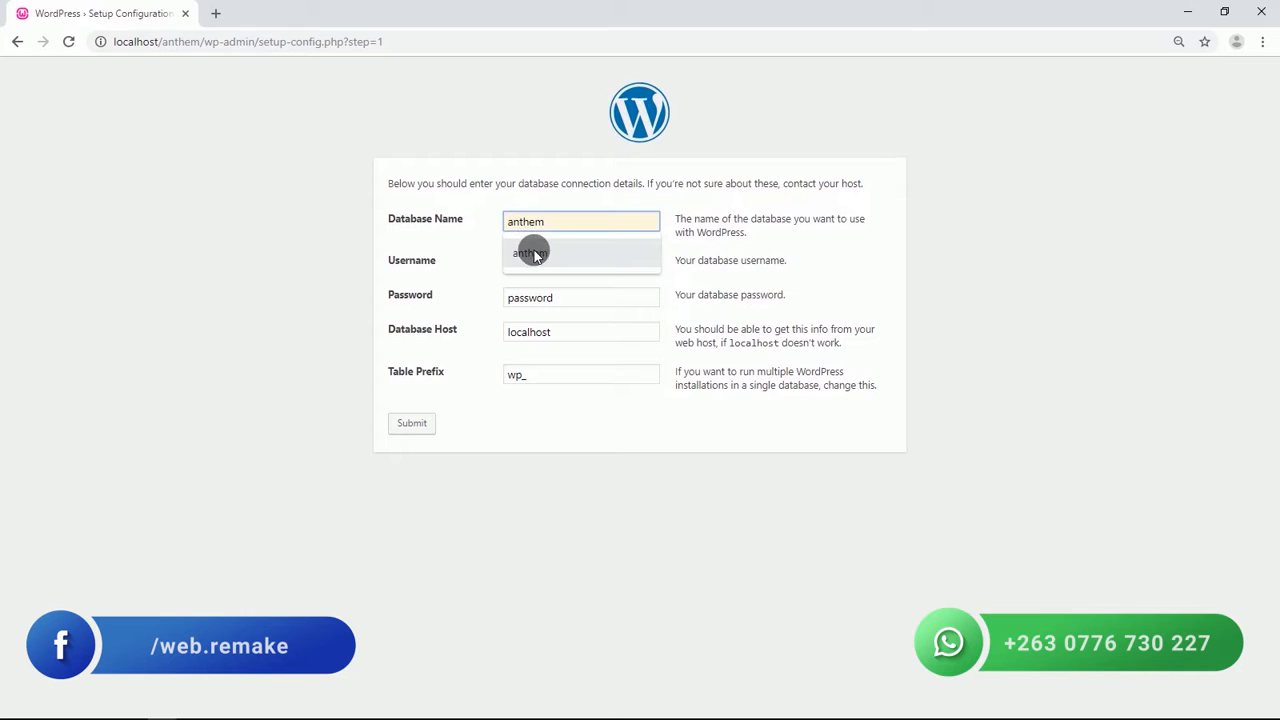
pyautogui.click(526, 251)
pyautogui.moveTo(563, 260); pyautogui.dragTo(511, 271)
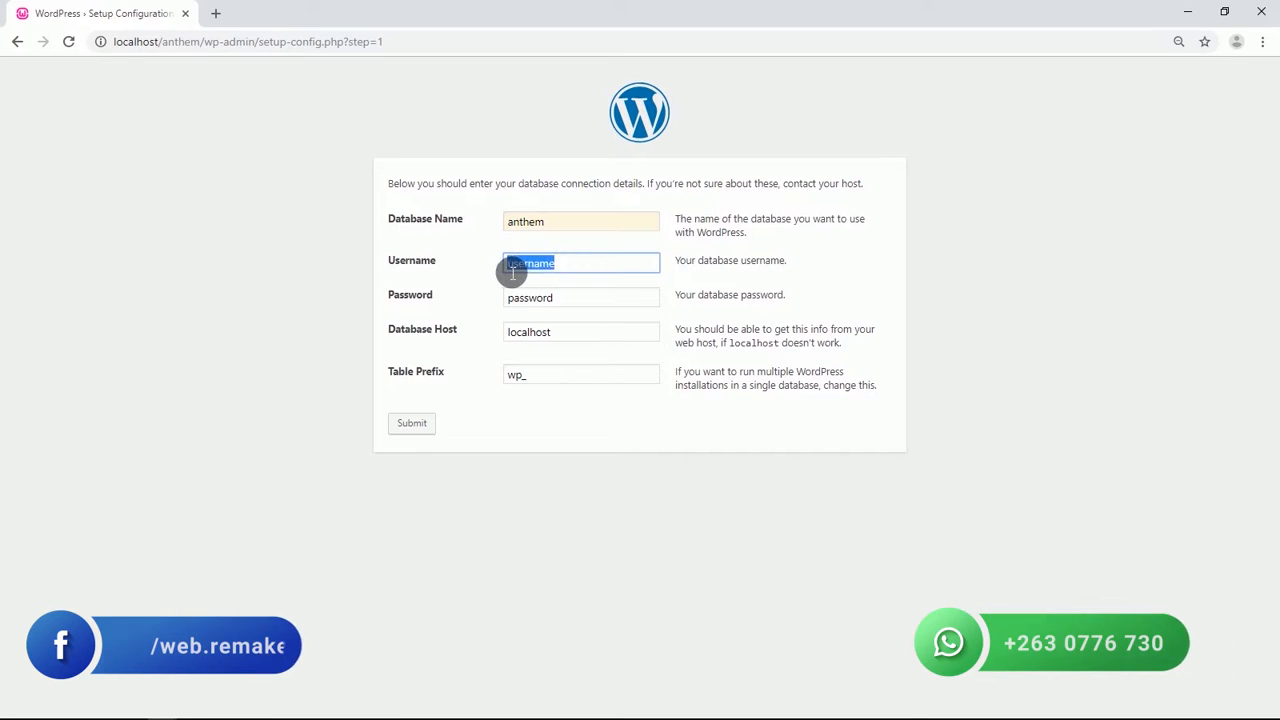
pyautogui.write('r')
pyautogui.click(514, 290)
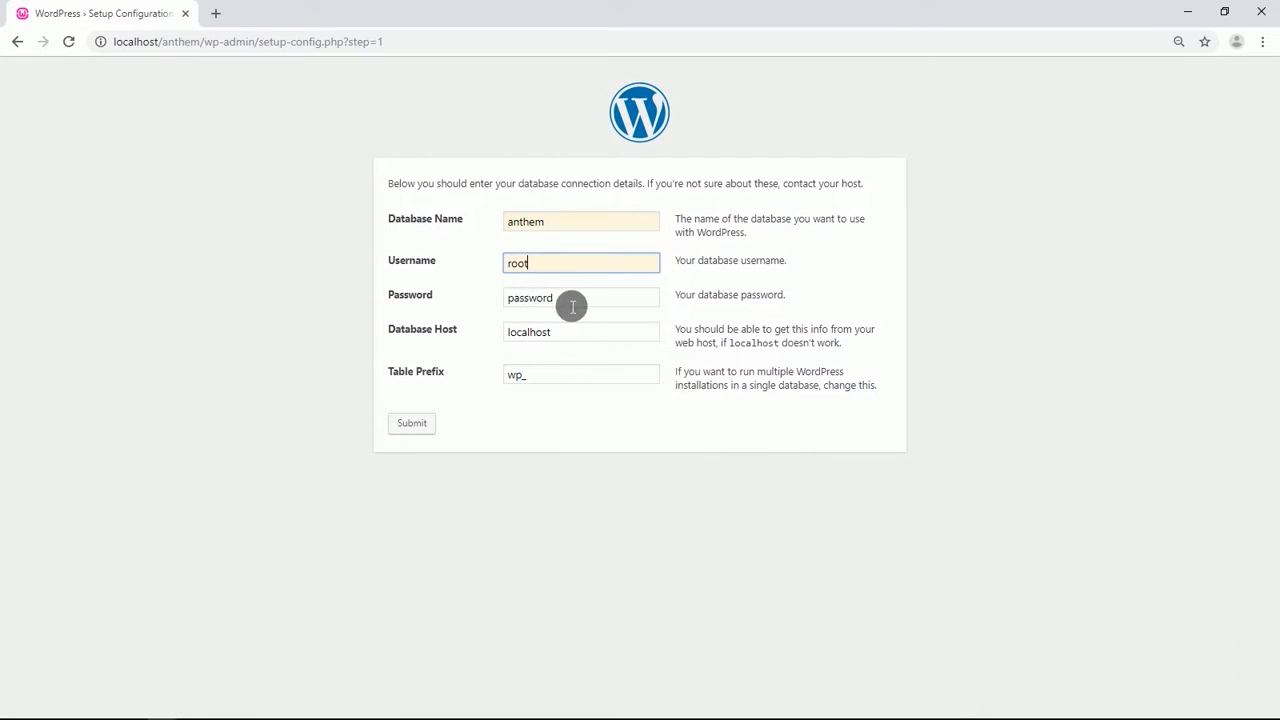
pyautogui.moveTo(571, 303); pyautogui.dragTo(514, 307)
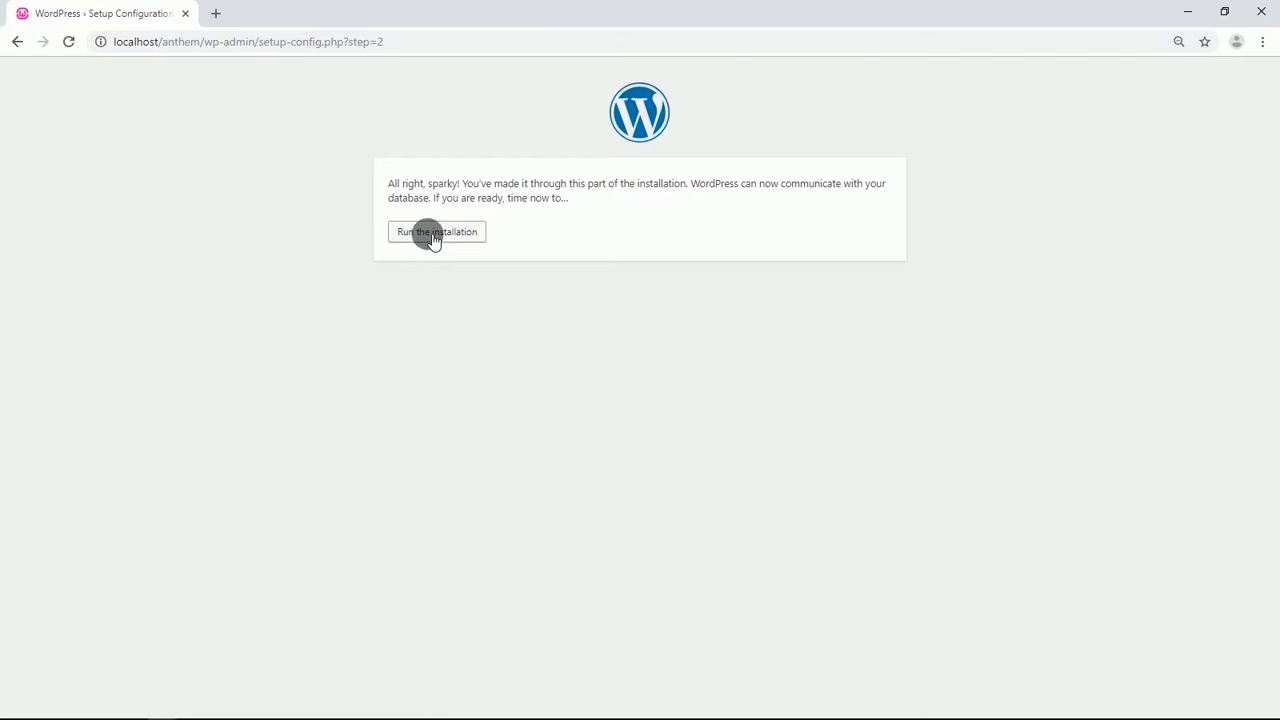
# Run the installation and set the Site Title to Anthem.
pyautogui.click(431, 234)
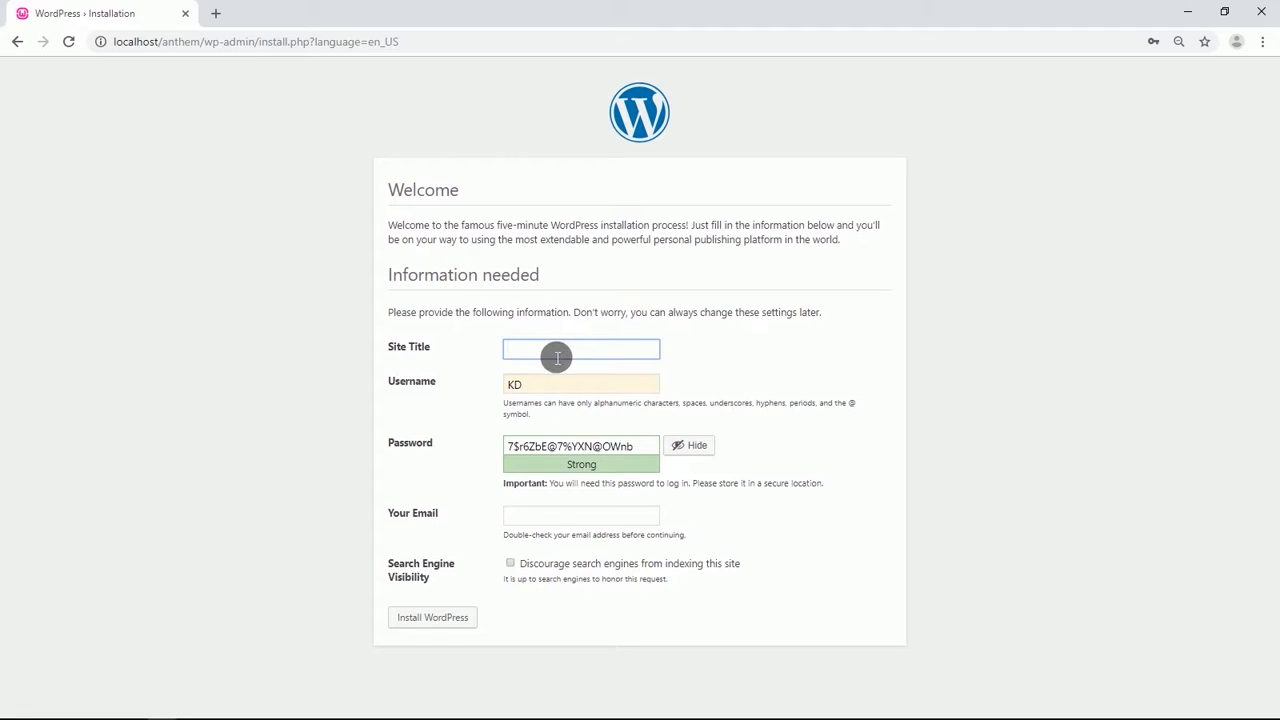
pyautogui.click(557, 357)
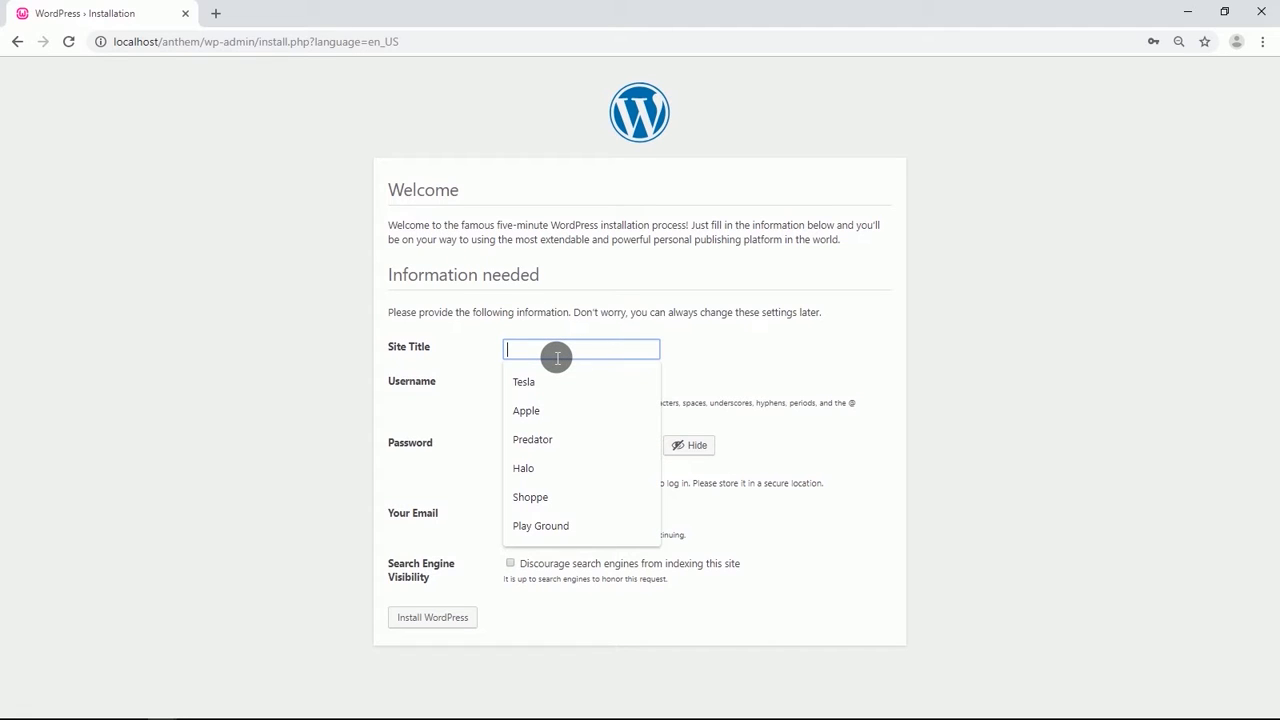
pyautogui.write('Anthem')
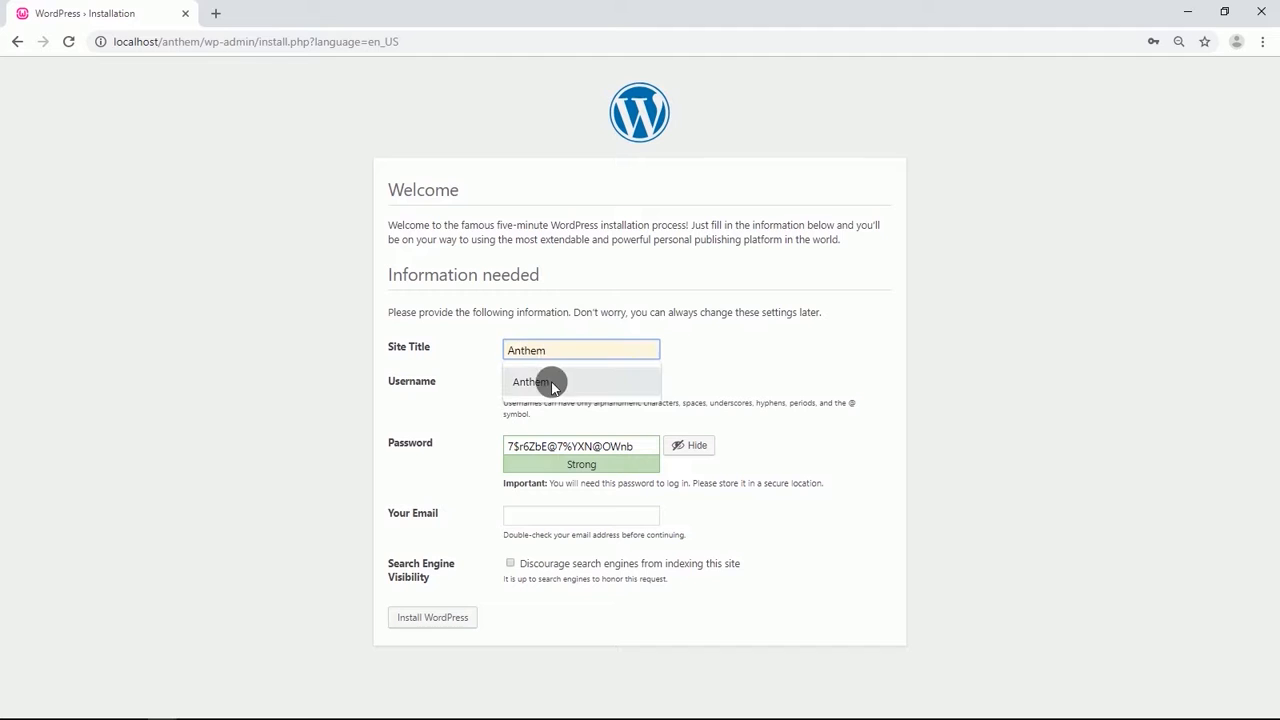
pyautogui.click(551, 381)
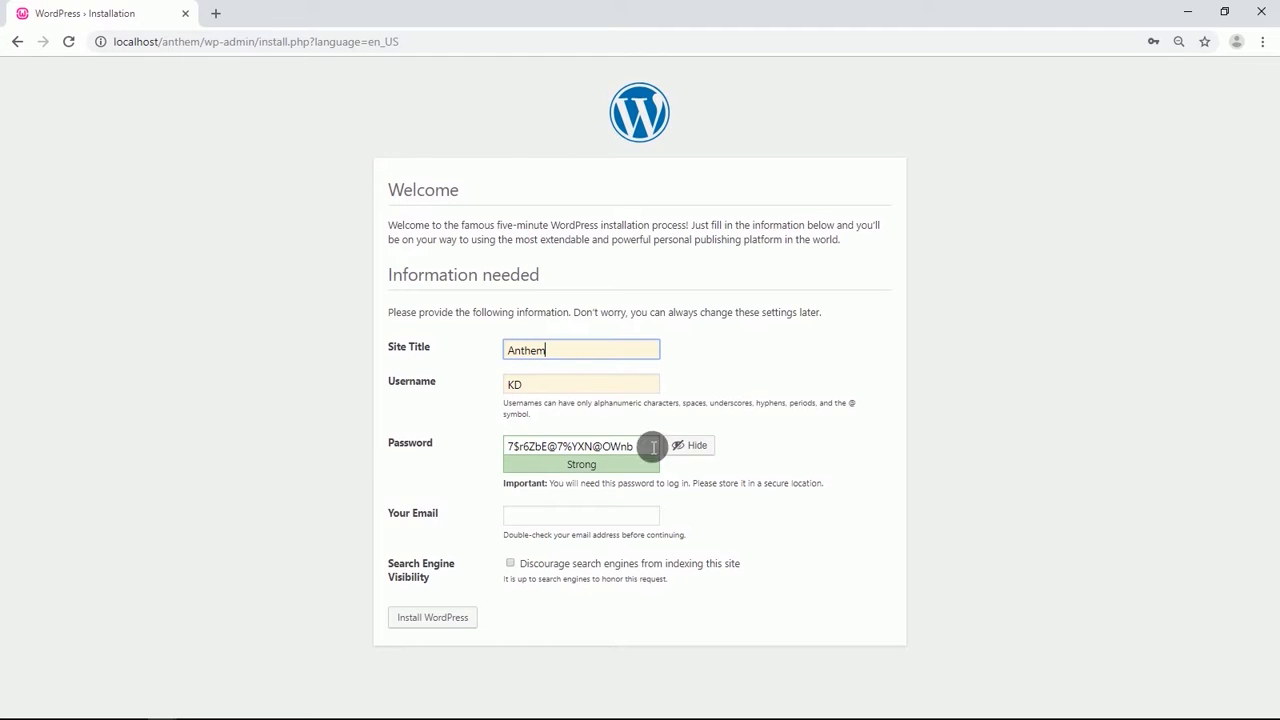
# Hide the generated admin password and replace it with a password of your own.
pyautogui.click(689, 446)
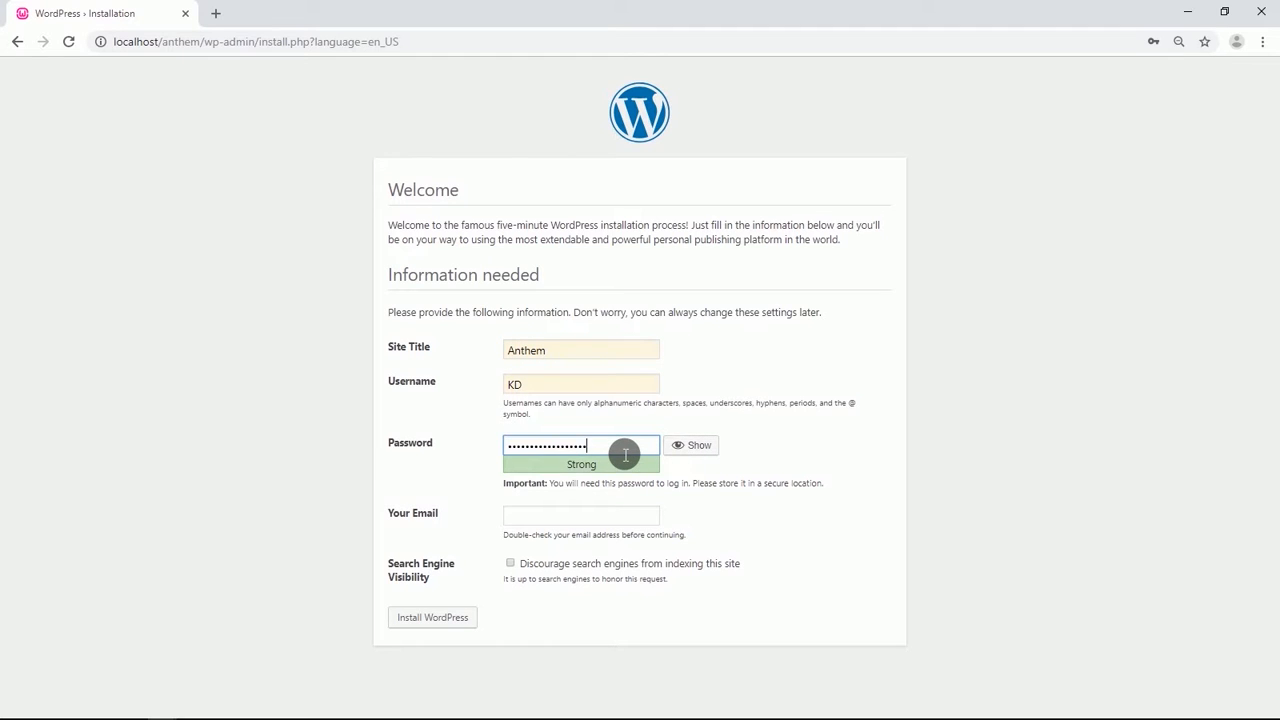
pyautogui.press('BackSpace')
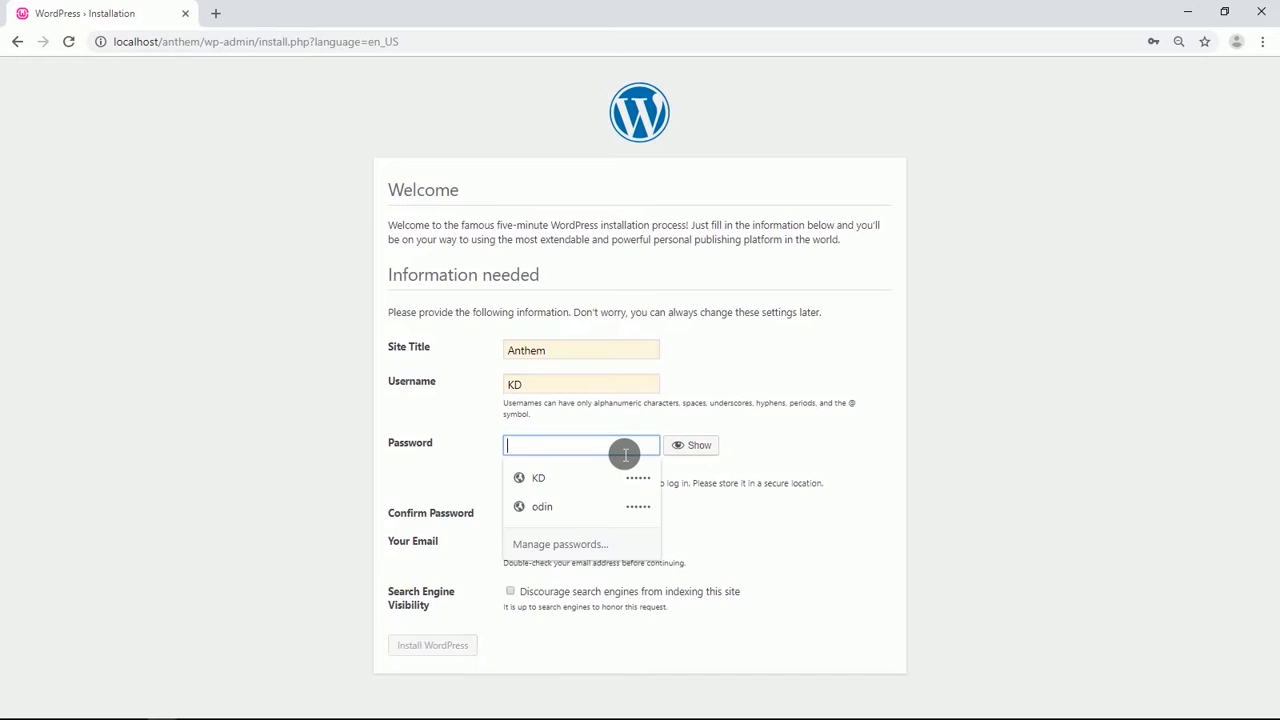
pyautogui.write('p')
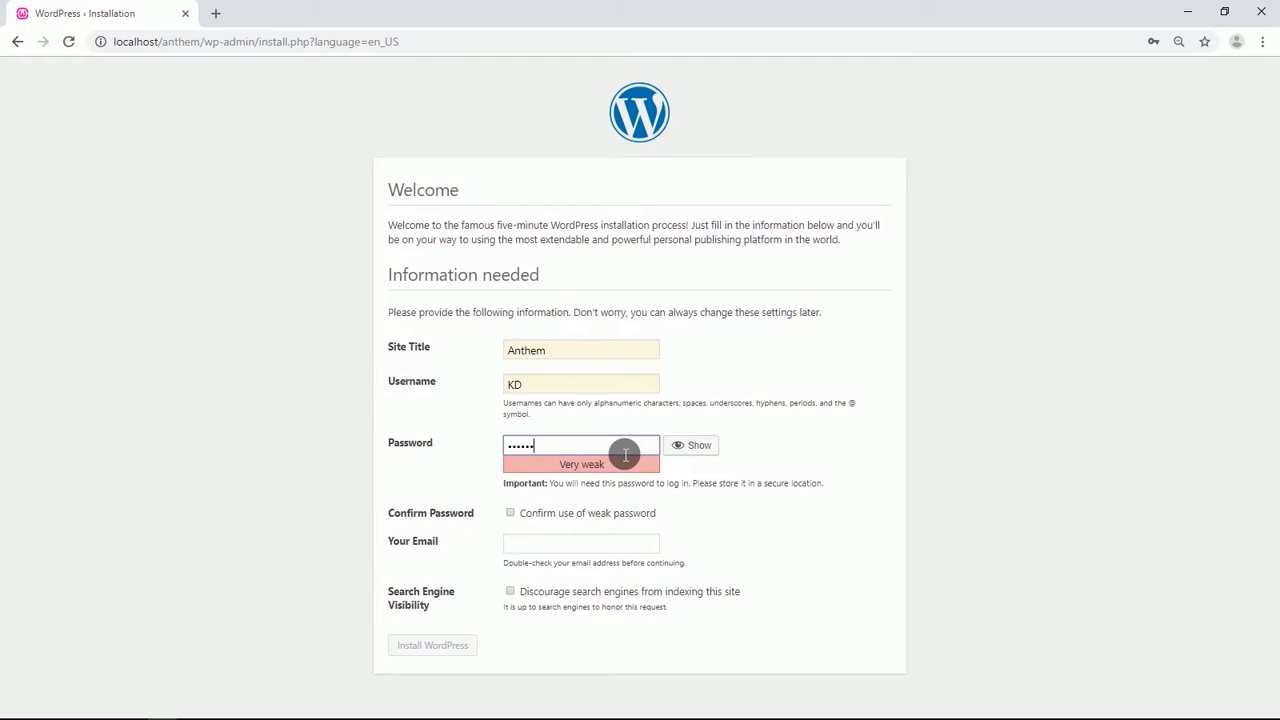
# Confirm use of the weak password, fill in the admin e-mail address, and install WordPress.
pyautogui.click(510, 513)
pyautogui.click(529, 545)
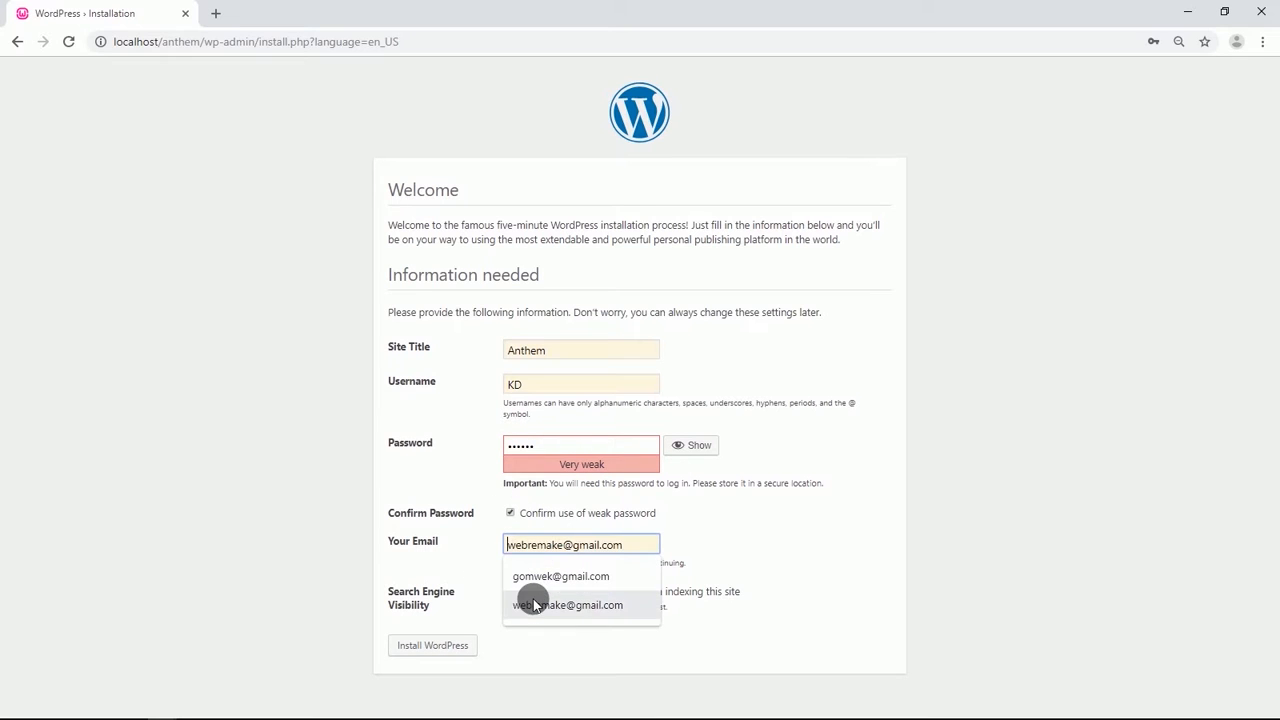
pyautogui.click(531, 603)
pyautogui.click(425, 646)
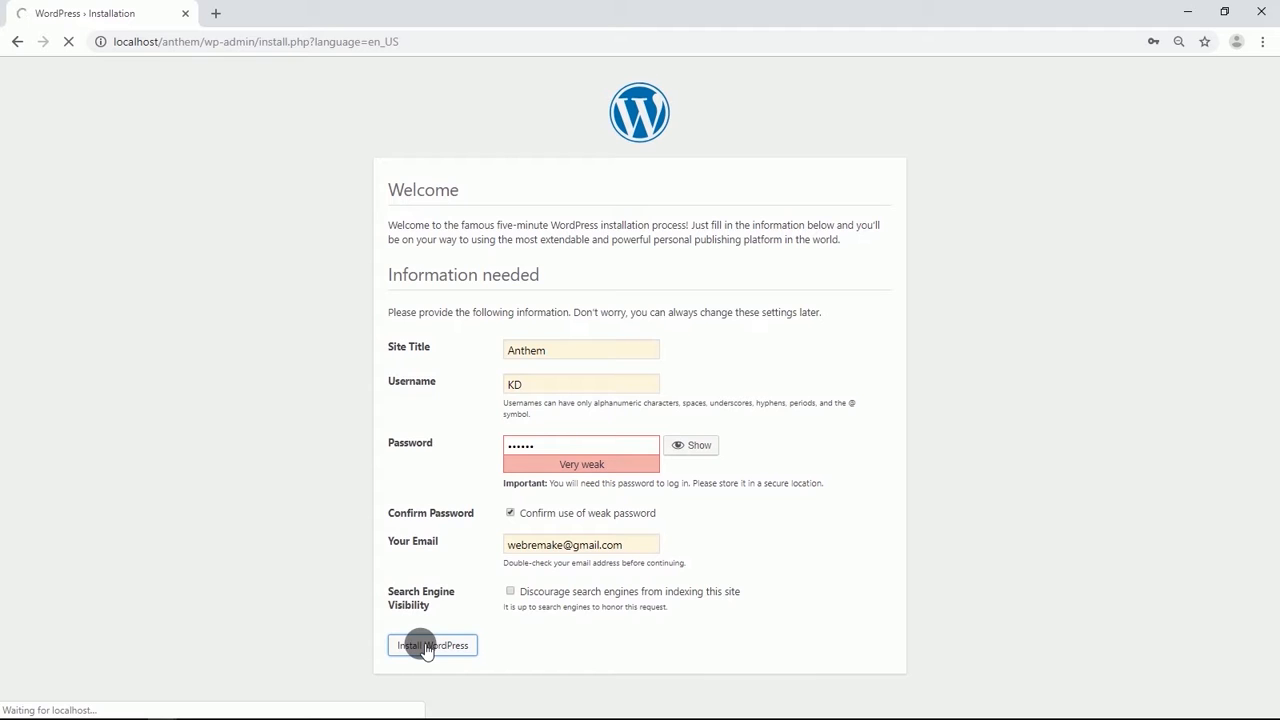
# Log in to the new site's dashboard with Remember Me enabled.
pyautogui.click(411, 345)
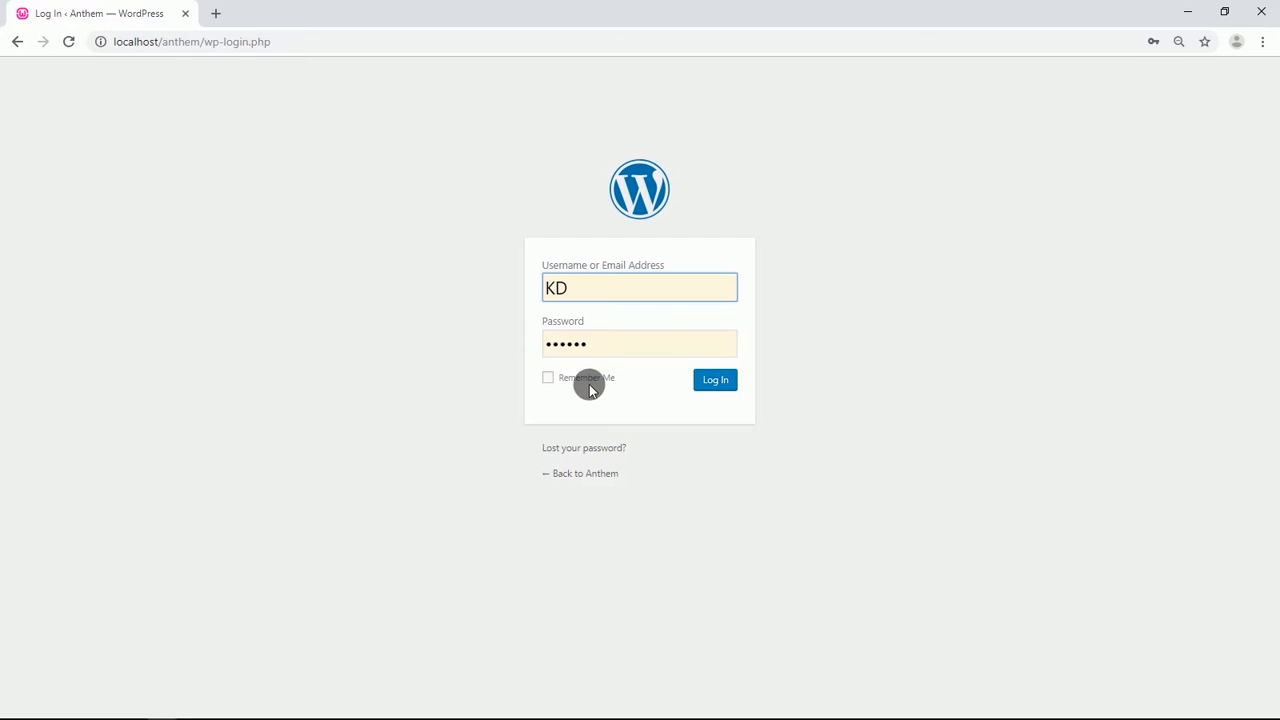
pyautogui.click(549, 377)
pyautogui.click(714, 381)
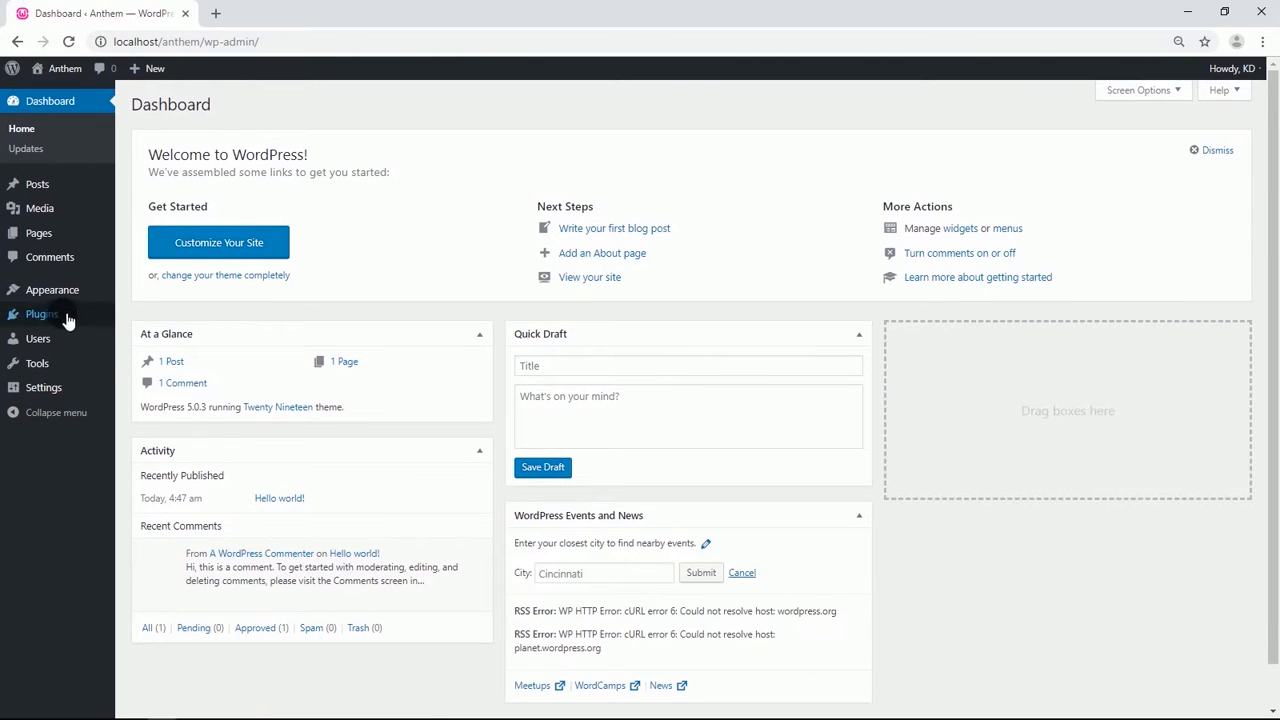
# Delete all the preinstalled plugins in bulk and confirm the deletion.
pyautogui.moveTo(47, 323)
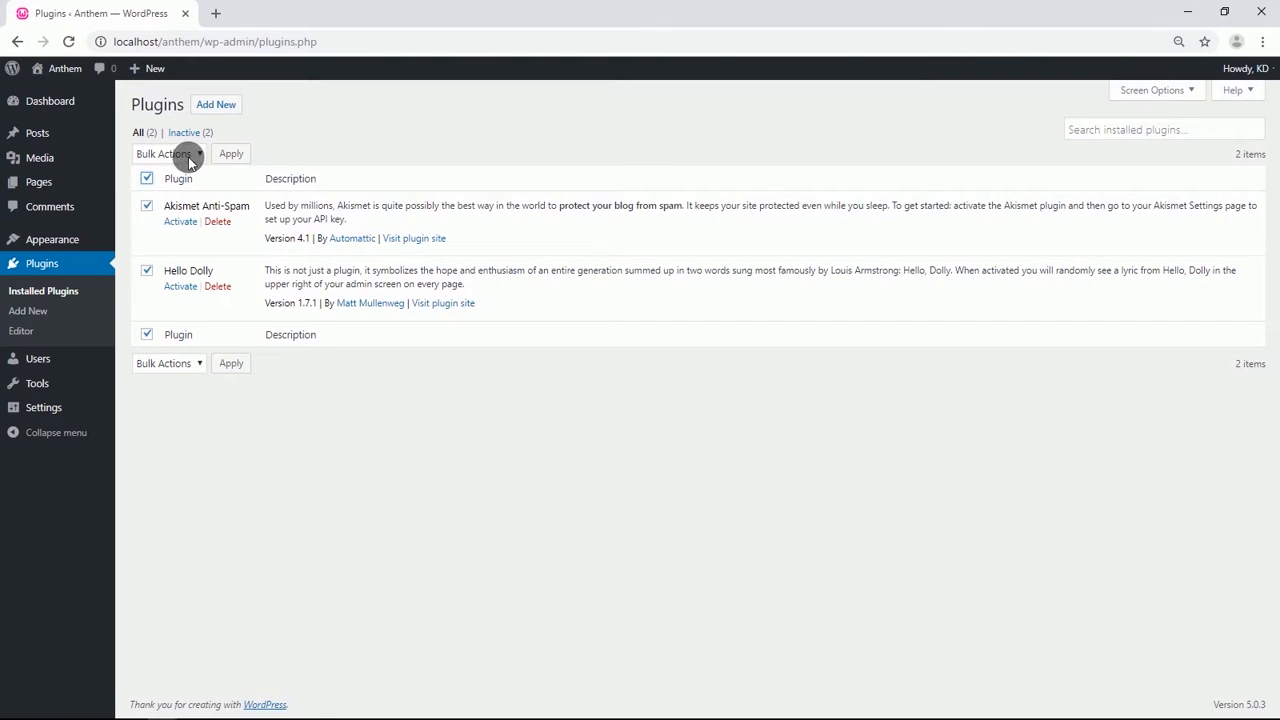
pyautogui.click(198, 155)
pyautogui.click(234, 153)
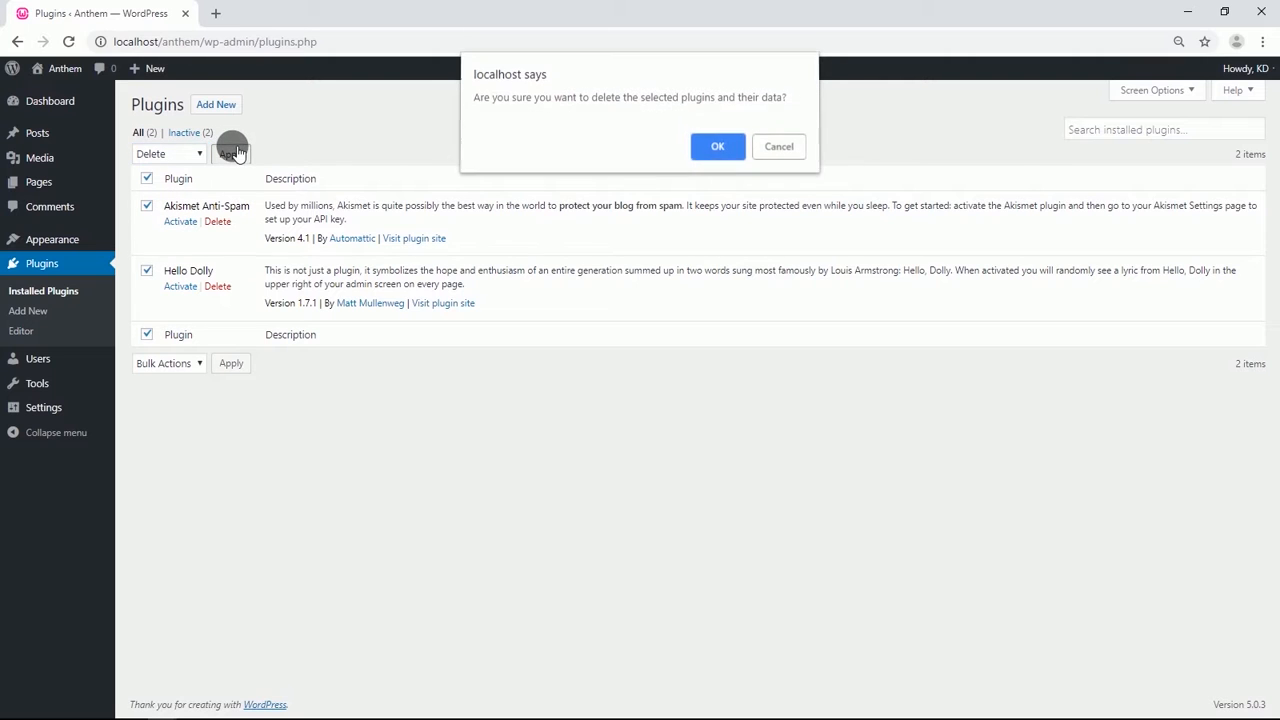
pyautogui.click(718, 148)
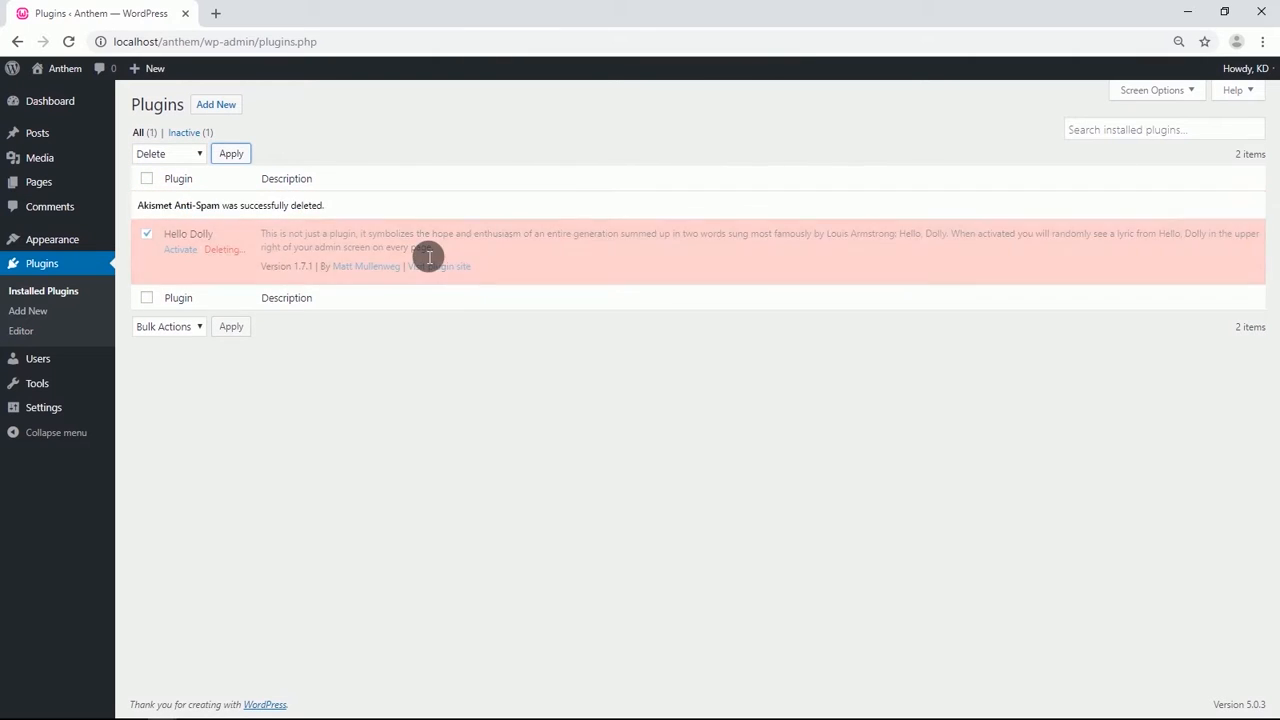
# Upload builder-contact.zip from the Theme+Plug-ins folder as a new plugin, install it and activate it.
pyautogui.click(232, 106)
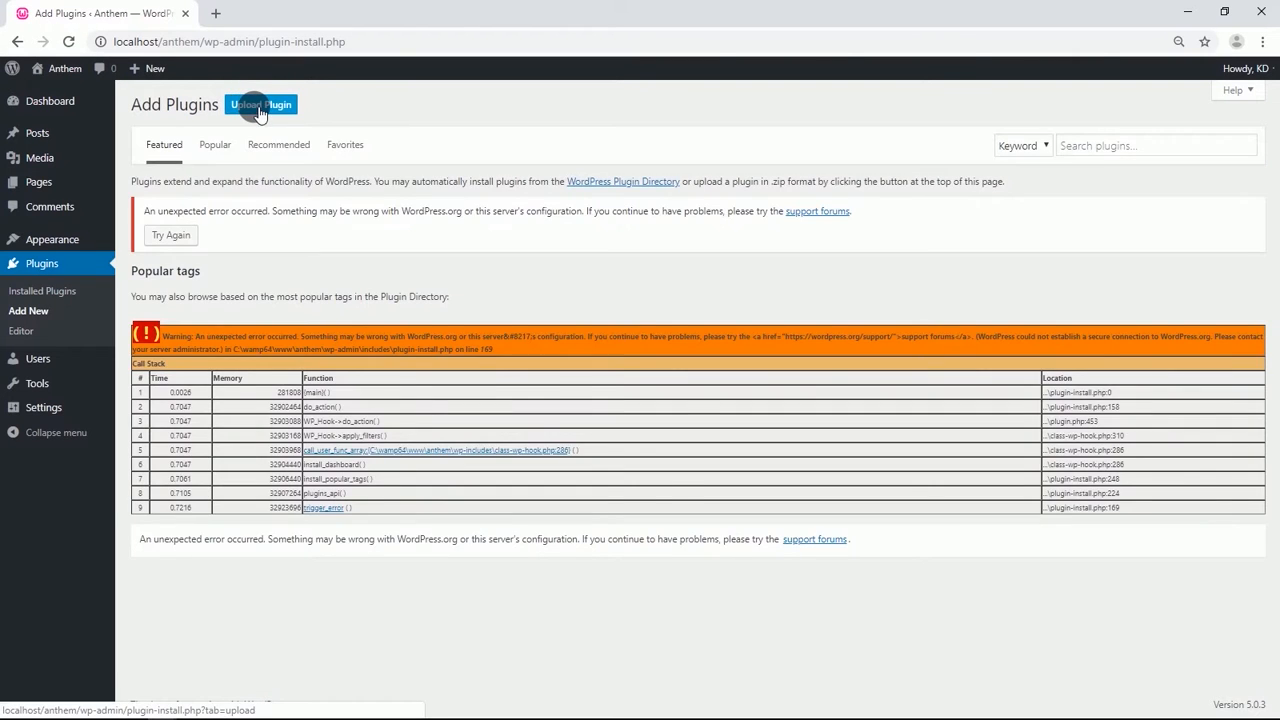
pyautogui.click(254, 106)
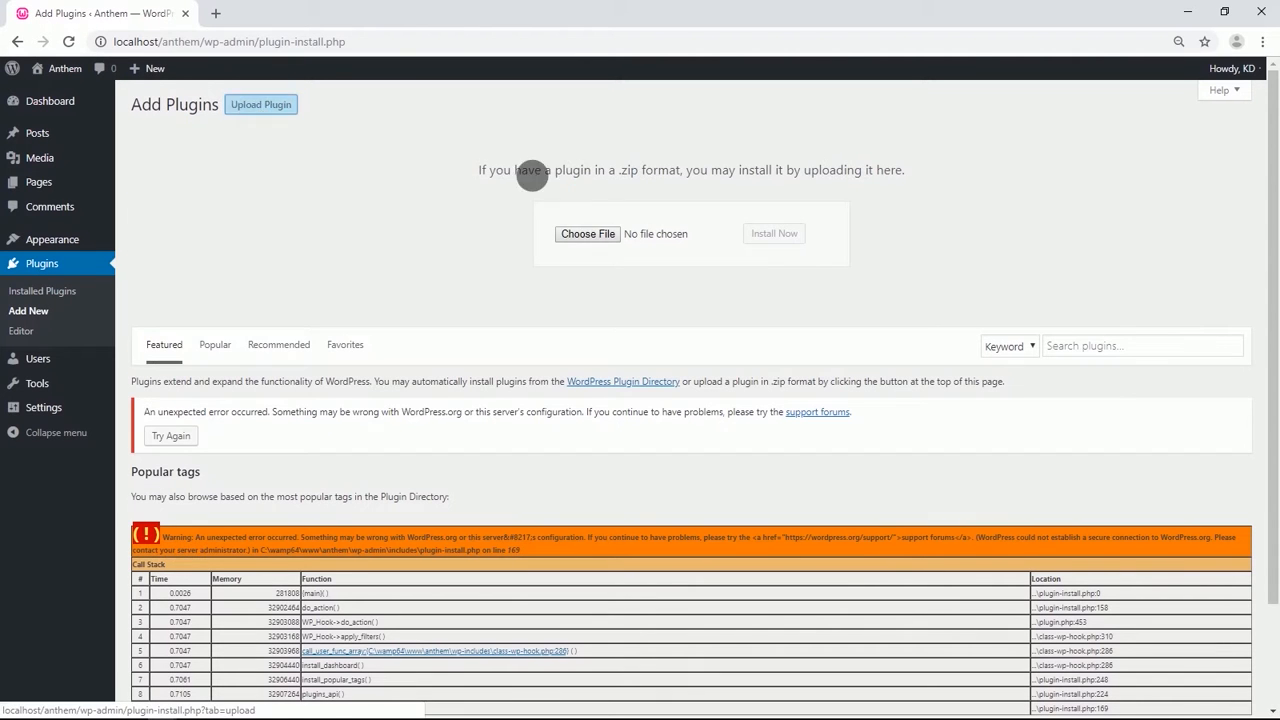
pyautogui.click(588, 234)
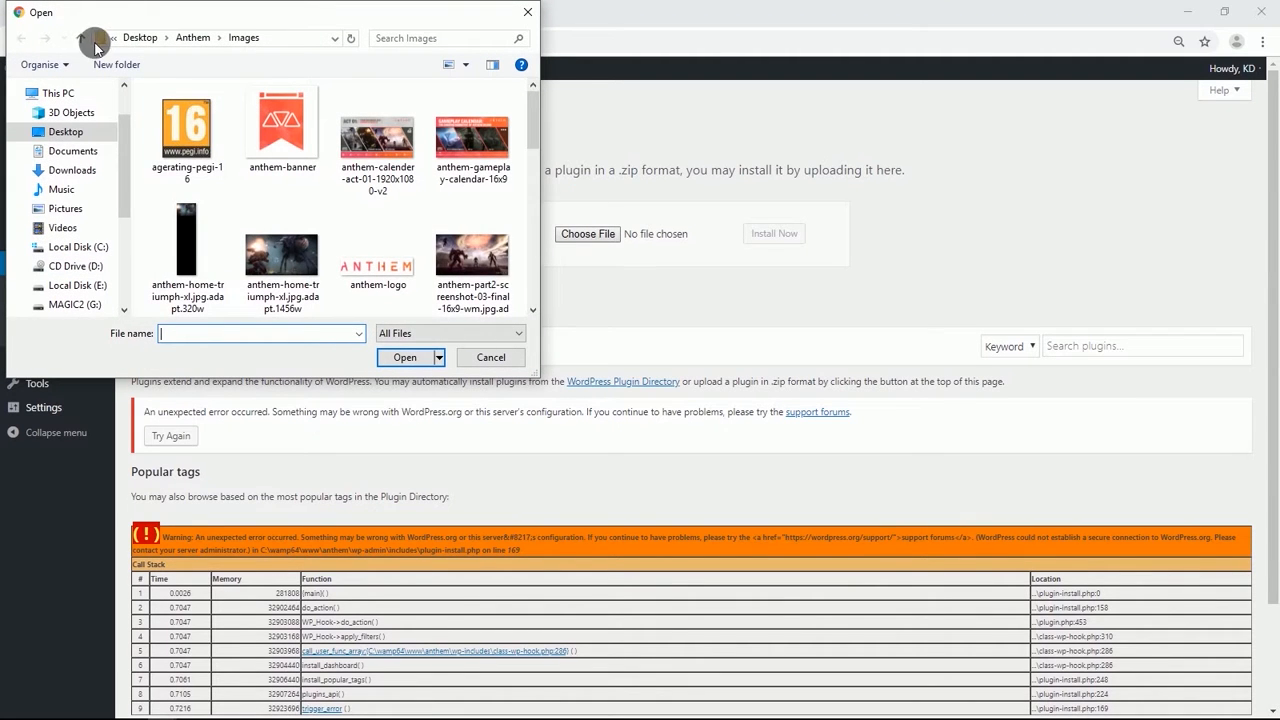
pyautogui.click(80, 40)
pyautogui.doubleClick(180, 126)
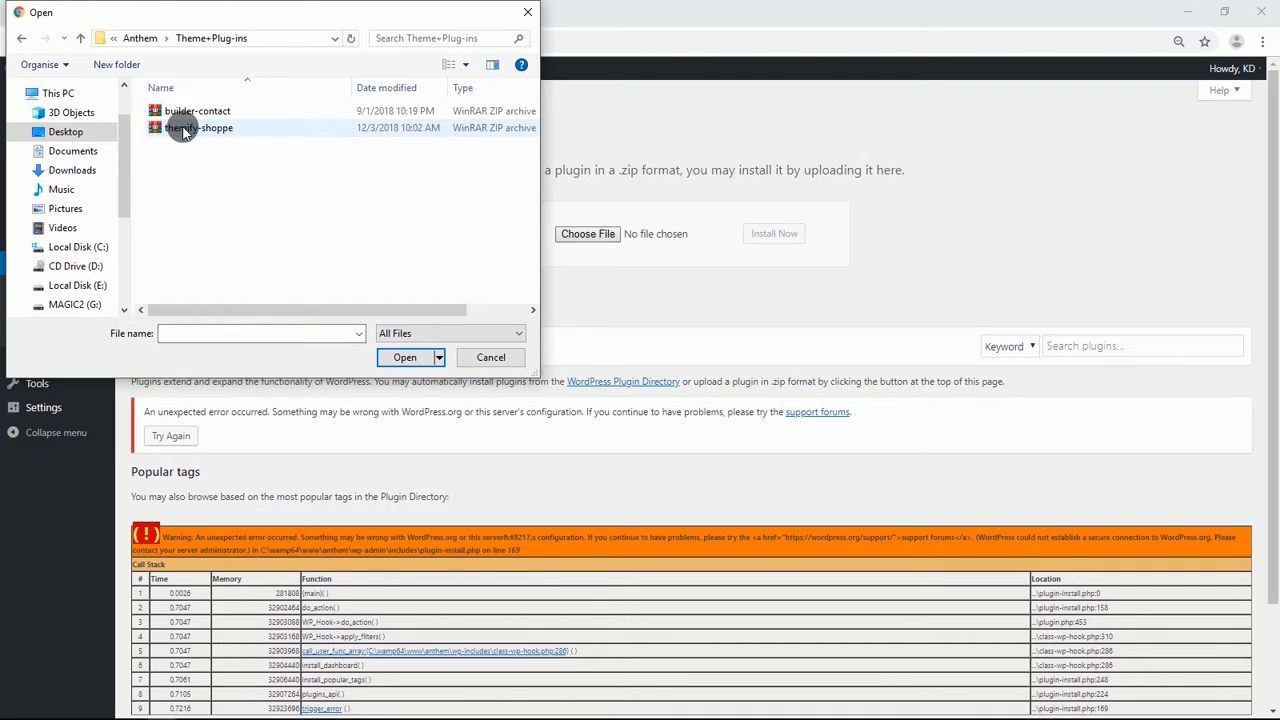
pyautogui.click(190, 113)
pyautogui.click(393, 357)
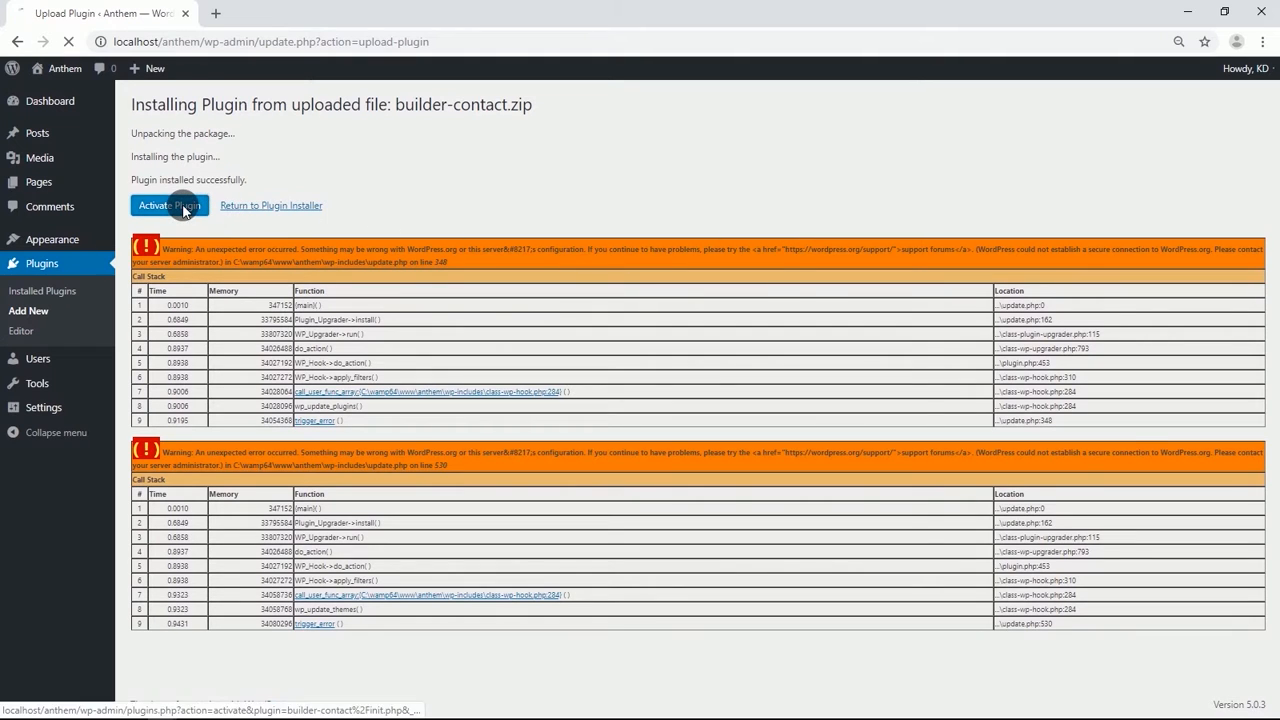
pyautogui.click(183, 210)
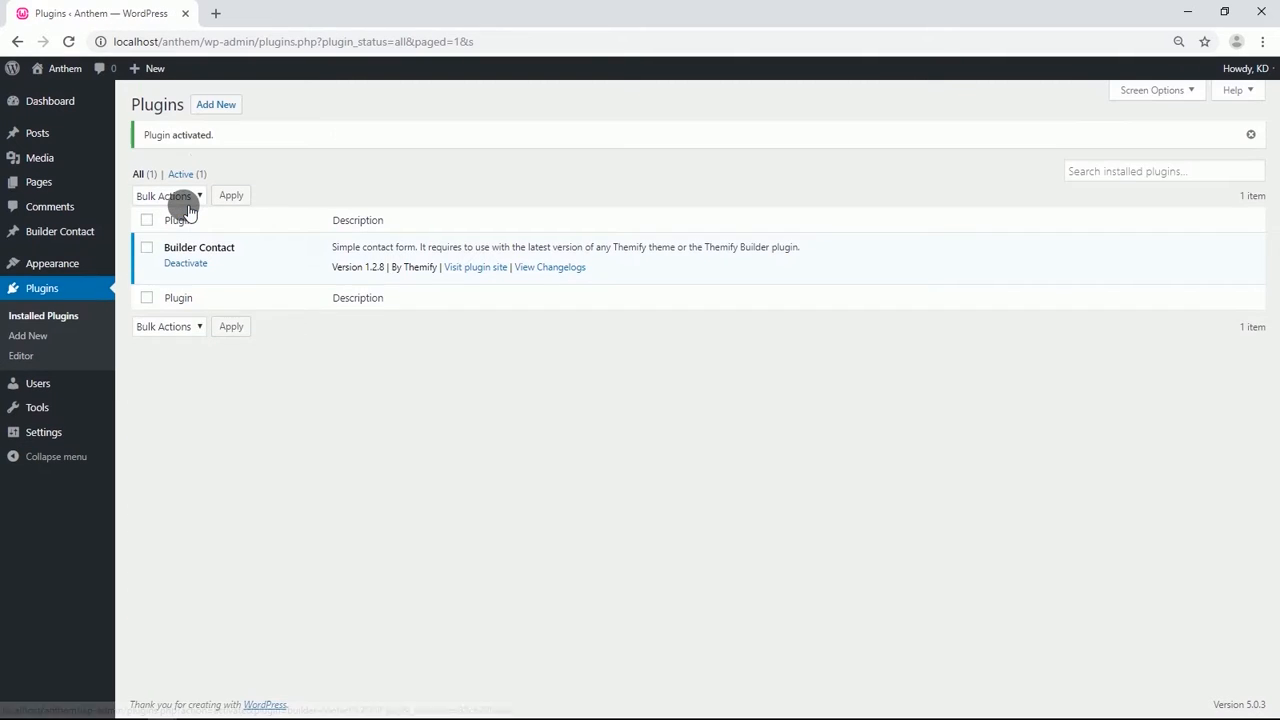
# Upload the themify-shoppe.zip theme, install and activate it, and dismiss the Skins & Demos dialog.
pyautogui.moveTo(57, 268)
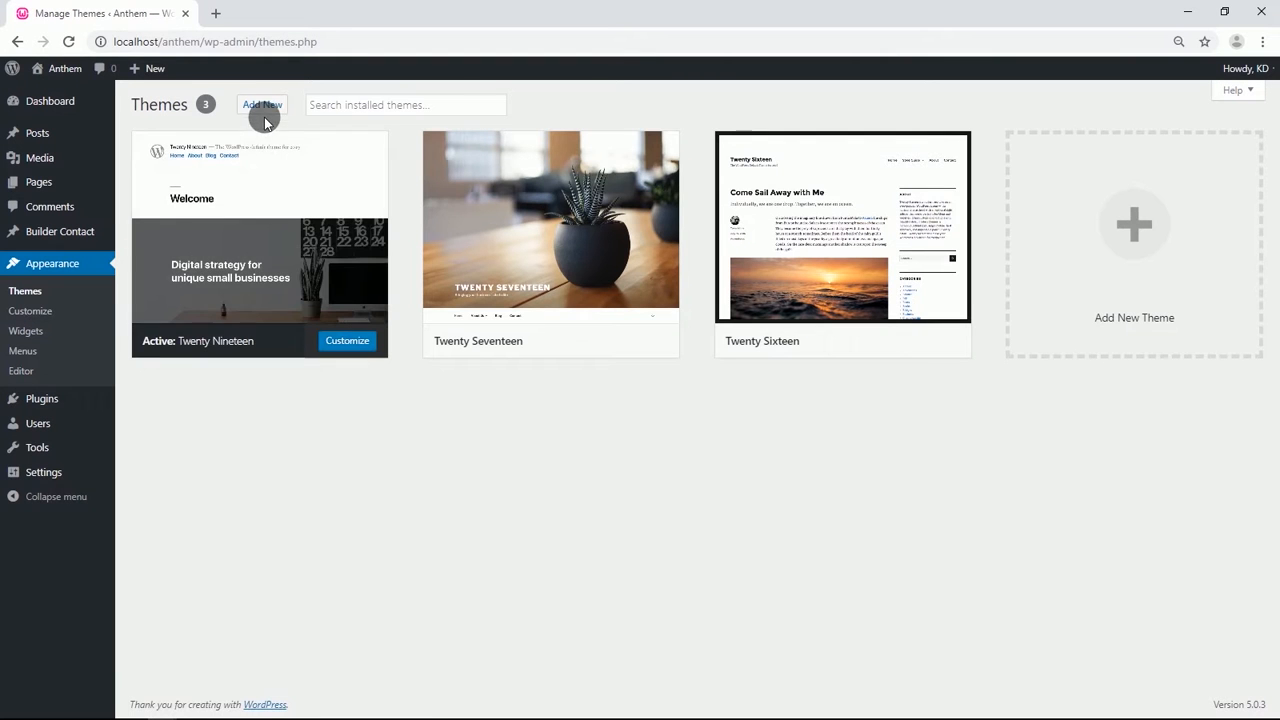
pyautogui.click(264, 108)
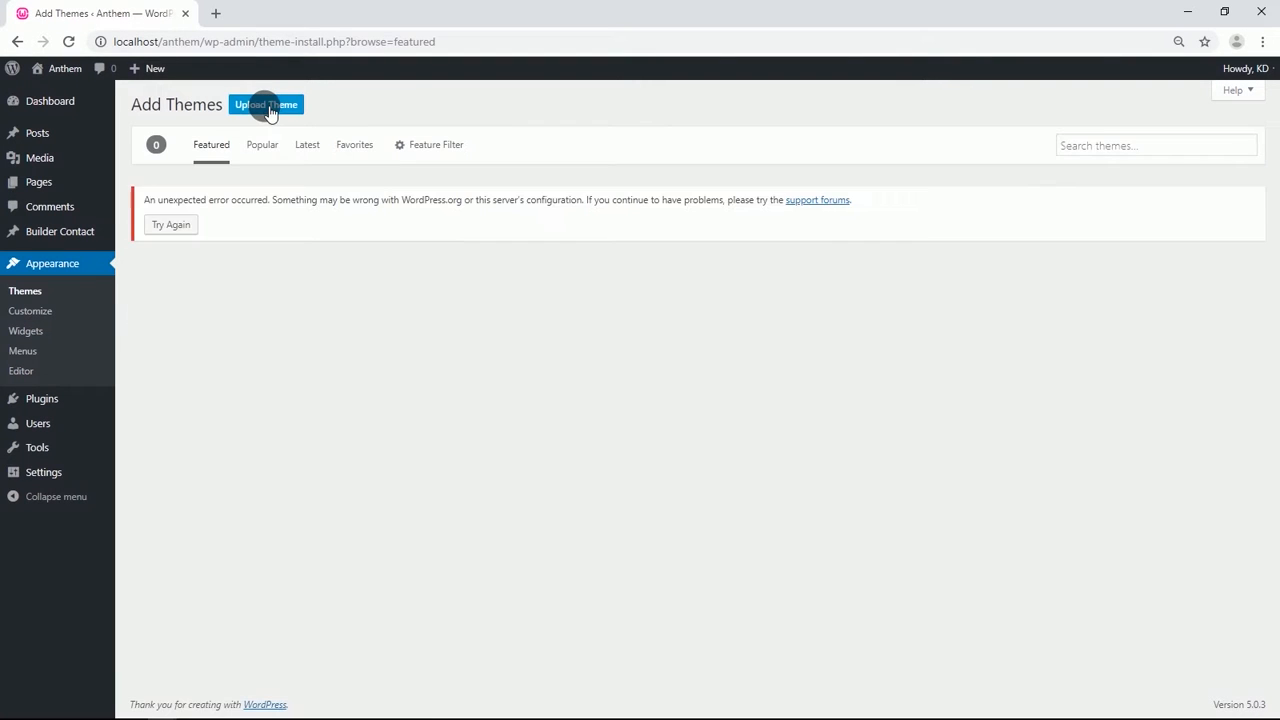
pyautogui.click(268, 108)
pyautogui.click(578, 233)
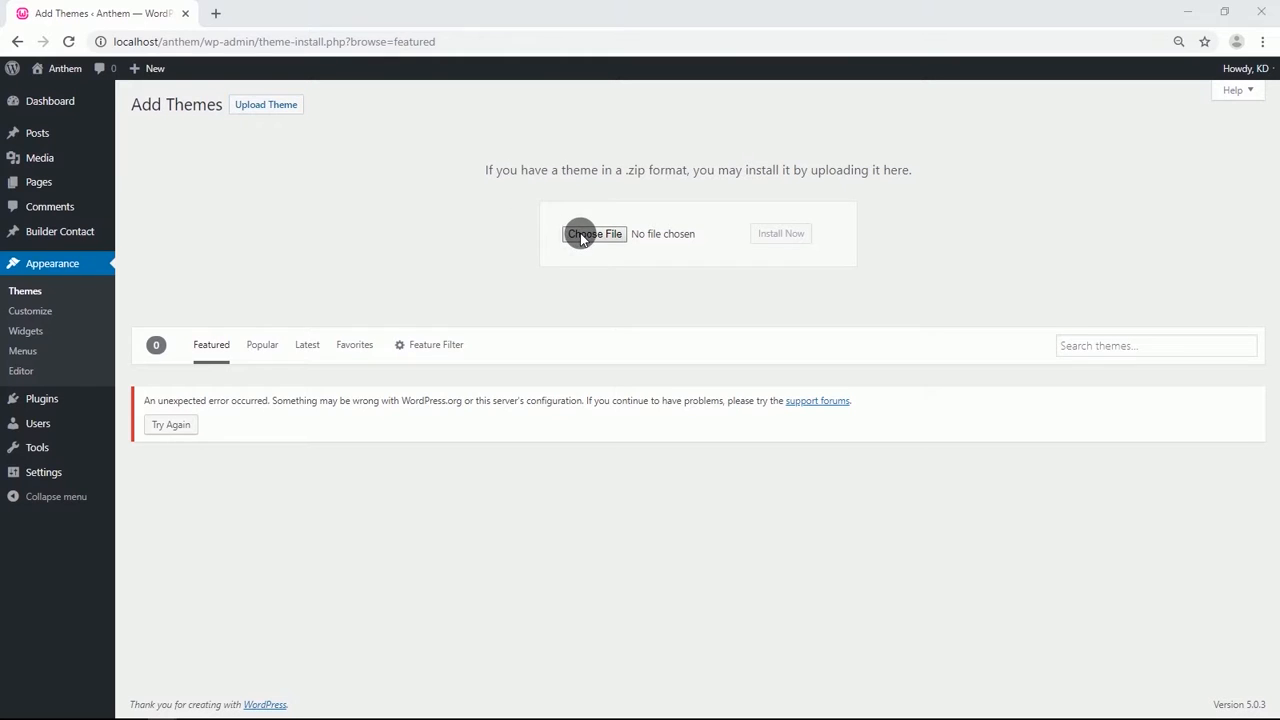
pyautogui.click(190, 128)
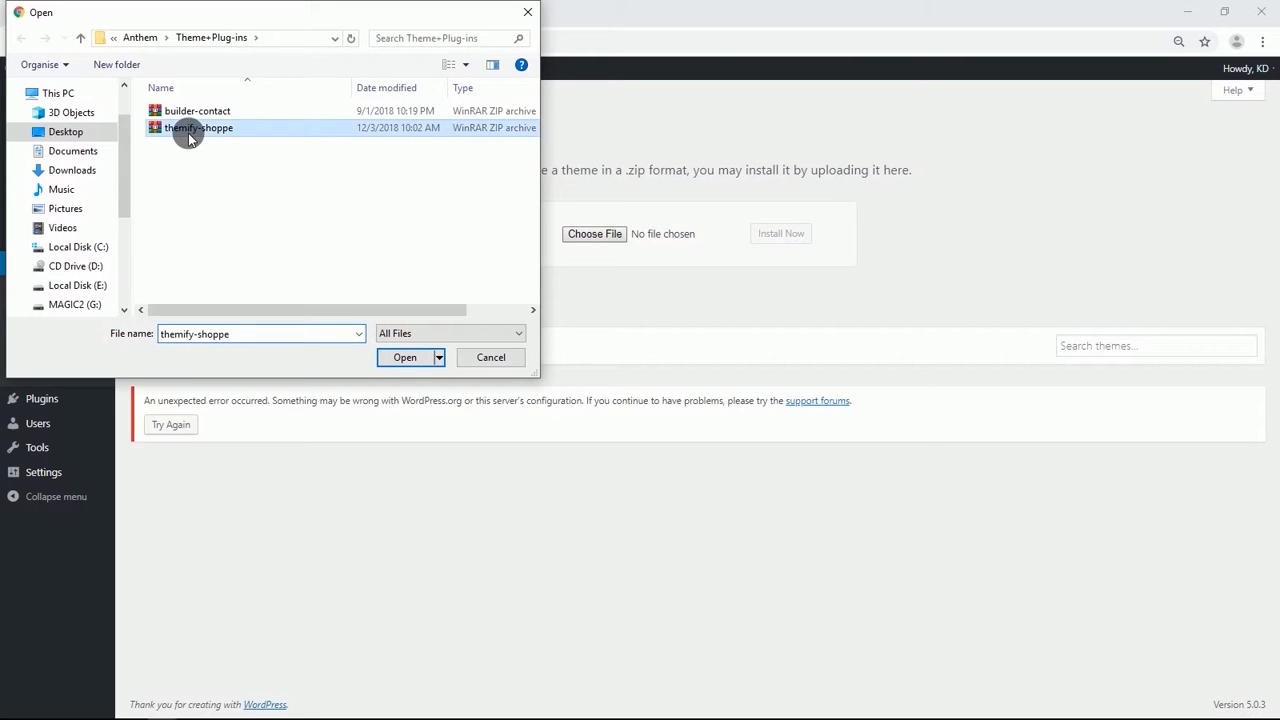
pyautogui.click(400, 357)
pyautogui.click(801, 234)
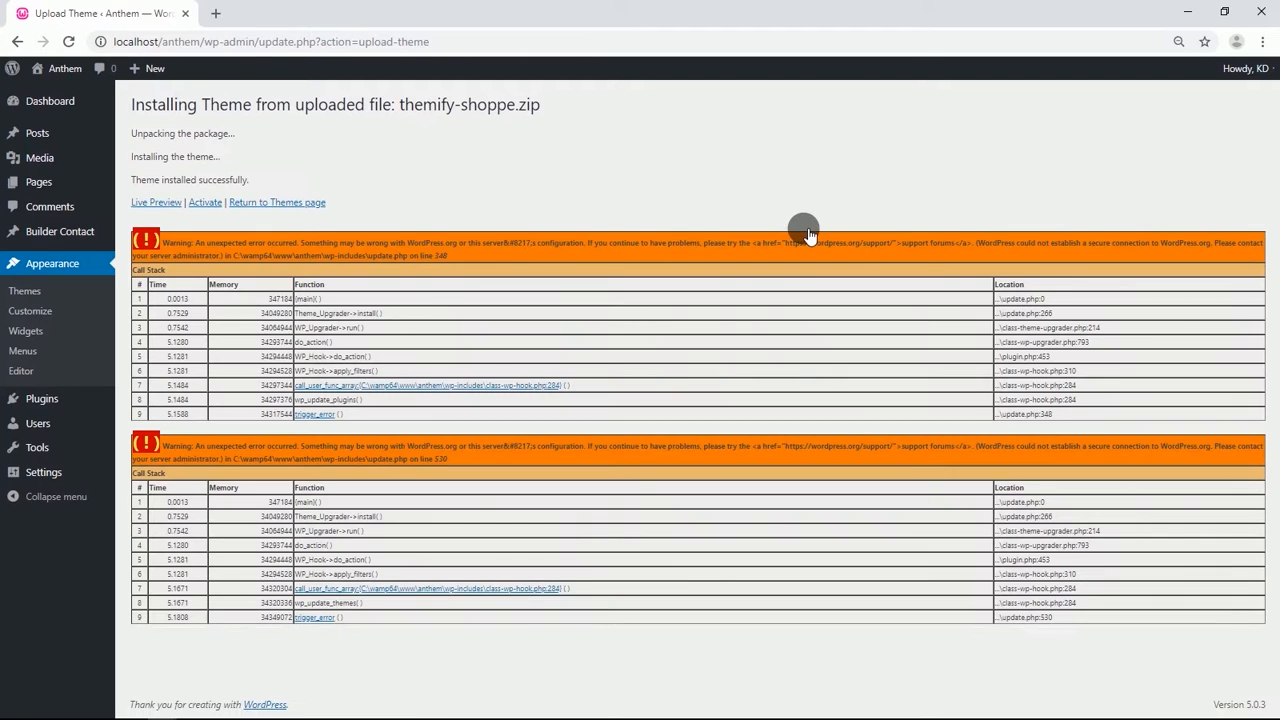
pyautogui.click(205, 203)
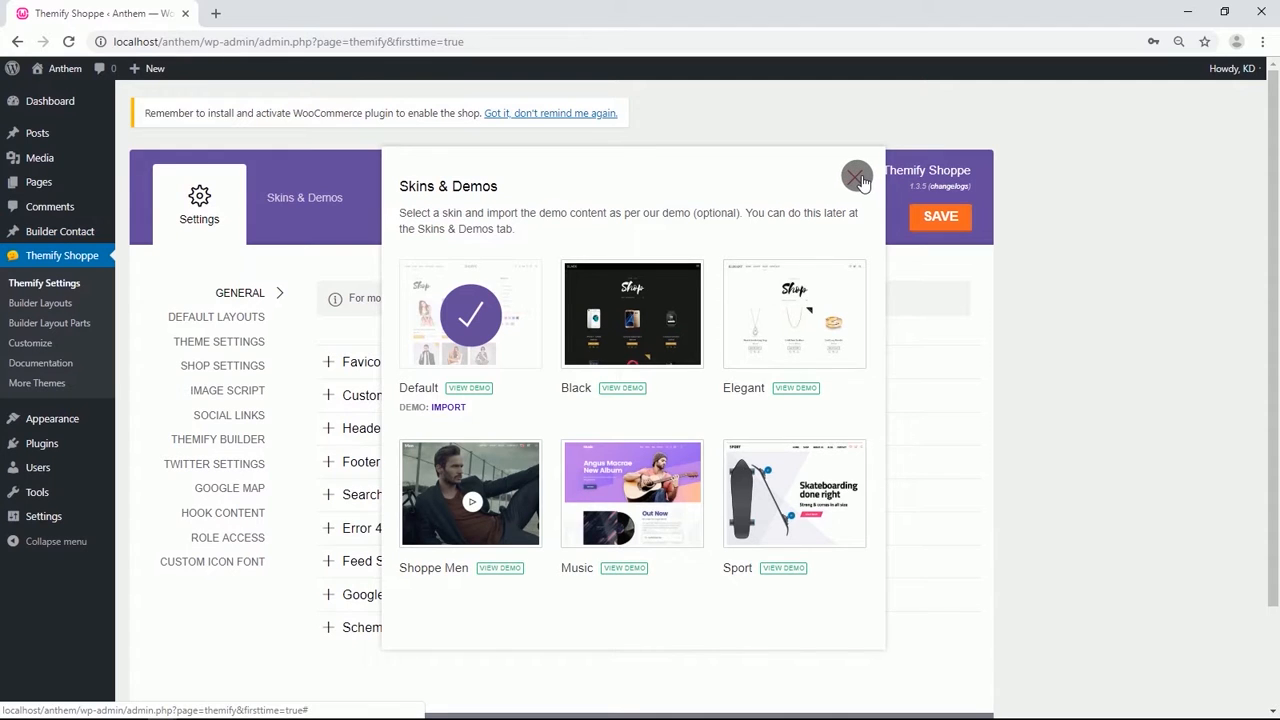
pyautogui.click(857, 177)
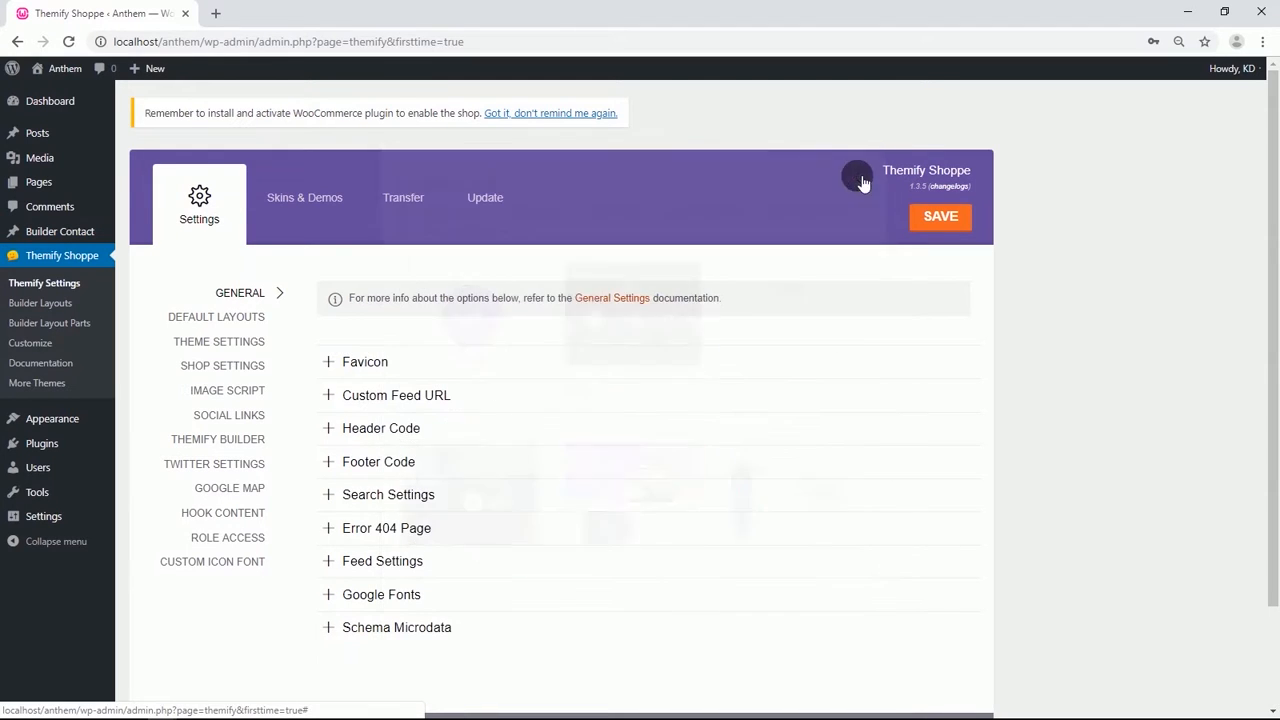
# In Default Page Layout settings, choose the no-sidebar option and set Hide Title in All Pages to Yes.
pyautogui.click(245, 318)
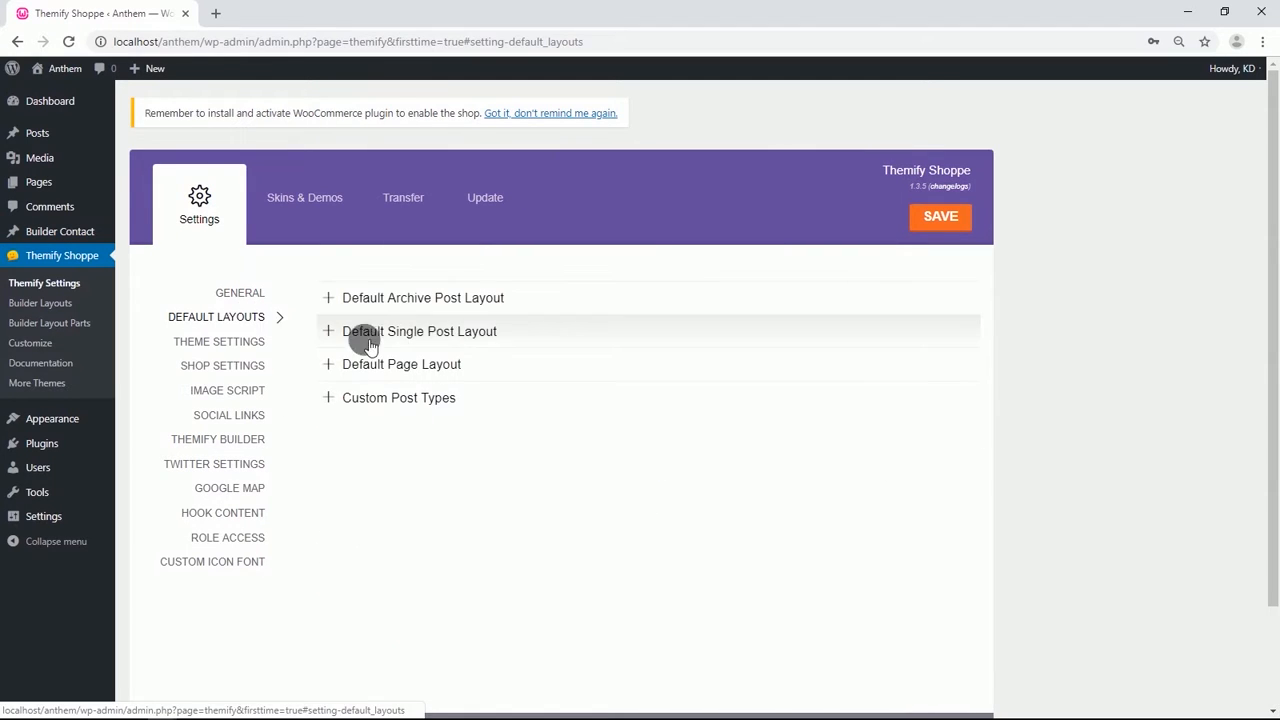
pyautogui.click(445, 364)
pyautogui.click(609, 396)
pyautogui.click(529, 442)
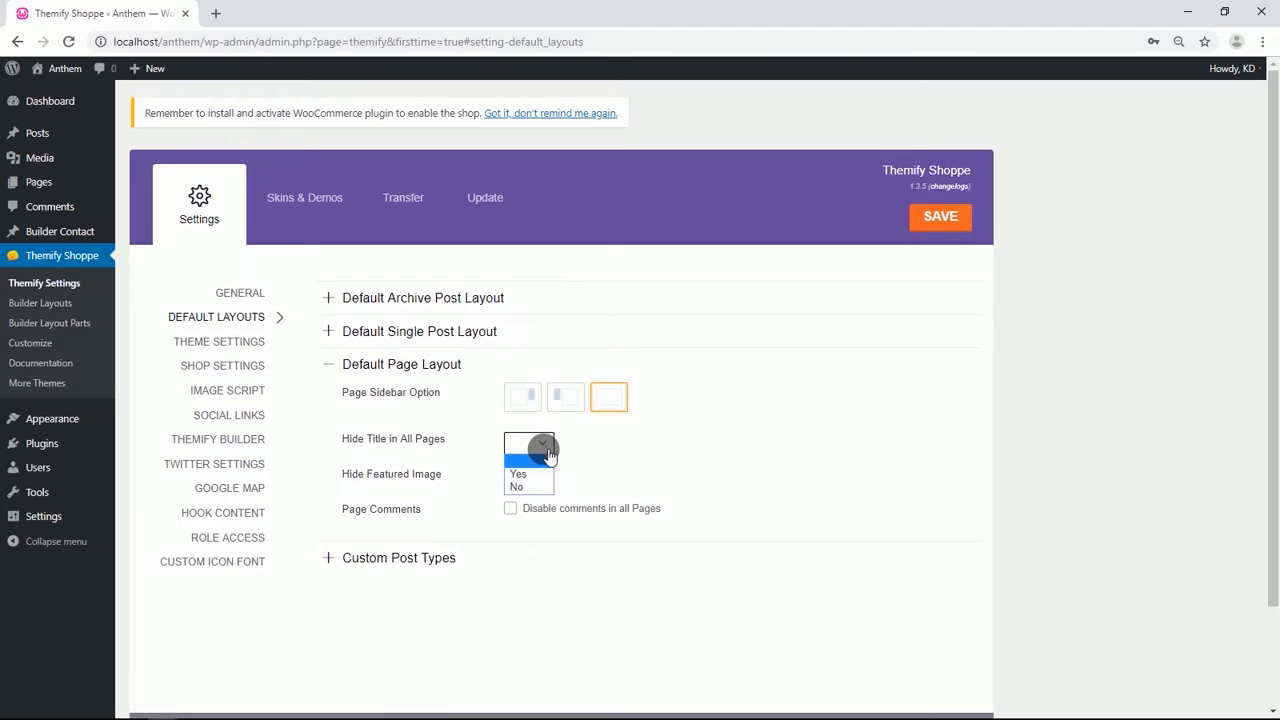
pyautogui.click(518, 475)
# Open Theme Appearance under Theme Settings and set the header design to Header Logo Left.
pyautogui.scroll(-1, 470, 520)
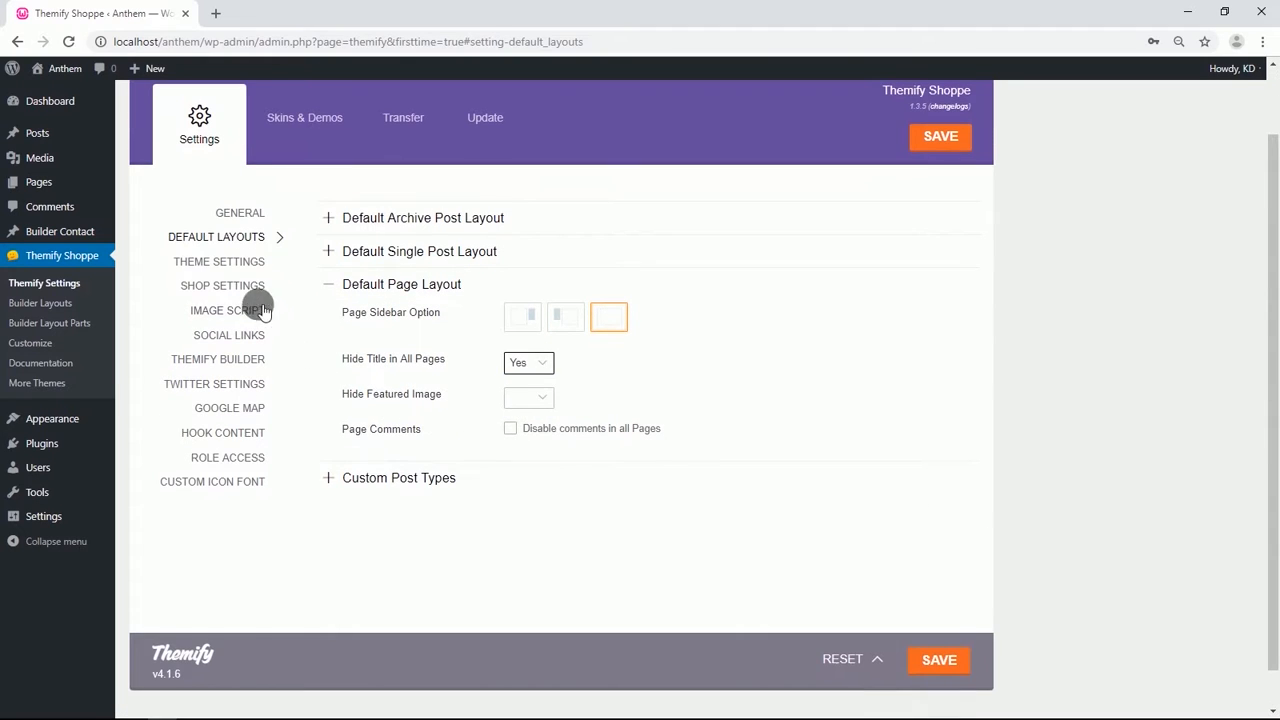
pyautogui.click(220, 264)
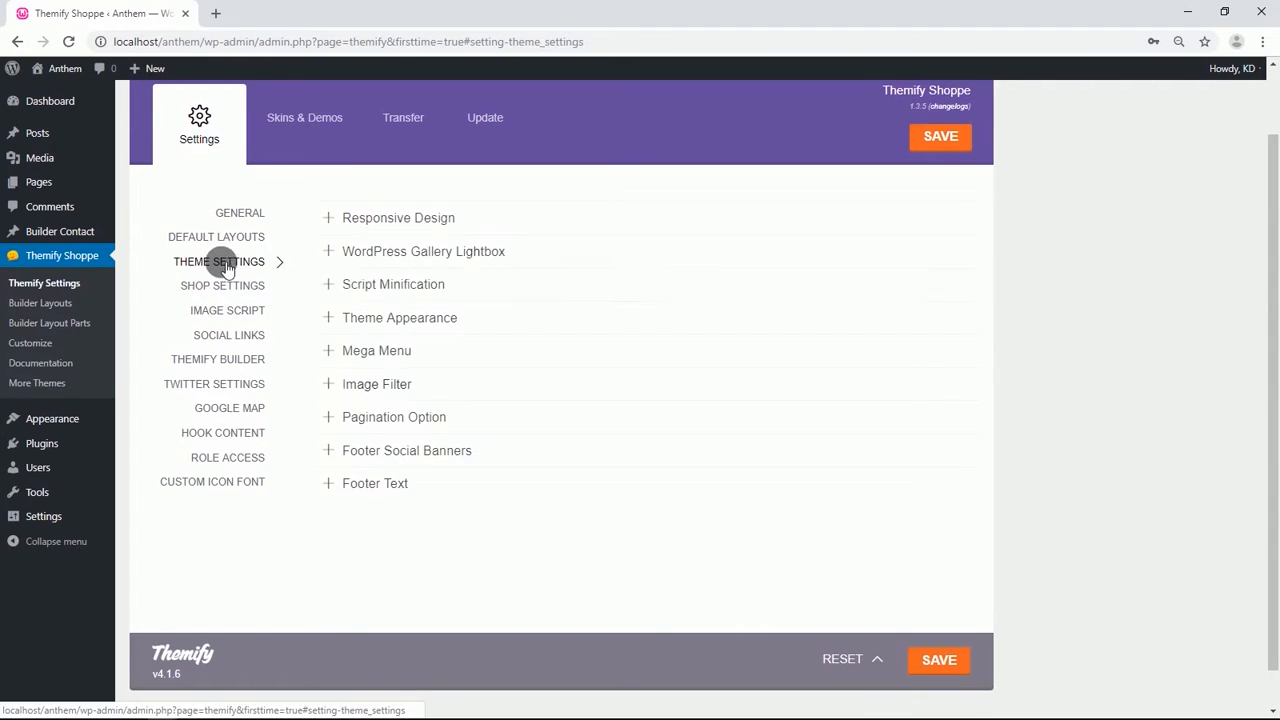
pyautogui.click(400, 322)
pyautogui.scroll(-2, 420, 363)
pyautogui.click(565, 190)
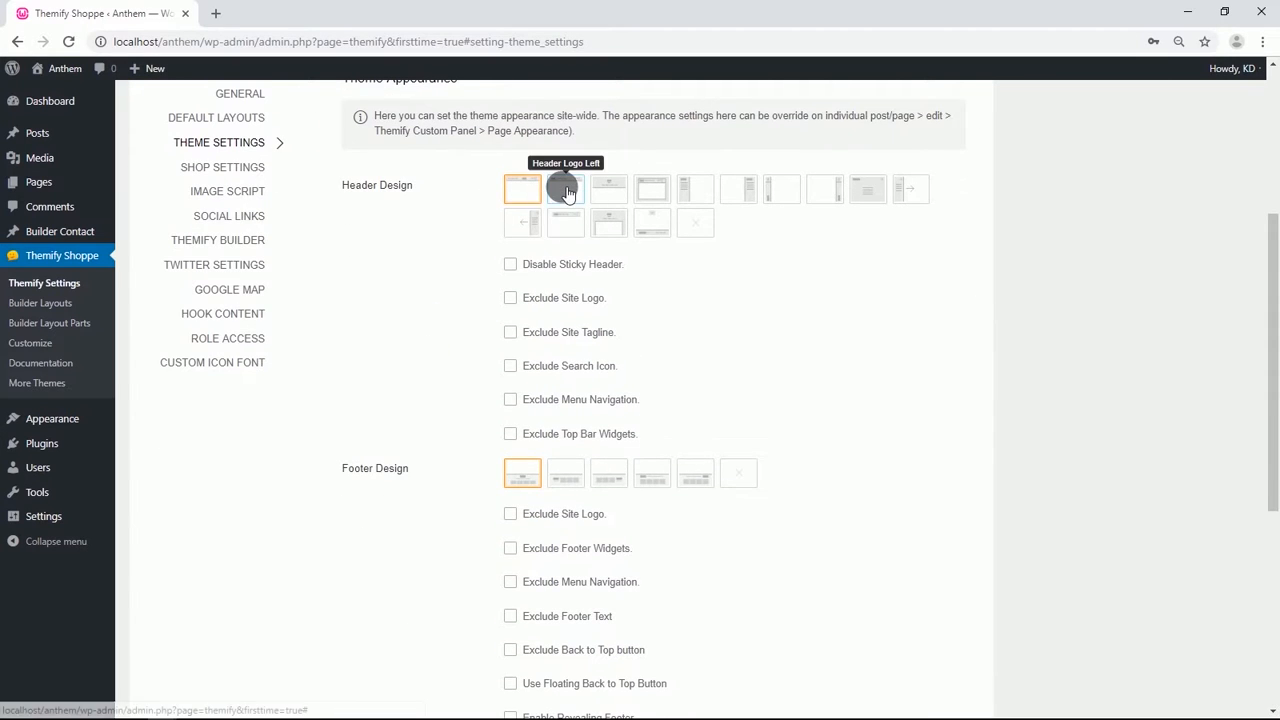
# Exclude the search icon from the header and select the second footer design.
pyautogui.scroll(-1, 431, 281)
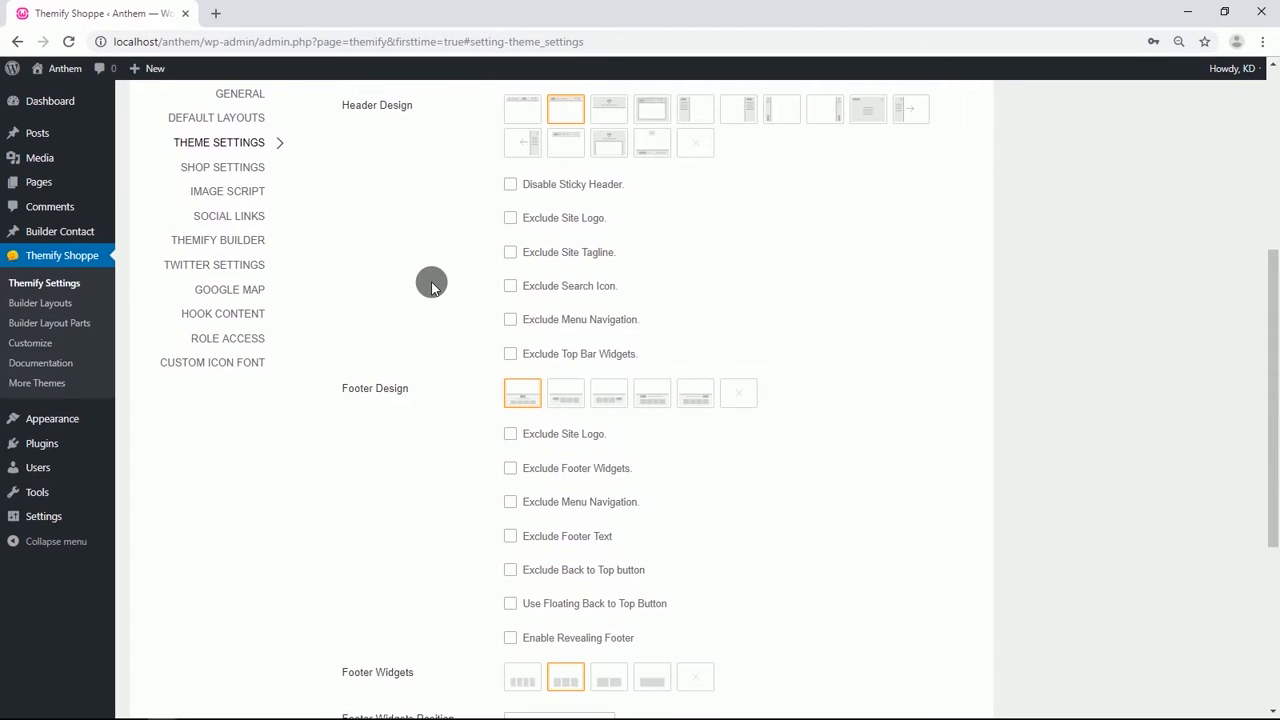
pyautogui.click(509, 286)
pyautogui.scroll(-2, 449, 303)
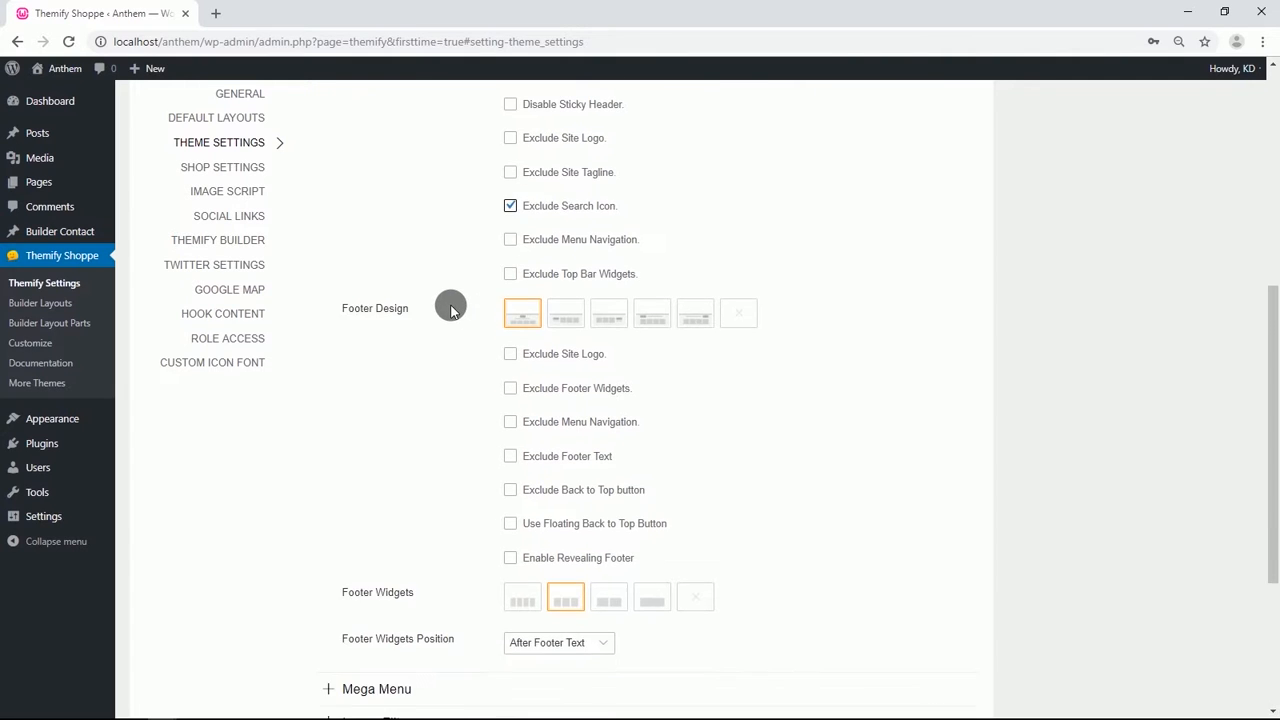
pyautogui.click(569, 242)
# In Footer Text, hide Footer Text One, enter "© 2019 Electronic Arts Inc." as Footer Text Two, and save the settings.
pyautogui.scroll(-1, 380, 325)
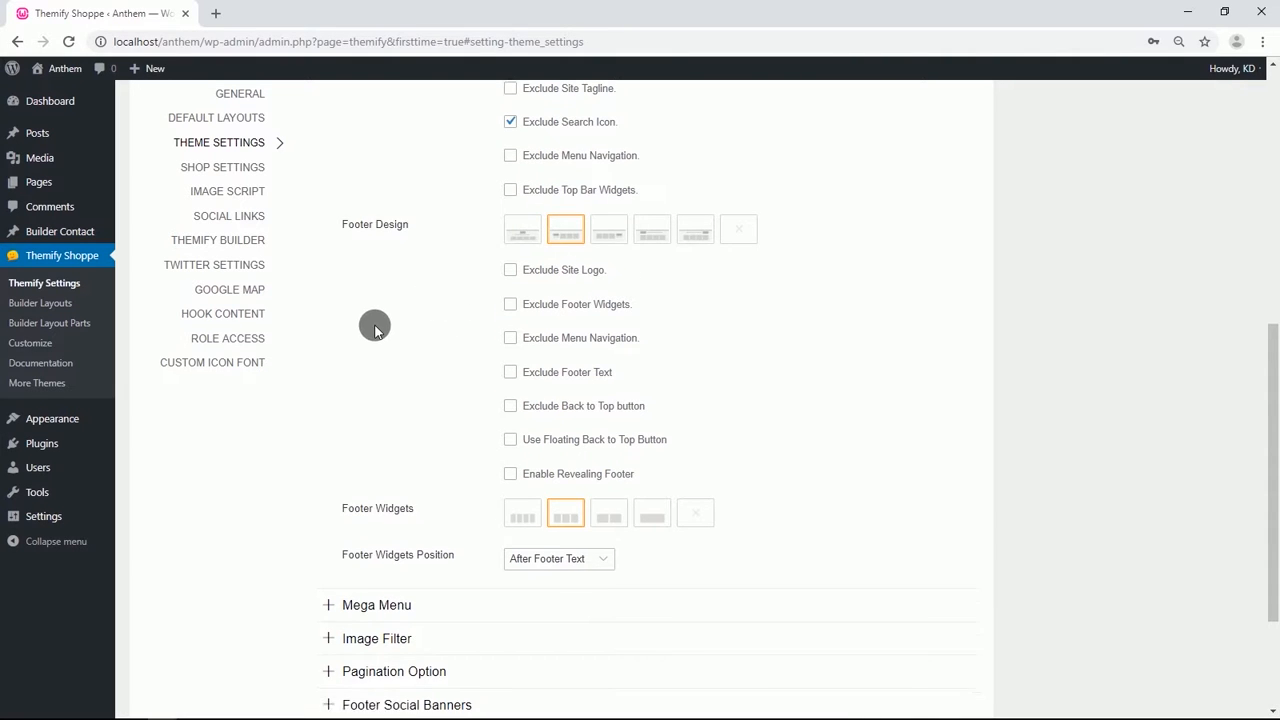
pyautogui.scroll(-1, 390, 343)
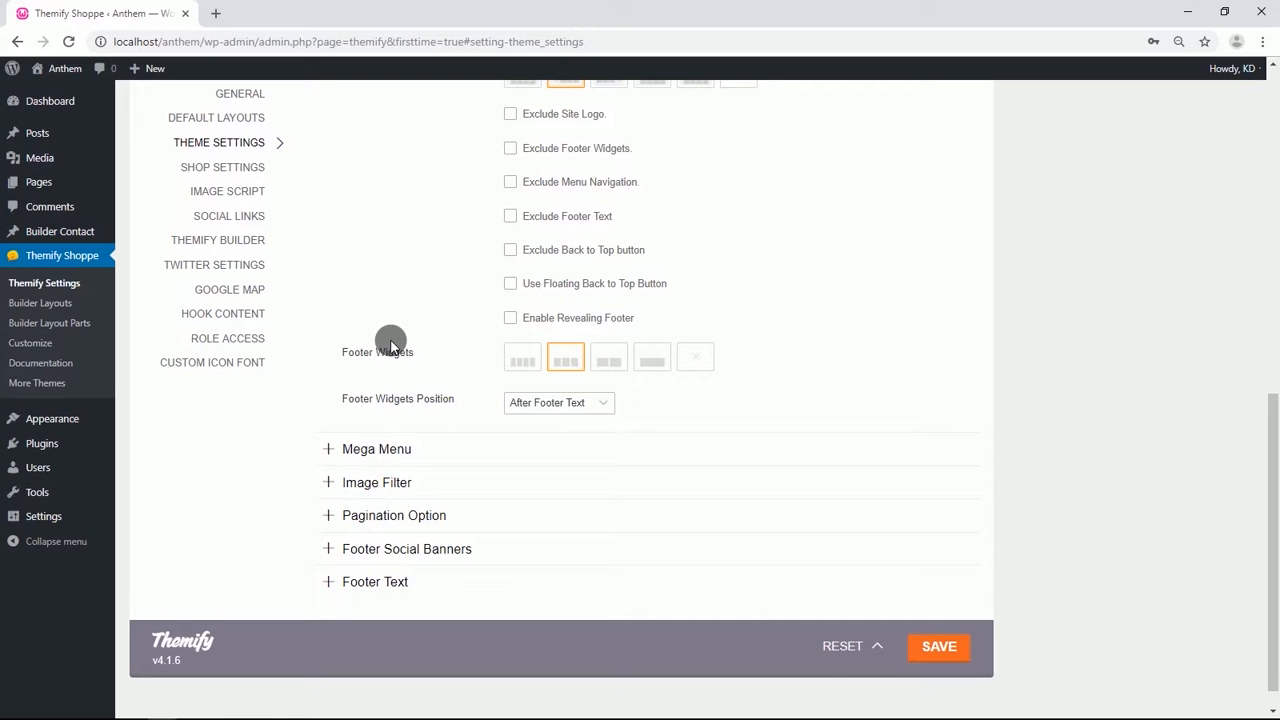
pyautogui.scroll(-1, 390, 343)
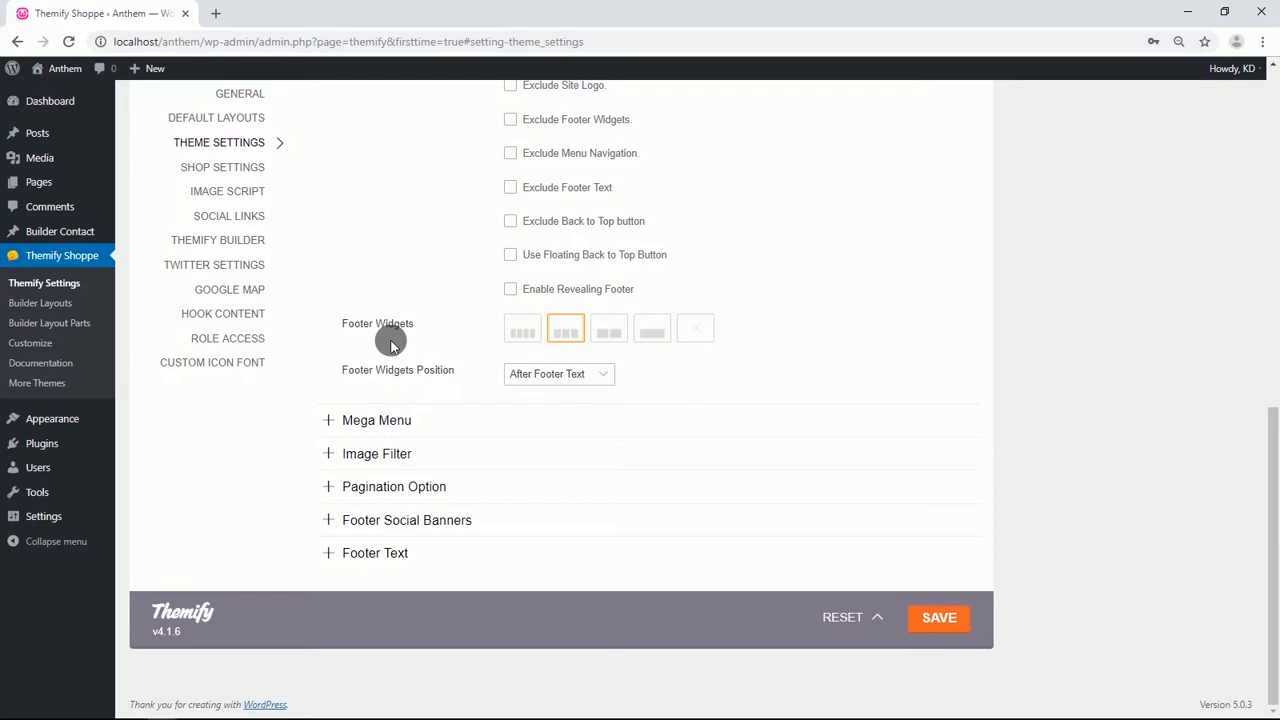
pyautogui.click(400, 555)
pyautogui.scroll(-3, 420, 451)
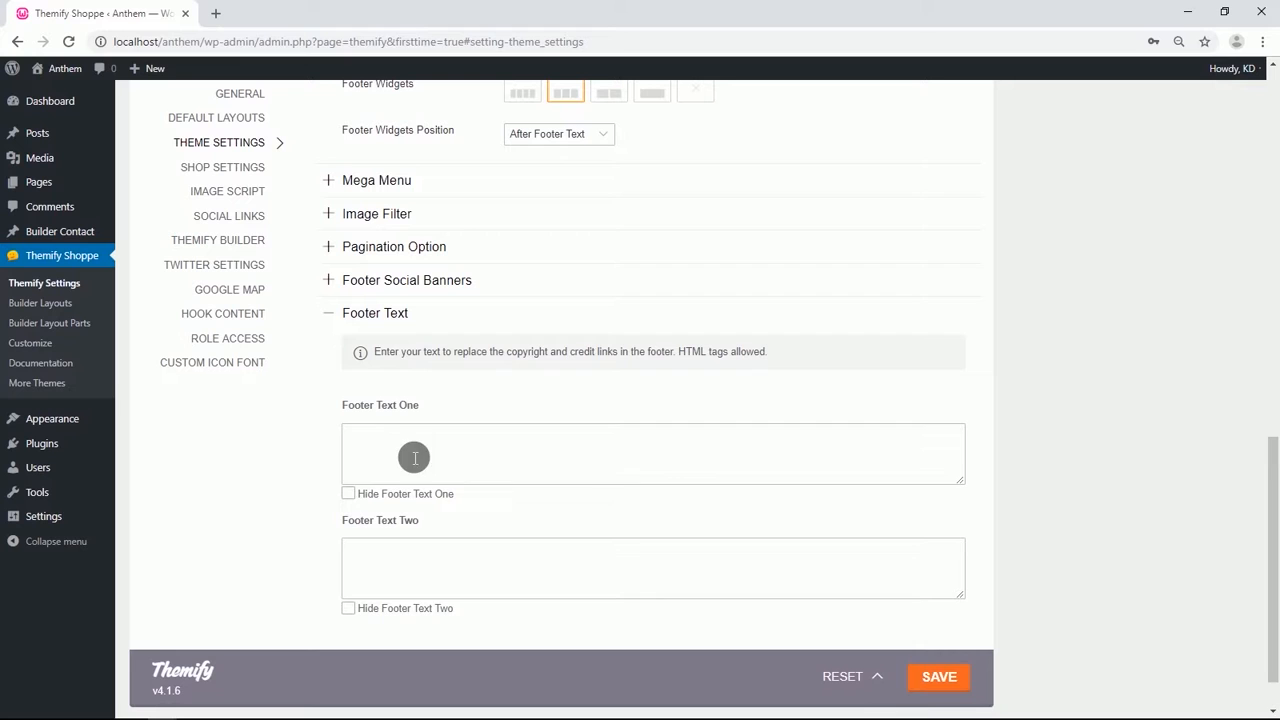
pyautogui.click(349, 496)
pyautogui.click(380, 492)
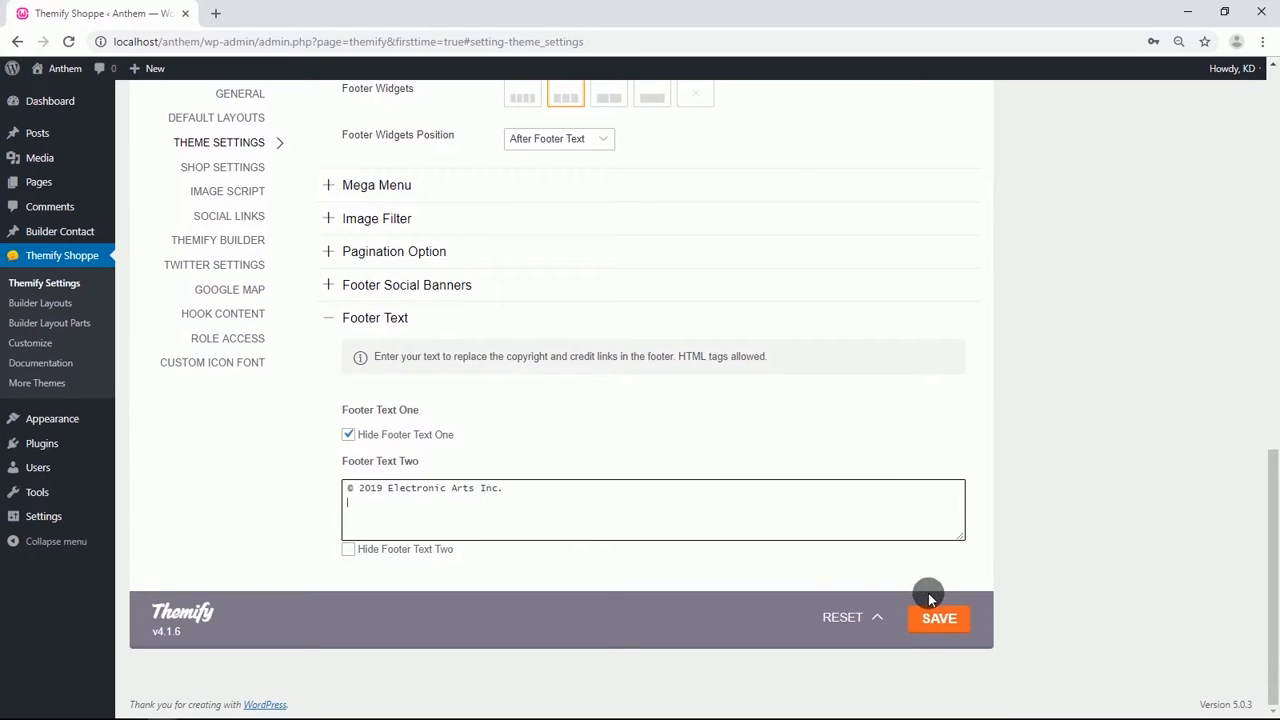
pyautogui.click(940, 619)
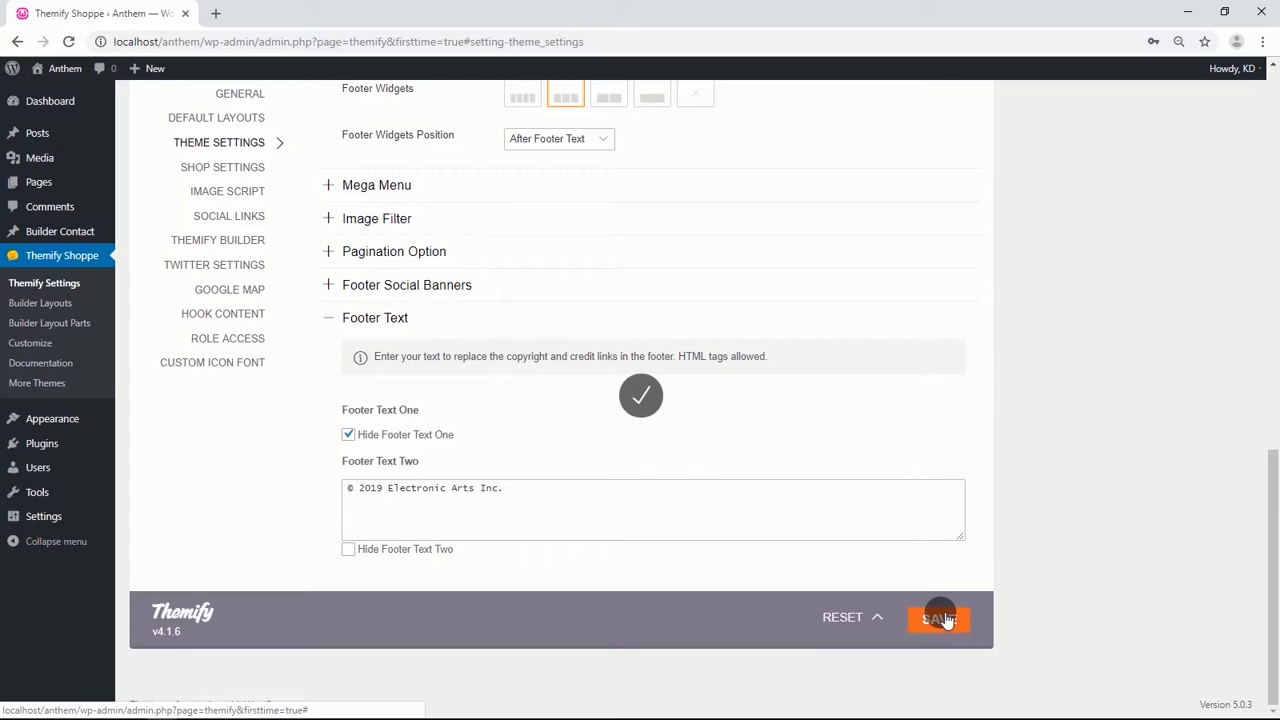
# Open the list of all pages.
pyautogui.moveTo(58, 188)
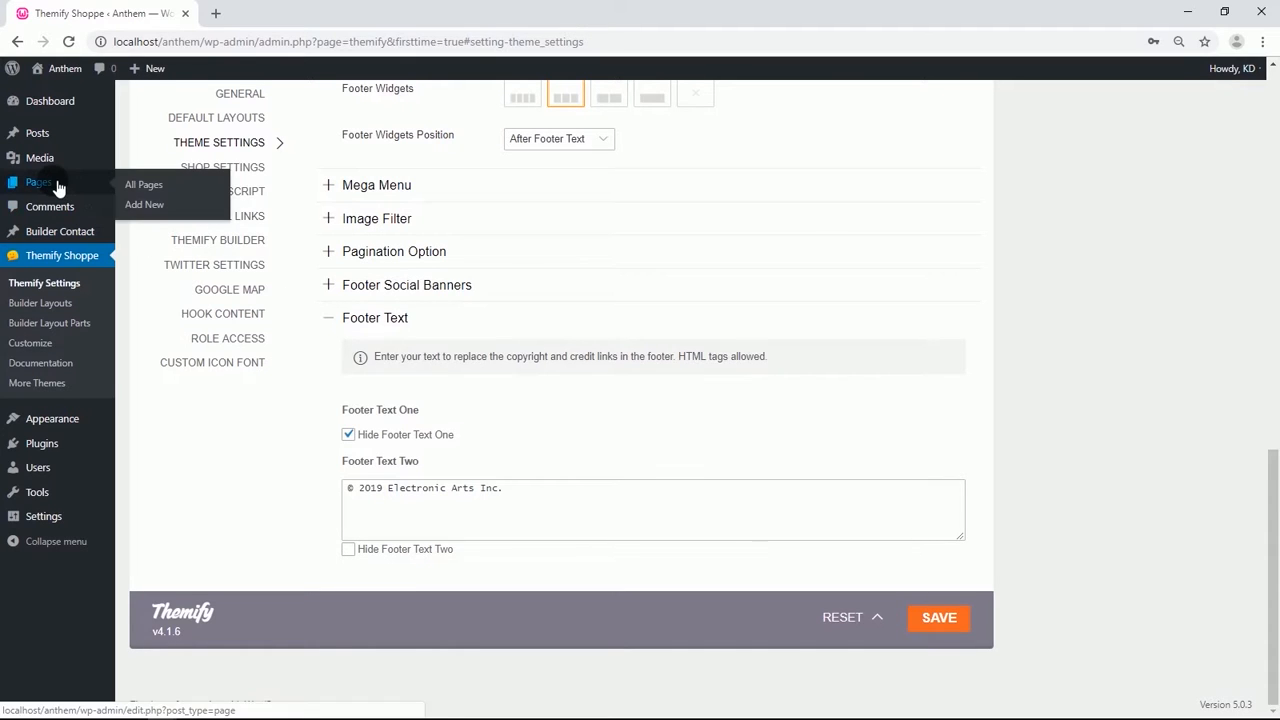
pyautogui.click(152, 191)
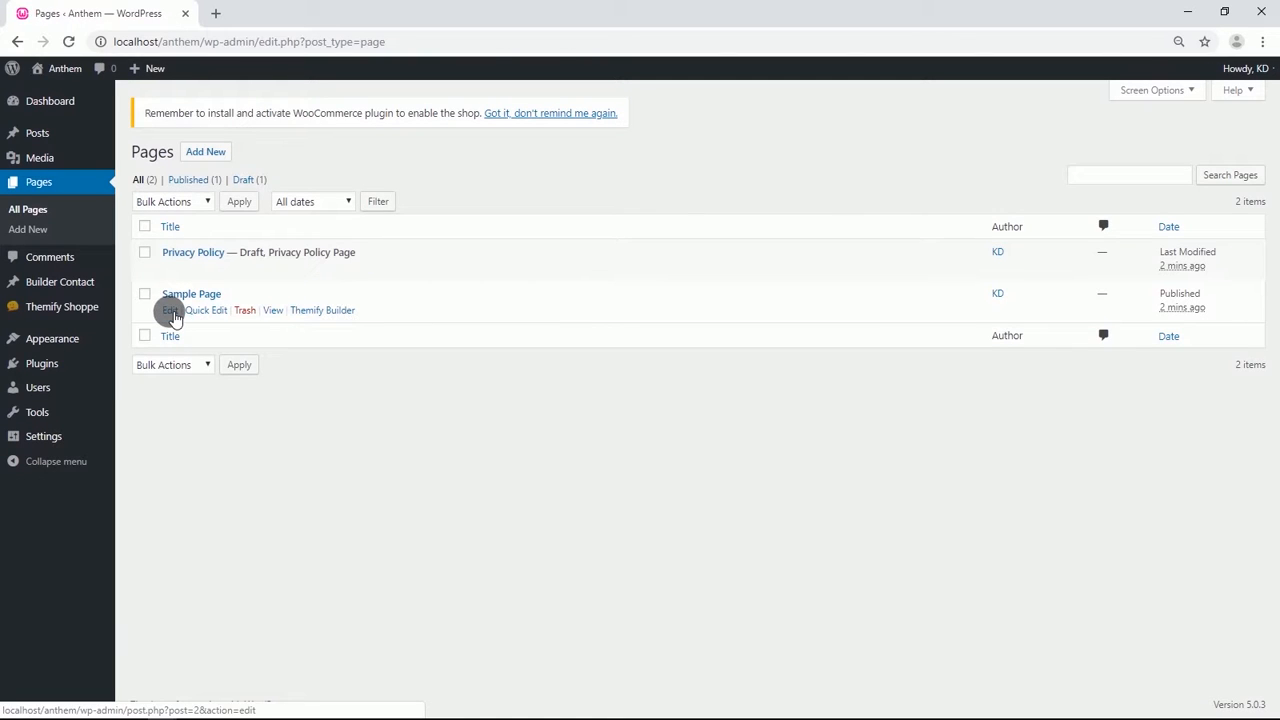
# Open the Sample Page for editing, retitle it "Home" and delete all of its body content blocks.
pyautogui.click(171, 311)
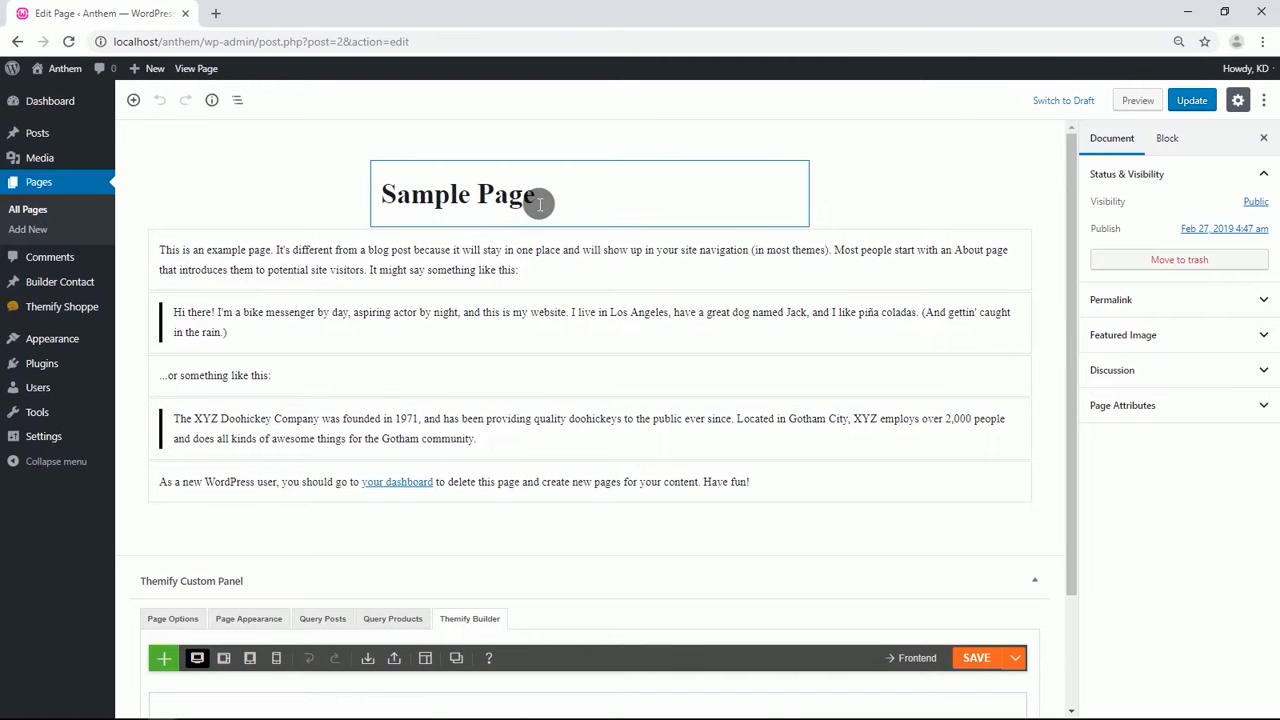
pyautogui.moveTo(535, 203); pyautogui.dragTo(393, 207)
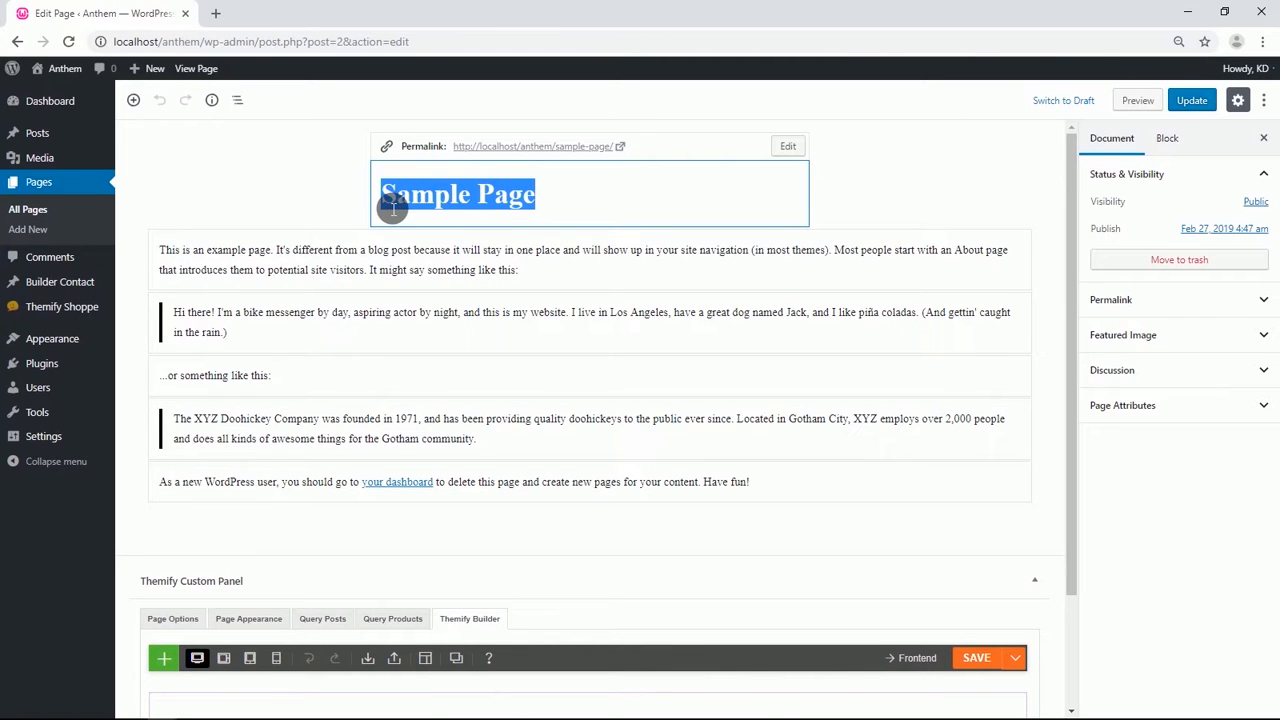
pyautogui.write('Home')
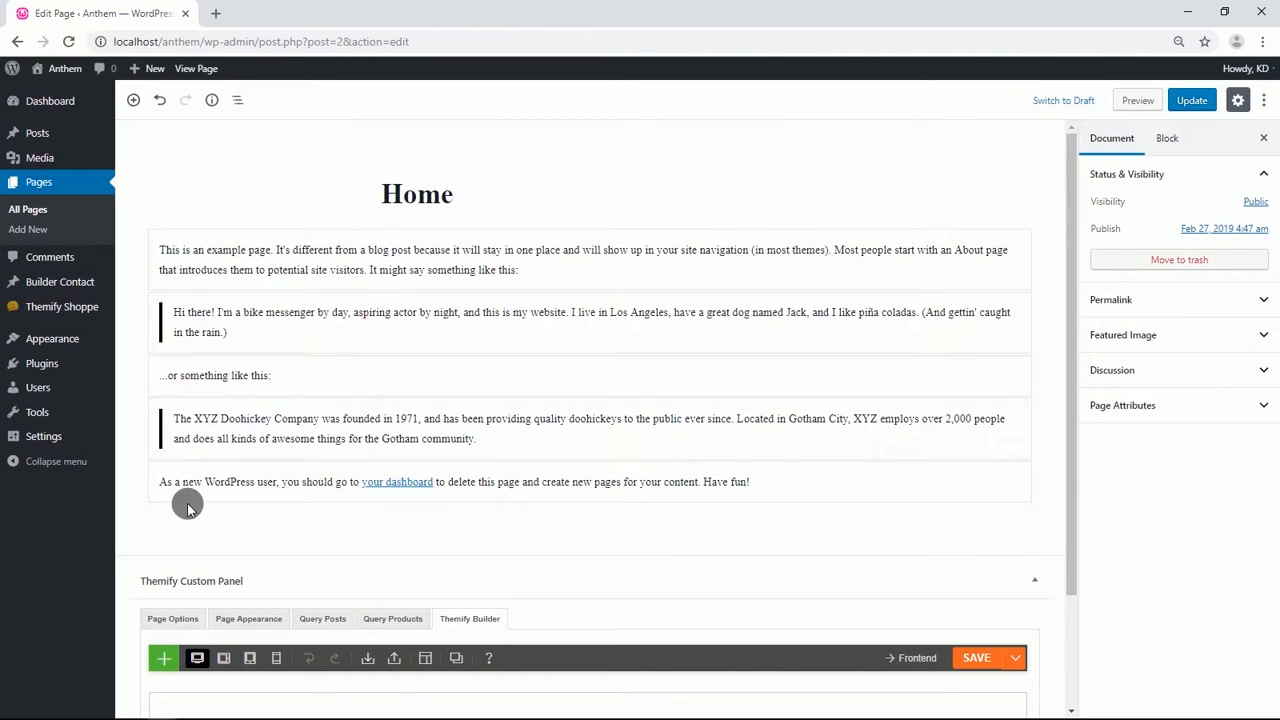
pyautogui.hotkey('ctrl', 'a')
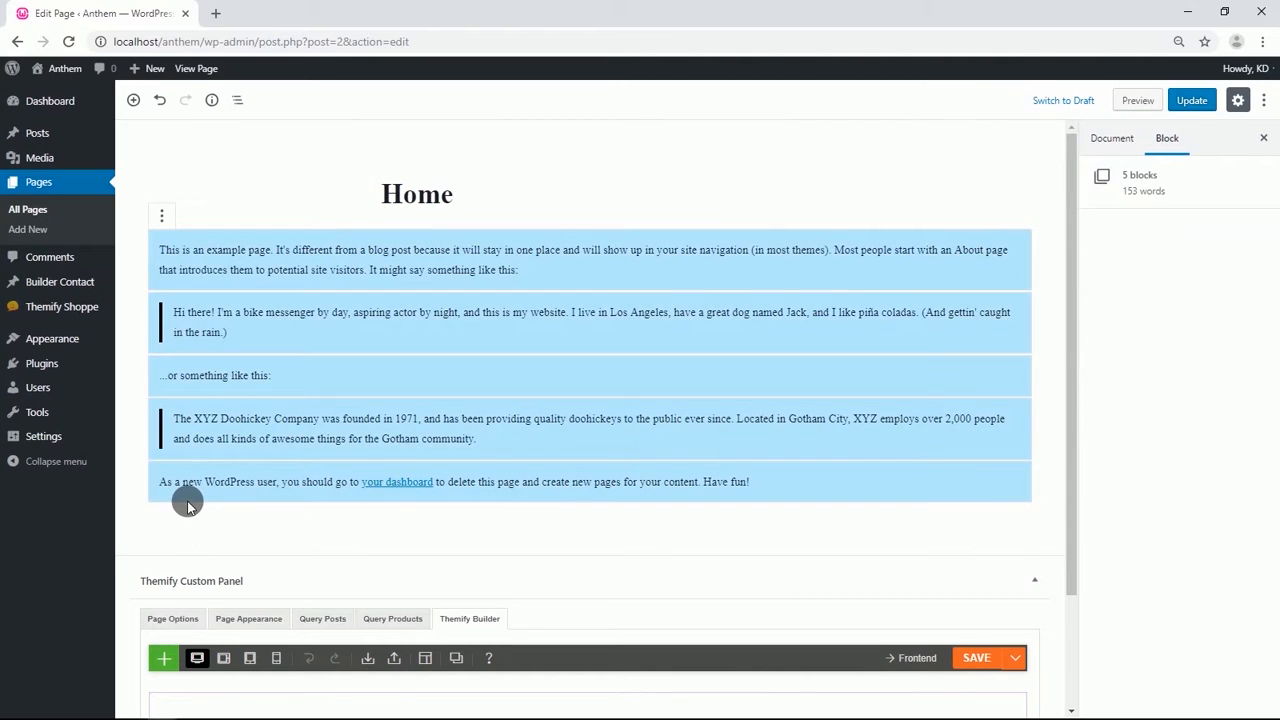
pyautogui.press('Delete')
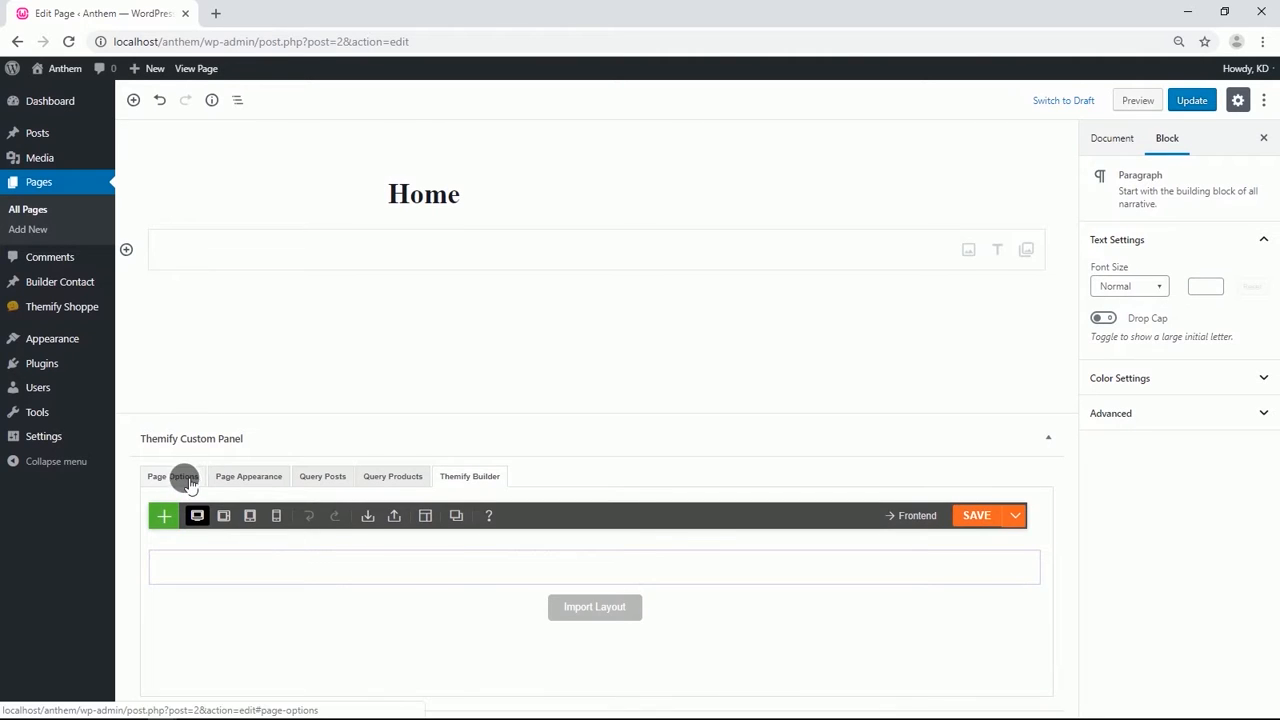
# In the page options, choose no sidebar, Fullwidth content width and hide the page title, then update the page.
pyautogui.click(190, 480)
pyautogui.click(453, 515)
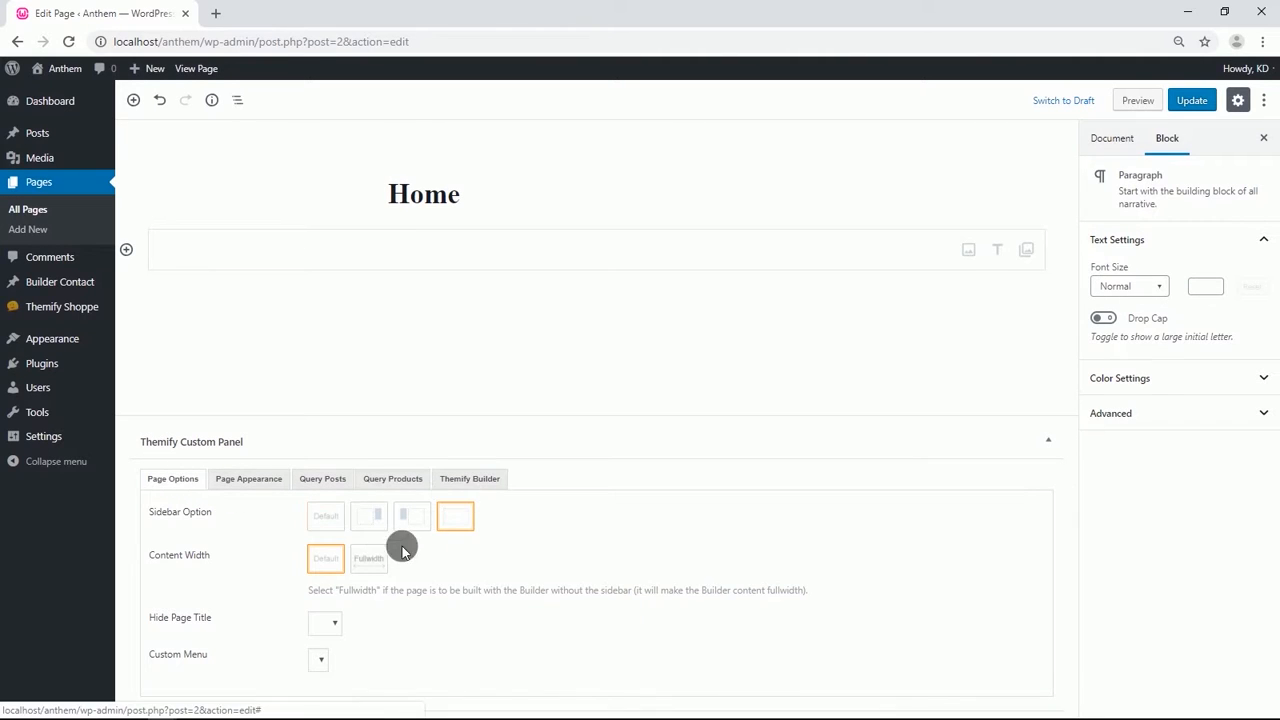
pyautogui.click(369, 557)
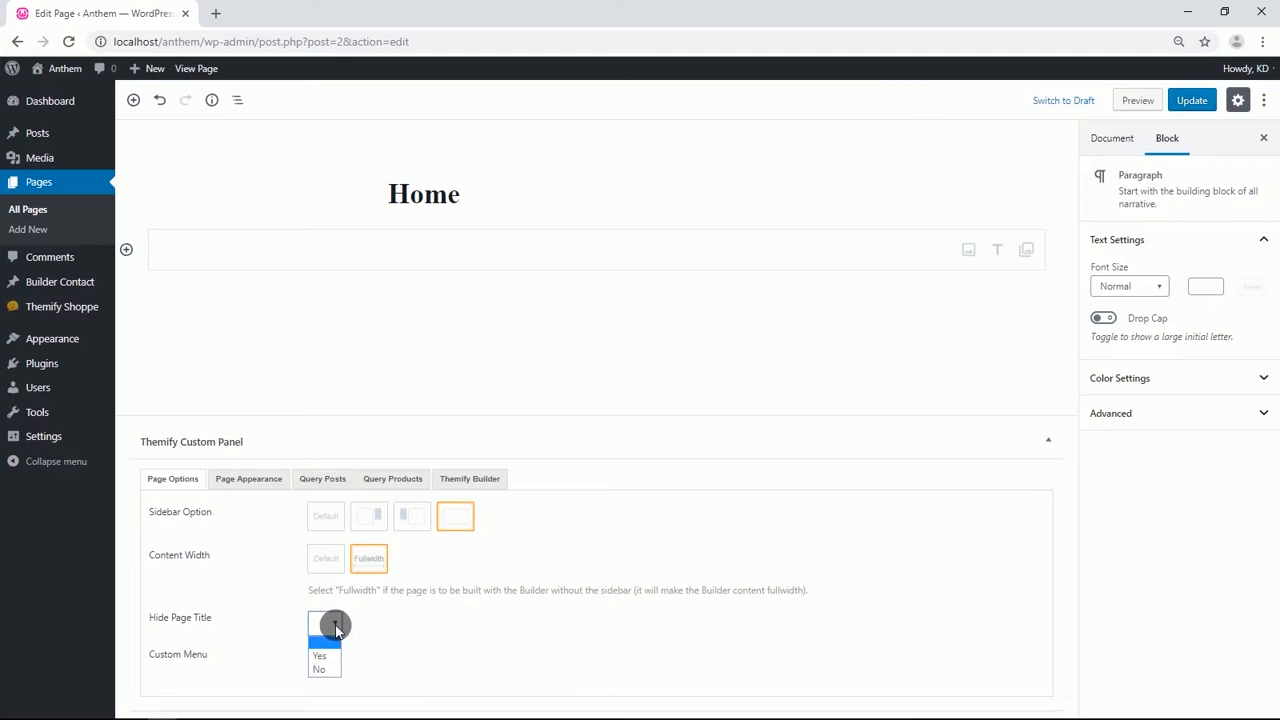
pyautogui.click(326, 656)
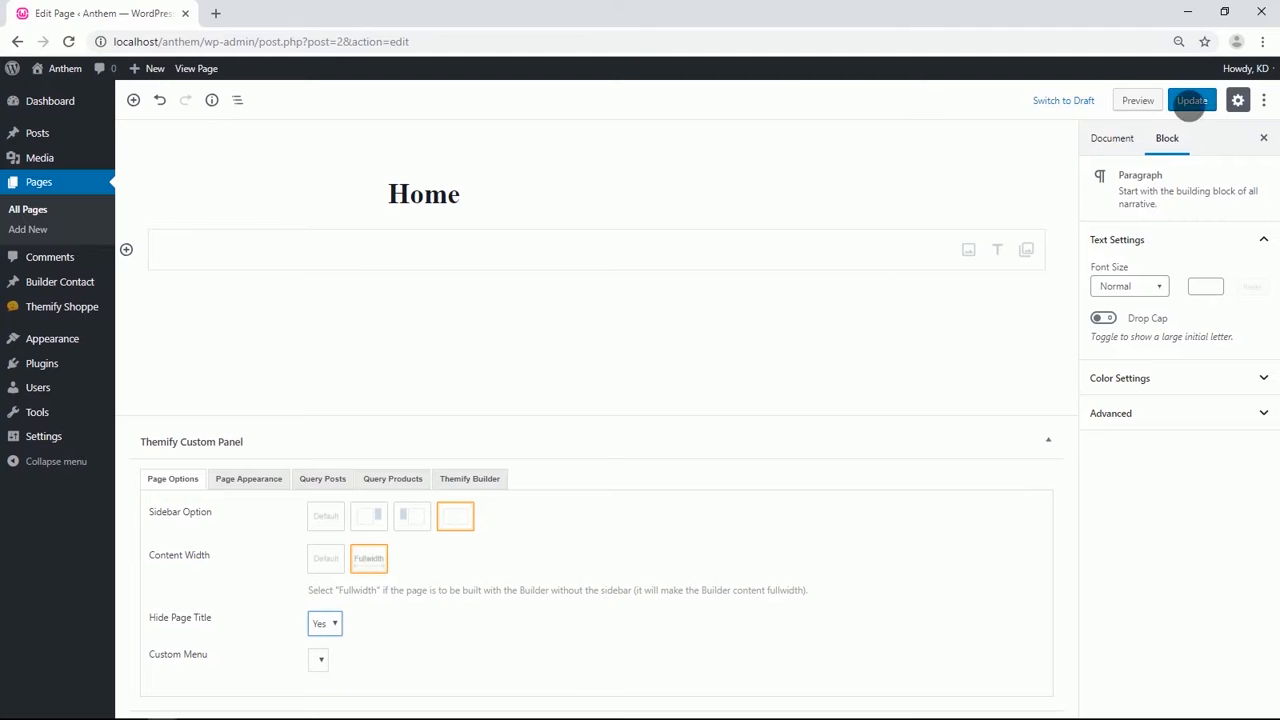
pyautogui.click(1186, 102)
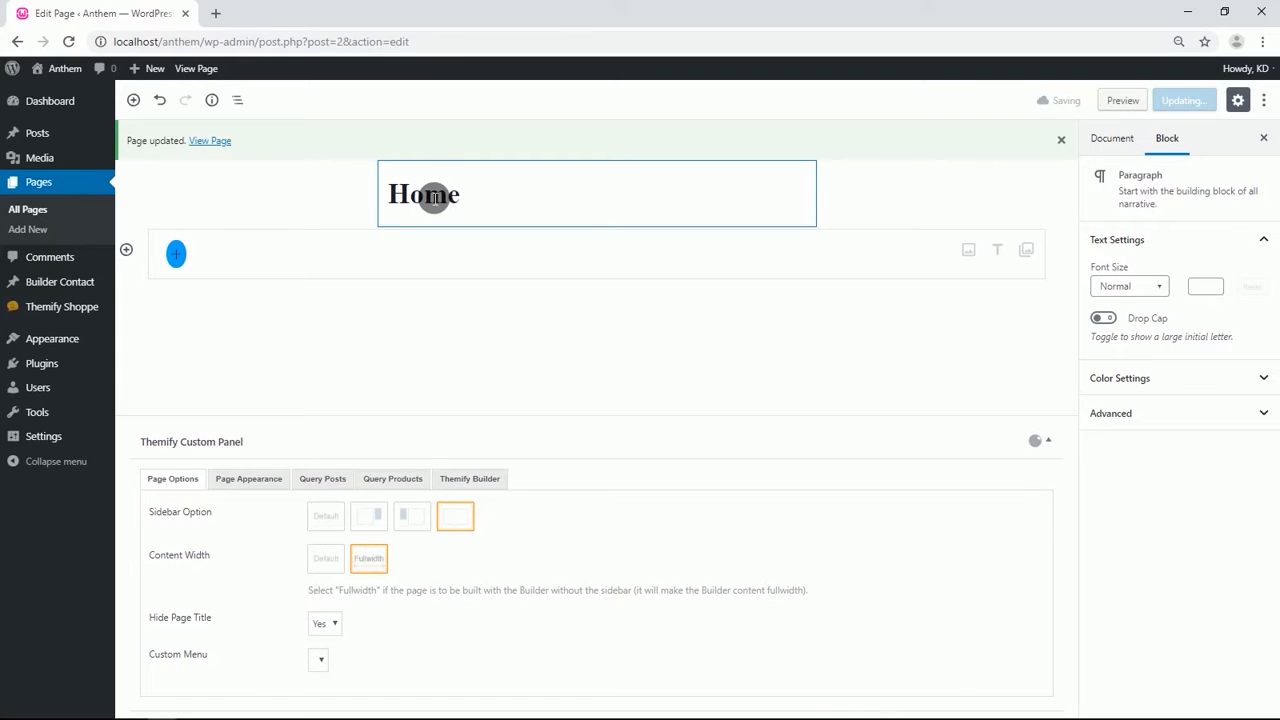
# Open the updated page in a new tab to view it.
pyautogui.rightClick(211, 143)
pyautogui.click(251, 155)
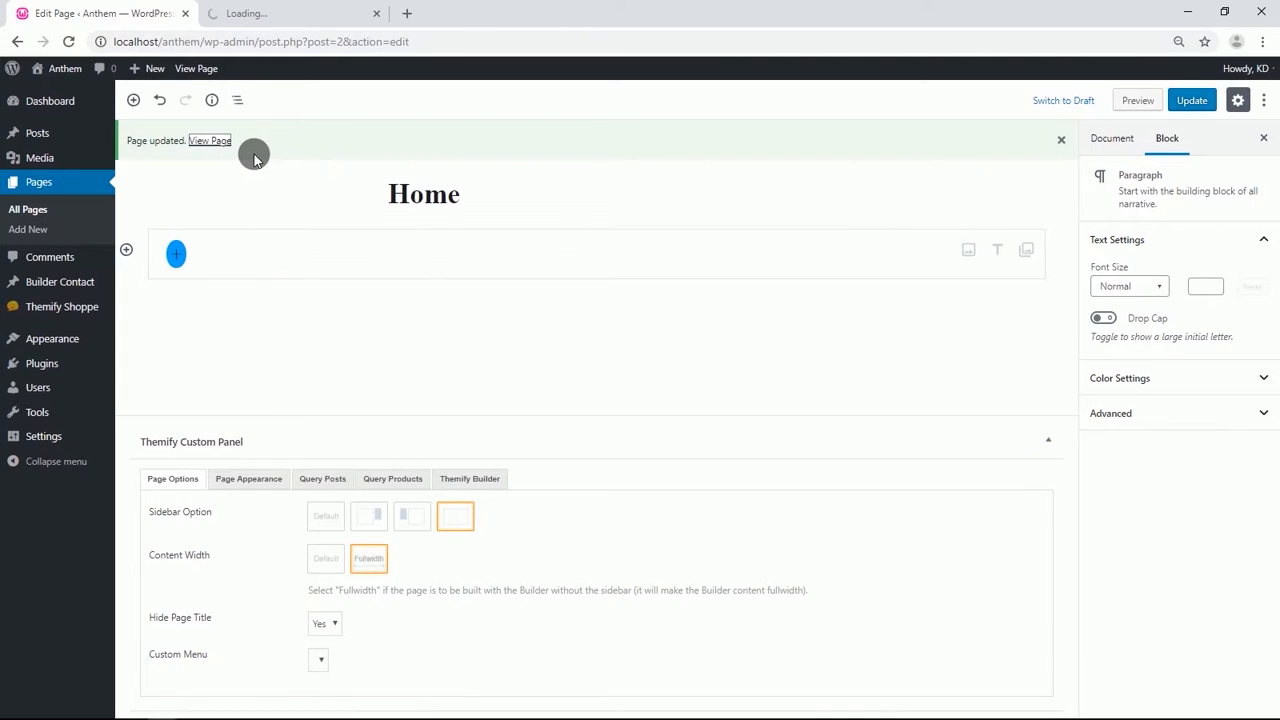
pyautogui.click(265, 13)
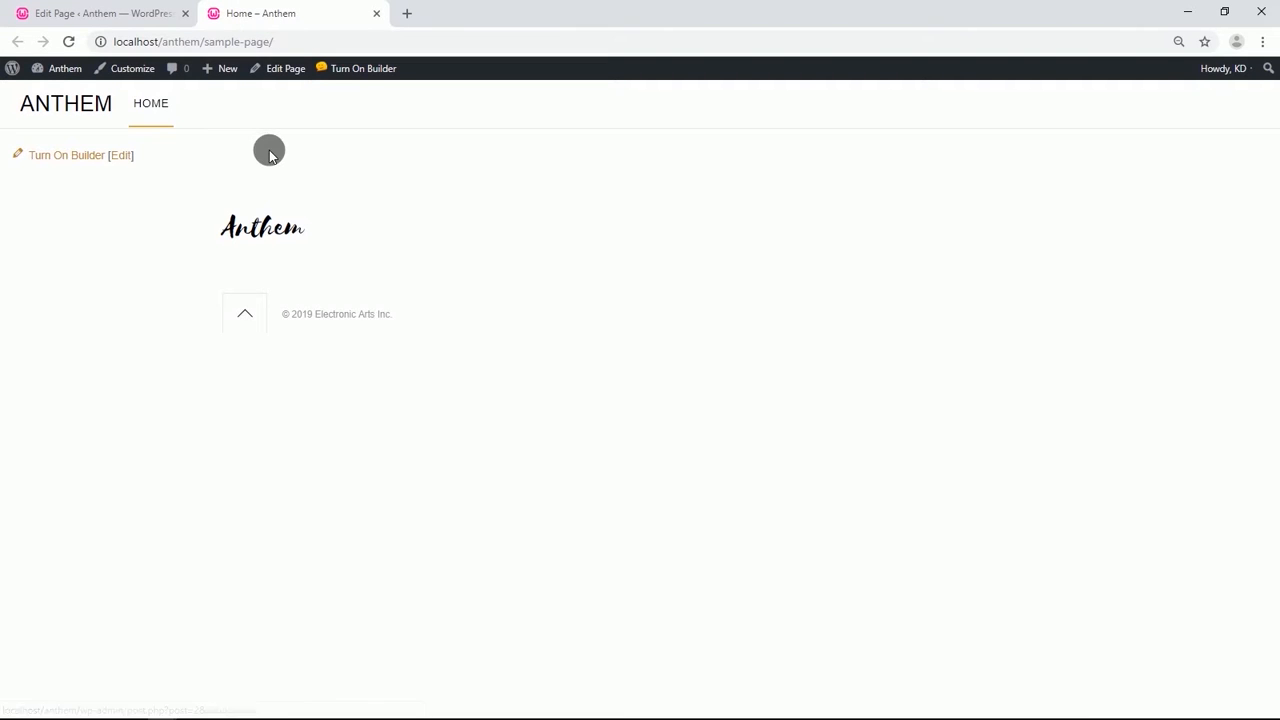
# Open the Customizer in a new tab and switch to its Advanced options.
pyautogui.rightClick(125, 66)
pyautogui.click(155, 72)
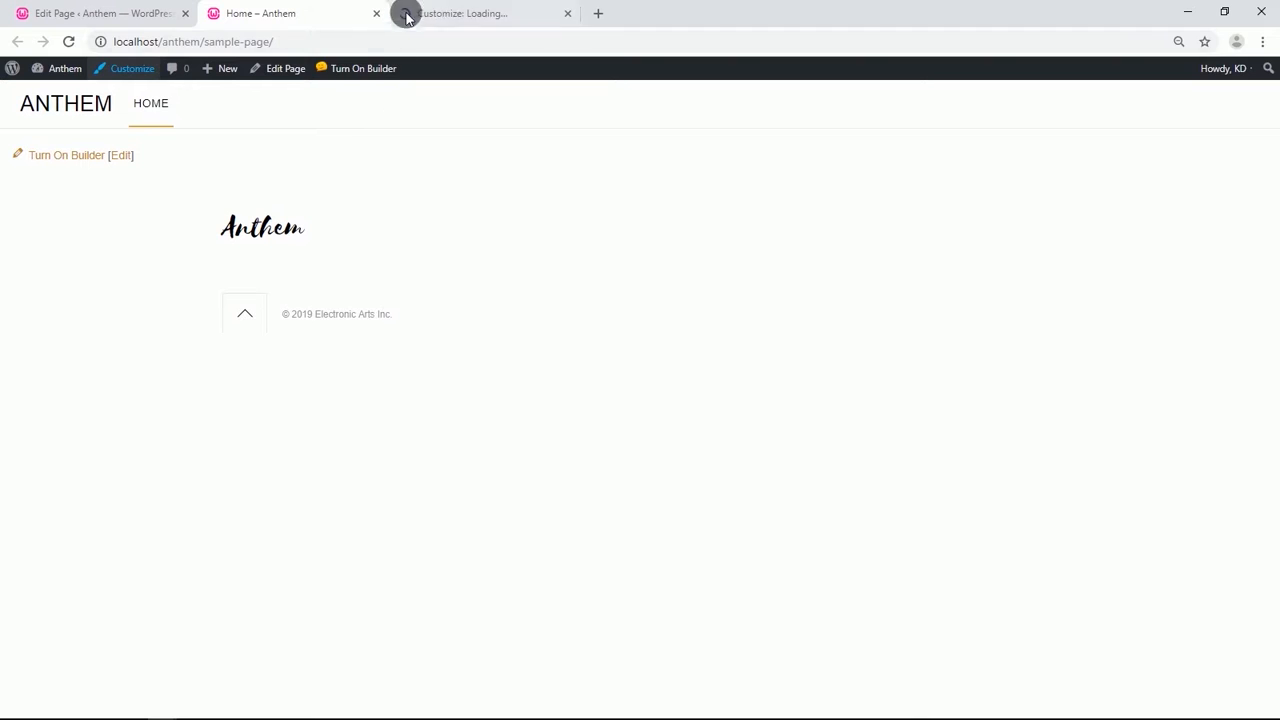
pyautogui.click(436, 14)
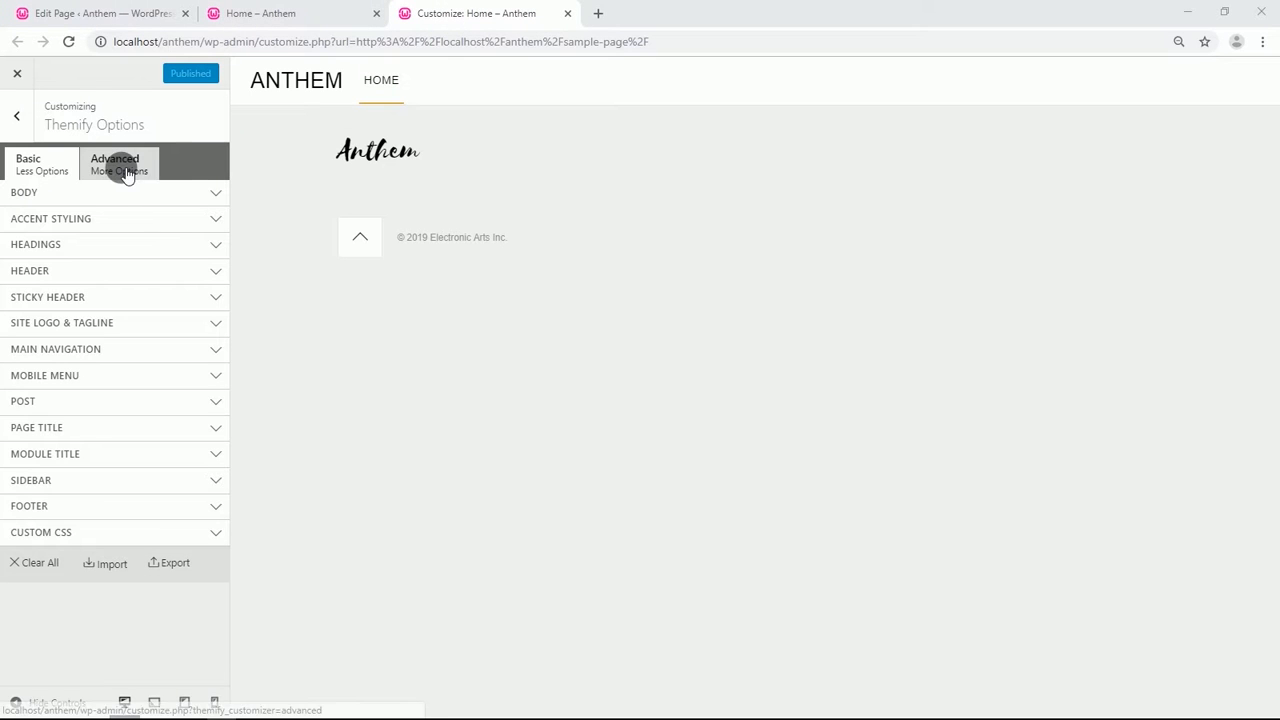
pyautogui.click(124, 170)
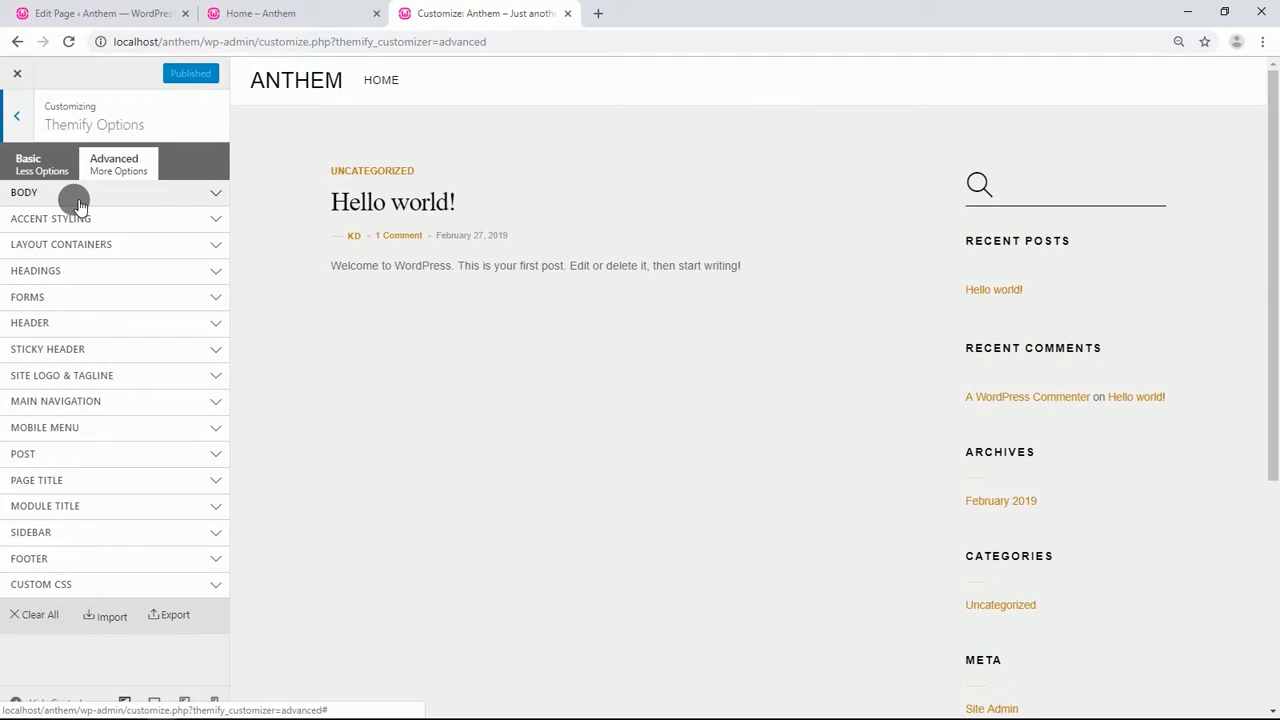
# Under Body, set the Body Font to Montserrat and choose its font weight.
pyautogui.click(78, 198)
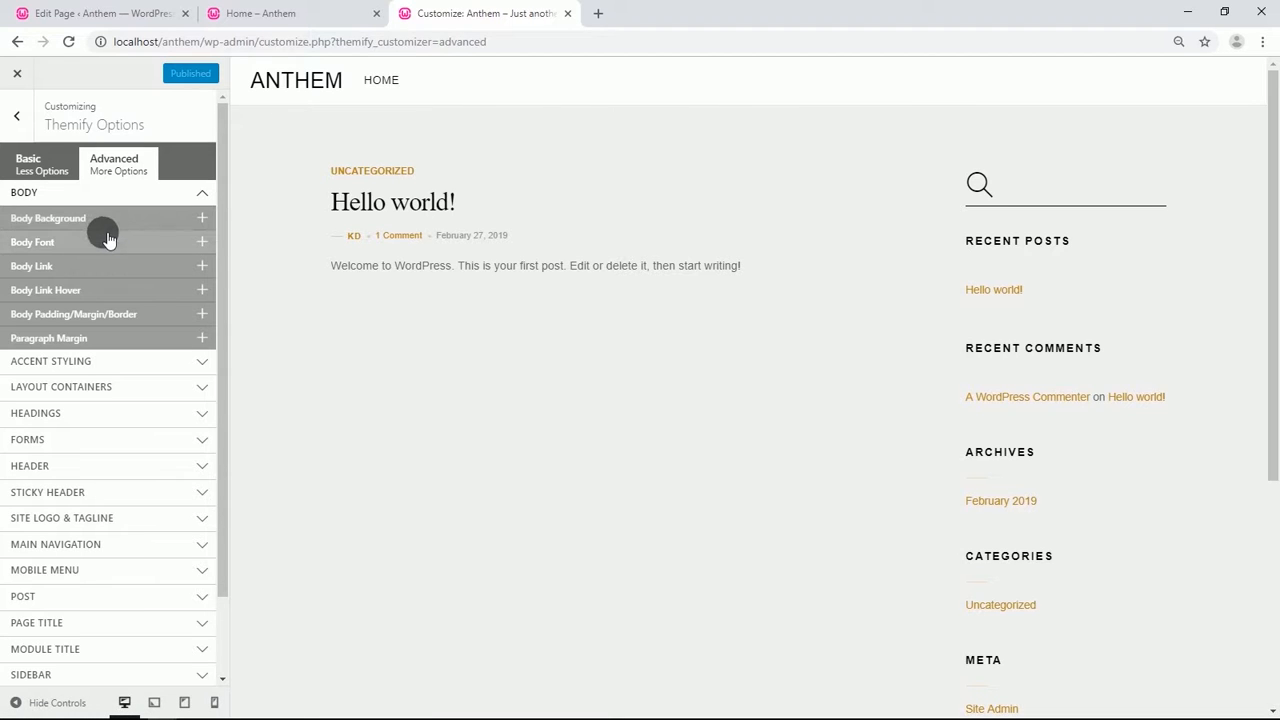
pyautogui.click(108, 240)
pyautogui.click(122, 275)
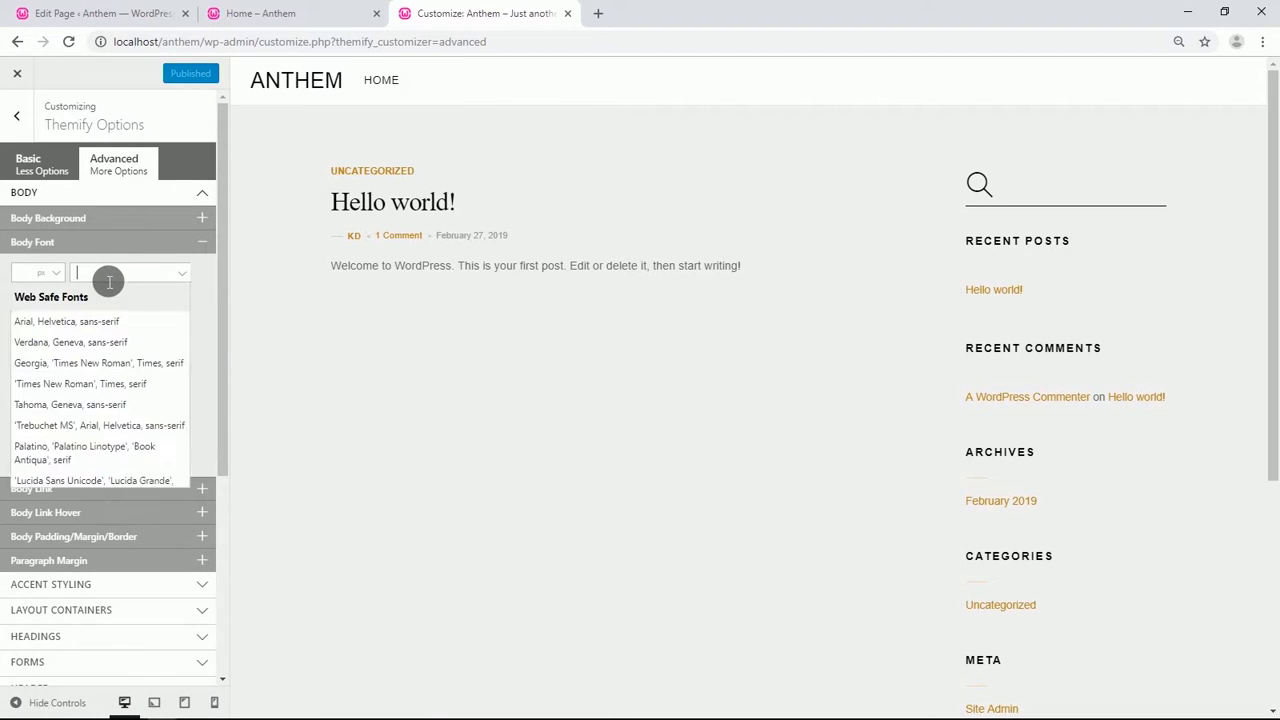
pyautogui.write('mon')
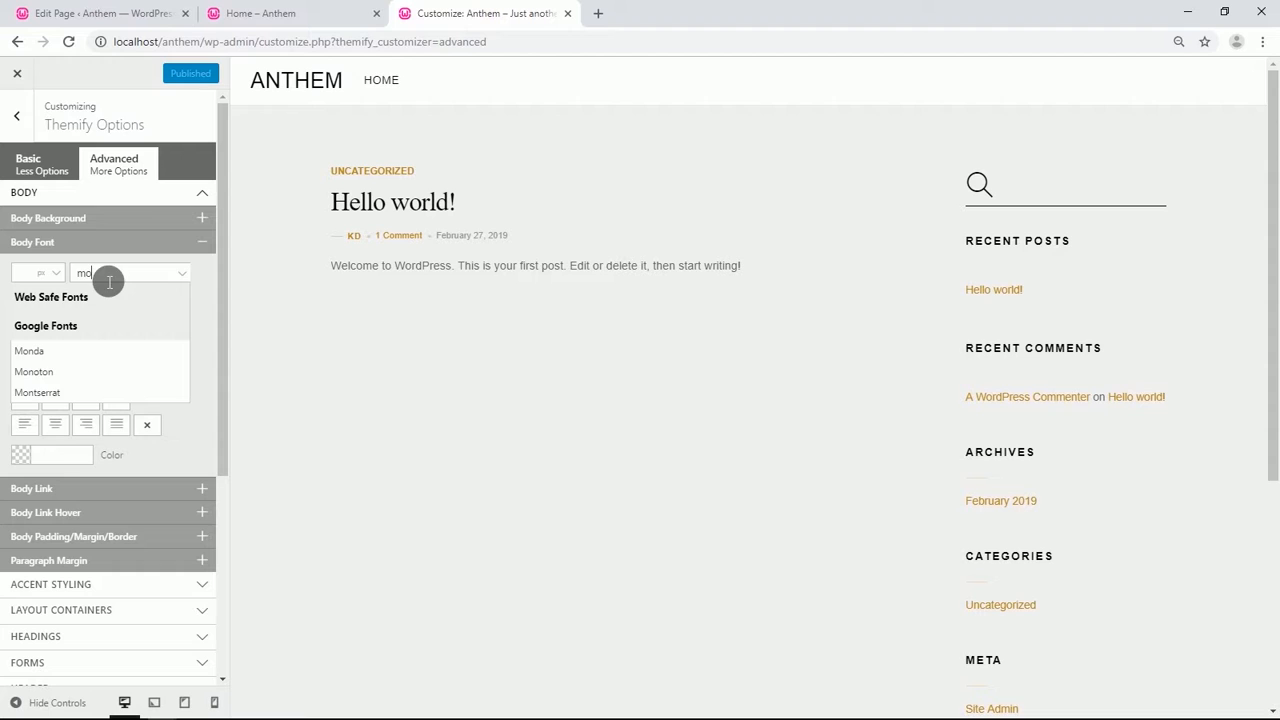
pyautogui.click(66, 390)
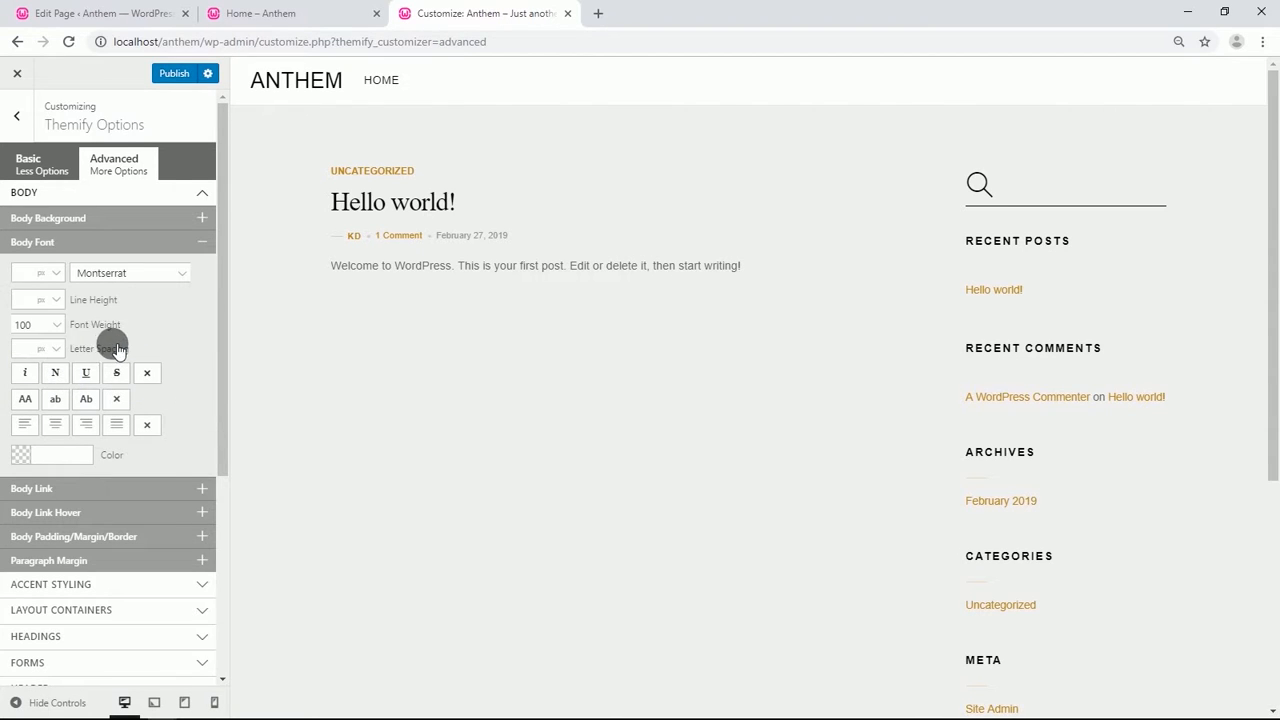
pyautogui.click(55, 325)
pyautogui.click(32, 386)
pyautogui.scroll(-3, 137, 323)
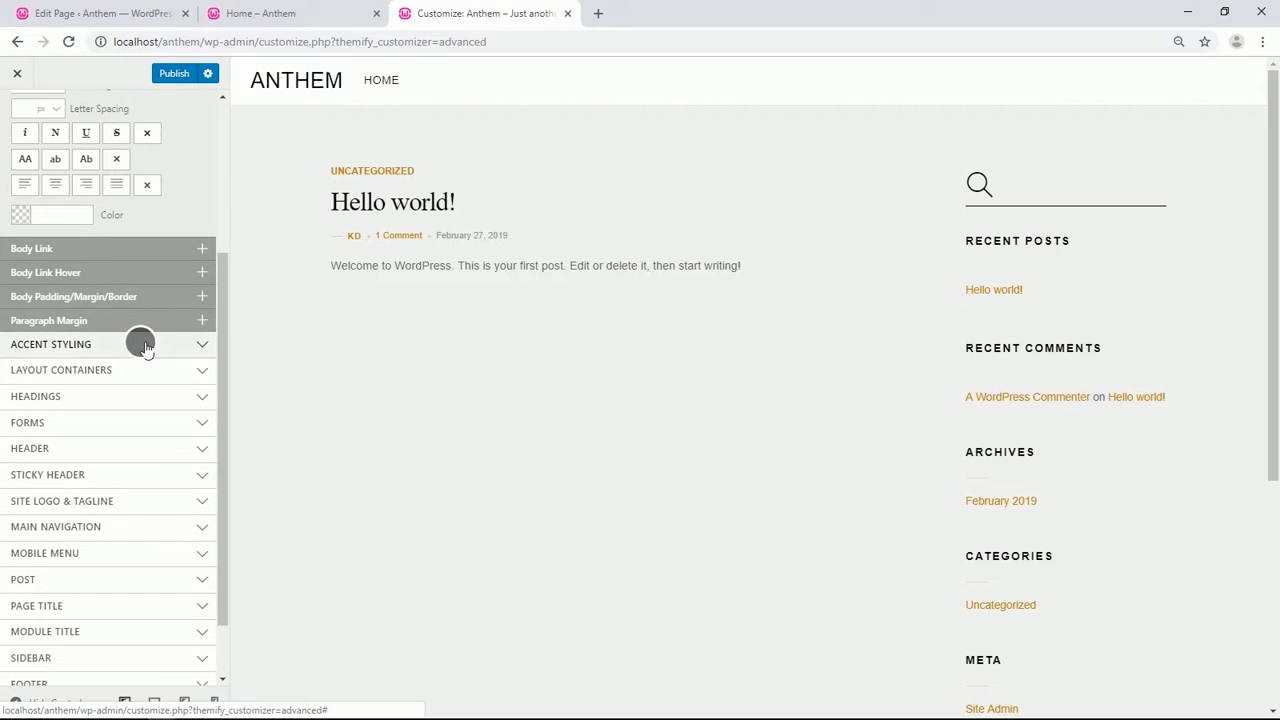
# Expand Accent Styling and set the Accent Background Color to #ef4e22.
pyautogui.click(143, 344)
pyautogui.scroll(-1, 148, 272)
pyautogui.click(181, 270)
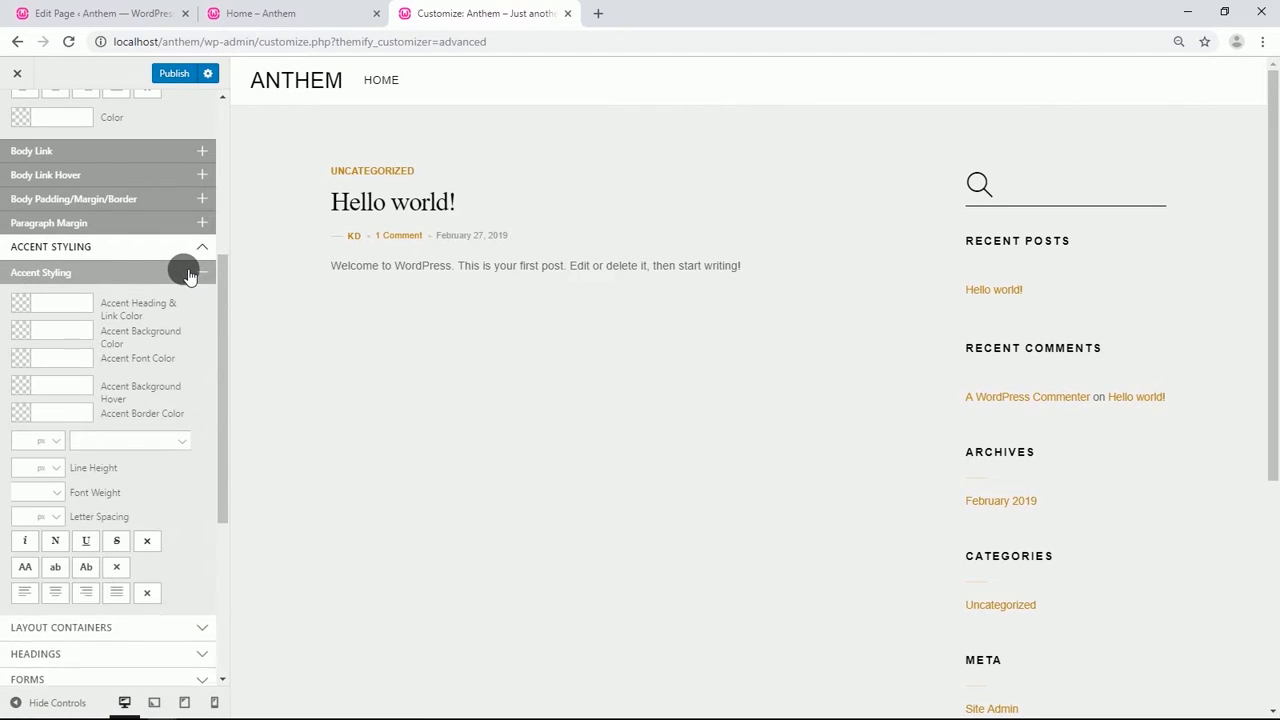
pyautogui.scroll(-1, 183, 270)
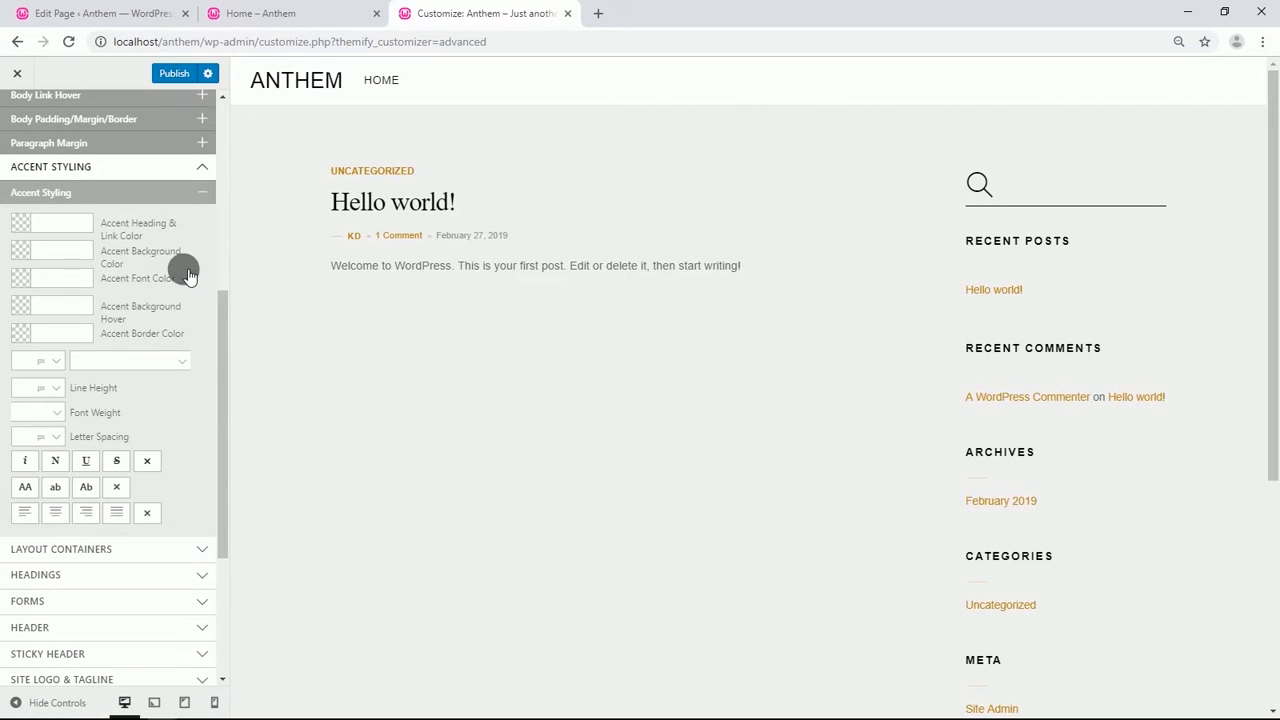
pyautogui.click(59, 251)
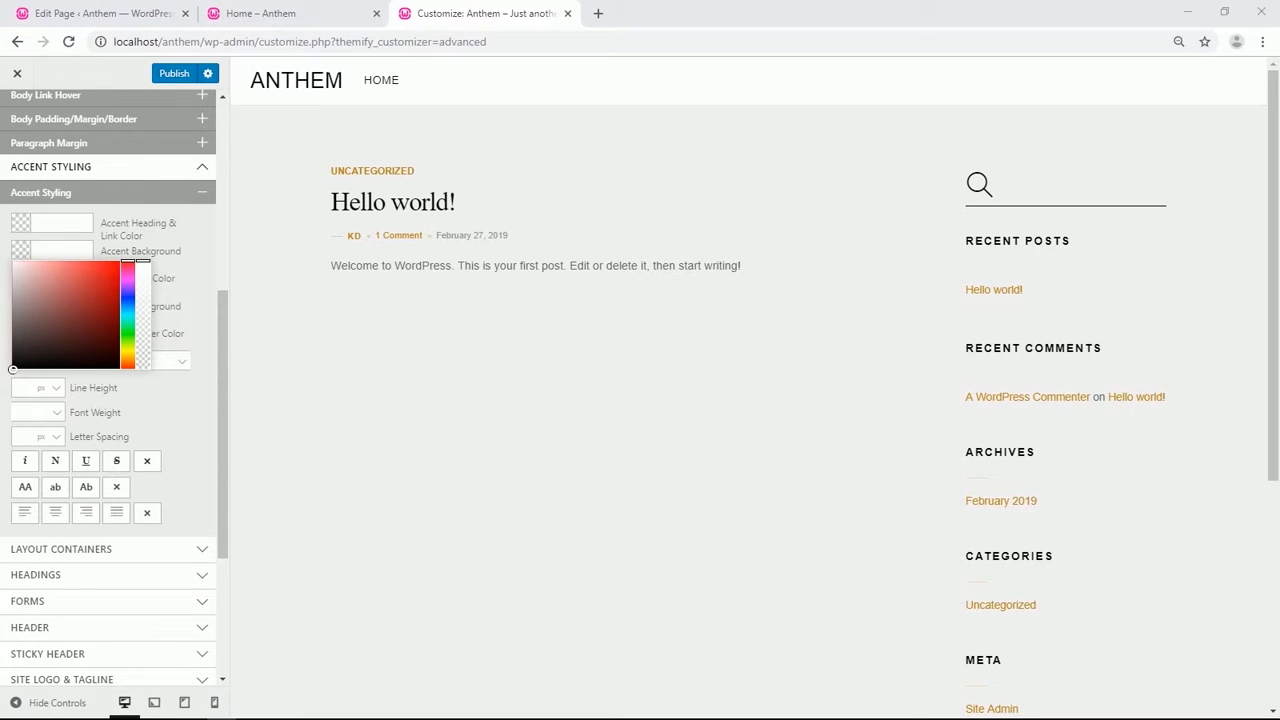
pyautogui.click(78, 258)
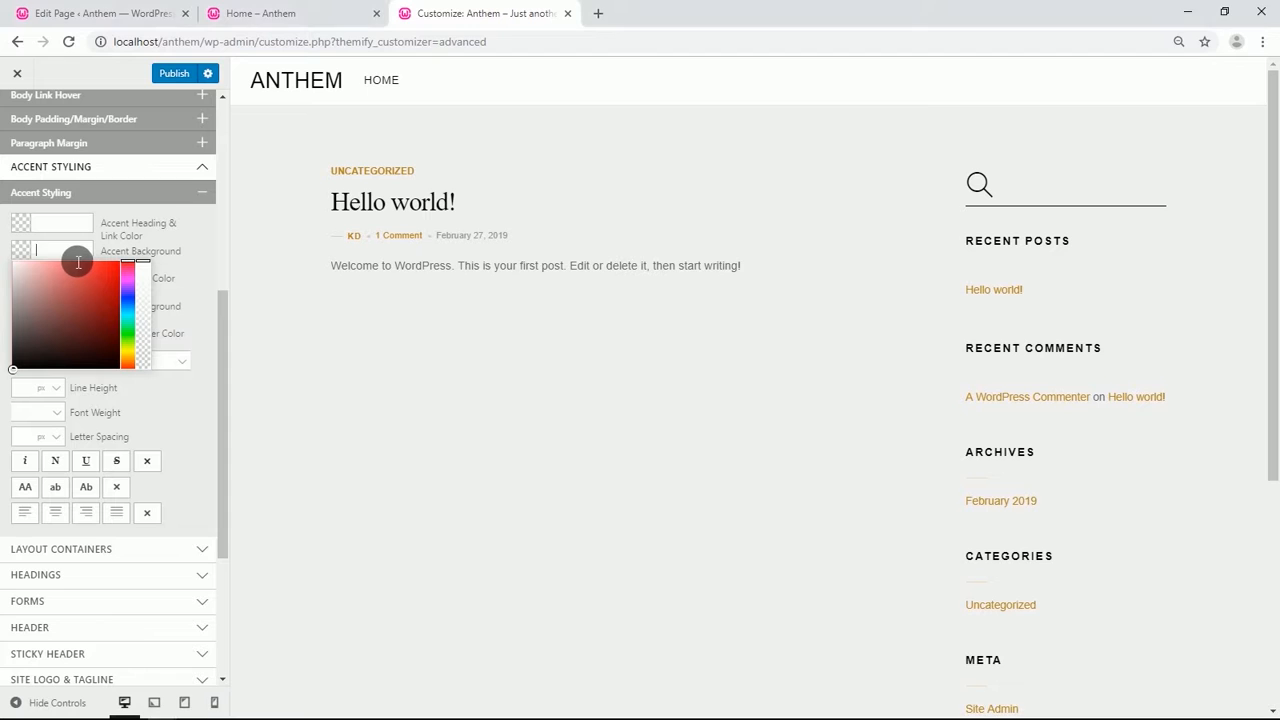
pyautogui.write('#ef4e22')
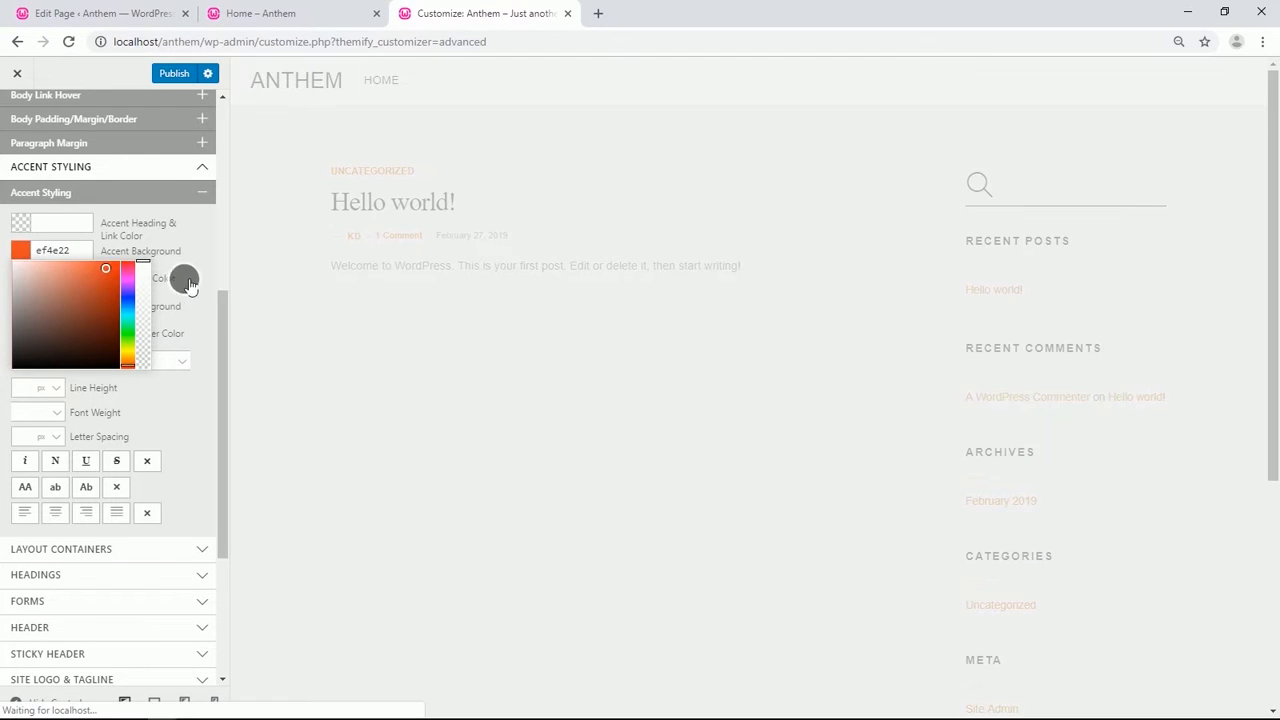
pyautogui.click(194, 306)
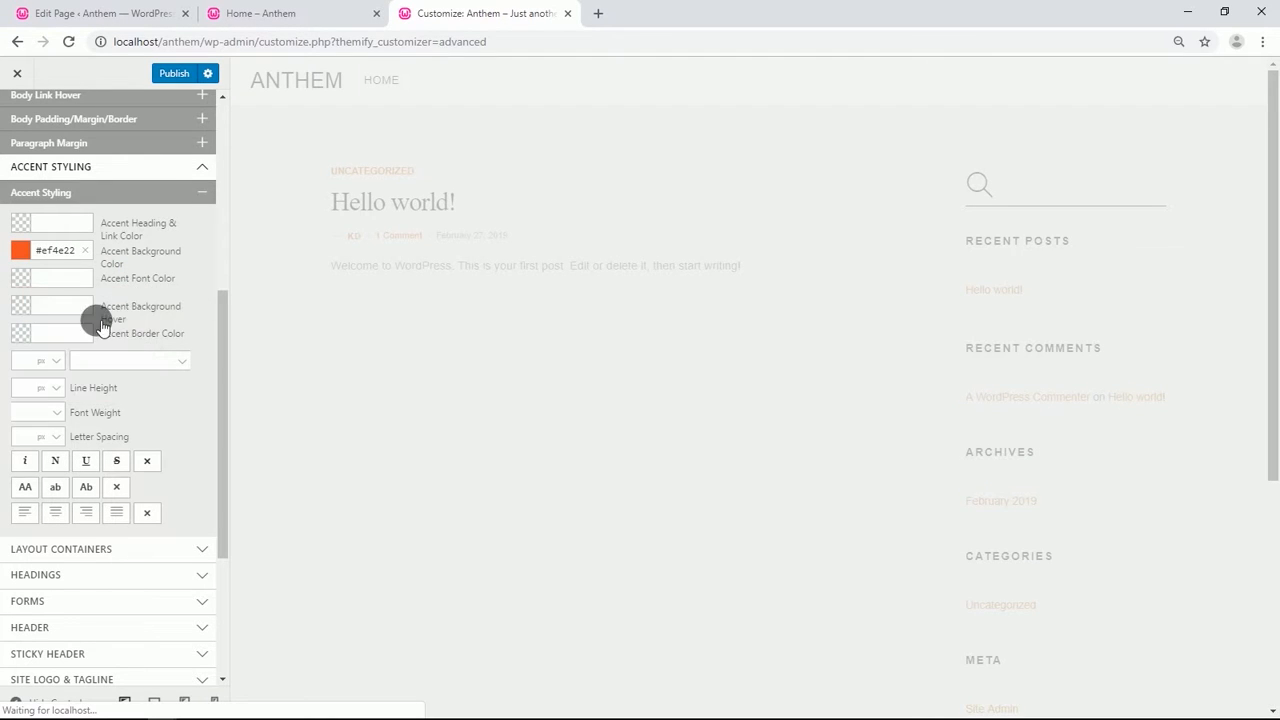
# Set the Accent Background Hover and Accent Border Color to #ef4e22 as well.
pyautogui.click(62, 310)
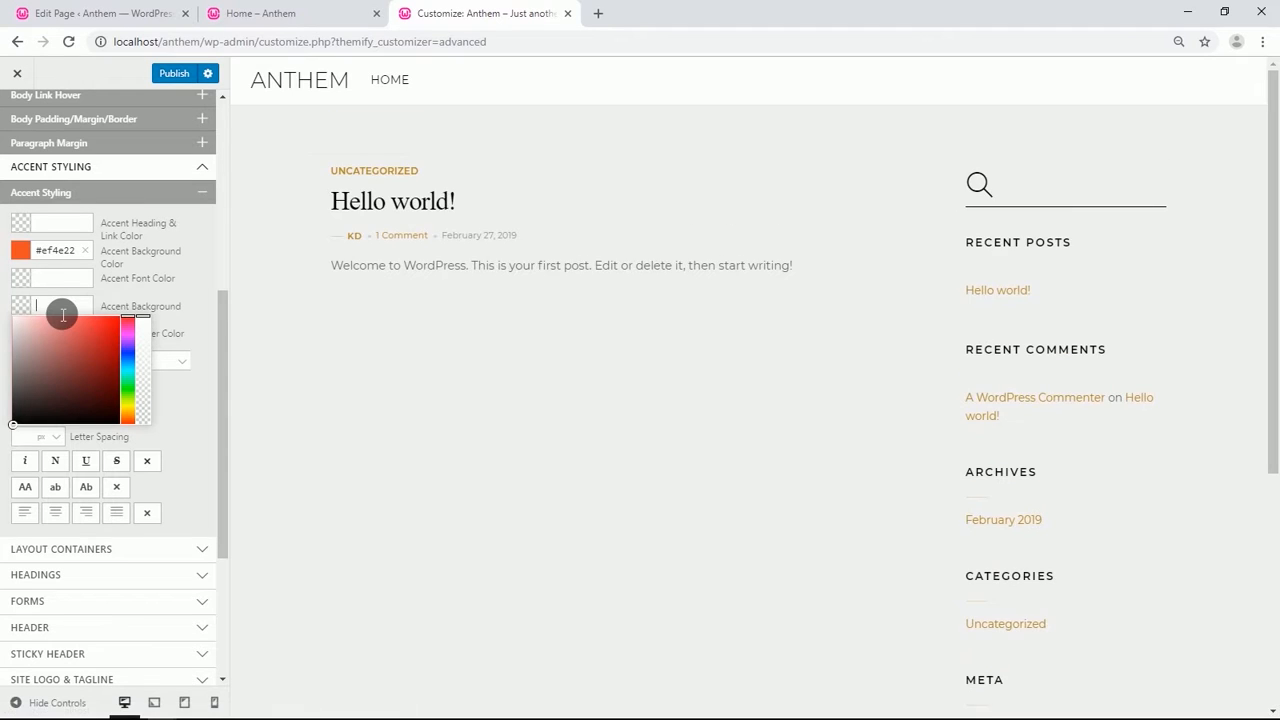
pyautogui.write('#ef4e22')
pyautogui.click(172, 328)
pyautogui.click(70, 333)
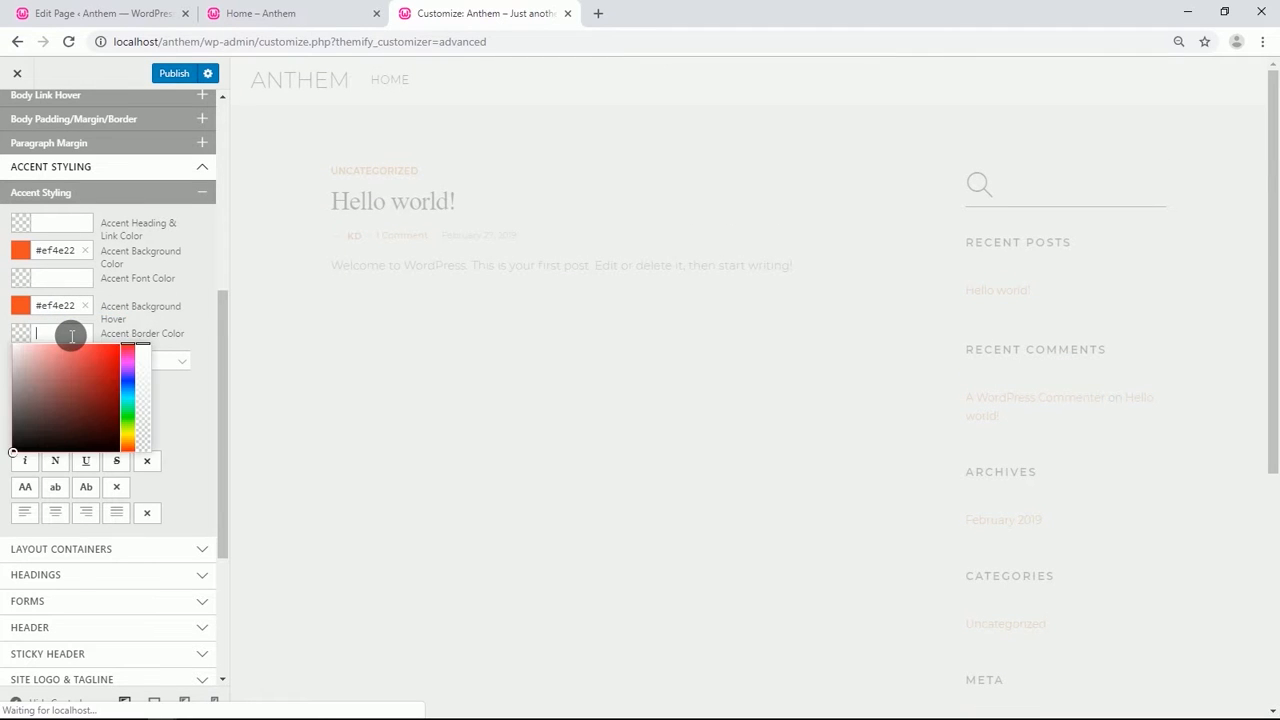
pyautogui.write('#ef4e22')
pyautogui.click(198, 313)
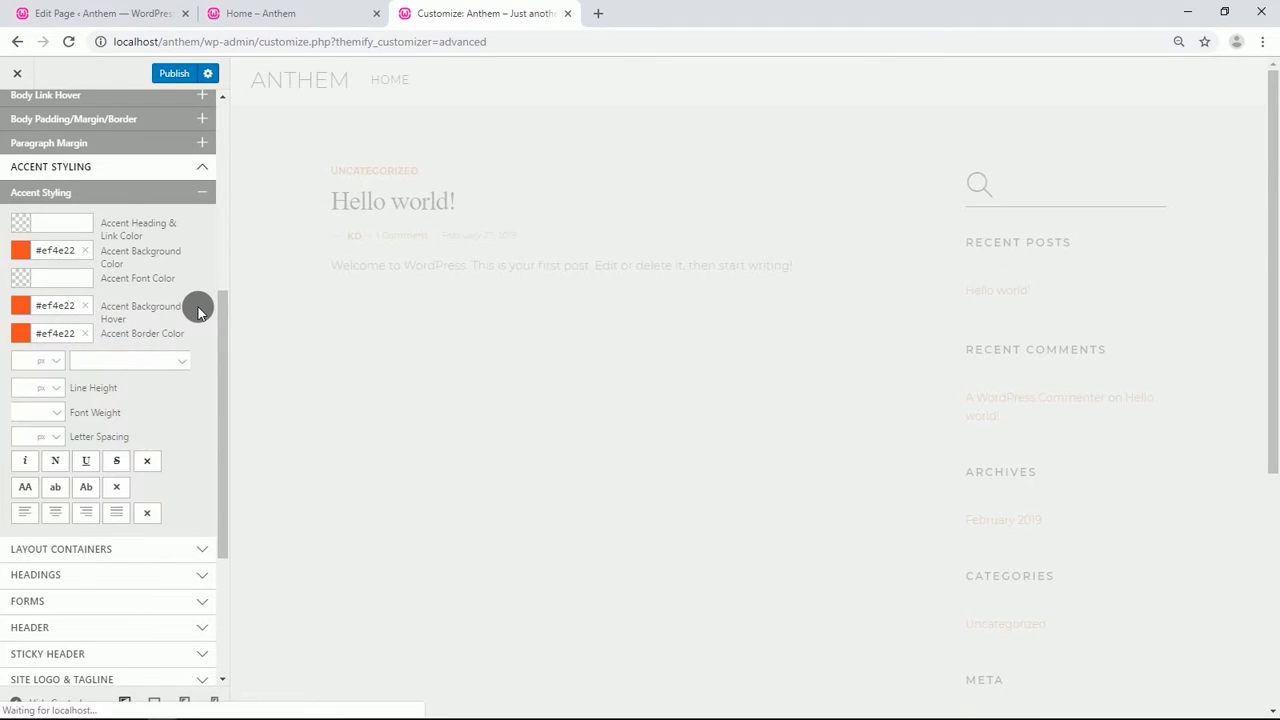
# Under Headings, set the Heading 1 Font to Montserrat with font weight 300.
pyautogui.scroll(-3, 198, 313)
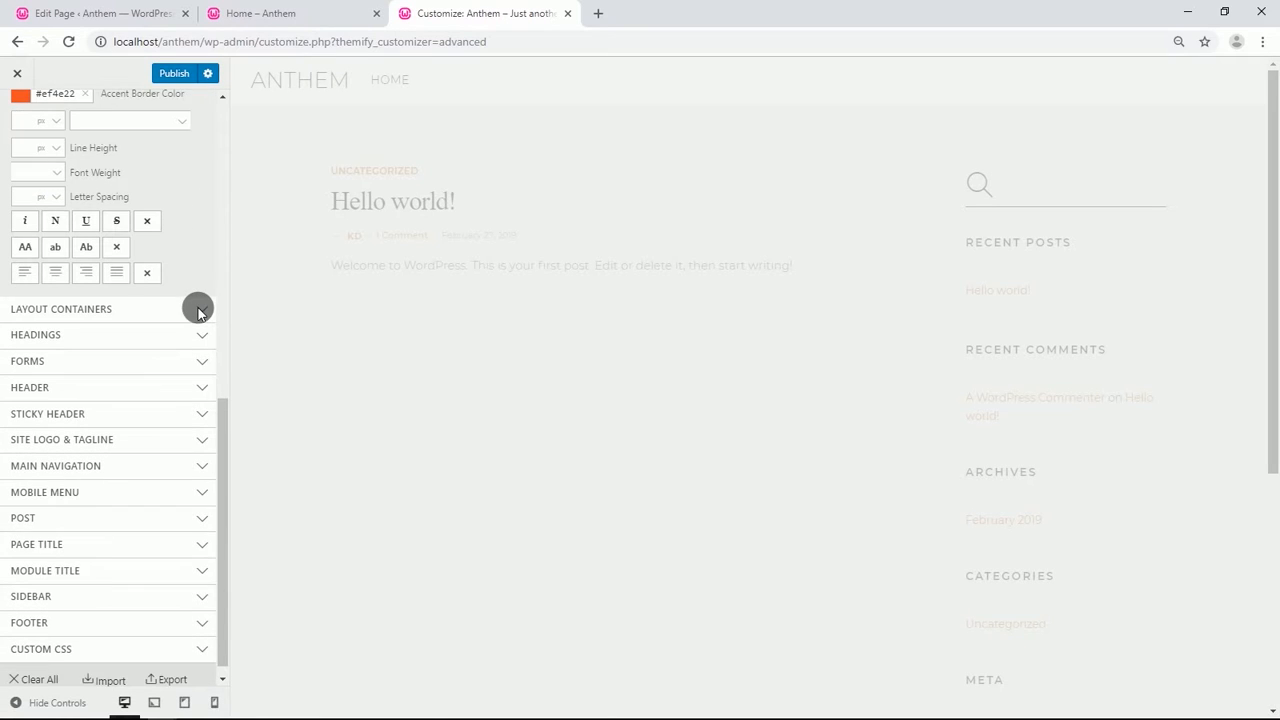
pyautogui.click(100, 325)
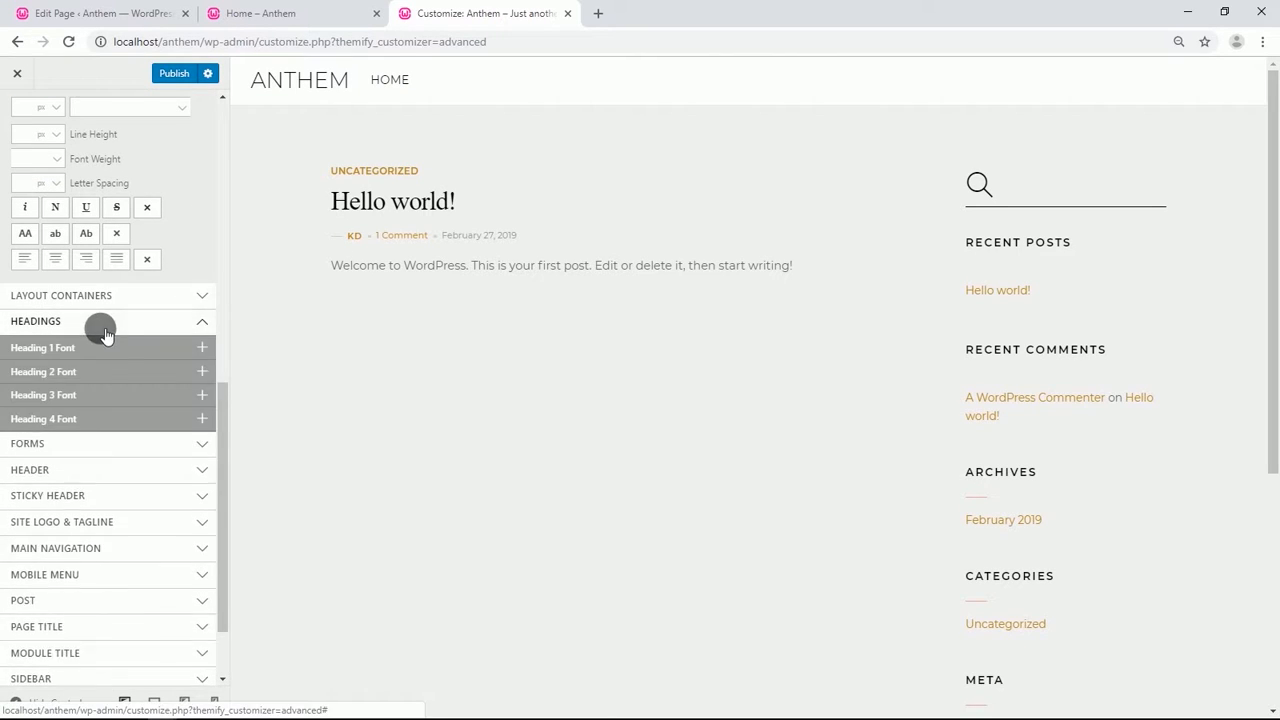
pyautogui.click(100, 358)
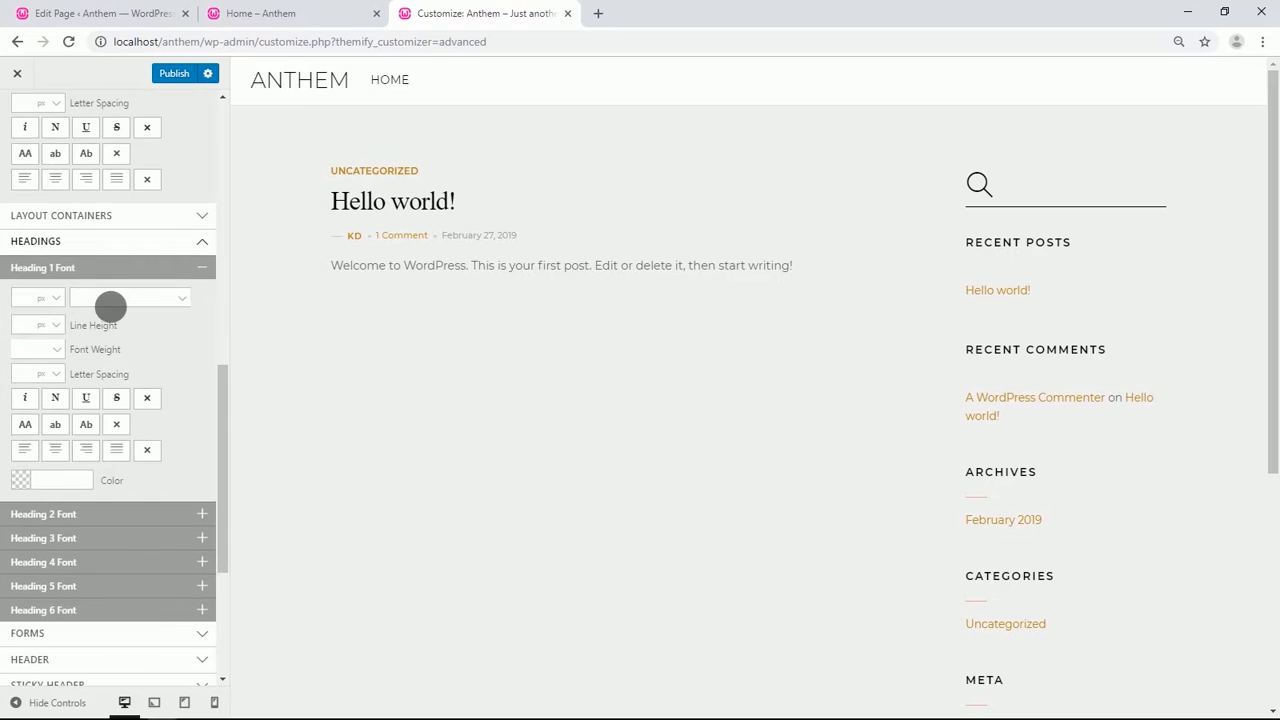
pyautogui.click(110, 302)
pyautogui.write('m')
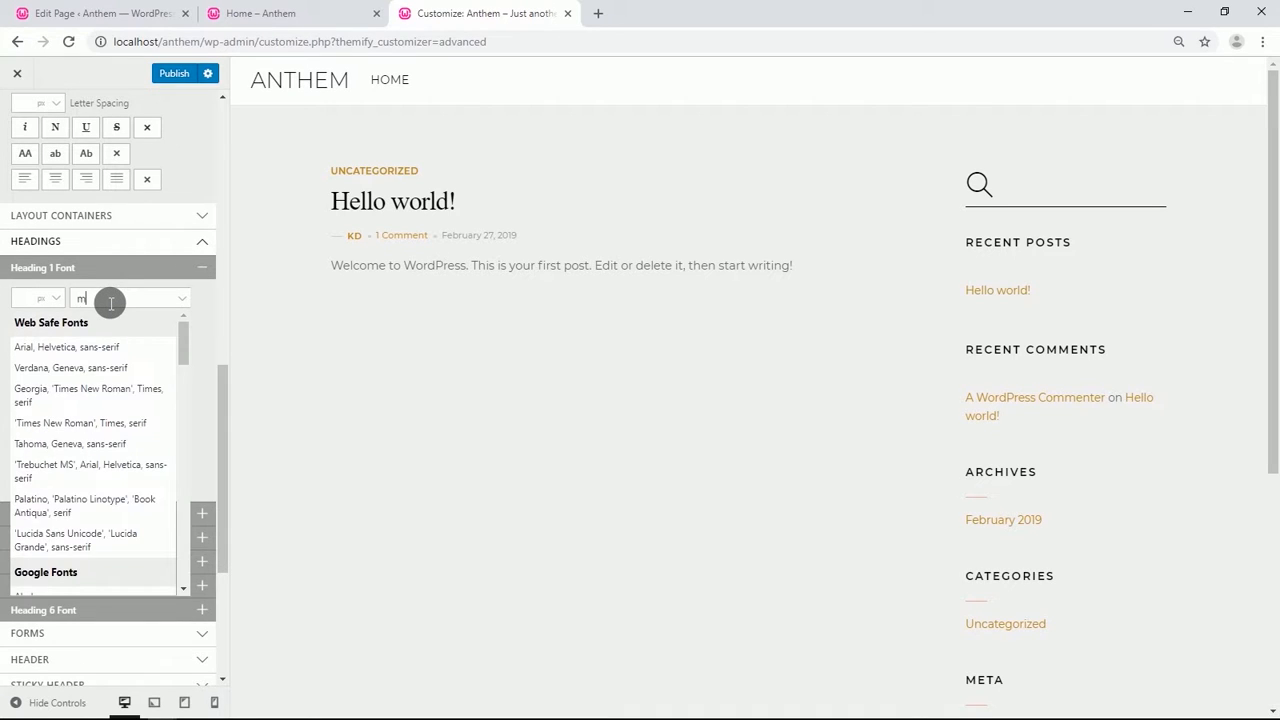
pyautogui.write('on')
pyautogui.click(43, 414)
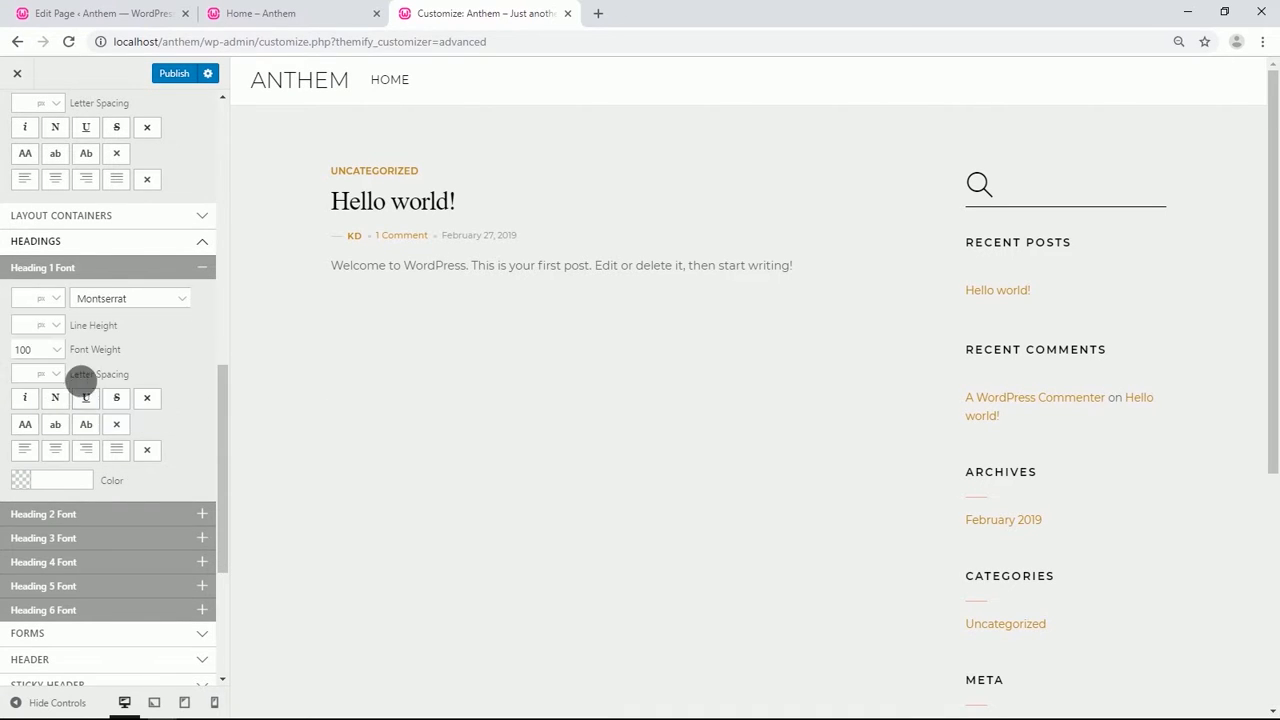
pyautogui.click(40, 349)
pyautogui.click(38, 392)
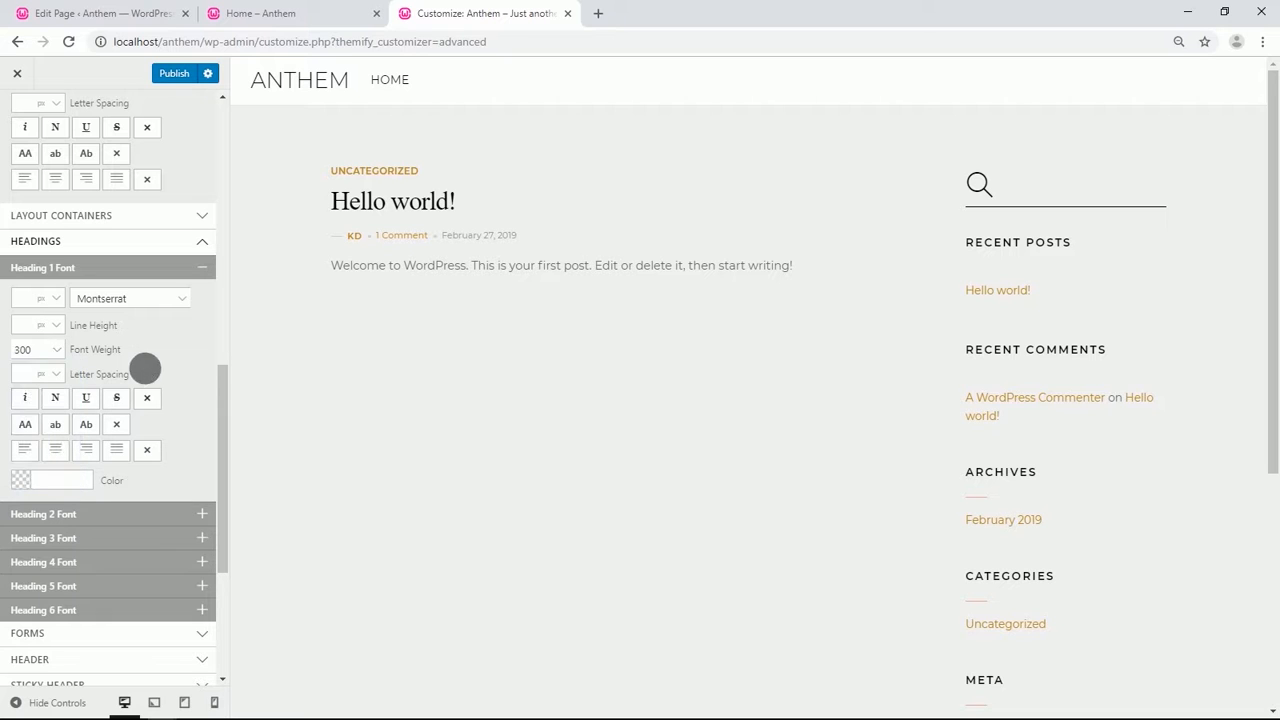
pyautogui.scroll(-3, 150, 370)
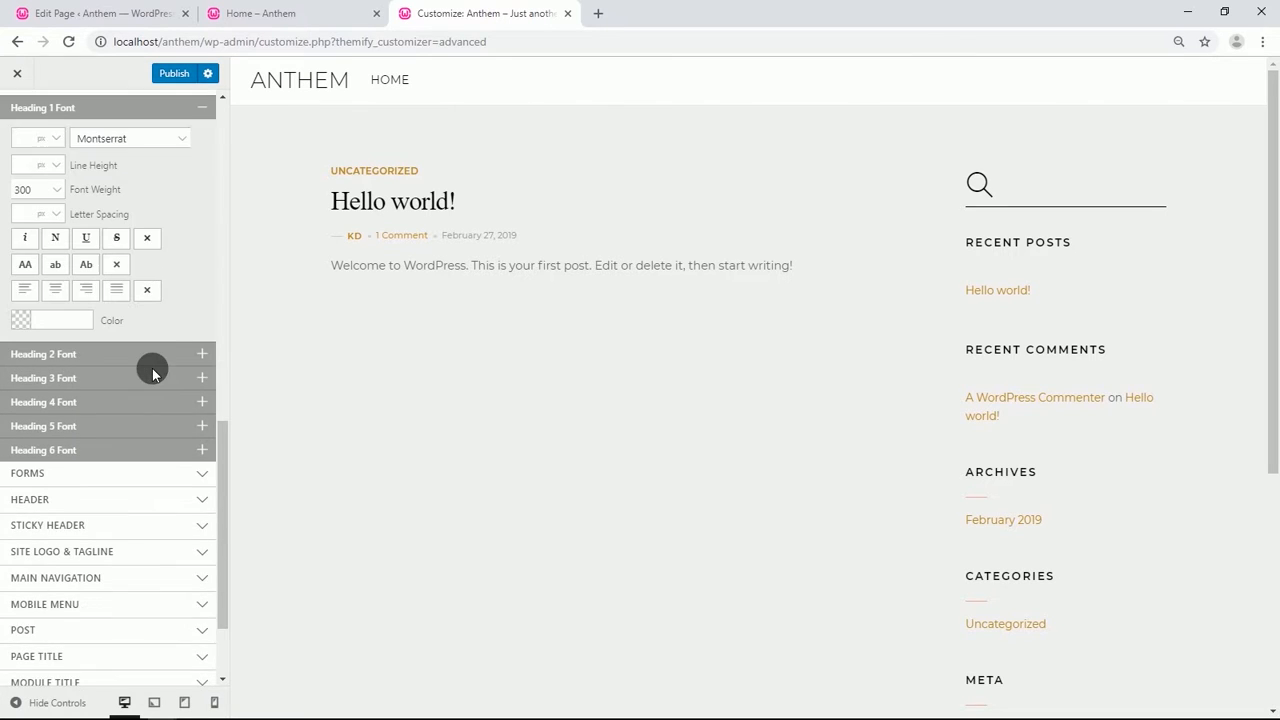
# Under Header, set the Header Font to Montserrat with font weight normal.
pyautogui.scroll(-2, 152, 368)
pyautogui.click(84, 373)
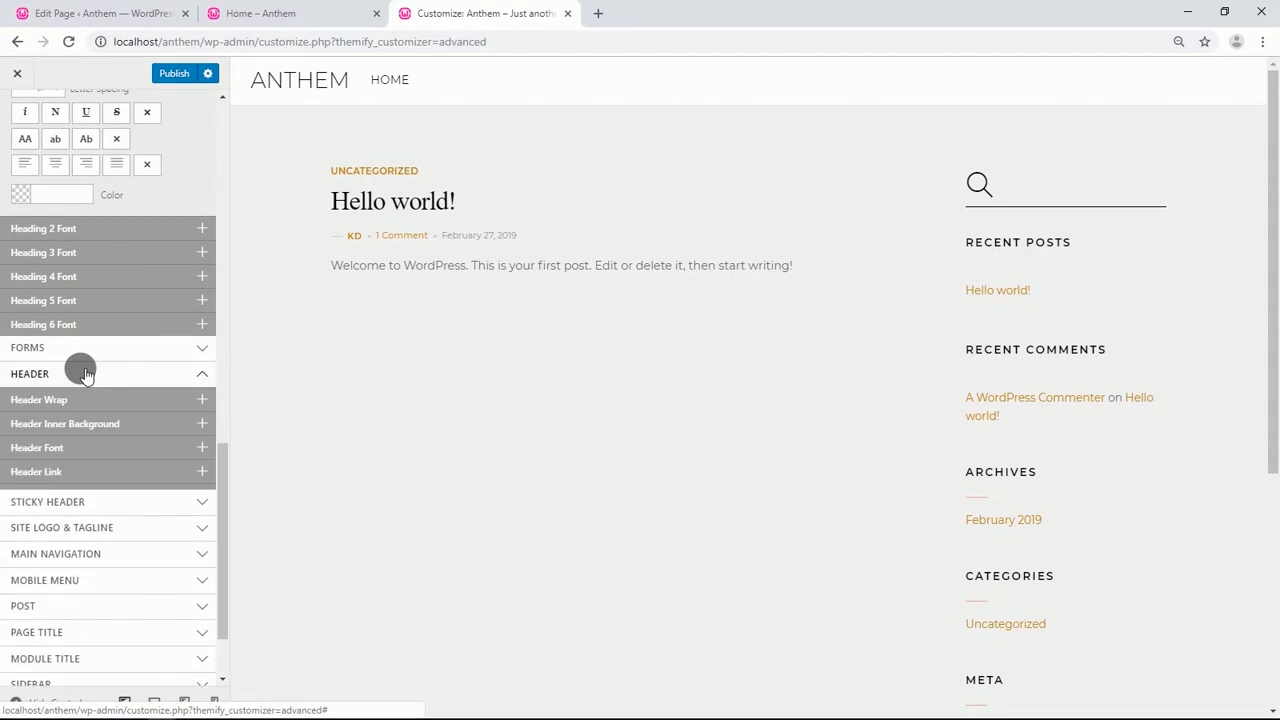
pyautogui.scroll(-2, 85, 370)
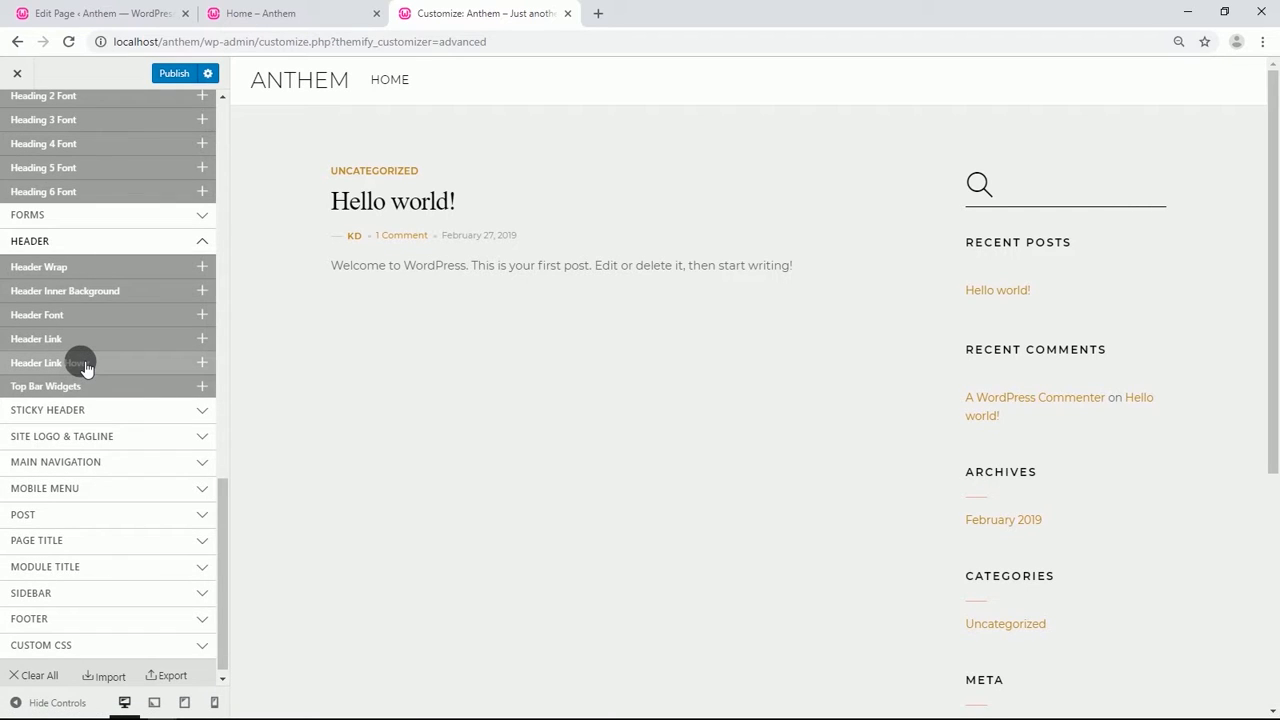
pyautogui.scroll(-1, 86, 369)
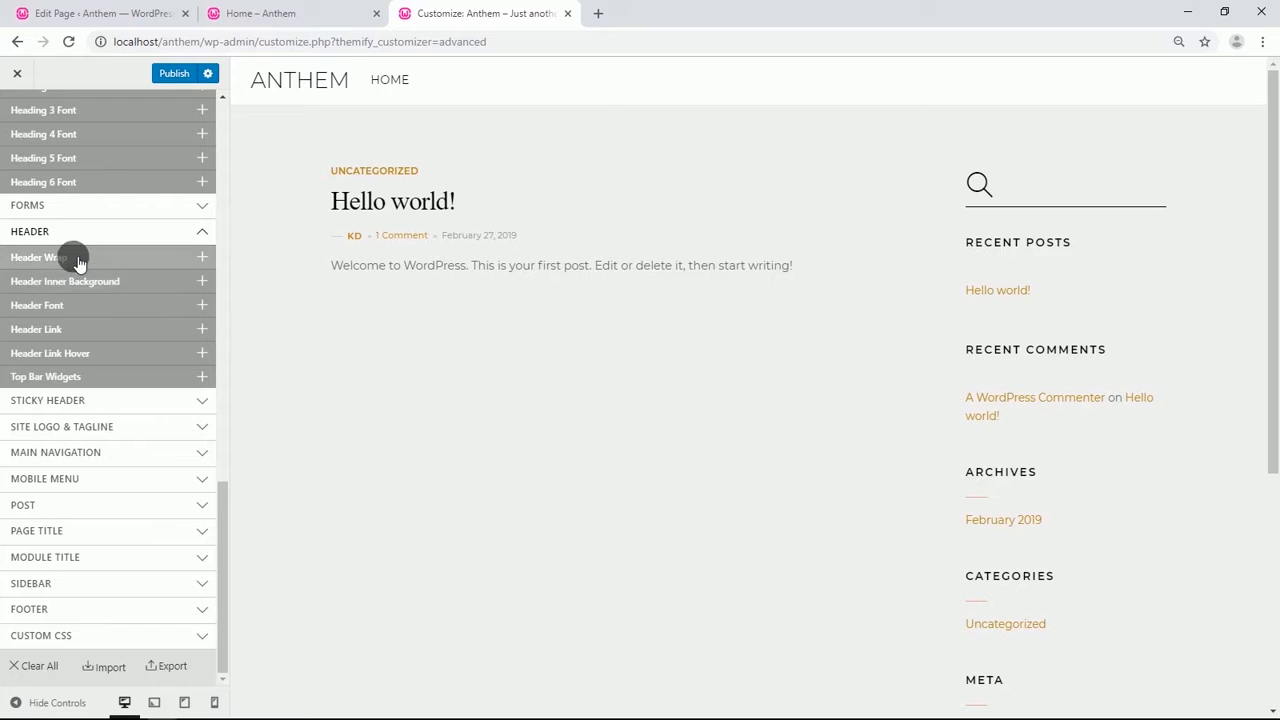
pyautogui.click(35, 305)
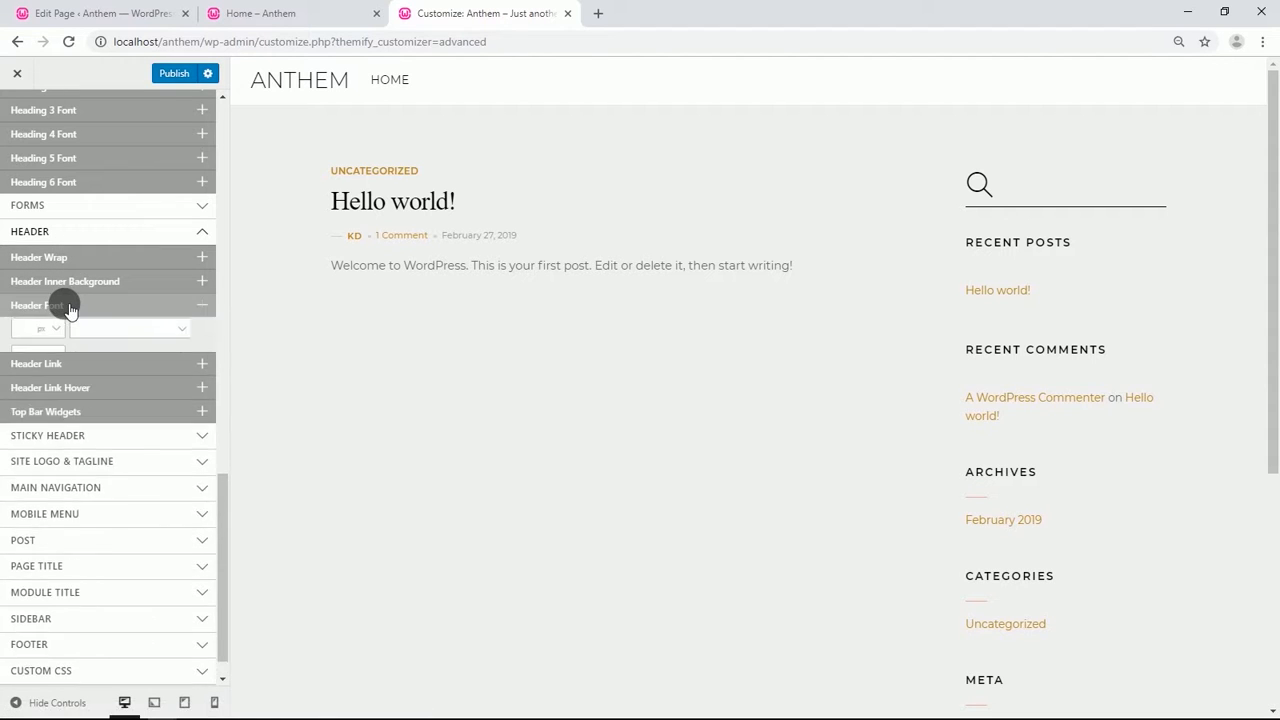
pyautogui.click(122, 338)
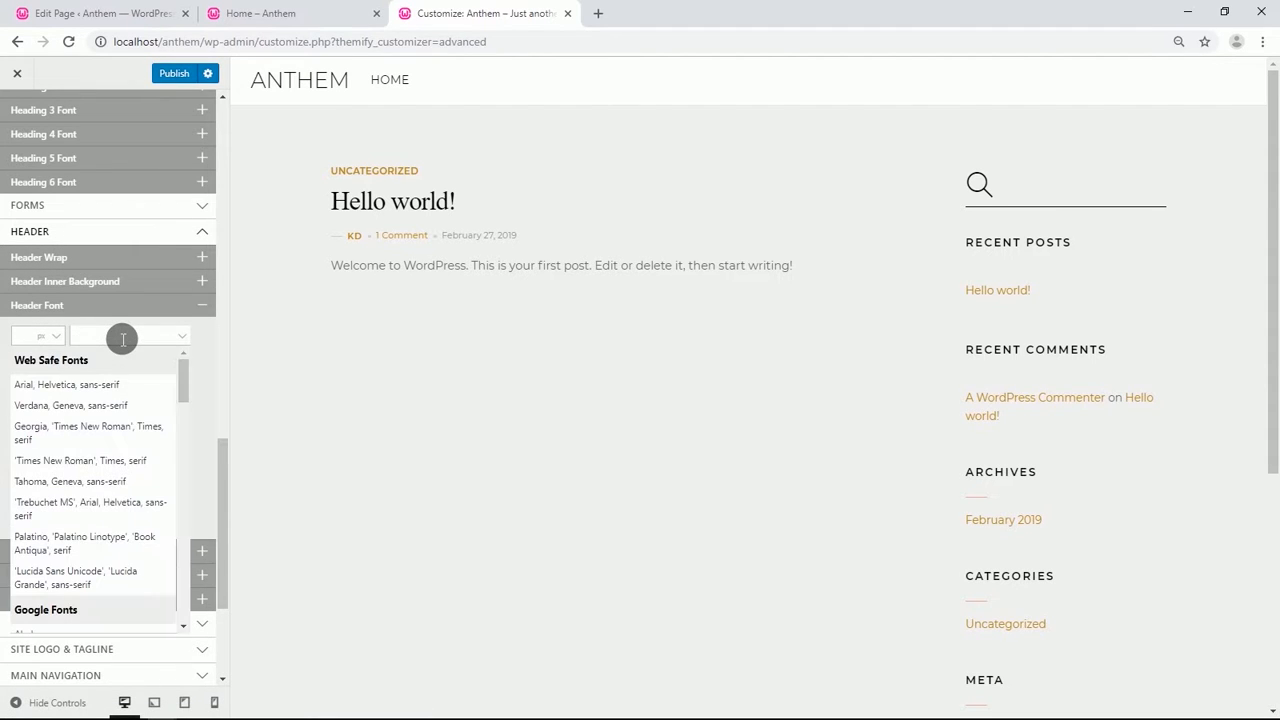
pyautogui.write('mo')
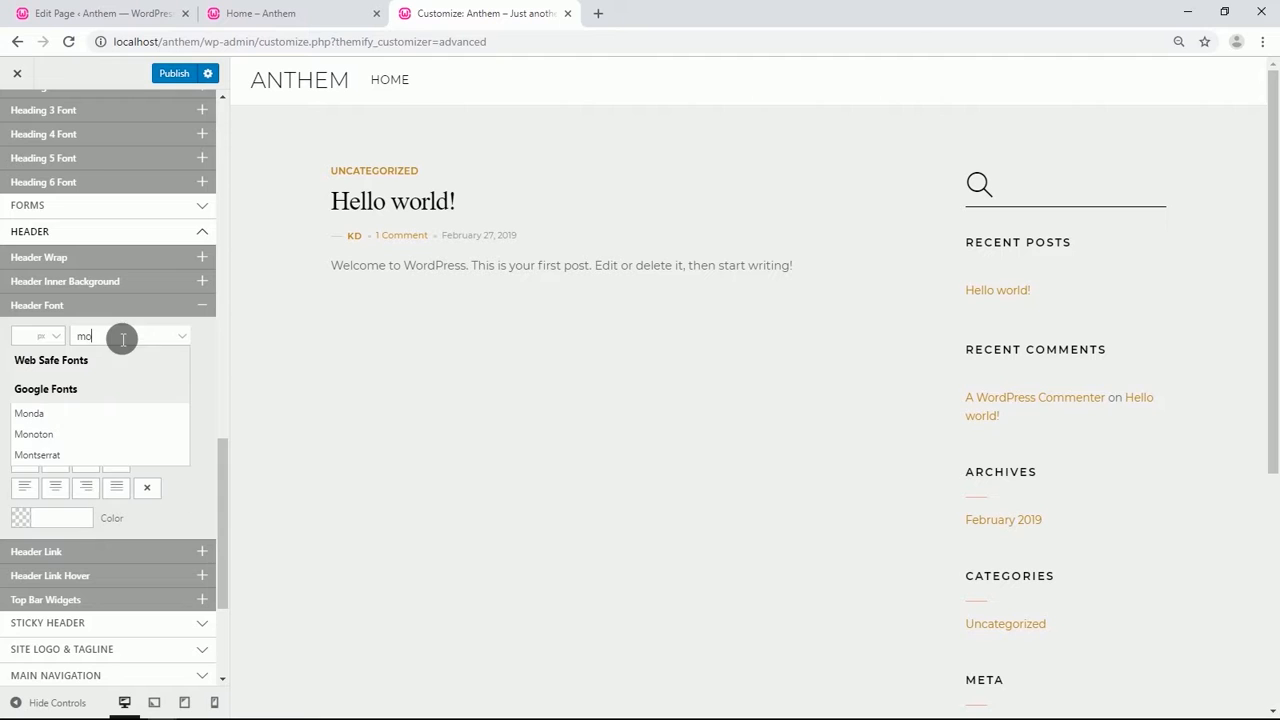
pyautogui.click(51, 454)
pyautogui.click(50, 387)
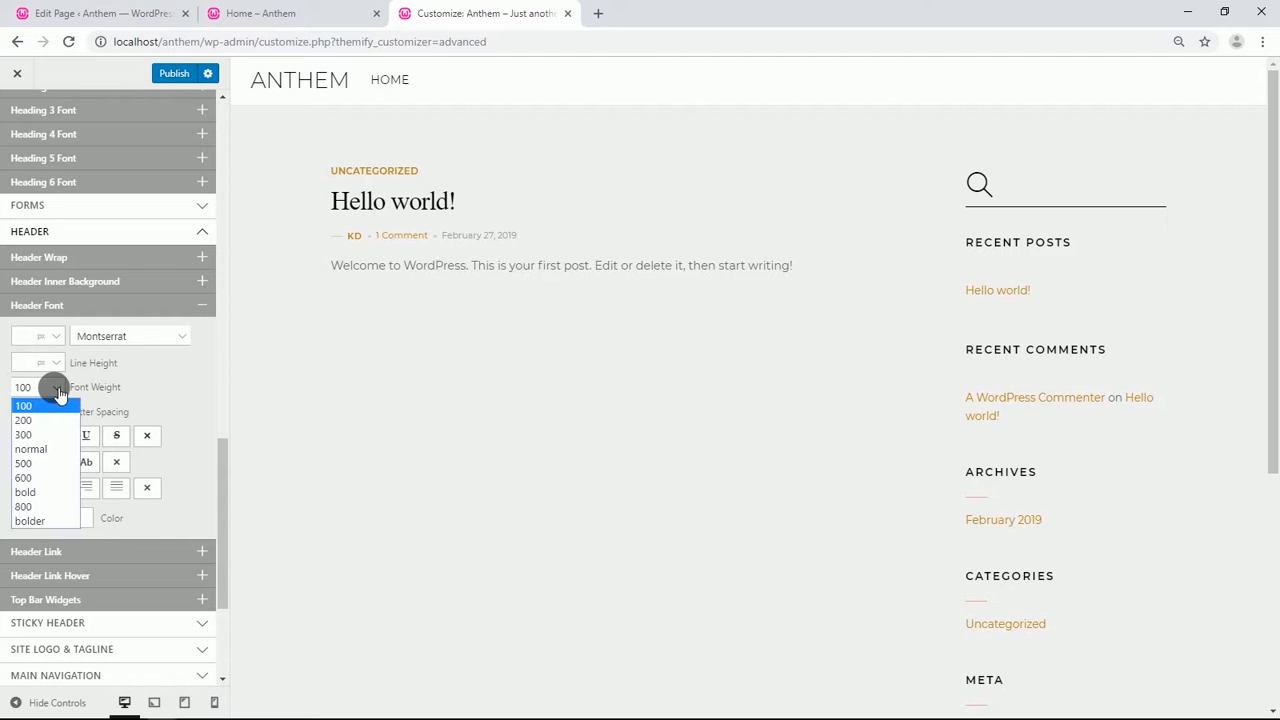
pyautogui.click(32, 449)
# Open the Sticky Header Logo image browser and upload the images from the Desktop Anthem Images folder.
pyautogui.scroll(-5, 100, 382)
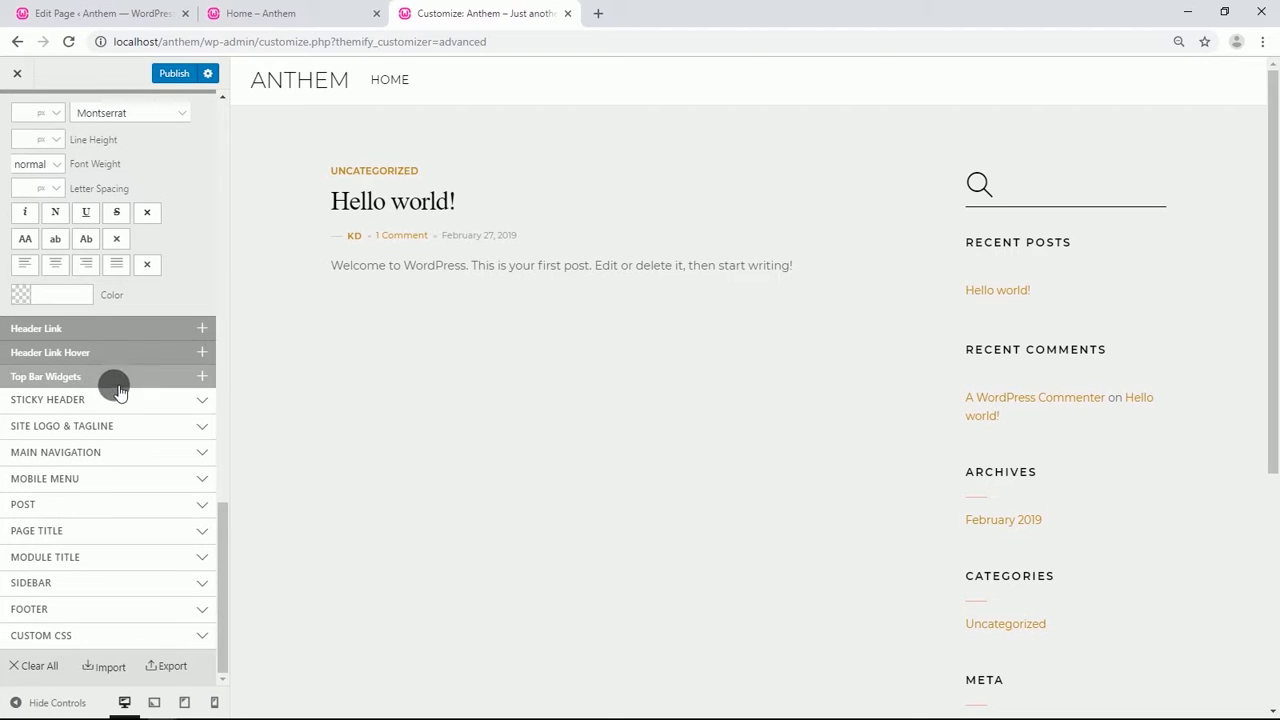
pyautogui.click(120, 400)
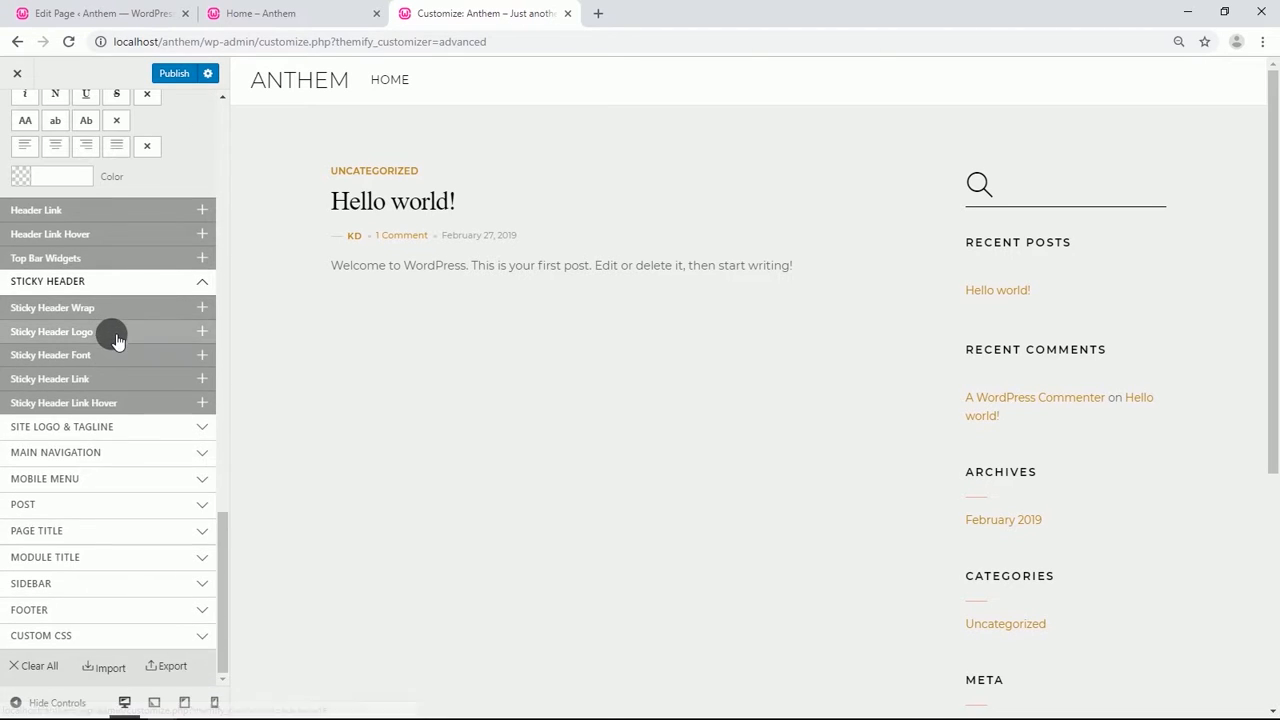
pyautogui.click(116, 334)
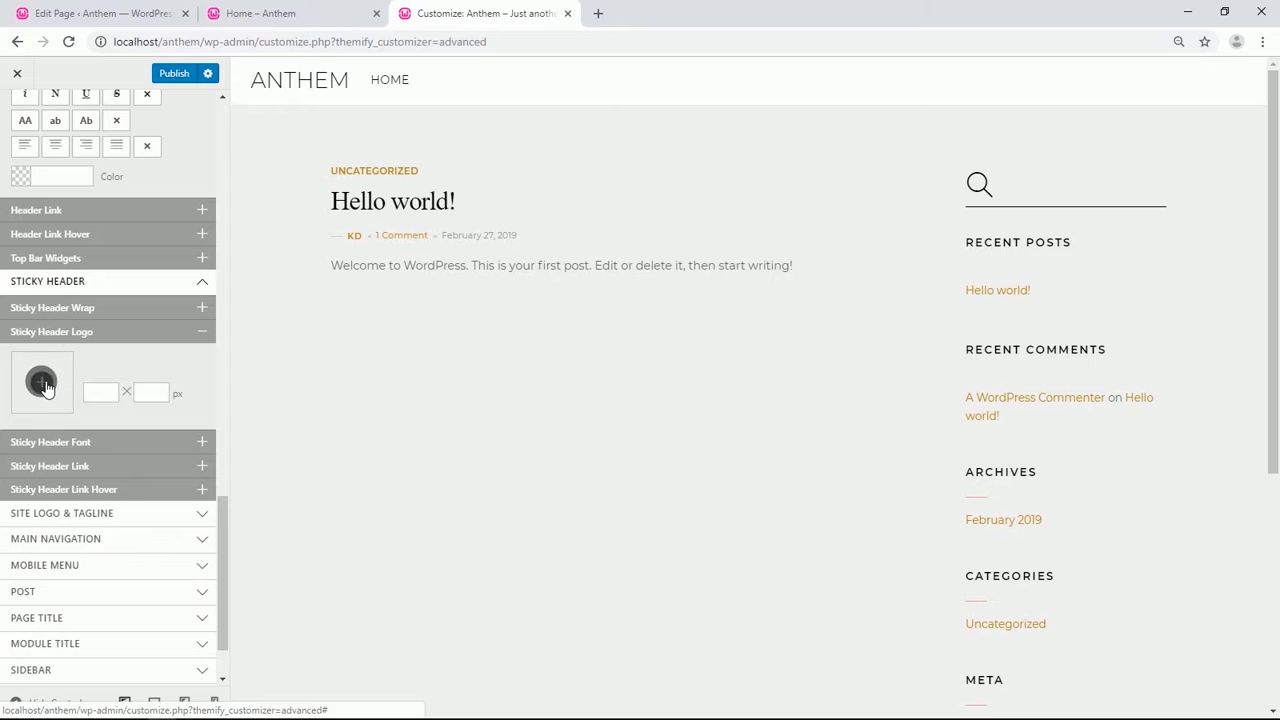
pyautogui.click(42, 384)
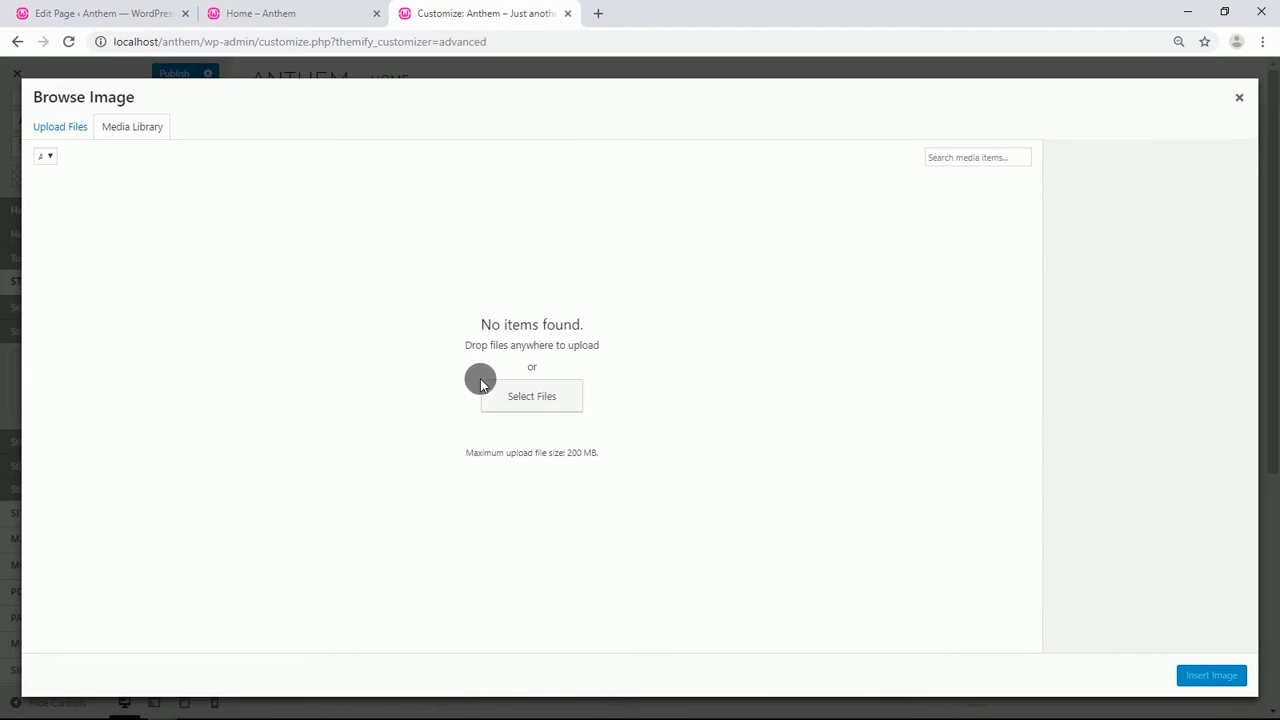
pyautogui.click(508, 392)
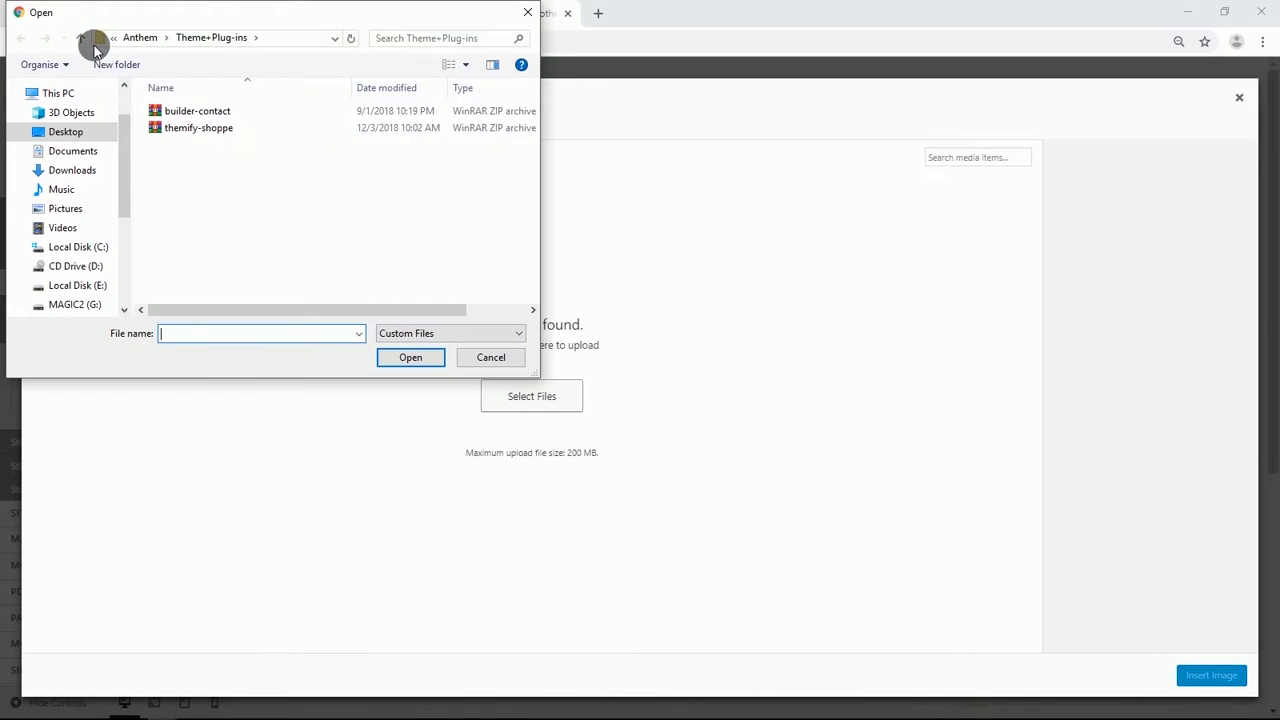
pyautogui.click(80, 38)
pyautogui.doubleClick(194, 110)
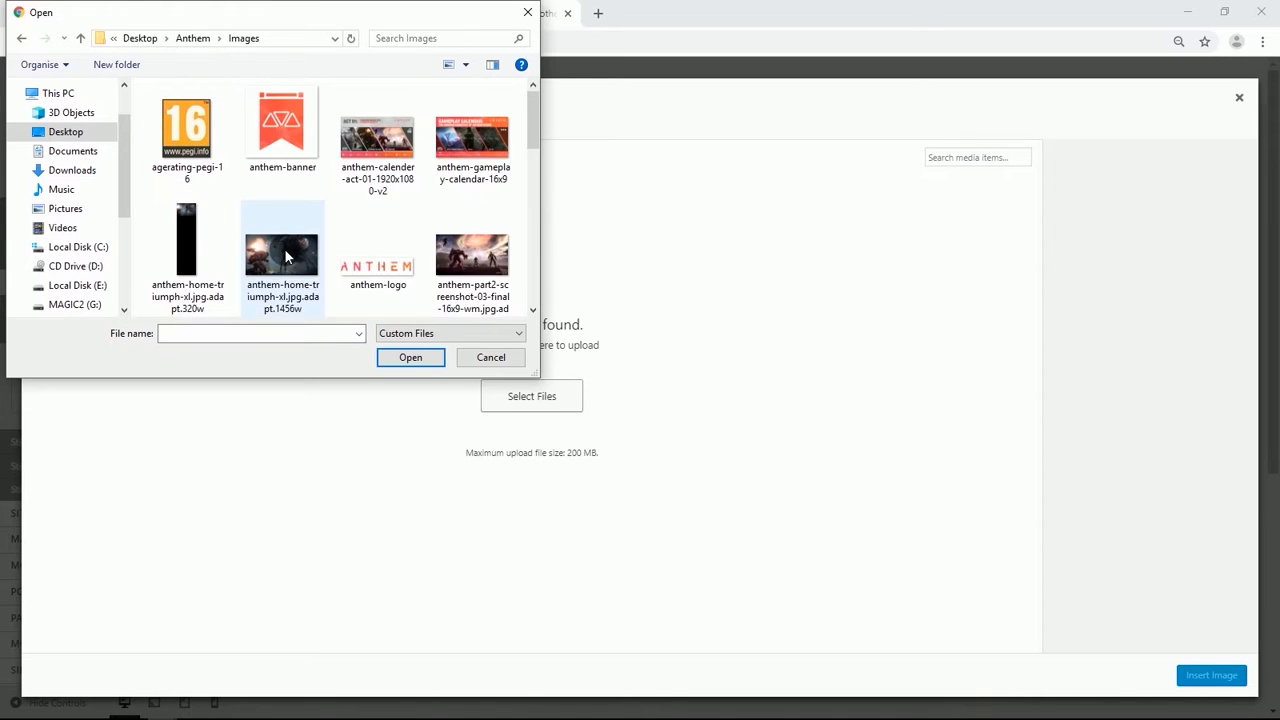
pyautogui.click(283, 255)
pyautogui.click(409, 358)
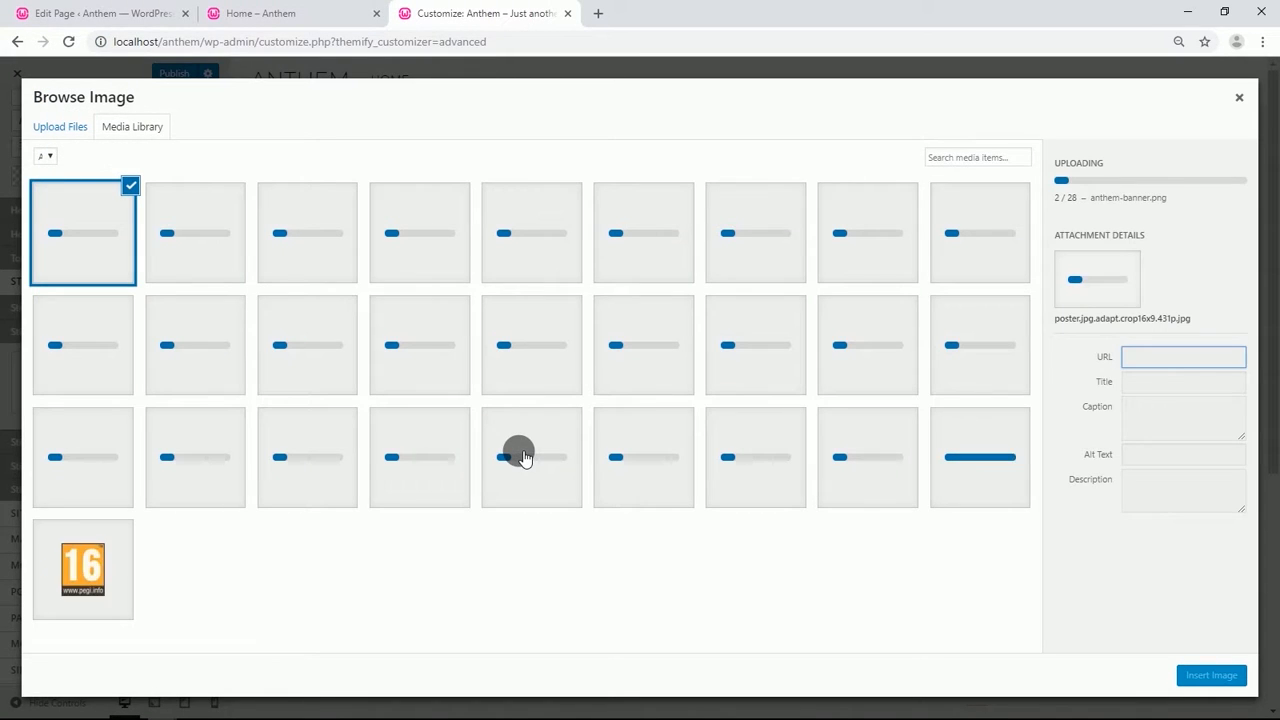
# Insert anthem-logo as the Sticky Header Logo with a width of 160 px.
pyautogui.click(405, 452)
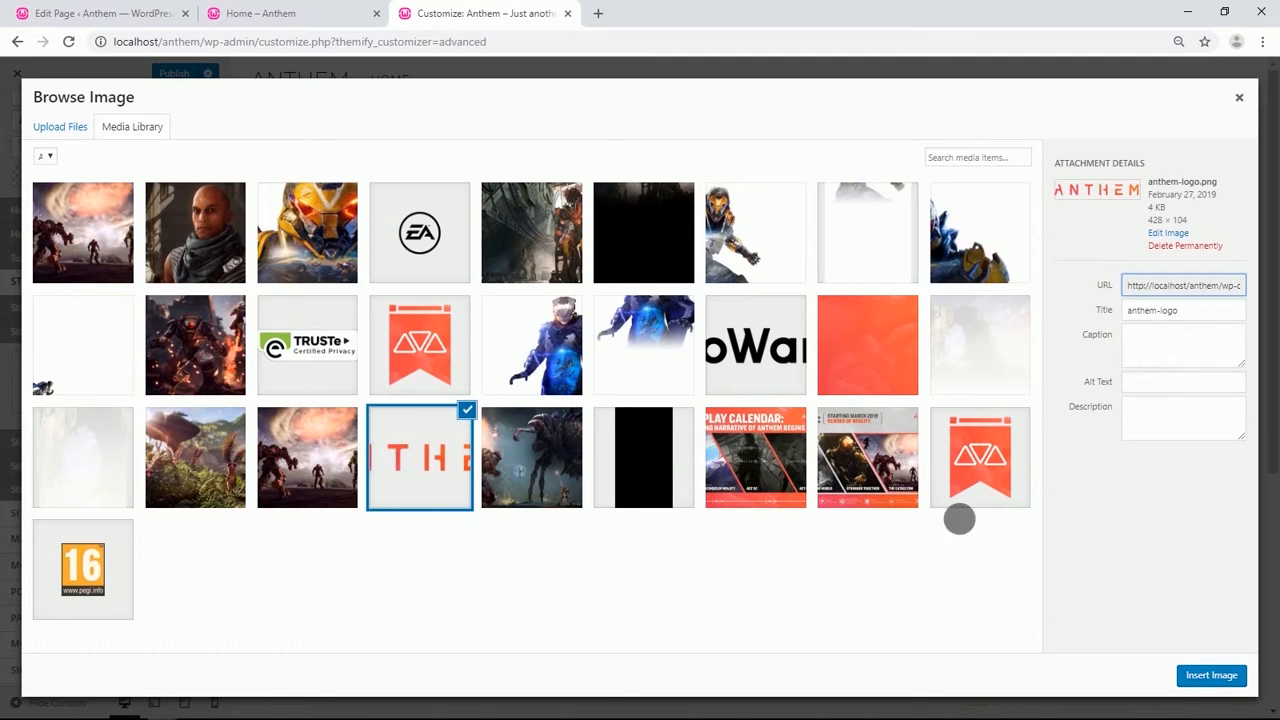
pyautogui.click(1212, 677)
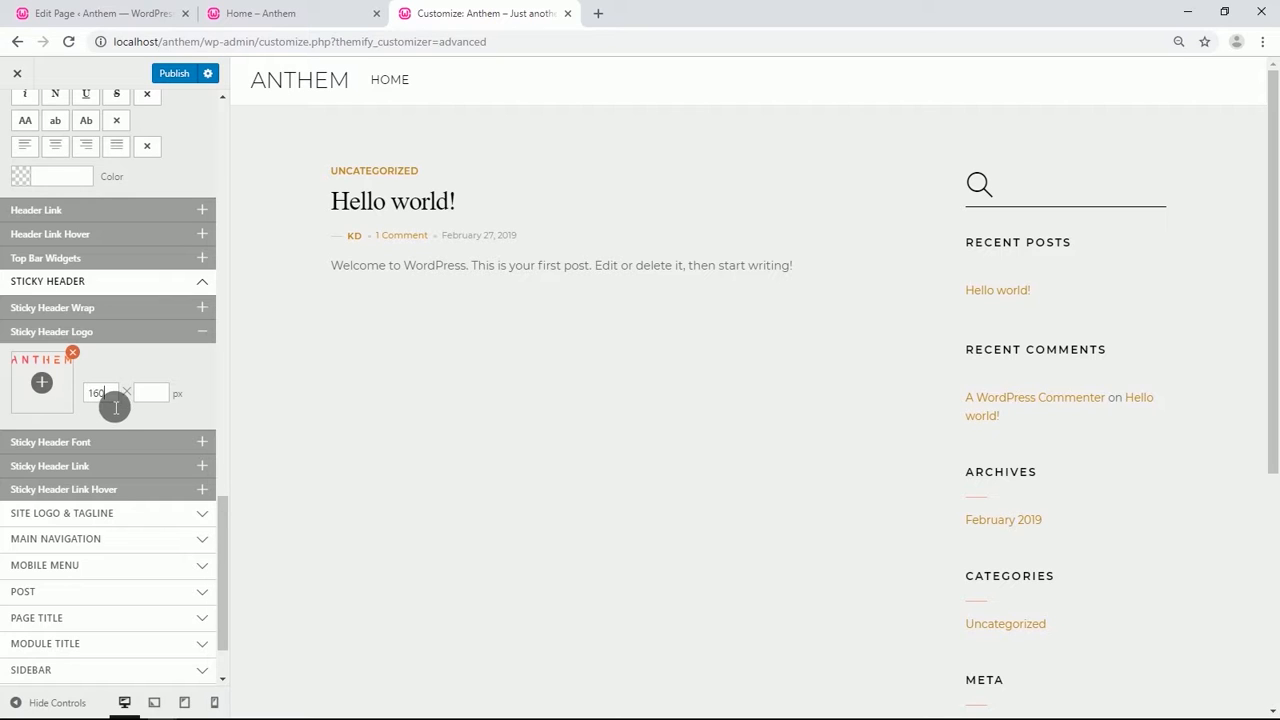
# Under Site Logo & Tagline, switch the Site Logo to Logo Image and insert anthem-logo at 160 px wide.
pyautogui.scroll(-1, 116, 407)
pyautogui.click(115, 427)
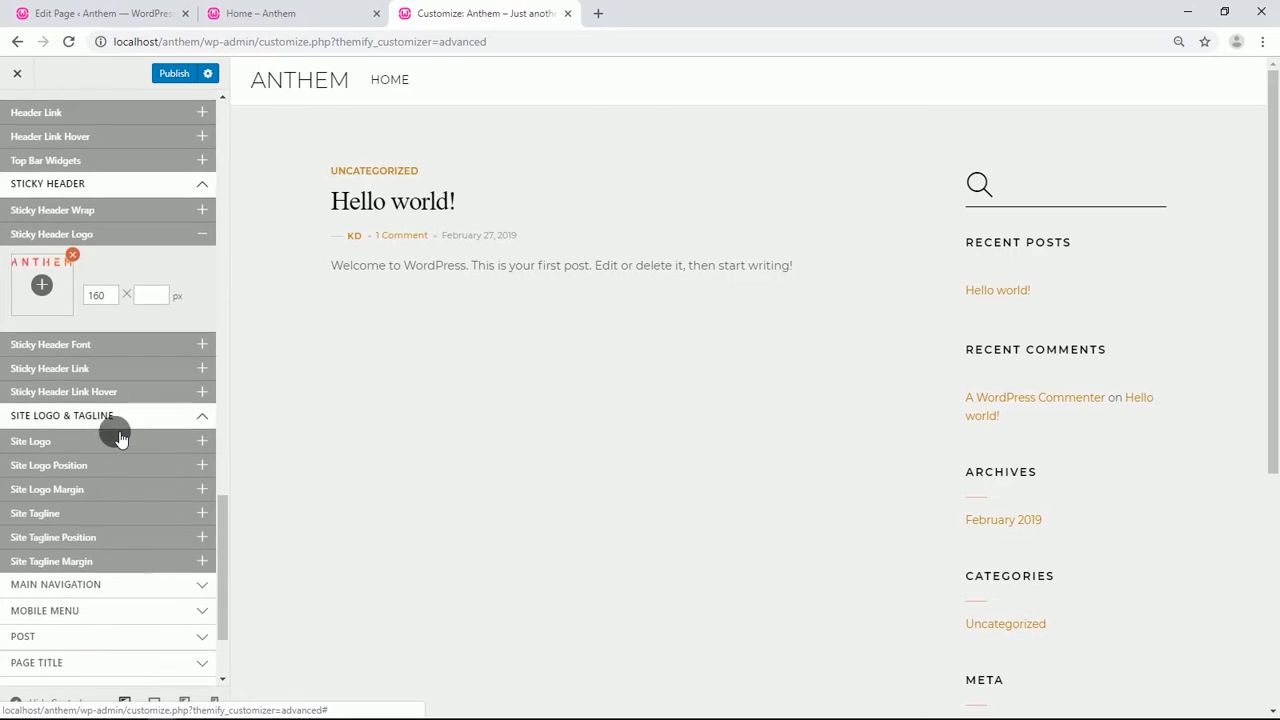
pyautogui.scroll(-1, 110, 420)
pyautogui.click(91, 372)
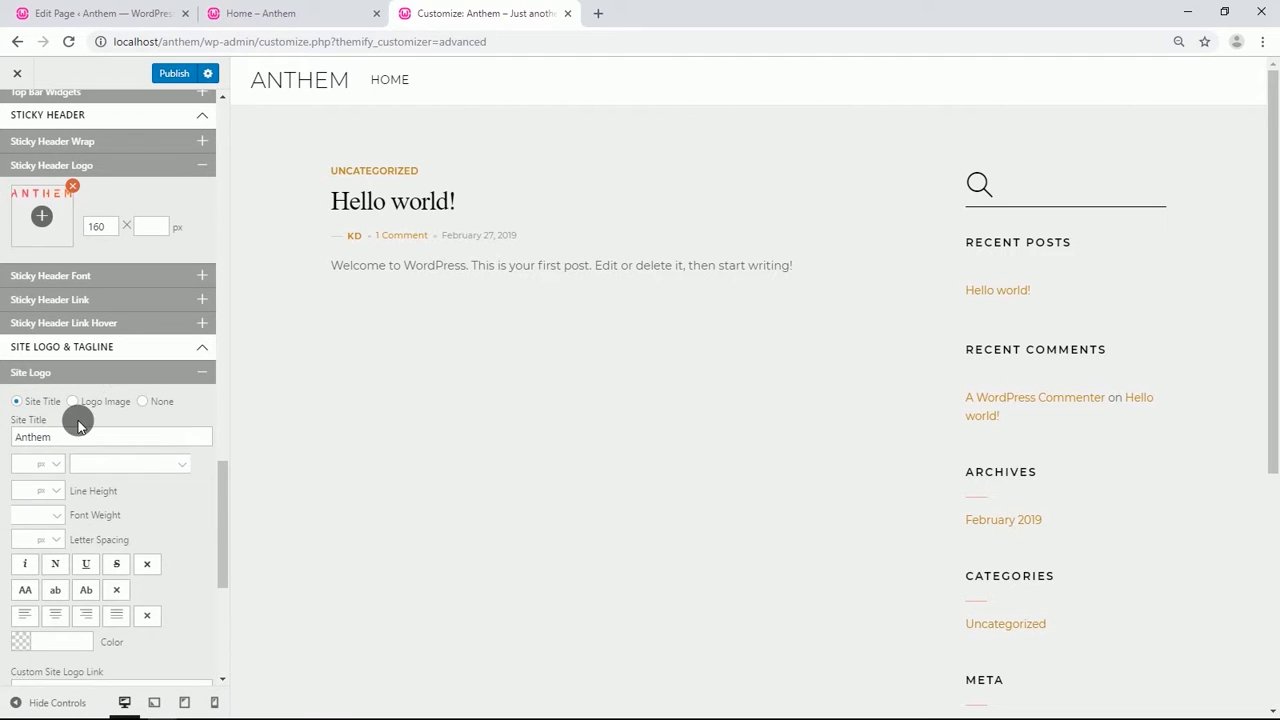
pyautogui.scroll(-1, 80, 380)
pyautogui.click(73, 322)
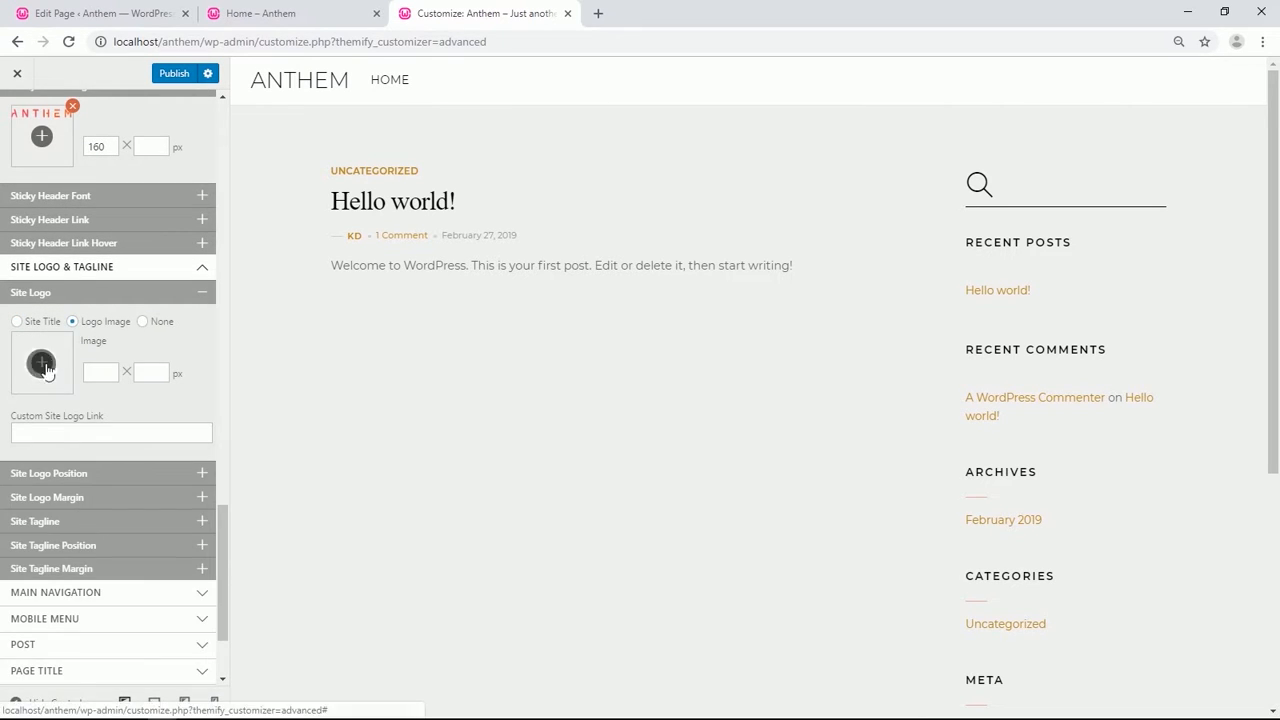
pyautogui.click(40, 362)
pyautogui.click(428, 438)
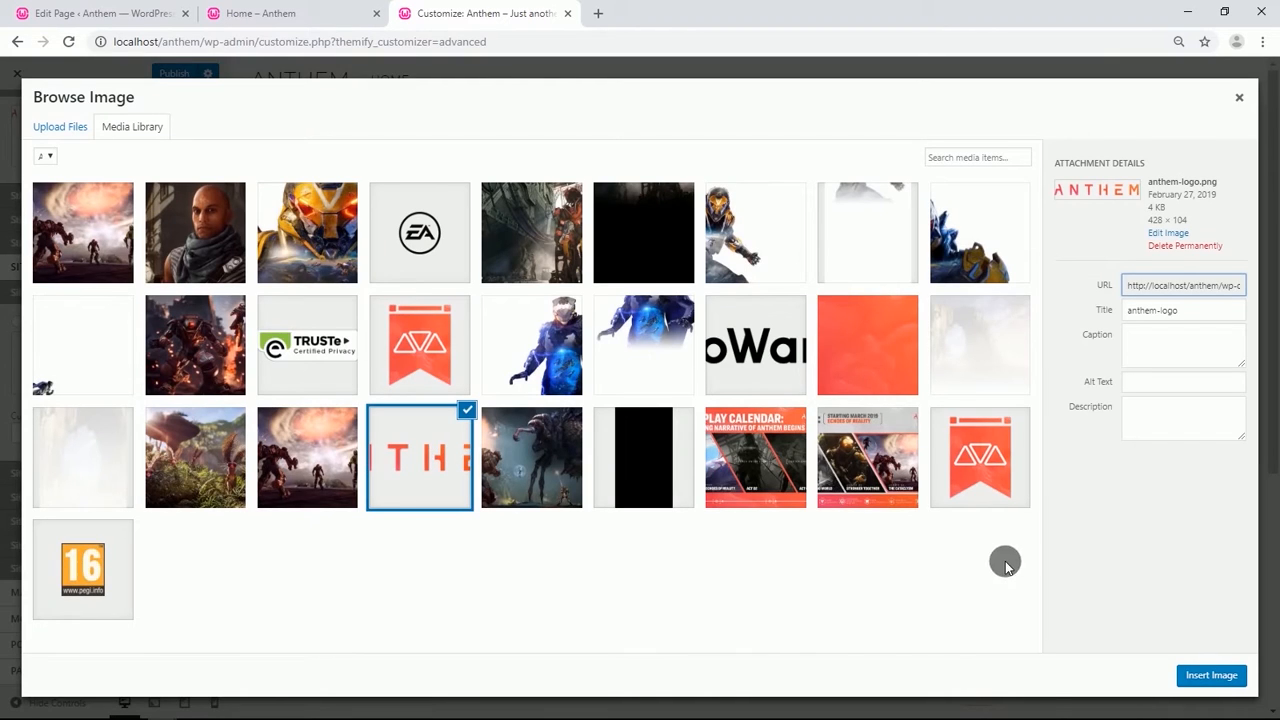
pyautogui.click(1222, 677)
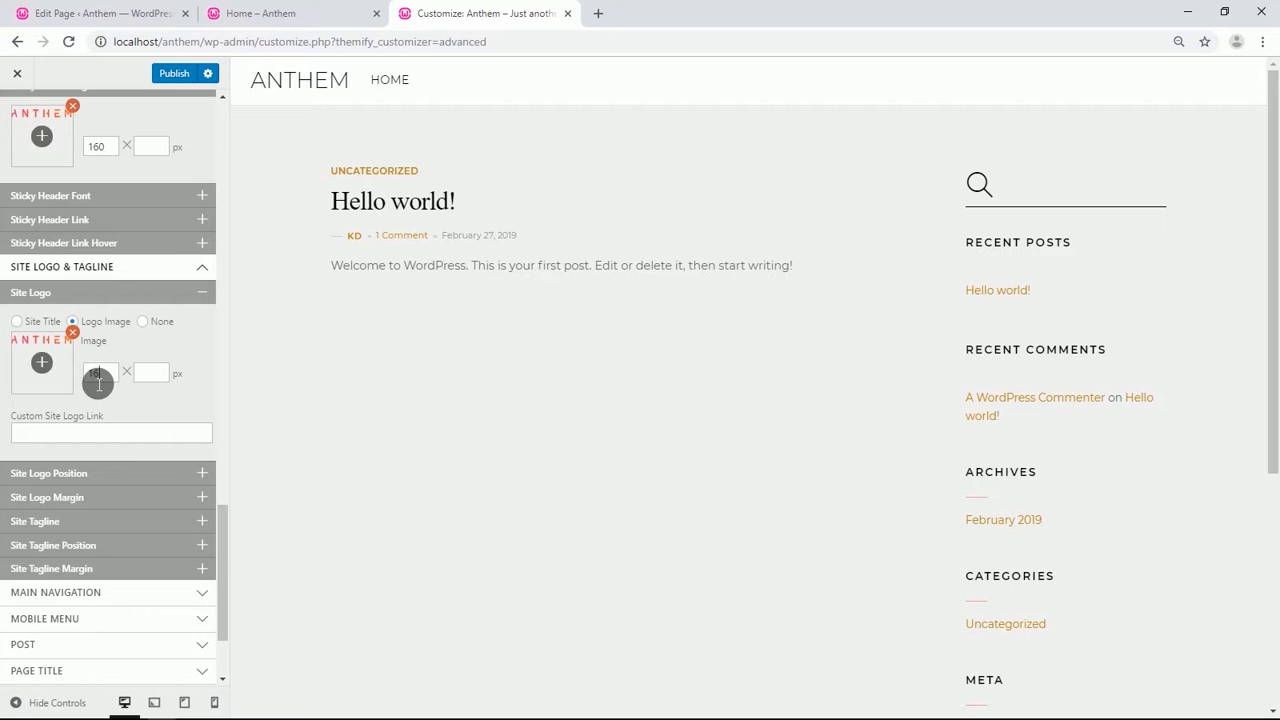
# Set the Site Logo Position to Relative with a Top offset of .5 em.
pyautogui.click(115, 474)
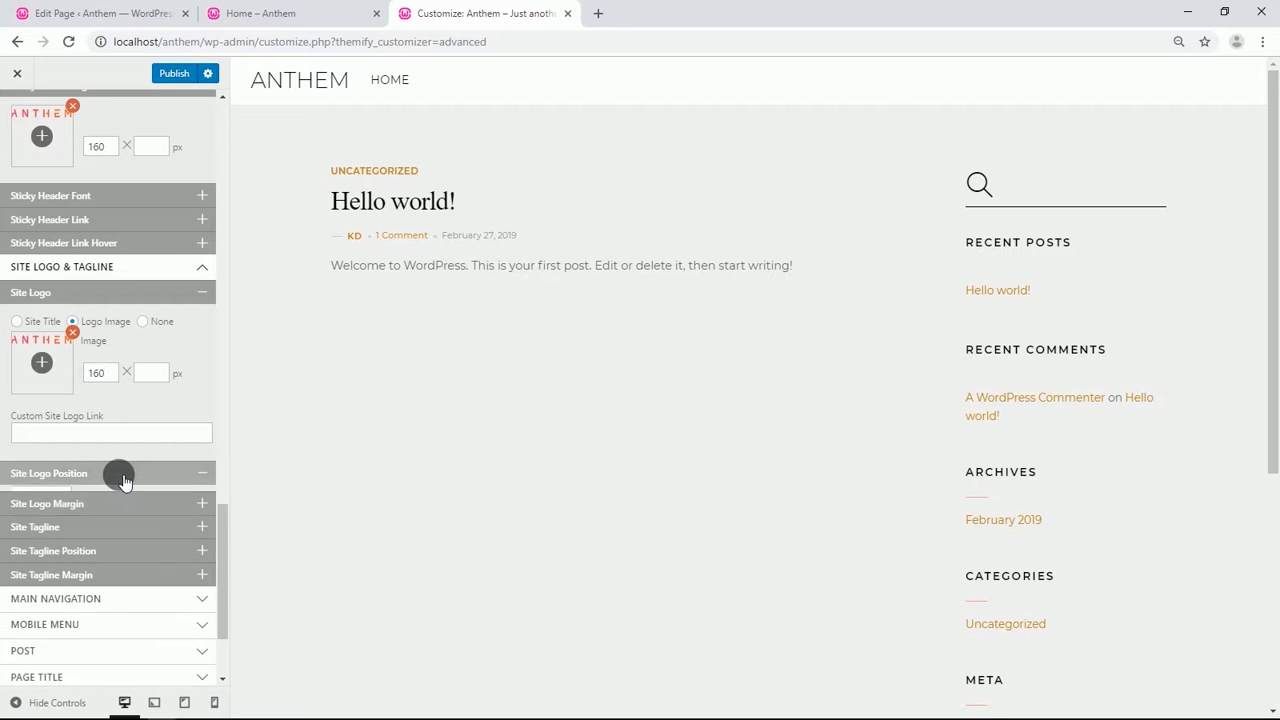
pyautogui.click(64, 507)
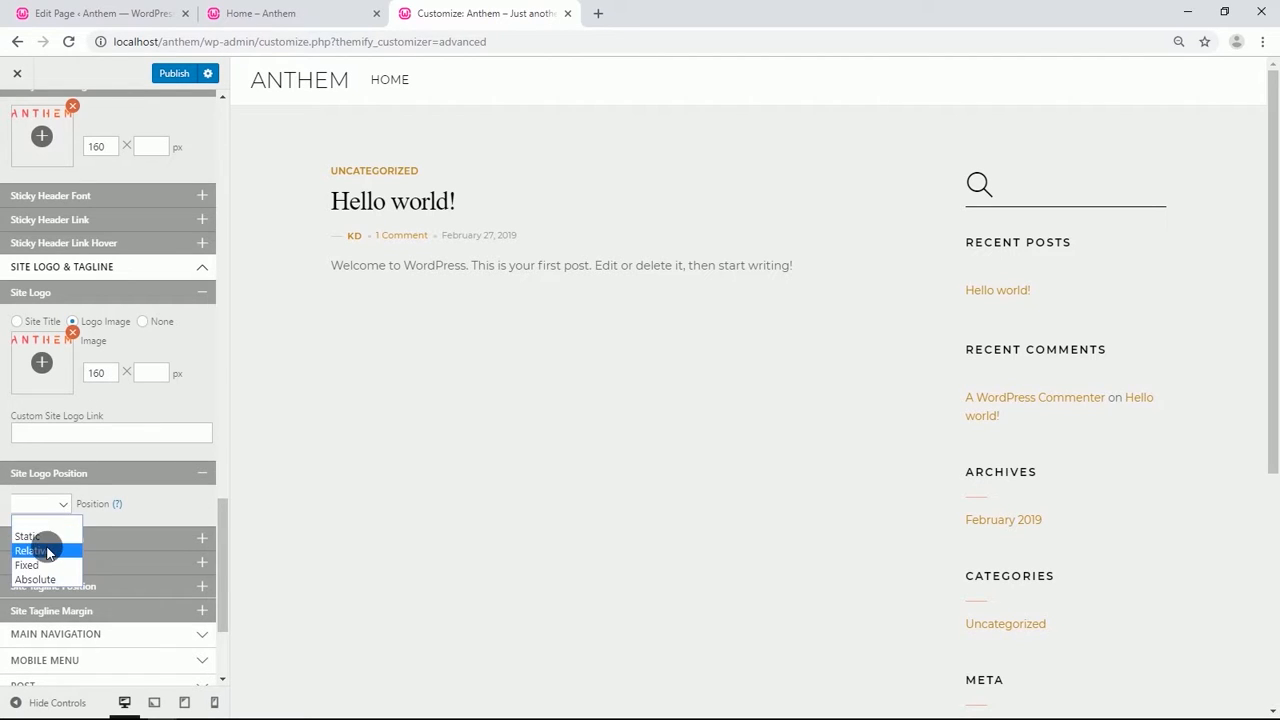
pyautogui.click(45, 549)
pyautogui.scroll(-1, 62, 503)
pyautogui.scroll(-1, 62, 503)
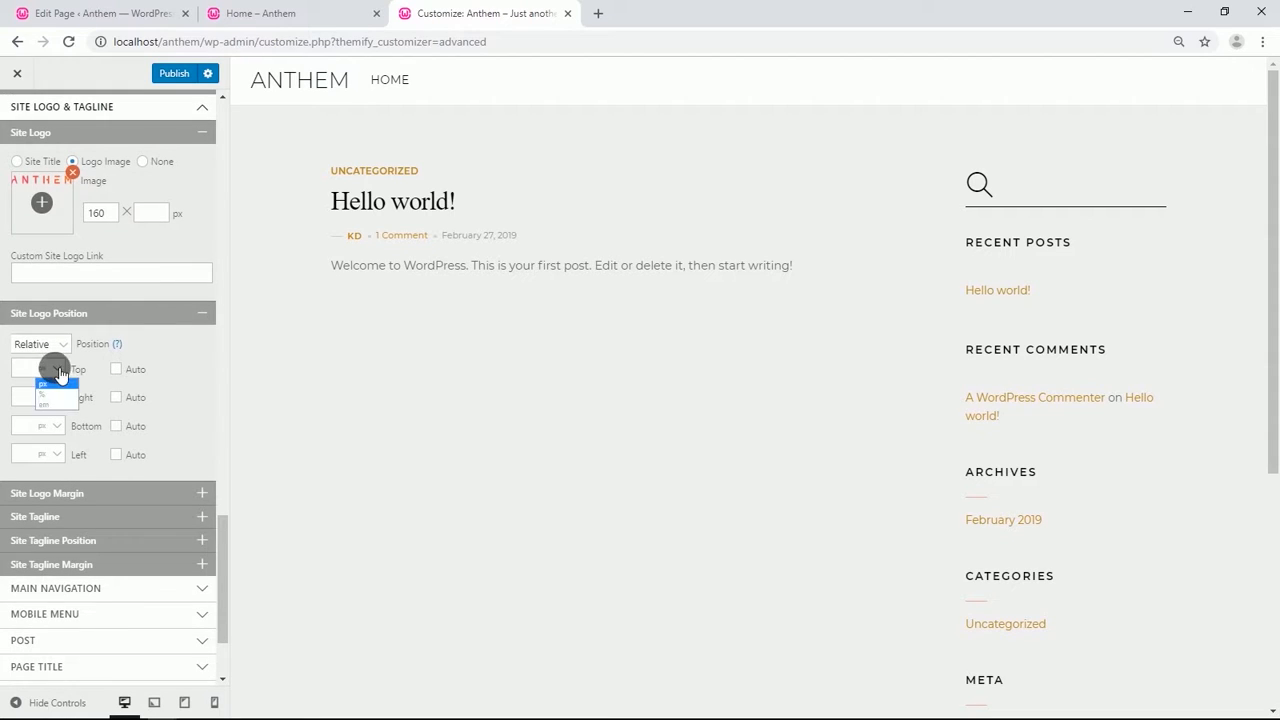
pyautogui.click(53, 396)
pyautogui.click(52, 405)
pyautogui.scroll(-1, 160, 406)
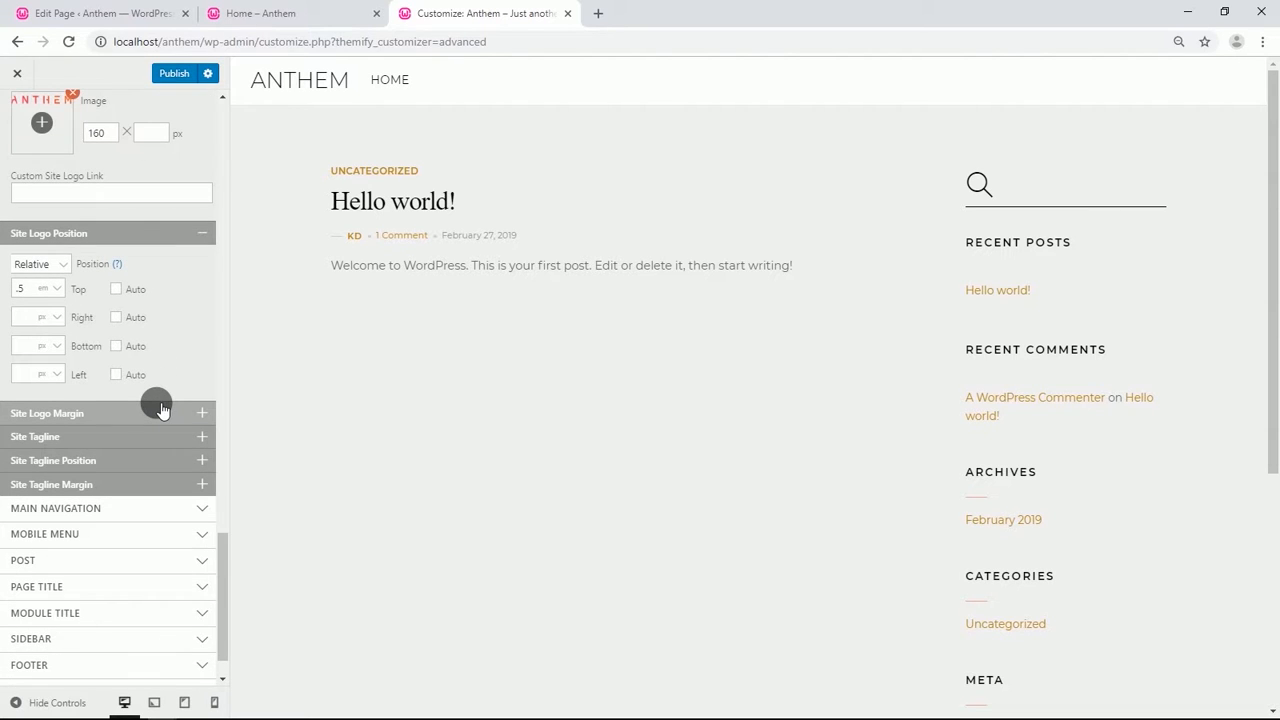
pyautogui.scroll(-1, 160, 409)
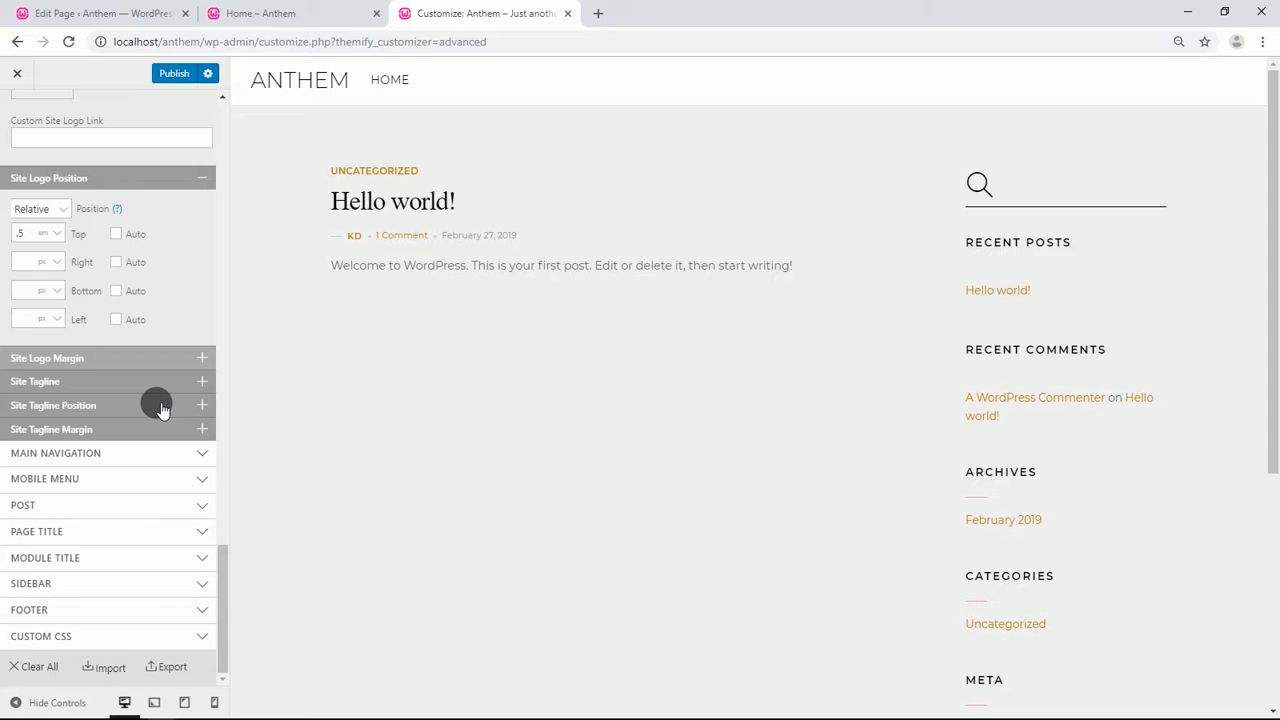
# Under Main Navigation, set the Menu Container position to Relative with a Left offset of 5 %.
pyautogui.click(118, 456)
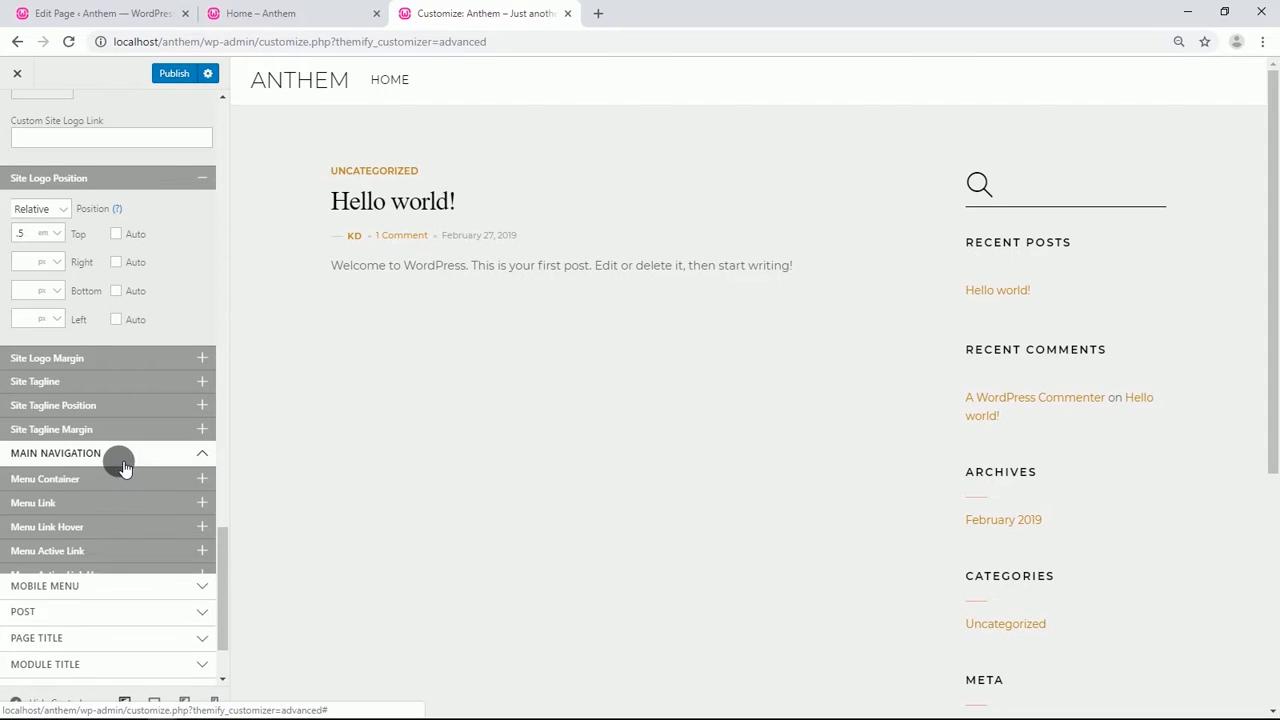
pyautogui.click(88, 481)
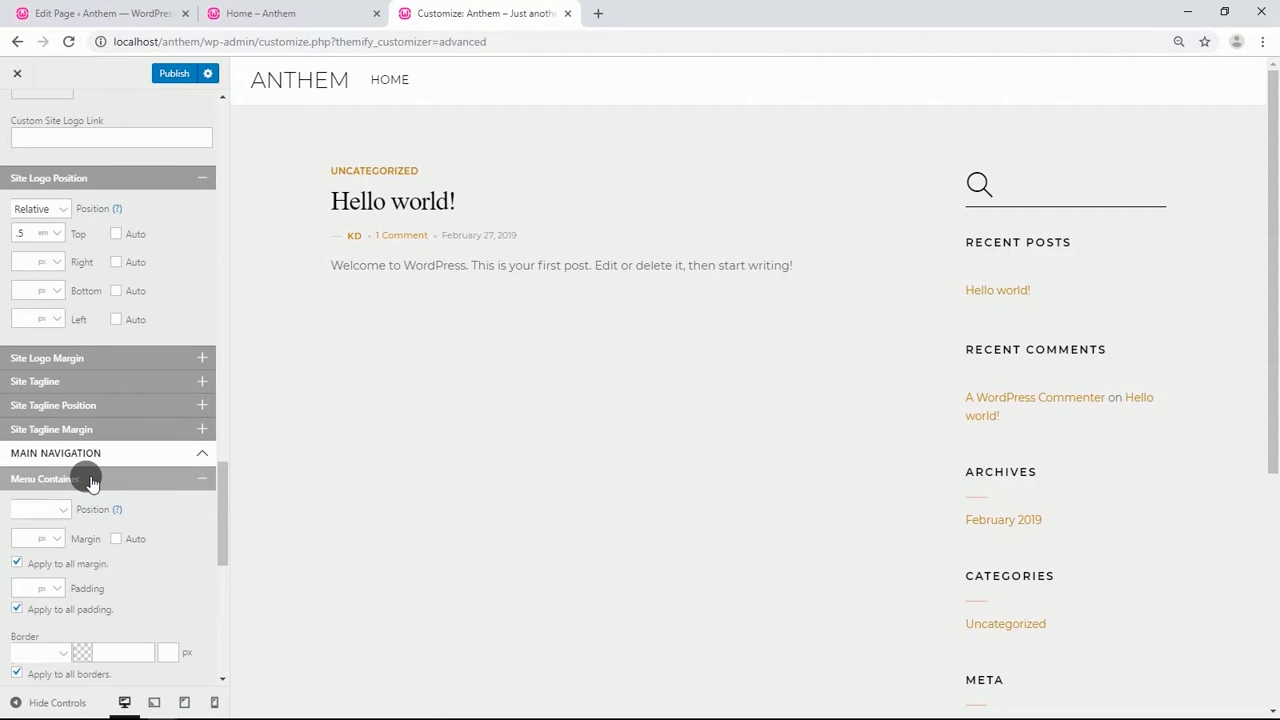
pyautogui.click(60, 509)
pyautogui.click(50, 546)
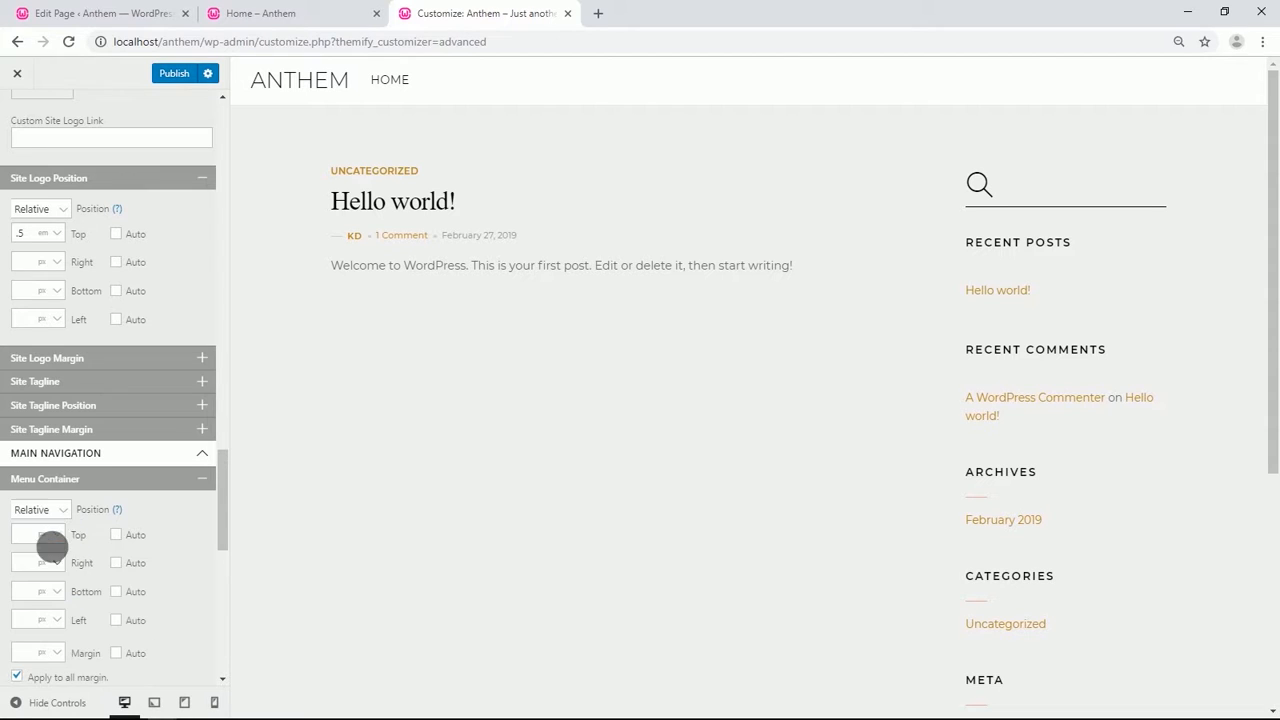
pyautogui.scroll(-1, 107, 502)
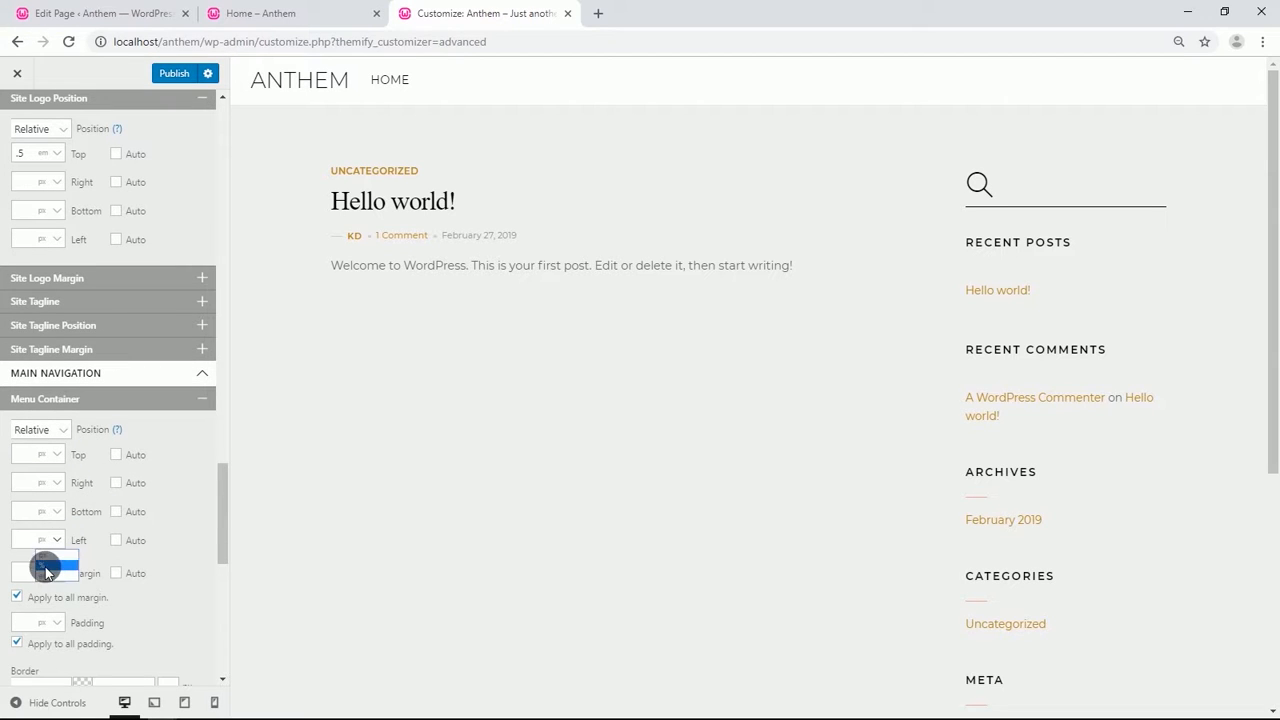
pyautogui.click(45, 567)
pyautogui.scroll(-2, 162, 570)
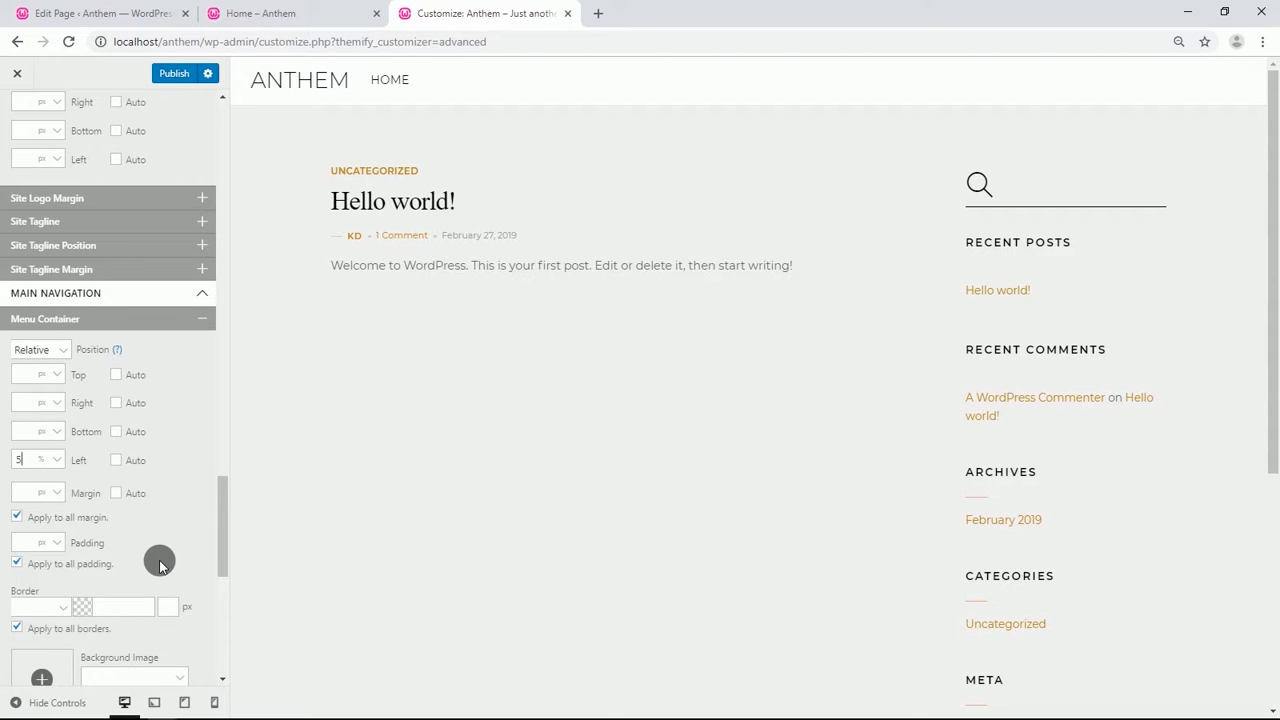
# Under Menu Link, set the font family to Montserrat and the font weight to normal.
pyautogui.scroll(-3, 160, 565)
pyautogui.scroll(-3, 134, 529)
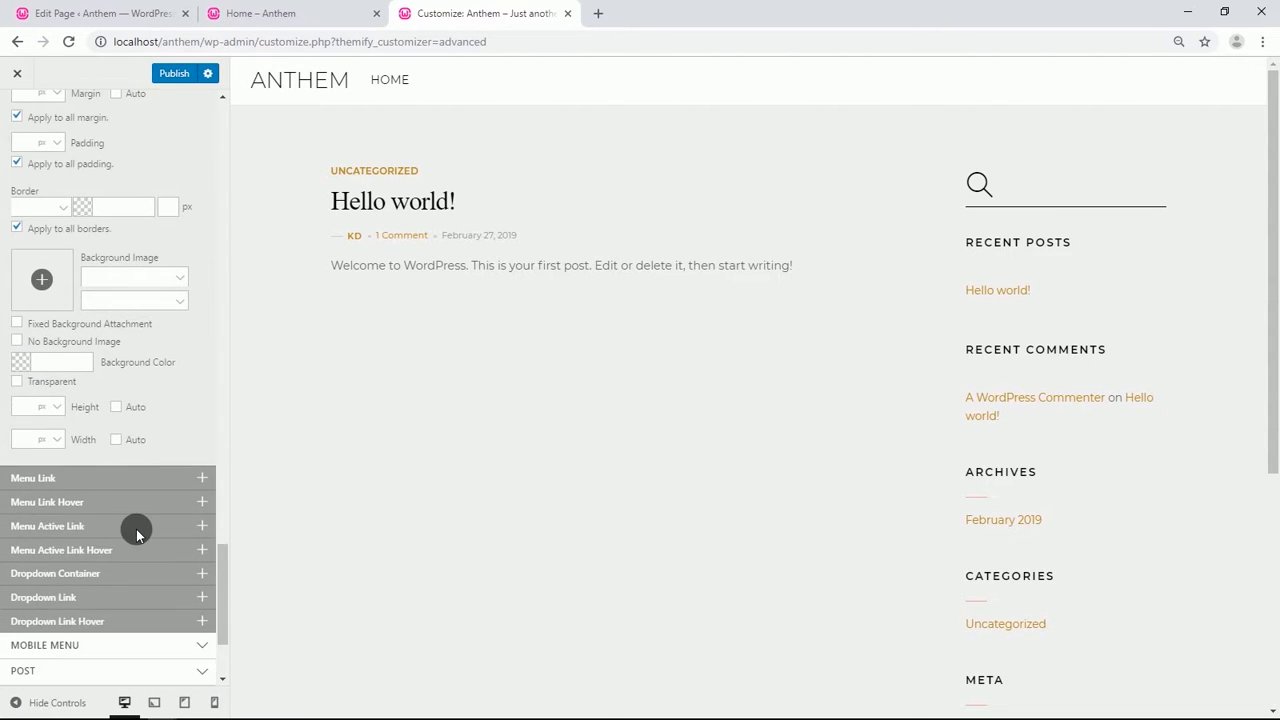
pyautogui.click(66, 482)
pyautogui.scroll(-3, 57, 480)
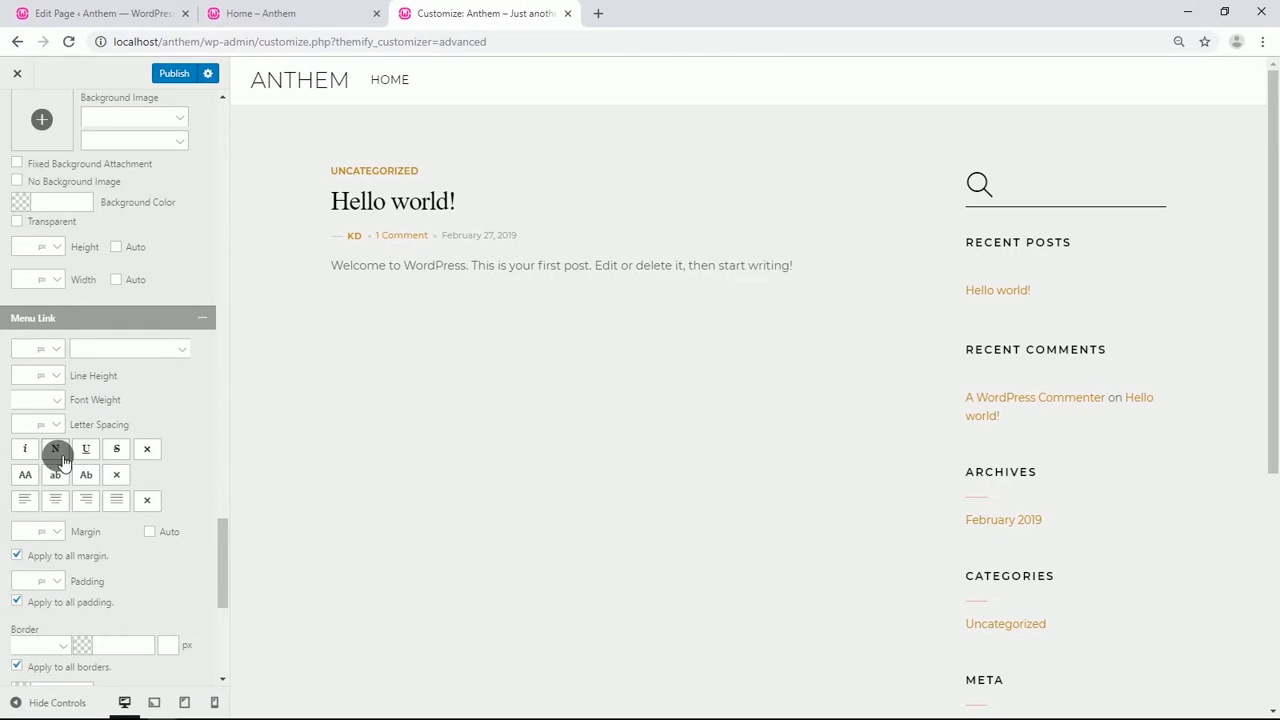
pyautogui.click(135, 353)
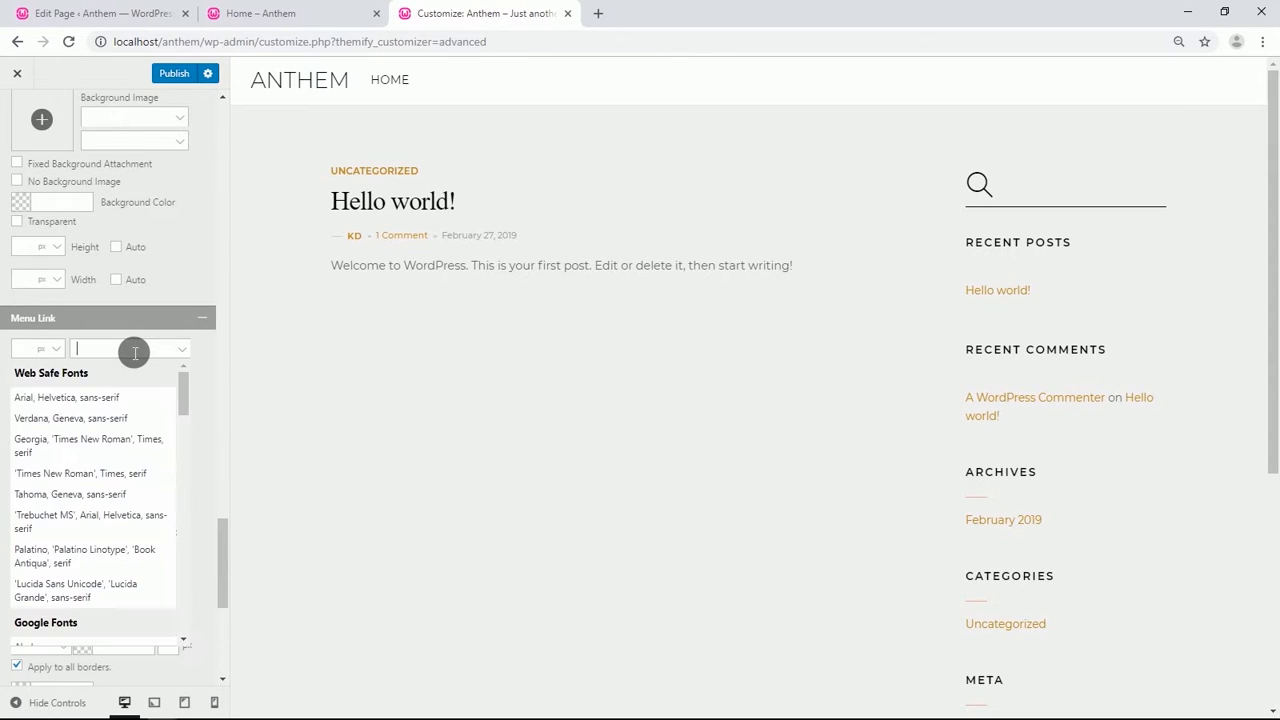
pyautogui.write('mo')
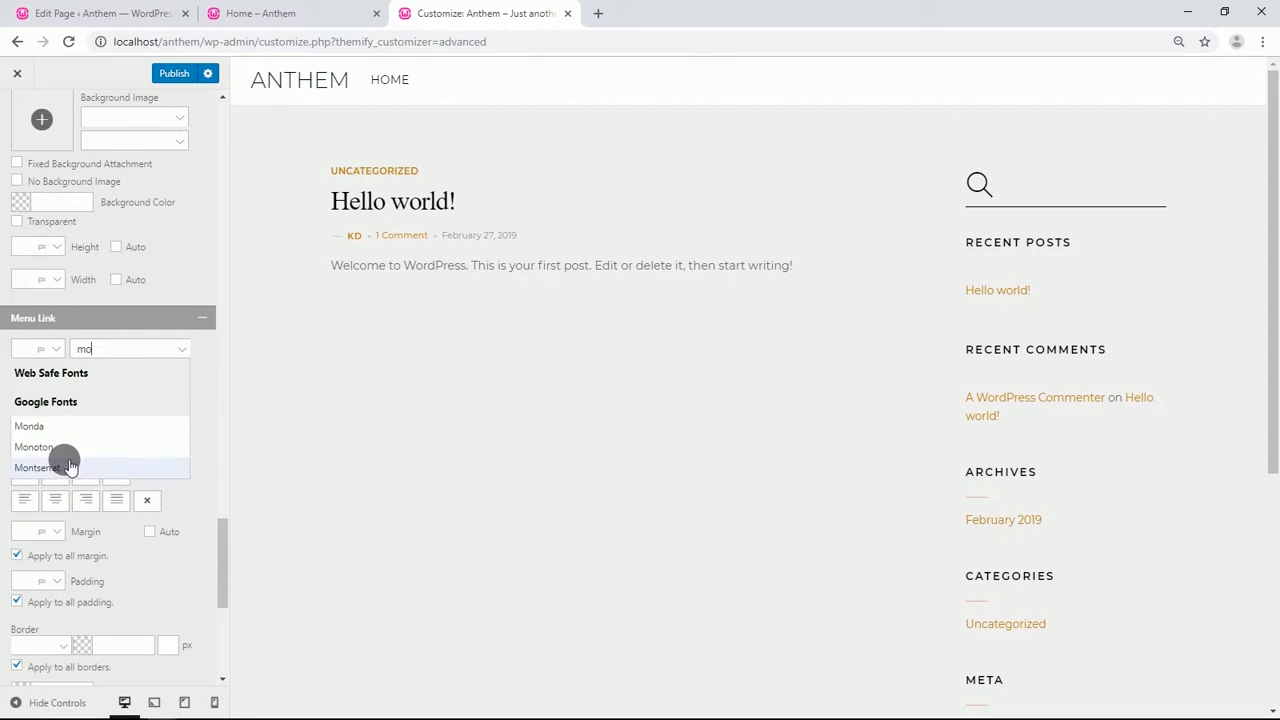
pyautogui.press('Return')
pyautogui.click(40, 400)
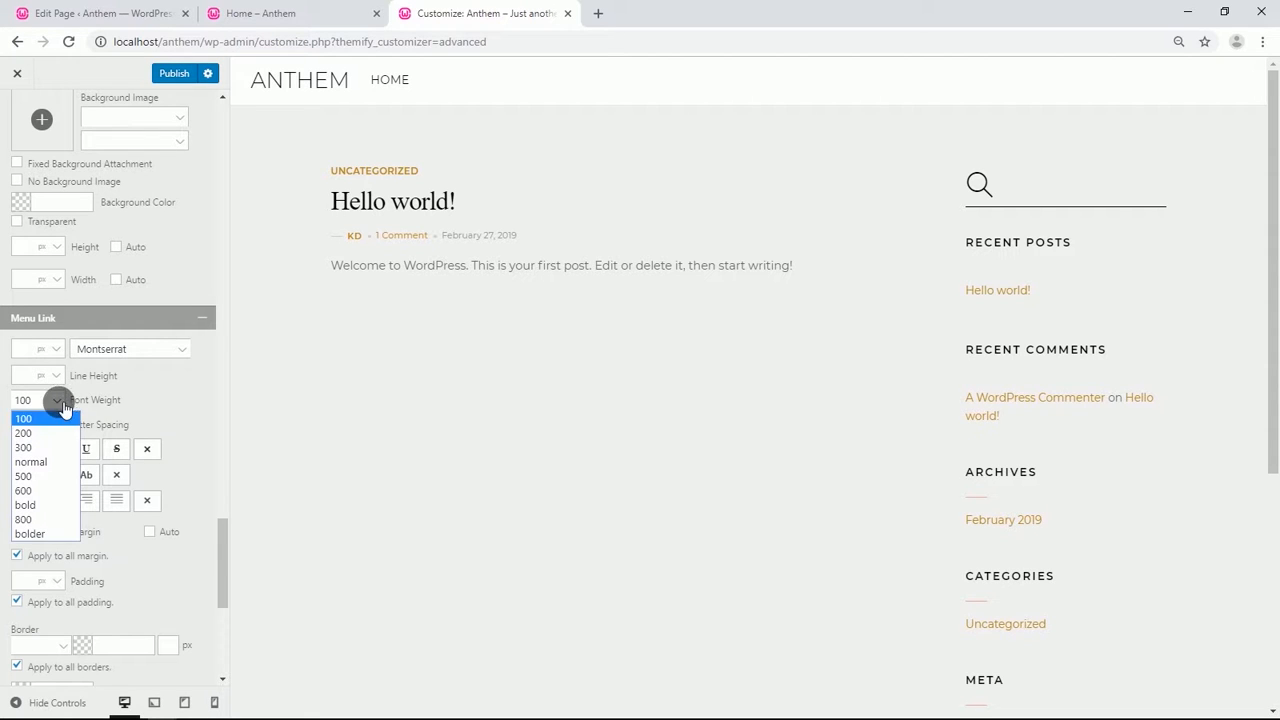
pyautogui.click(37, 462)
# Set the Menu Link color to white (#ffffff).
pyautogui.scroll(-3, 76, 485)
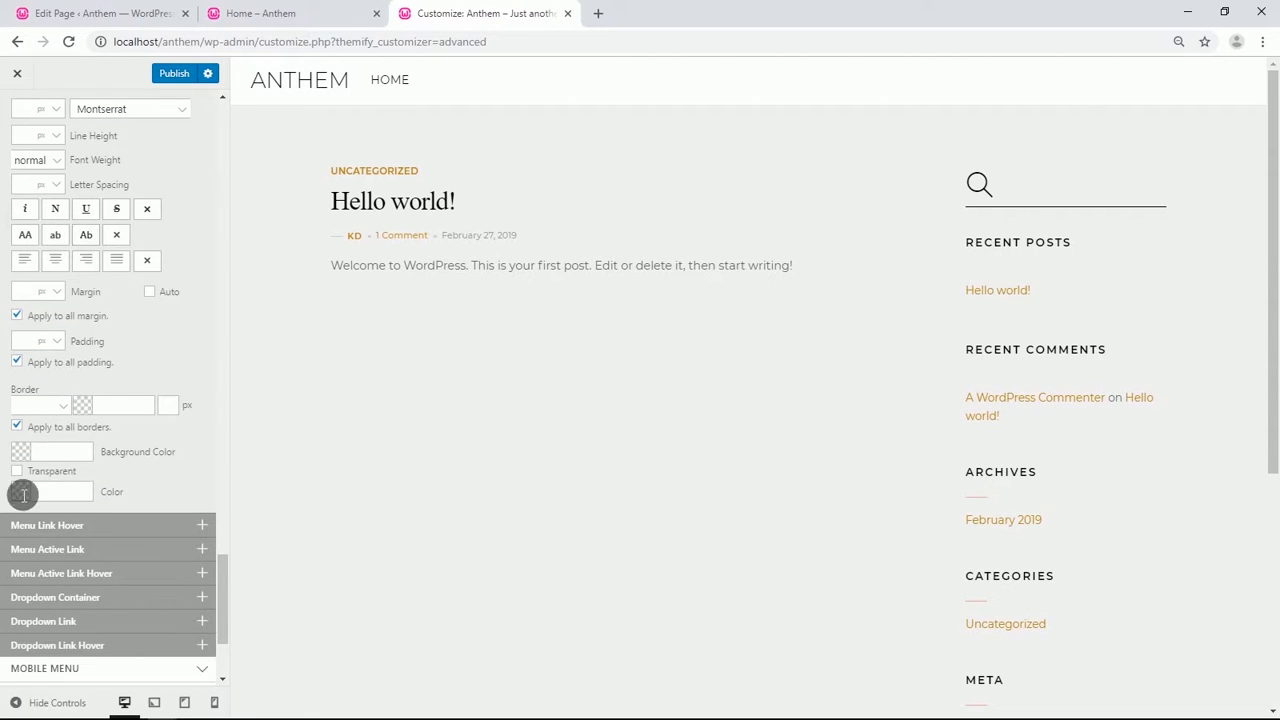
pyautogui.click(23, 491)
pyautogui.moveTo(31, 500); pyautogui.dragTo(12, 400)
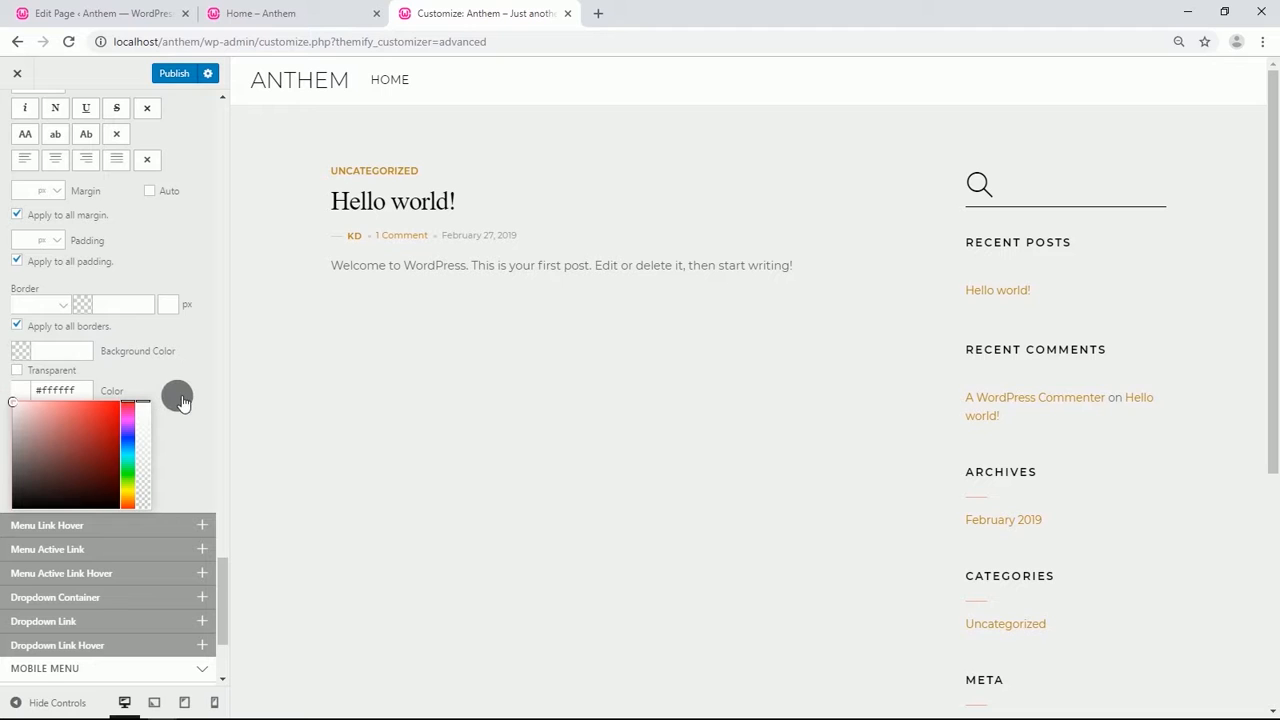
pyautogui.click(180, 352)
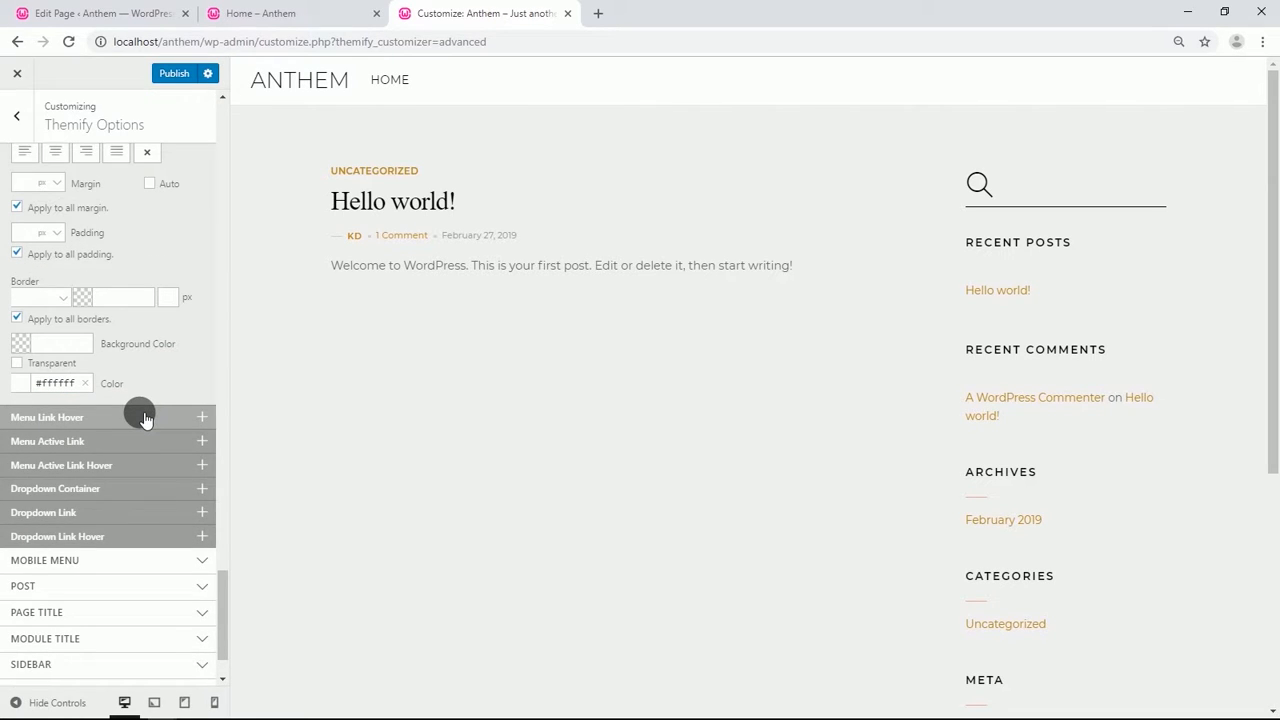
# Paste the CSS rules for a::before borders and .icon-menu a styling into Custom CSS, removing the extra blank lines.
pyautogui.scroll(-1, 130, 430)
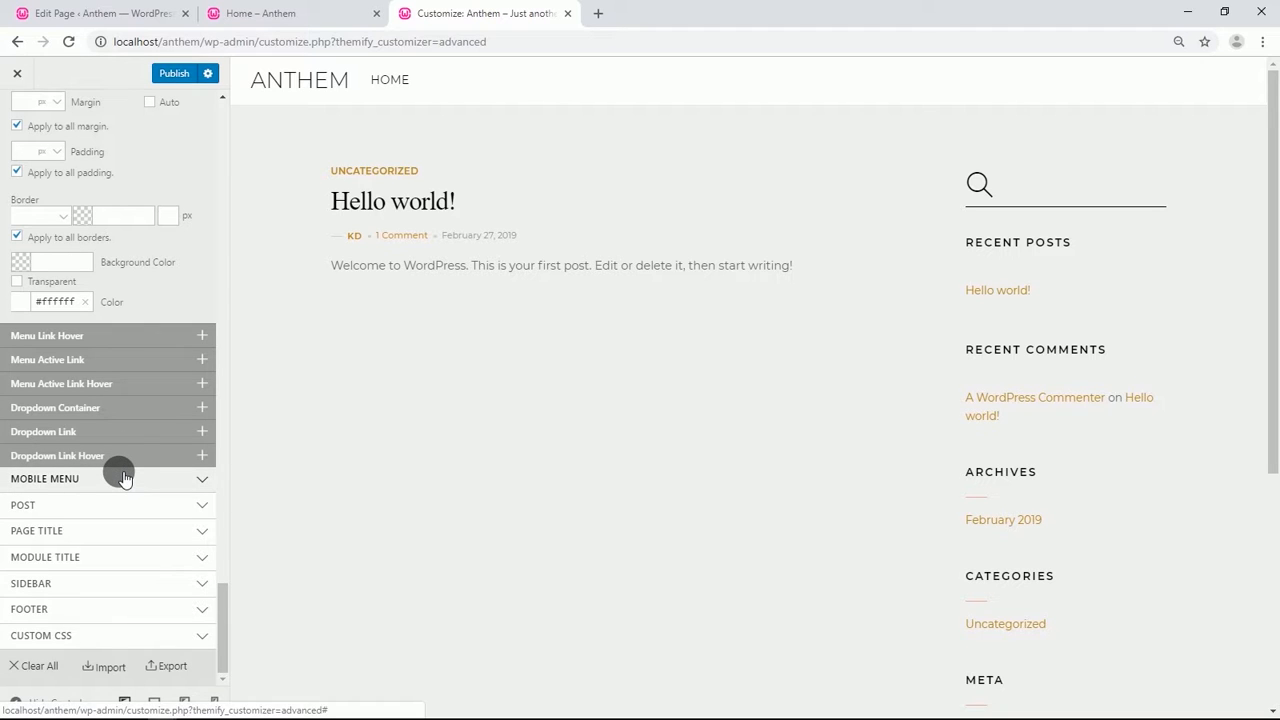
pyautogui.click(124, 479)
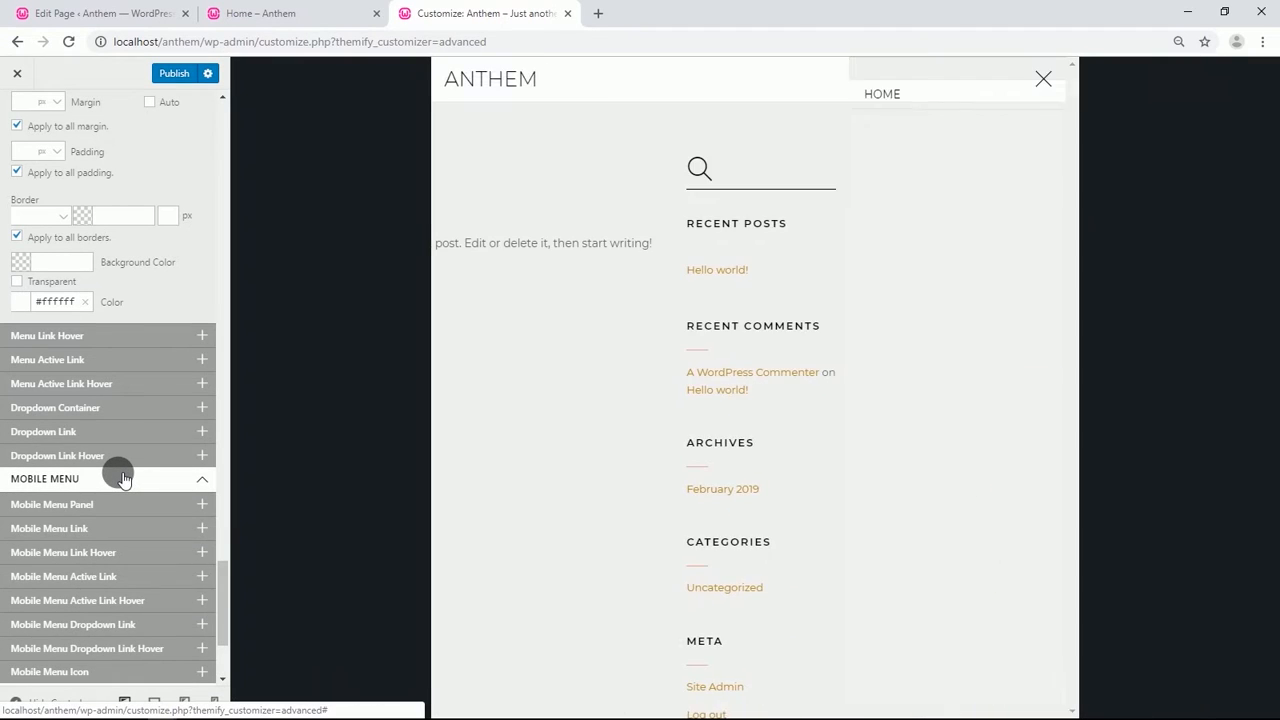
pyautogui.scroll(-1, 160, 440)
pyautogui.click(200, 403)
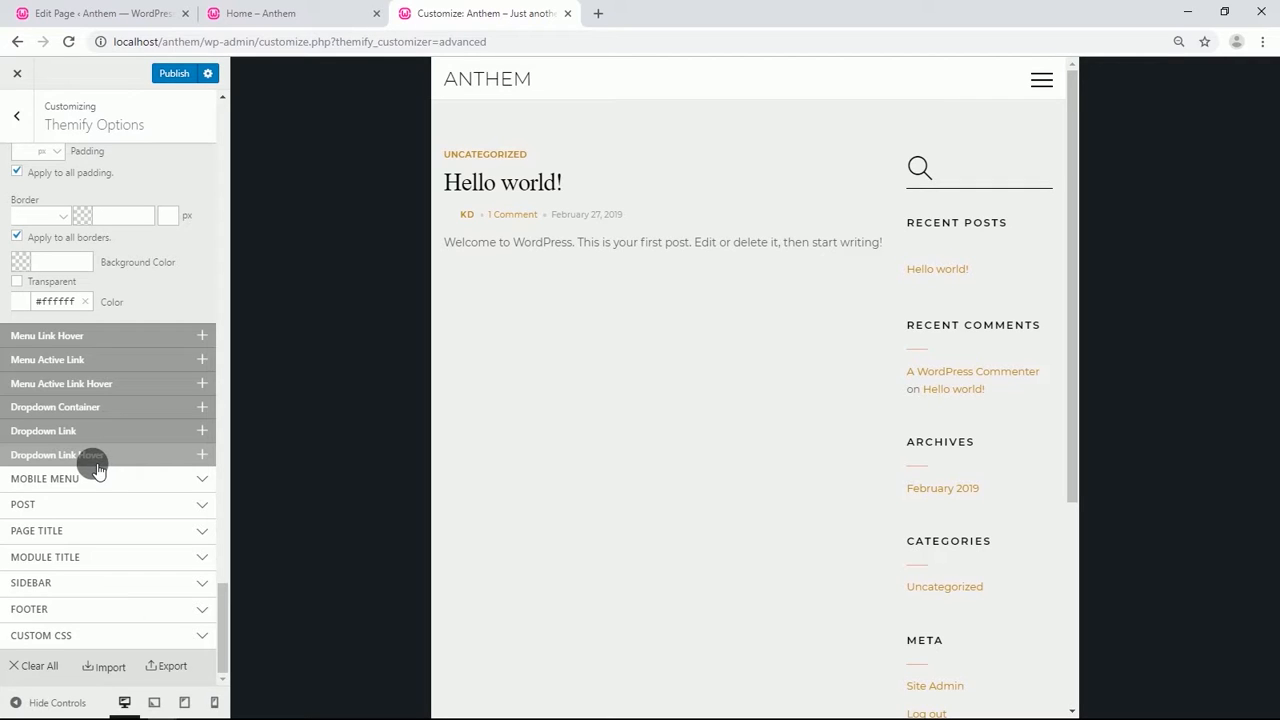
pyautogui.click(103, 636)
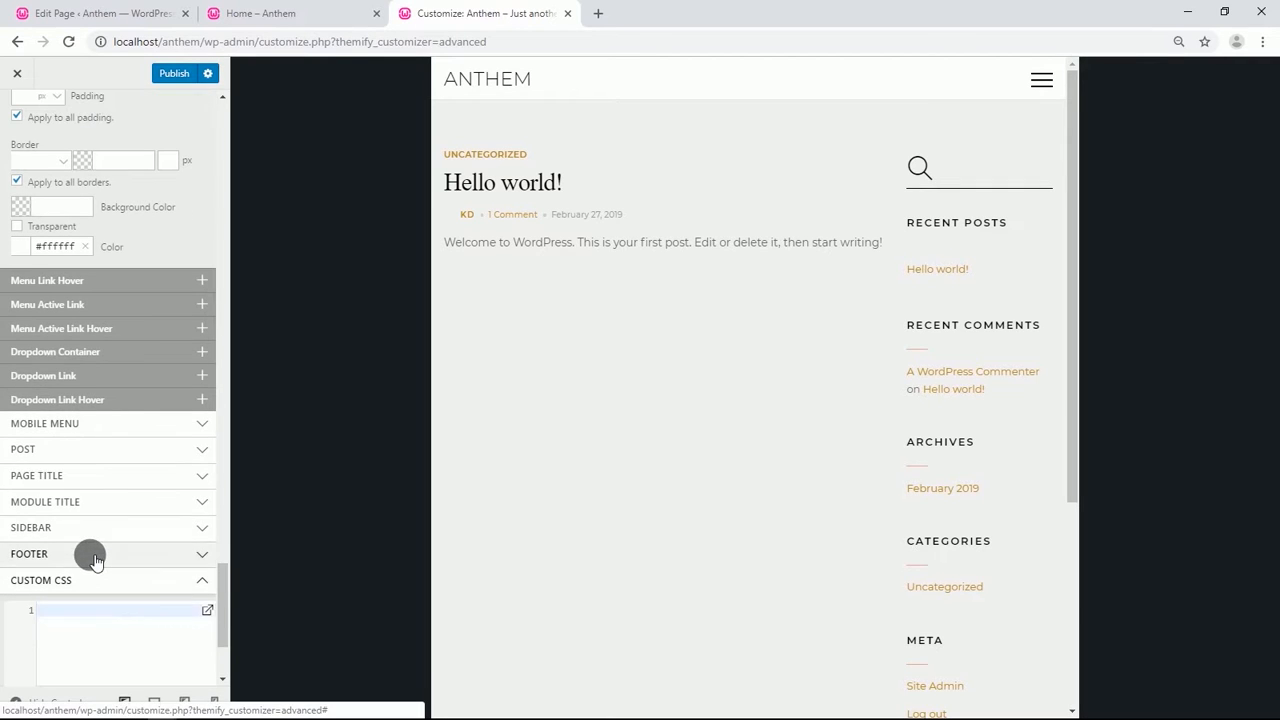
pyautogui.scroll(-1, 85, 558)
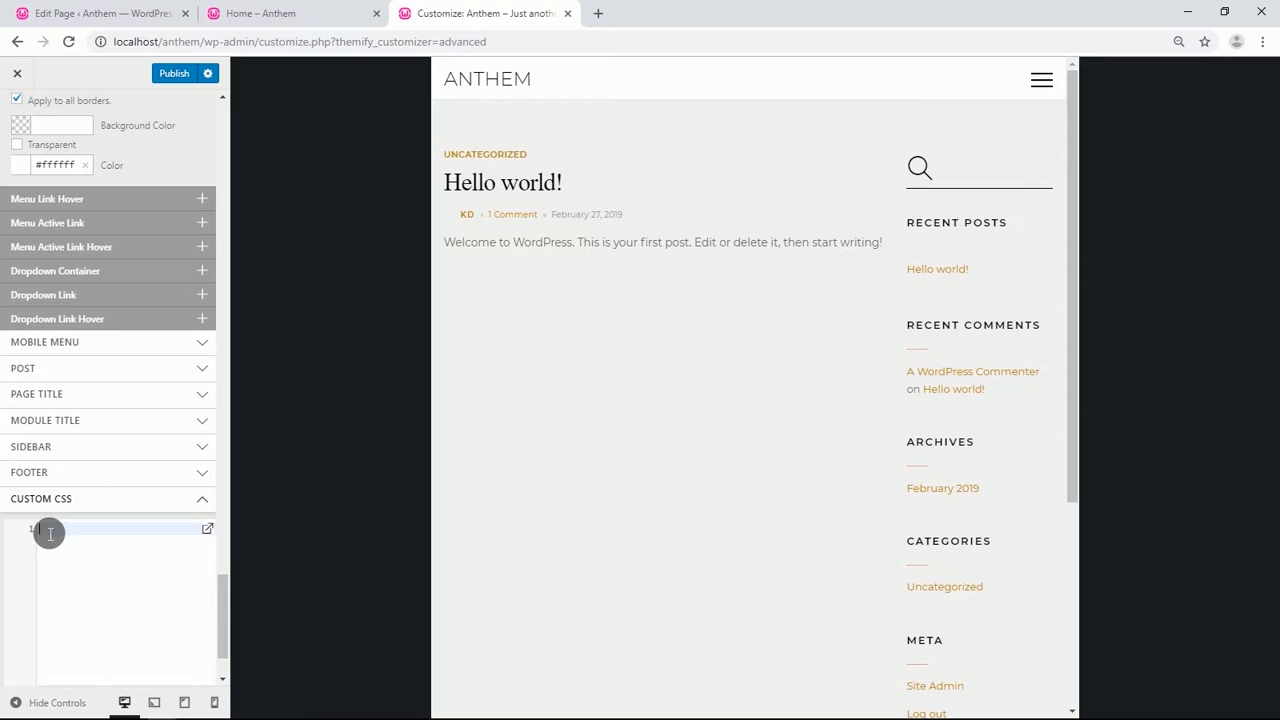
pyautogui.write('a::before{ border-bottom:transparent!important;}    .icon-menu a { color:white!important; background-color: #ef4e22; max-height:33px }')
pyautogui.click(50, 586)
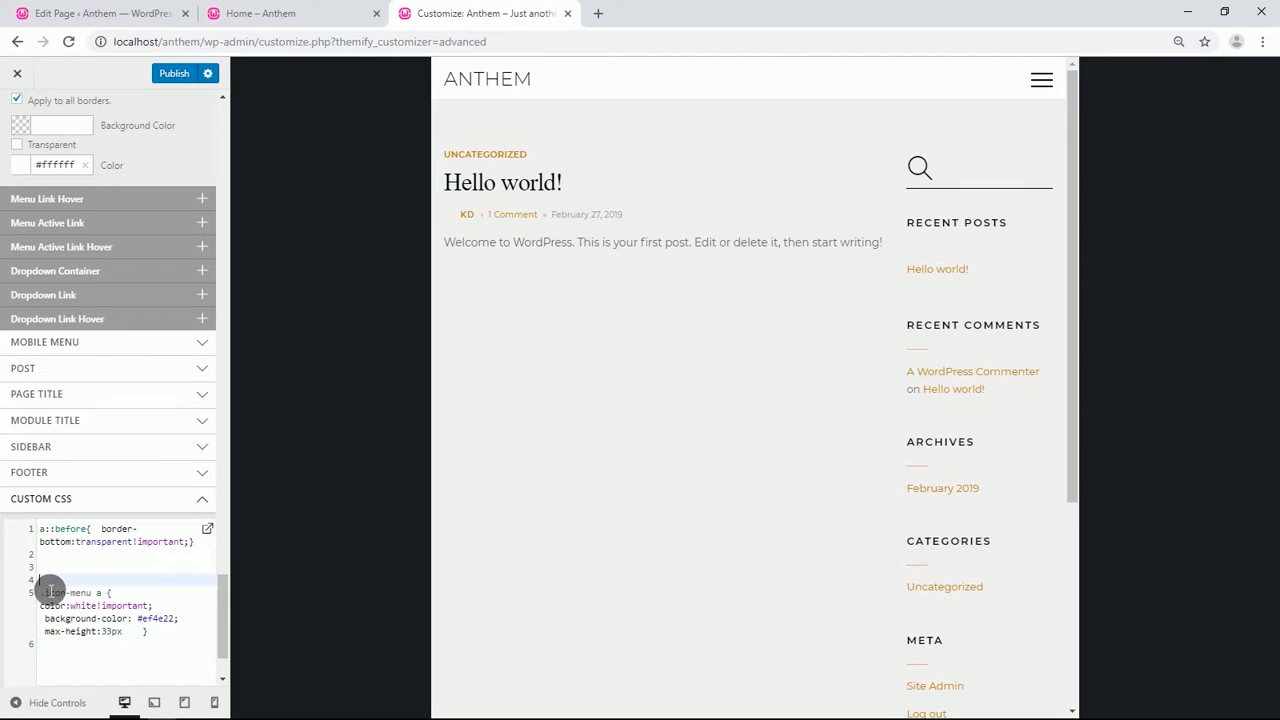
pyautogui.press('BackSpace')
pyautogui.press('BackSpace')
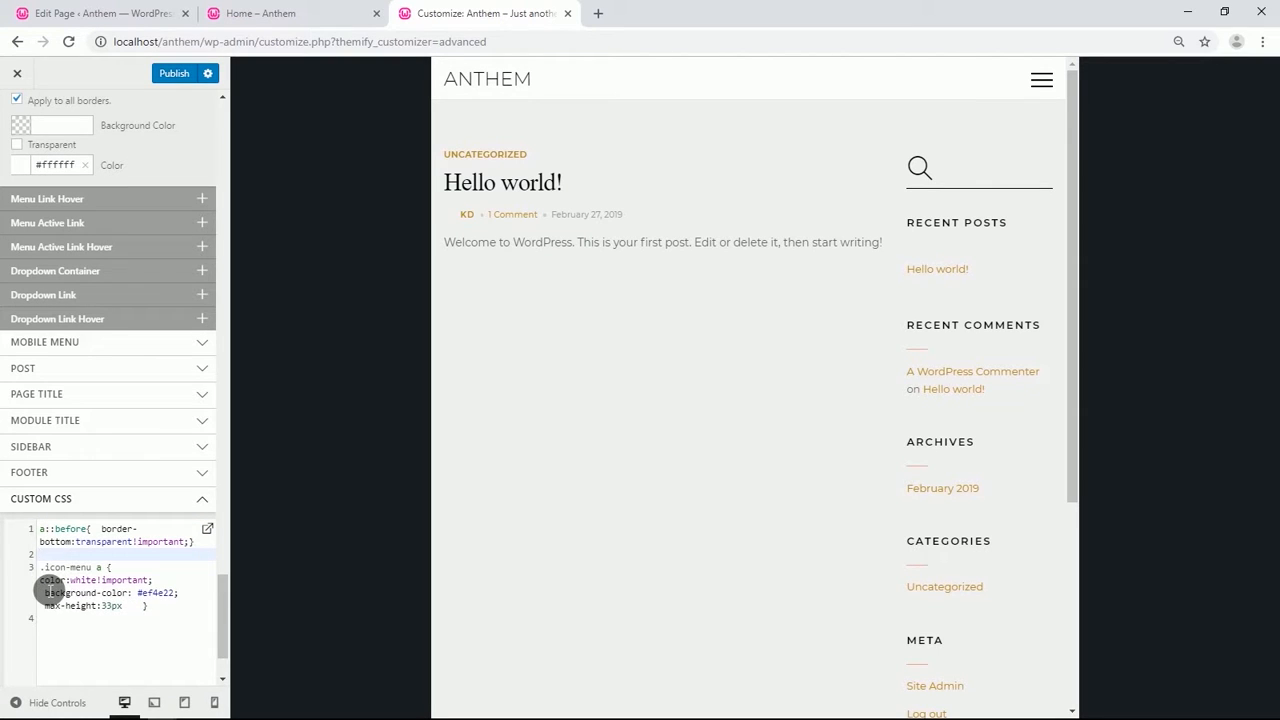
# Under Header Font, set the color to white (#ffffff).
pyautogui.scroll(5, 89, 406)
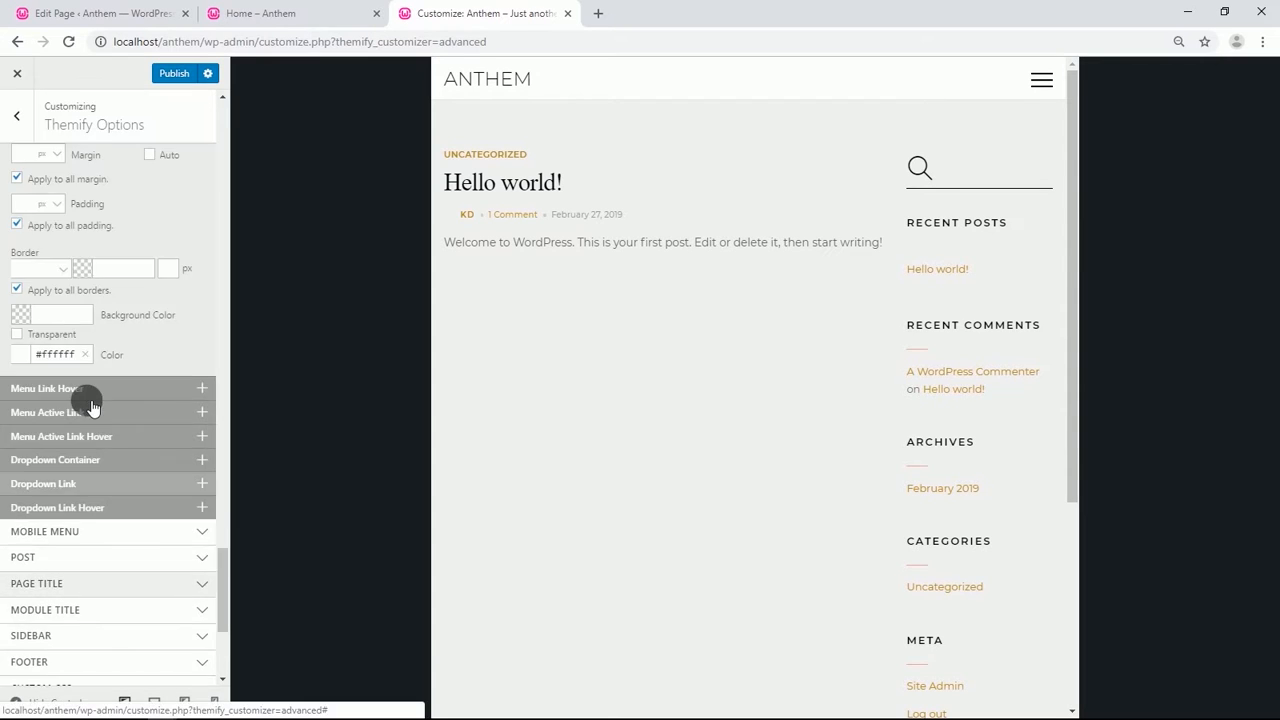
pyautogui.scroll(6, 89, 406)
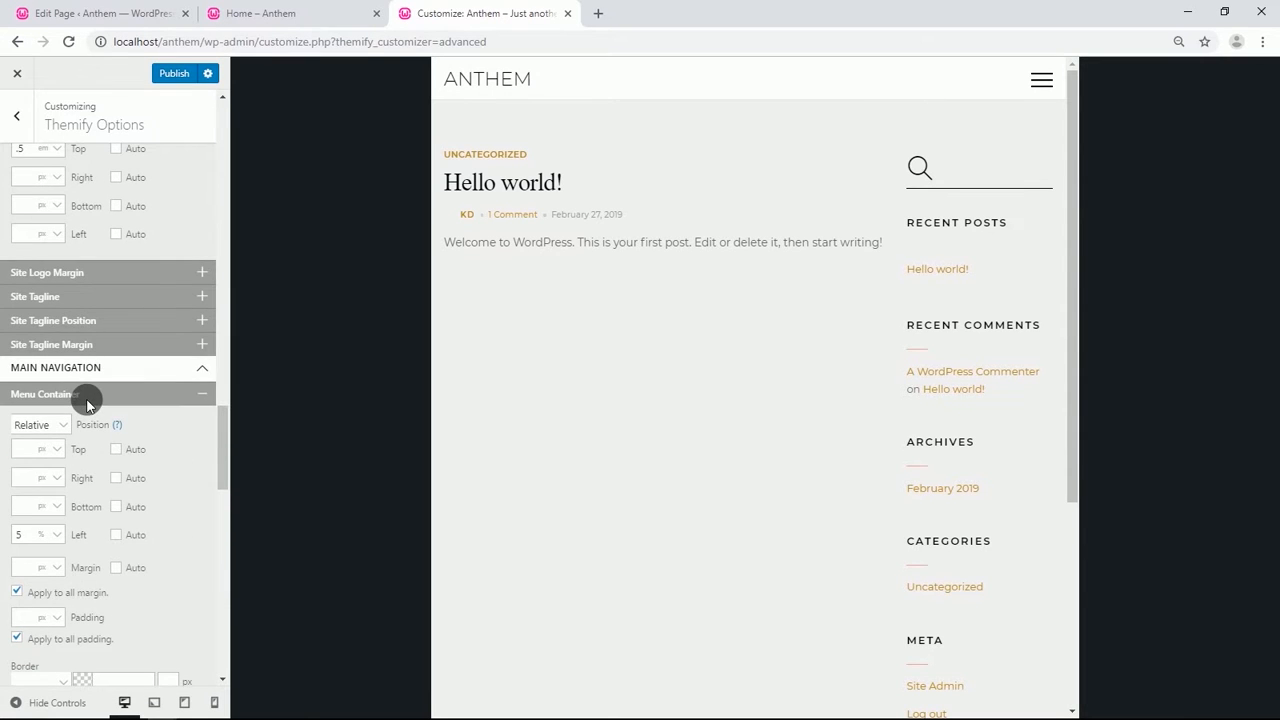
pyautogui.scroll(6, 86, 402)
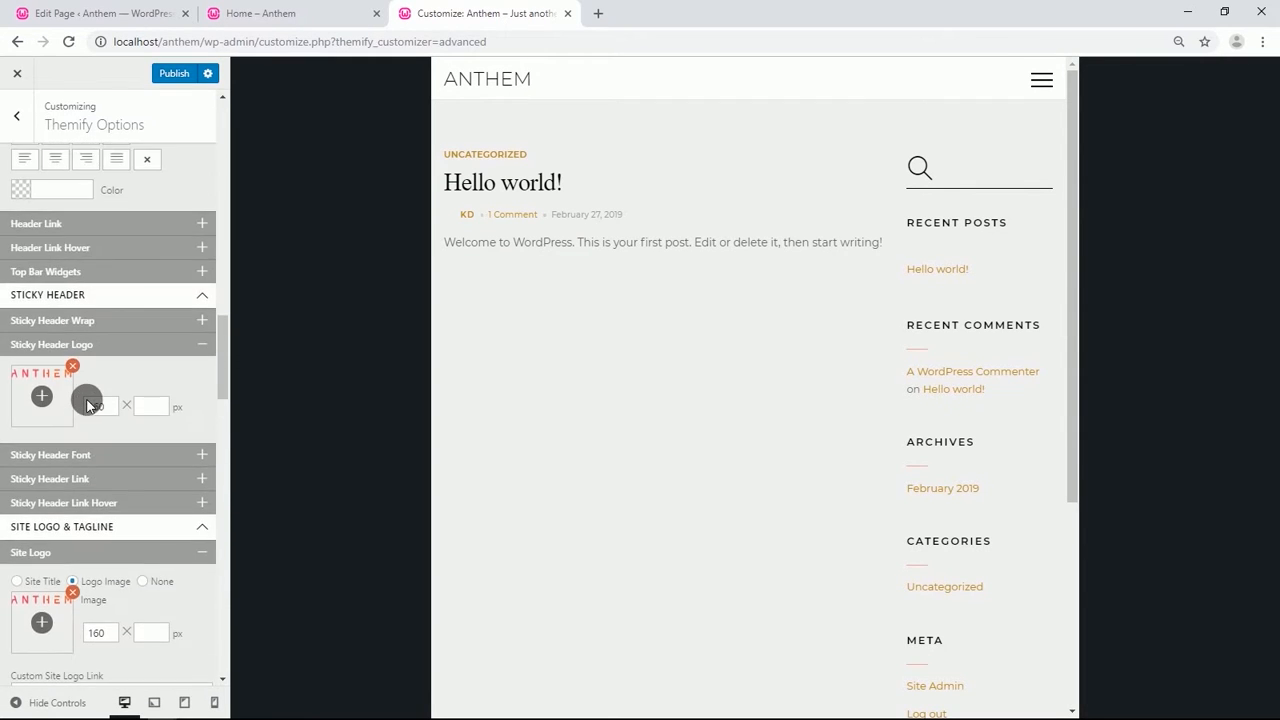
pyautogui.scroll(2, 86, 404)
pyautogui.click(91, 386)
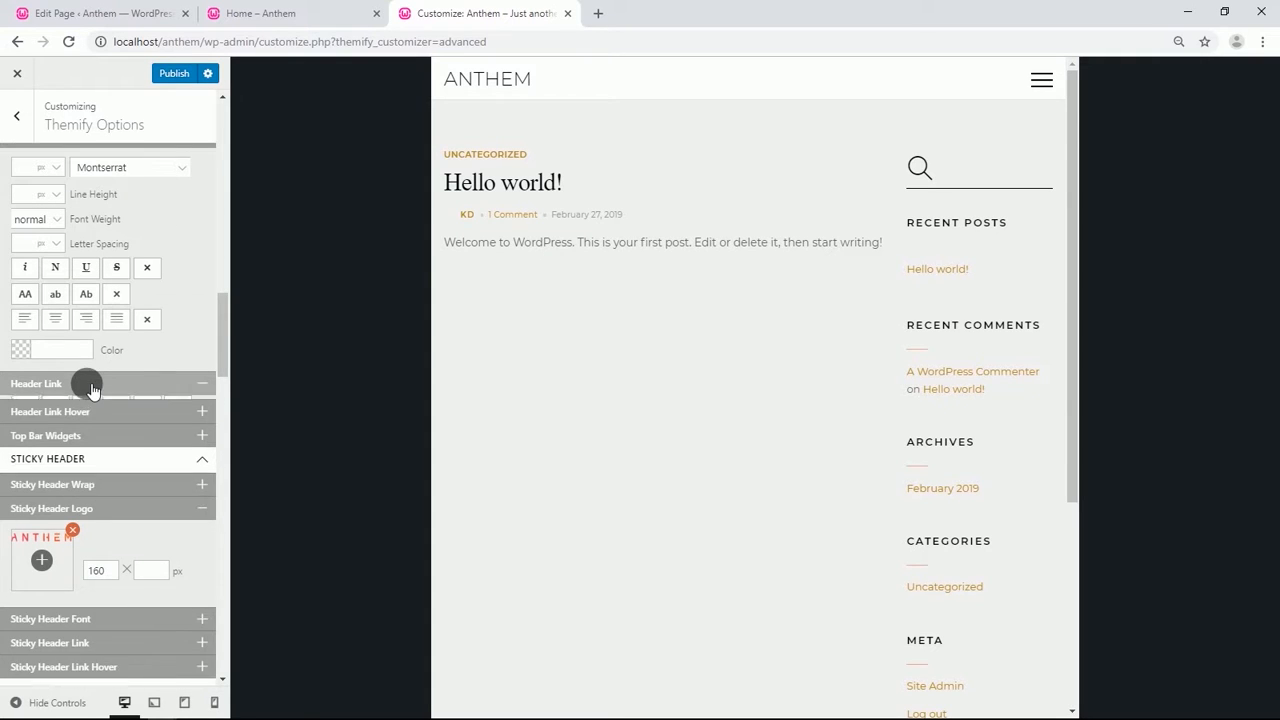
pyautogui.click(27, 349)
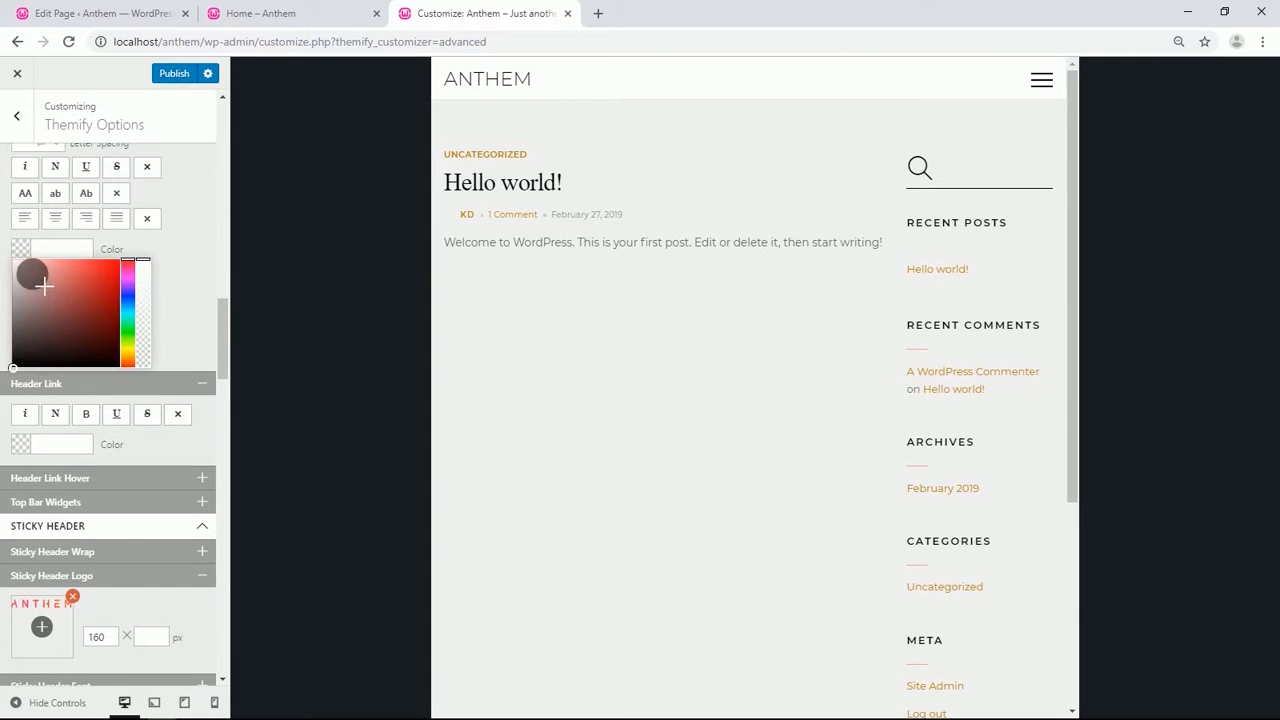
pyautogui.moveTo(44, 286); pyautogui.dragTo(10, 241)
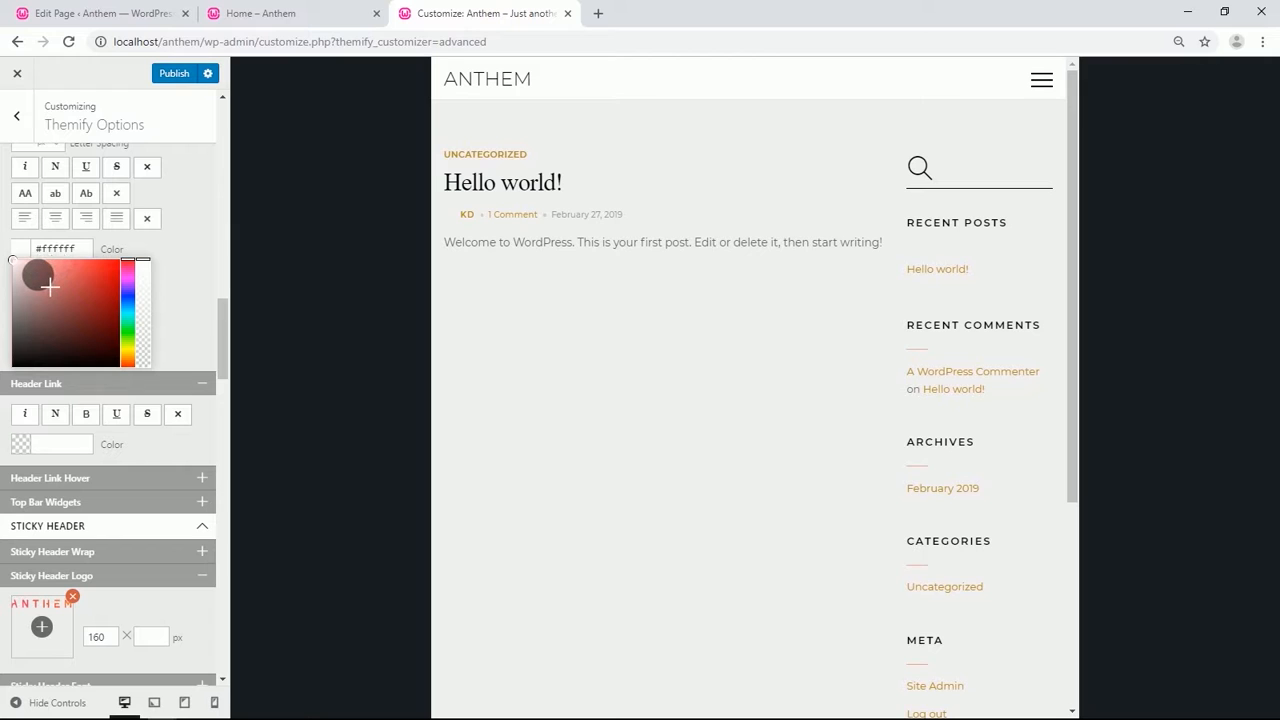
pyautogui.click(168, 262)
# In Homepage Settings, set the static homepage to the Home page.
pyautogui.scroll(1, 66, 370)
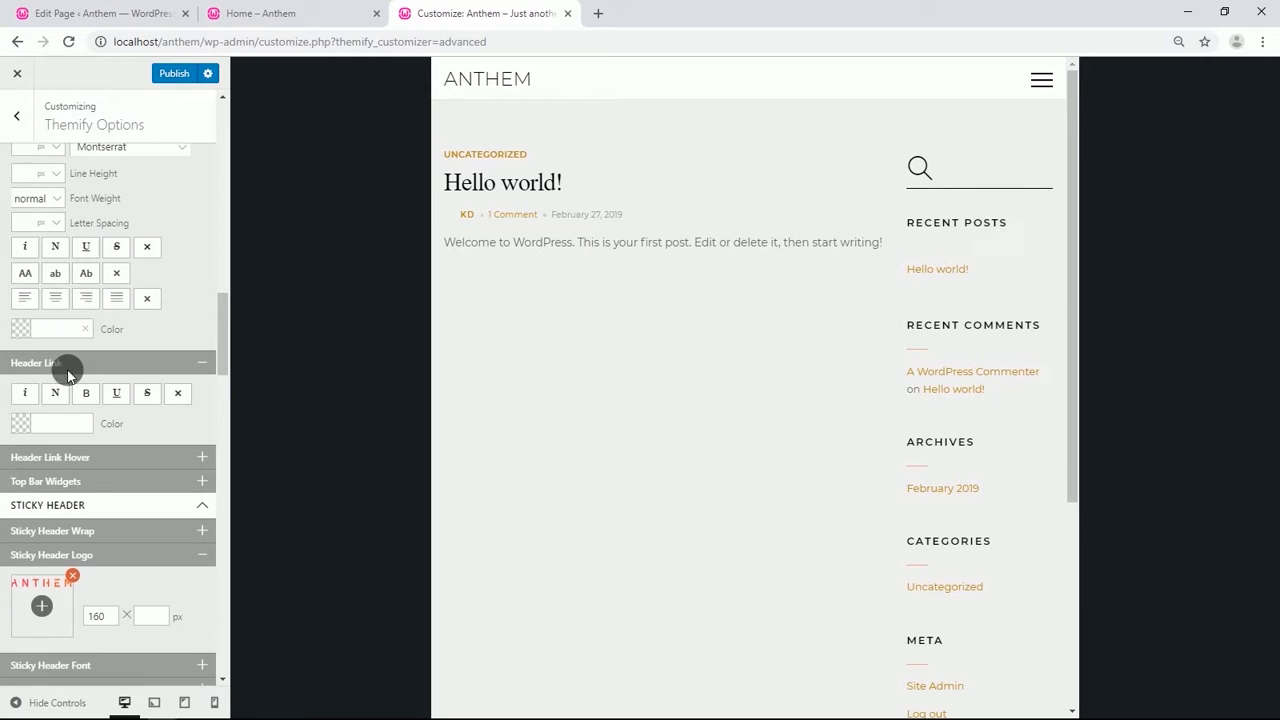
pyautogui.click(202, 363)
pyautogui.scroll(5, 107, 357)
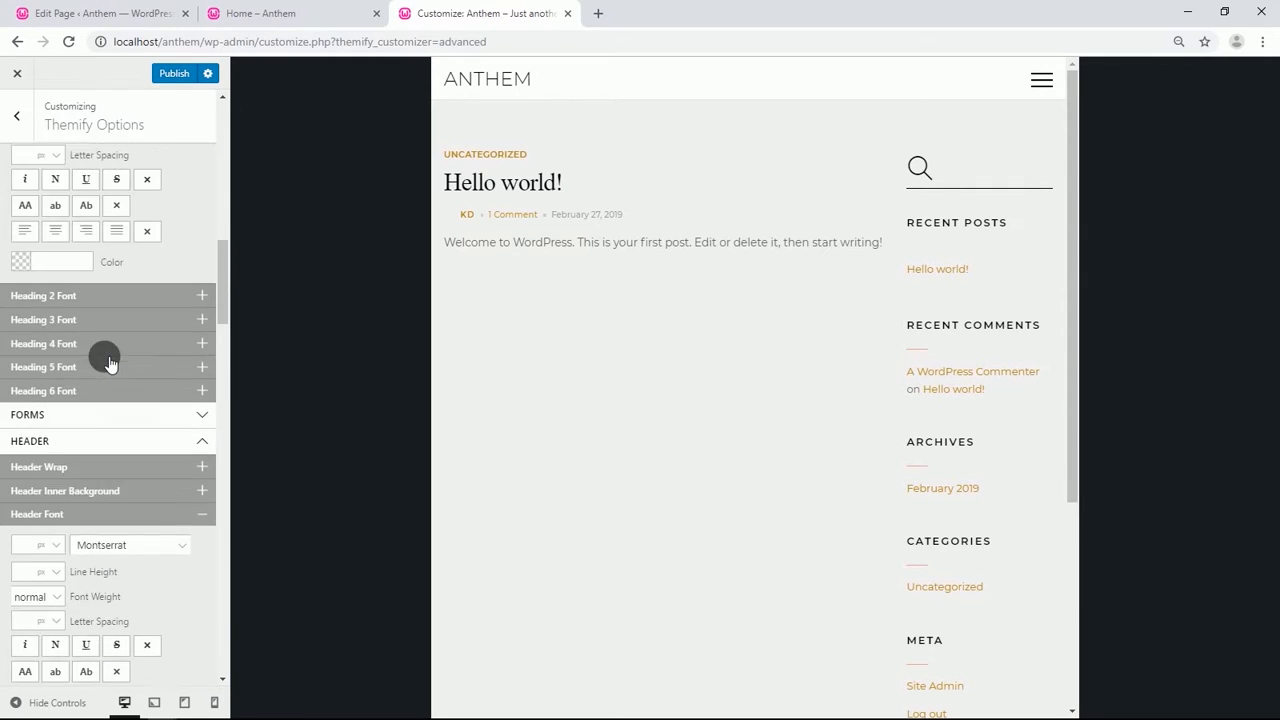
pyautogui.scroll(4, 100, 330)
pyautogui.scroll(2, 77, 240)
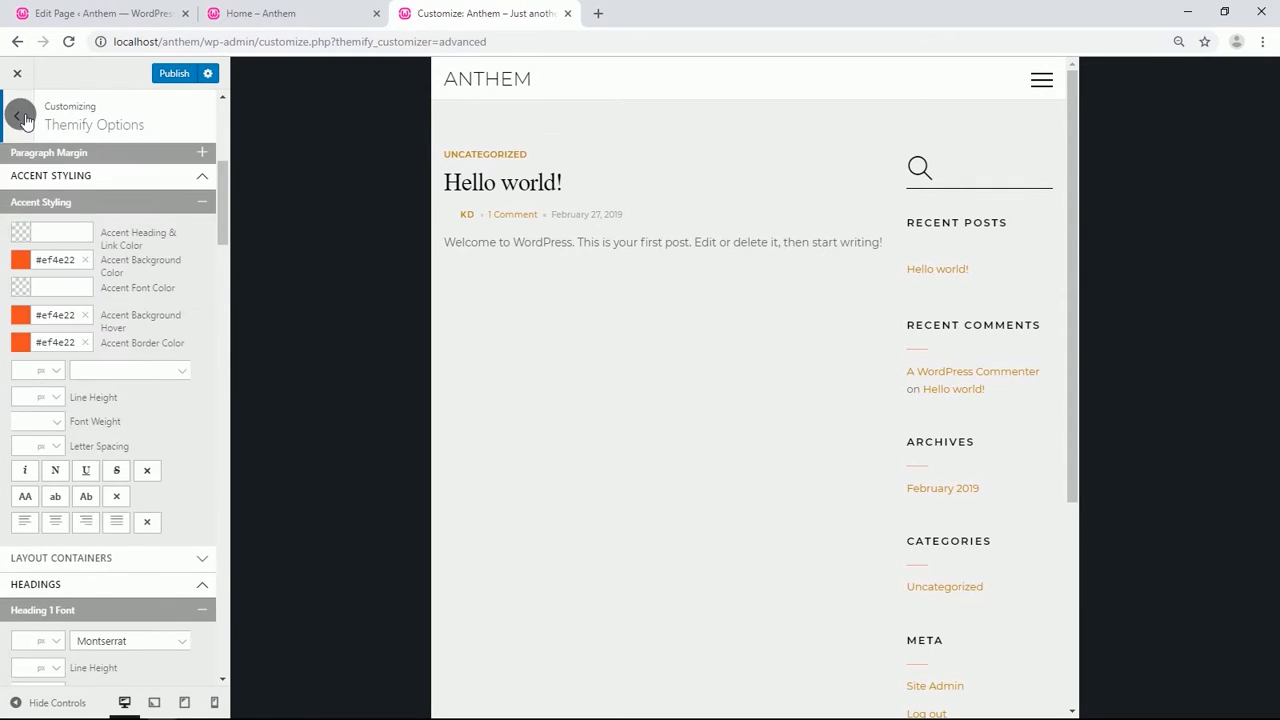
pyautogui.click(18, 115)
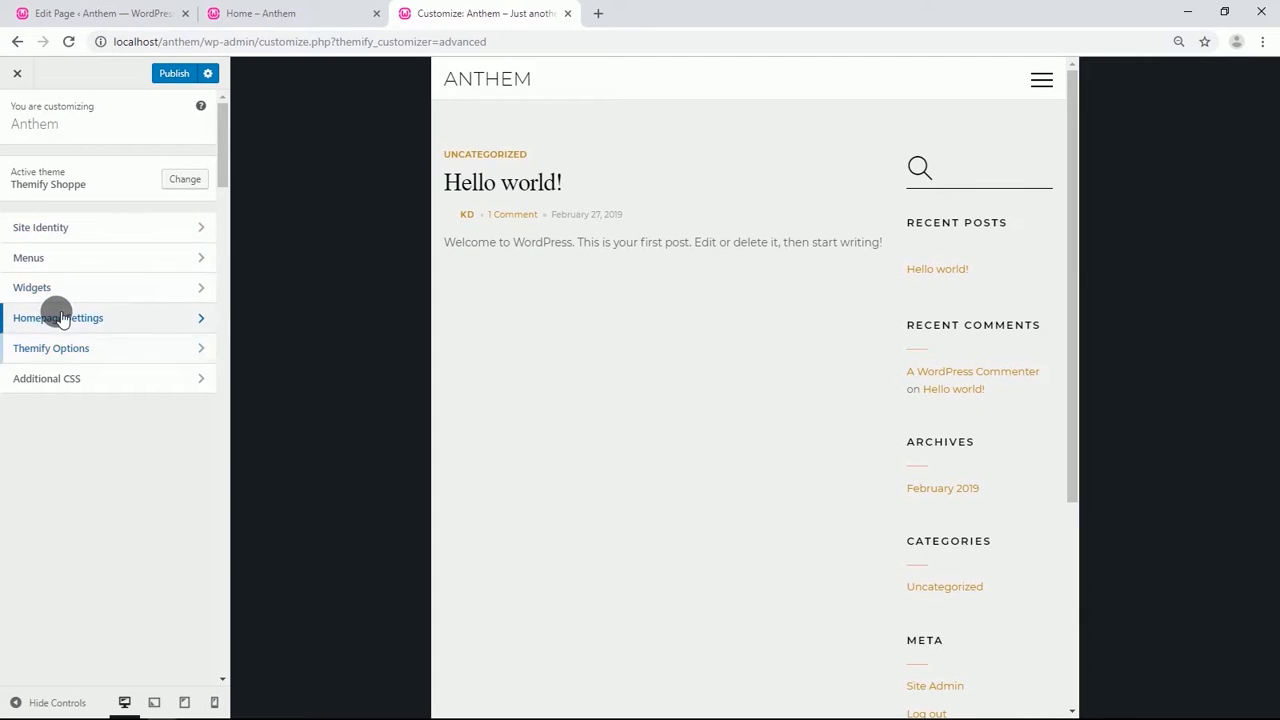
pyautogui.click(55, 313)
pyautogui.click(55, 313)
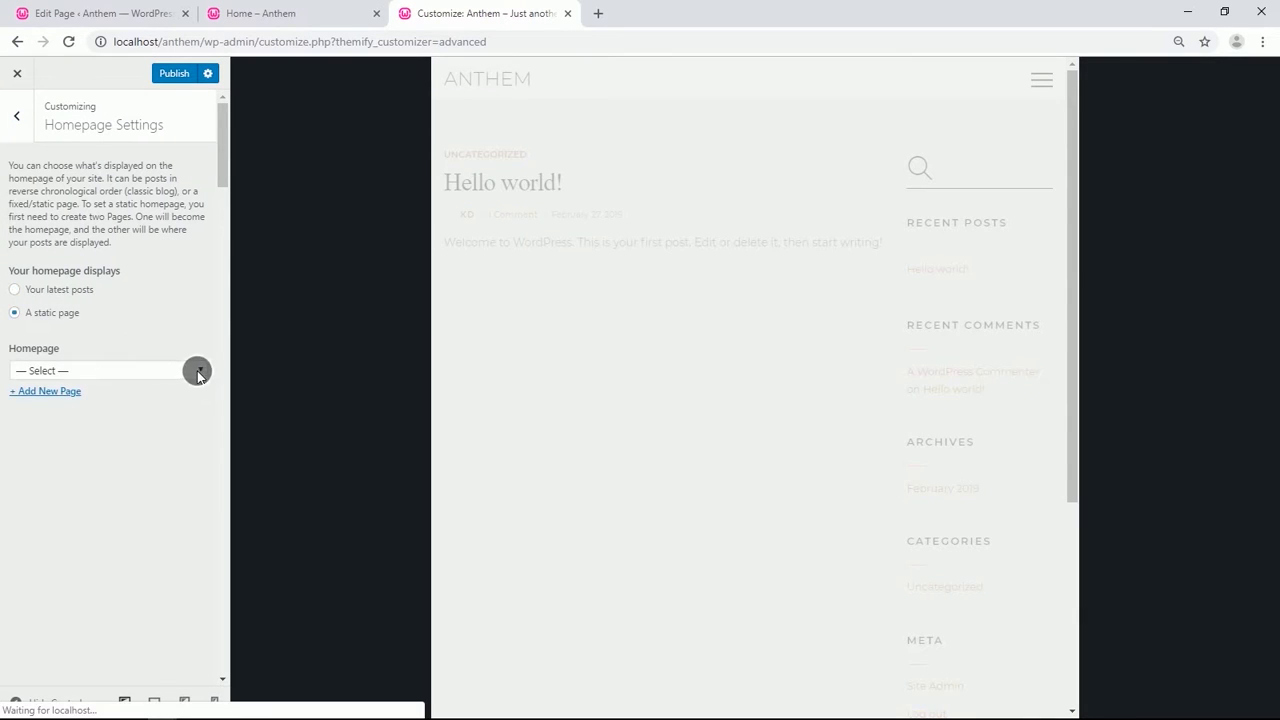
pyautogui.click(197, 369)
pyautogui.click(131, 398)
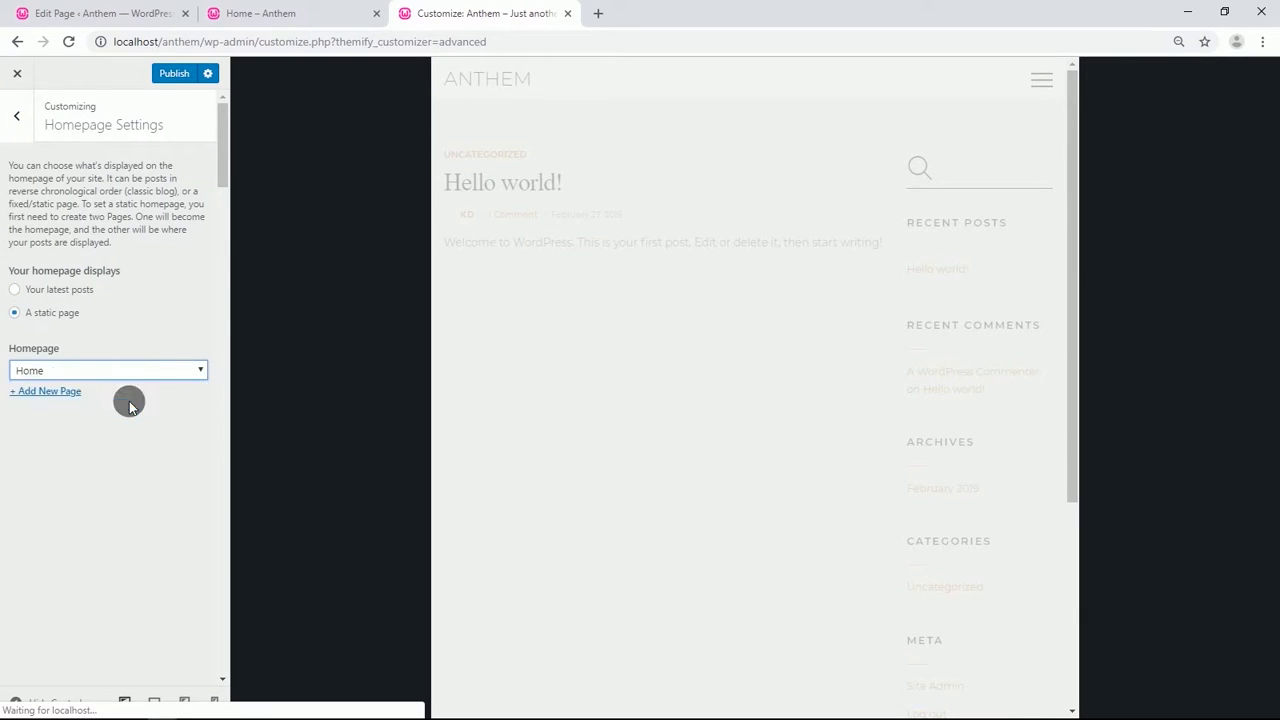
# Publish the Customizer changes and view the Home page in the site's tab.
pyautogui.click(172, 76)
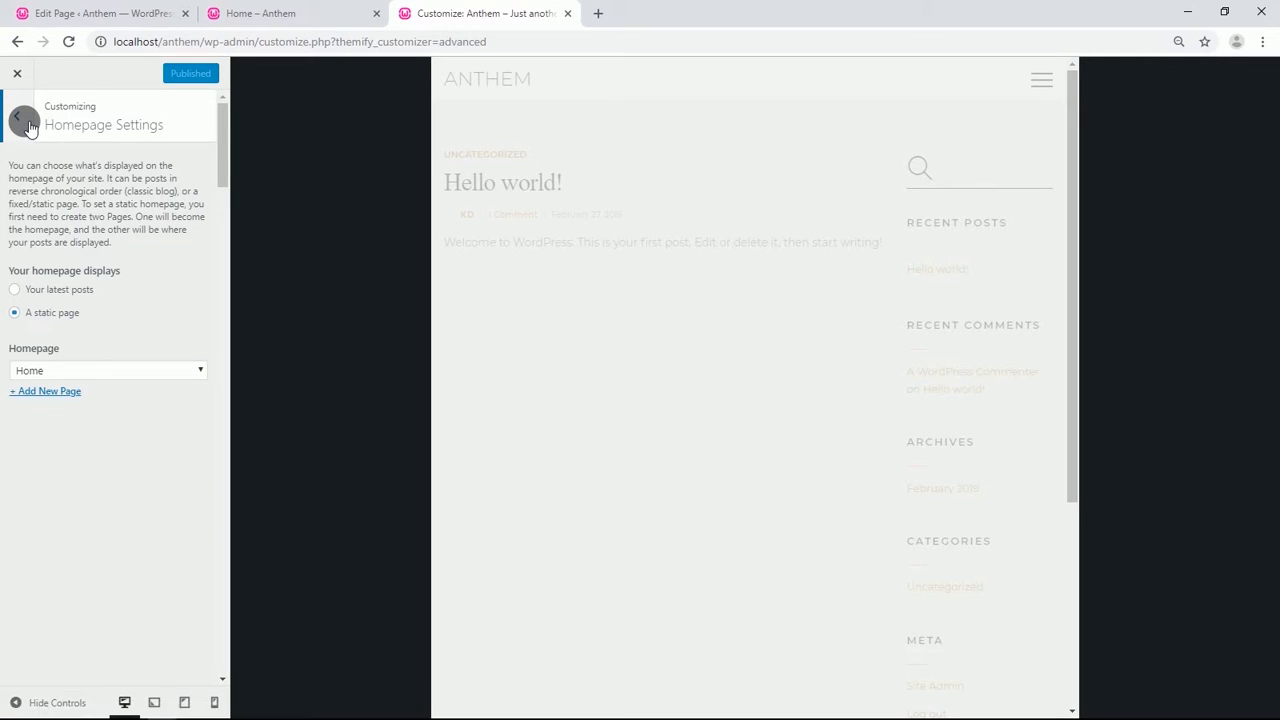
pyautogui.click(24, 122)
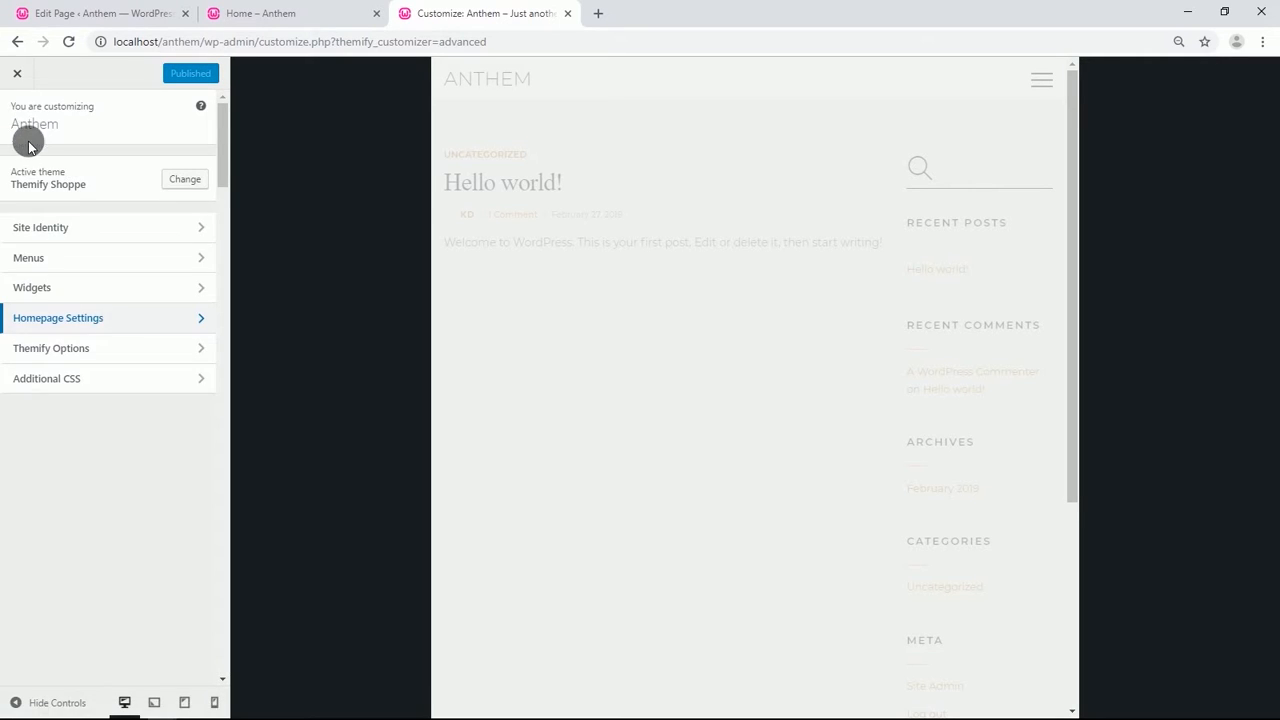
pyautogui.click(250, 13)
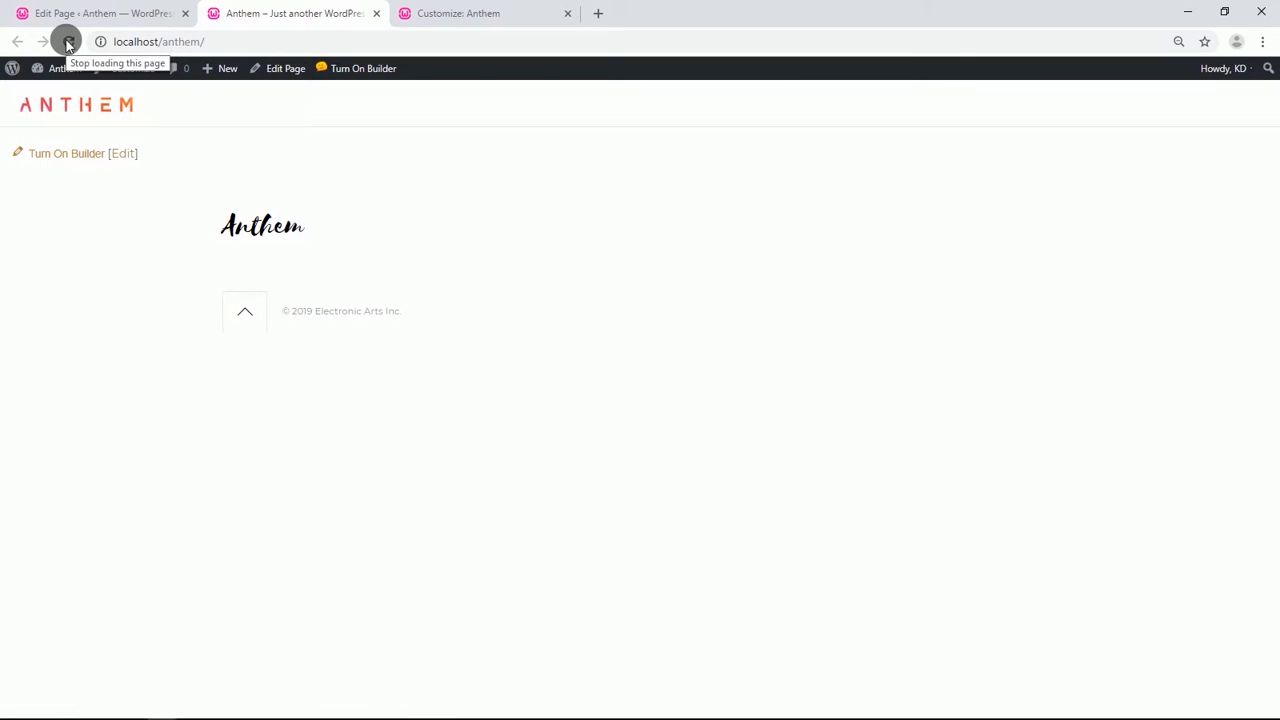
# Create a new navigation menu named main nav.
pyautogui.moveTo(72, 72)
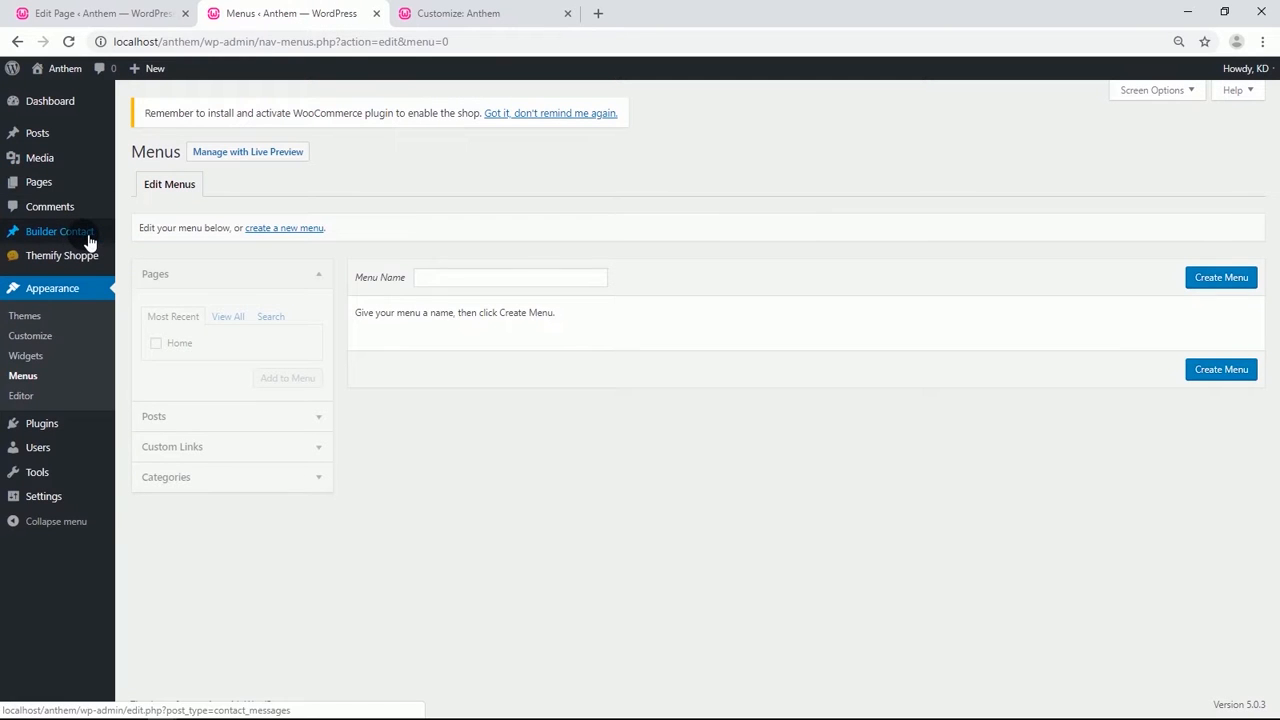
pyautogui.click(451, 279)
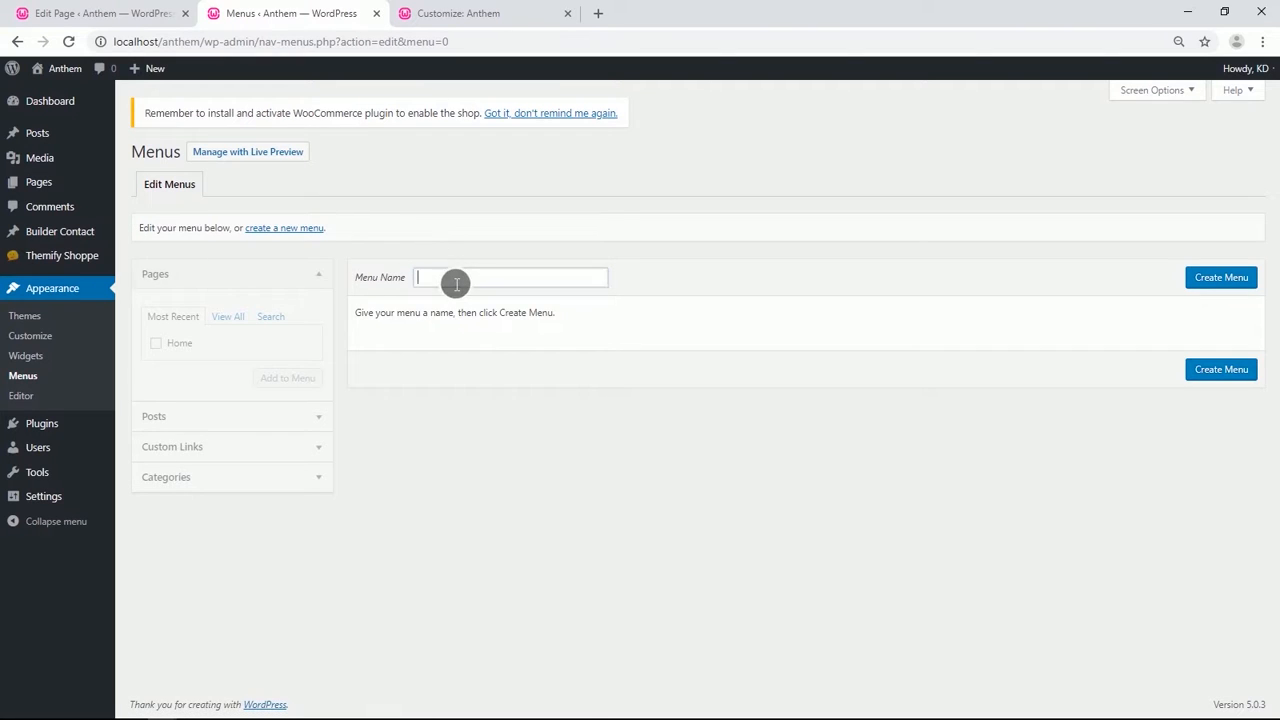
pyautogui.click(452, 318)
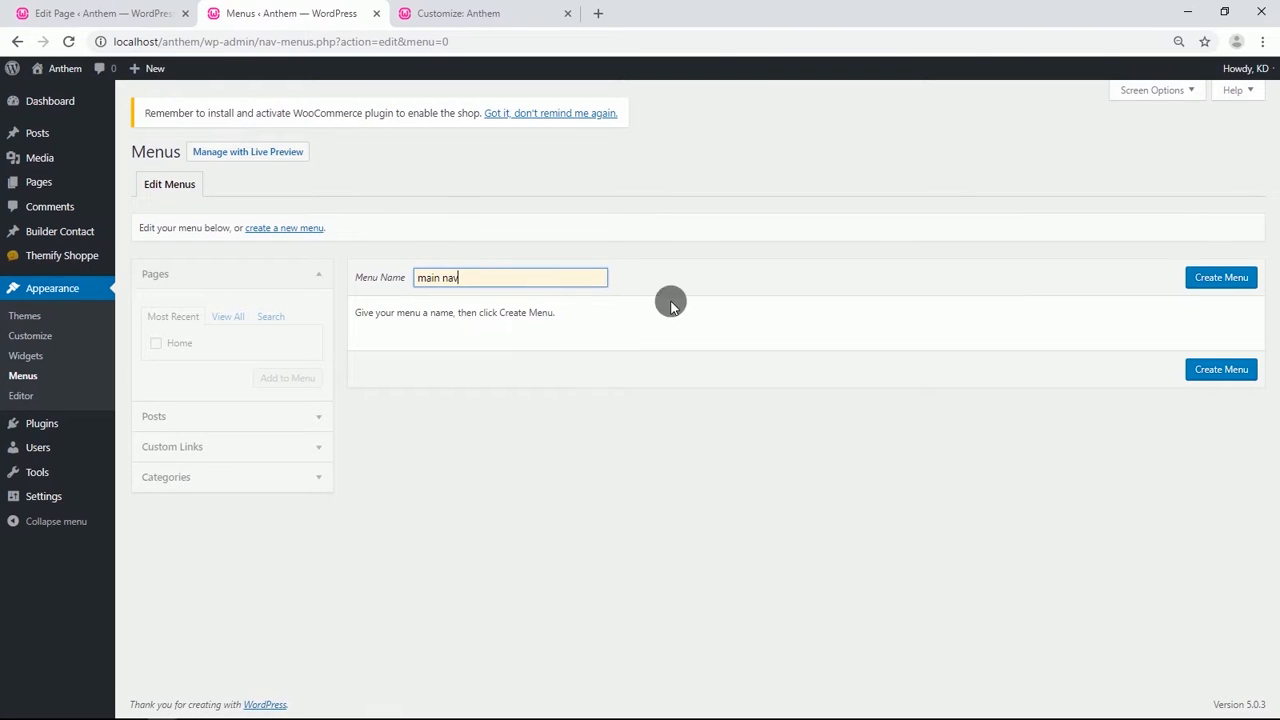
pyautogui.click(1220, 279)
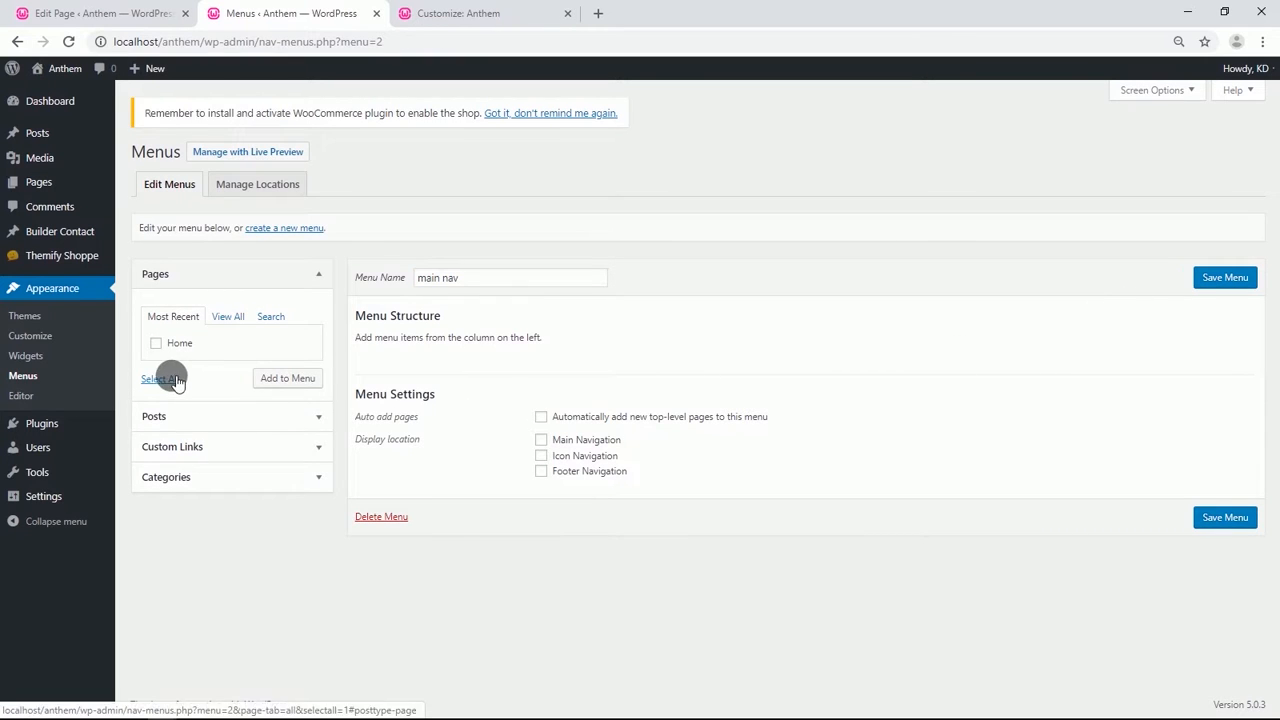
pyautogui.click(175, 447)
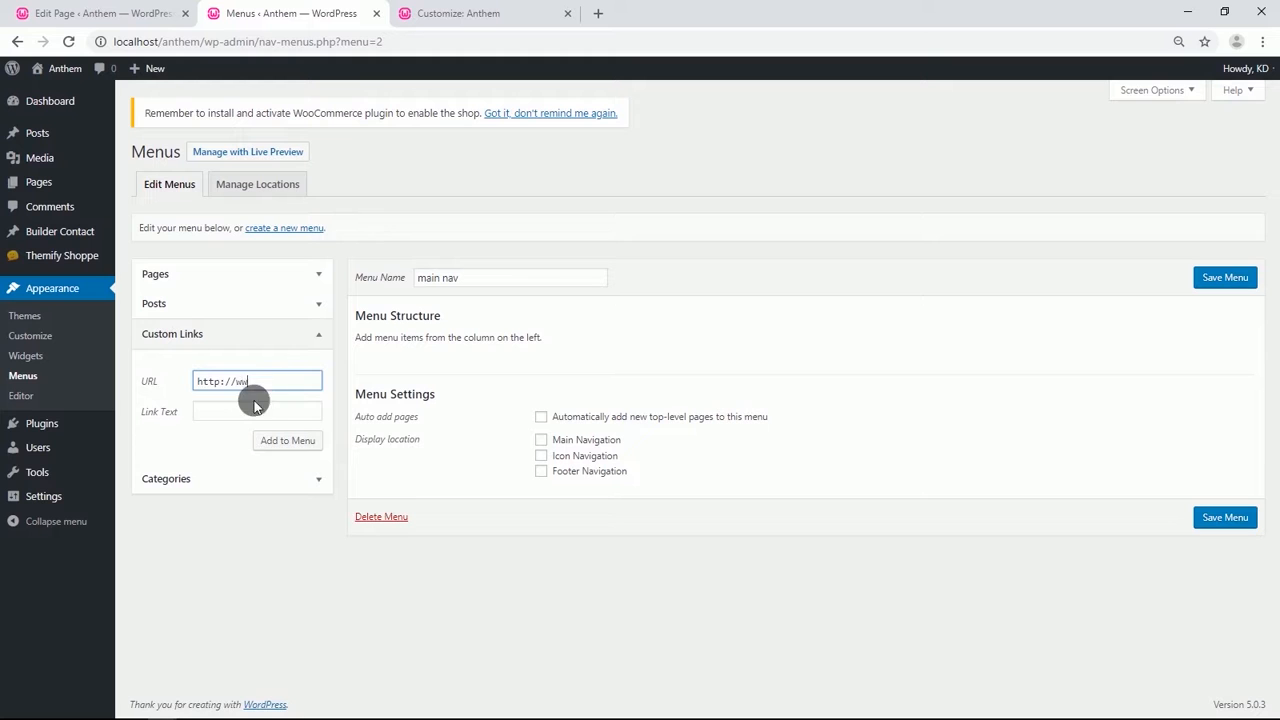
pyautogui.click(225, 418)
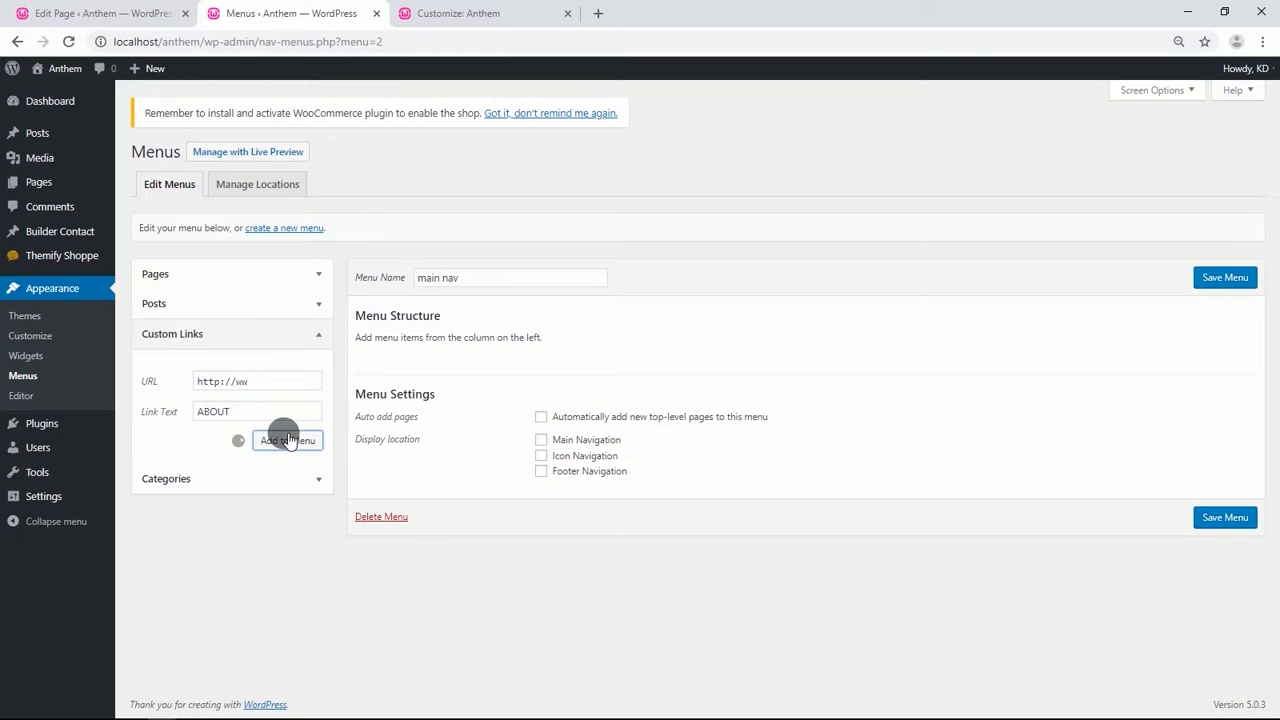
pyautogui.click(270, 390)
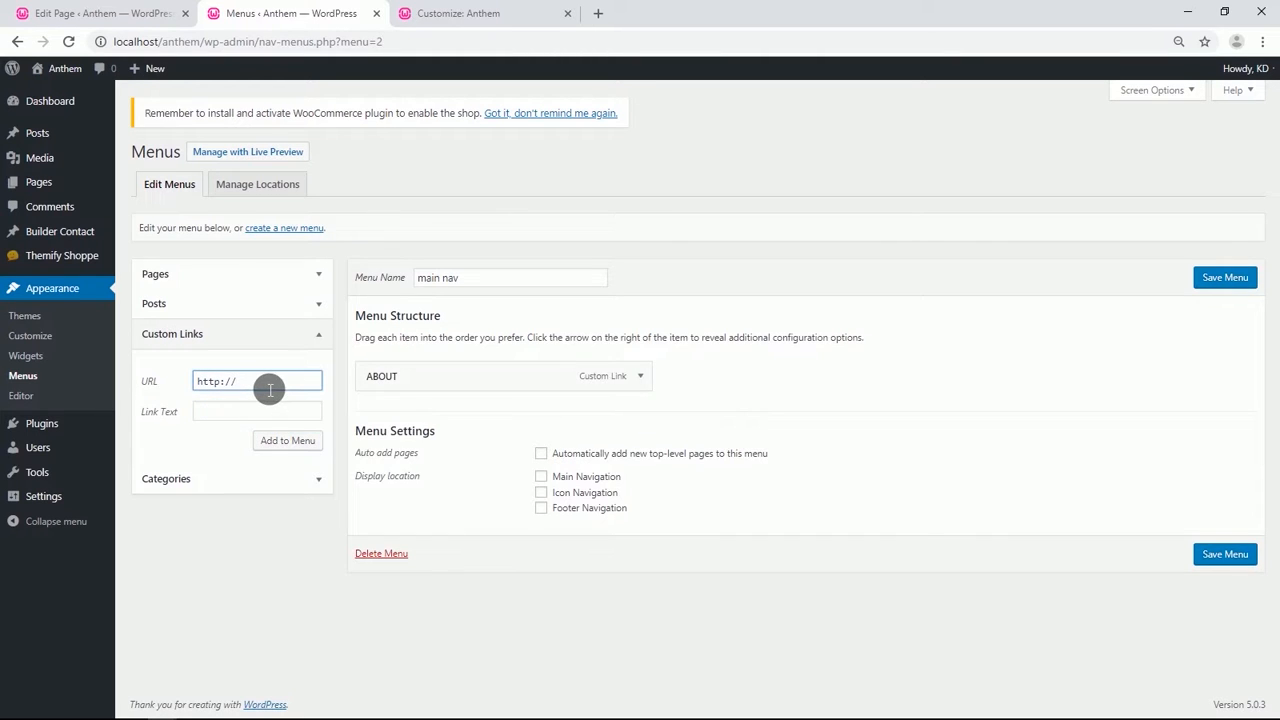
pyautogui.click(266, 413)
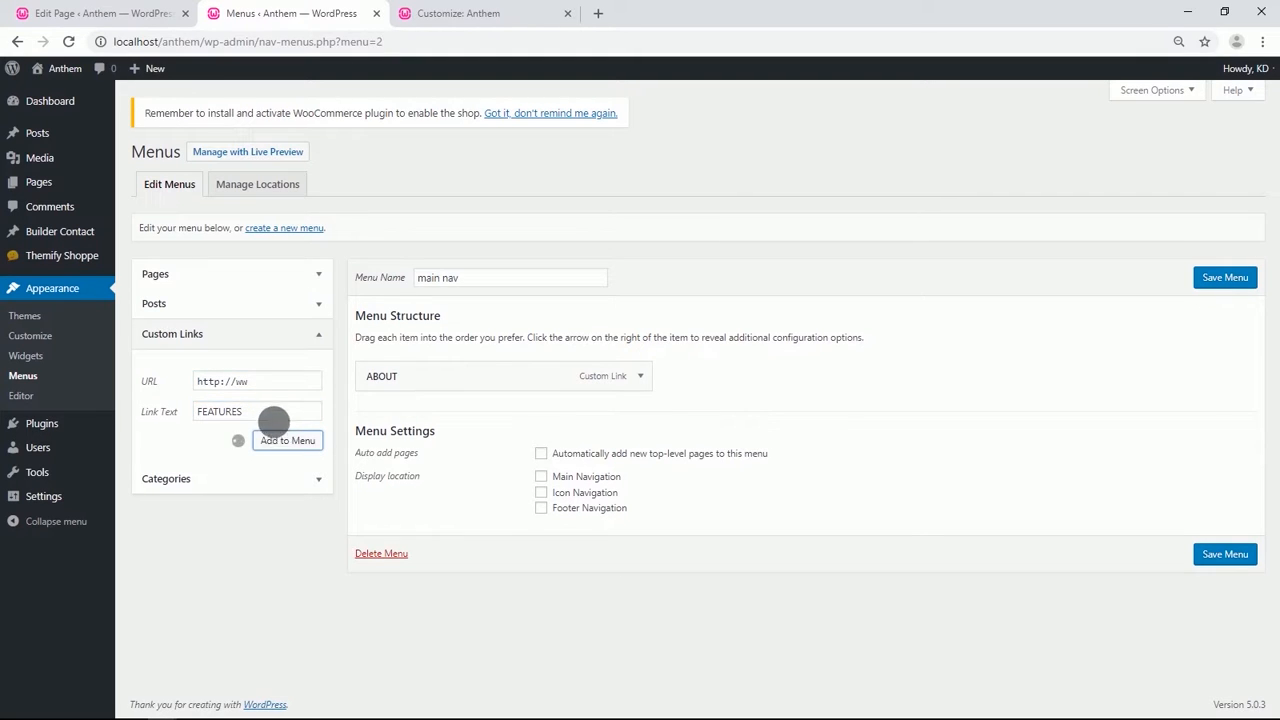
pyautogui.click(272, 388)
pyautogui.write('ww')
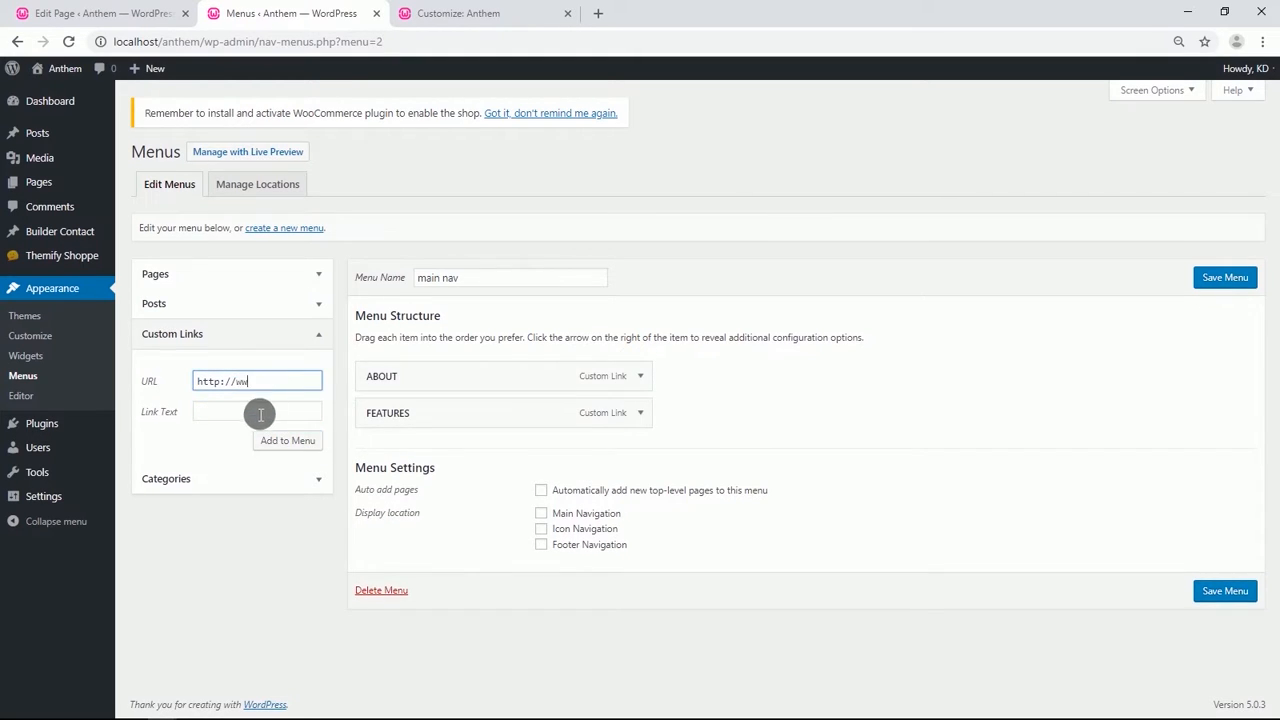
pyautogui.click(248, 413)
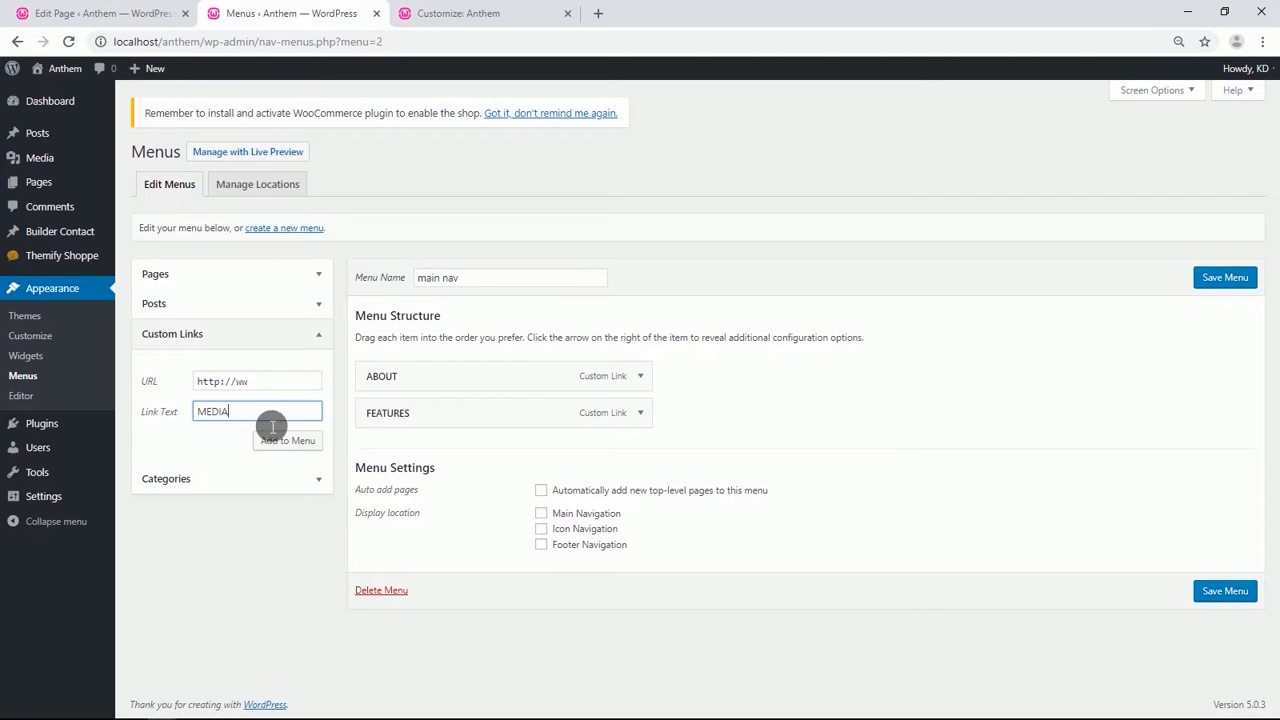
pyautogui.click(287, 441)
pyautogui.click(251, 379)
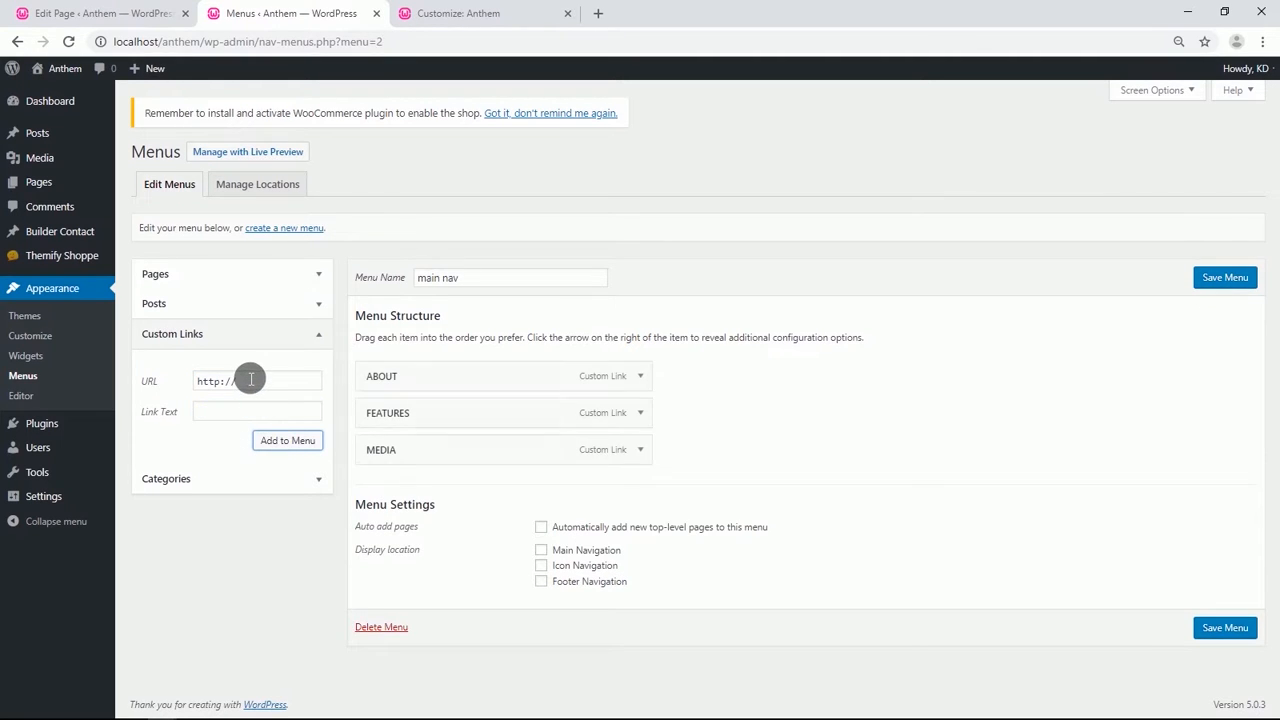
pyautogui.click(255, 385)
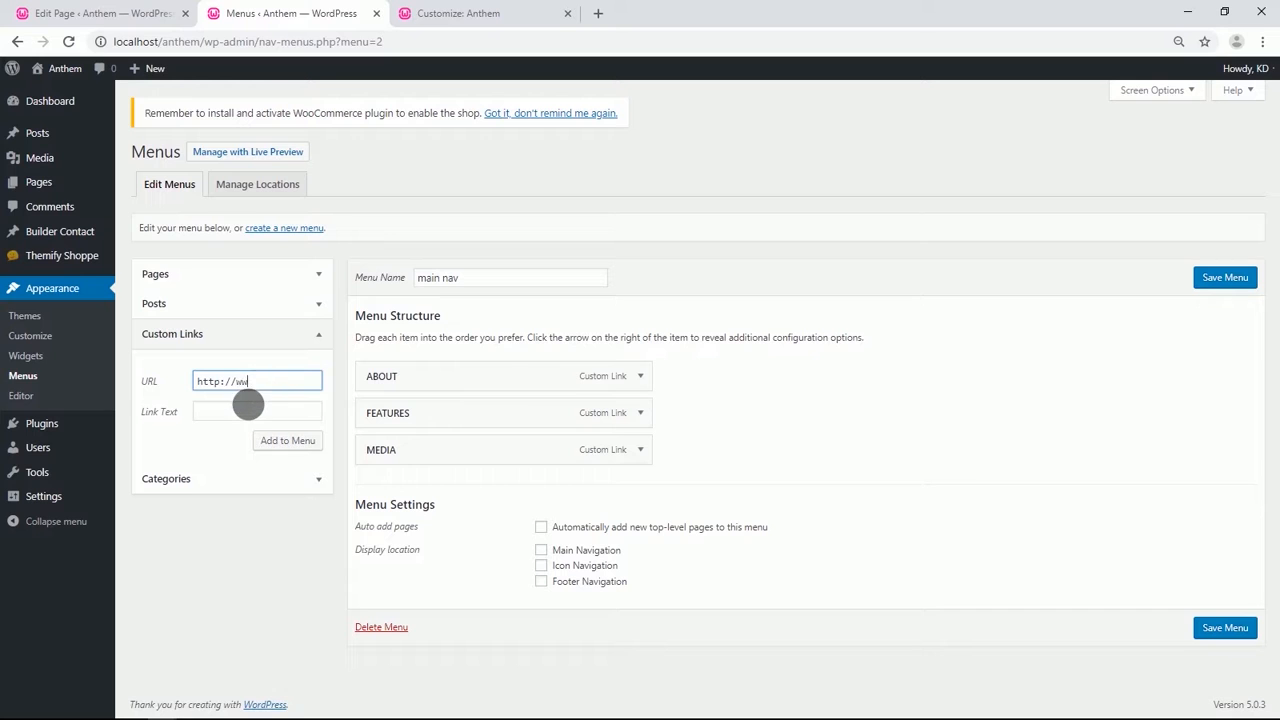
pyautogui.click(254, 414)
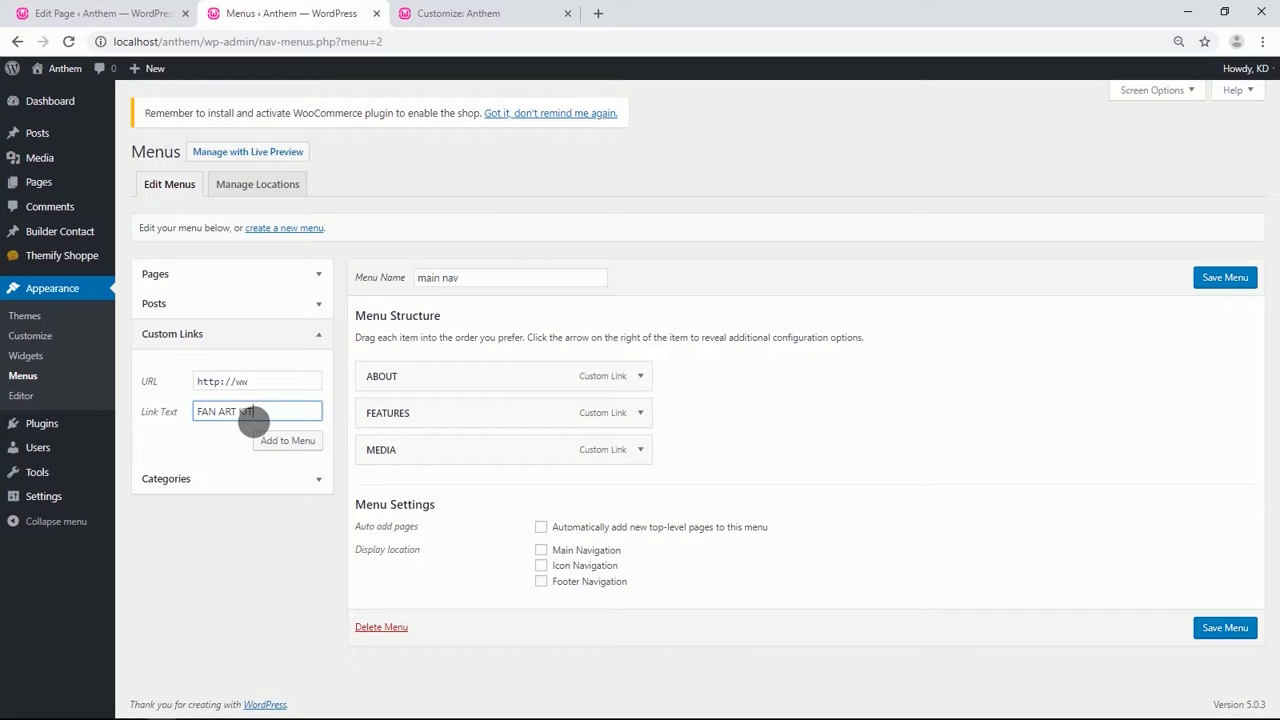
pyautogui.click(278, 441)
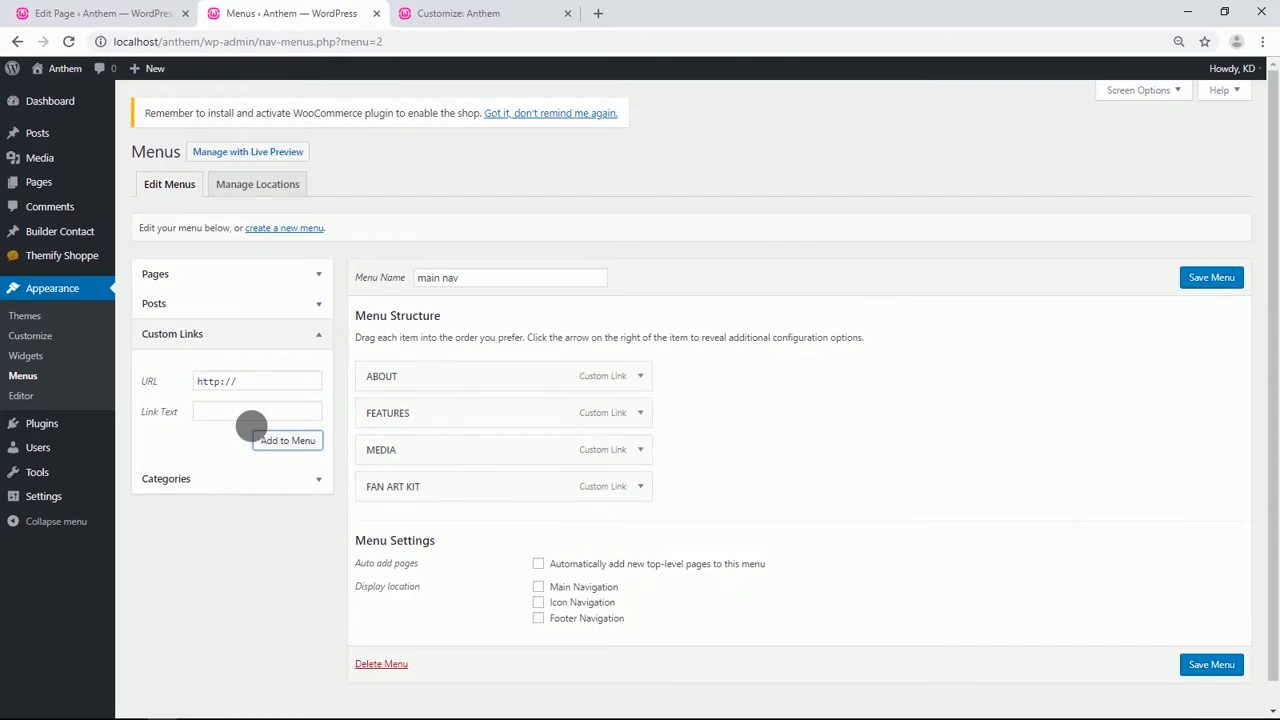
pyautogui.click(252, 387)
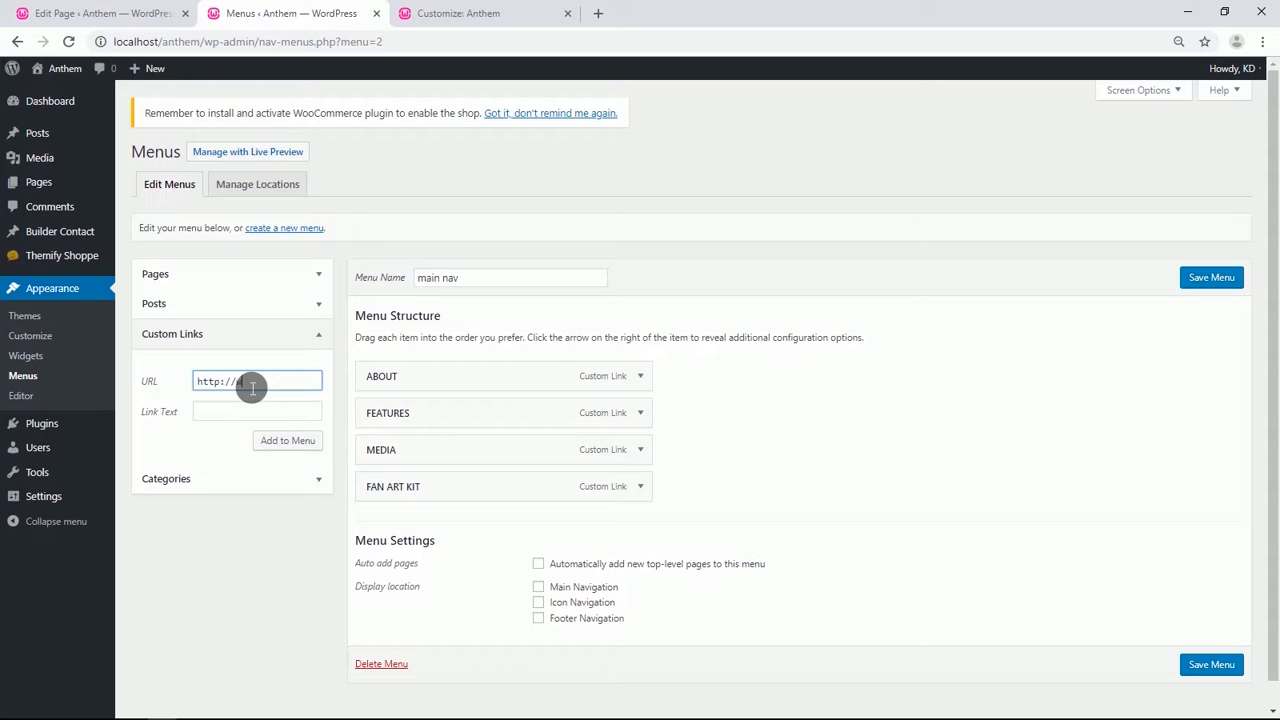
pyautogui.write('ww')
pyautogui.click(251, 414)
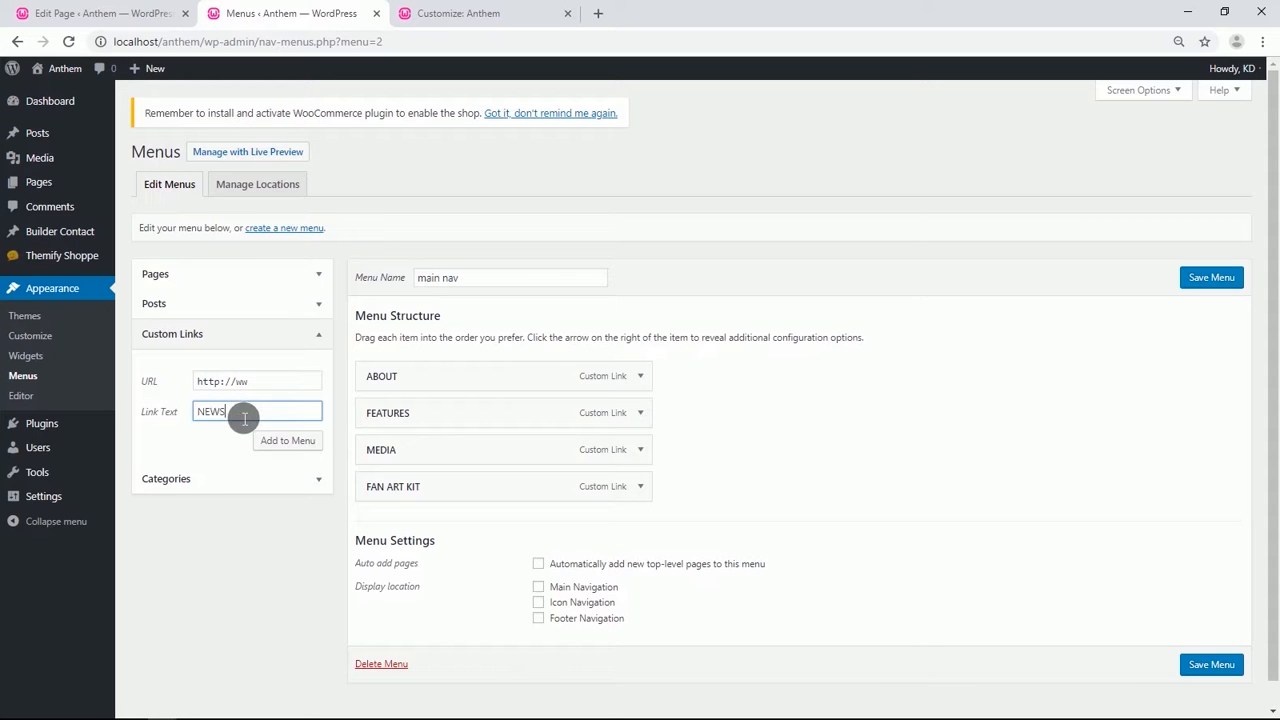
pyautogui.click(316, 444)
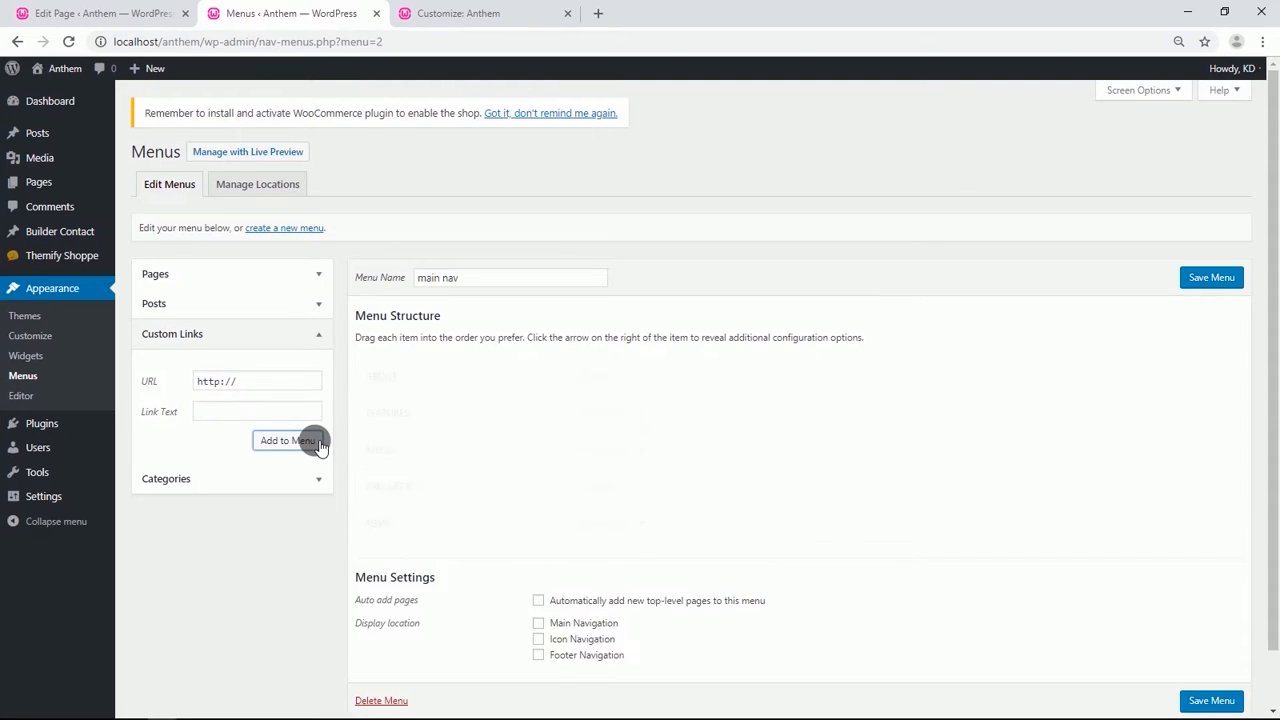
# Assign the menu to the Main Navigation location and save it.
pyautogui.scroll(-1, 318, 447)
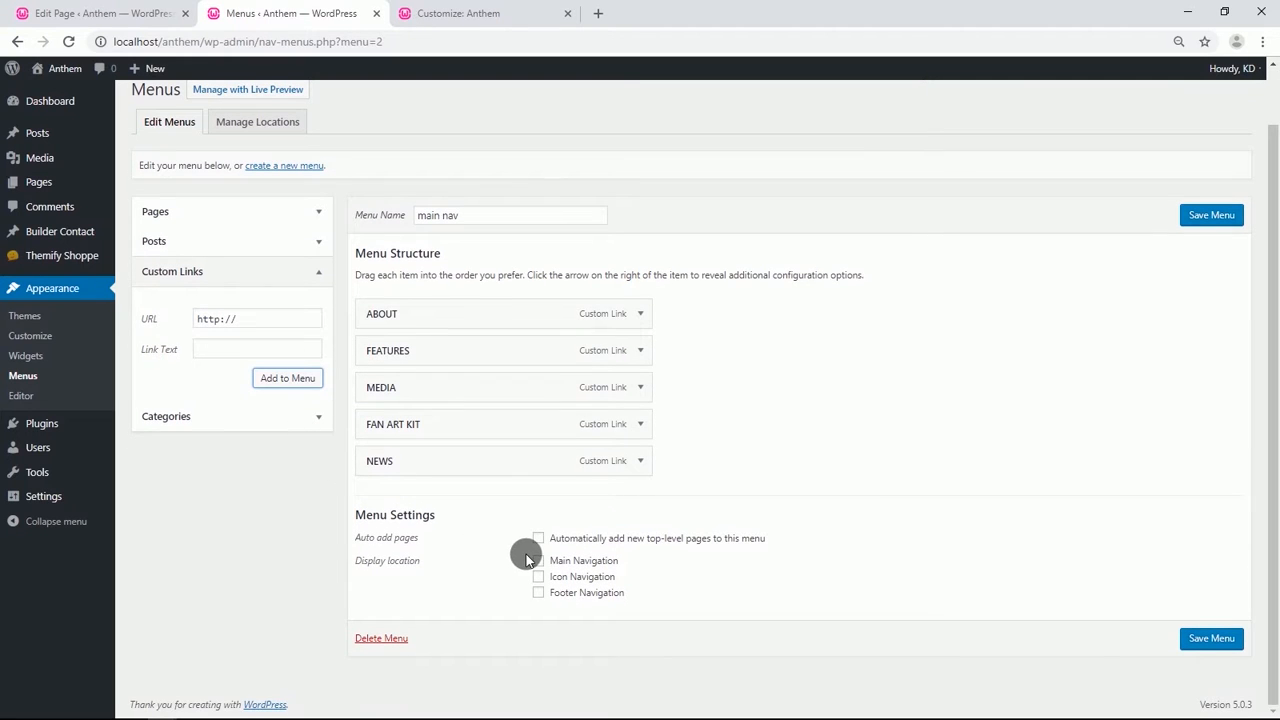
pyautogui.click(539, 562)
pyautogui.click(1212, 642)
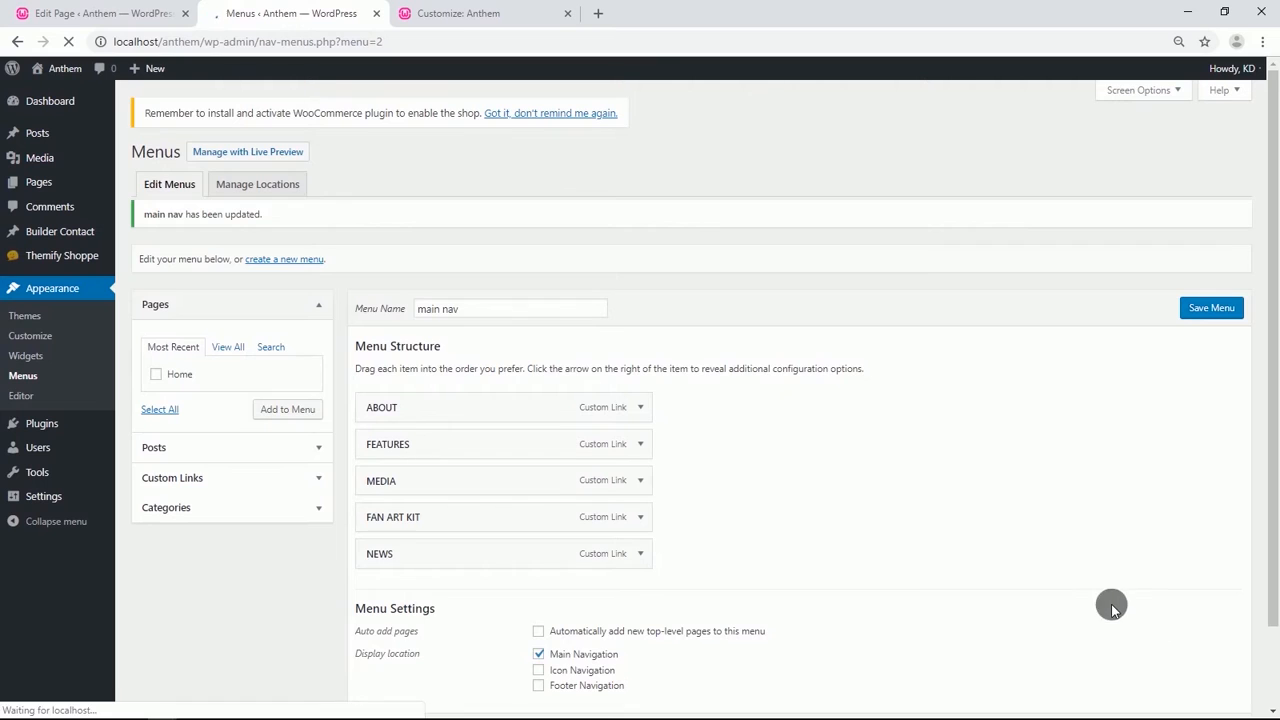
# Create a new menu named Icon Navigation Menu.
pyautogui.click(280, 272)
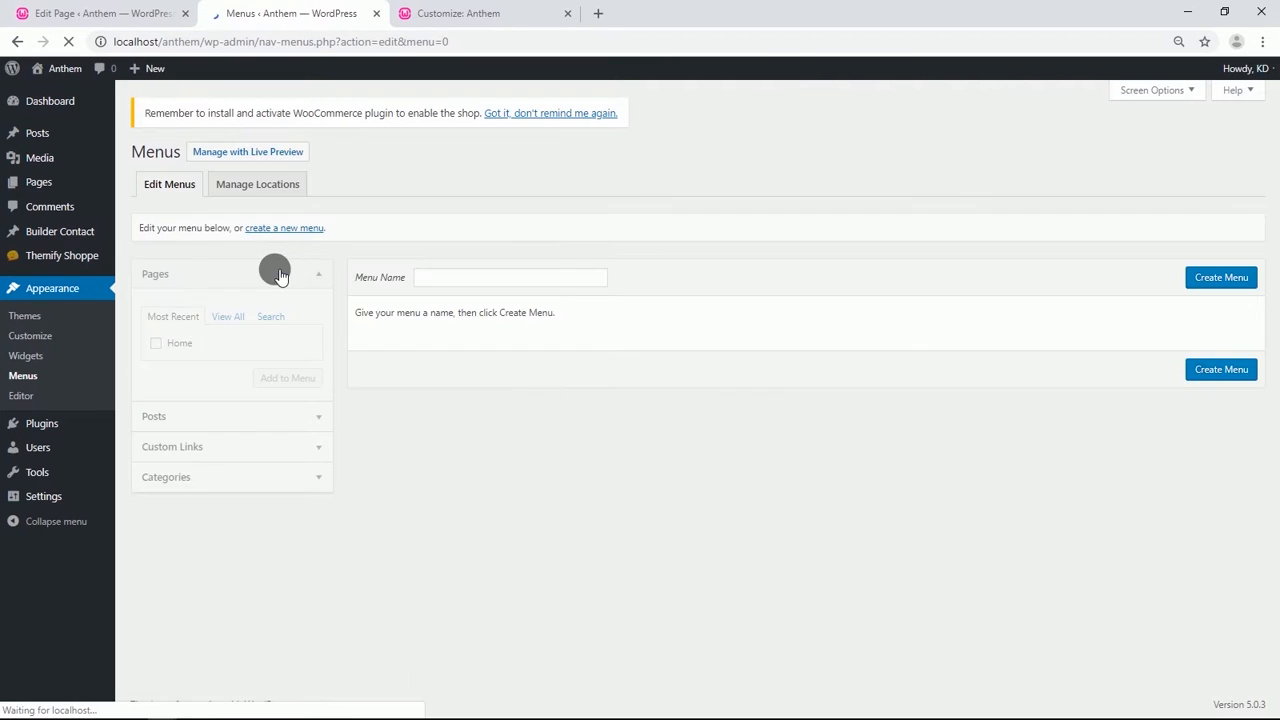
pyautogui.click(455, 285)
pyautogui.click(464, 342)
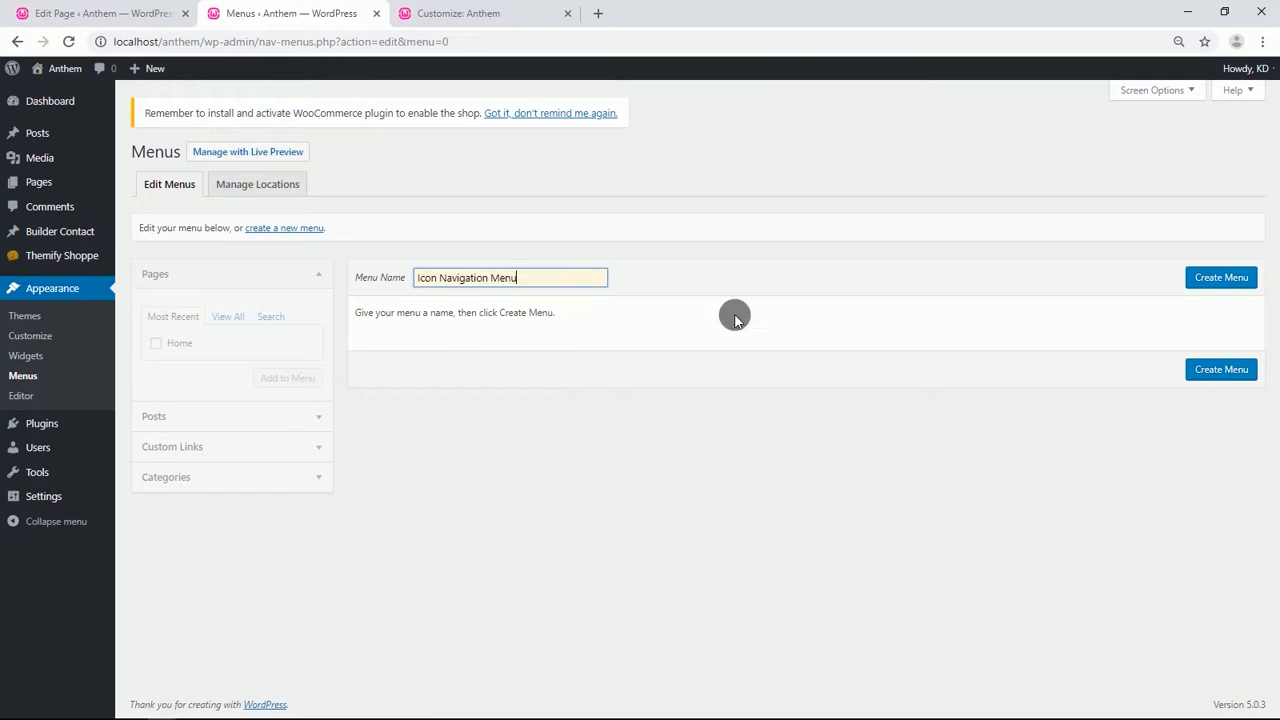
pyautogui.click(1186, 278)
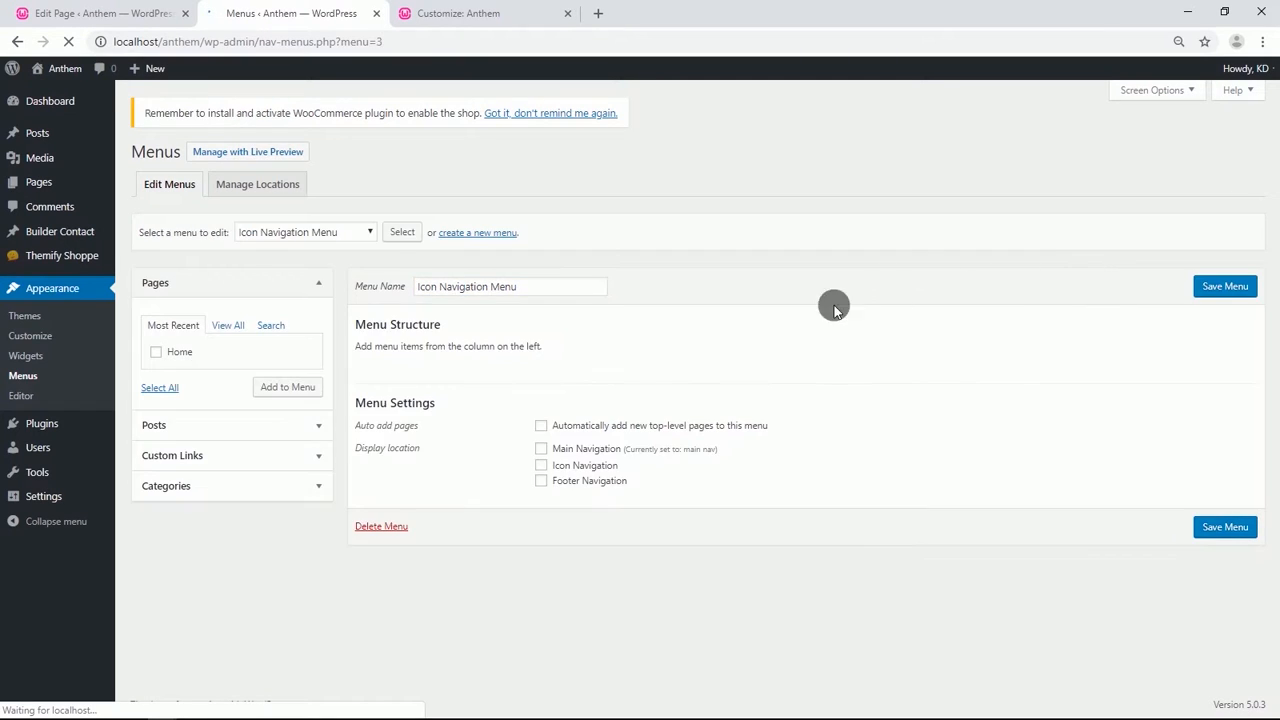
pyautogui.click(240, 457)
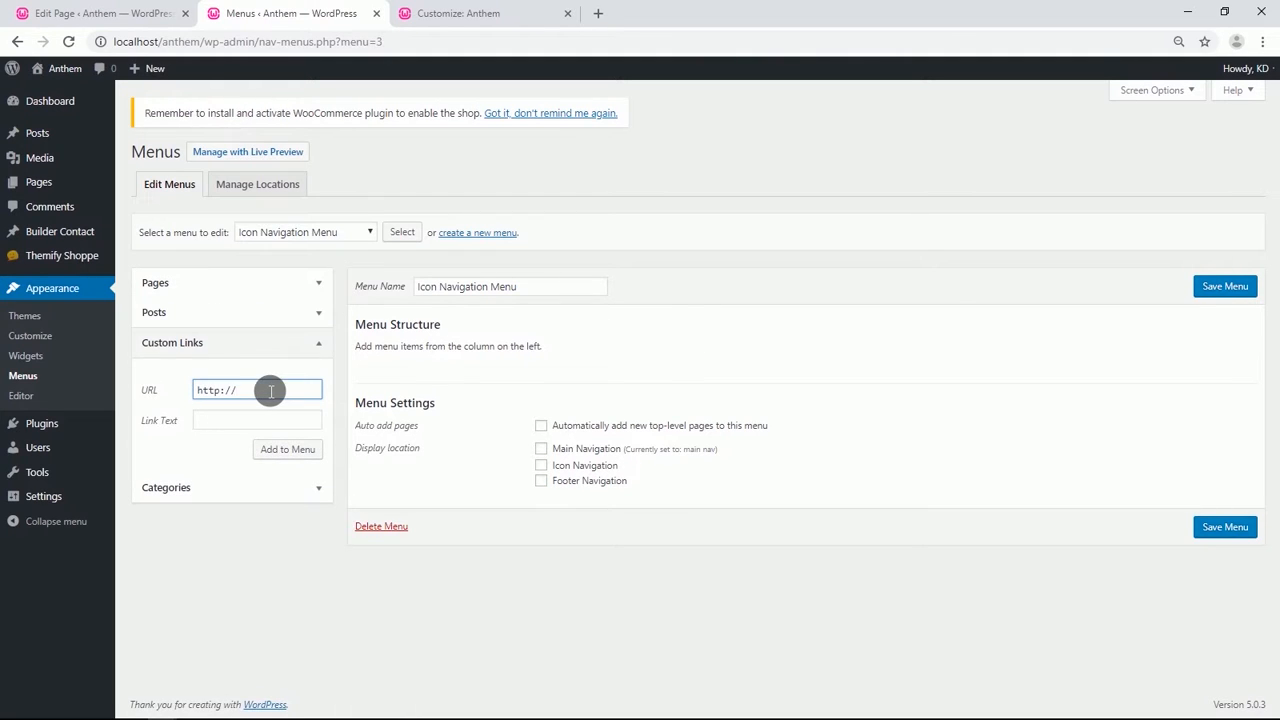
pyautogui.click(254, 424)
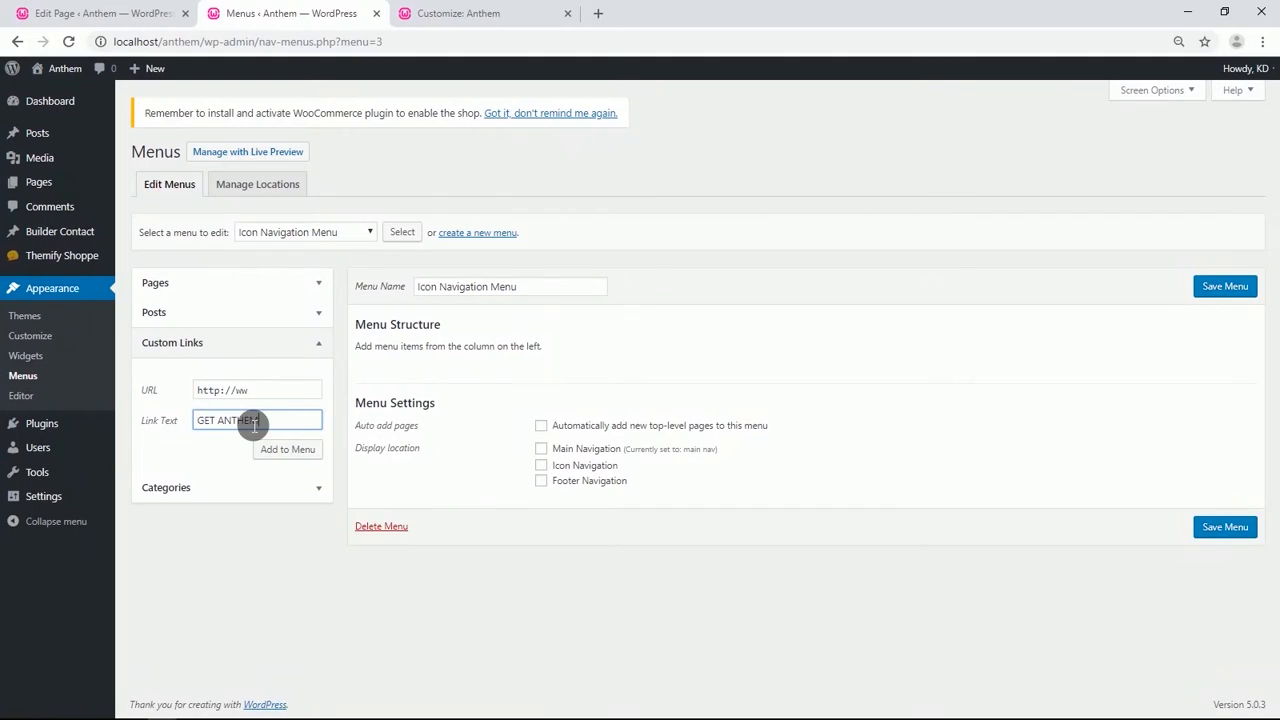
pyautogui.click(287, 450)
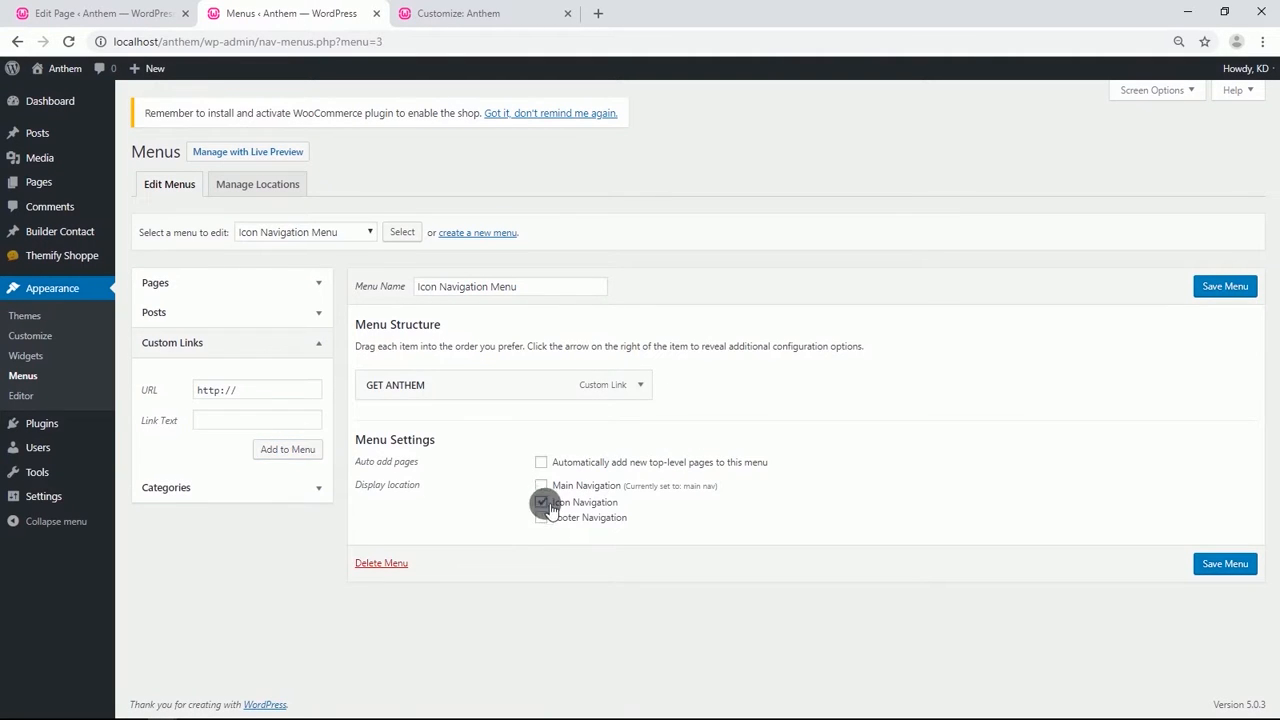
pyautogui.click(1230, 564)
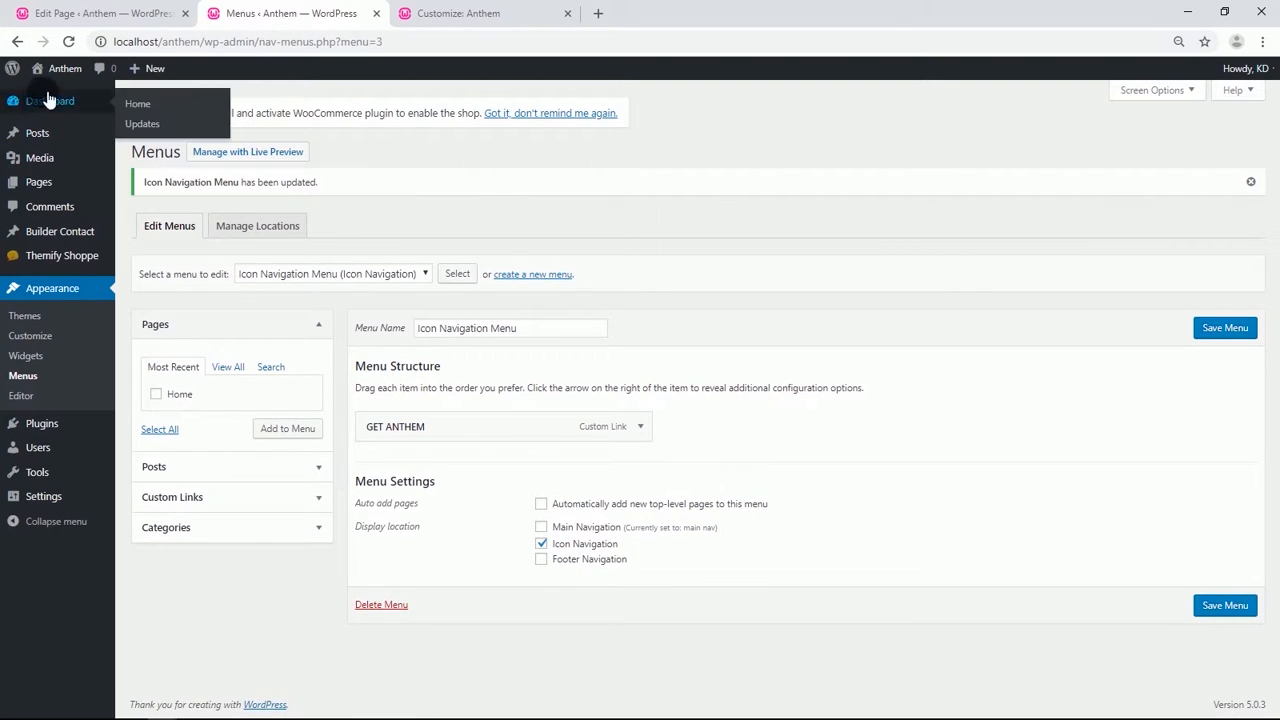
# View the site's home page, then return to the Customizer tab.
pyautogui.click(66, 70)
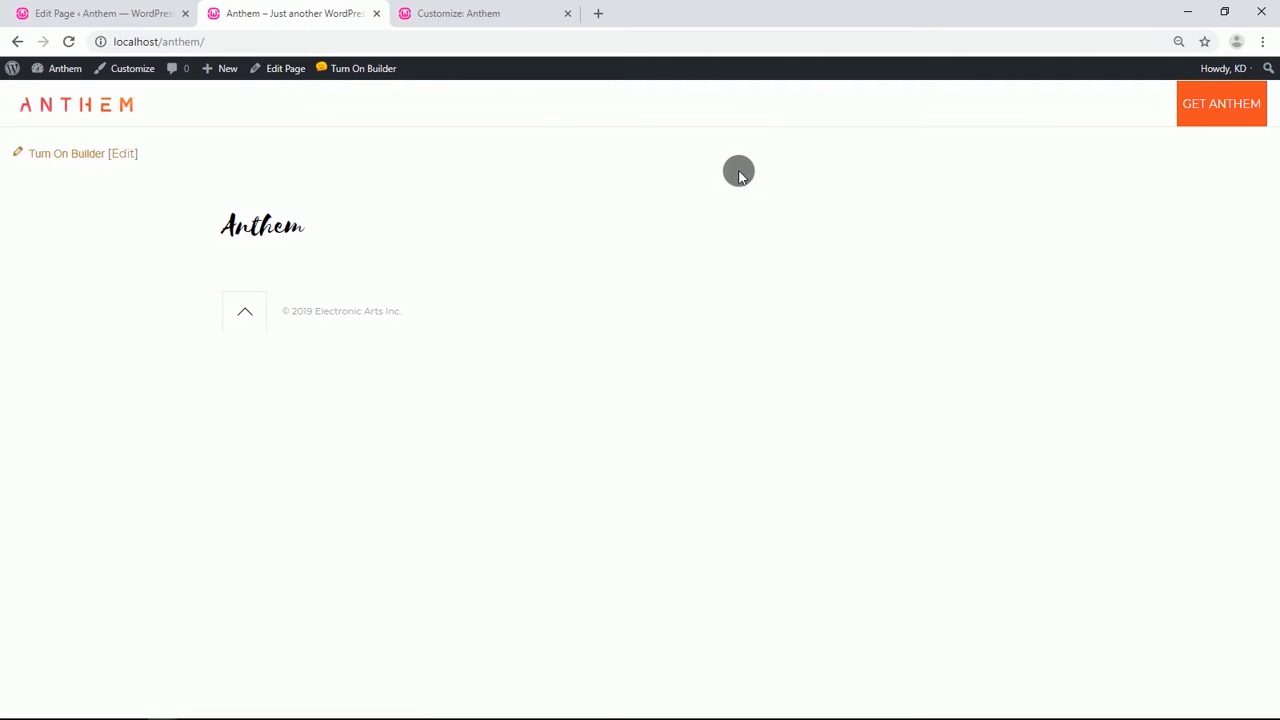
pyautogui.click(443, 15)
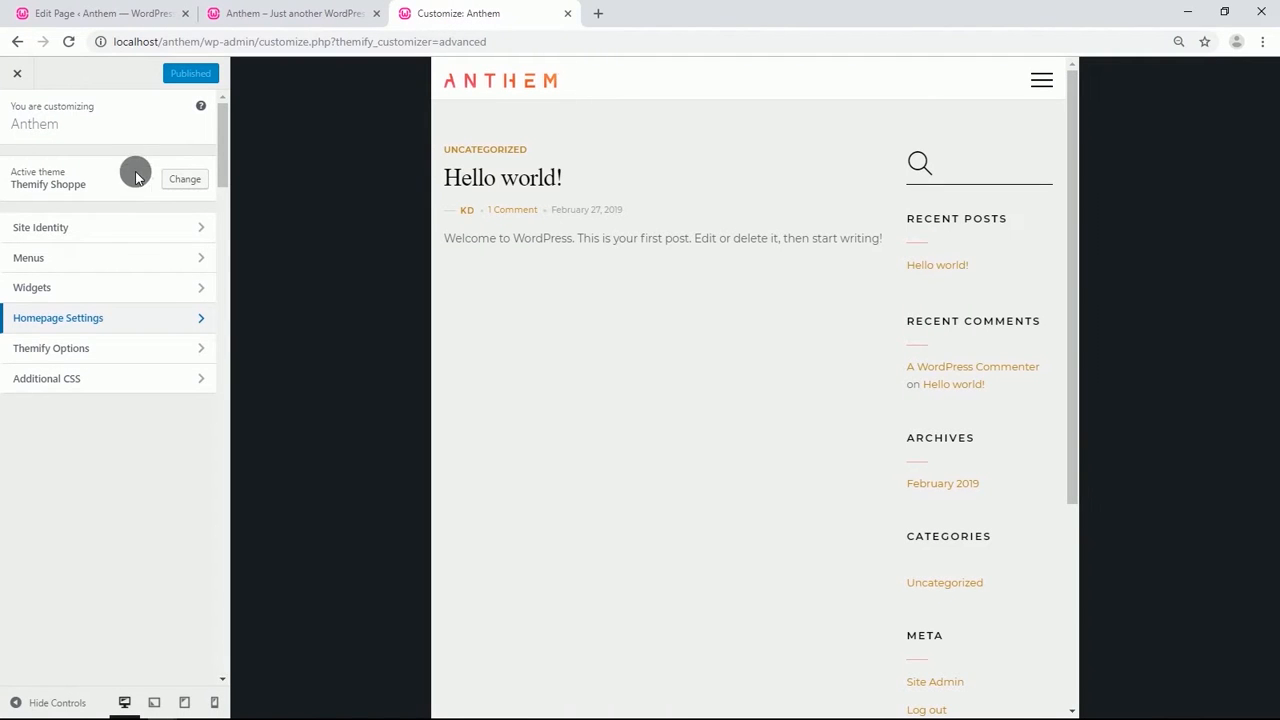
# In Themify Options, clear the Menu Link color under Main Navigation and publish the Customizer changes.
pyautogui.click(87, 346)
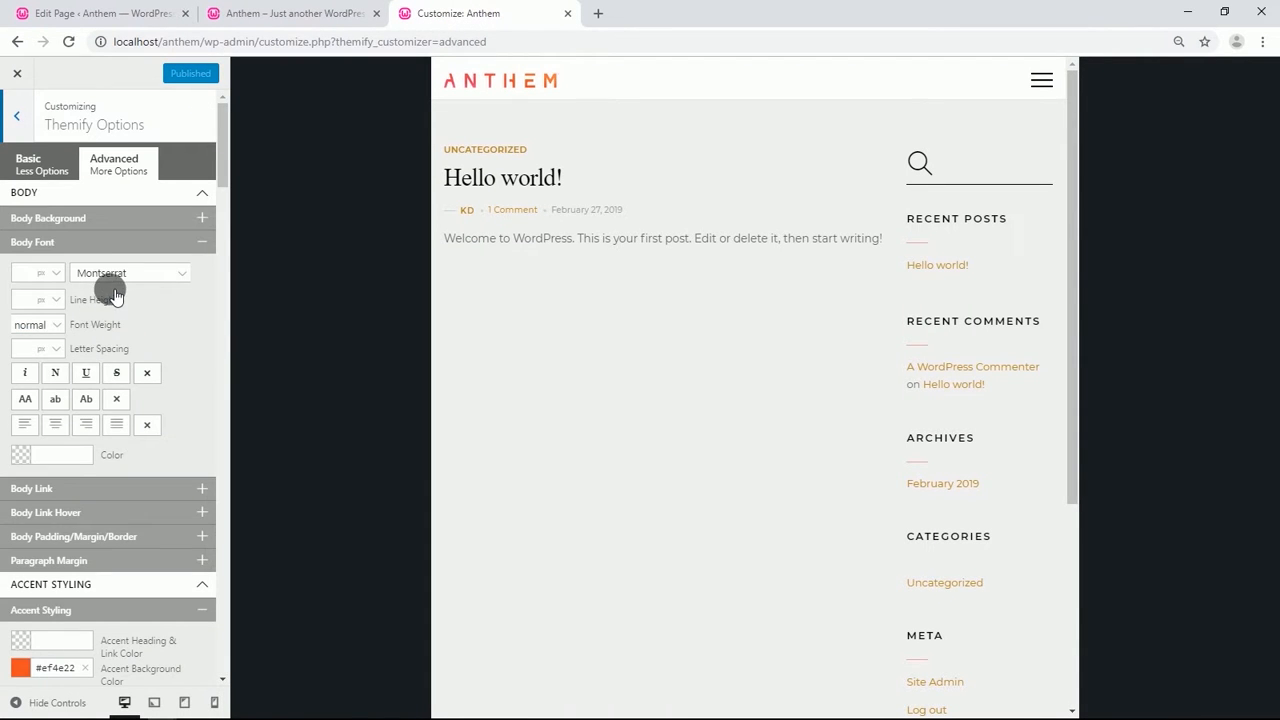
pyautogui.scroll(-10, 115, 295)
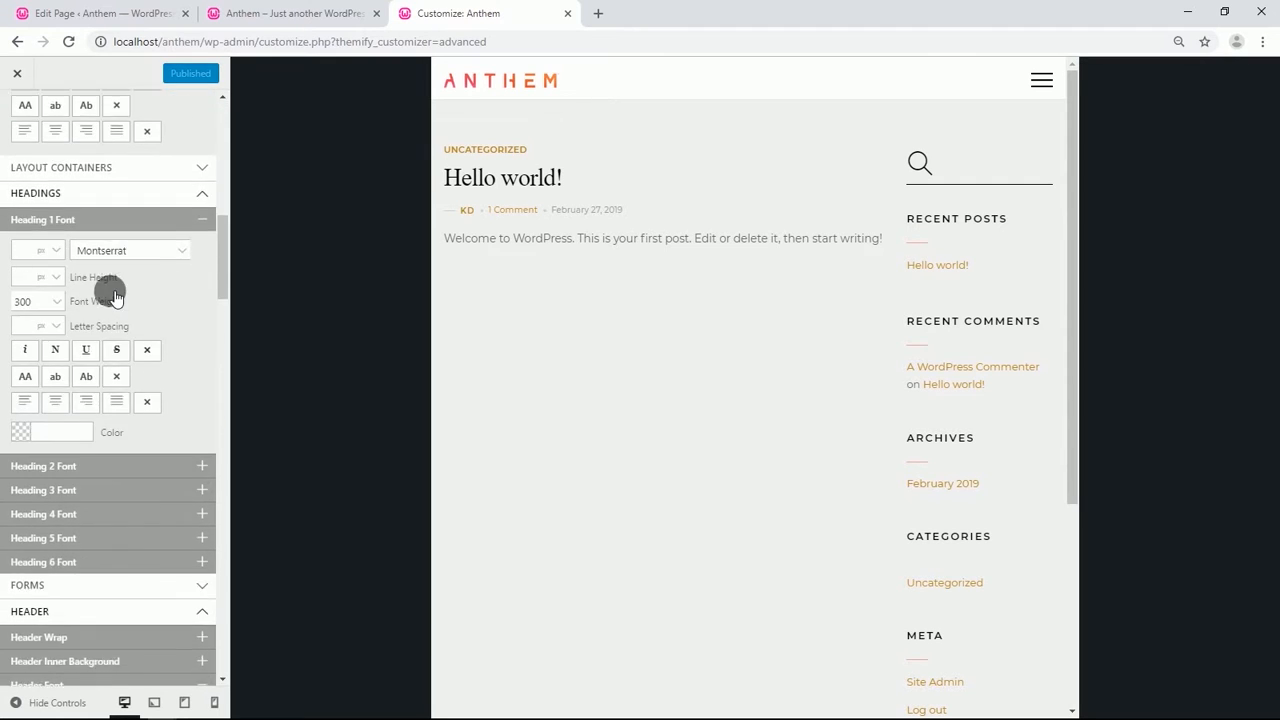
pyautogui.scroll(-10, 115, 295)
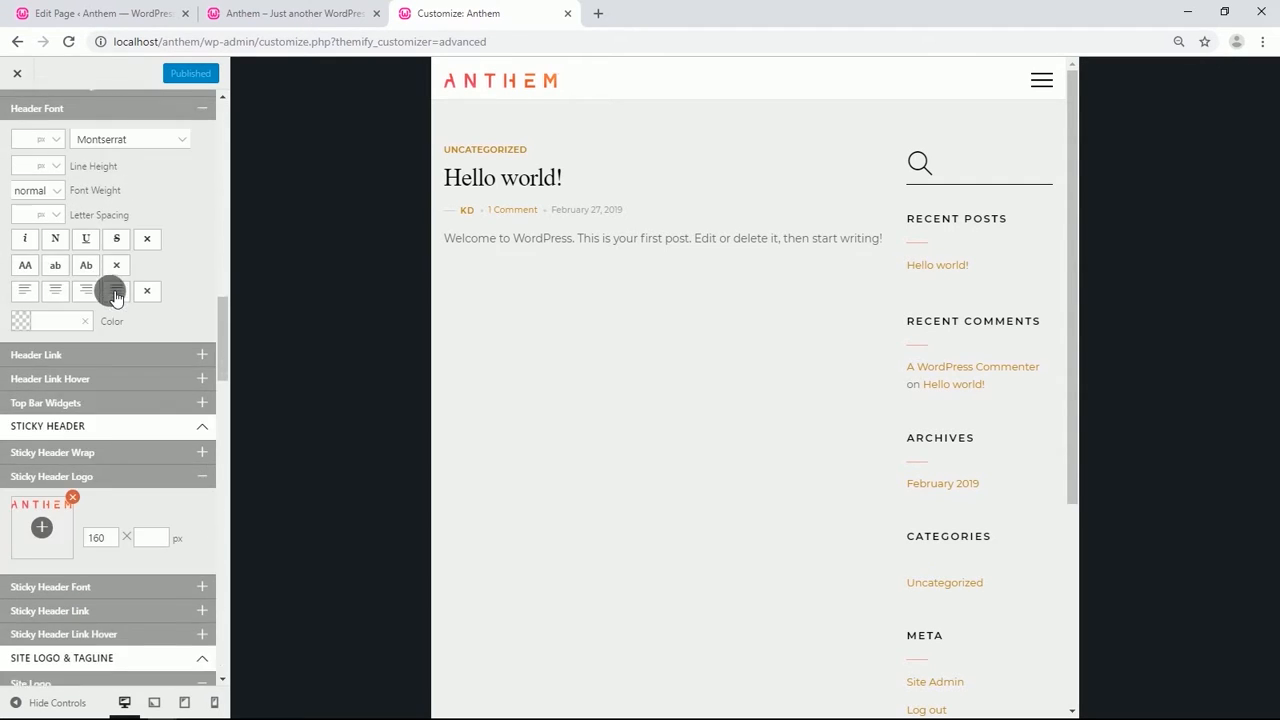
pyautogui.scroll(-10, 115, 295)
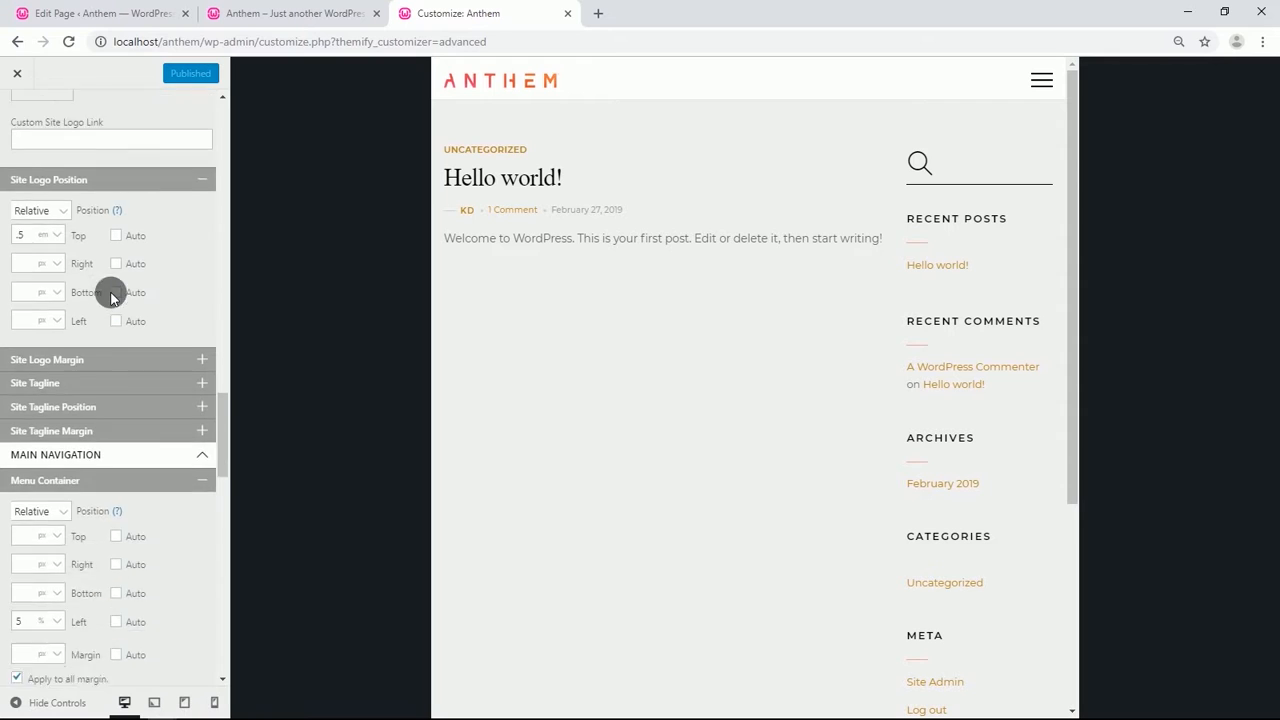
pyautogui.scroll(-1, 110, 296)
pyautogui.scroll(-6, 110, 296)
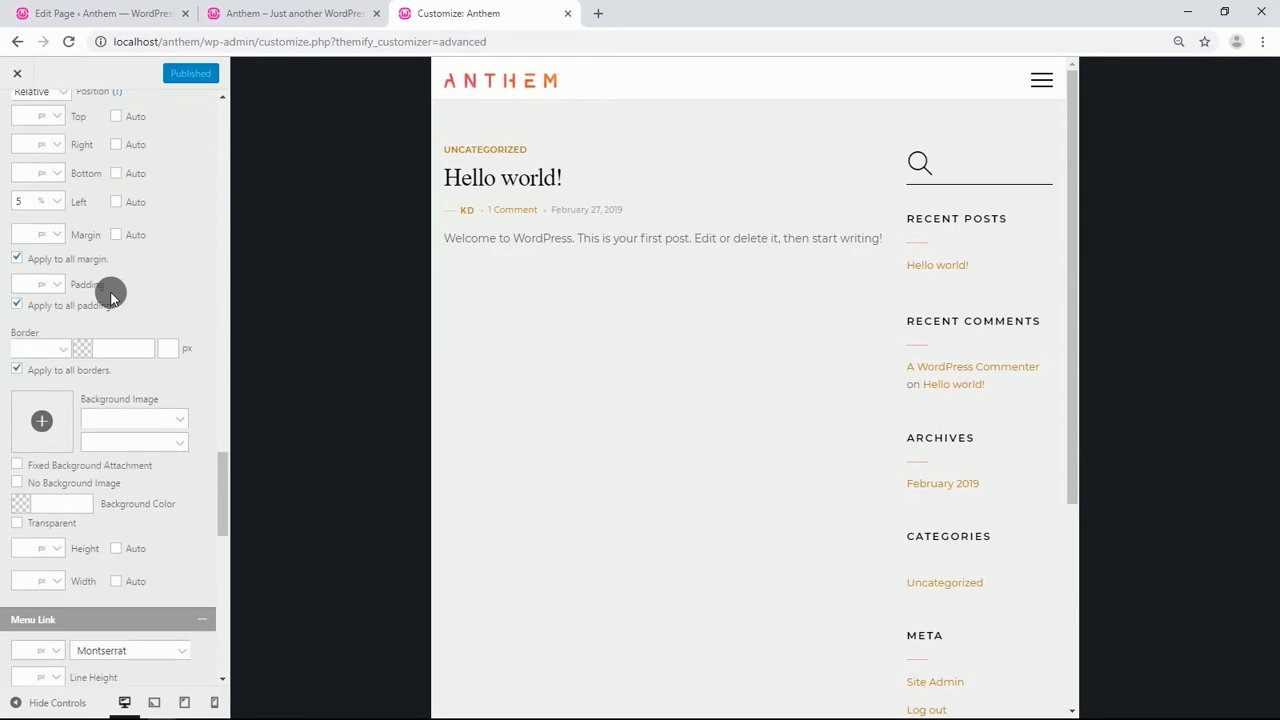
pyautogui.scroll(-3, 110, 296)
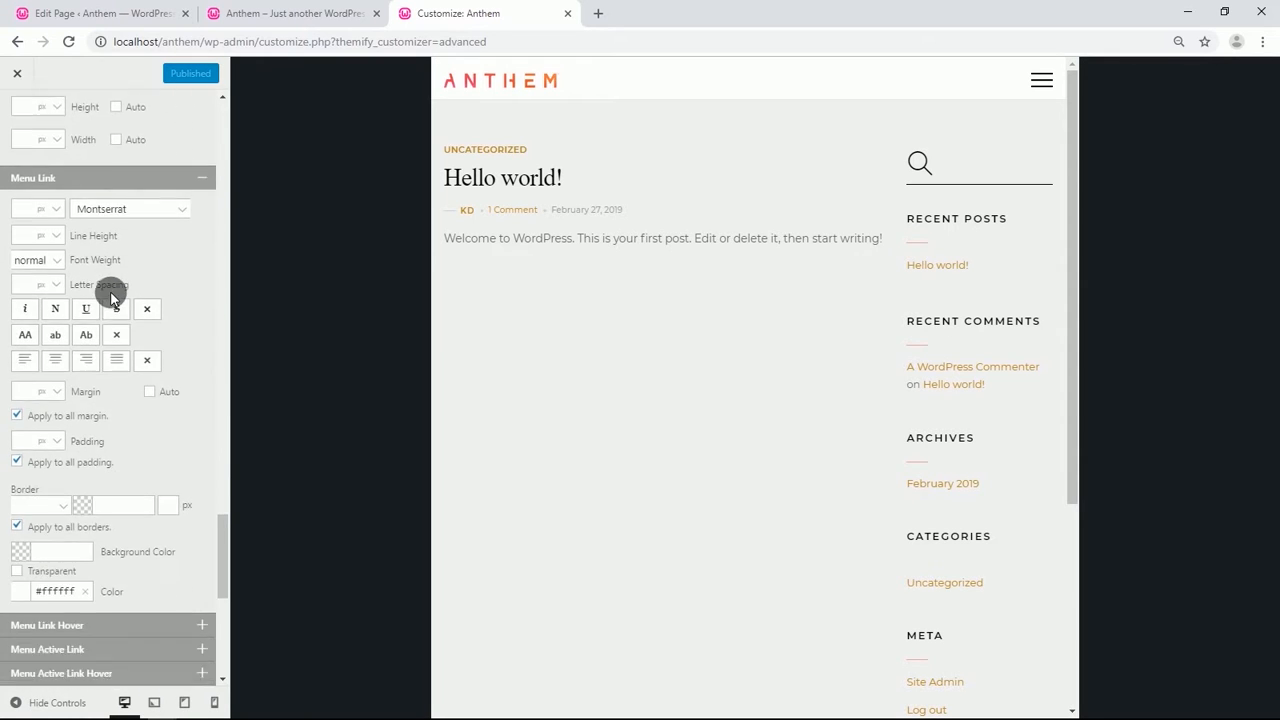
pyautogui.click(29, 478)
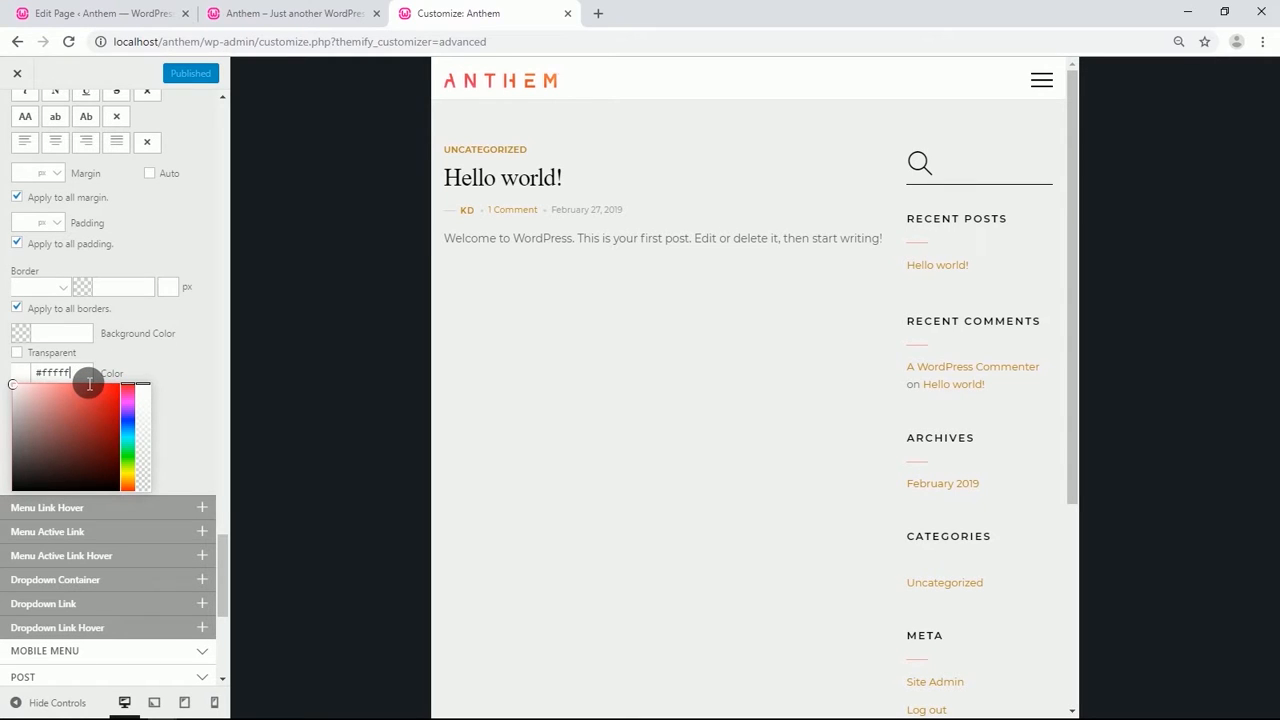
pyautogui.press('BackSpace')
pyautogui.press('BackSpace')
pyautogui.press('BackSpace')
pyautogui.press('BackSpace')
pyautogui.press('BackSpace')
pyautogui.press('BackSpace')
pyautogui.scroll(-5, 171, 357)
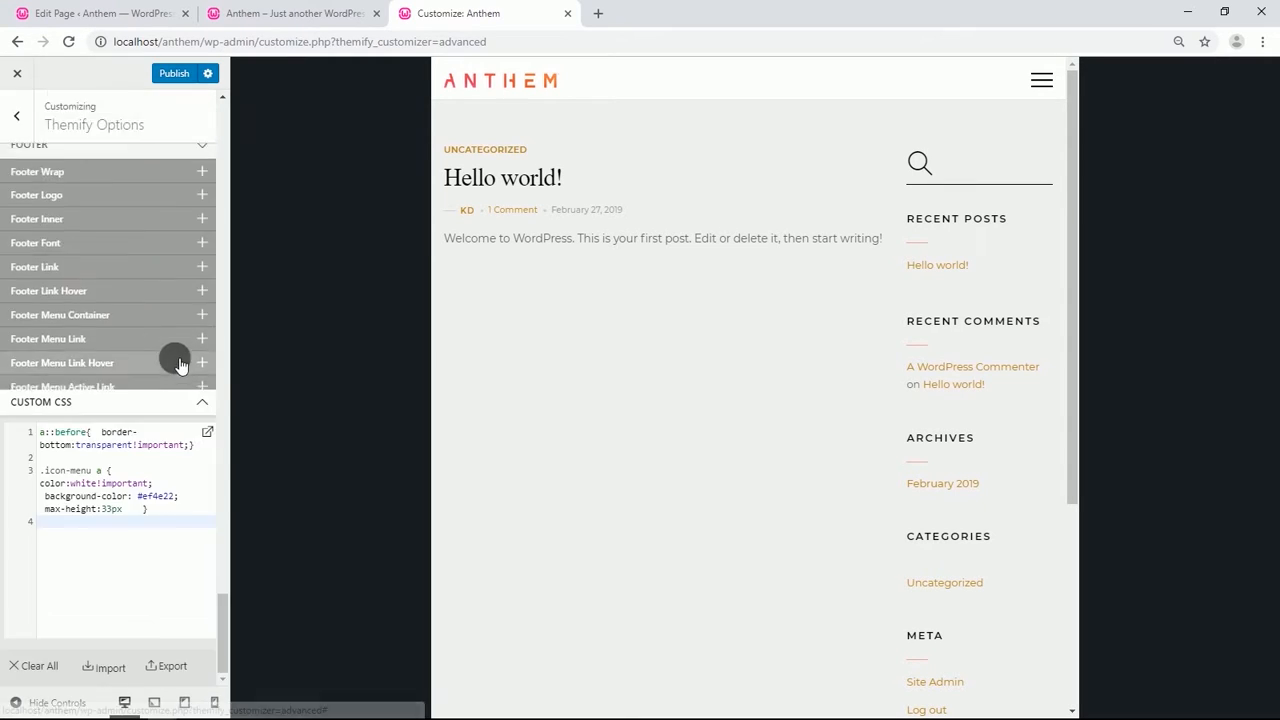
pyautogui.click(176, 76)
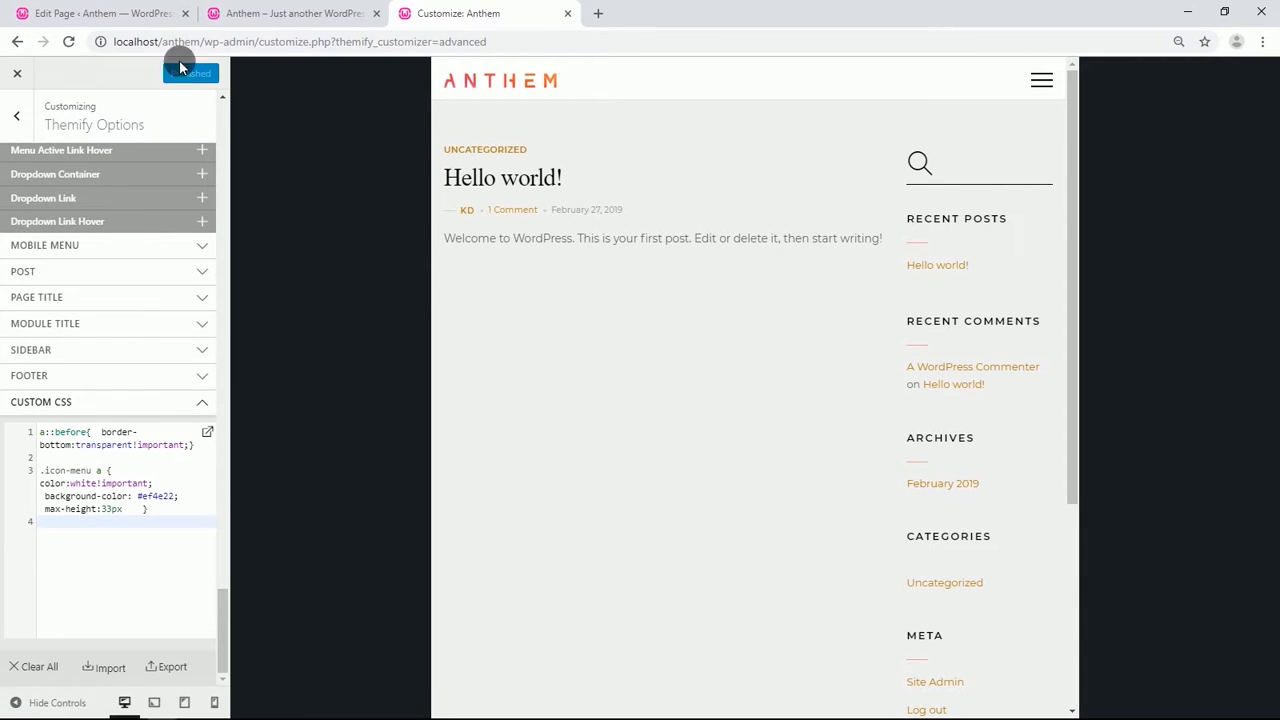
# Turn on the Builder for the Home page in the site's tab.
pyautogui.click(277, 12)
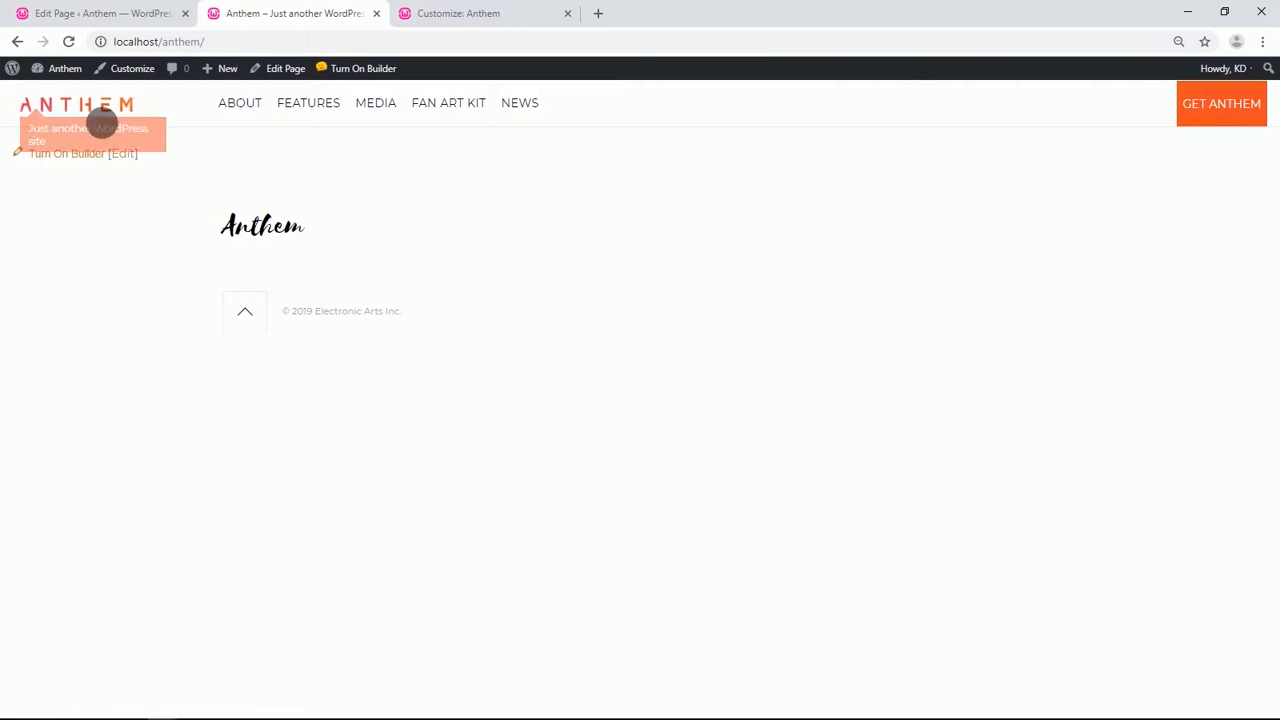
pyautogui.click(47, 154)
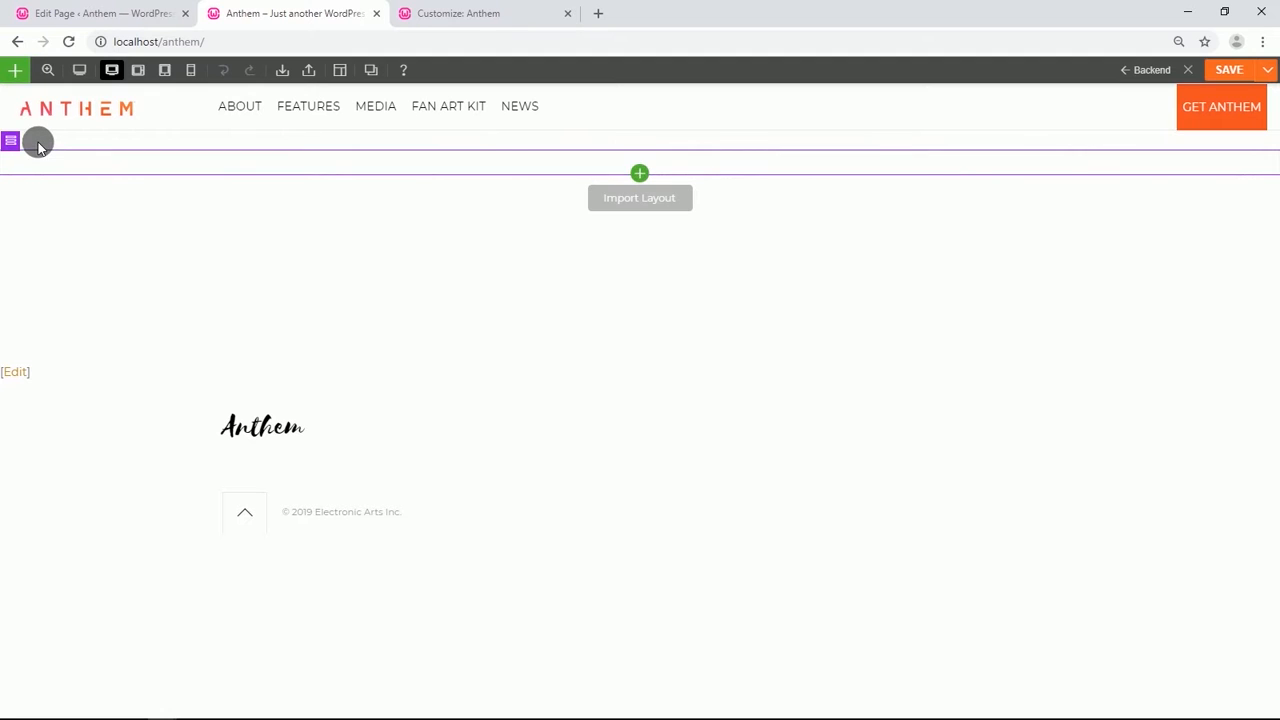
# Set the first row's background image to the home-hero-xl image from the media library with Fullcover mode.
pyautogui.click(30, 144)
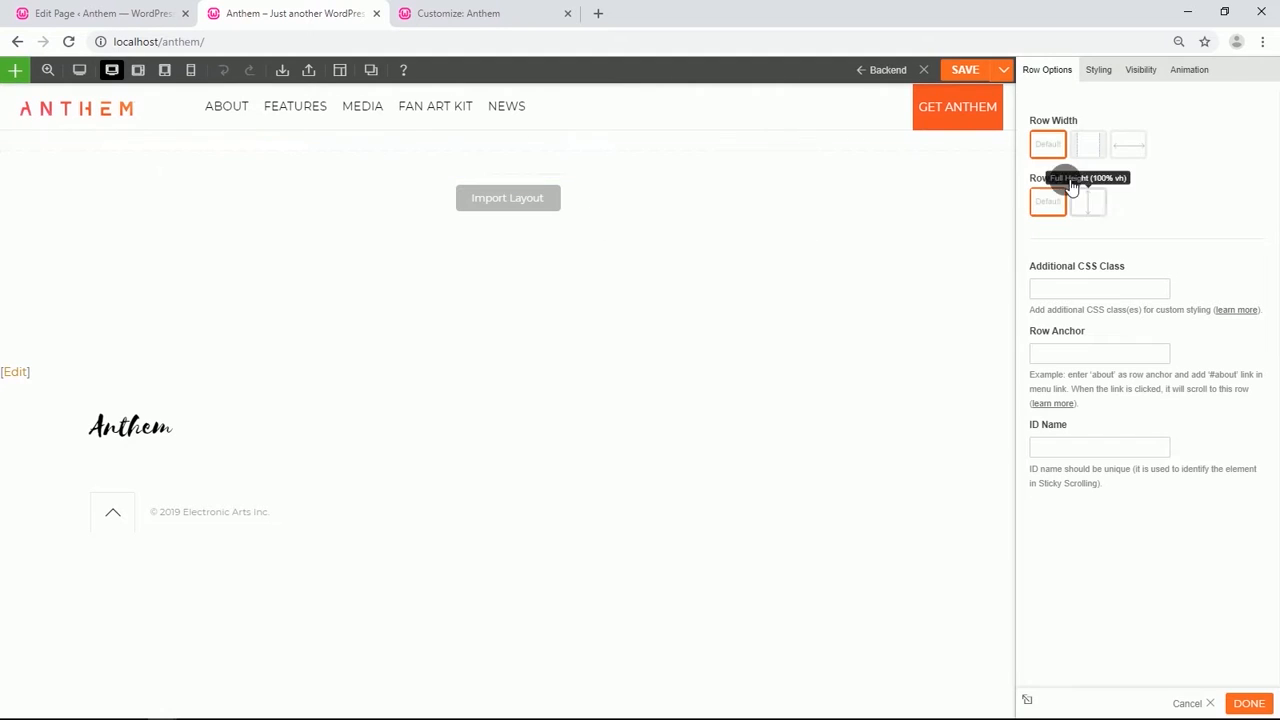
pyautogui.click(1098, 72)
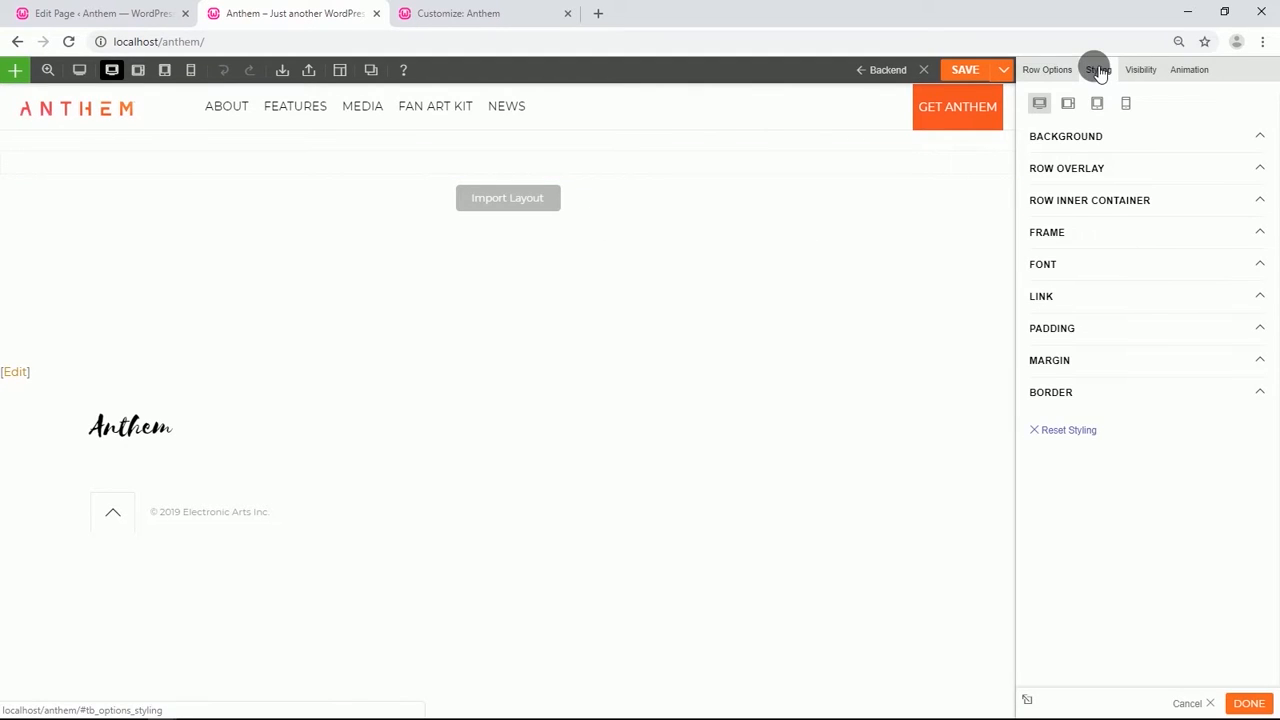
pyautogui.click(1108, 144)
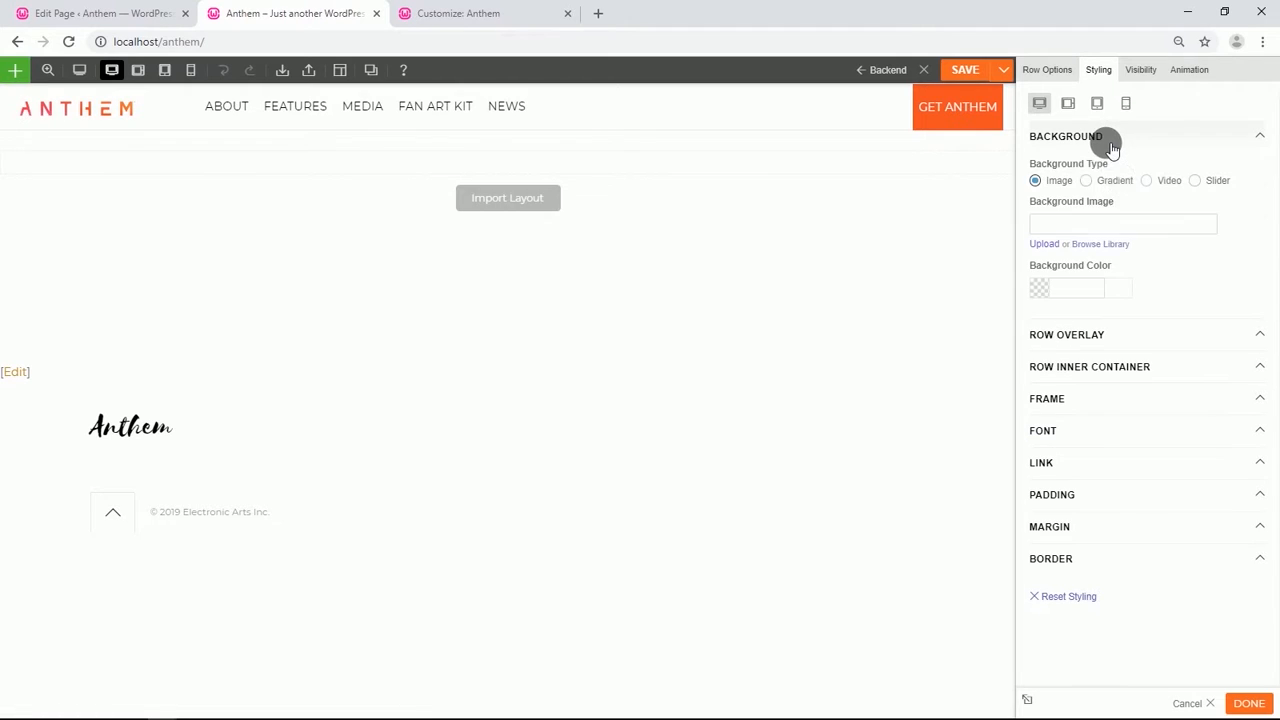
pyautogui.click(1104, 245)
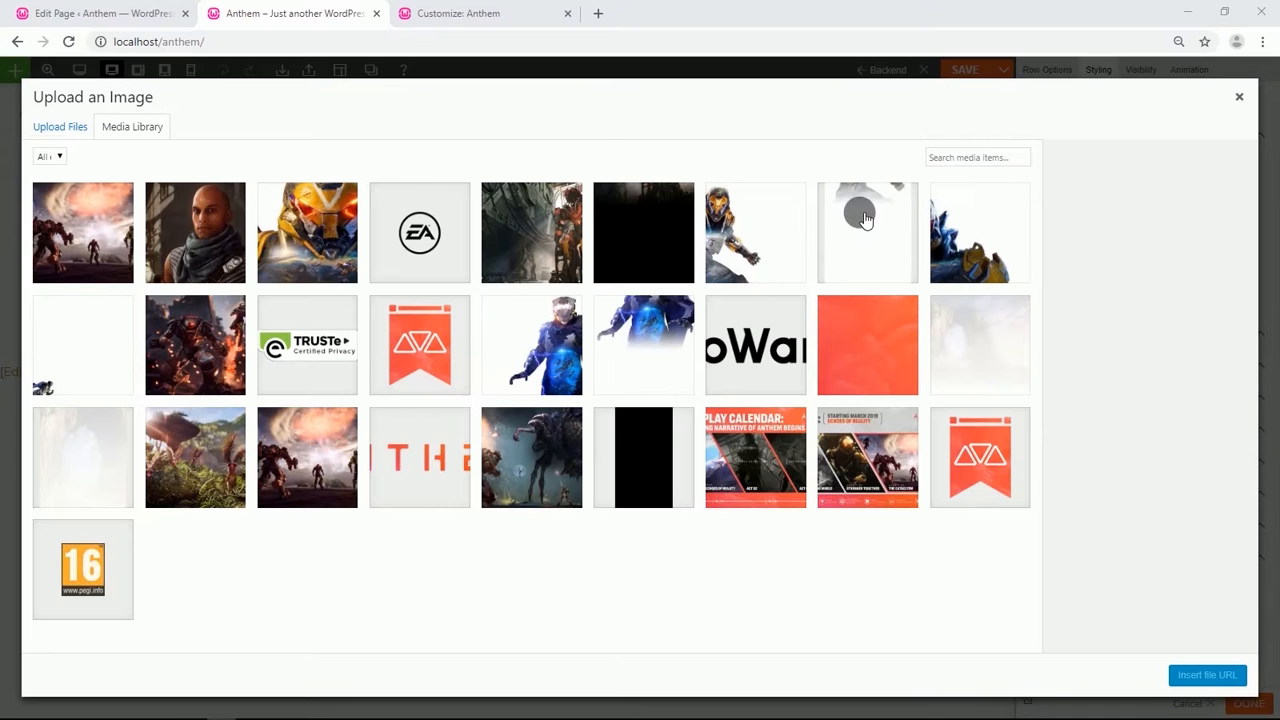
pyautogui.click(955, 215)
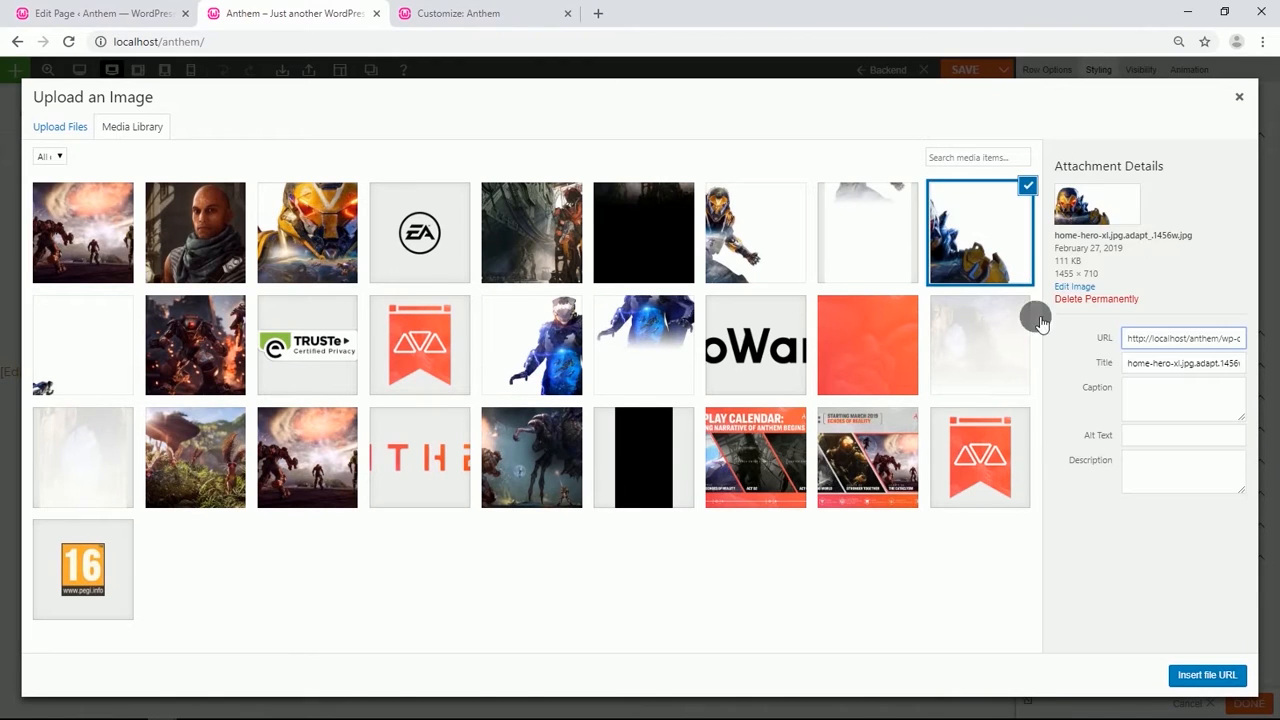
pyautogui.click(1203, 674)
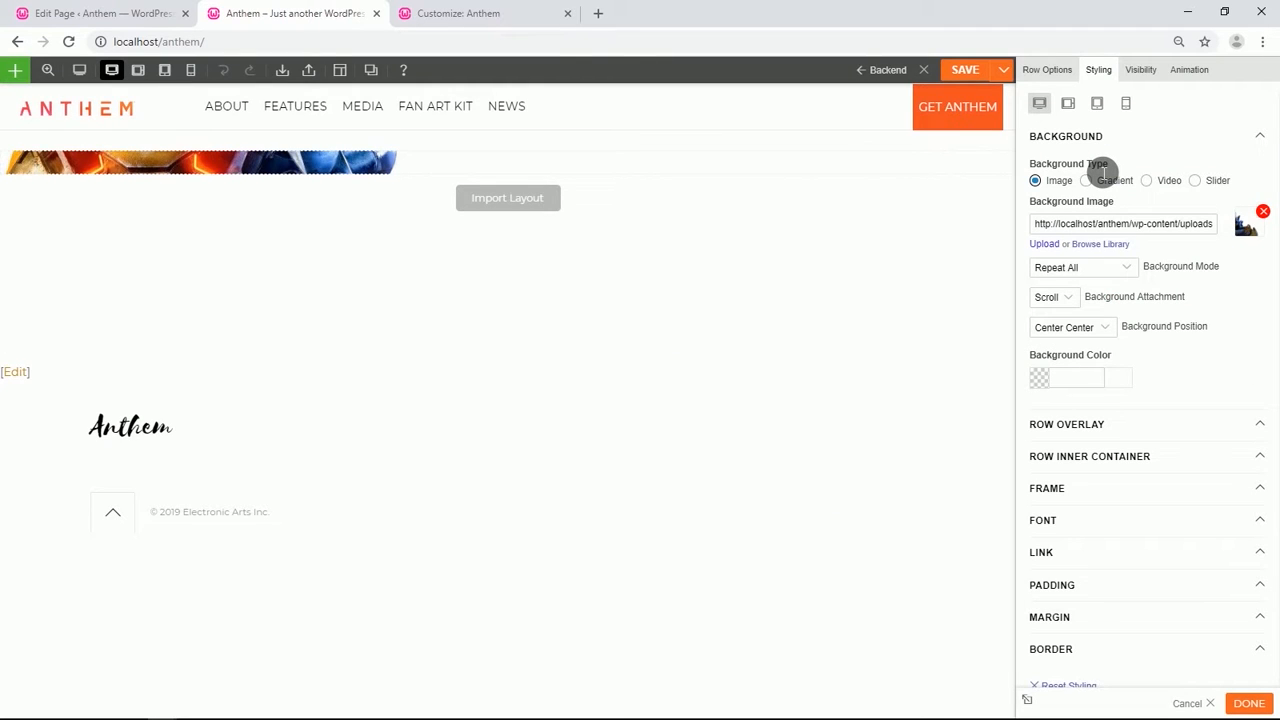
pyautogui.click(1126, 266)
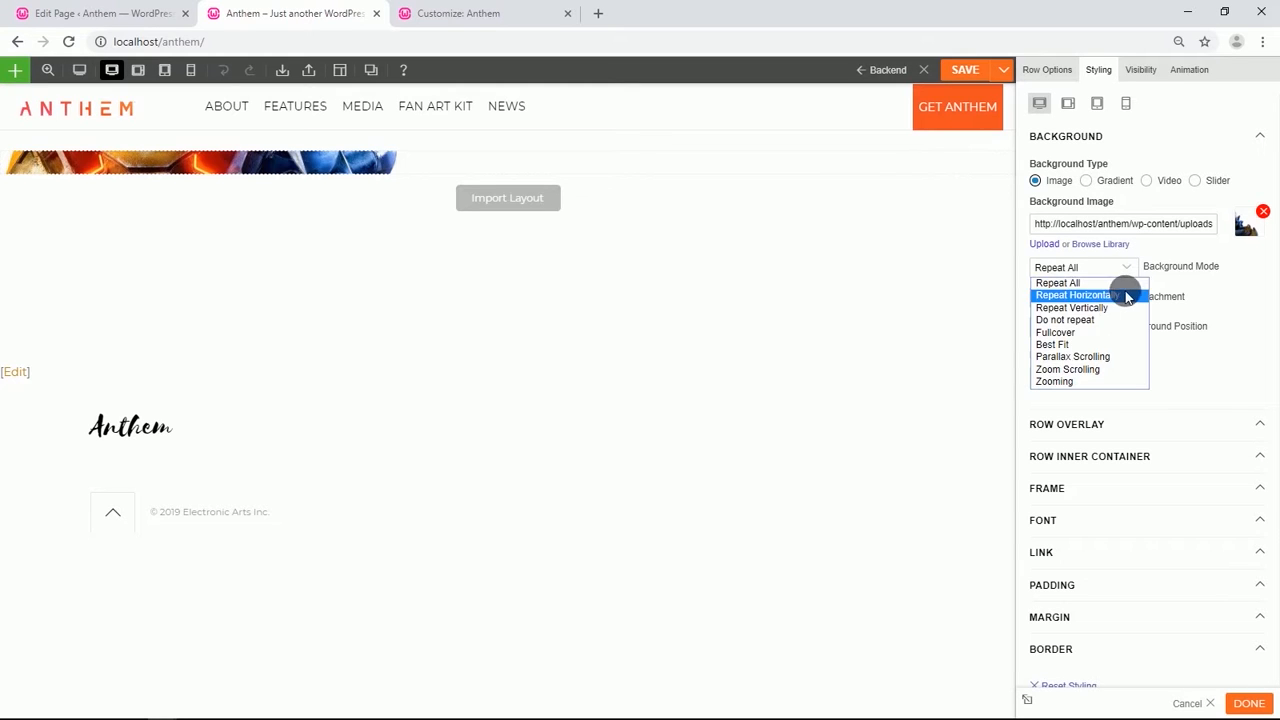
pyautogui.click(1093, 332)
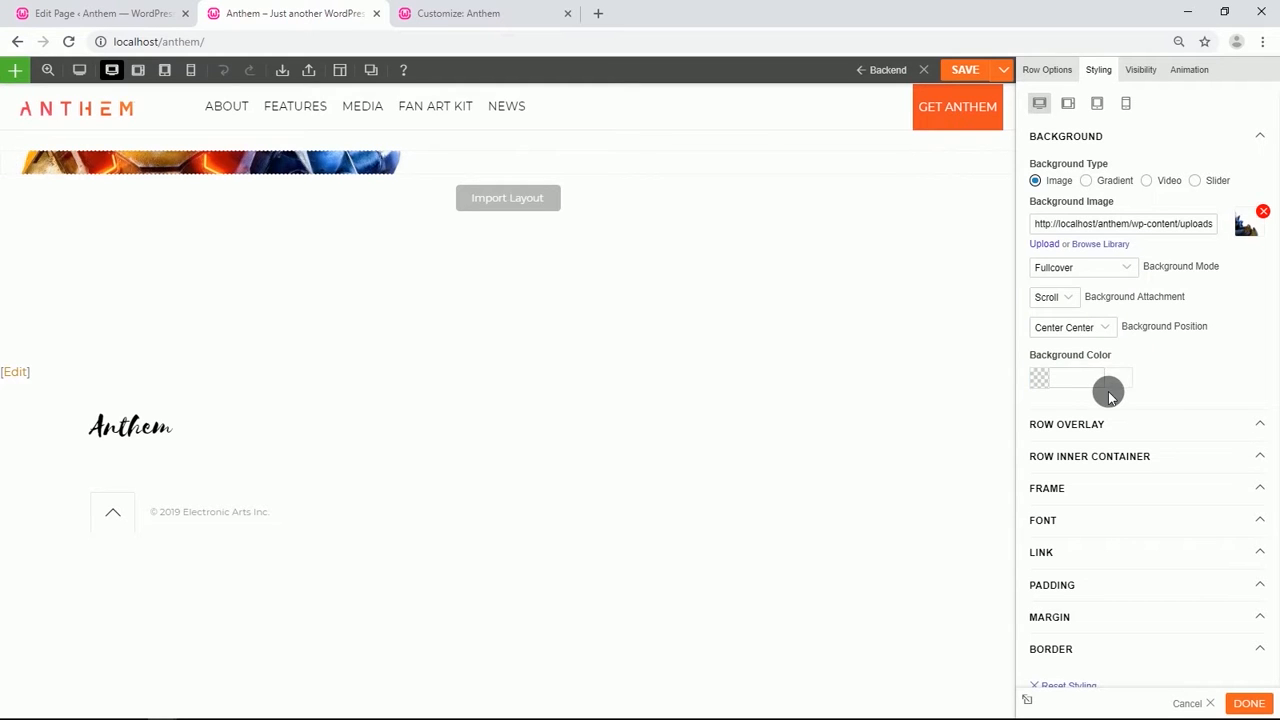
# Center the row's text alignment in its Font styling.
pyautogui.scroll(-1, 1108, 391)
pyautogui.click(1100, 478)
pyautogui.scroll(-5, 1097, 470)
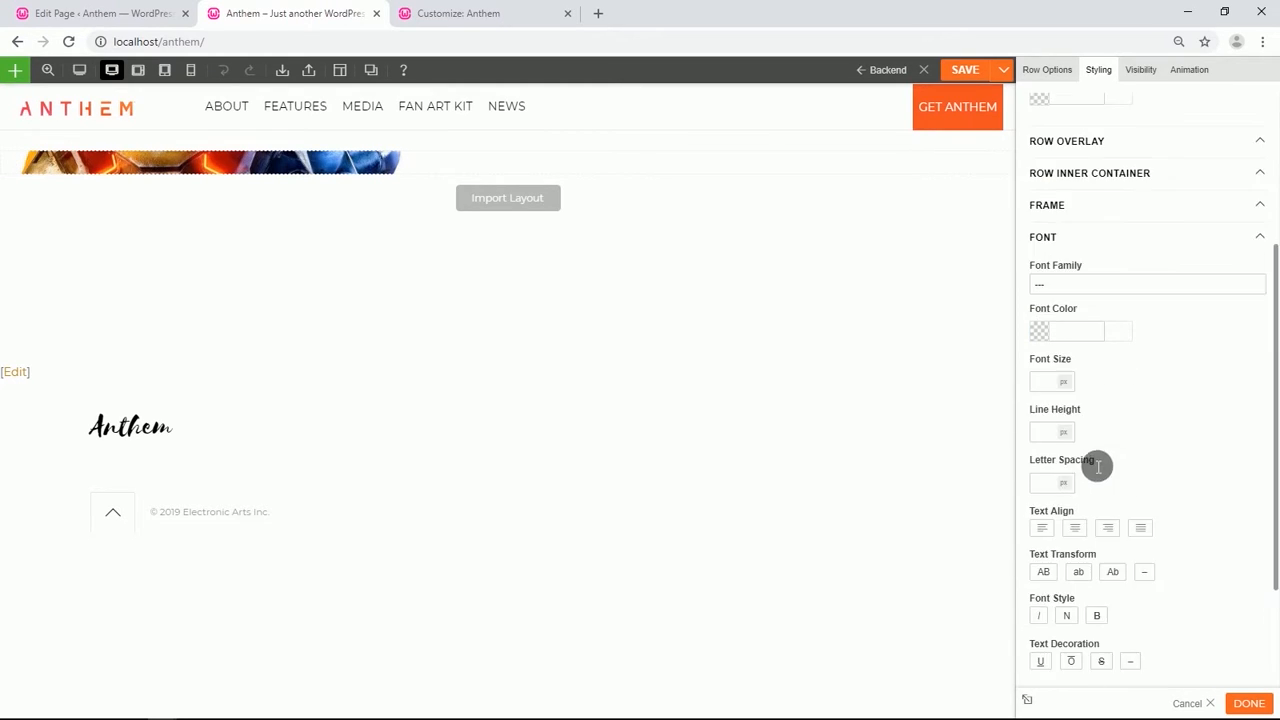
pyautogui.click(1045, 334)
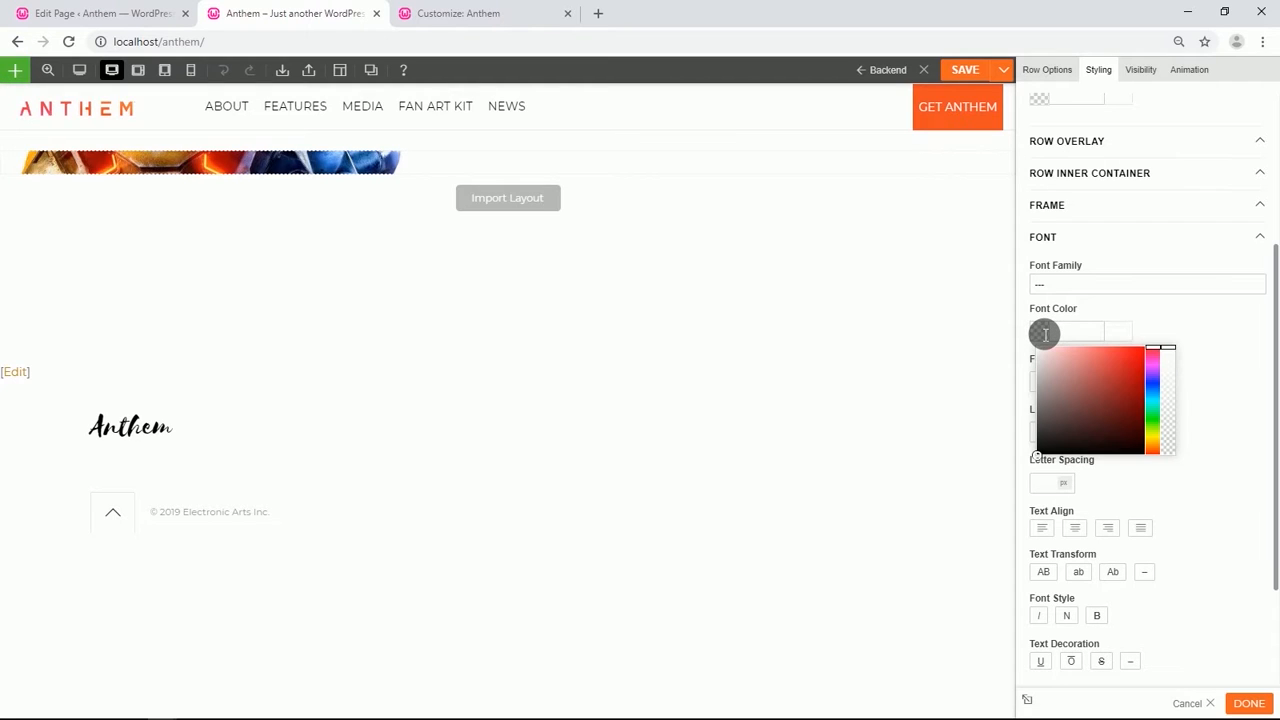
pyautogui.click(1207, 333)
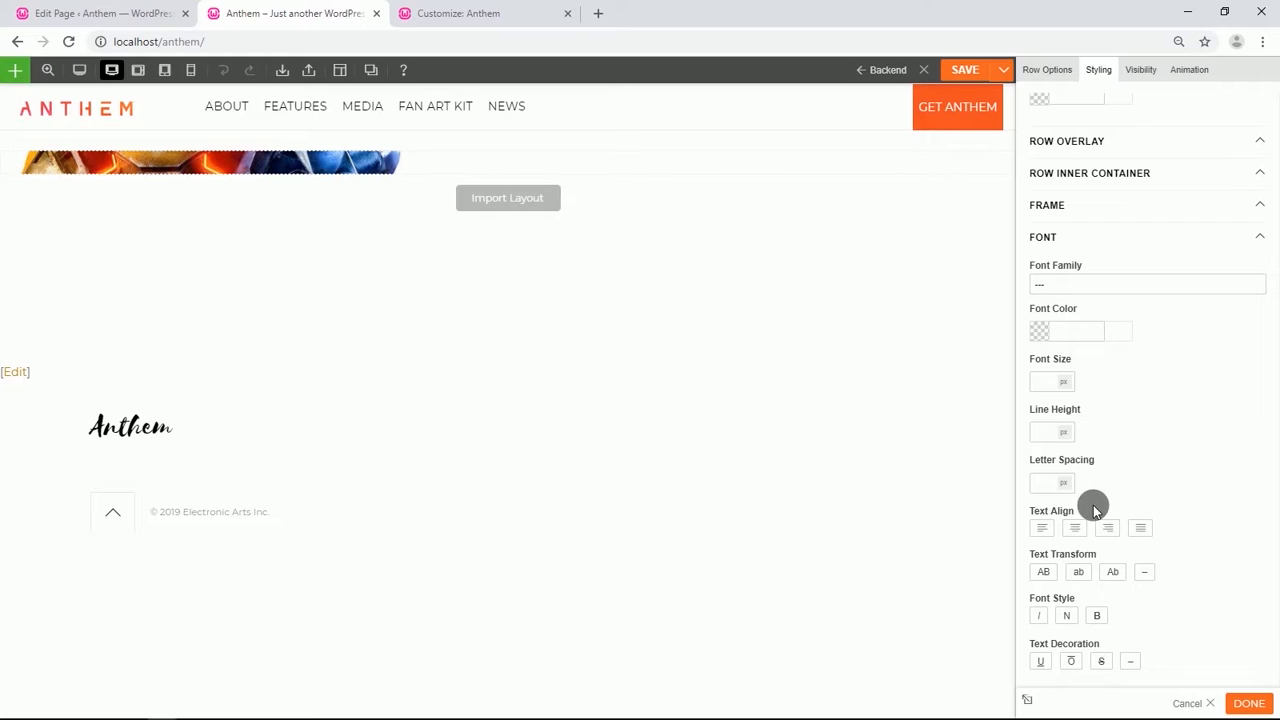
pyautogui.click(1082, 535)
# Set the row's top and bottom padding to 15 %.
pyautogui.scroll(-1, 1069, 434)
pyautogui.scroll(-2, 1075, 442)
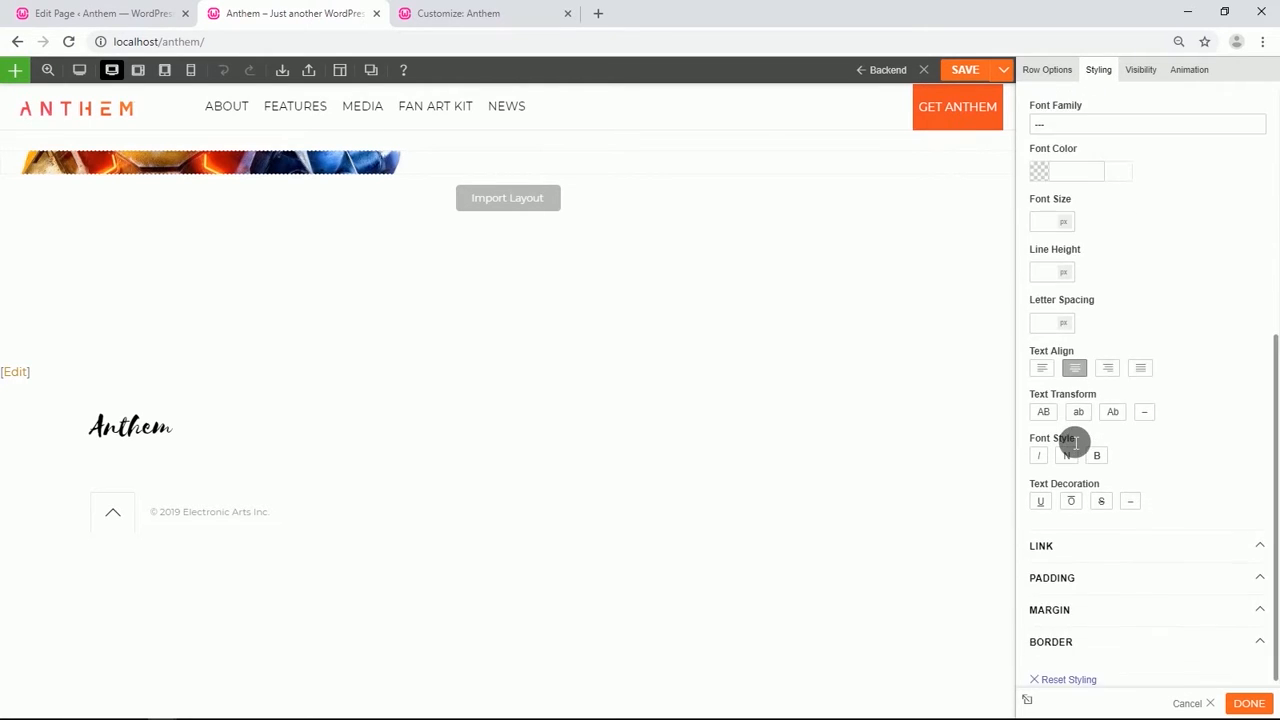
pyautogui.scroll(6, 1070, 438)
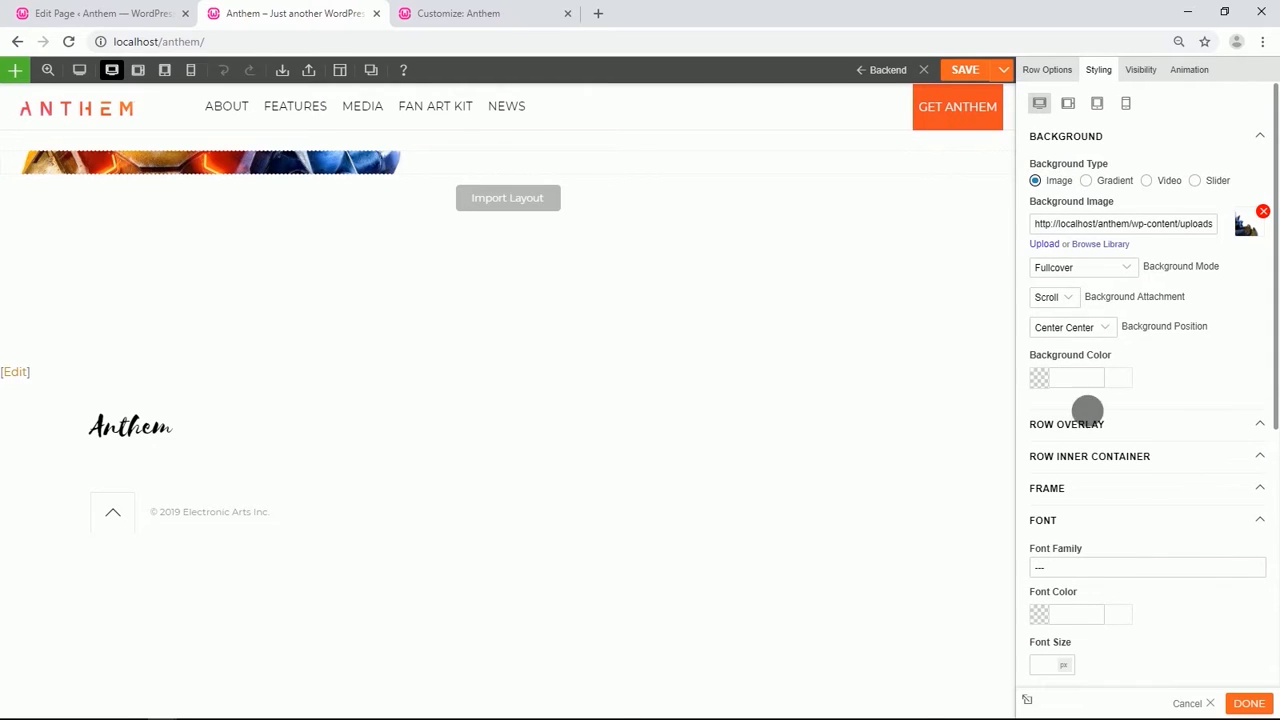
pyautogui.scroll(-1, 1087, 283)
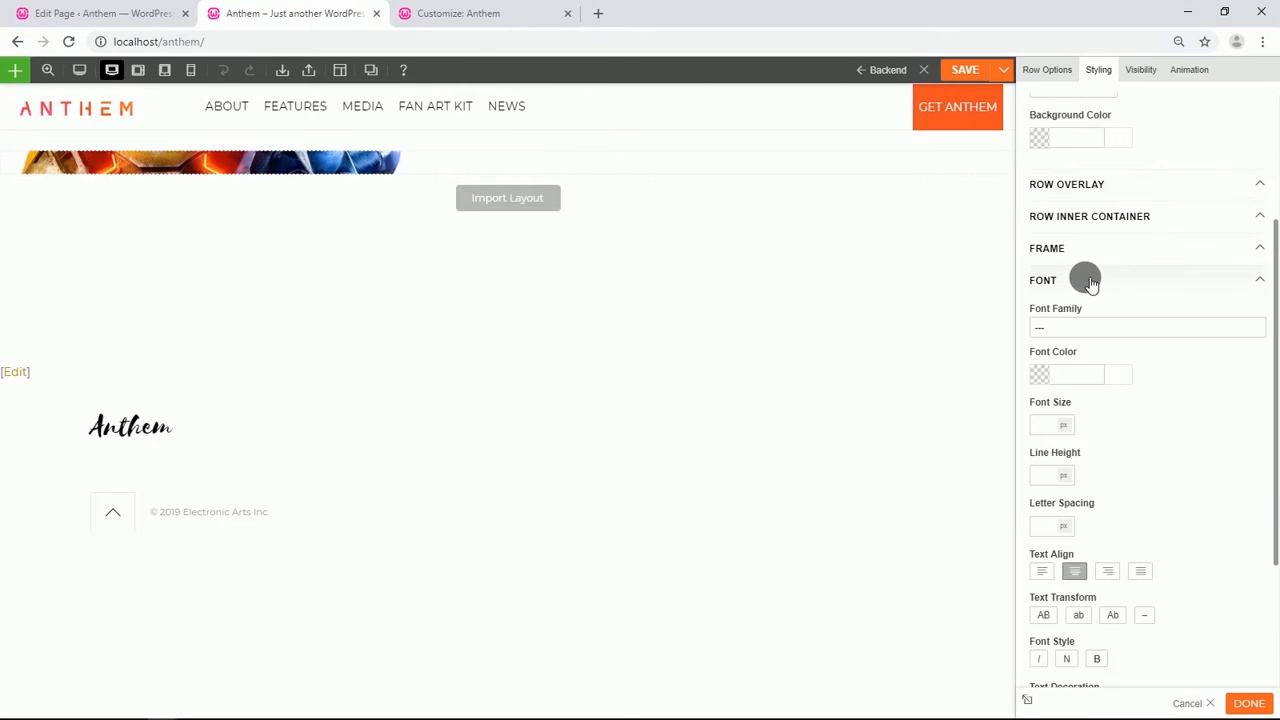
pyautogui.scroll(-2, 1085, 286)
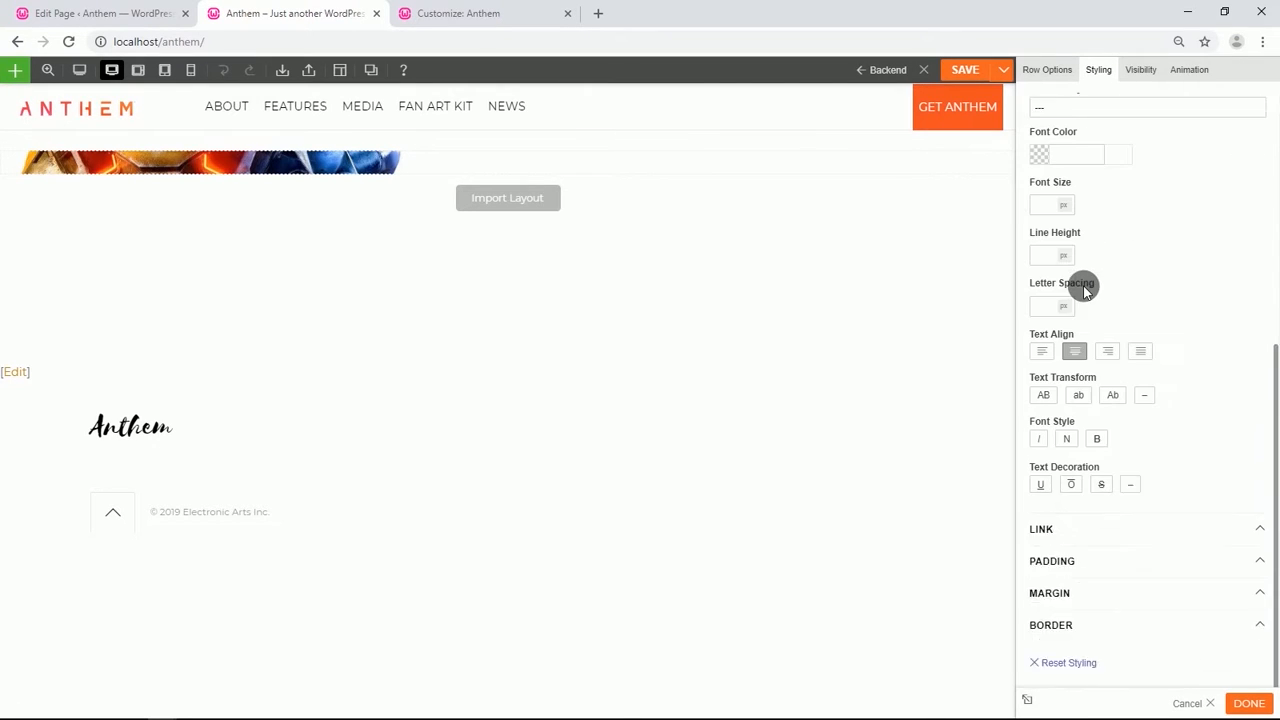
pyautogui.click(1085, 548)
pyautogui.click(1090, 593)
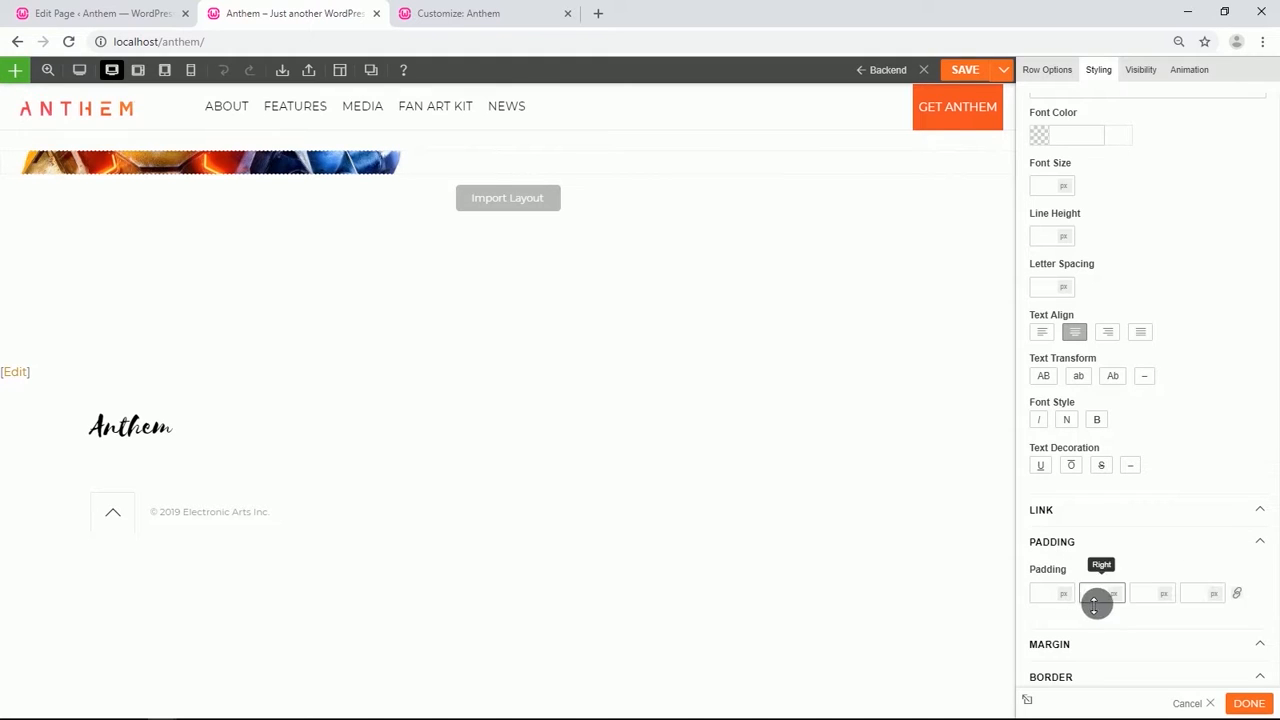
pyautogui.click(1053, 600)
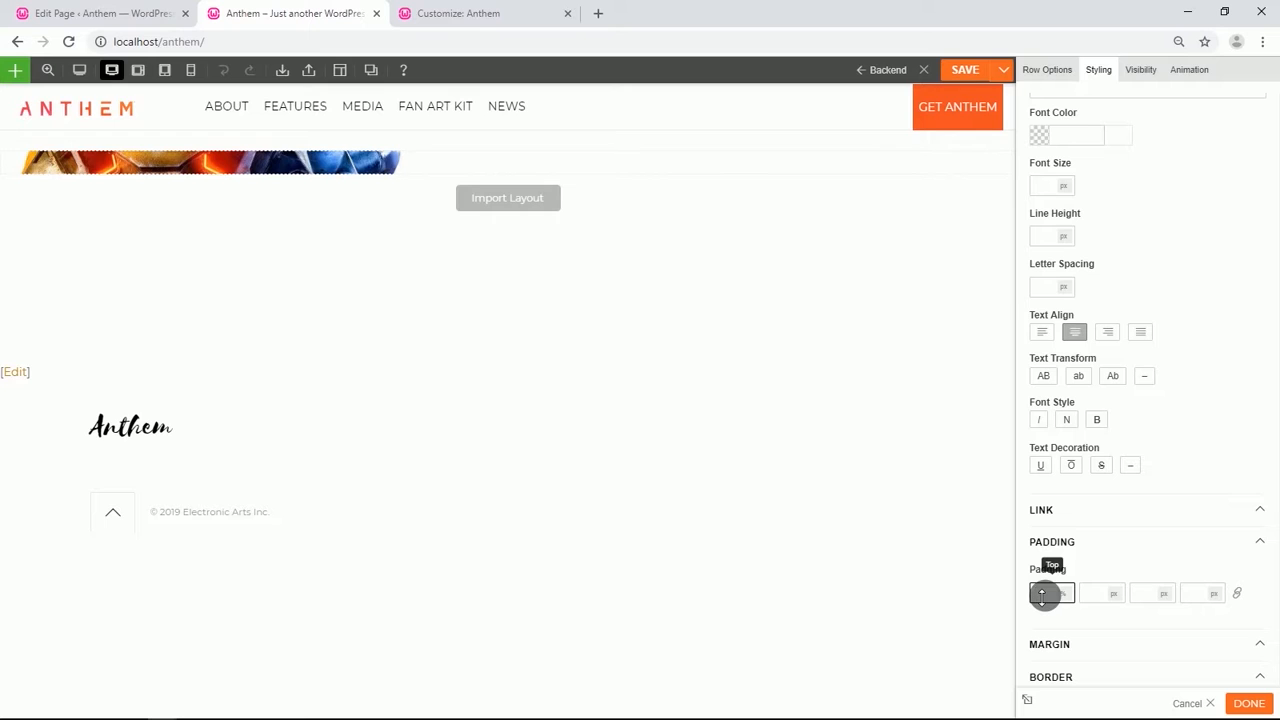
pyautogui.moveTo(1042, 597); pyautogui.dragTo(1042, 597)
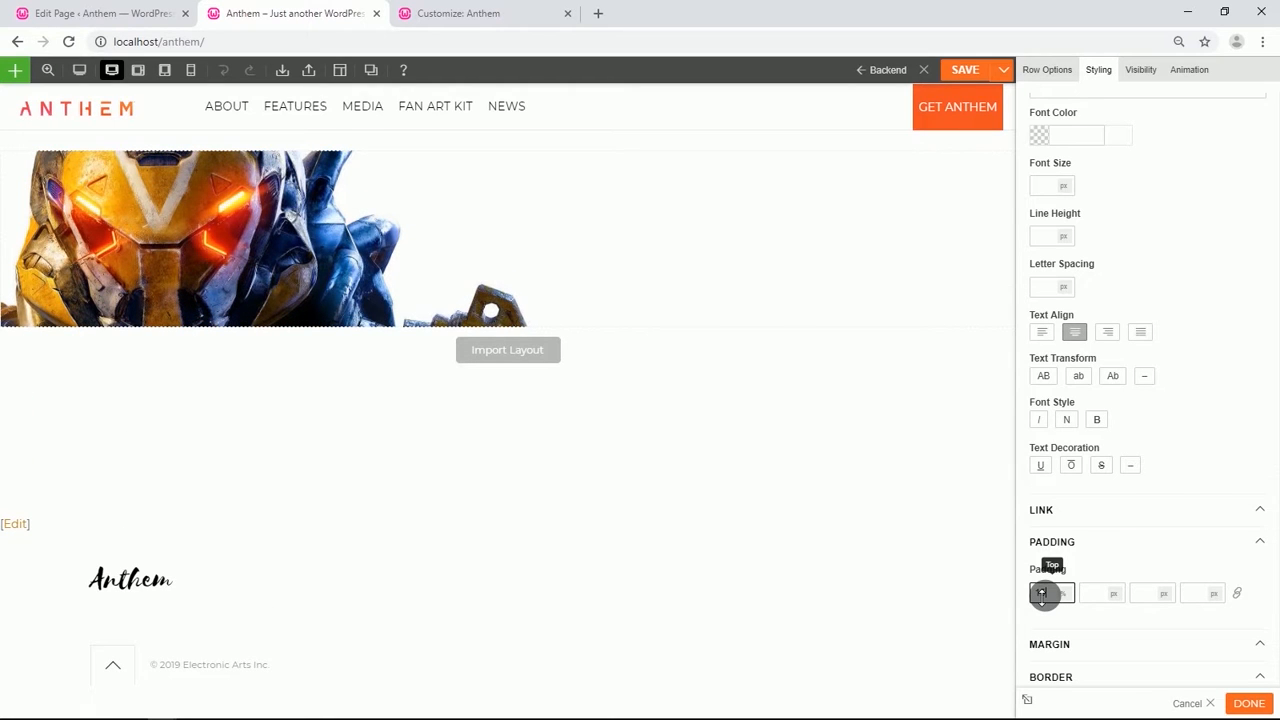
pyautogui.click(1151, 598)
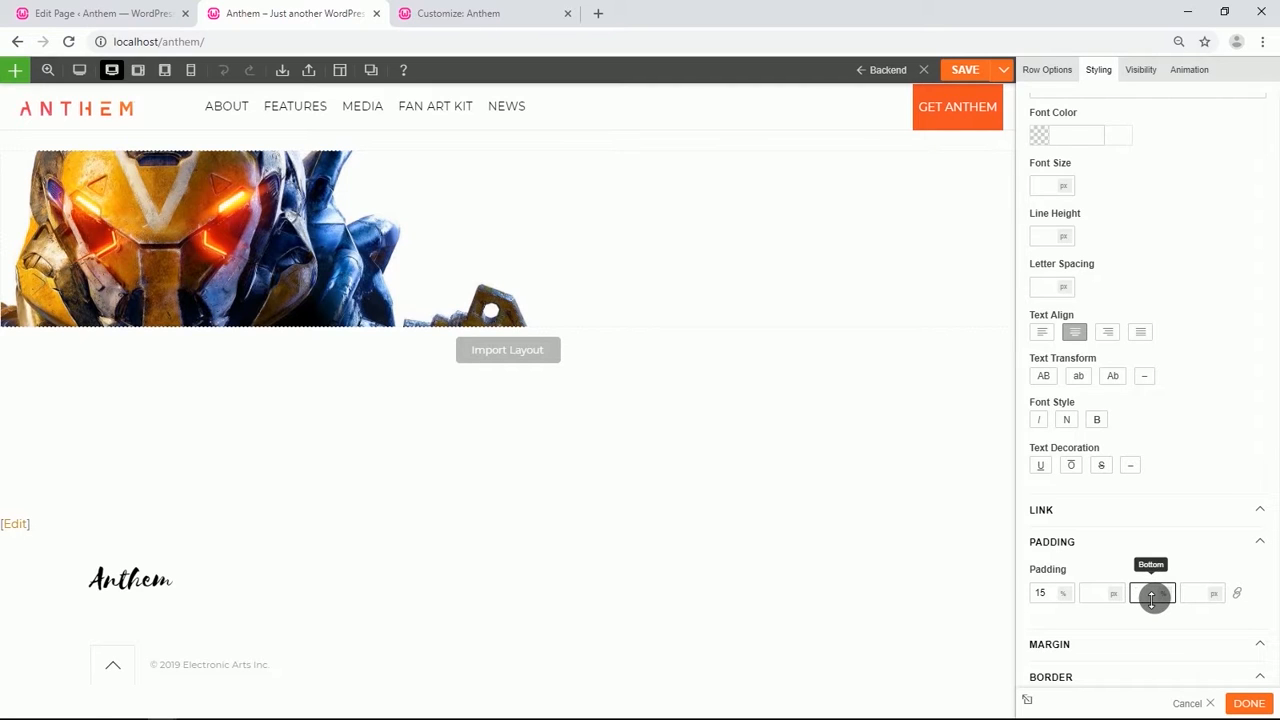
pyautogui.write('15')
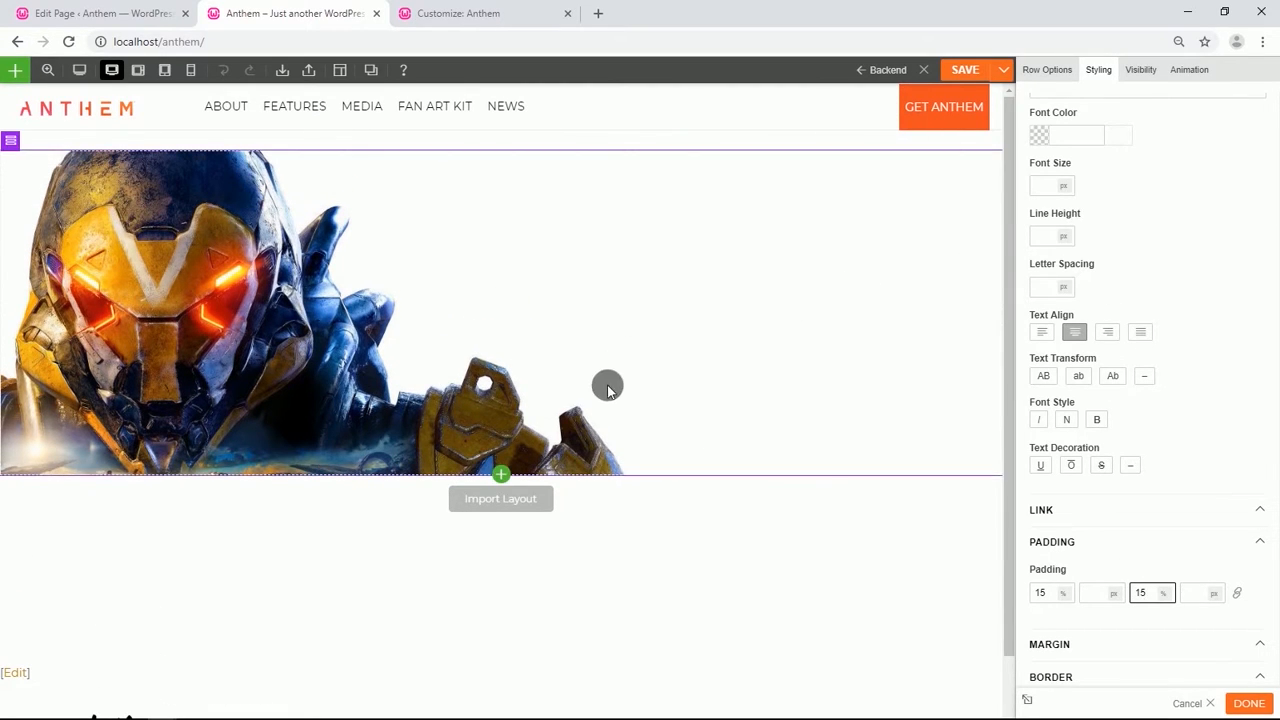
# Split the row into two equal columns and add an Image module to the right column.
pyautogui.moveTo(13, 139)
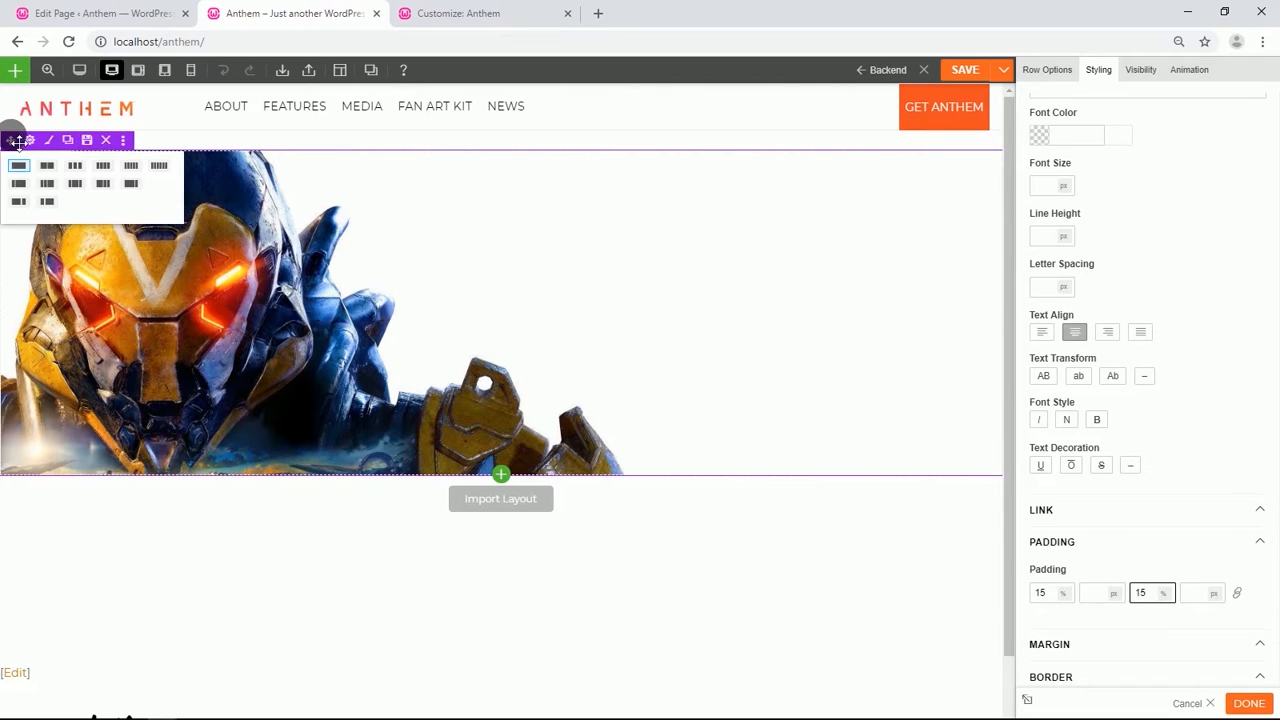
pyautogui.click(46, 166)
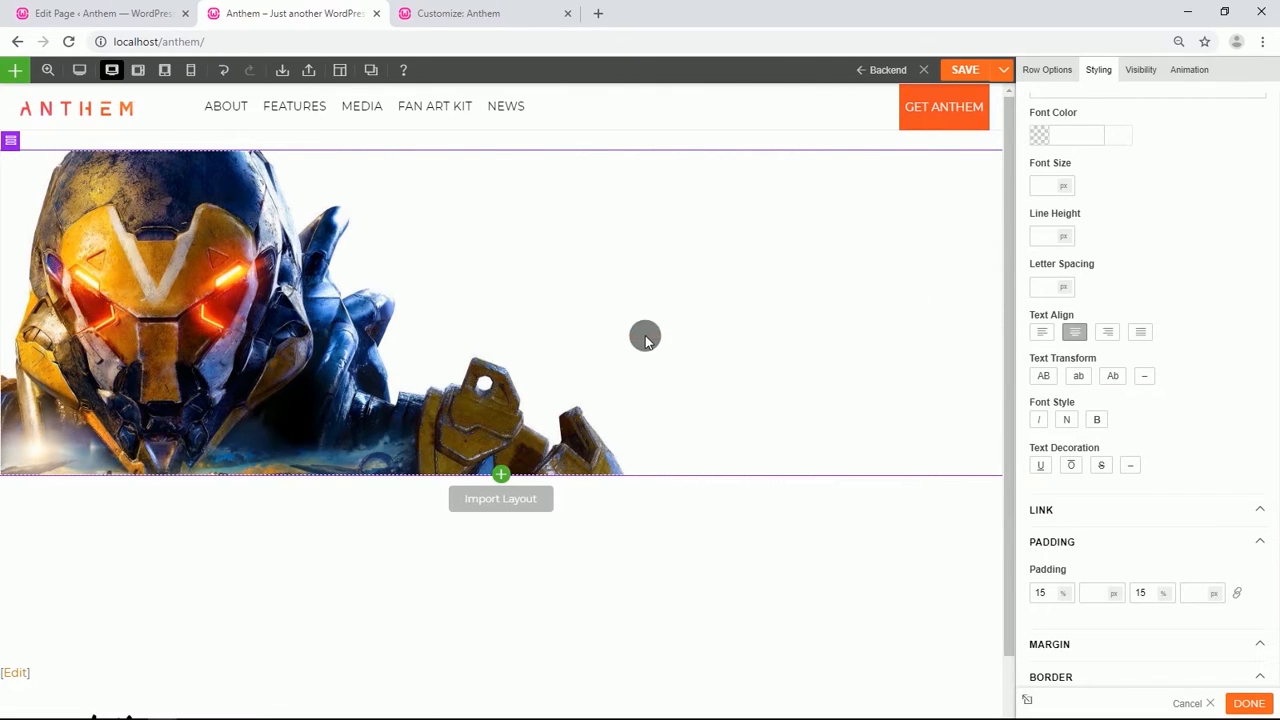
pyautogui.click(505, 473)
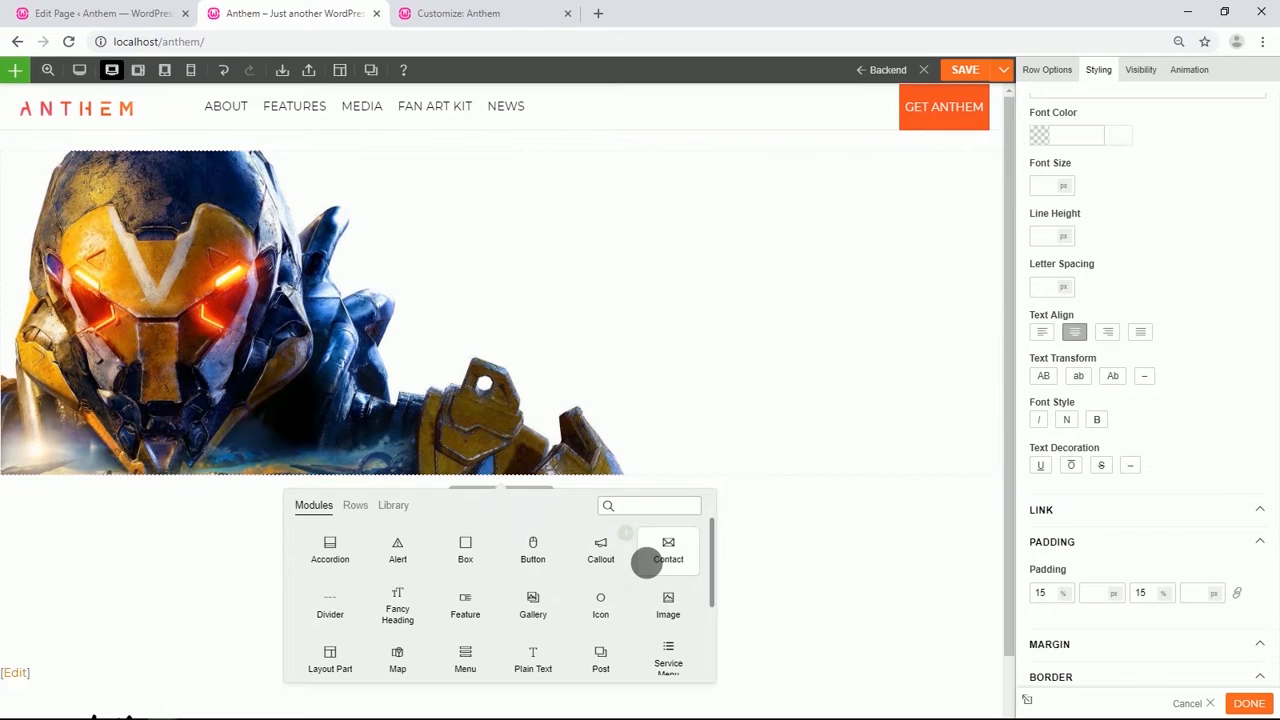
pyautogui.moveTo(668, 612); pyautogui.dragTo(743, 309)
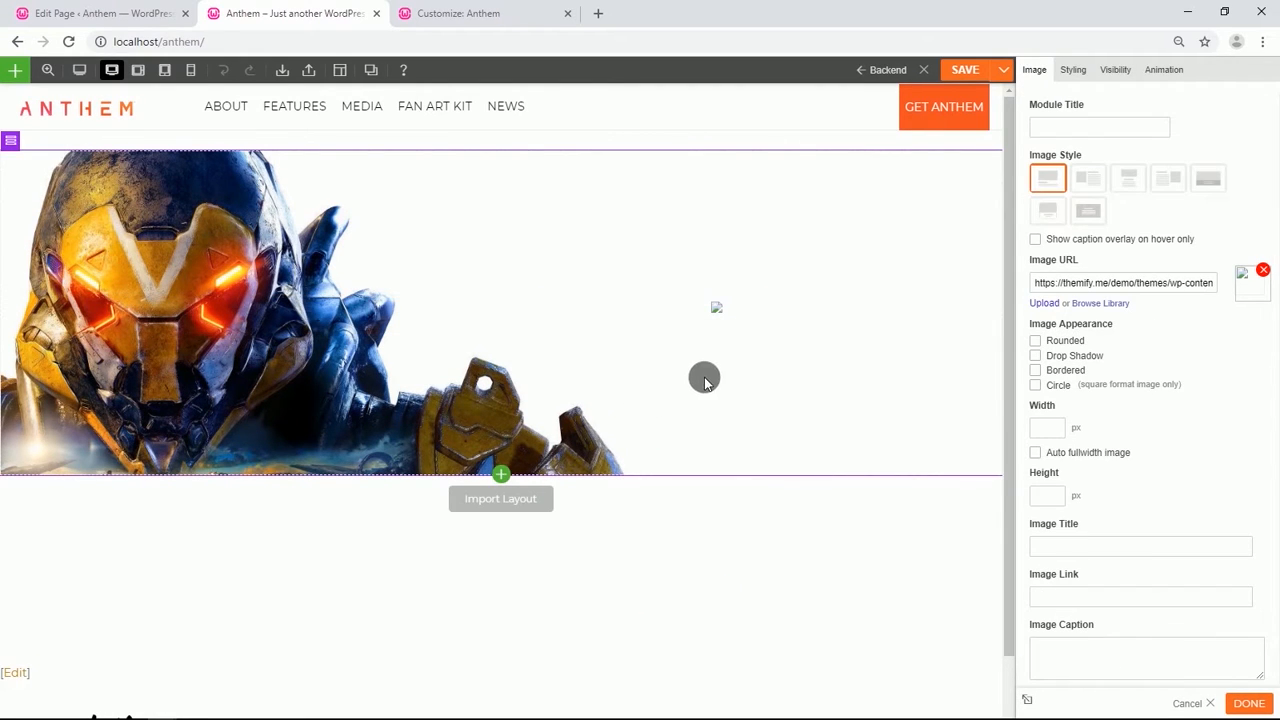
# Set the image module to the Image Center style using the anthem-logo image from the media library.
pyautogui.click(1128, 178)
pyautogui.click(1100, 287)
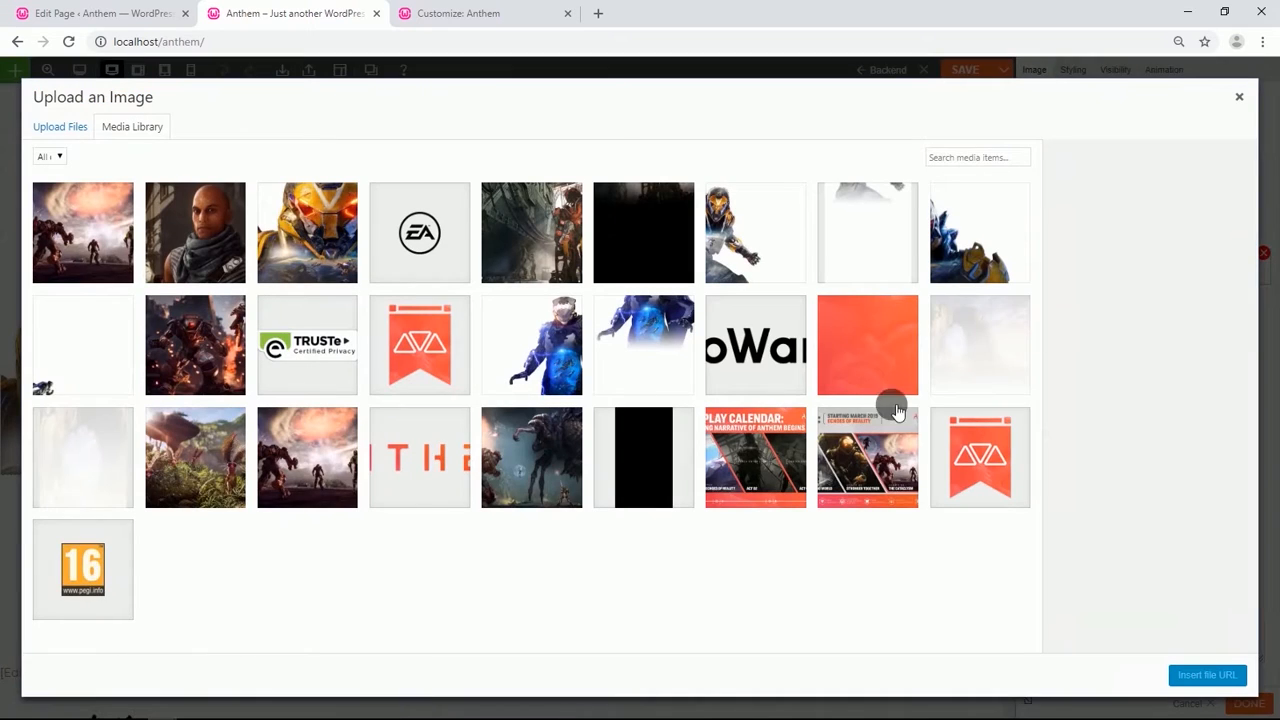
pyautogui.click(458, 455)
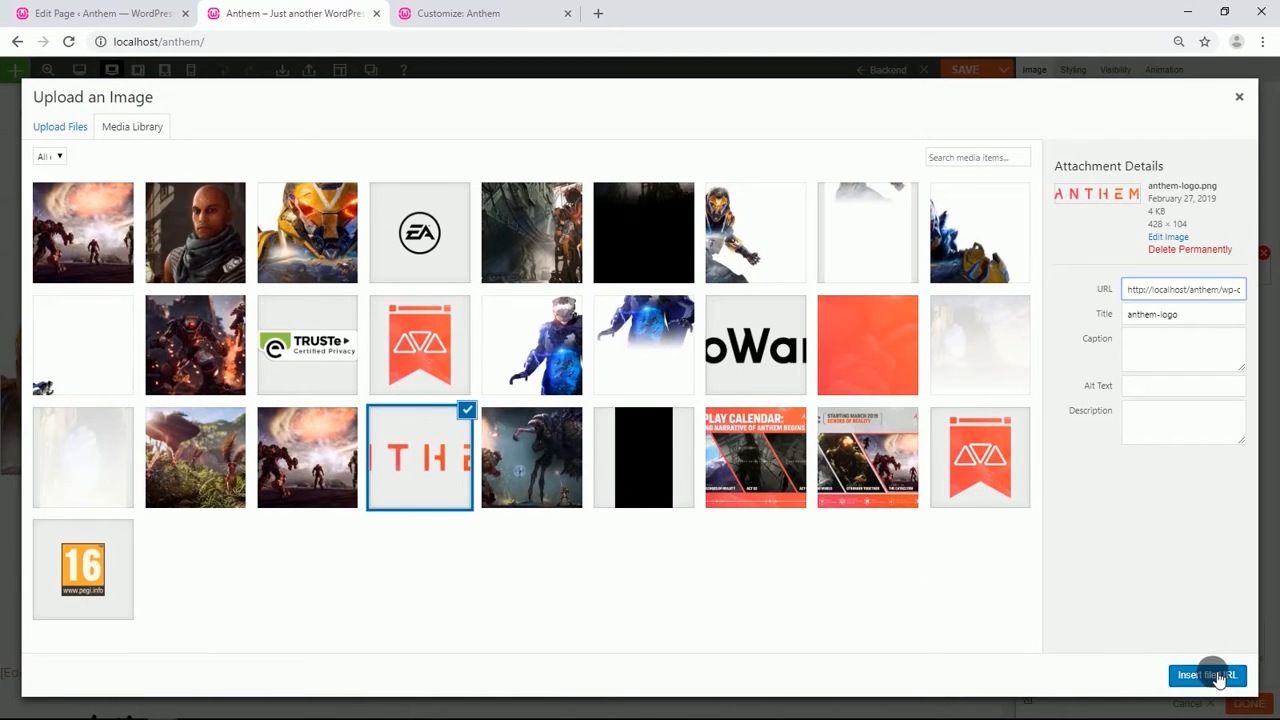
pyautogui.click(1207, 675)
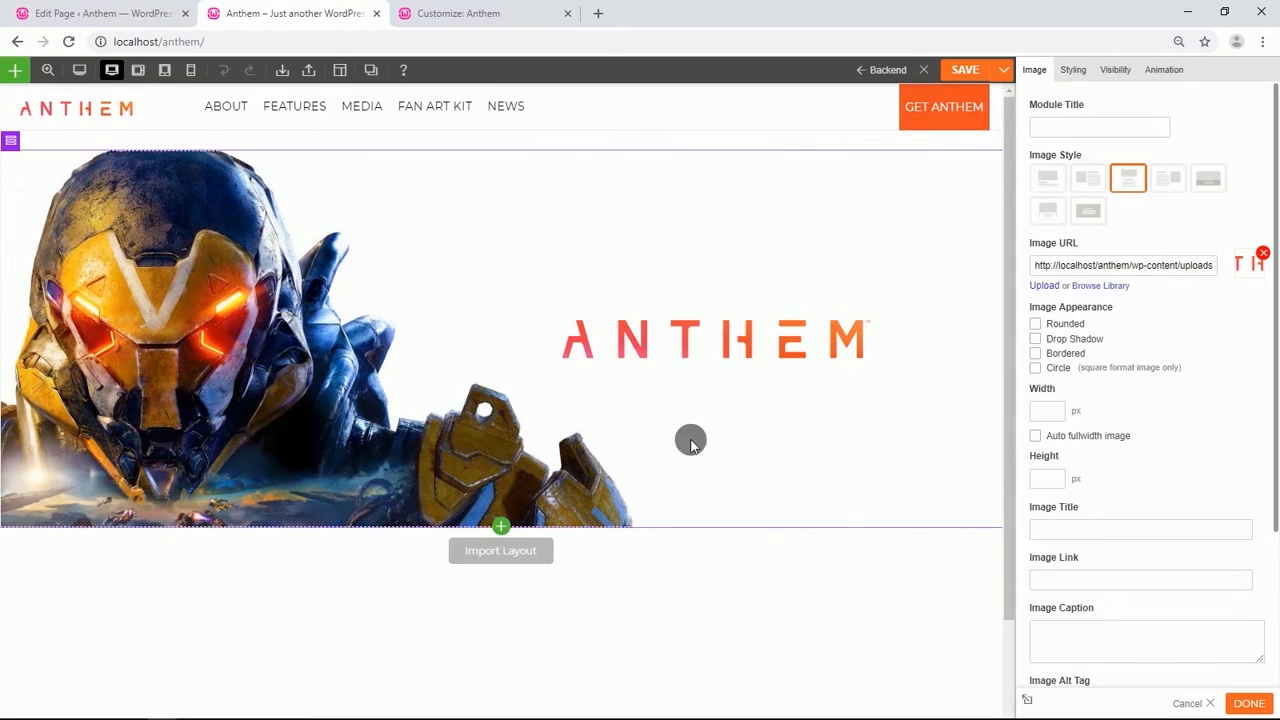
# Add a Text module under the logo with the text PLAY ANTHEM EARLY STARTING FEBRUARY 15 With EA Access and Origin Access* in one paragraph.
pyautogui.click(500, 526)
pyautogui.scroll(-1, 501, 526)
pyautogui.moveTo(522, 540); pyautogui.dragTo(786, 314)
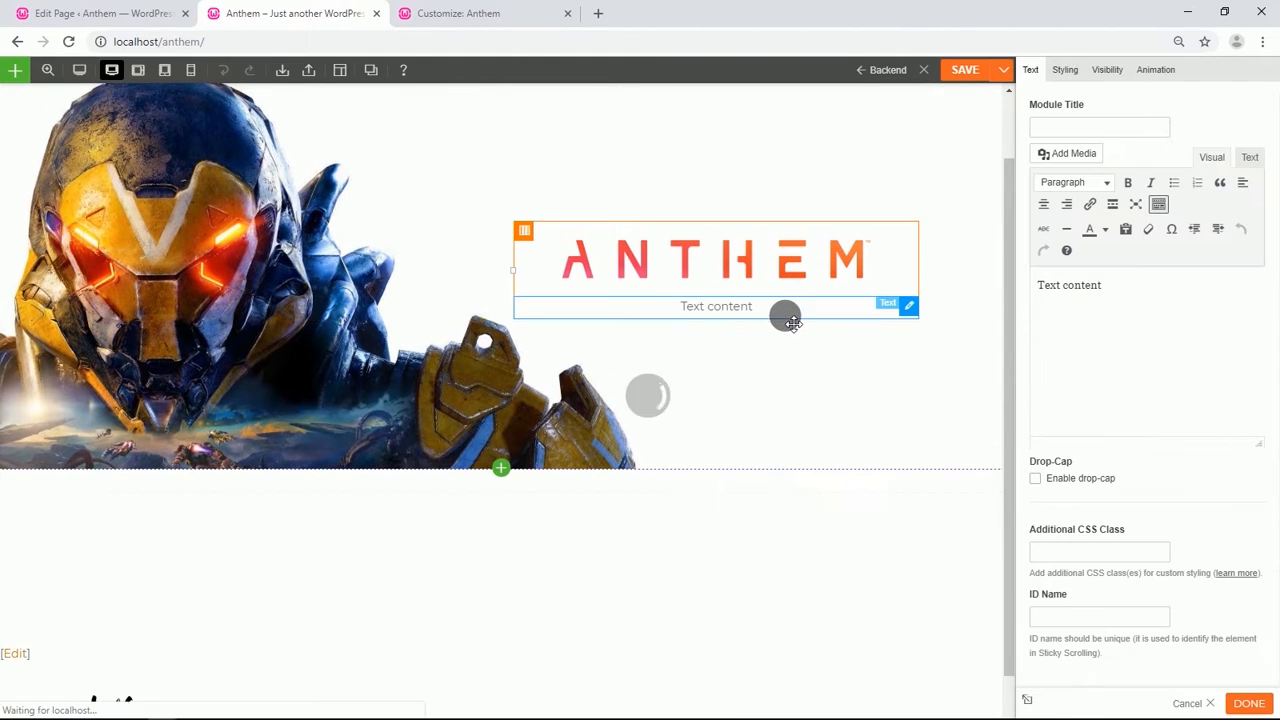
pyautogui.moveTo(1118, 286); pyautogui.dragTo(1043, 292)
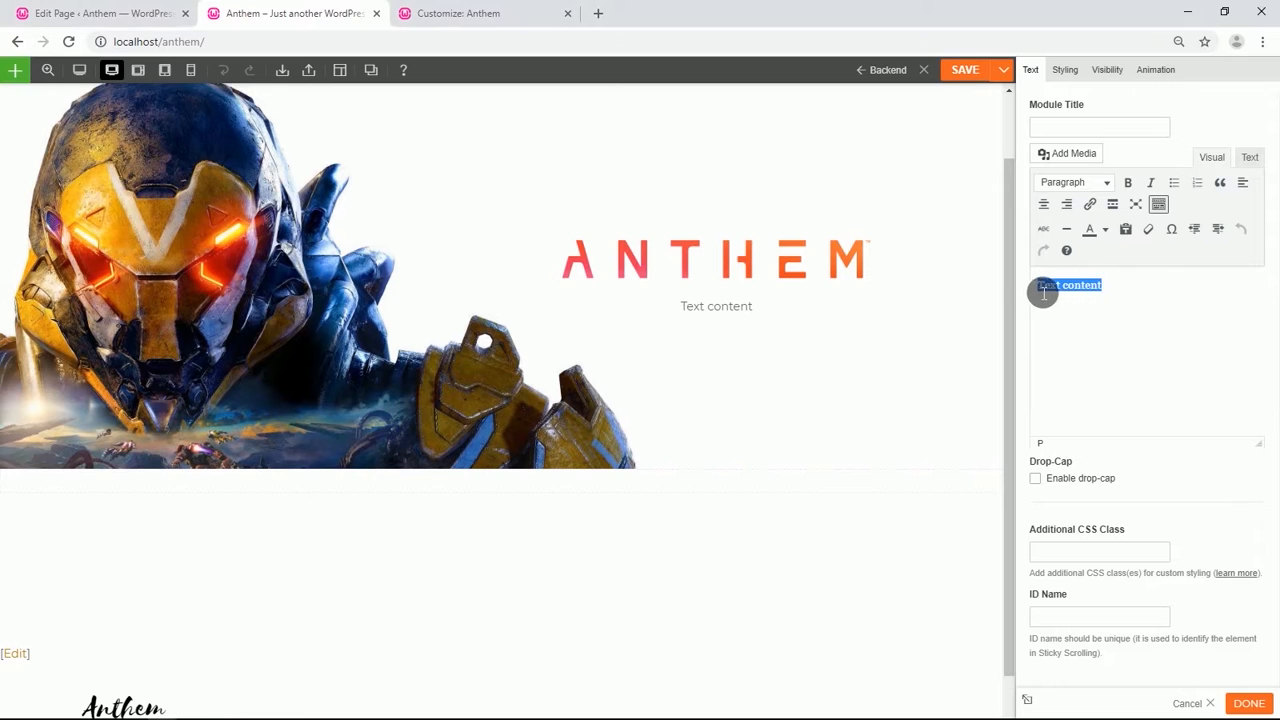
pyautogui.write('PLAY ANTHEM EARLY STARTING FEBRUARY 15 With EA Access and Origin Access*')
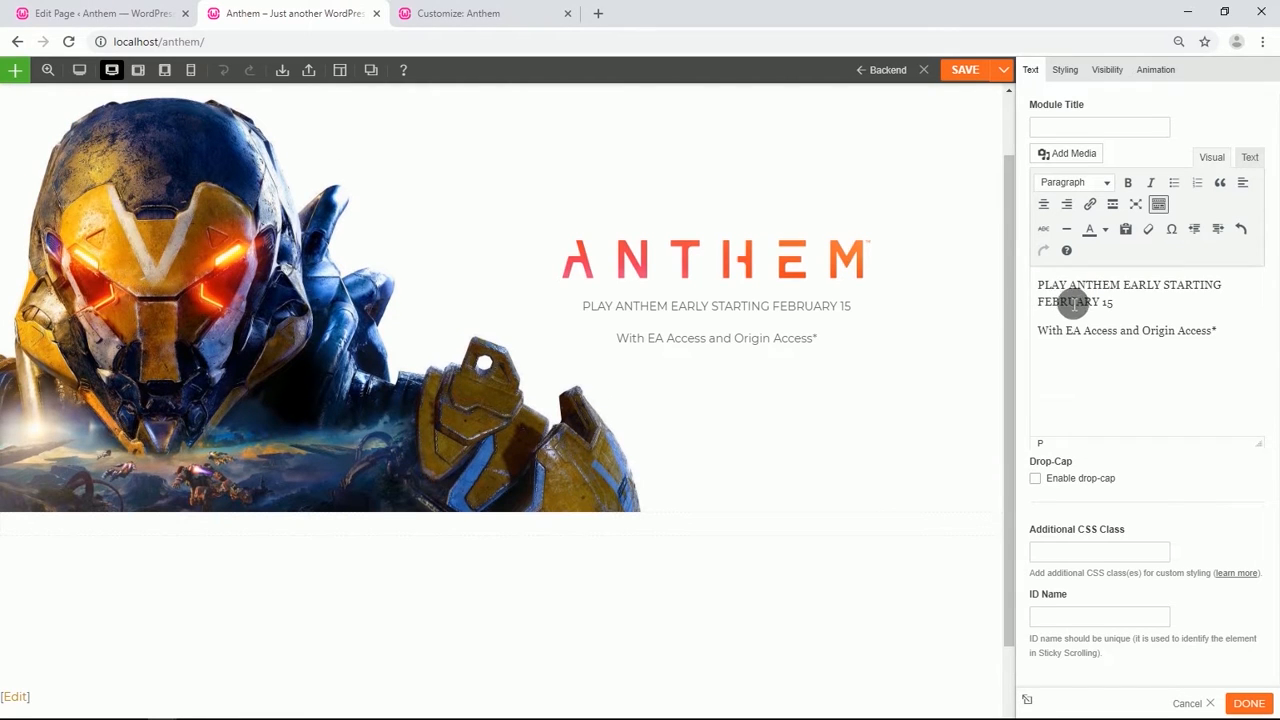
pyautogui.click(1043, 334)
pyautogui.press('BackSpace')
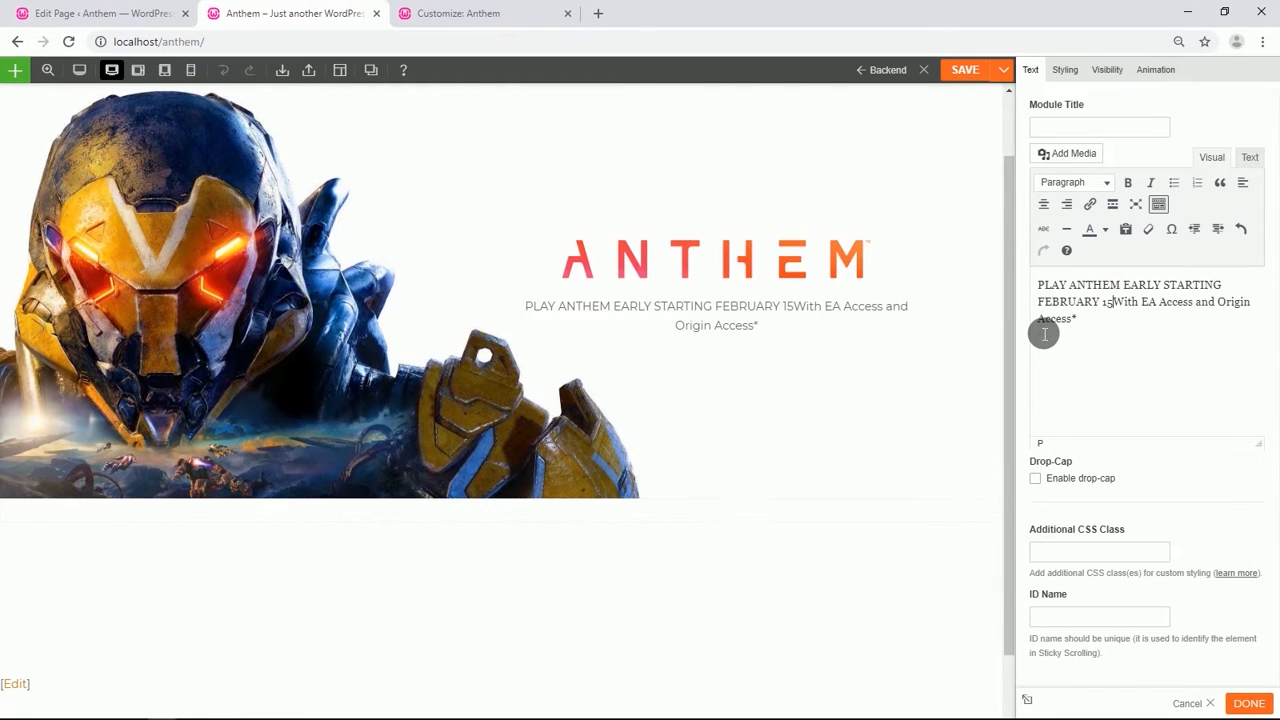
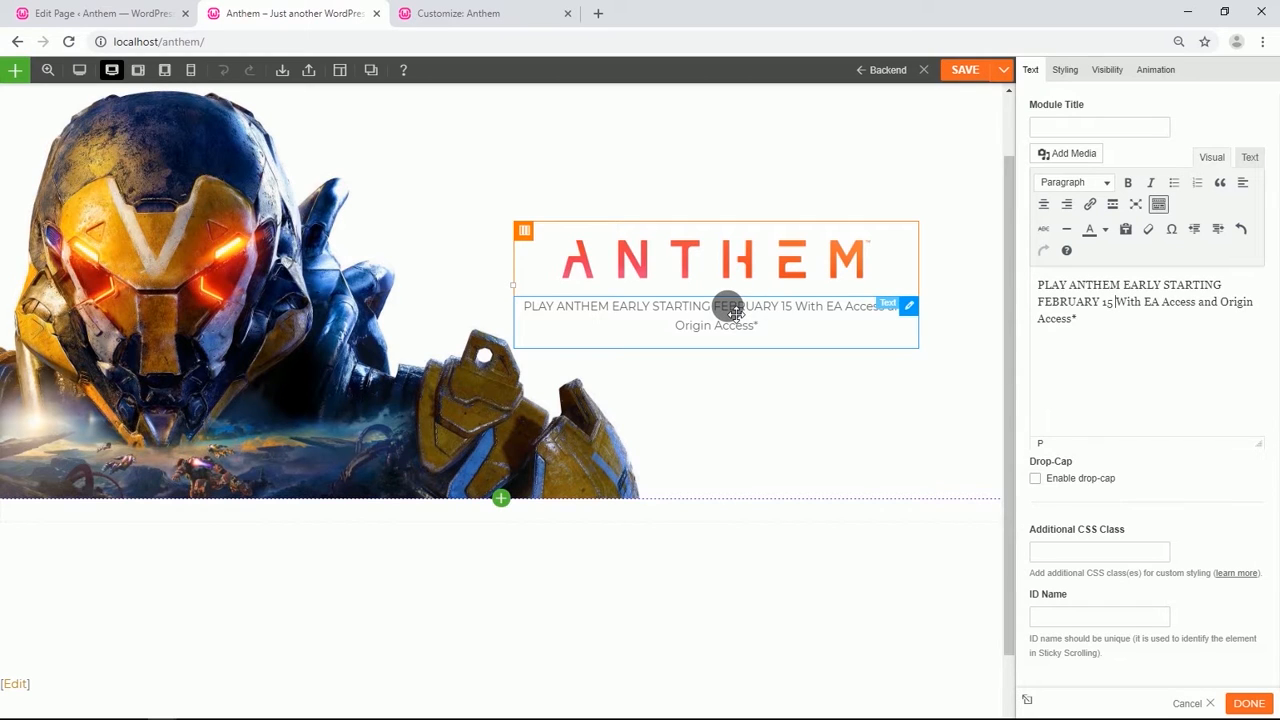
# Add a Button module below the text and set its label to Watch 'This is Anthem' Part 2.
pyautogui.click(501, 497)
pyautogui.scroll(2, 523, 563)
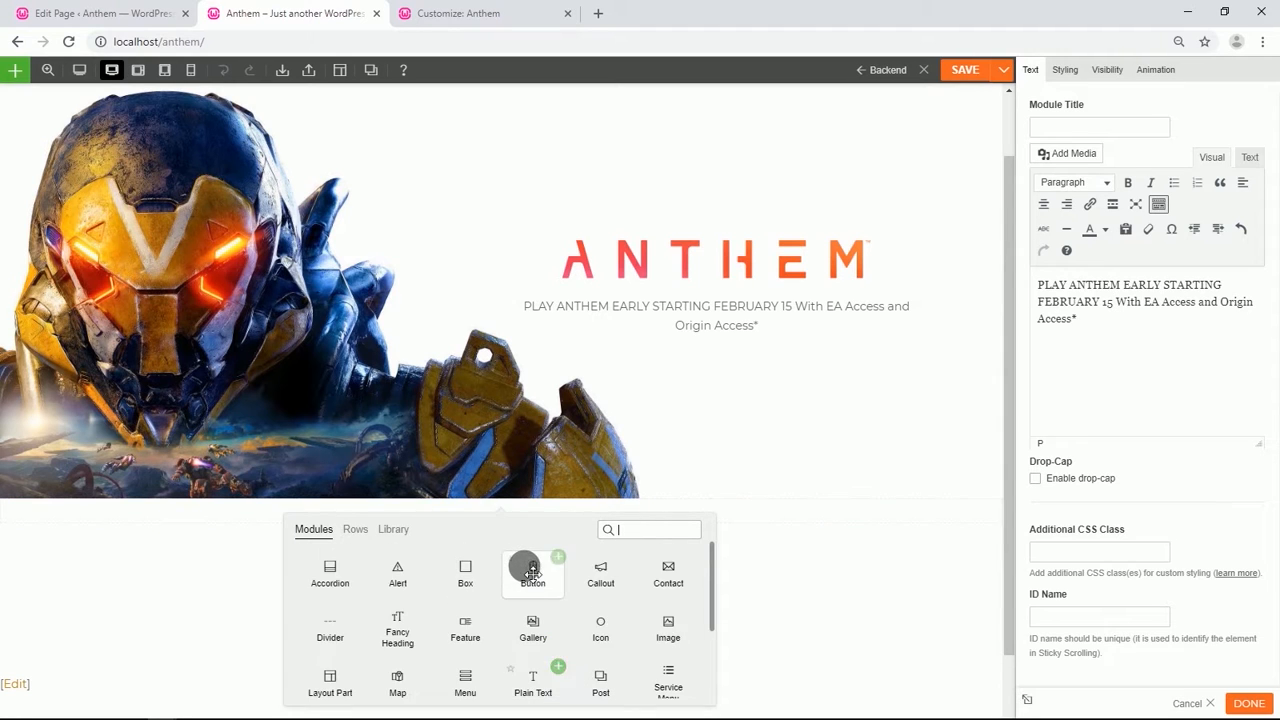
pyautogui.scroll(1, 534, 563)
pyautogui.moveTo(533, 648); pyautogui.dragTo(712, 418)
pyautogui.click(741, 448)
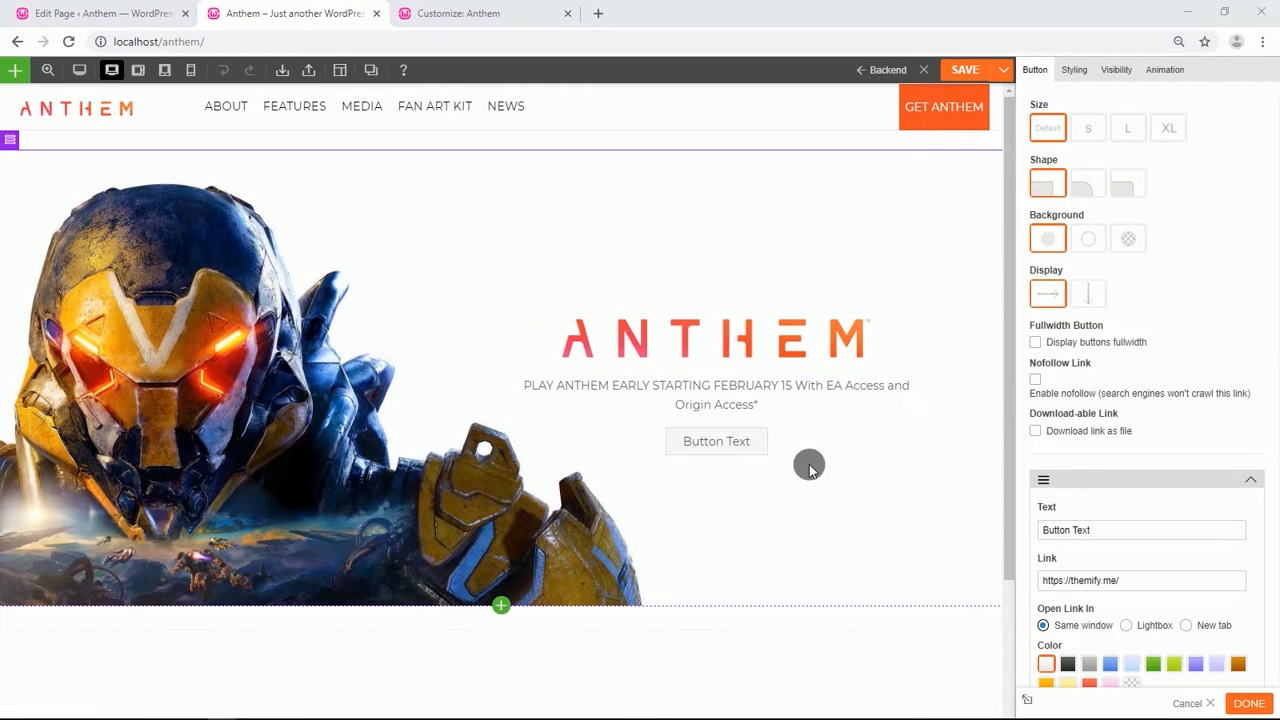
pyautogui.moveTo(1110, 536); pyautogui.dragTo(1053, 544)
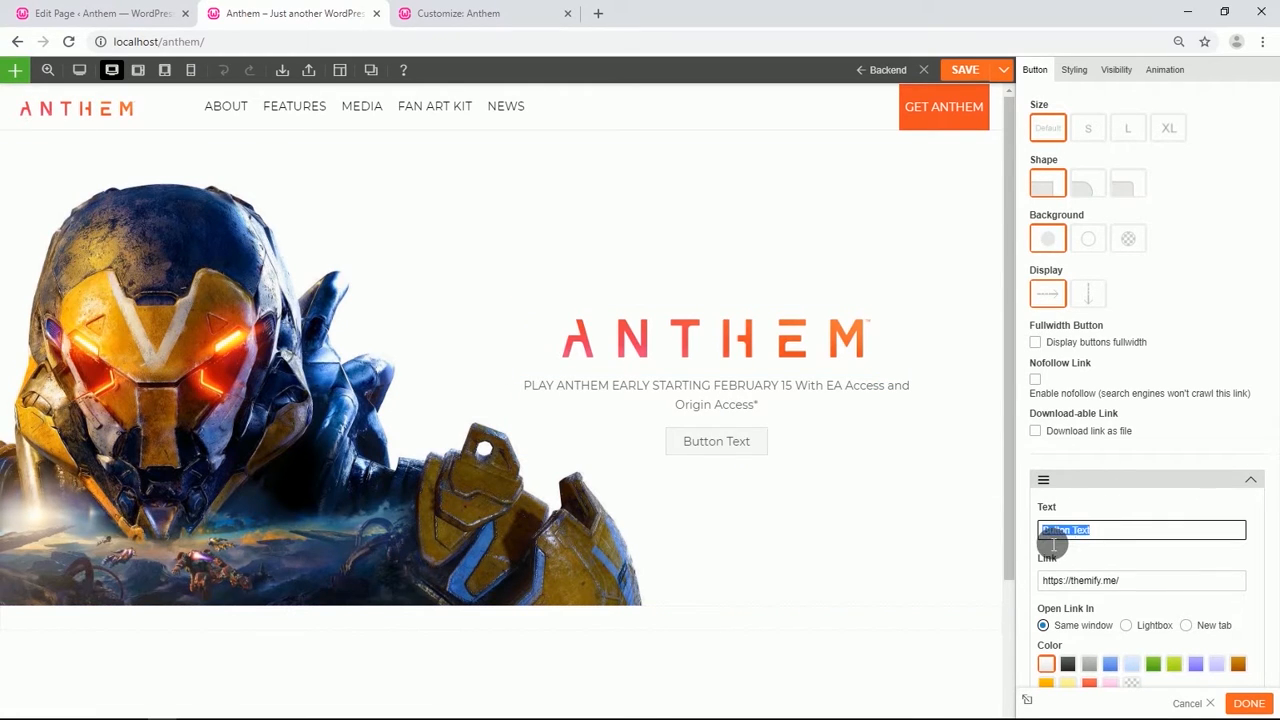
pyautogui.write('Watch ‘This is Anthem’ Part 2')
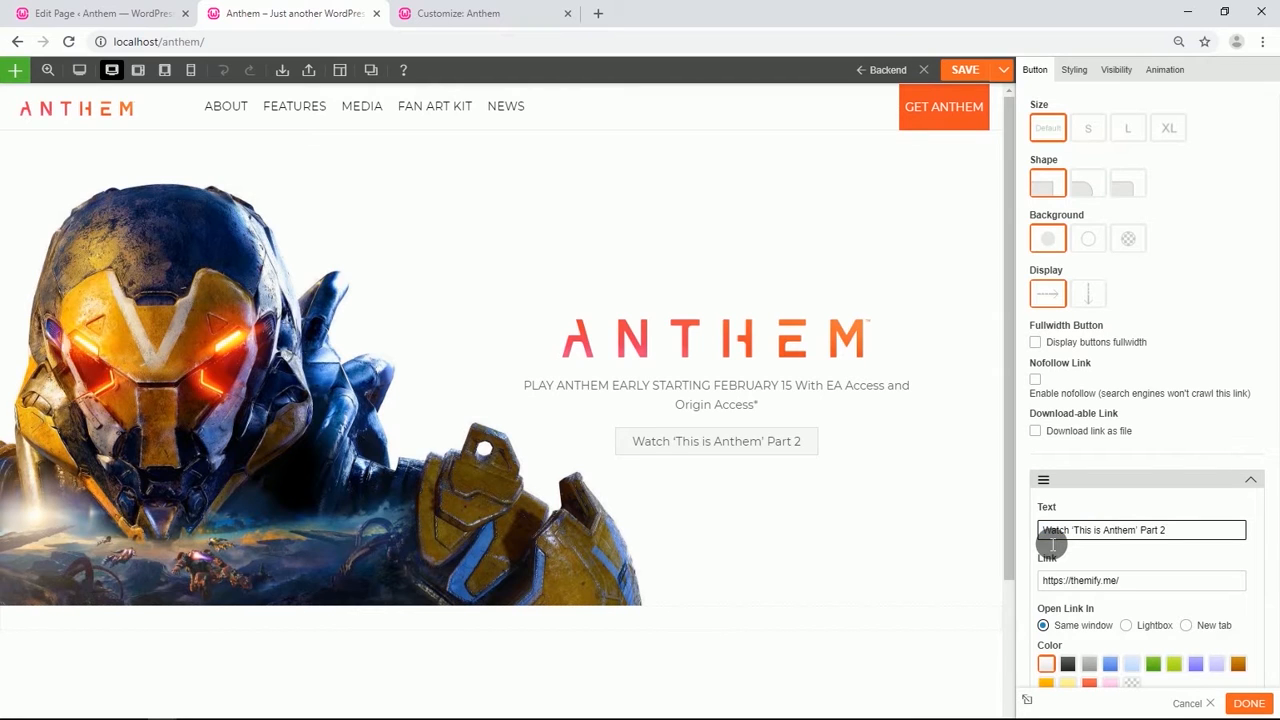
# Give the button the Themify control-play icon, aligned to the right of the label.
pyautogui.scroll(-4, 1054, 544)
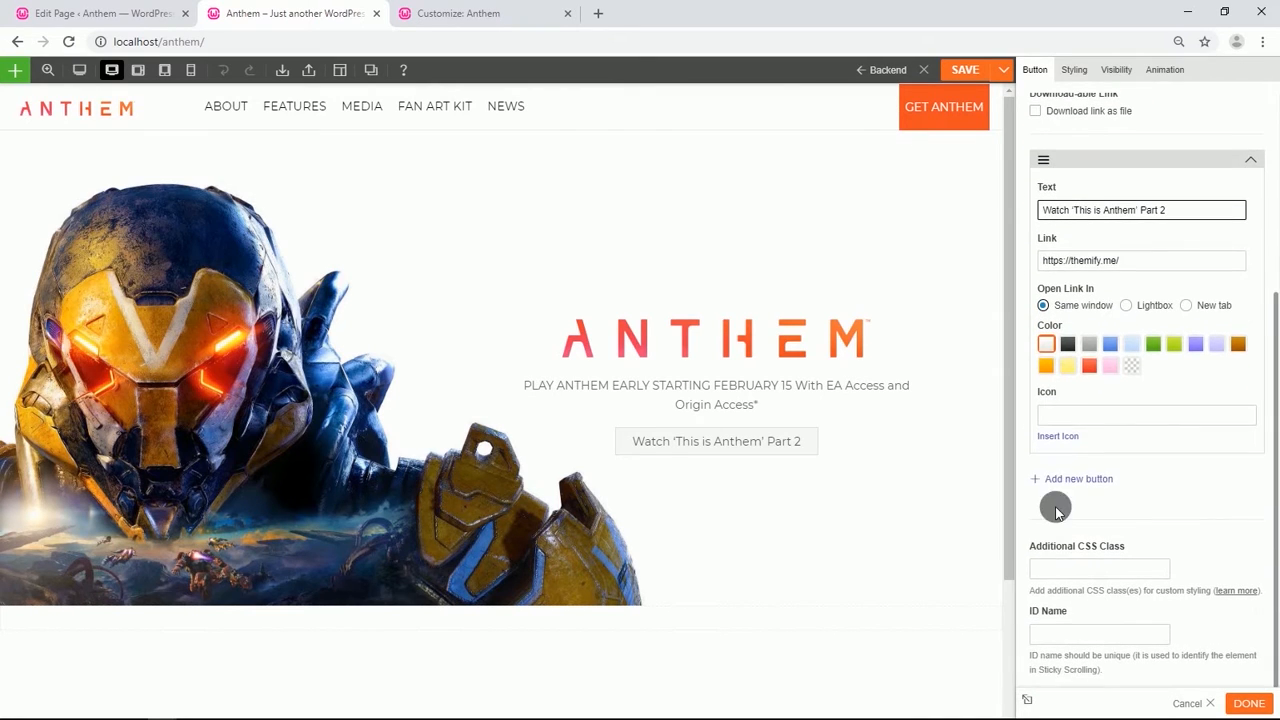
pyautogui.click(1052, 438)
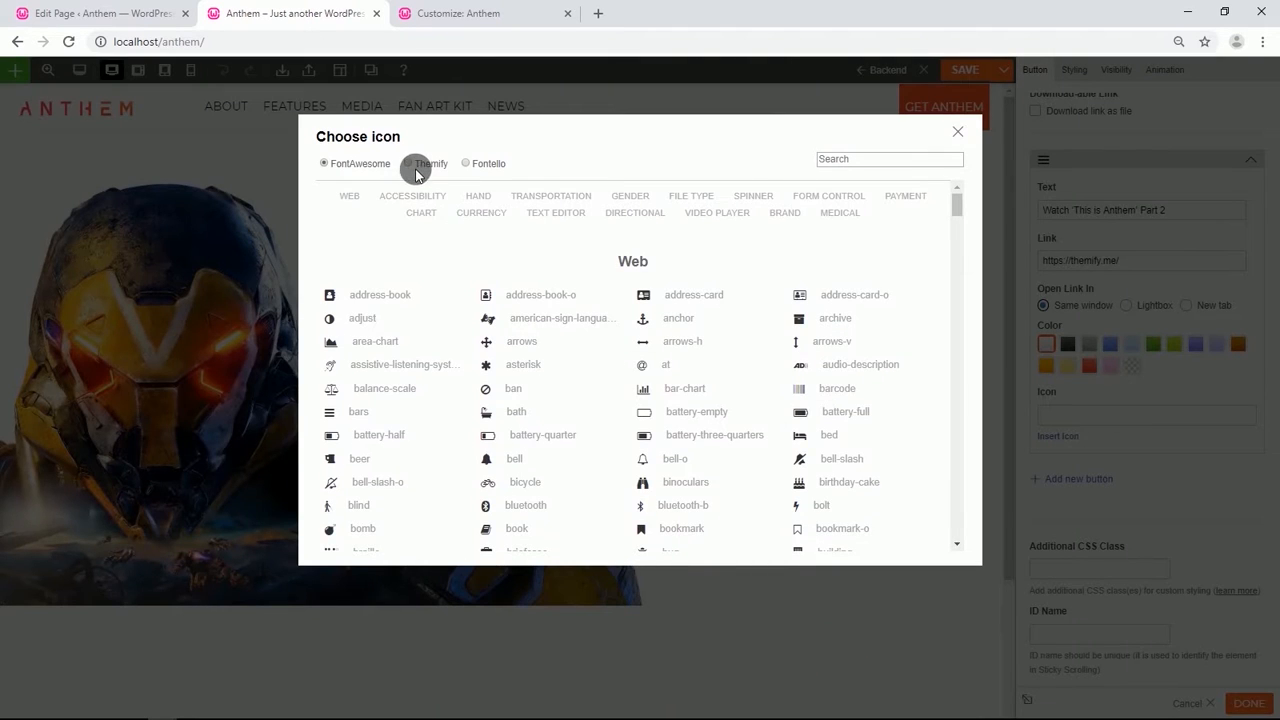
pyautogui.click(418, 166)
pyautogui.click(877, 163)
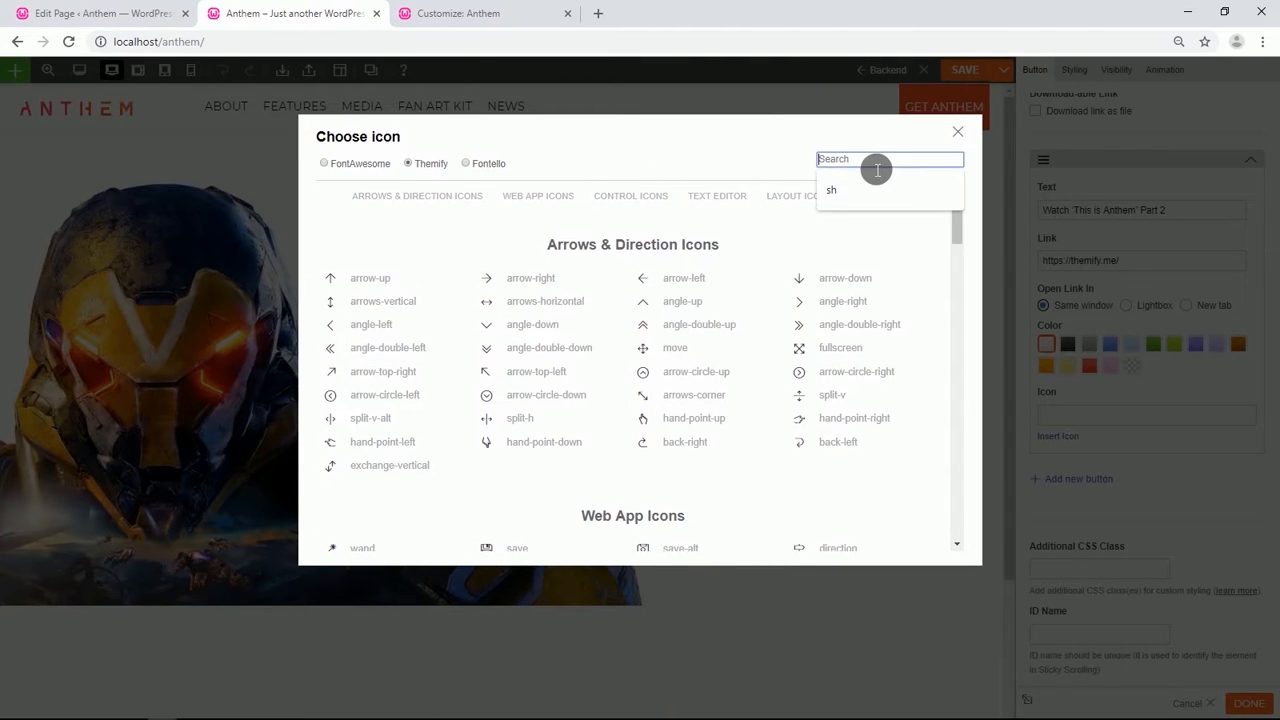
pyautogui.write('pla')
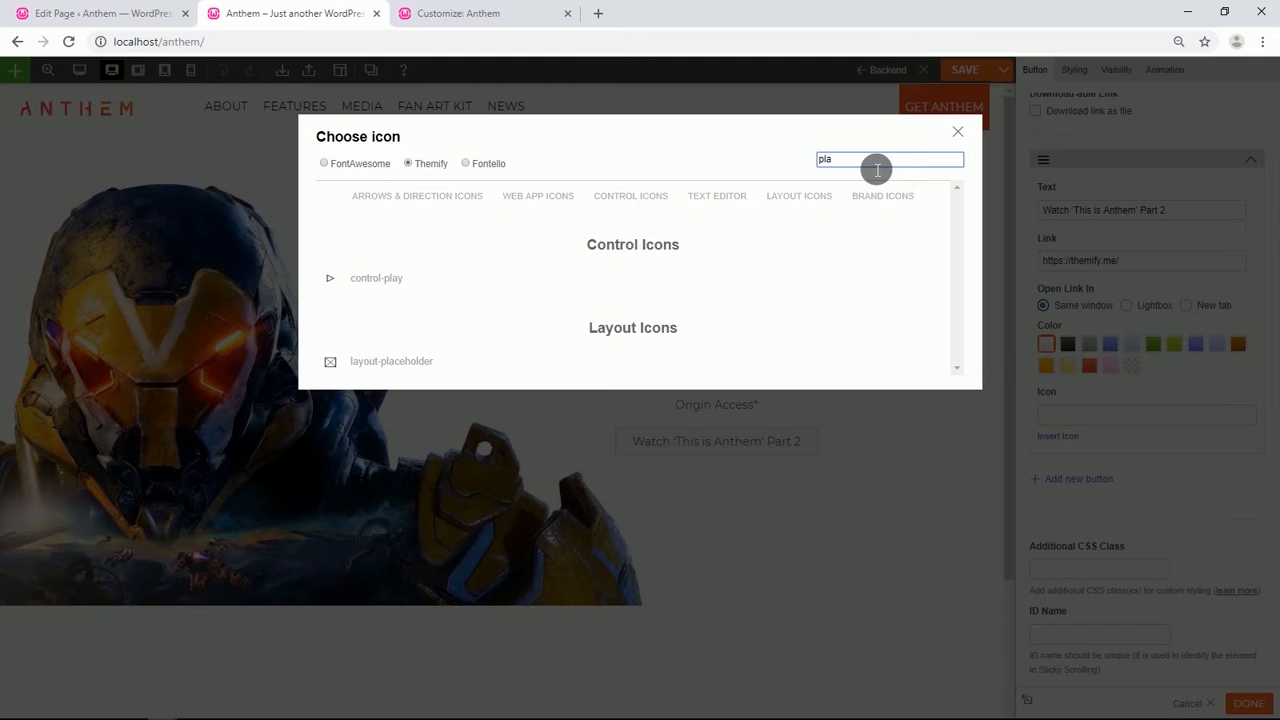
pyautogui.click(357, 277)
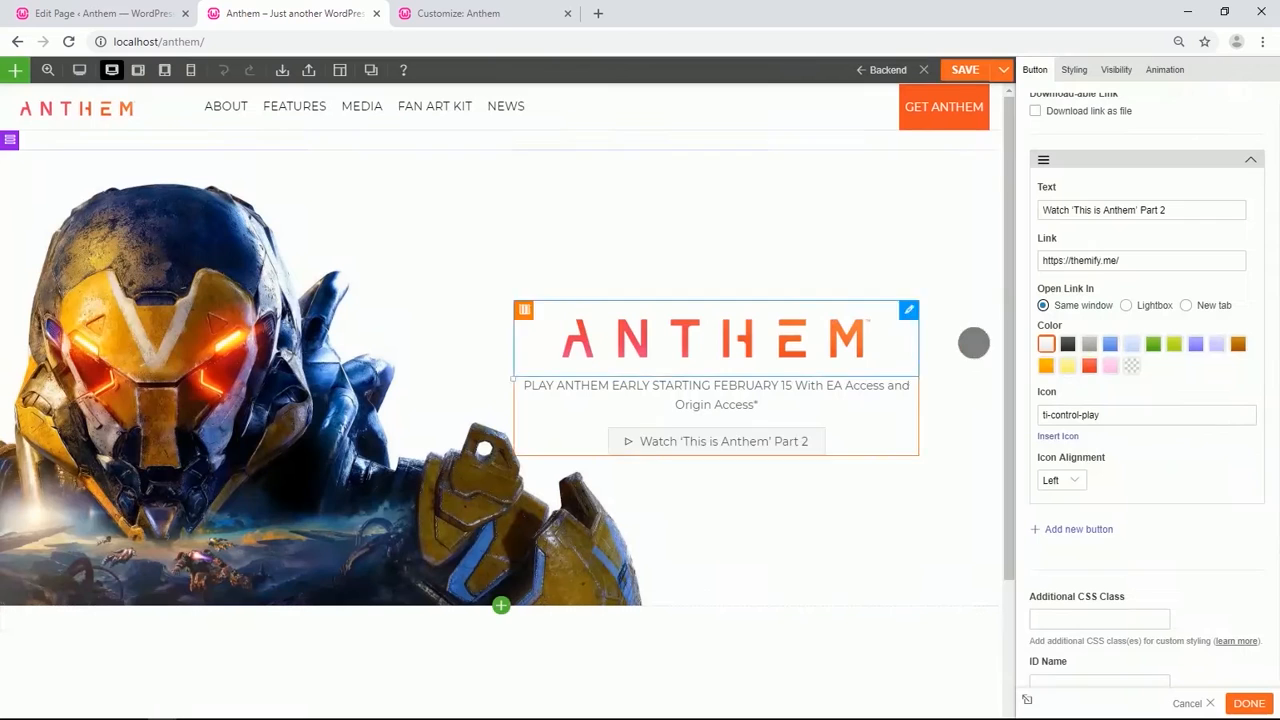
pyautogui.click(1078, 485)
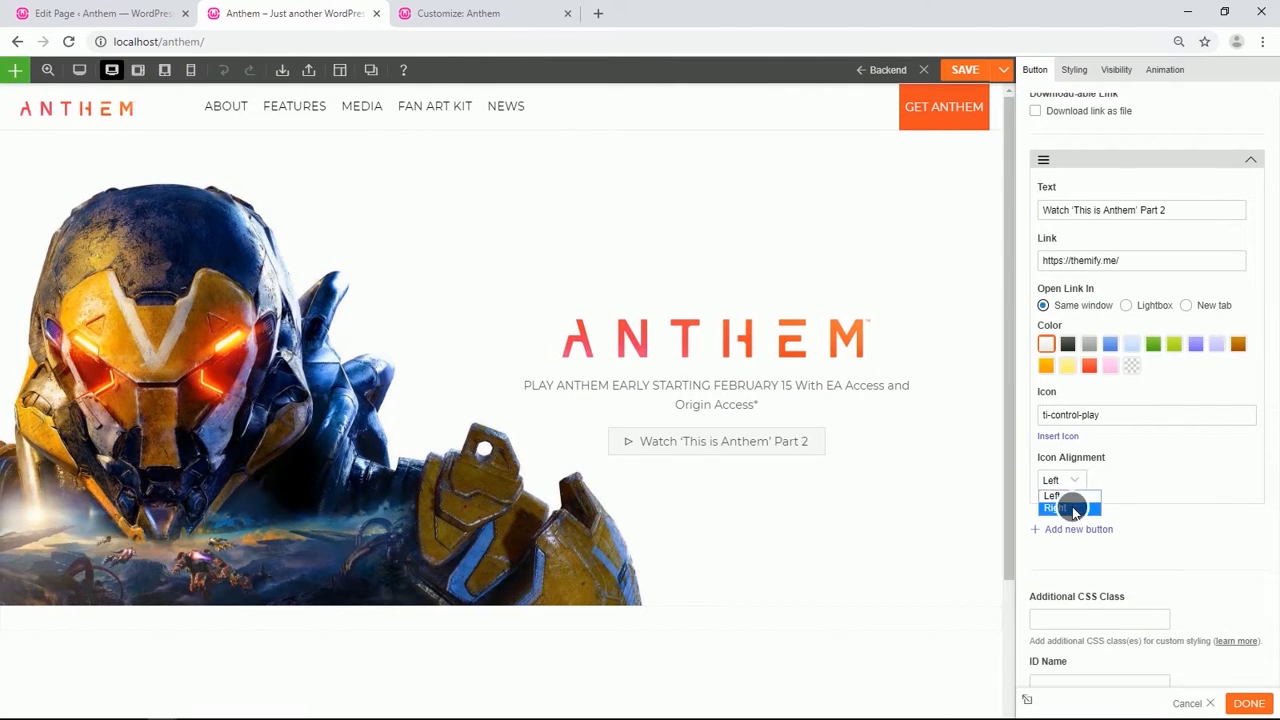
pyautogui.scroll(4, 1129, 295)
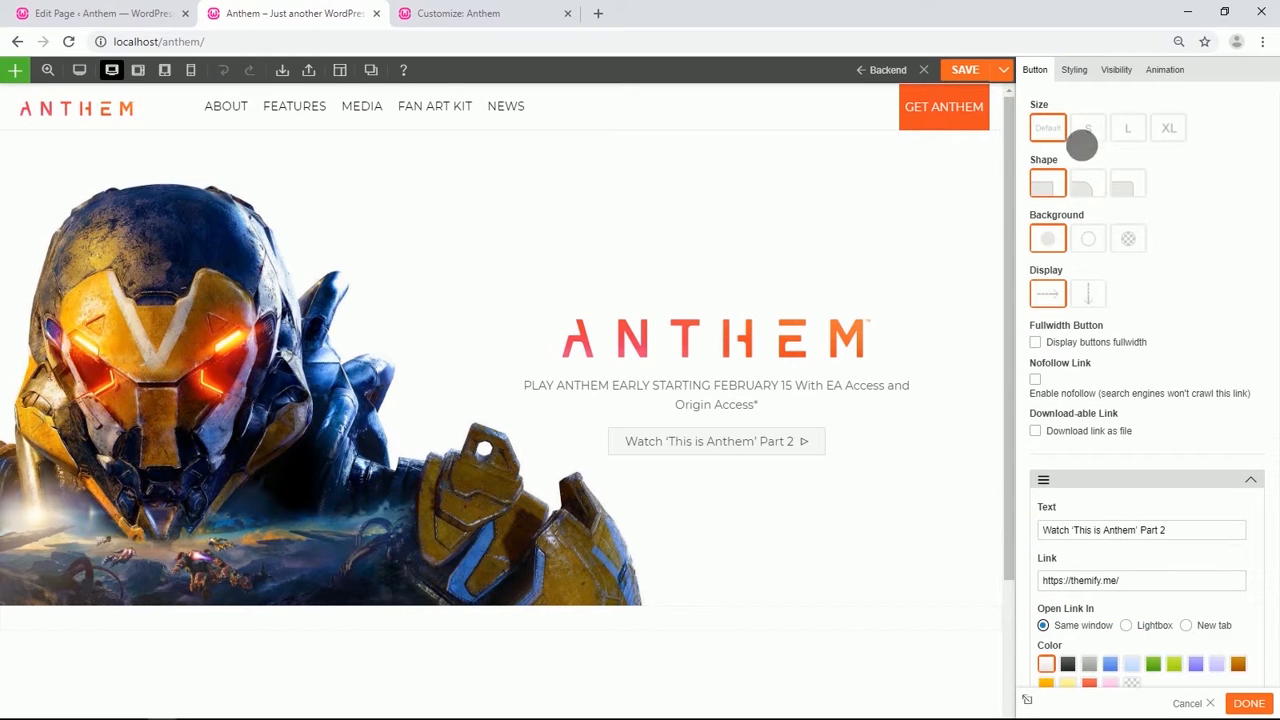
# Set the button link's background color to #ef4e22.
pyautogui.click(1074, 70)
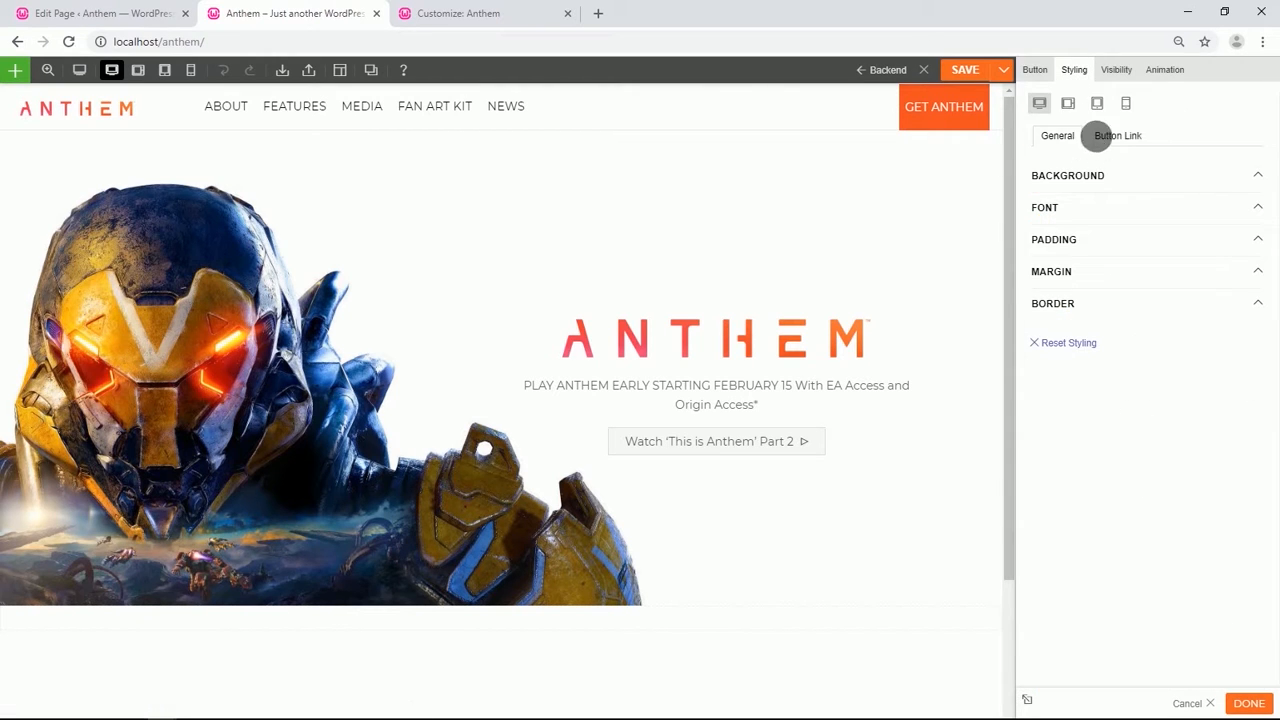
pyautogui.click(1110, 135)
pyautogui.click(1092, 190)
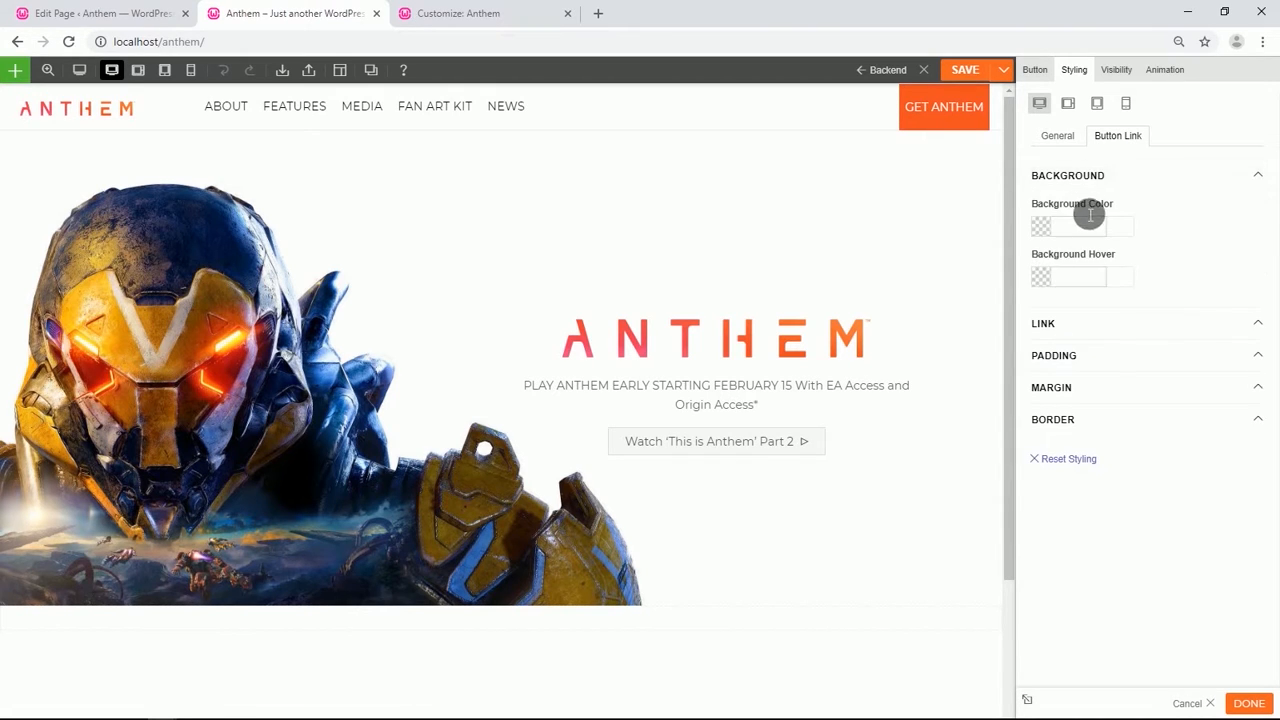
pyautogui.click(1087, 228)
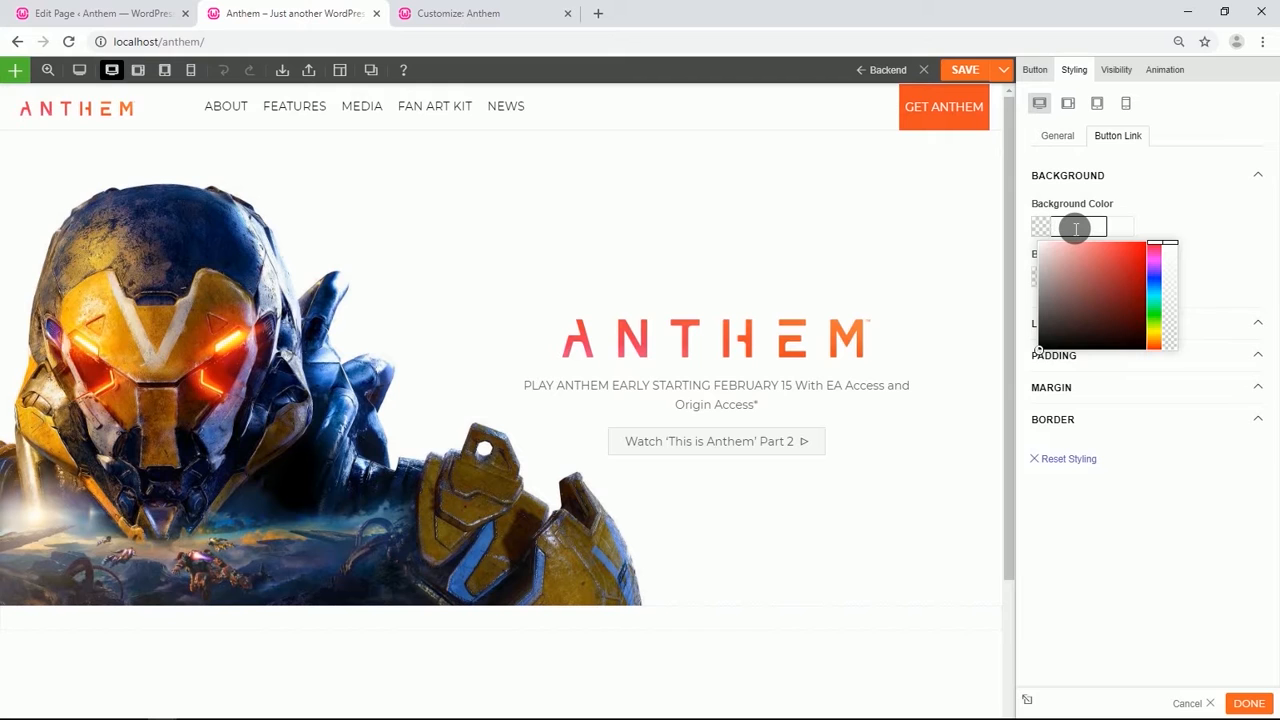
pyautogui.write('ef4e22')
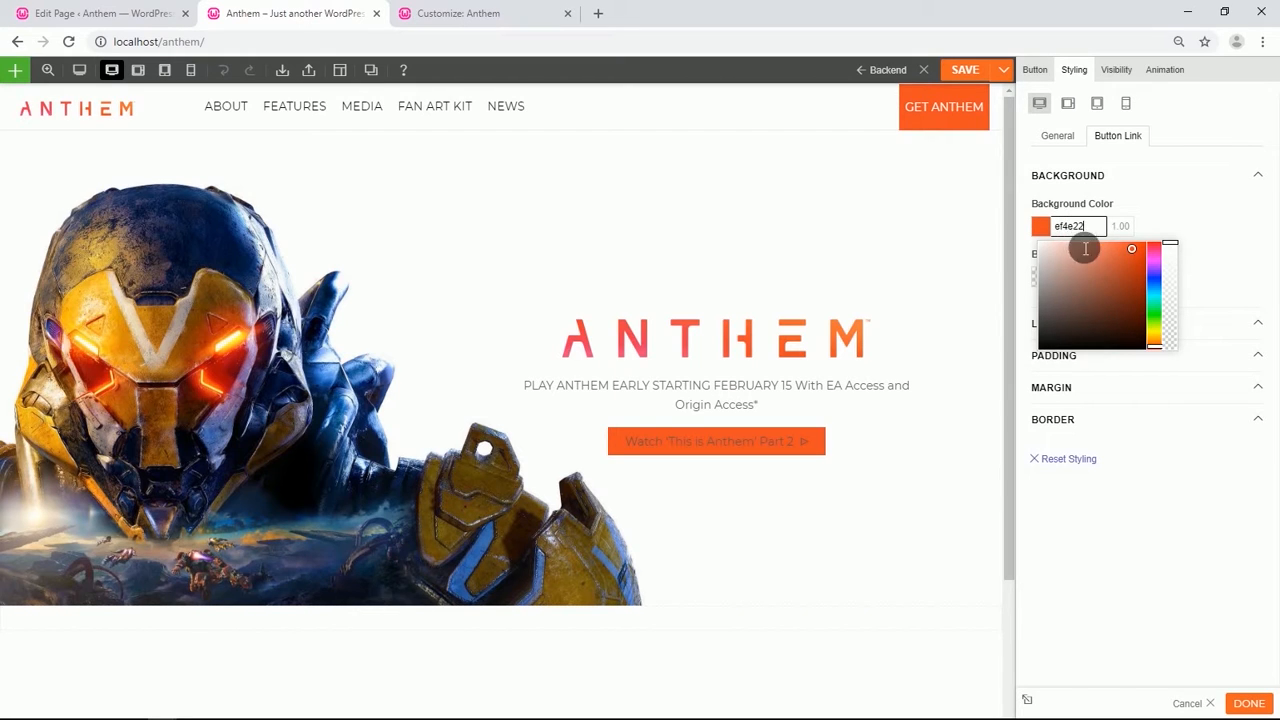
pyautogui.click(1200, 230)
# Set the button link's text color to #ffffff.
pyautogui.click(1094, 322)
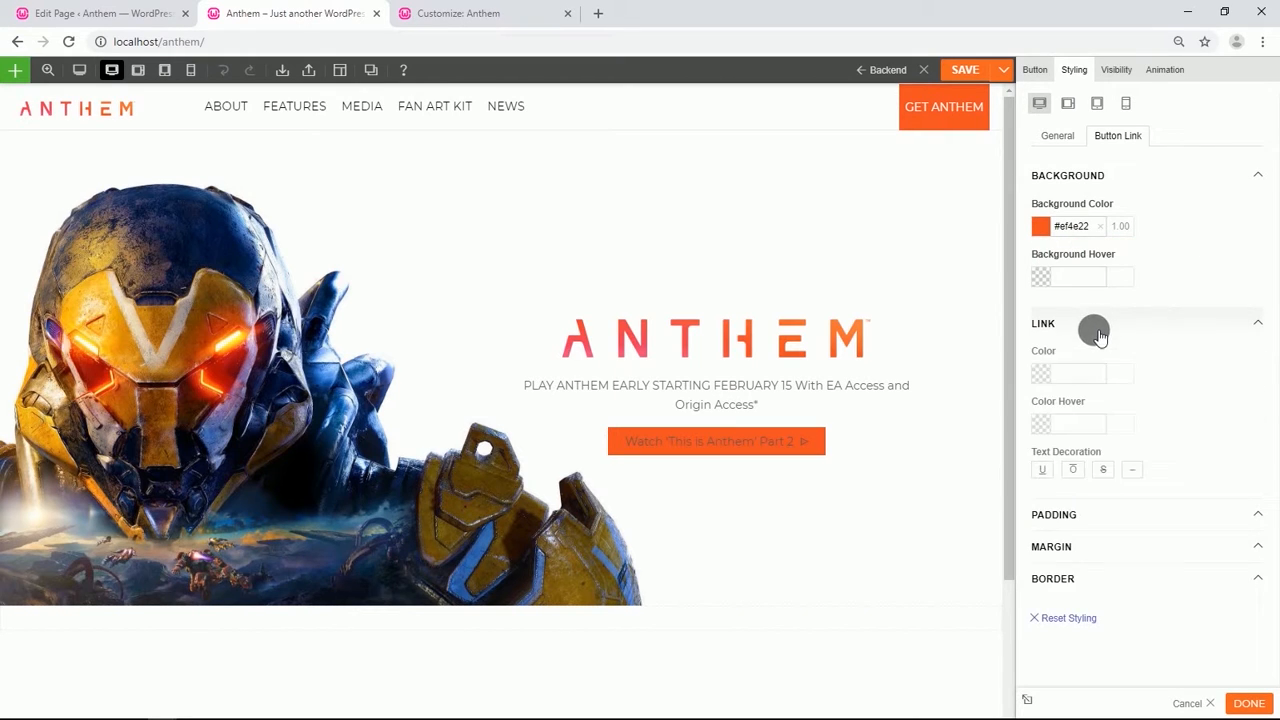
pyautogui.click(1048, 380)
pyautogui.moveTo(1047, 398); pyautogui.dragTo(1021, 372)
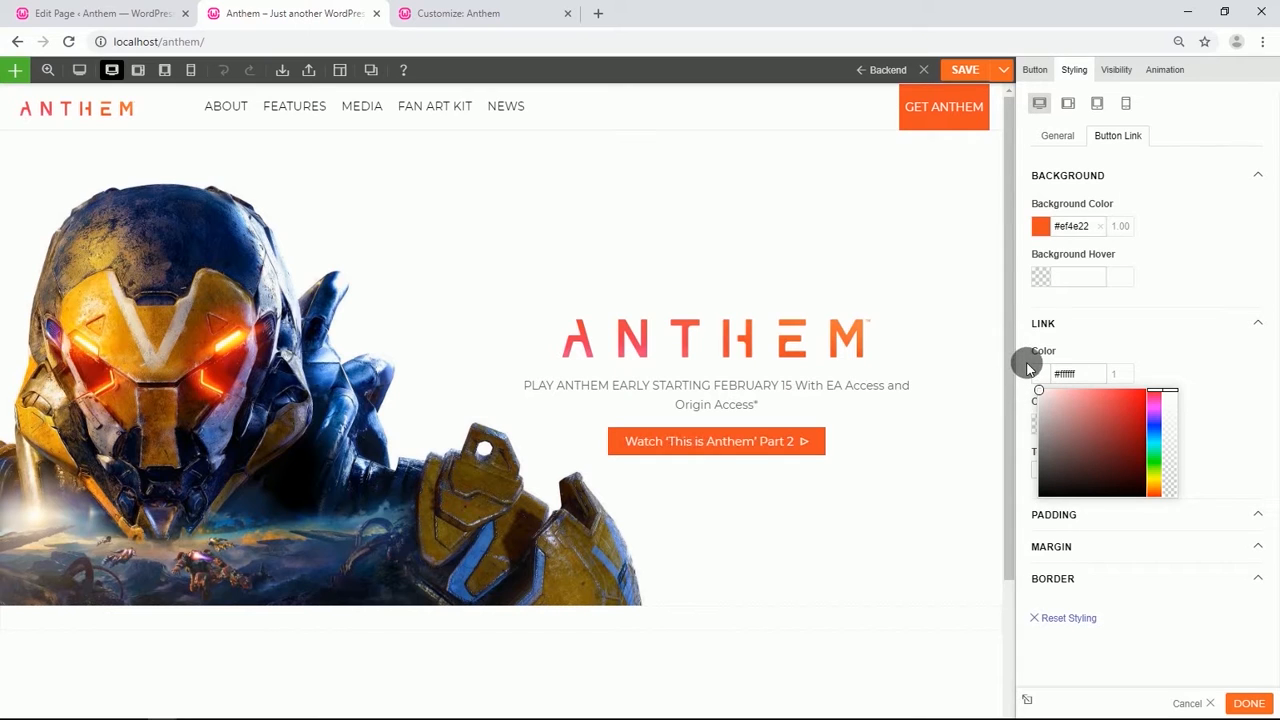
pyautogui.click(1172, 286)
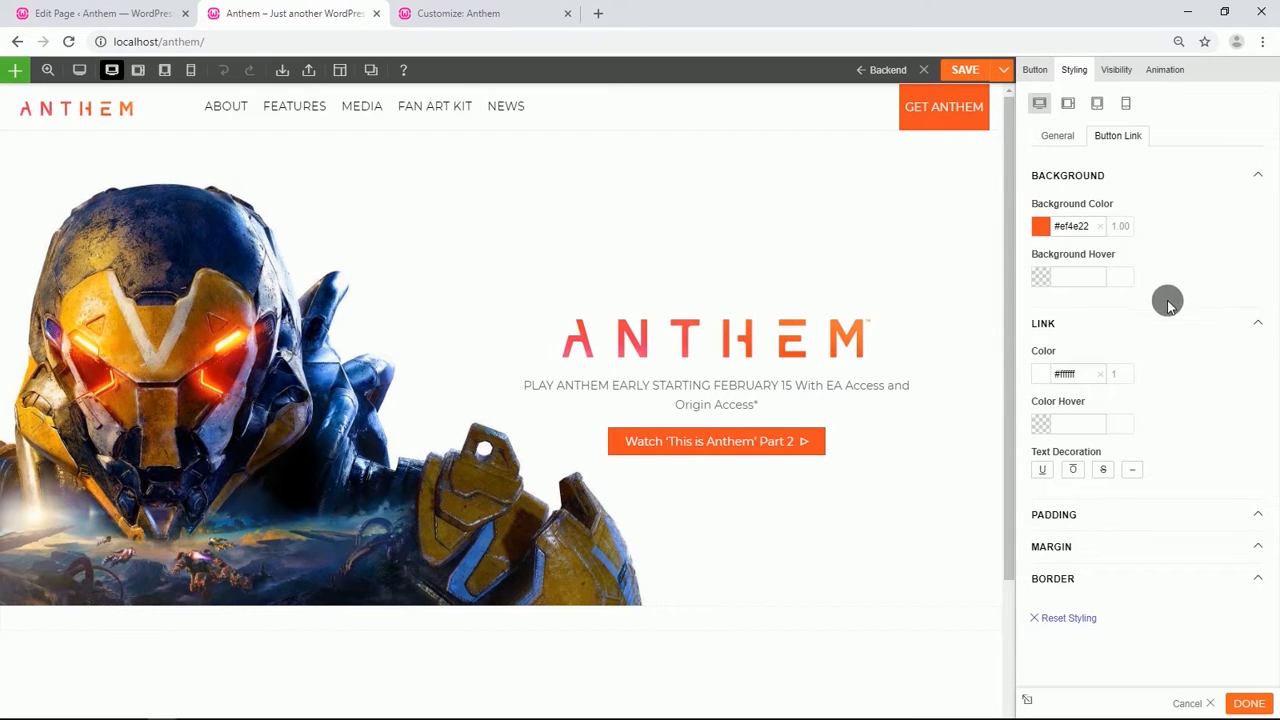
# Split the empty row below into two equal columns and copy the button into it.
pyautogui.scroll(-2, 600, 455)
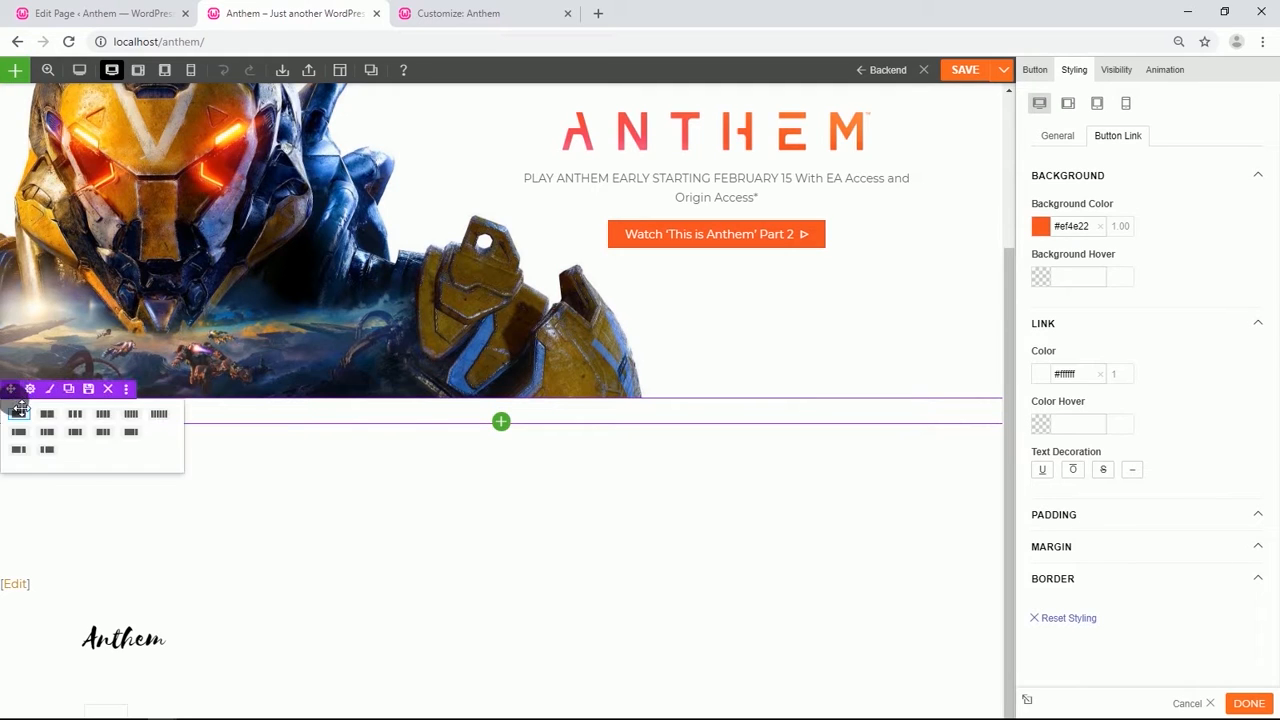
pyautogui.click(47, 414)
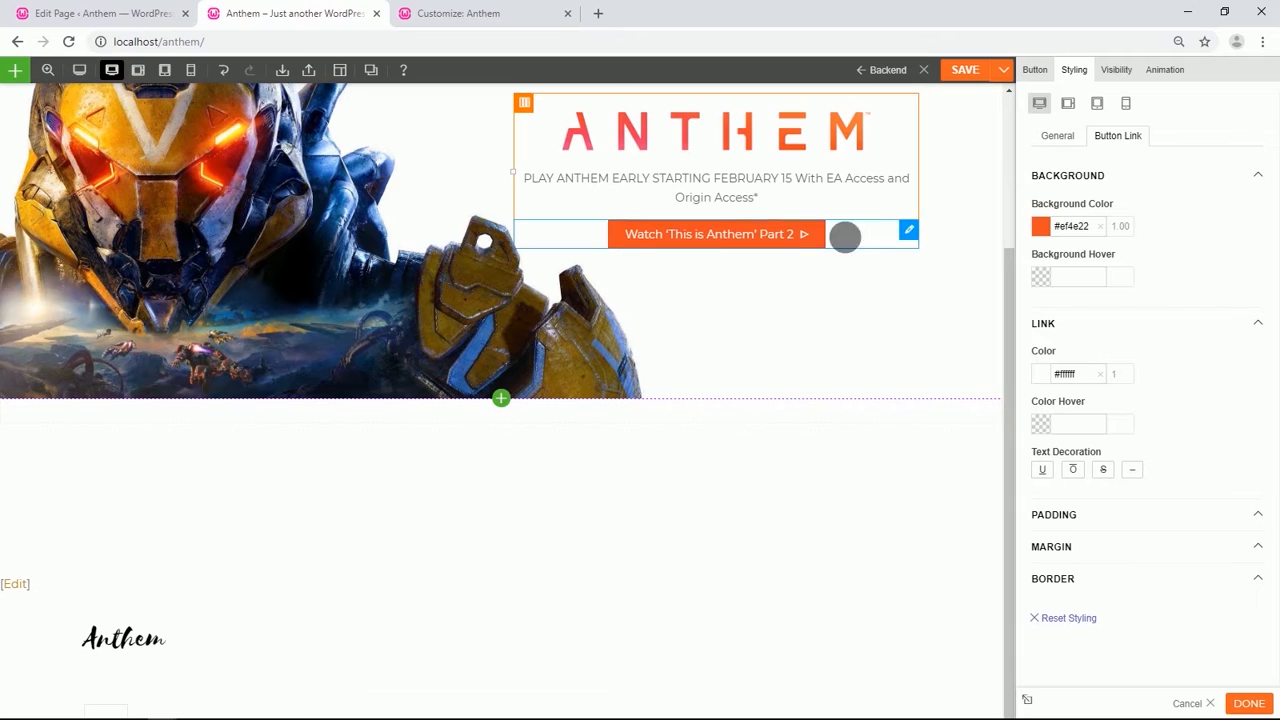
pyautogui.click(875, 234)
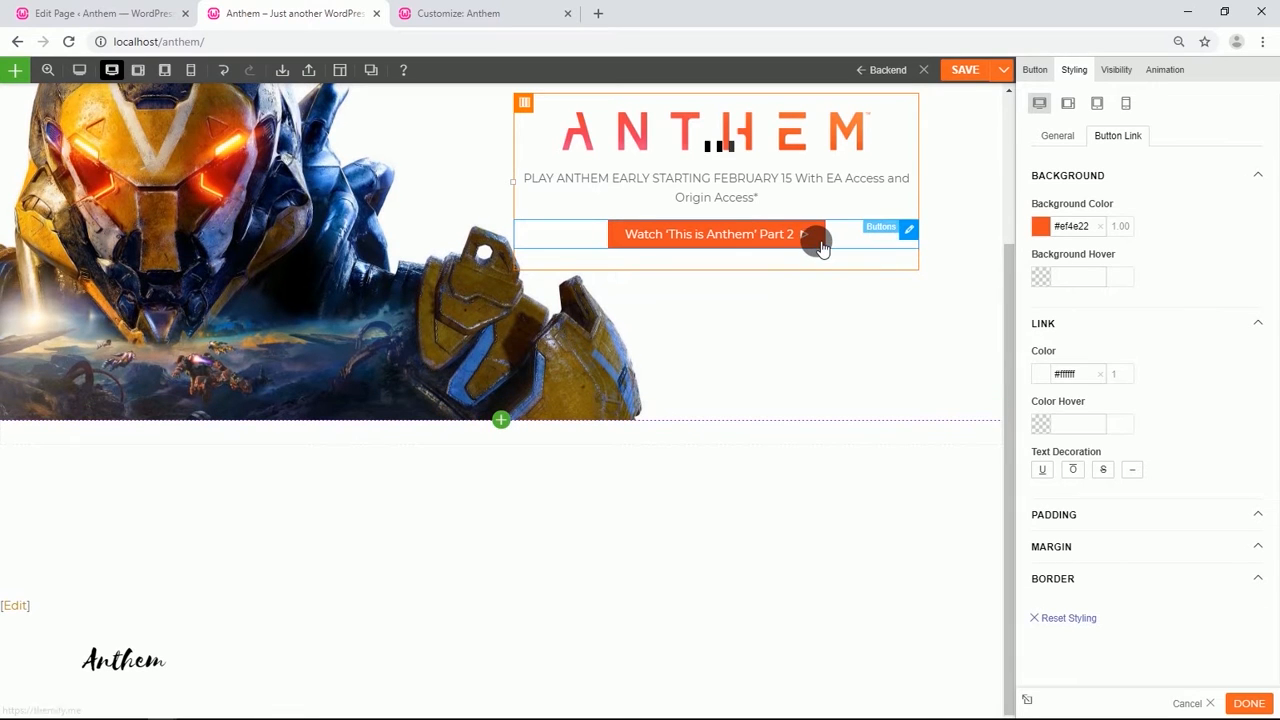
pyautogui.moveTo(728, 258); pyautogui.dragTo(689, 394)
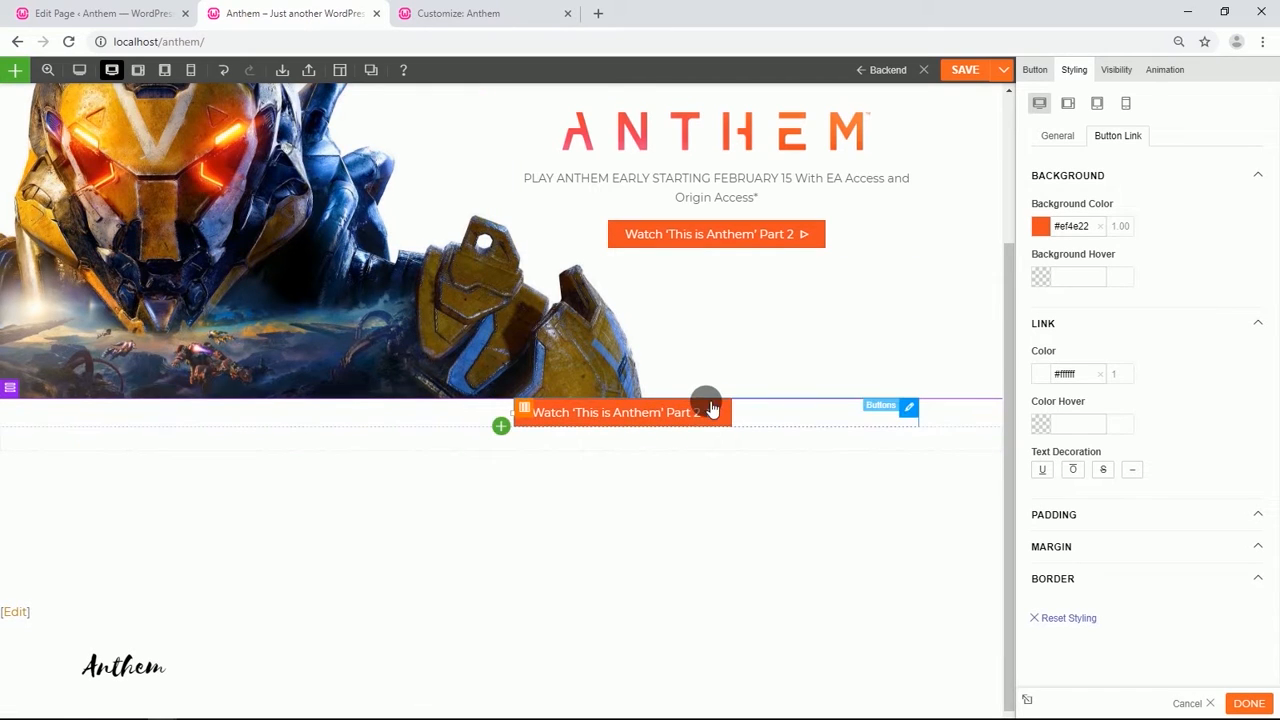
# Change the copied button's label to Join Now and its size to Large.
pyautogui.click(700, 412)
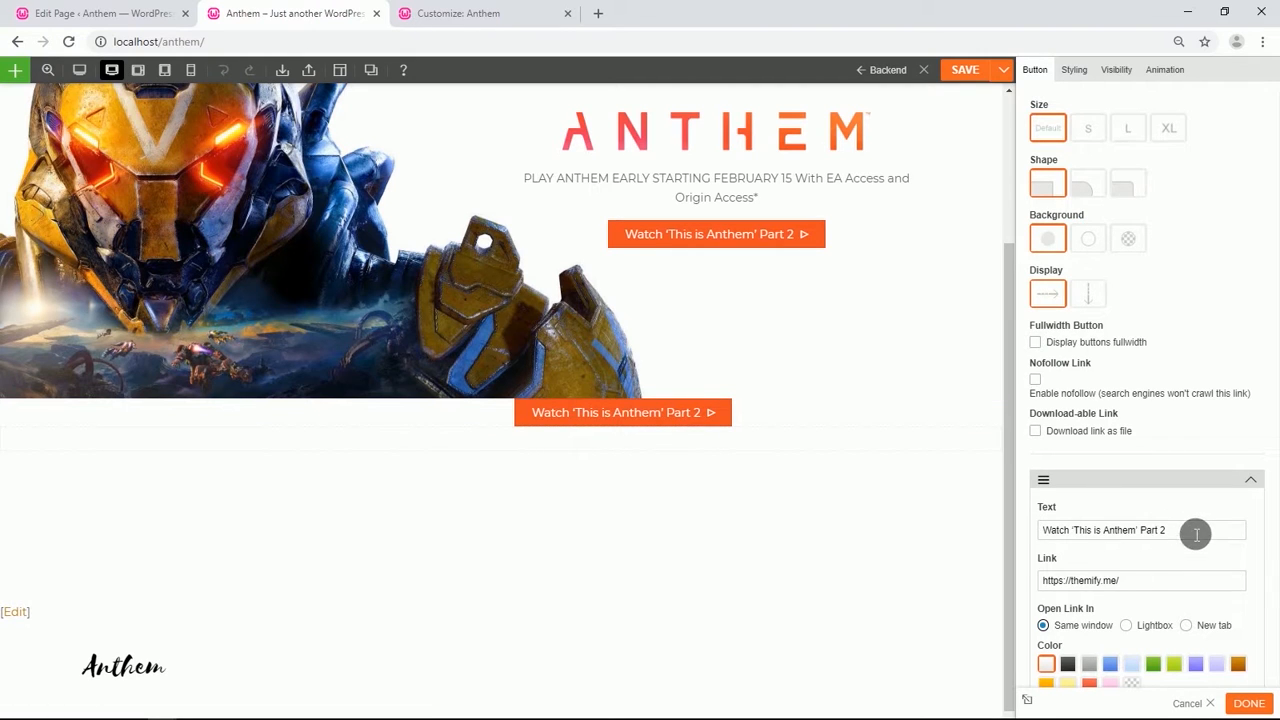
pyautogui.moveTo(1194, 531); pyautogui.dragTo(1030, 533)
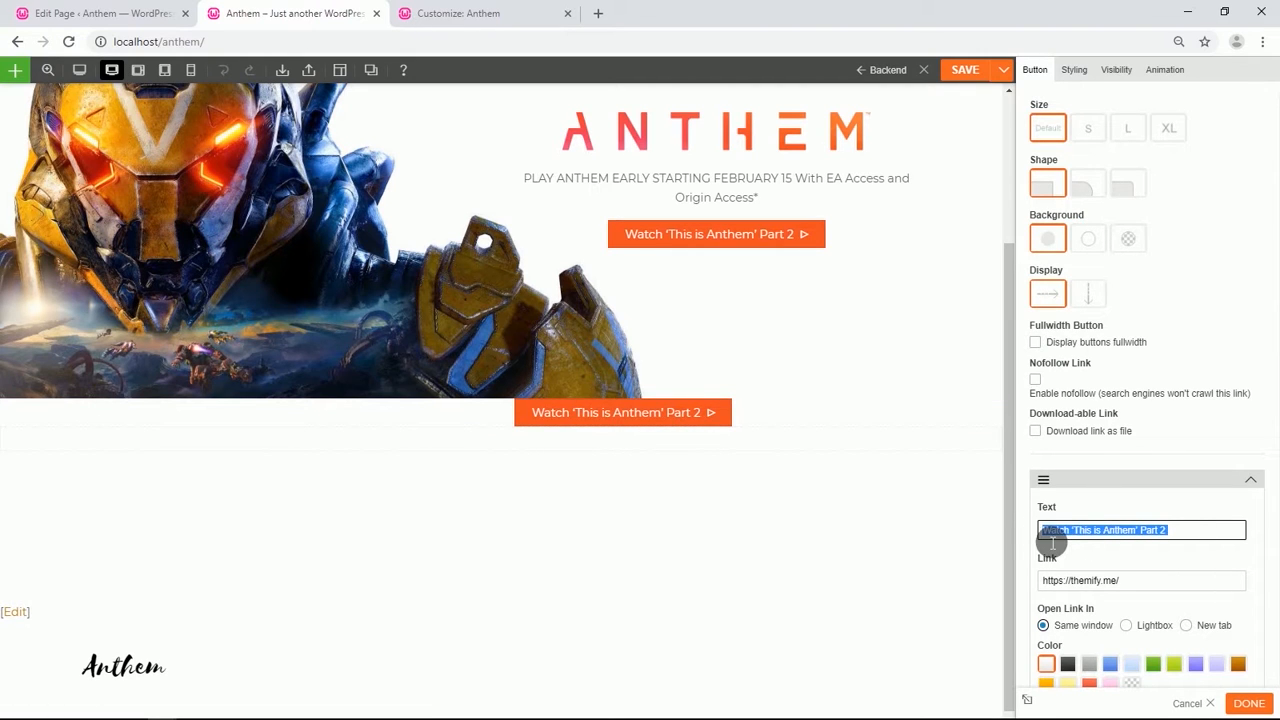
pyautogui.write('Join Now')
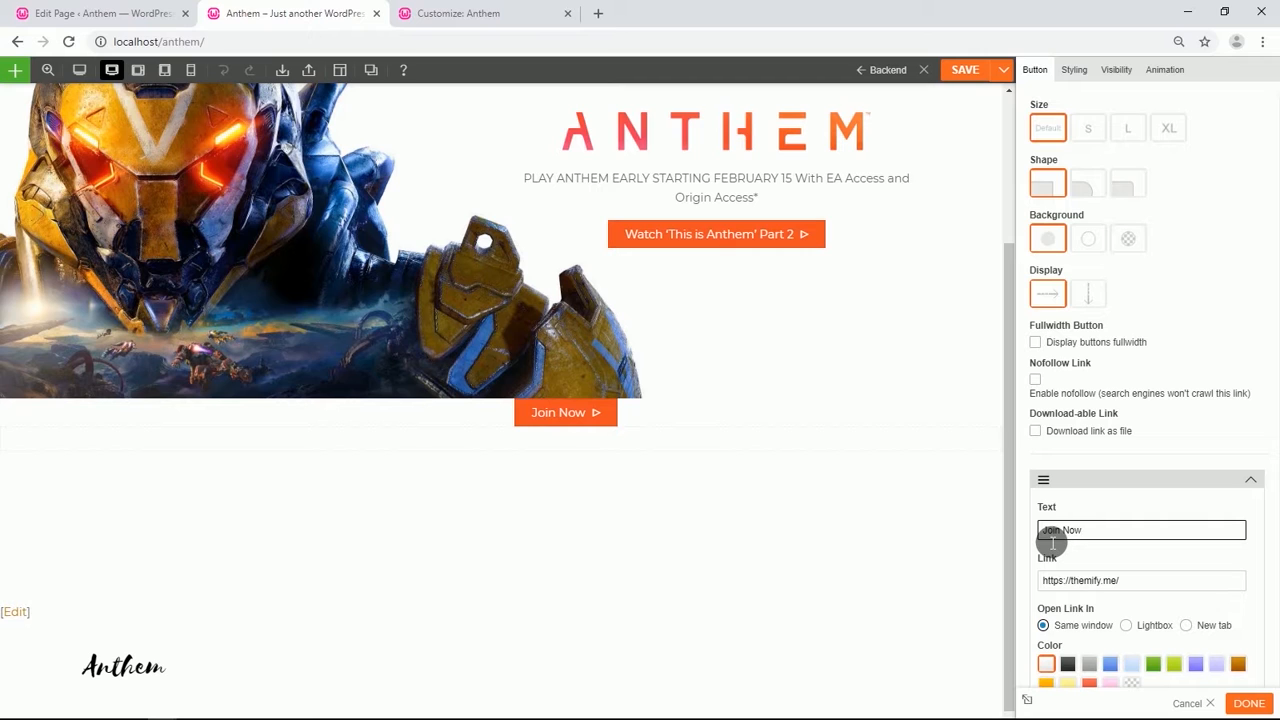
pyautogui.click(1165, 130)
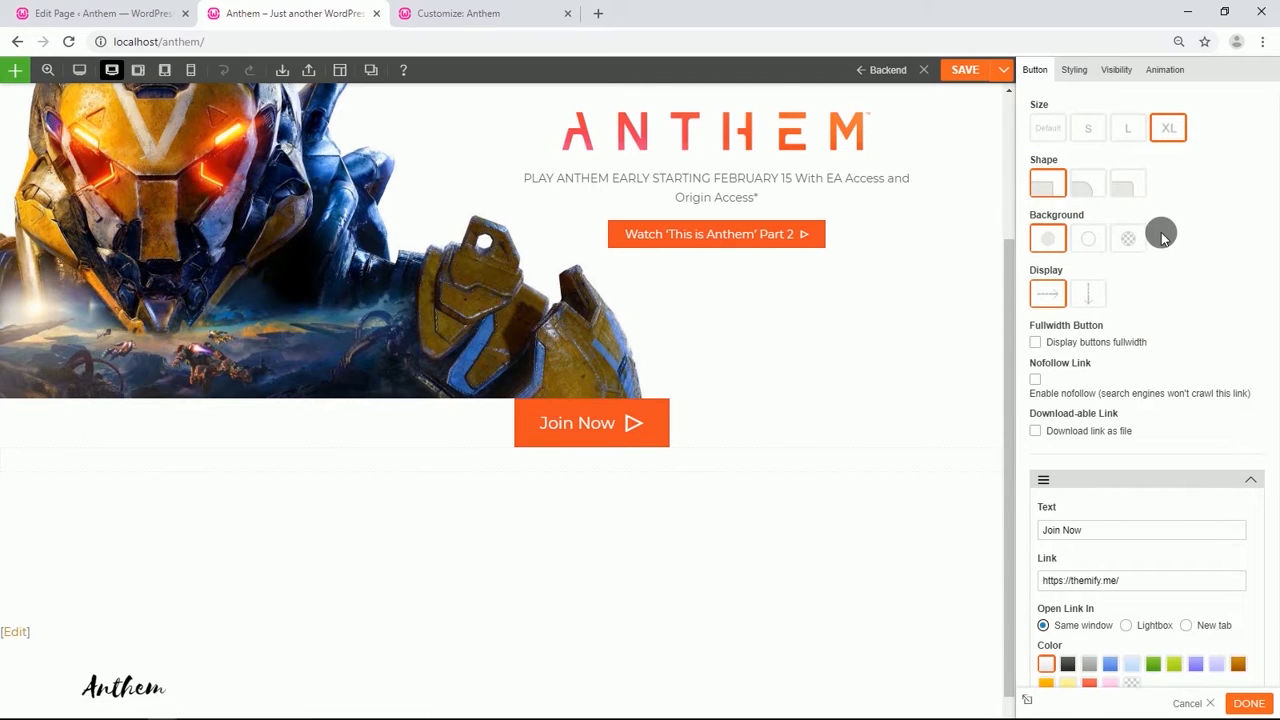
pyautogui.click(1128, 128)
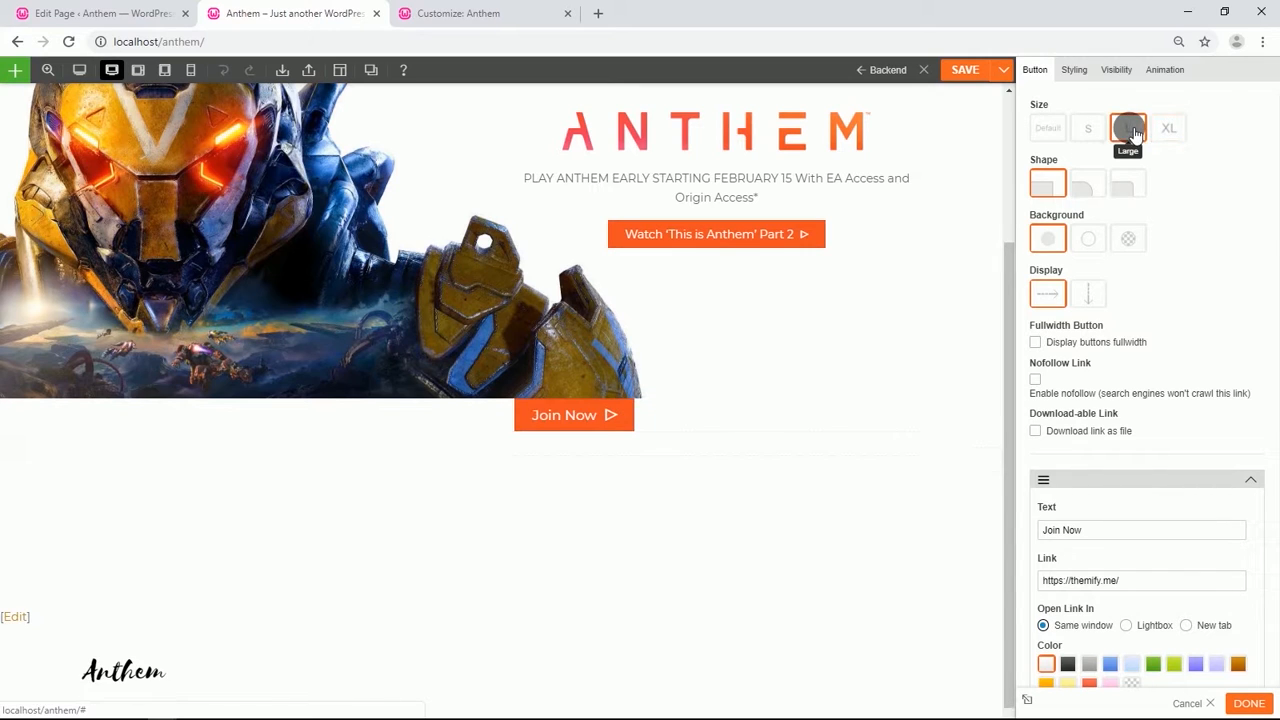
# Right-align the Join Now button's text in its general font styling.
pyautogui.click(1073, 69)
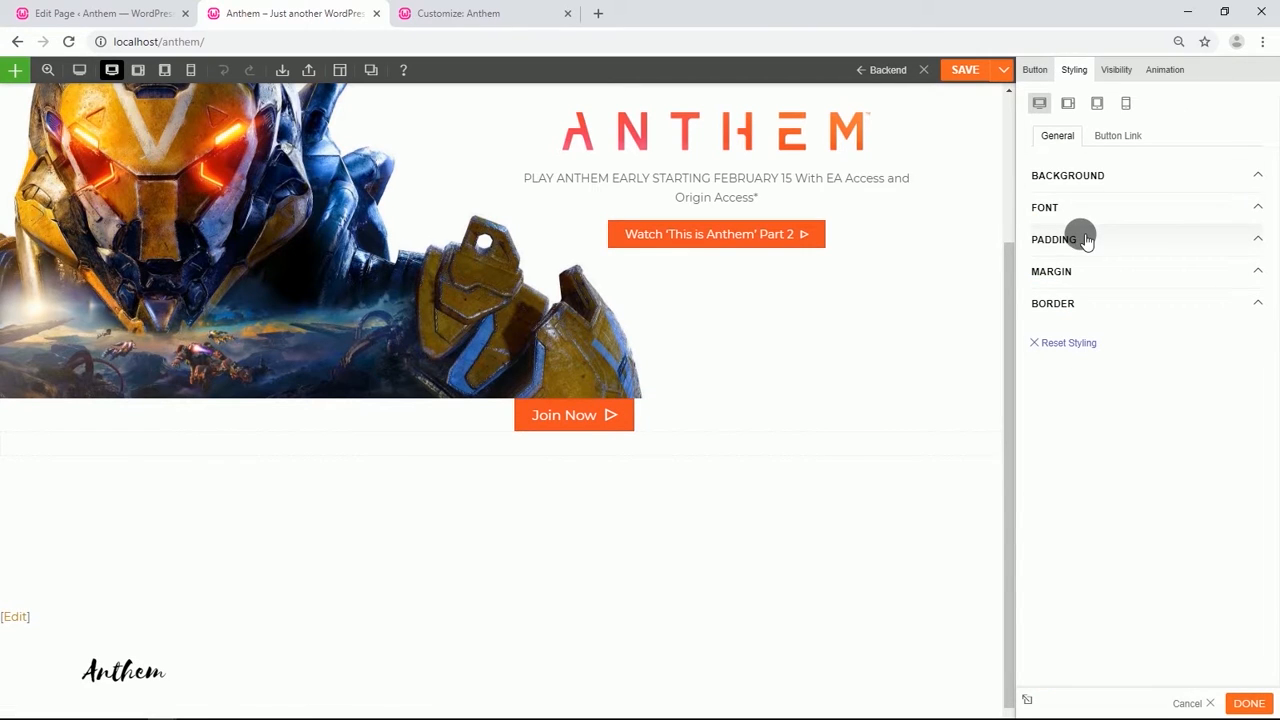
pyautogui.click(1074, 208)
pyautogui.click(1110, 536)
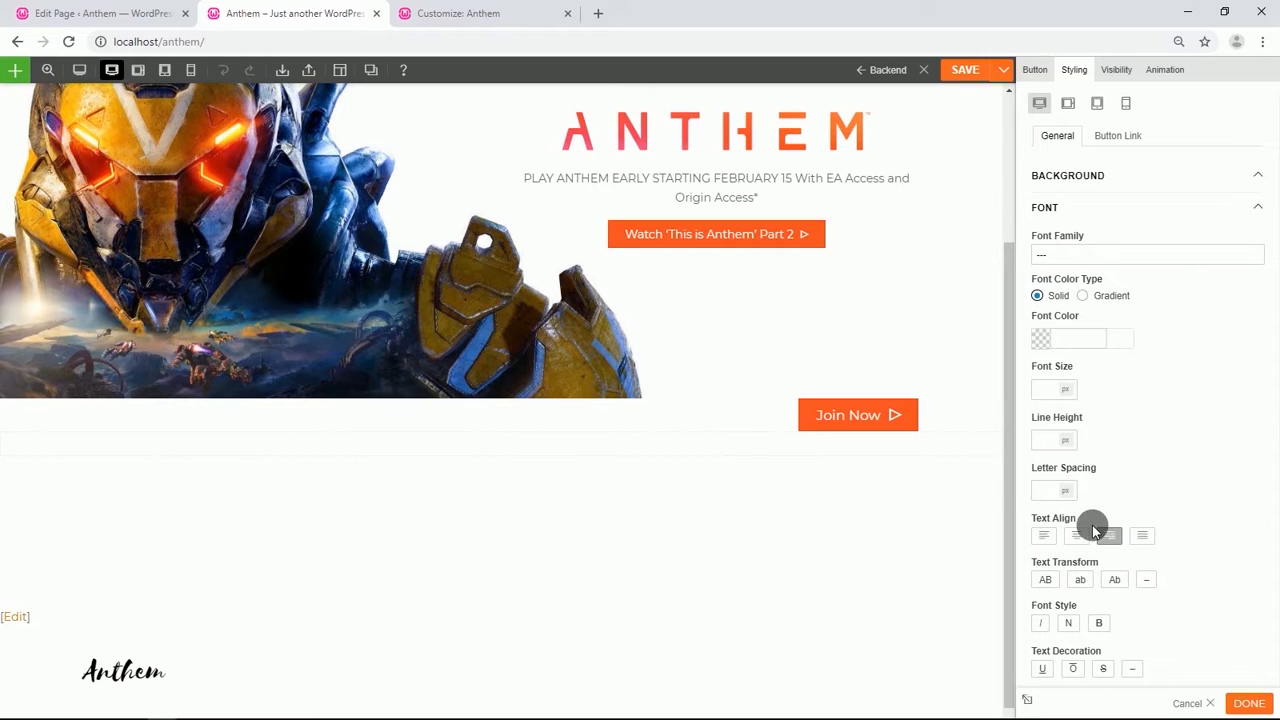
# Add a Text module to the new row's left column with the text GET ANTHEM FIRST WITH ORIGIN ACCESS PREMIER.
pyautogui.click(501, 434)
pyautogui.scroll(-1, 460, 563)
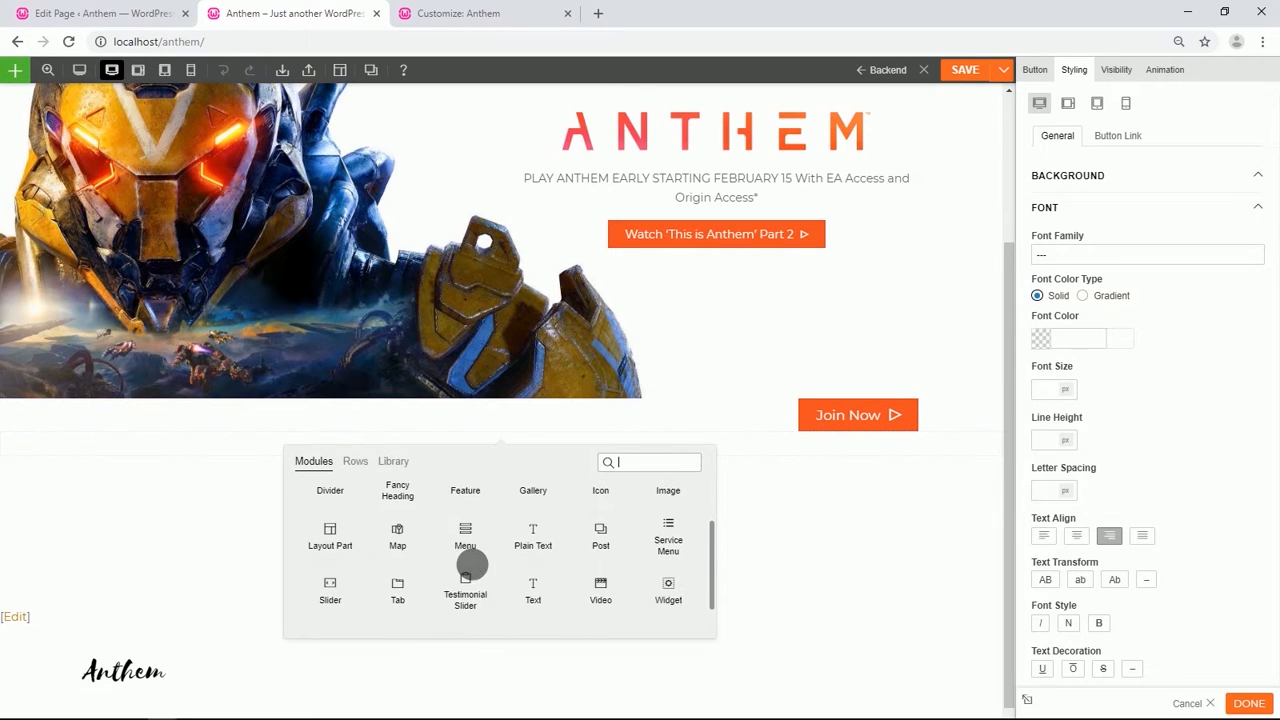
pyautogui.moveTo(522, 593); pyautogui.dragTo(286, 422)
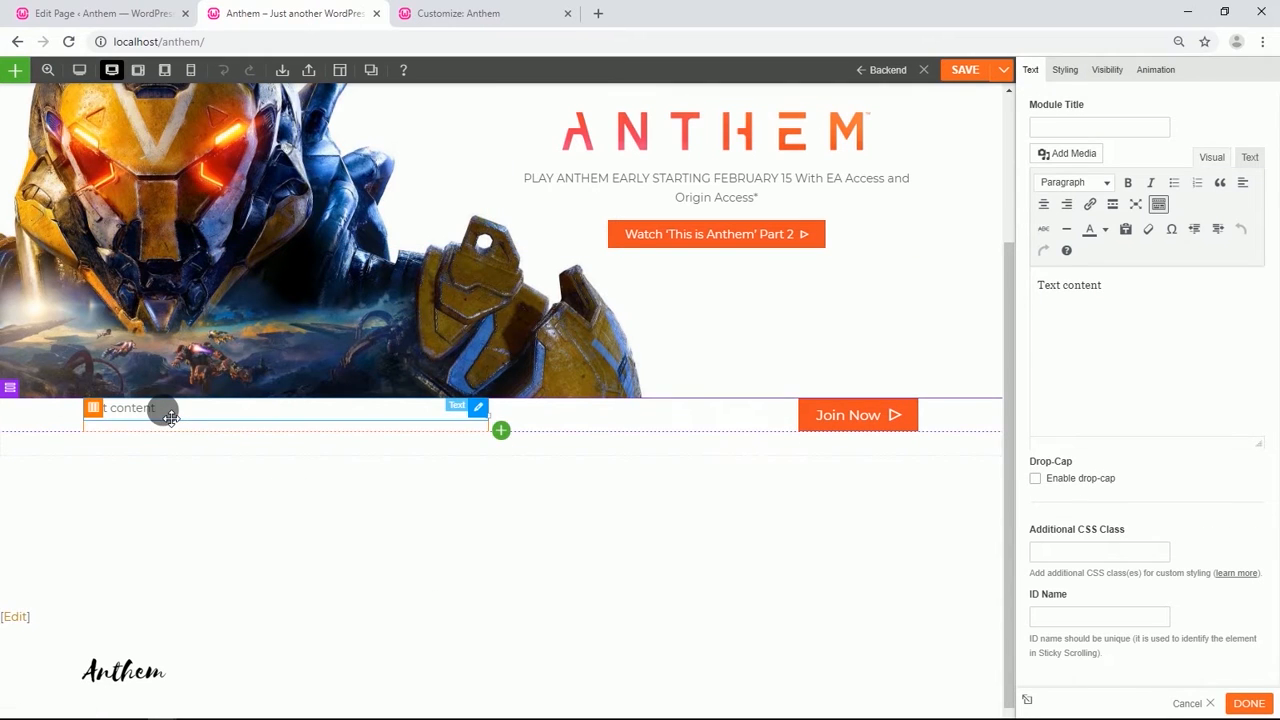
pyautogui.moveTo(1118, 285); pyautogui.dragTo(1060, 286)
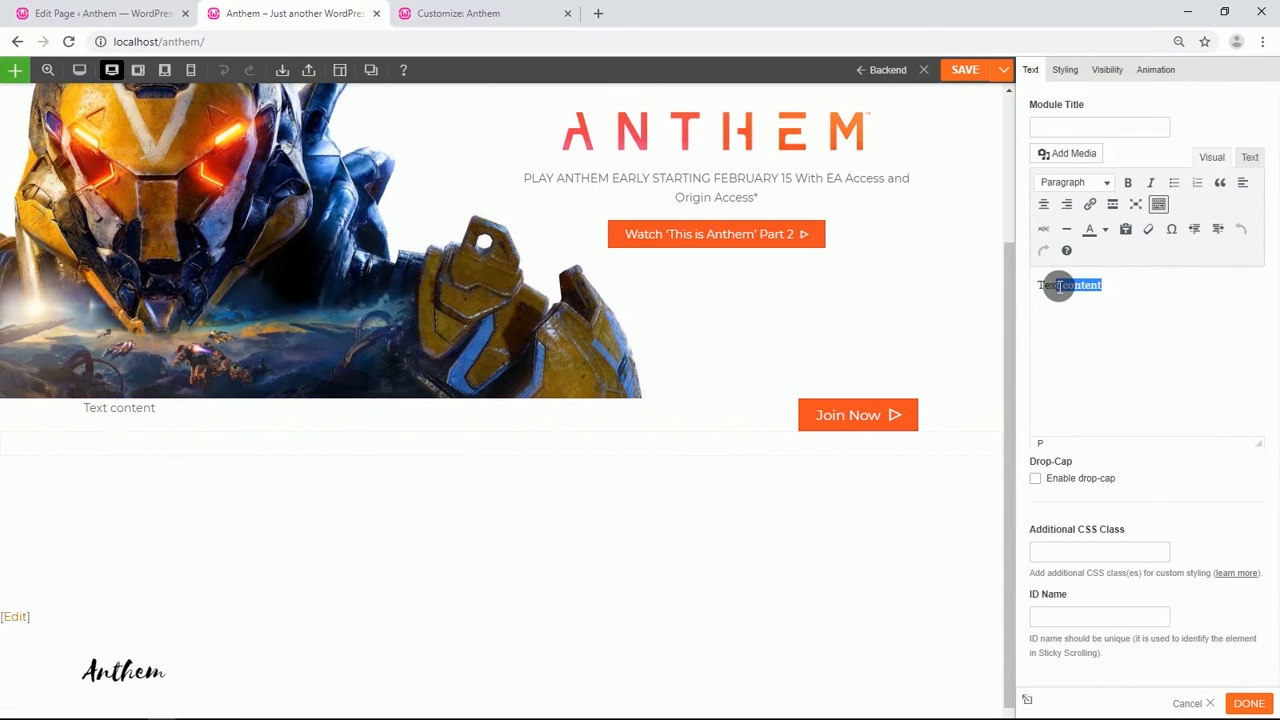
pyautogui.write('GET ANTHEM FIRST WITH ORIGIN ACCESS PREMIER')
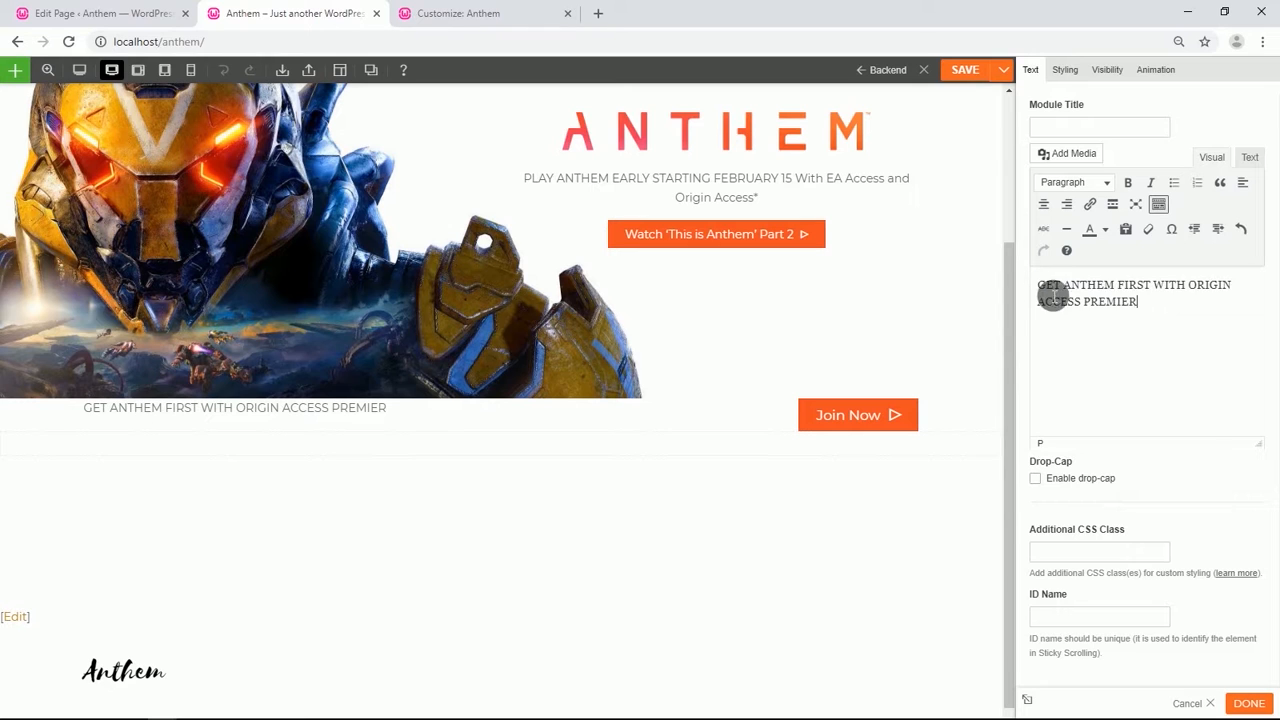
# Format the GET ANTHEM FIRST WITH ORIGIN ACCESS PREMIER text as Heading 3.
pyautogui.moveTo(1160, 312); pyautogui.dragTo(1036, 284)
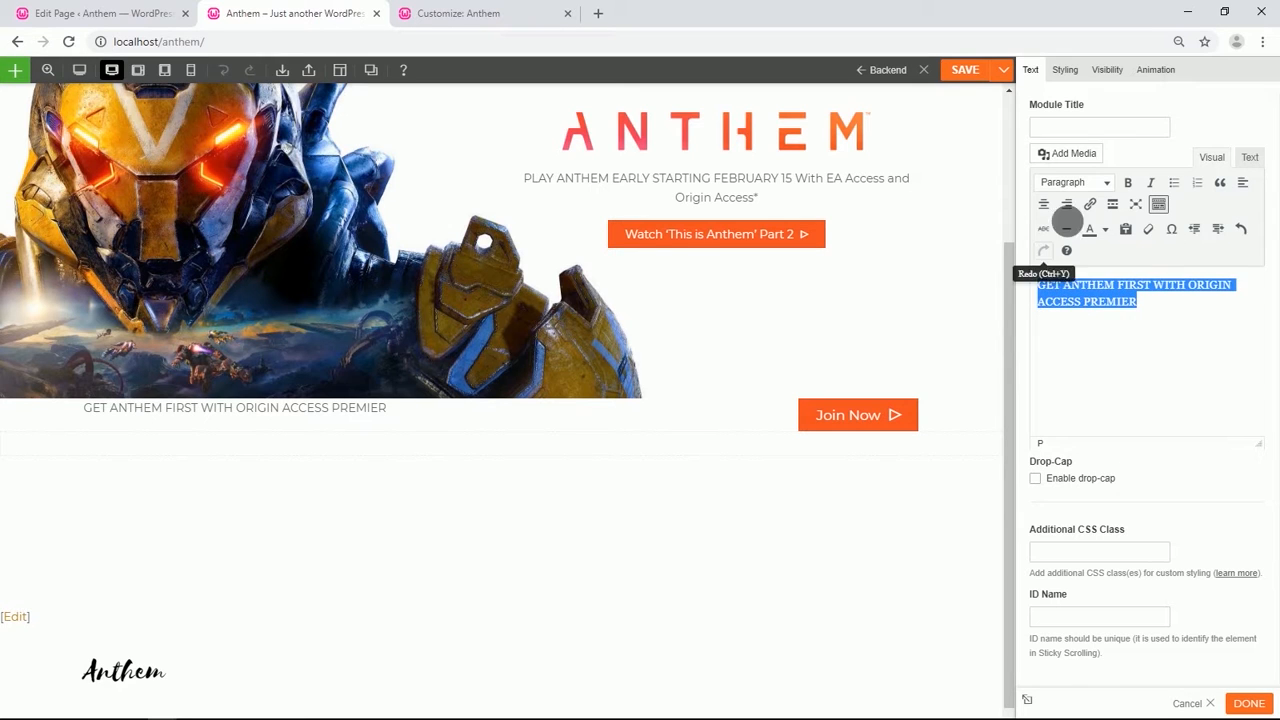
pyautogui.click(1106, 183)
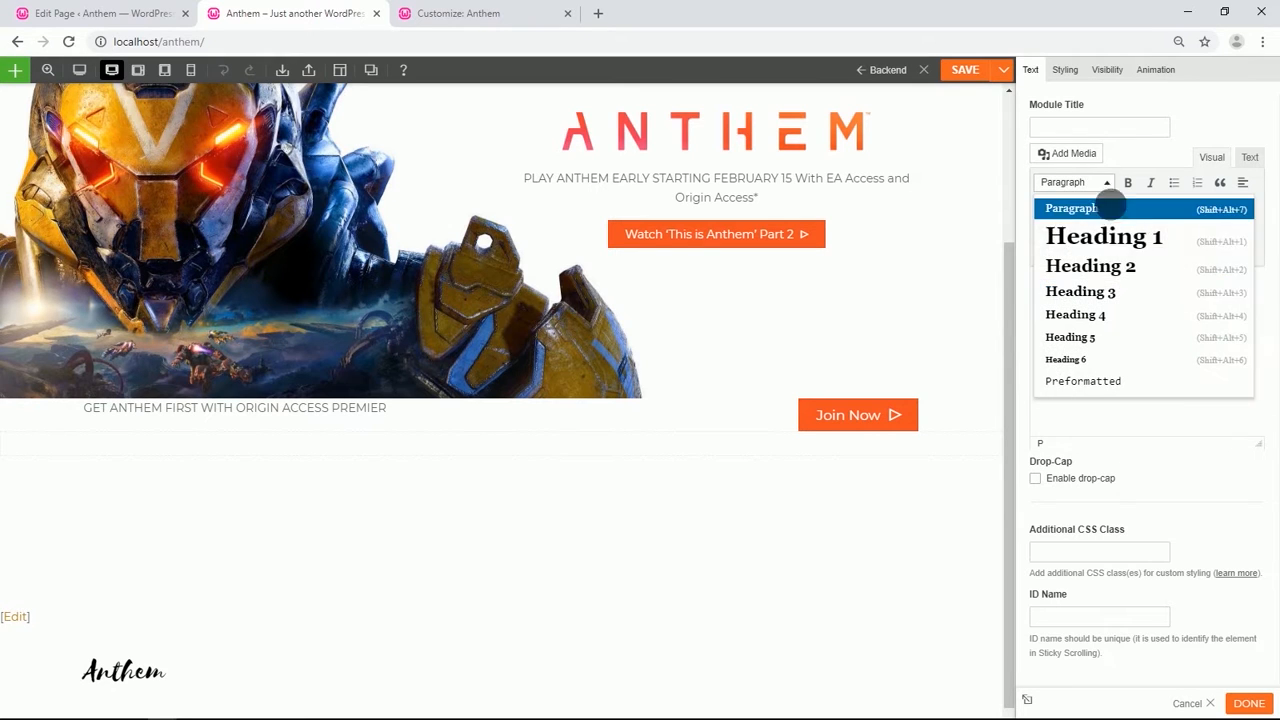
pyautogui.click(1116, 292)
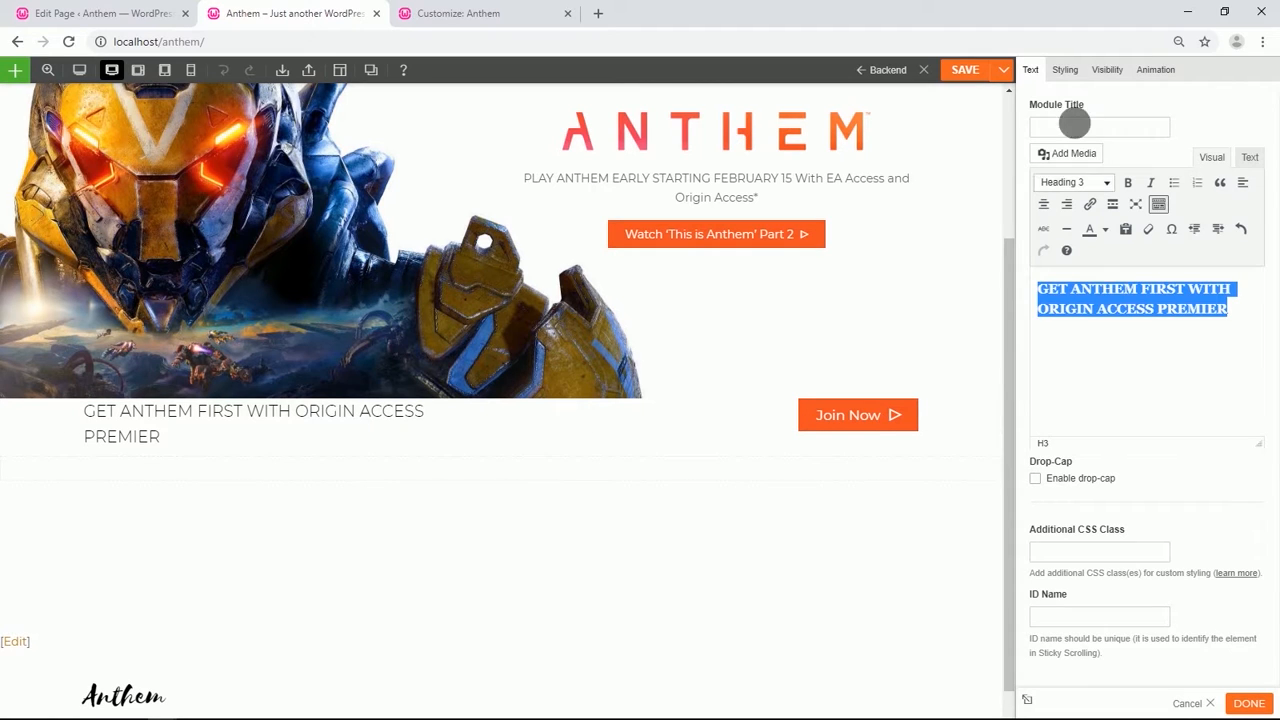
# Set the text module's left padding to 3%.
pyautogui.click(1068, 72)
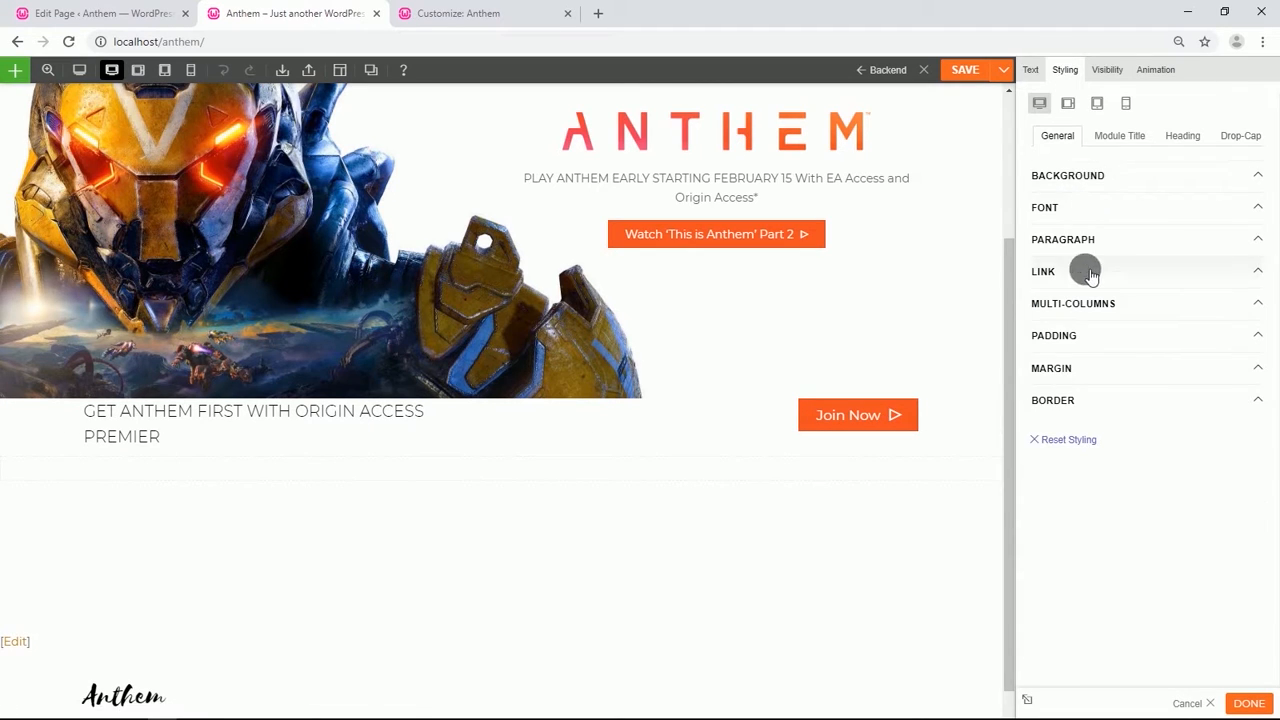
pyautogui.click(1088, 338)
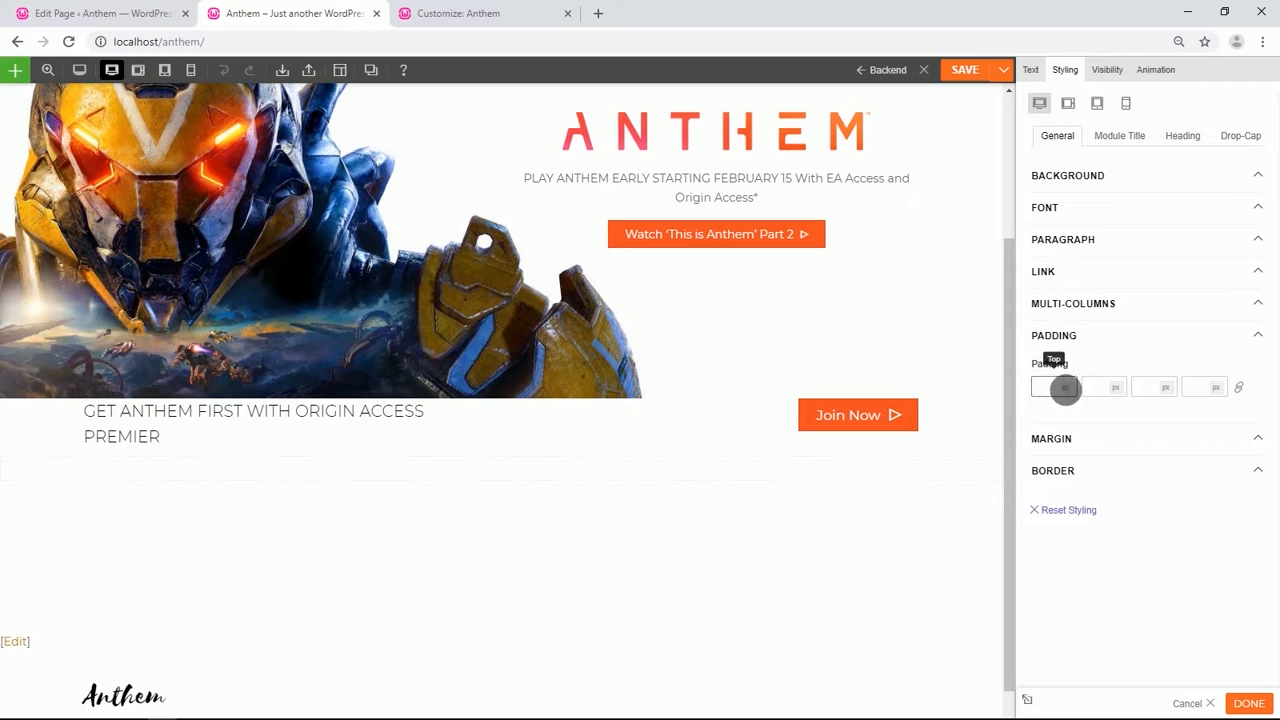
pyautogui.click(1204, 390)
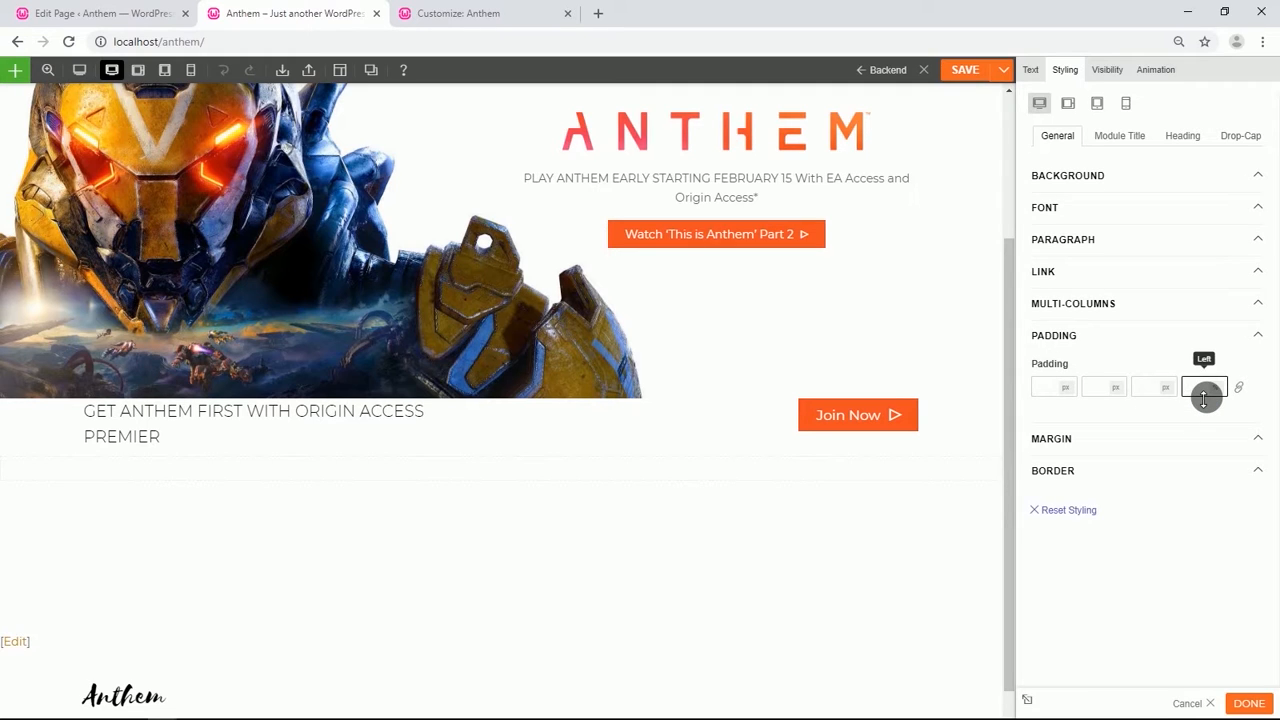
pyautogui.write('3')
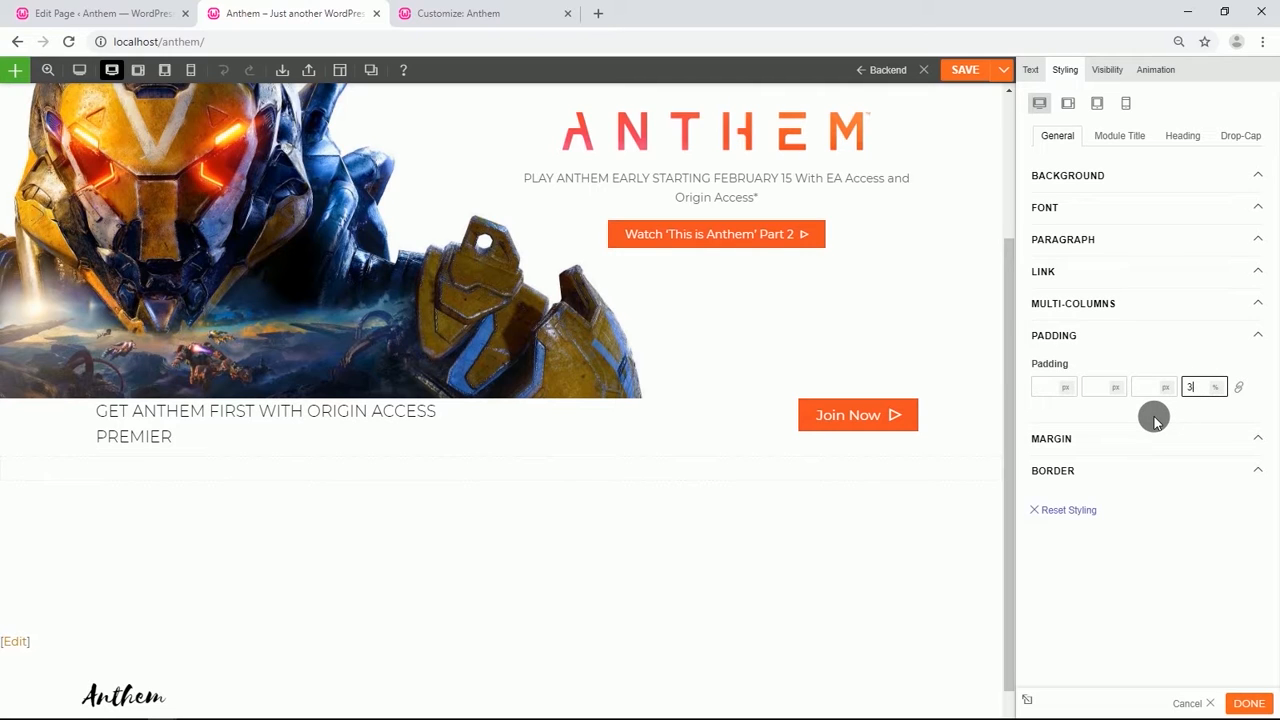
# Set the text module's font color to #3b3b3b.
pyautogui.click(1054, 210)
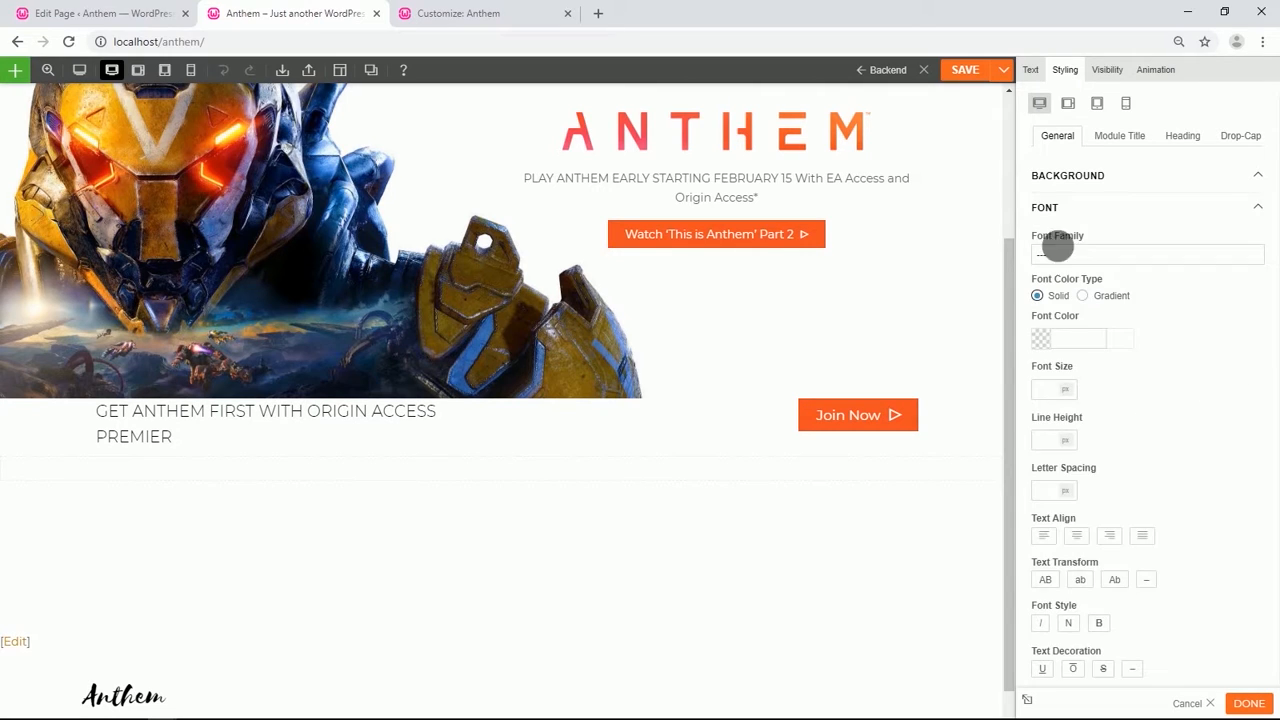
pyautogui.click(1077, 342)
pyautogui.write('3b3b3b')
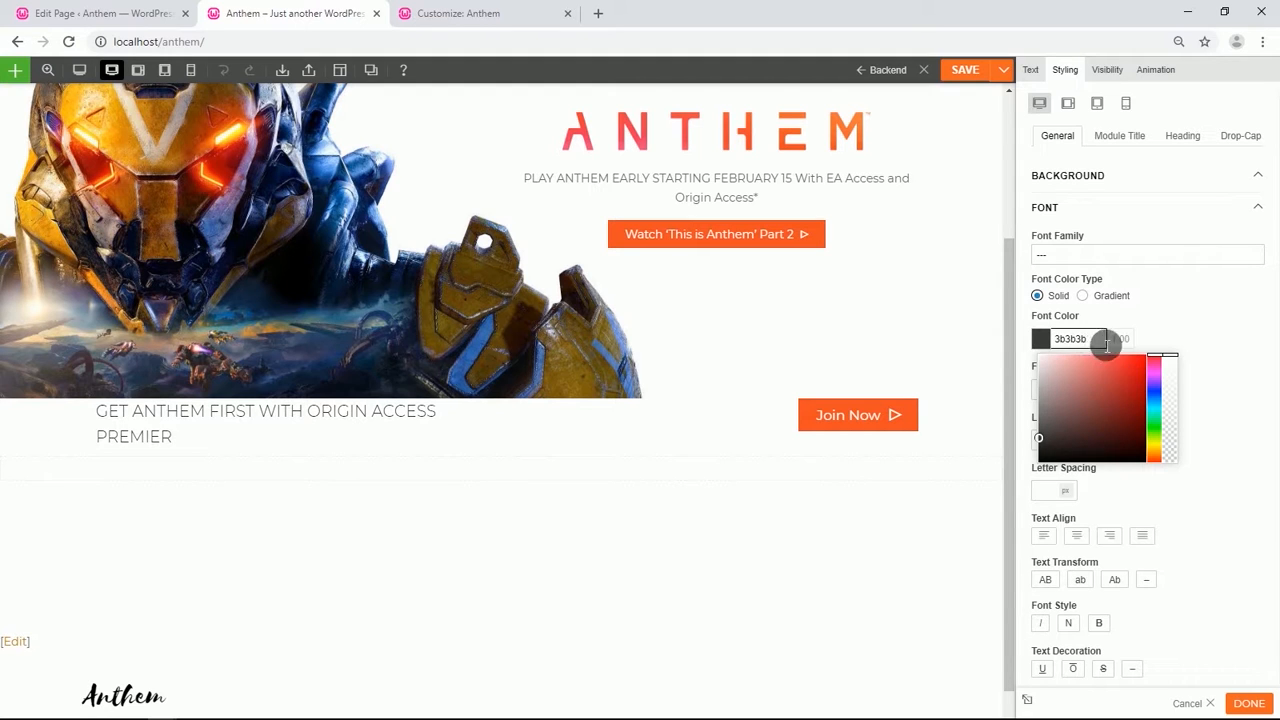
pyautogui.click(1187, 327)
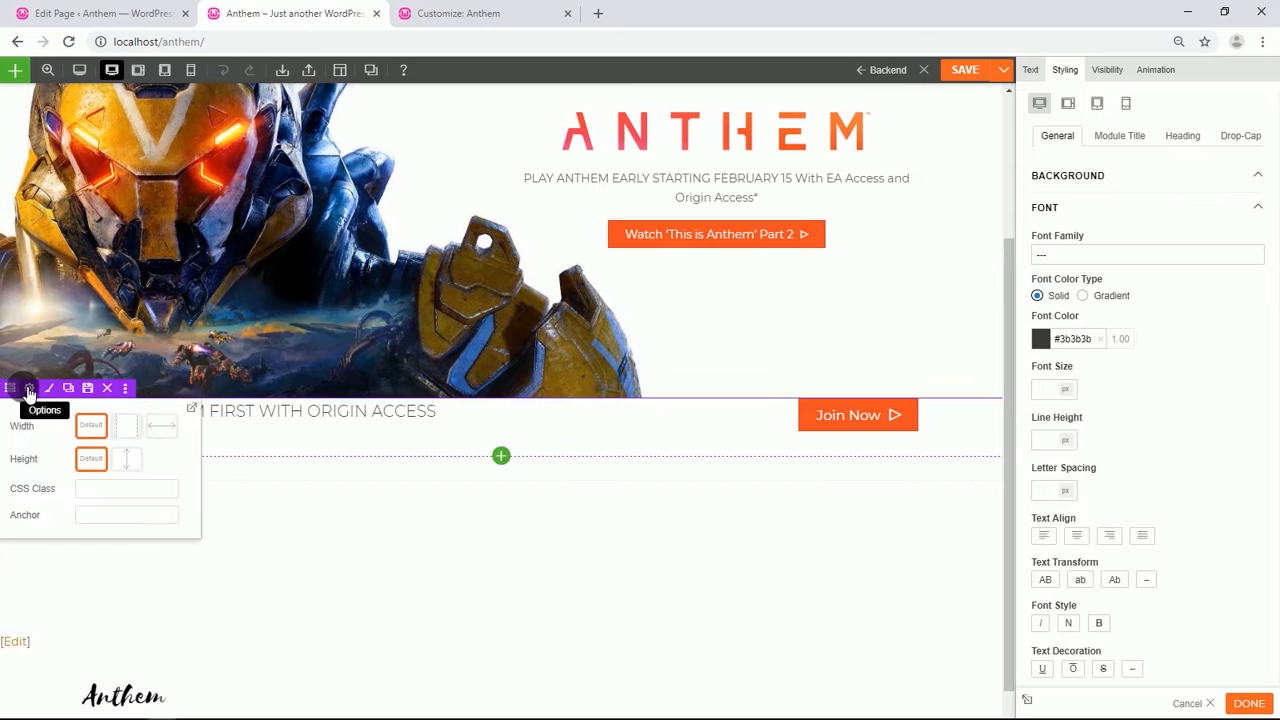
# Make the row full-width content and set its top padding to 5% and bottom padding to 3%.
pyautogui.click(29, 390)
pyautogui.click(1126, 150)
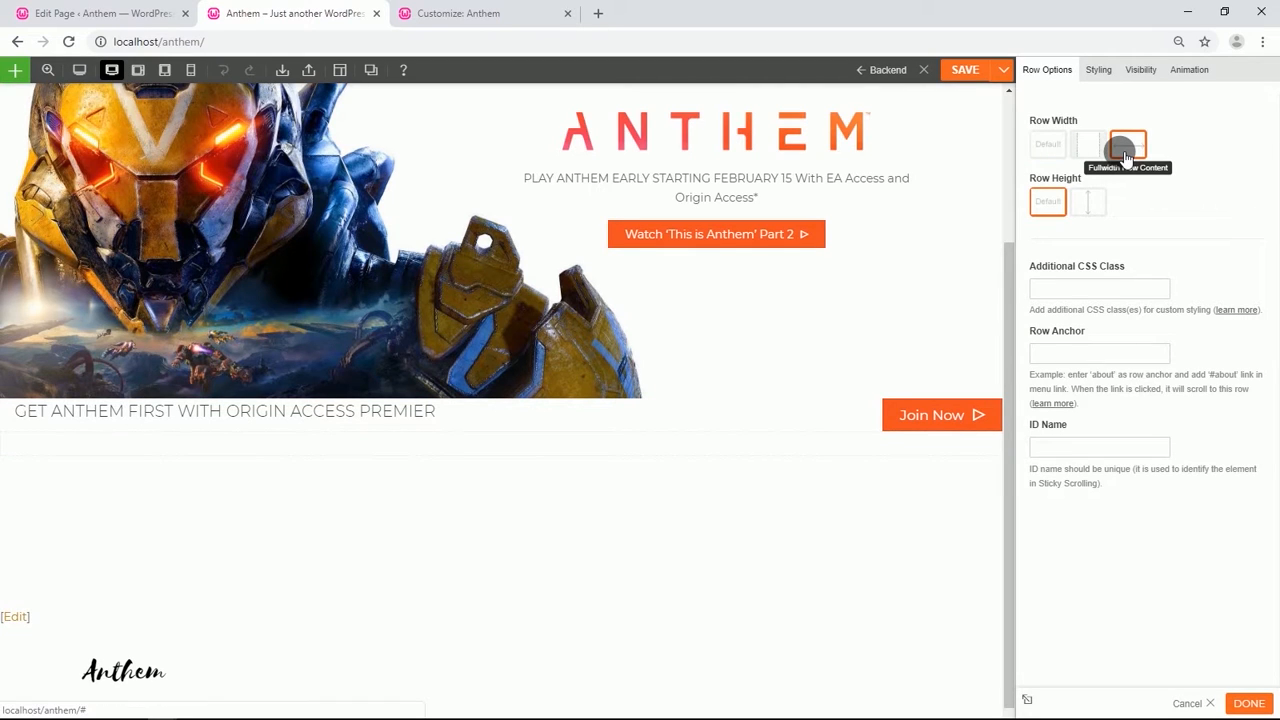
pyautogui.click(1099, 70)
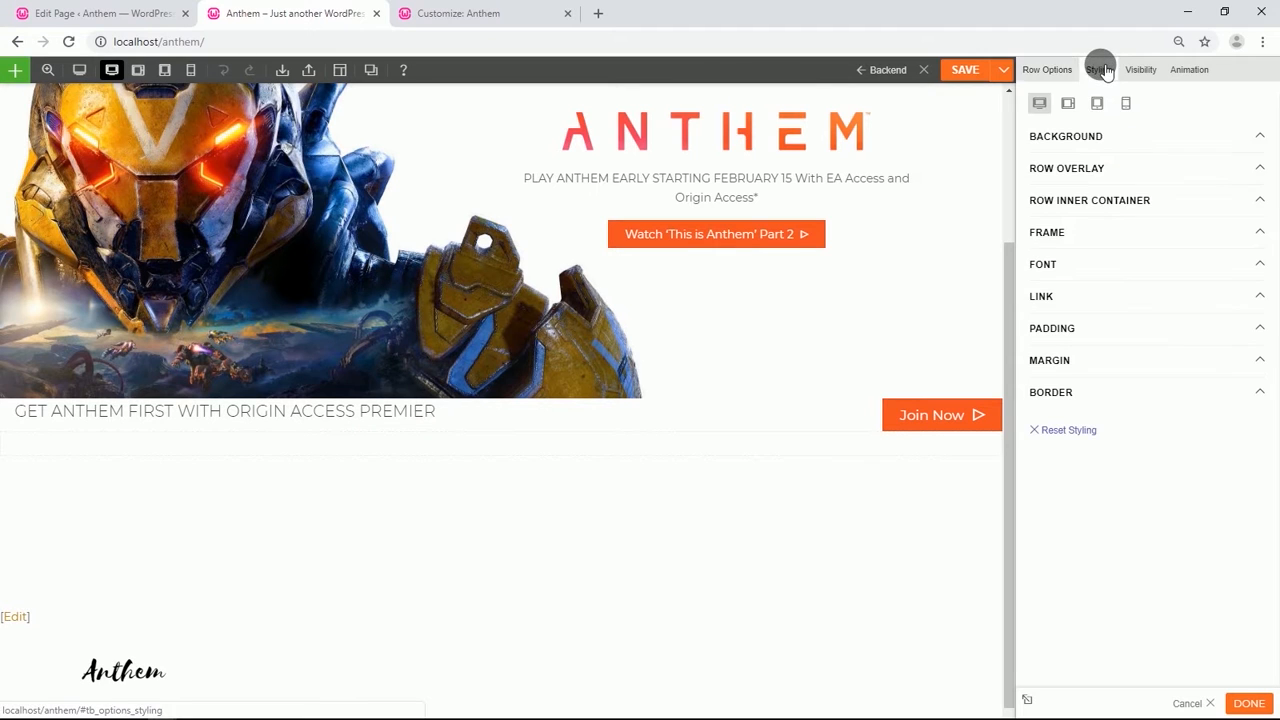
pyautogui.click(1087, 320)
pyautogui.click(1093, 379)
pyautogui.click(1066, 379)
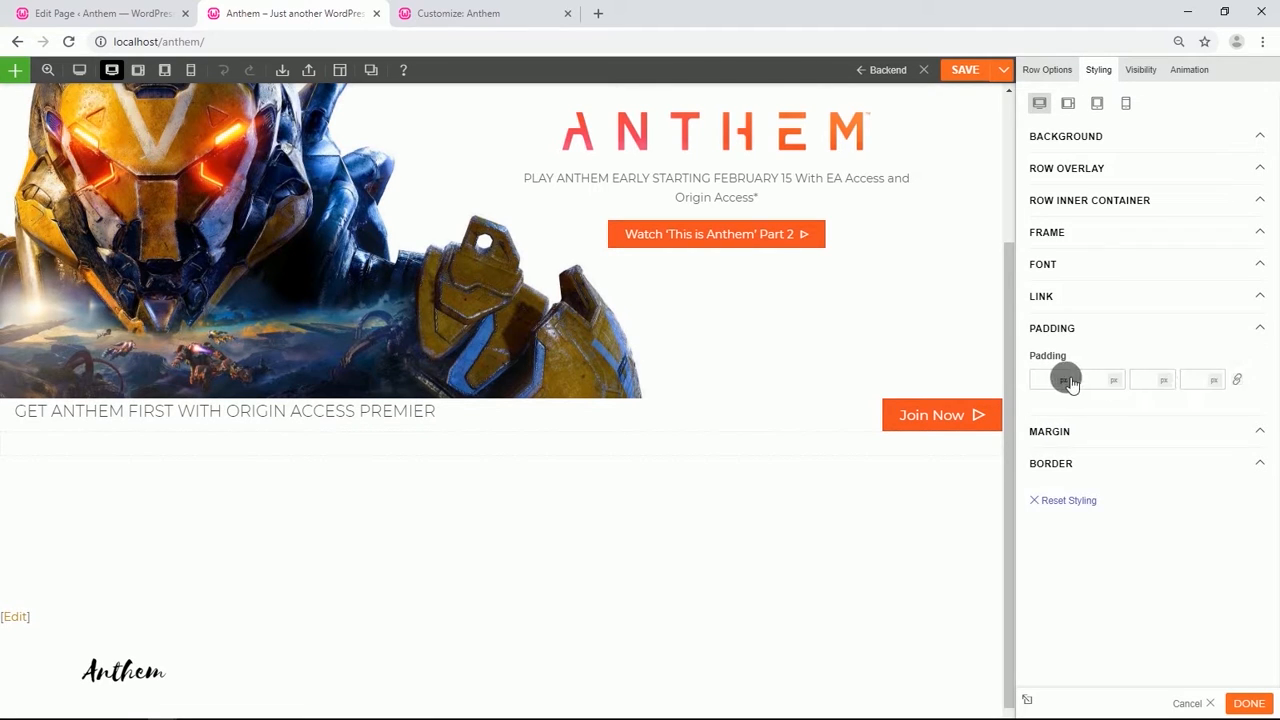
pyautogui.click(1064, 381)
pyautogui.click(1062, 405)
pyautogui.write('5')
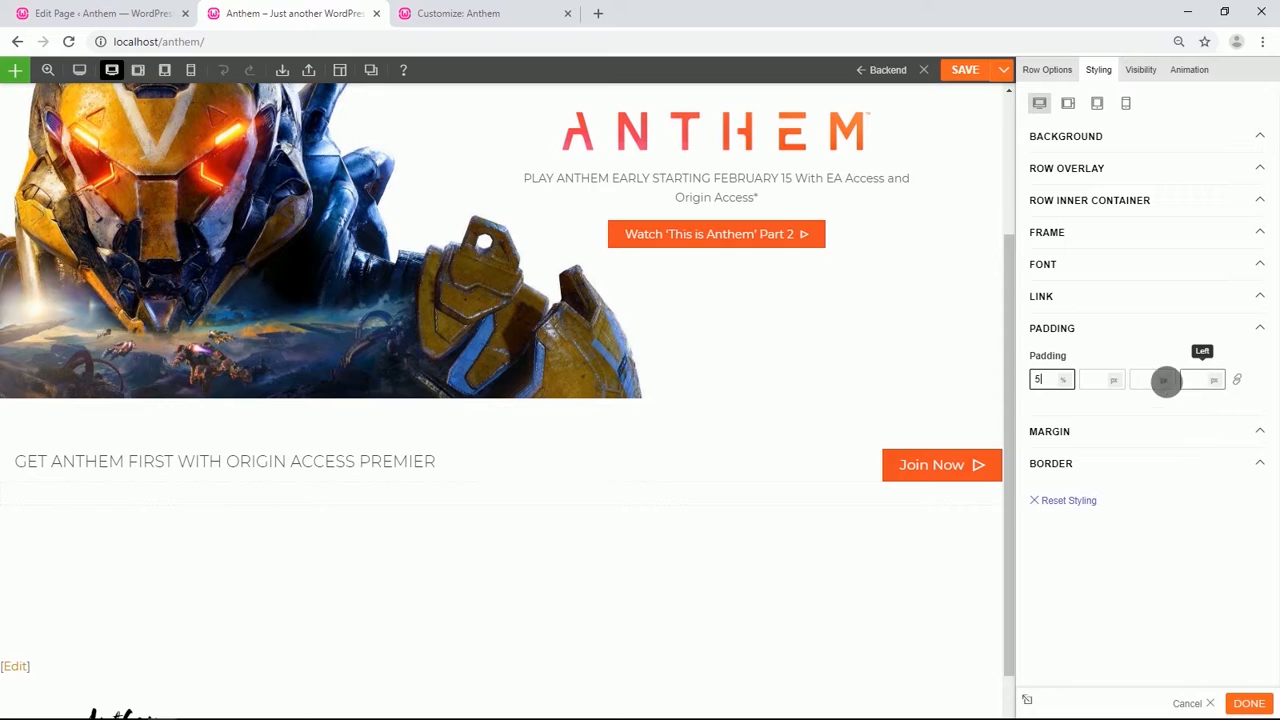
pyautogui.click(1164, 382)
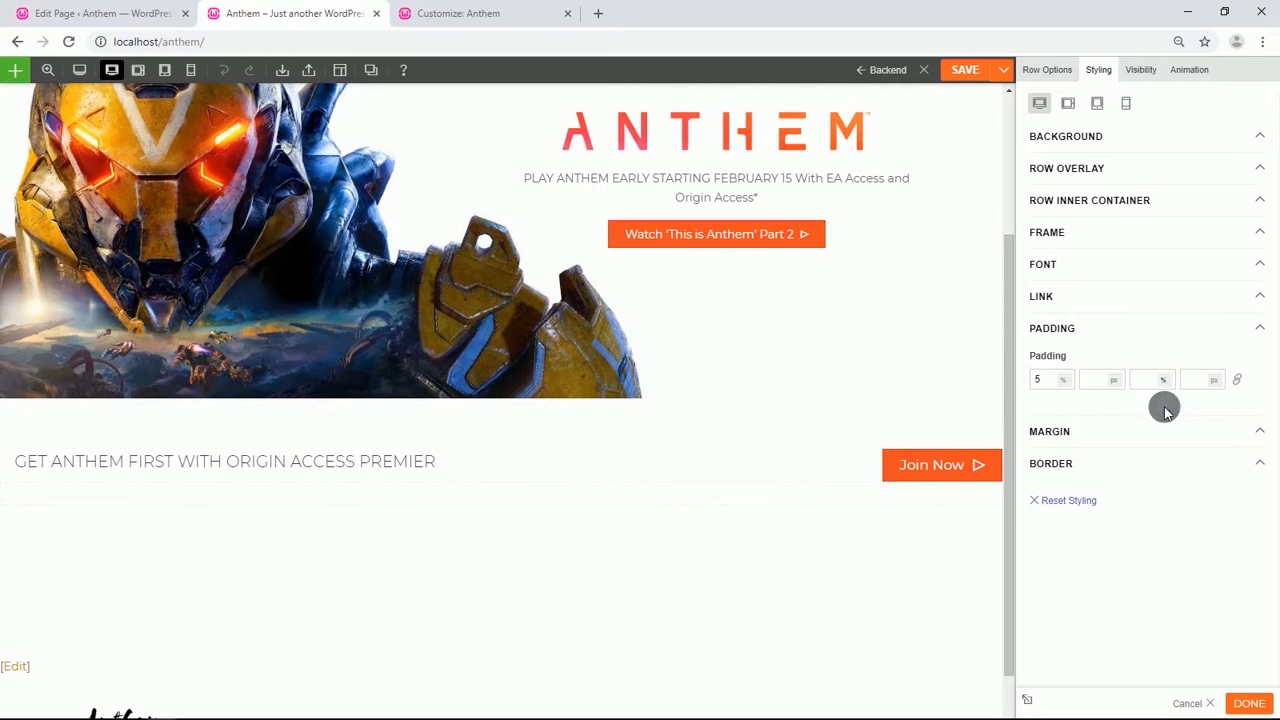
pyautogui.click(1145, 381)
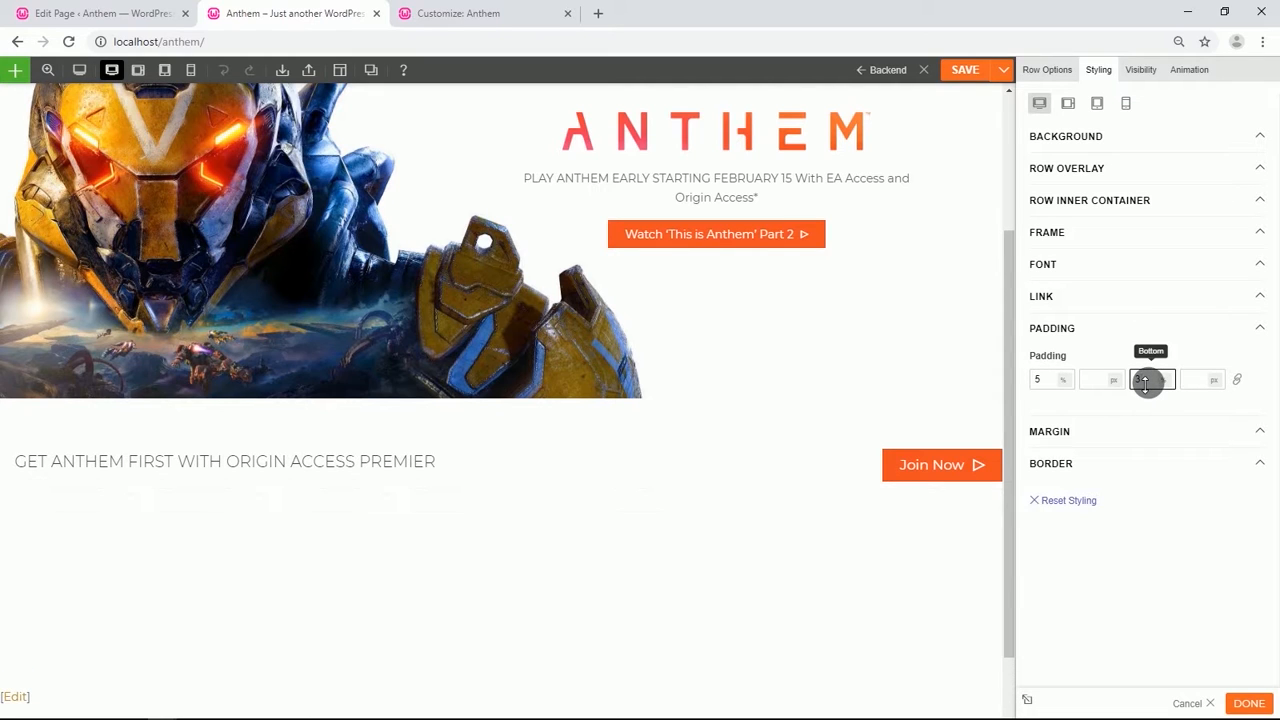
pyautogui.scroll(-1, 768, 374)
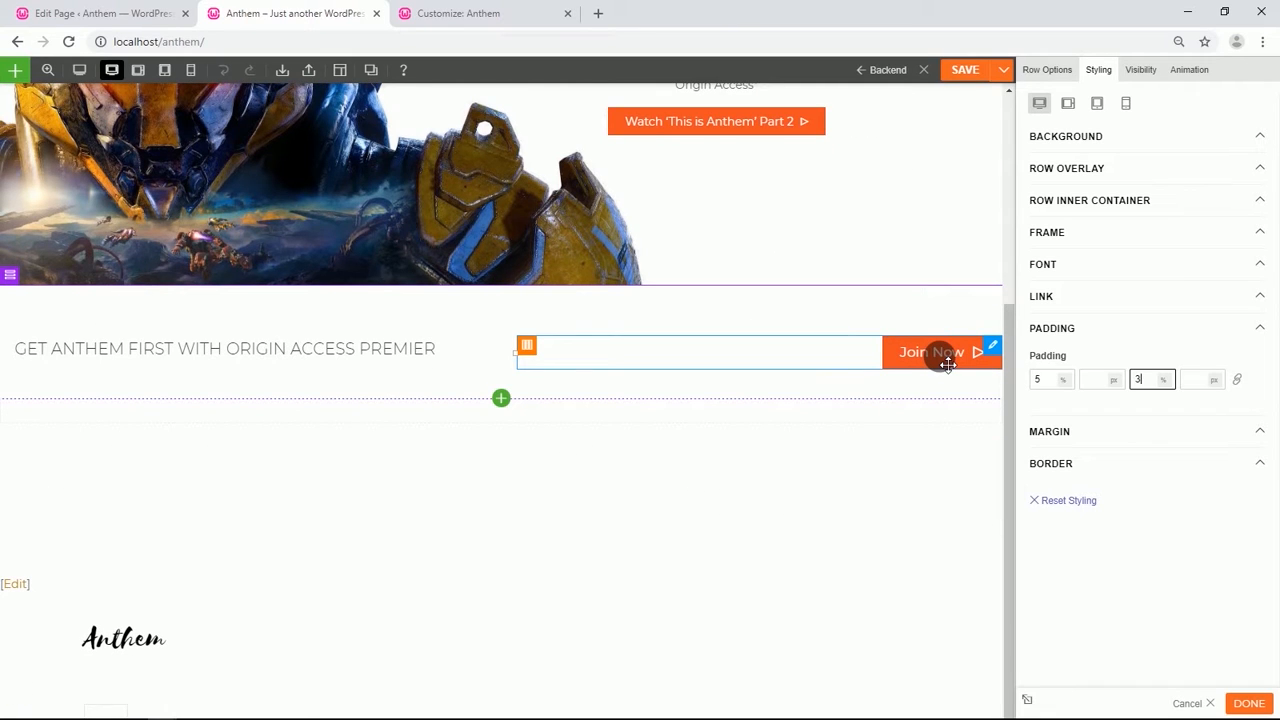
# Set the Join Now button's right padding to 3%.
pyautogui.click(877, 362)
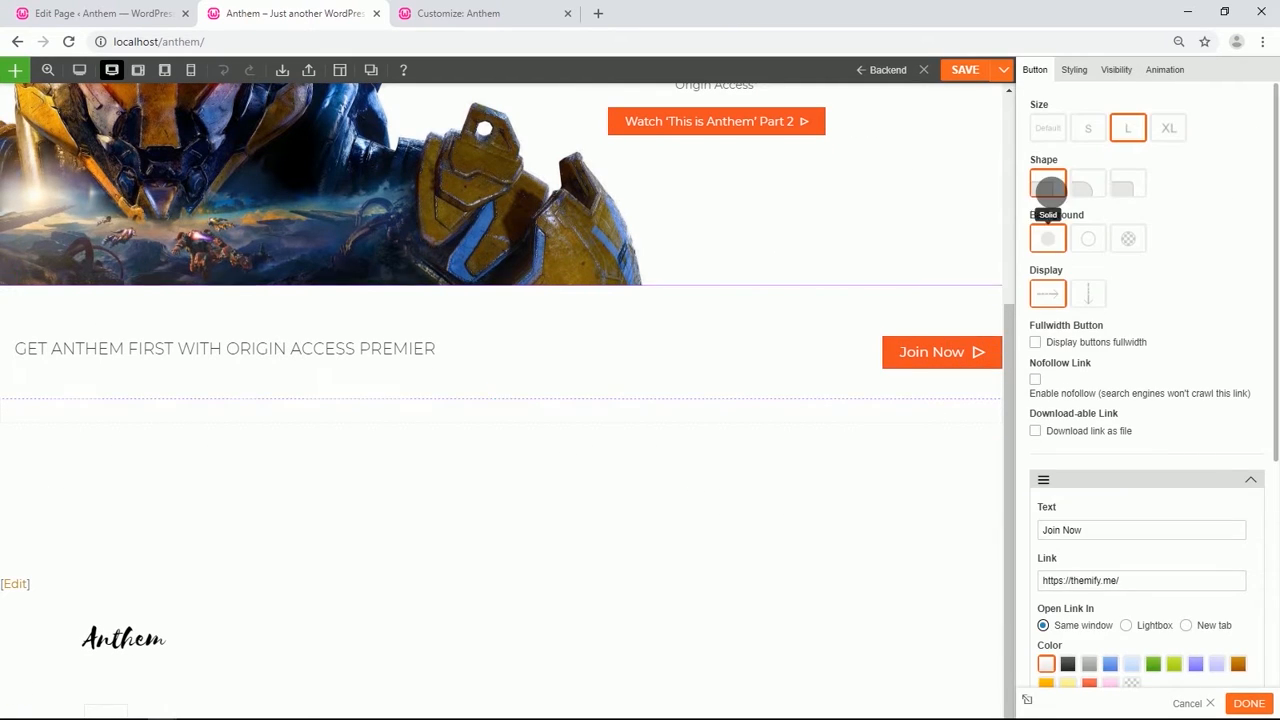
pyautogui.click(1076, 70)
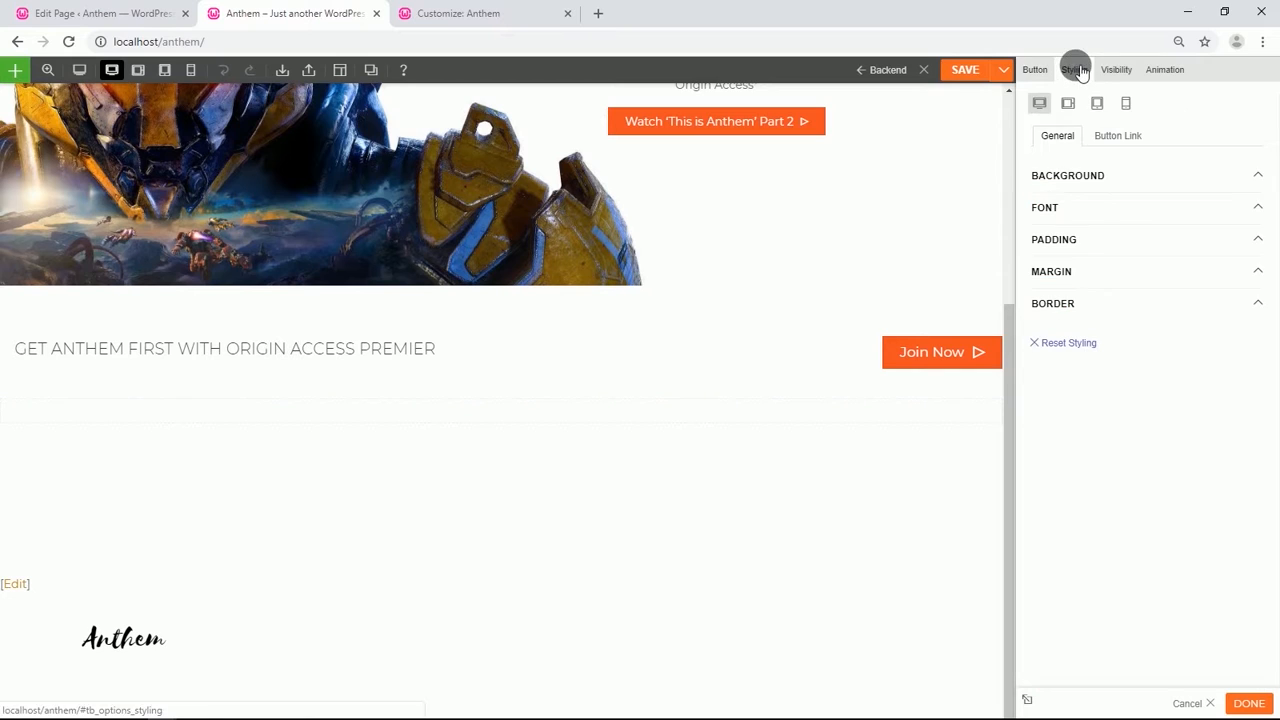
pyautogui.click(1090, 238)
pyautogui.click(1091, 290)
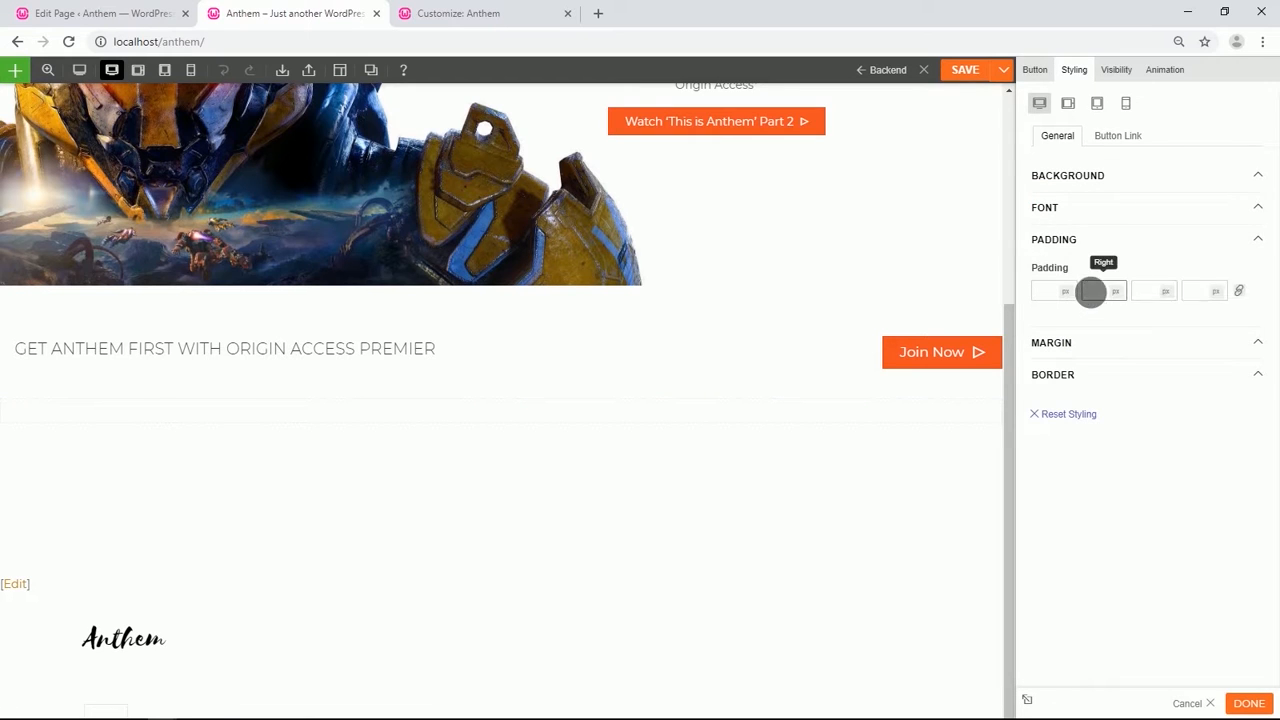
pyautogui.click(1118, 292)
pyautogui.write('3')
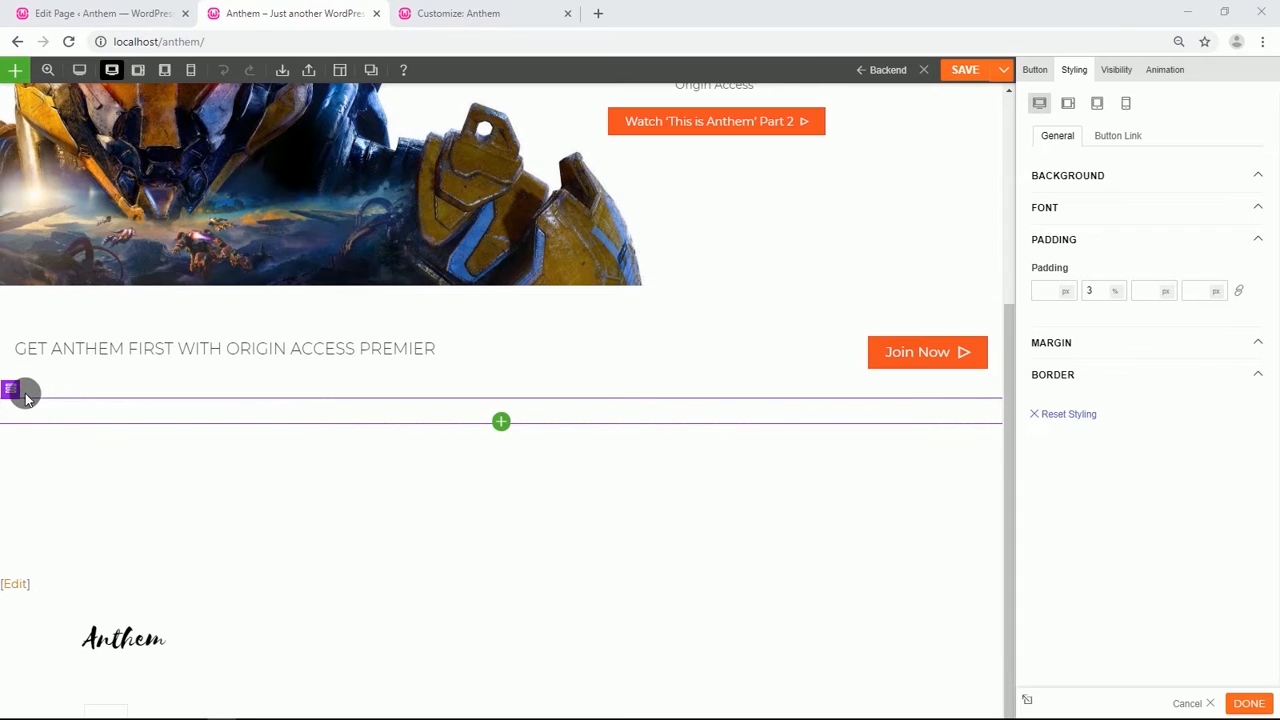
# Give the empty row below a background image from the media library, anthem-section-bg-homepage-live-service, in Fullcover mode.
pyautogui.moveTo(16, 390)
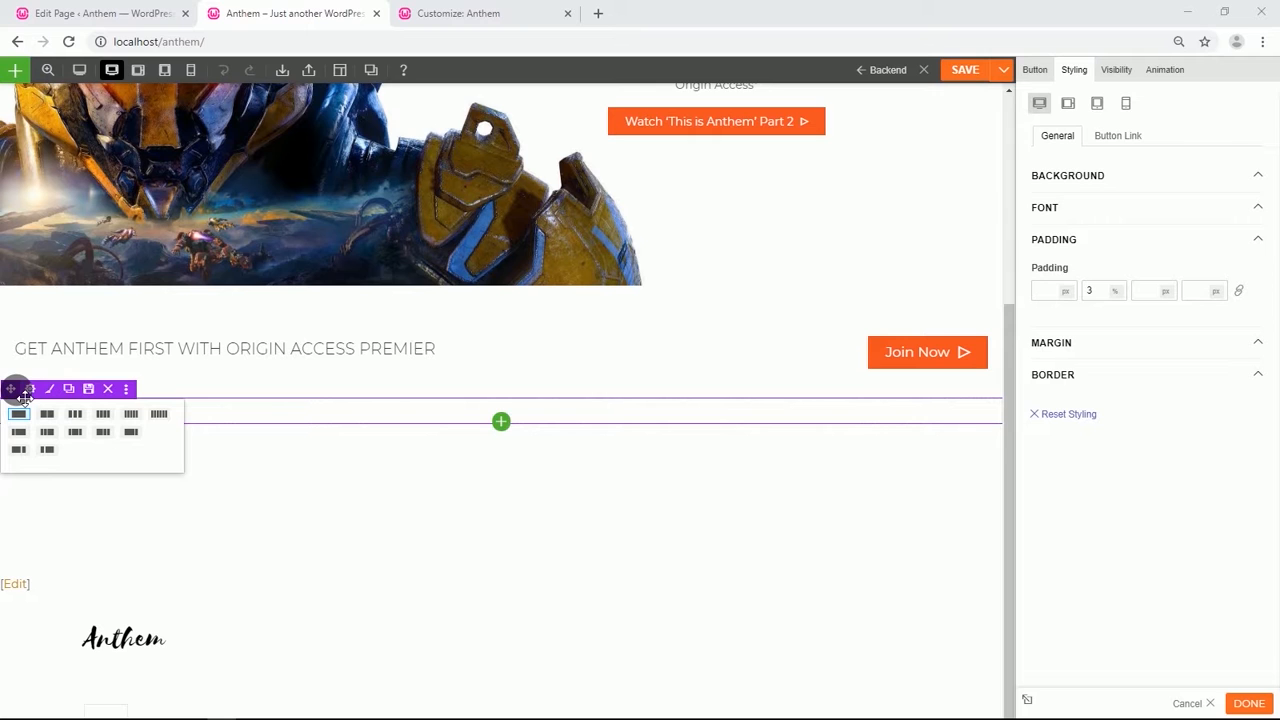
pyautogui.click(30, 390)
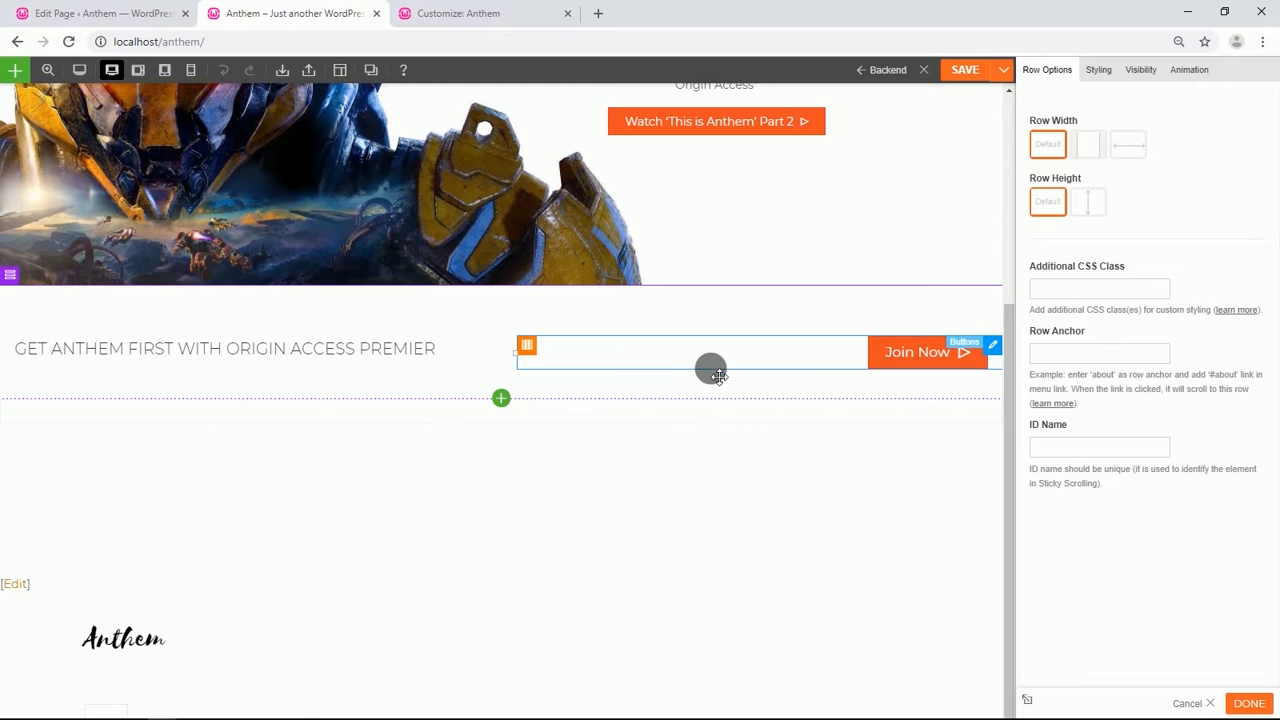
pyautogui.click(1098, 69)
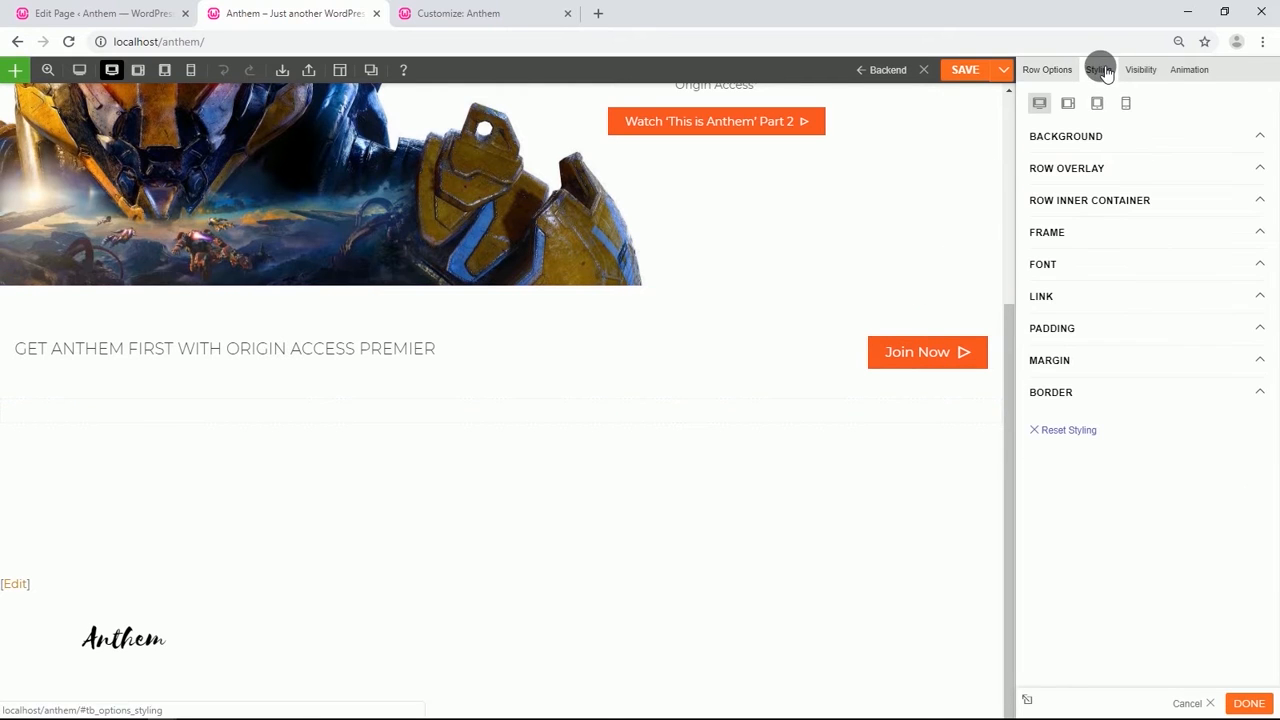
pyautogui.click(1097, 136)
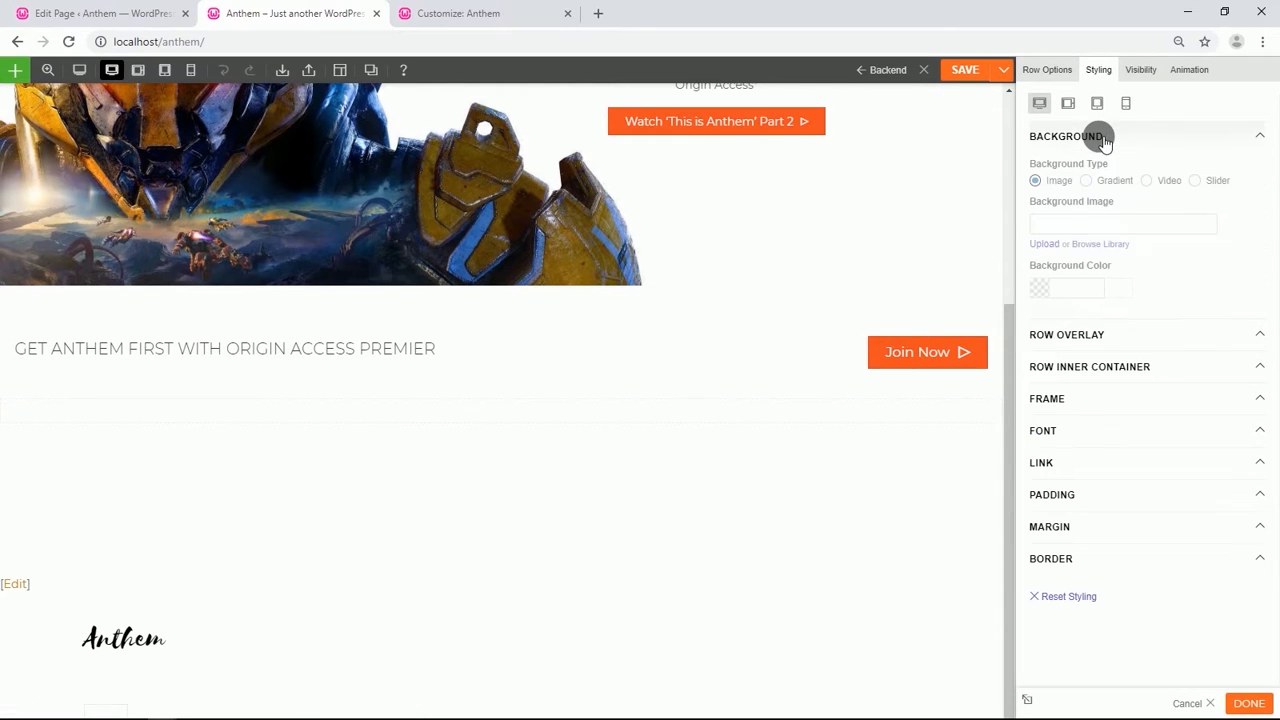
pyautogui.click(1100, 245)
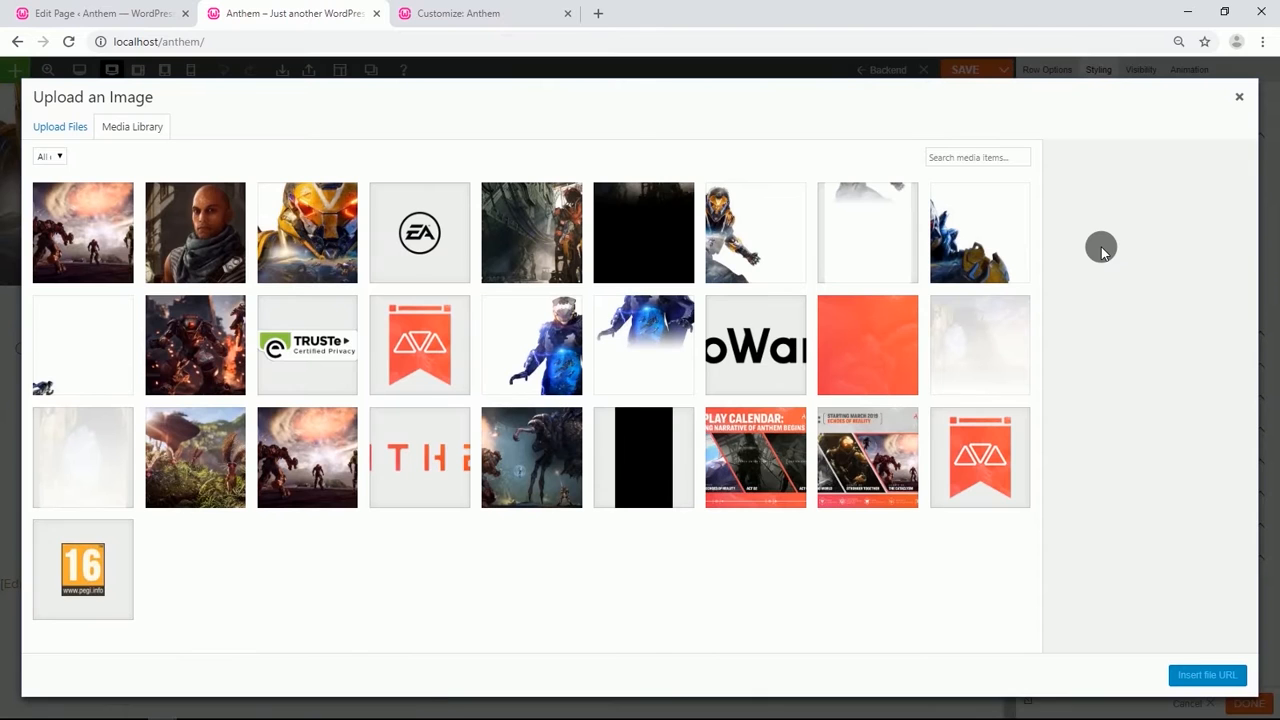
pyautogui.click(1000, 337)
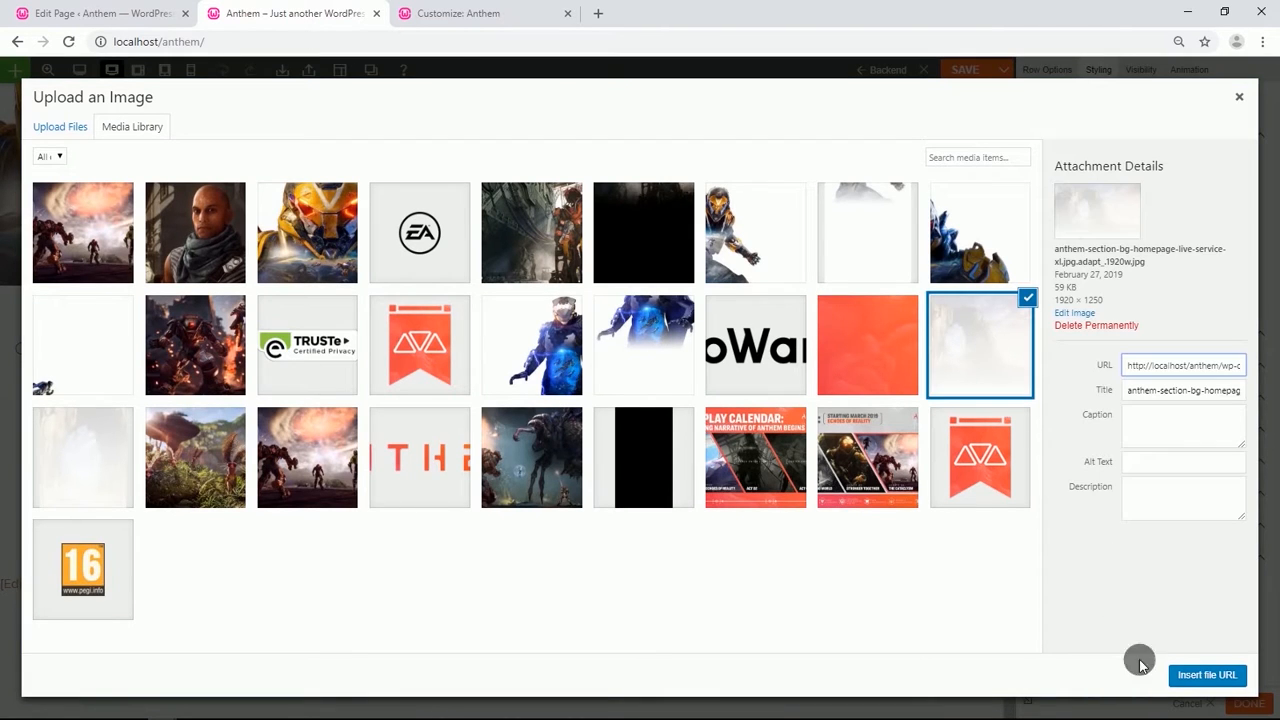
pyautogui.click(1205, 676)
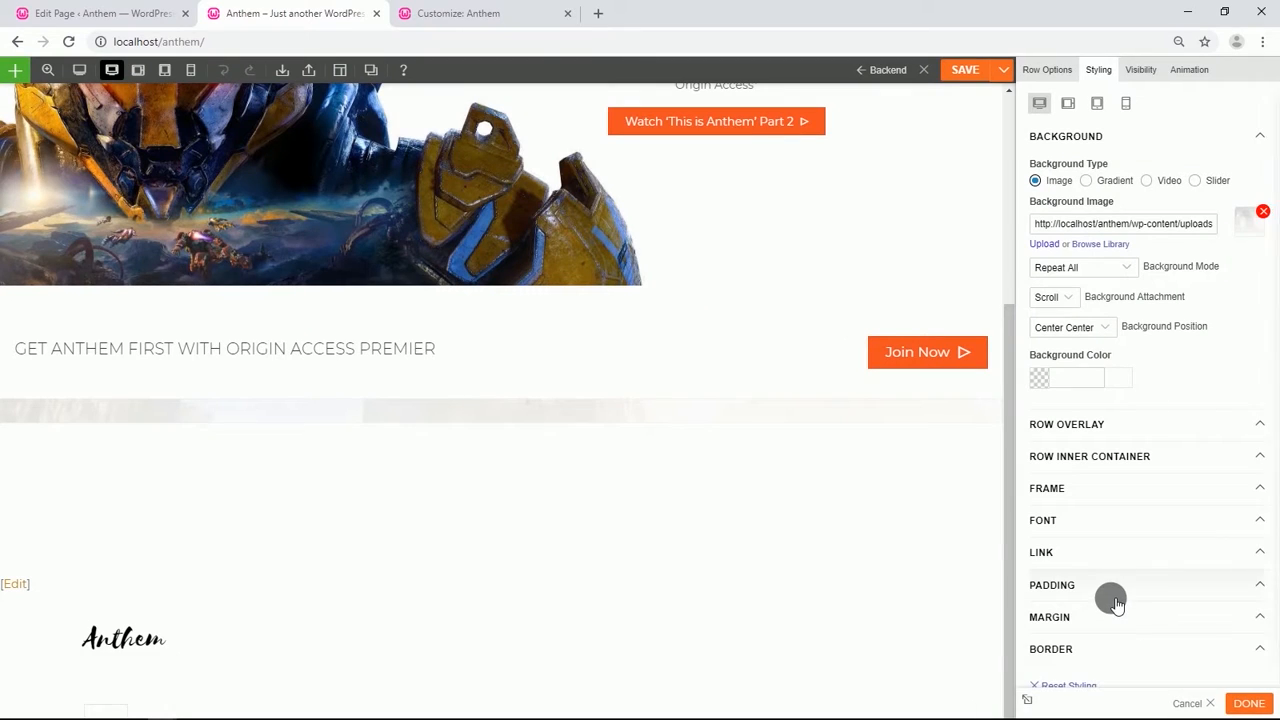
pyautogui.click(1127, 267)
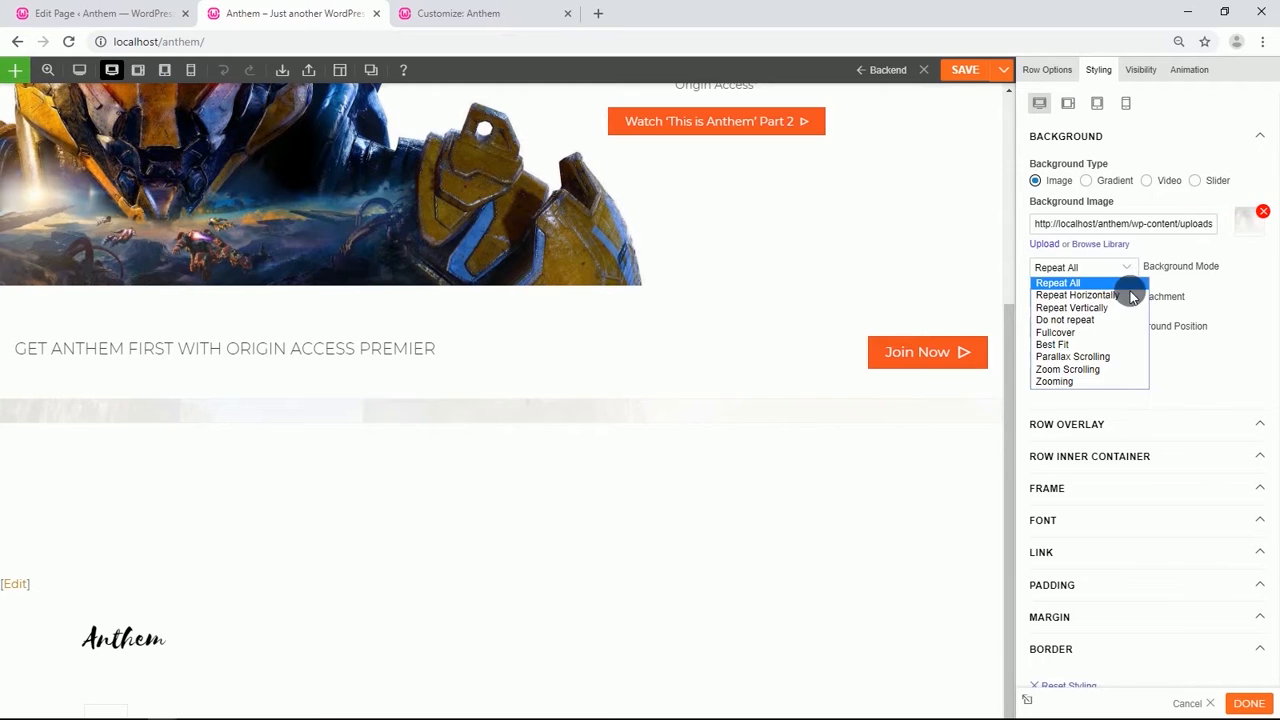
pyautogui.click(1086, 332)
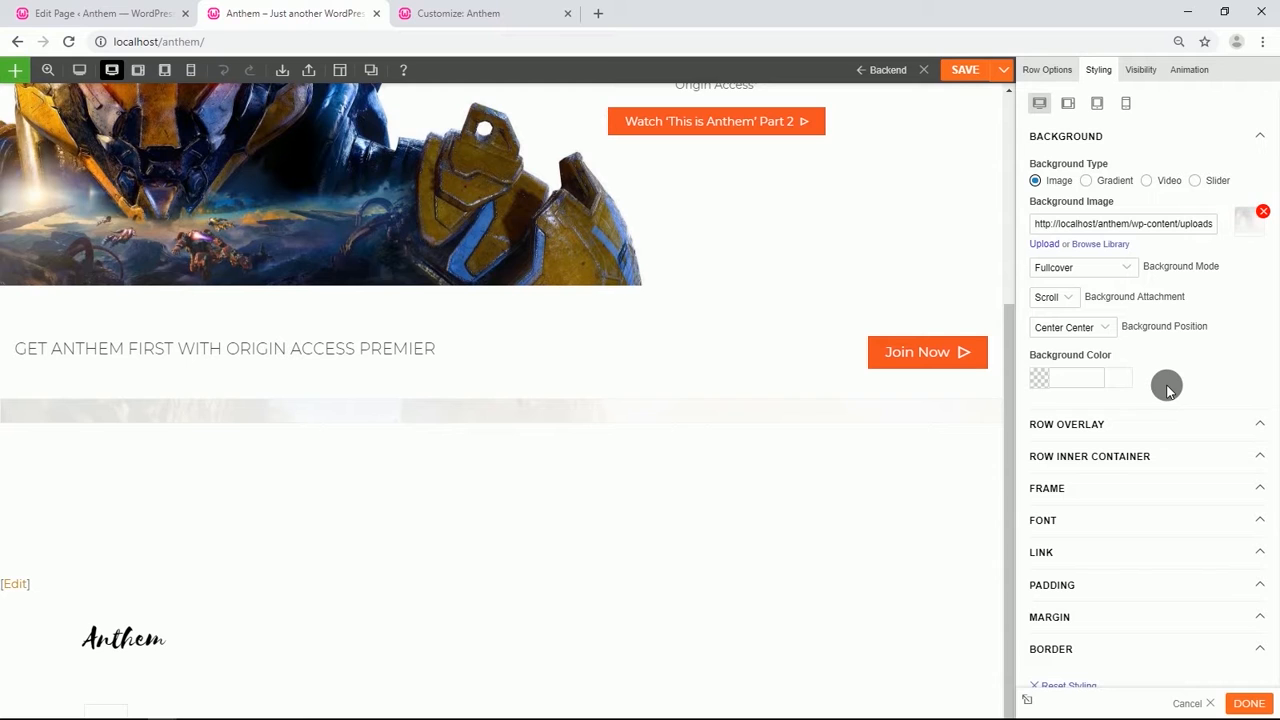
# Set that row's font color to black, #000000.
pyautogui.scroll(-1, 1167, 390)
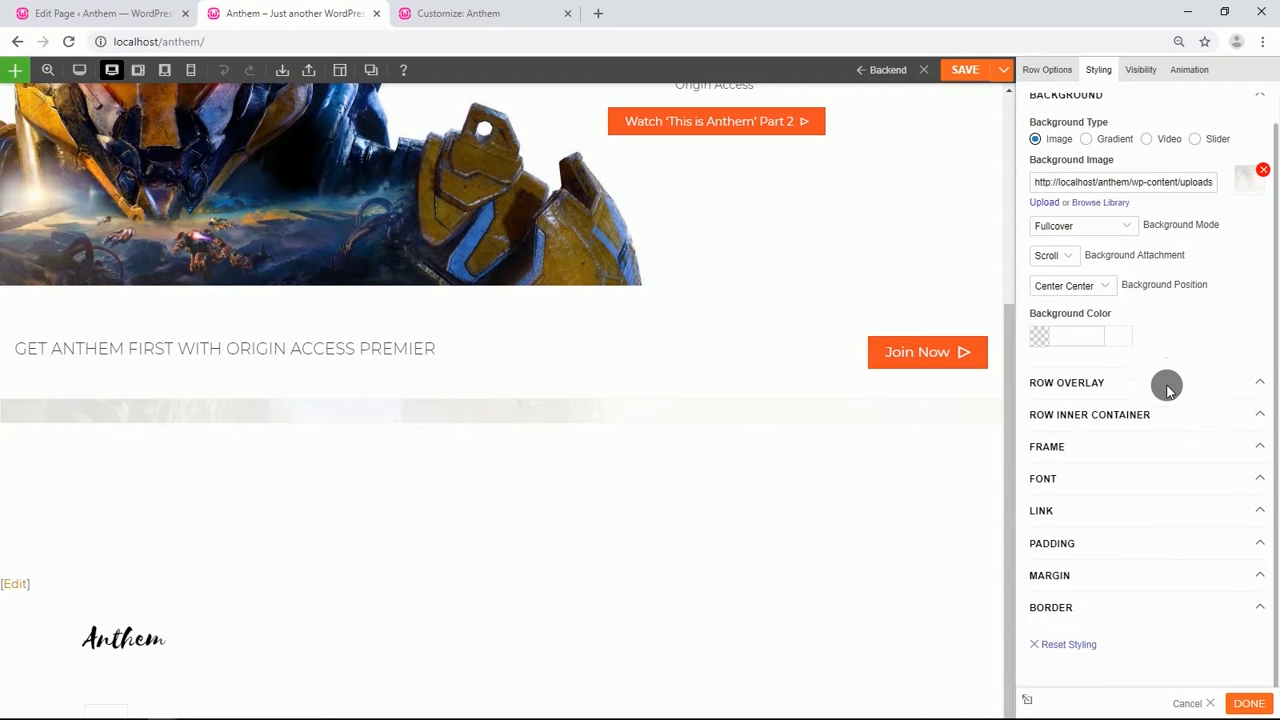
pyautogui.click(1080, 477)
pyautogui.scroll(-2, 1052, 493)
pyautogui.click(1051, 501)
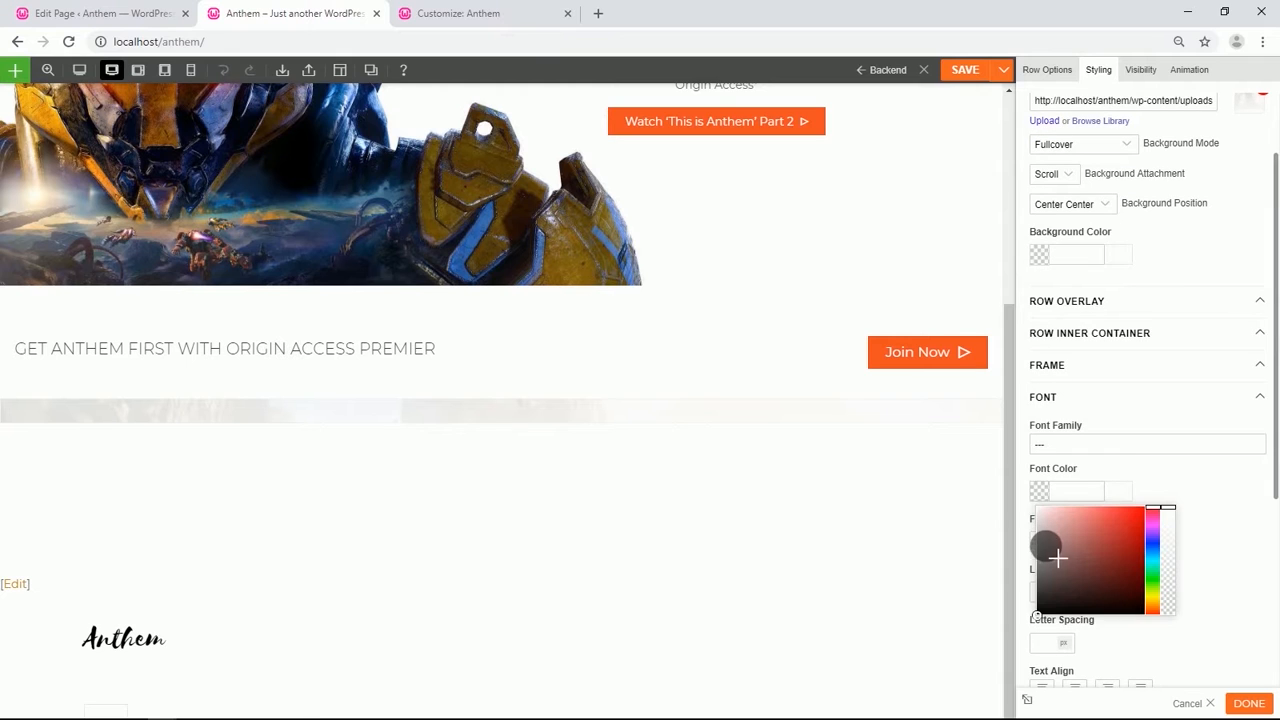
pyautogui.click(1037, 614)
pyautogui.click(1180, 475)
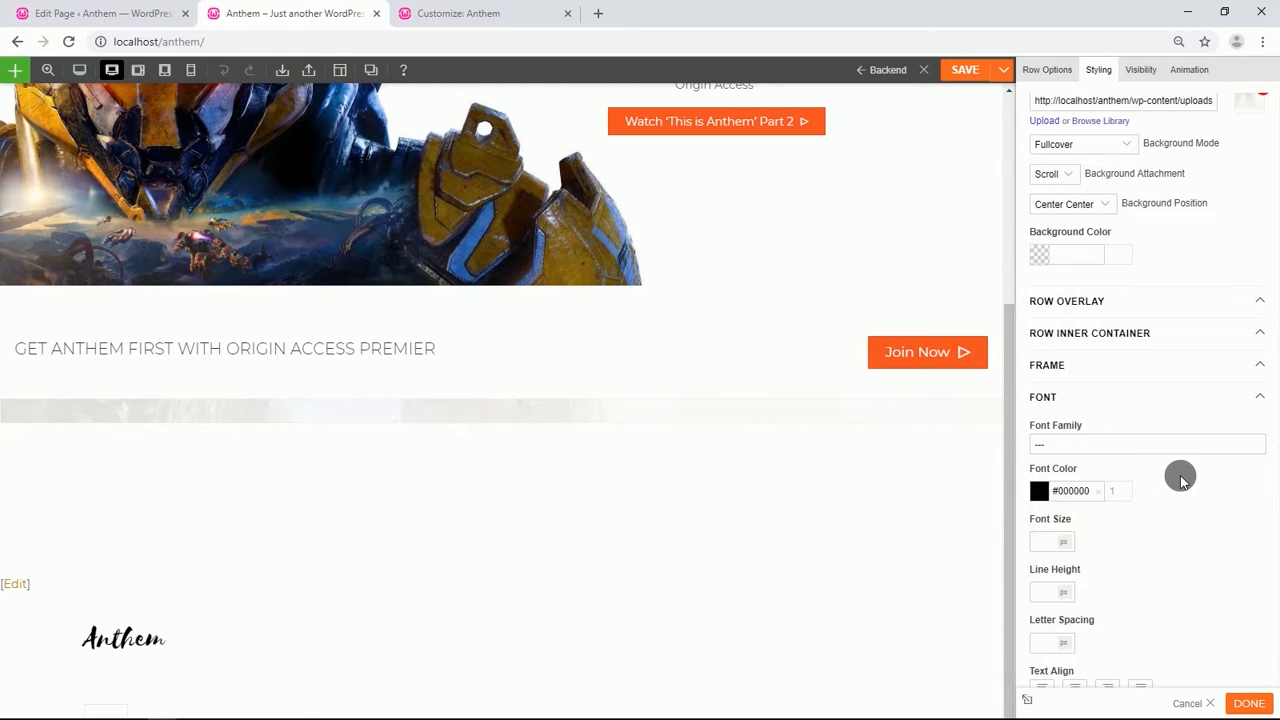
# Center-align the text of the background-image row.
pyautogui.scroll(-4, 1180, 475)
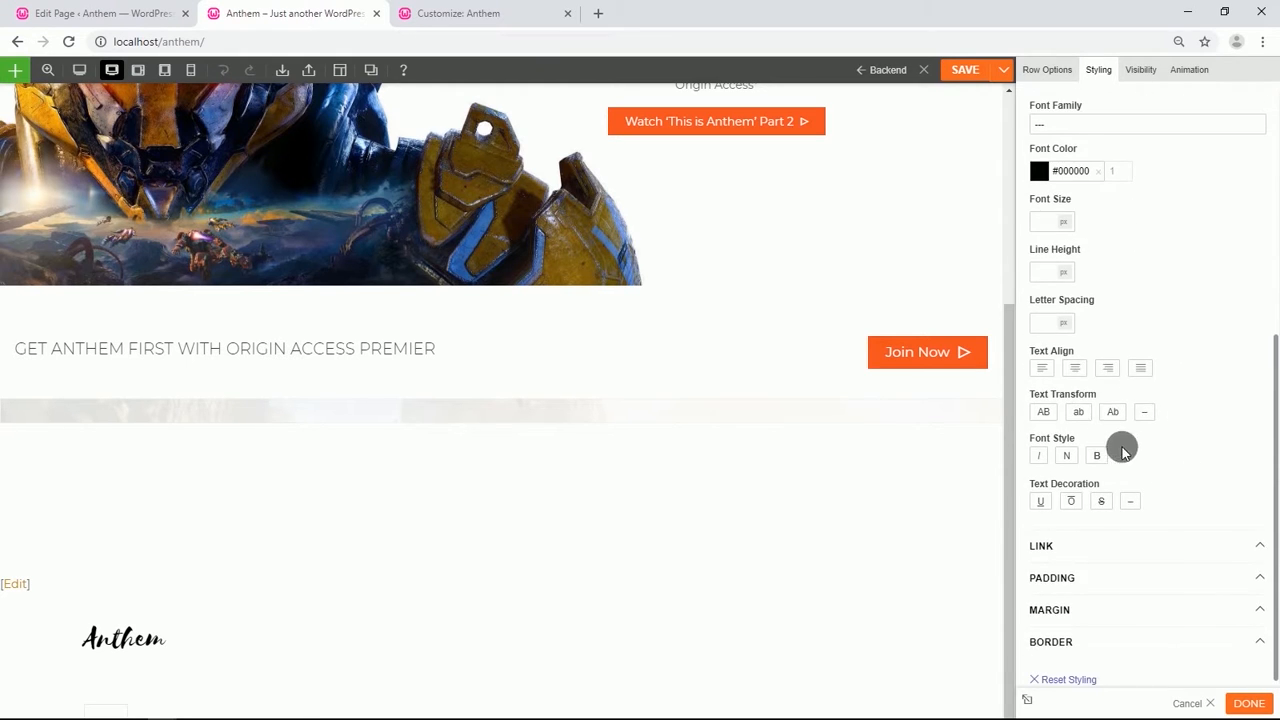
pyautogui.click(1074, 368)
pyautogui.scroll(-1, 1110, 402)
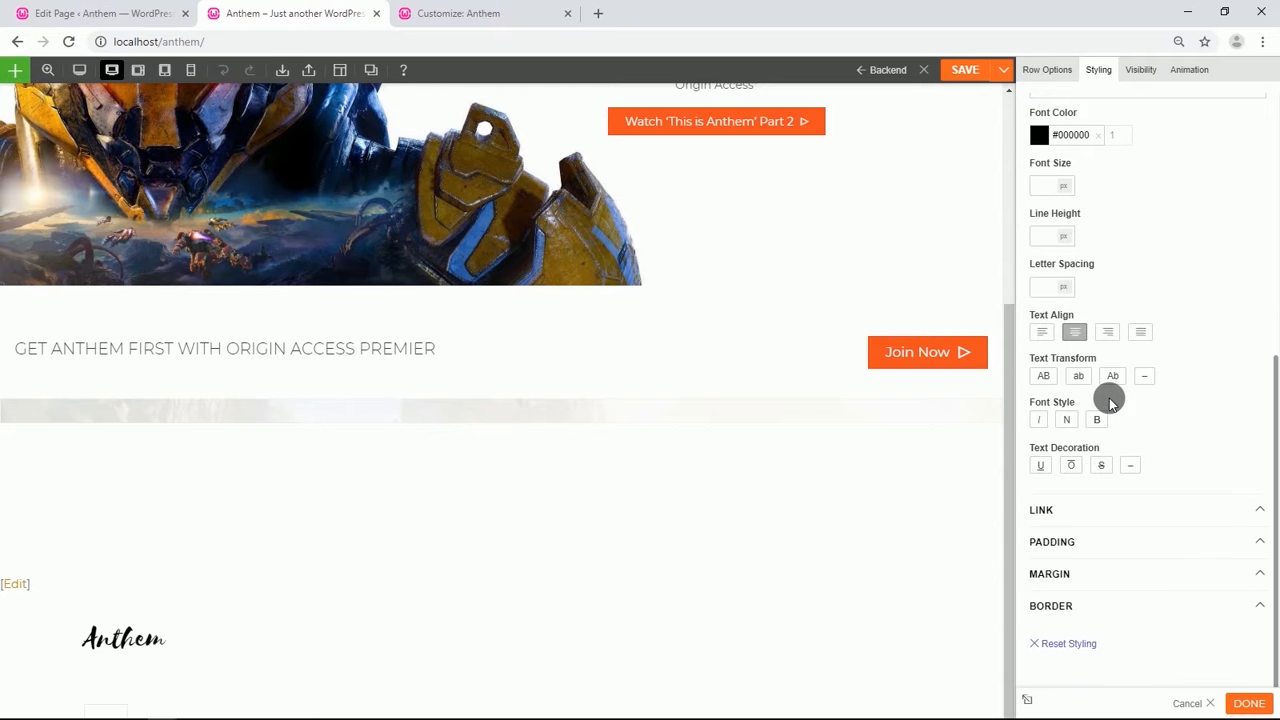
# Set the row's bottom padding to 5%.
pyautogui.click(1108, 543)
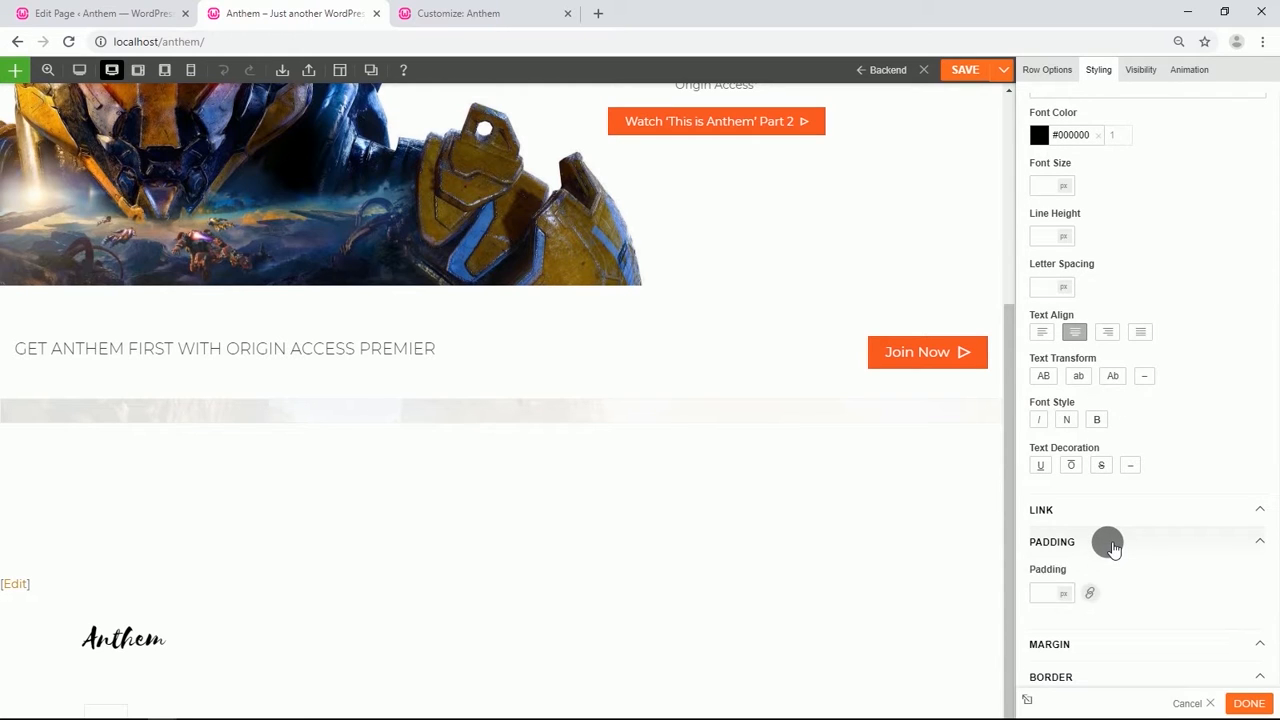
pyautogui.scroll(-2, 1108, 541)
pyautogui.click(1090, 523)
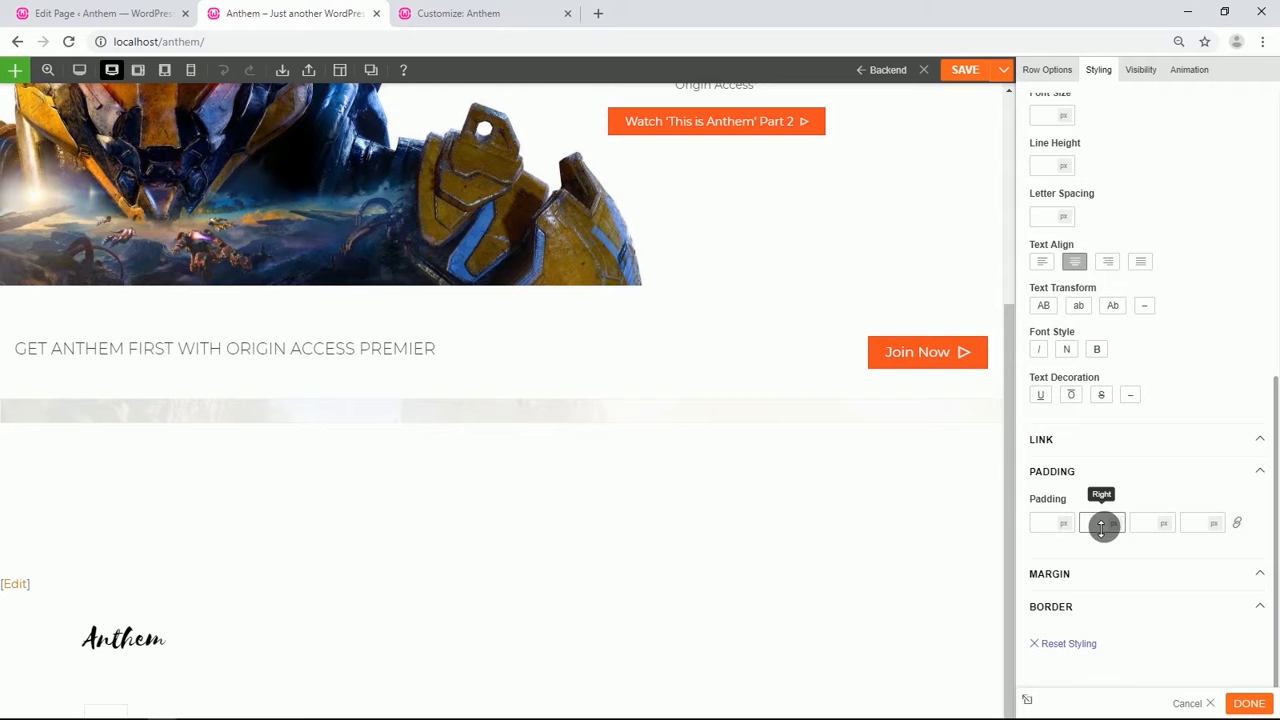
pyautogui.click(1162, 524)
pyautogui.click(1166, 553)
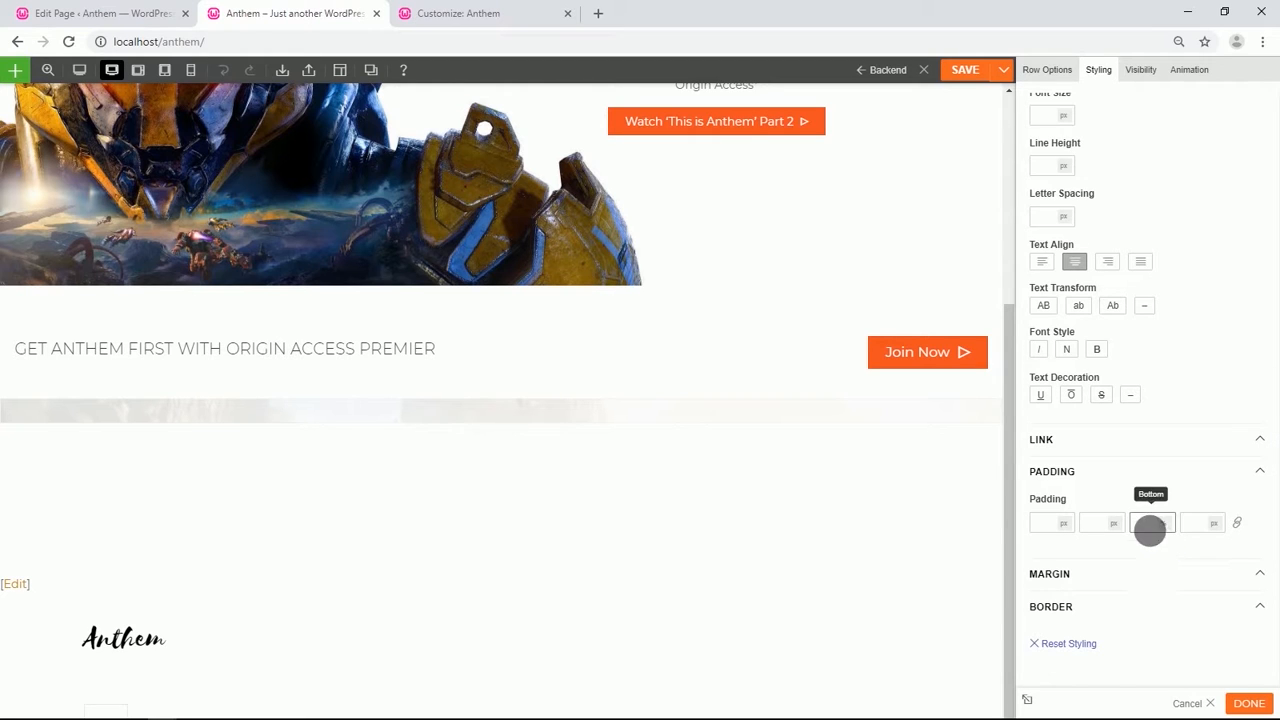
pyautogui.write('5')
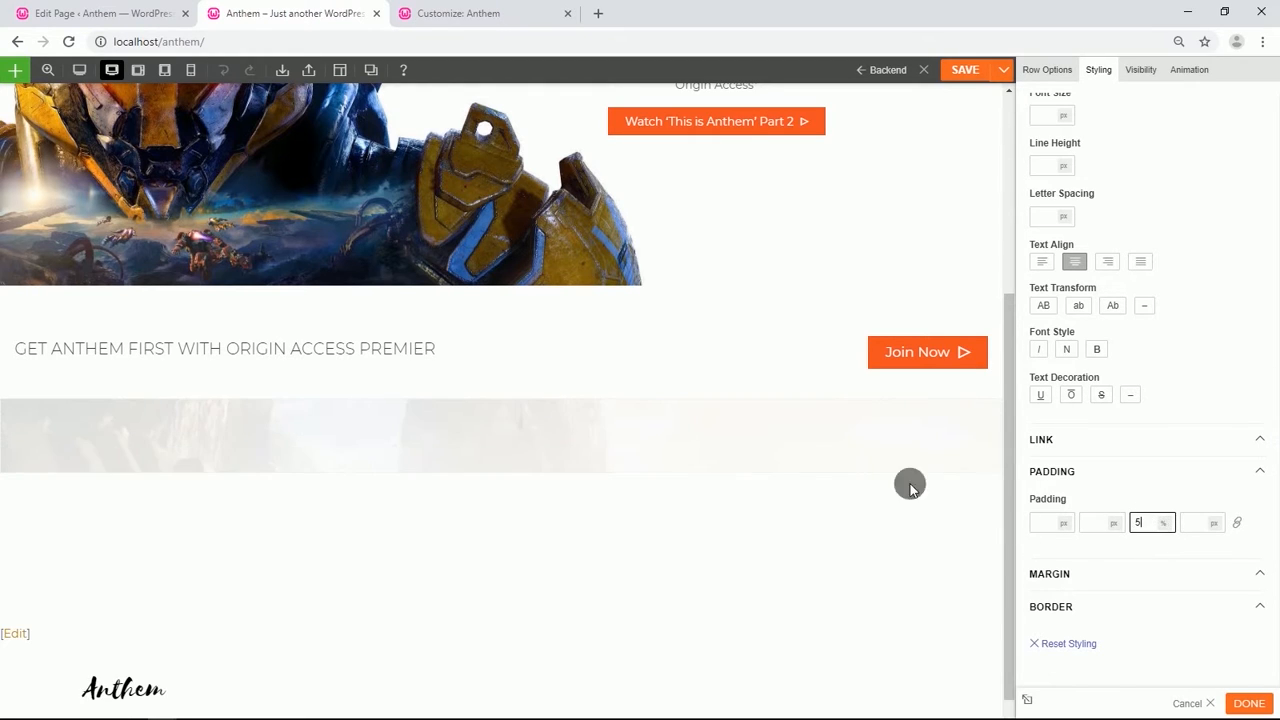
# Add a Text module to the row and paste the text ANTHEM LIVE SERVICE into it.
pyautogui.click(492, 472)
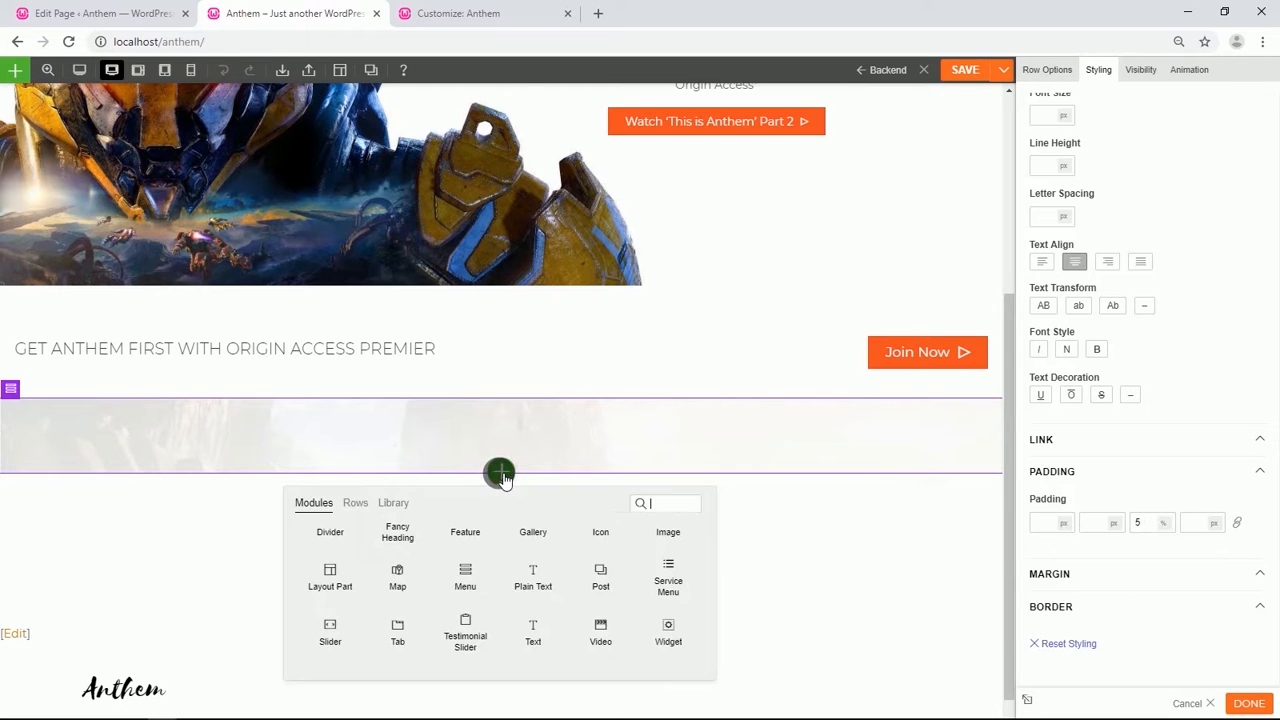
pyautogui.moveTo(538, 636); pyautogui.dragTo(490, 418)
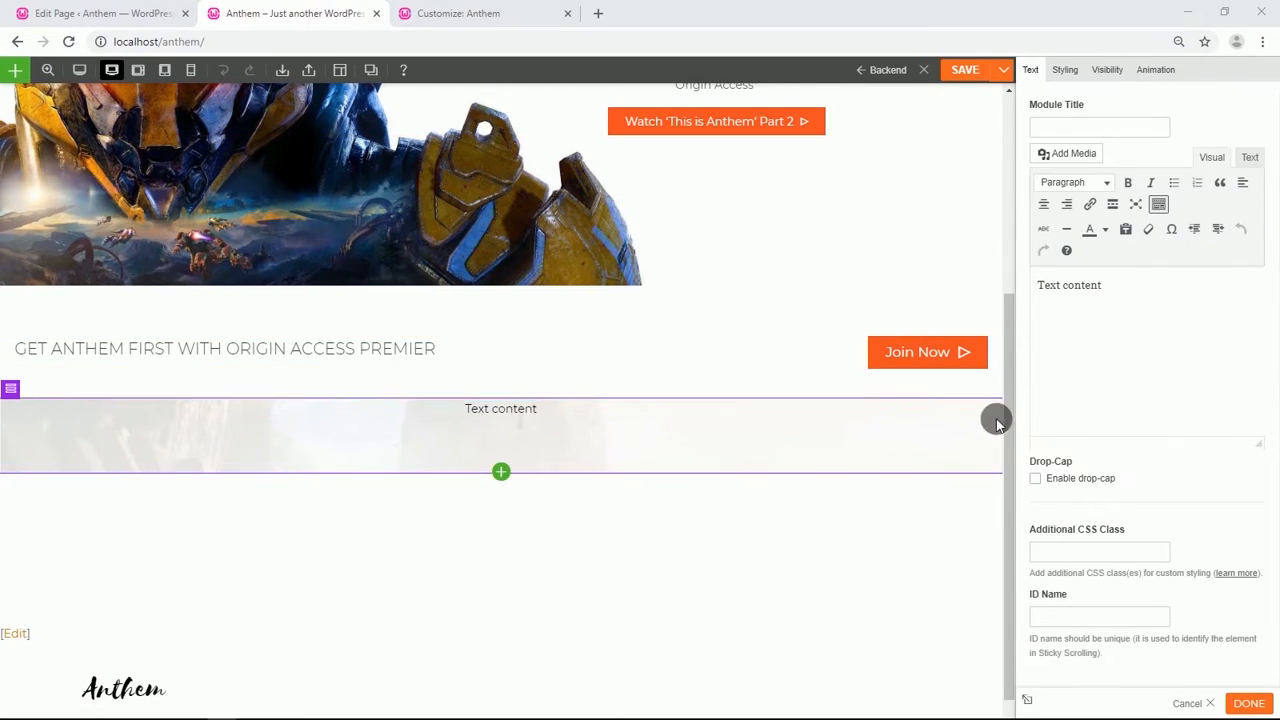
pyautogui.moveTo(1104, 287); pyautogui.dragTo(1058, 286)
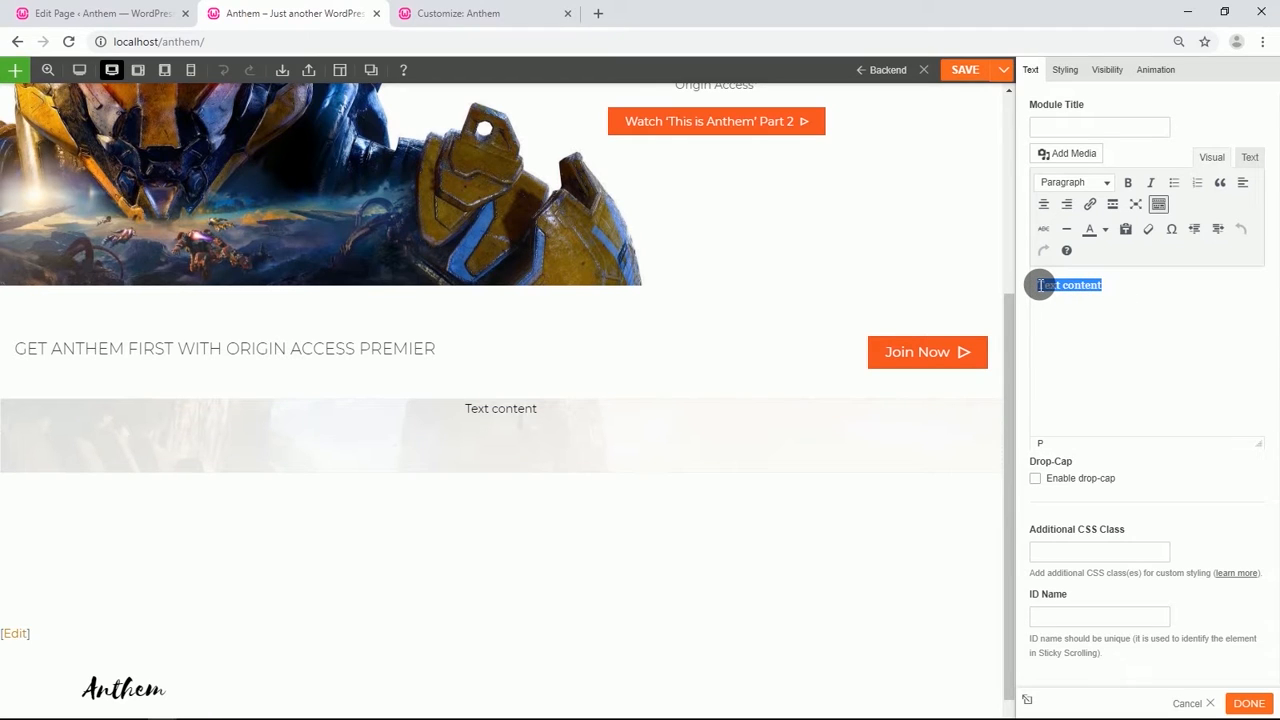
pyautogui.write('ANTHEM LIVE SERVICE')
# Format the ANTHEM LIVE SERVICE text as Heading 1.
pyautogui.moveTo(1197, 292); pyautogui.dragTo(1042, 290)
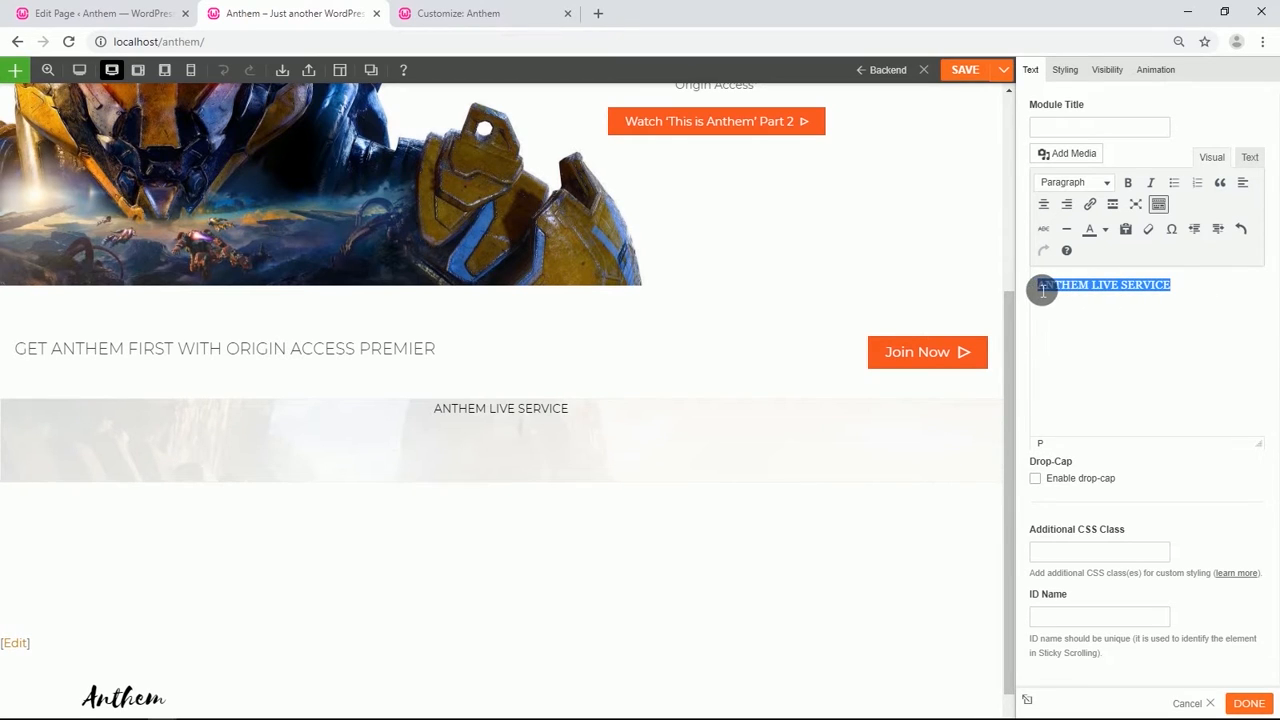
pyautogui.click(1106, 182)
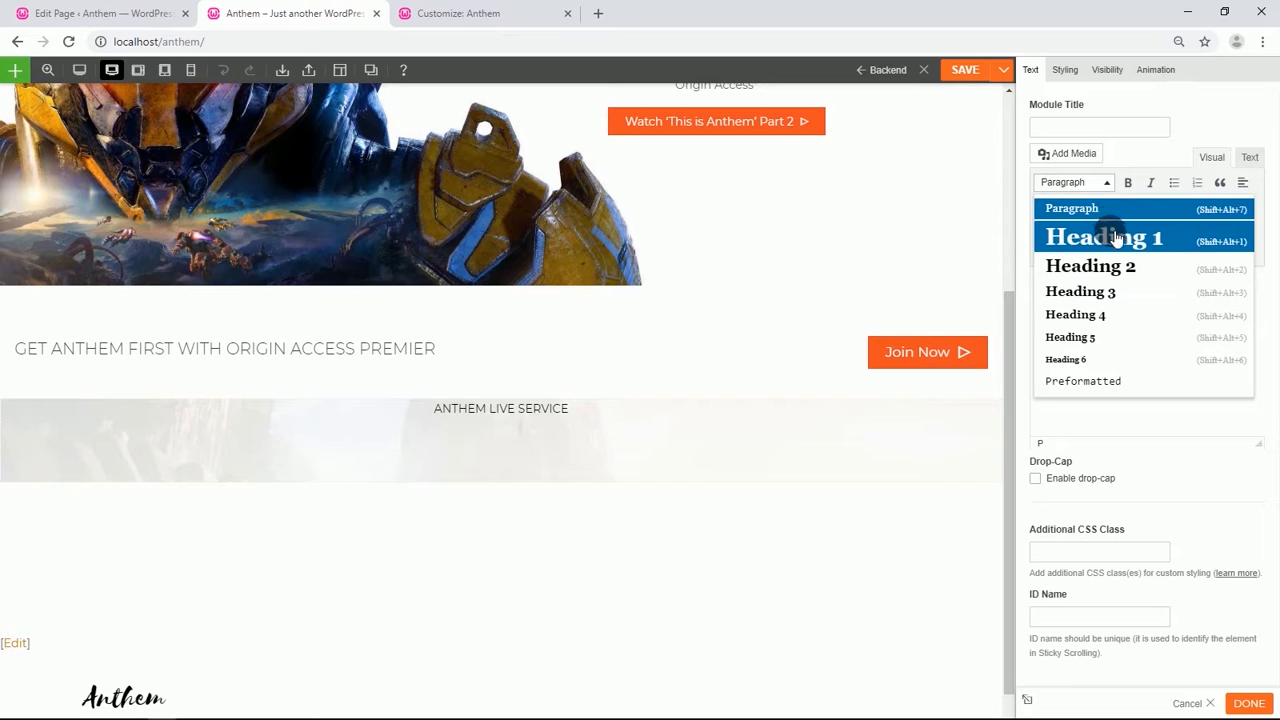
pyautogui.click(1116, 237)
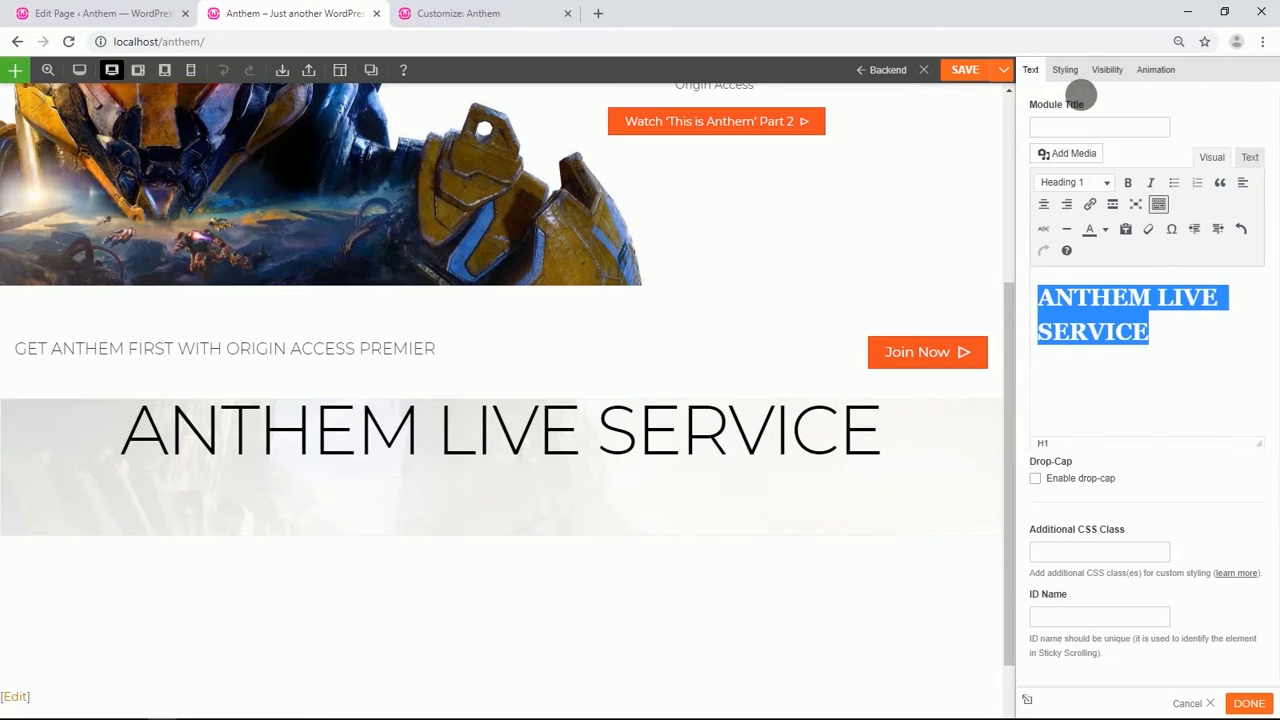
# Set the module's Heading 1 font size to 50 px.
pyautogui.click(1065, 69)
pyautogui.click(1077, 139)
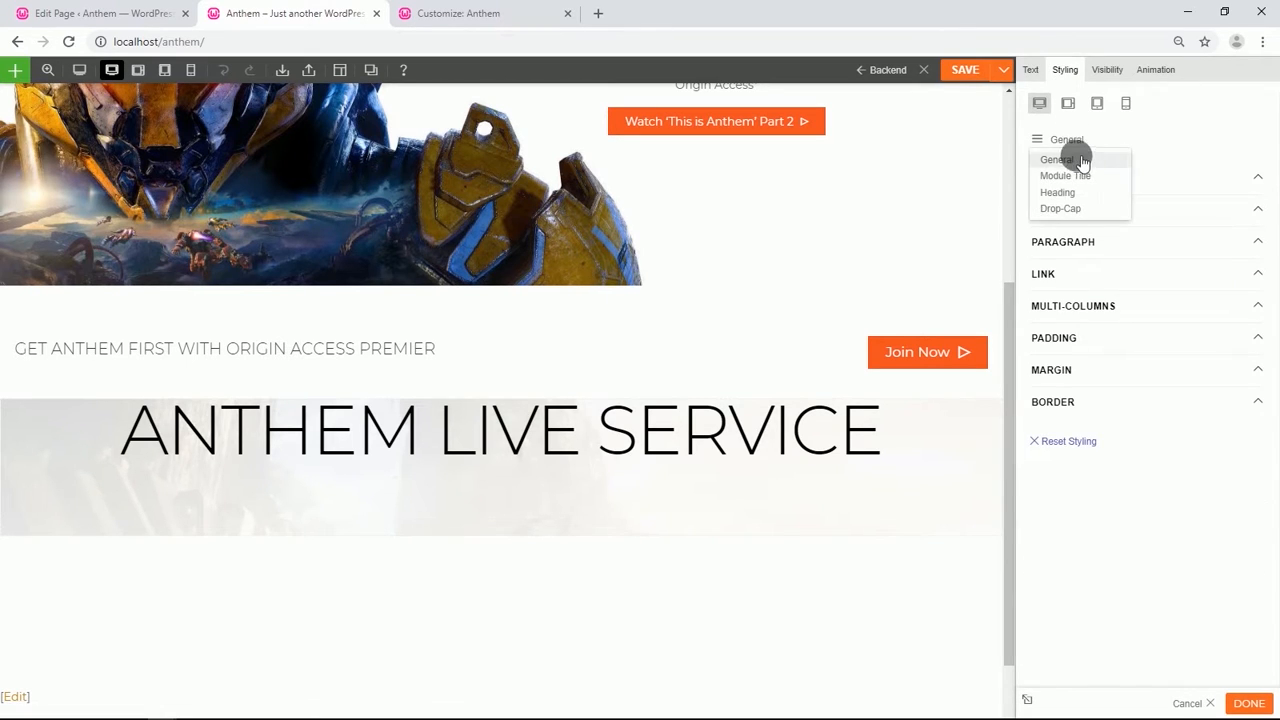
pyautogui.click(1069, 193)
pyautogui.click(1108, 188)
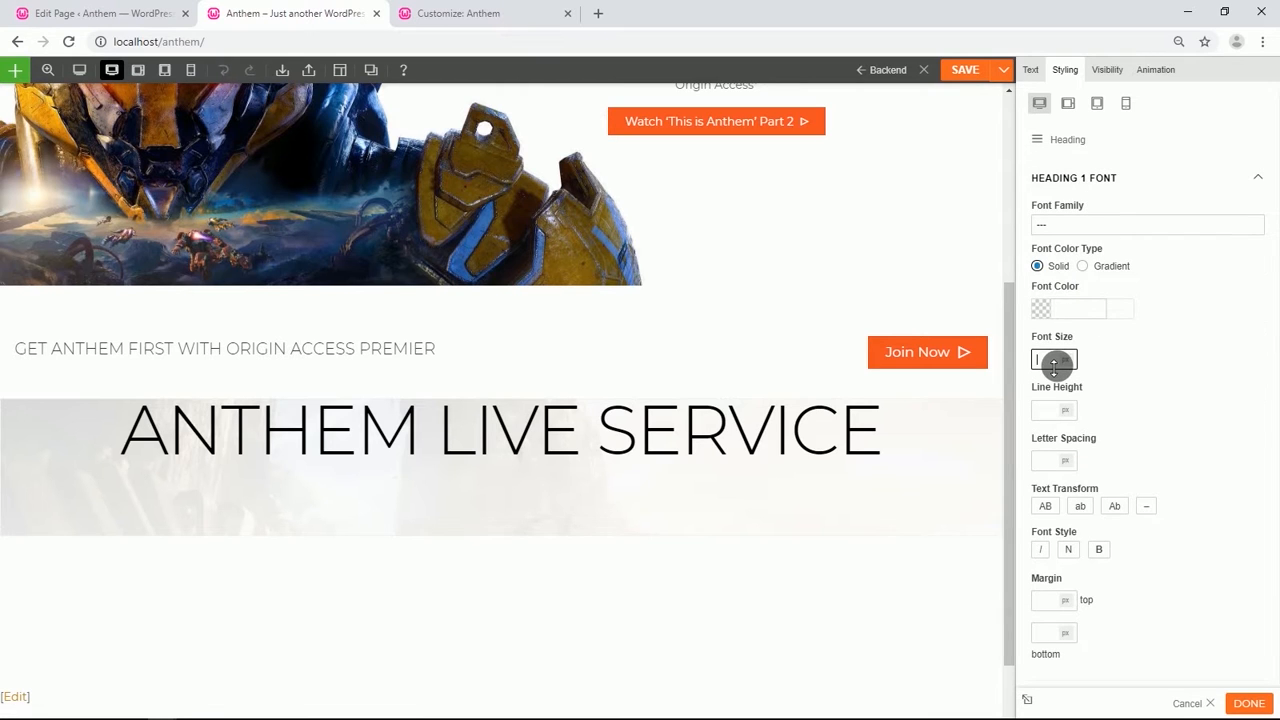
pyautogui.click(1054, 362)
pyautogui.write('50')
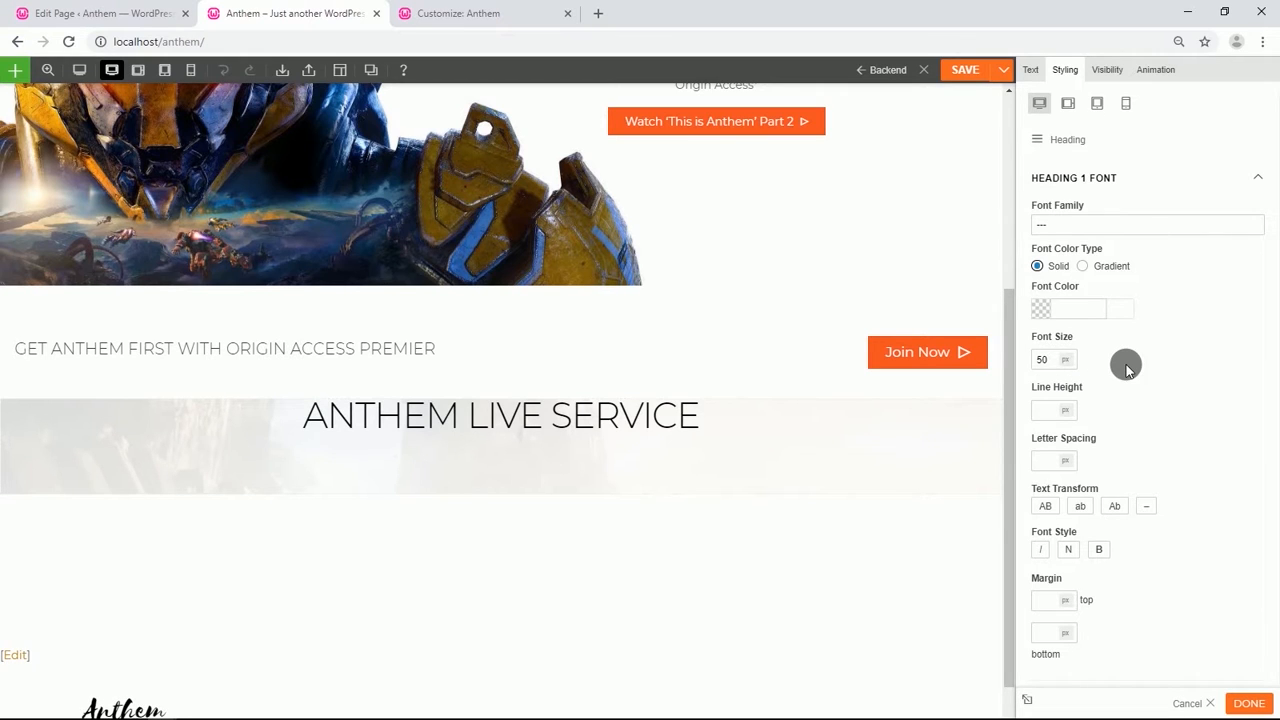
# Set the heading module's top padding to 5% and bottom padding to 3%.
pyautogui.click(1037, 140)
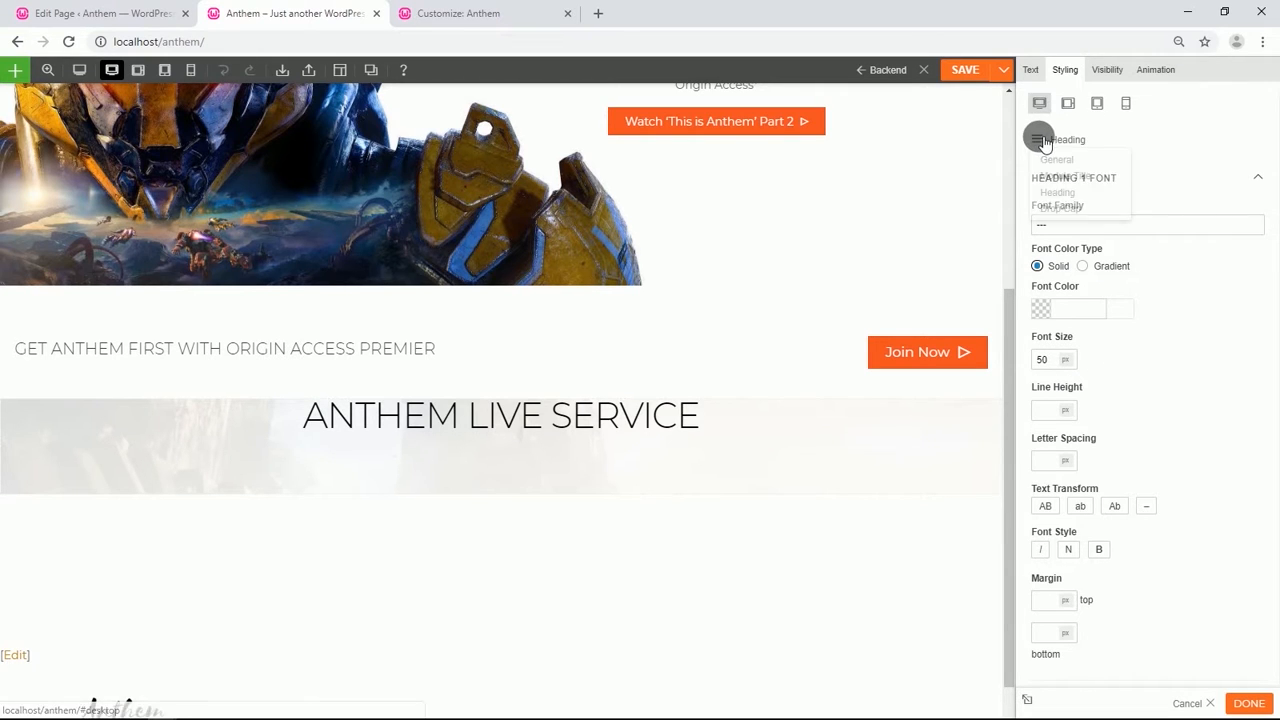
pyautogui.click(1040, 160)
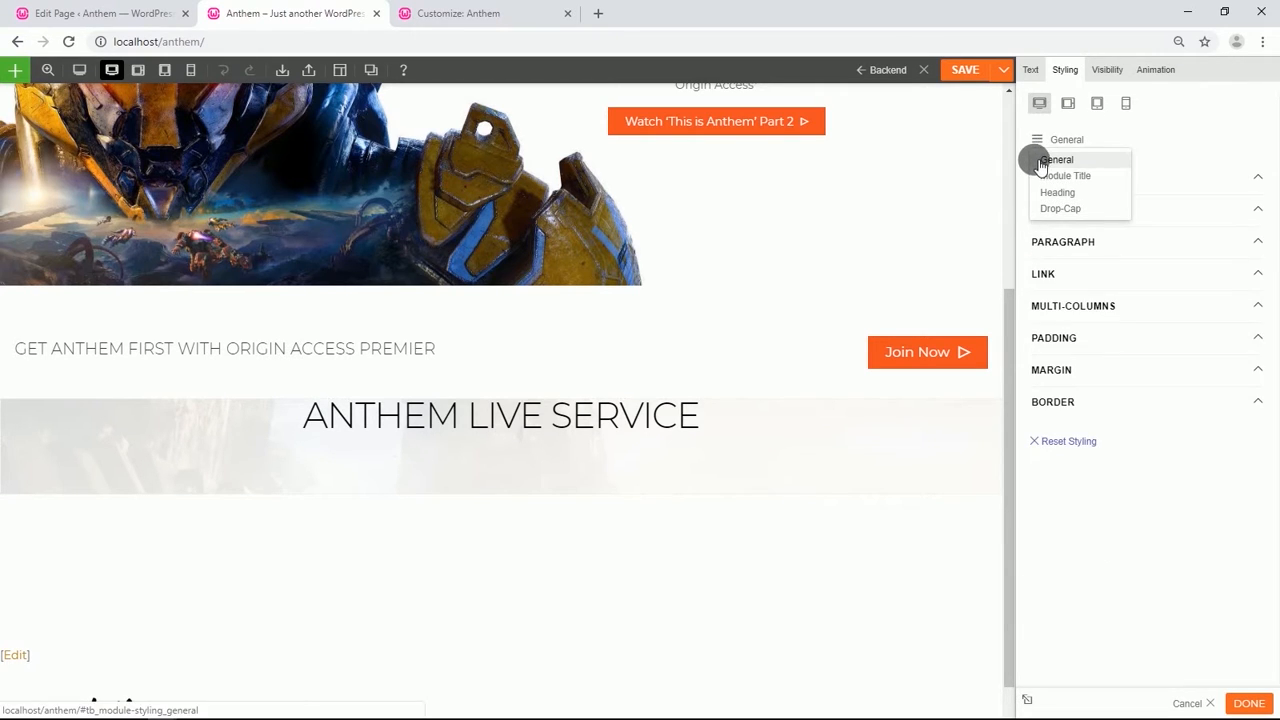
pyautogui.click(1073, 345)
pyautogui.click(1064, 388)
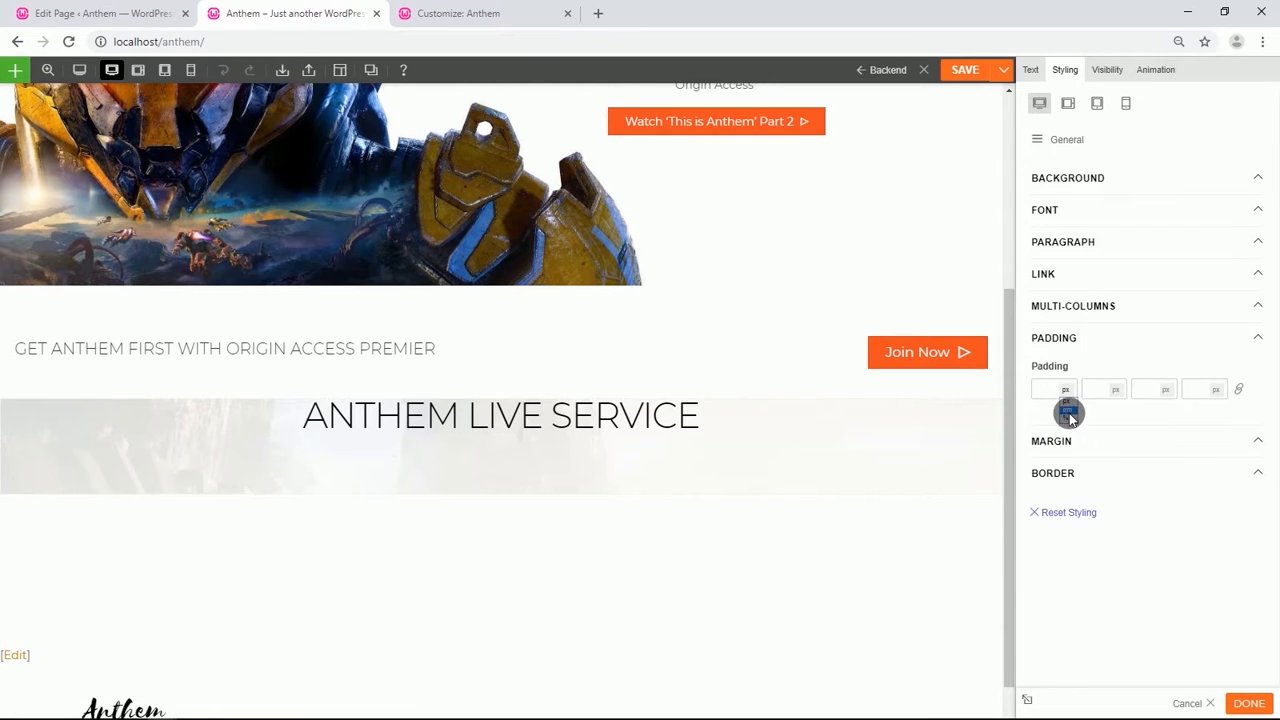
pyautogui.click(1069, 419)
pyautogui.write('5')
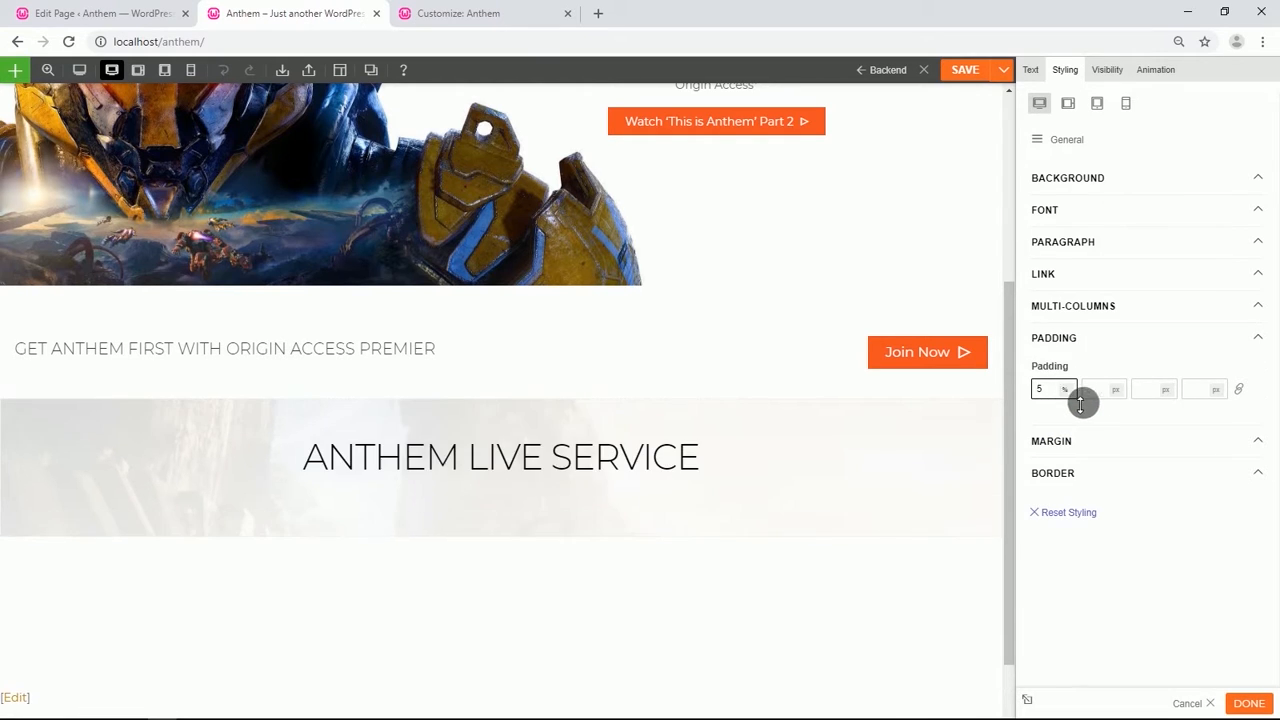
pyautogui.click(1166, 391)
pyautogui.click(1168, 418)
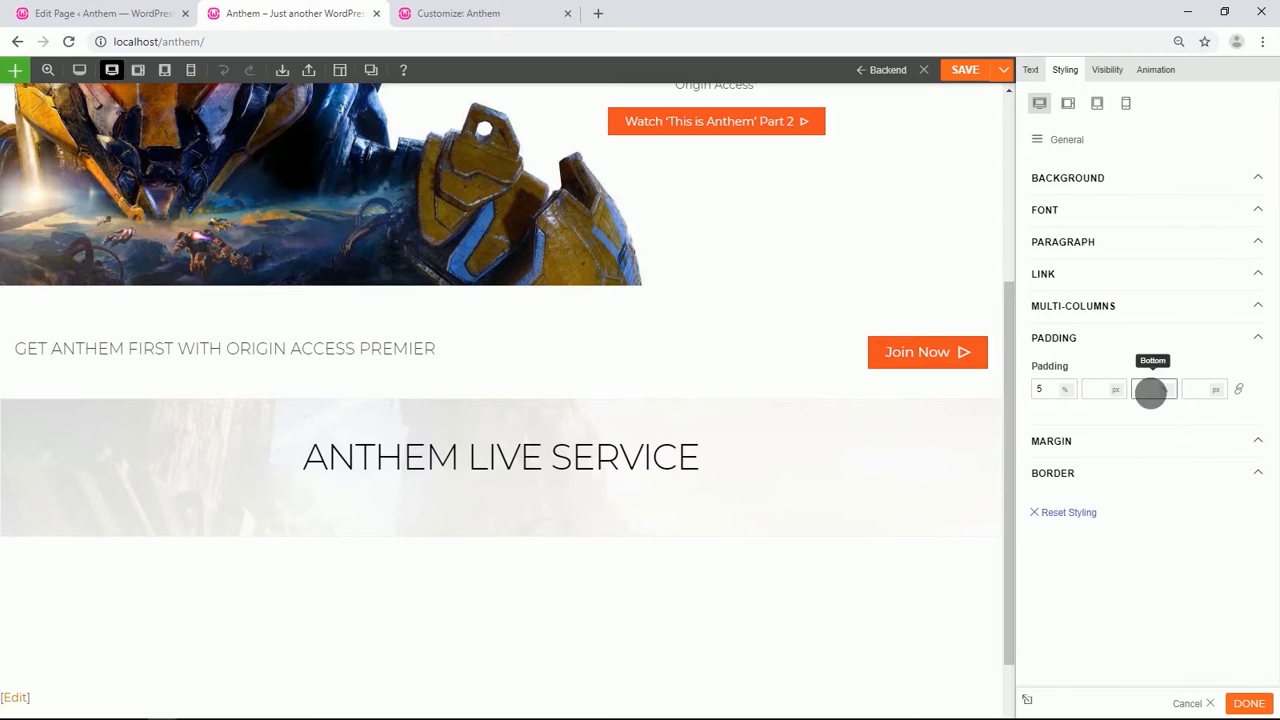
pyautogui.write('3')
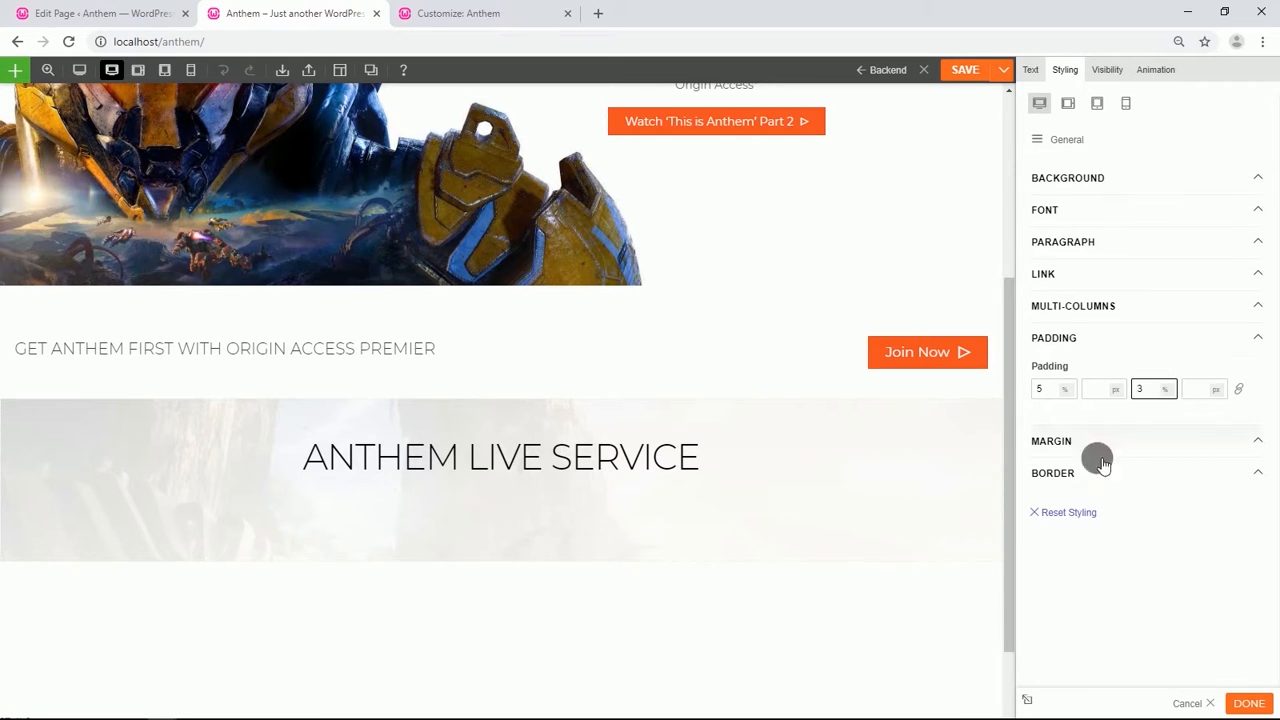
# Add another Text module below the heading and paste the paragraph beginning "The story of Anthem has just begun".
pyautogui.scroll(-1, 600, 445)
pyautogui.click(502, 478)
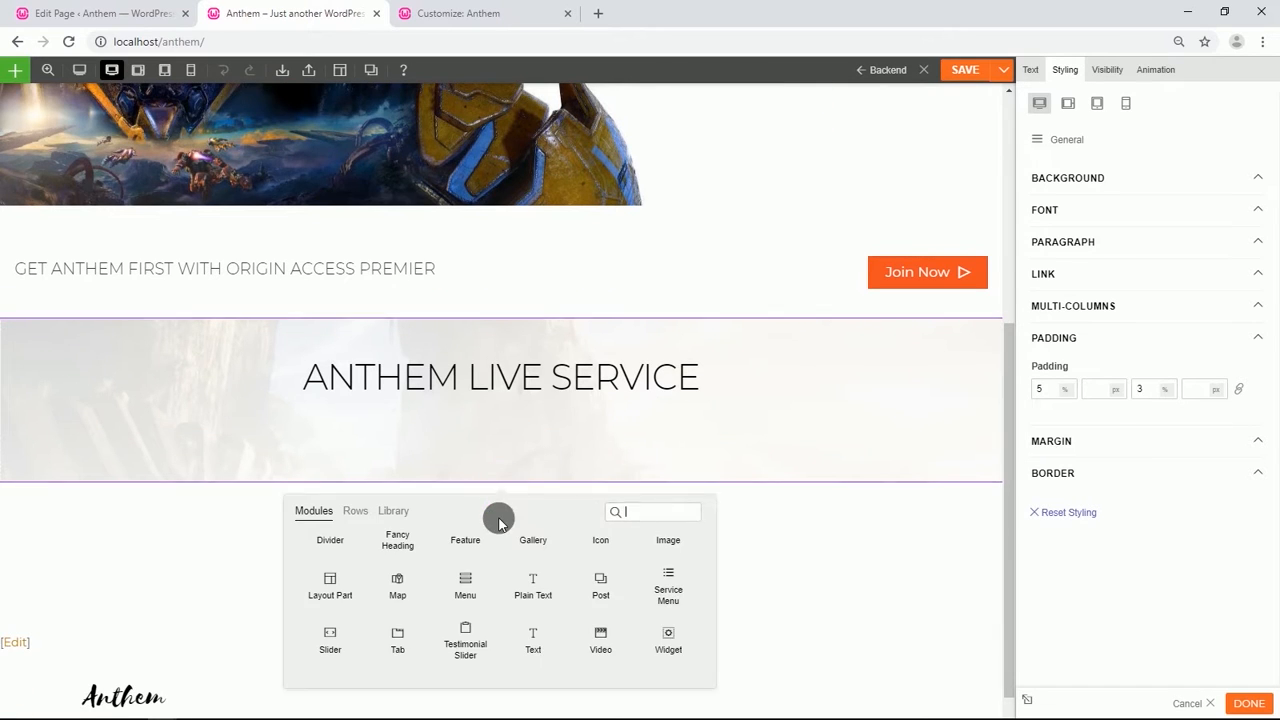
pyautogui.scroll(-1, 497, 517)
pyautogui.moveTo(529, 580); pyautogui.dragTo(514, 395)
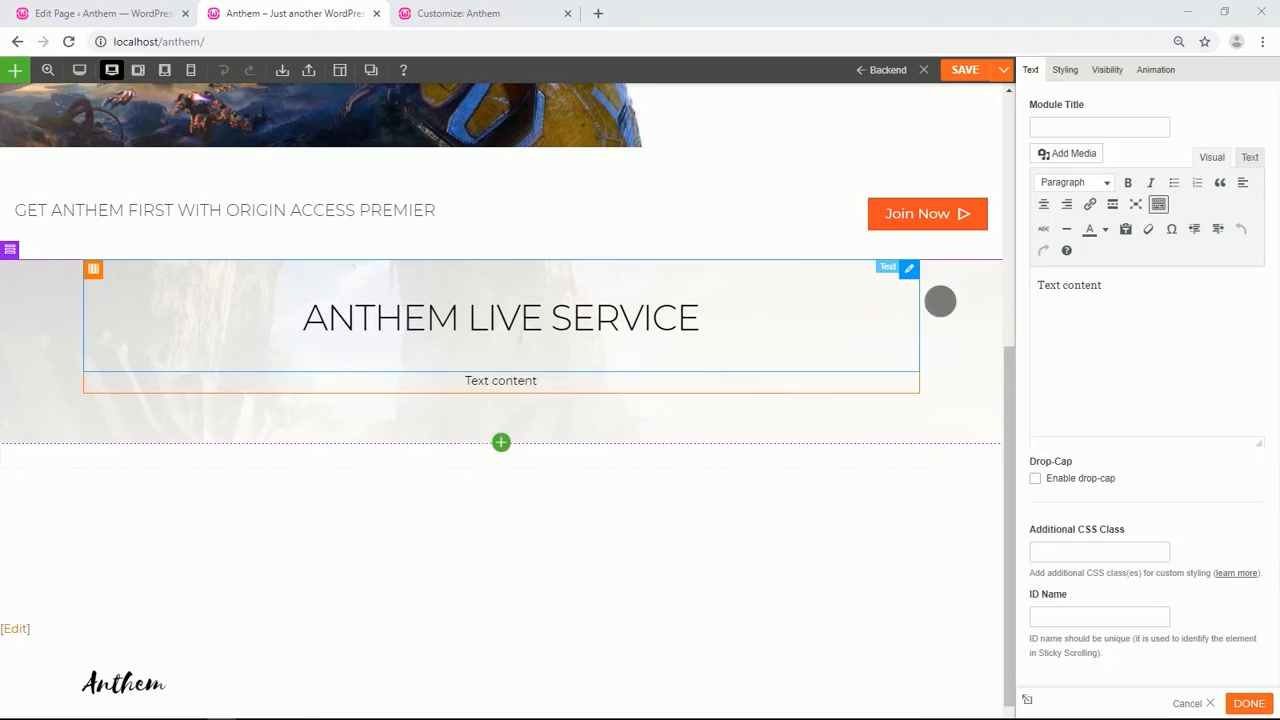
pyautogui.moveTo(1120, 294); pyautogui.dragTo(1054, 294)
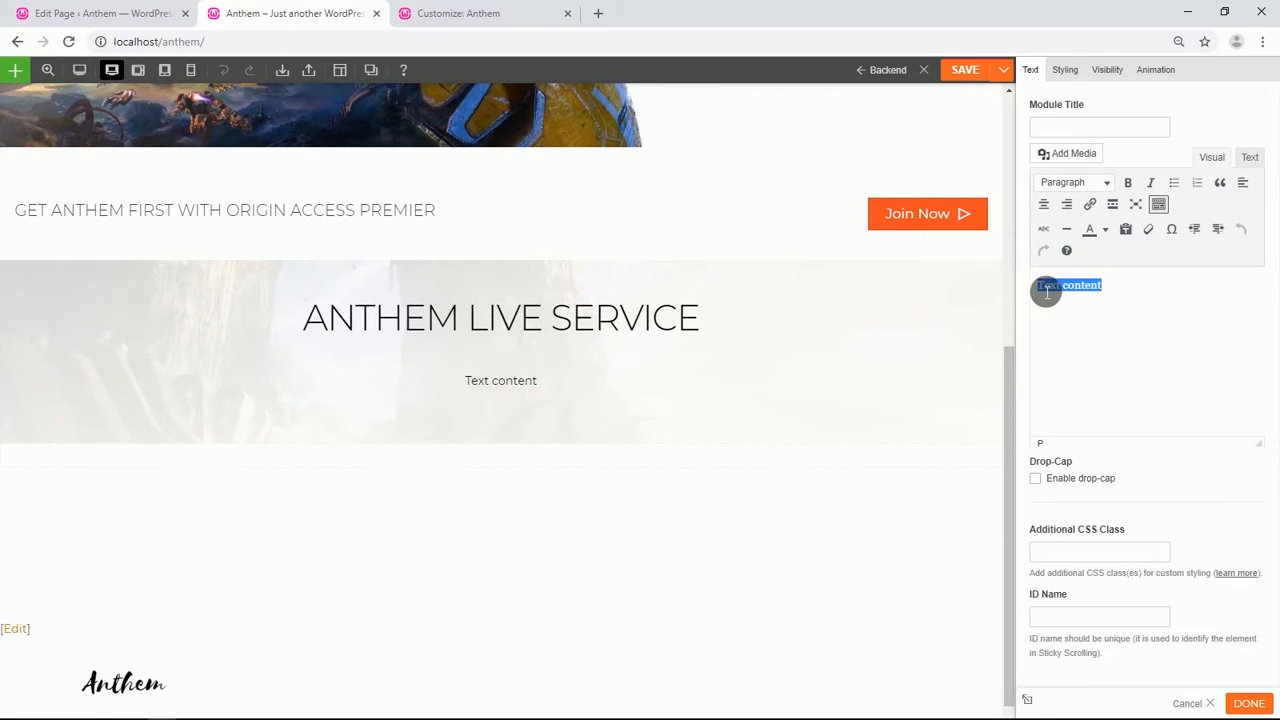
pyautogui.write('The story of Anthem has just begun. Its world will continue to evolve and challenge you  as you develop your arsenal of javelins and unleash your power')
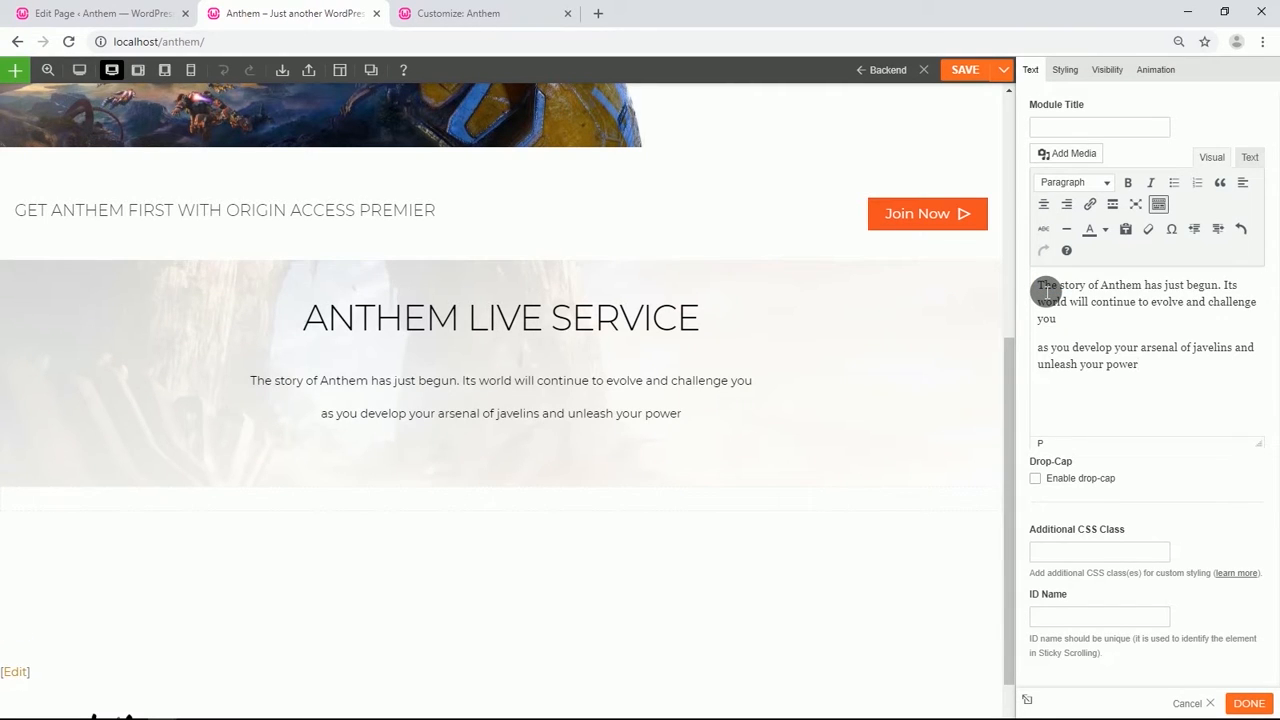
# Set the paragraph module's font color to #3b3b3b.
pyautogui.click(1068, 70)
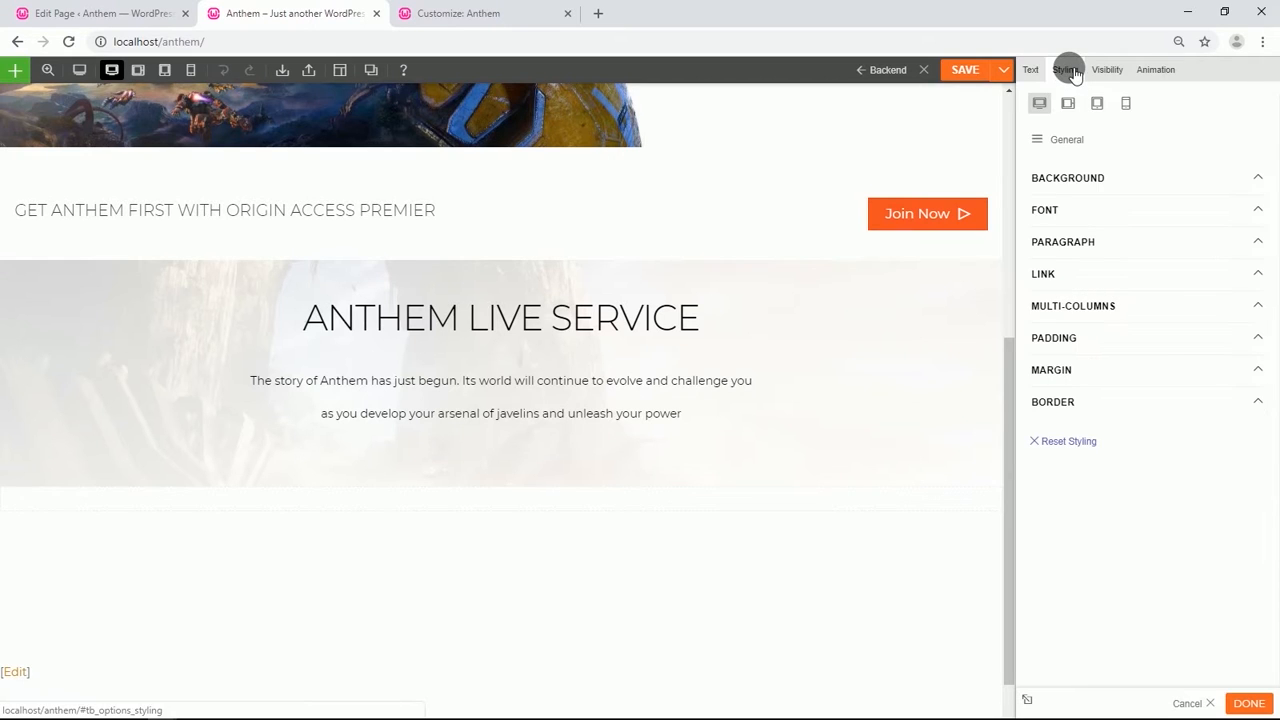
pyautogui.click(1095, 214)
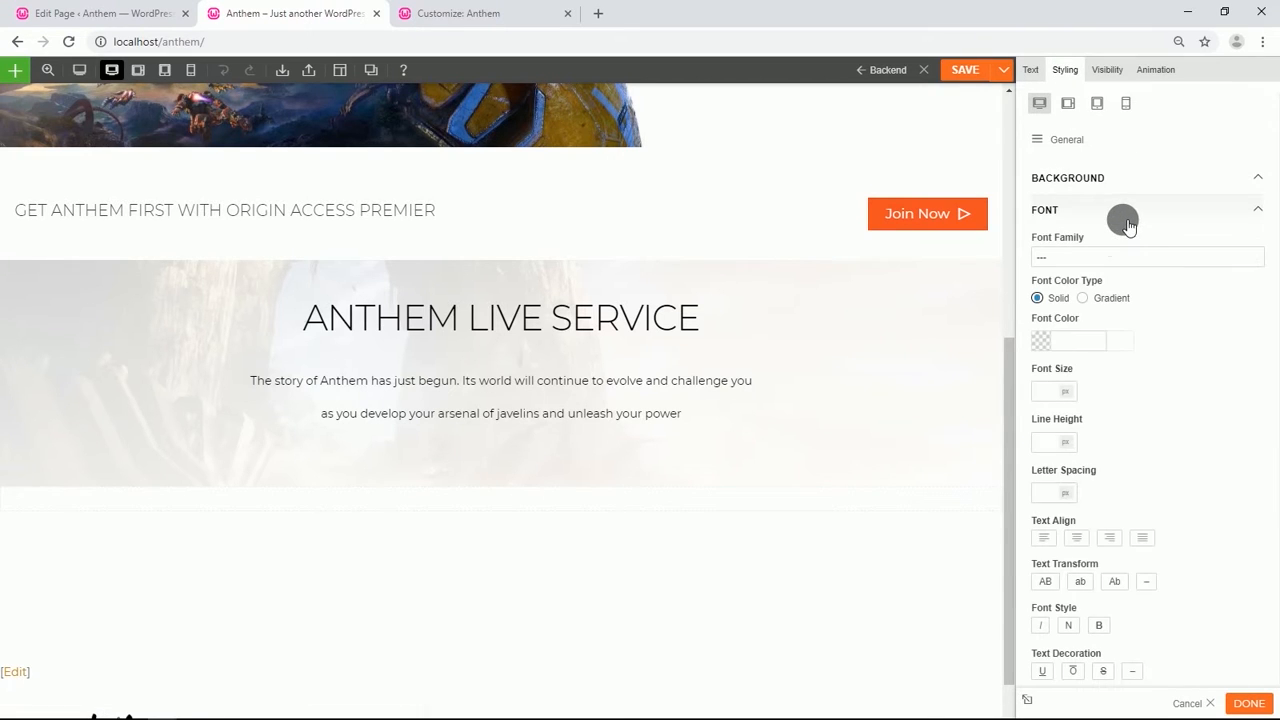
pyautogui.click(1080, 350)
pyautogui.click(1080, 343)
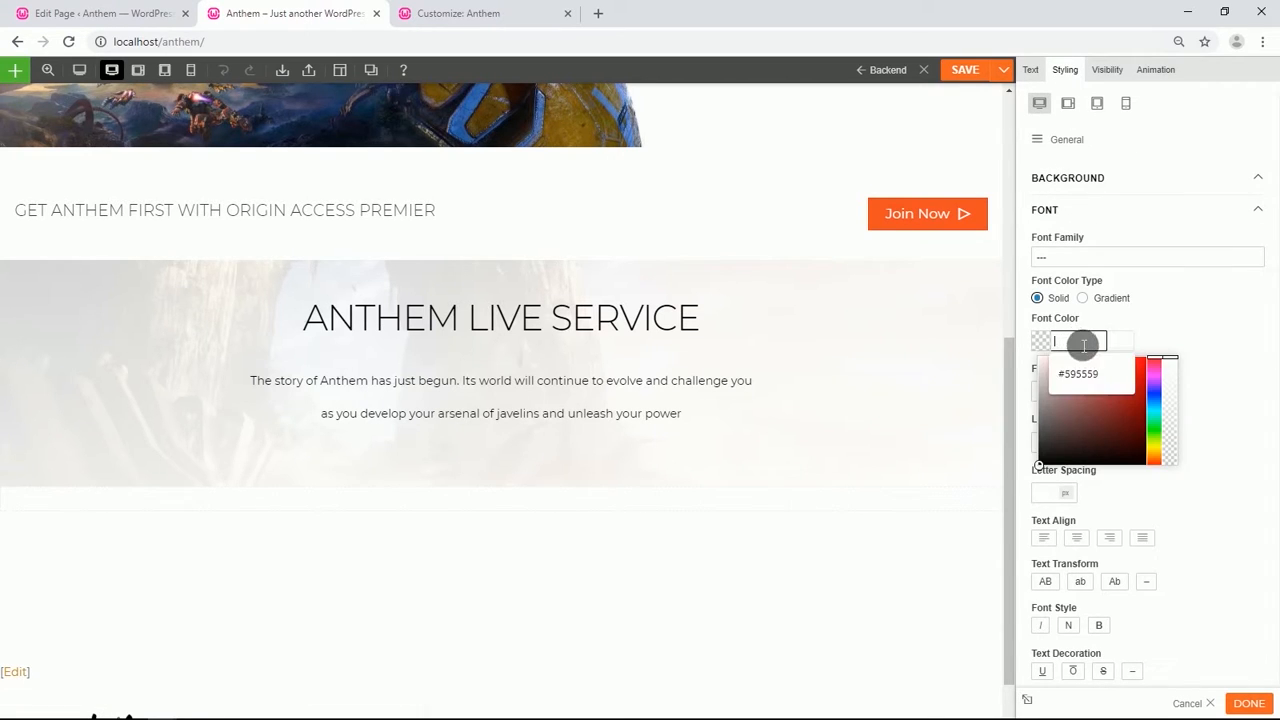
pyautogui.write('3b3c3d')
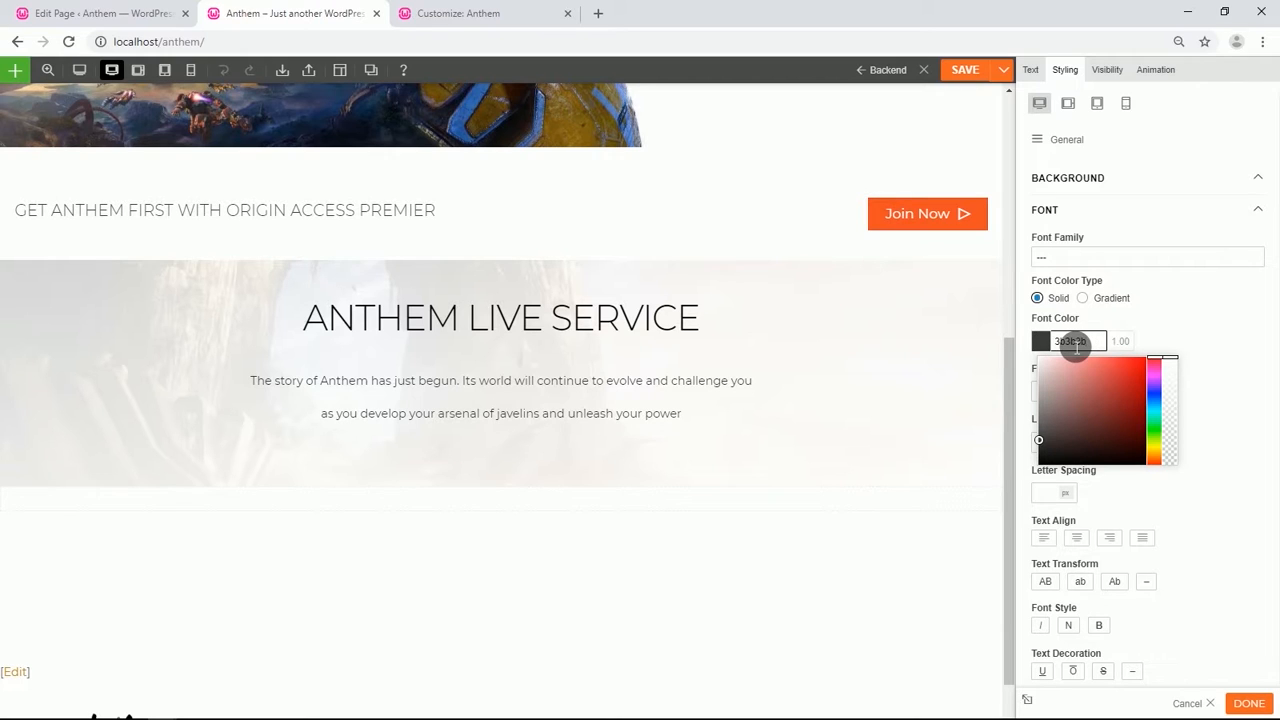
pyautogui.click(1171, 337)
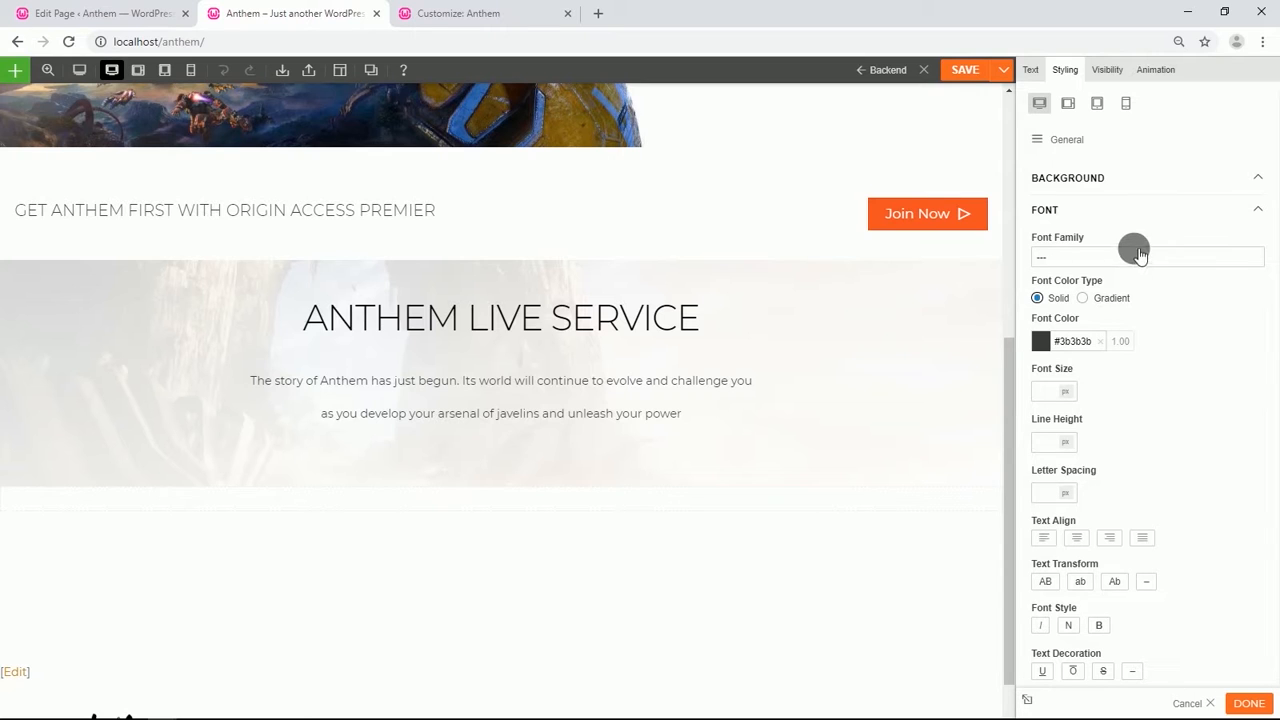
# Set the paragraph module's bottom padding to 2%.
pyautogui.scroll(-3, 1157, 397)
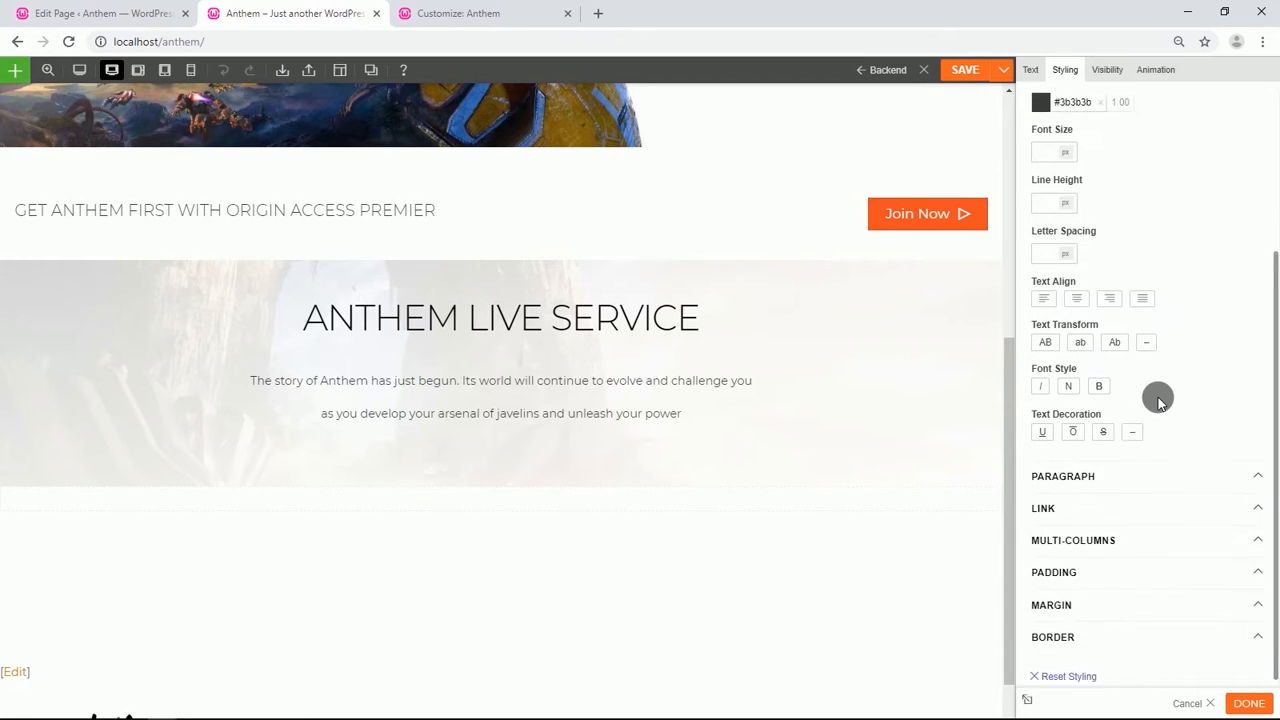
pyautogui.click(1065, 540)
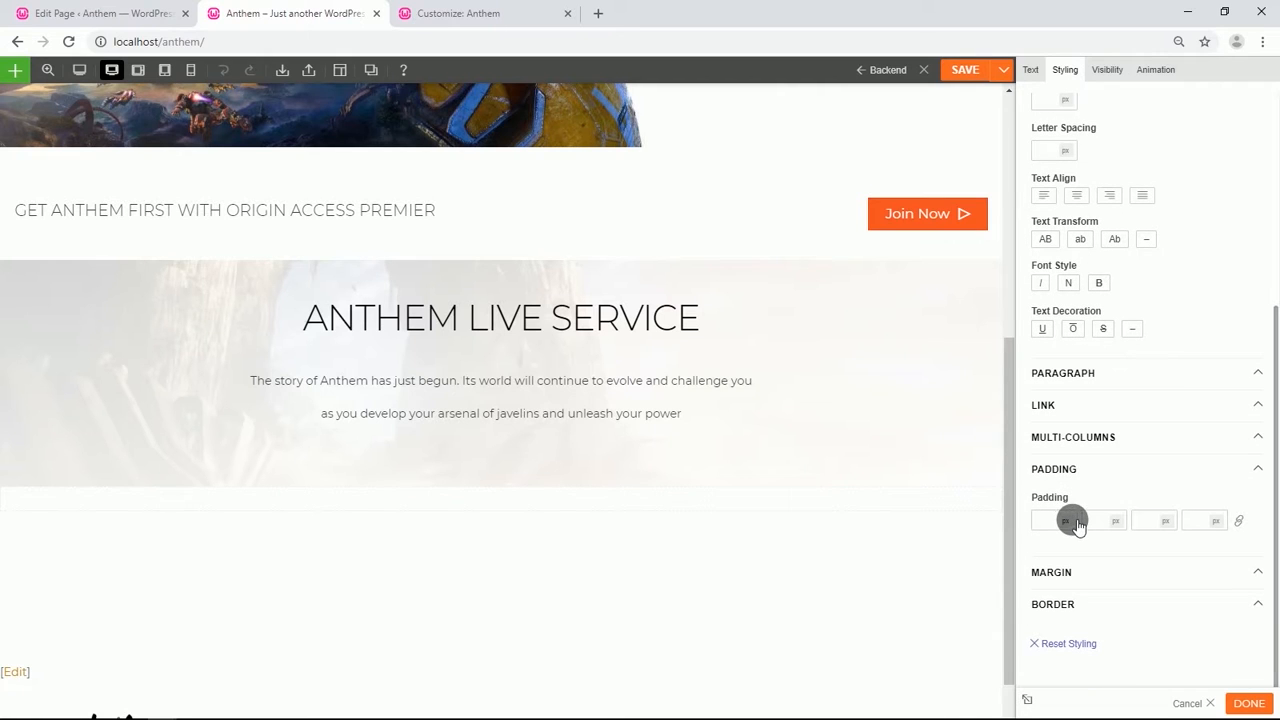
pyautogui.click(1155, 530)
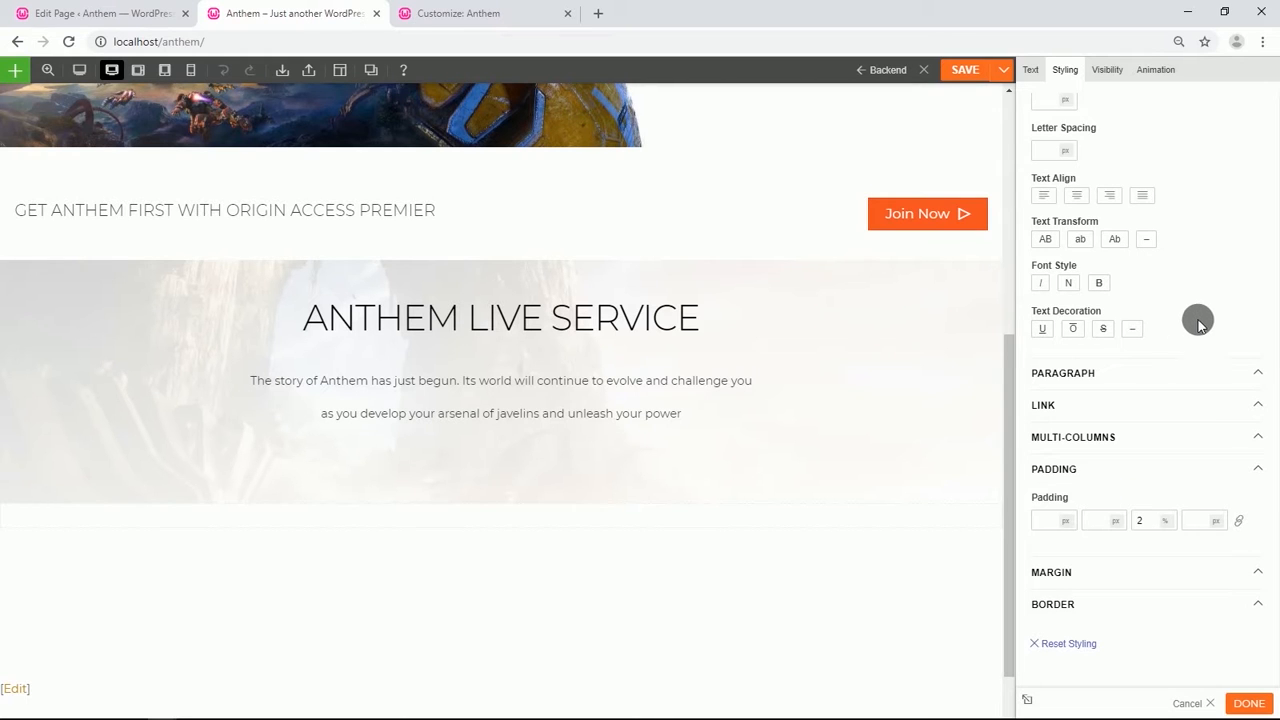
# Add an Image module below the paragraph in the same row.
pyautogui.scroll(-1, 438, 440)
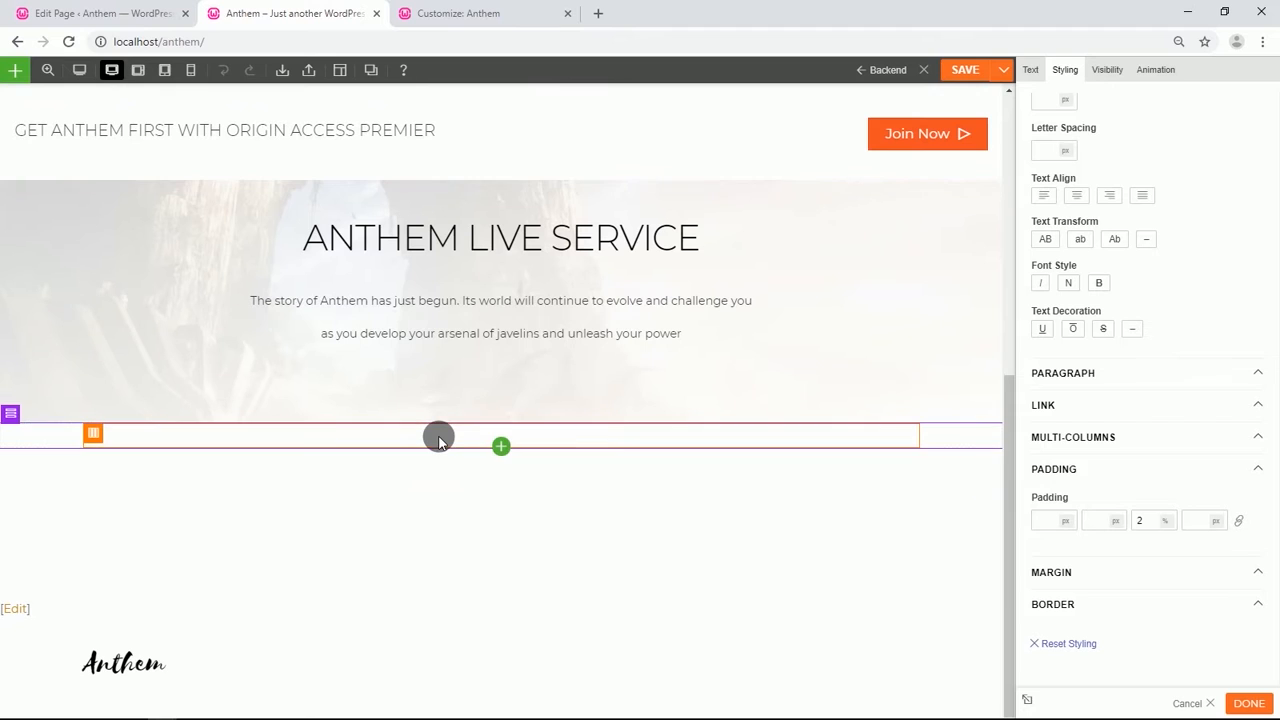
pyautogui.click(500, 424)
pyautogui.scroll(1, 560, 524)
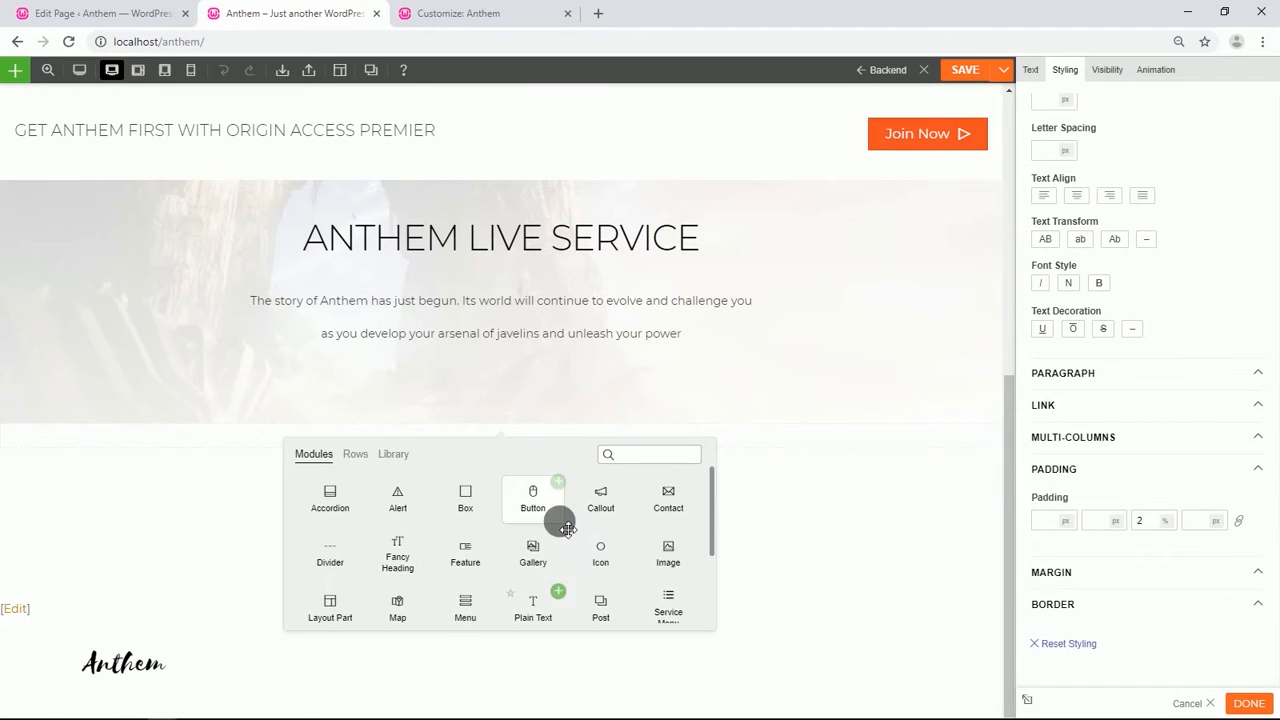
pyautogui.moveTo(671, 555); pyautogui.dragTo(542, 428)
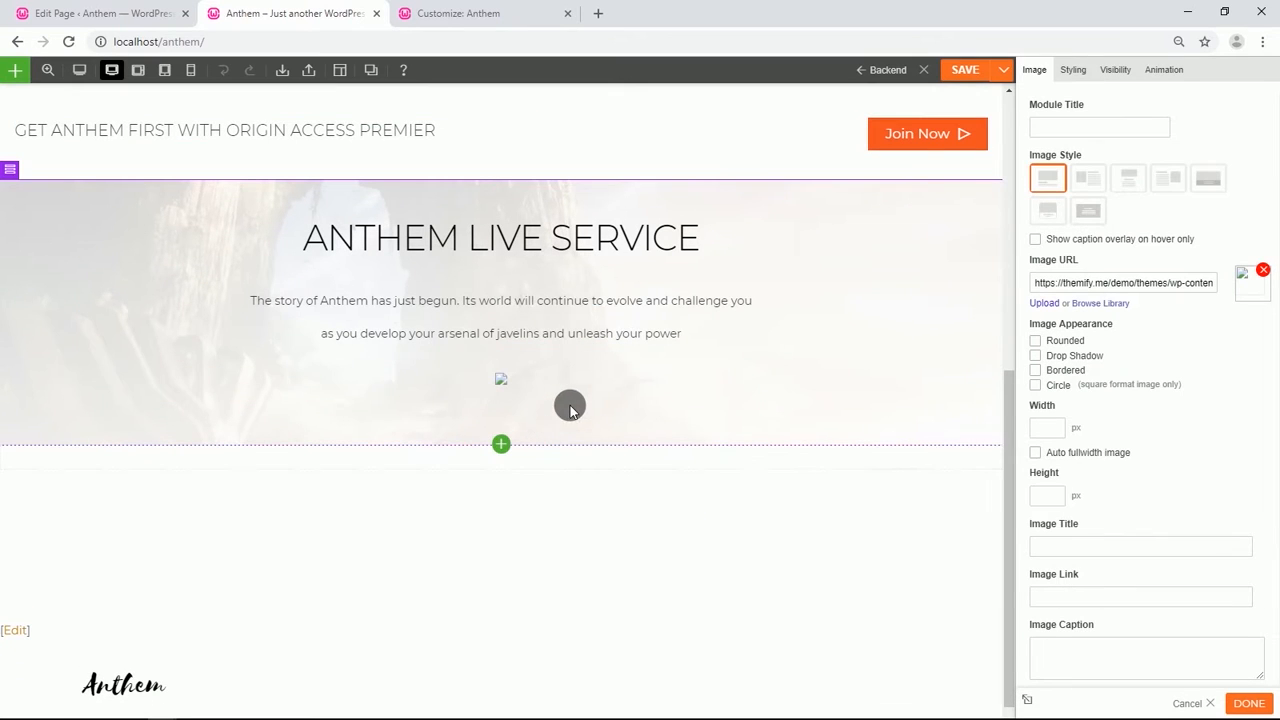
# Set the image module to the centered-top style and insert the Gameplay Calendar image from the media library.
pyautogui.click(1131, 177)
pyautogui.click(1104, 286)
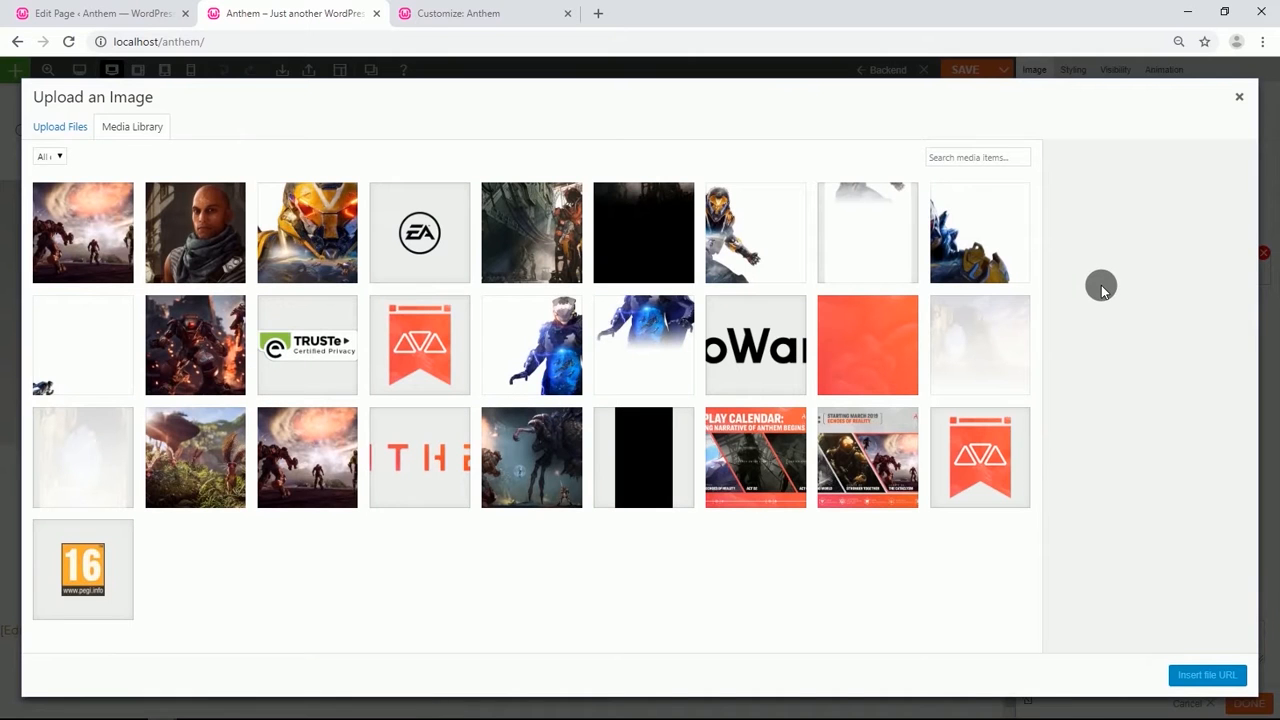
pyautogui.click(728, 466)
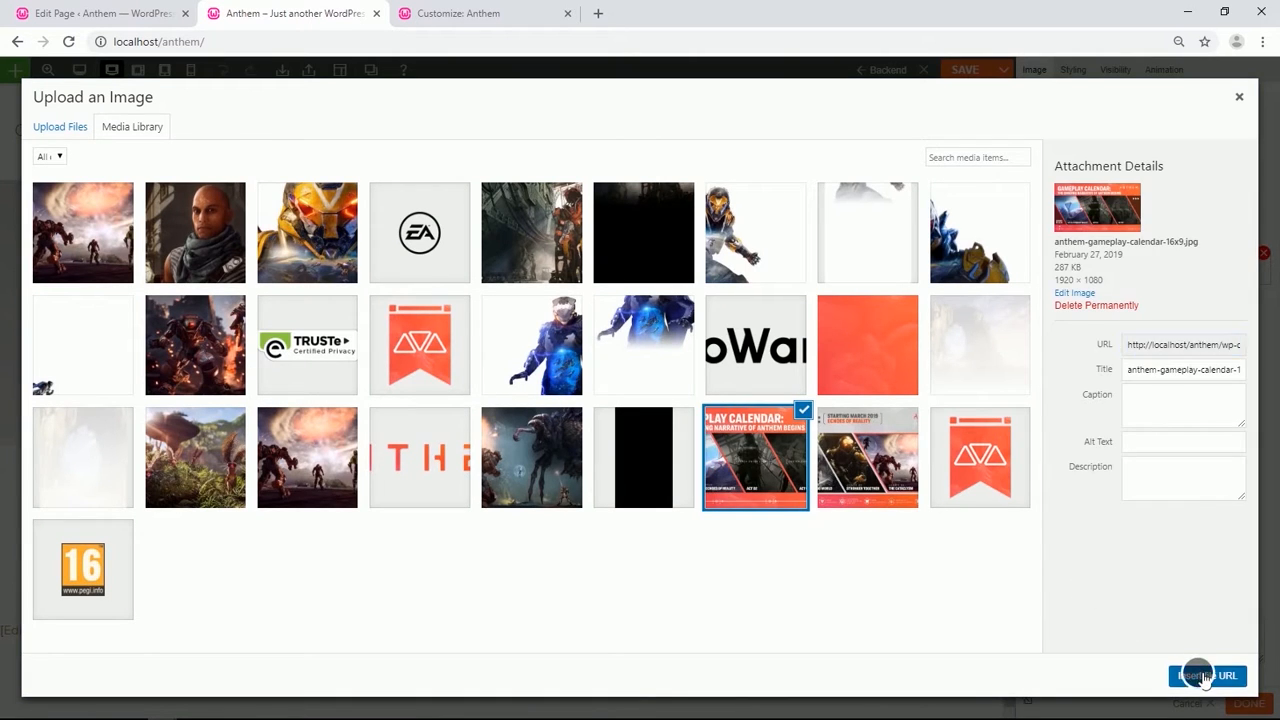
pyautogui.click(1205, 677)
# Duplicate the image module and replace the copy's image with the Act 01 Echoes of Reality image.
pyautogui.scroll(-2, 680, 497)
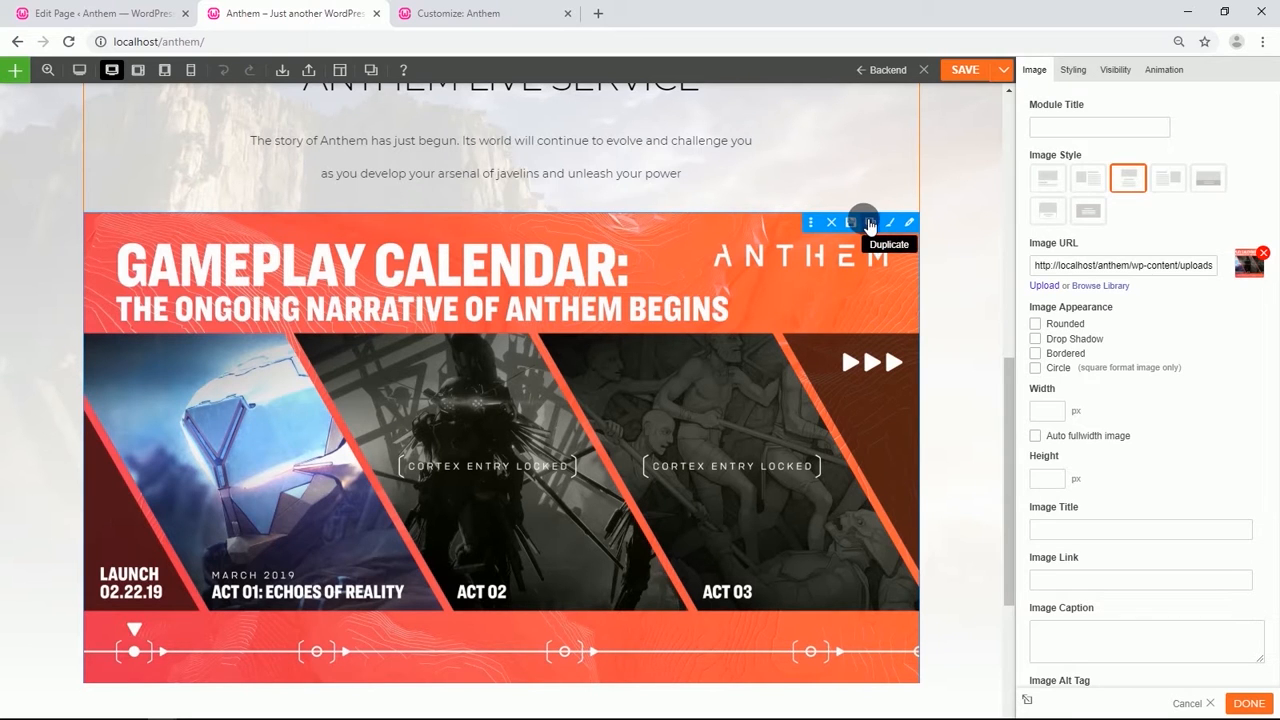
pyautogui.click(870, 224)
pyautogui.scroll(-5, 650, 405)
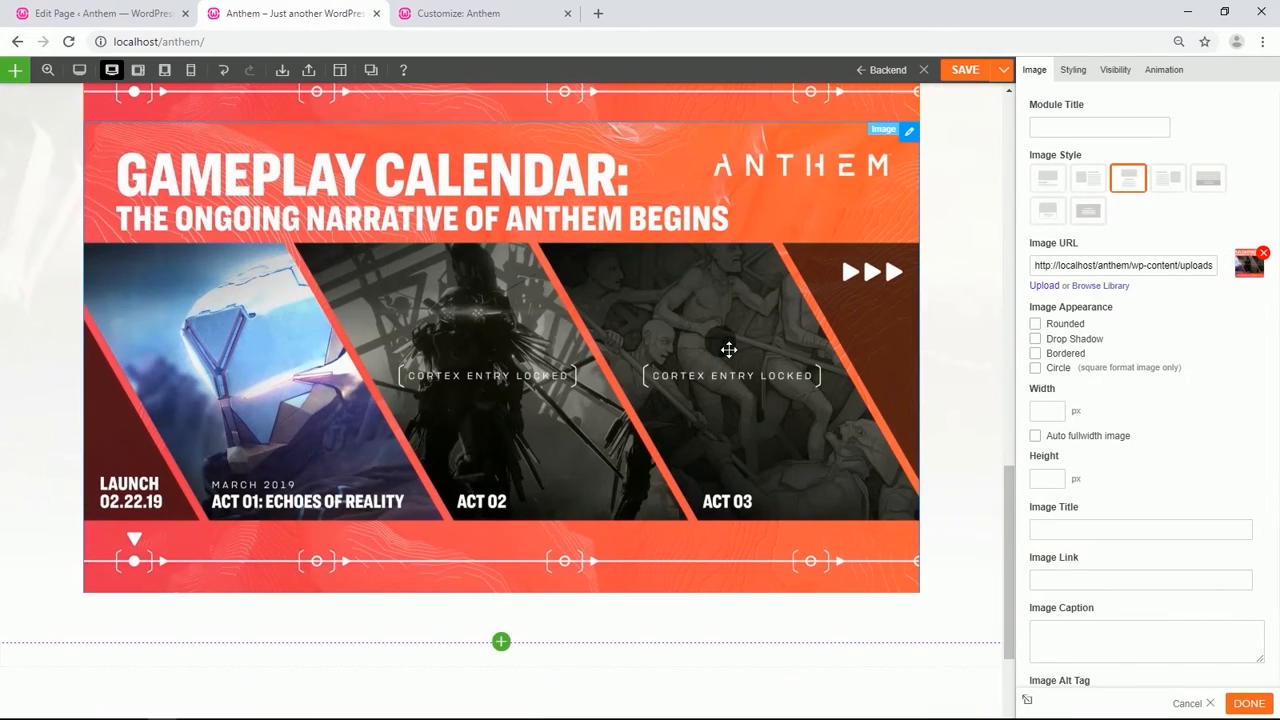
pyautogui.doubleClick(729, 350)
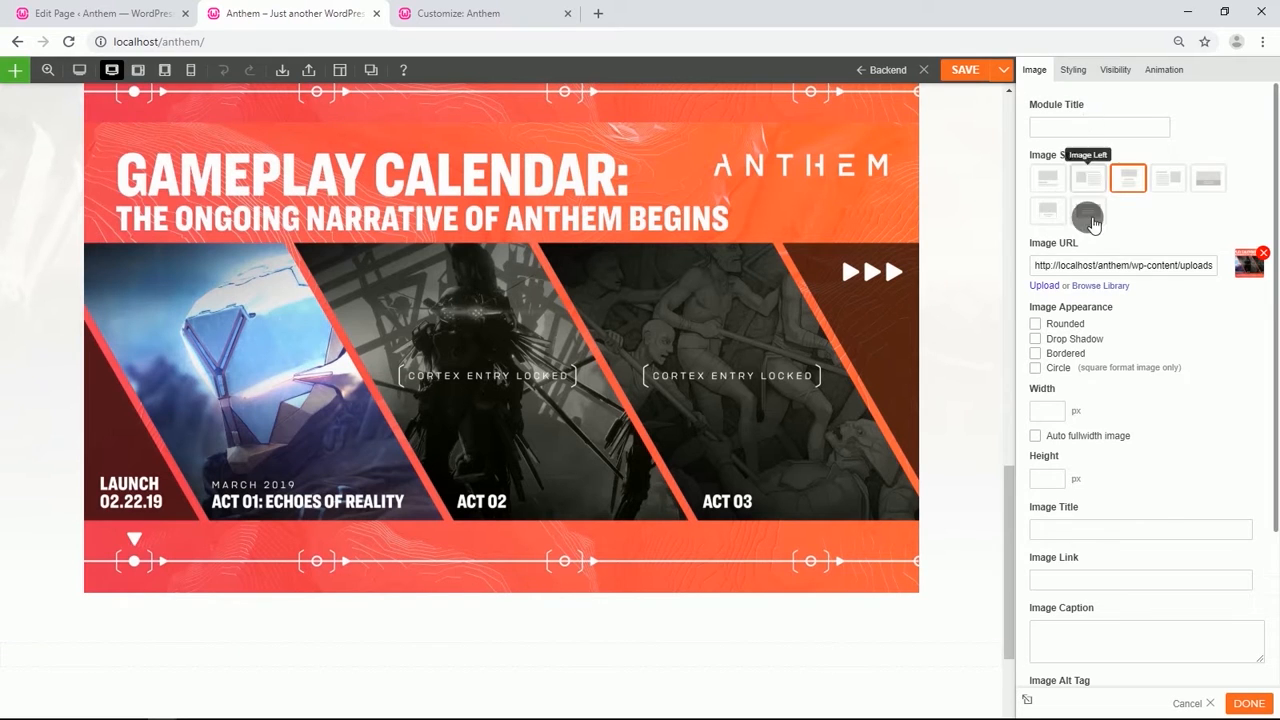
pyautogui.click(1096, 285)
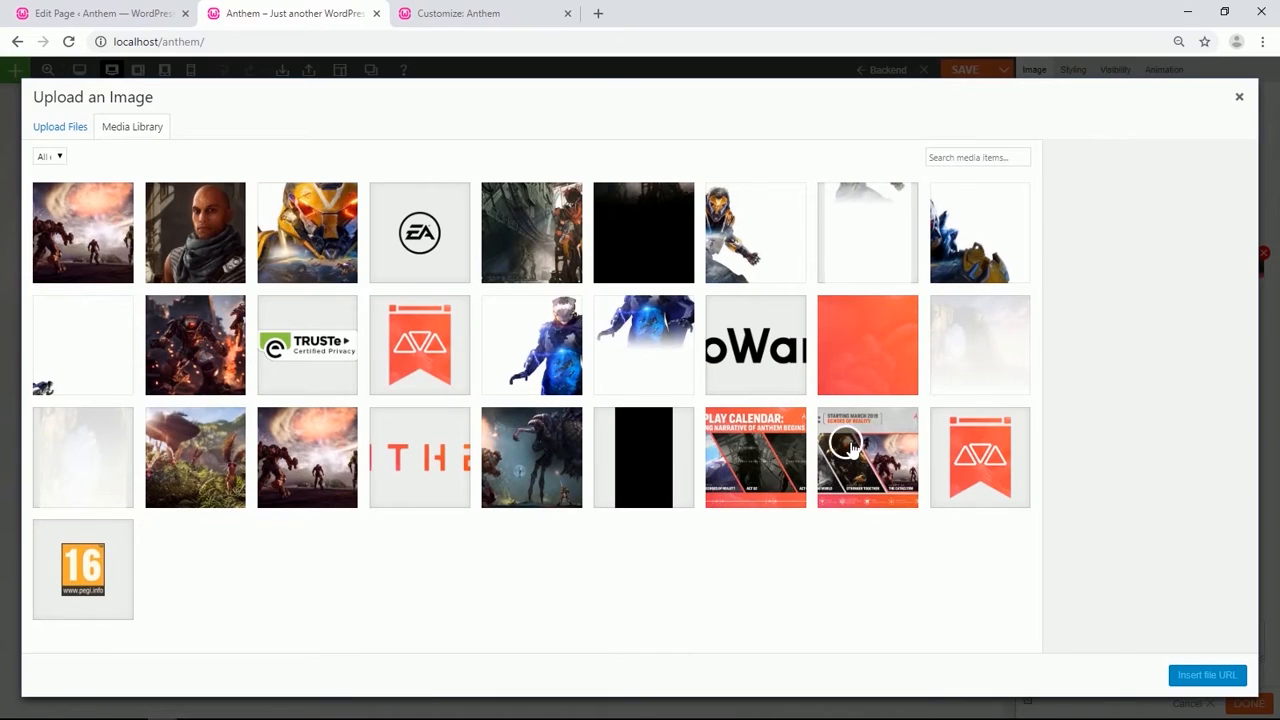
pyautogui.click(848, 443)
pyautogui.click(1213, 675)
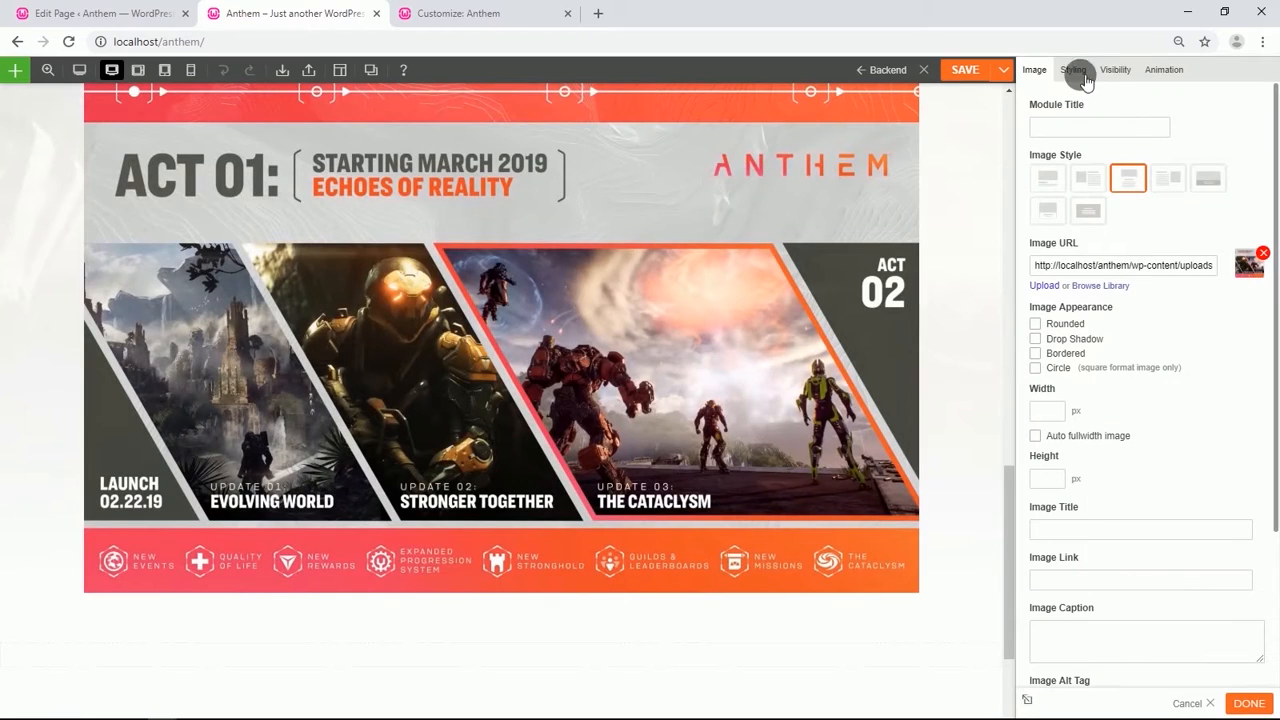
# Set the duplicated image module's top padding to 5%.
pyautogui.click(1073, 70)
pyautogui.click(1071, 275)
pyautogui.click(1080, 326)
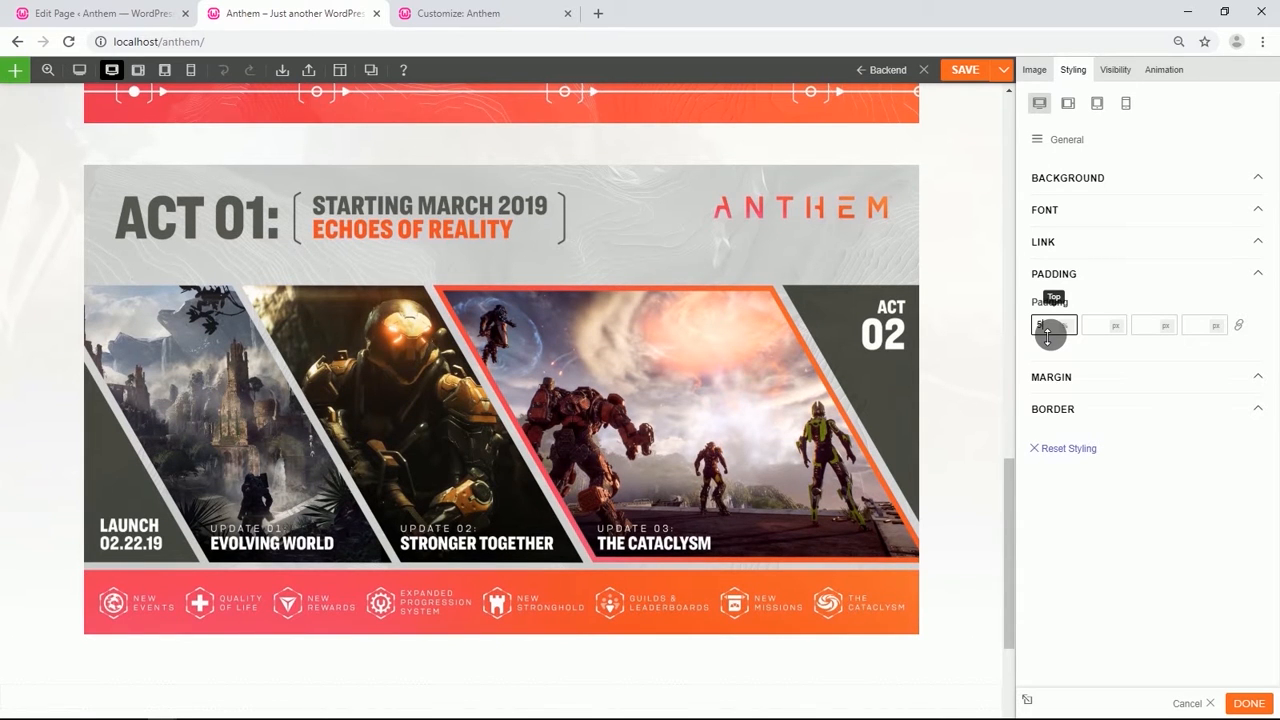
# Give the empty row below the images the orange texture image as its background.
pyautogui.scroll(-3, 800, 388)
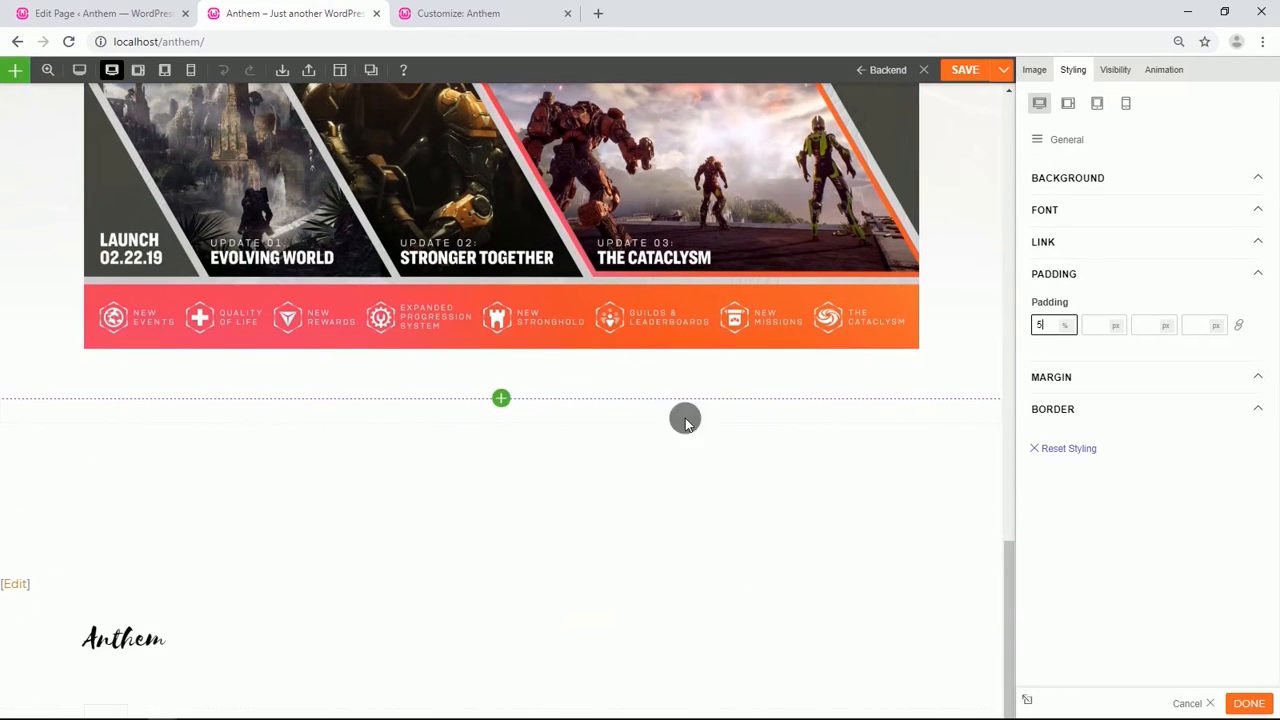
pyautogui.moveTo(15, 390)
pyautogui.click(77, 412)
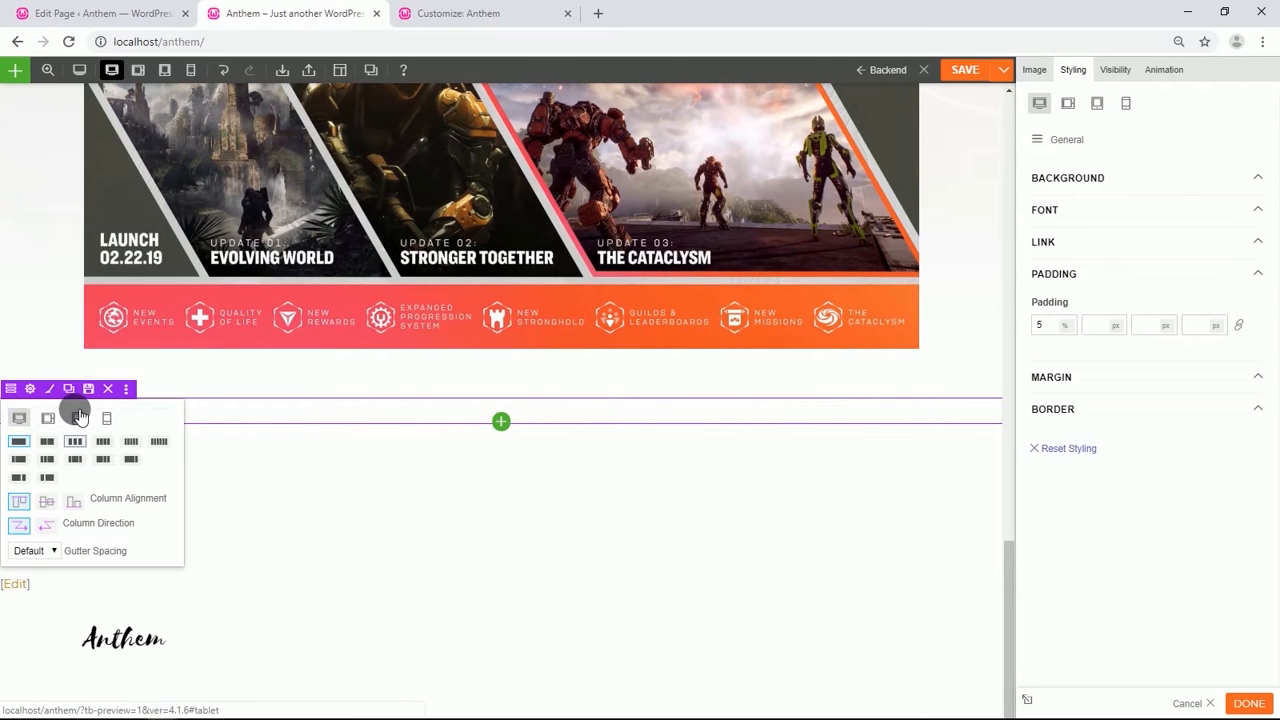
pyautogui.click(32, 392)
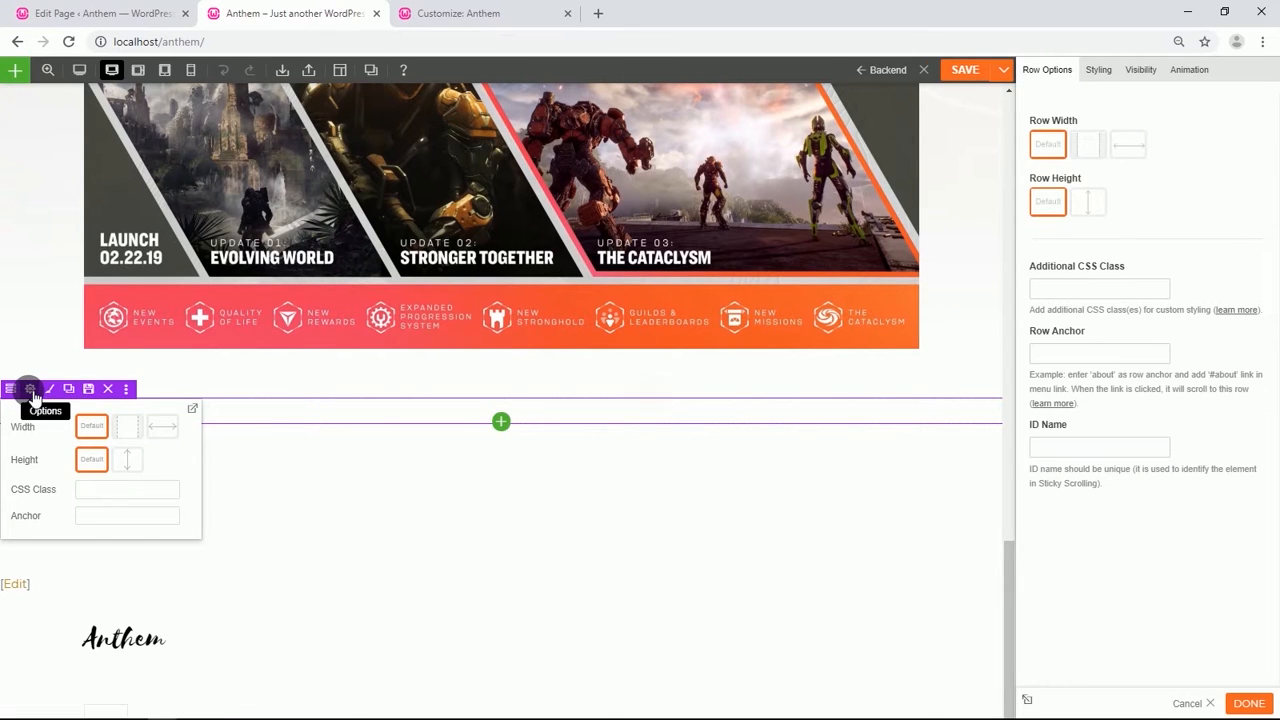
pyautogui.click(1100, 72)
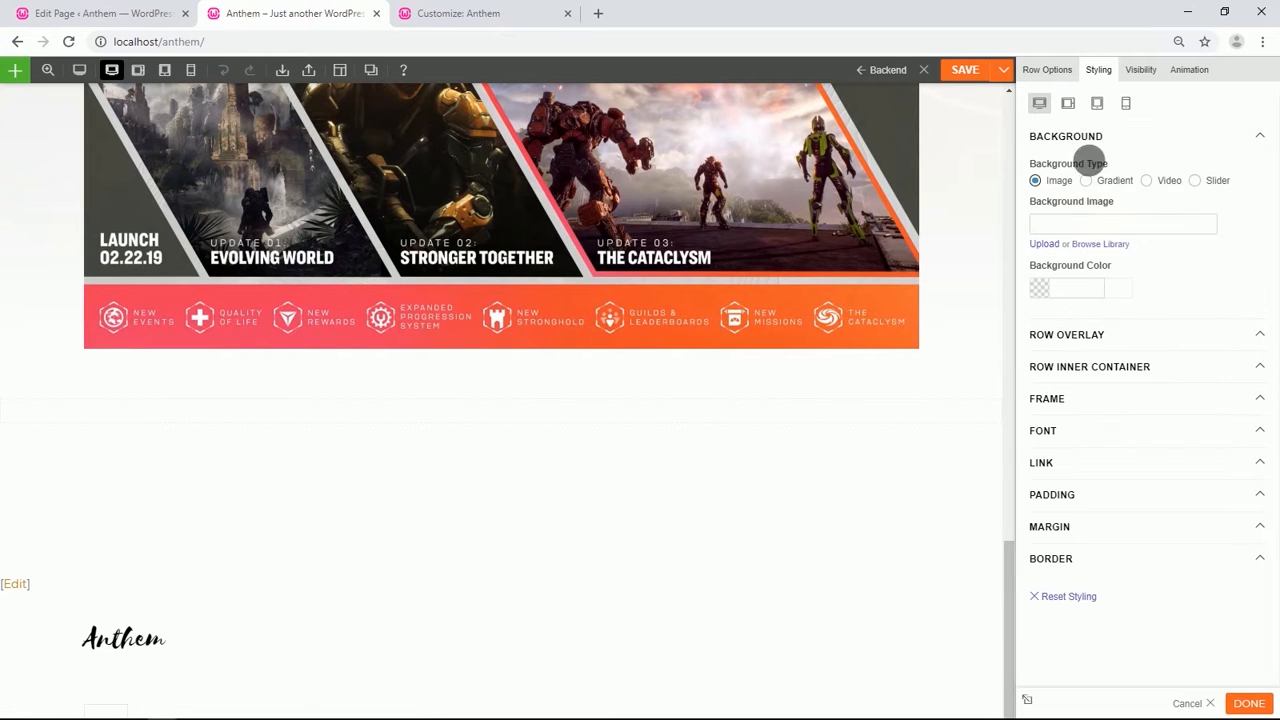
pyautogui.click(1102, 246)
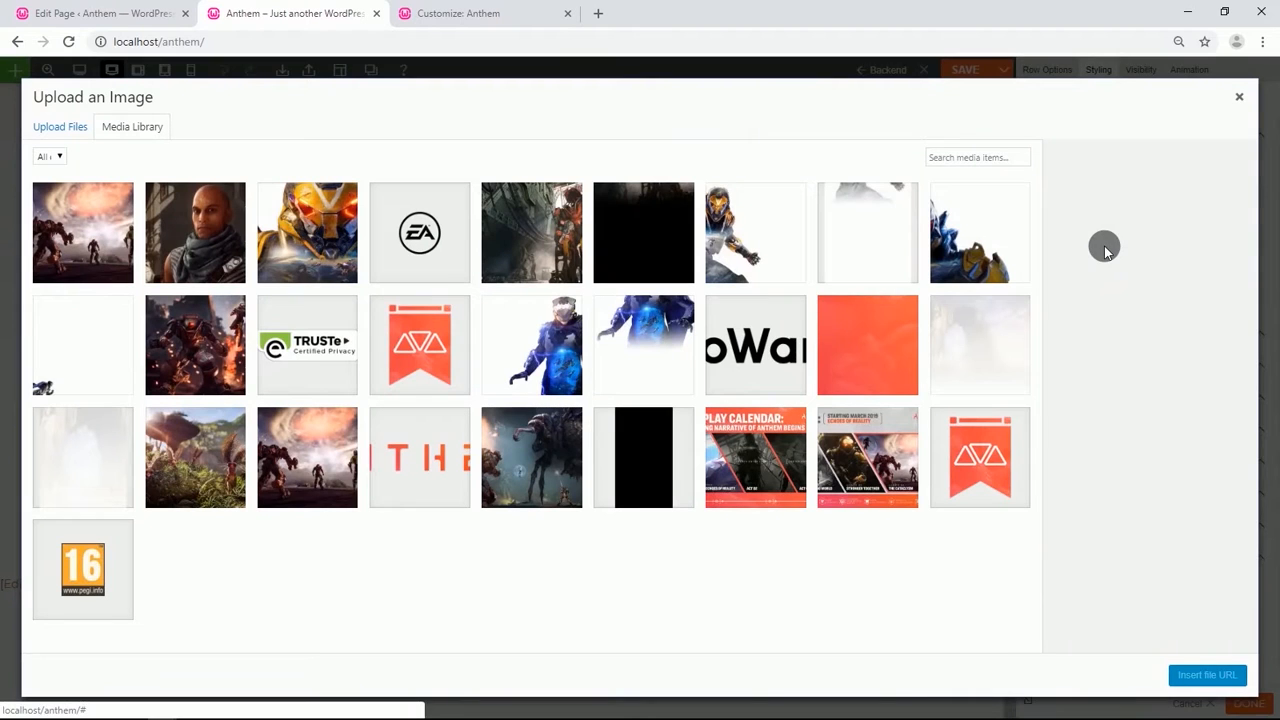
pyautogui.click(862, 325)
pyautogui.click(1200, 676)
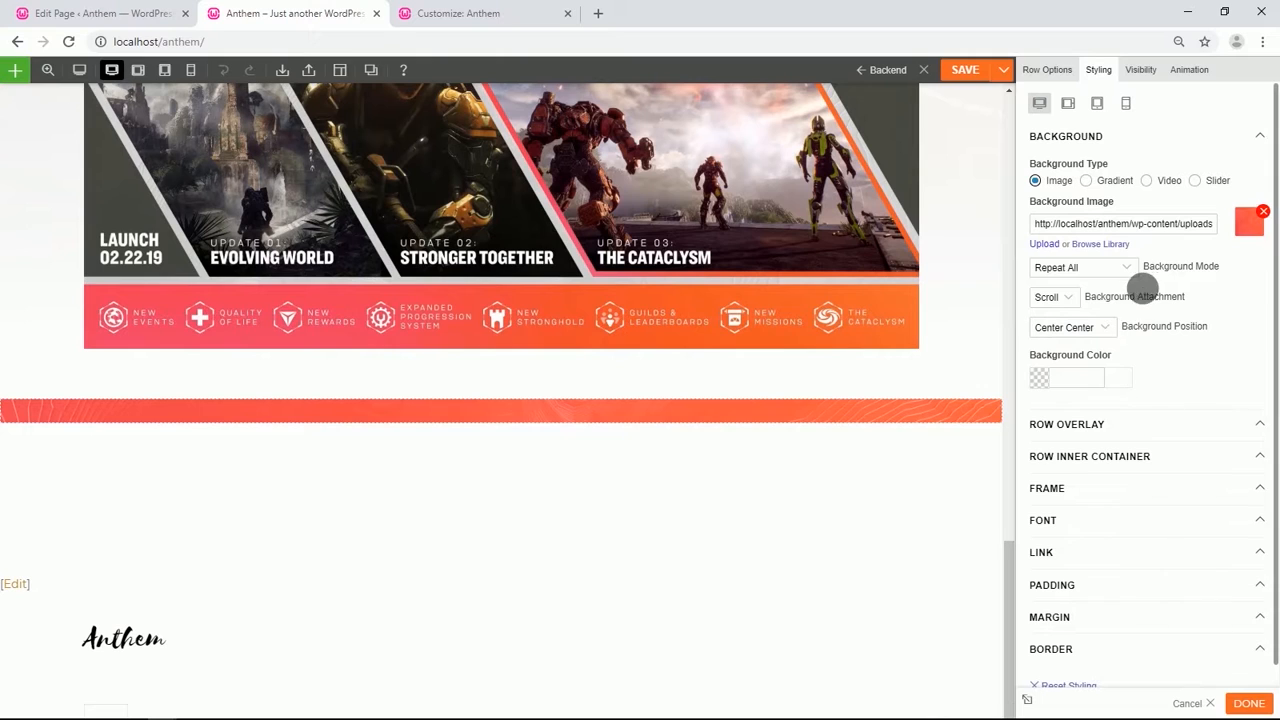
# Set the row's background mode to Parallax Scrolling.
pyautogui.click(1130, 269)
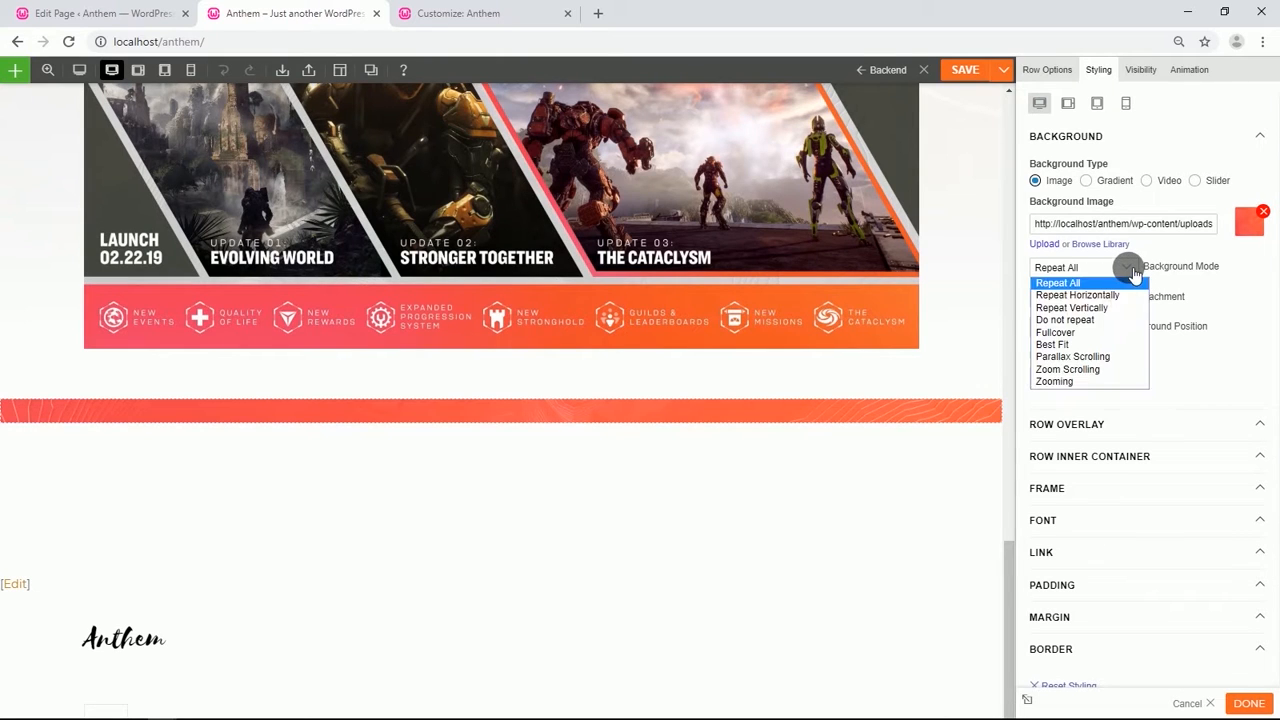
pyautogui.click(1086, 332)
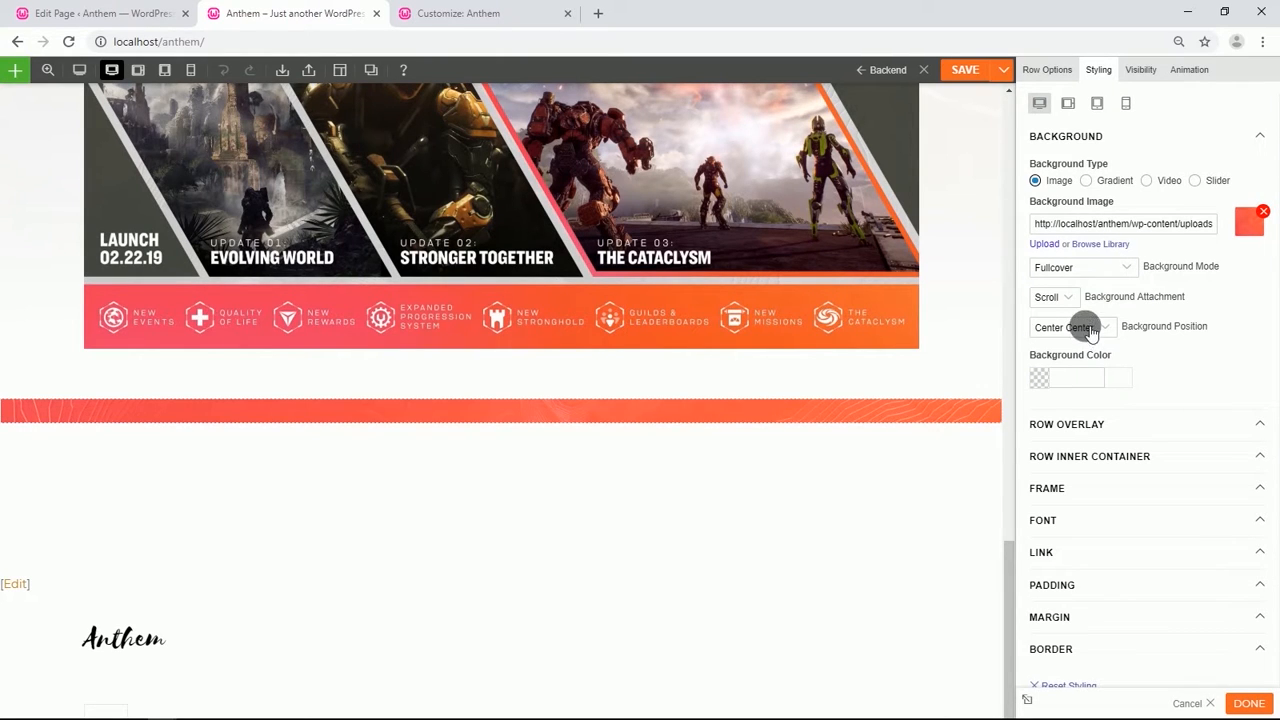
pyautogui.click(1106, 331)
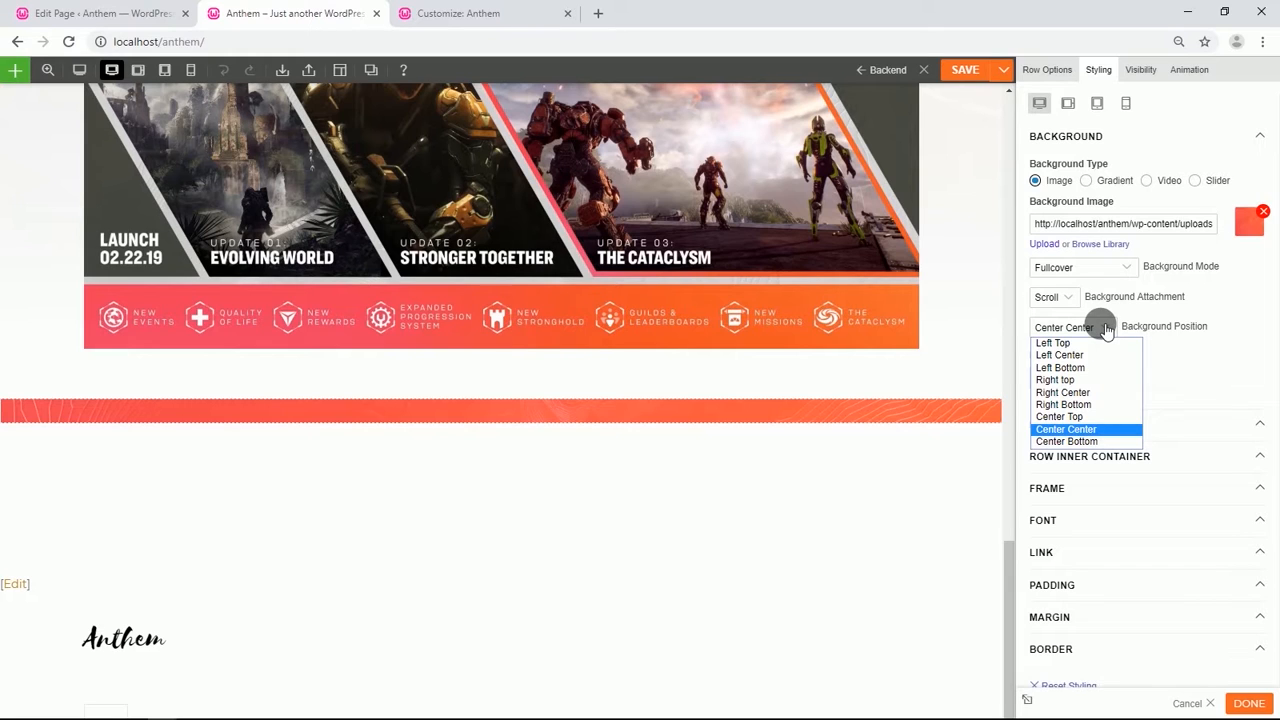
pyautogui.click(1106, 331)
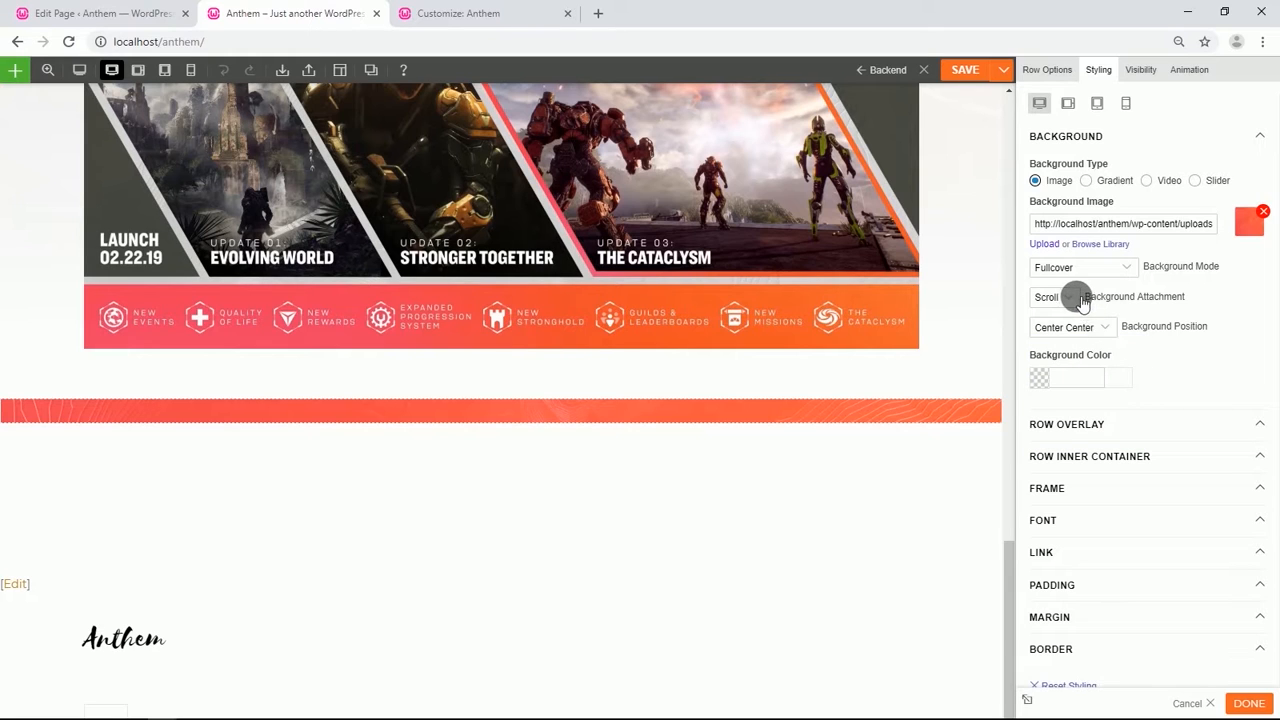
pyautogui.click(1128, 273)
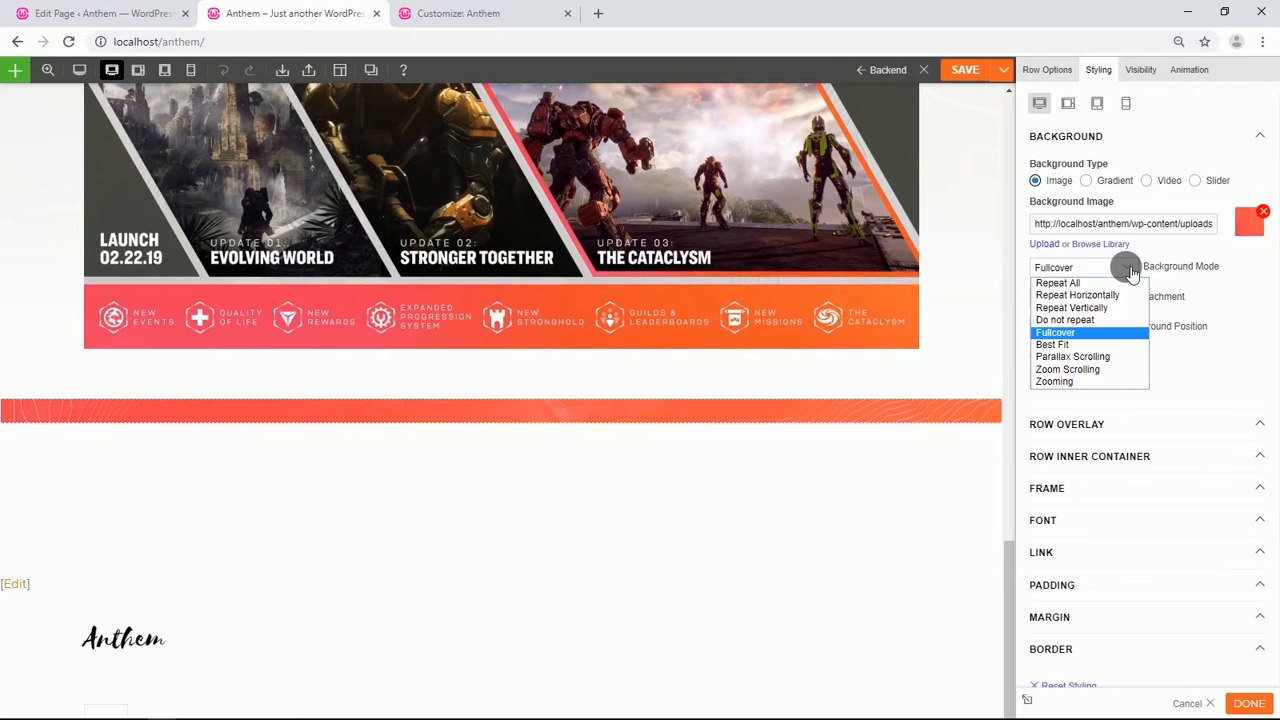
pyautogui.click(1094, 356)
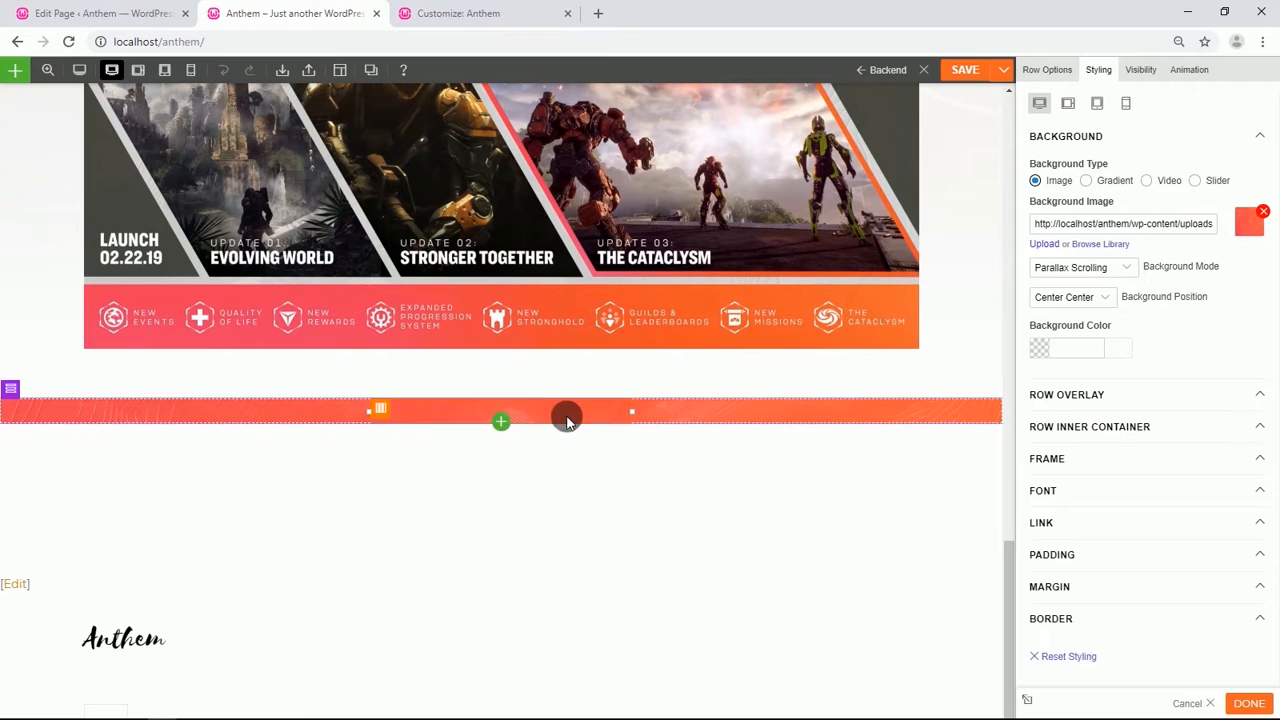
# Duplicate the ANTHEM LIVE SERVICE heading module and move the copy into the orange row.
pyautogui.click(503, 421)
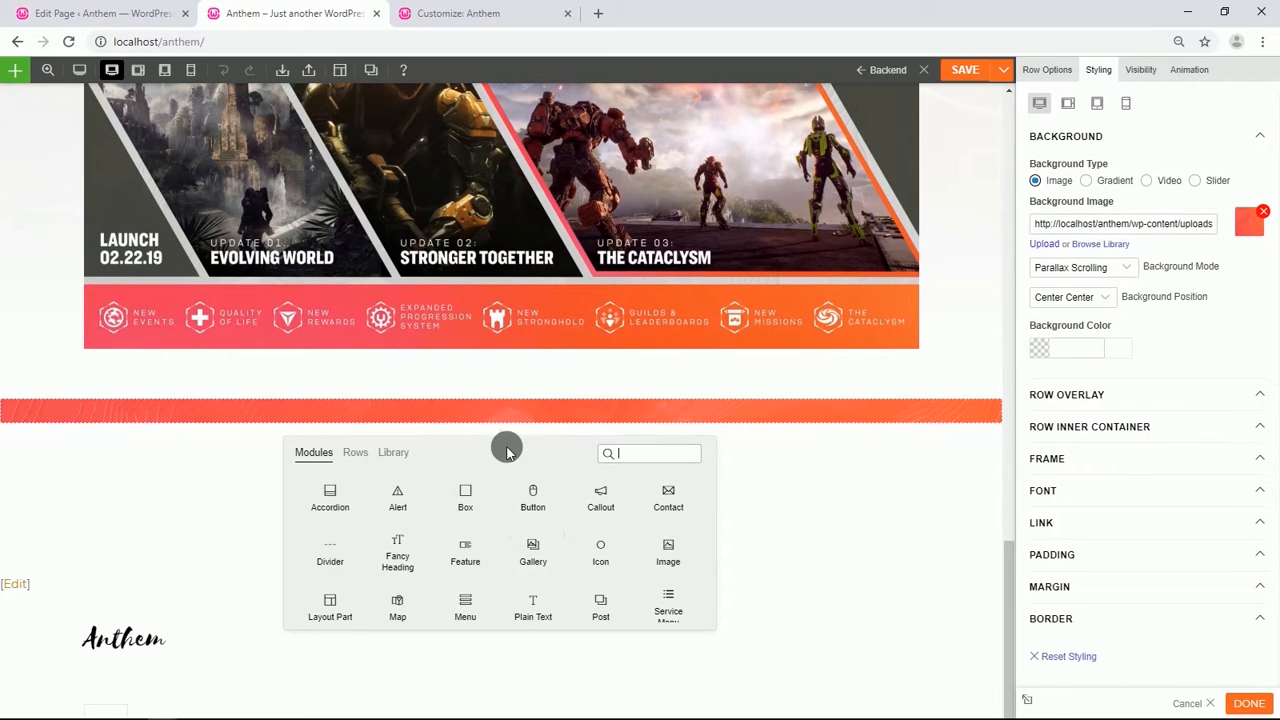
pyautogui.scroll(8, 526, 354)
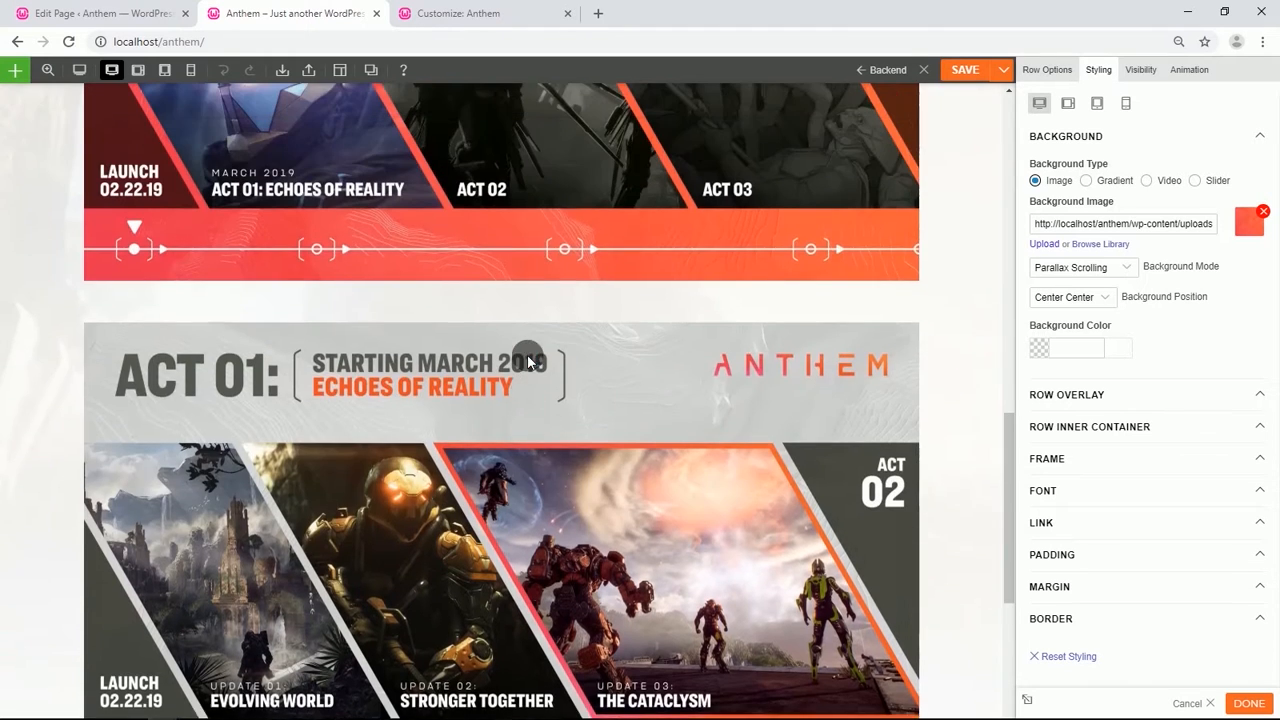
pyautogui.scroll(3, 536, 364)
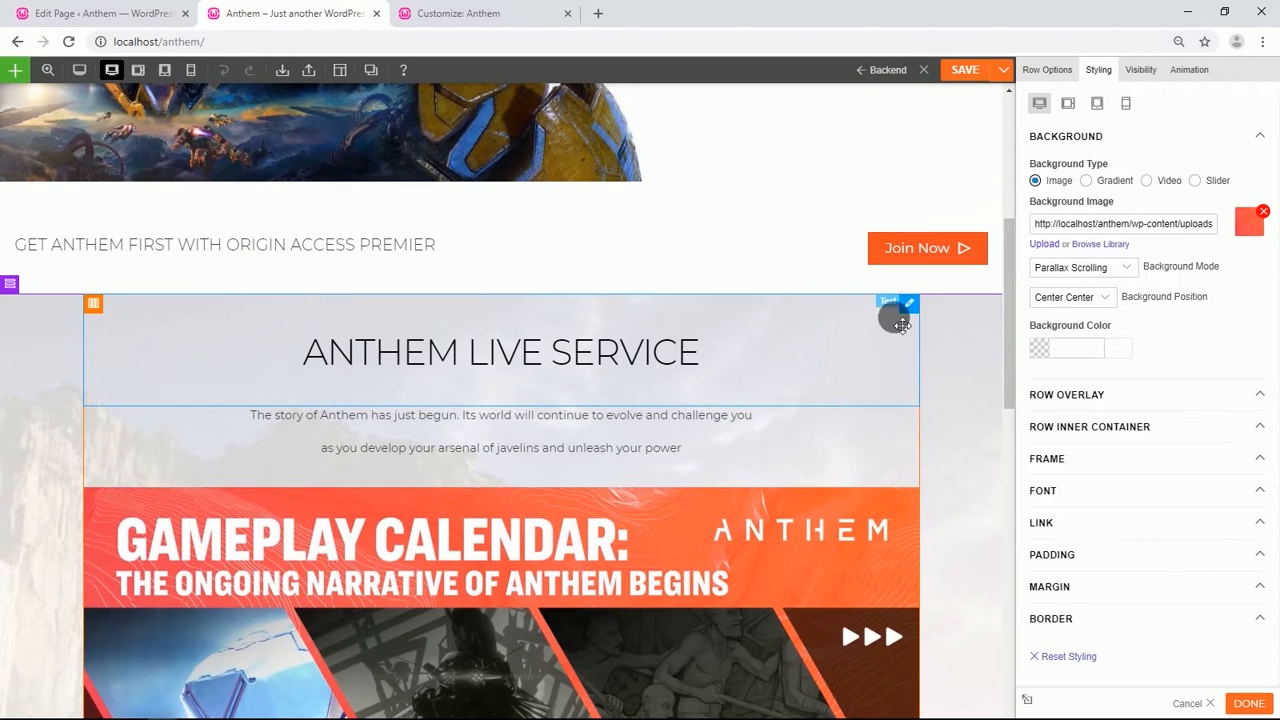
pyautogui.click(872, 305)
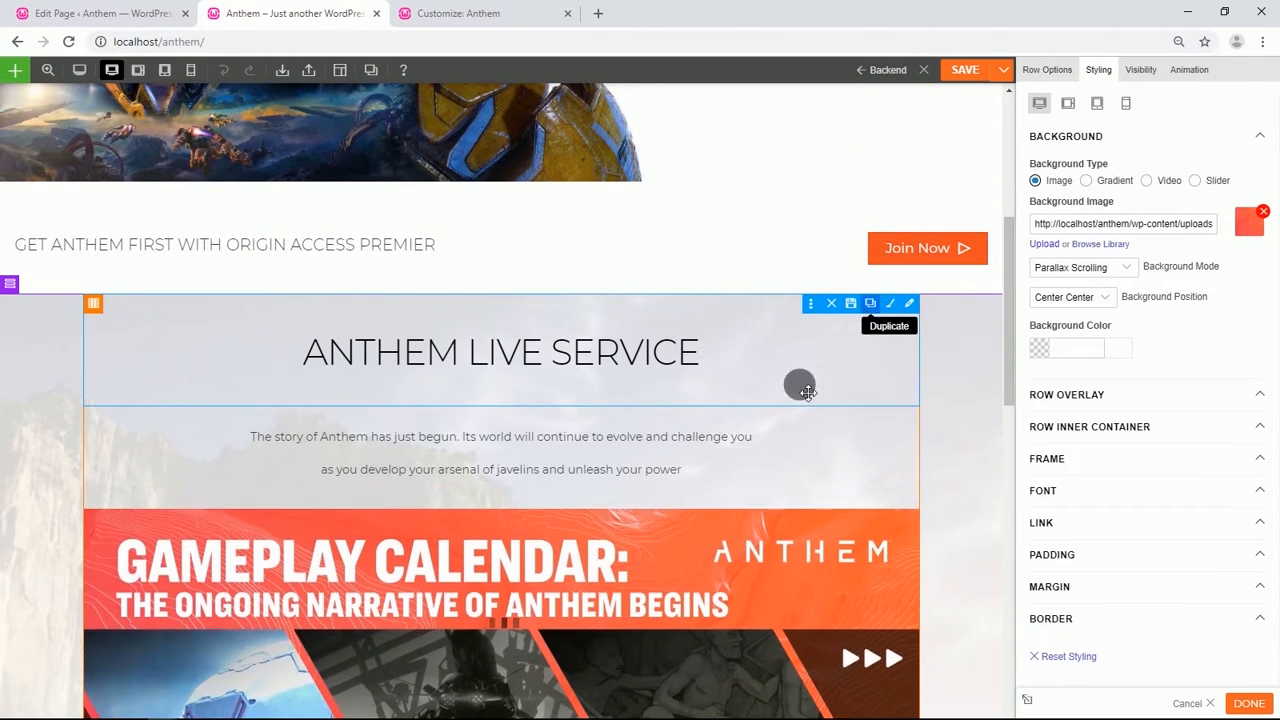
pyautogui.scroll(-1, 674, 417)
pyautogui.moveTo(551, 285); pyautogui.dragTo(518, 424)
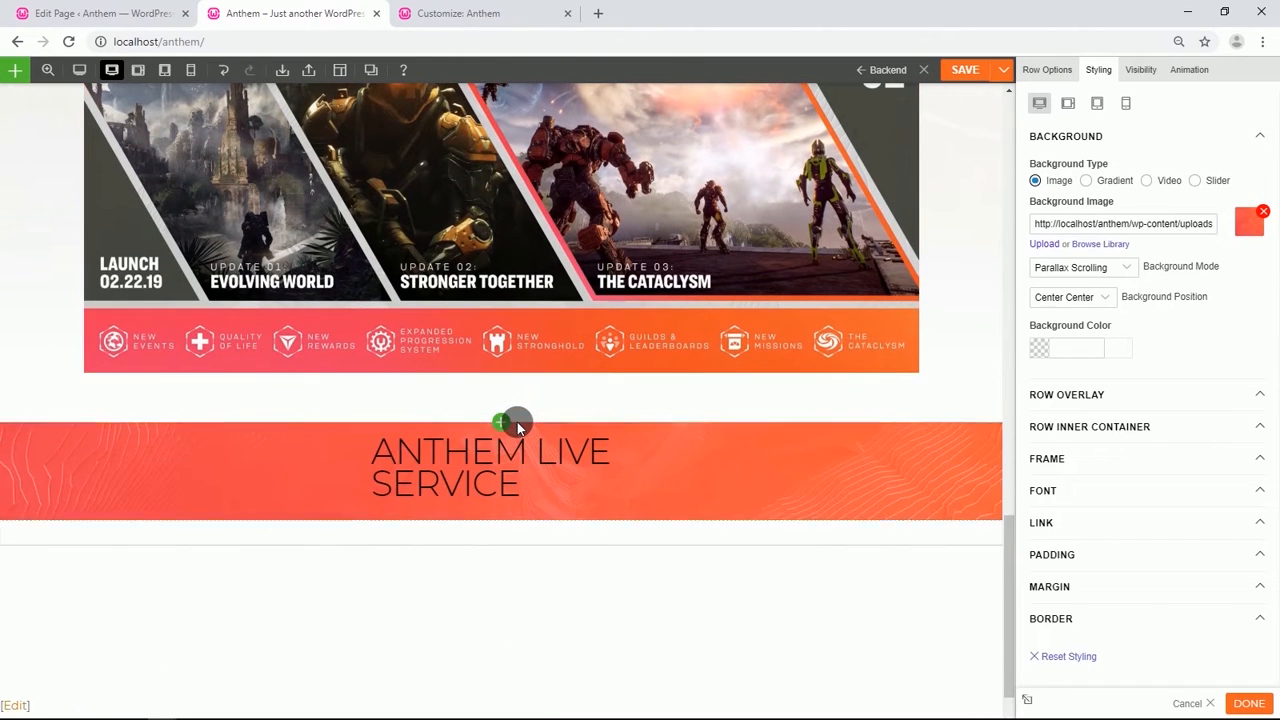
# Replace the copied heading's text with LATEST NEWS.
pyautogui.scroll(-2, 518, 424)
pyautogui.doubleClick(518, 422)
pyautogui.moveTo(1164, 342); pyautogui.dragTo(1038, 310)
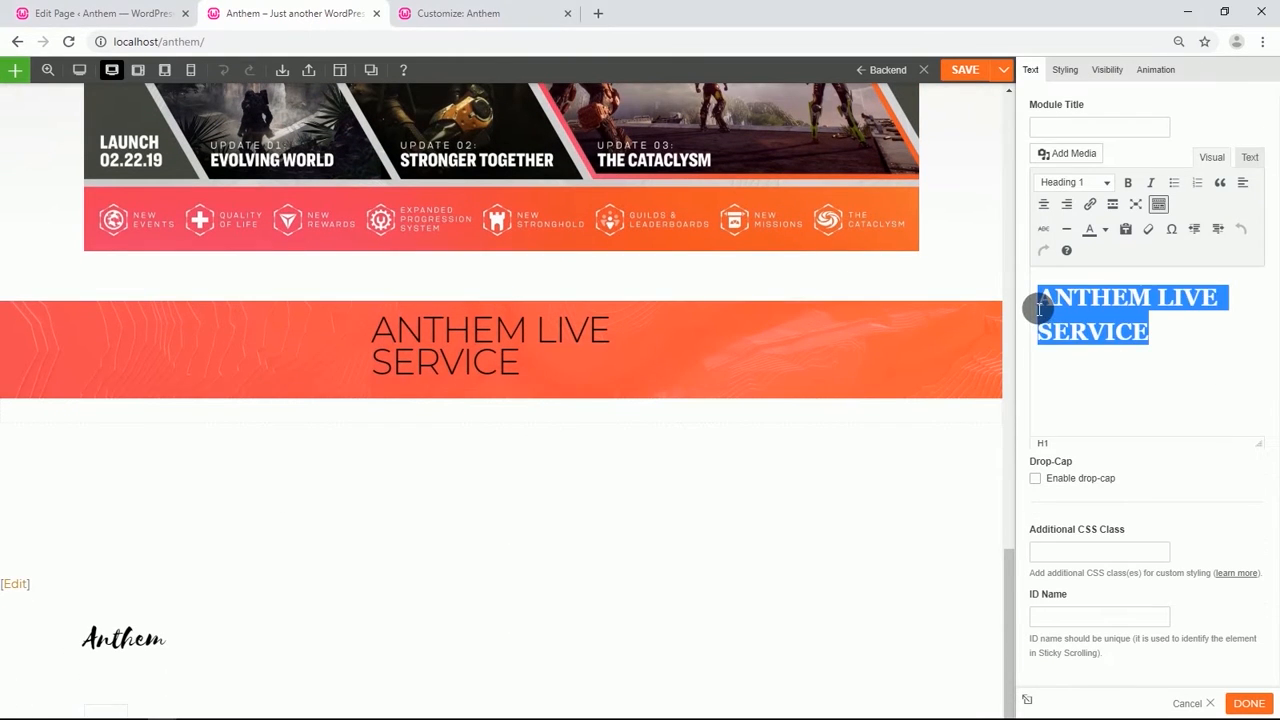
pyautogui.write('LATEST NEWS')
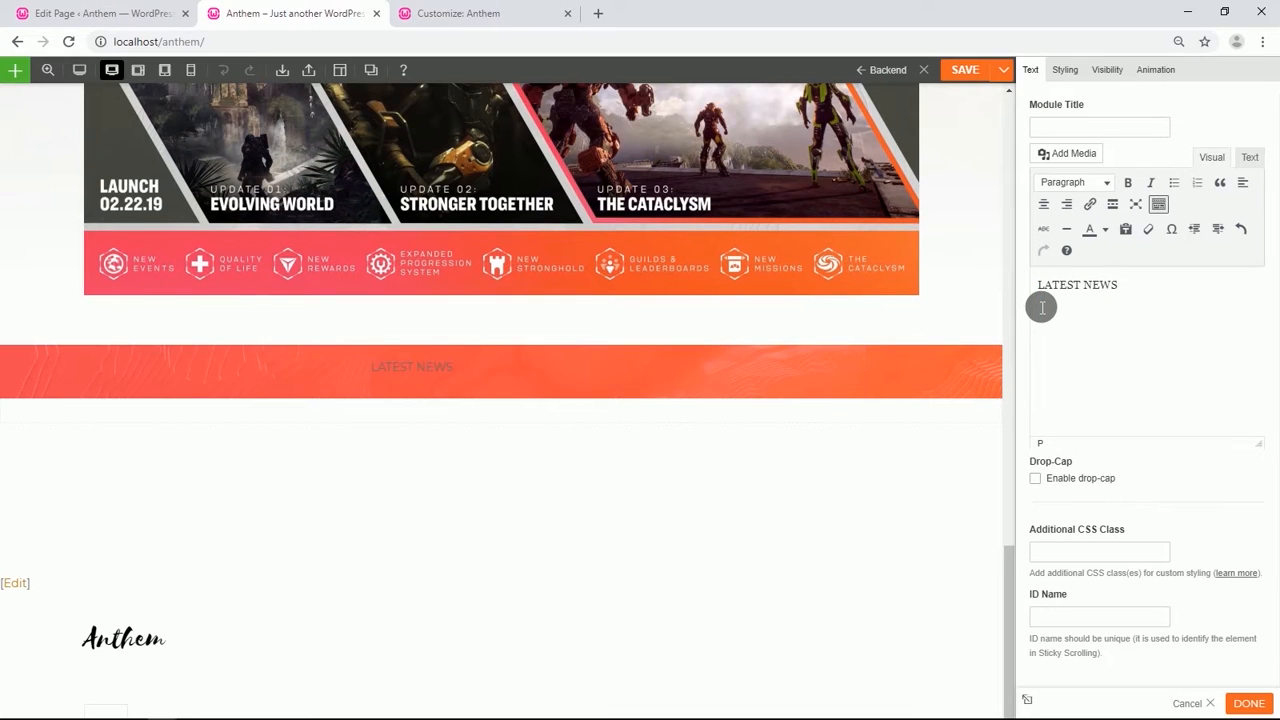
# Format the LATEST NEWS text as Heading 1.
pyautogui.moveTo(1137, 292); pyautogui.dragTo(1040, 285)
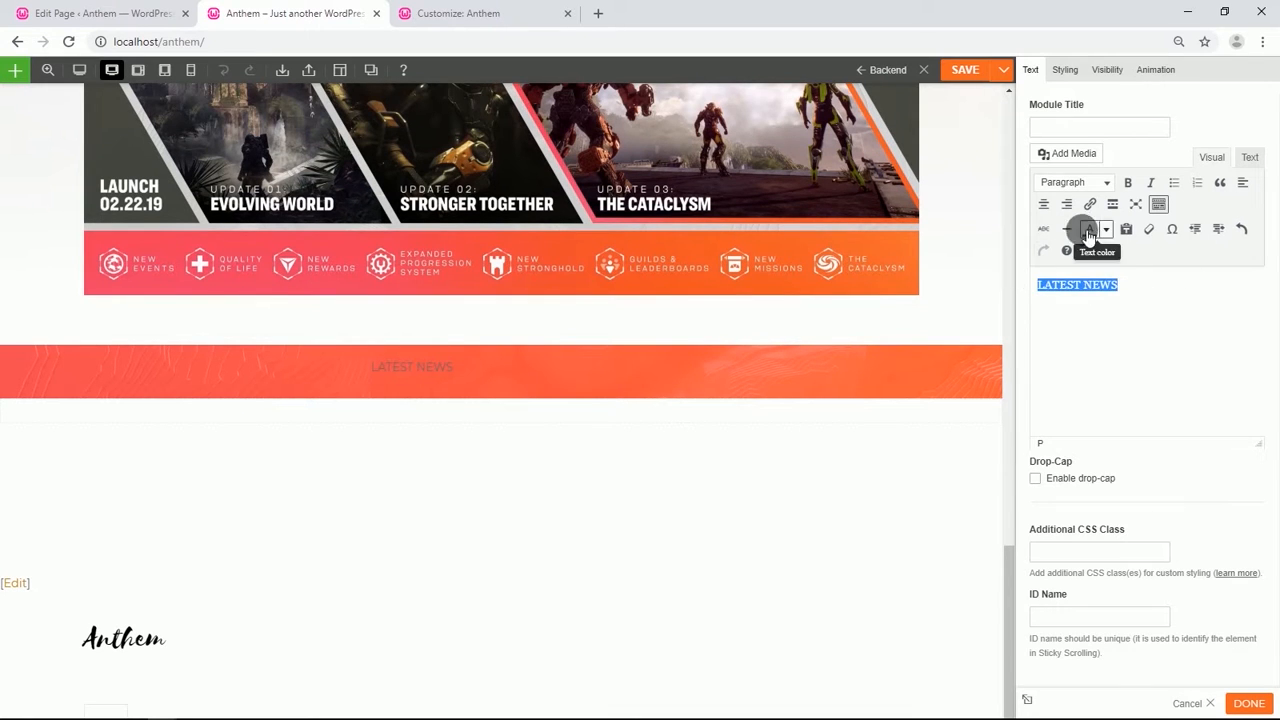
pyautogui.click(1108, 184)
pyautogui.click(1090, 237)
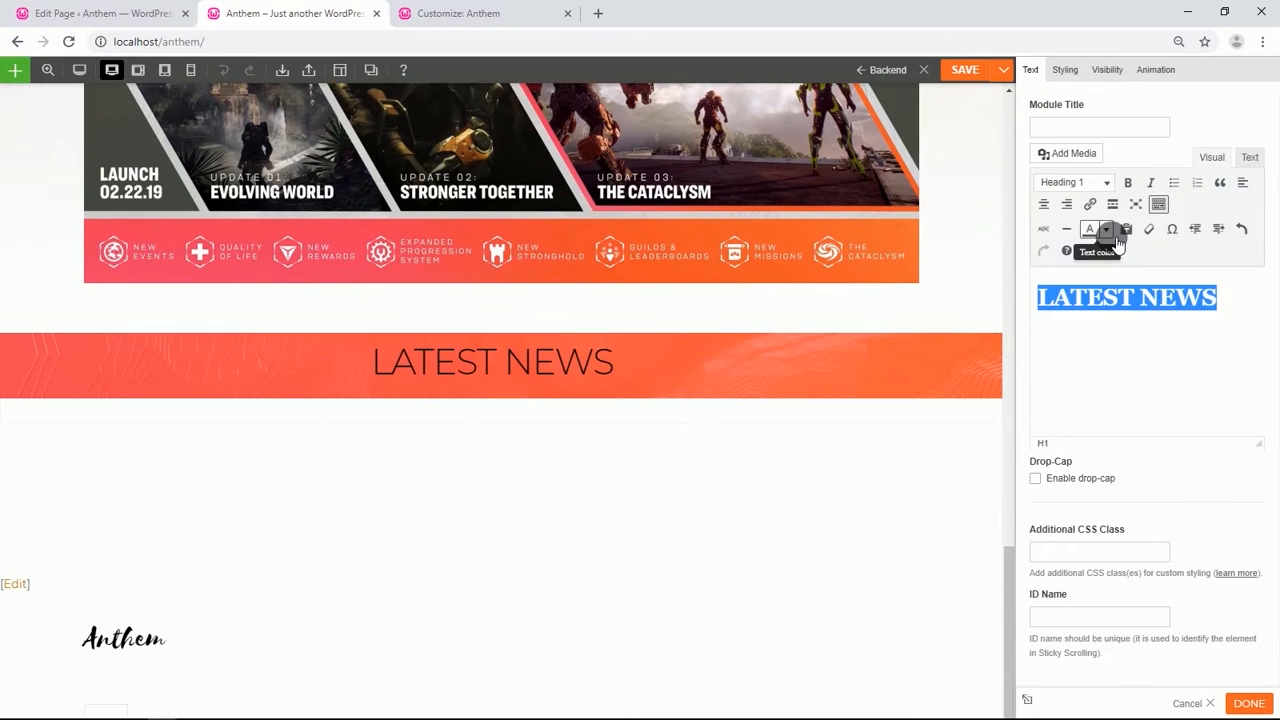
# Set the LATEST NEWS module's font color to #ffffff.
pyautogui.click(1065, 72)
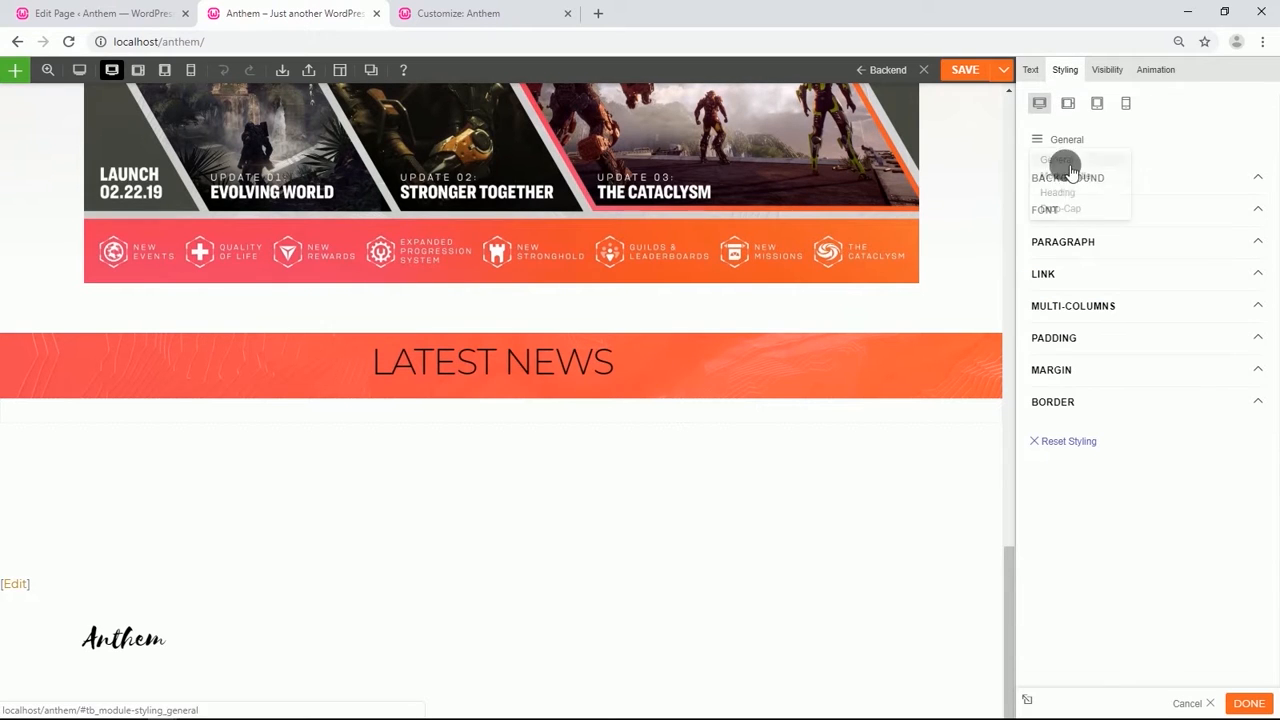
pyautogui.click(1094, 214)
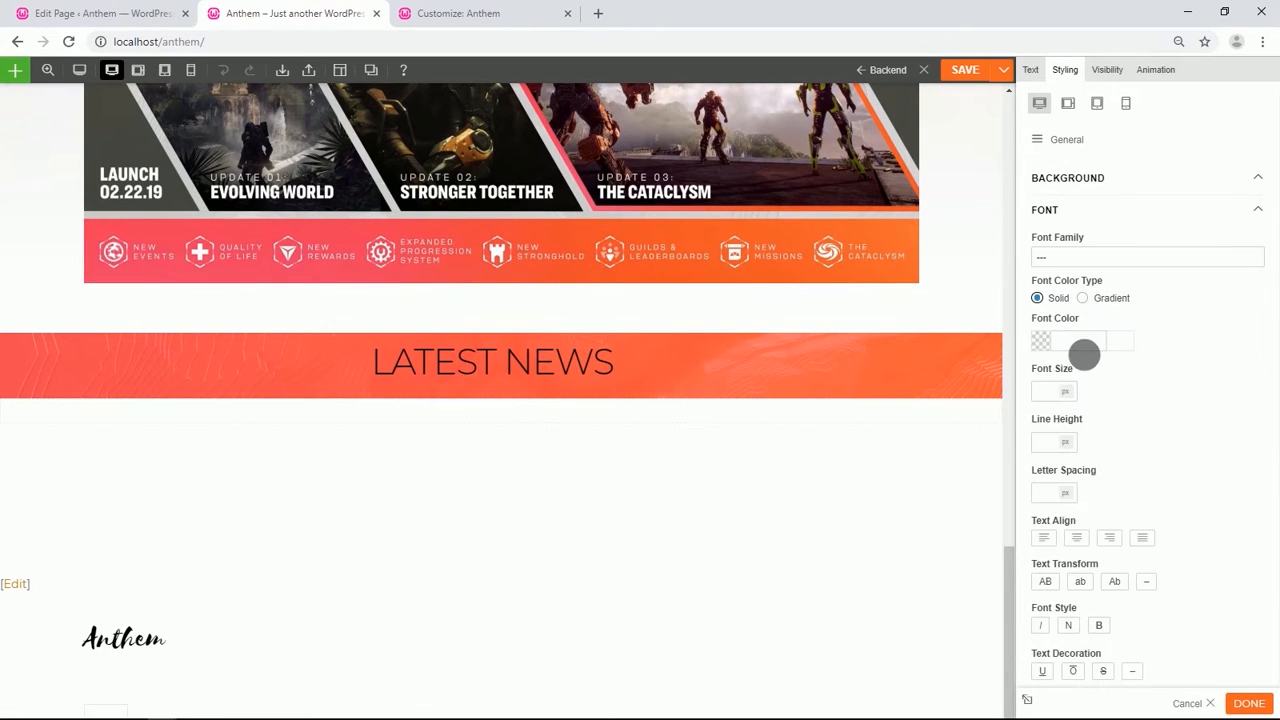
pyautogui.click(1045, 343)
pyautogui.moveTo(1052, 366); pyautogui.dragTo(1037, 340)
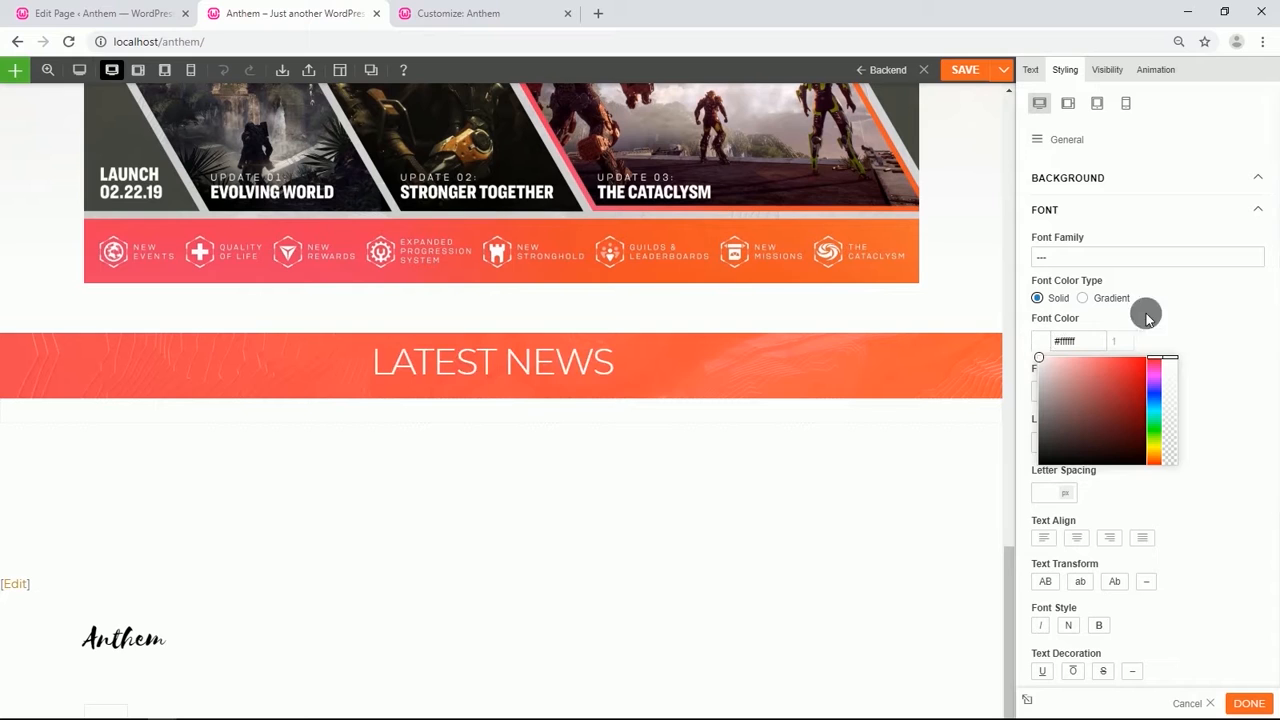
pyautogui.click(1185, 321)
# Set the LATEST NEWS module's padding to 5% top and 3% bottom.
pyautogui.scroll(-3, 1175, 342)
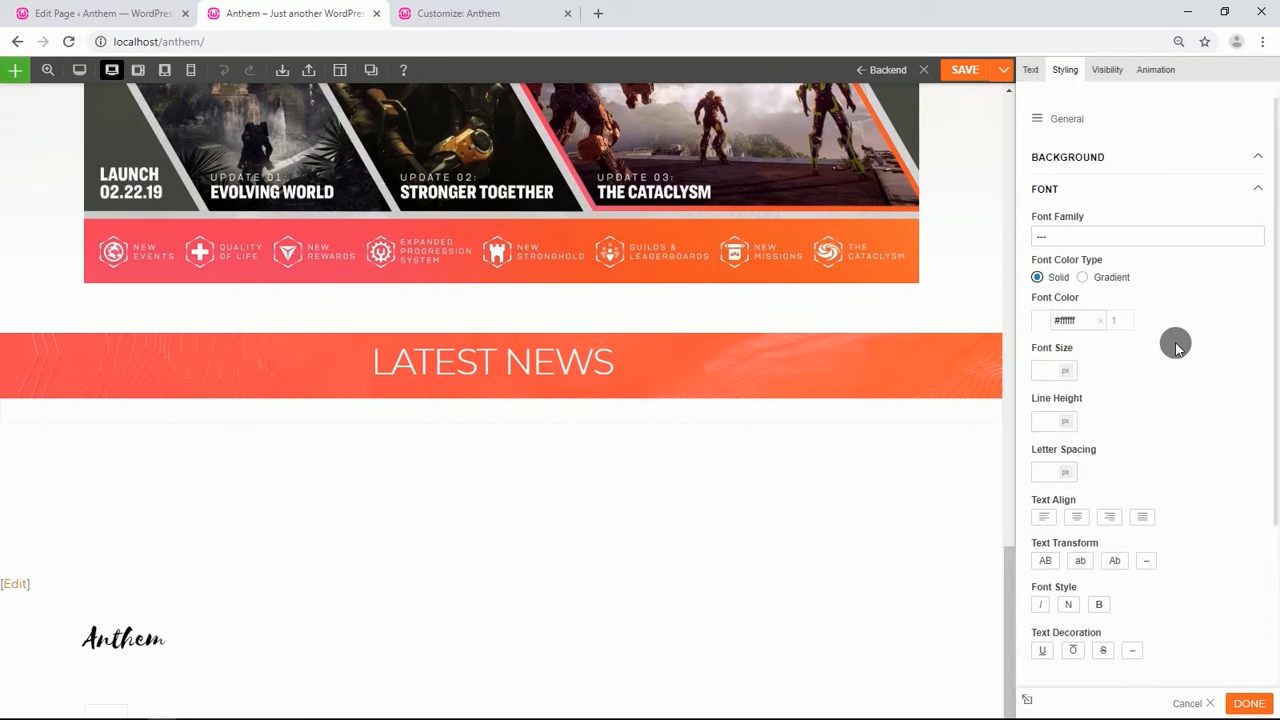
pyautogui.click(1100, 541)
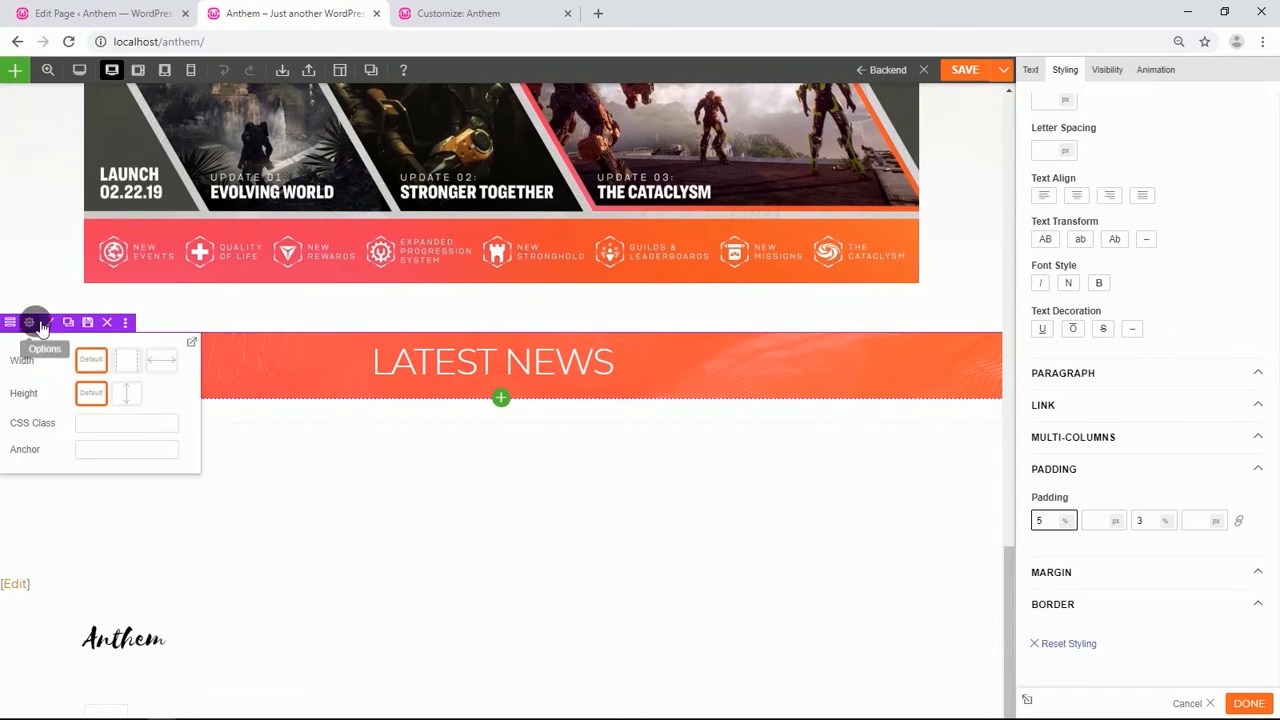
# Duplicate the LATEST NEWS row.
pyautogui.click(70, 323)
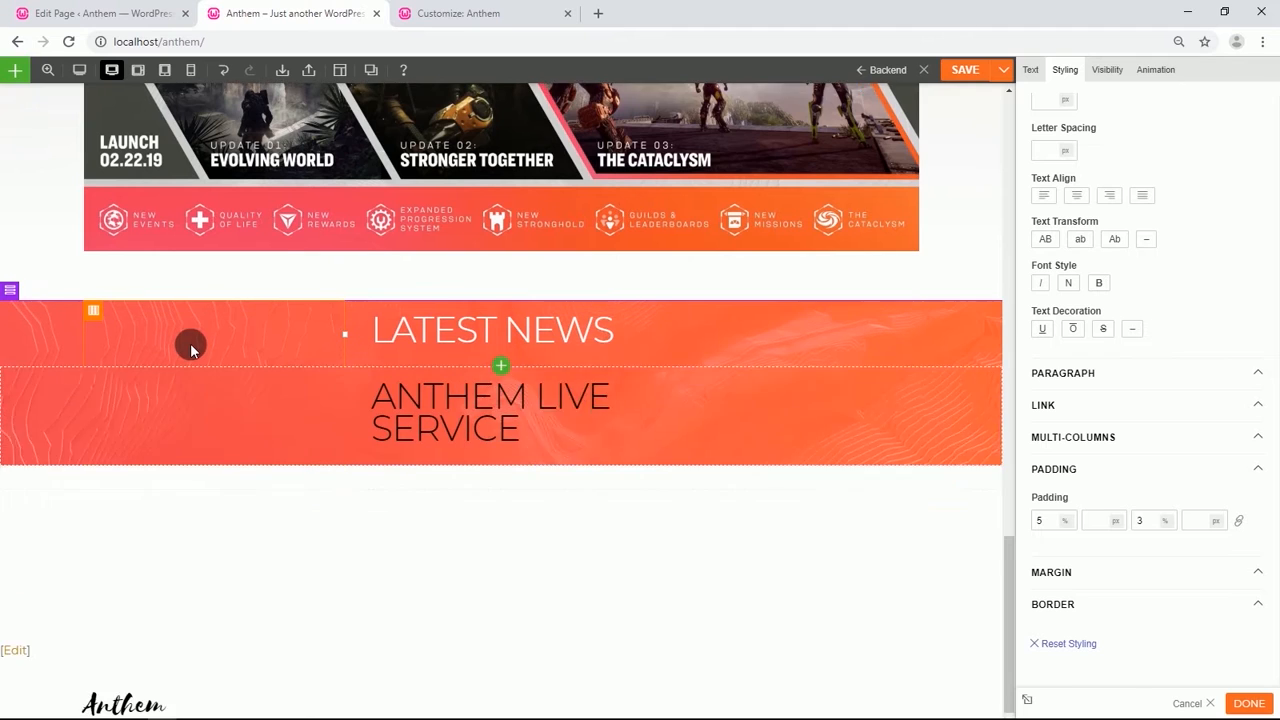
# Remove the ANTHEM LIVE SERVICE text module from the duplicated row.
pyautogui.scroll(-1, 190, 346)
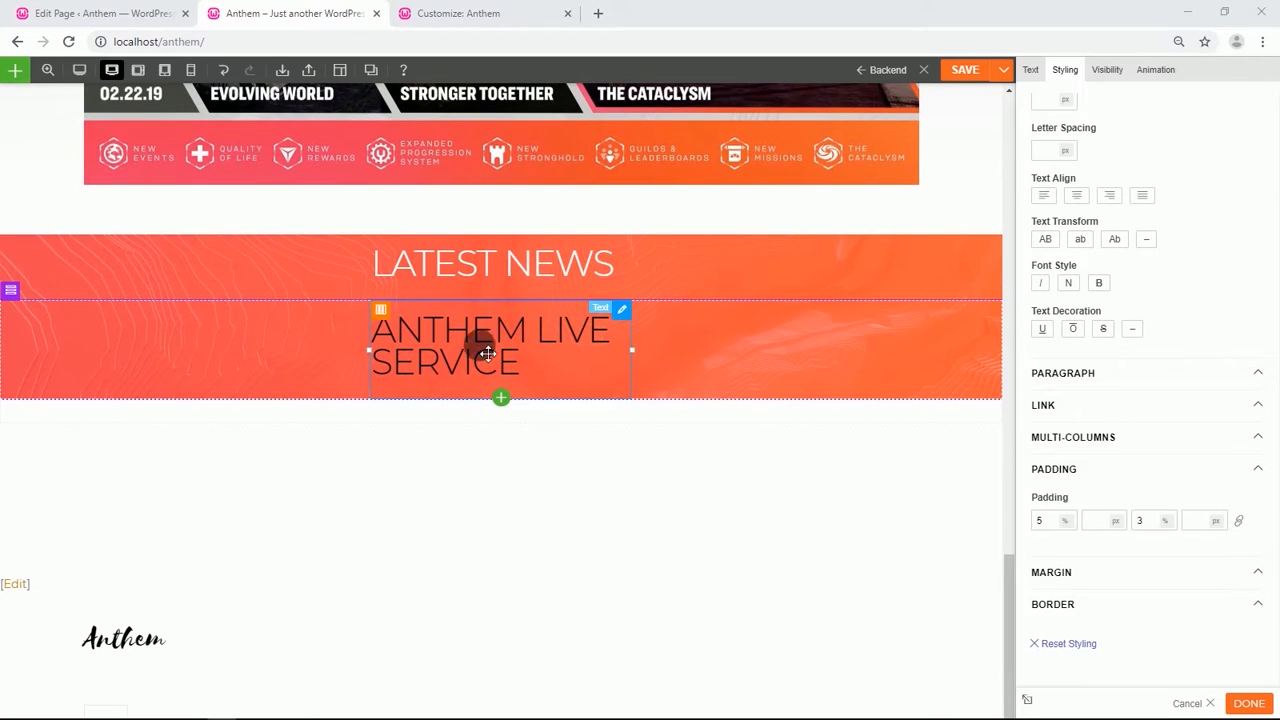
pyautogui.moveTo(600, 308)
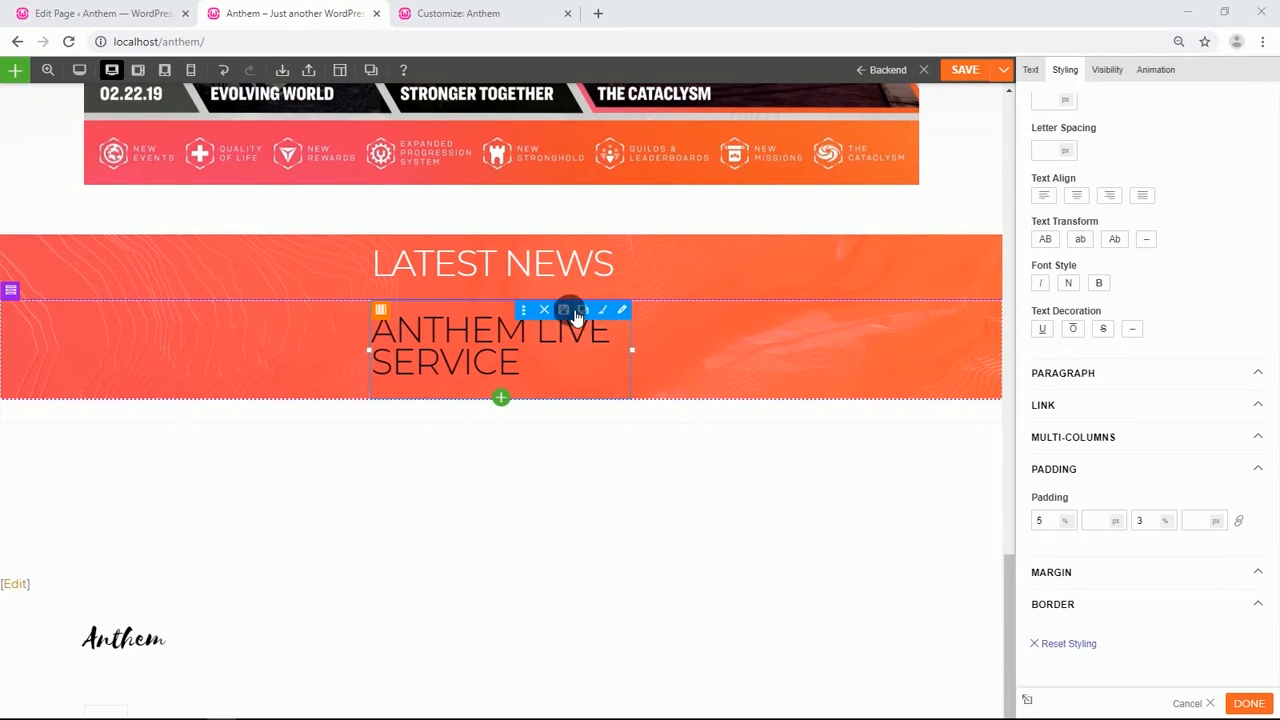
pyautogui.click(544, 310)
pyautogui.click(716, 130)
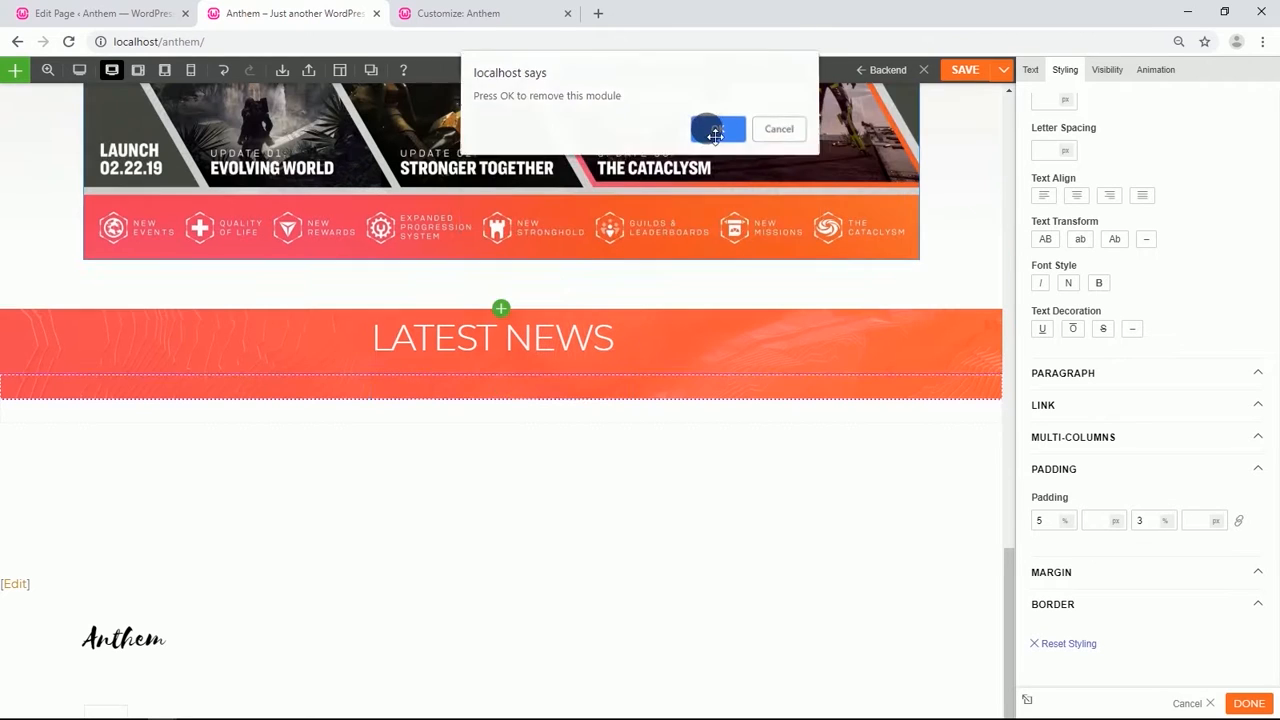
# Add an Image module to the duplicated row and choose an overlay image style.
pyautogui.click(501, 398)
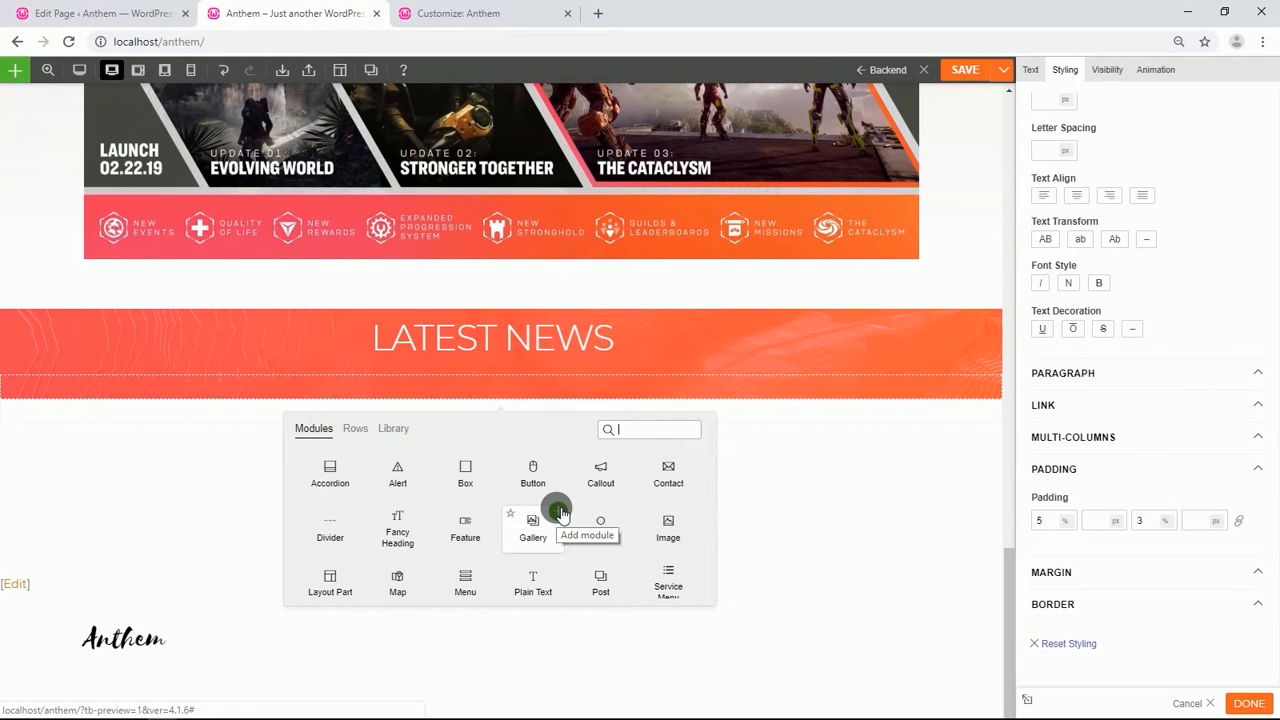
pyautogui.moveTo(666, 530); pyautogui.dragTo(241, 368)
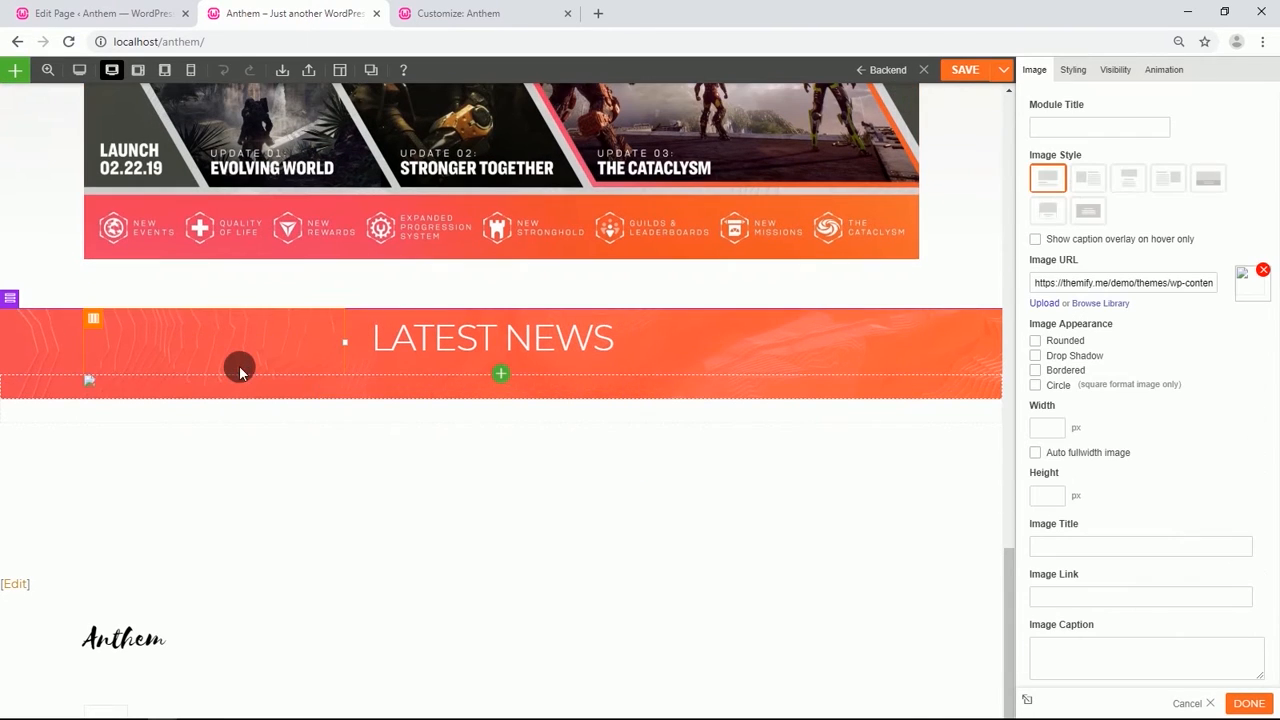
pyautogui.click(1049, 213)
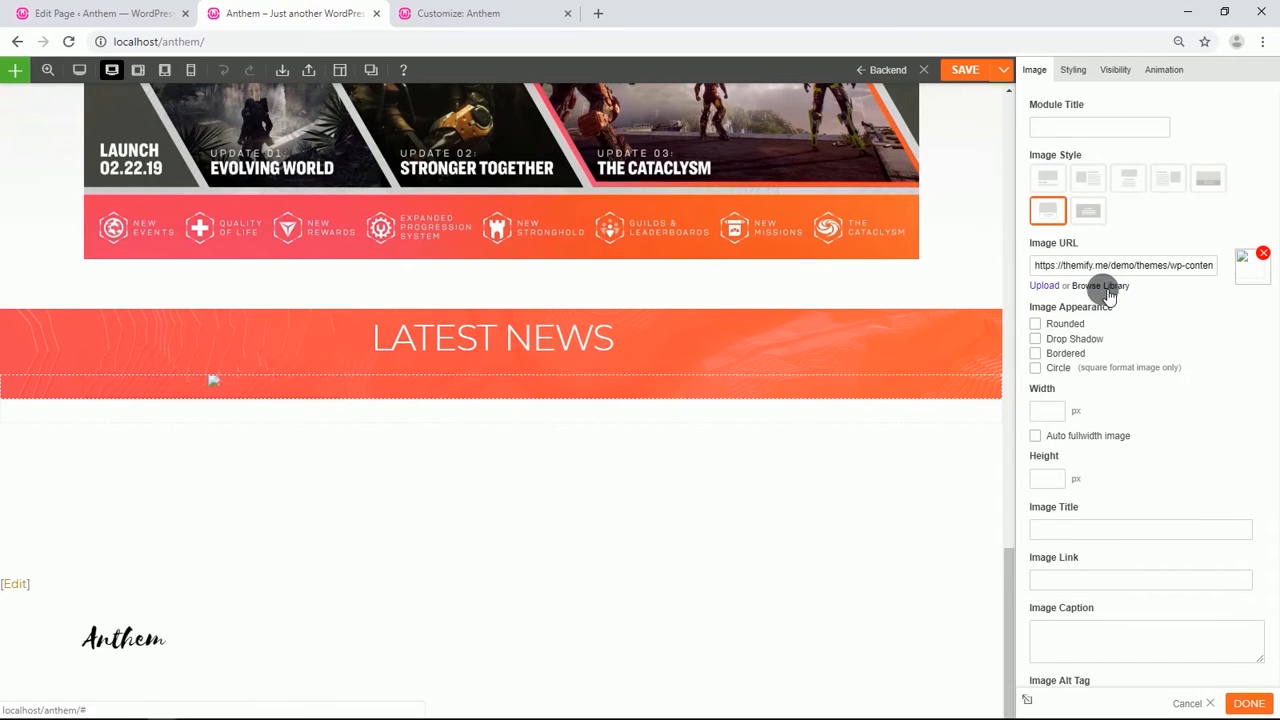
# Insert the anthem-part2-screenshot-03 image from the media library into the Image module.
pyautogui.click(1101, 286)
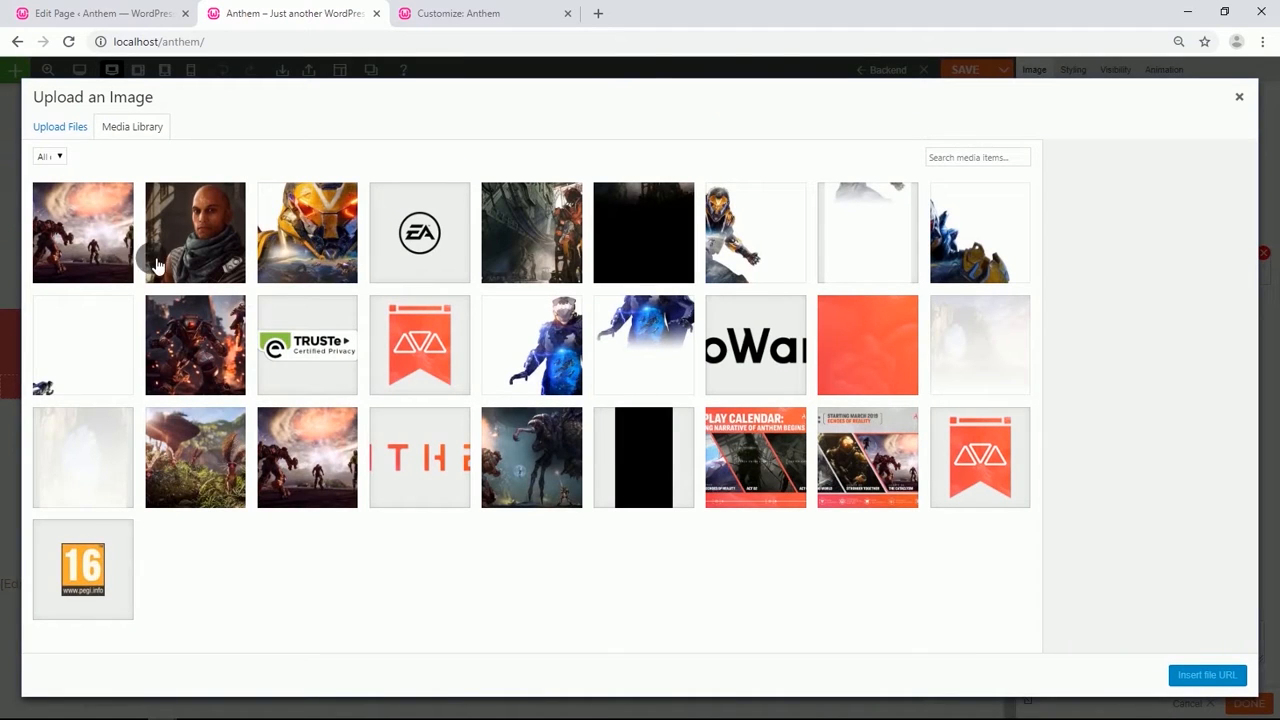
pyautogui.click(320, 435)
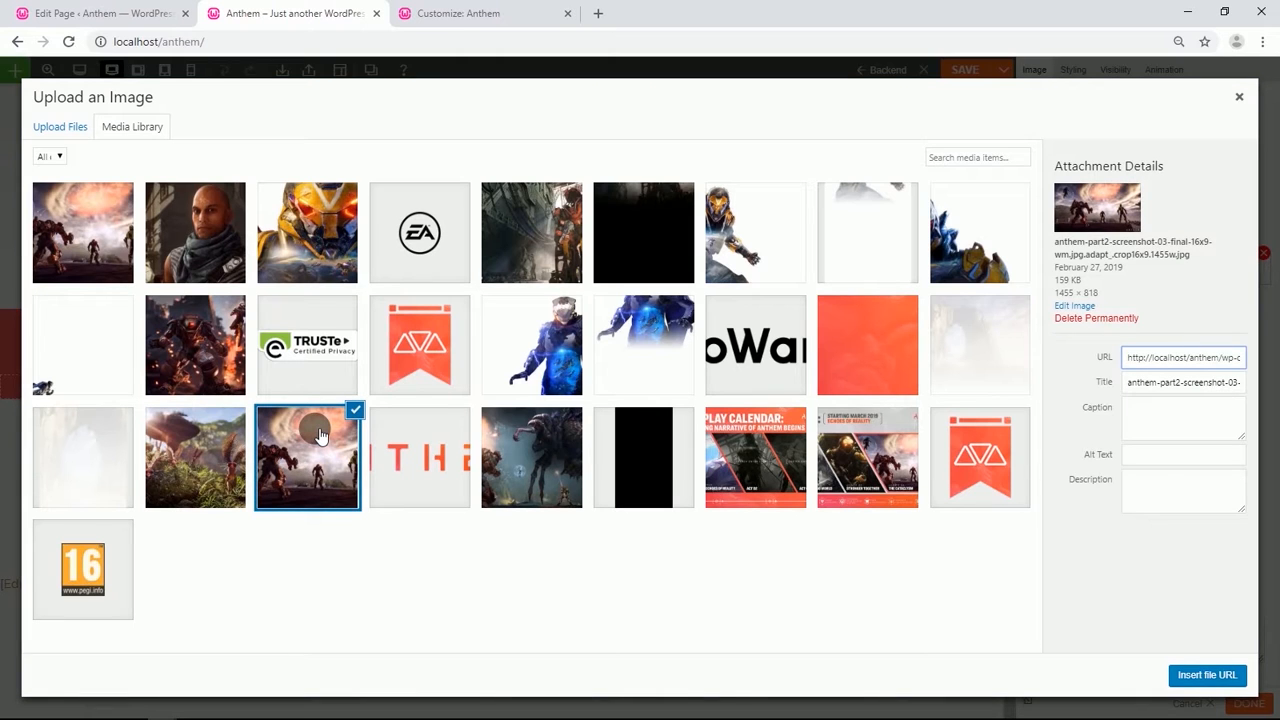
pyautogui.click(1200, 676)
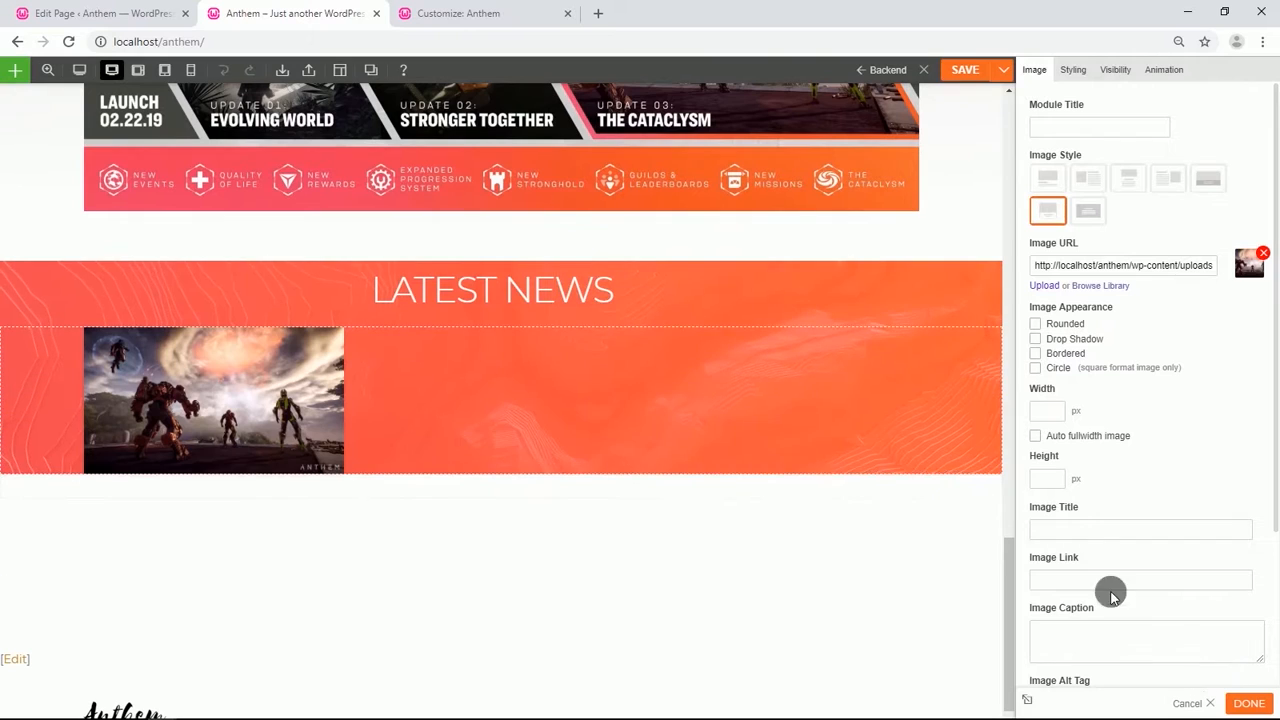
# Set the image title to 'This is Anthem: Expanding World and Endgame' and the caption to 'Find out what's waiting for you after you finish Anthem's first story arc.'.
pyautogui.scroll(-2, 1109, 417)
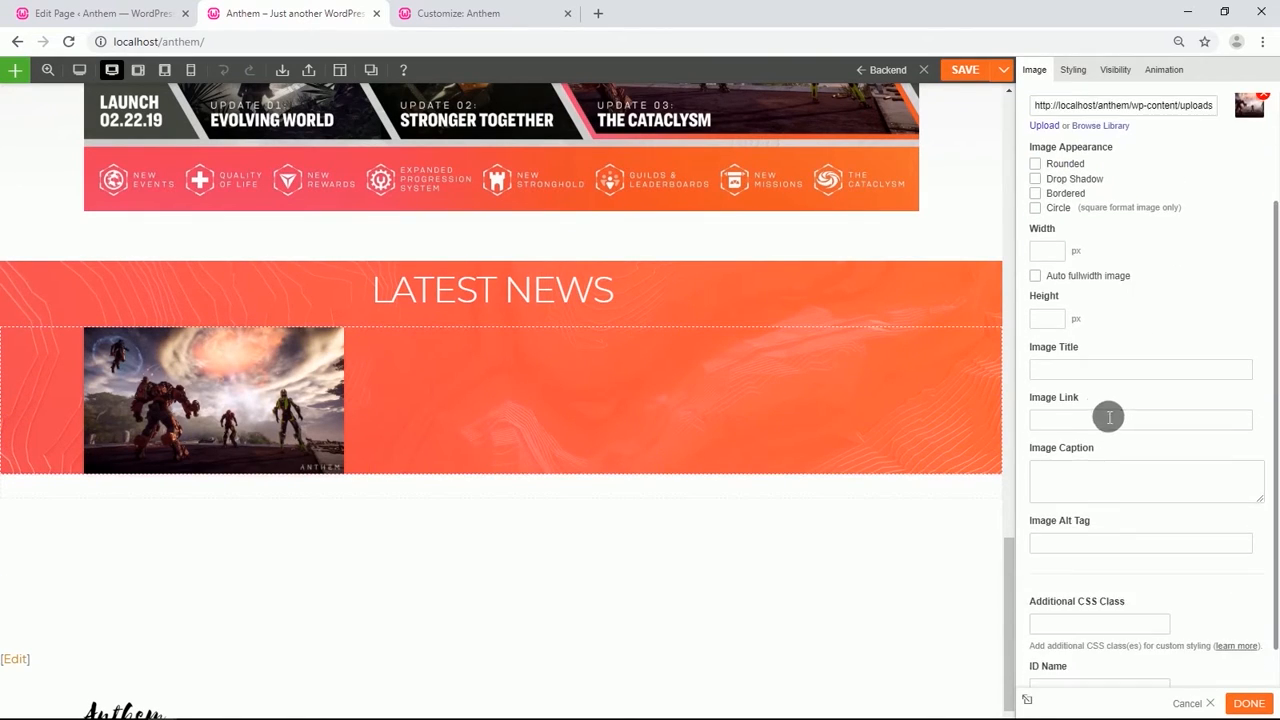
pyautogui.click(1084, 376)
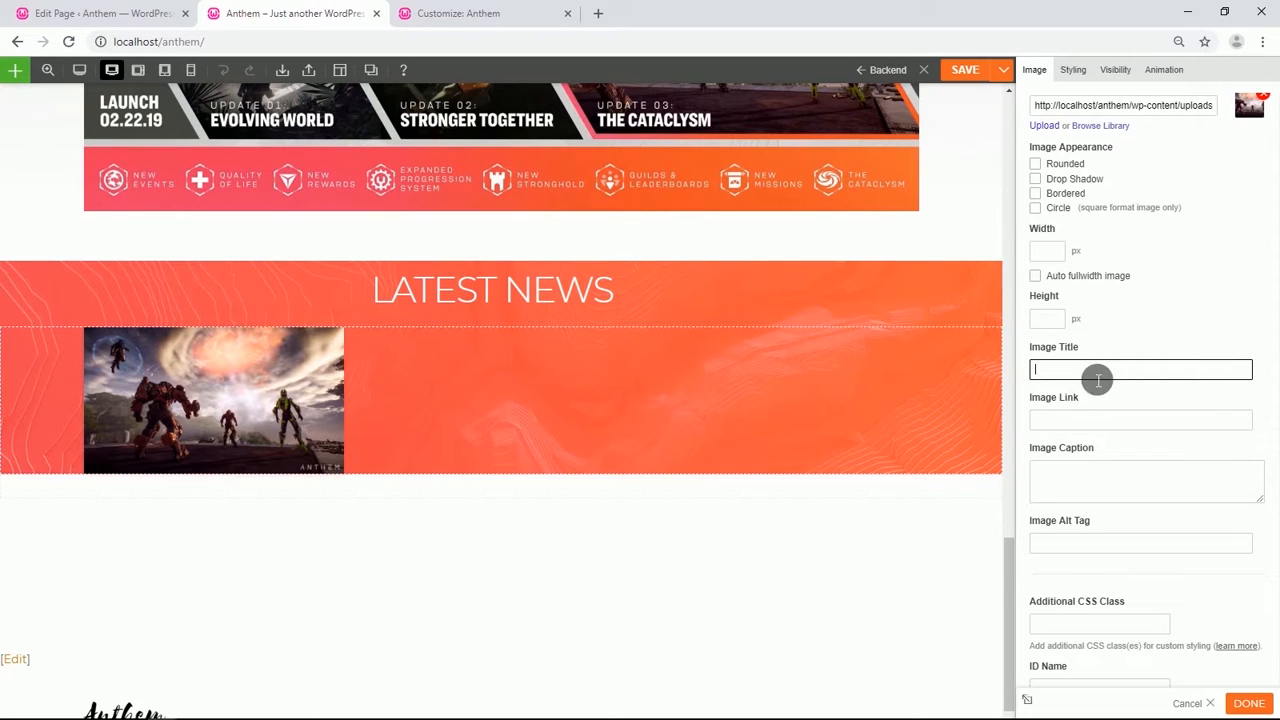
pyautogui.write('This is Anthem: Expanding World and Endgame')
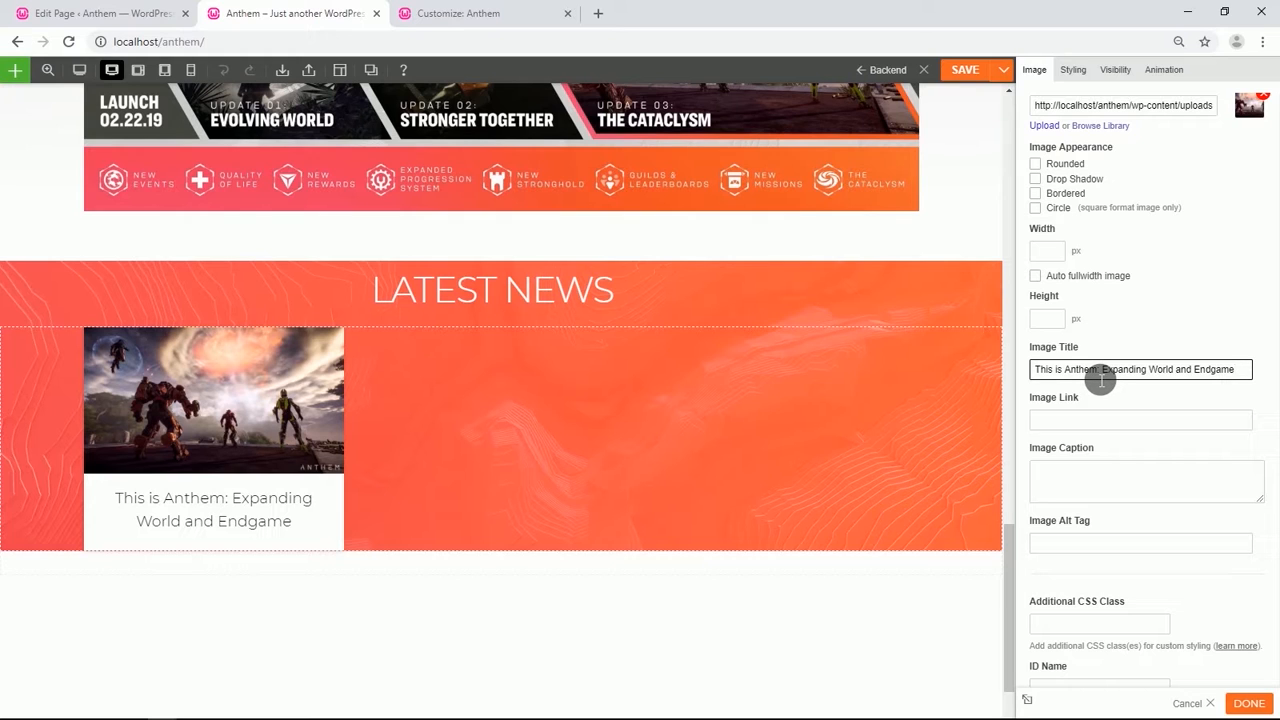
pyautogui.click(1080, 474)
pyautogui.write("Find out what's waiting for you after you finish Anthem's first story arc.")
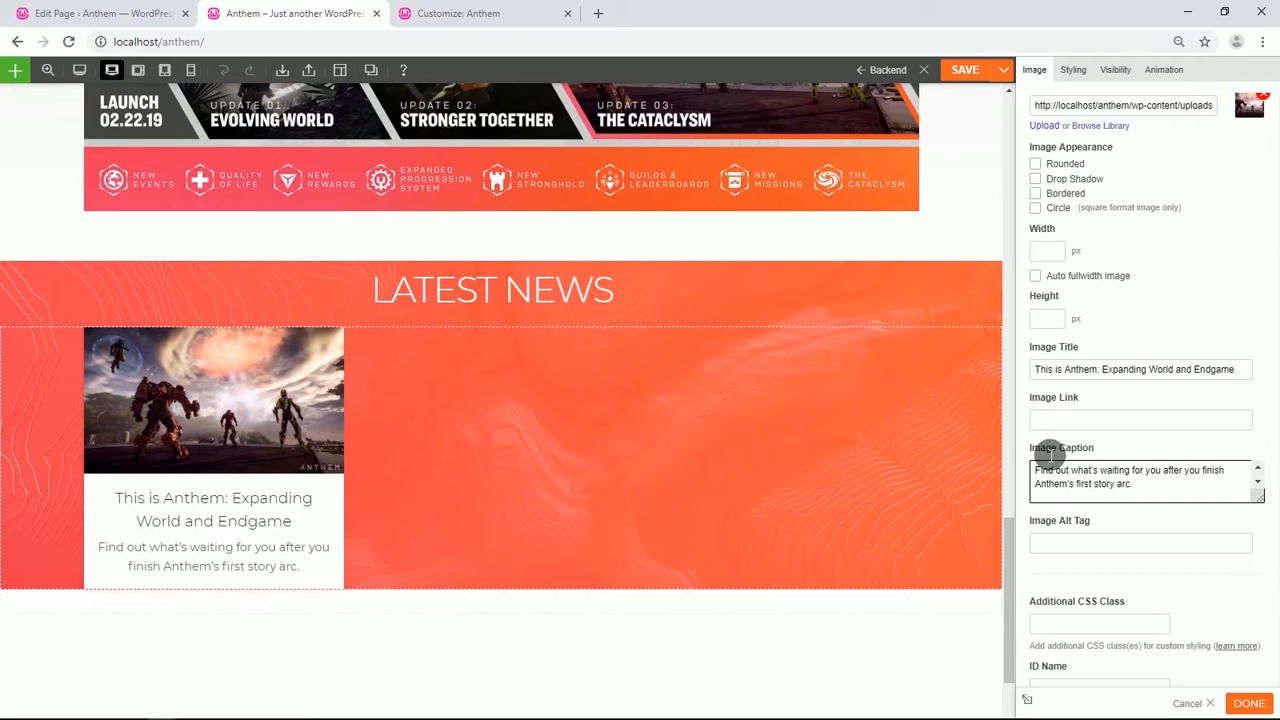
# Set the Image module's font color to #3d3d3d.
pyautogui.click(1072, 69)
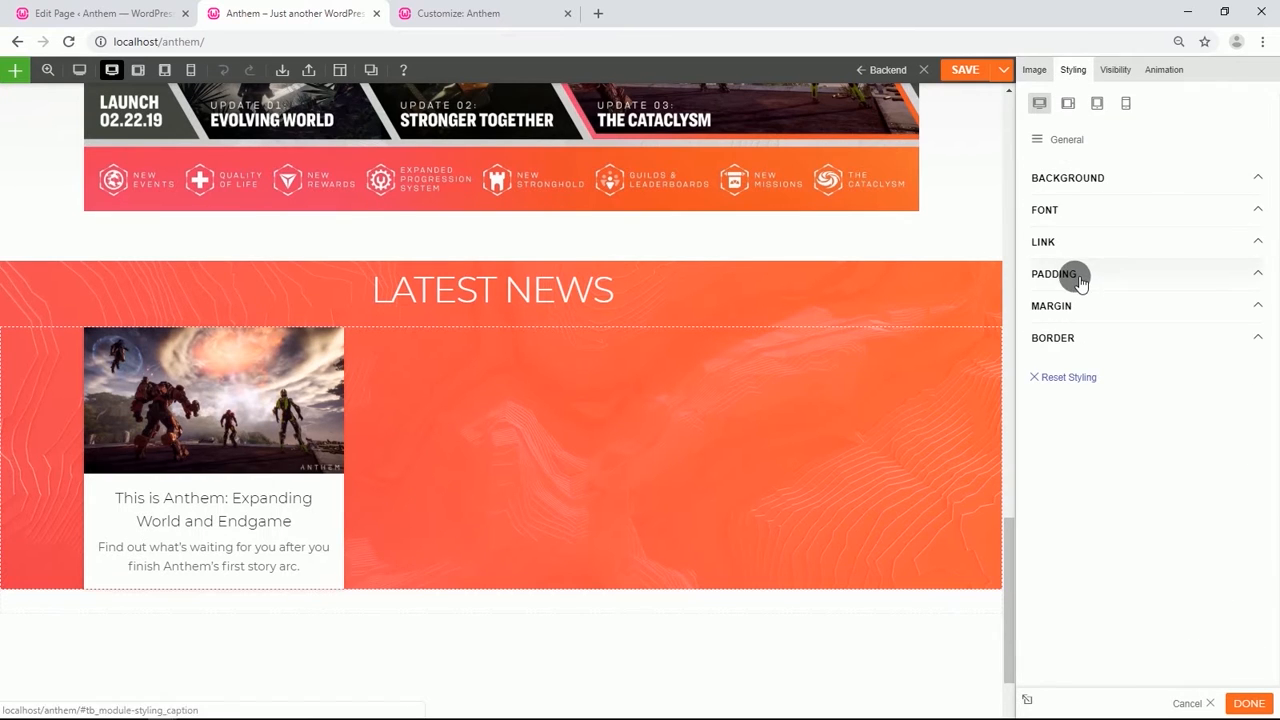
pyautogui.click(1078, 224)
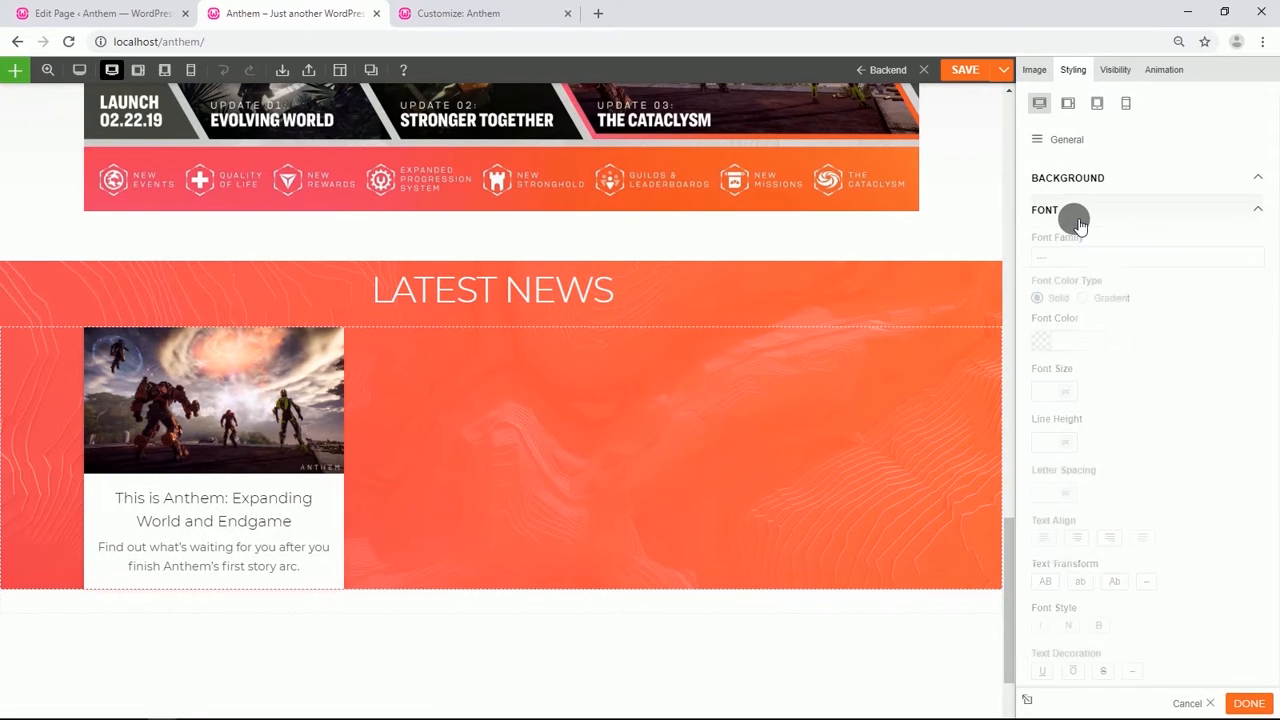
pyautogui.click(1092, 341)
pyautogui.click(1092, 341)
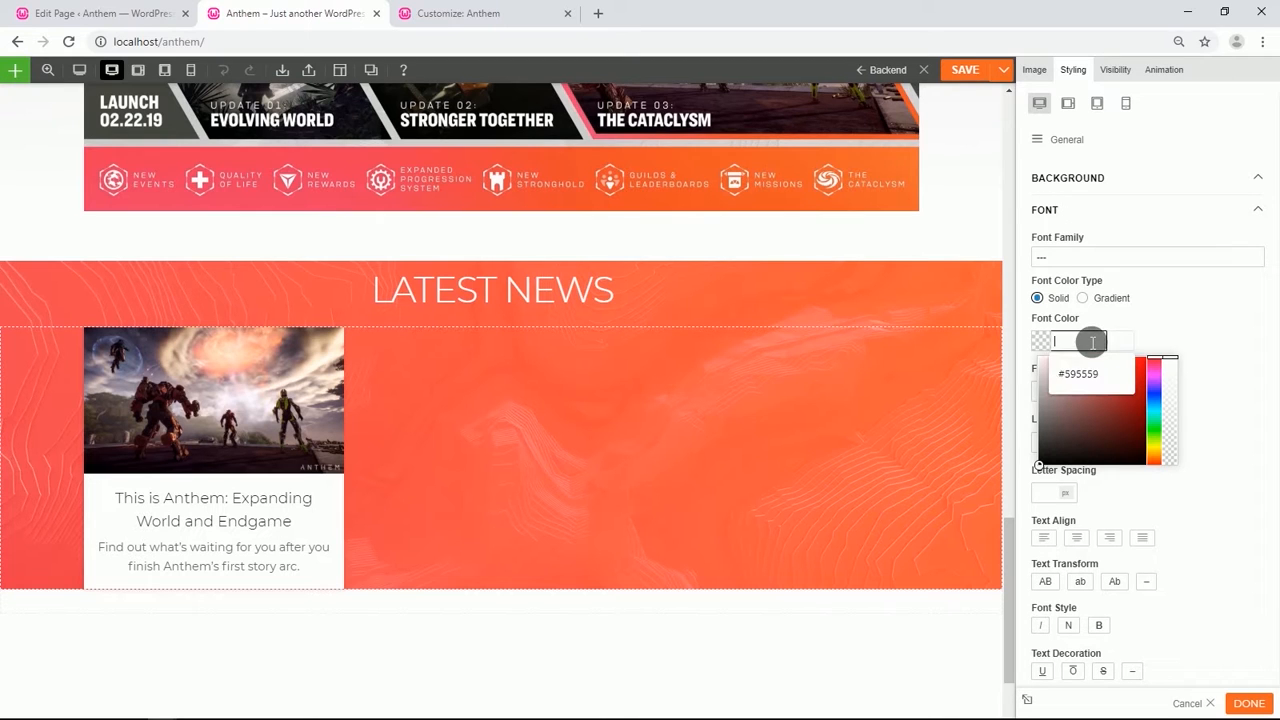
pyautogui.write('3d3d3d')
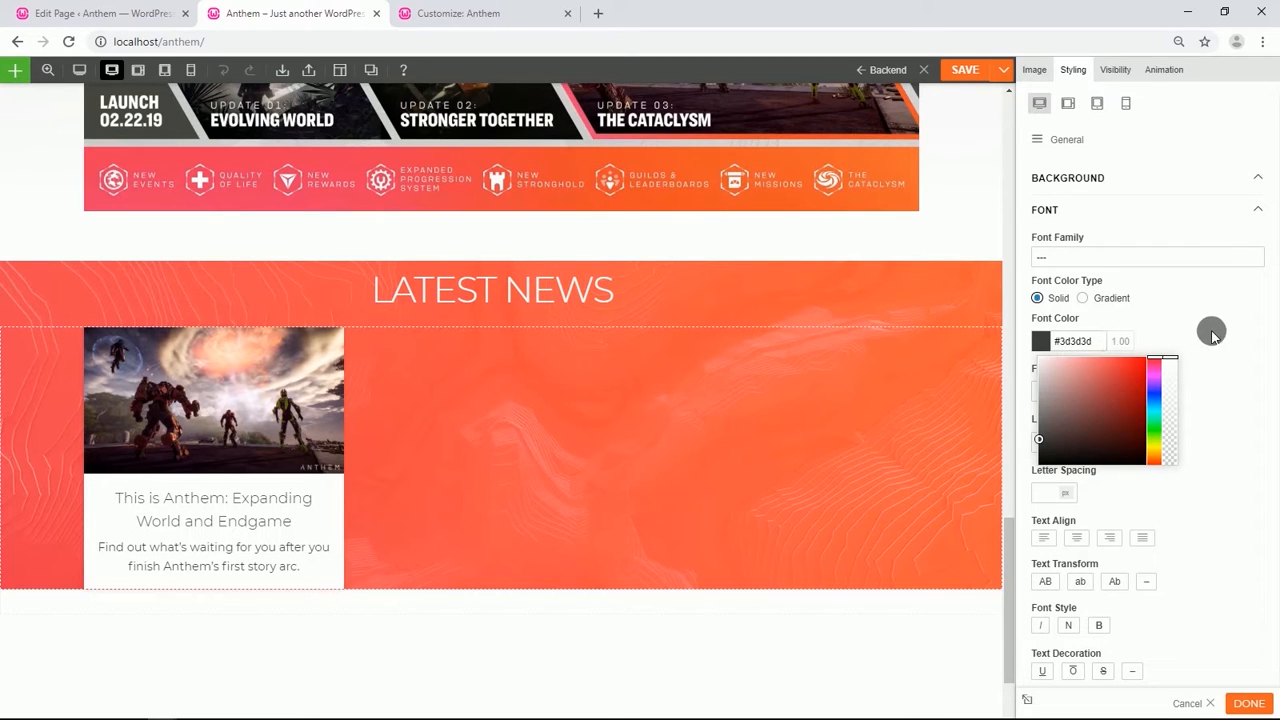
pyautogui.click(1212, 335)
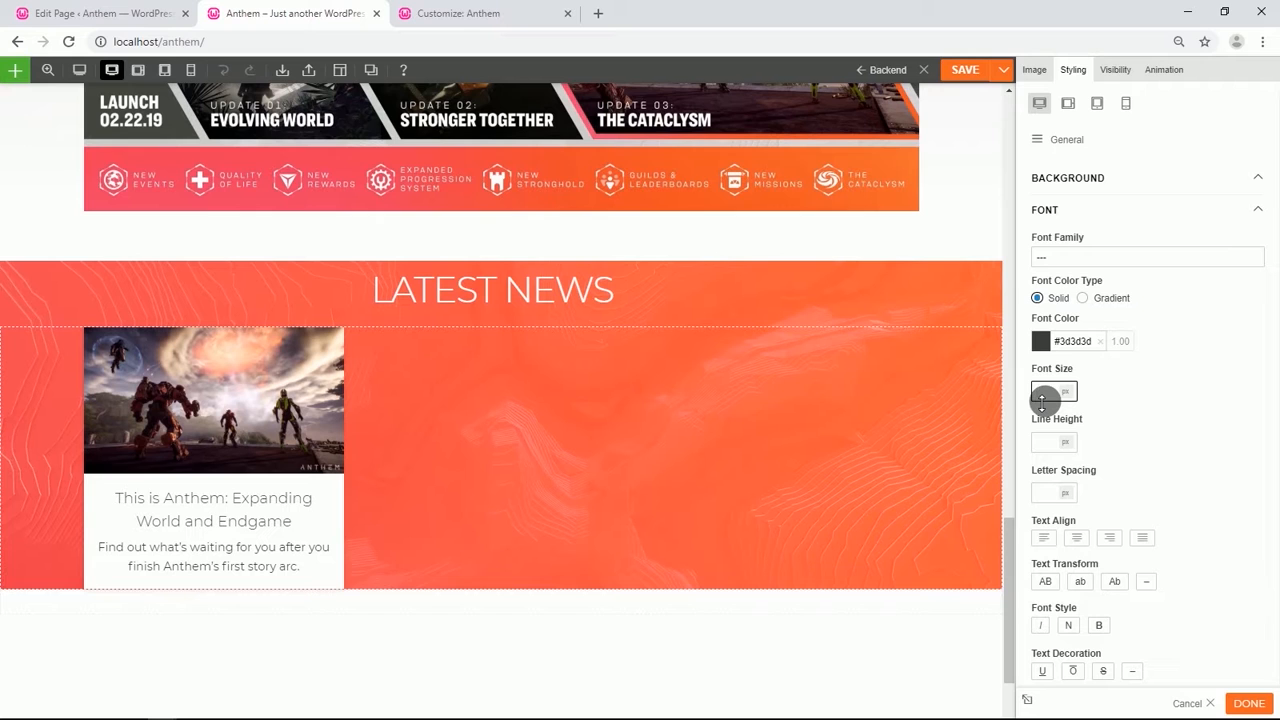
# Set the module's font size to 14 px and align its text left.
pyautogui.write('14')
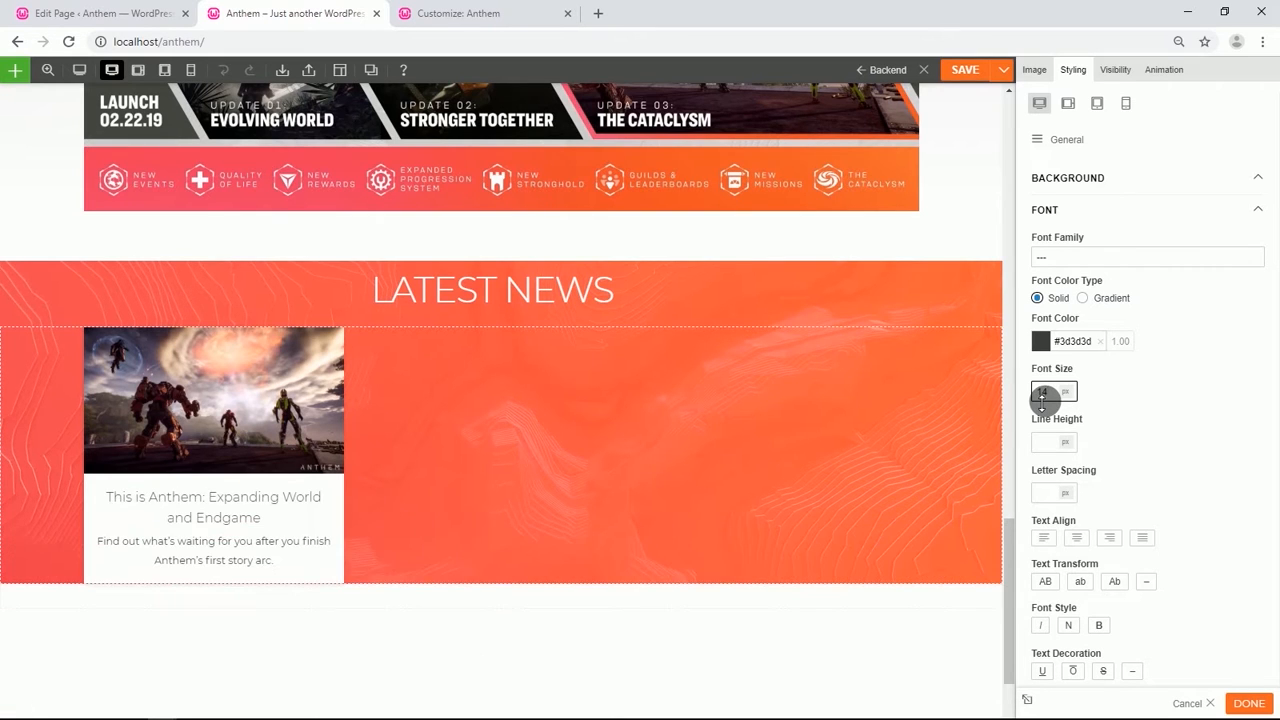
pyautogui.click(1048, 540)
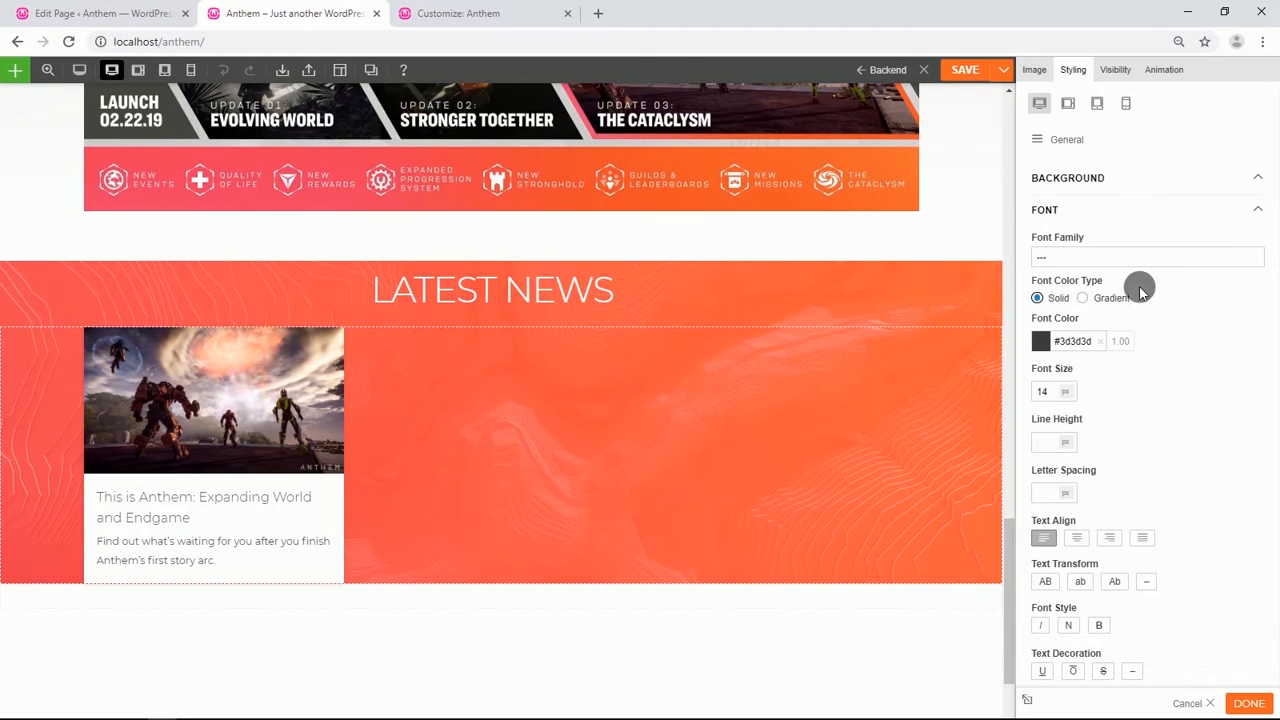
# Set the Image Caption padding to 5% top and 5% bottom.
pyautogui.click(1043, 141)
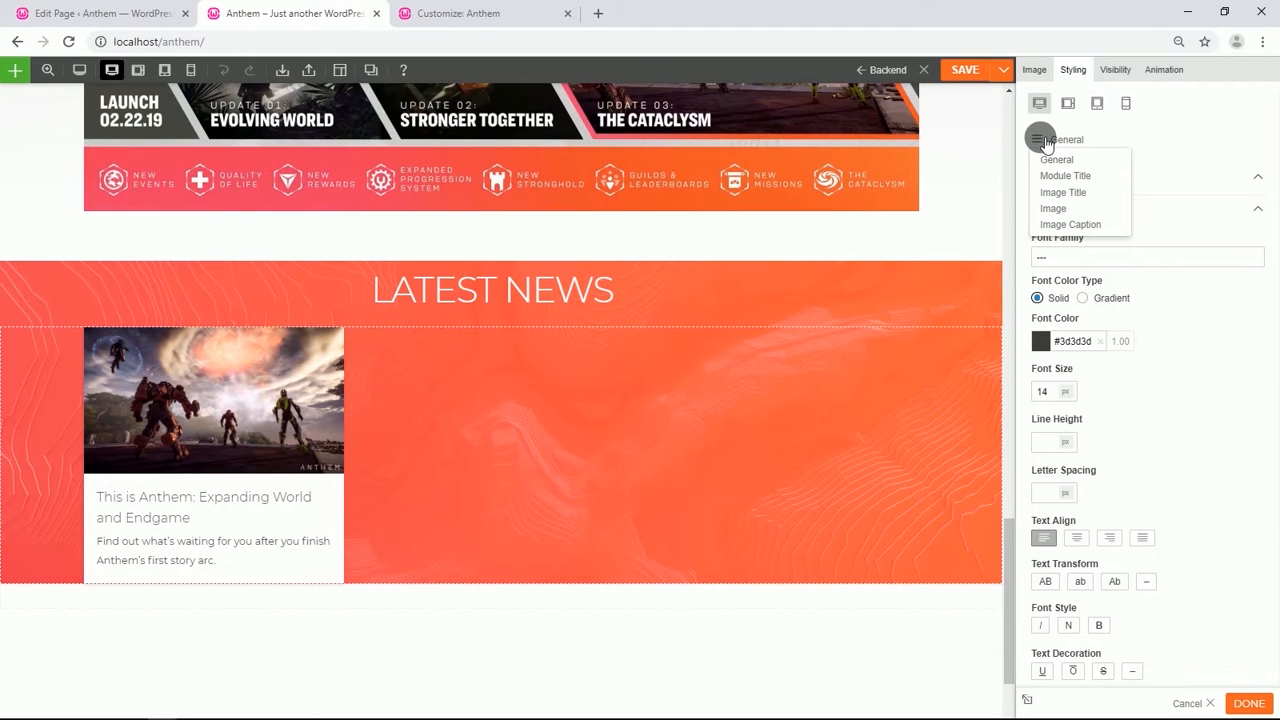
pyautogui.click(1046, 224)
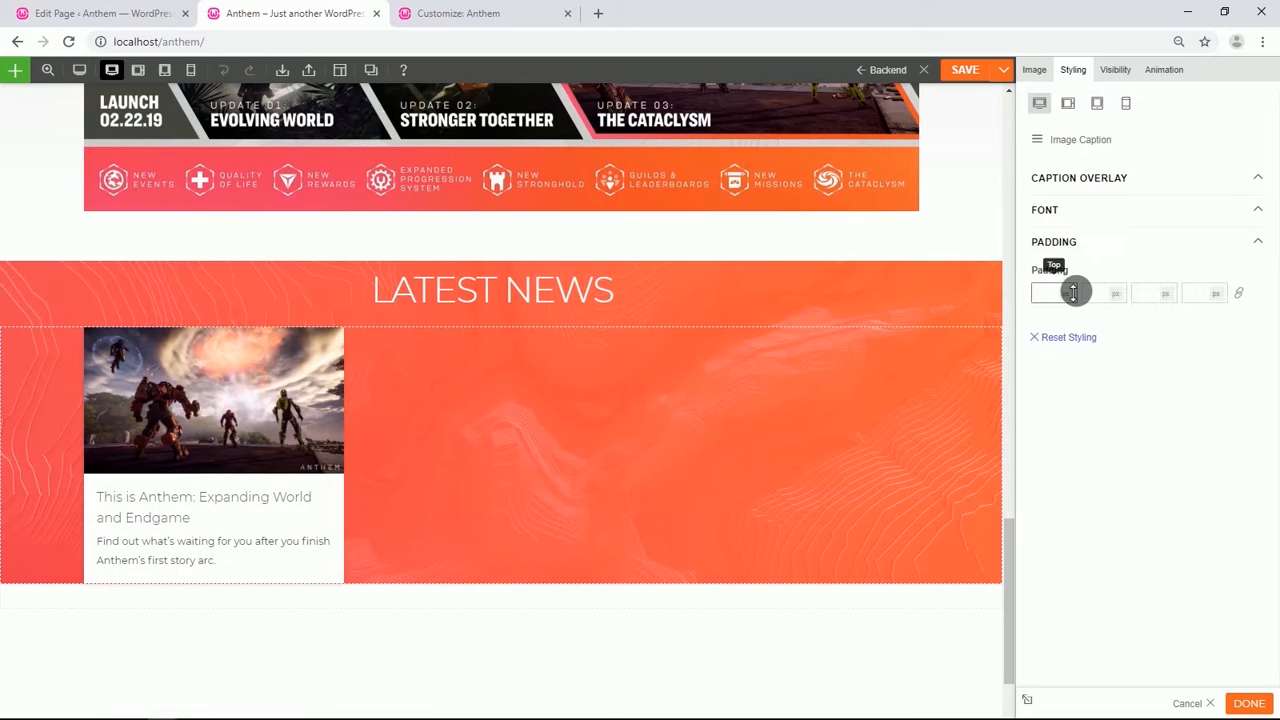
pyautogui.click(1065, 323)
pyautogui.click(1166, 293)
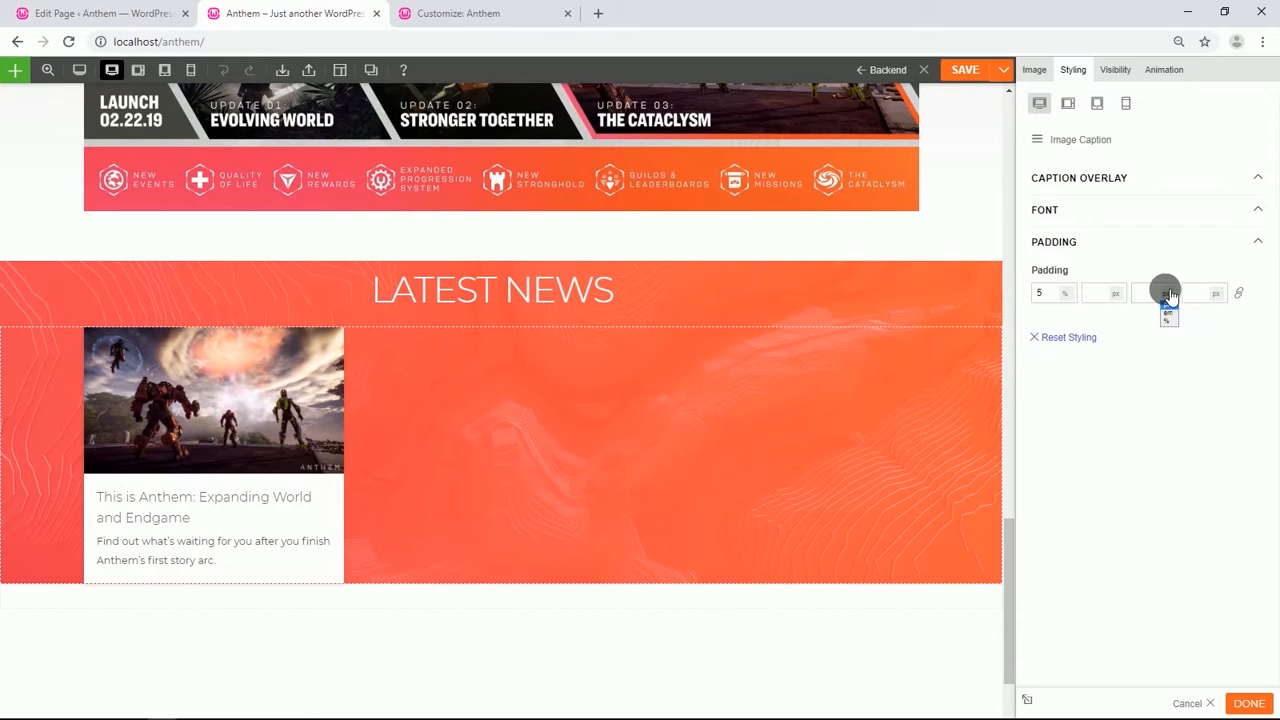
pyautogui.click(1167, 321)
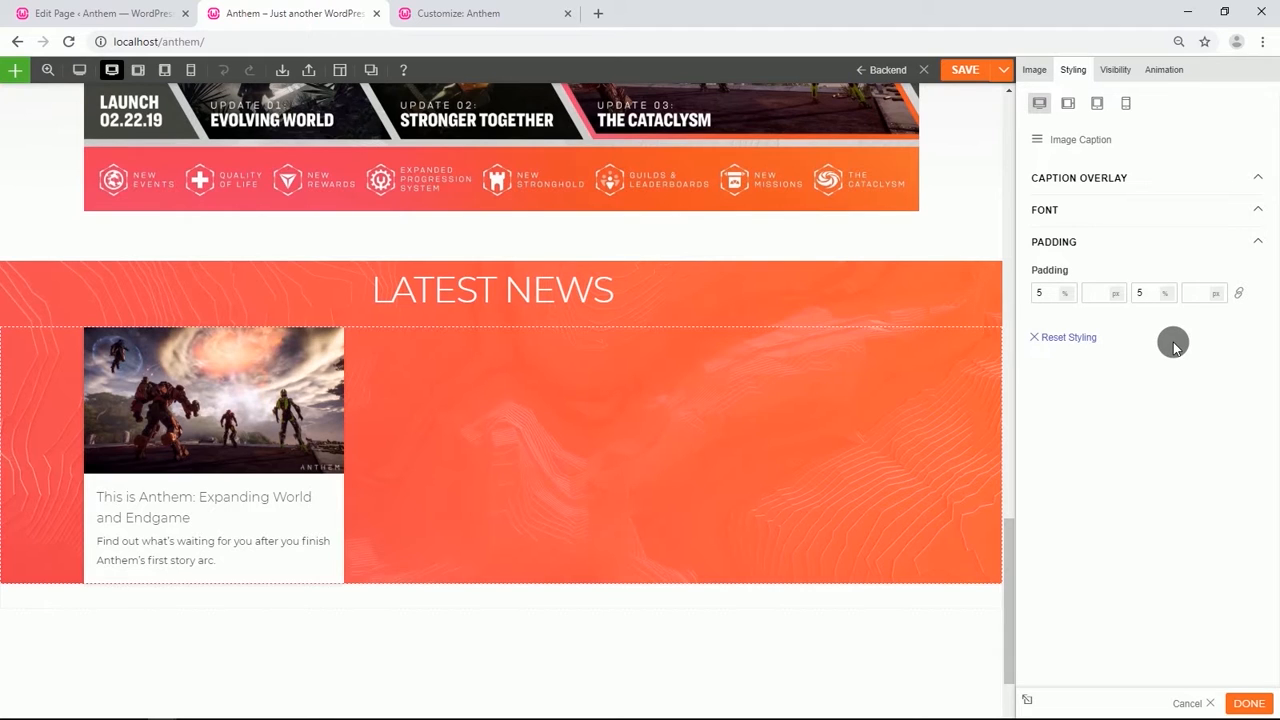
# Duplicate the image card and arrange the copies into three side-by-side columns.
pyautogui.click(300, 338)
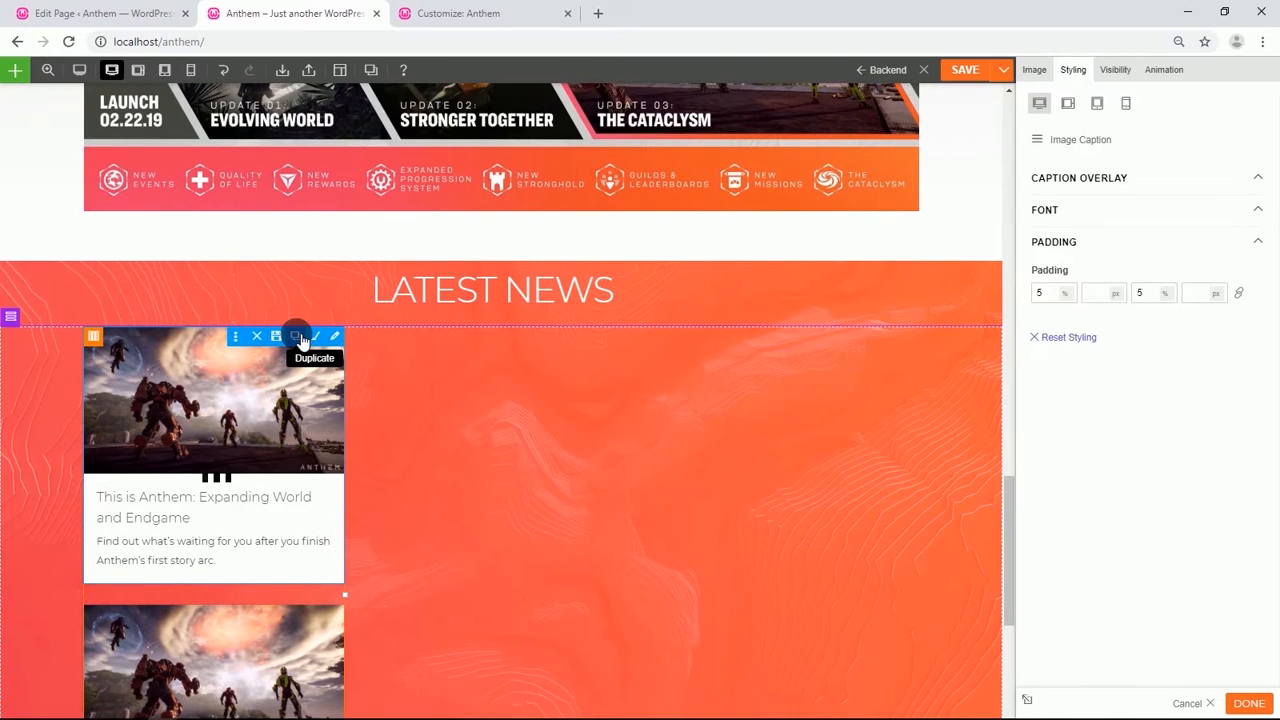
pyautogui.moveTo(248, 409); pyautogui.dragTo(505, 404)
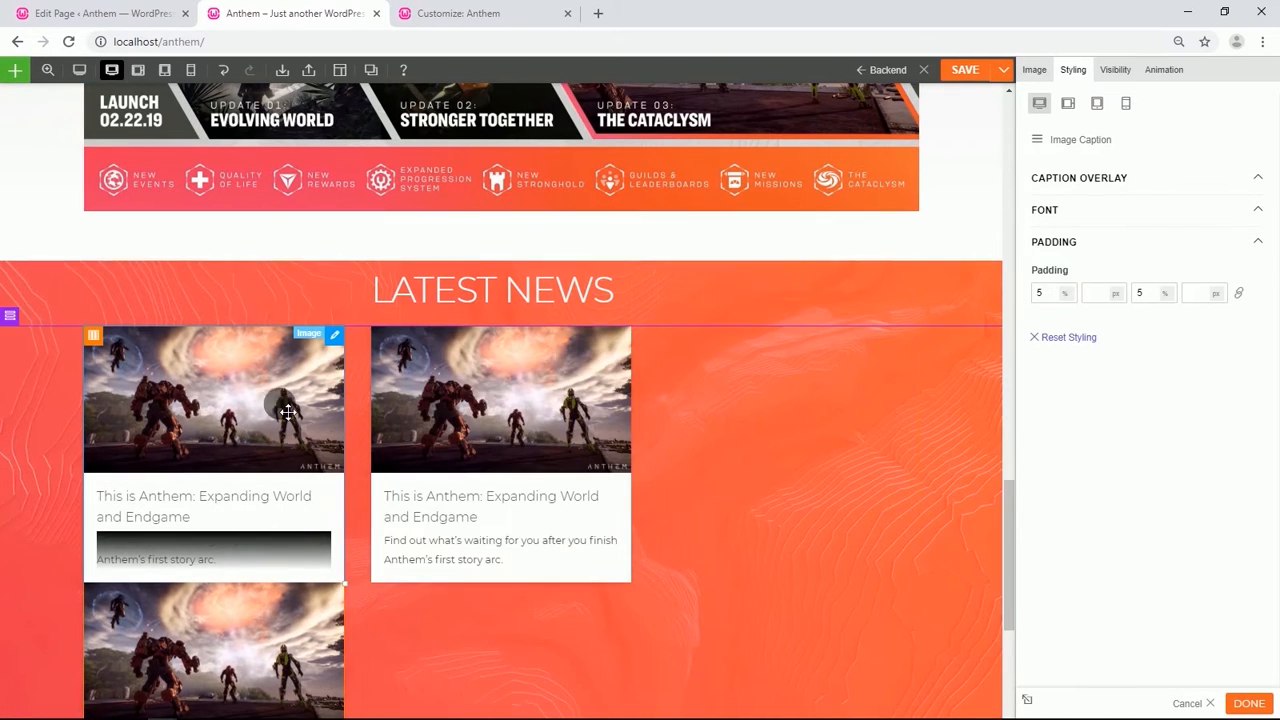
pyautogui.moveTo(288, 411); pyautogui.dragTo(770, 384)
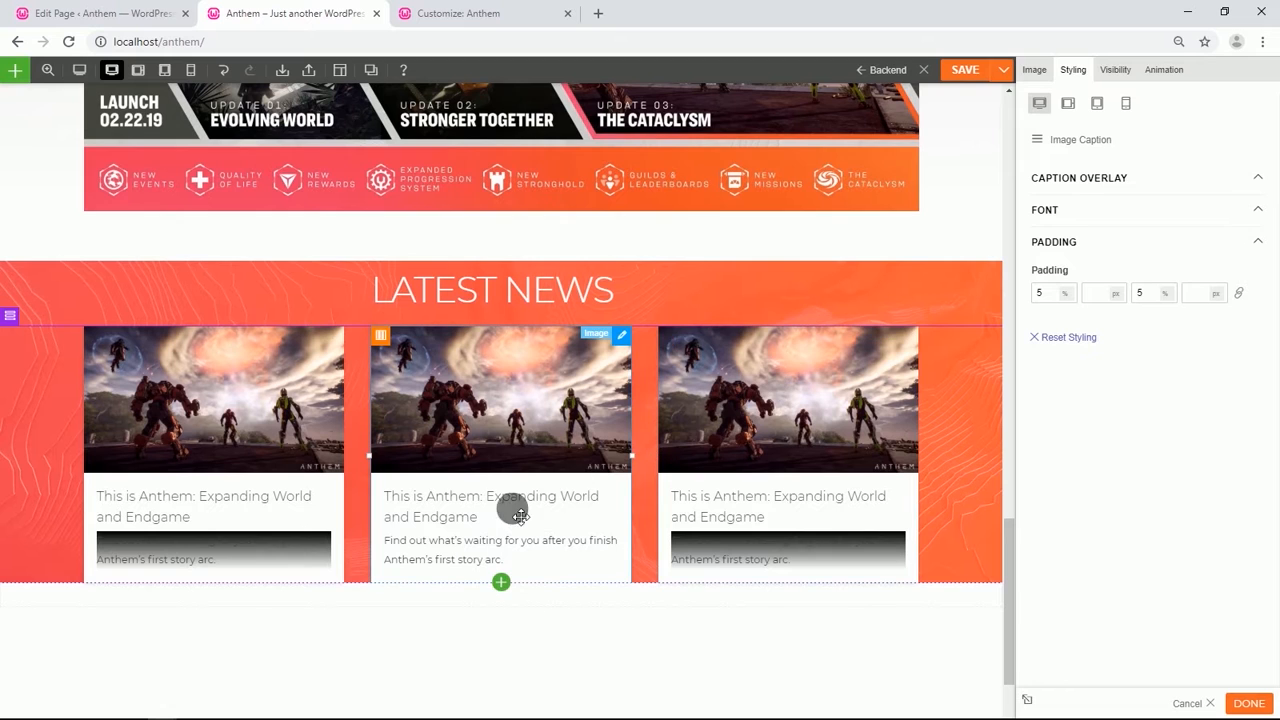
# Replace the middle card's image with grid-anthem-open-demo from the media library.
pyautogui.click(512, 436)
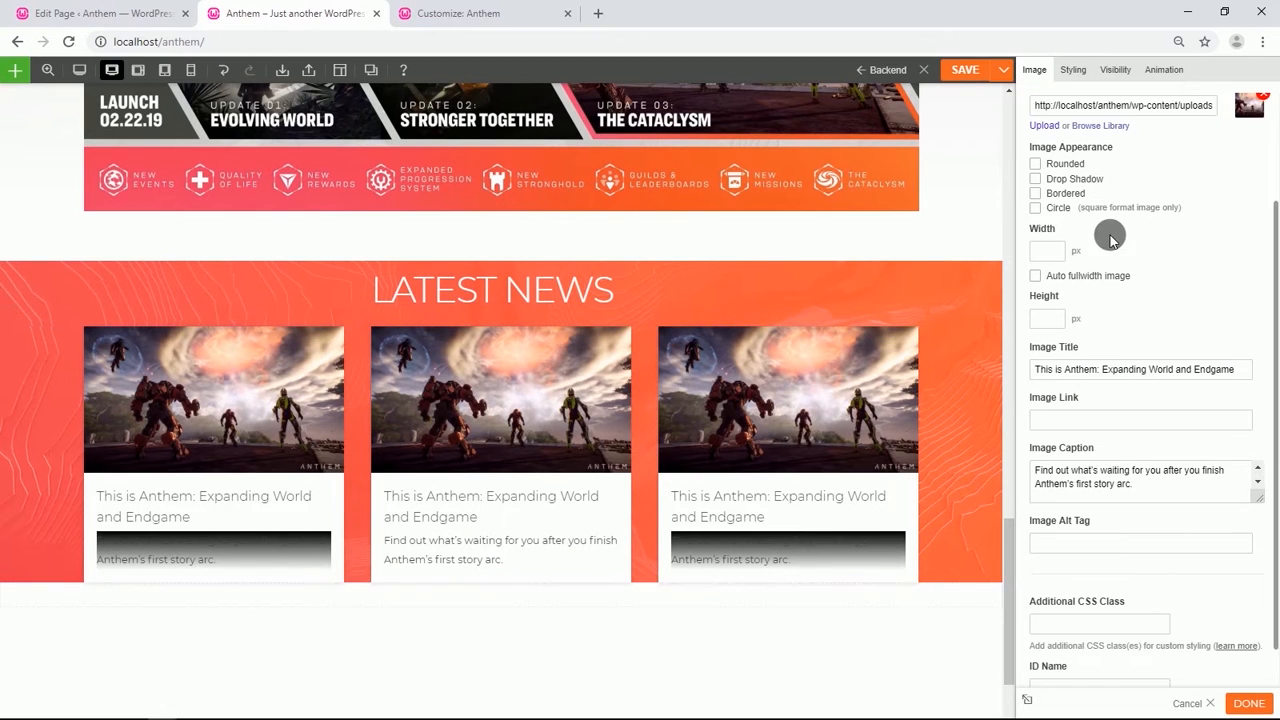
pyautogui.click(1103, 126)
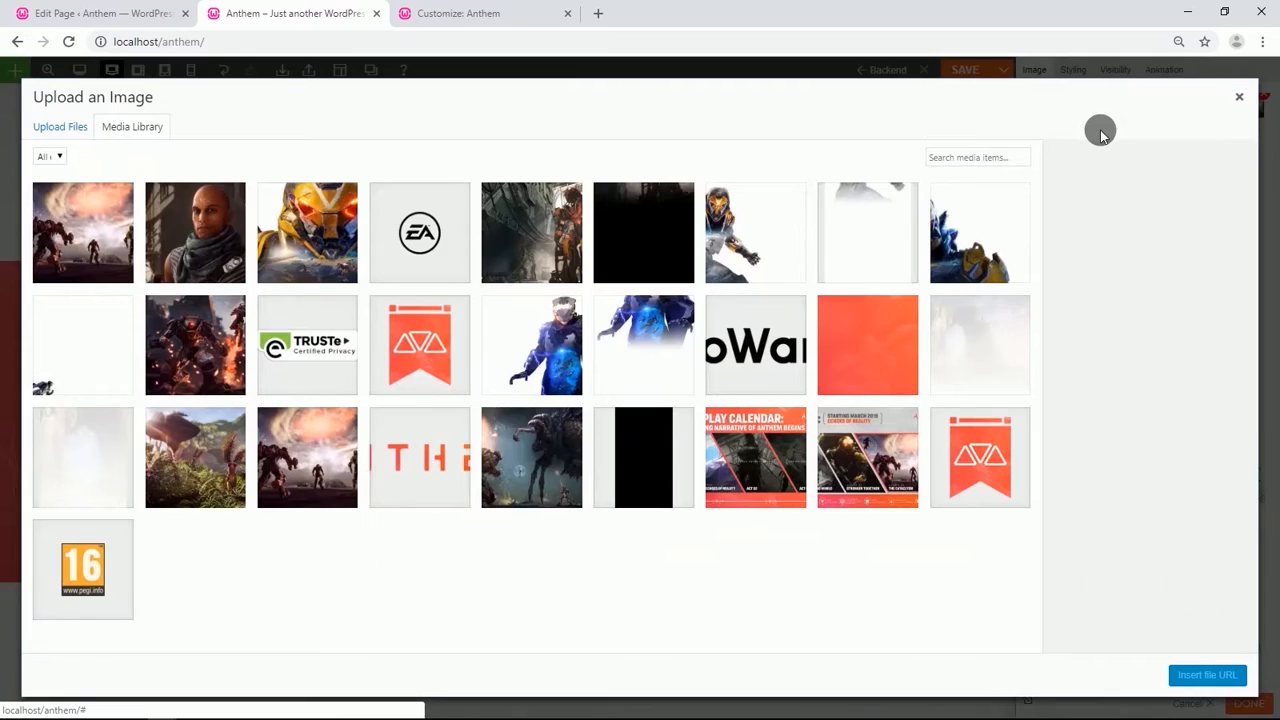
pyautogui.click(235, 357)
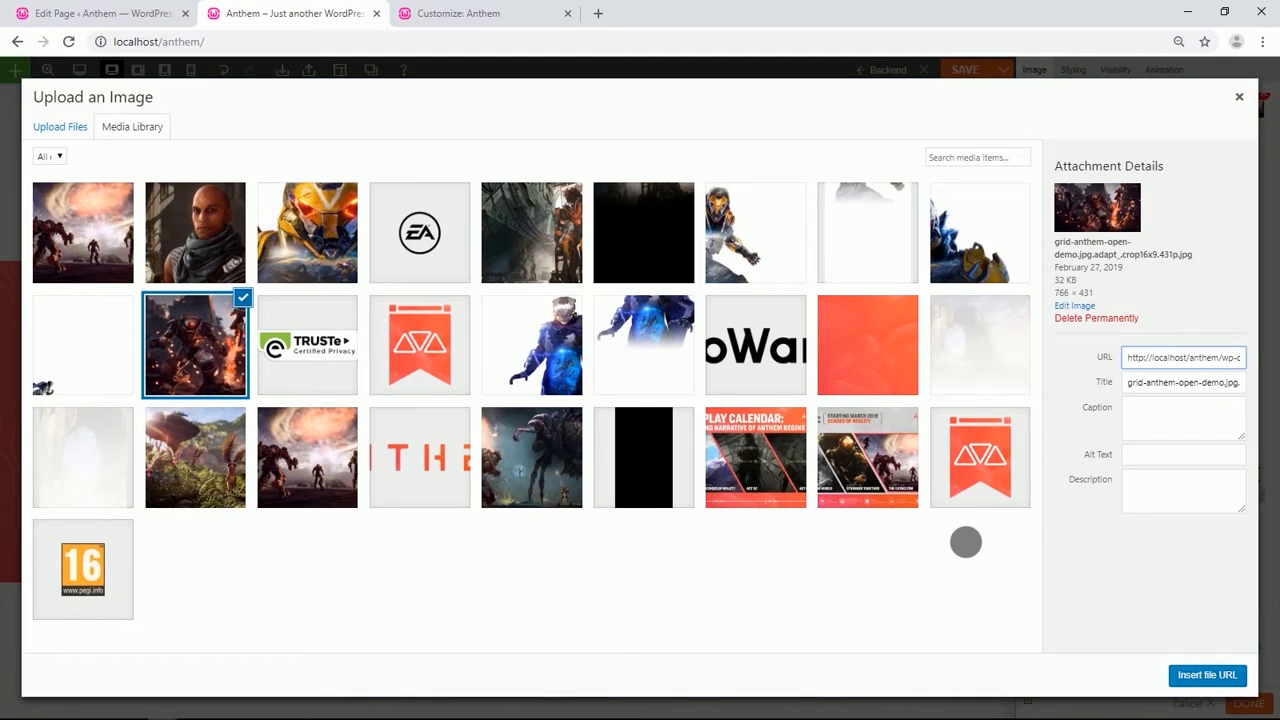
pyautogui.click(1210, 673)
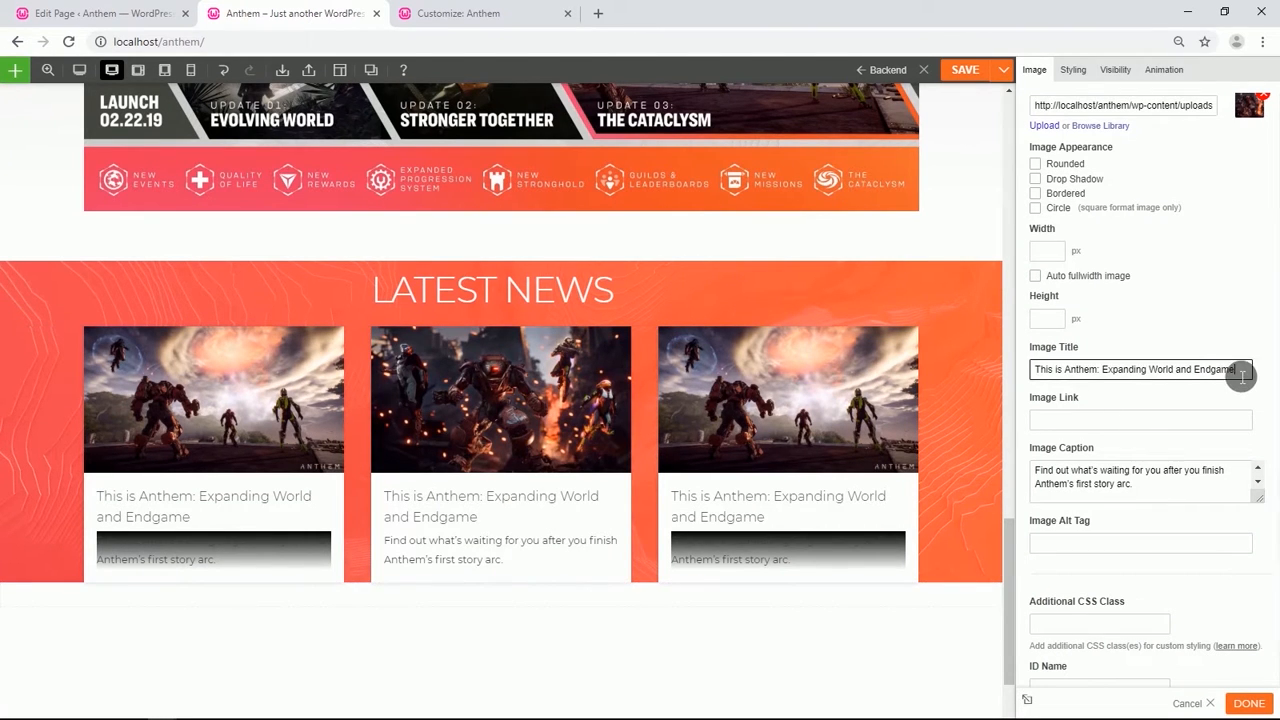
# Set the middle card's title to 'The Open Demo Is Live Now' and caption to 'Unleash your power as you explore the world of Anthem ahead of launch.'.
pyautogui.moveTo(1242, 376); pyautogui.dragTo(1075, 372)
pyautogui.write('The Open Demo Is Live Now')
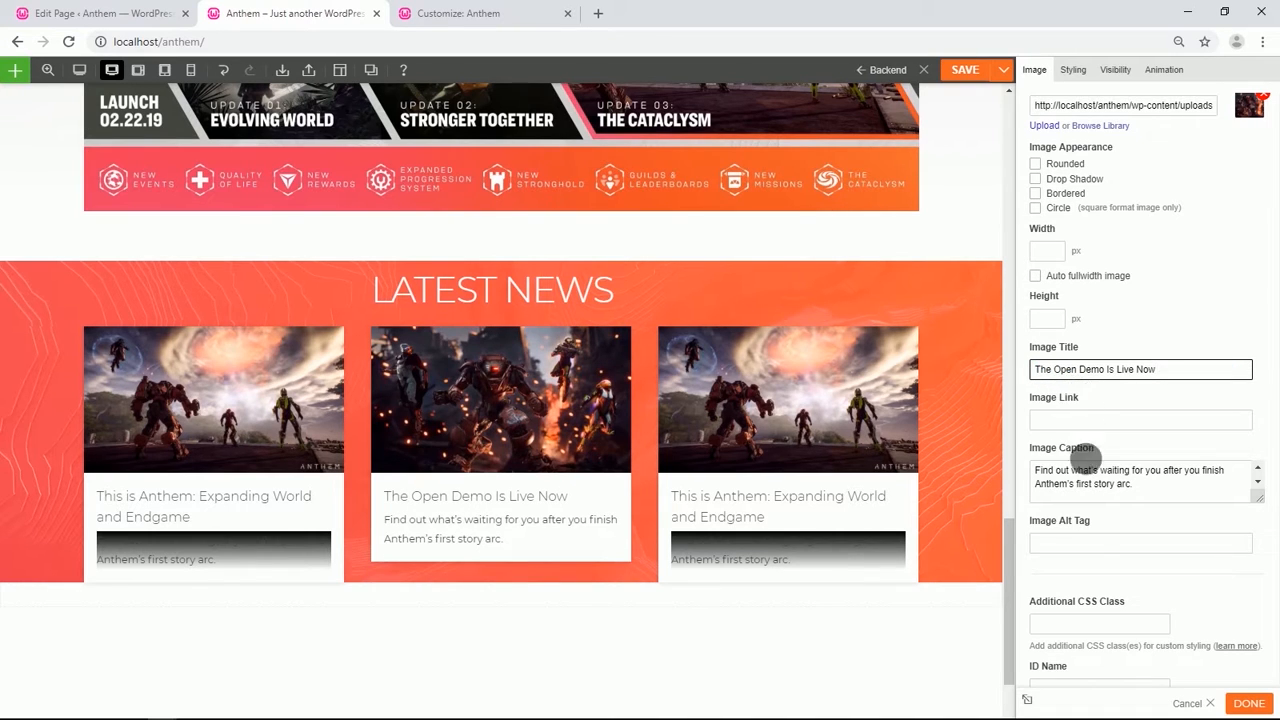
pyautogui.click(1161, 485)
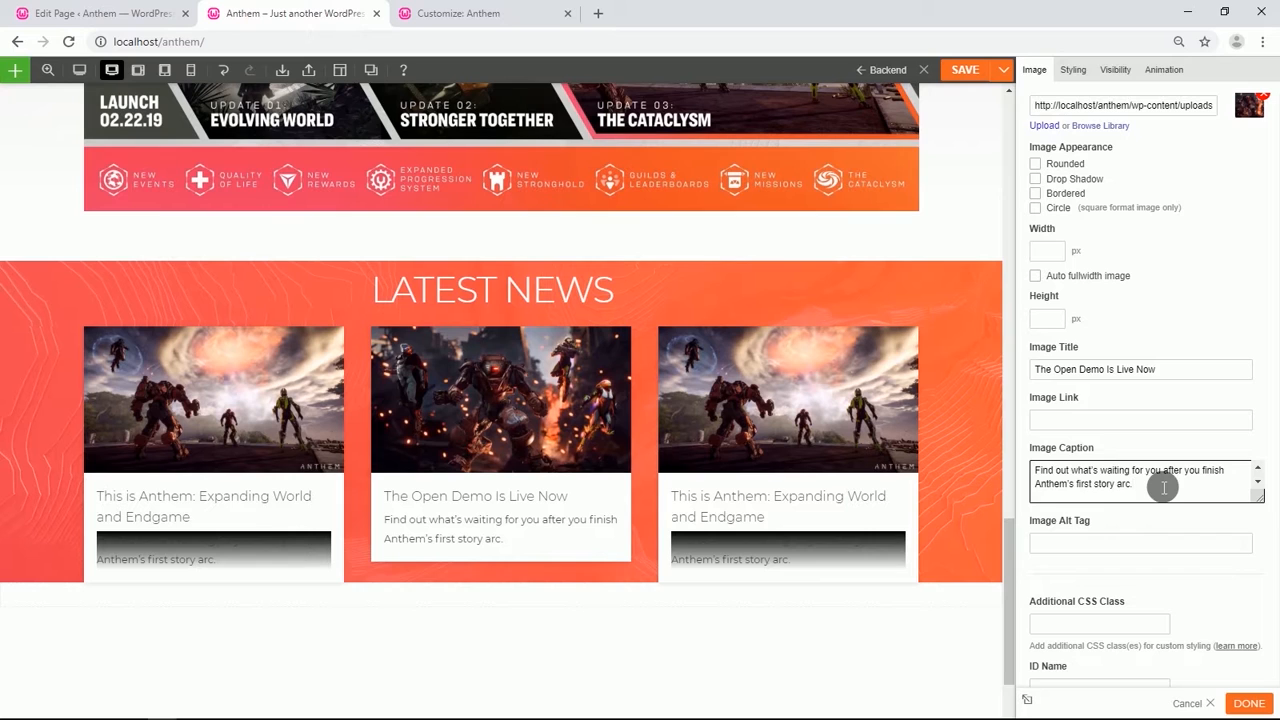
pyautogui.moveTo(1164, 487); pyautogui.dragTo(1042, 473)
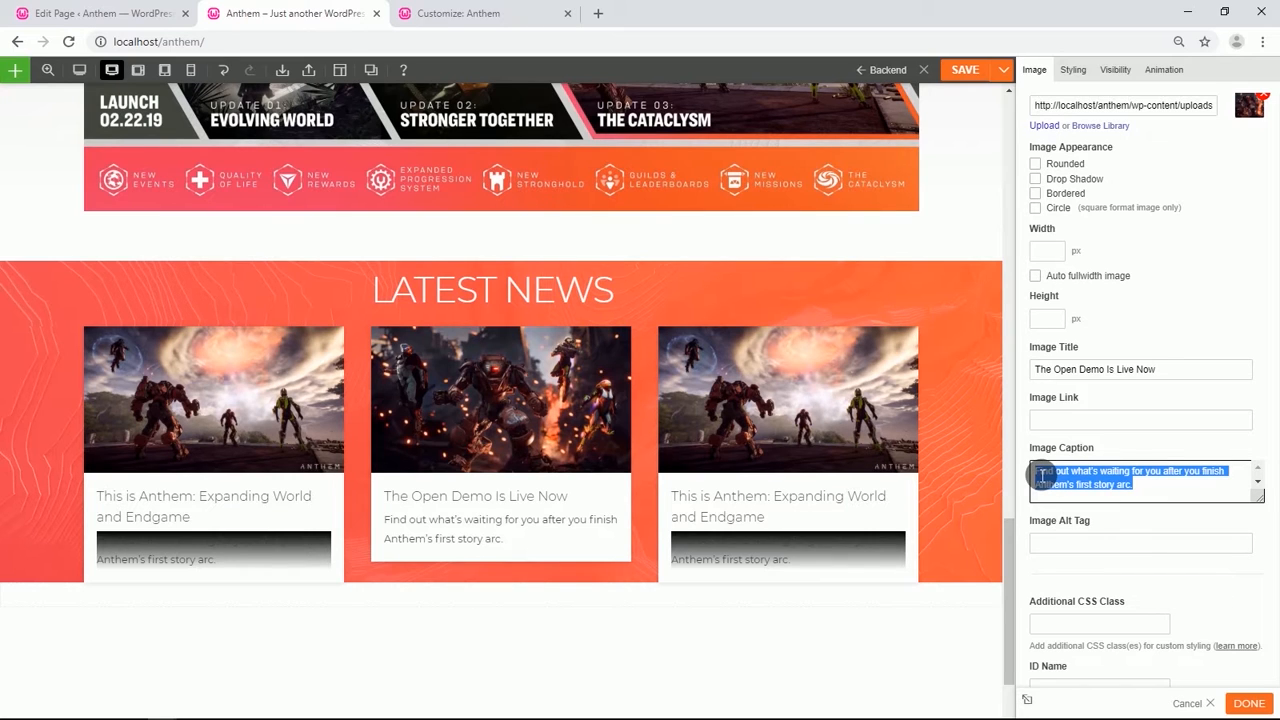
pyautogui.write('Unleash your power as you explore the world of Anthem ahead of launch.')
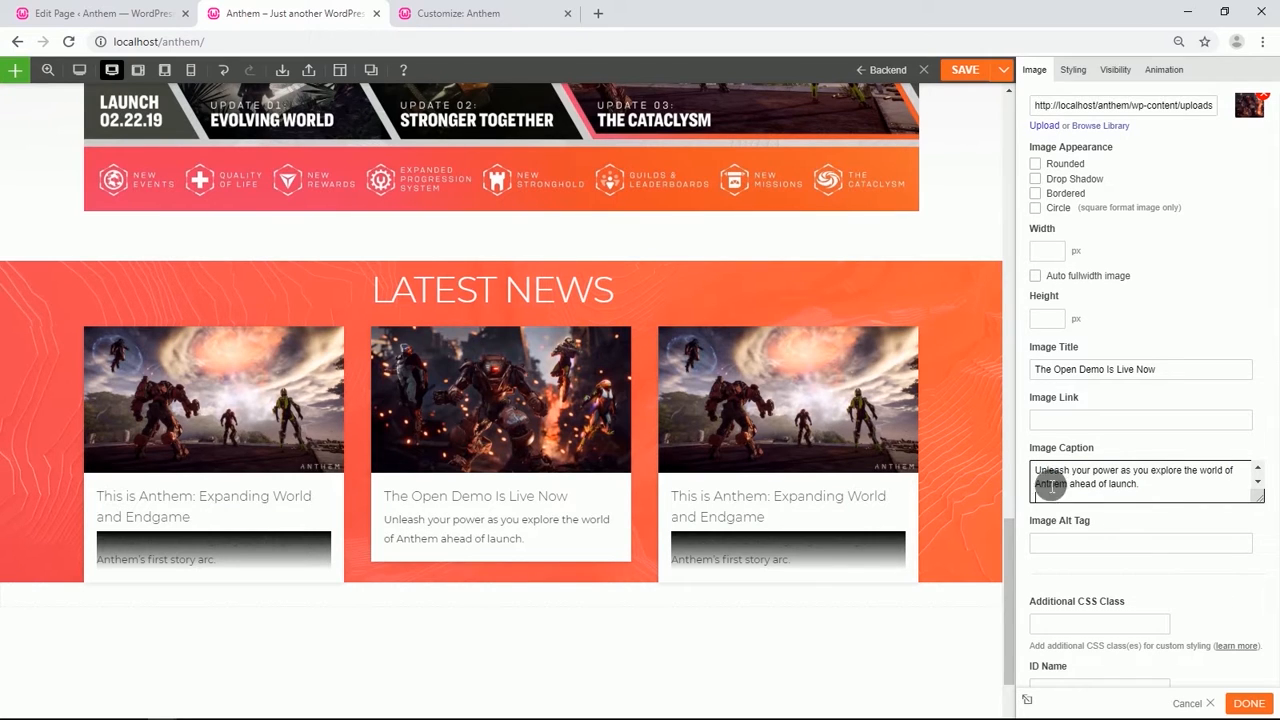
# Replace the right card's image with the anthem-screenshot-grabbits-final-clean image from the media library.
pyautogui.click(766, 418)
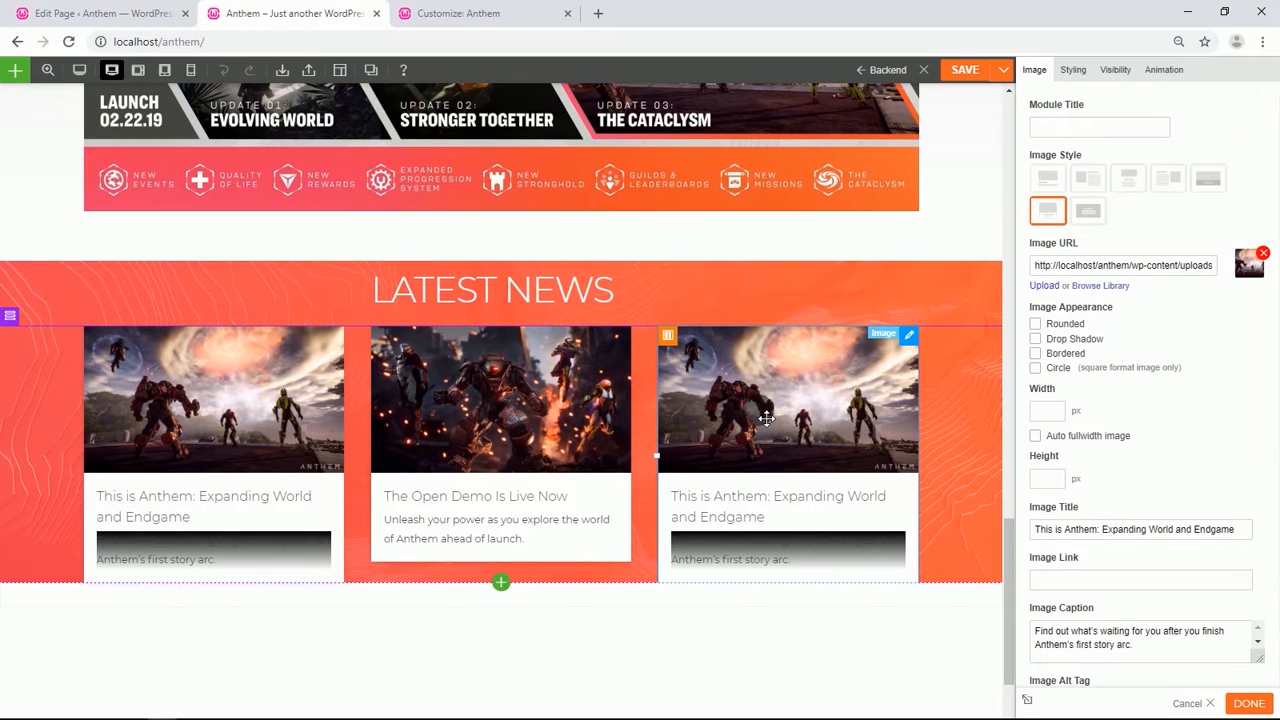
pyautogui.click(1096, 287)
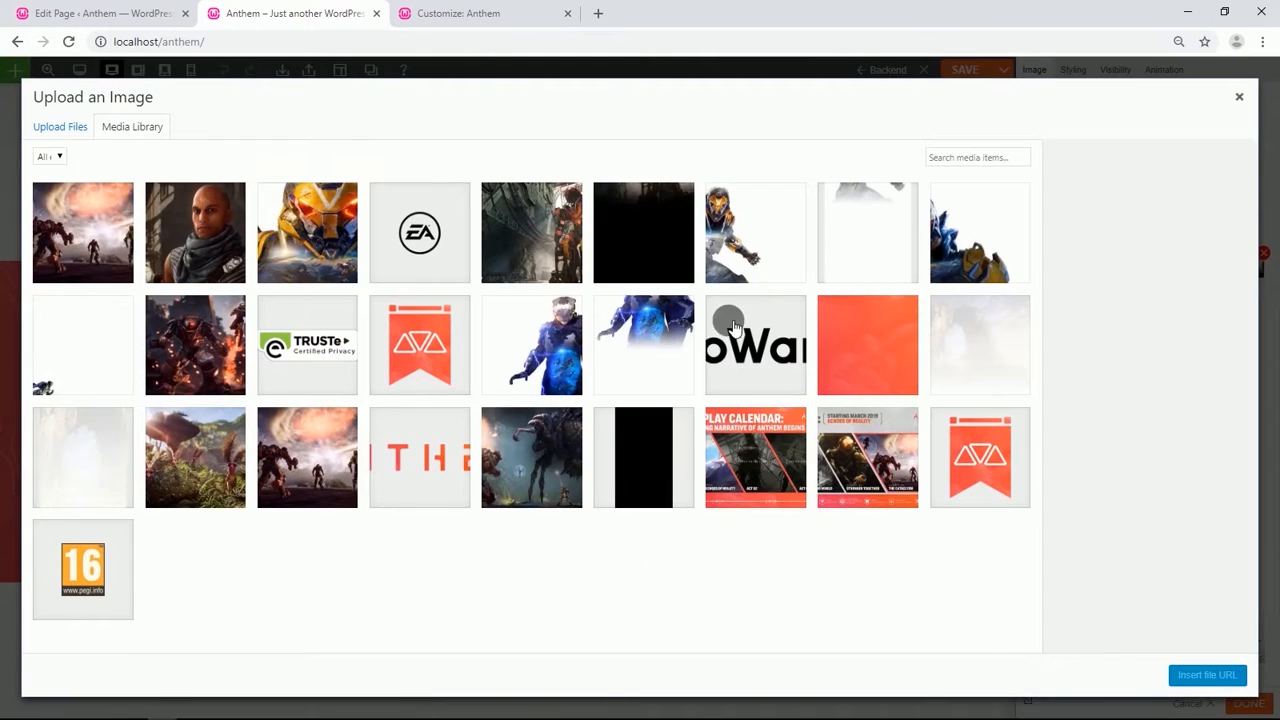
pyautogui.click(229, 445)
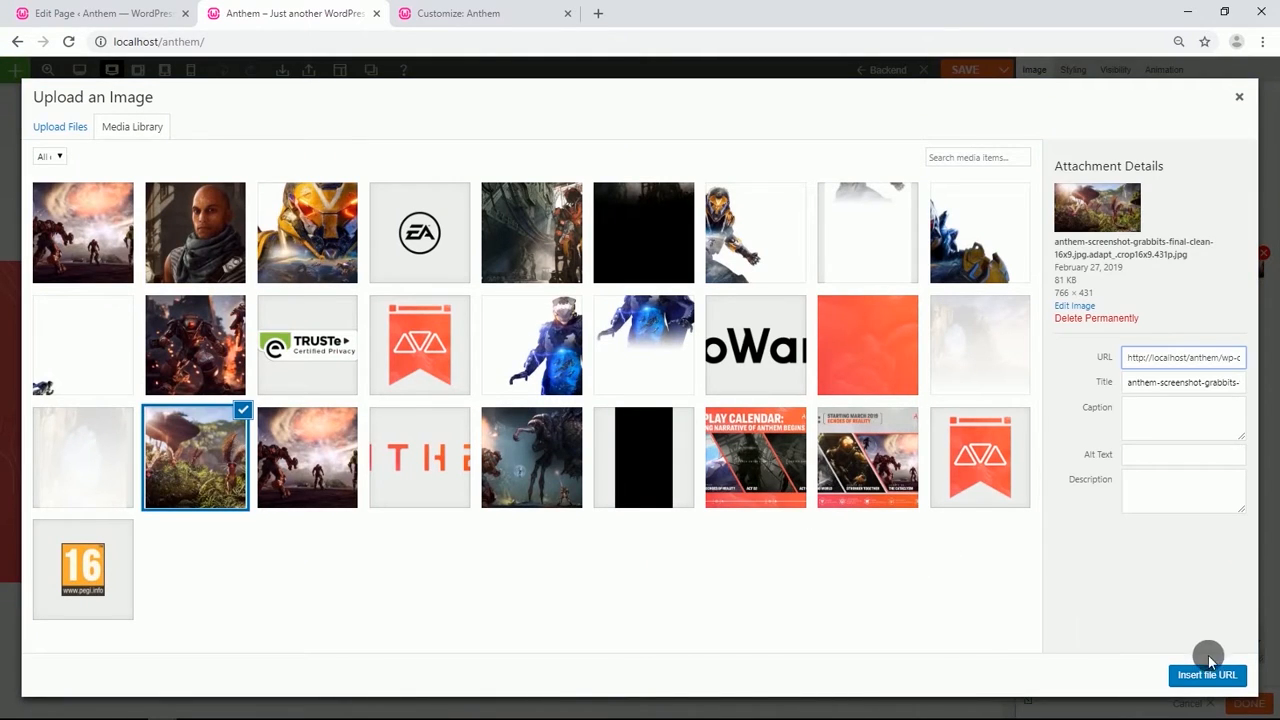
pyautogui.click(1210, 675)
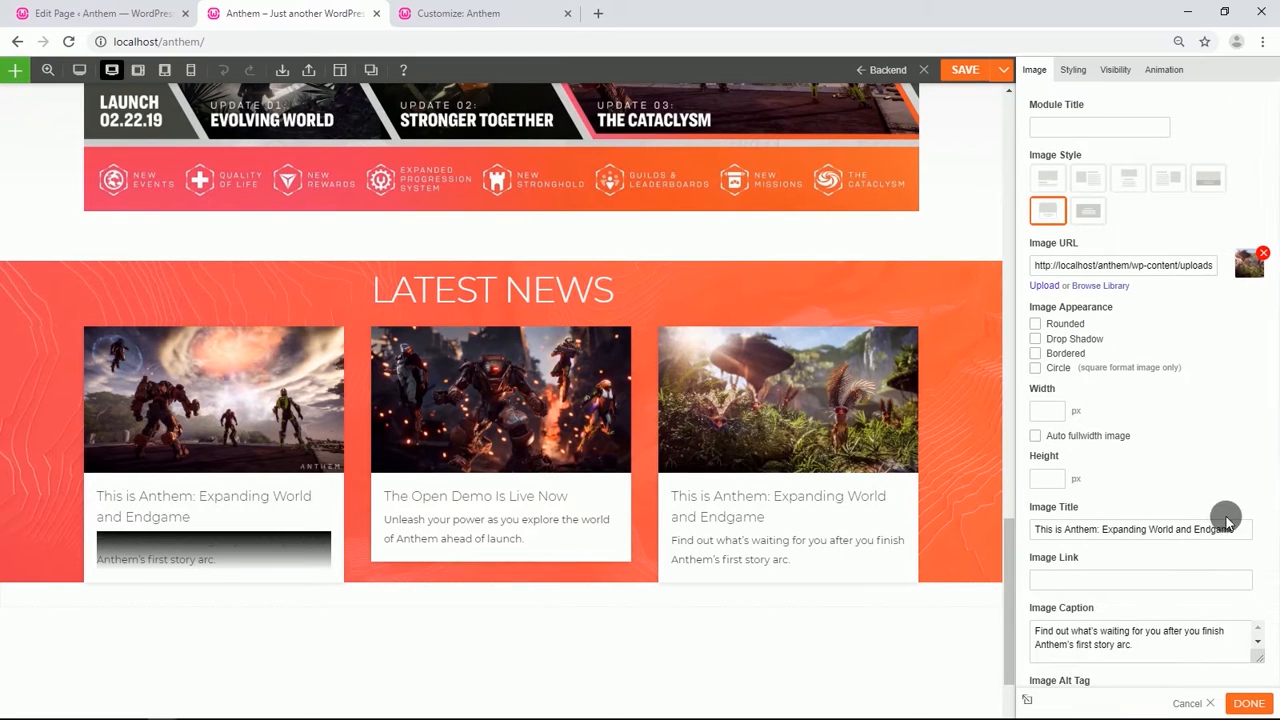
# Set the right card's title to 'Anthem VIP Demo Weekend Summary' and clear its caption.
pyautogui.moveTo(1245, 536); pyautogui.dragTo(1039, 535)
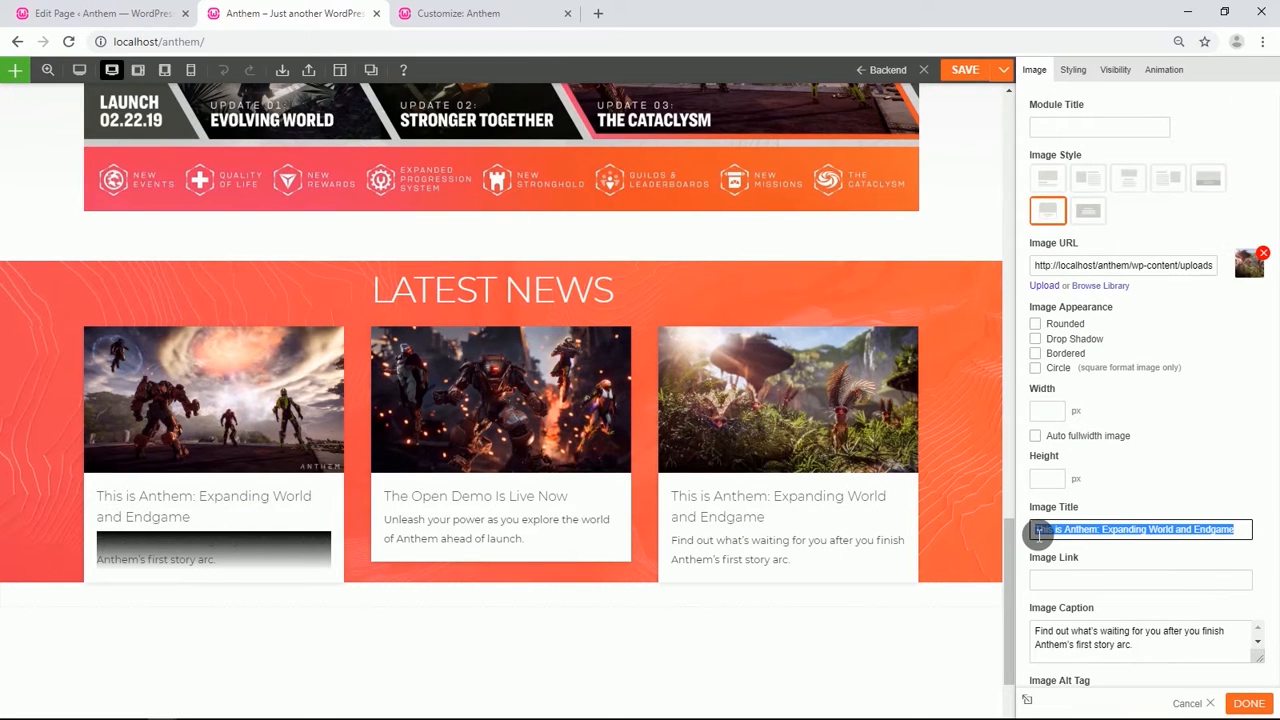
pyautogui.write('Anthem VIP Demo Weekend Summary')
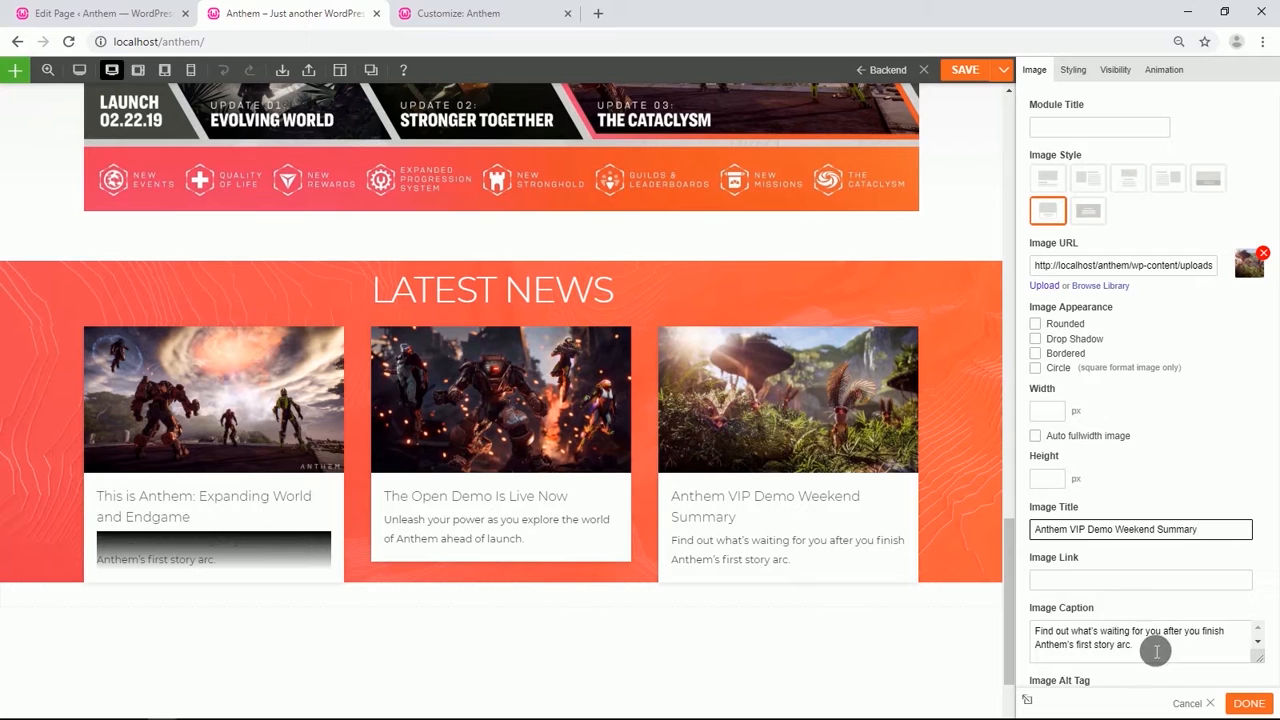
pyautogui.tripleClick(1082, 638)
pyautogui.press('BackSpace')
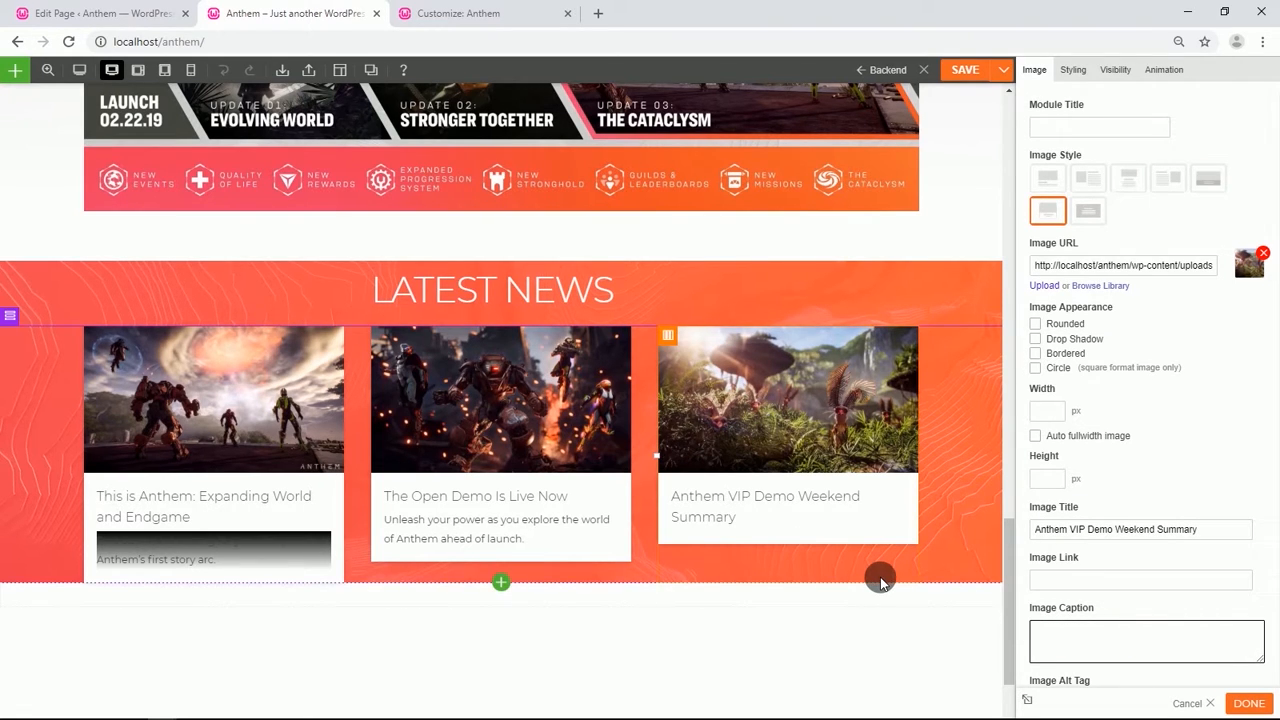
# Set the Latest News row's bottom padding to 2%.
pyautogui.moveTo(13, 317)
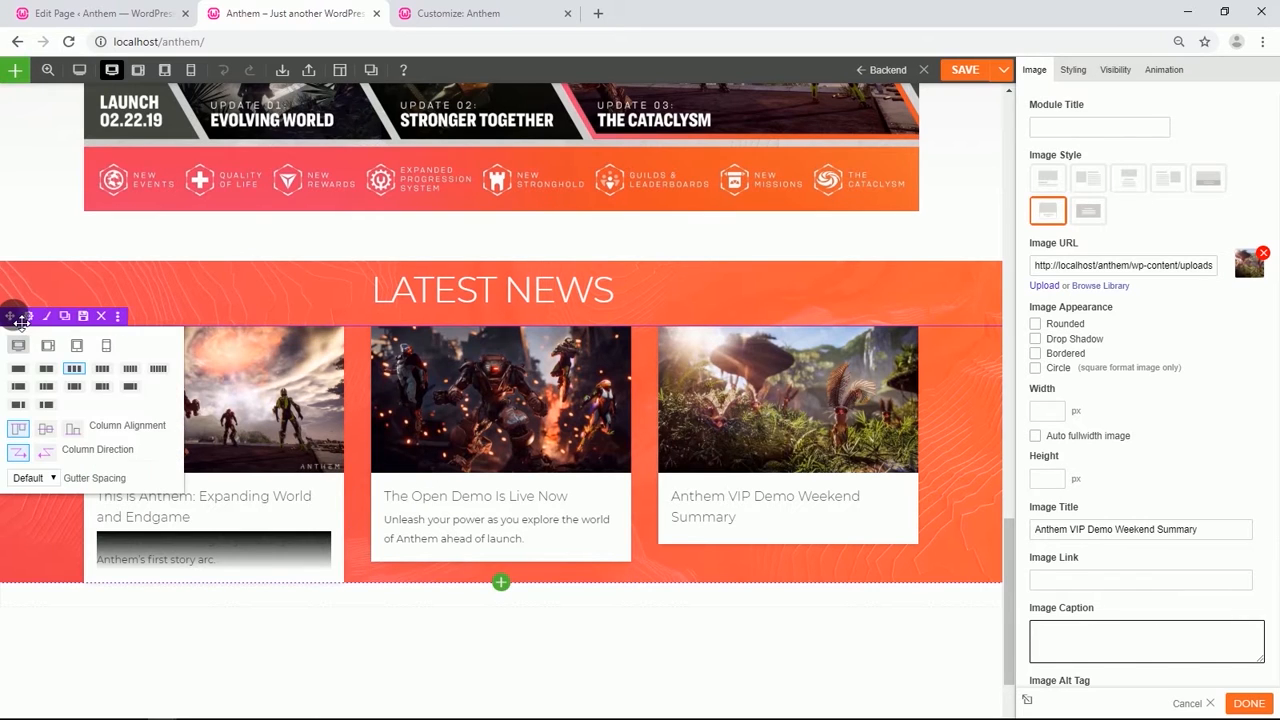
pyautogui.click(34, 316)
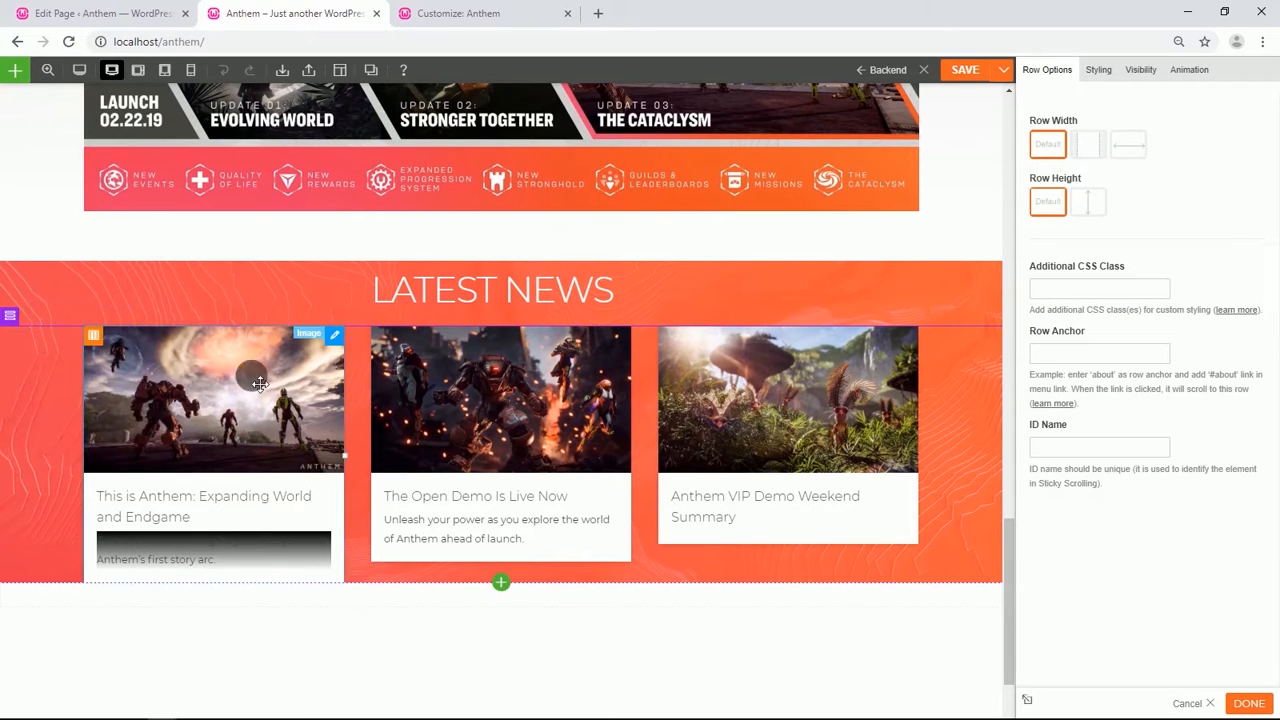
pyautogui.click(1098, 69)
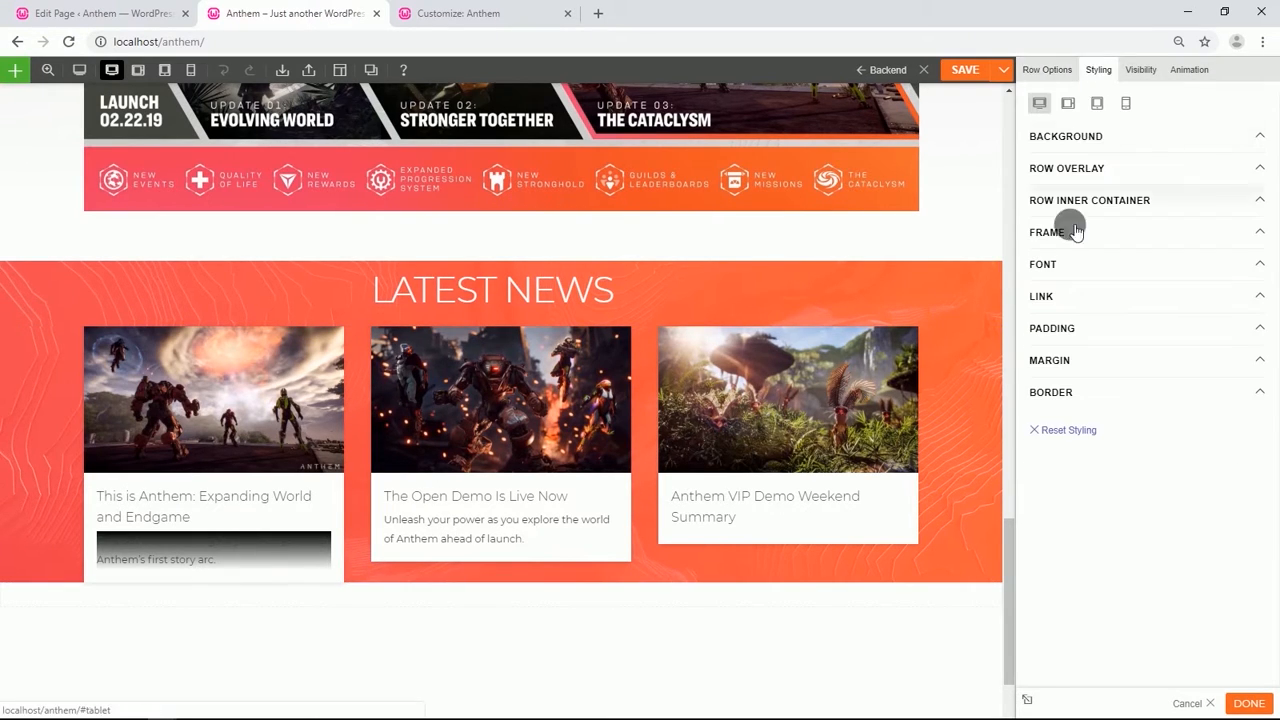
pyautogui.click(1056, 330)
pyautogui.click(1097, 383)
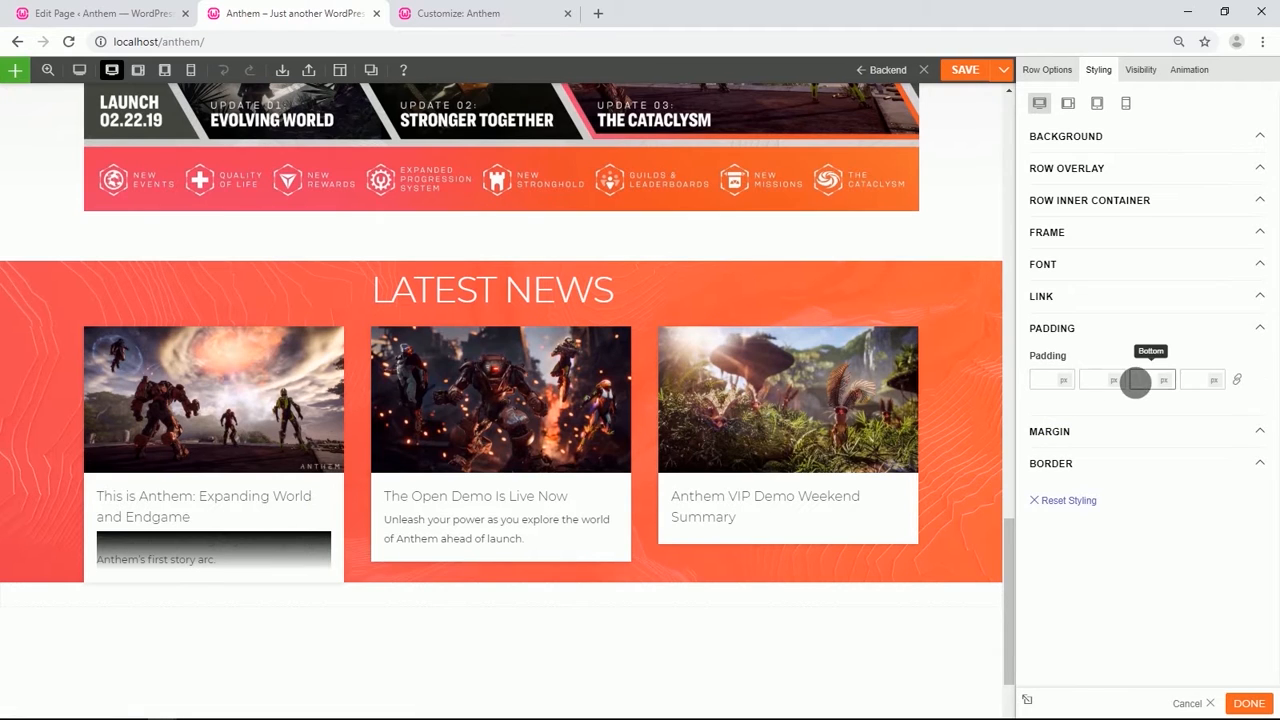
pyautogui.click(1167, 410)
pyautogui.write('2')
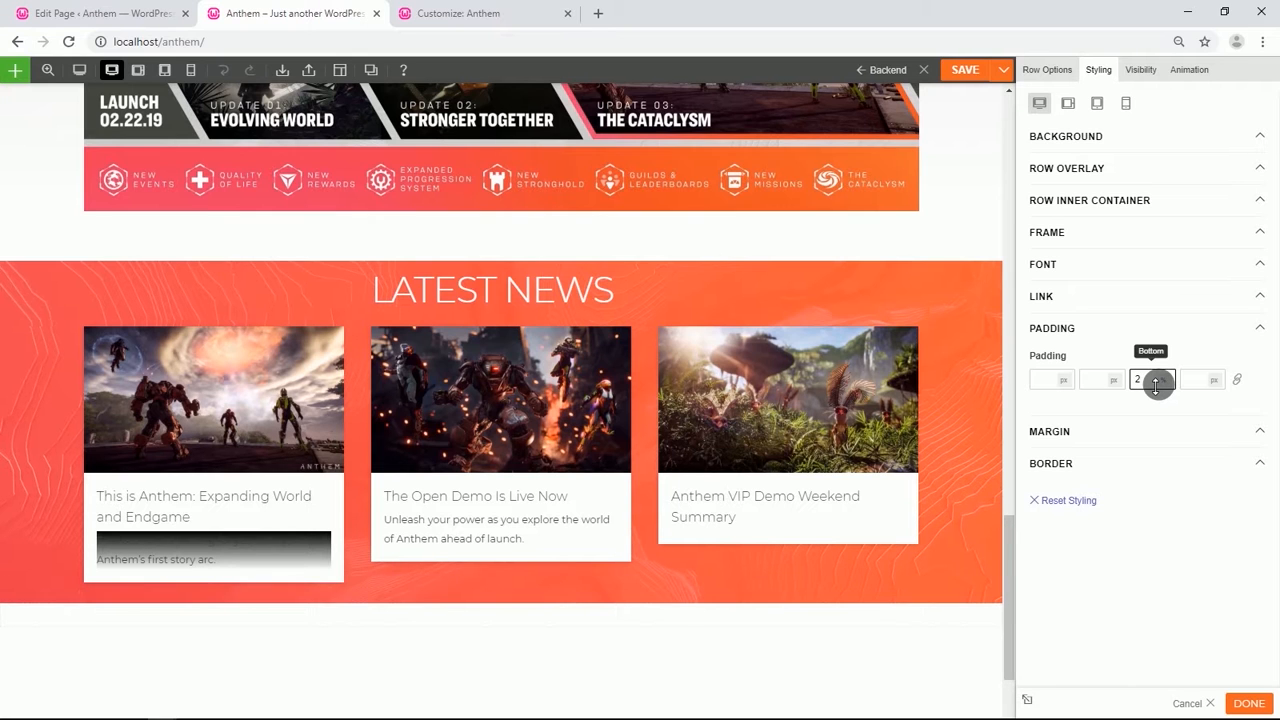
# Duplicate the Latest News row and move the copy below the news cards.
pyautogui.scroll(-2, 229, 420)
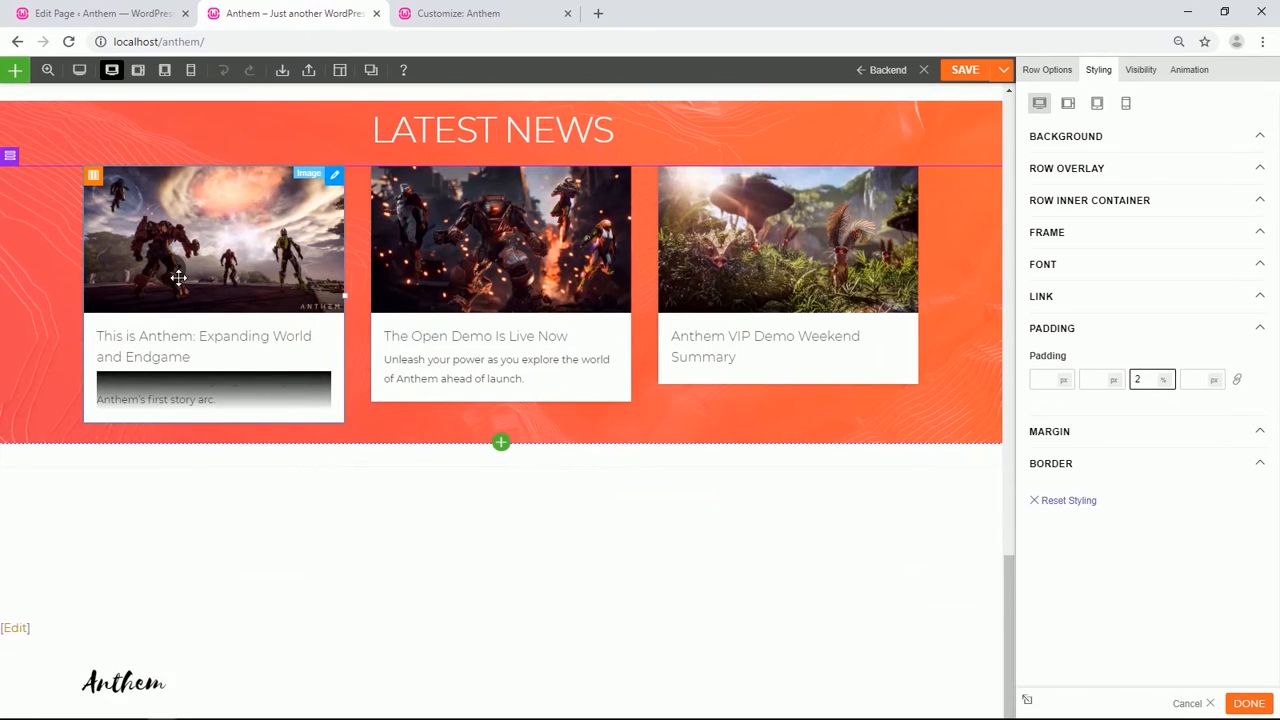
pyautogui.scroll(1, 178, 278)
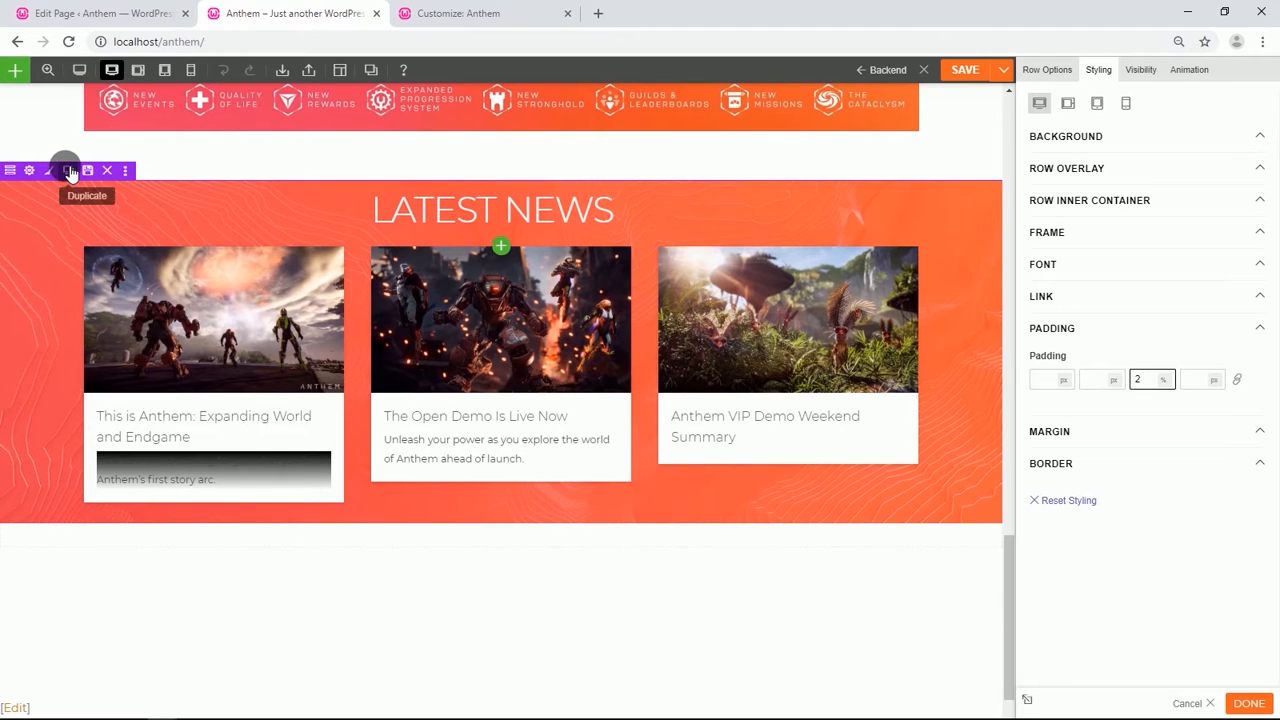
pyautogui.click(70, 172)
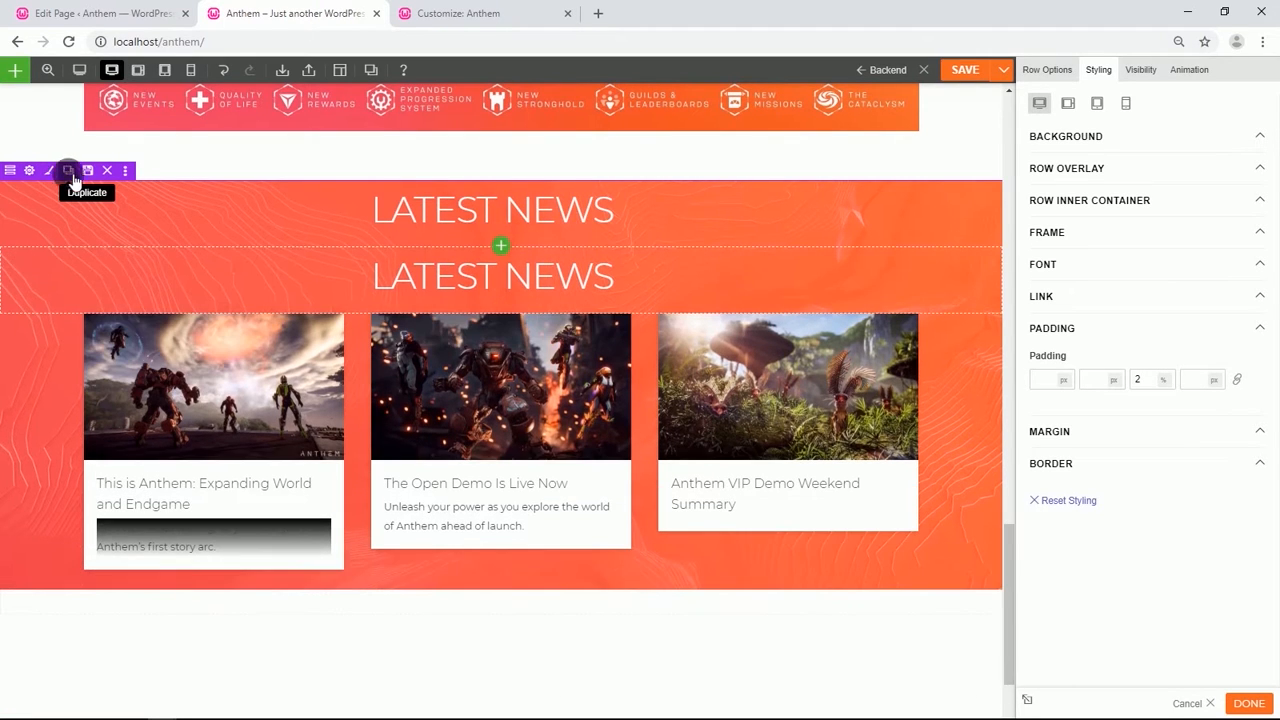
pyautogui.moveTo(8, 170); pyautogui.dragTo(340, 548)
# Delete the Latest News heading from the copied row.
pyautogui.scroll(-4, 340, 548)
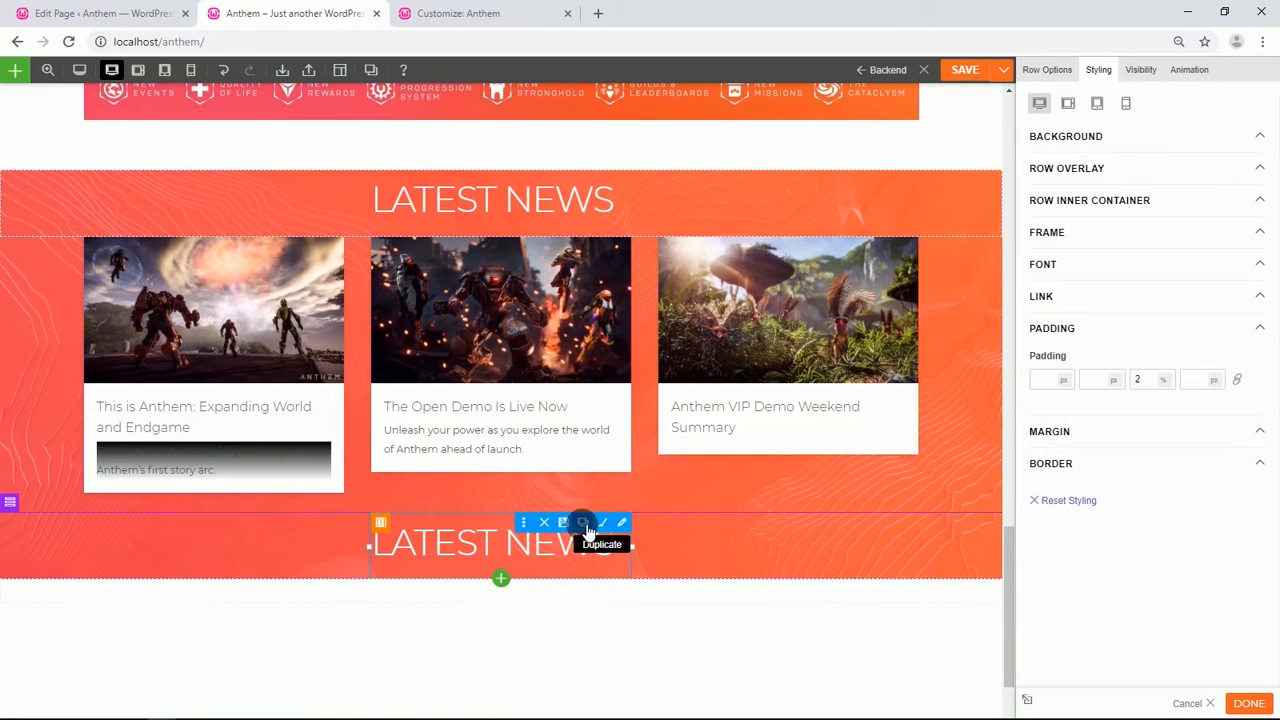
pyautogui.click(546, 527)
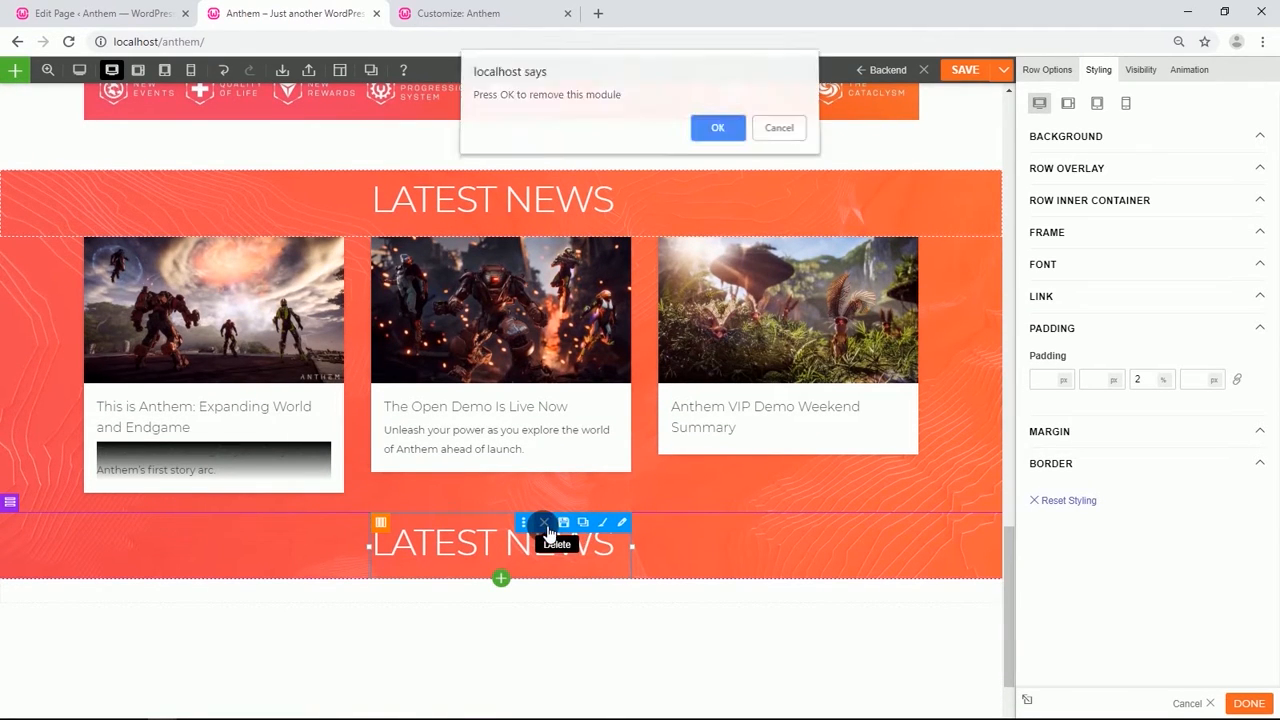
pyautogui.click(715, 145)
# Add a Button module to the empty row below the news cards.
pyautogui.scroll(-2, 594, 420)
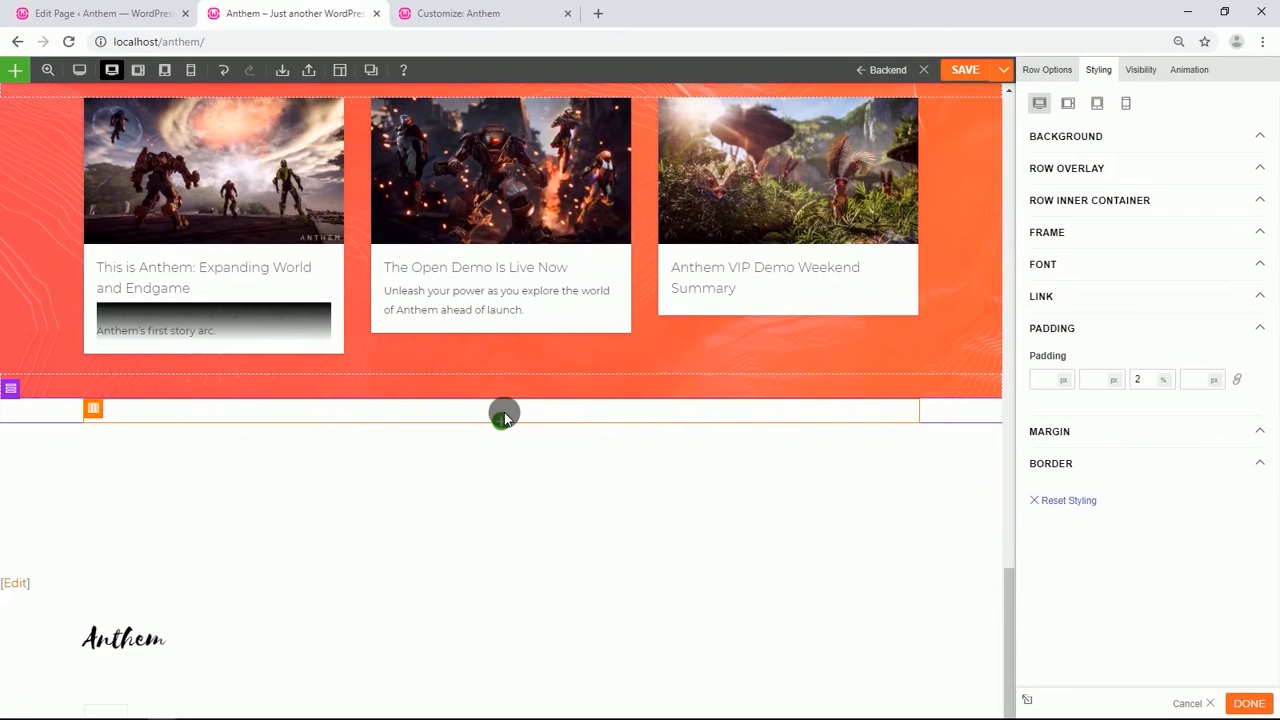
pyautogui.click(501, 418)
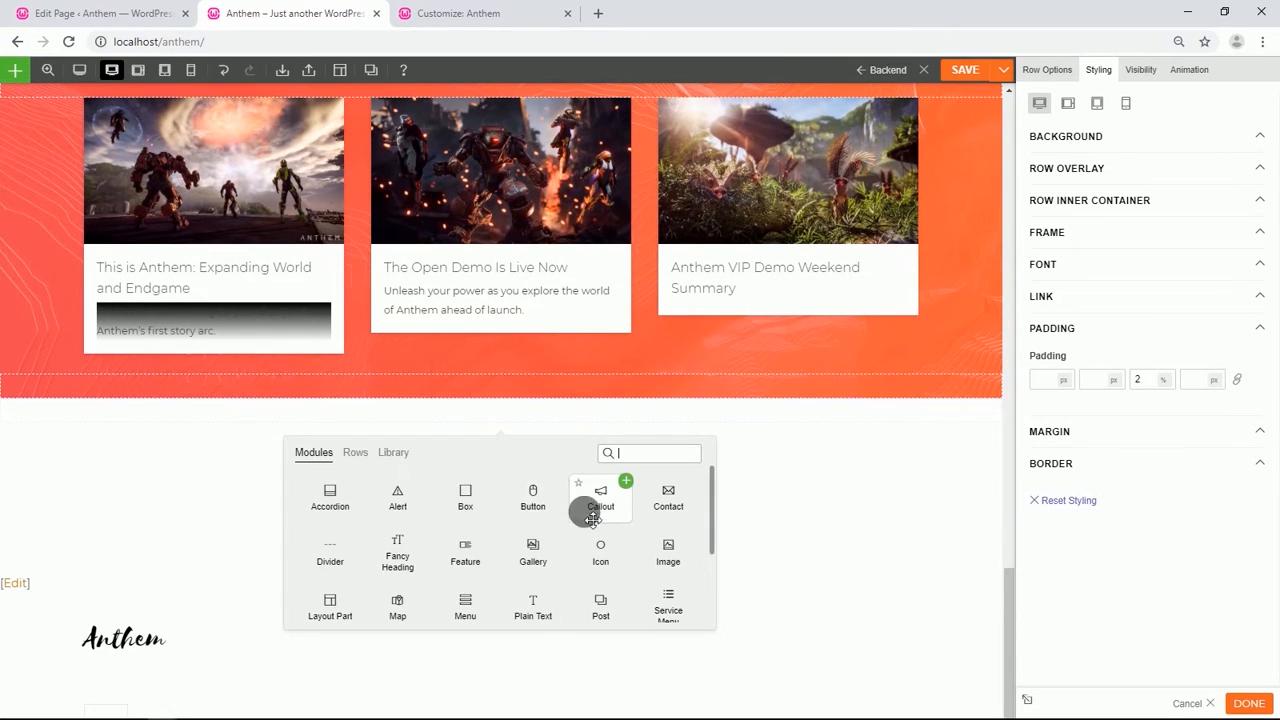
pyautogui.moveTo(533, 497); pyautogui.dragTo(528, 394)
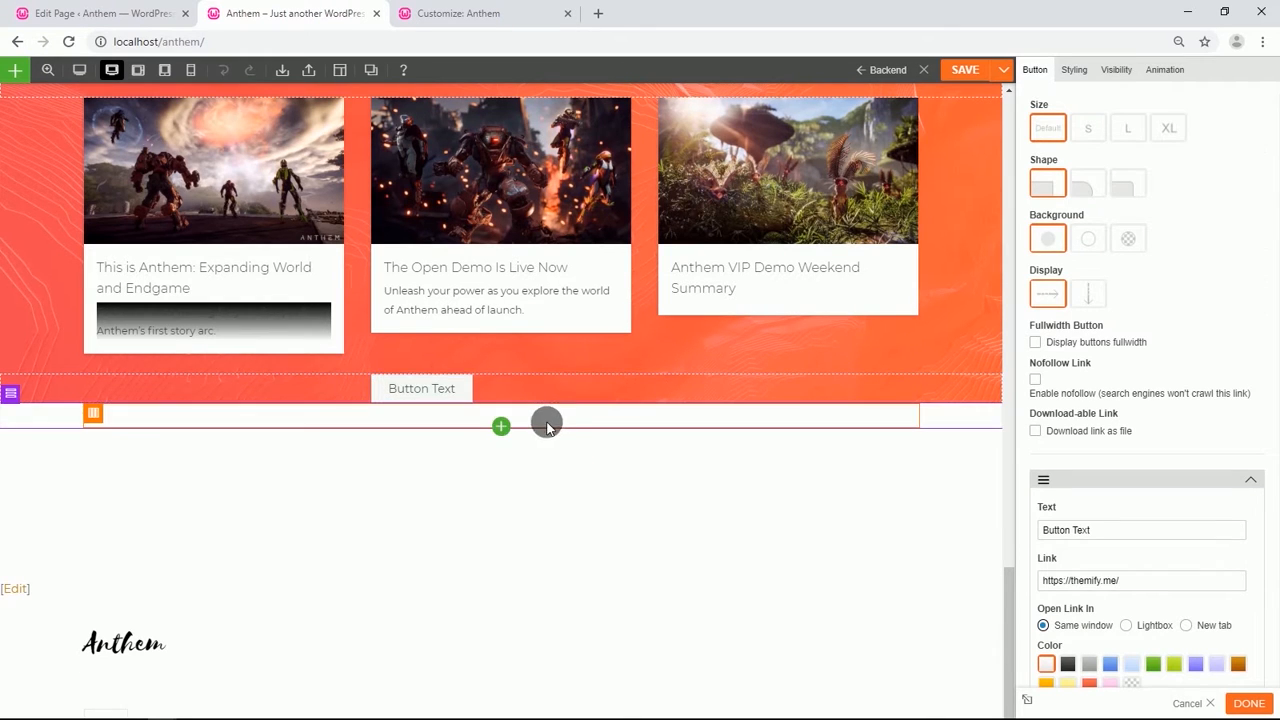
# Give the button an outline background and the XL size.
pyautogui.click(1088, 238)
pyautogui.click(1170, 129)
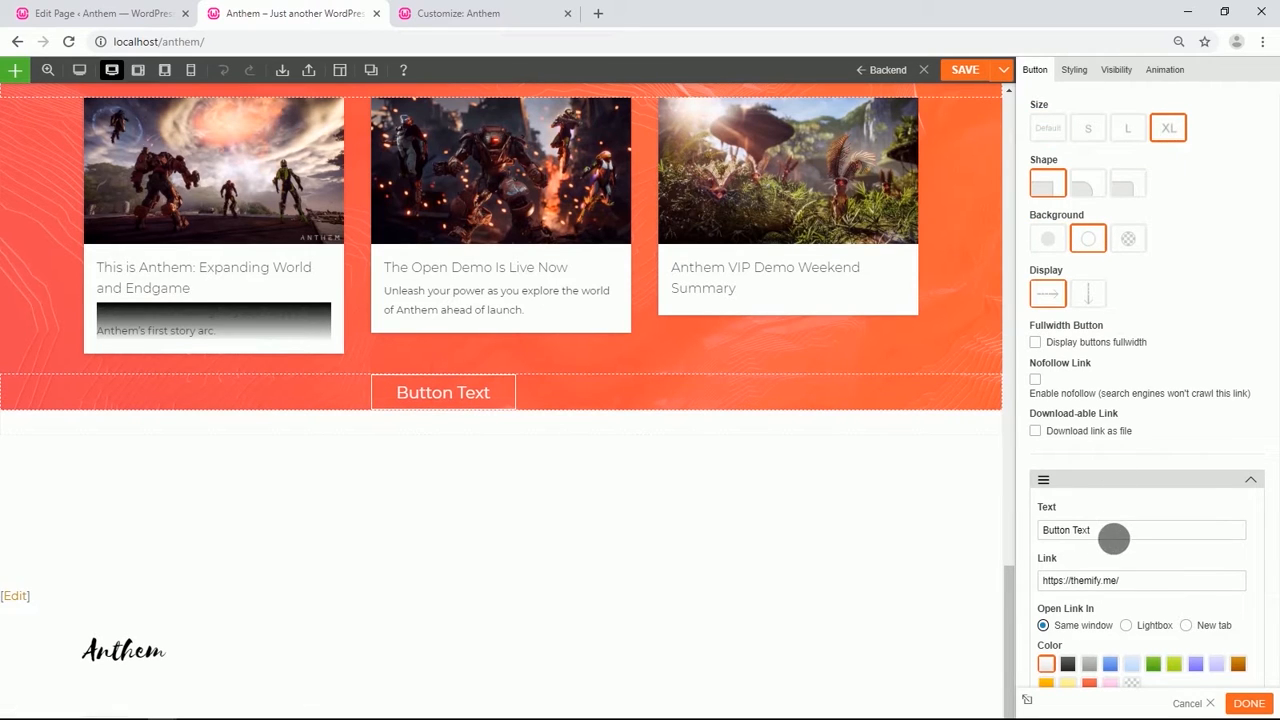
# Set the button text to 'MORE NEWS'.
pyautogui.click(1125, 537)
pyautogui.moveTo(1125, 543); pyautogui.dragTo(1052, 535)
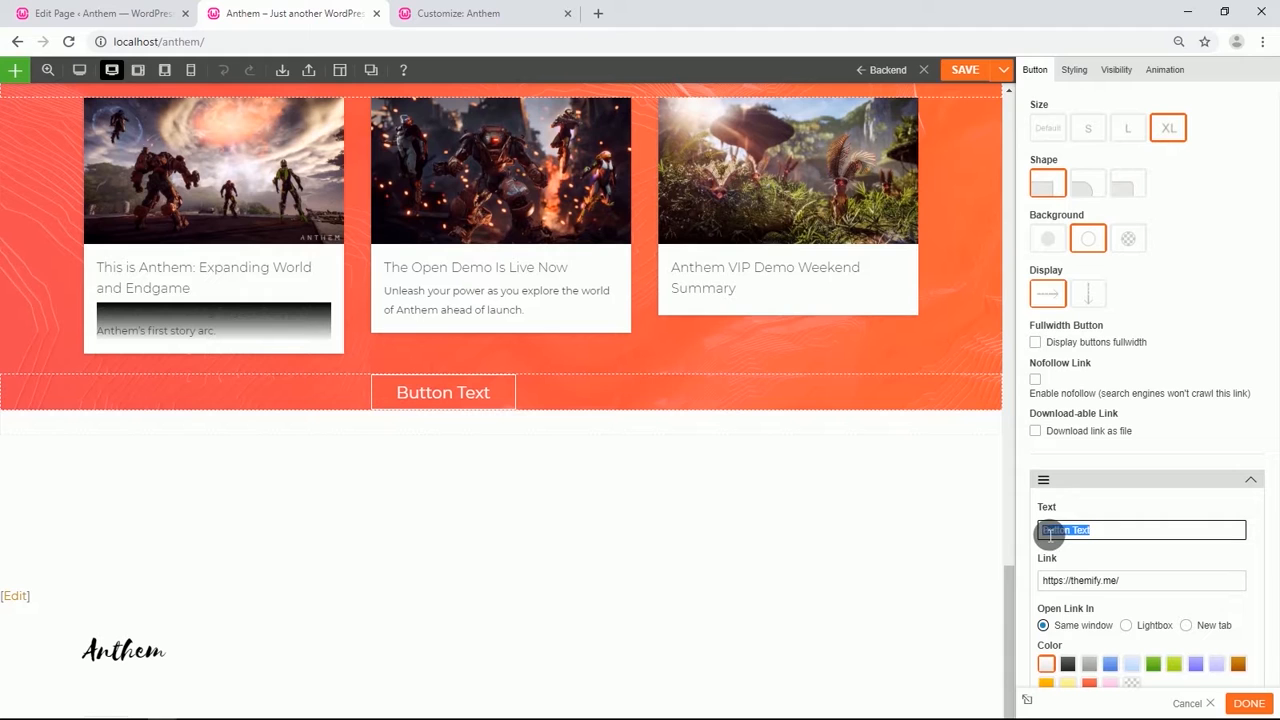
pyautogui.write('MORE NEWS')
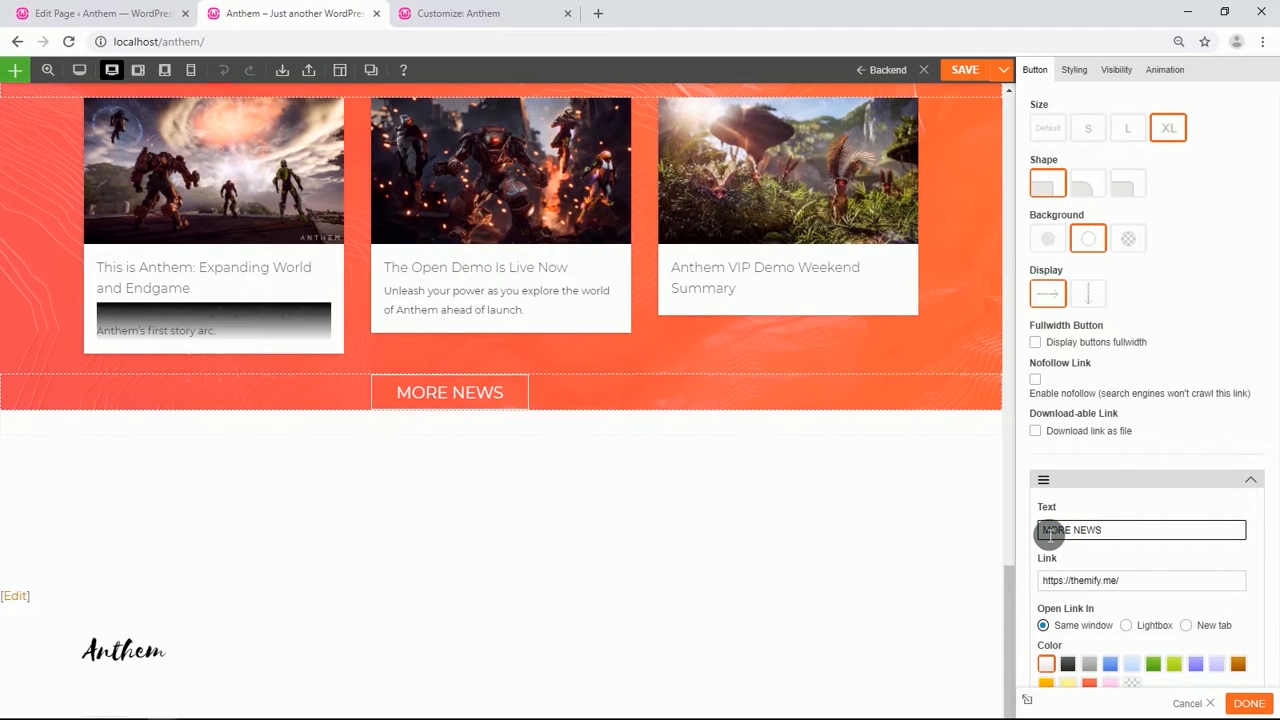
# Center-align the button's text in its font styling.
pyautogui.click(1072, 70)
pyautogui.click(1070, 214)
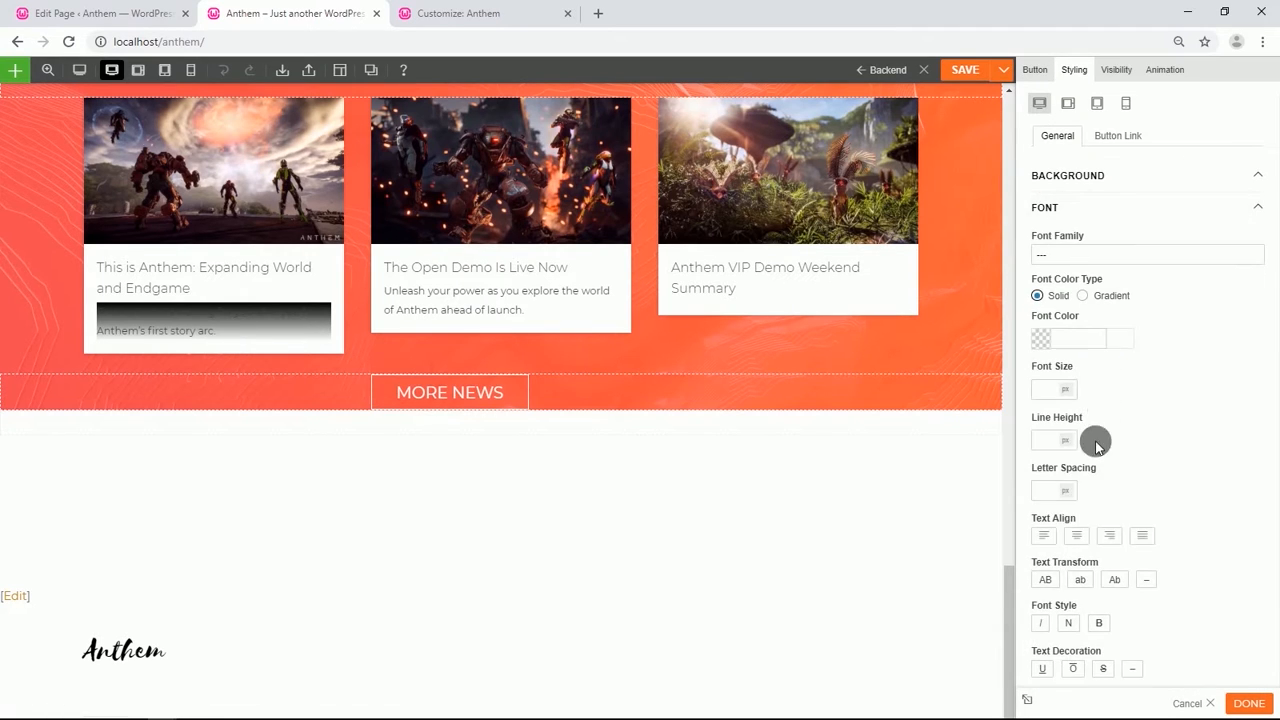
pyautogui.click(1077, 534)
# Set the button module's bottom padding to 10%.
pyautogui.scroll(-1, 1121, 447)
pyautogui.scroll(-1, 1121, 447)
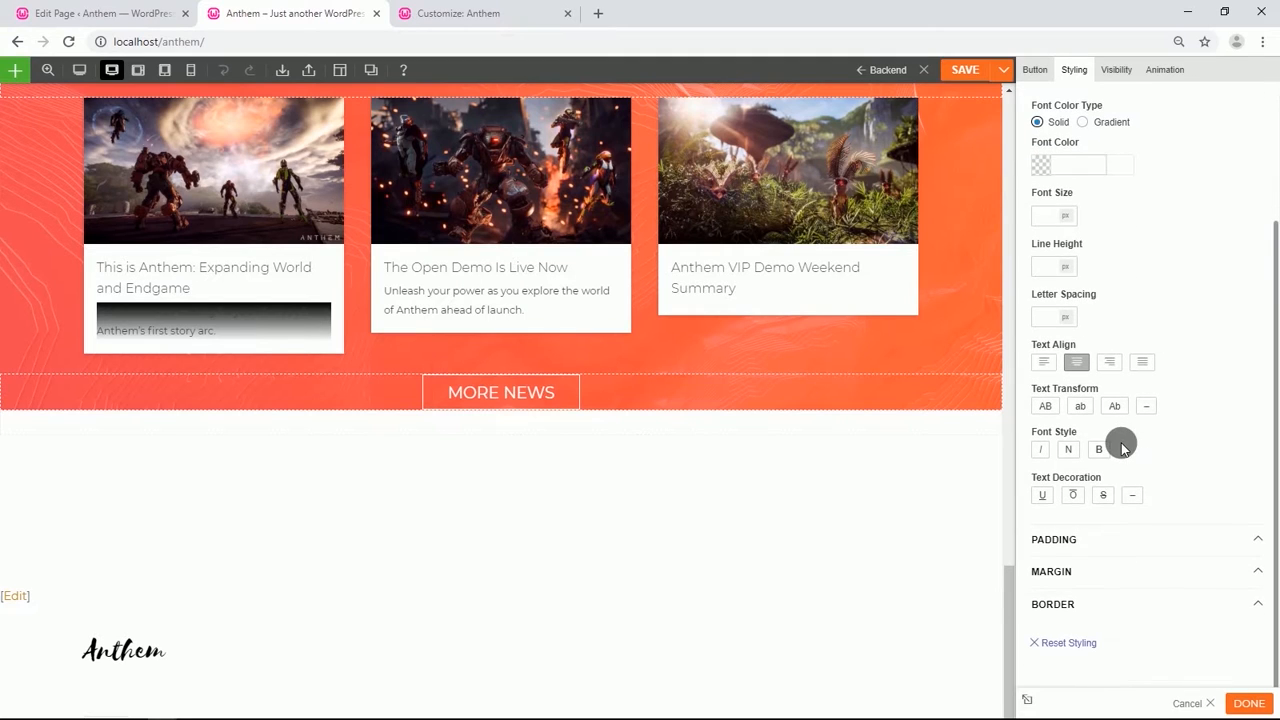
pyautogui.click(1084, 536)
pyautogui.scroll(-1, 1092, 540)
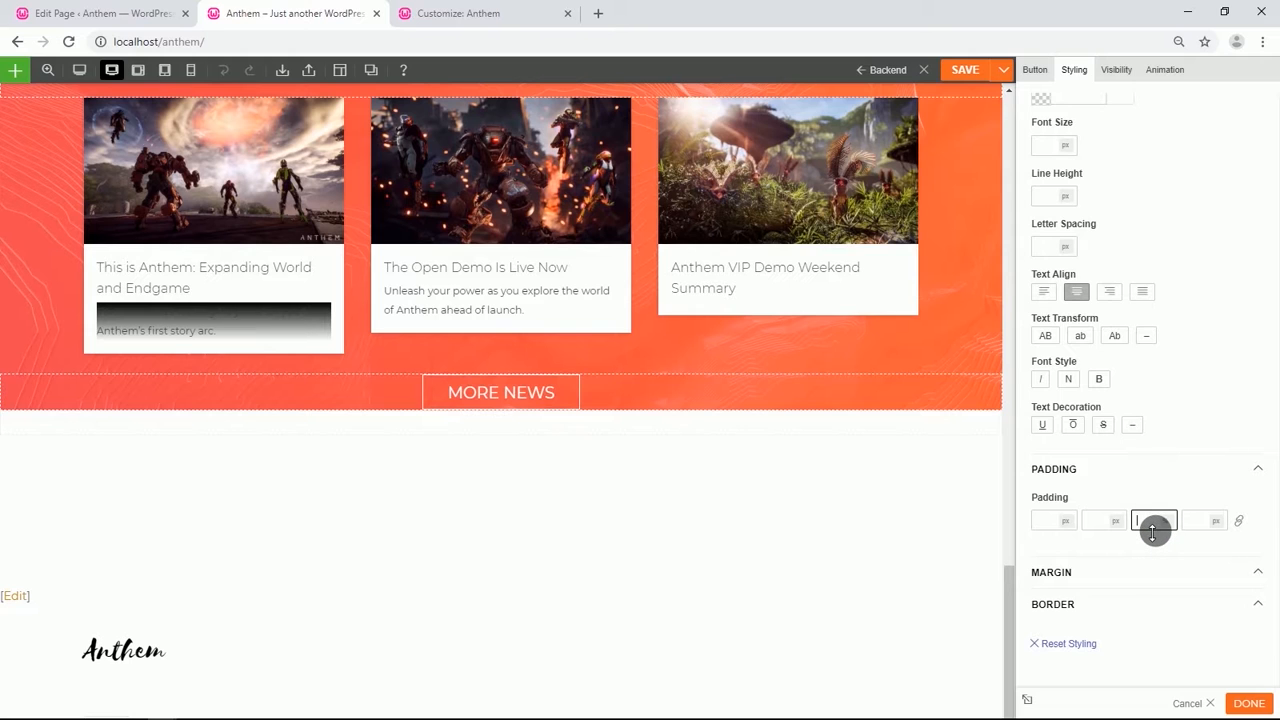
pyautogui.write('10')
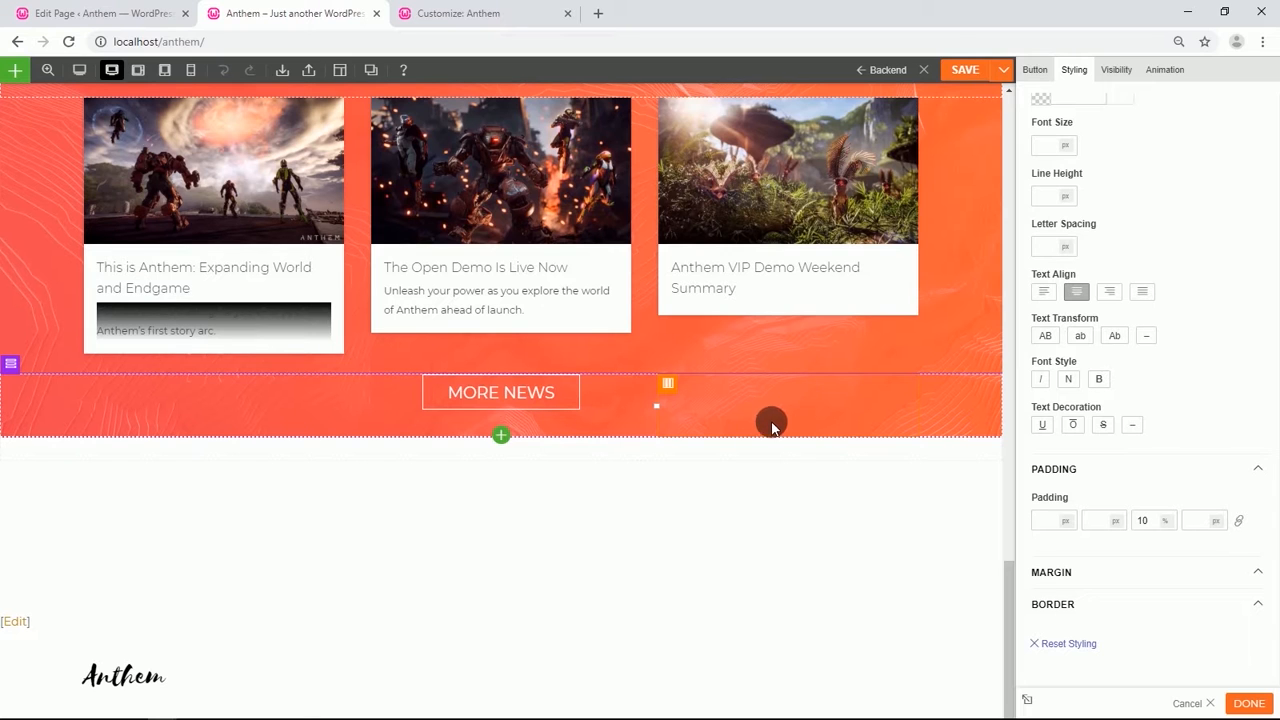
# Save the page, reload it and turn the Builder back on.
pyautogui.click(963, 69)
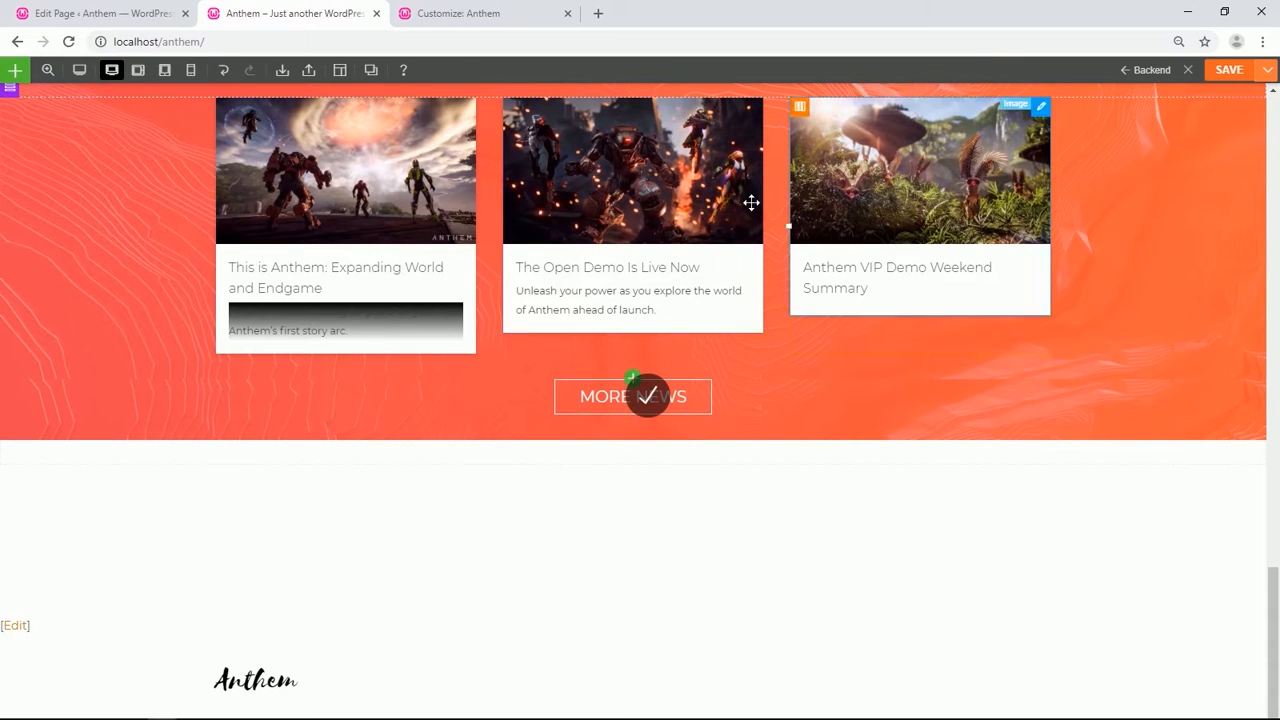
pyautogui.click(72, 43)
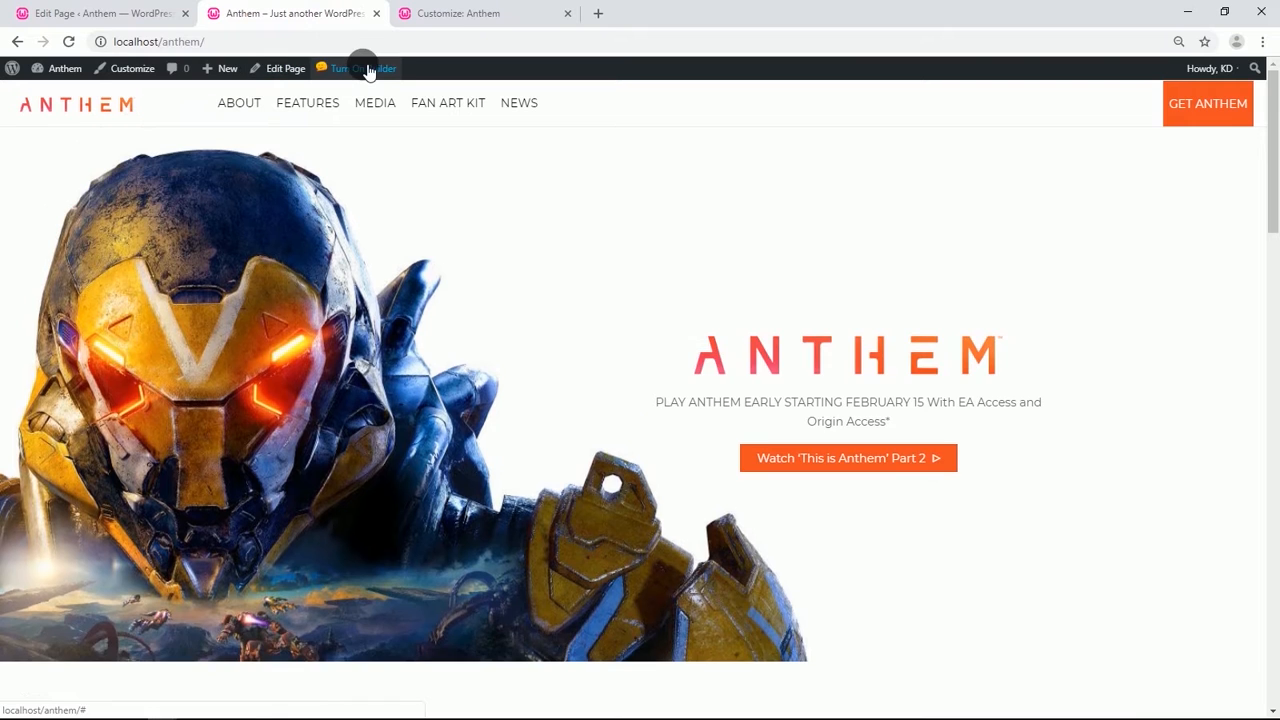
pyautogui.click(363, 64)
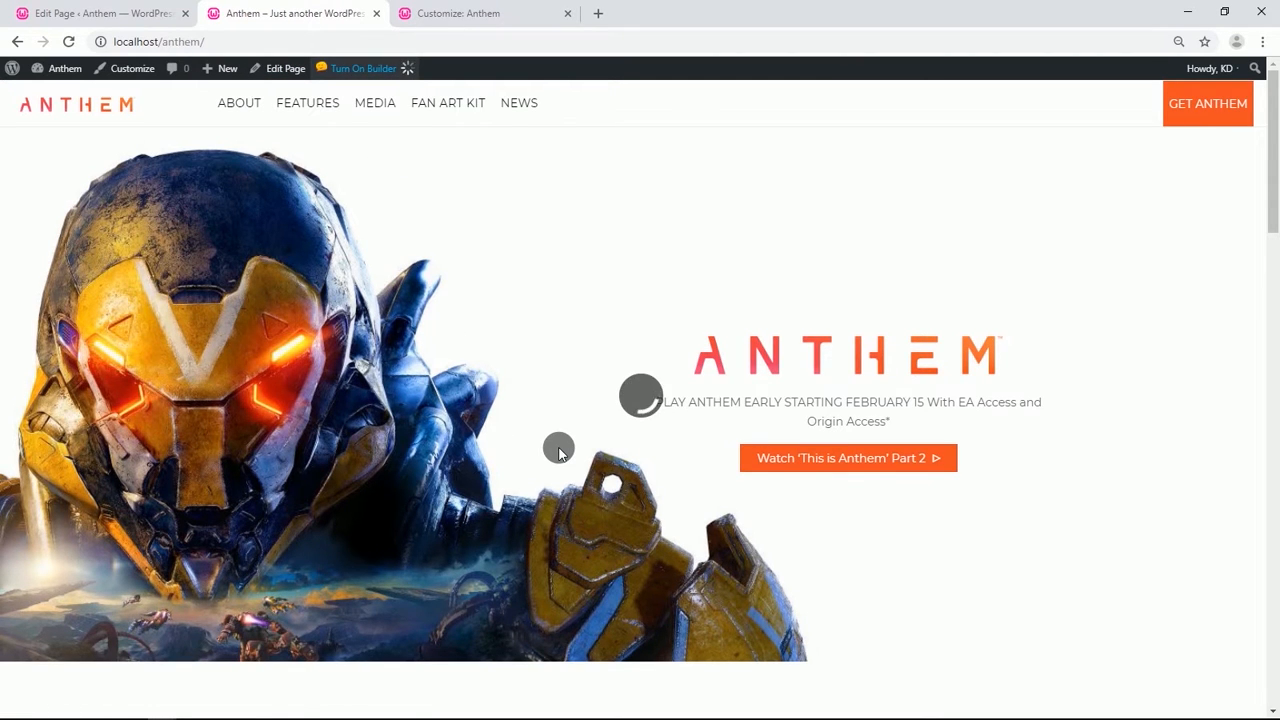
pyautogui.scroll(-20, 565, 452)
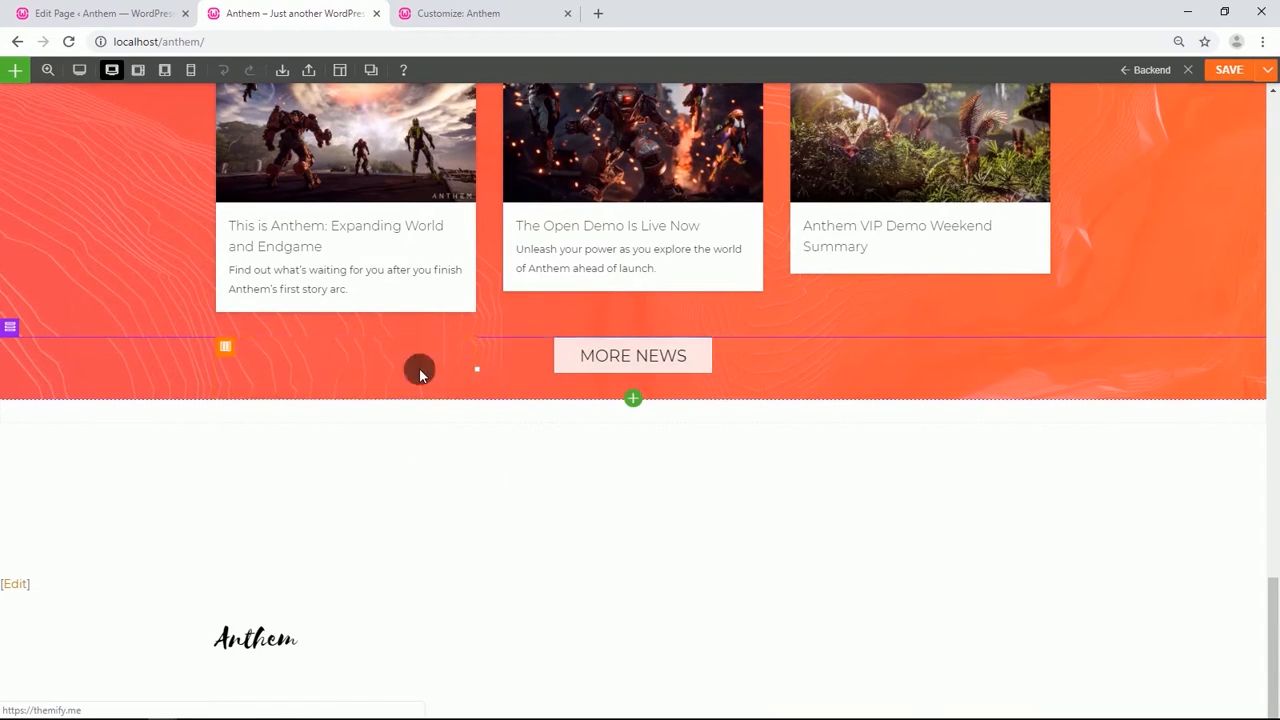
# Give the empty row below the news section a two-column layout and open its row options.
pyautogui.moveTo(16, 393)
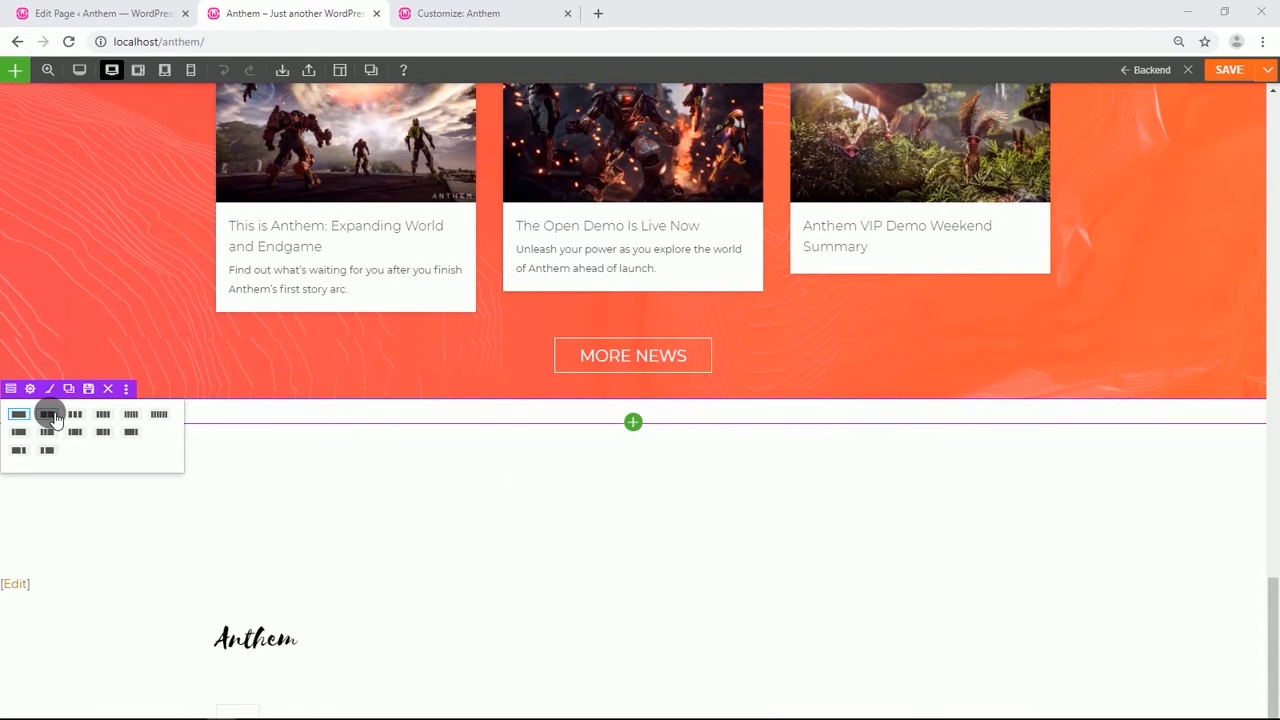
pyautogui.click(47, 414)
pyautogui.click(31, 388)
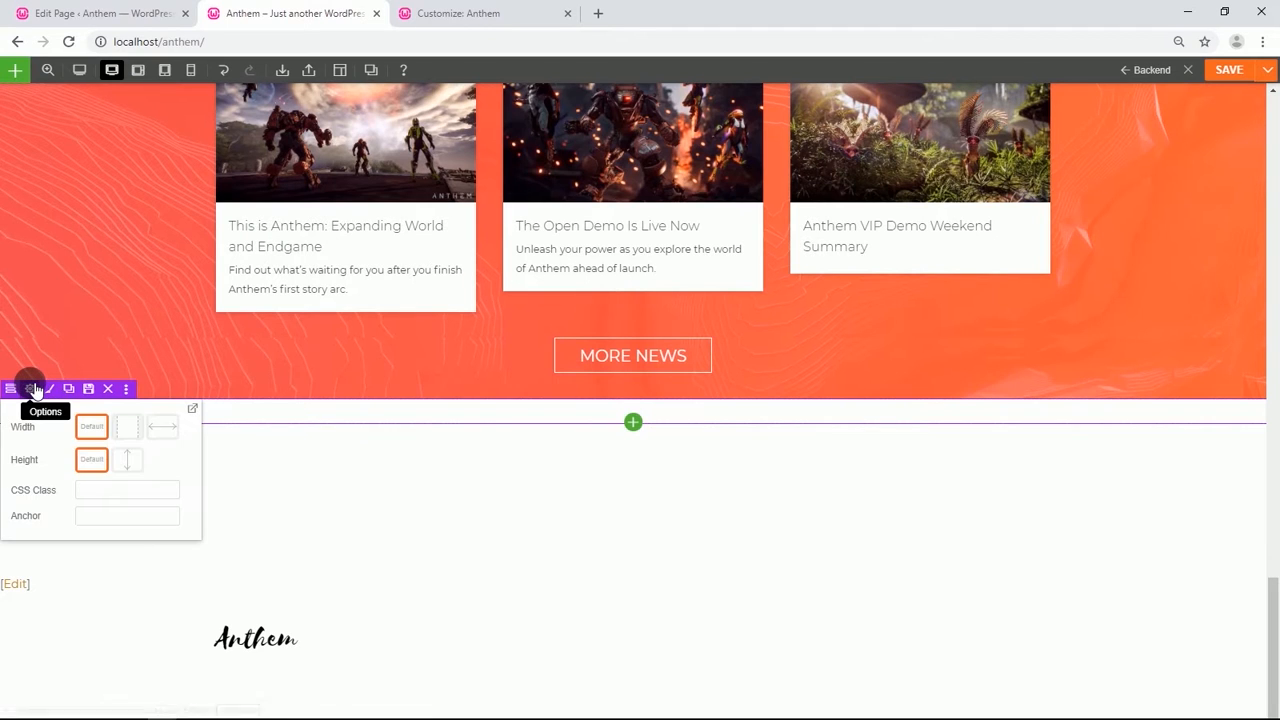
pyautogui.click(35, 389)
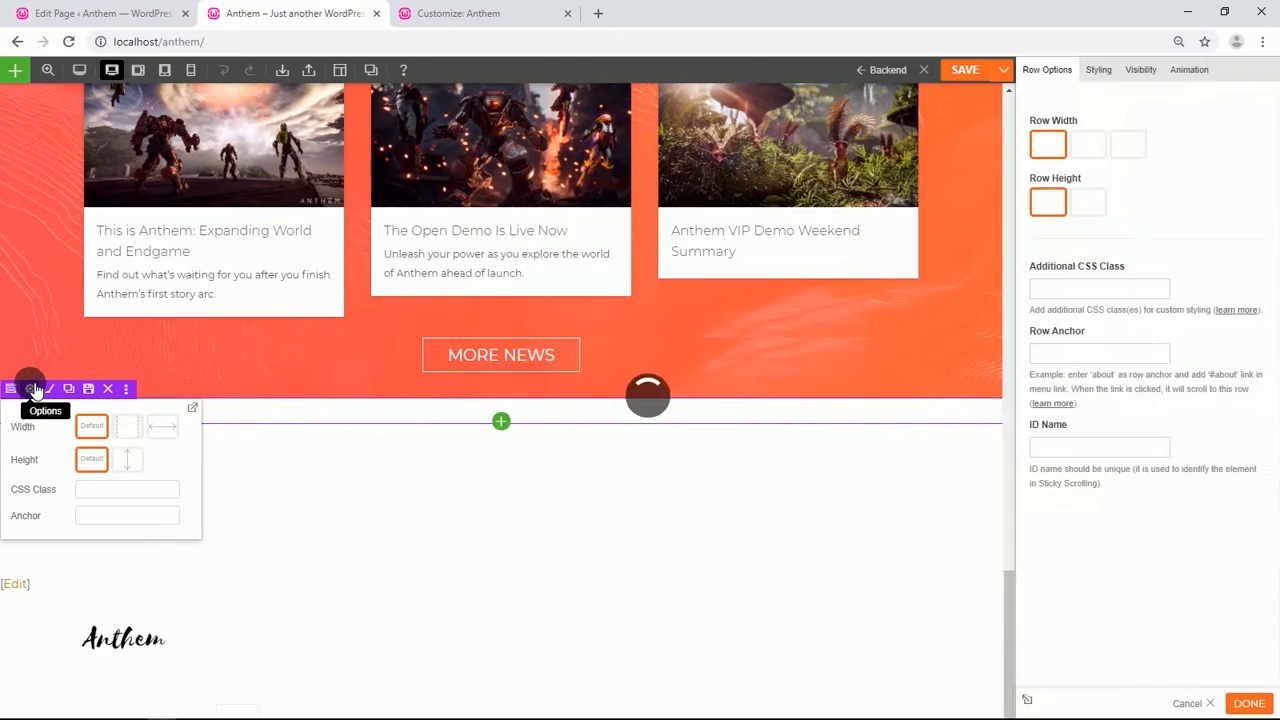
# Set the row's background image to the anthem-home-triumph image from the media library.
pyautogui.click(1098, 68)
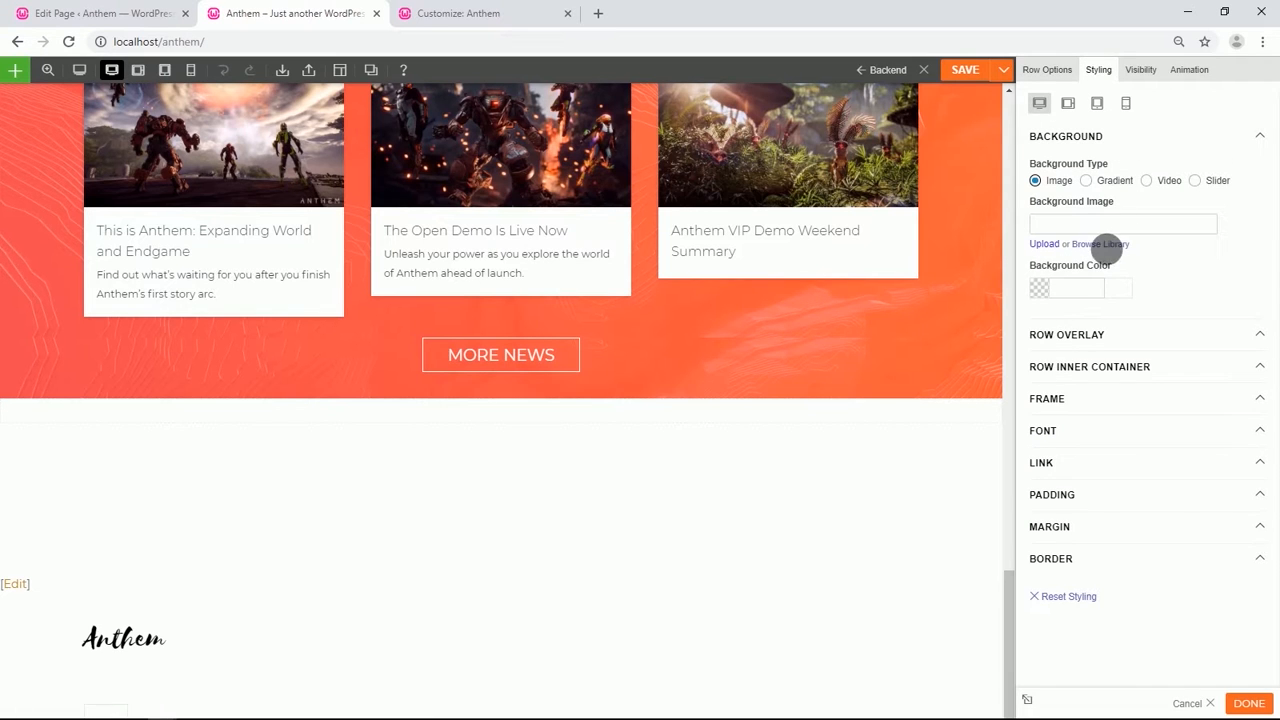
pyautogui.click(1104, 244)
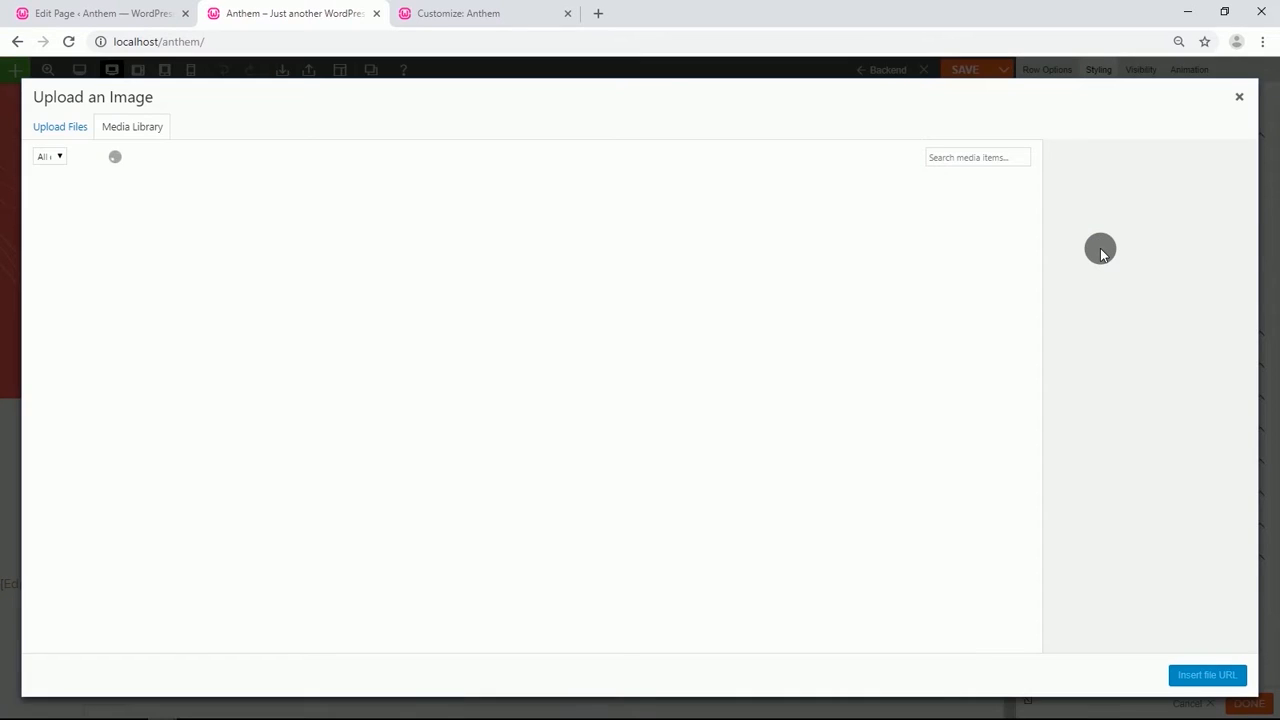
pyautogui.click(553, 476)
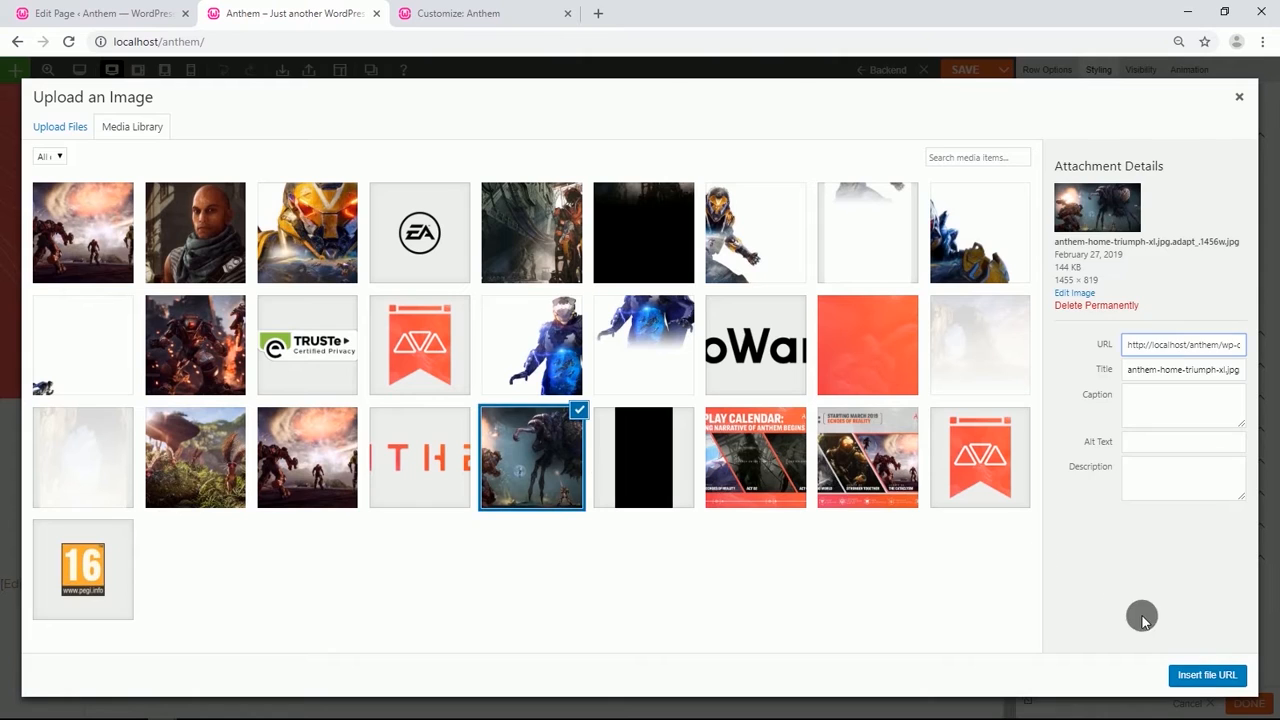
pyautogui.click(1199, 674)
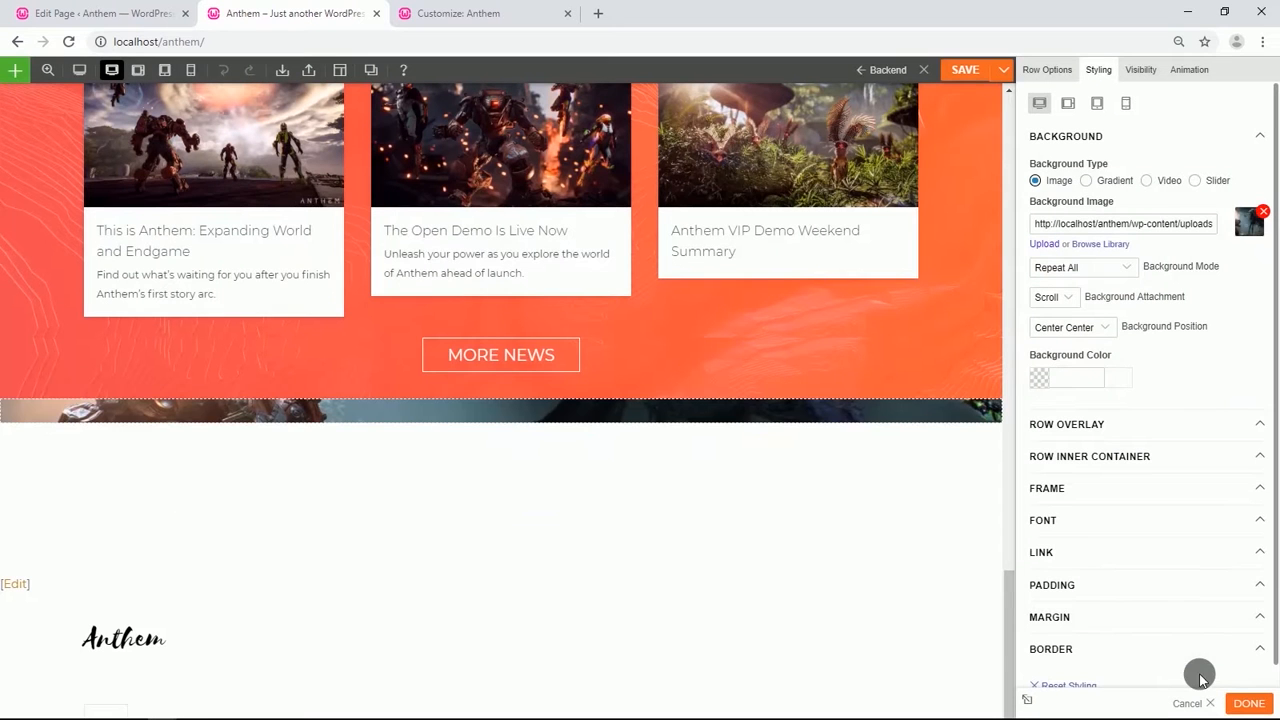
# Set the row's background position to Center Top and its background mode to Fullcover.
pyautogui.click(1106, 328)
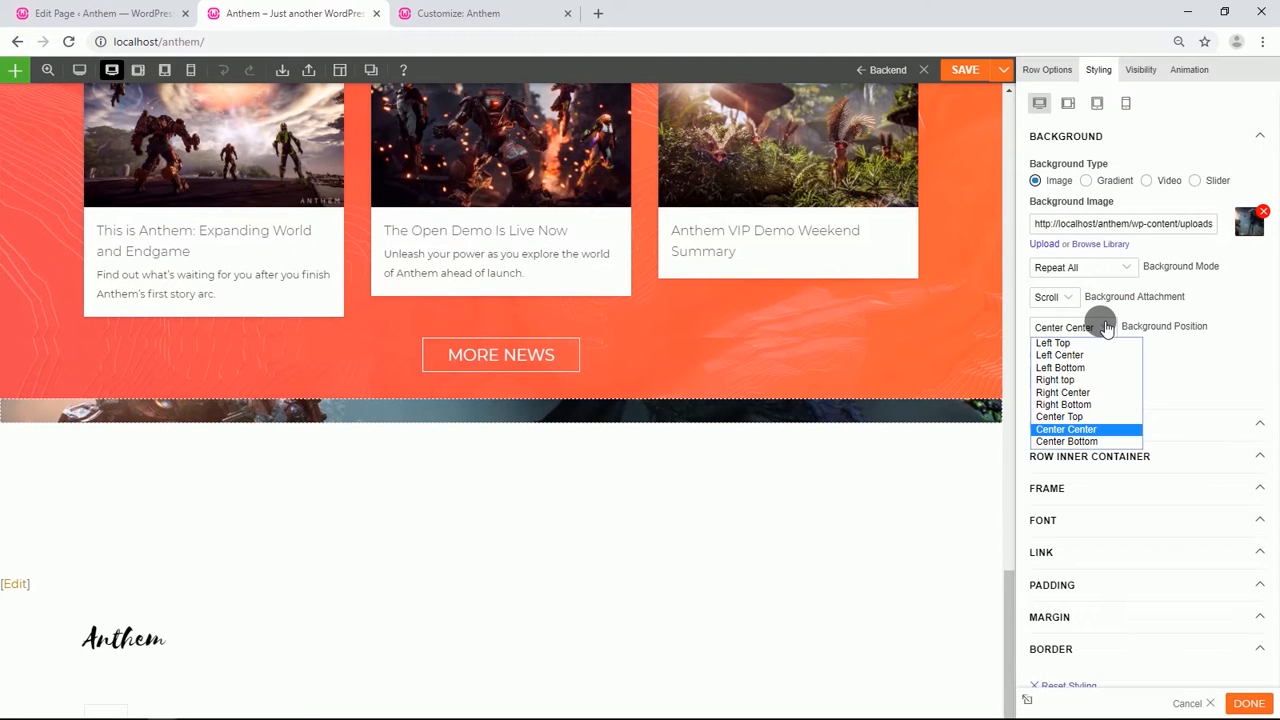
pyautogui.click(1066, 414)
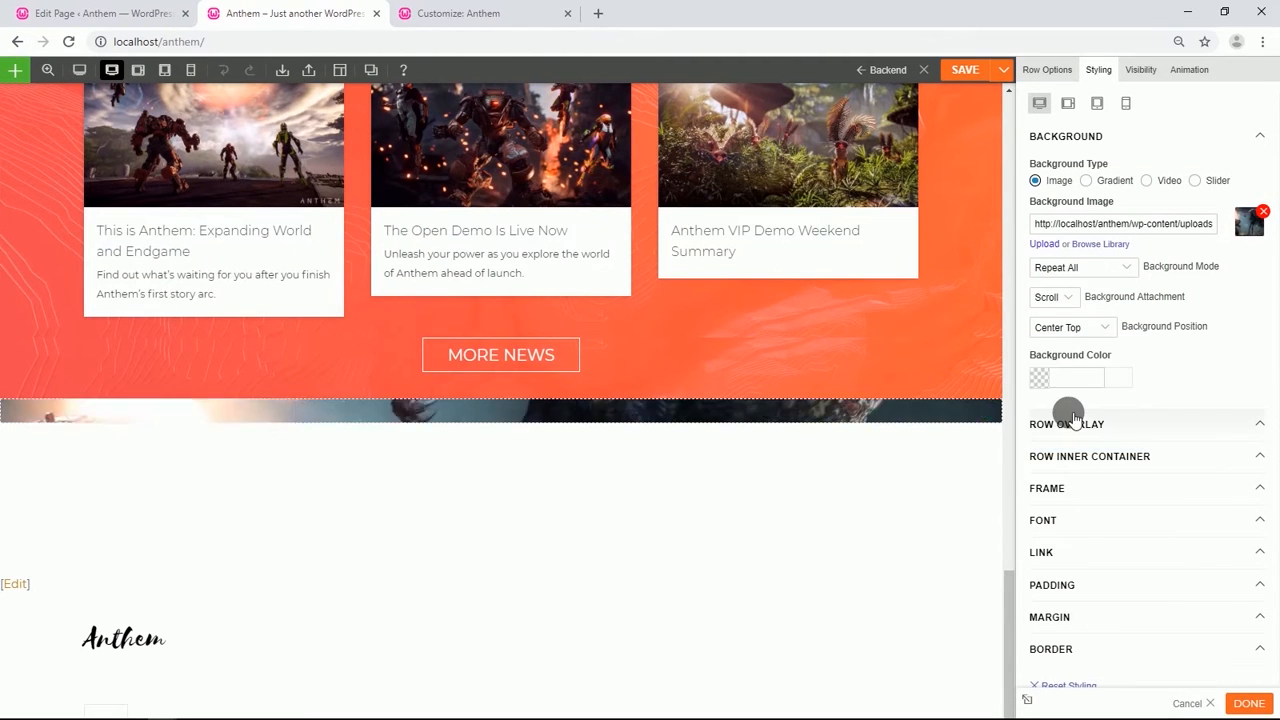
pyautogui.click(1130, 269)
pyautogui.click(1099, 334)
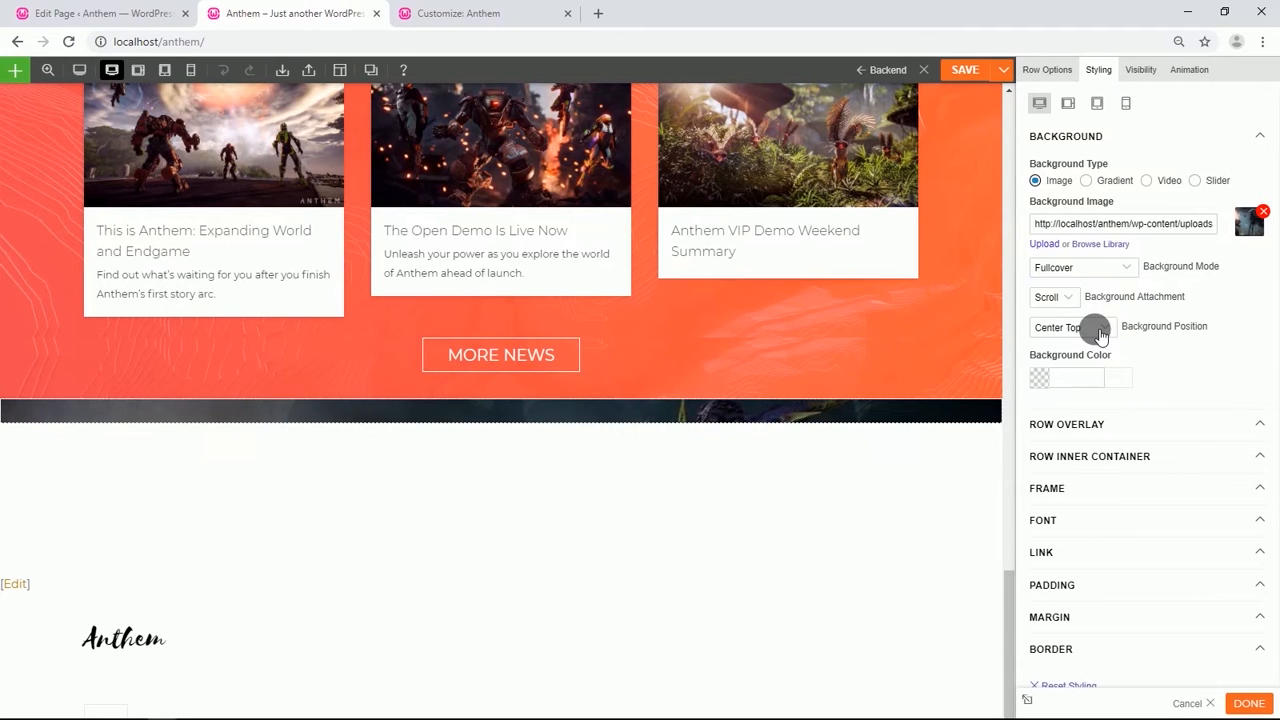
# Set the row's font color to white (#ffffff).
pyautogui.scroll(-1, 1146, 478)
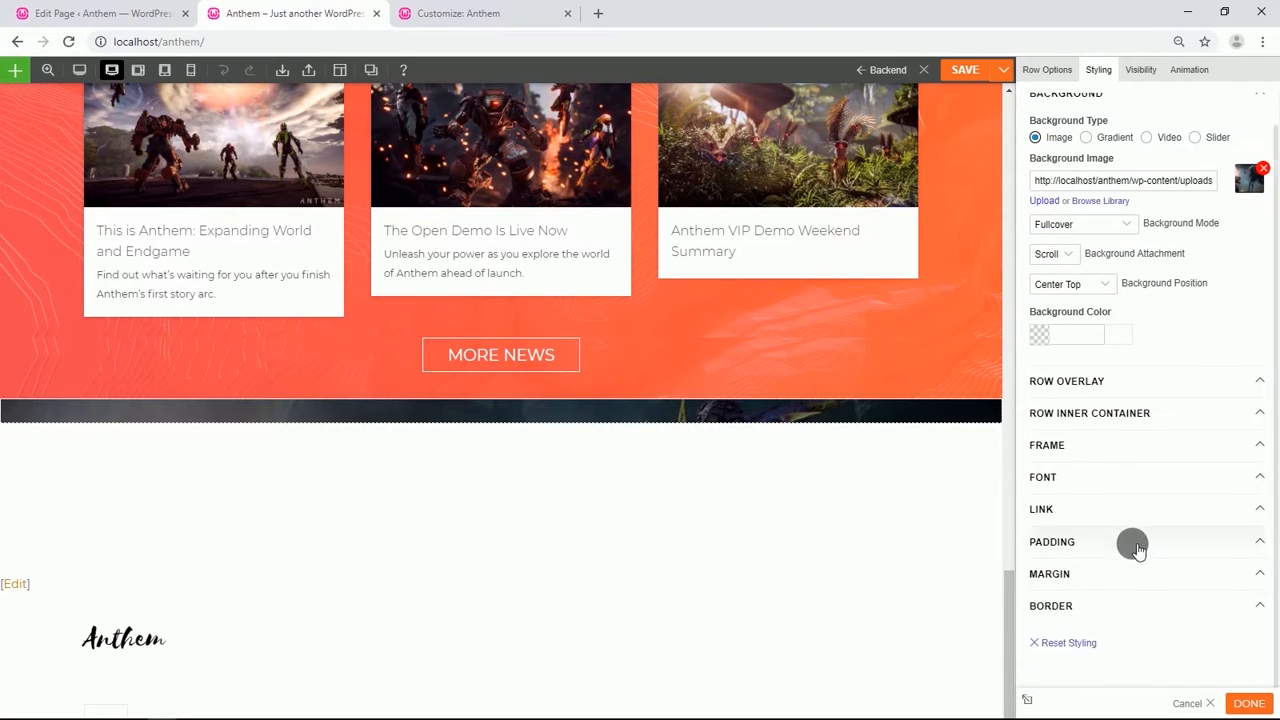
pyautogui.click(1096, 477)
pyautogui.scroll(-1, 1097, 475)
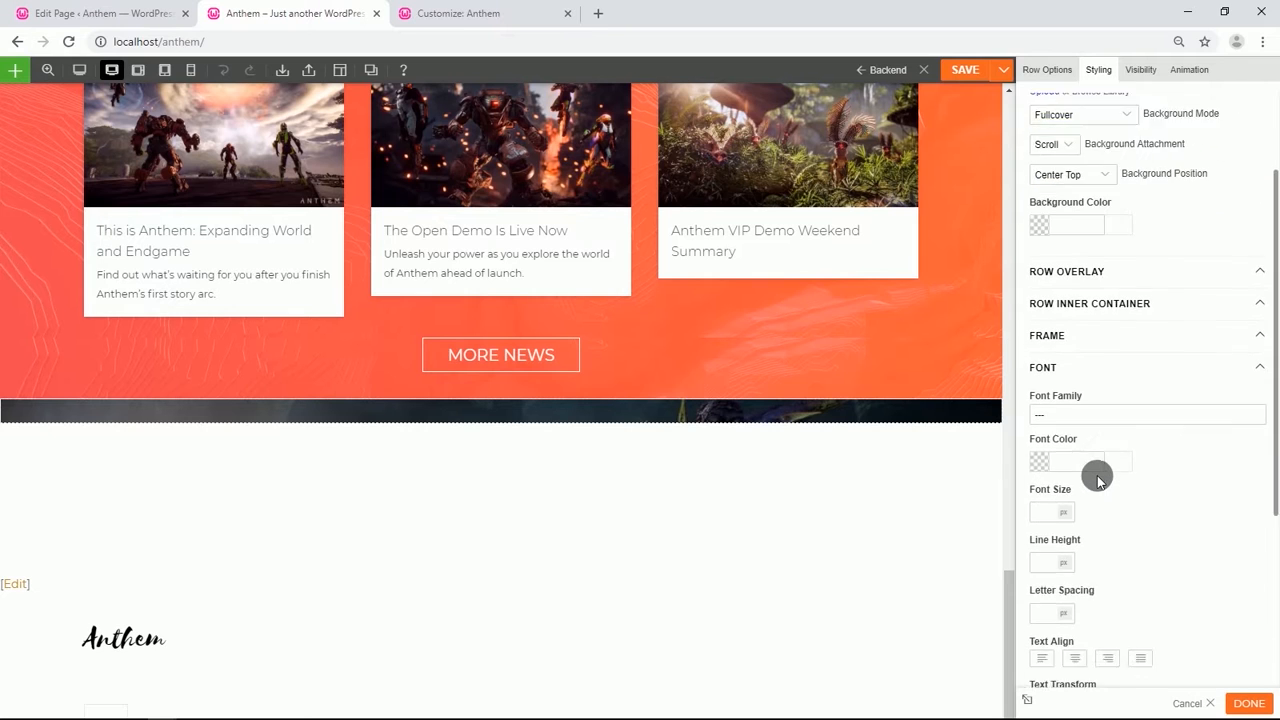
pyautogui.scroll(-3, 1097, 475)
pyautogui.click(1045, 331)
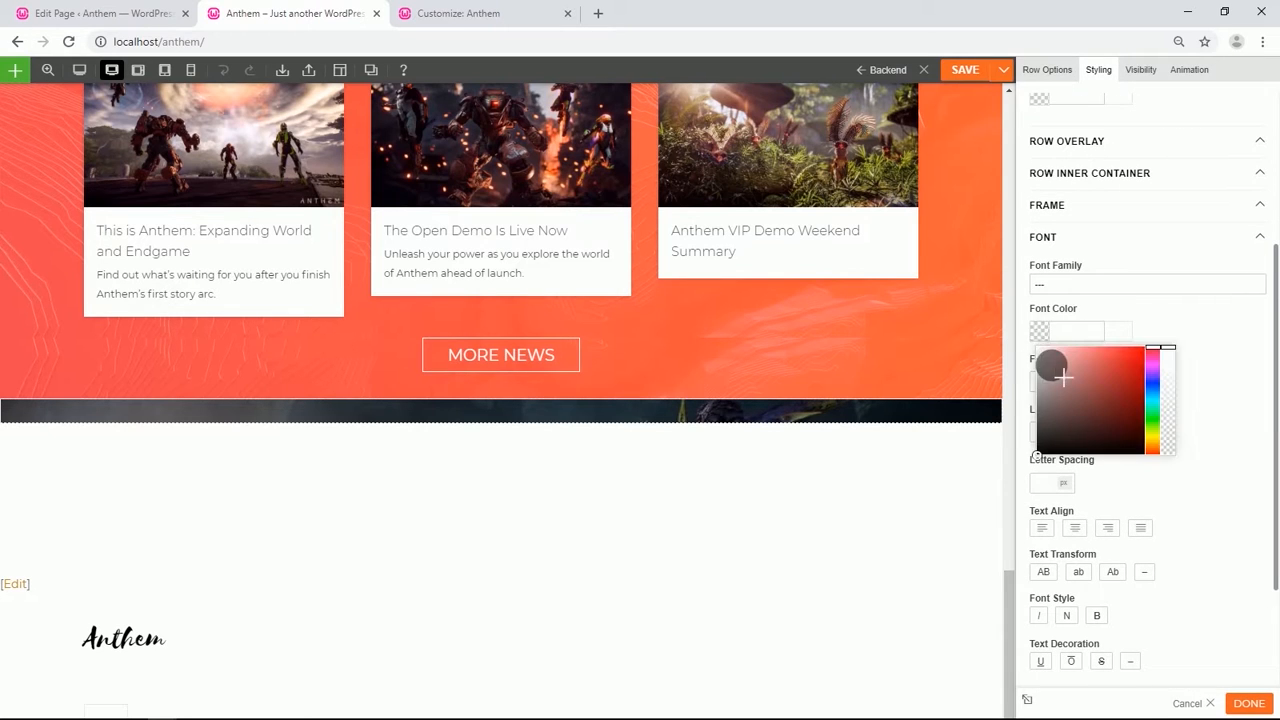
pyautogui.click(1220, 321)
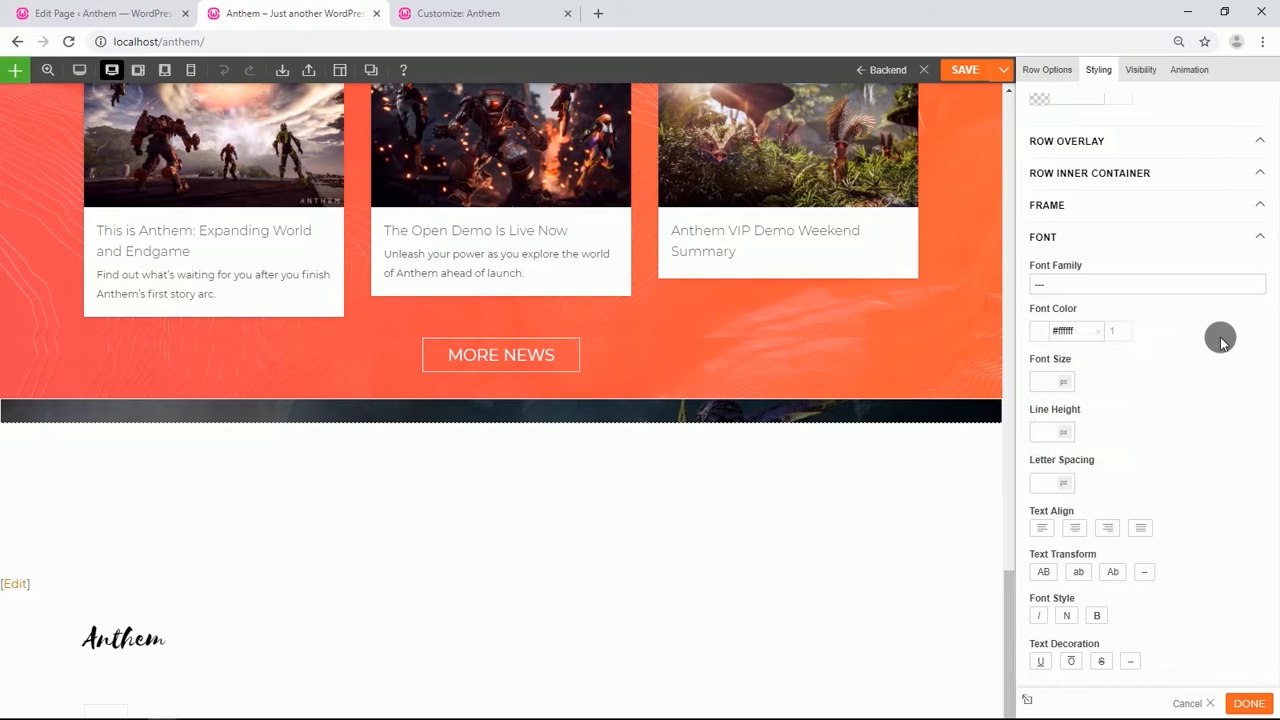
# Unlink the row's padding sides and set the top padding to 4%.
pyautogui.scroll(-2, 1131, 480)
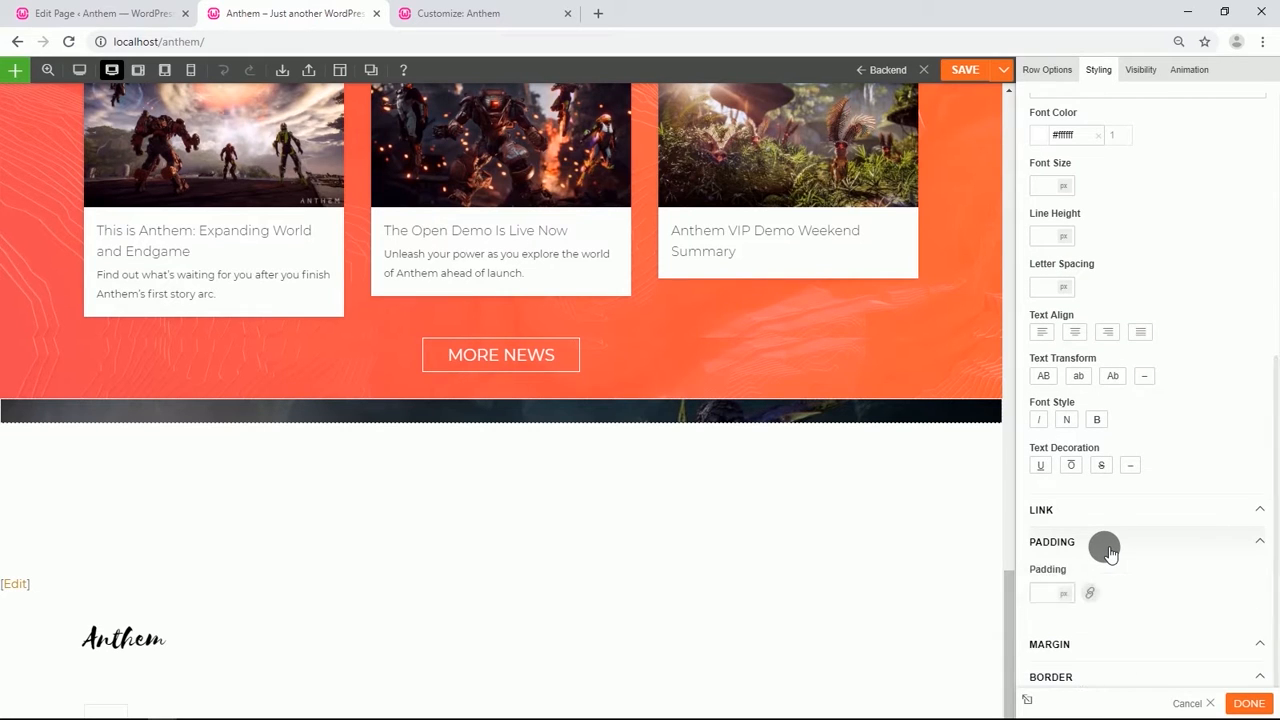
pyautogui.scroll(-1, 1103, 546)
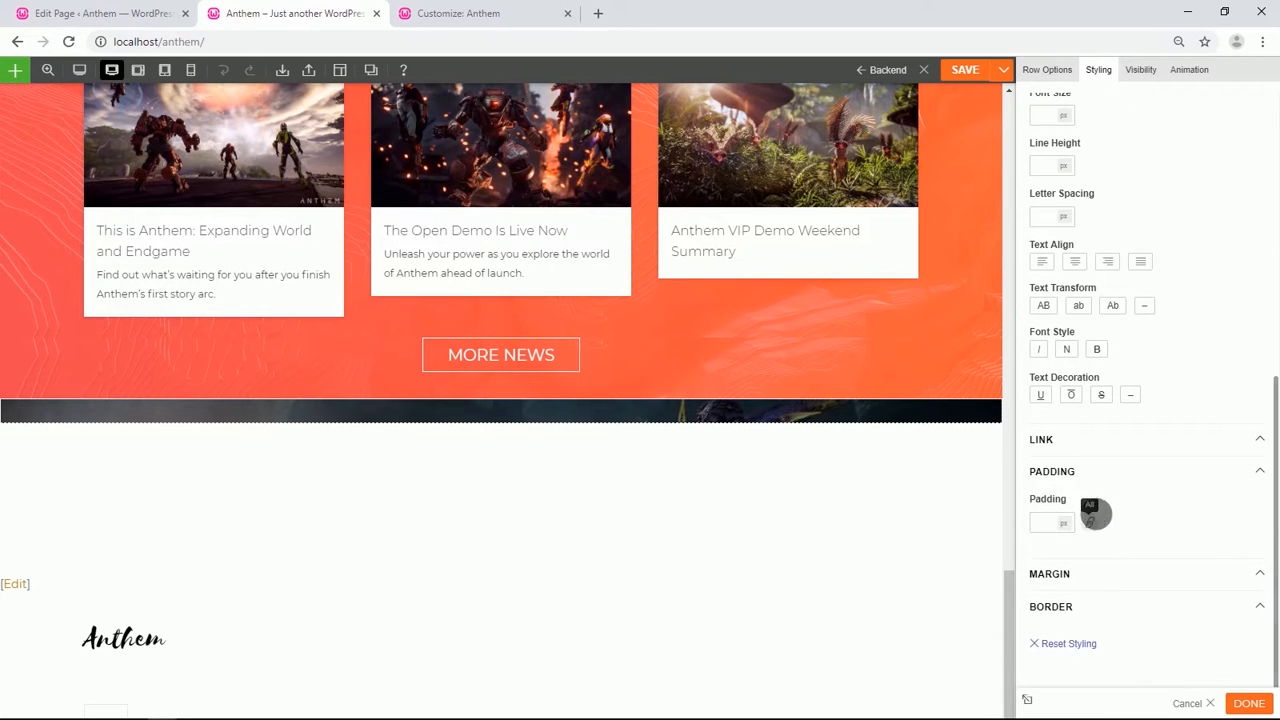
pyautogui.click(1092, 515)
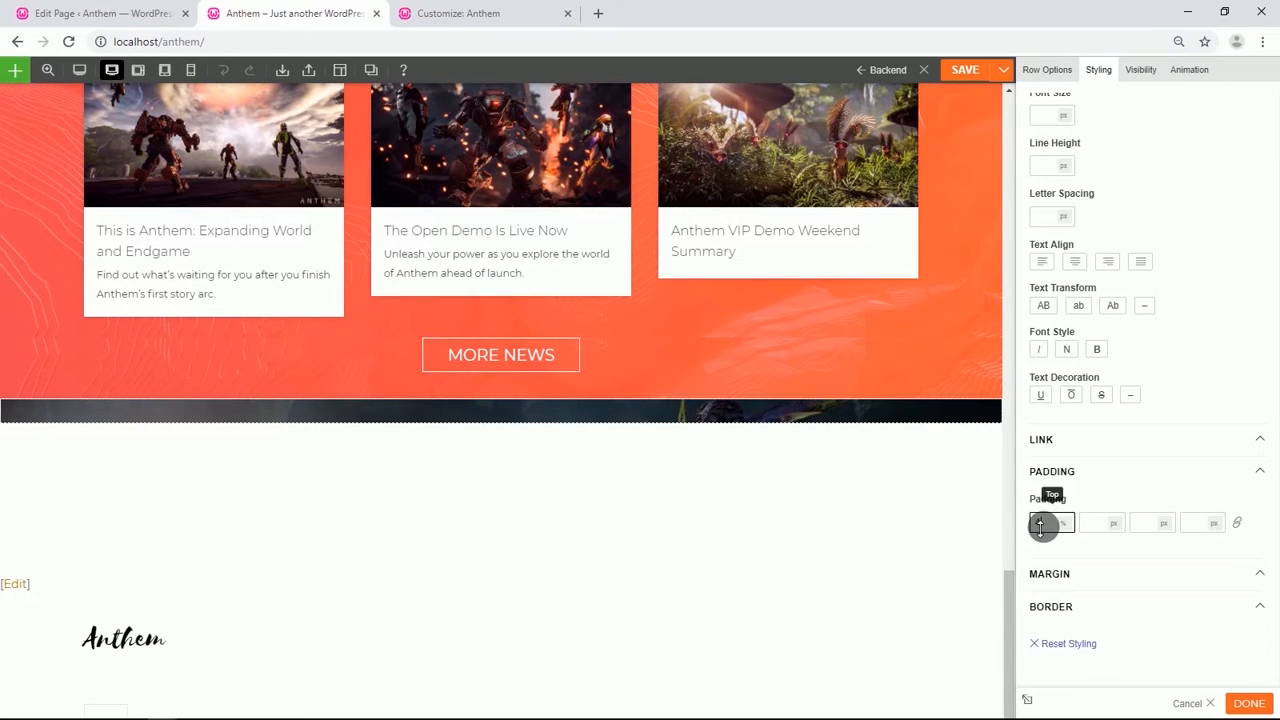
pyautogui.press('Up')
pyautogui.press('Up')
pyautogui.press('Up')
pyautogui.press('Up')
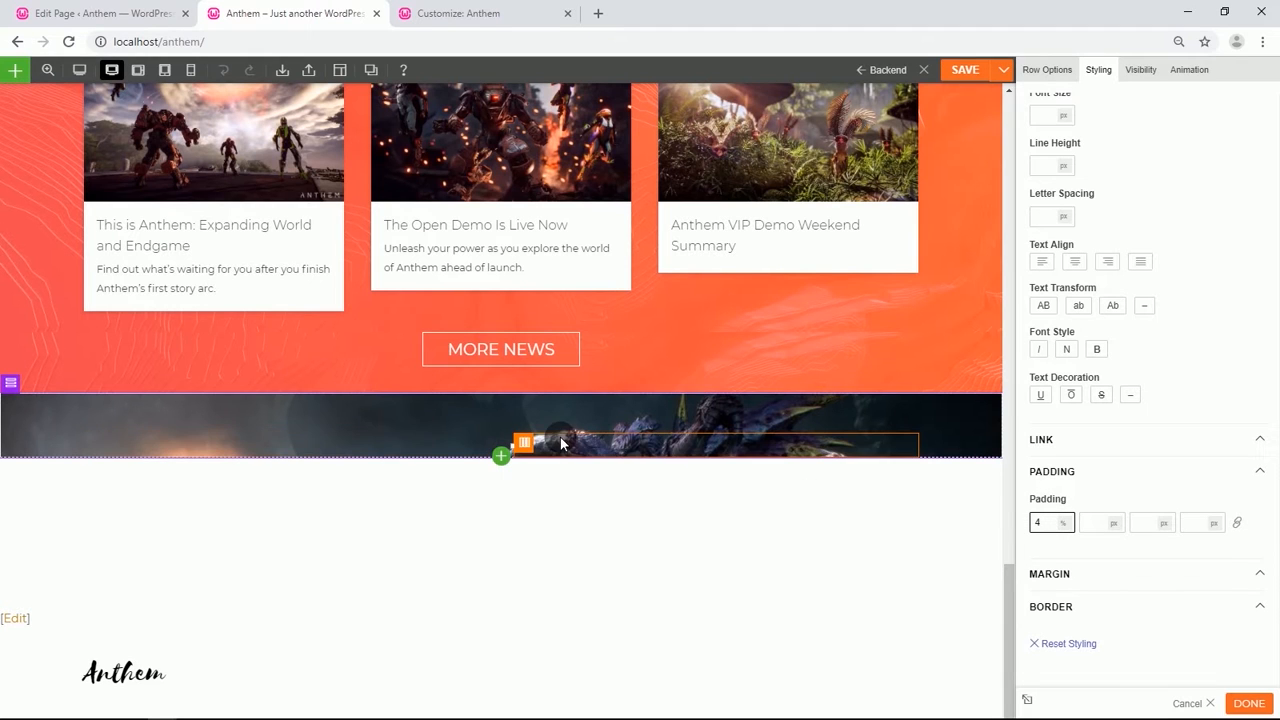
# Open the new column's styling and expand its margin settings.
pyautogui.click(524, 441)
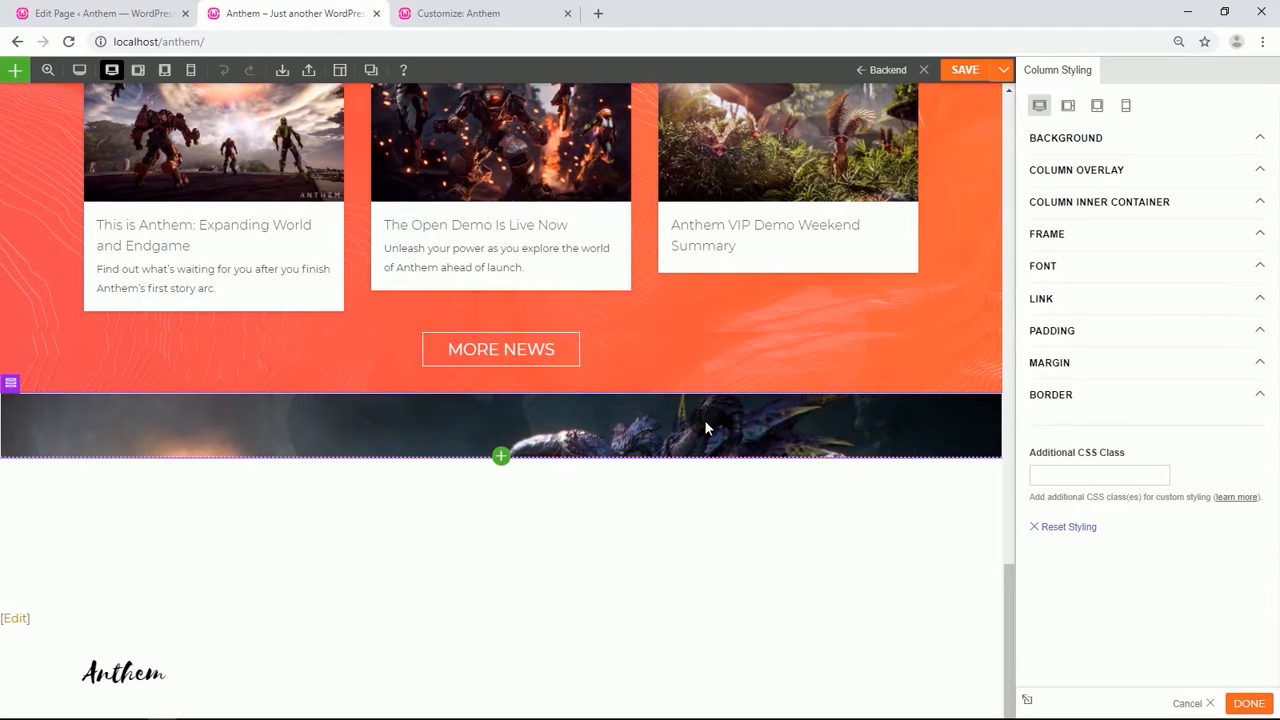
pyautogui.click(1060, 362)
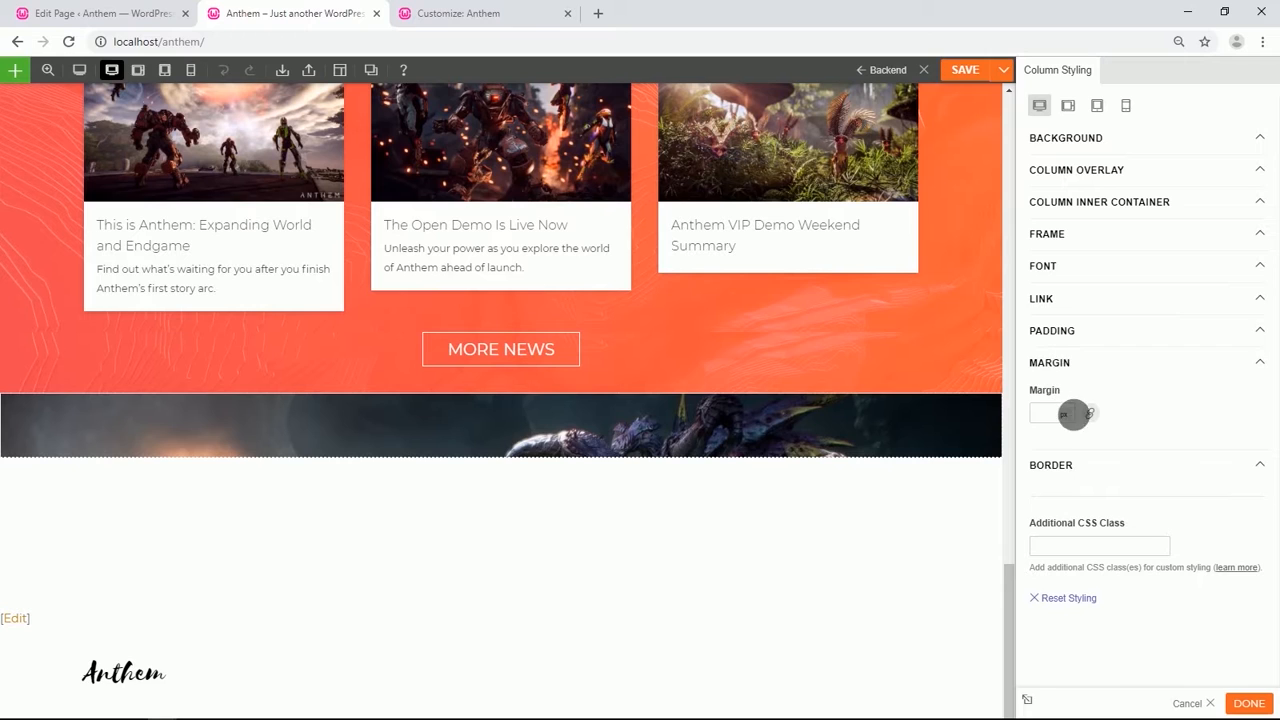
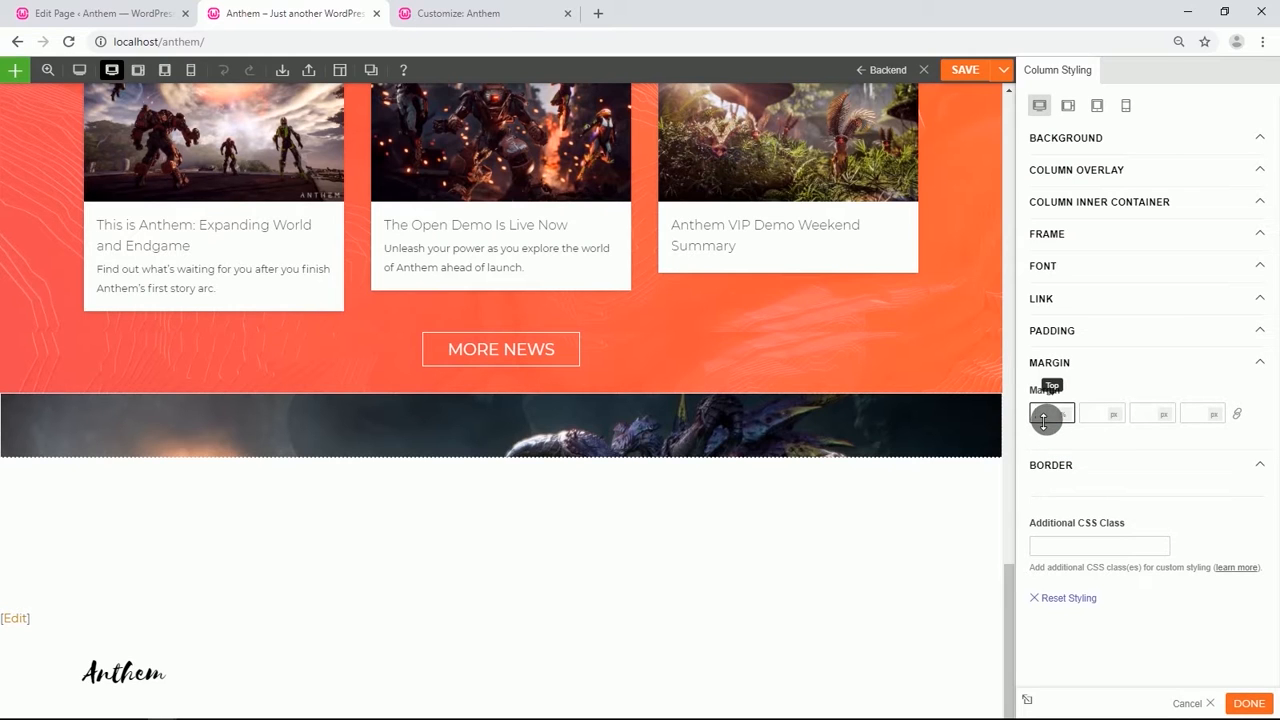
# Set the column's top margin to 15% and its bottom margin to 10%.
pyautogui.write('15')
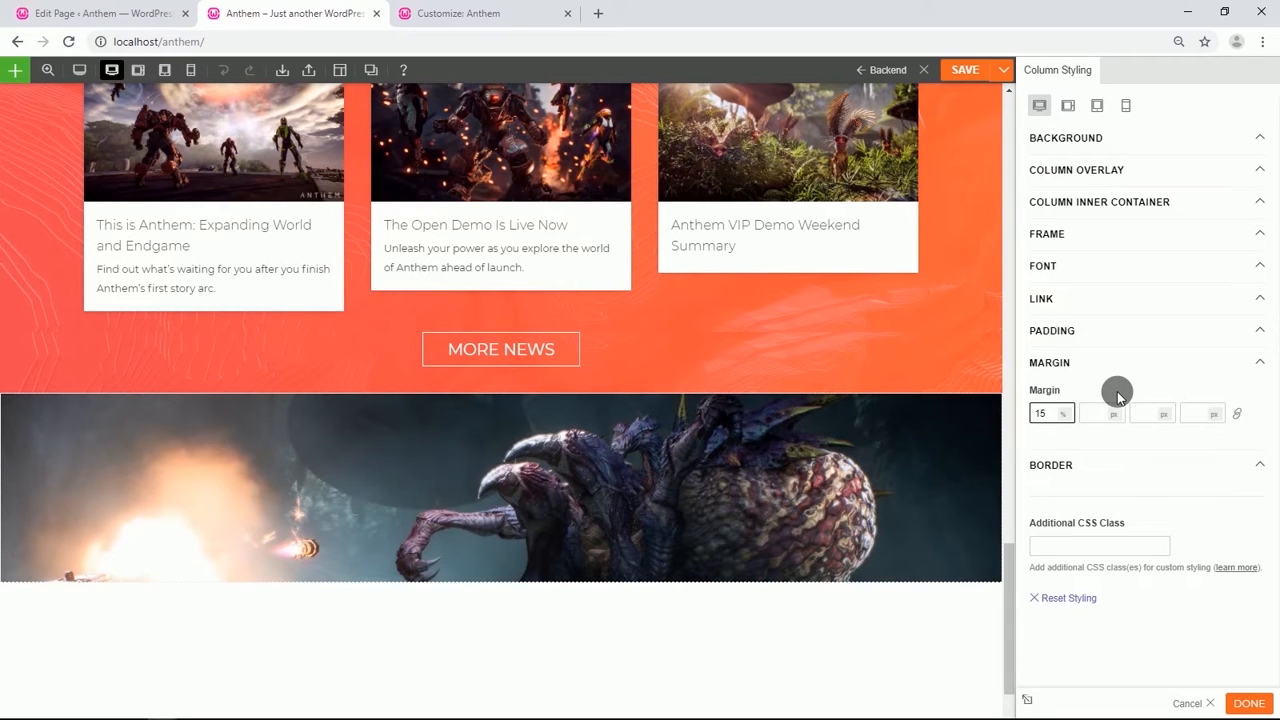
pyautogui.click(1164, 413)
pyautogui.click(1167, 444)
pyautogui.click(1155, 424)
pyautogui.write('10')
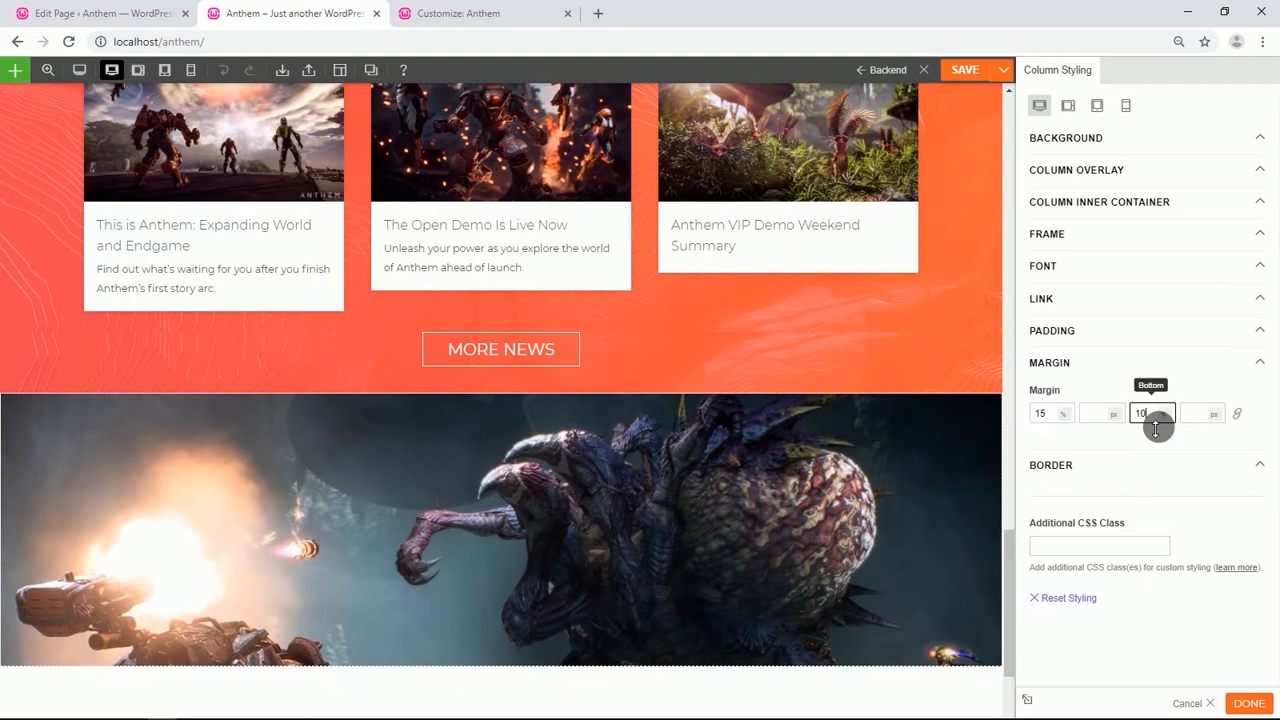
# Add a Text module to the image-background row and paste ADVENTURE TOGETHER as its text.
pyautogui.scroll(-3, 686, 442)
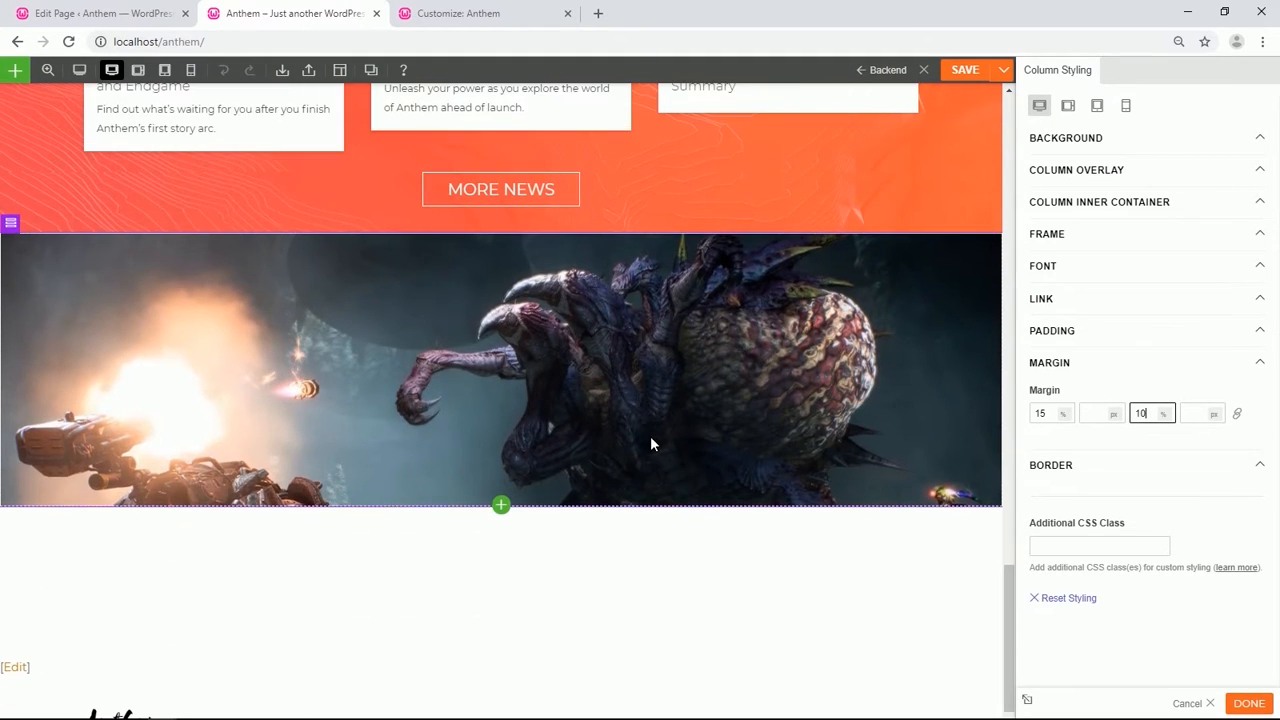
pyautogui.click(501, 503)
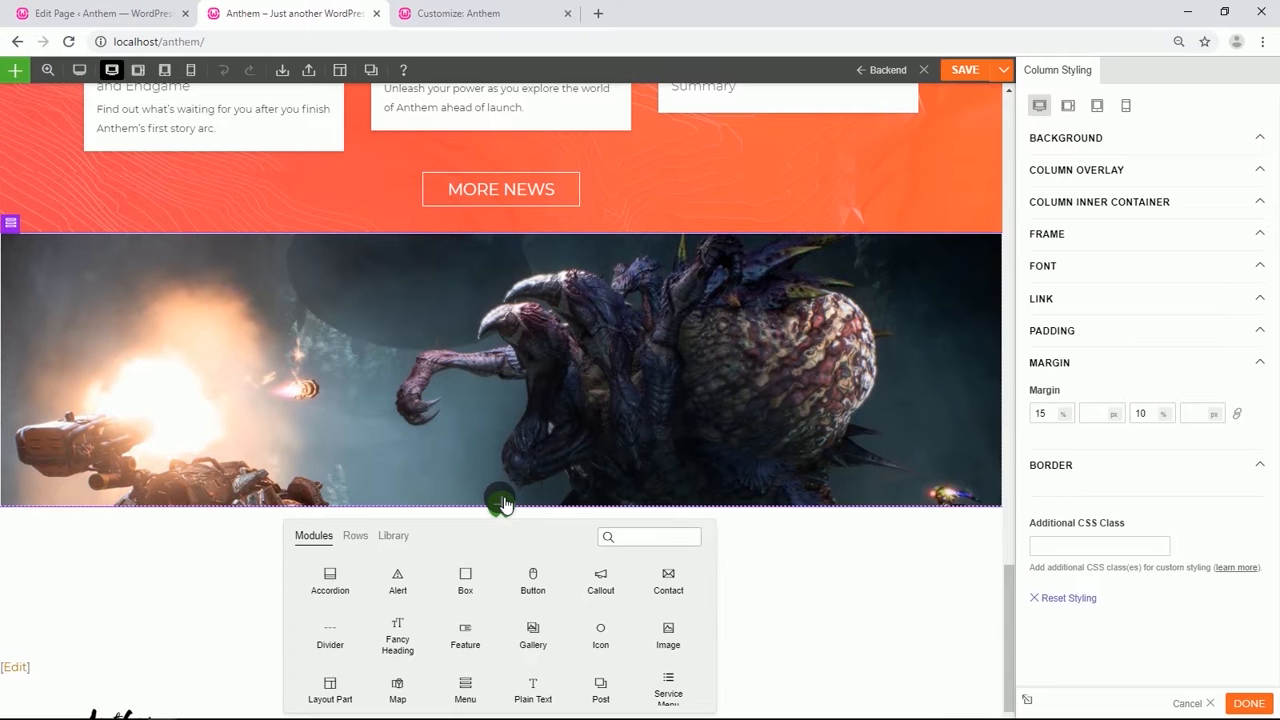
pyautogui.scroll(-1, 470, 576)
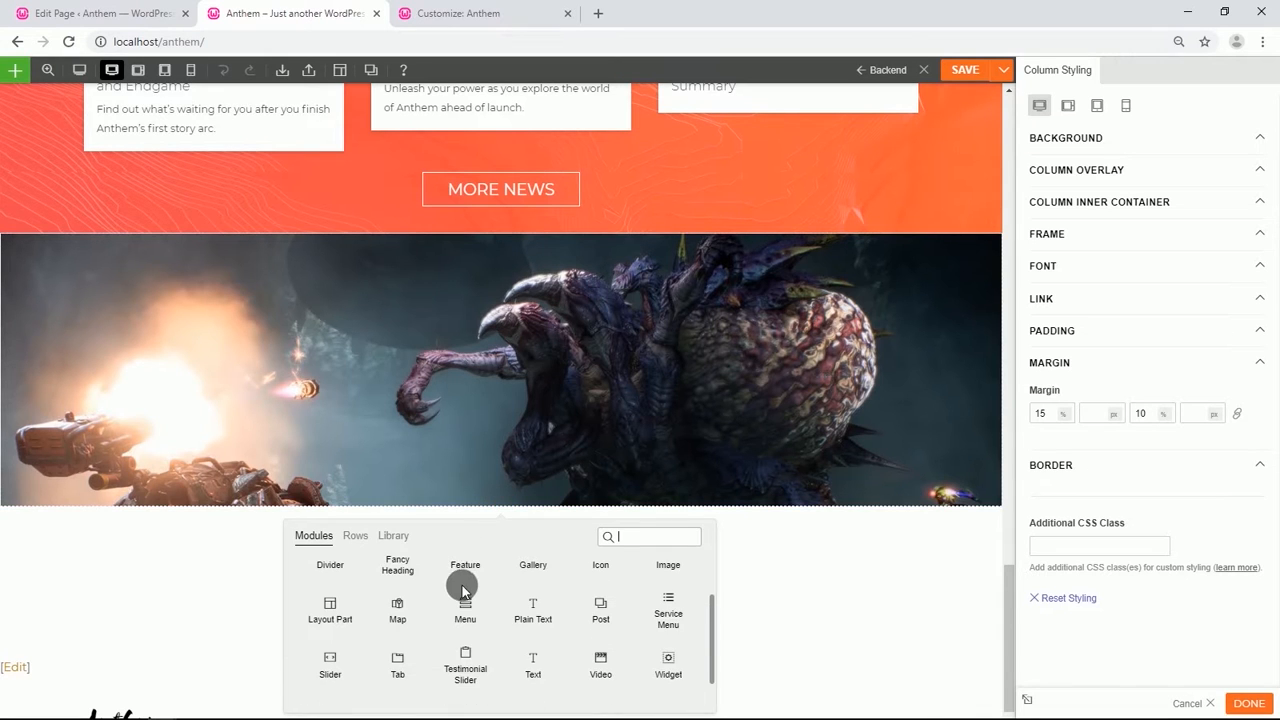
pyautogui.moveTo(532, 666); pyautogui.dragTo(694, 429)
pyautogui.moveTo(1180, 309); pyautogui.dragTo(1044, 287)
pyautogui.write('ADVENTURE TOGETHER')
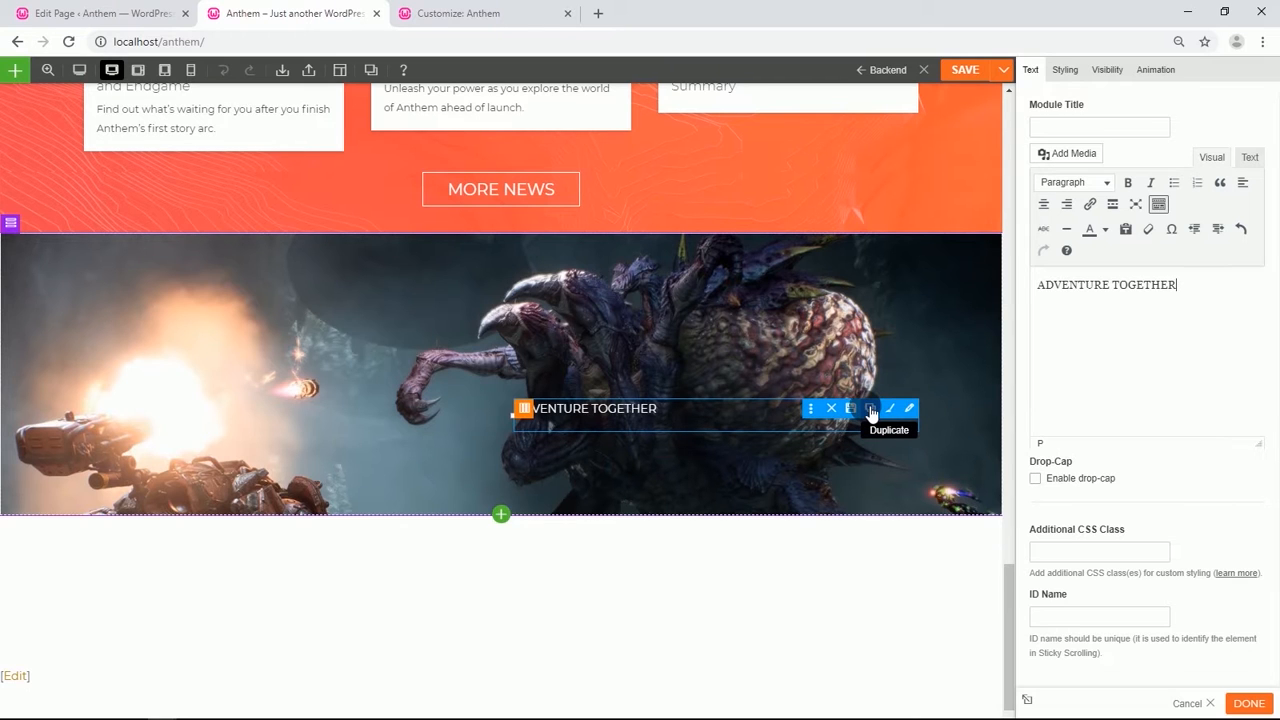
# Duplicate the text module and replace the copy's text with TRIUMPH AS ONE.
pyautogui.click(871, 410)
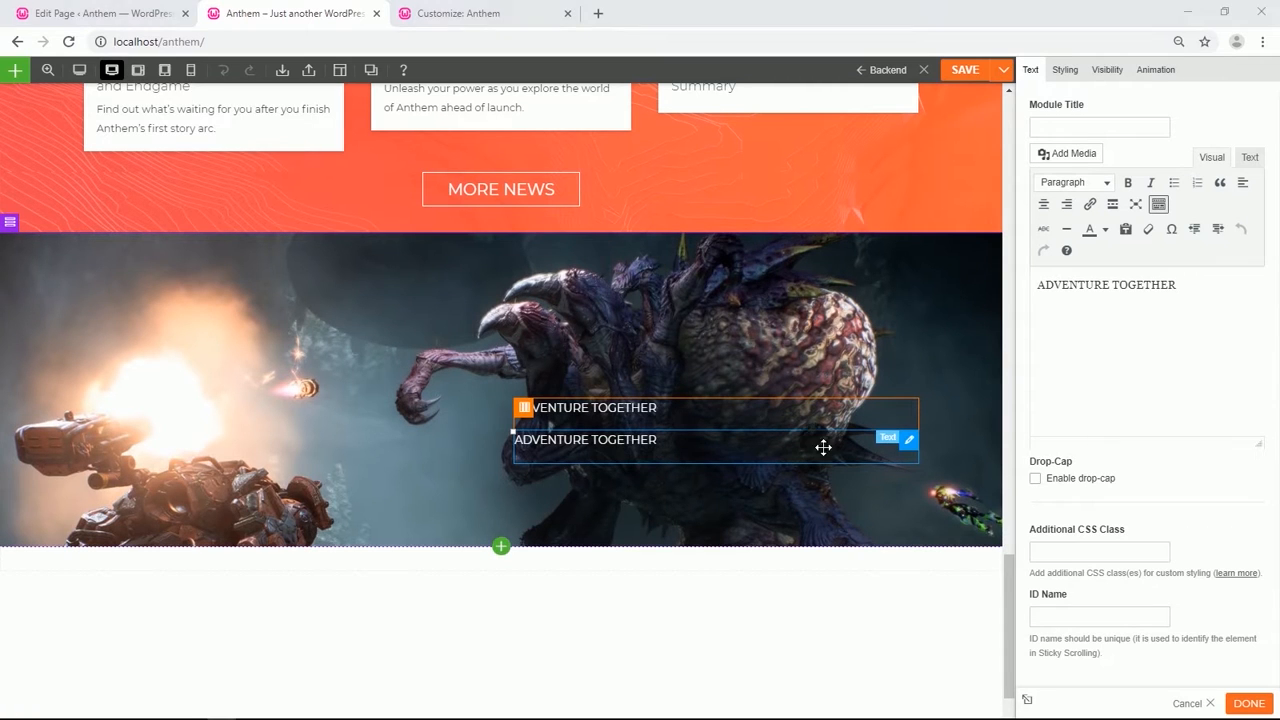
pyautogui.moveTo(1200, 297); pyautogui.dragTo(1046, 285)
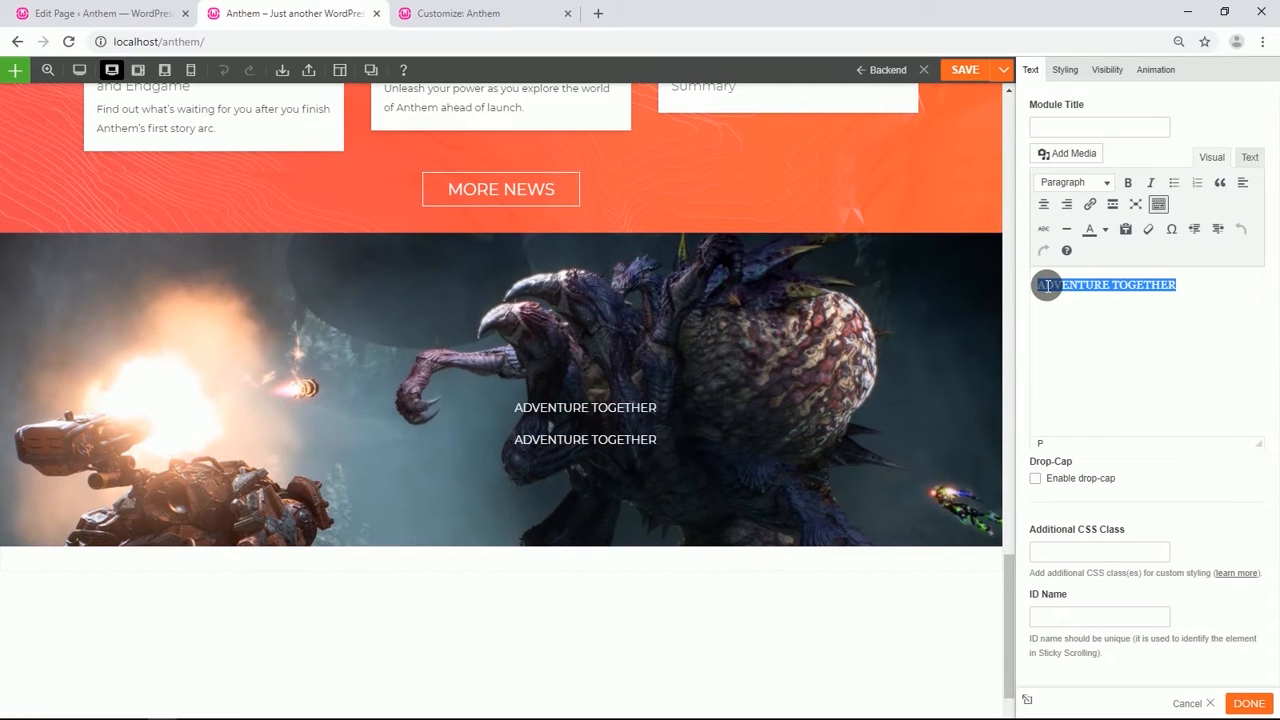
pyautogui.write('TRIUMPH AS ONE')
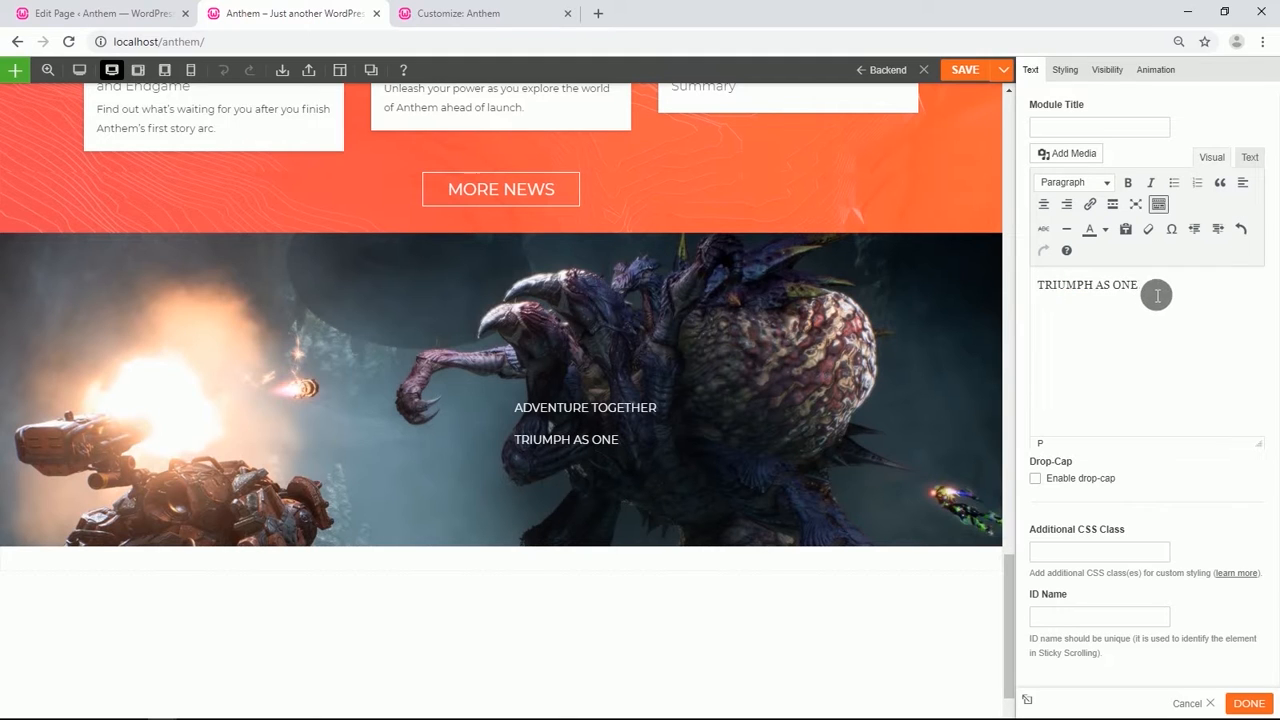
# Format the TRIUMPH AS ONE text as Heading 1.
pyautogui.moveTo(1155, 292); pyautogui.dragTo(1044, 290)
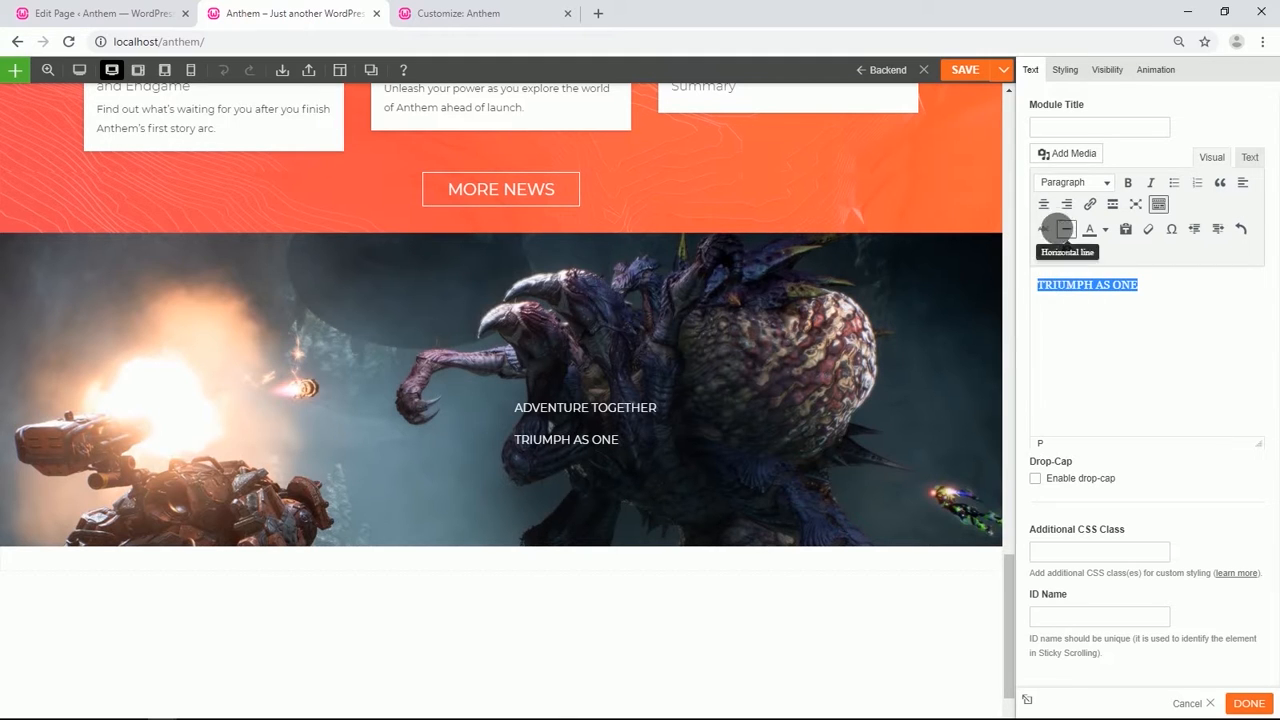
pyautogui.click(1106, 183)
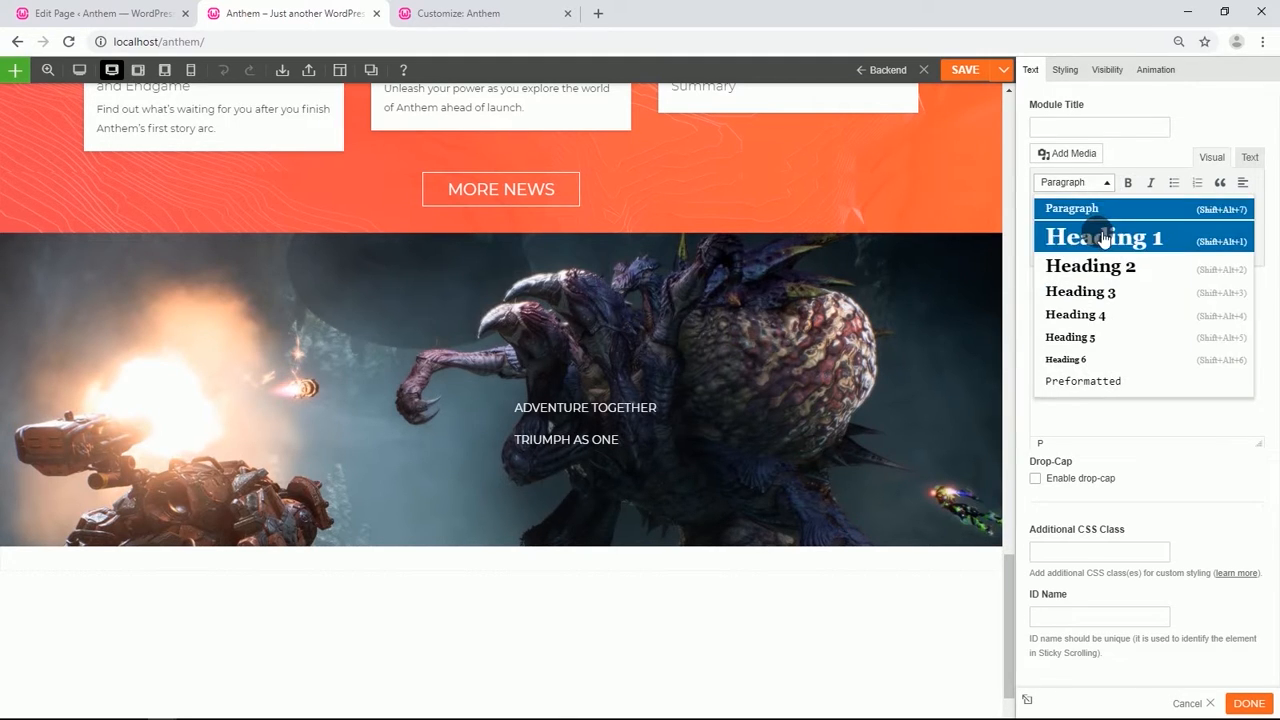
pyautogui.click(1098, 236)
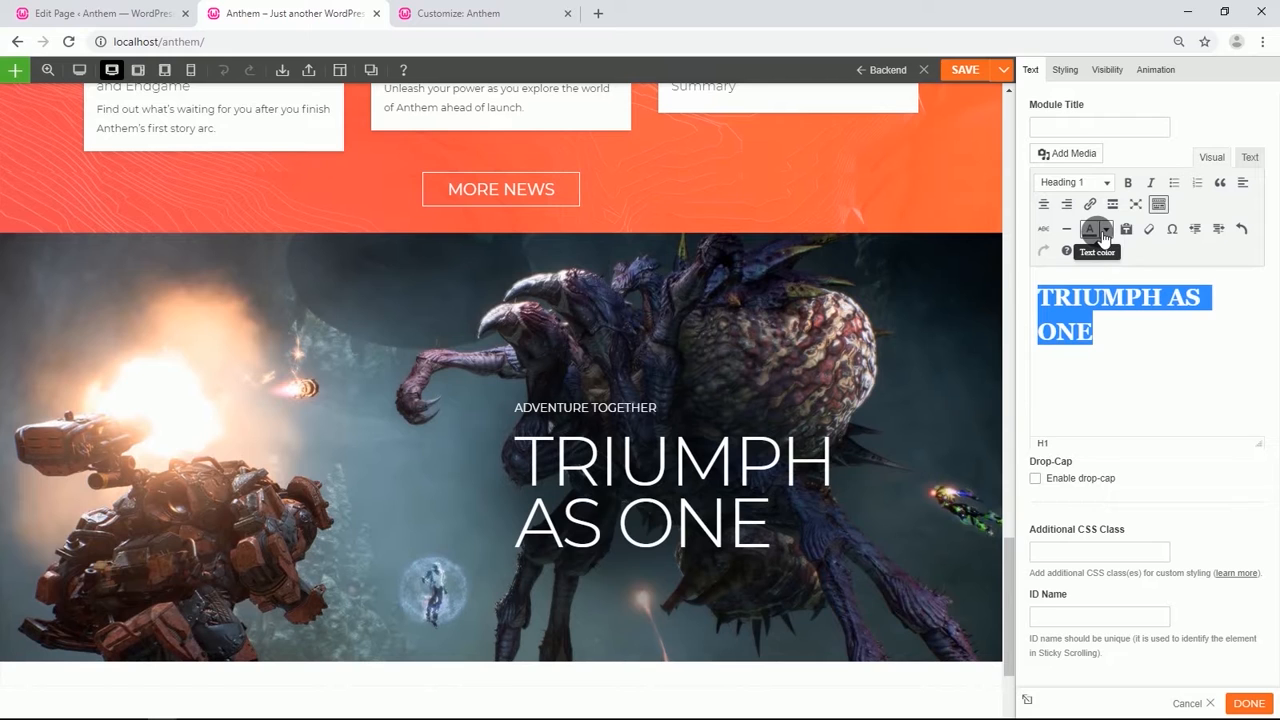
# Set the module's Heading 1 font size to 50 px.
pyautogui.click(1065, 69)
pyautogui.click(1068, 137)
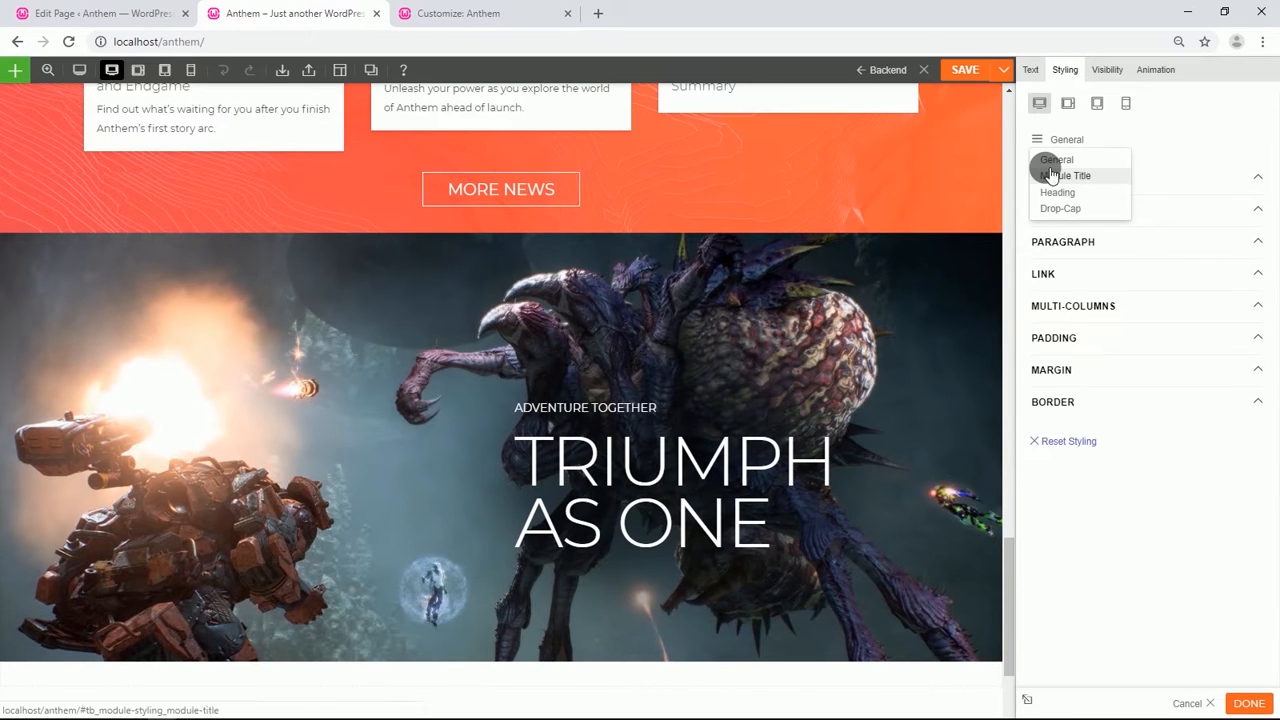
pyautogui.click(1054, 193)
pyautogui.click(1114, 179)
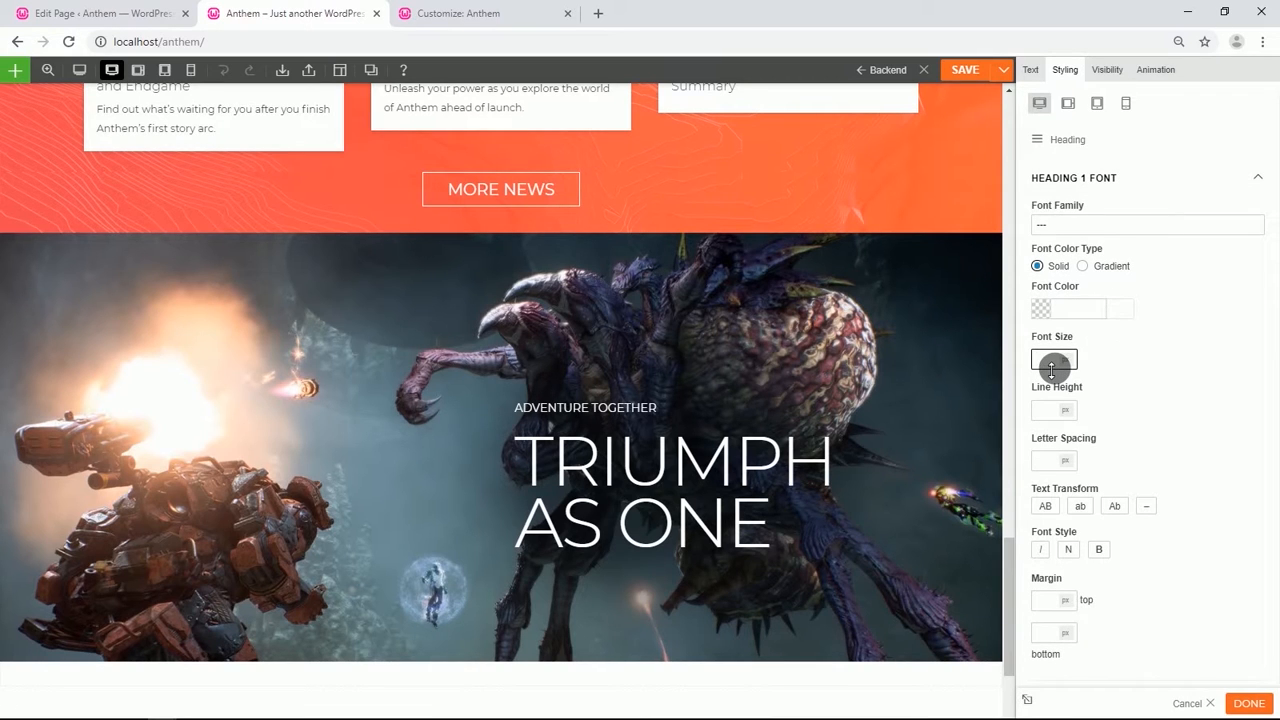
pyautogui.write('50')
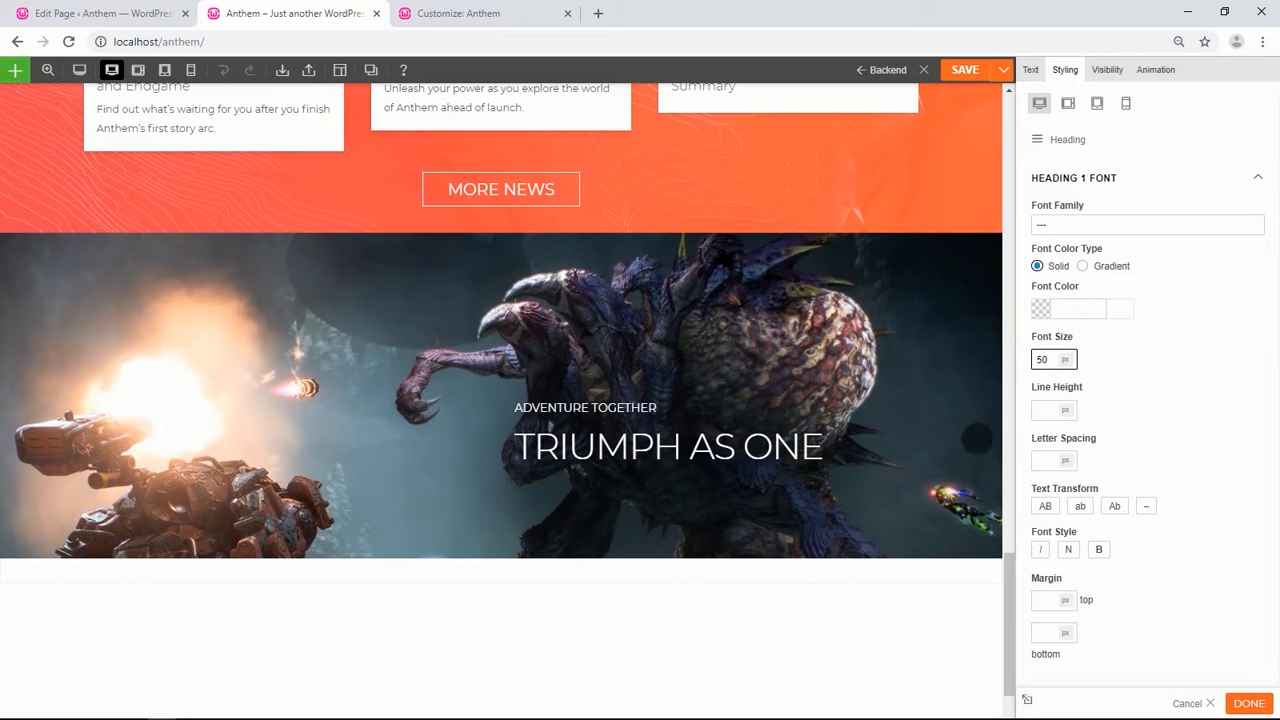
# Add a copy of the ADVENTURE TOGETHER module below the heading and paste the cooperative-adventures description paragraph into it.
pyautogui.click(772, 470)
pyautogui.click(912, 410)
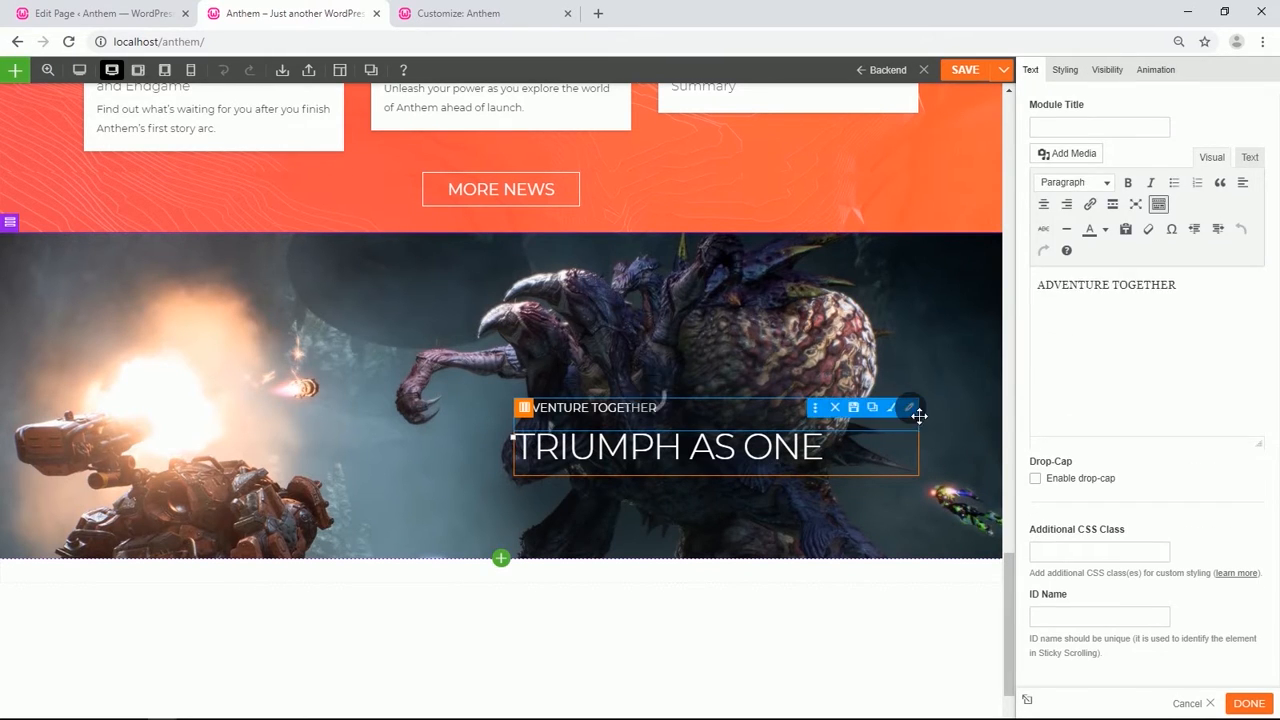
pyautogui.click(851, 408)
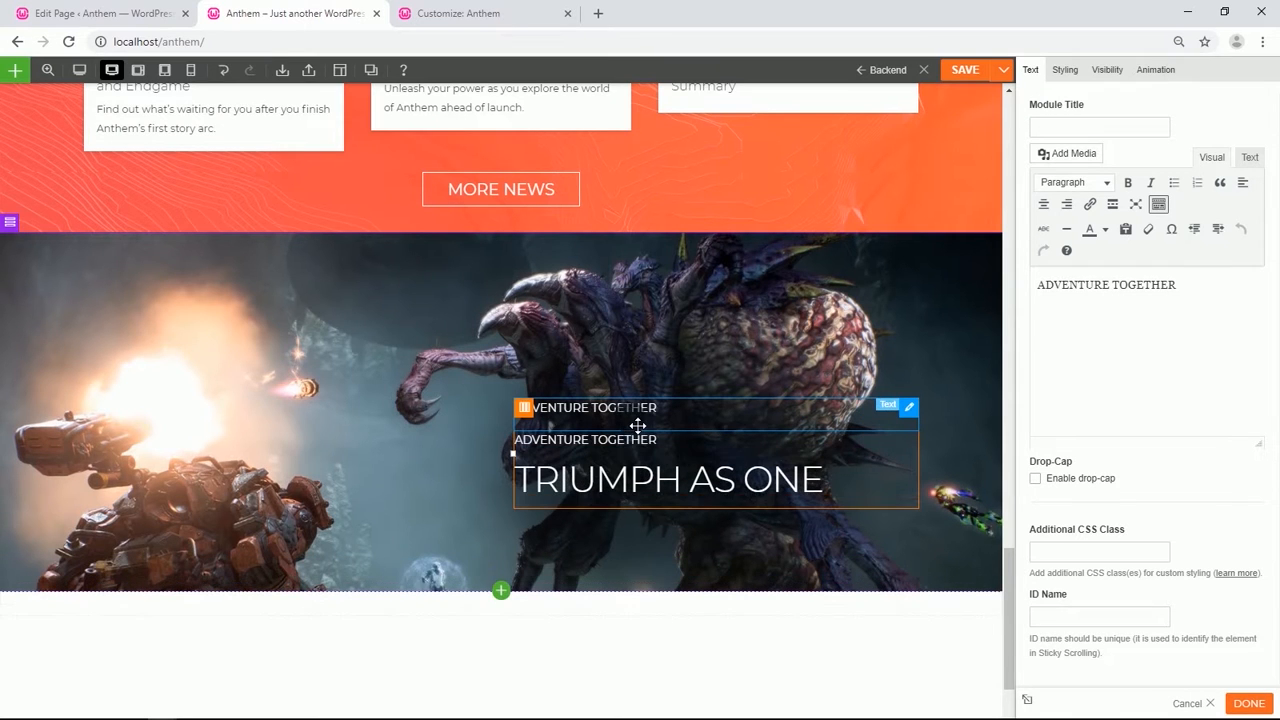
pyautogui.moveTo(608, 444); pyautogui.dragTo(603, 513)
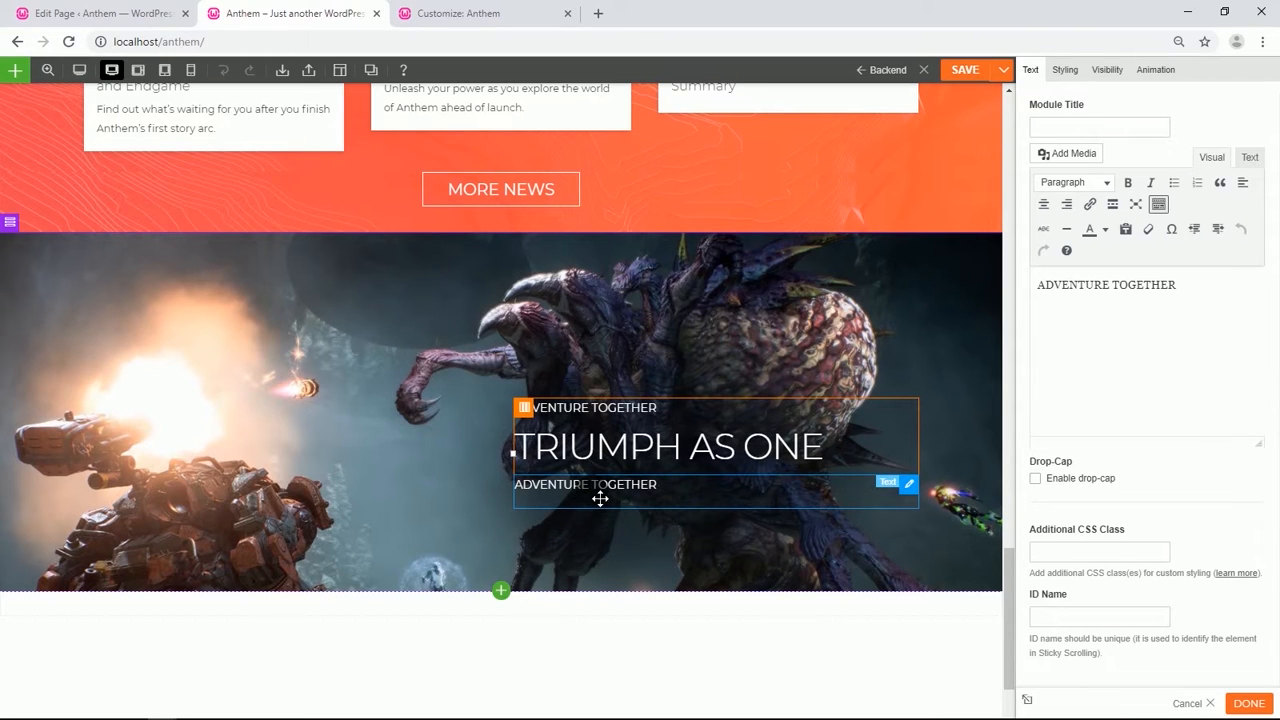
pyautogui.moveTo(1186, 288); pyautogui.dragTo(1054, 290)
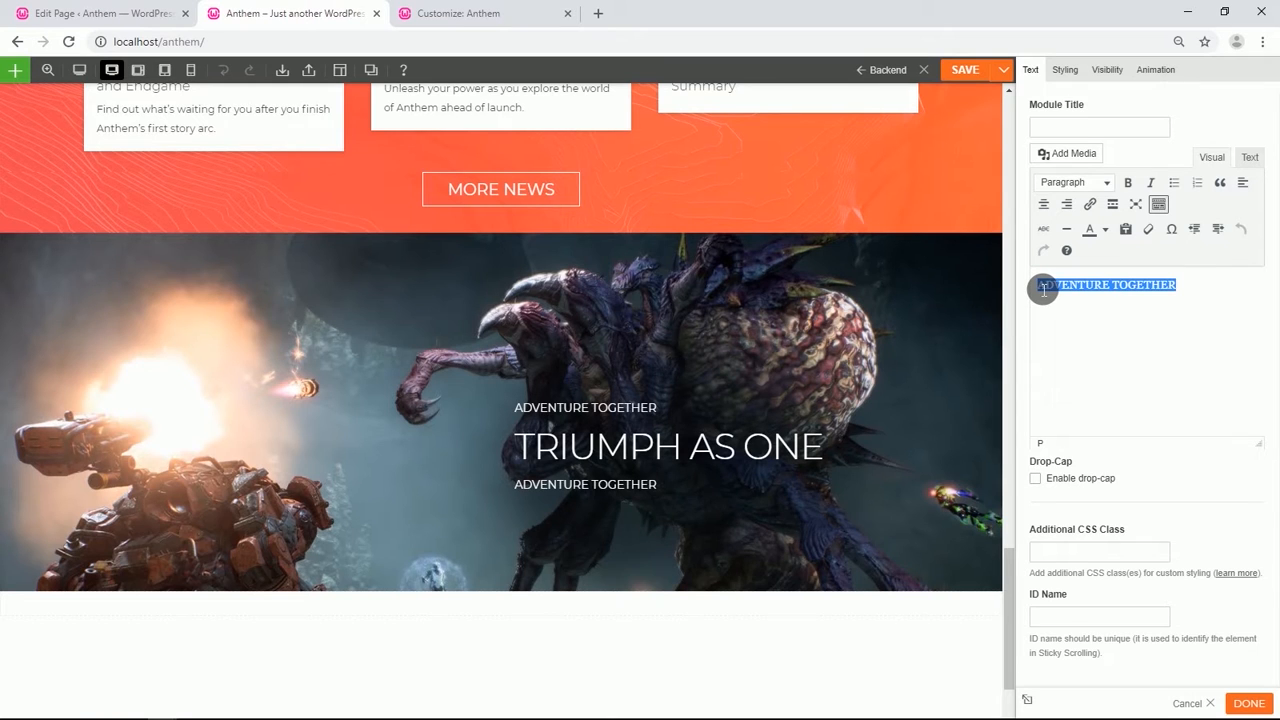
pyautogui.write("Team with up to three other players in cooperative adventures that reward both combined effort and individual skill. Each player's choice of javelin exosuit will shape their contribution and strategic role. As you explore, you will discover a gripping story filled with unique and memorable characters. Seamless and intelligent matchmaking will ensure you can quickly and easily find other players to adventure alongside.")
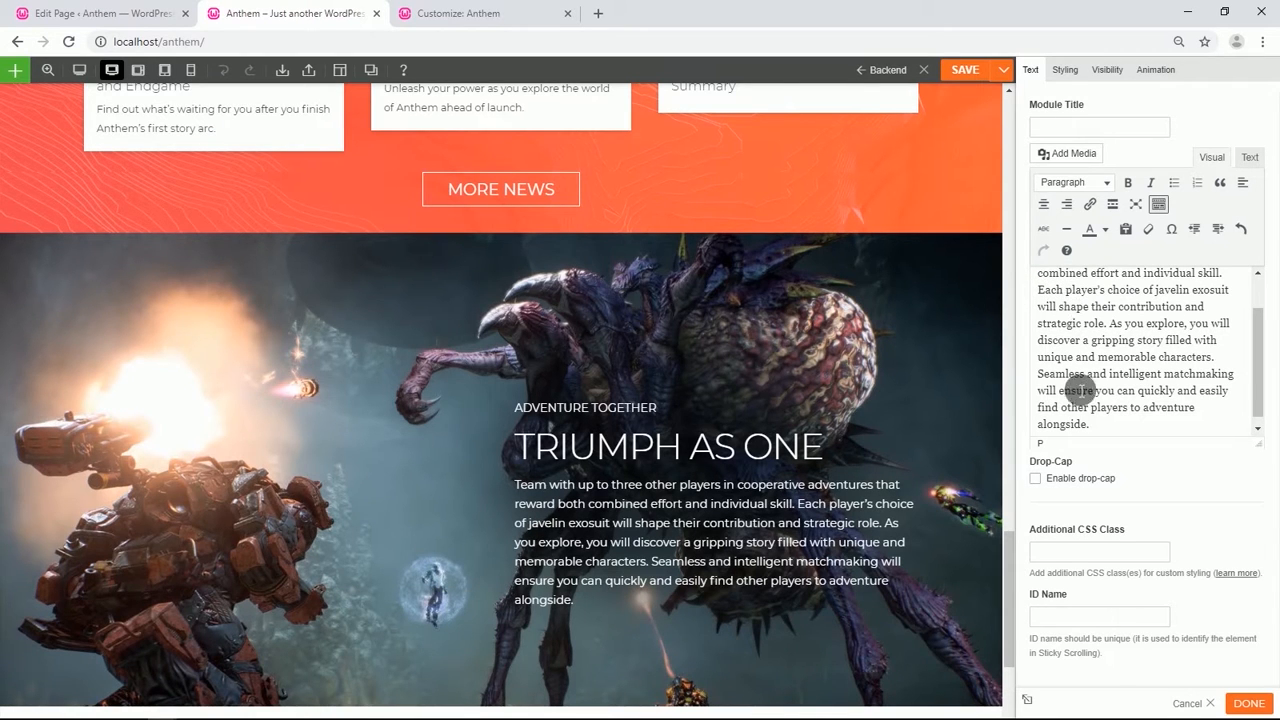
# Add a Button module below the description, set its size to L and label it Explore Features.
pyautogui.scroll(-3, 790, 430)
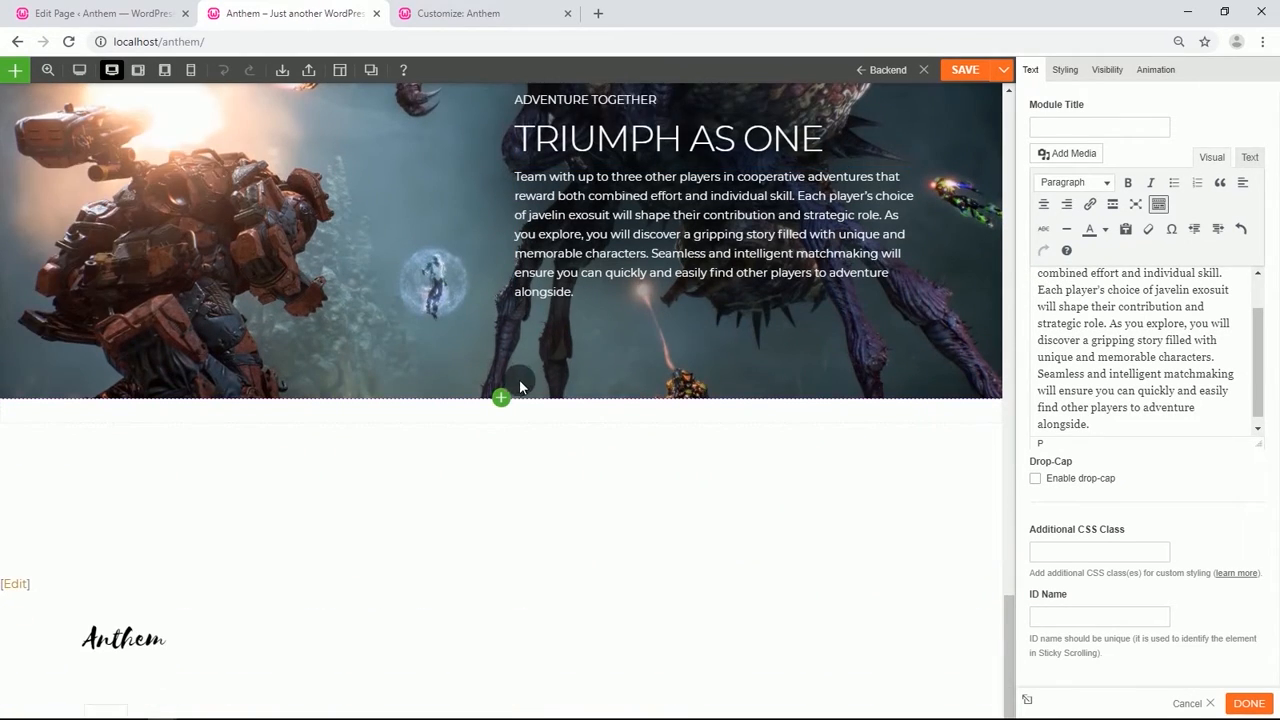
pyautogui.click(501, 399)
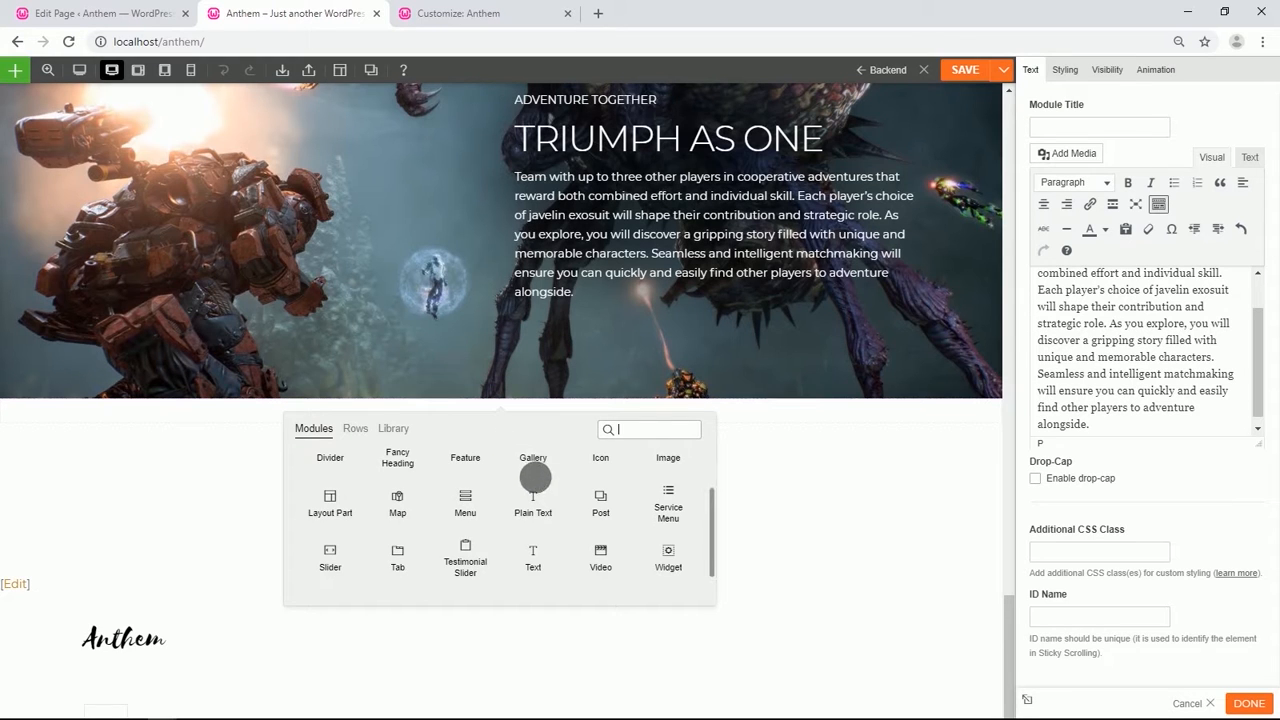
pyautogui.scroll(2, 537, 475)
pyautogui.moveTo(537, 480); pyautogui.dragTo(633, 330)
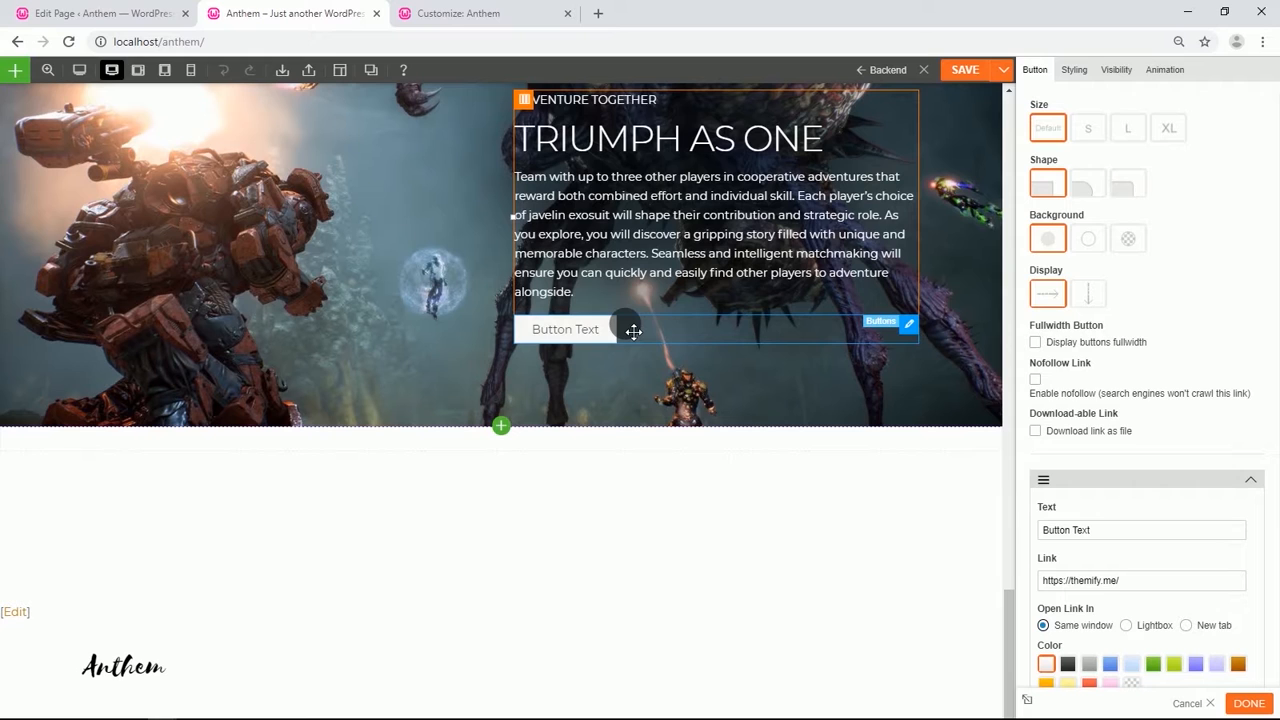
pyautogui.click(1128, 128)
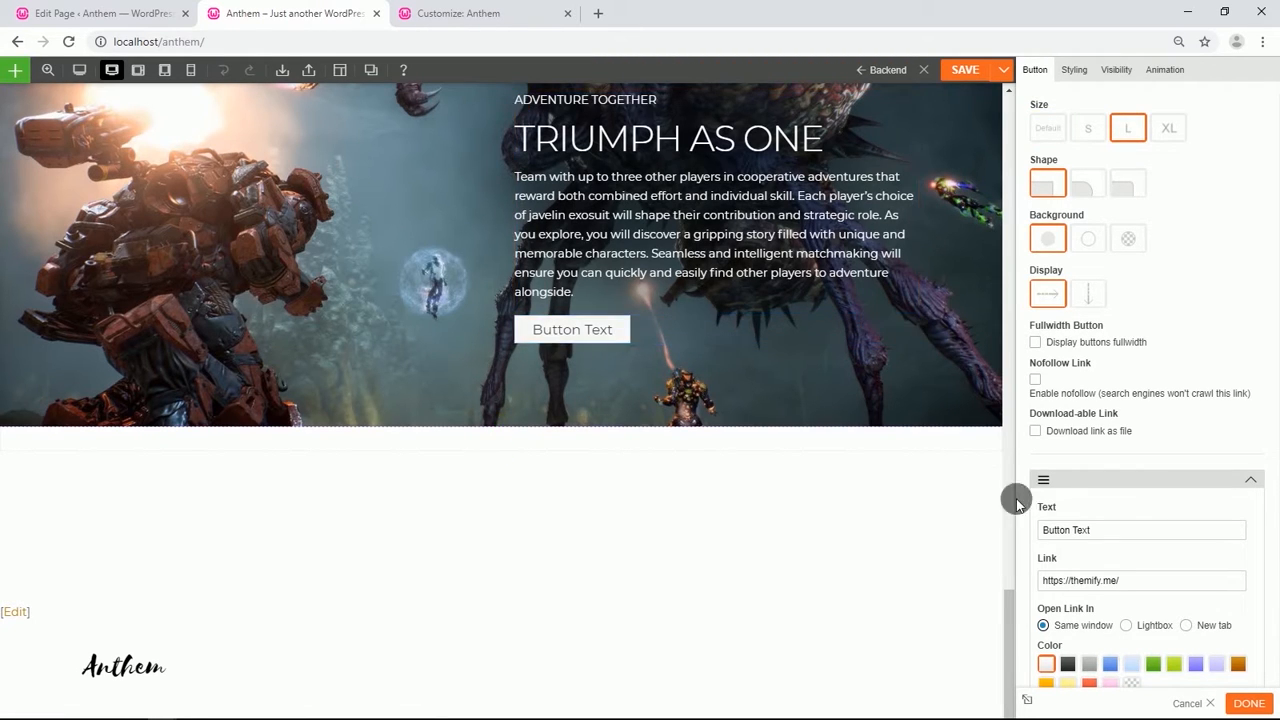
pyautogui.moveTo(1123, 535); pyautogui.dragTo(1053, 534)
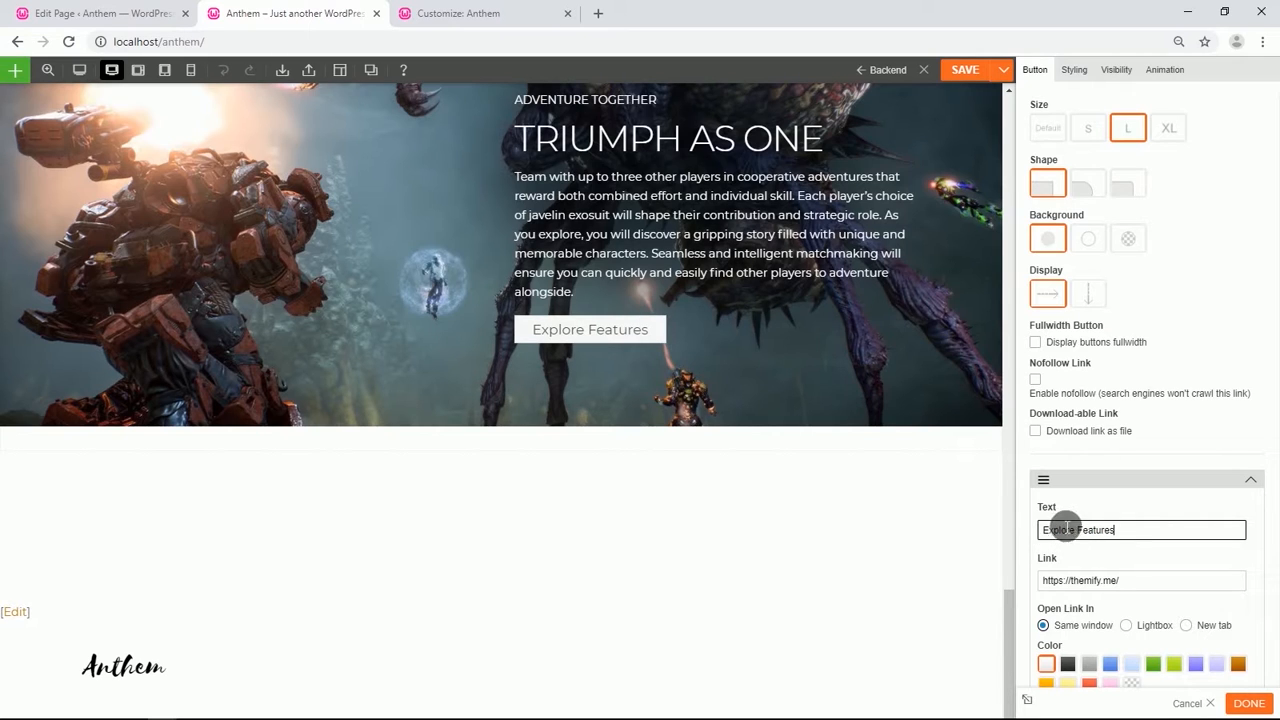
# Set the button link's background color to #ef4e22.
pyautogui.click(1077, 72)
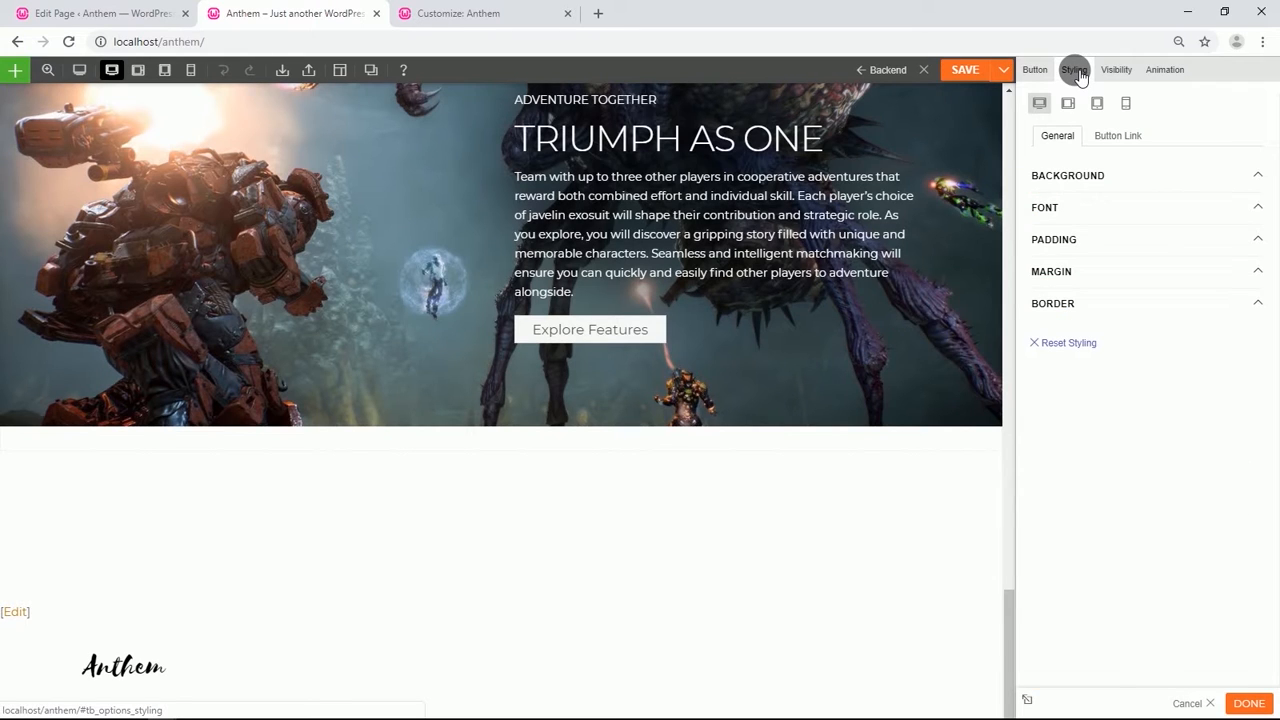
pyautogui.click(1105, 137)
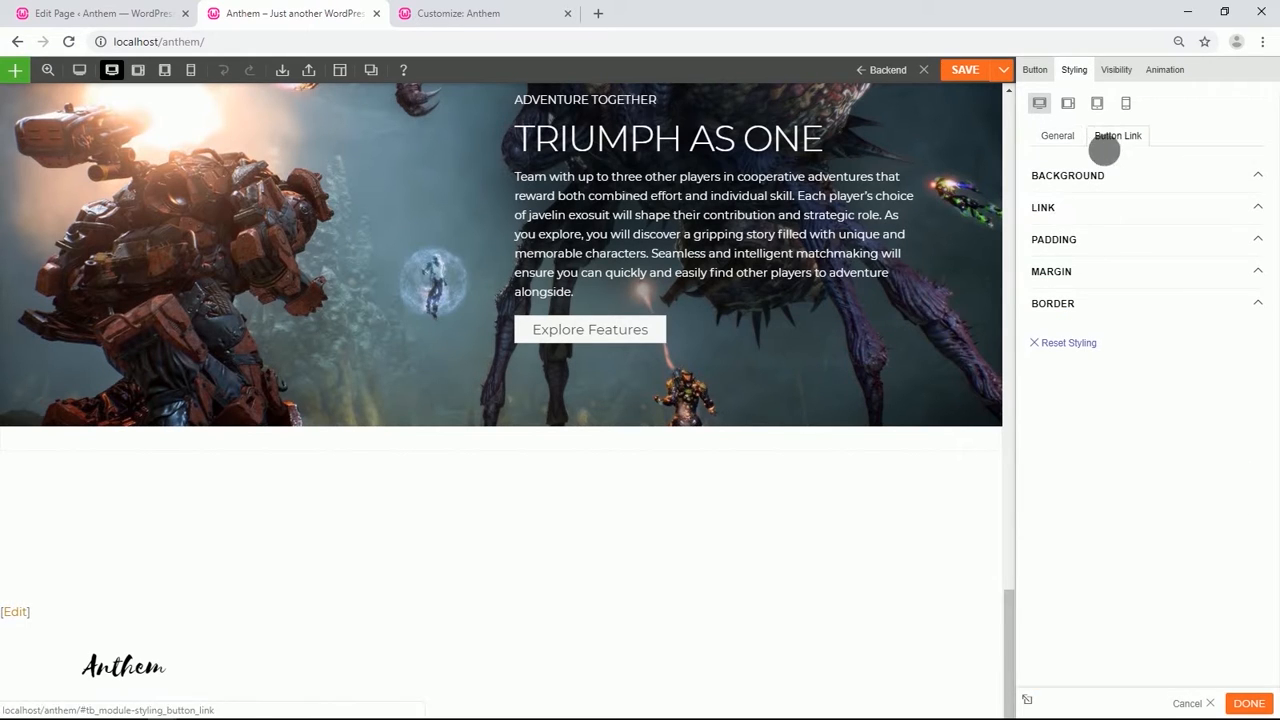
pyautogui.click(1086, 173)
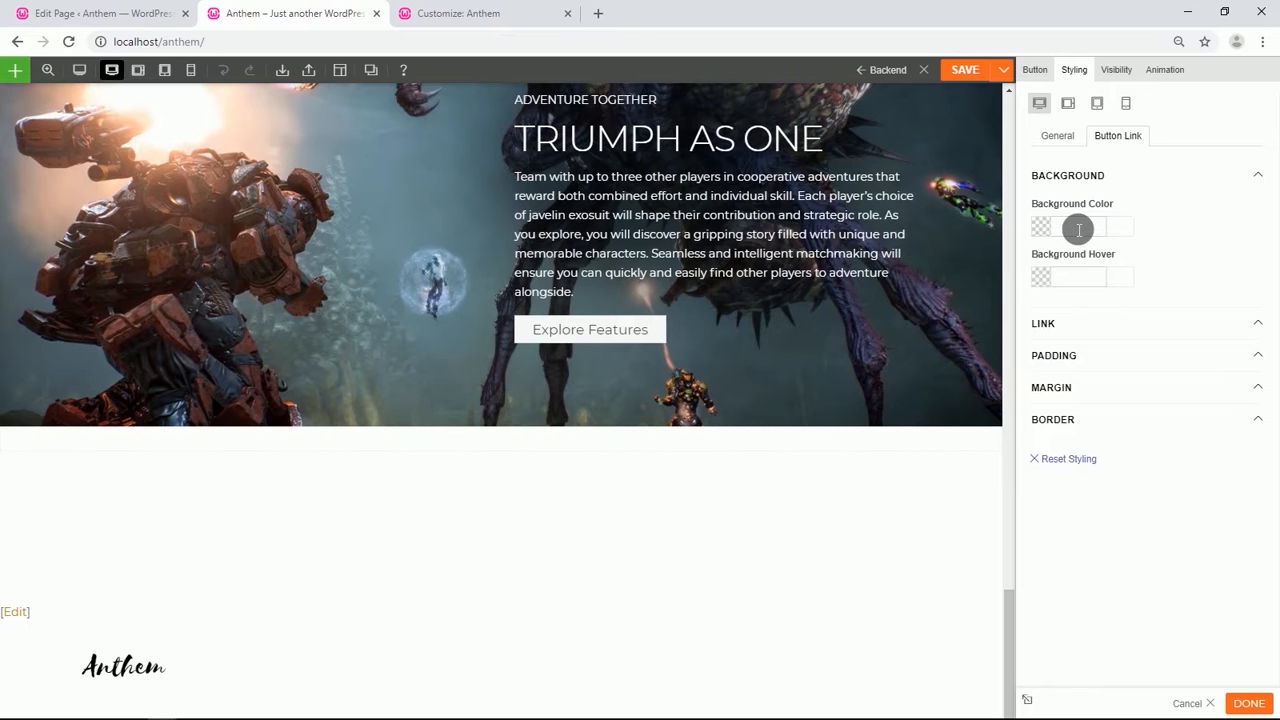
pyautogui.click(1079, 230)
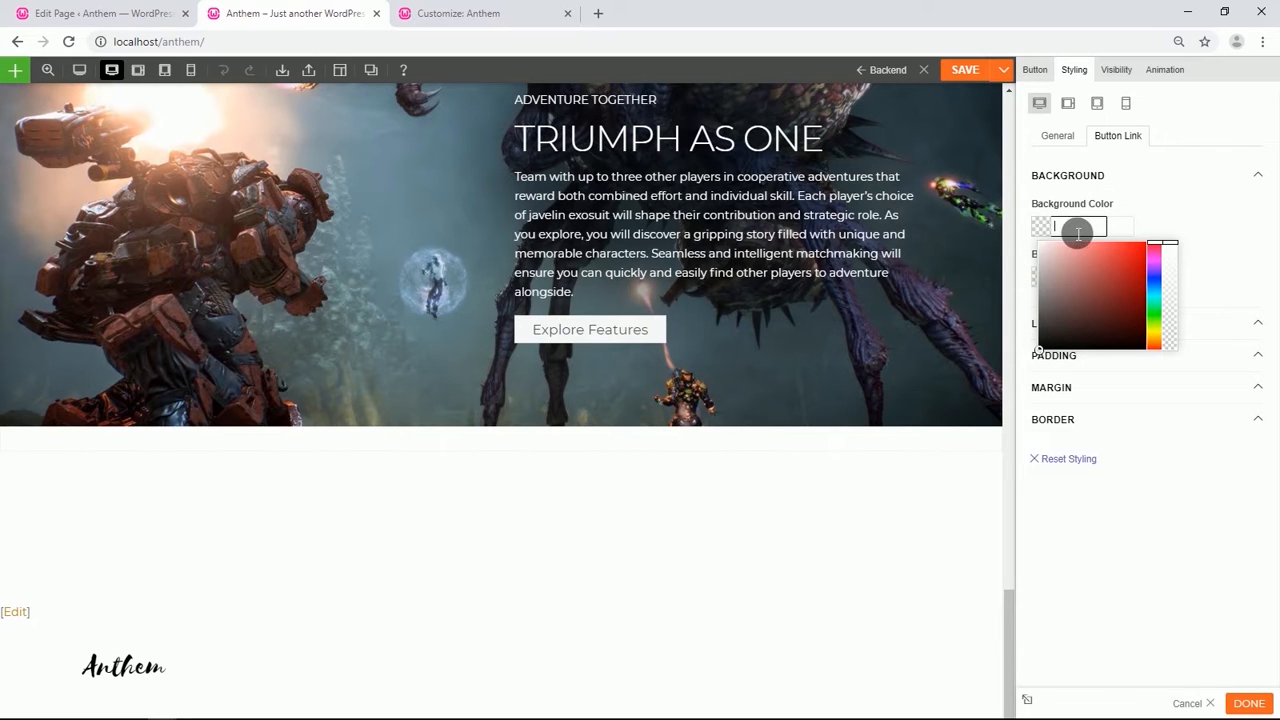
pyautogui.write('#ef4e22')
pyautogui.click(1166, 214)
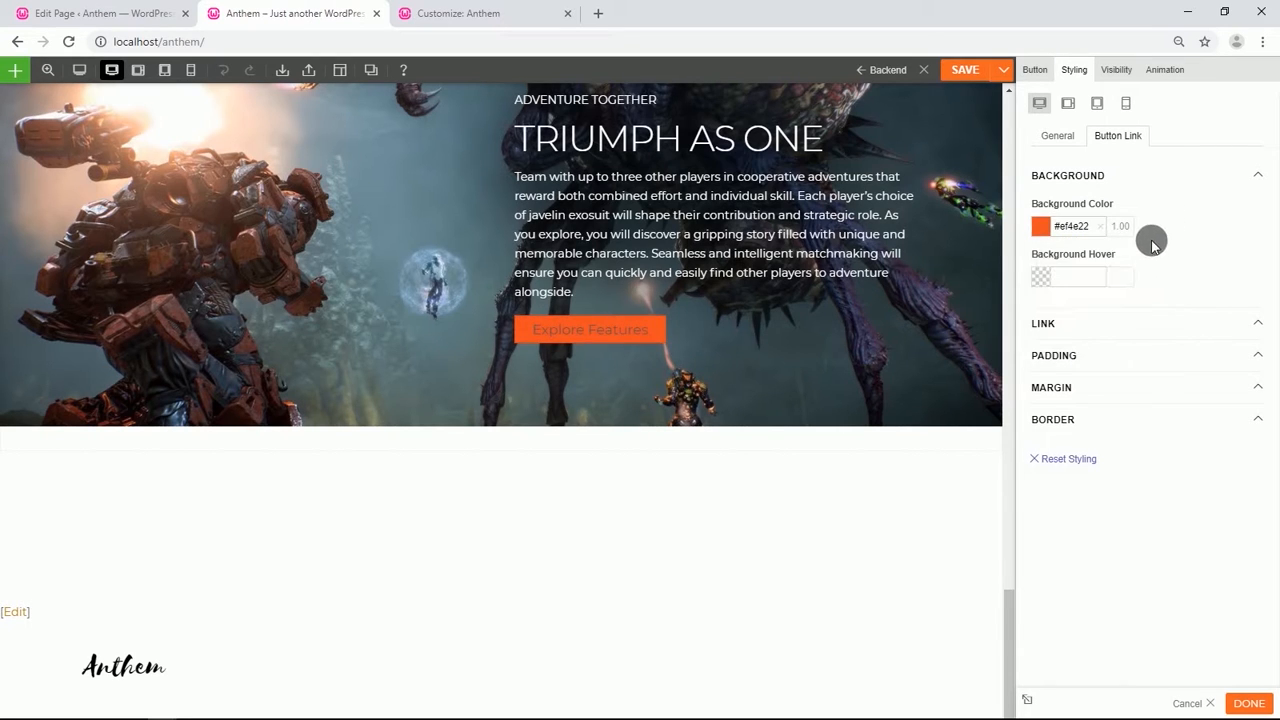
# Set the button link's text color to white (#ffffff) and apply the button settings.
pyautogui.click(1065, 325)
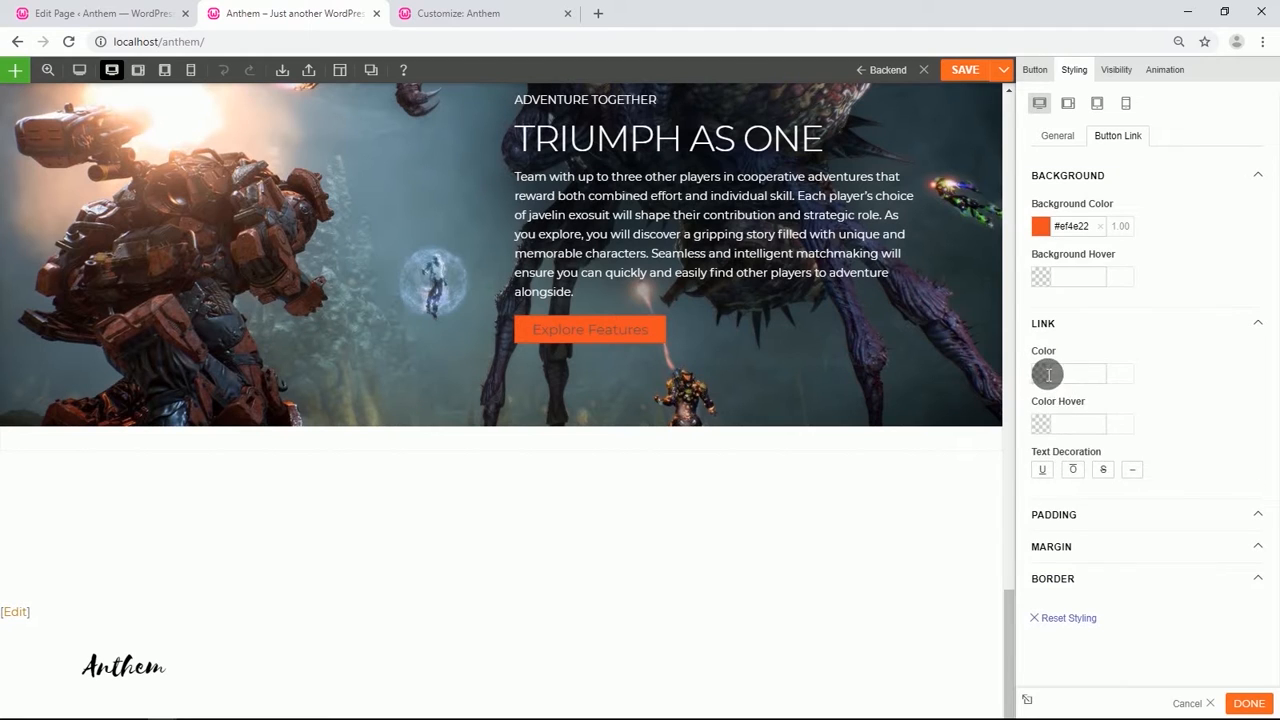
pyautogui.click(1048, 374)
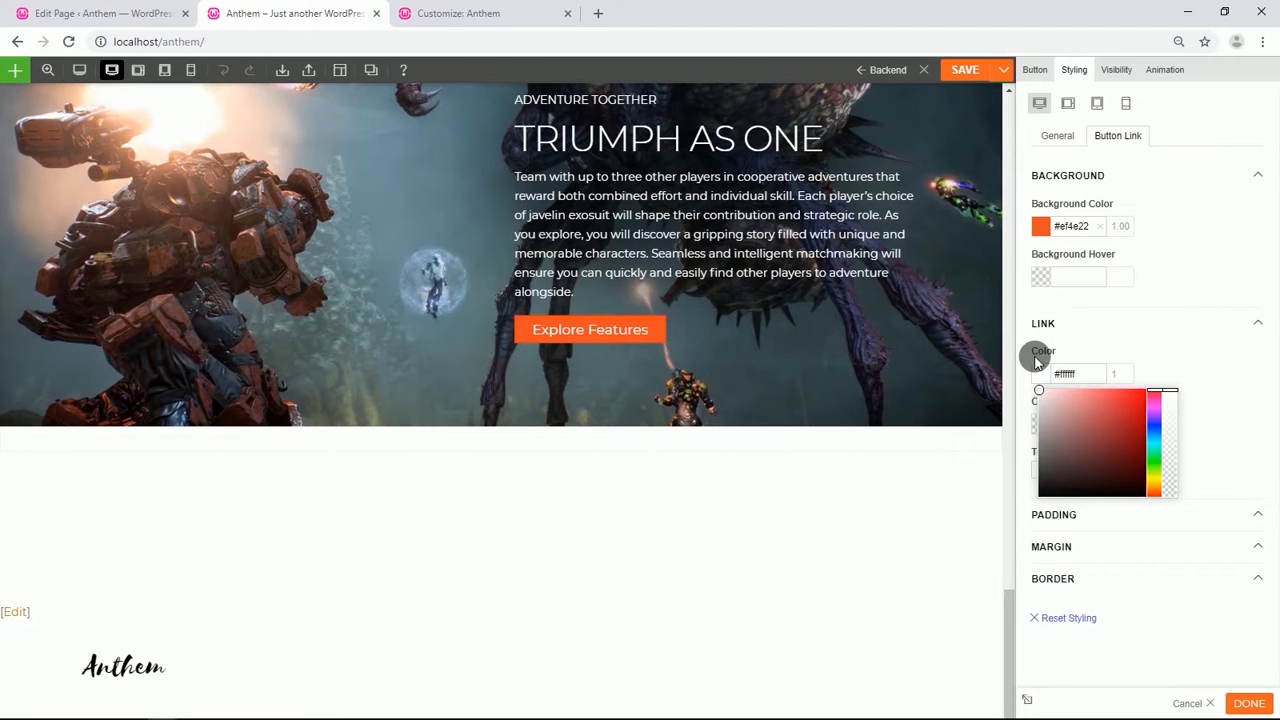
pyautogui.click(1148, 341)
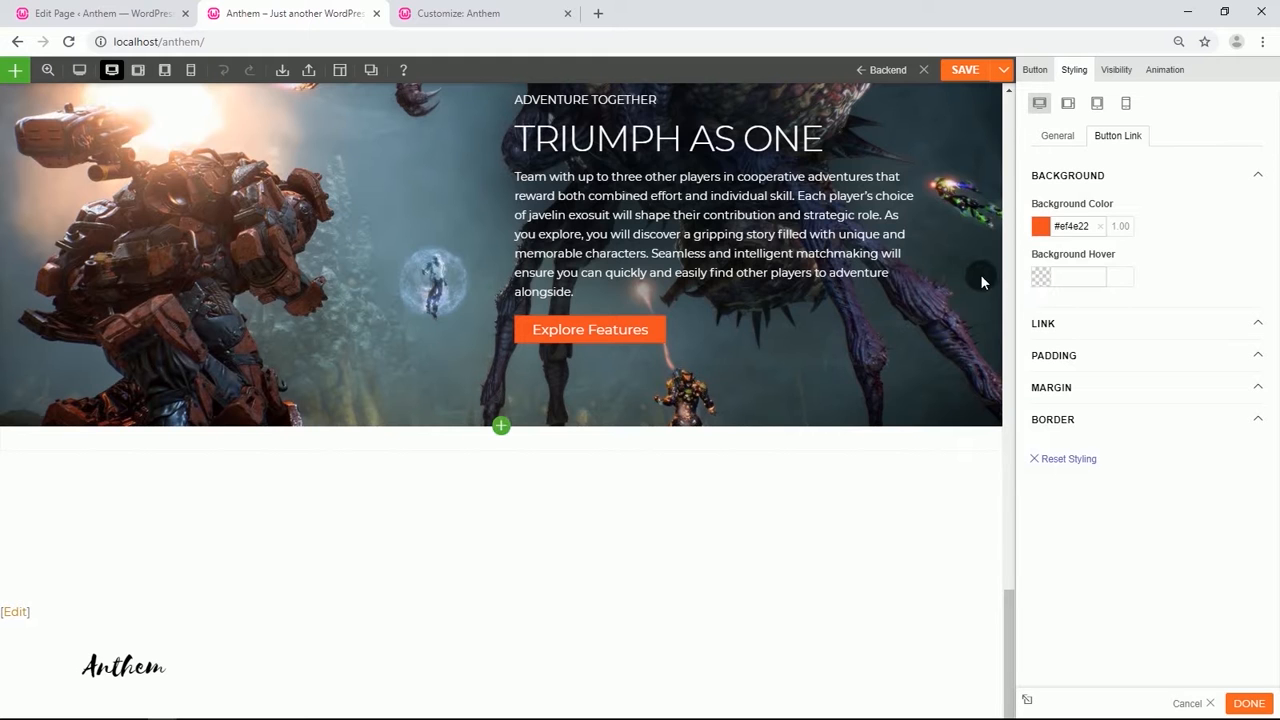
pyautogui.click(958, 72)
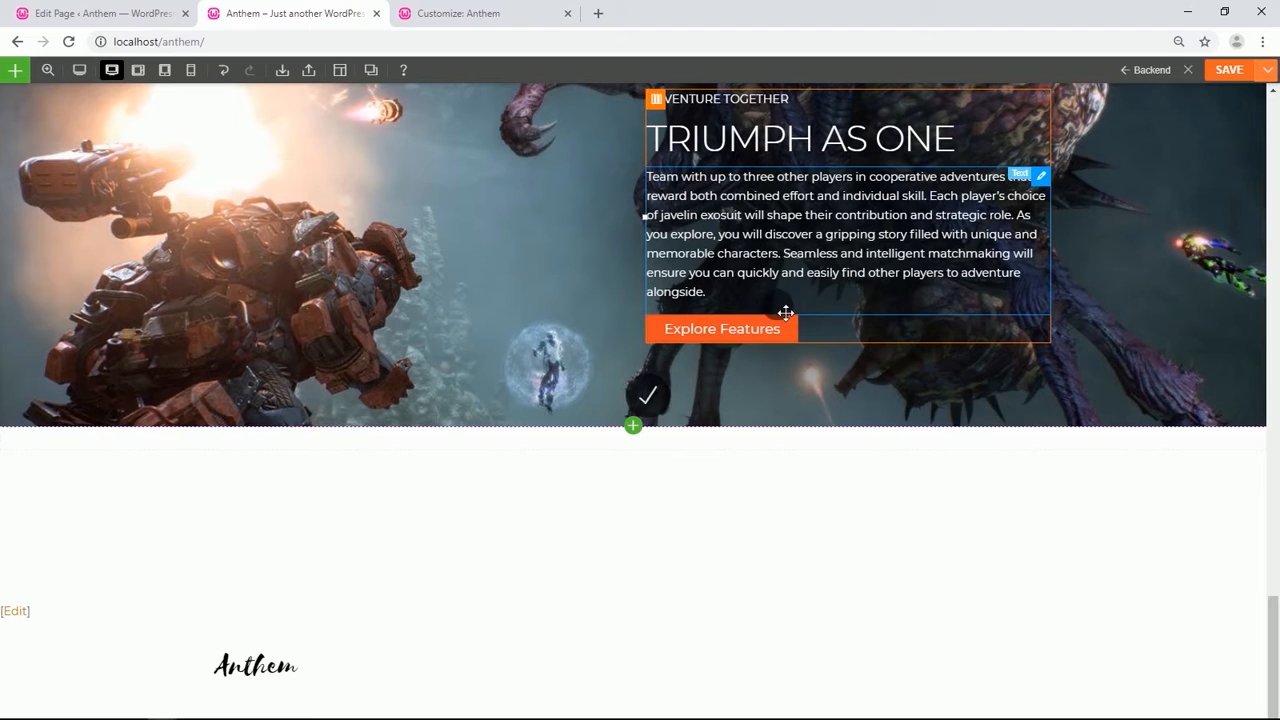
pyautogui.scroll(3, 517, 342)
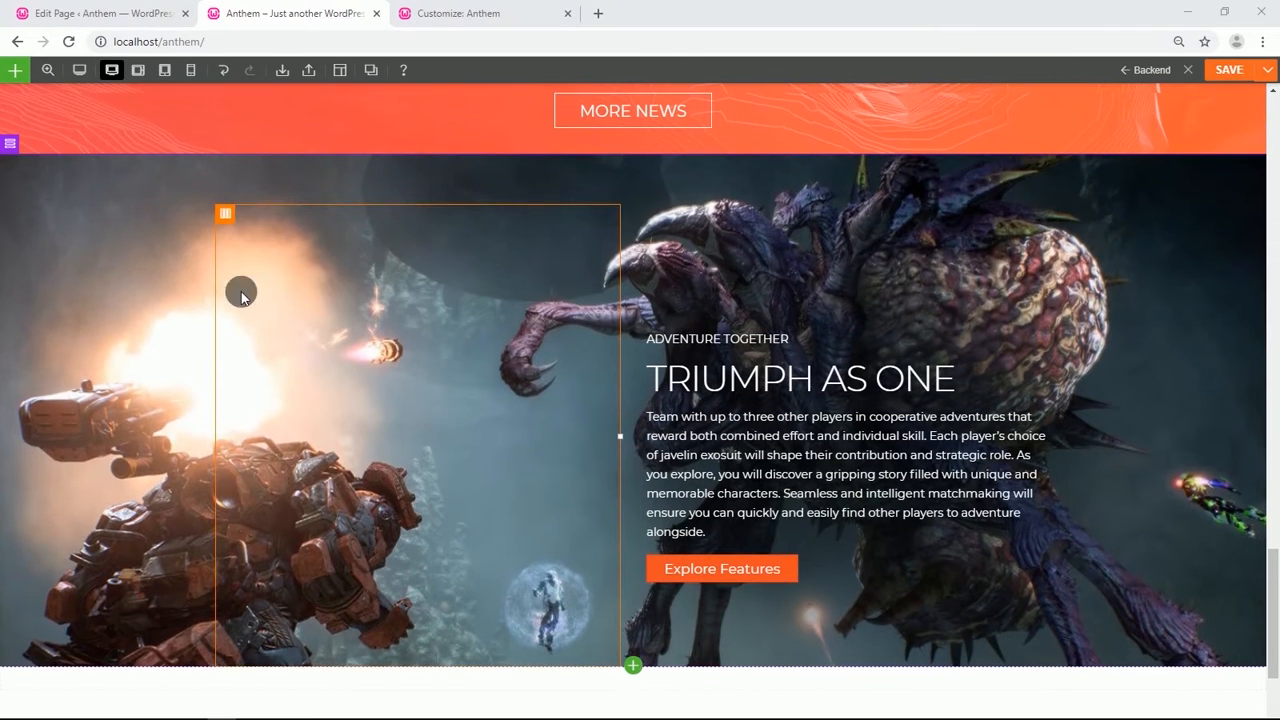
# Duplicate the ADVENTURE TOGETHER feature row.
pyautogui.moveTo(20, 147)
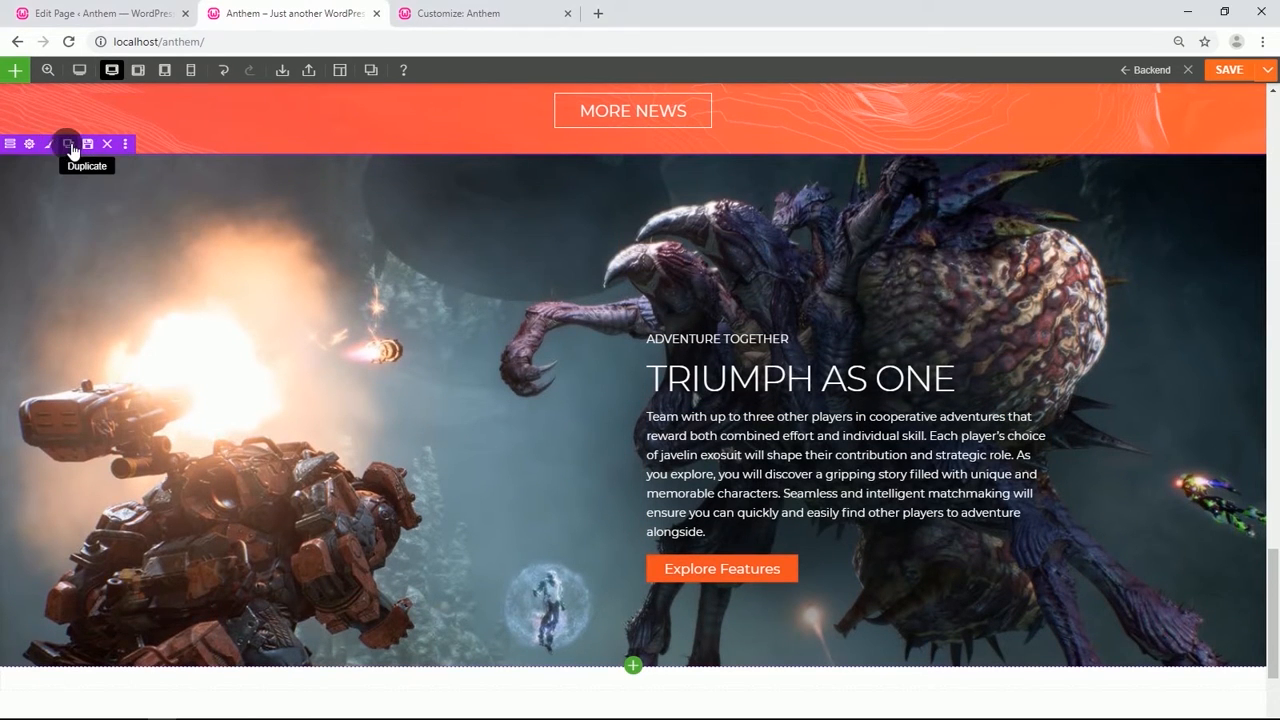
pyautogui.click(70, 147)
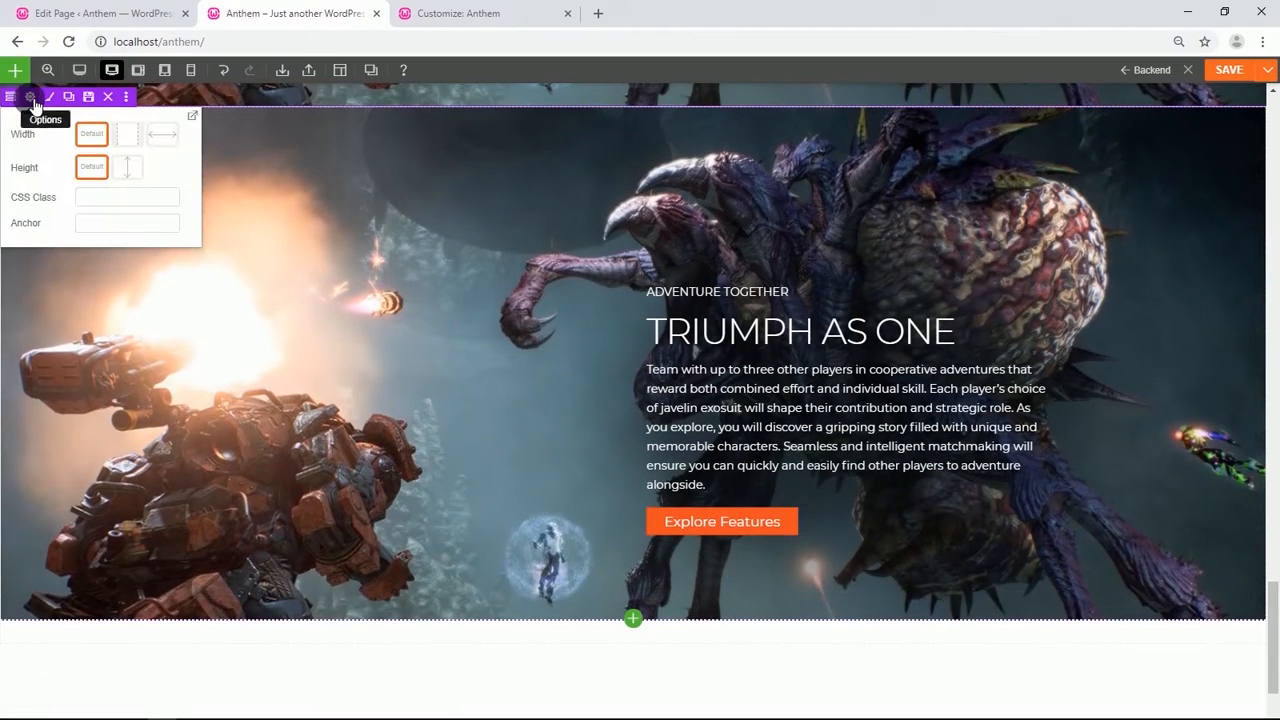
# Replace the duplicated row's background image with the javelins-xl image from the media library.
pyautogui.click(31, 98)
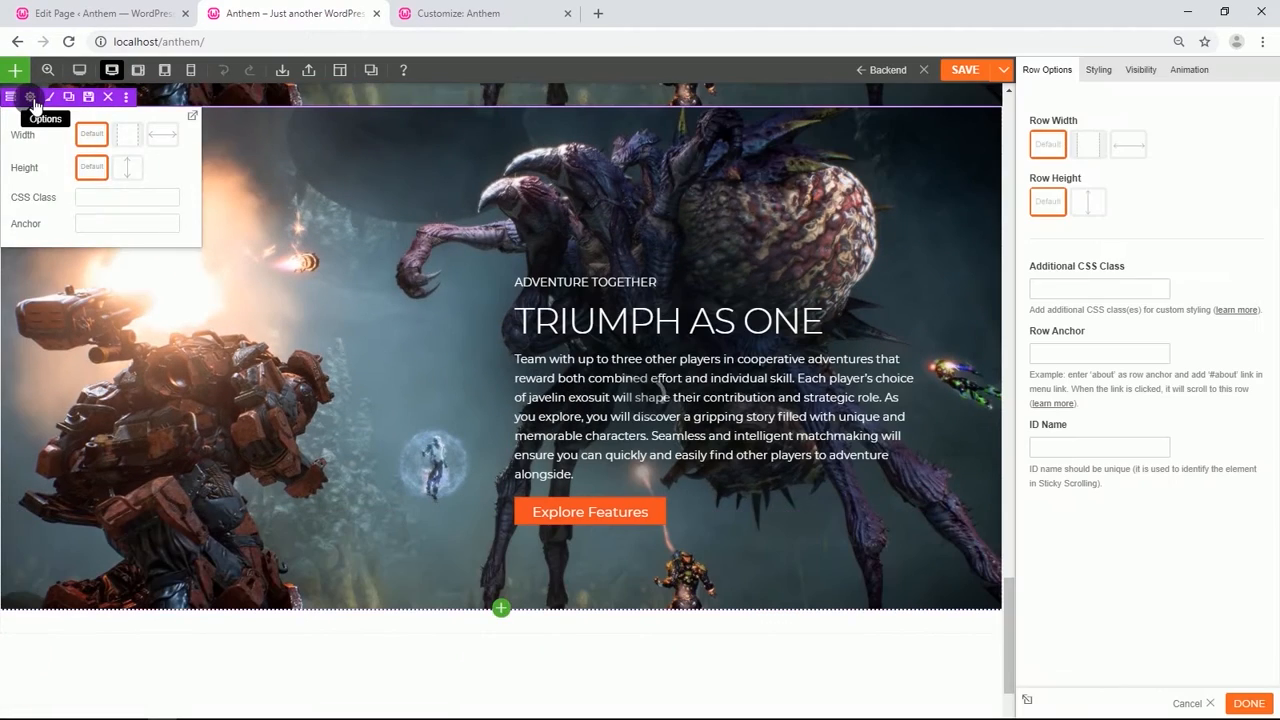
pyautogui.click(1098, 69)
pyautogui.click(1098, 138)
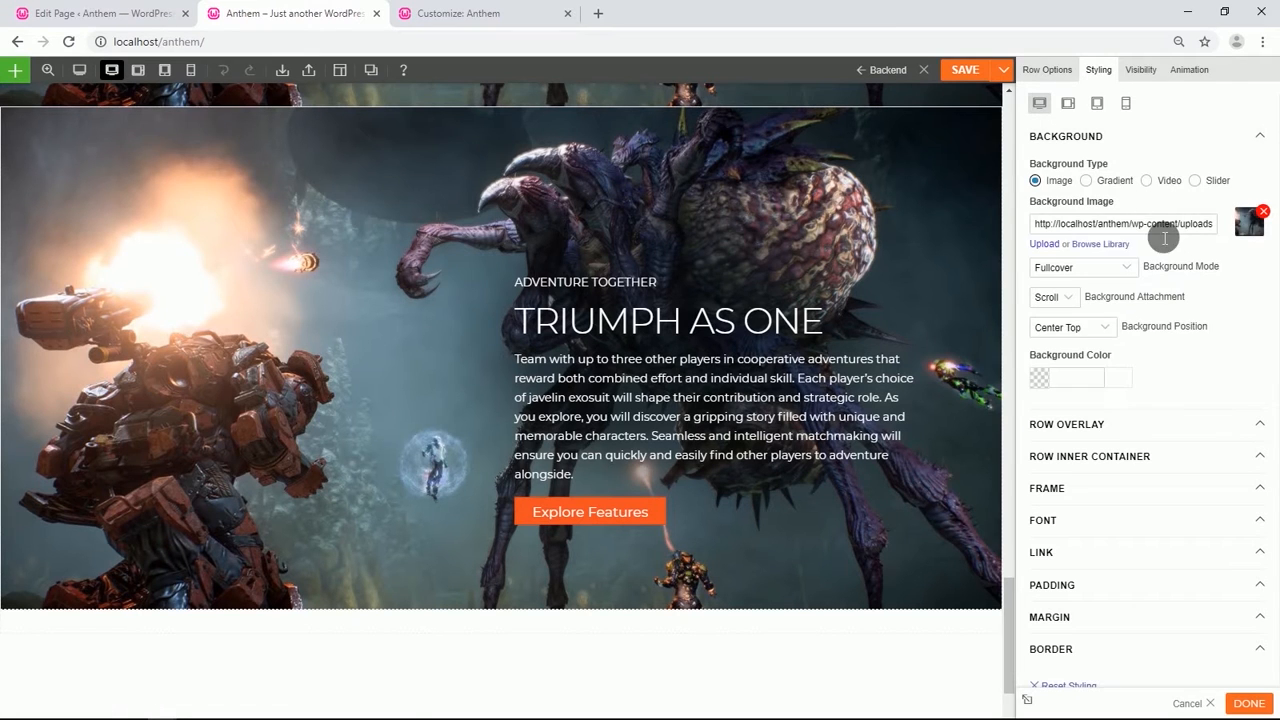
pyautogui.click(1088, 244)
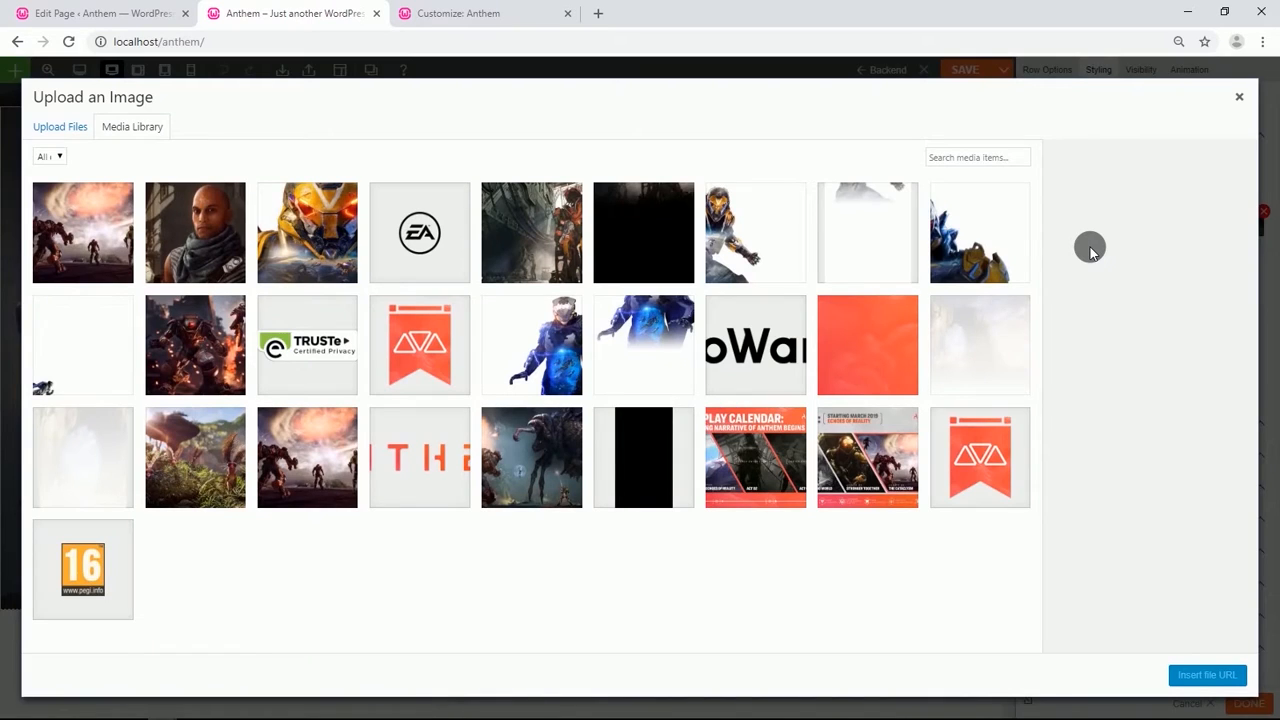
pyautogui.click(733, 250)
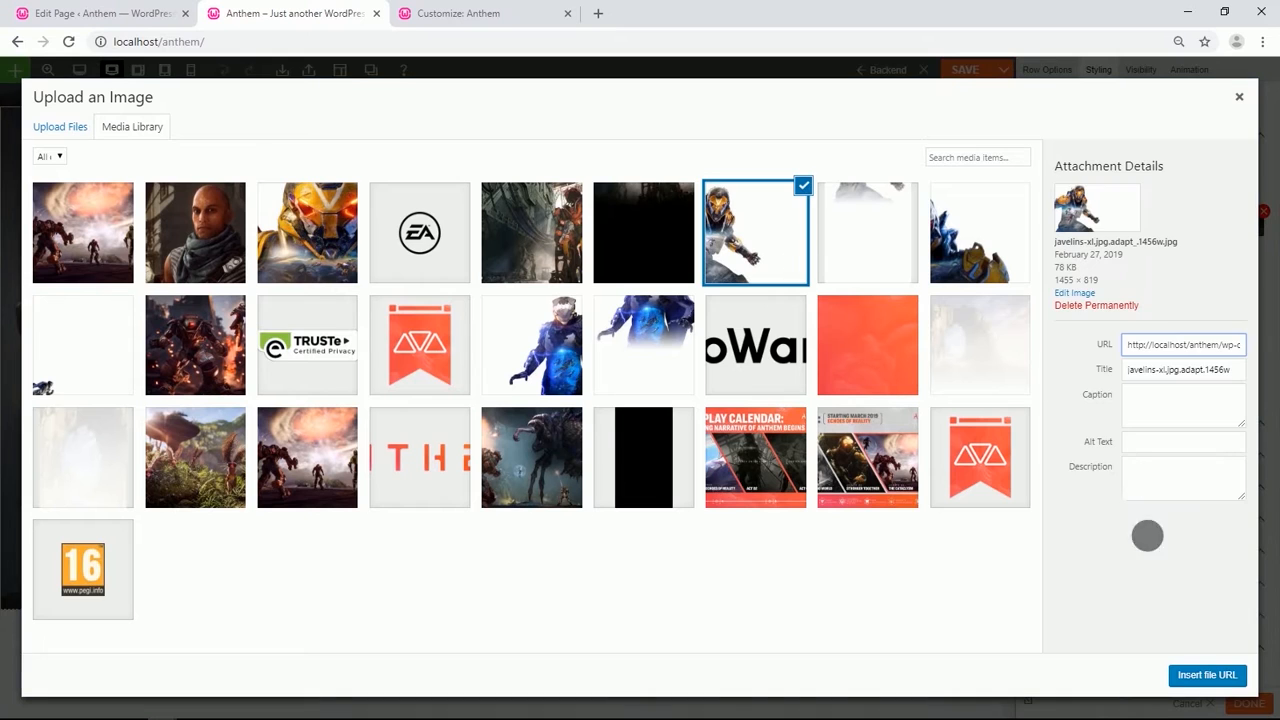
pyautogui.click(1200, 677)
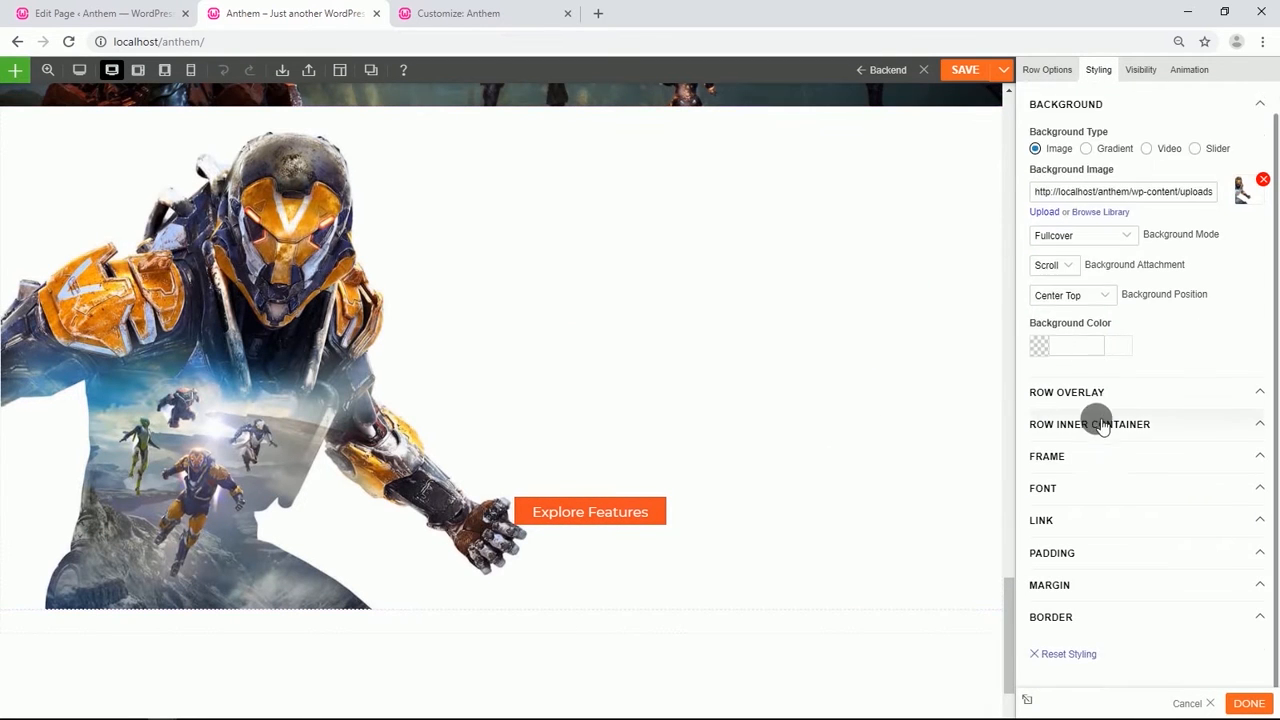
# Set the duplicated row's font color to black (#000000).
pyautogui.scroll(-1, 1092, 430)
pyautogui.click(1082, 477)
pyautogui.scroll(-2, 1085, 480)
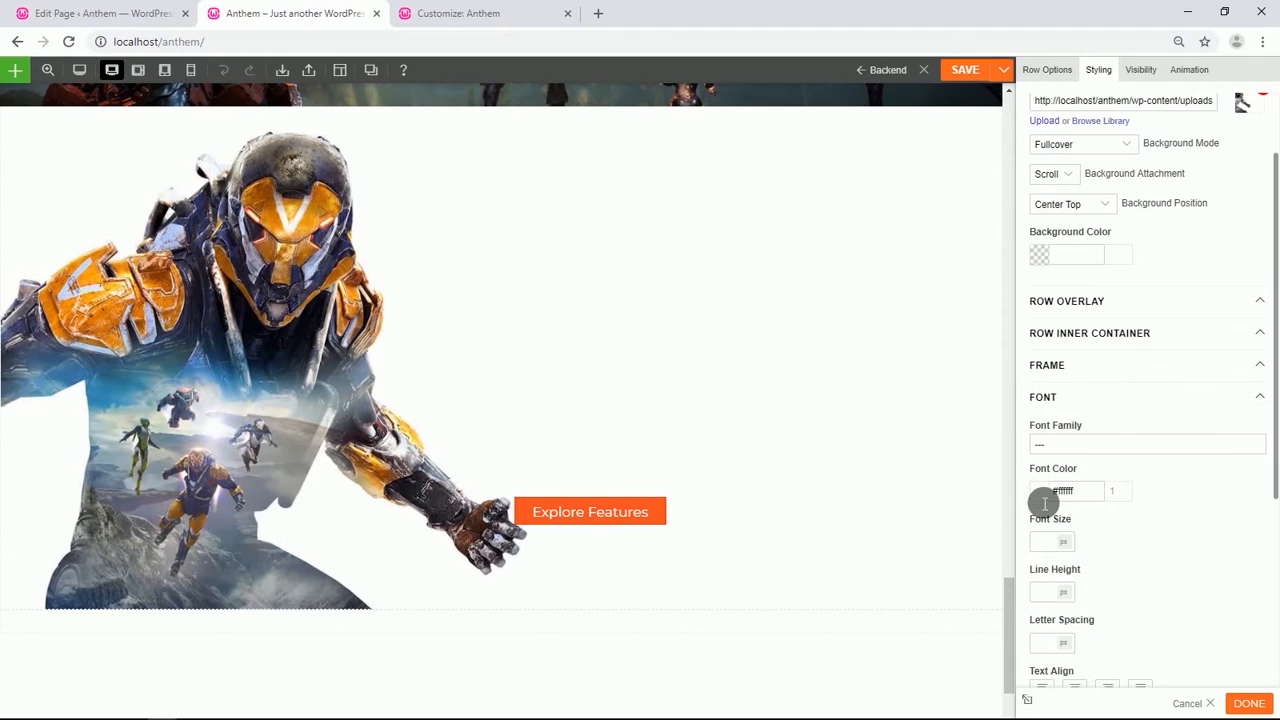
pyautogui.click(1044, 497)
pyautogui.scroll(-4, 1051, 503)
pyautogui.click(1041, 451)
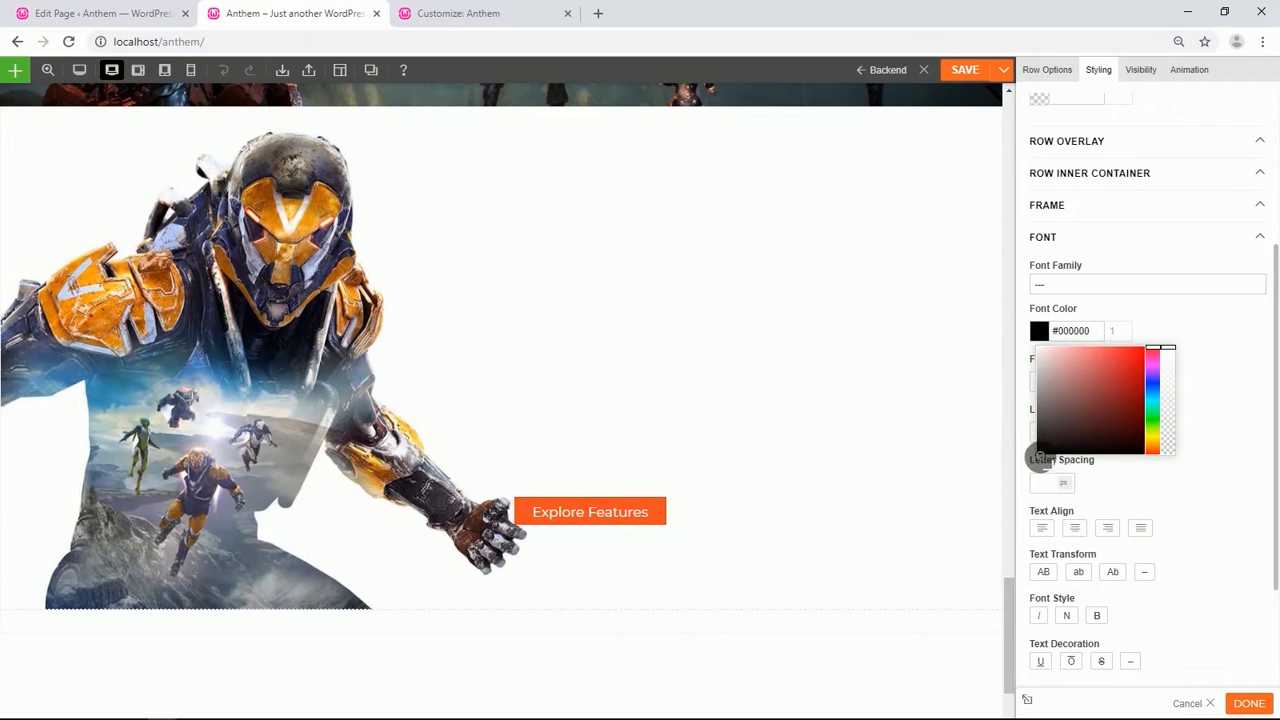
pyautogui.click(1227, 405)
# Change the row's small label text to THE ULTMATE ARMOR.
pyautogui.click(620, 285)
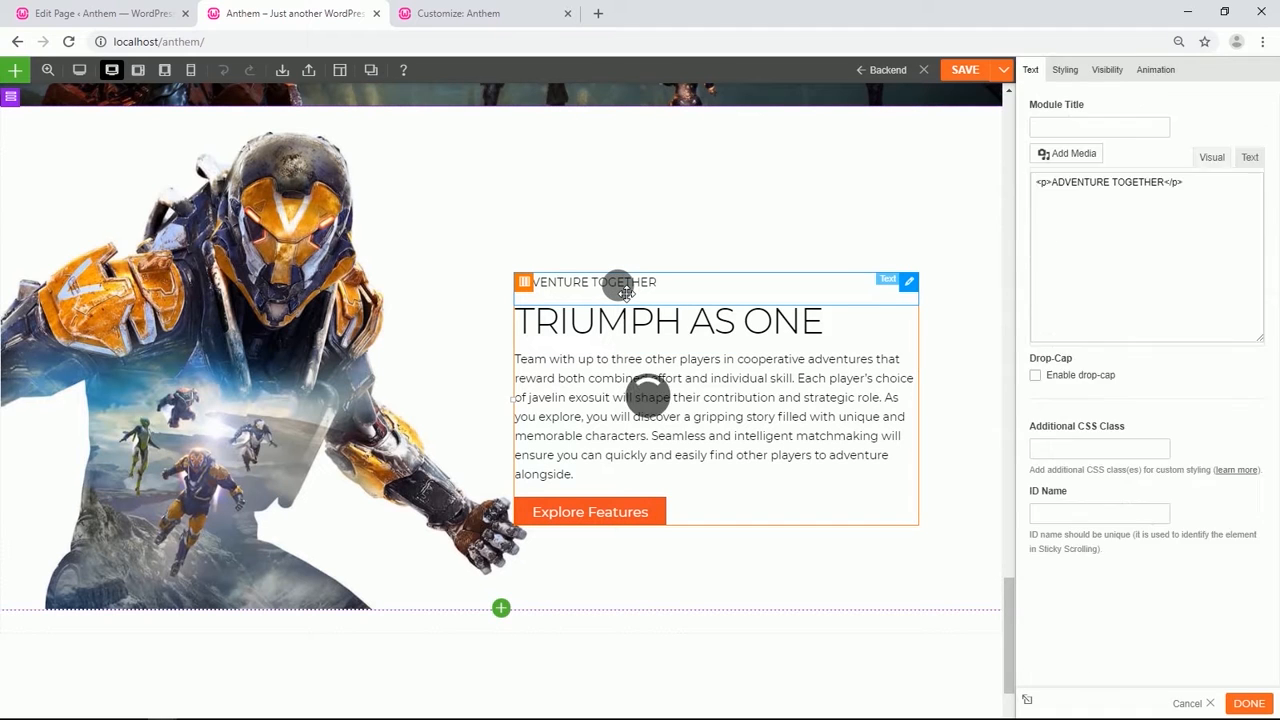
pyautogui.moveTo(1181, 288); pyautogui.dragTo(1056, 296)
pyautogui.write('THE ULTMATE ARMOR')
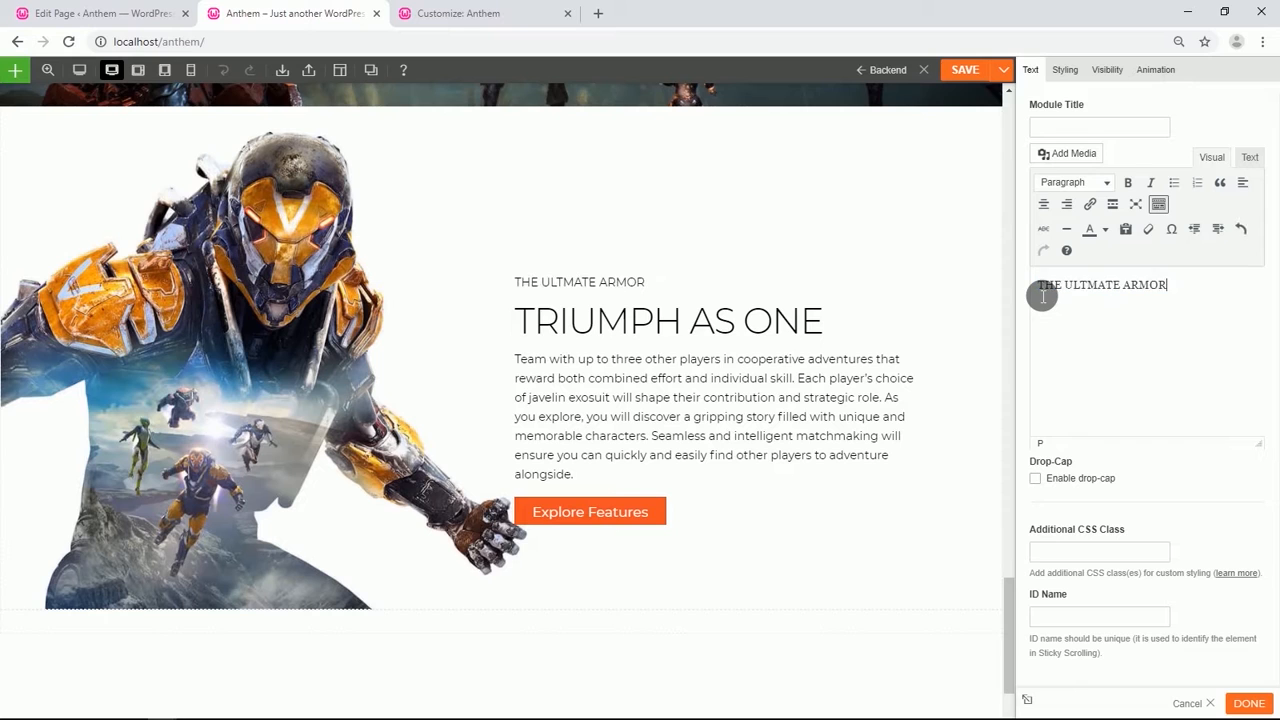
# Replace the row's heading with SUIT UP WITH JAVELINS and format it as Heading 1.
pyautogui.click(783, 325)
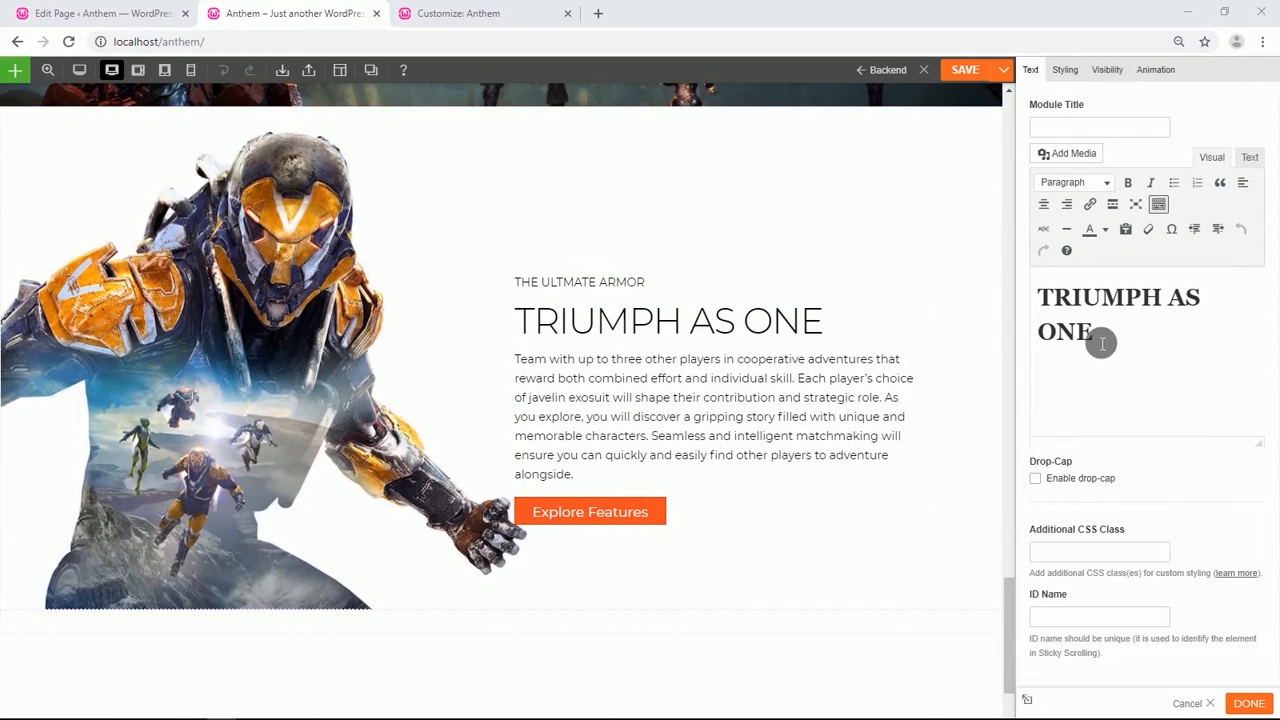
pyautogui.moveTo(1100, 343); pyautogui.dragTo(1042, 310)
pyautogui.write('SUIT UP WITH JAVELINS')
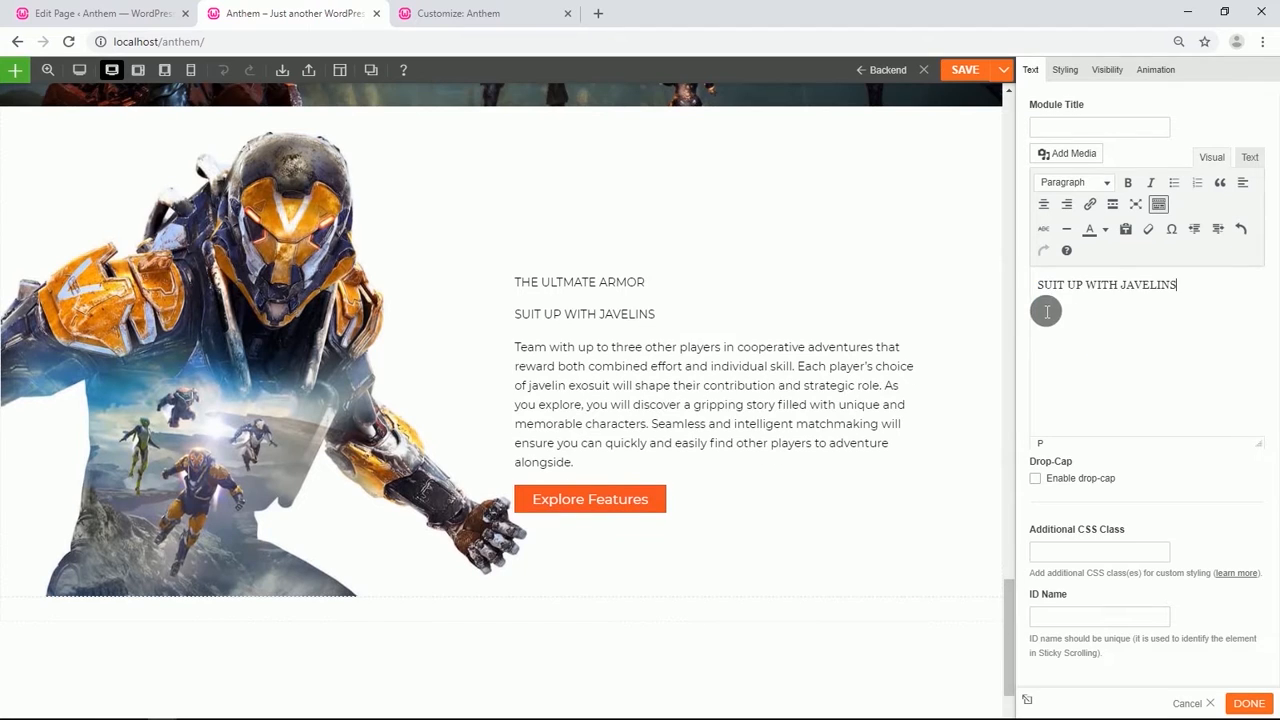
pyautogui.moveTo(1189, 290); pyautogui.dragTo(1040, 298)
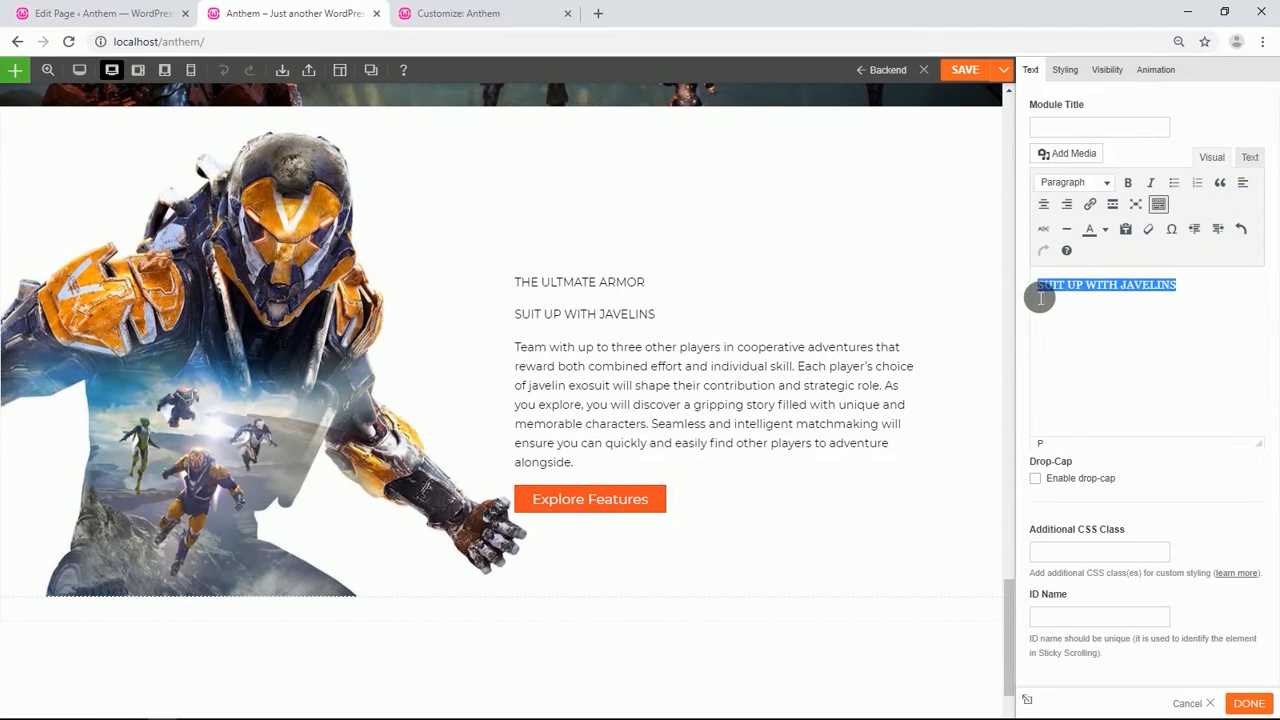
pyautogui.click(1107, 183)
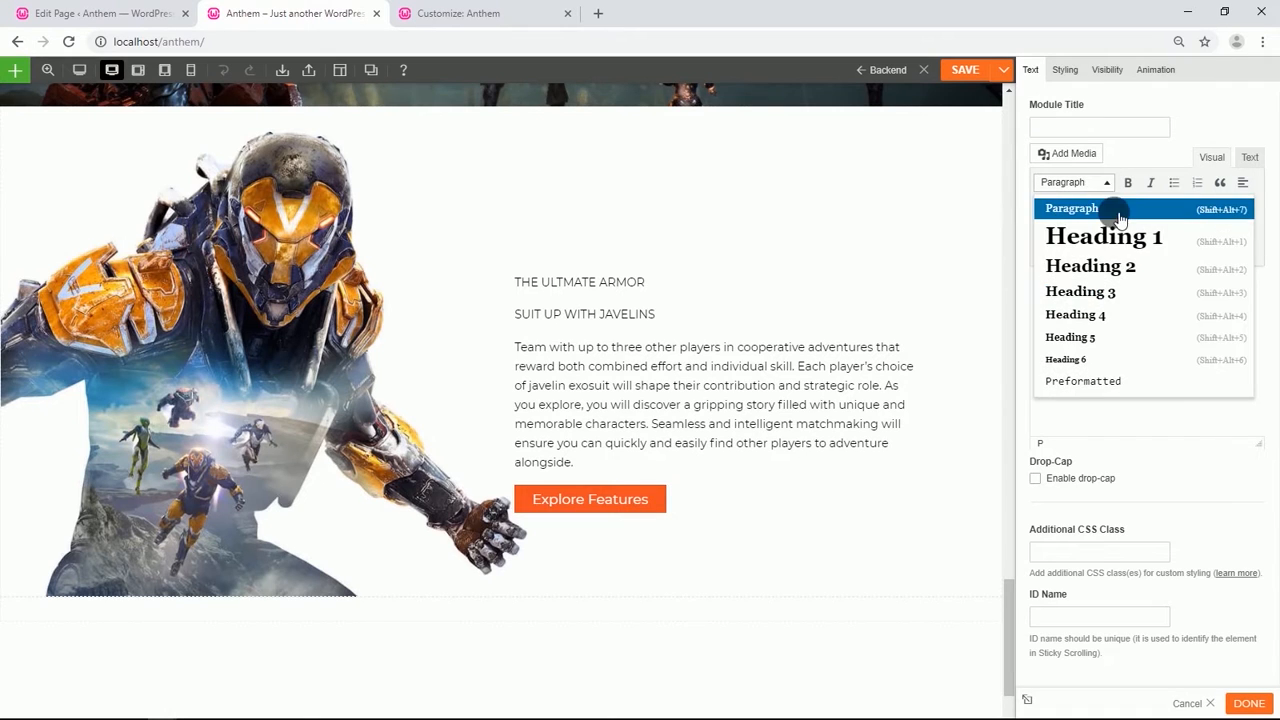
pyautogui.click(1128, 238)
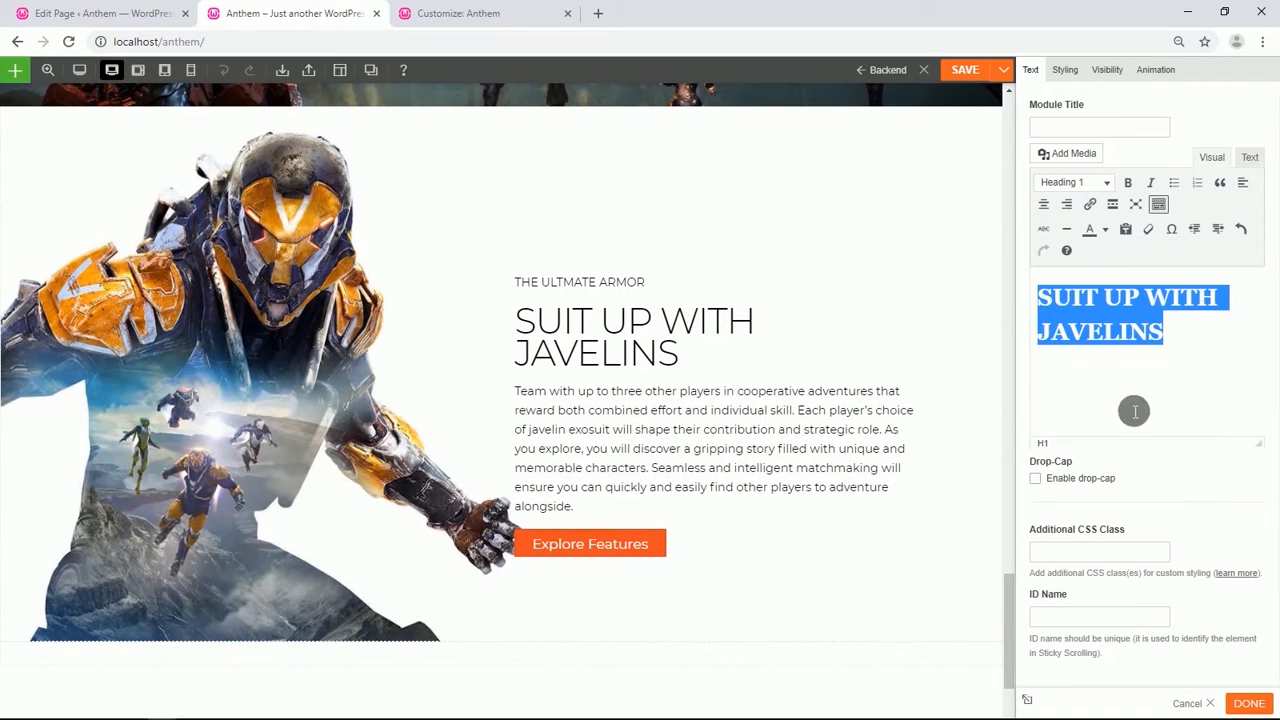
# Replace the description with the pasted Freelancer javelin exosuit paragraph.
pyautogui.click(677, 440)
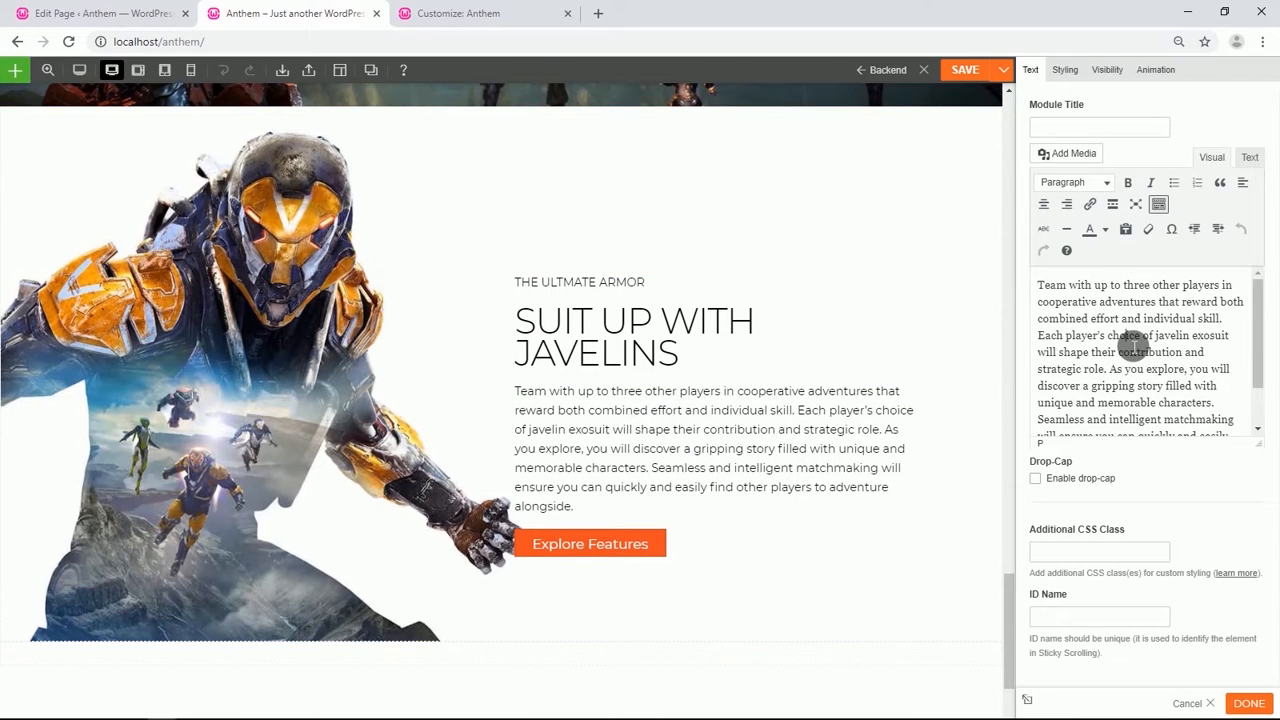
pyautogui.tripleClick(1133, 345)
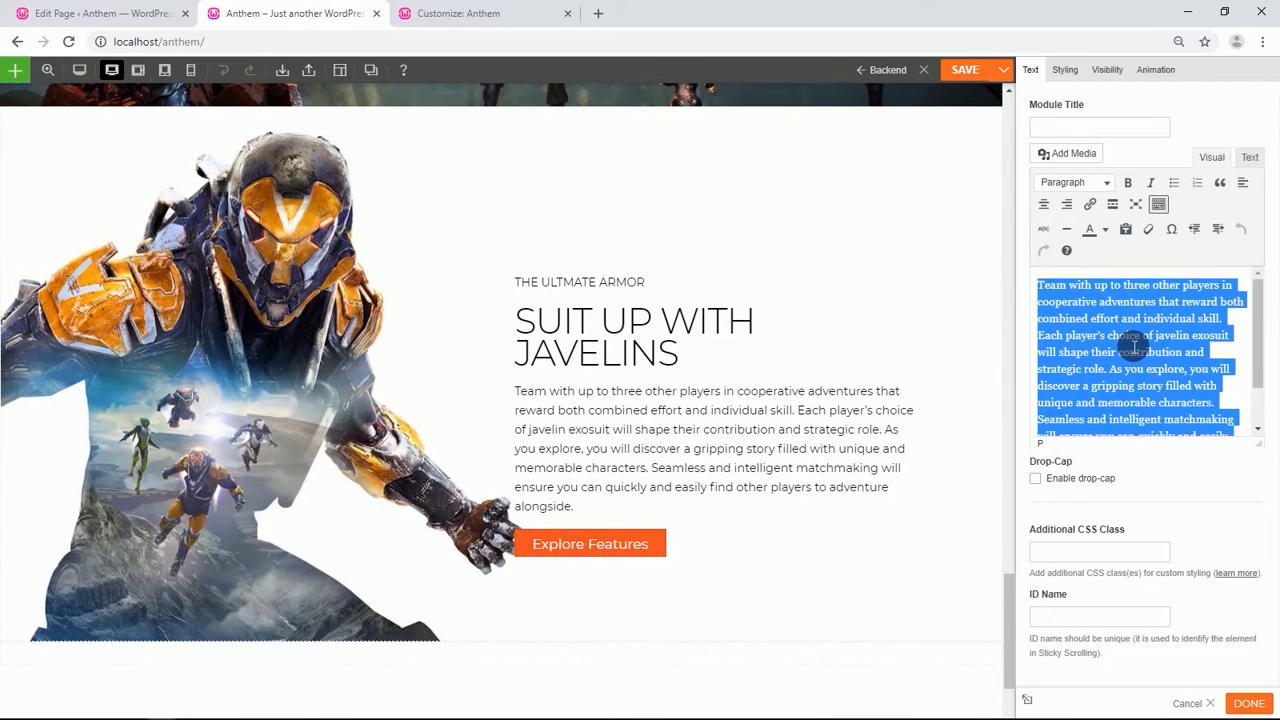
pyautogui.write("Every time you enter the world as a Freelancer, you'll select a powerful javelin exosuit – armor designed to provide its pilot with incredible offensive and defensive capabilities. Move at incredible speed, rocket across the skies, or safely roam watery depths. As you play, you will constantly progress both your own abilities as a javelin pilot and the combat and traversal capabilities of your growing collection of exosuits.")
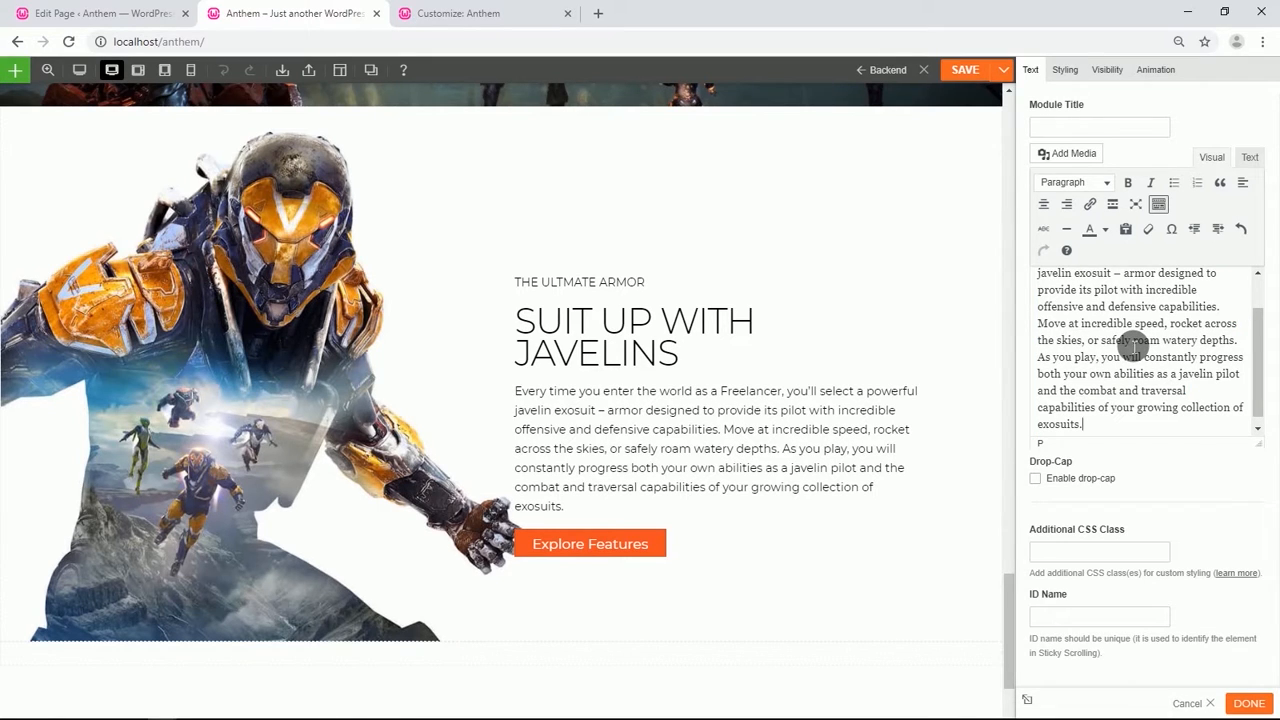
# Relabel the row's button as Ranger Javelin and save the page.
pyautogui.scroll(-1, 590, 490)
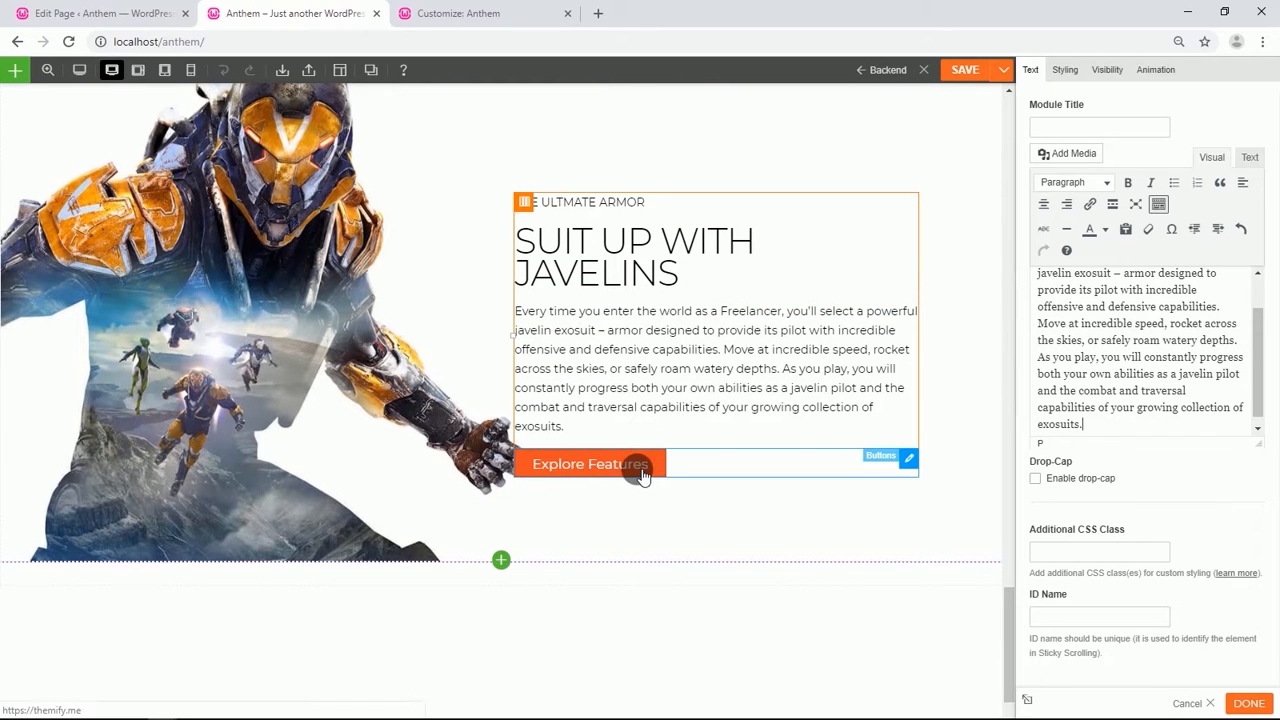
pyautogui.doubleClick(643, 474)
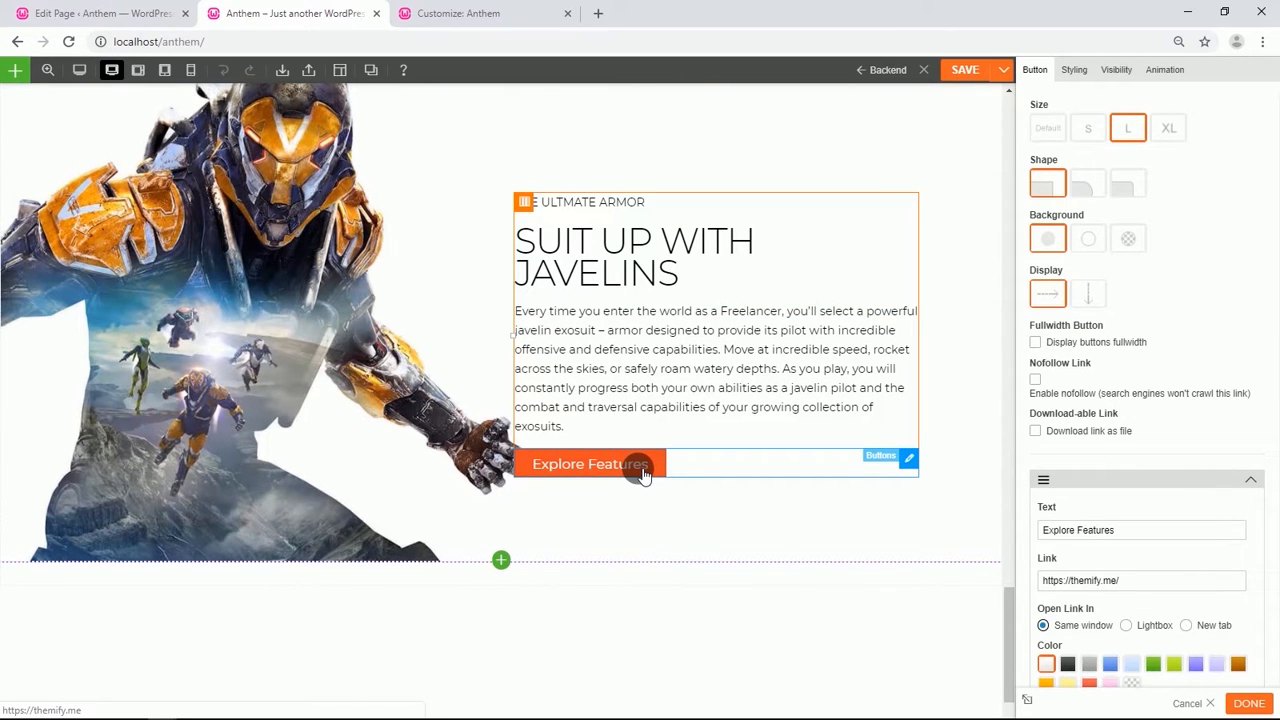
pyautogui.moveTo(1157, 540); pyautogui.dragTo(1029, 537)
pyautogui.write('Ranger Javelin')
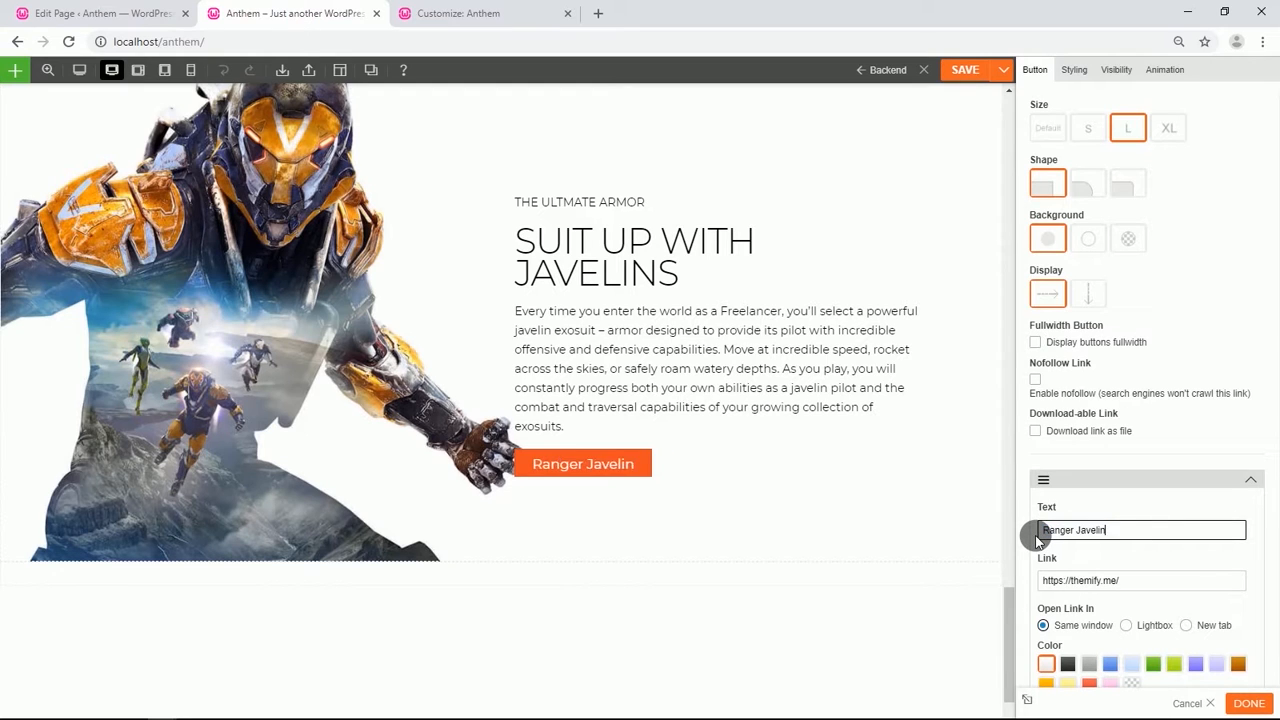
pyautogui.click(965, 72)
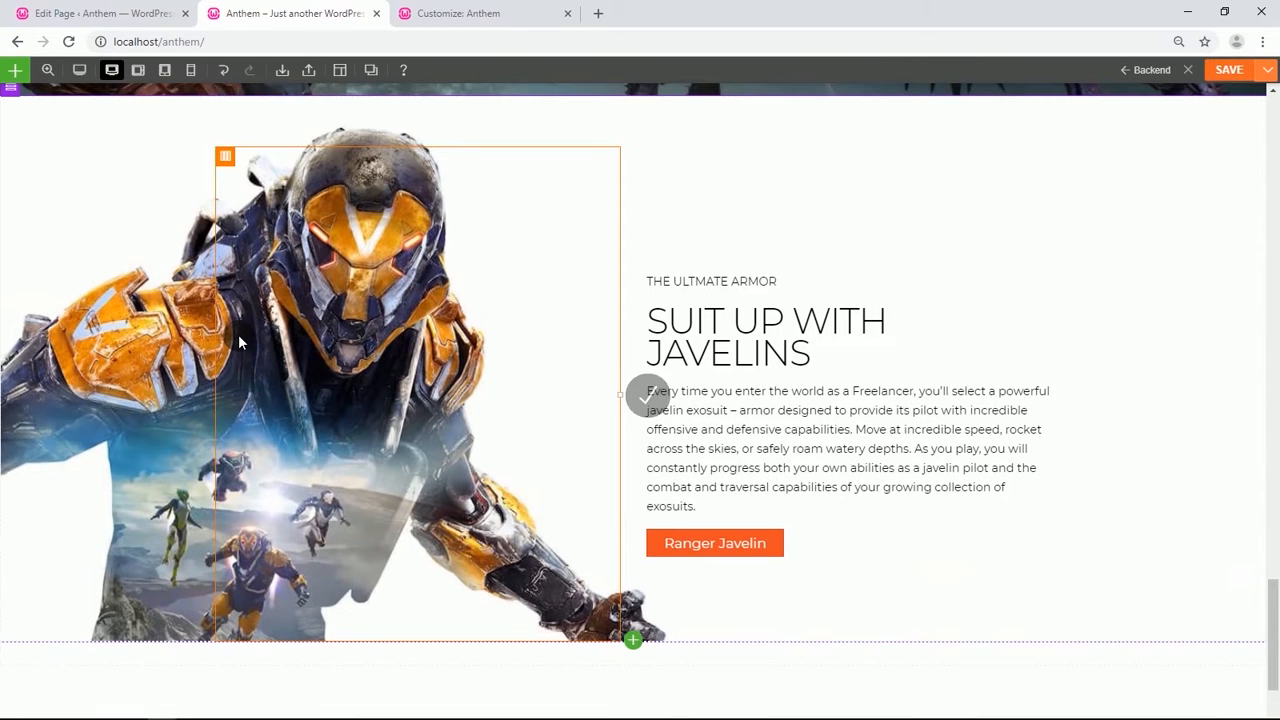
# Duplicate the THE ULTMATE ARMOR row to create a third feature row.
pyautogui.scroll(2, 200, 320)
pyautogui.moveTo(10, 245)
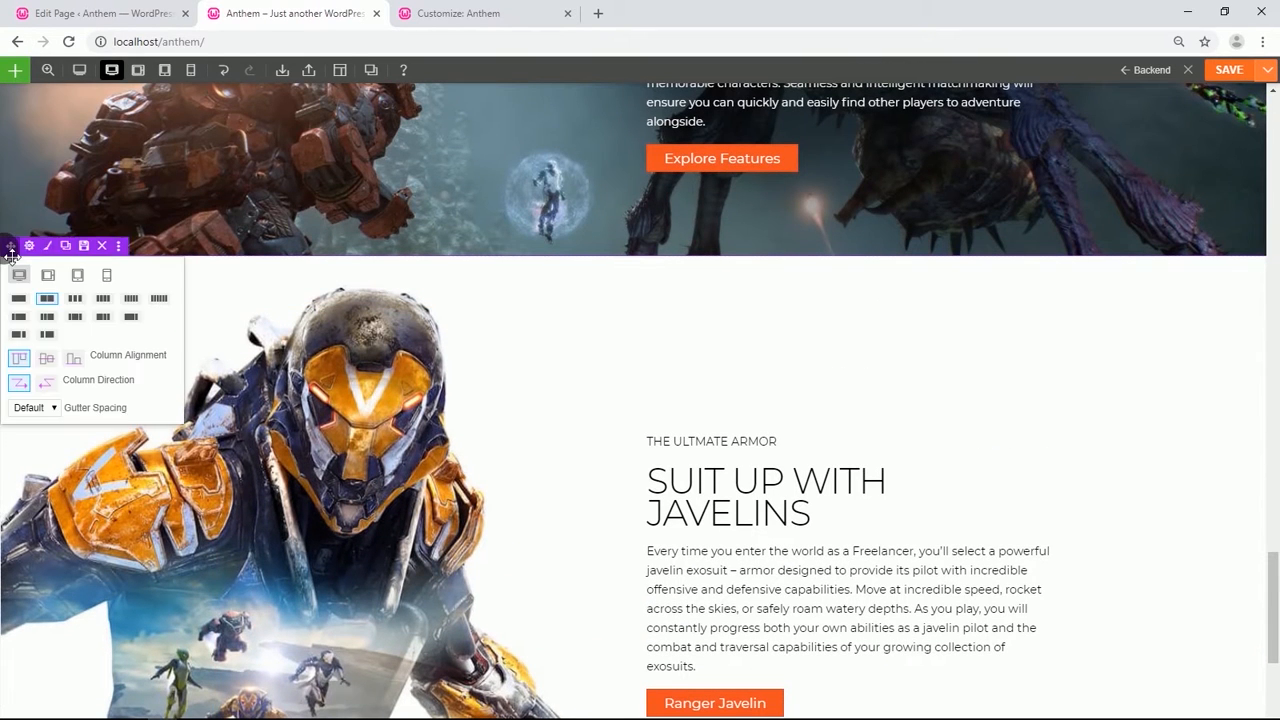
pyautogui.click(70, 248)
pyautogui.scroll(-5, 243, 413)
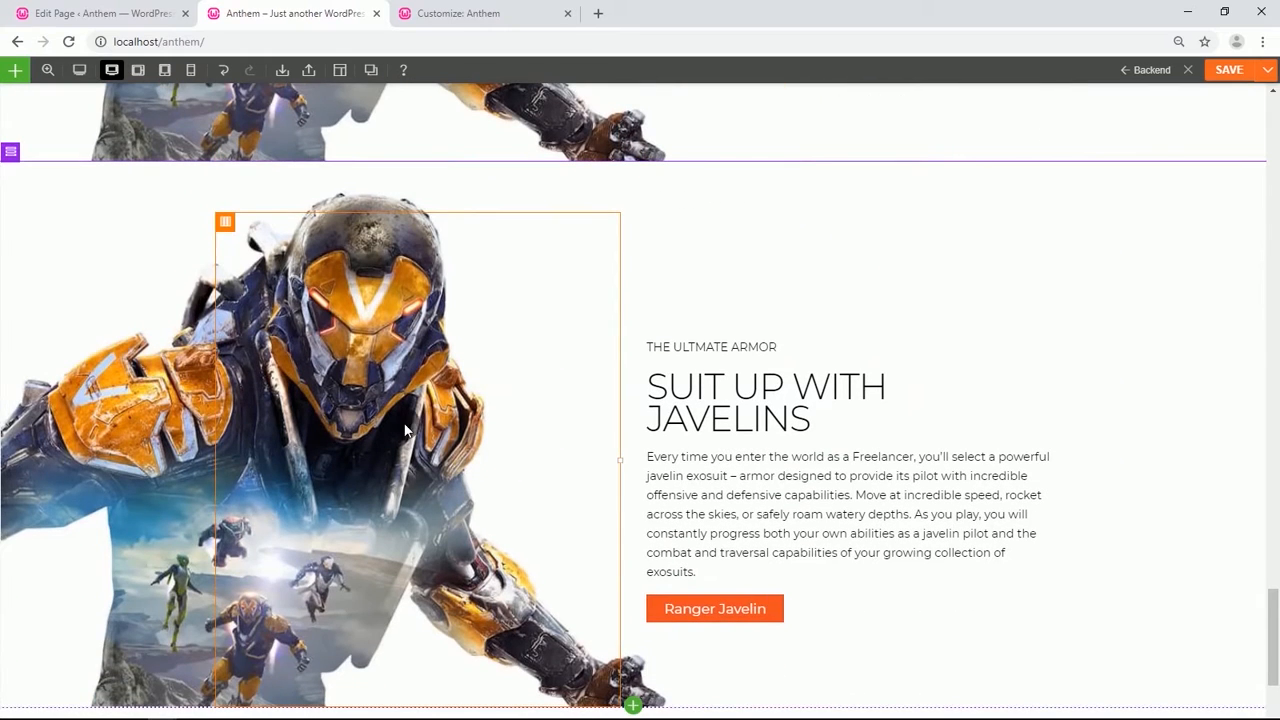
# Set the new row's background image to the loadout-xl image from the media library.
pyautogui.click(30, 154)
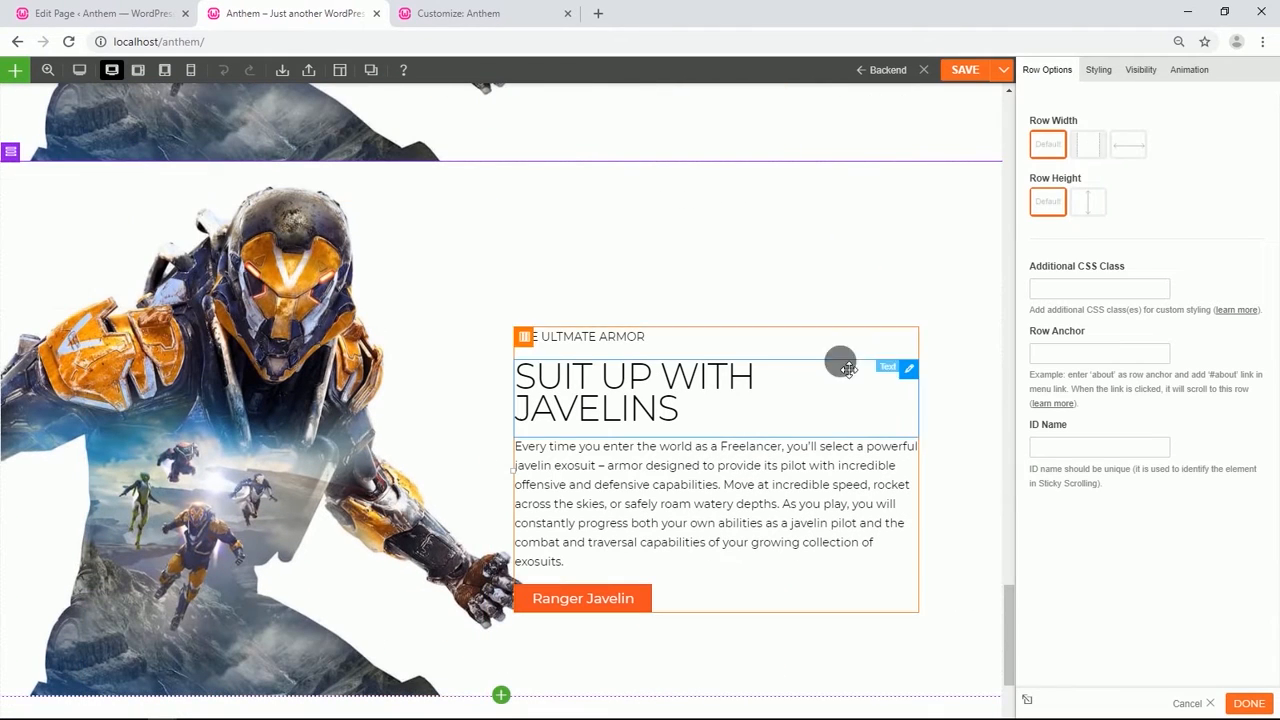
pyautogui.click(1099, 70)
pyautogui.click(1100, 134)
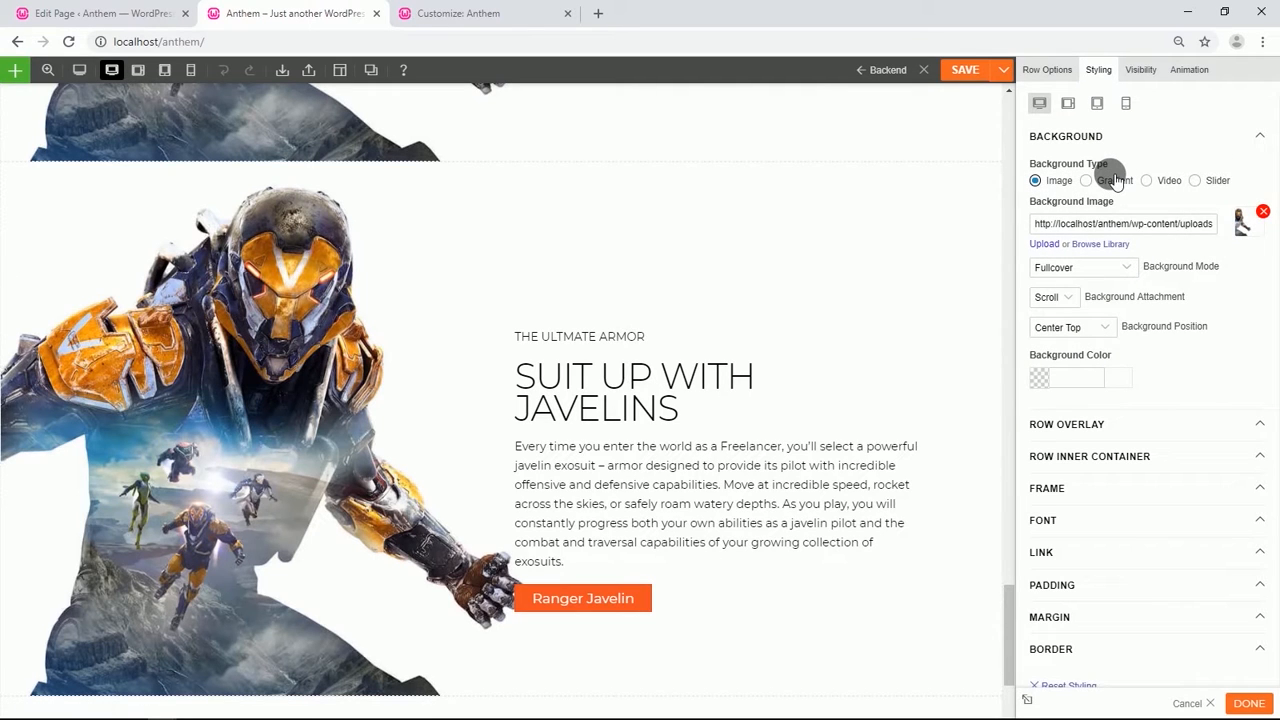
pyautogui.click(1111, 245)
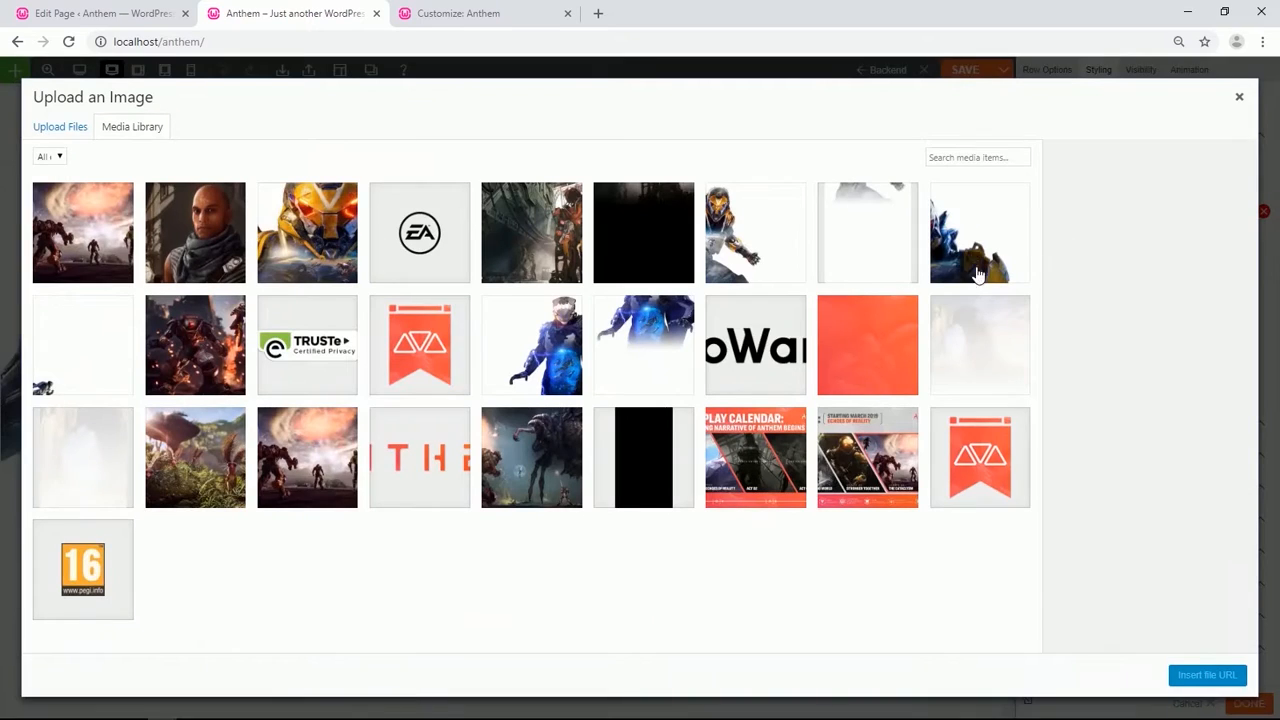
pyautogui.click(510, 245)
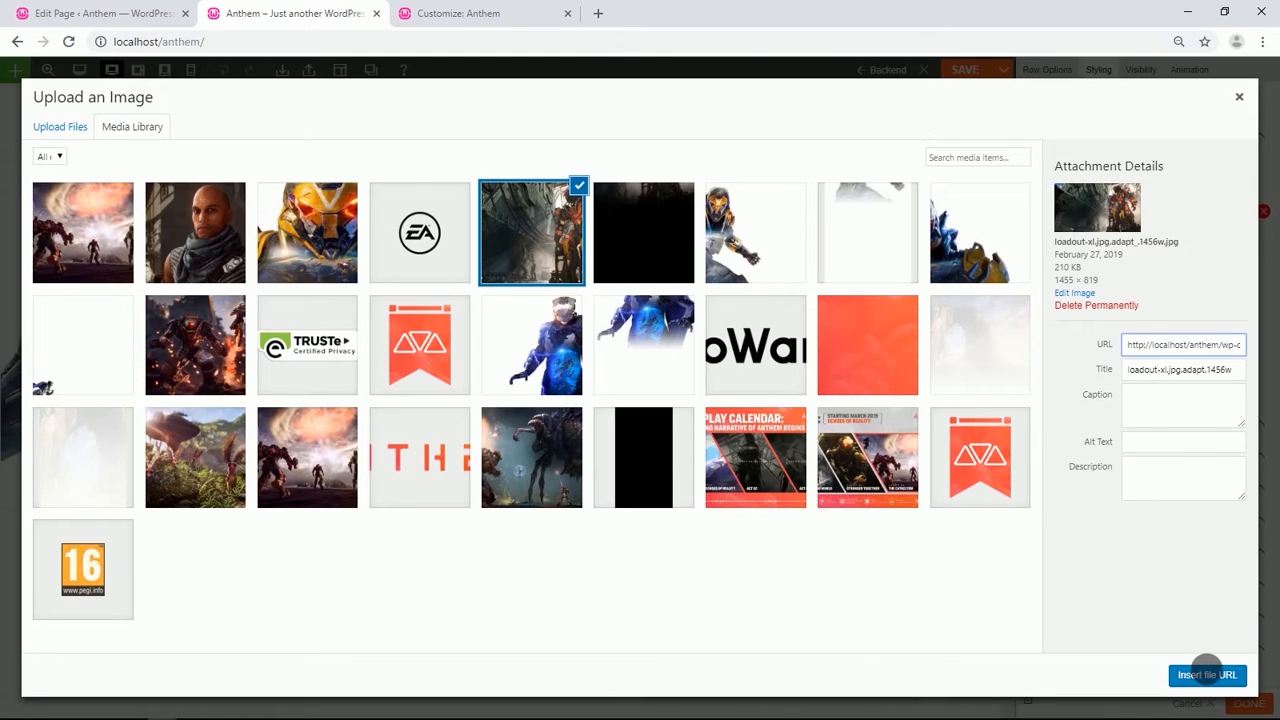
pyautogui.click(1205, 672)
# Set the new row's font color to white (#ffffff).
pyautogui.scroll(-1, 1123, 427)
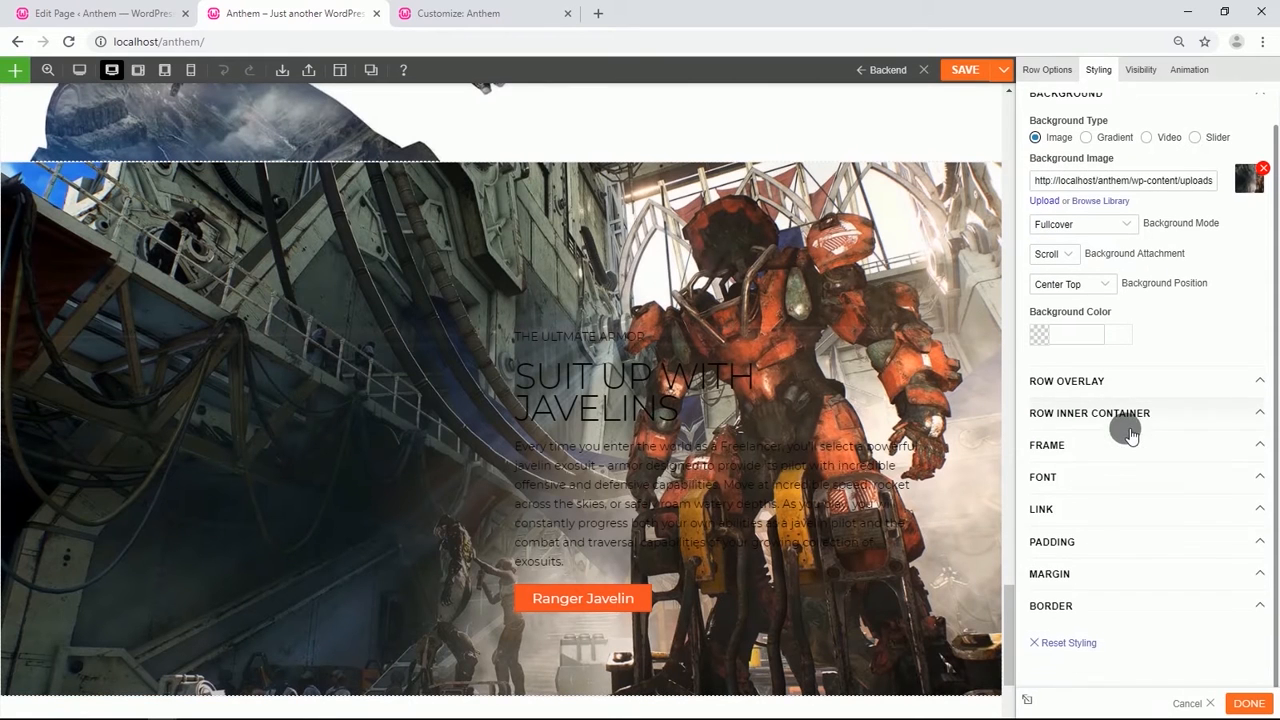
pyautogui.click(1077, 478)
pyautogui.scroll(-1, 1072, 480)
pyautogui.click(1040, 490)
pyautogui.scroll(-1, 1045, 500)
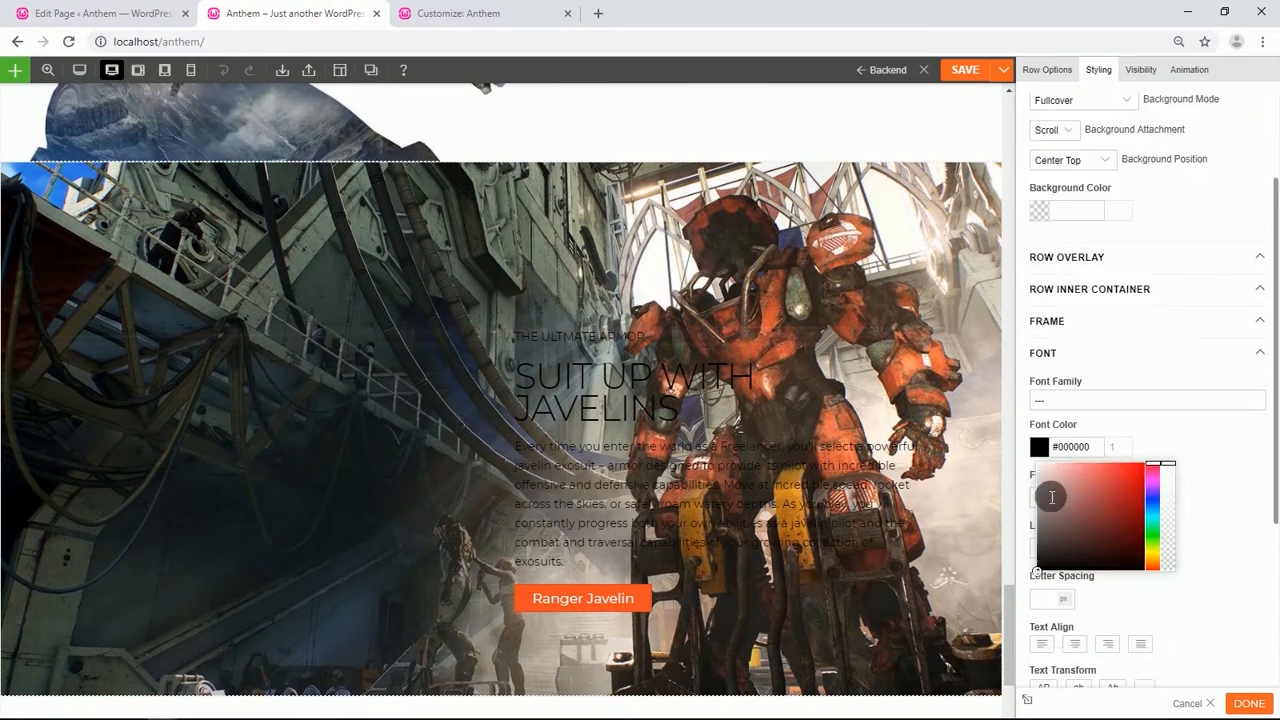
pyautogui.moveTo(1051, 486); pyautogui.dragTo(1022, 412)
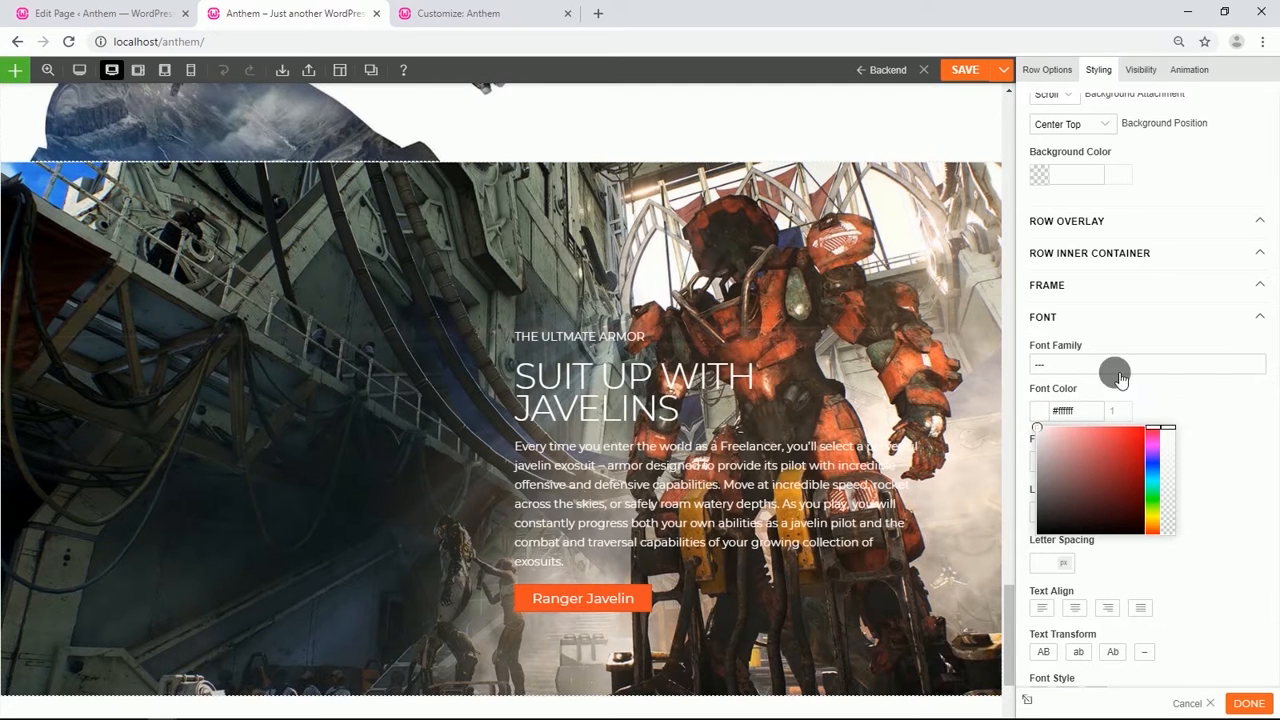
pyautogui.click(1219, 406)
# Move the label, heading, description and button modules into the row's left column.
pyautogui.moveTo(611, 343); pyautogui.dragTo(200, 215)
pyautogui.moveTo(523, 334); pyautogui.dragTo(300, 345)
pyautogui.moveTo(188, 288); pyautogui.dragTo(183, 222)
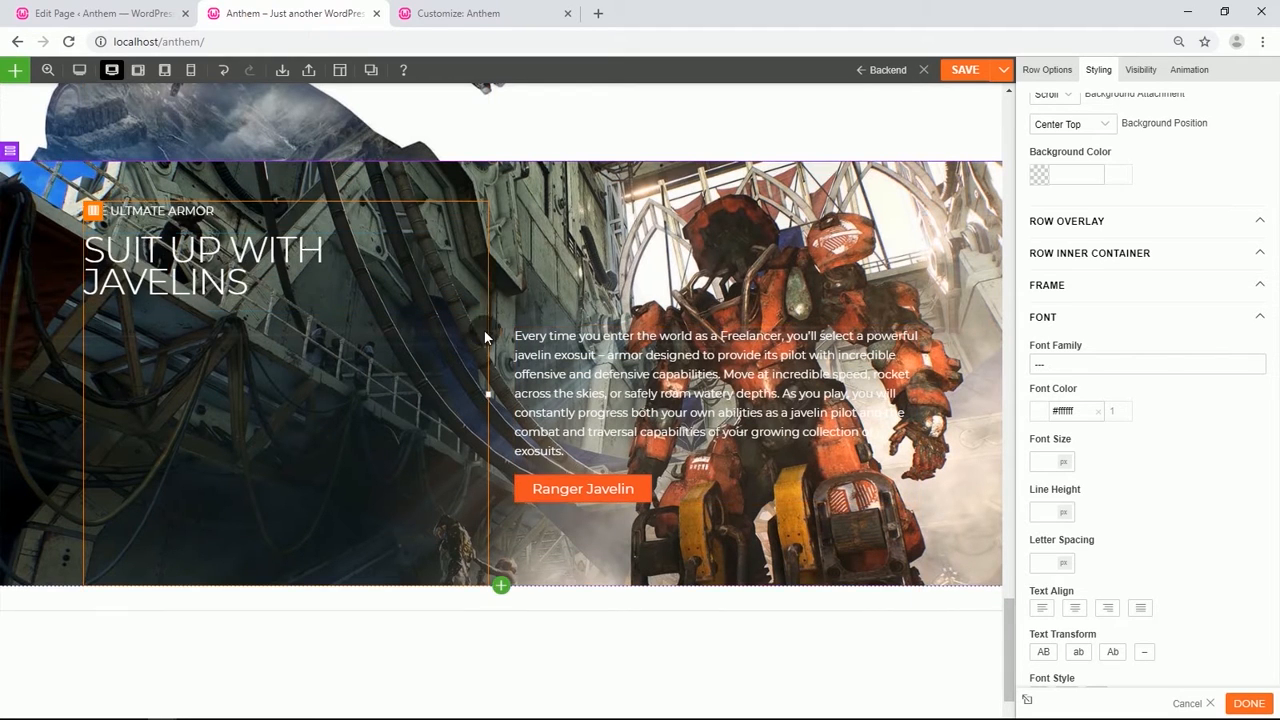
pyautogui.moveTo(600, 365); pyautogui.dragTo(306, 460)
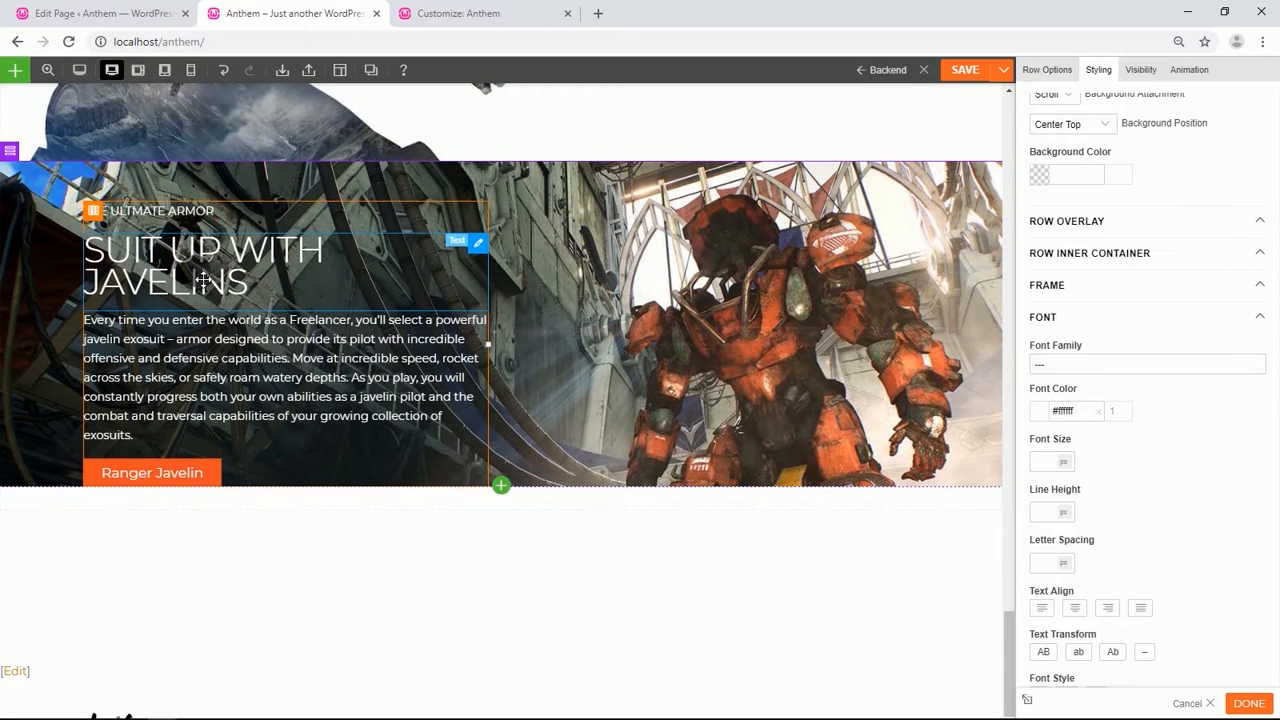
# Set the left column's top margin to 15% and its bottom margin to 10%.
pyautogui.click(98, 219)
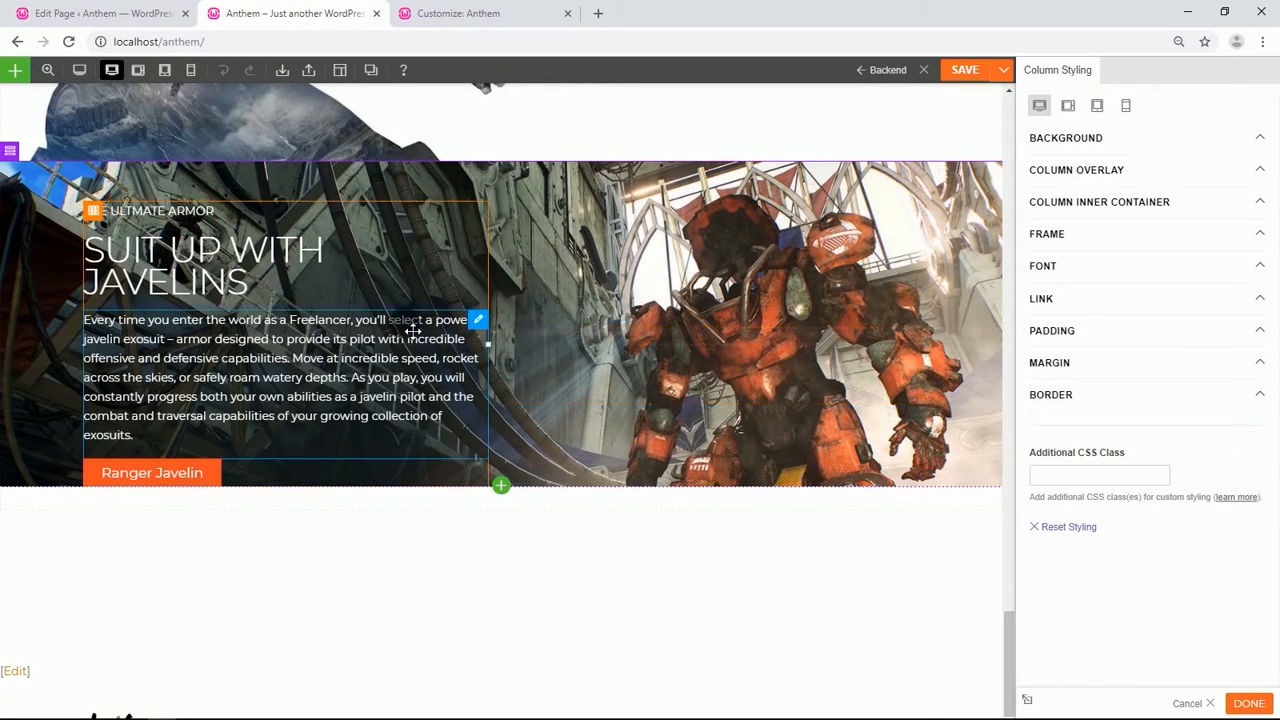
pyautogui.click(1082, 364)
pyautogui.click(1091, 413)
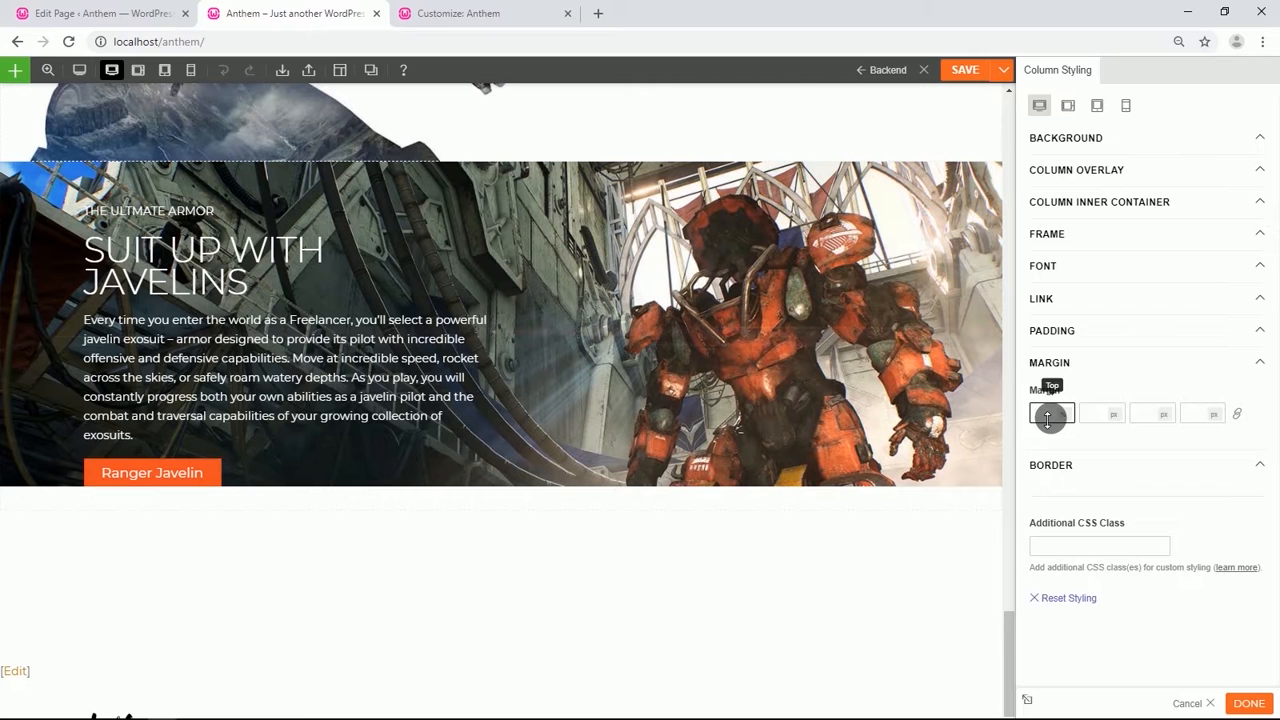
pyautogui.write('150')
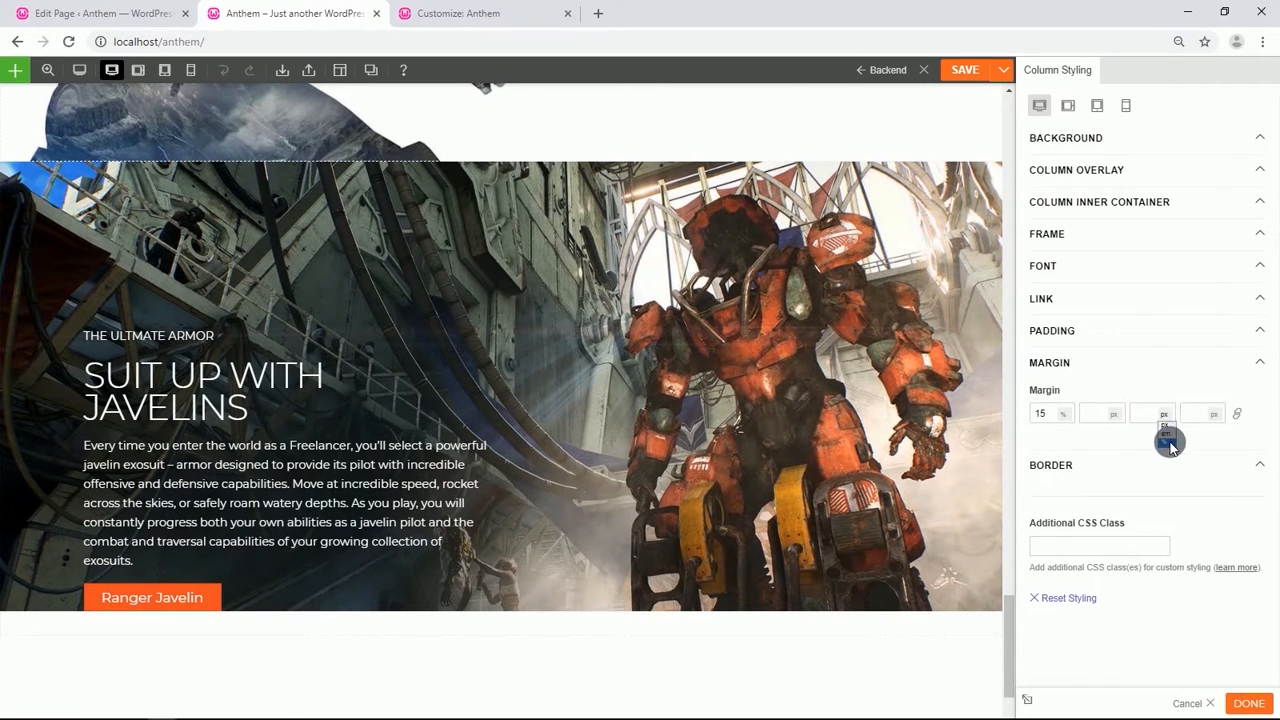
pyautogui.click(1167, 442)
pyautogui.click(1151, 417)
pyautogui.write('1')
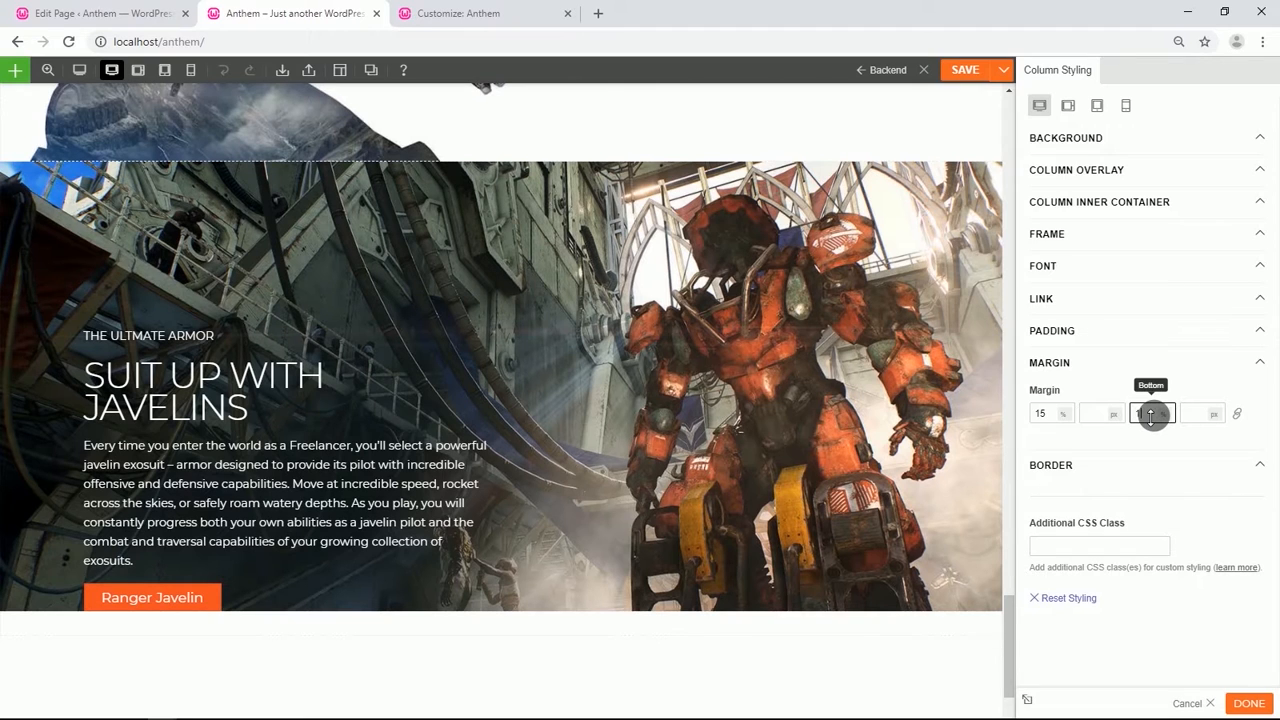
pyautogui.write('0')
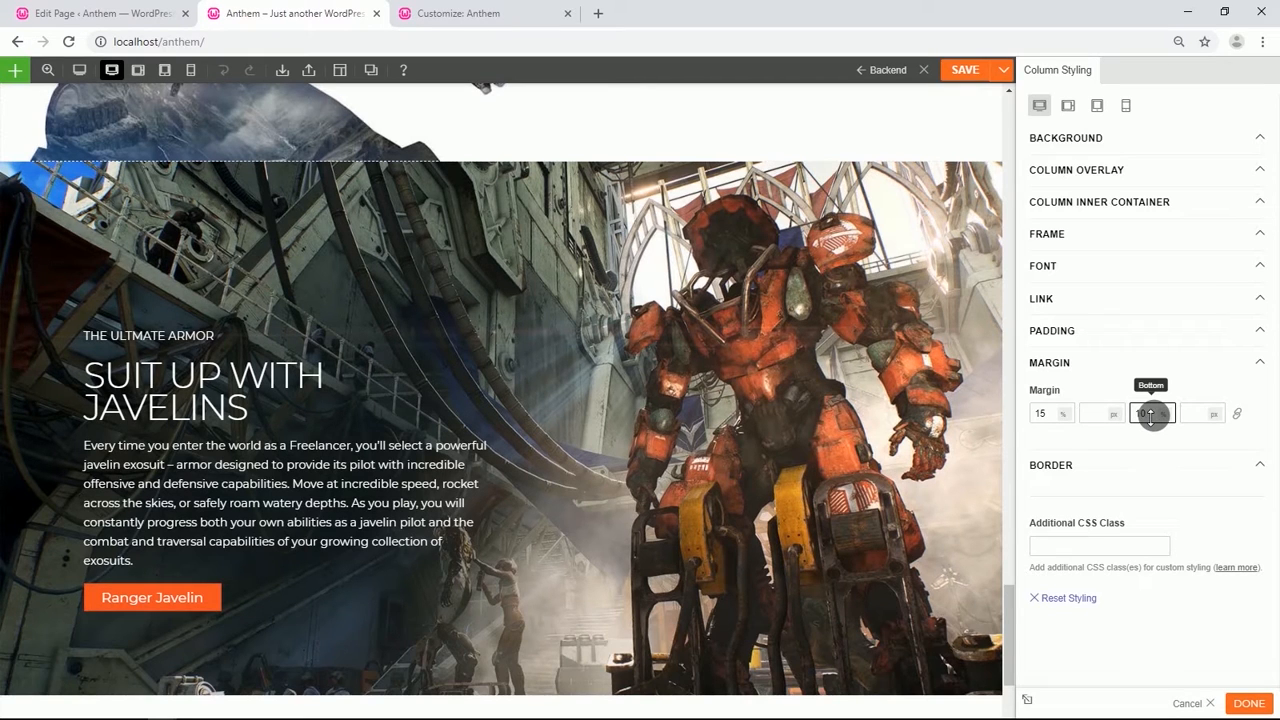
# Replace the label text with AN ENDLESS ARSENAL.
pyautogui.doubleClick(160, 345)
pyautogui.moveTo(1168, 288); pyautogui.dragTo(1060, 300)
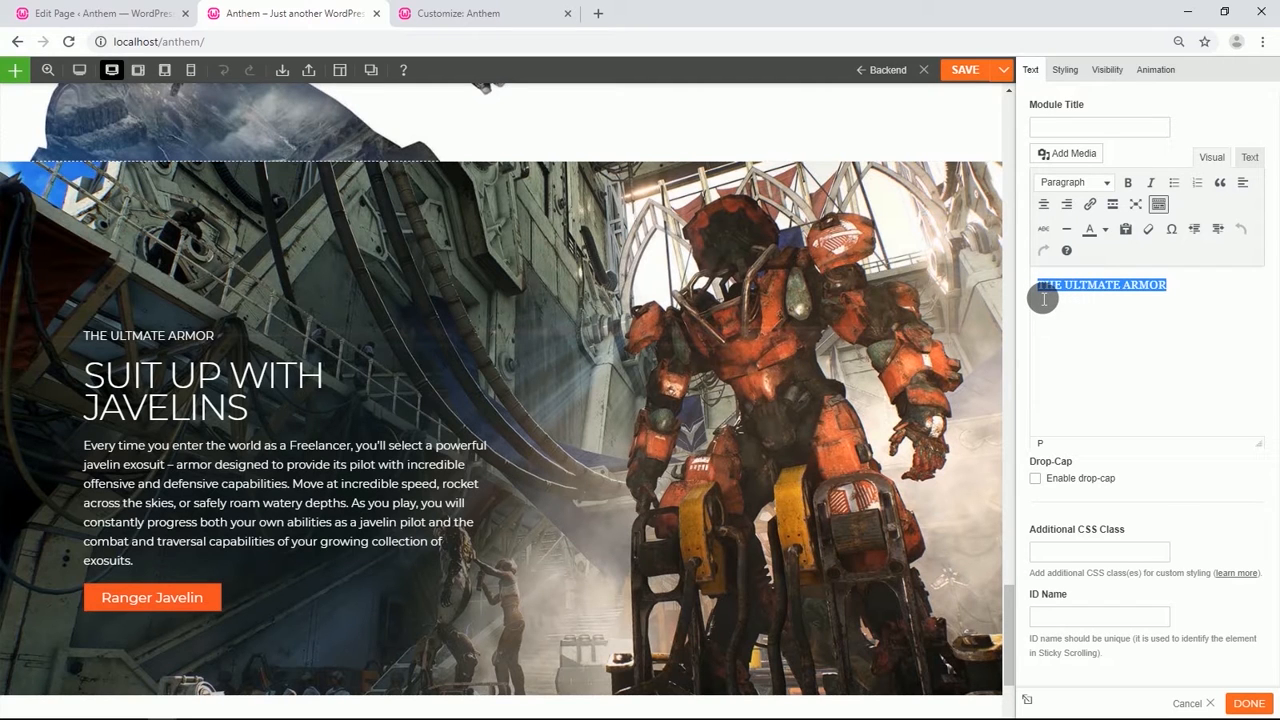
pyautogui.write('AN ENDLESS ARSENAL')
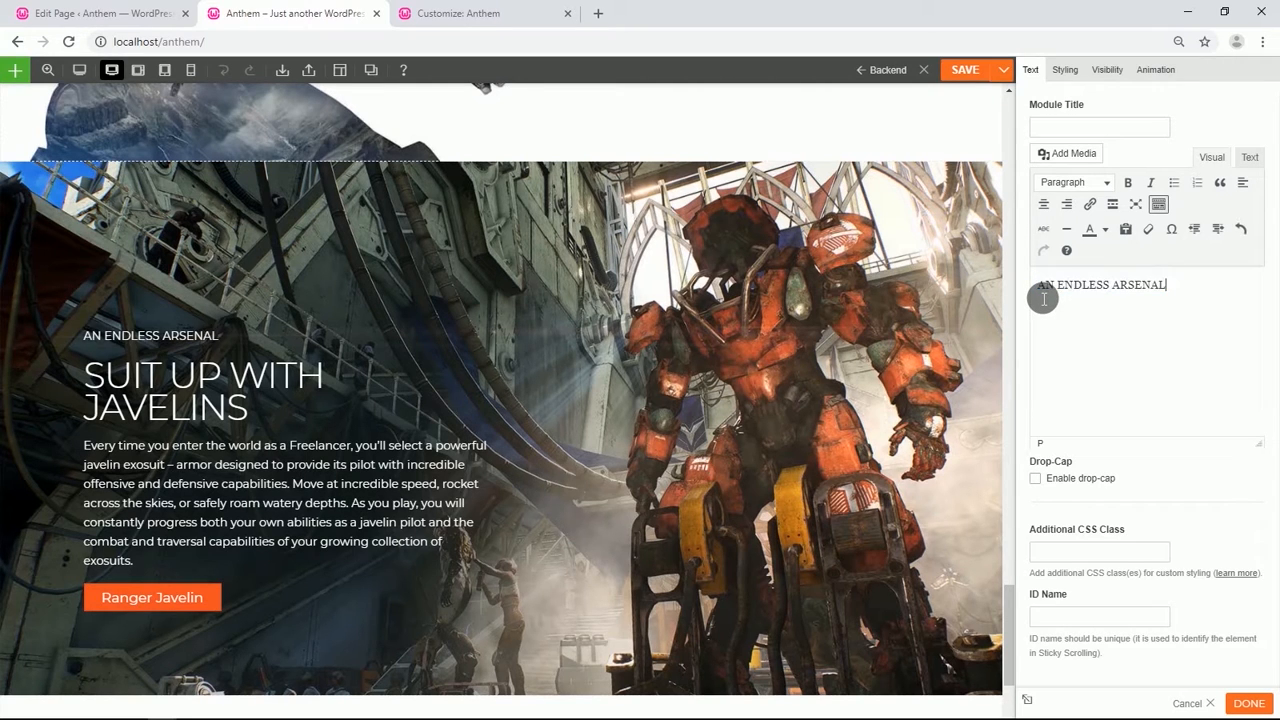
# Replace the heading with CUSTOMIZE YOUR LOADOUT and format it as Heading 1.
pyautogui.doubleClick(195, 408)
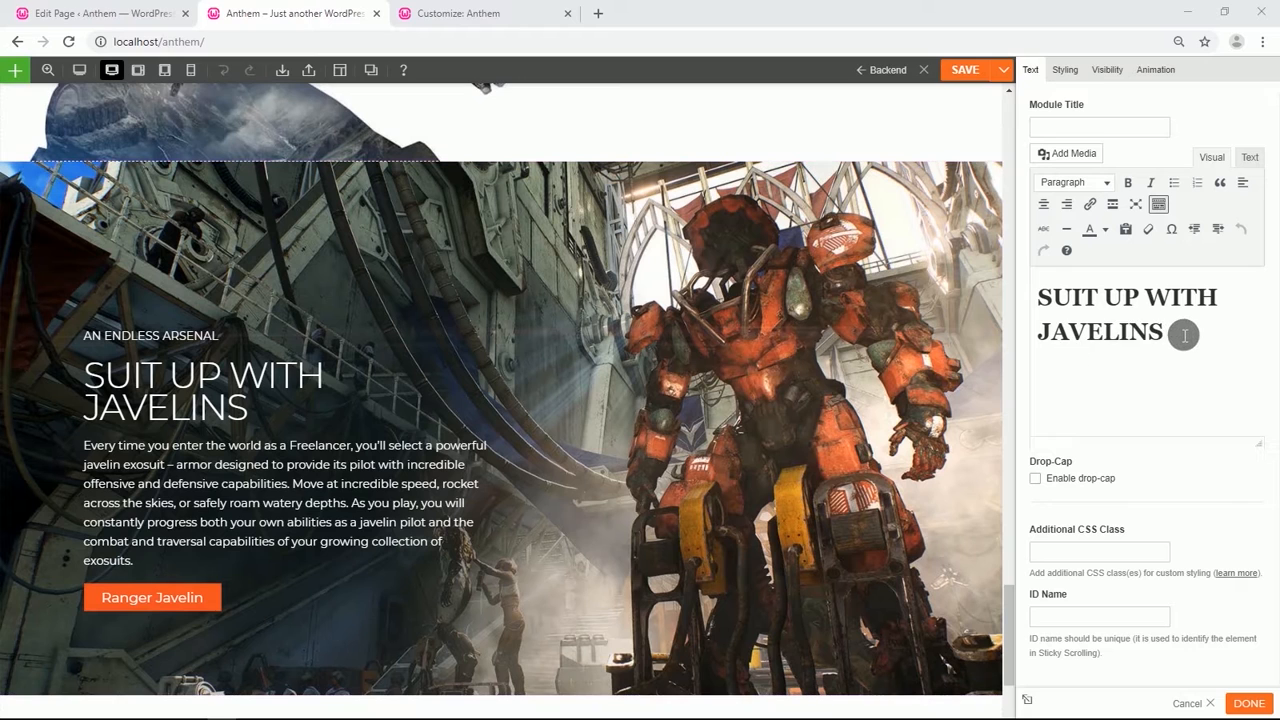
pyautogui.moveTo(1180, 333); pyautogui.dragTo(1048, 314)
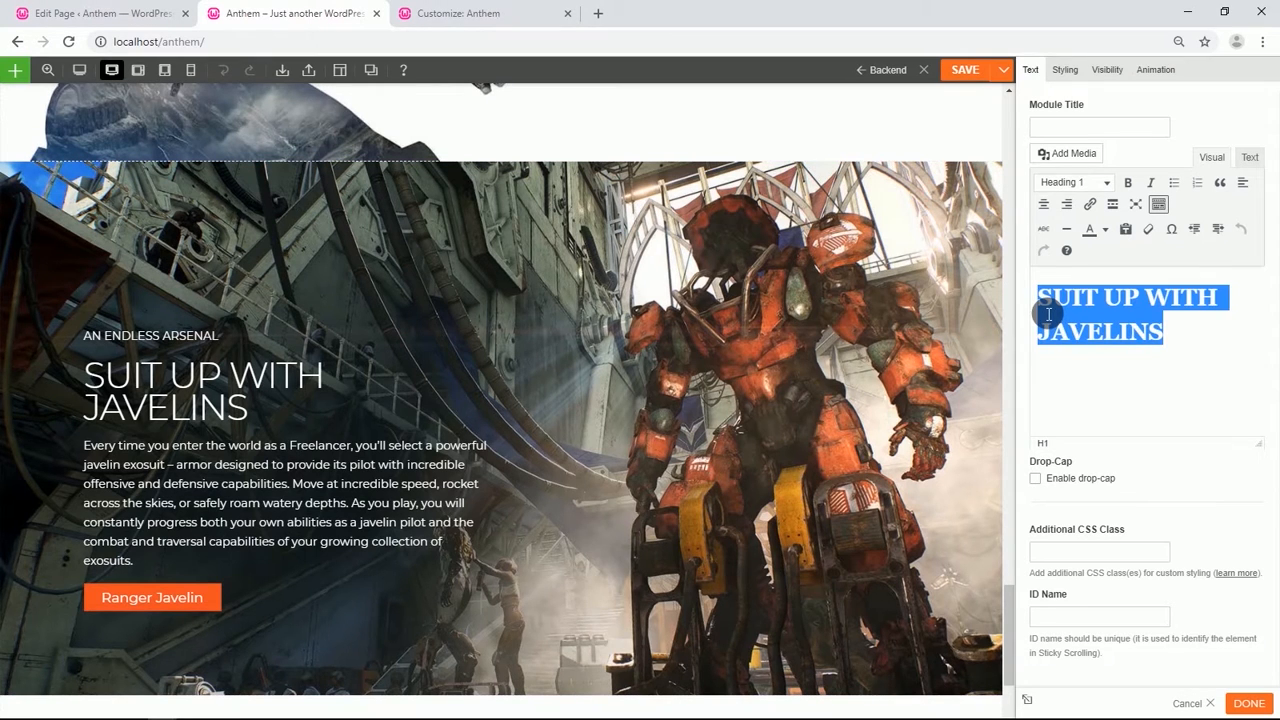
pyautogui.write('CUSTOMIZE YOUR LOADOUT')
pyautogui.moveTo(1205, 286); pyautogui.dragTo(1040, 289)
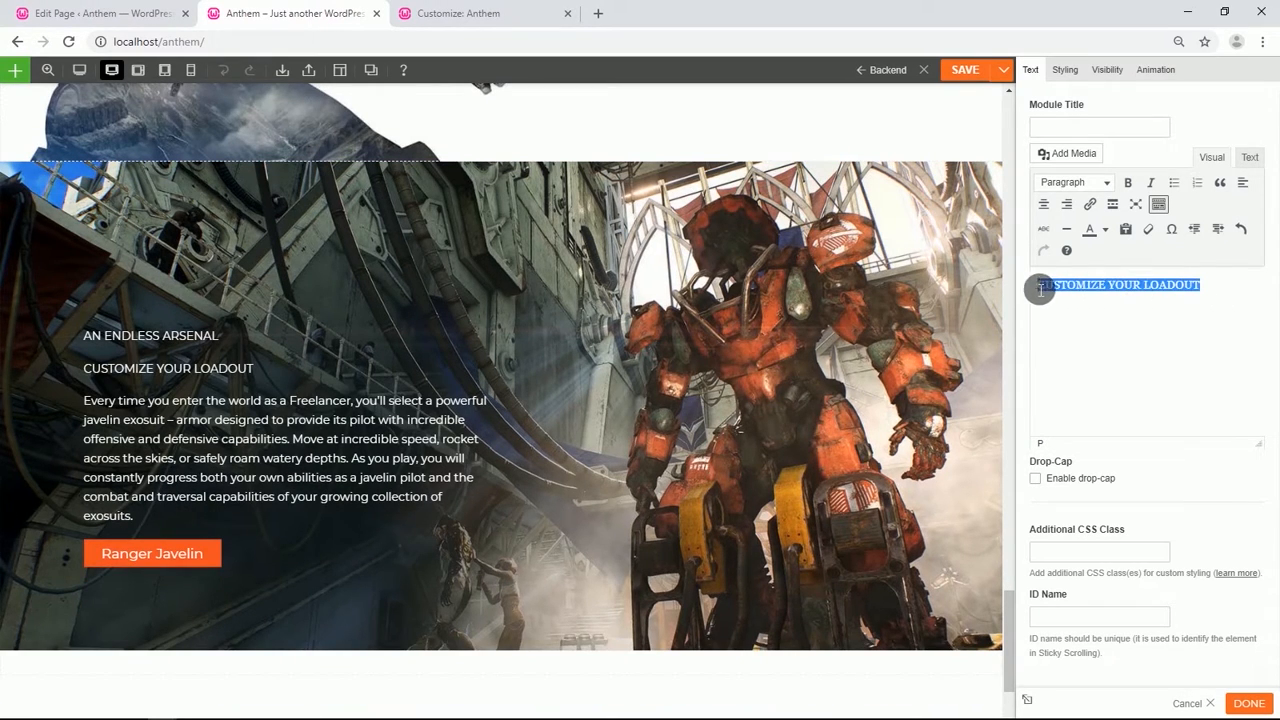
pyautogui.click(1107, 183)
pyautogui.click(1106, 236)
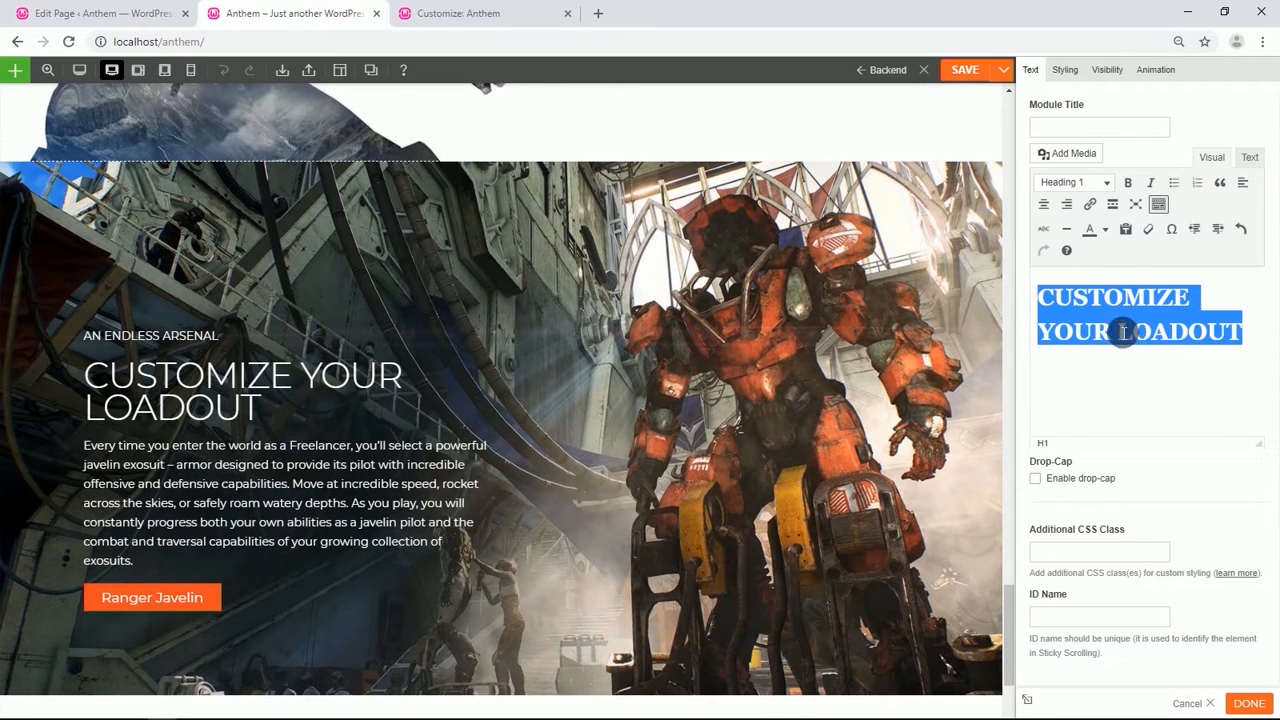
# Replace the description with the paragraph about customizing javelin exosuits, gear, weapons and equipment.
pyautogui.click(1156, 376)
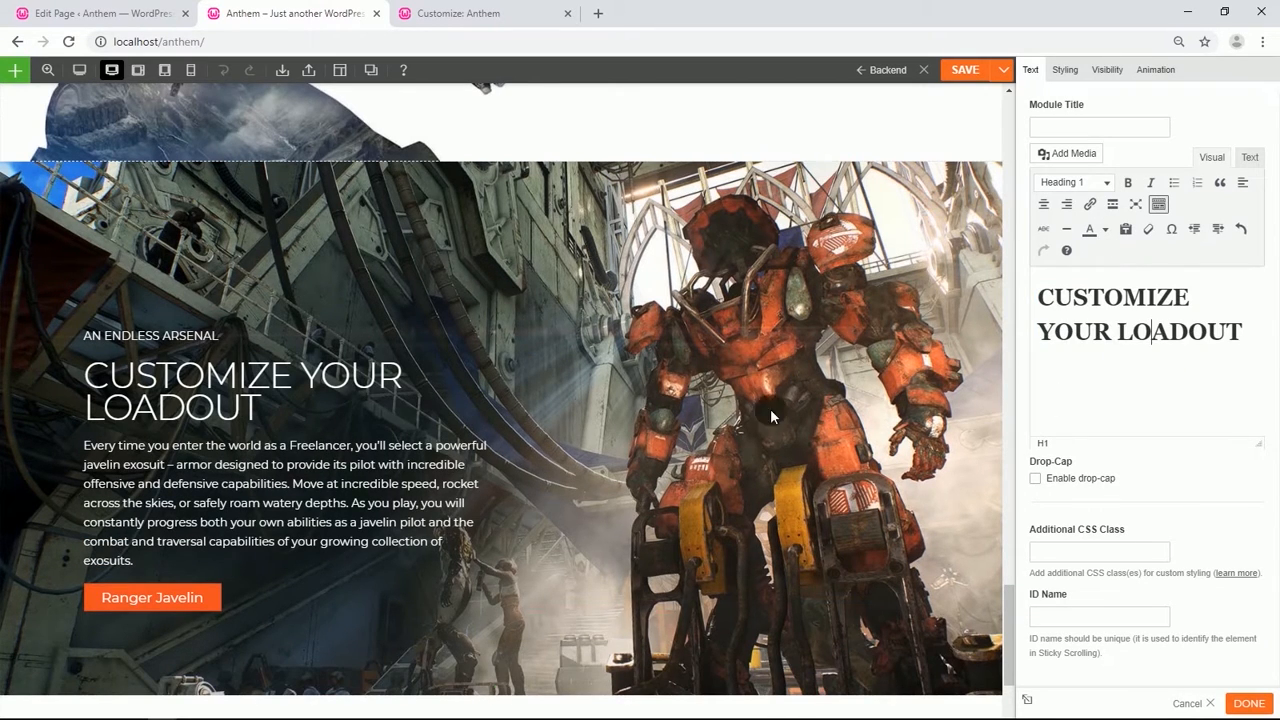
pyautogui.click(259, 484)
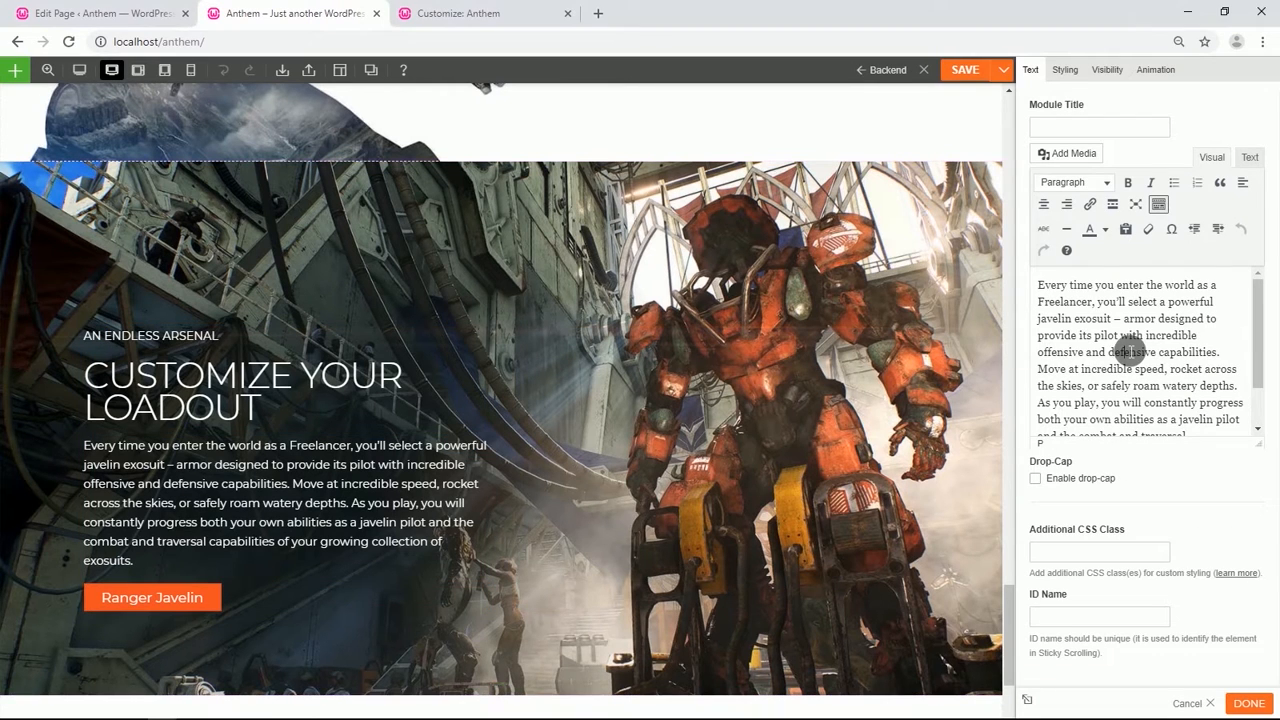
pyautogui.tripleClick(1130, 350)
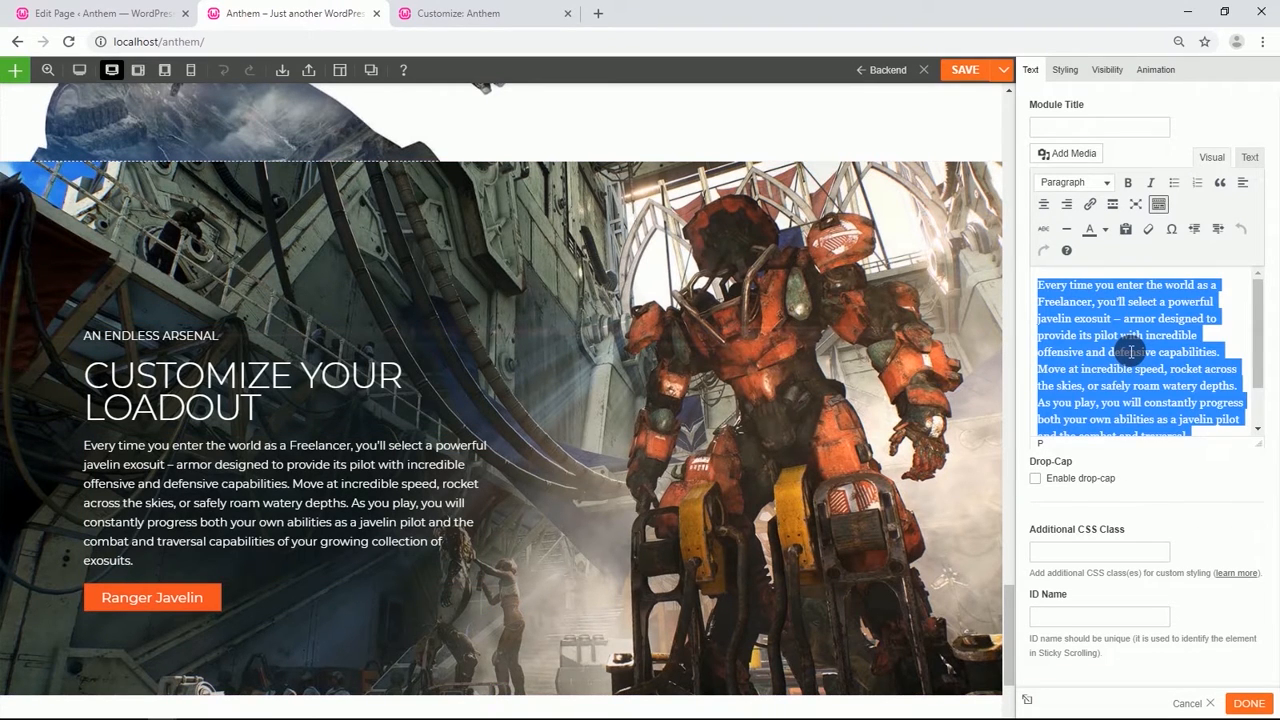
pyautogui.write("The javelin exosuits – and accompanying gear, weapons, and equipment – can be extensively customized and personalized. As you rank up and defeat enemies, you'll gather gear and complete milestones that unlock amazing personalization options and turn your javelins into testaments to your ability and achievement.")
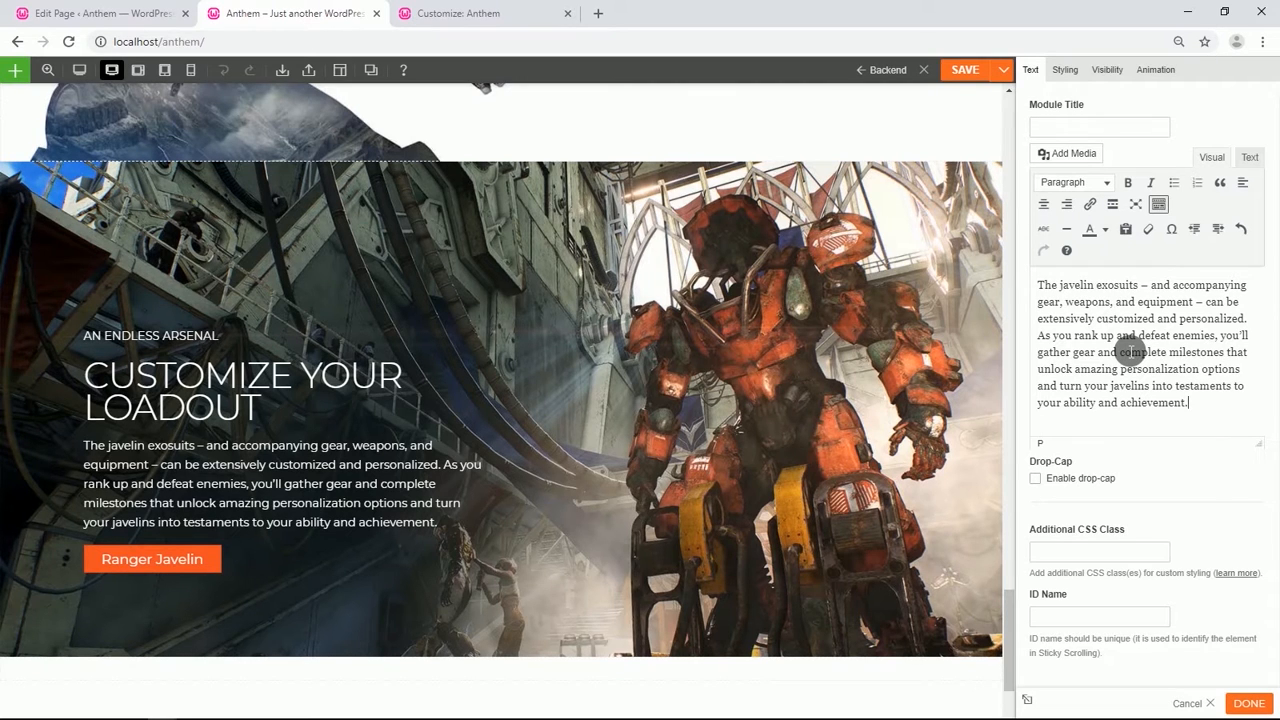
# Delete the Ranger Javelin button module from this row.
pyautogui.scroll(-1, 449, 457)
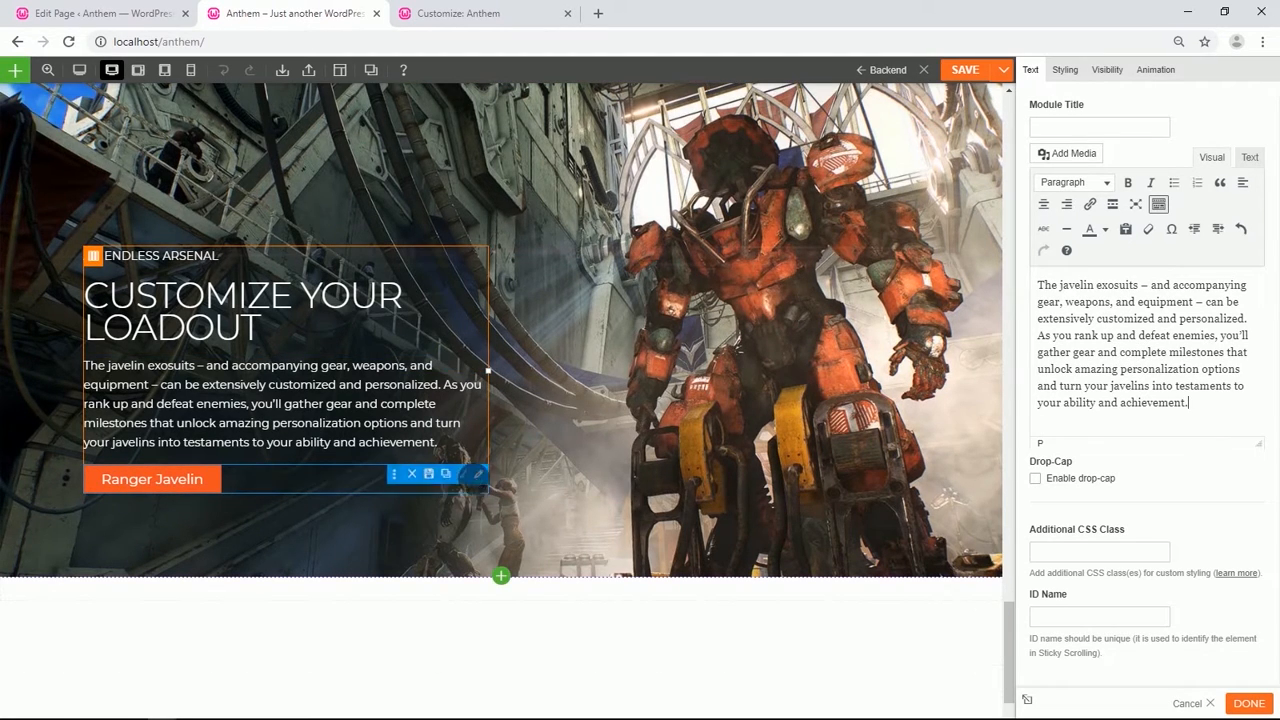
pyautogui.click(400, 474)
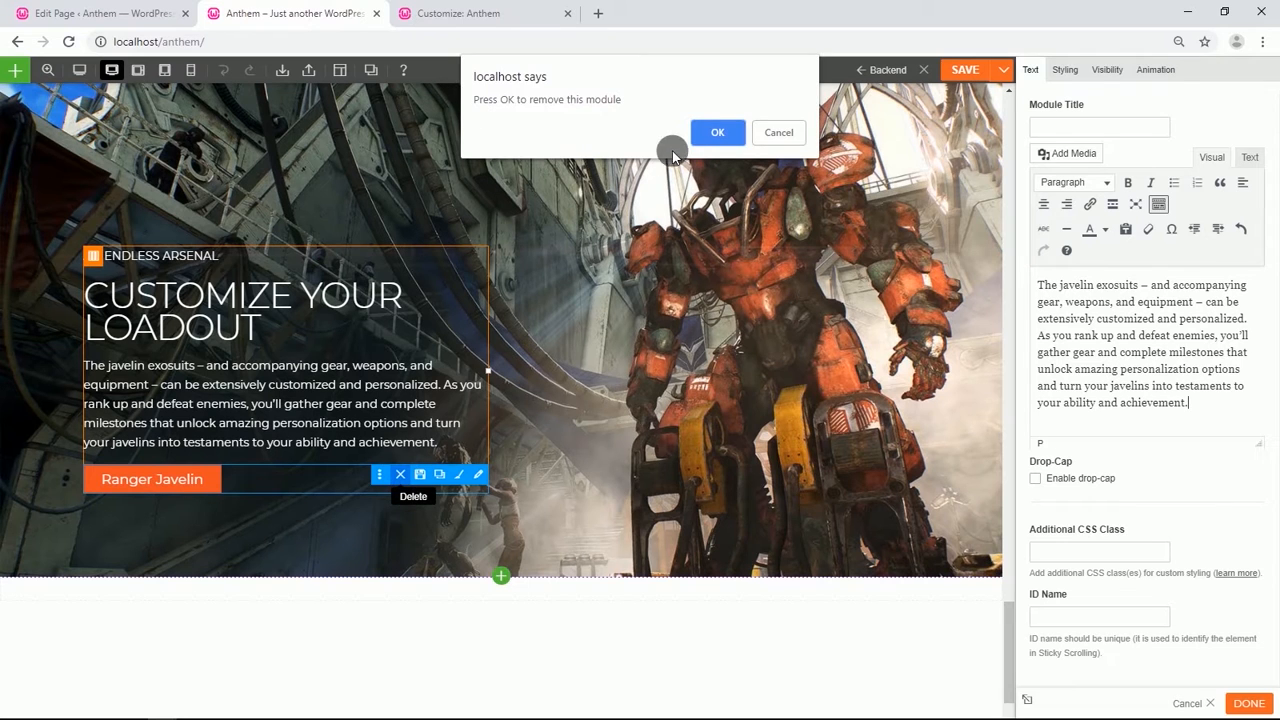
pyautogui.click(704, 137)
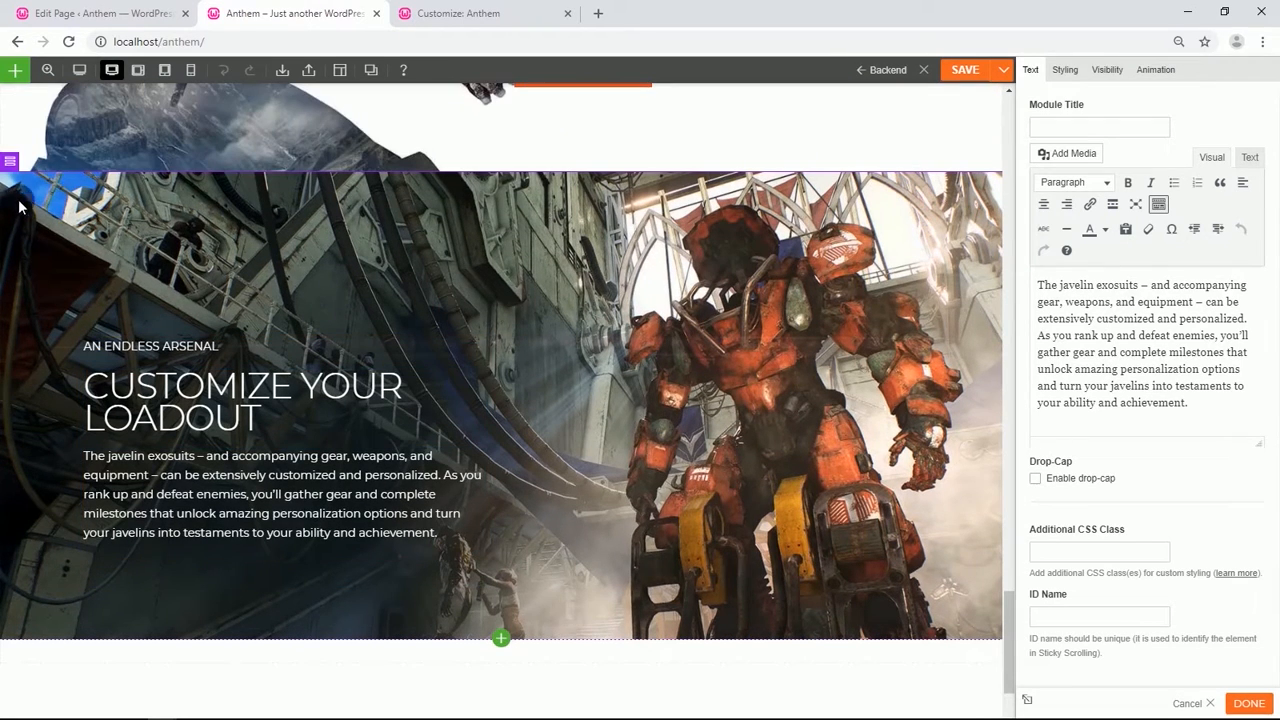
# Duplicate the CUSTOMIZE YOUR LOADOUT row to create a fourth feature row.
pyautogui.moveTo(11, 162)
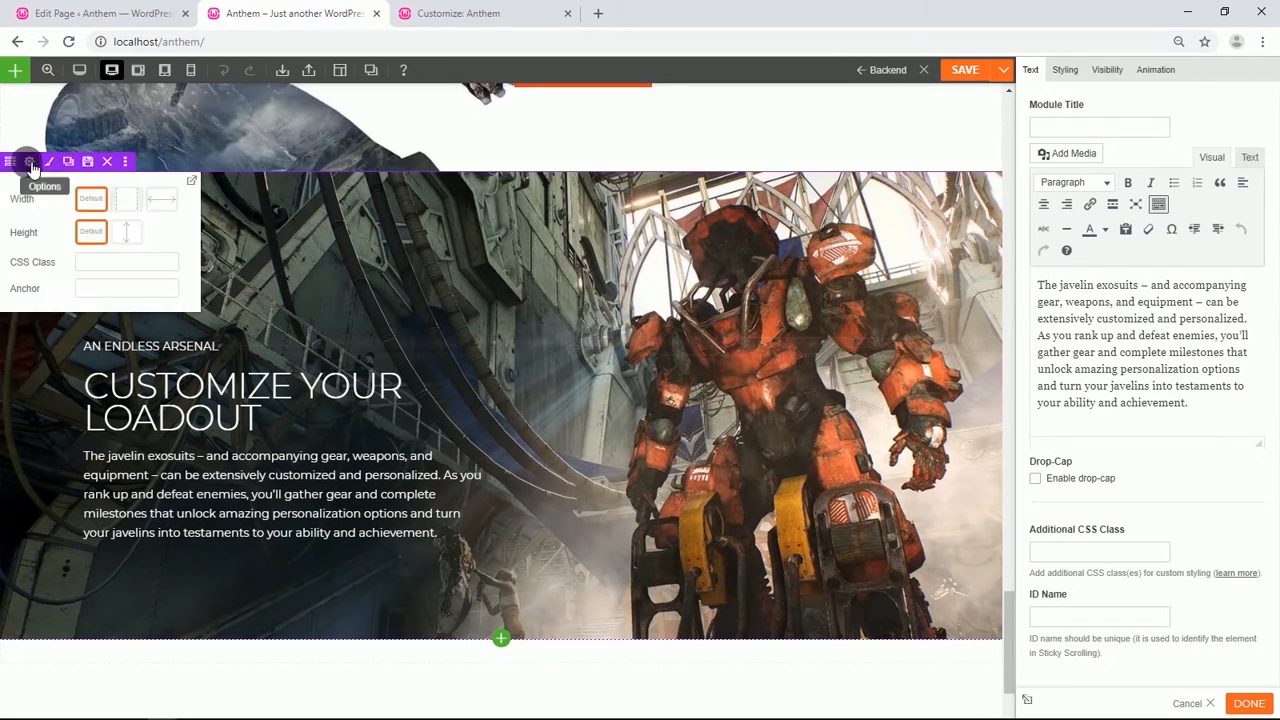
pyautogui.click(67, 162)
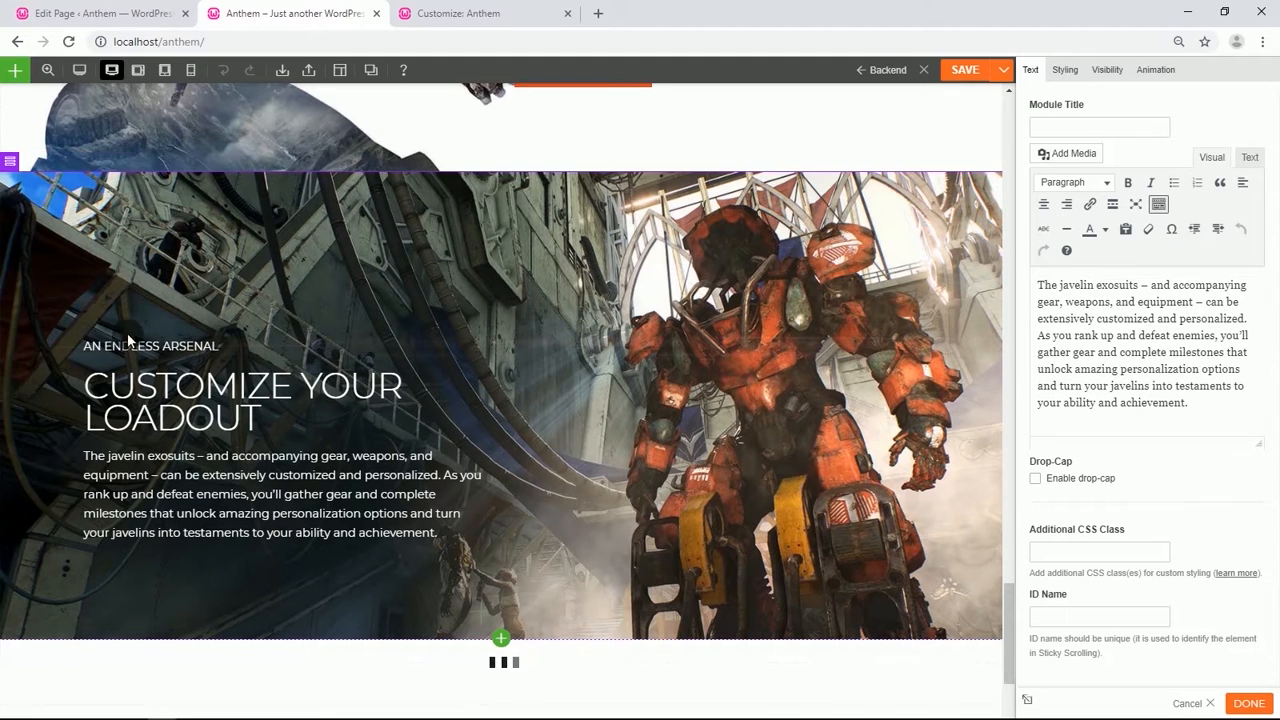
pyautogui.scroll(-2, 288, 394)
pyautogui.scroll(-2, 288, 394)
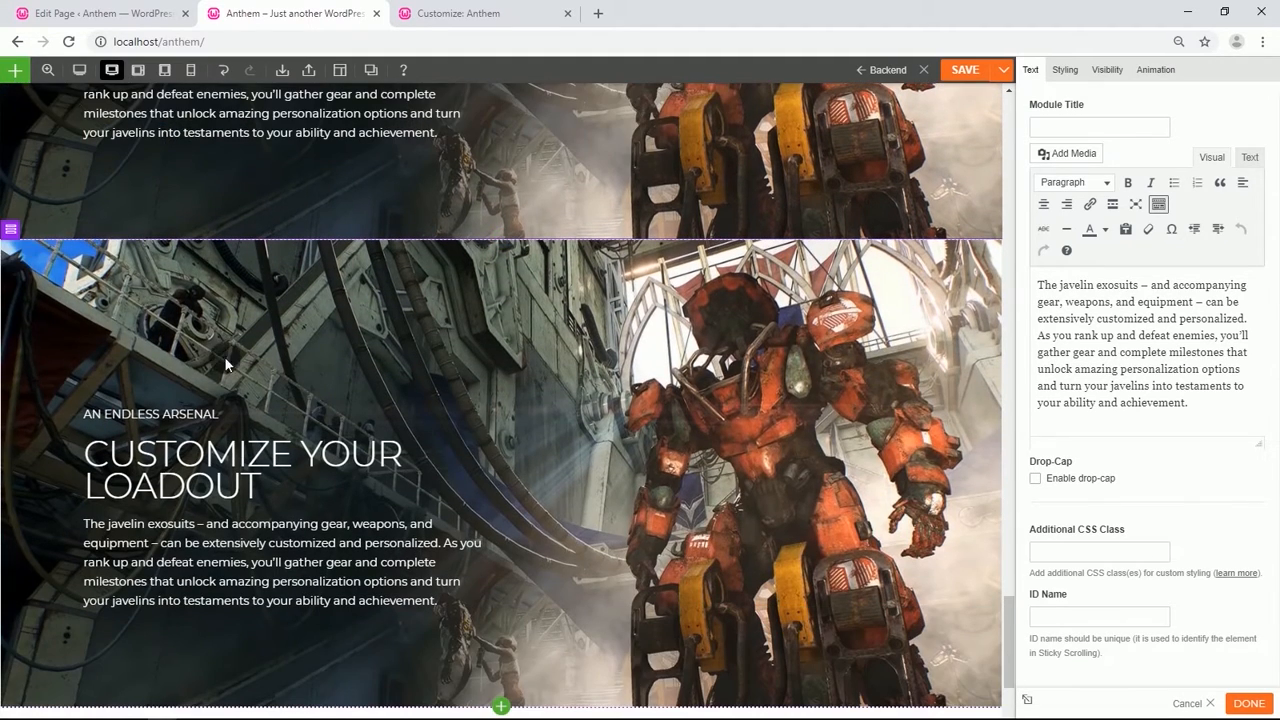
pyautogui.moveTo(30, 229)
# Set the duplicated row's background image to the blue javelin image from the media library.
pyautogui.click(34, 231)
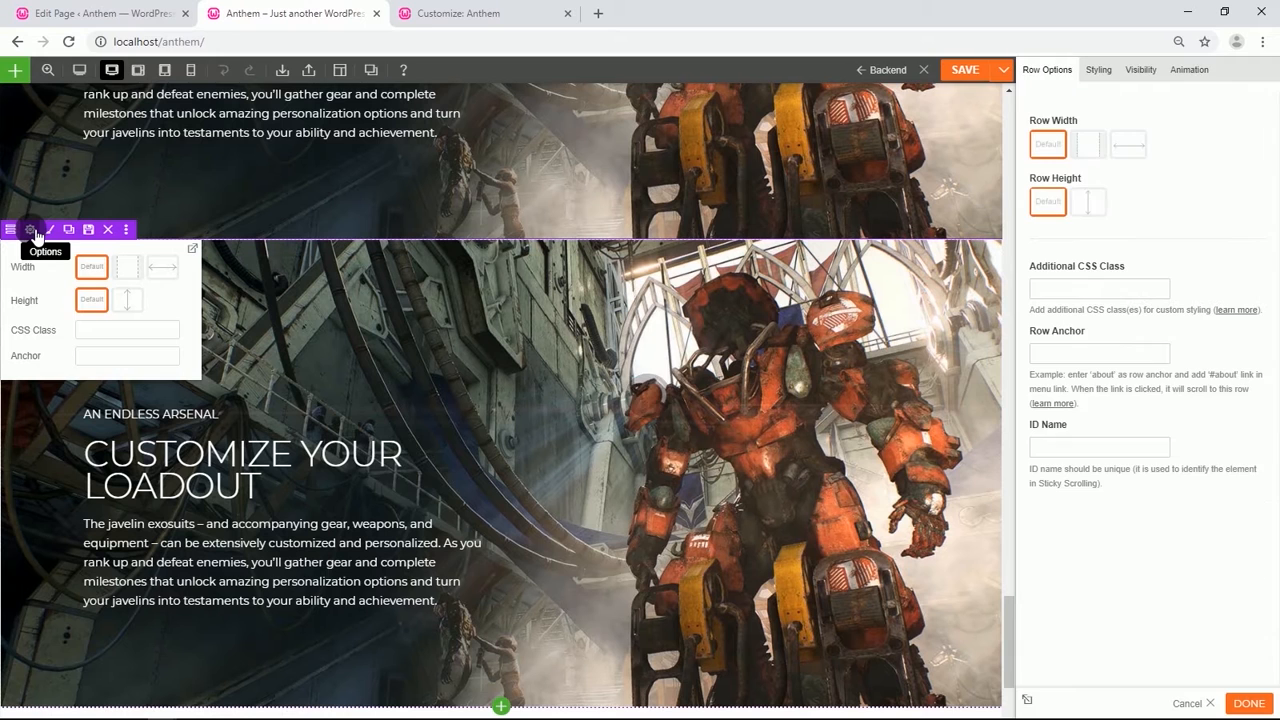
pyautogui.click(1097, 70)
pyautogui.click(1088, 136)
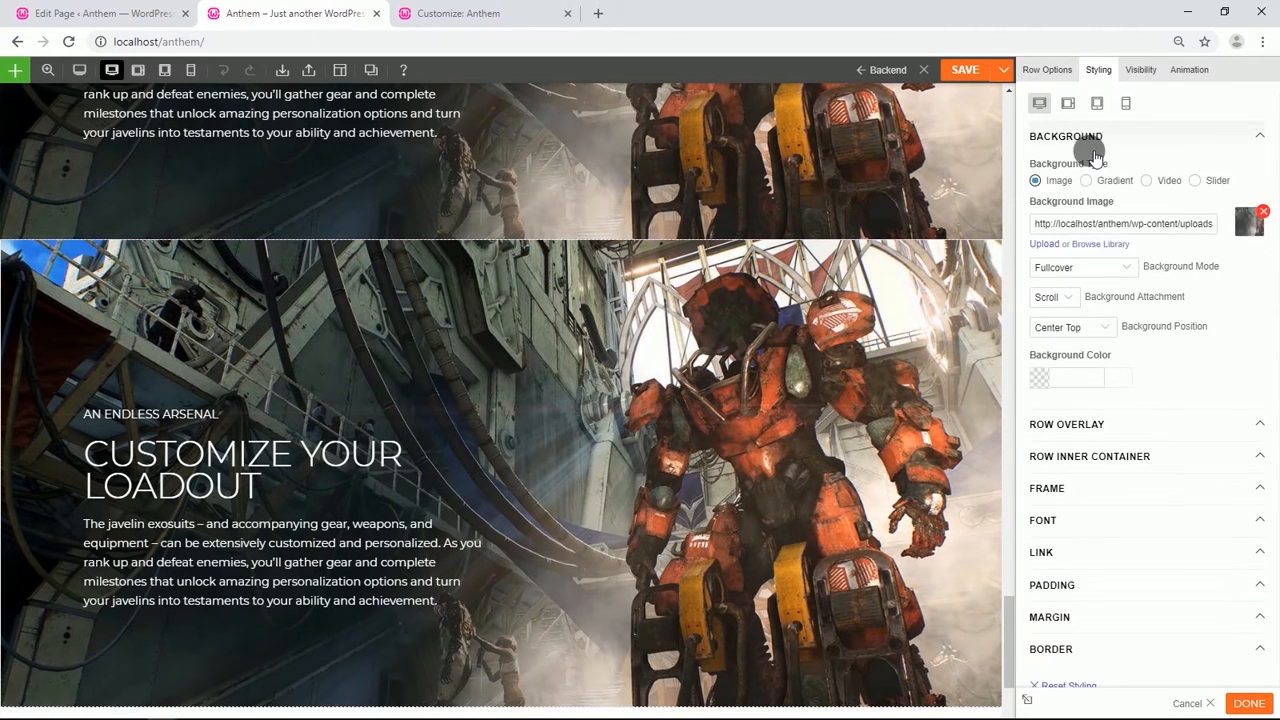
pyautogui.click(1105, 246)
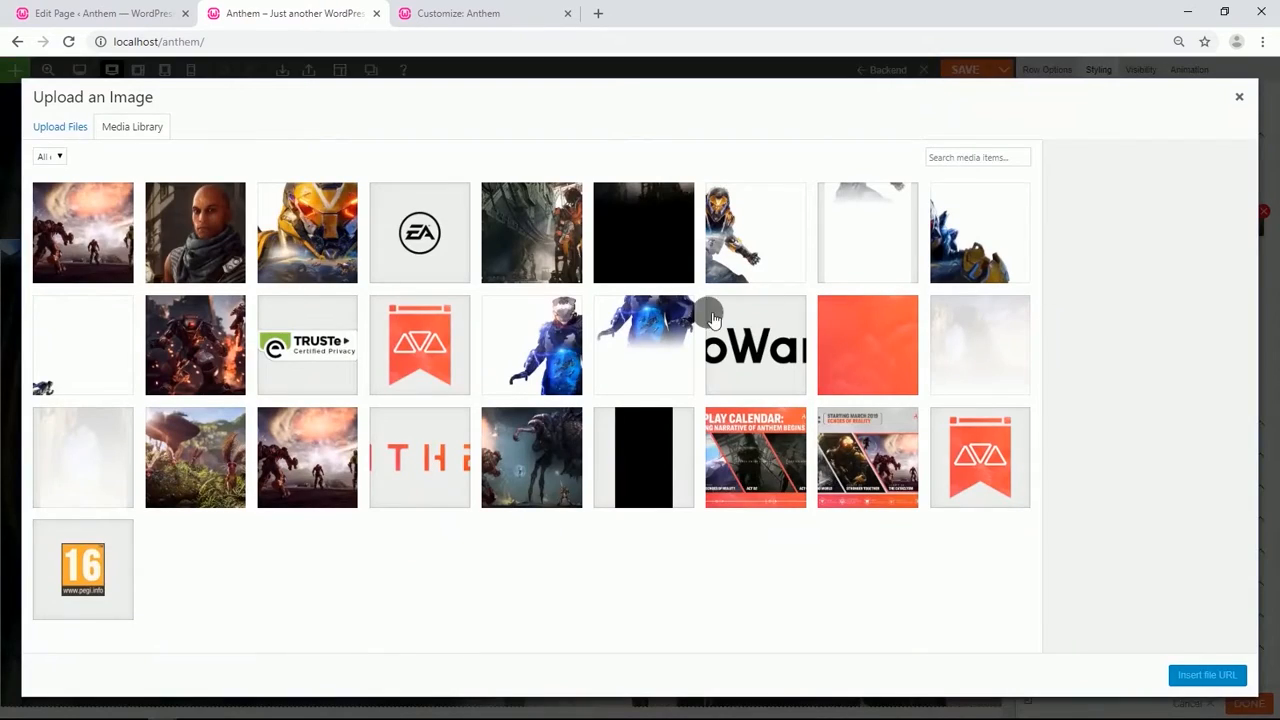
pyautogui.click(548, 310)
pyautogui.click(1208, 676)
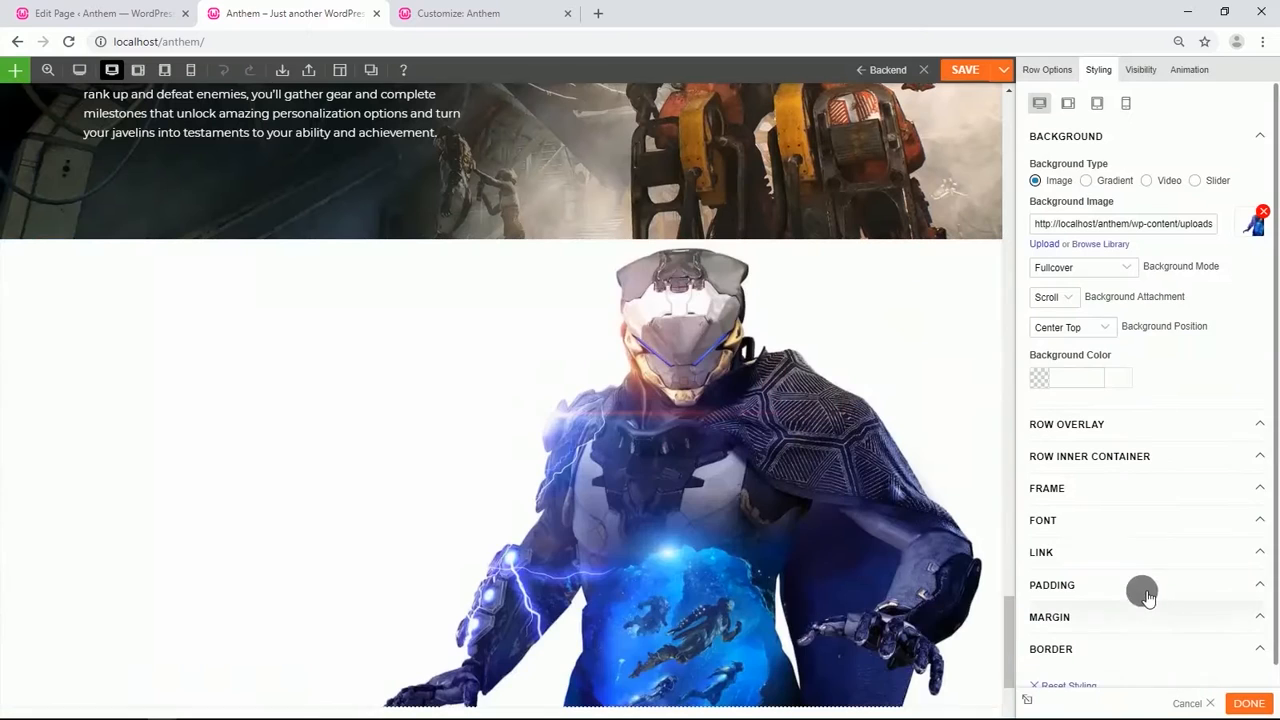
# Set the new row's font color to black (#000000).
pyautogui.scroll(-1, 1070, 480)
pyautogui.click(1073, 482)
pyautogui.scroll(-2, 1066, 477)
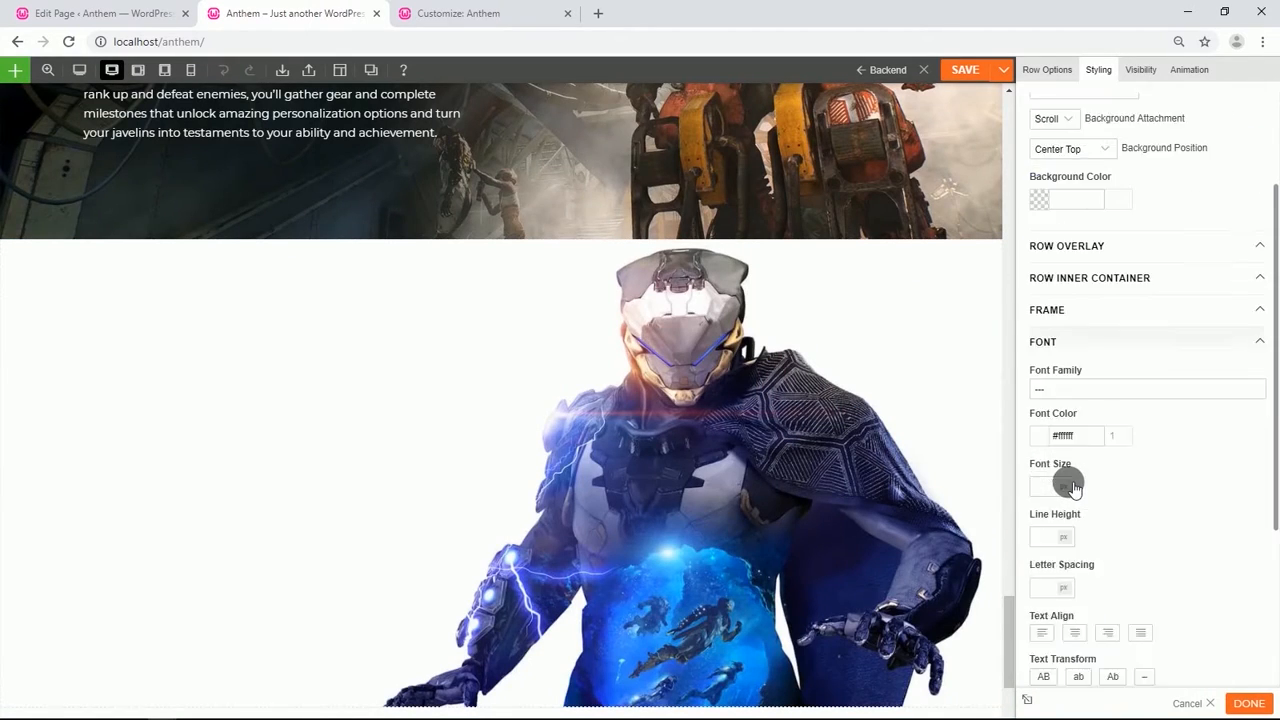
pyautogui.click(1050, 418)
pyautogui.click(1037, 535)
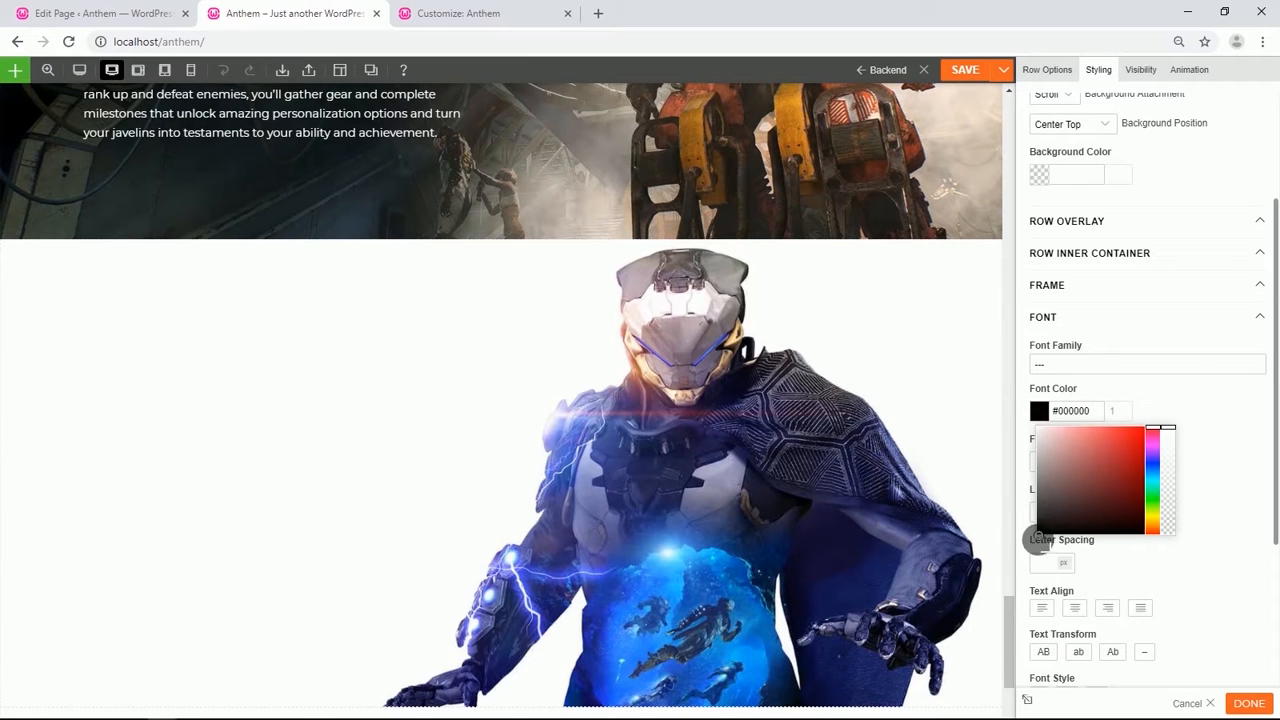
pyautogui.click(1212, 538)
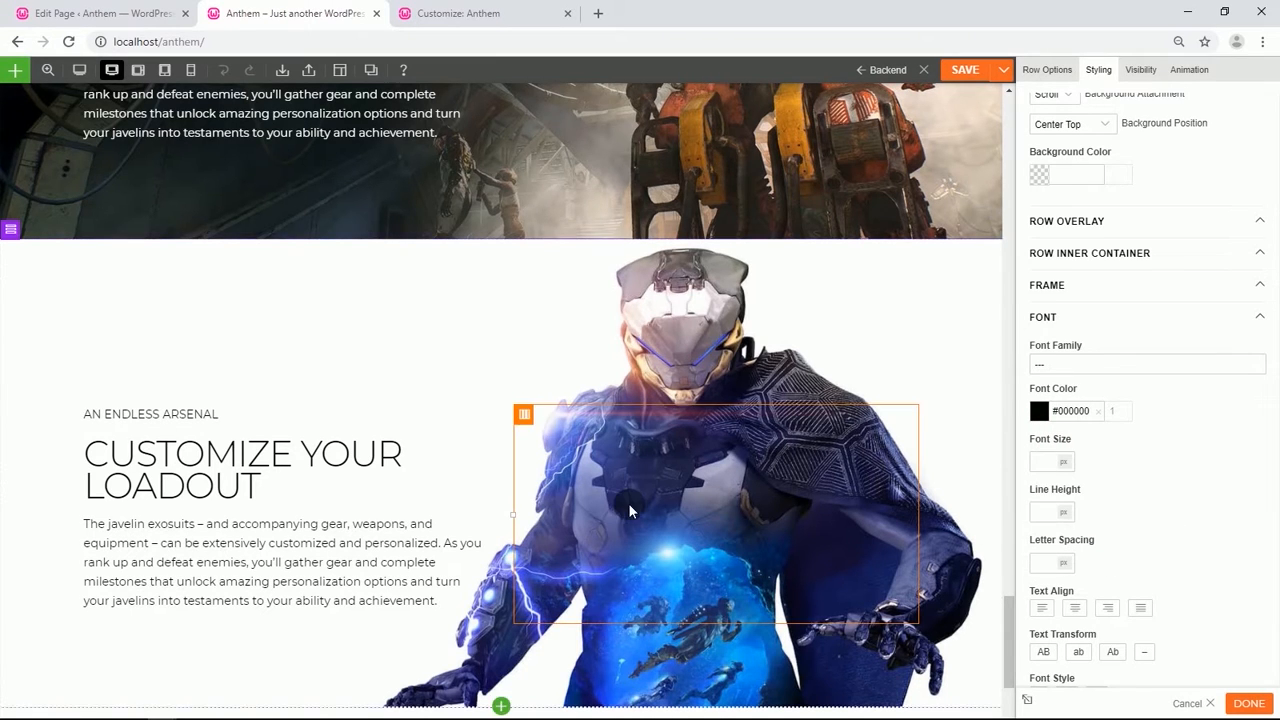
# Replace the new row's label text with ALWAYS A NEW DESIGN.
pyautogui.scroll(-2, 600, 495)
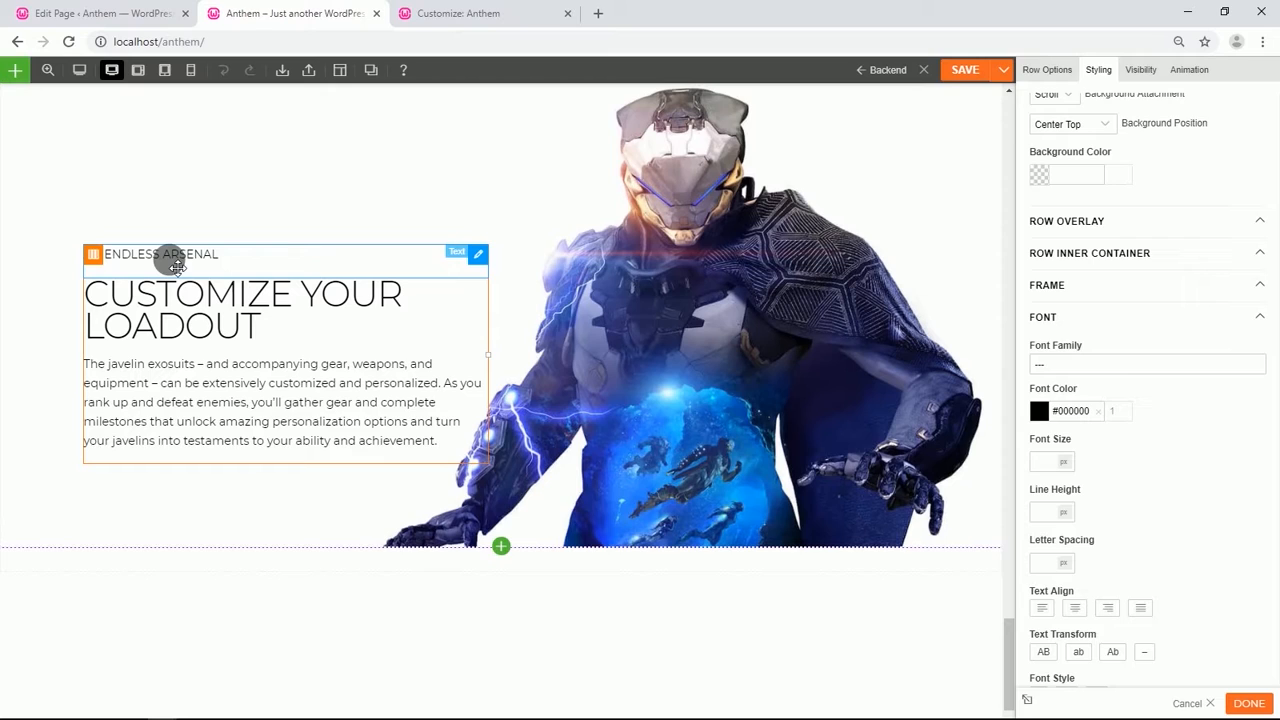
pyautogui.click(177, 267)
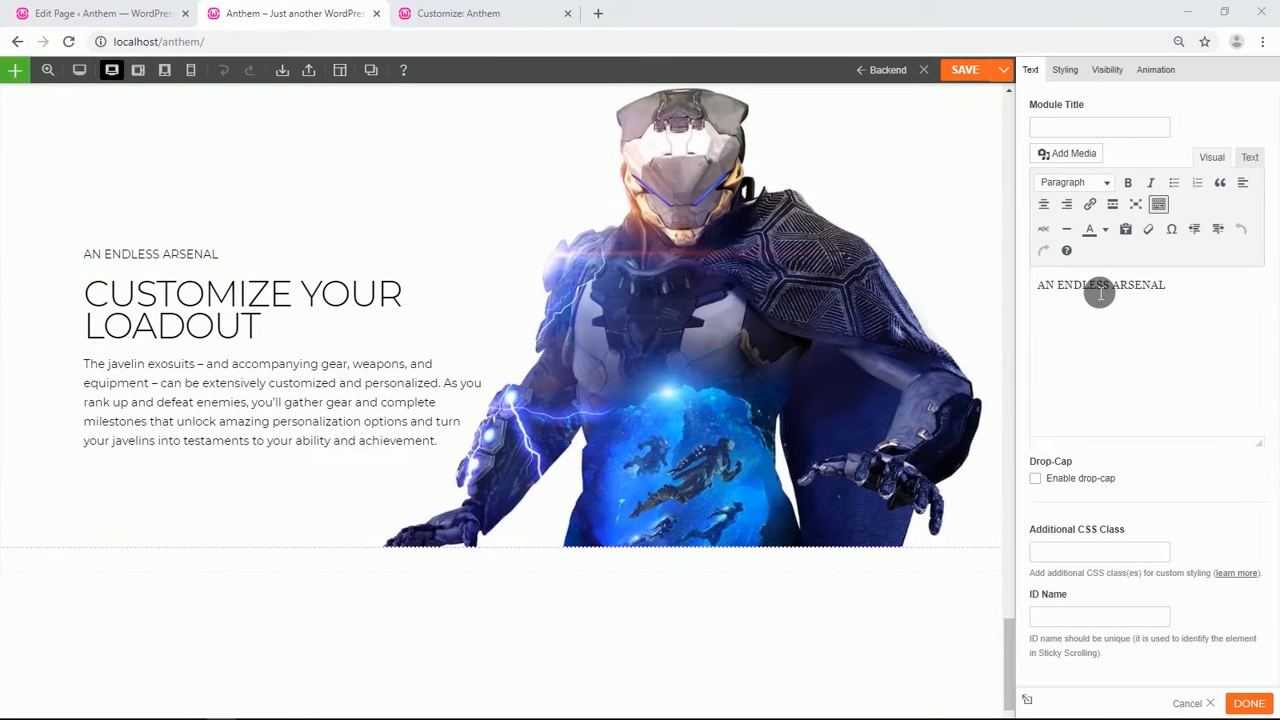
pyautogui.moveTo(1169, 289); pyautogui.dragTo(1047, 302)
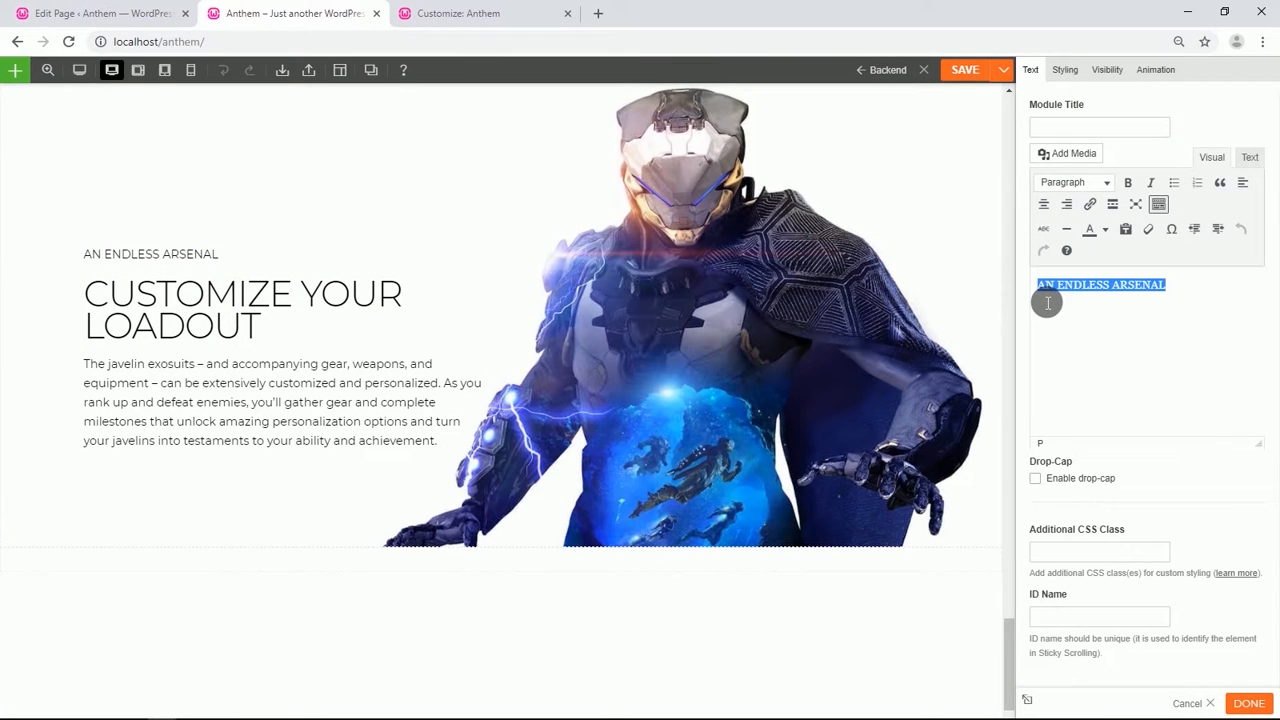
pyautogui.write('ALWAYS A NEW DESIGN')
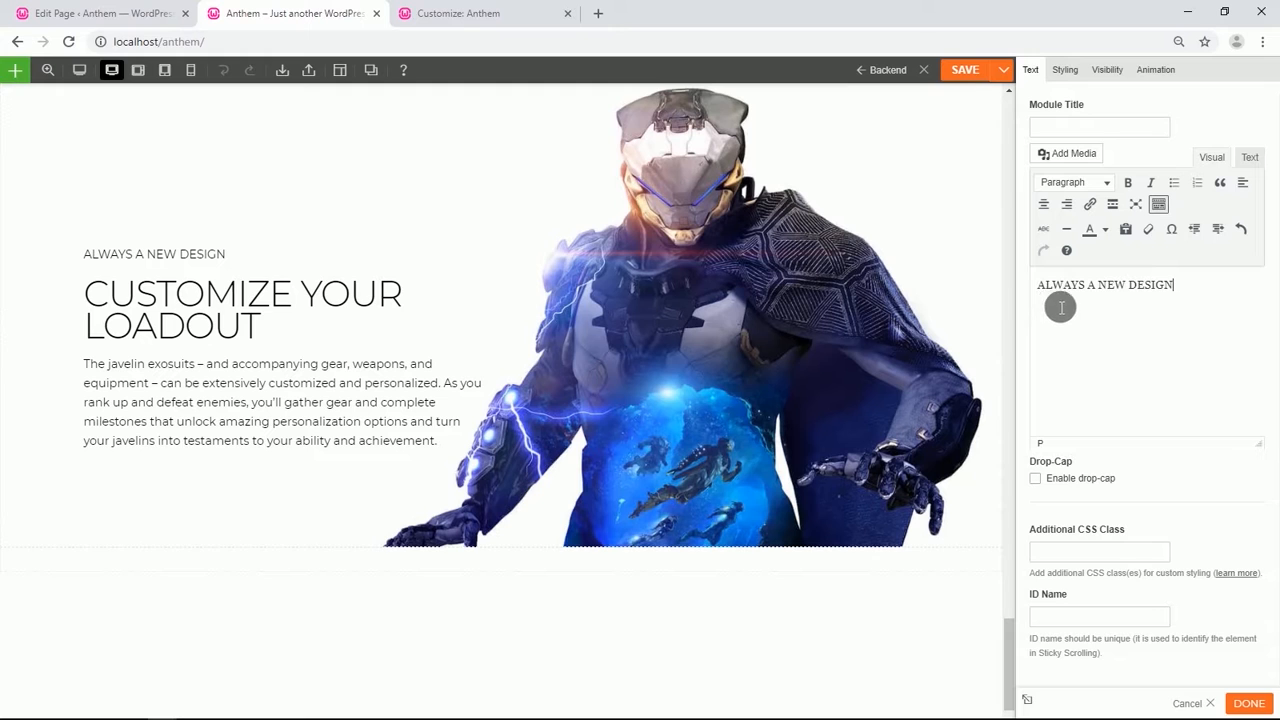
# Replace the new row's heading with EXPLORE AN EVOLVING WORLD and format it as Heading 1.
pyautogui.click(229, 315)
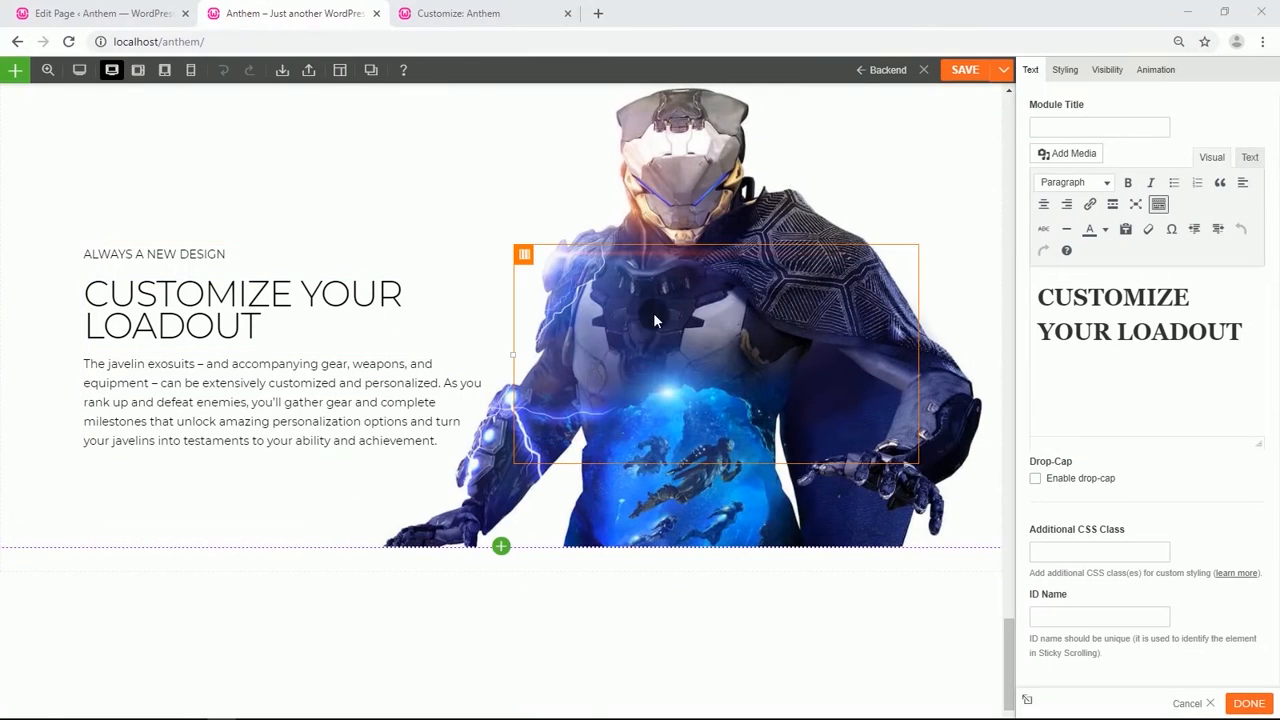
pyautogui.moveTo(1247, 340); pyautogui.dragTo(1062, 313)
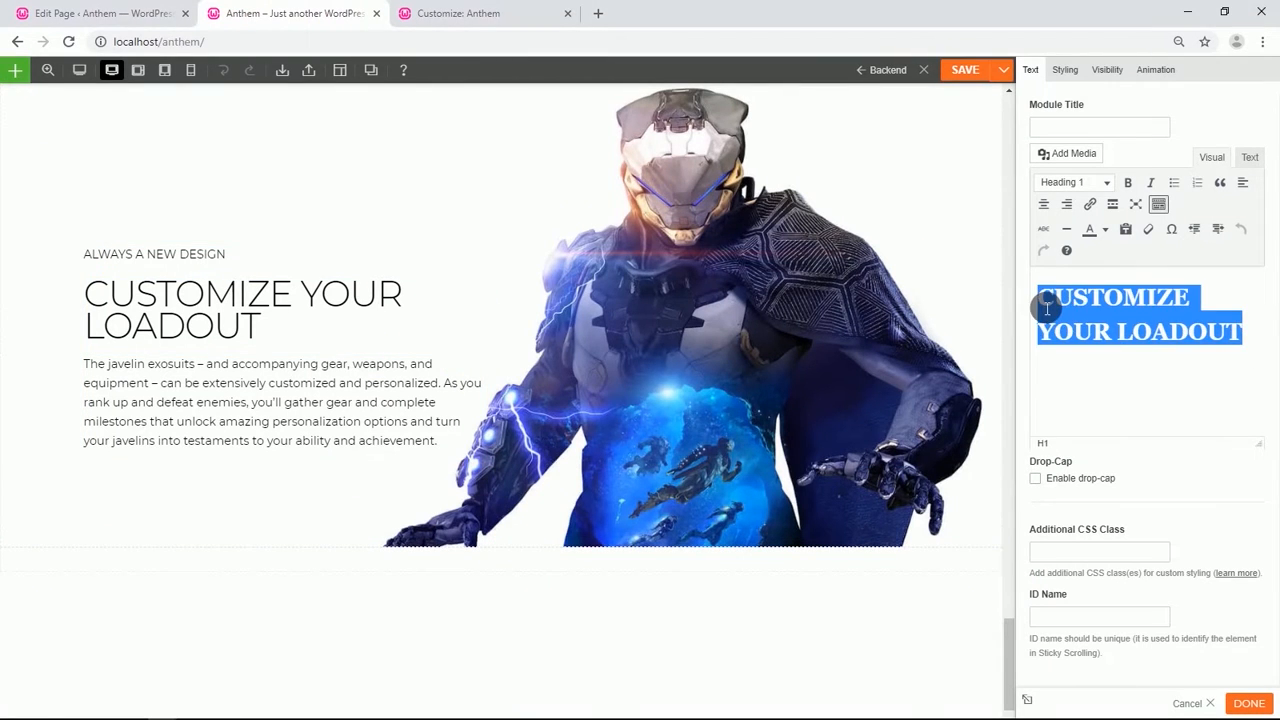
pyautogui.write('EXPLORE AN EVOLVING WORLD')
pyautogui.moveTo(1232, 292); pyautogui.dragTo(1041, 293)
pyautogui.click(1107, 183)
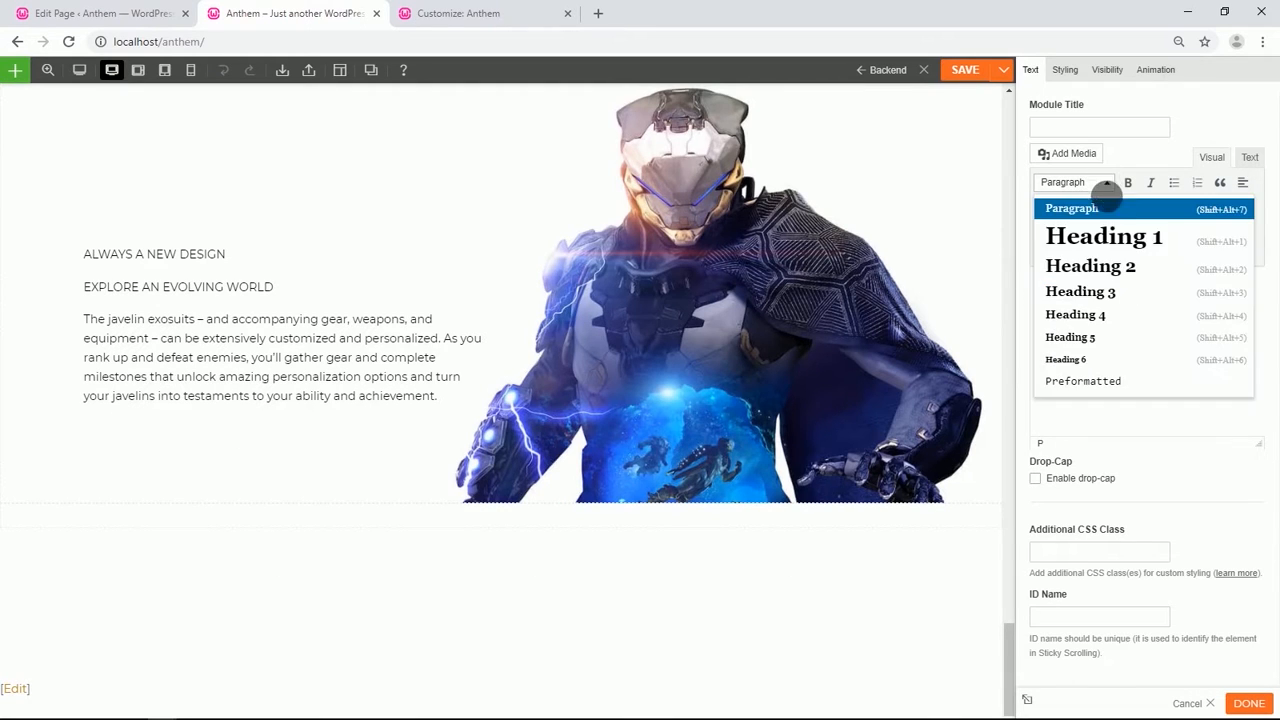
pyautogui.click(1105, 234)
pyautogui.click(1183, 411)
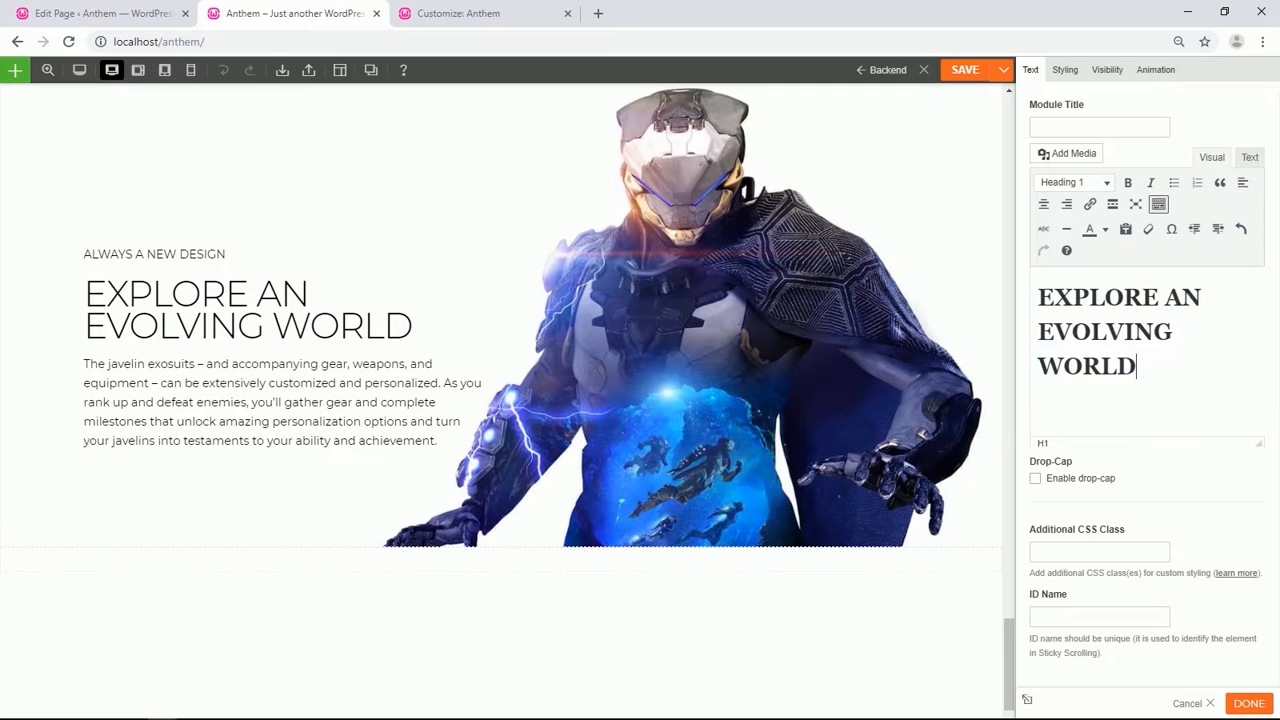
# Replace the new row's body paragraph with the pasted text about Anthem's vast, ever-changing world.
pyautogui.click(357, 398)
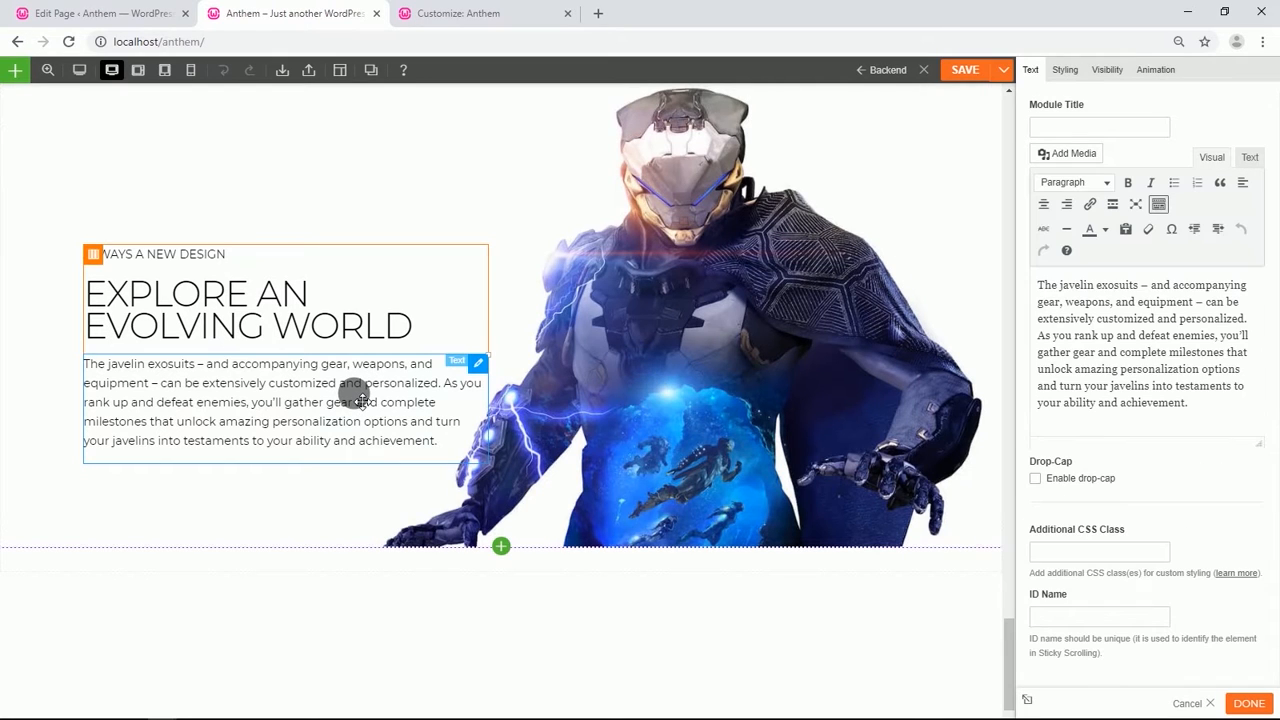
pyautogui.tripleClick(1071, 353)
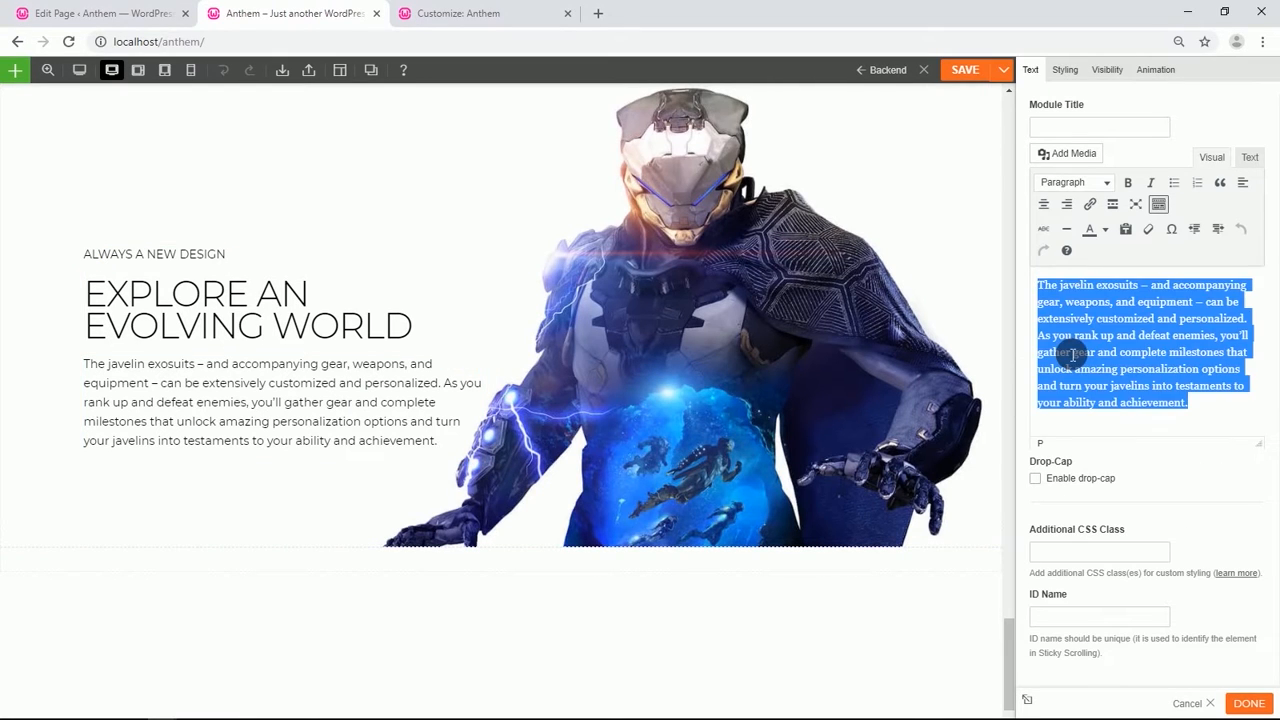
pyautogui.write("Anthem's vast, ever-changing world features unpredictable conditions, hazards, and enemies. Over time, Anthem will develop and expand – introducing unique stories, challenges, and world-shaking events. This world is both beautiful and deadly – and will test you on each expedition you embark on with your Freelancer team.")
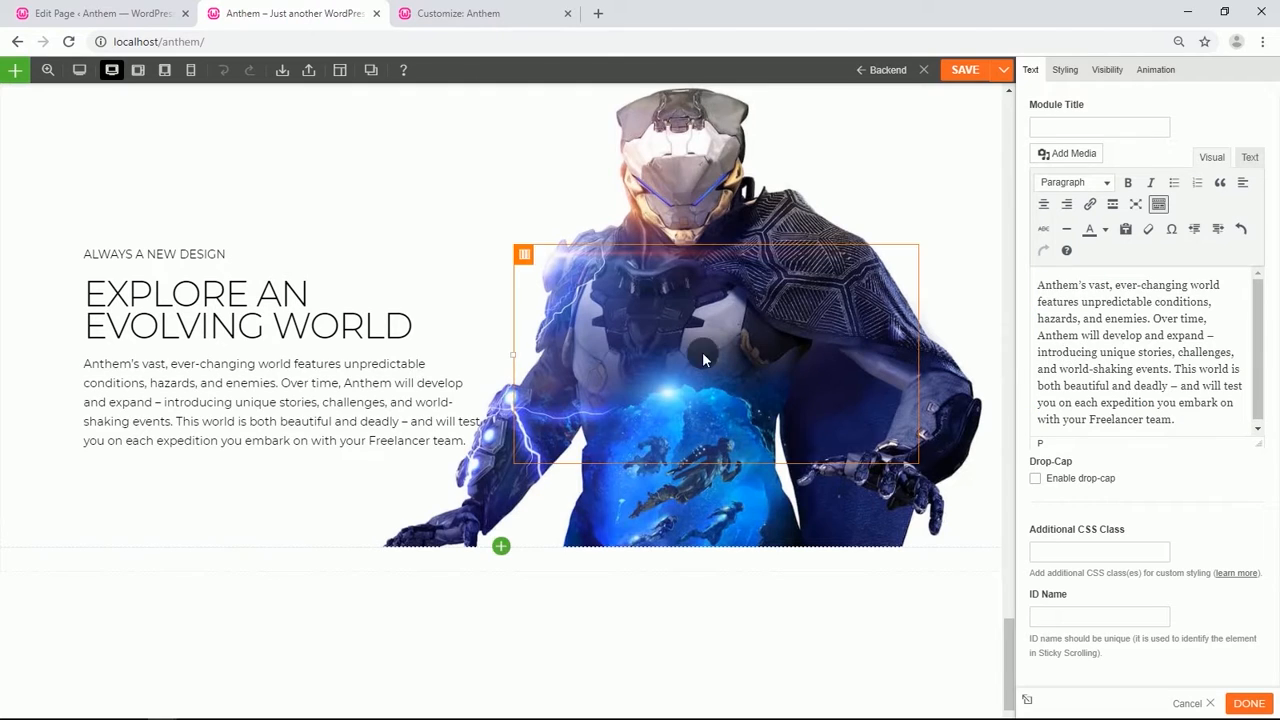
# Duplicate the Ranger Javelin button and move the copy into the new row, below the heading.
pyautogui.scroll(10, 331, 352)
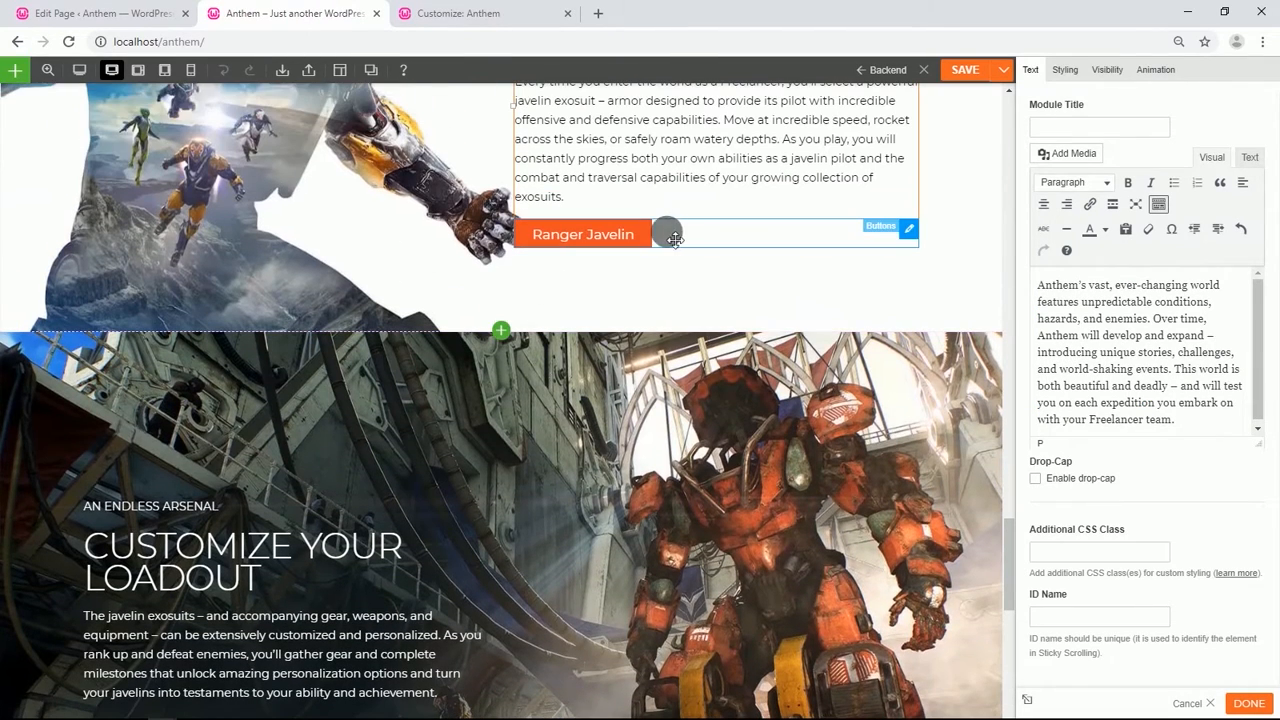
pyautogui.moveTo(909, 232)
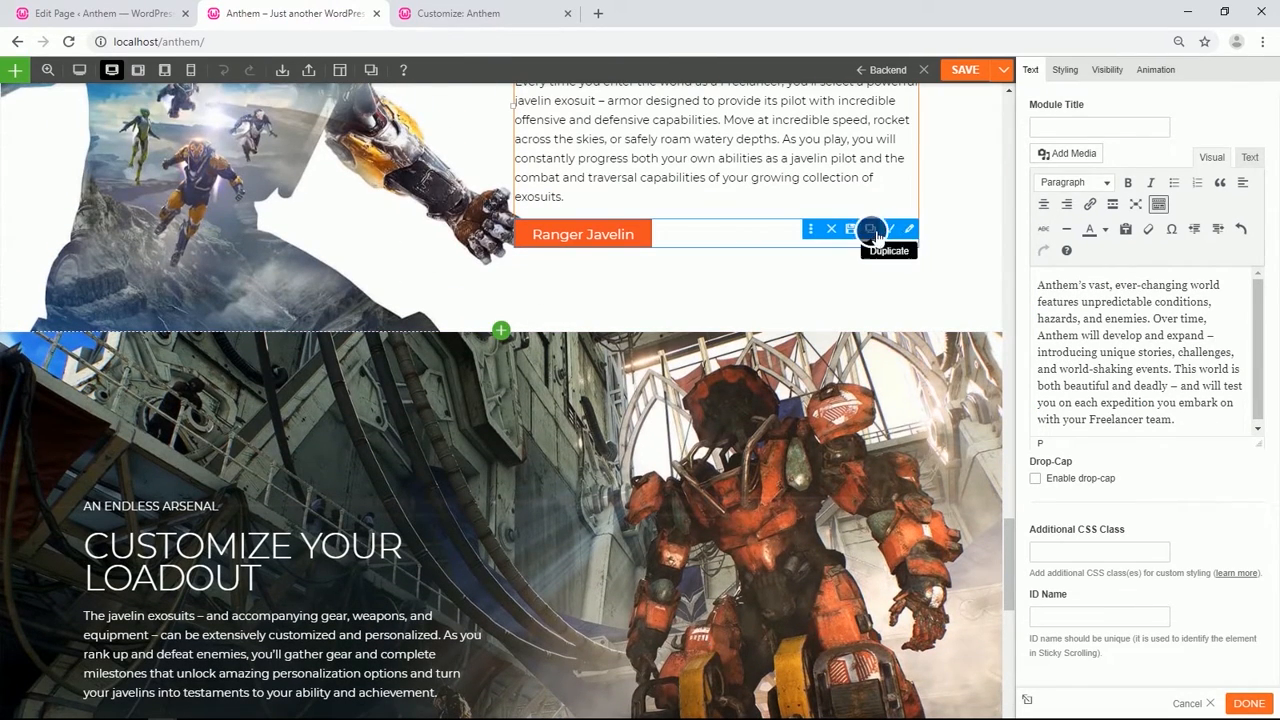
pyautogui.click(869, 229)
pyautogui.moveTo(621, 249); pyautogui.dragTo(162, 459)
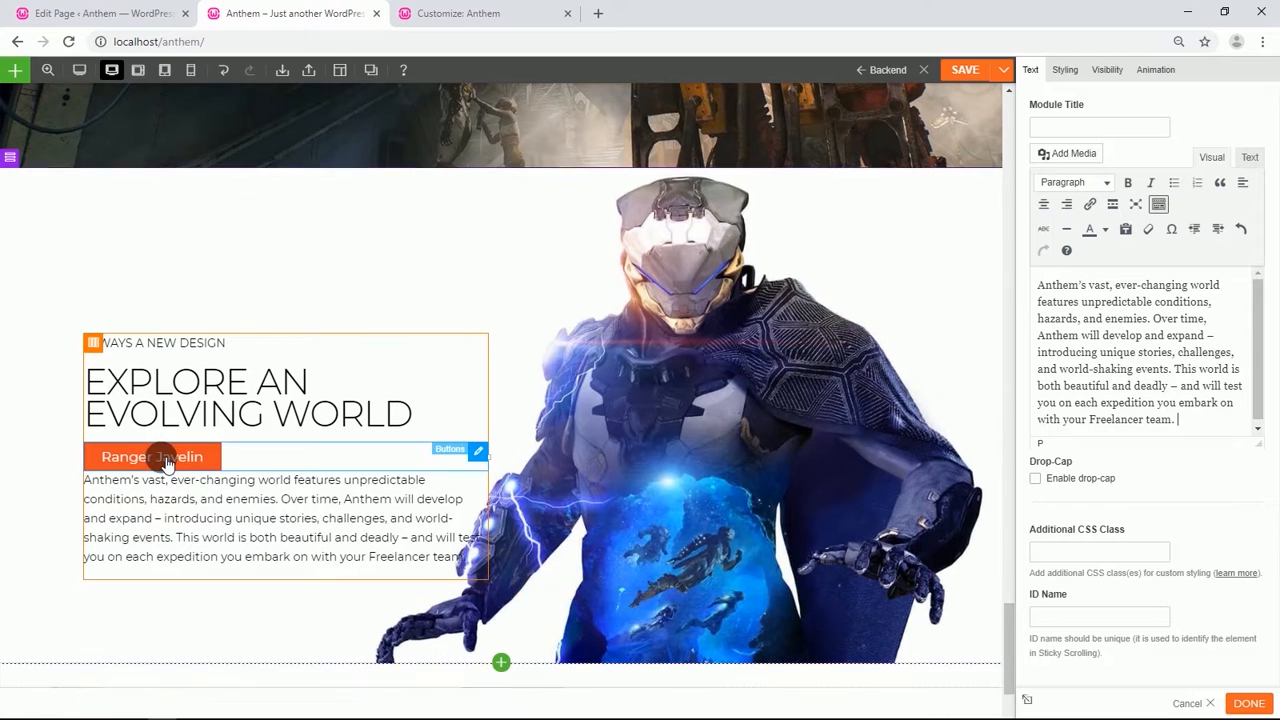
# Change the copied button's text to Ways to play.
pyautogui.click(252, 462)
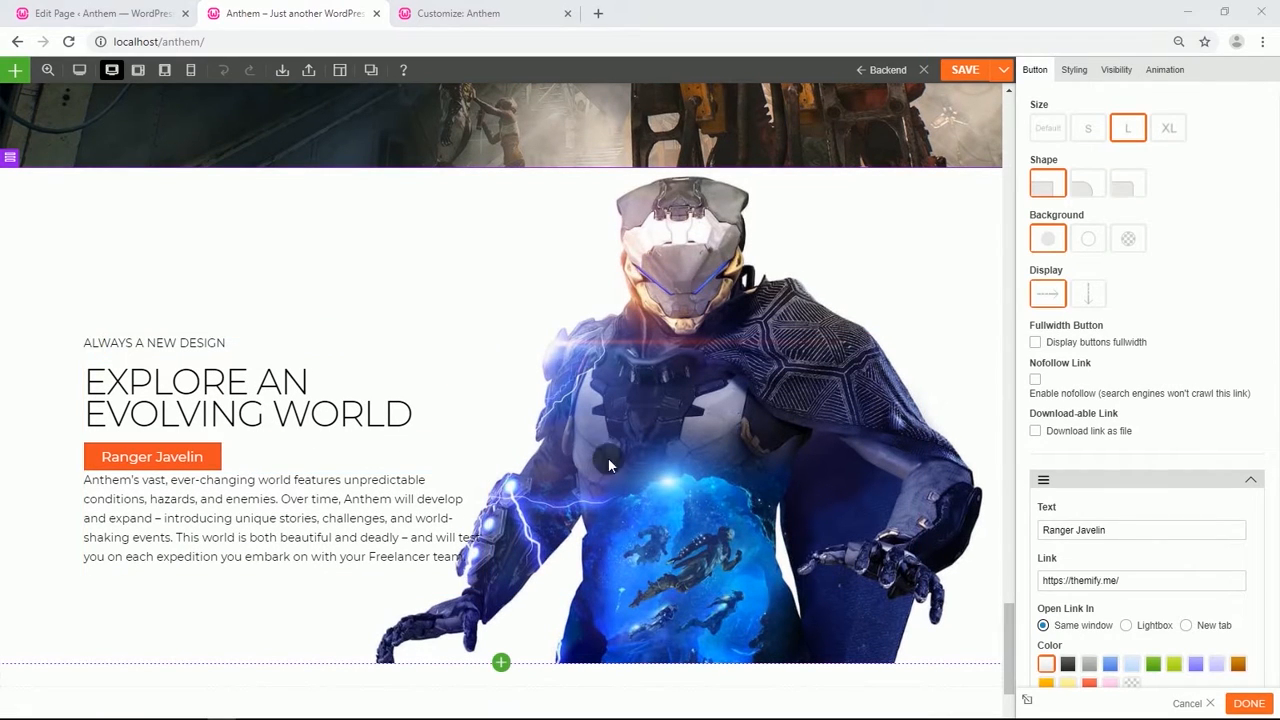
pyautogui.click(1112, 537)
pyautogui.moveTo(1113, 538); pyautogui.dragTo(1045, 537)
pyautogui.write('Ways to play')
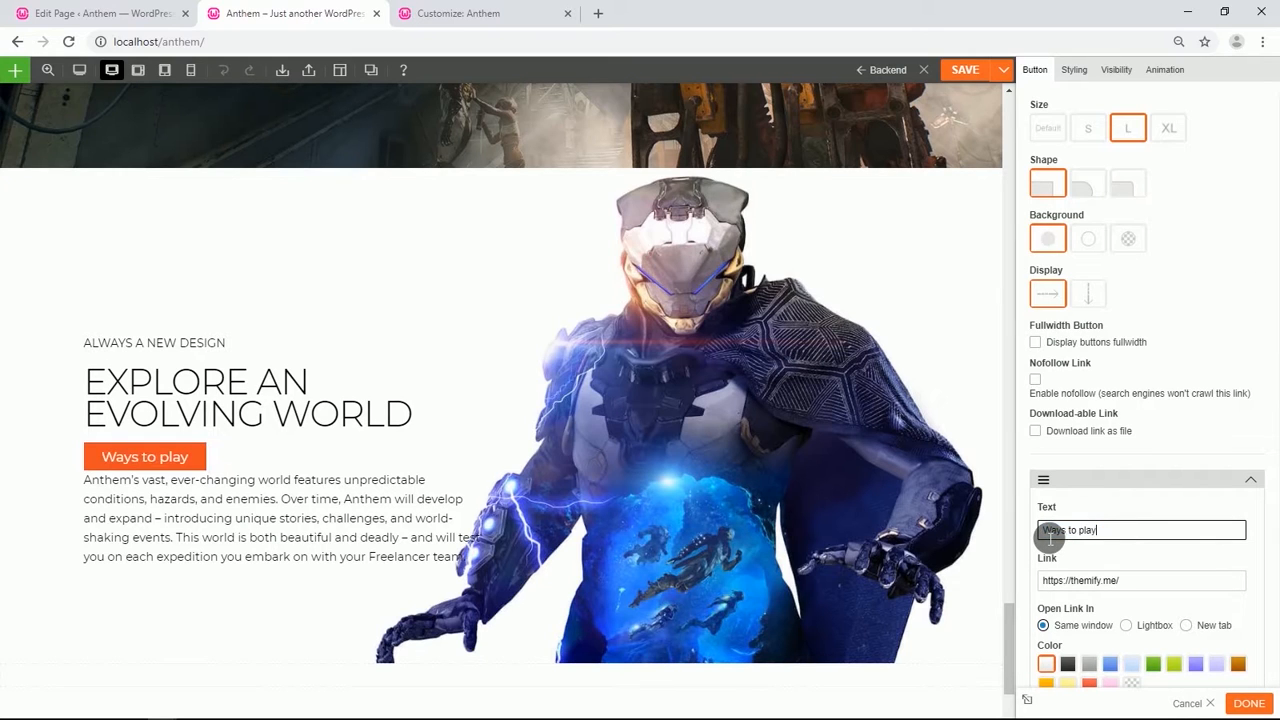
# Set the button's bottom padding to 3% and save the page.
pyautogui.click(1073, 70)
pyautogui.click(1087, 243)
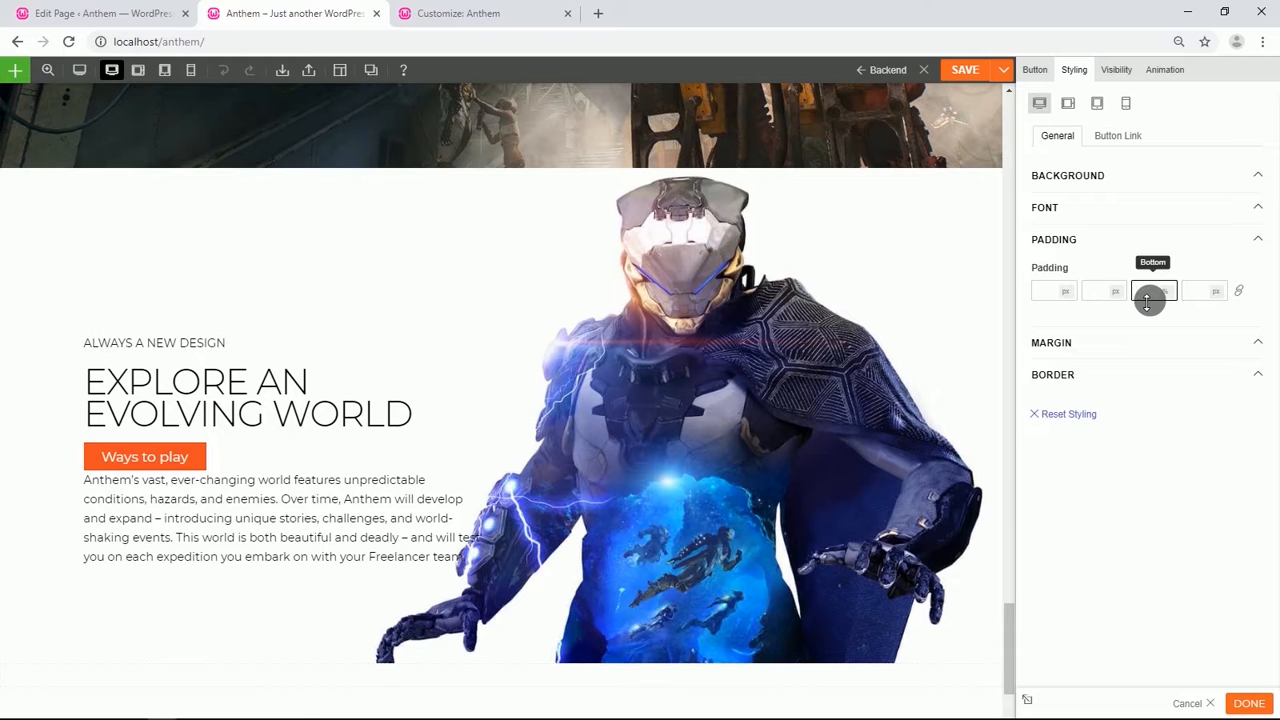
pyautogui.write('3')
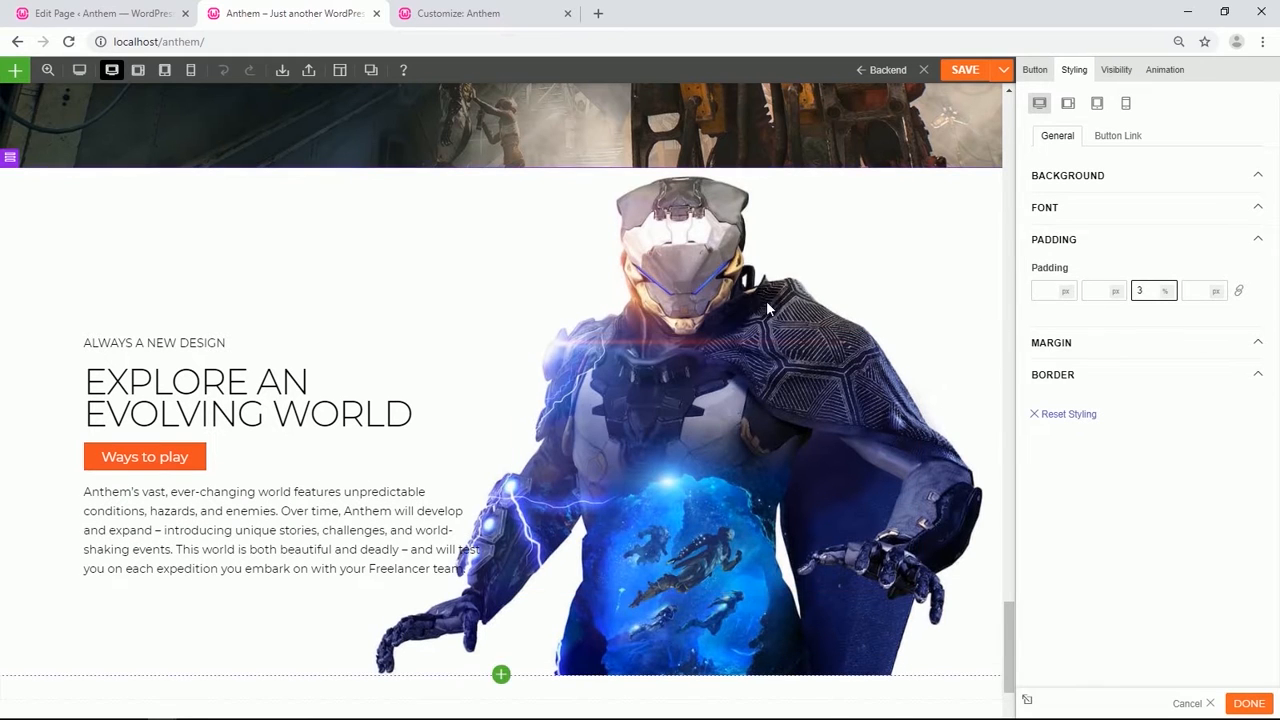
pyautogui.click(957, 72)
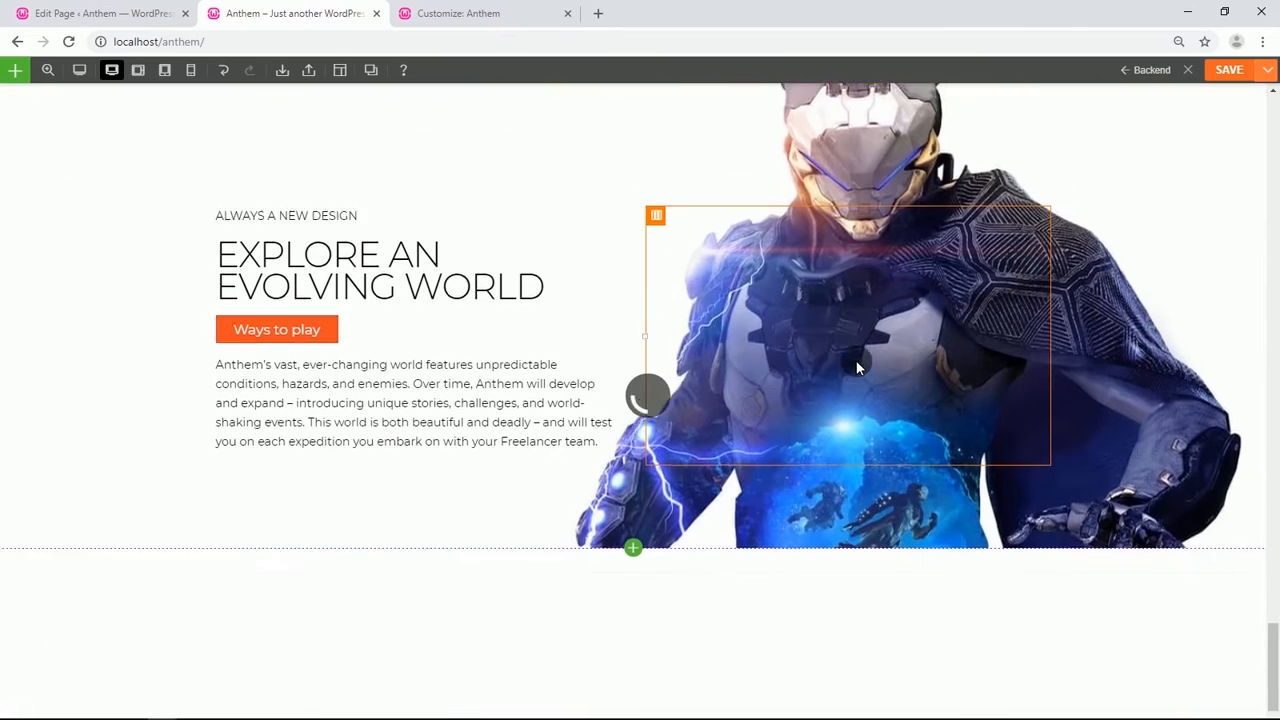
# Switch the empty row below to a three-column layout.
pyautogui.scroll(-1, 590, 322)
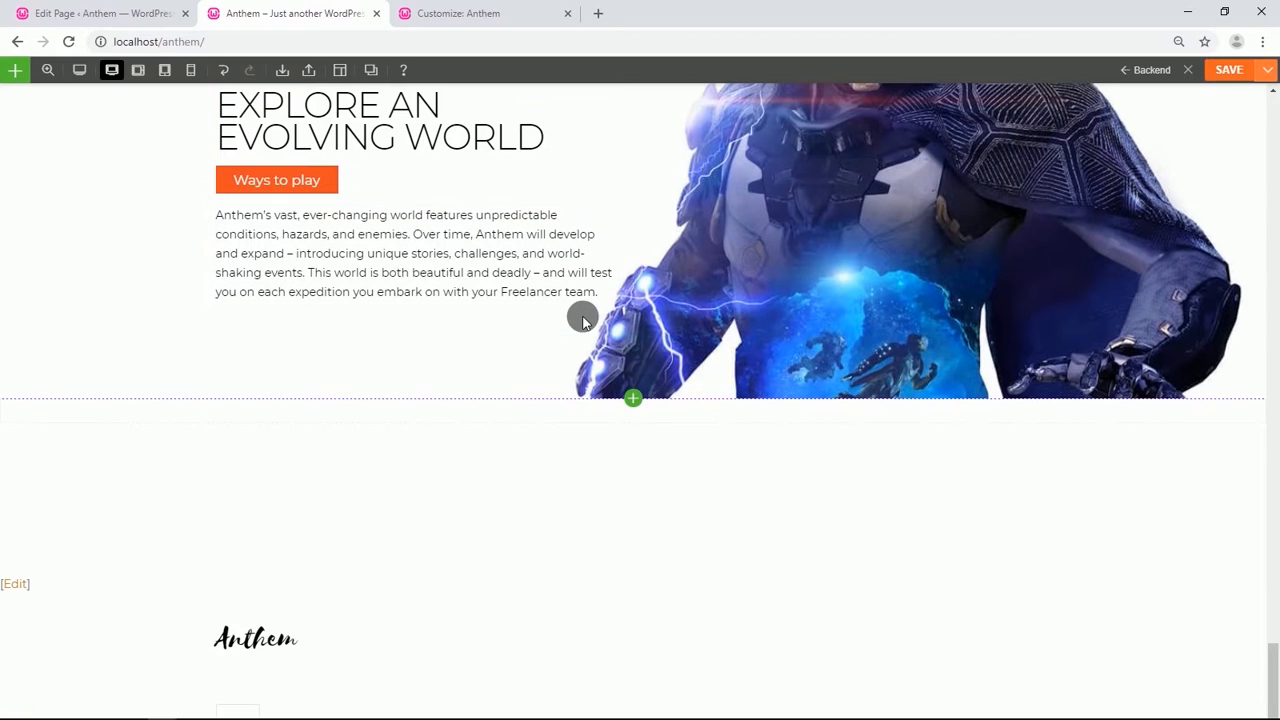
pyautogui.moveTo(24, 392)
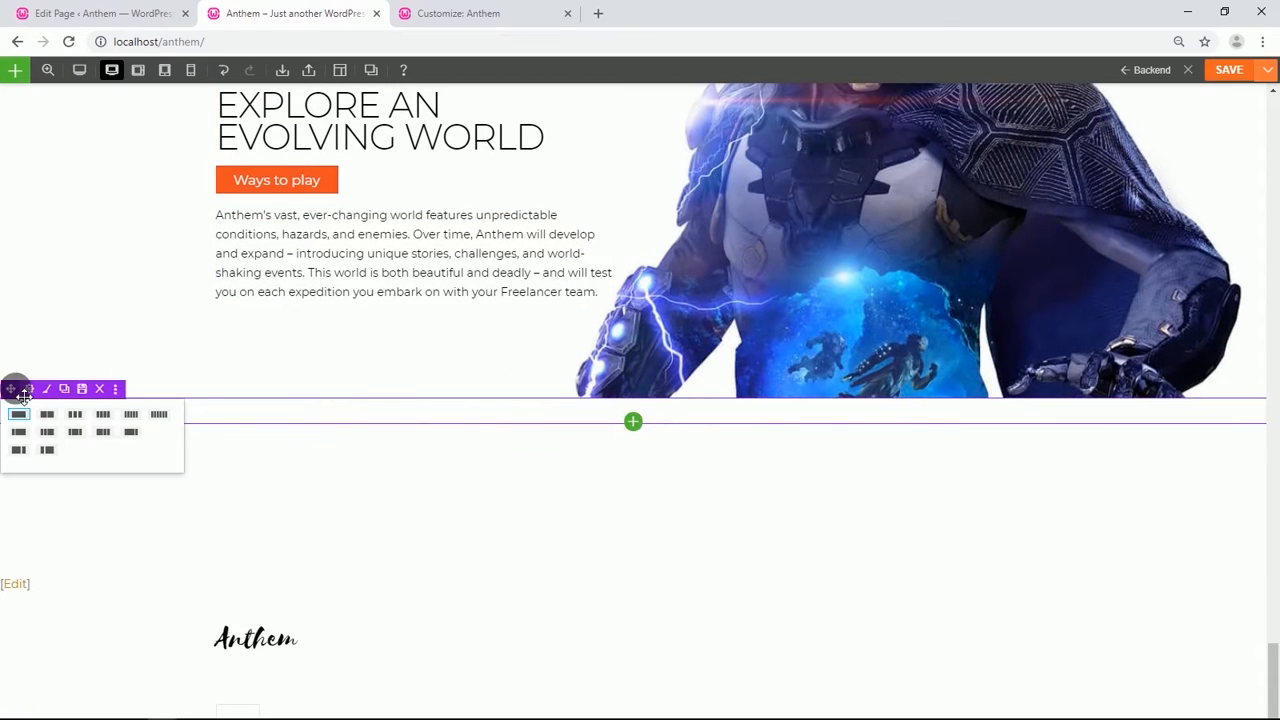
pyautogui.click(75, 414)
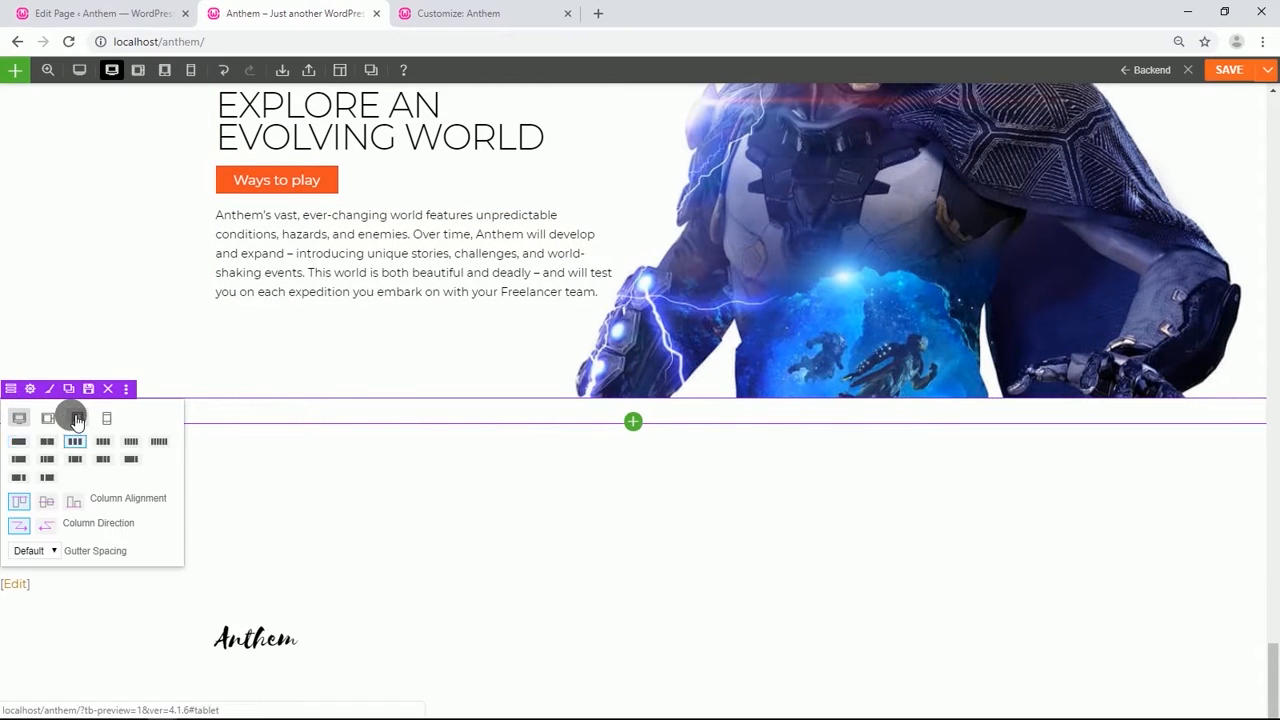
# Set the three-column row's top padding to 3% and bottom padding to 2%.
pyautogui.moveTo(30, 392)
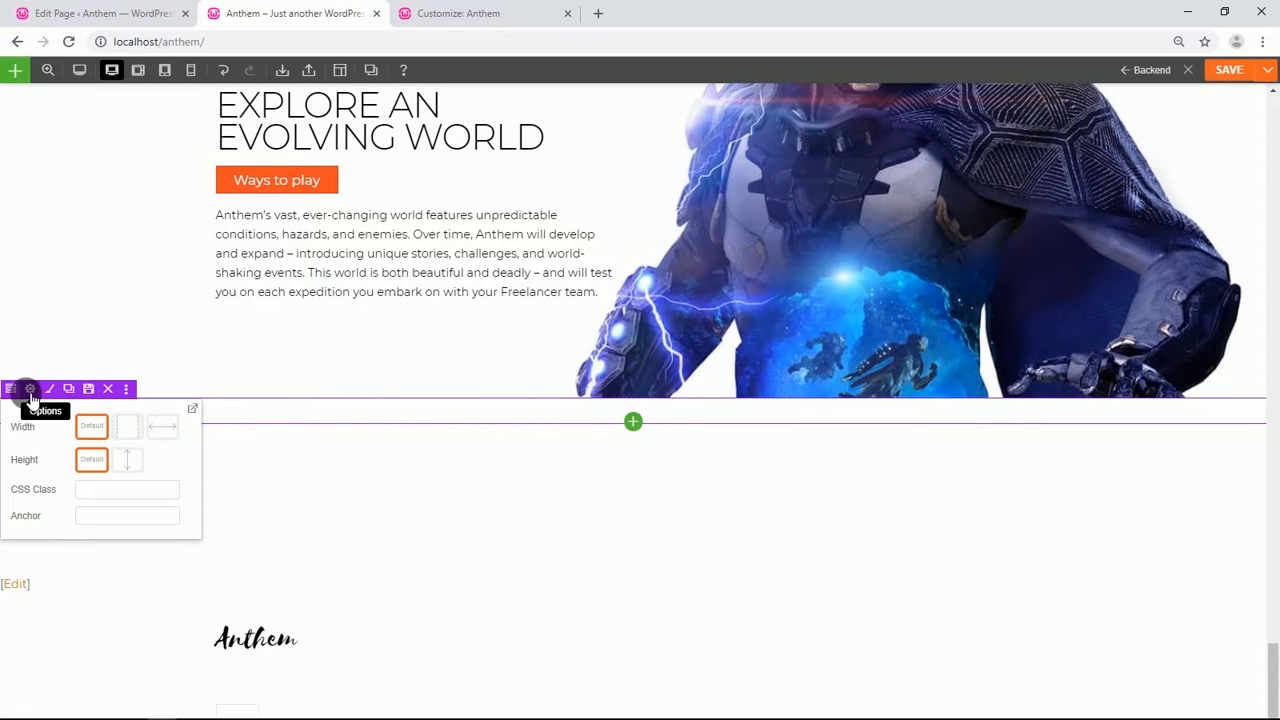
pyautogui.click(30, 390)
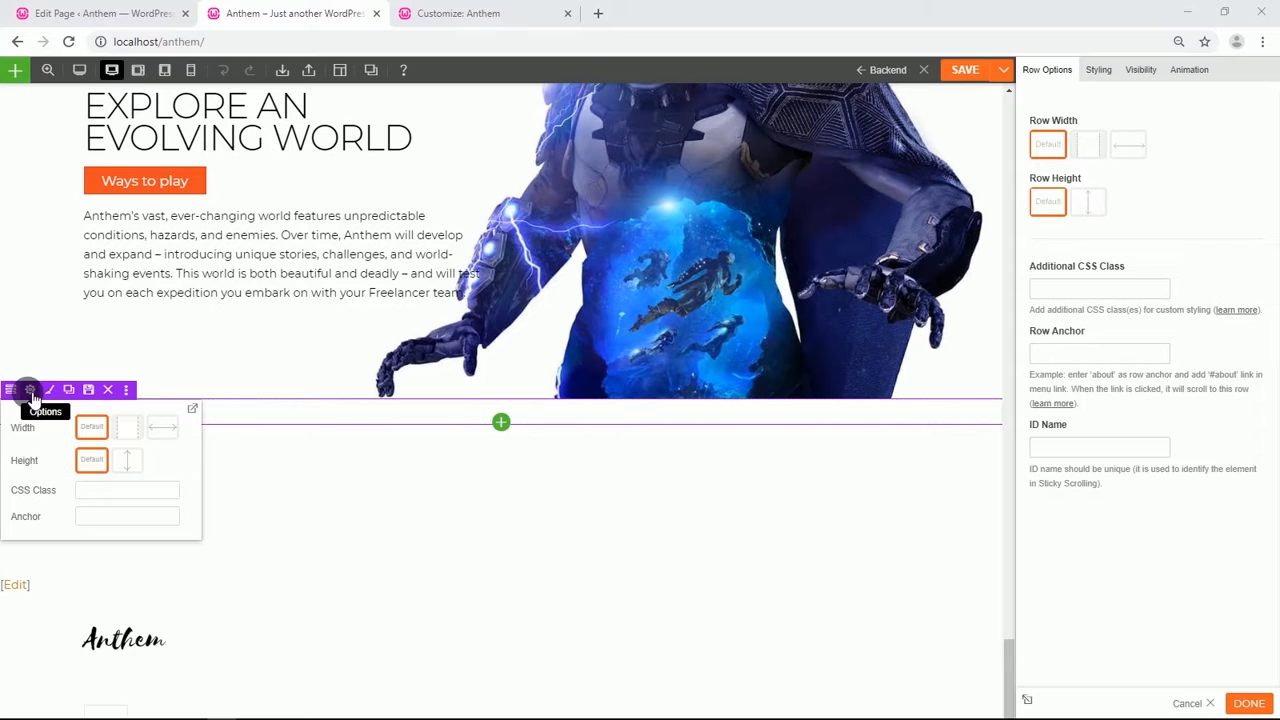
pyautogui.click(1100, 72)
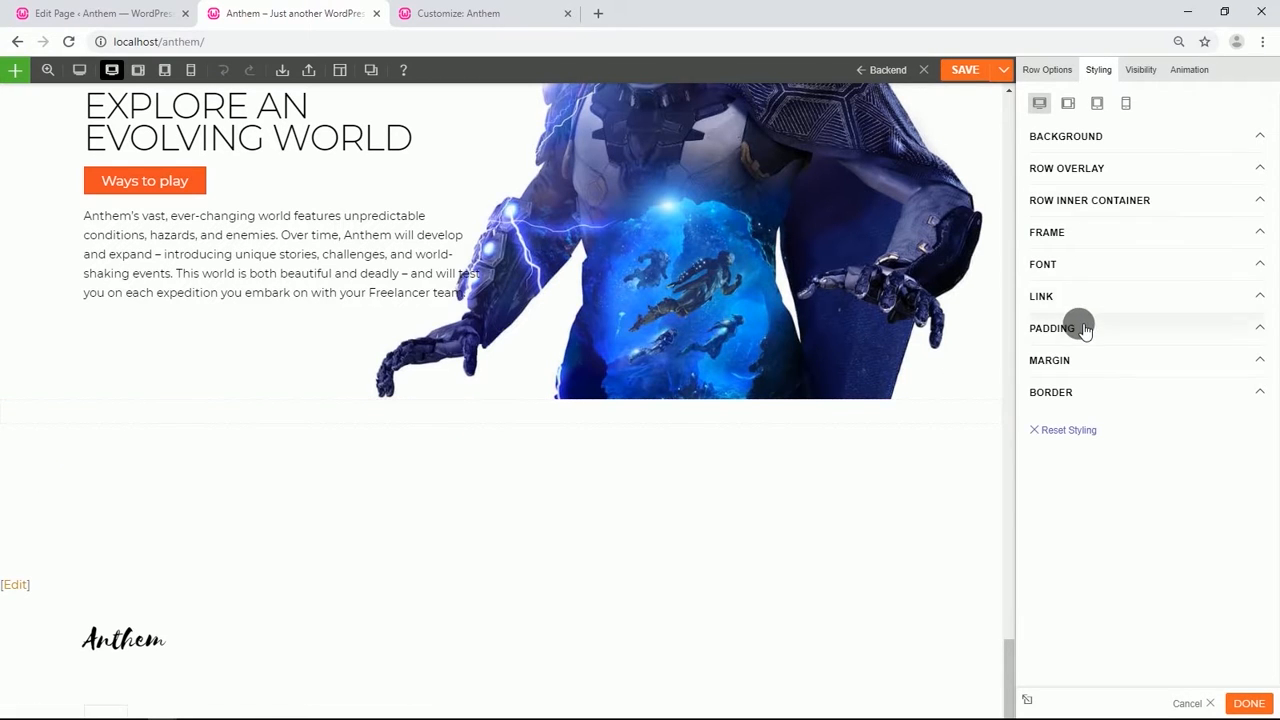
pyautogui.click(1085, 330)
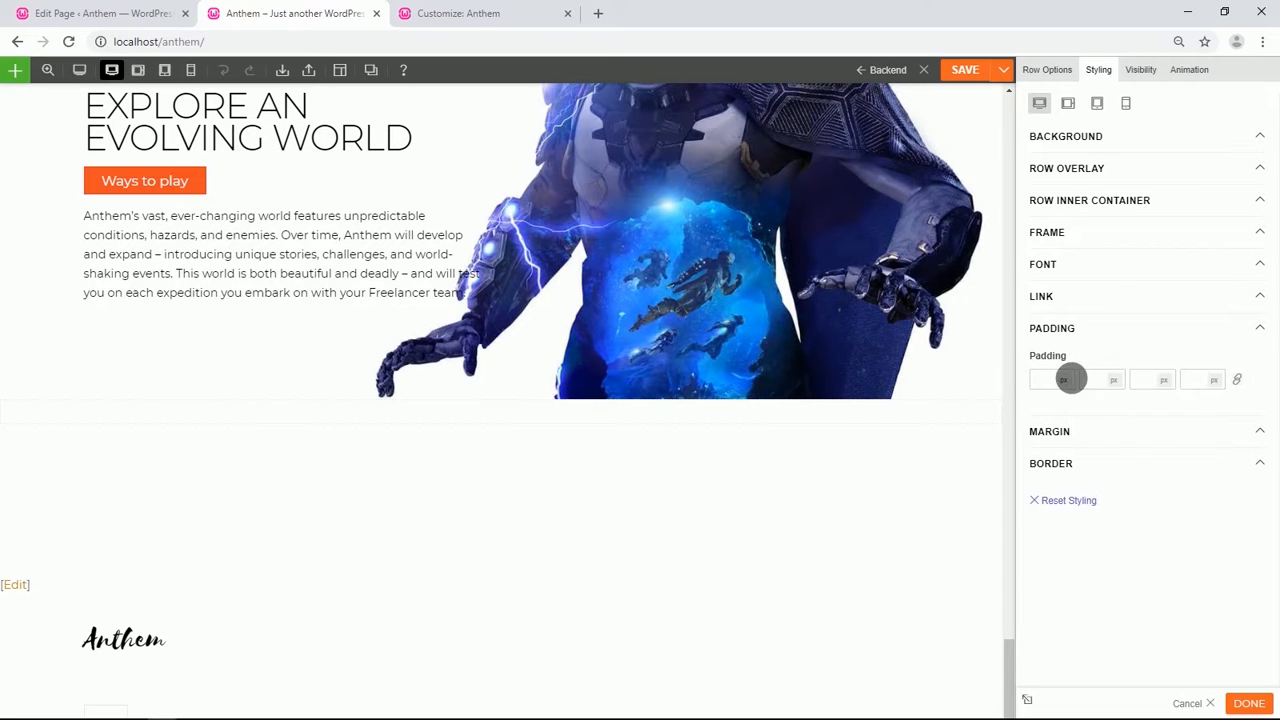
pyautogui.click(1066, 411)
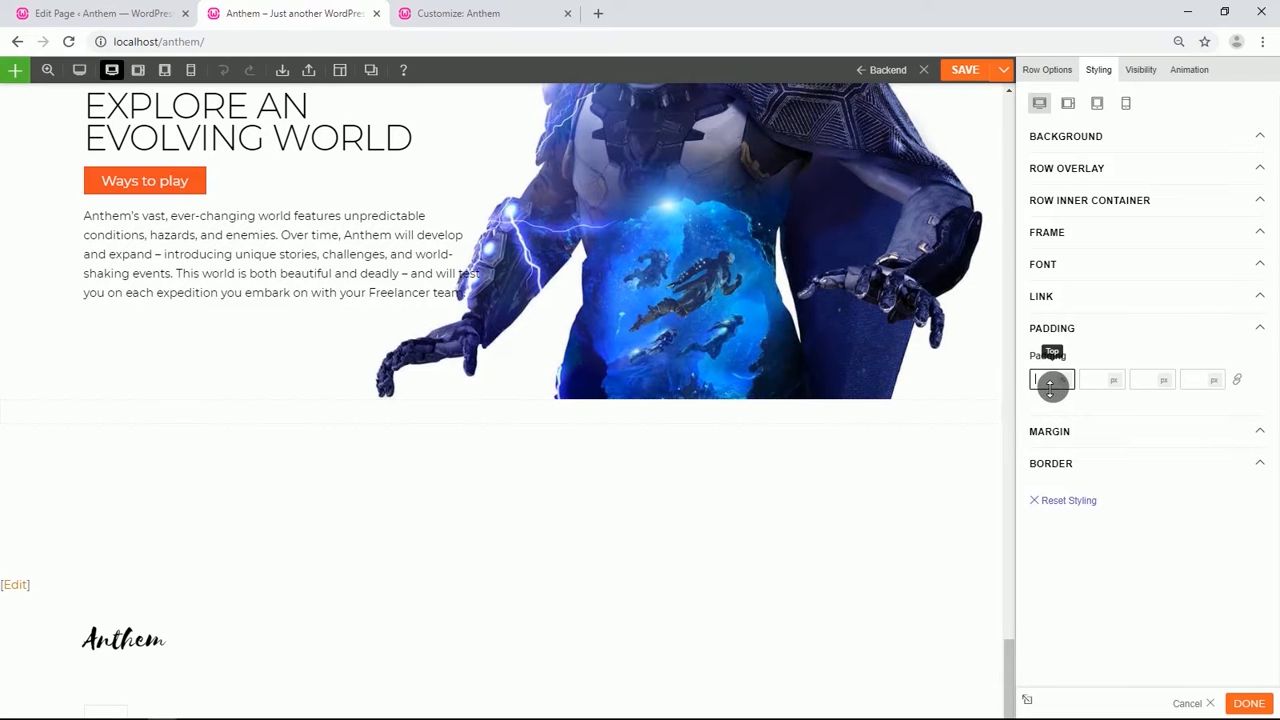
pyautogui.write('3')
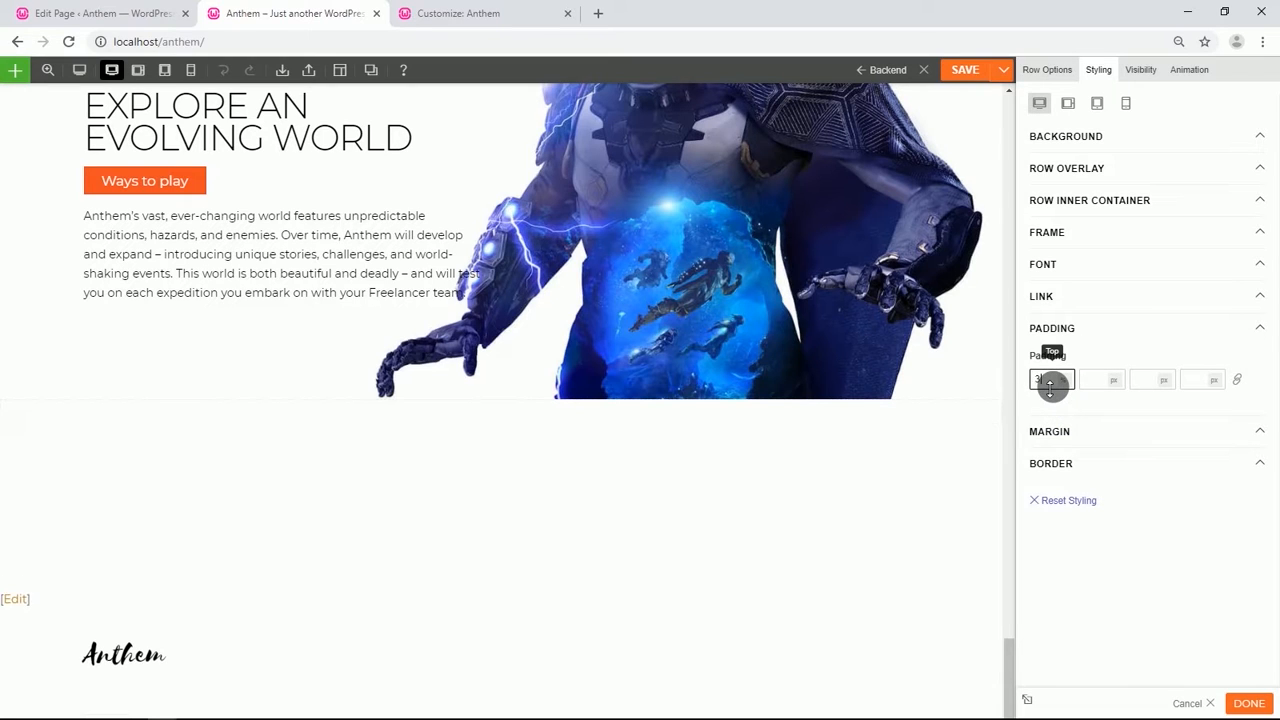
pyautogui.click(1152, 383)
pyautogui.write('2')
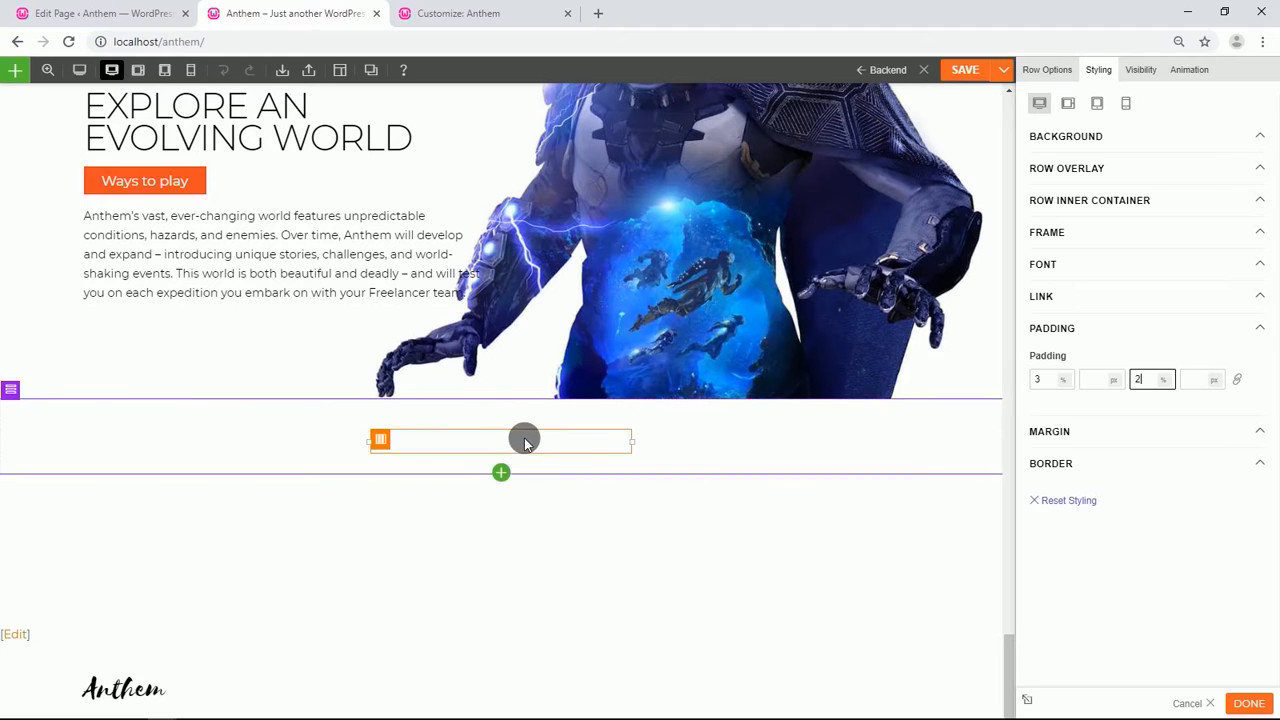
# Add an Image module to the row's first column and give it the card layout style.
pyautogui.click(501, 467)
pyautogui.scroll(-2, 494, 560)
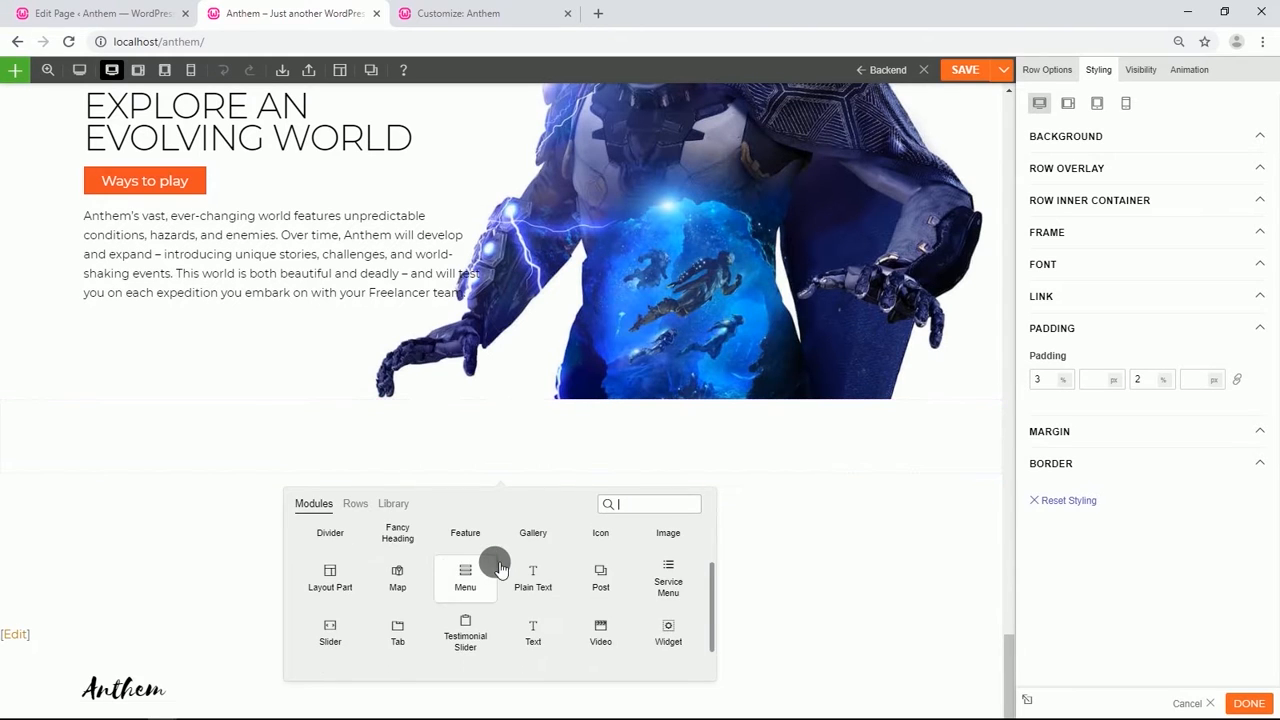
pyautogui.scroll(2, 500, 568)
pyautogui.moveTo(669, 590); pyautogui.dragTo(279, 455)
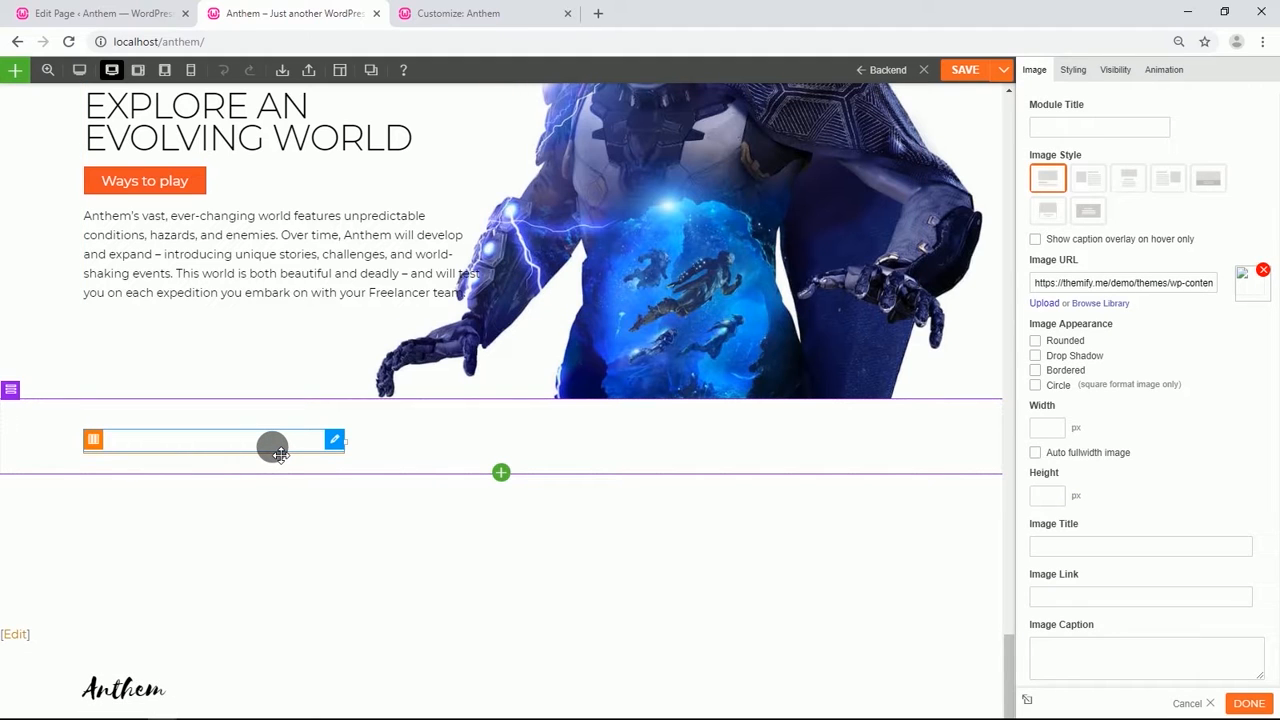
pyautogui.click(1050, 212)
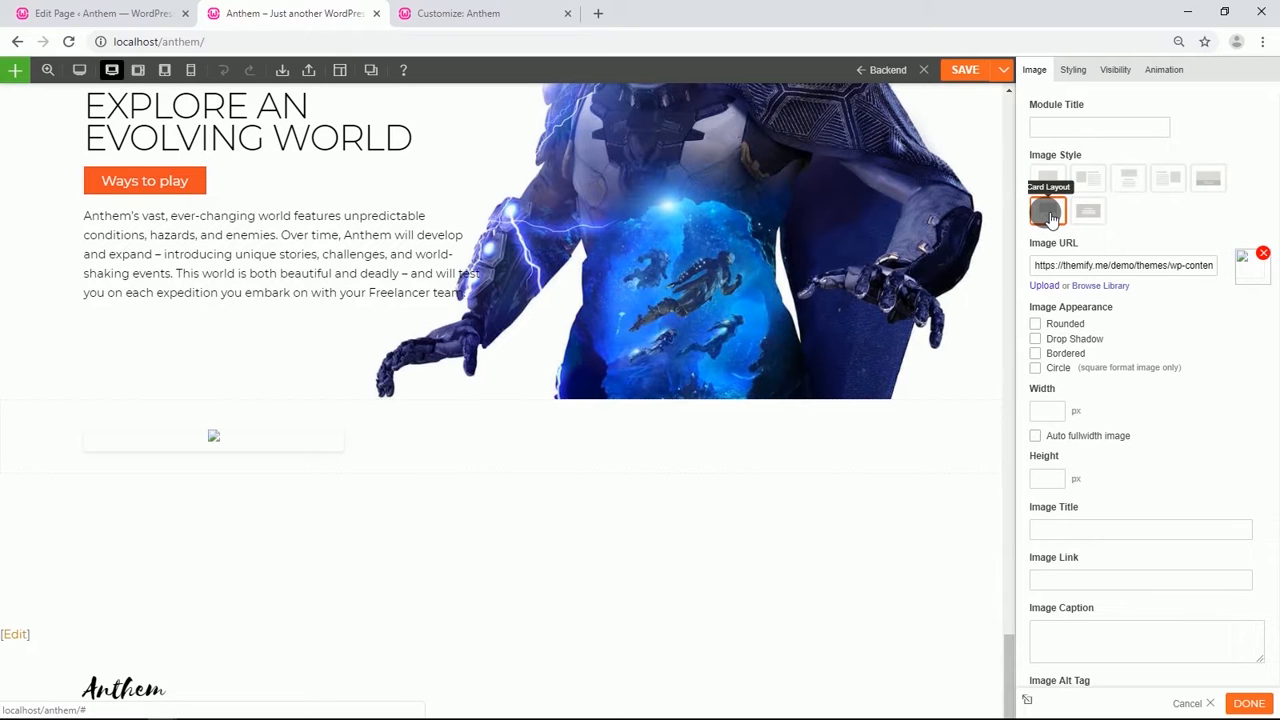
# Set the image to the Anthem part 2 screenshot from the media library and title it This is Anthem Part 2.
pyautogui.click(1100, 286)
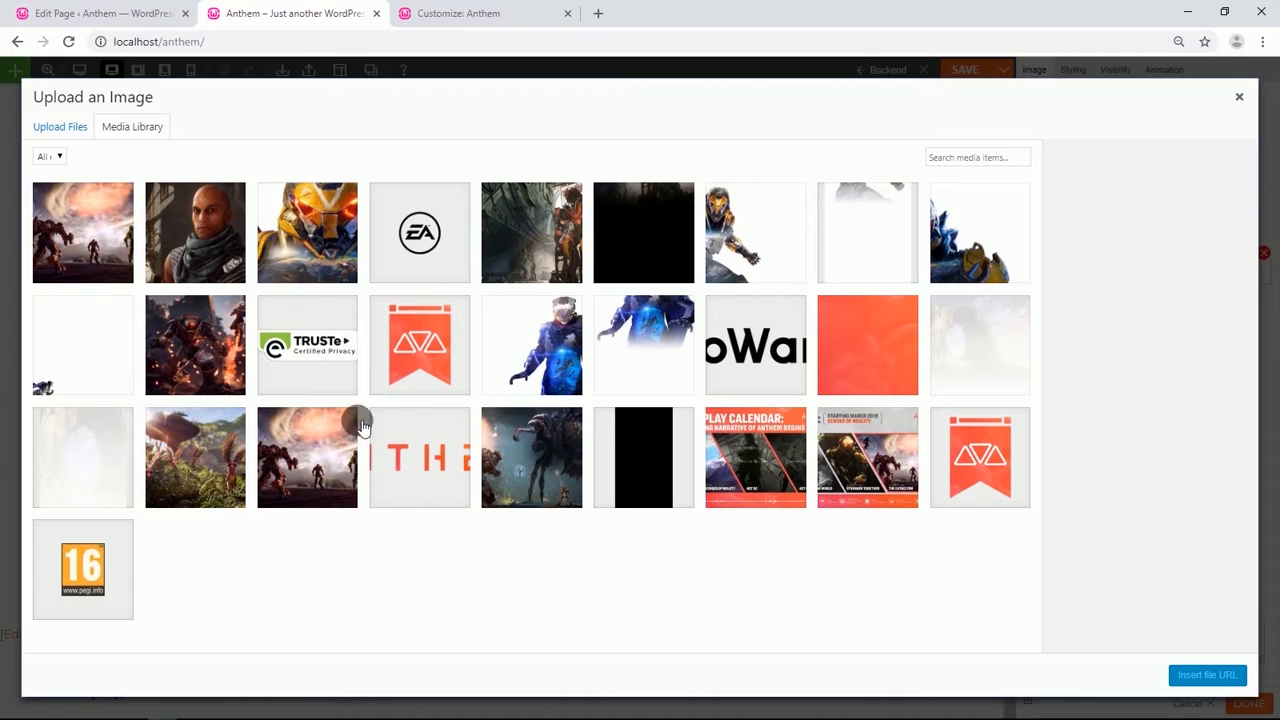
pyautogui.click(312, 453)
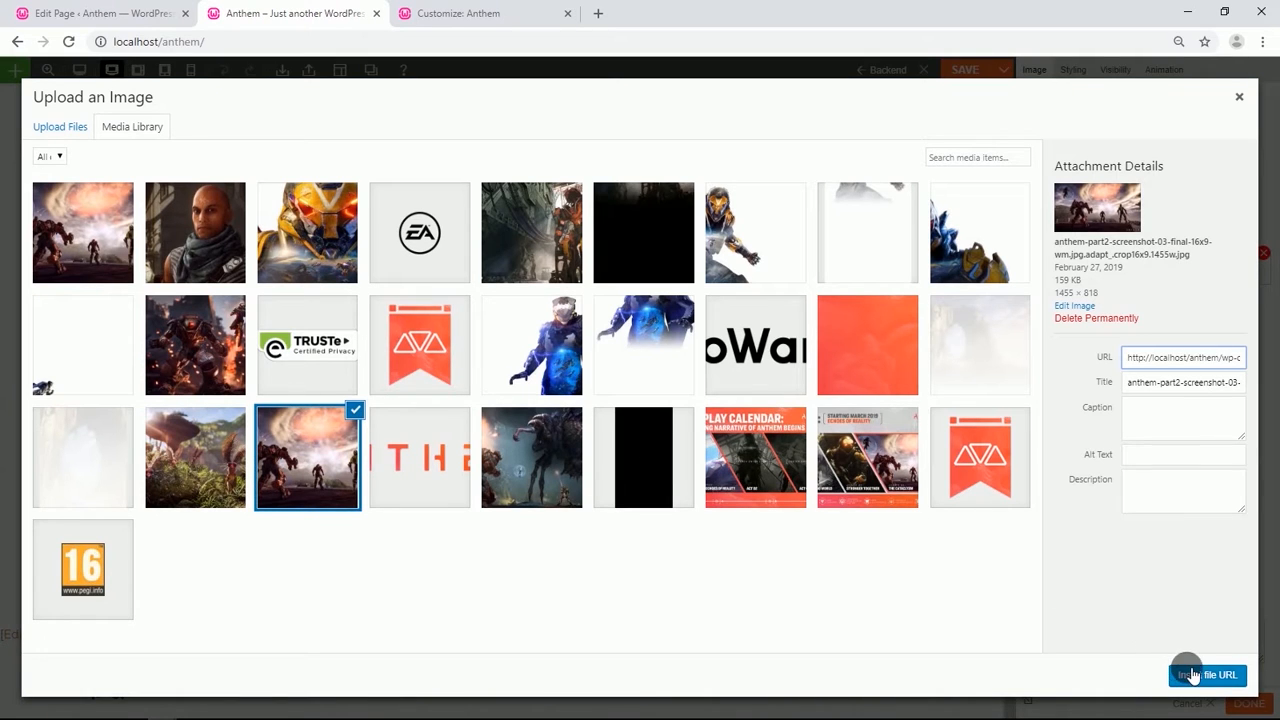
pyautogui.click(1205, 675)
pyautogui.scroll(-2, 563, 505)
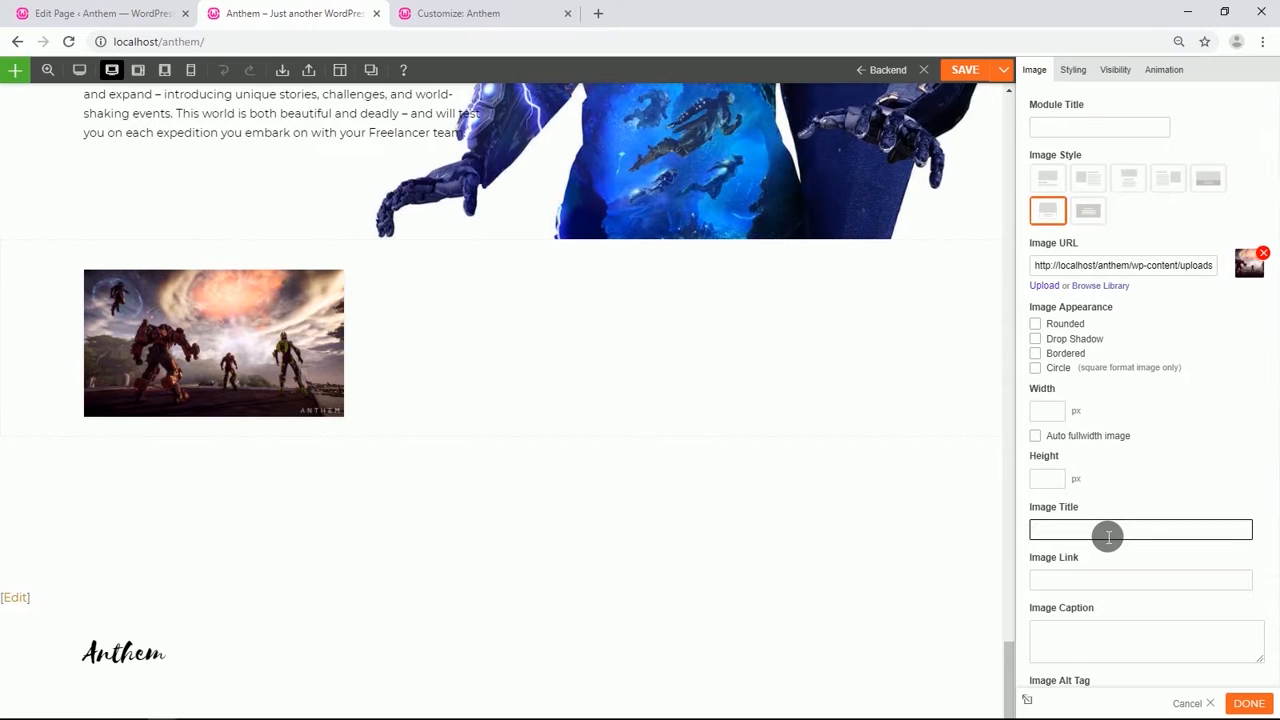
pyautogui.write('This is Anthem Part 2')
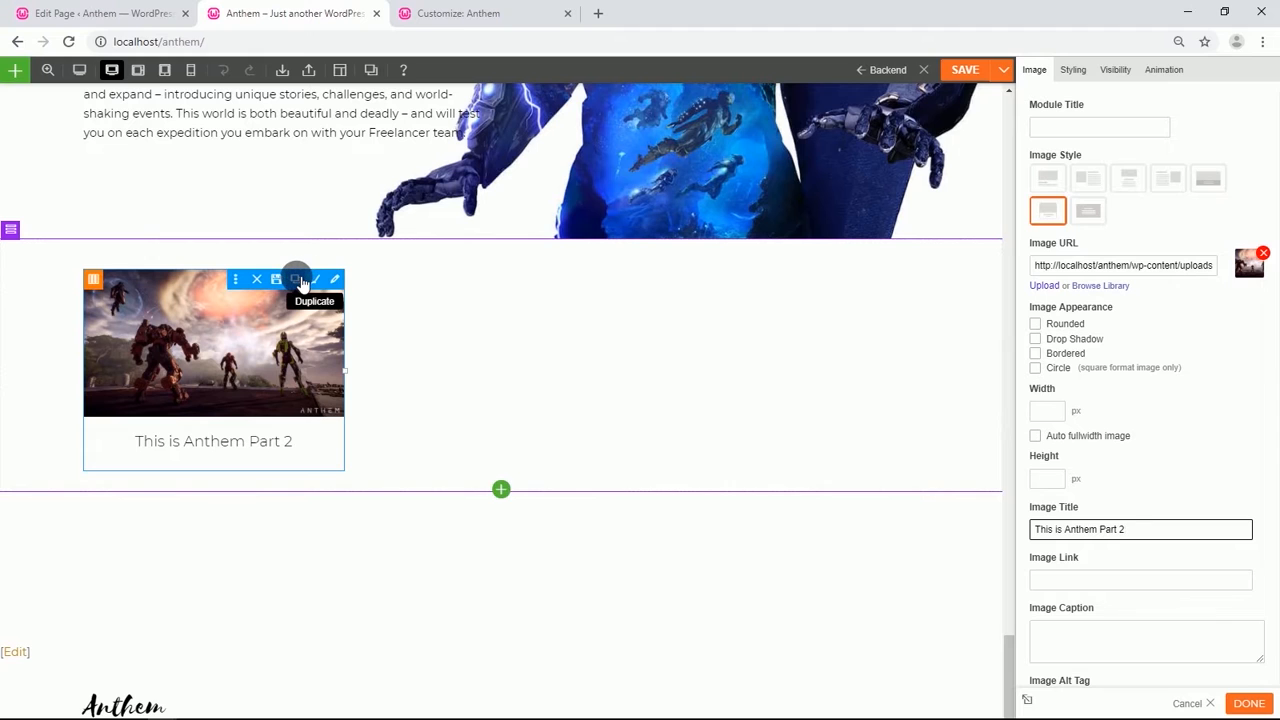
# Duplicate the image card twice and place the copies in the second and third columns.
pyautogui.click(301, 281)
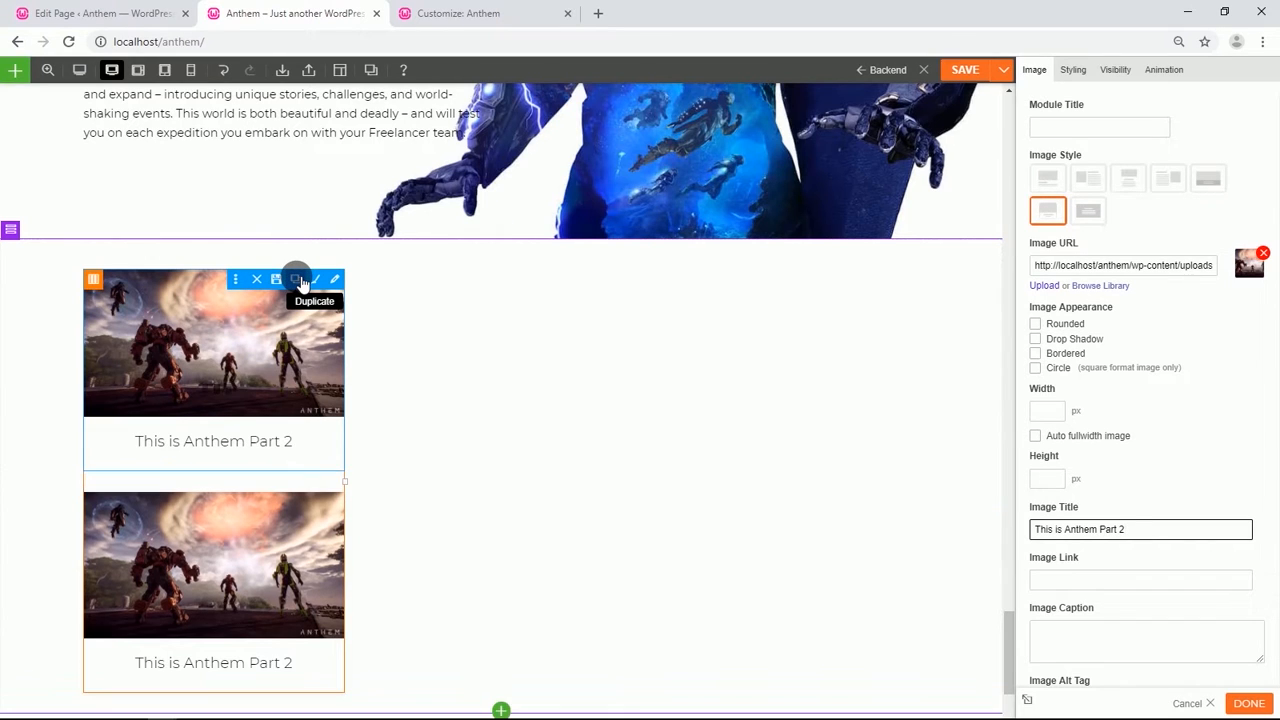
pyautogui.click(300, 280)
pyautogui.moveTo(232, 363); pyautogui.dragTo(470, 367)
pyautogui.moveTo(316, 349); pyautogui.dragTo(760, 364)
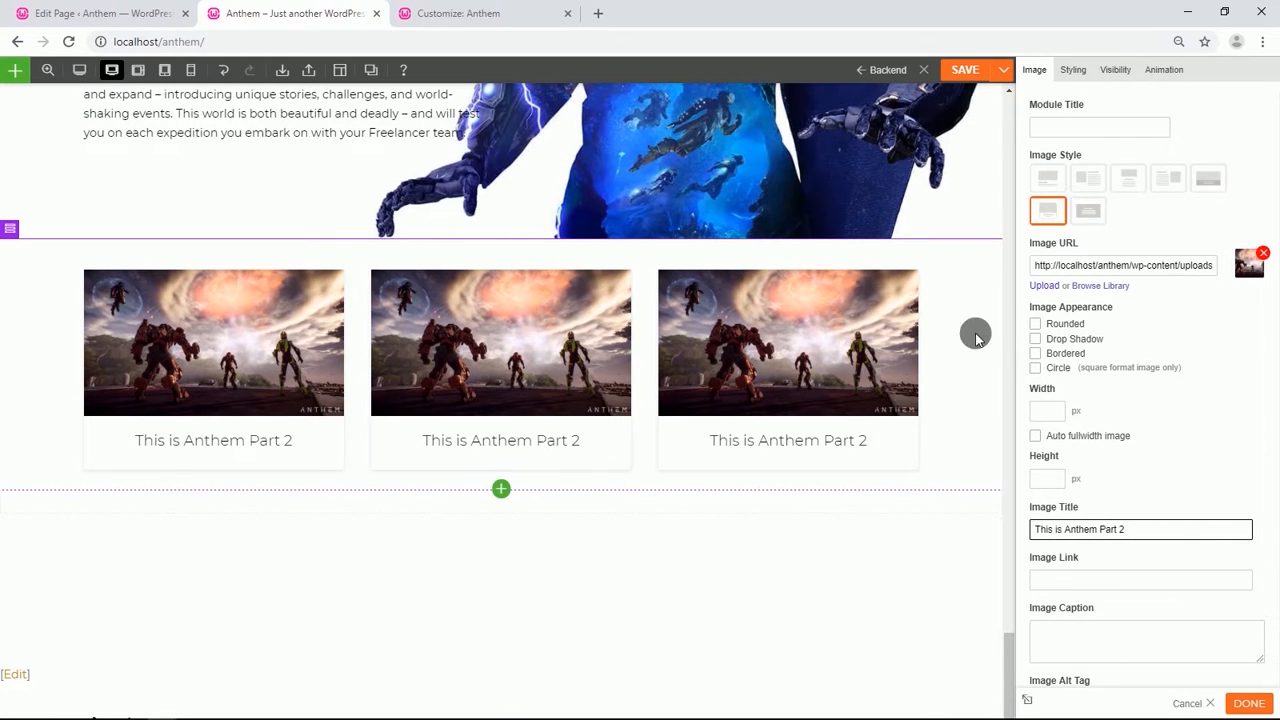
# Replace the second card's image with the yellow armored poster from the media library and retitle it Anthem Official Cinematic Trailer.
pyautogui.click(1100, 285)
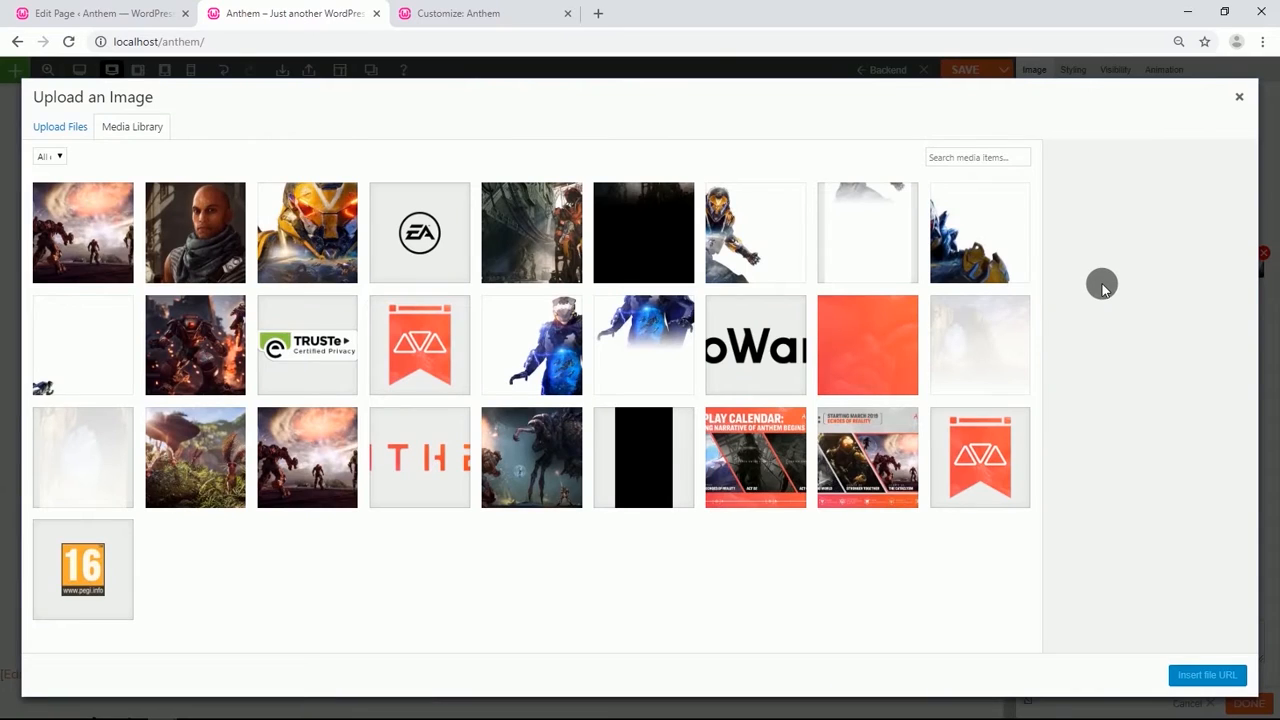
pyautogui.click(312, 240)
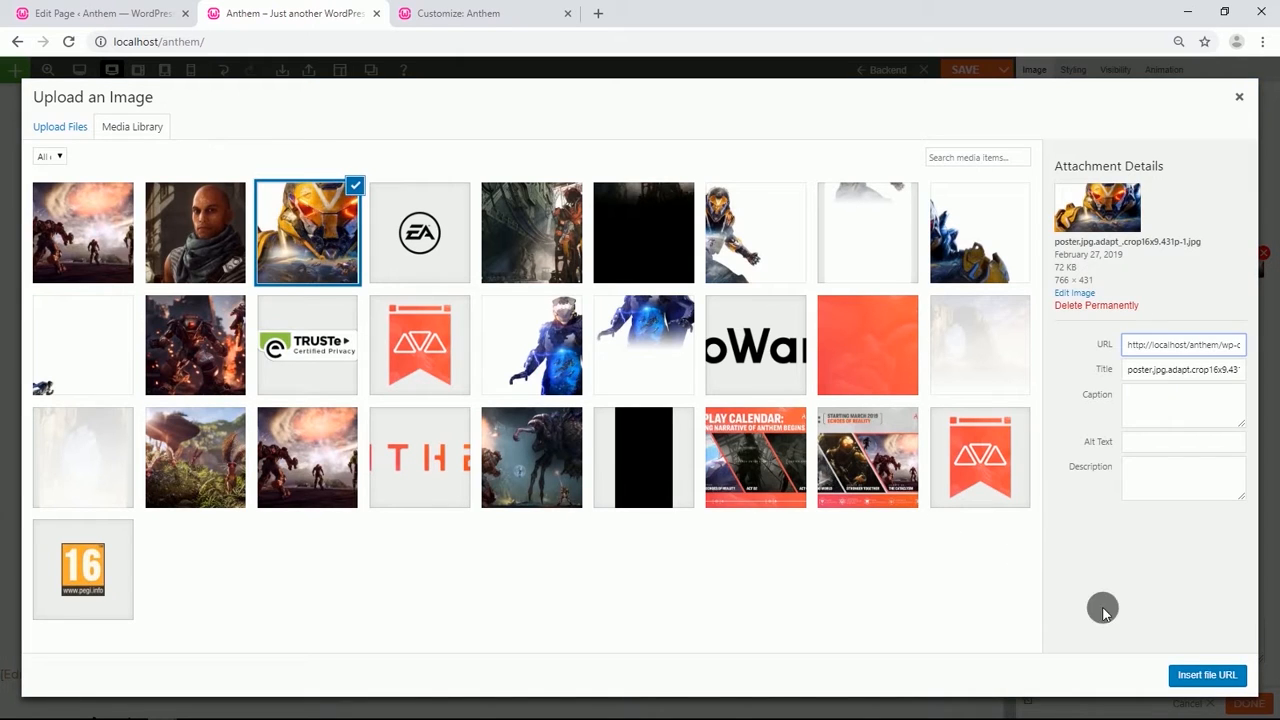
pyautogui.click(1210, 677)
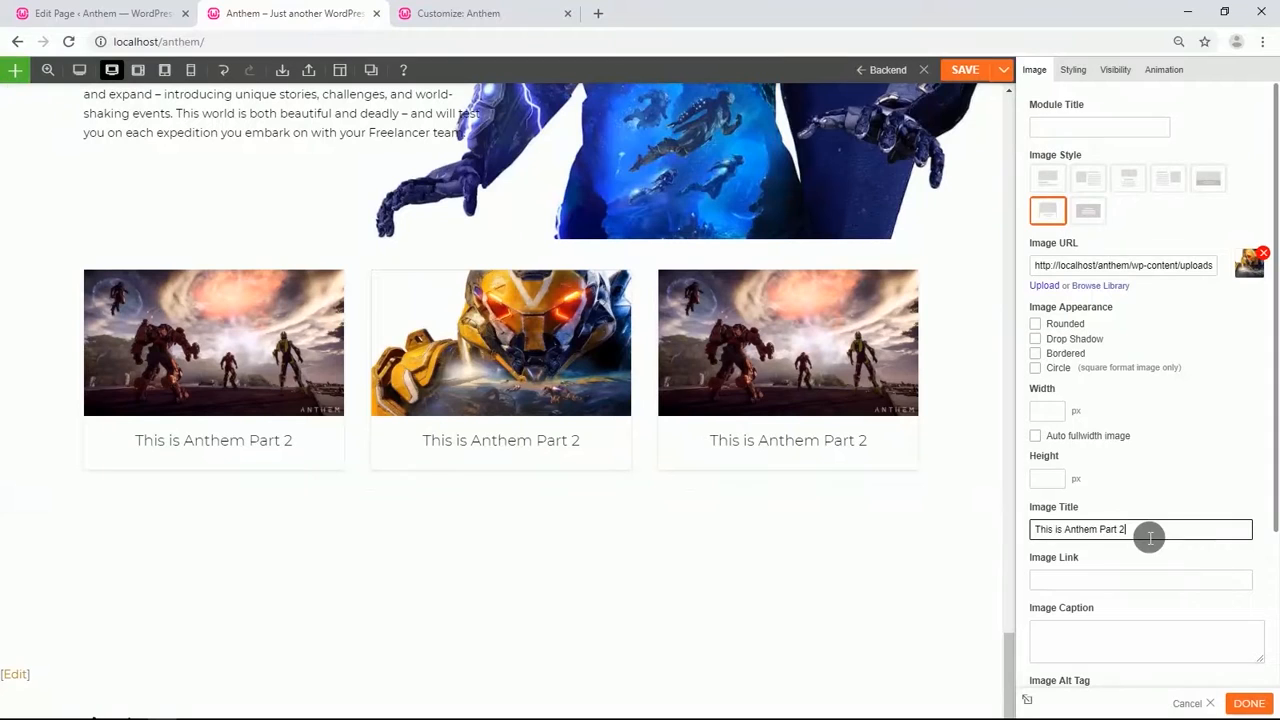
pyautogui.moveTo(1148, 533); pyautogui.dragTo(1055, 537)
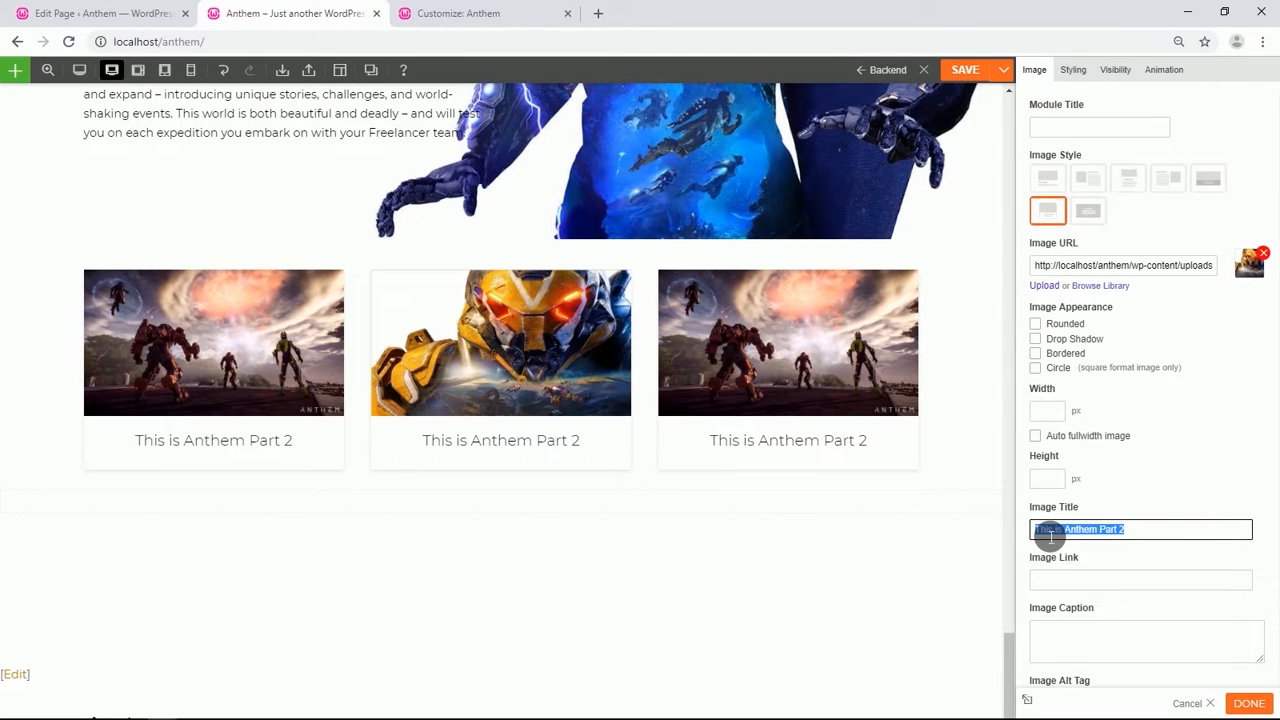
pyautogui.write('Anthem Official Cinematic Trailer')
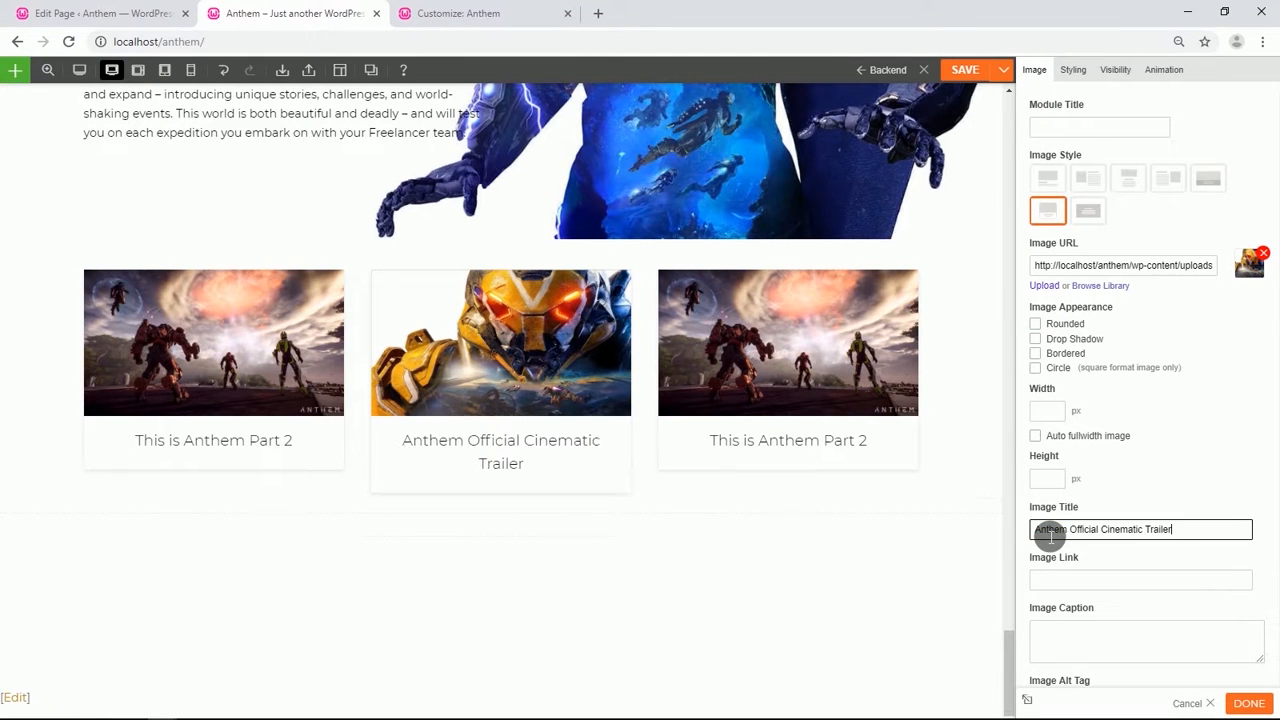
# Replace the third card's image with the bald character poster and retitle it Anthem VIP Demo Trailer.
pyautogui.click(813, 370)
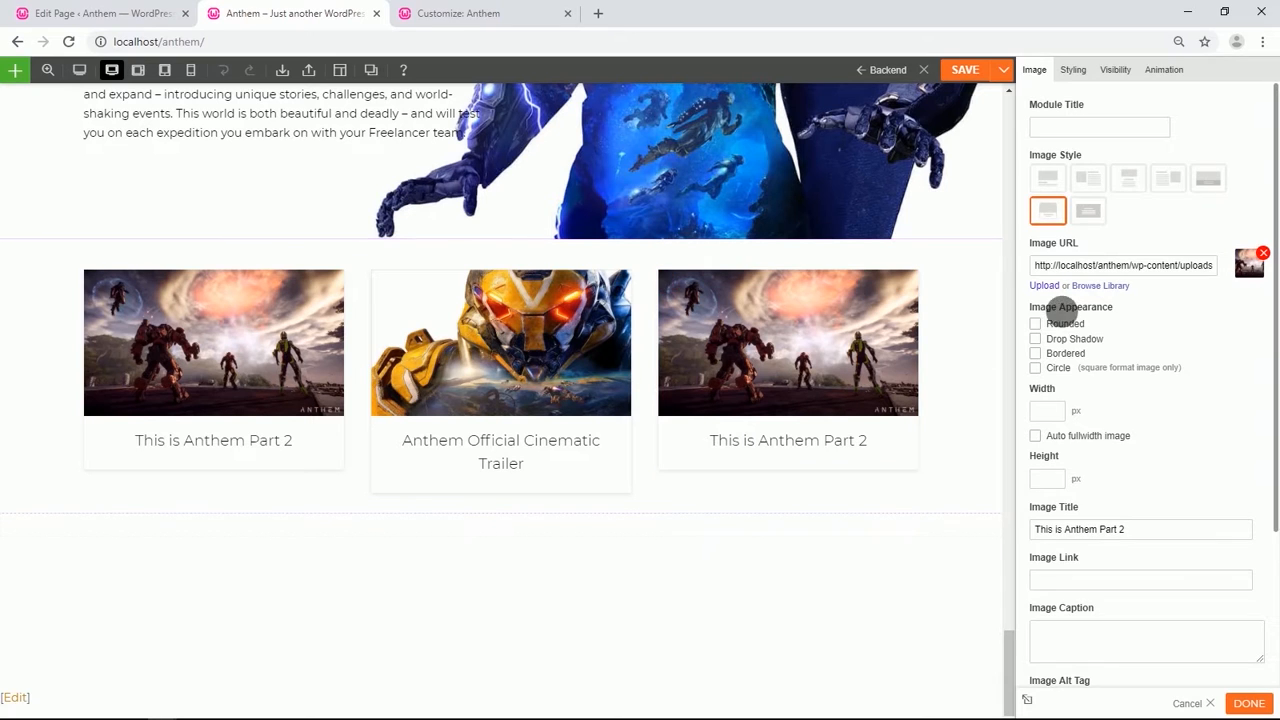
pyautogui.click(1088, 288)
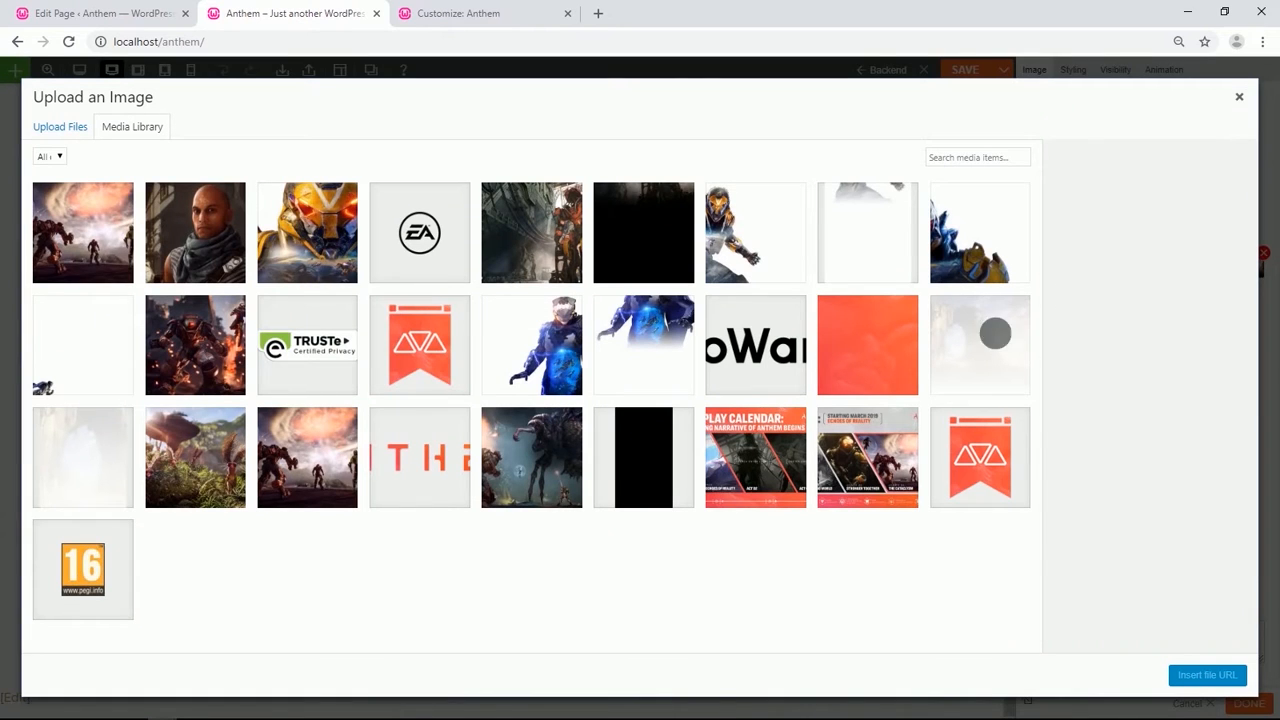
pyautogui.click(214, 243)
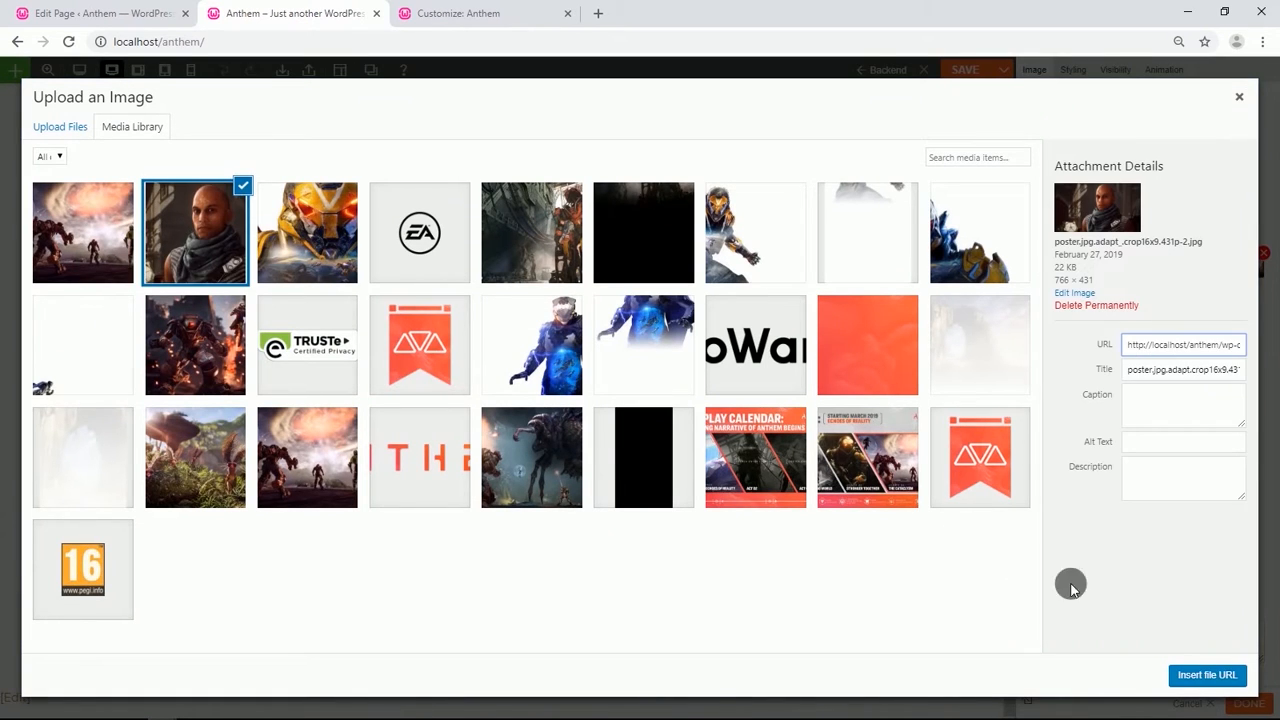
pyautogui.click(1211, 671)
pyautogui.moveTo(1157, 534); pyautogui.dragTo(1041, 535)
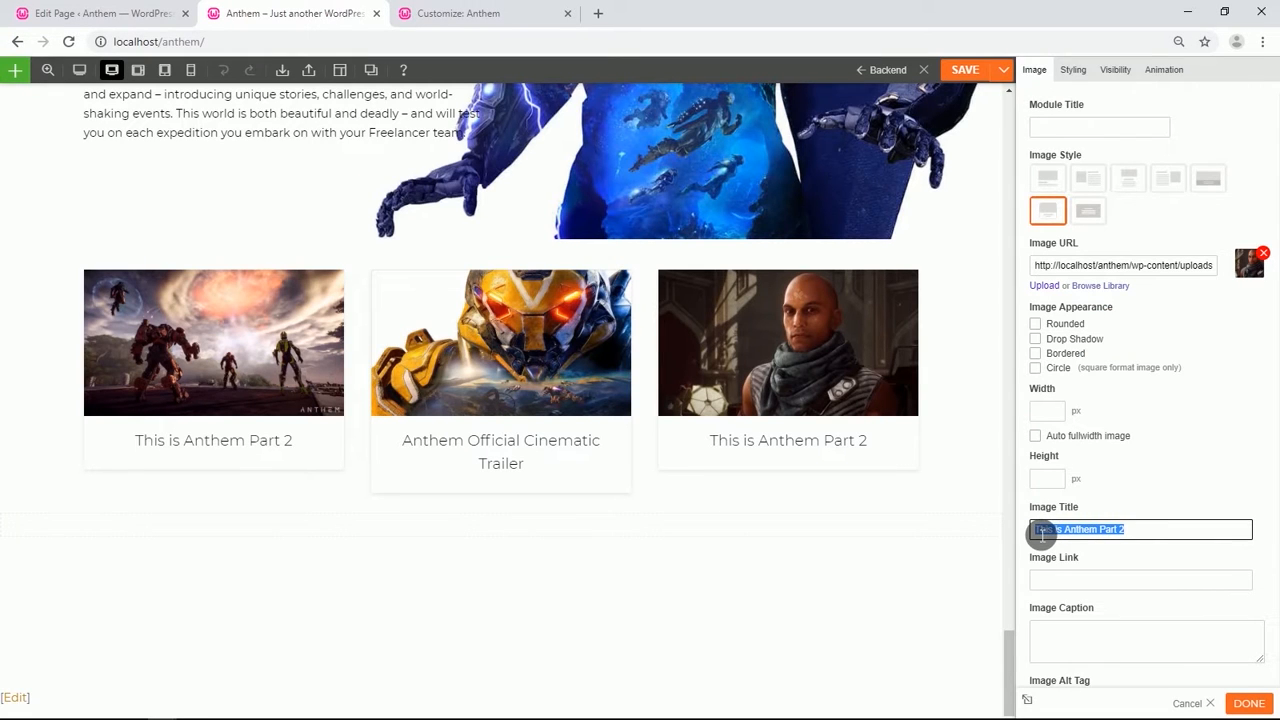
pyautogui.write('Anthem VIP Demo Trailer')
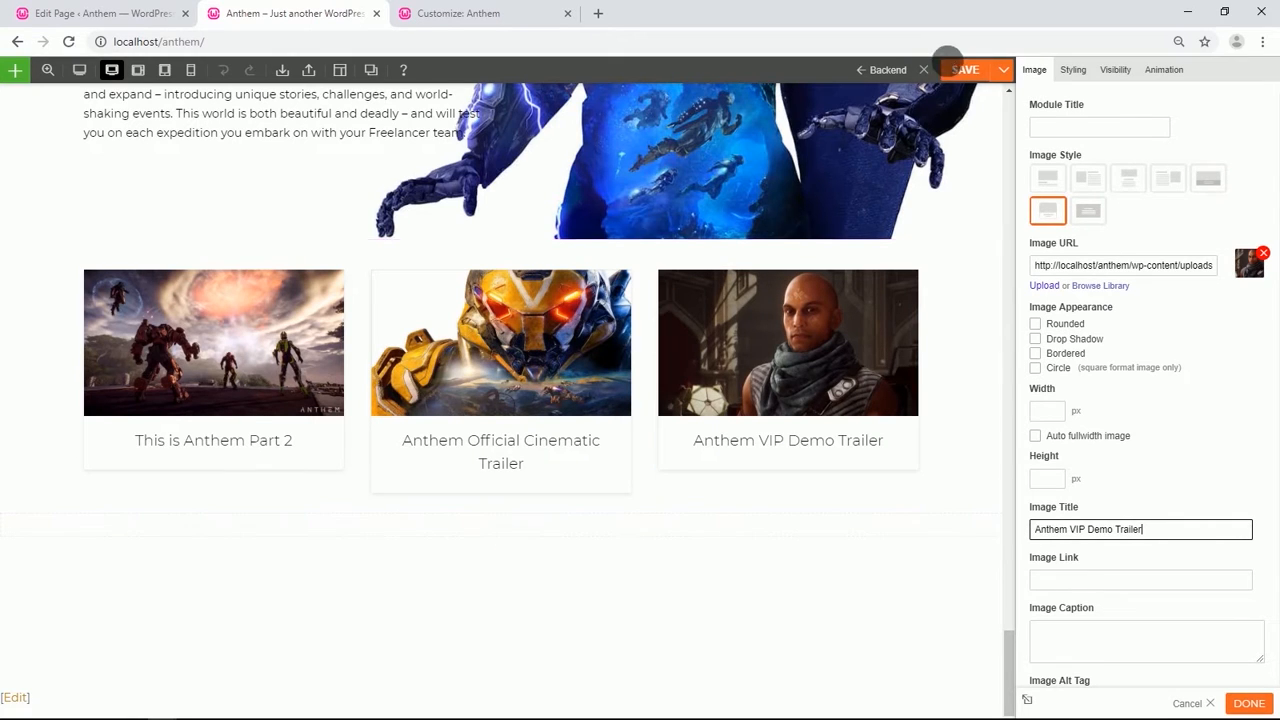
pyautogui.click(949, 60)
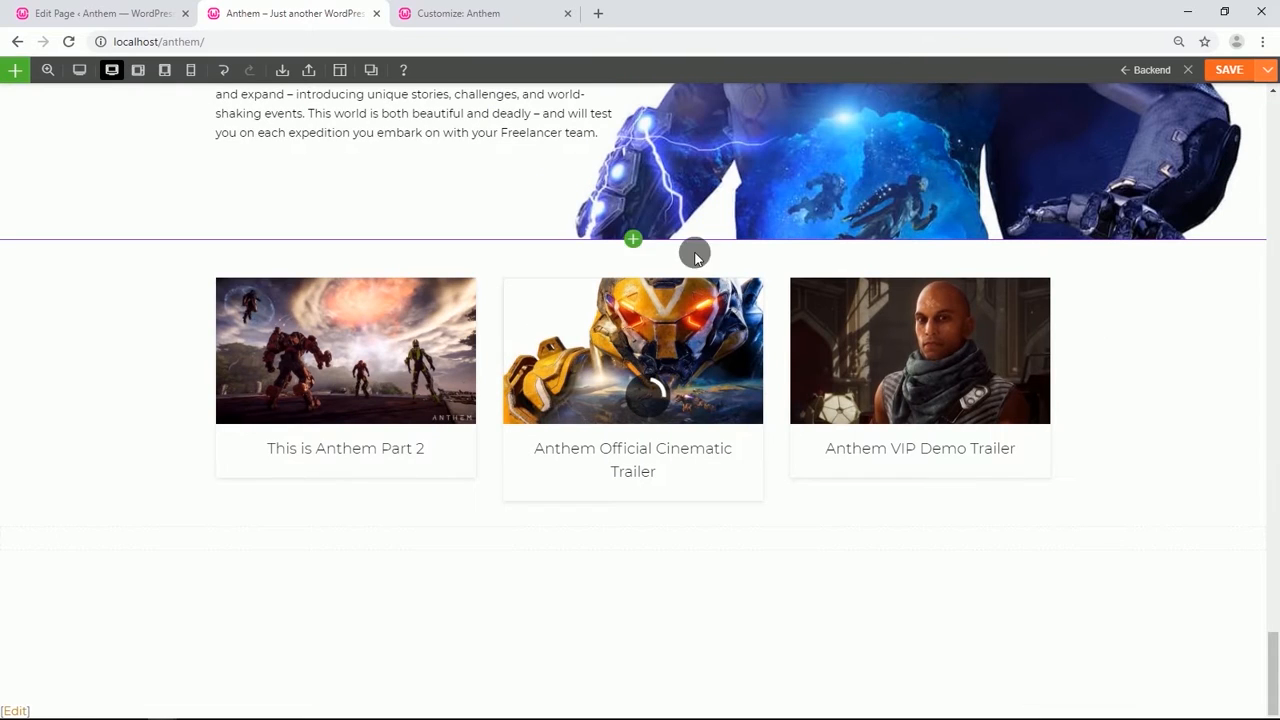
# Set the empty row below the image cards to three columns and full row width.
pyautogui.scroll(-2, 428, 285)
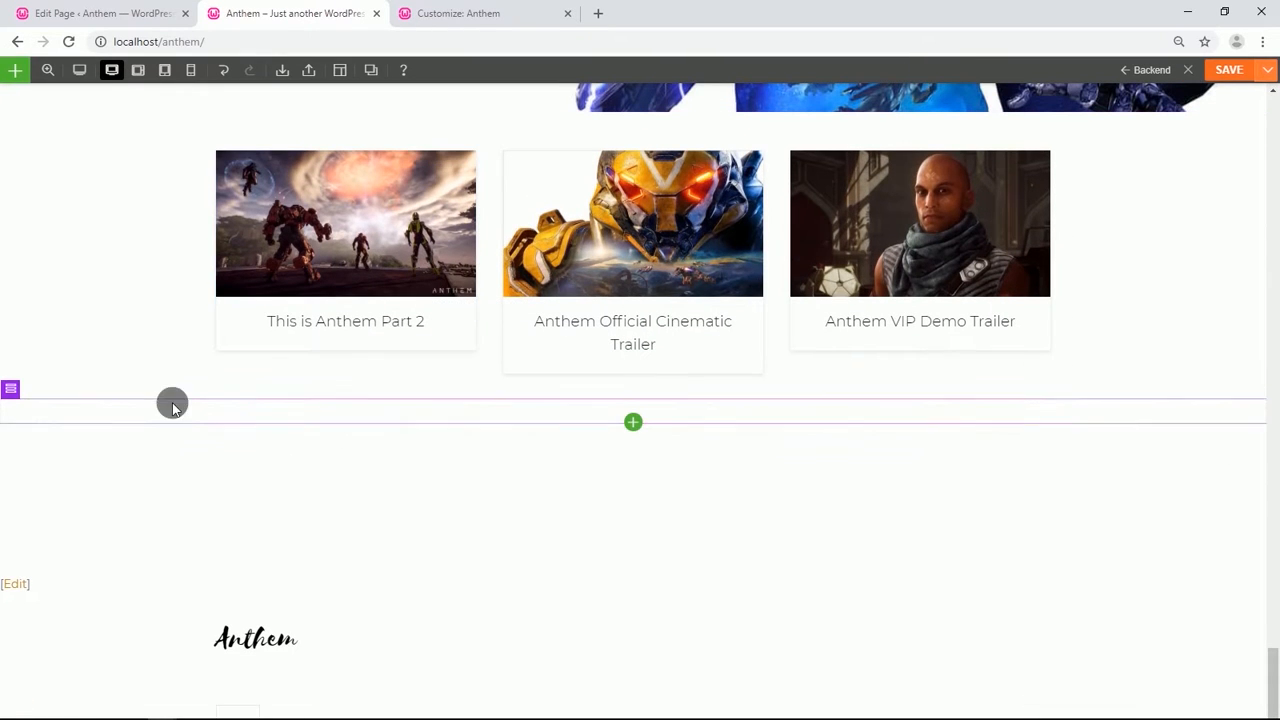
pyautogui.click(10, 388)
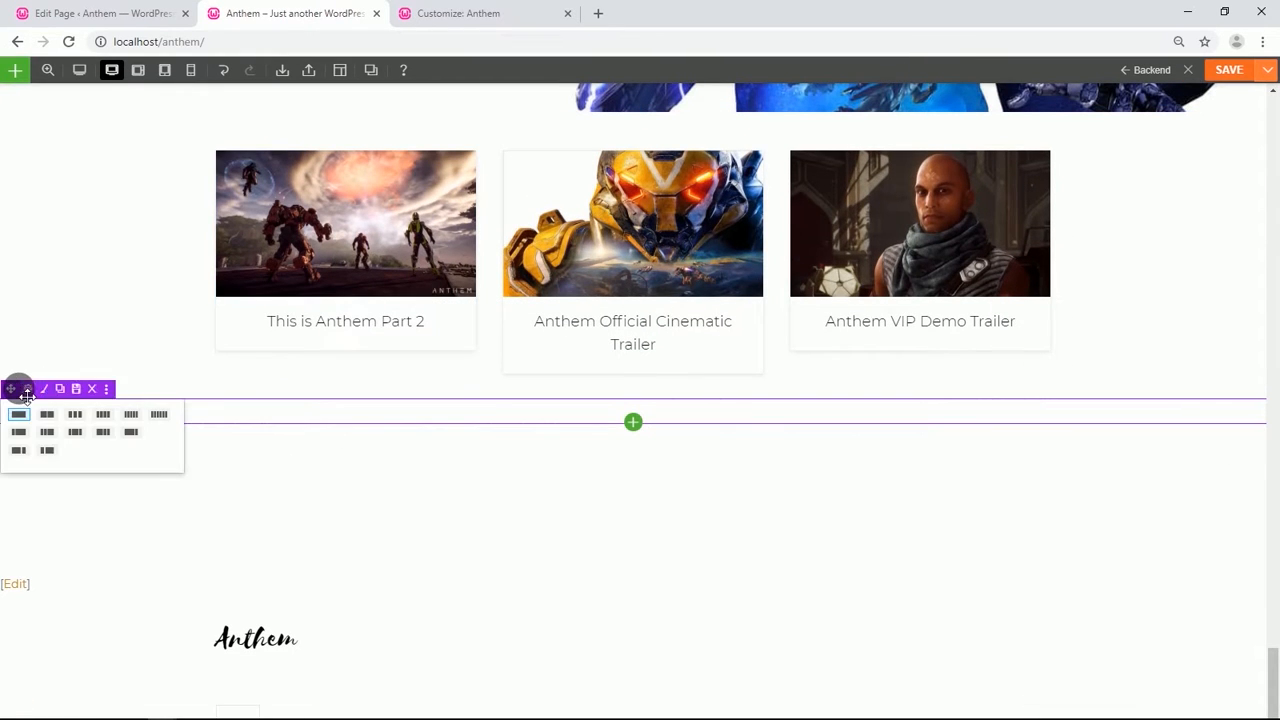
pyautogui.click(73, 418)
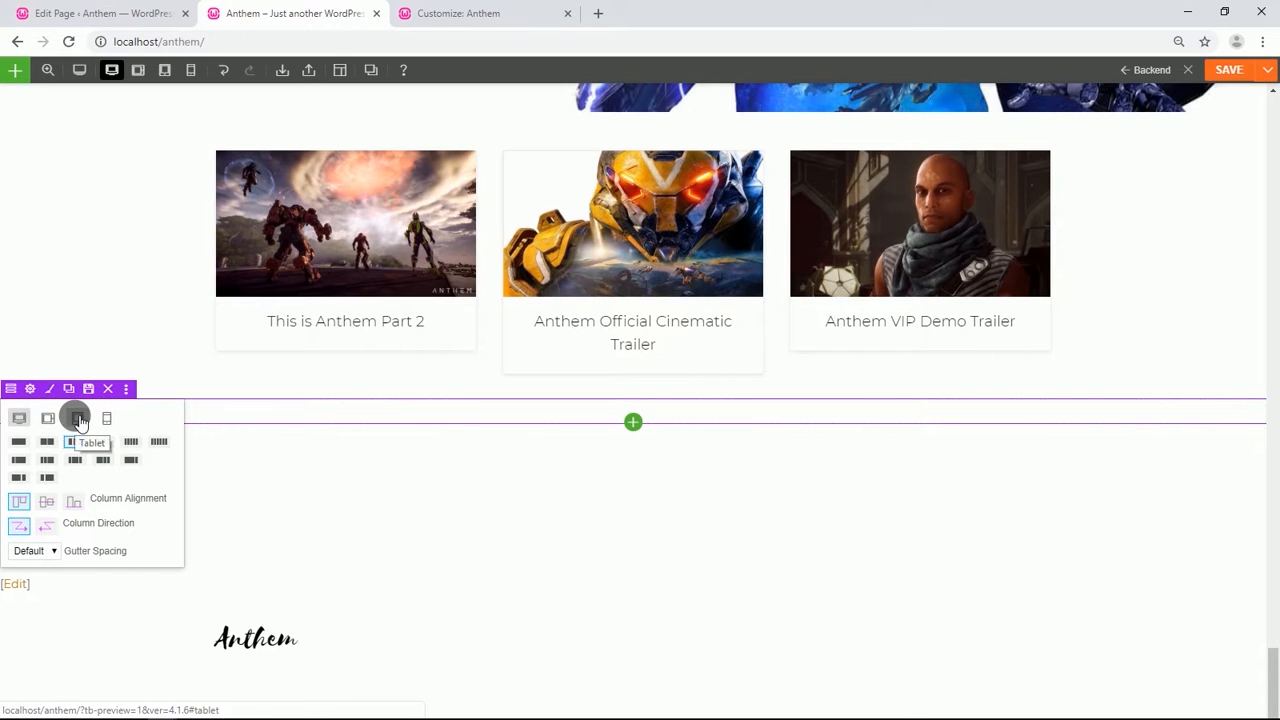
pyautogui.click(30, 388)
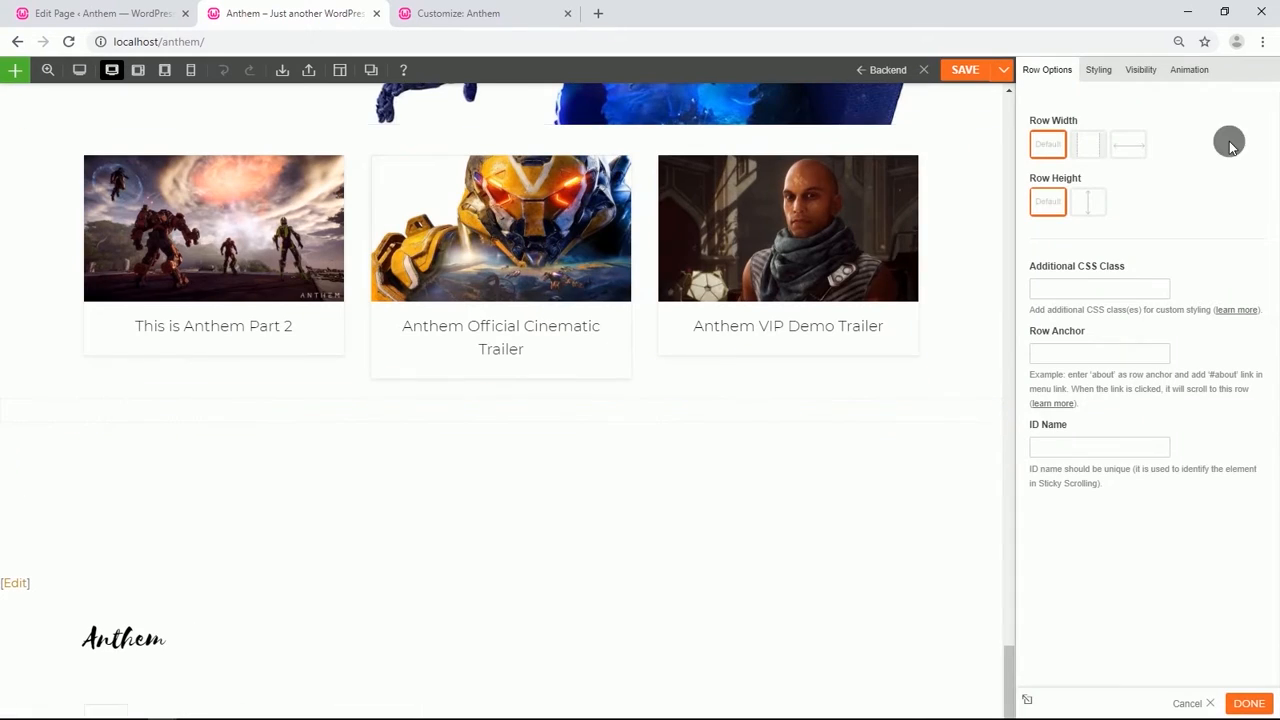
pyautogui.click(1126, 145)
# Set the new row's top padding to 2%.
pyautogui.click(1098, 70)
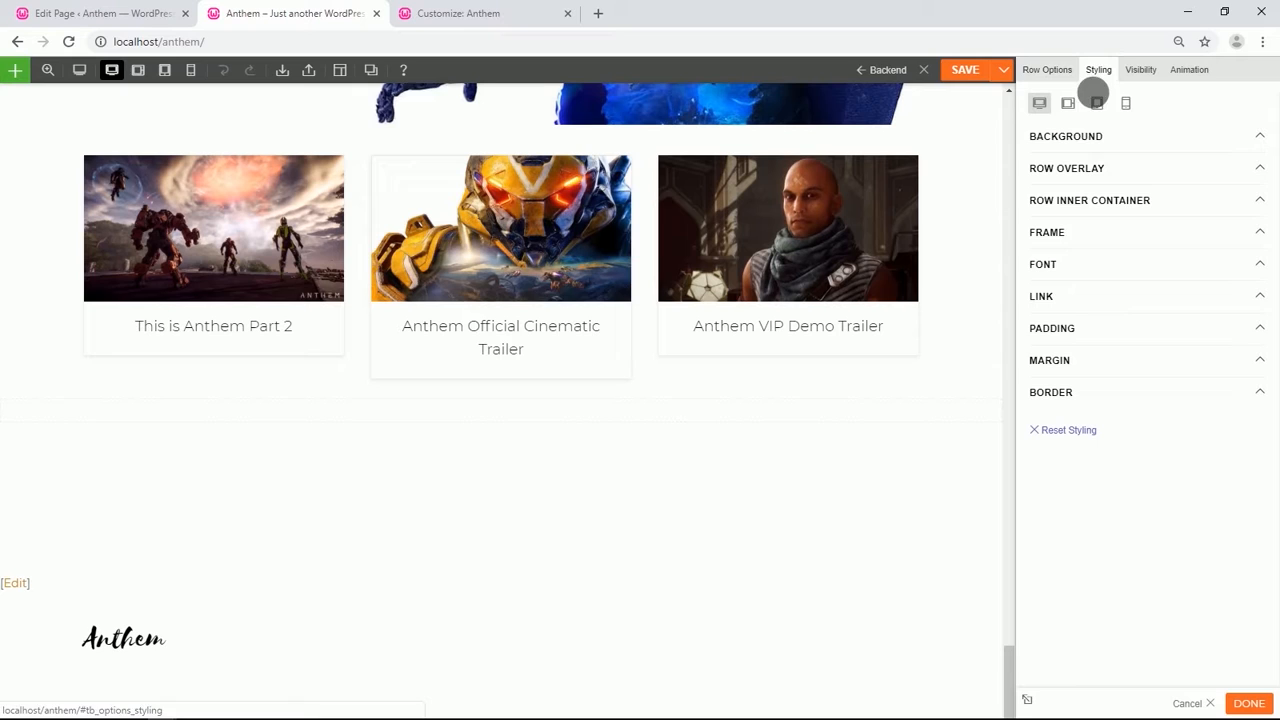
pyautogui.click(1056, 328)
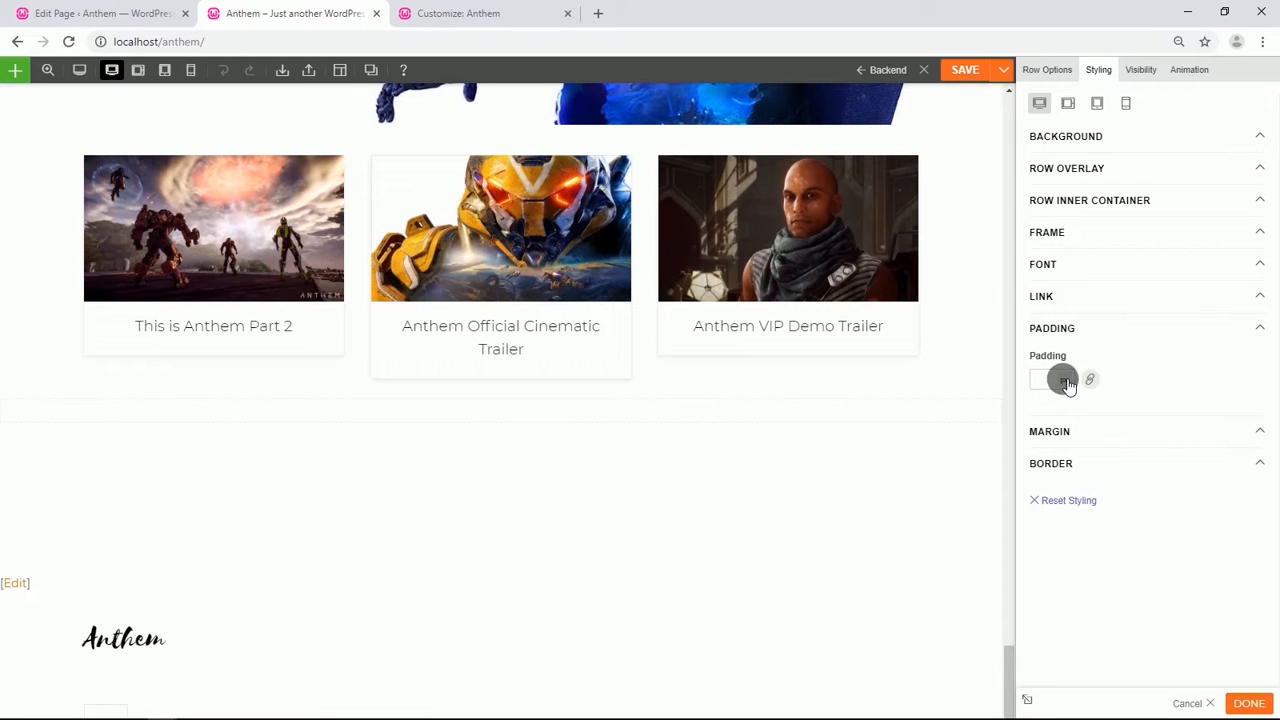
pyautogui.click(1089, 379)
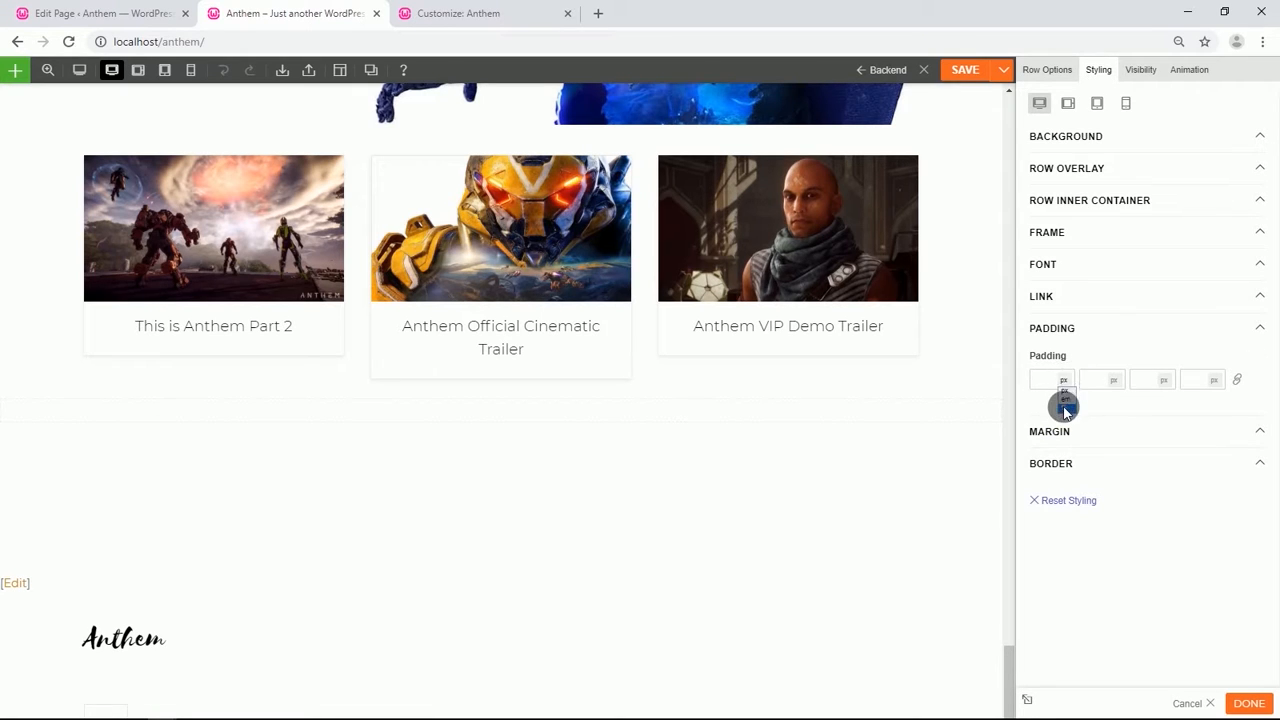
pyautogui.click(1065, 408)
pyautogui.press('Up')
pyautogui.press('Up')
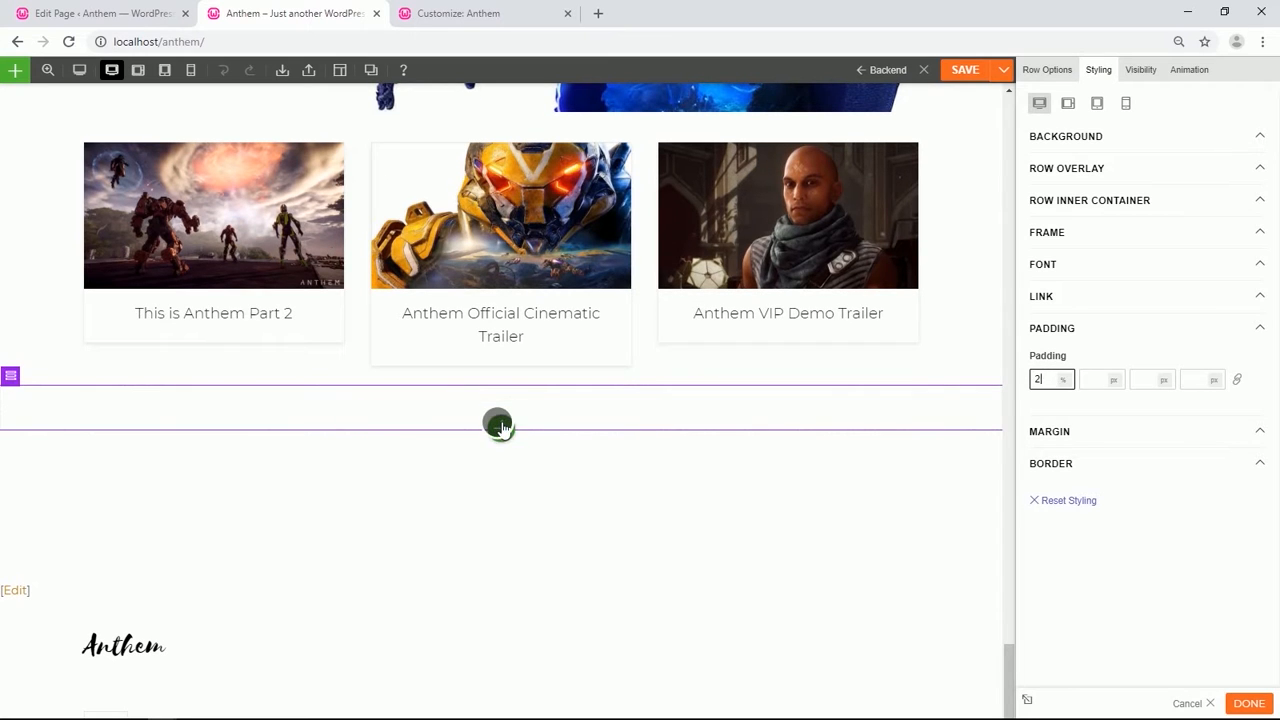
# Add an Image module to the new row and choose the centered image style.
pyautogui.click(500, 426)
pyautogui.moveTo(534, 526)
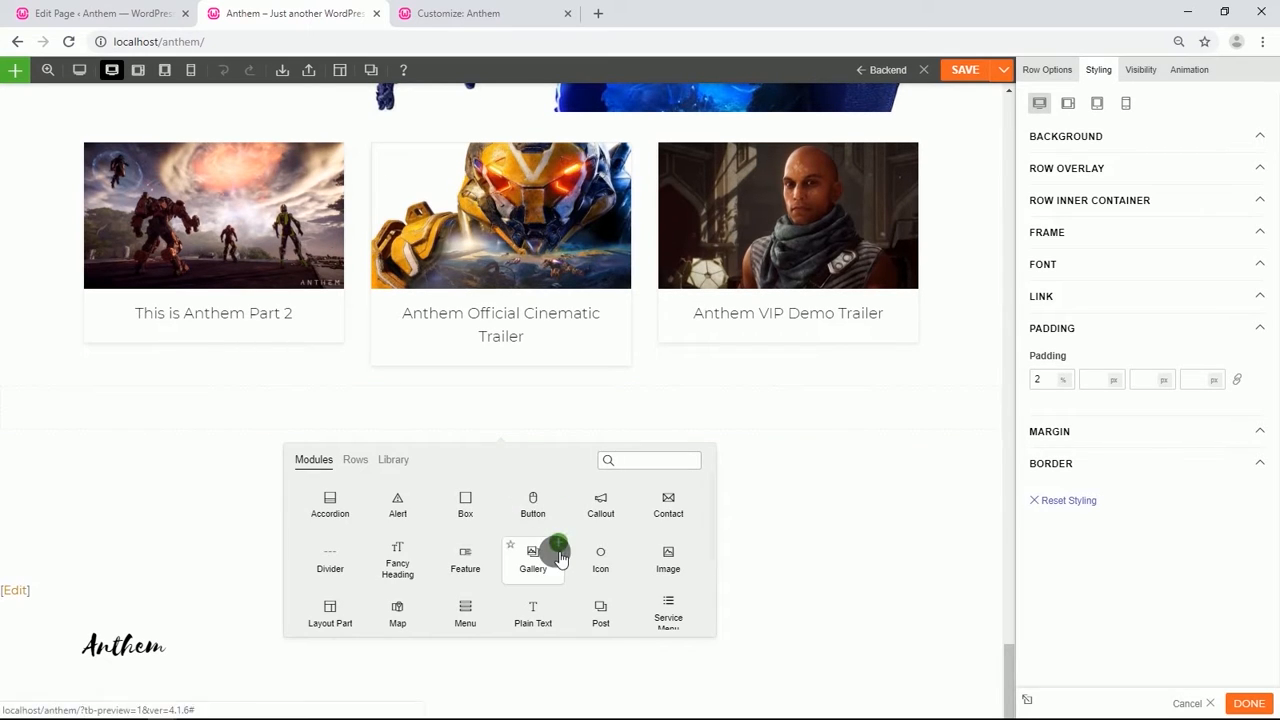
pyautogui.moveTo(656, 530); pyautogui.dragTo(508, 414)
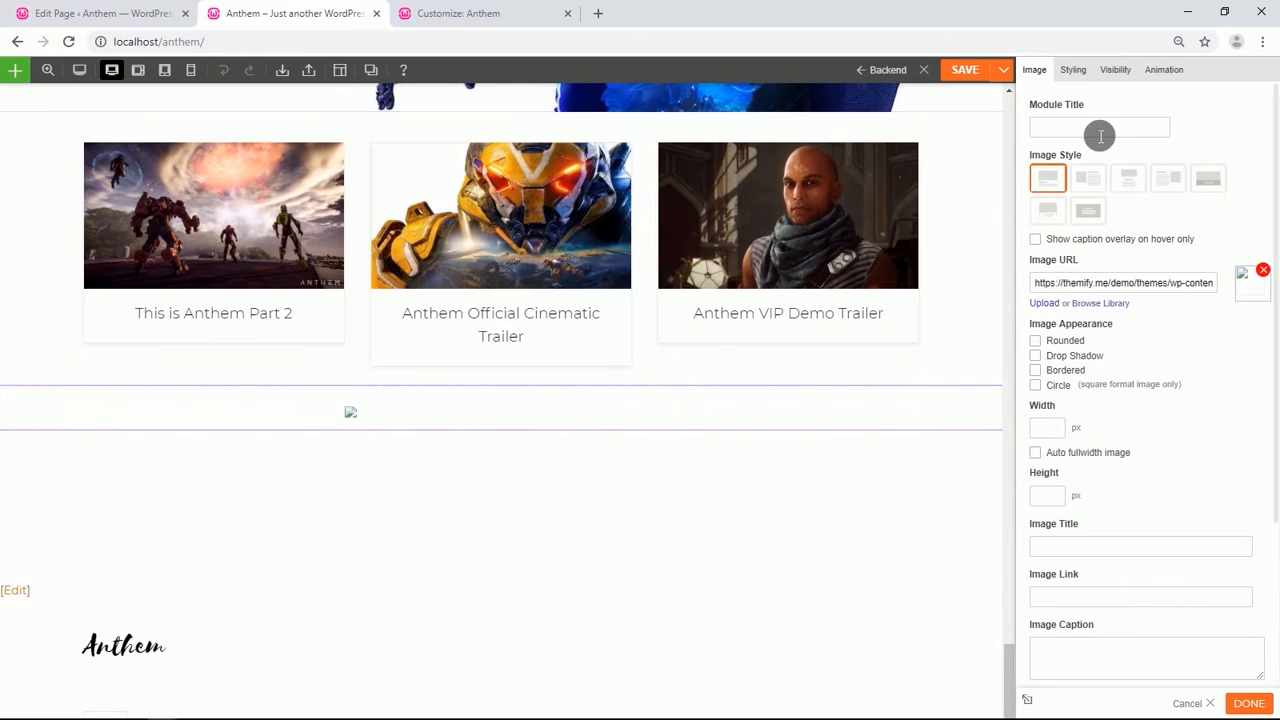
pyautogui.click(1127, 177)
# Set the image to the anthem-banner logo from the media library with a width of 180 px.
pyautogui.click(1100, 286)
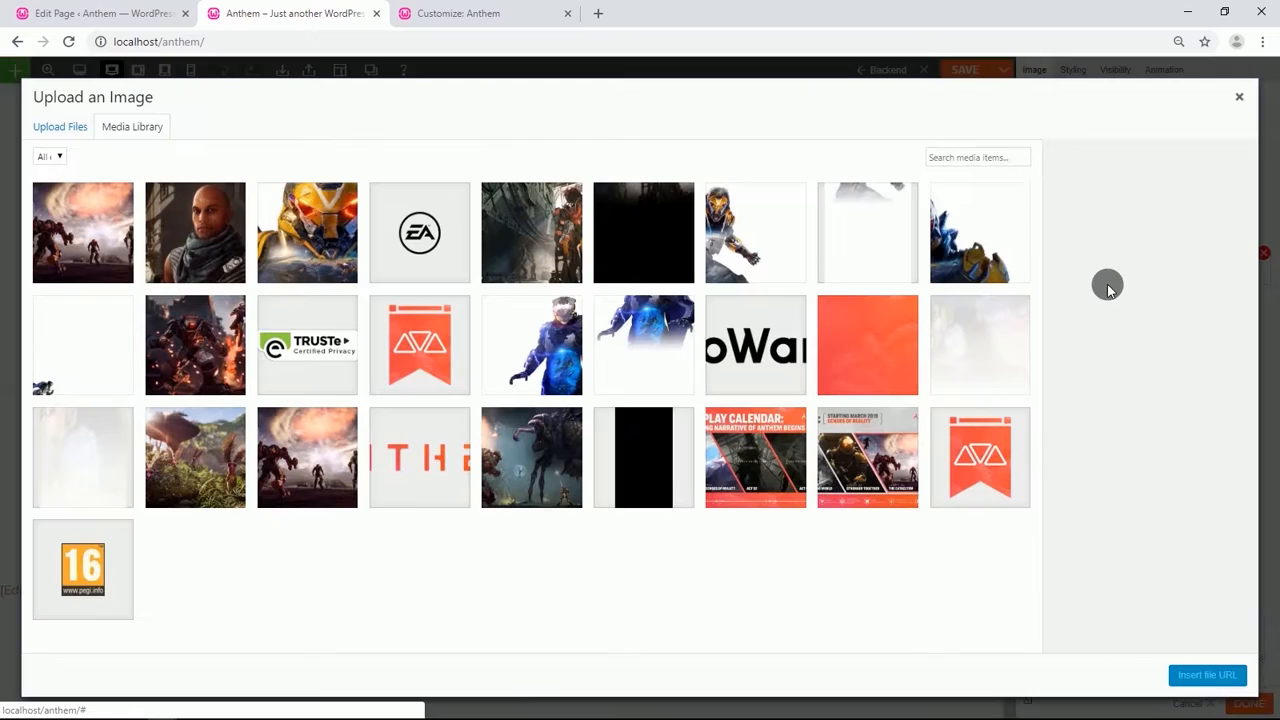
pyautogui.click(987, 436)
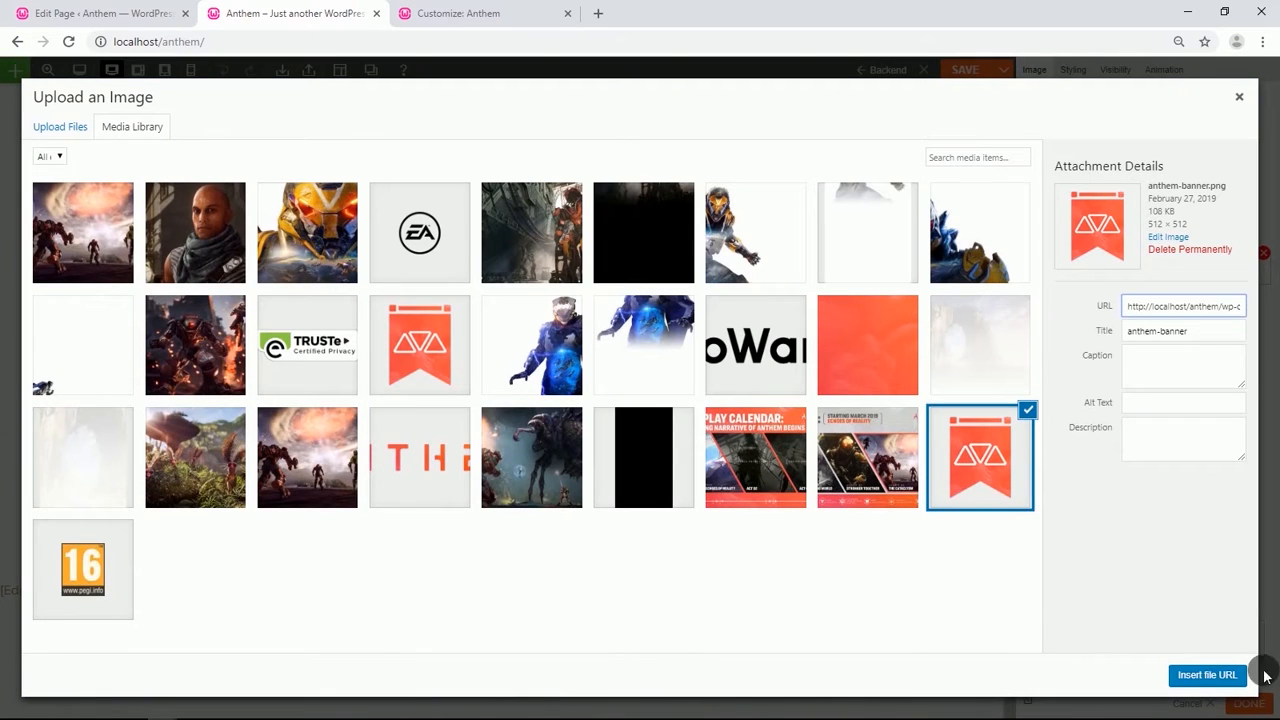
pyautogui.click(1215, 676)
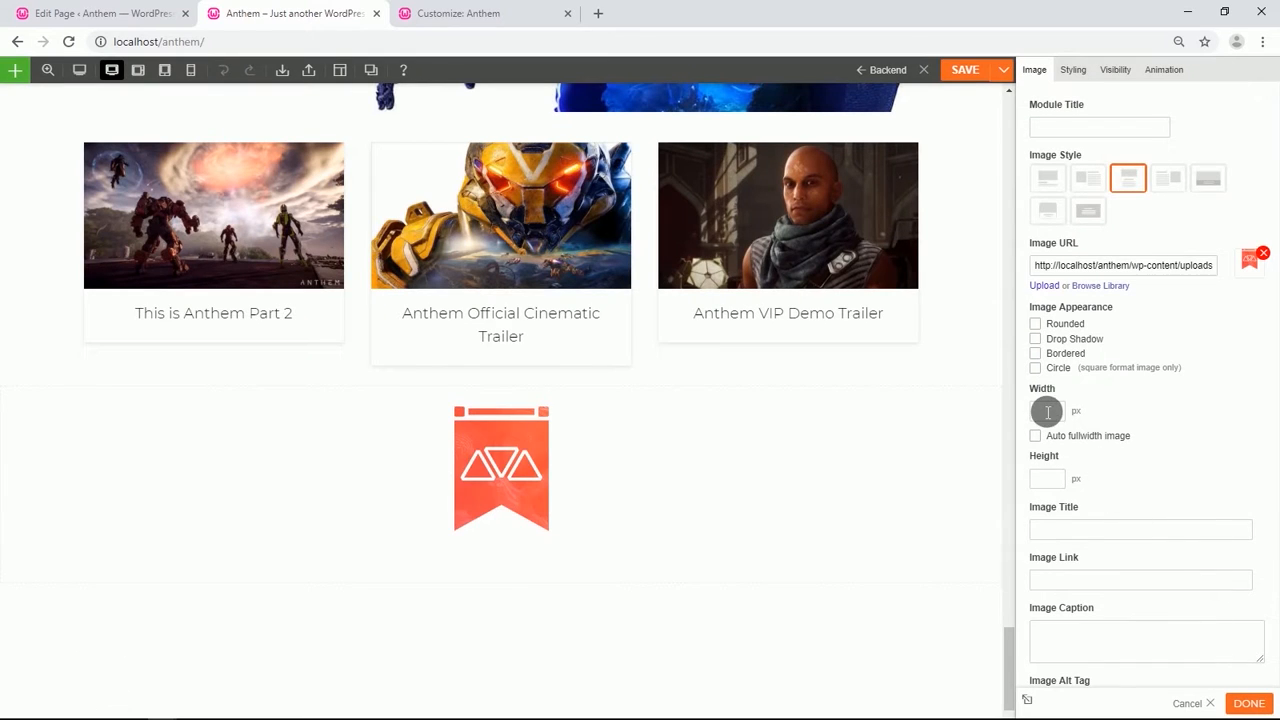
pyautogui.write('180')
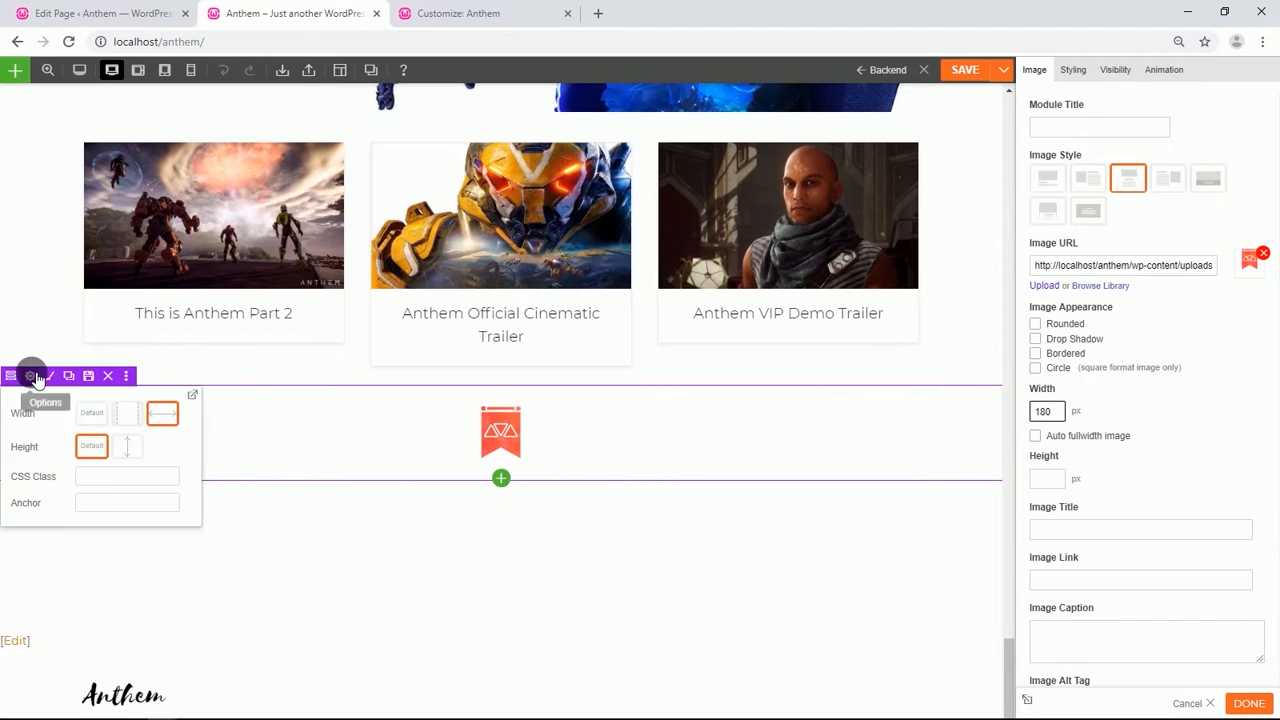
# Set up a full-width row below the logo row with two columns.
pyautogui.click(70, 377)
pyautogui.scroll(-1, 127, 453)
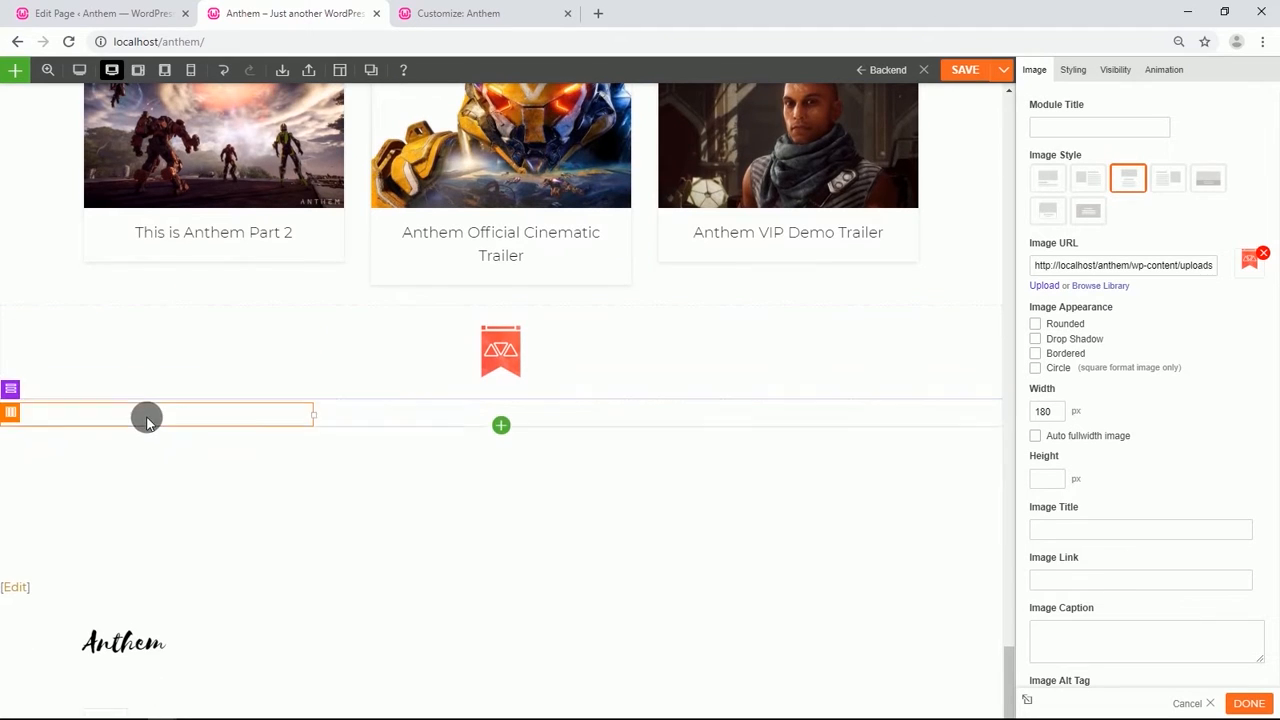
pyautogui.moveTo(12, 388)
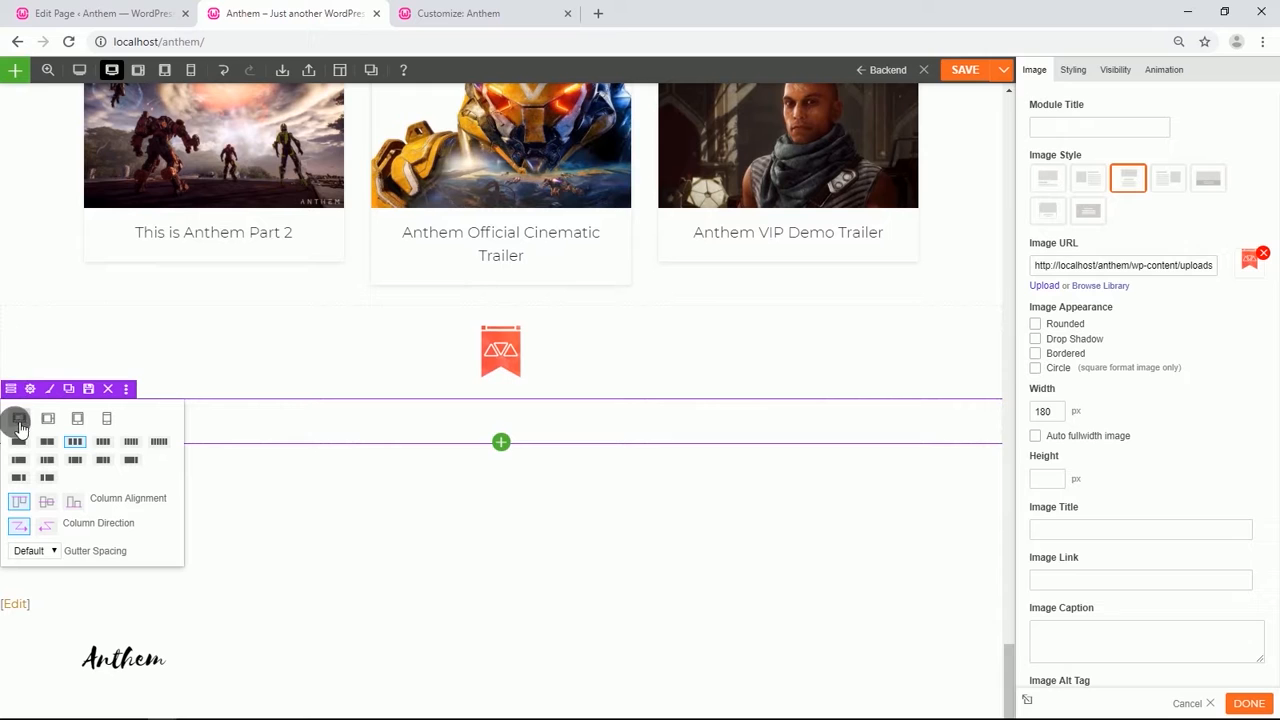
pyautogui.click(20, 425)
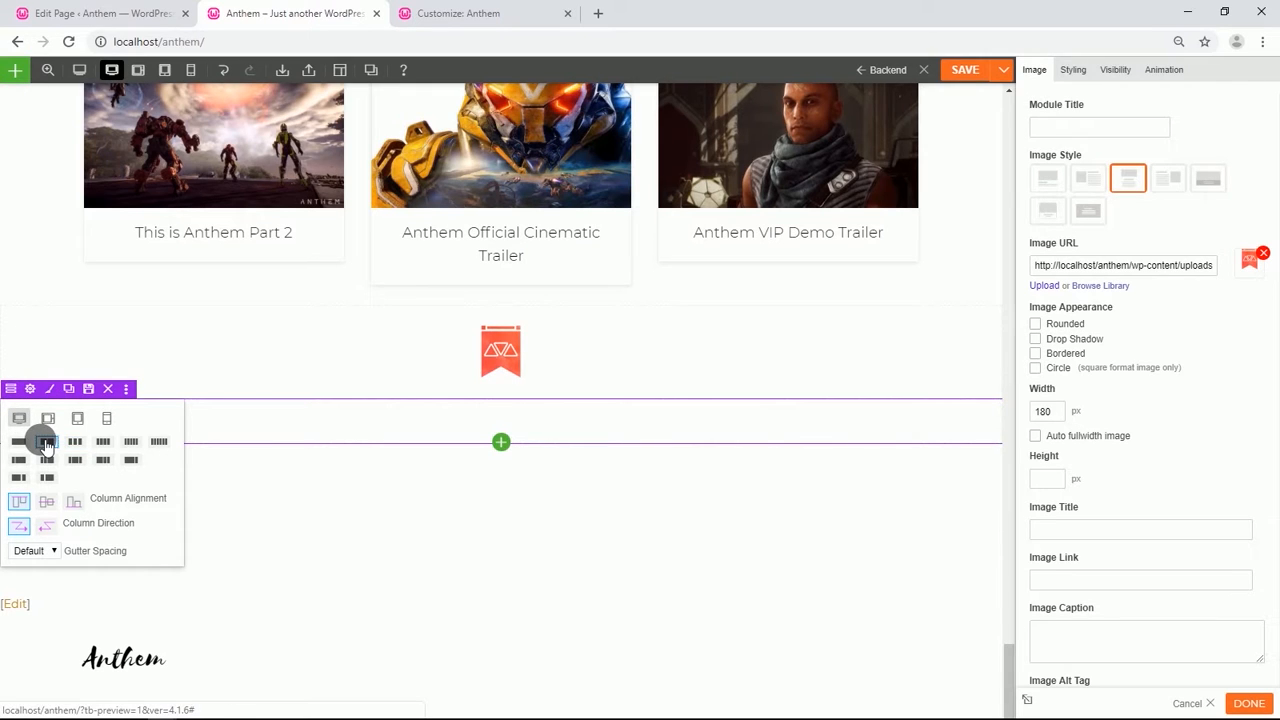
pyautogui.click(30, 389)
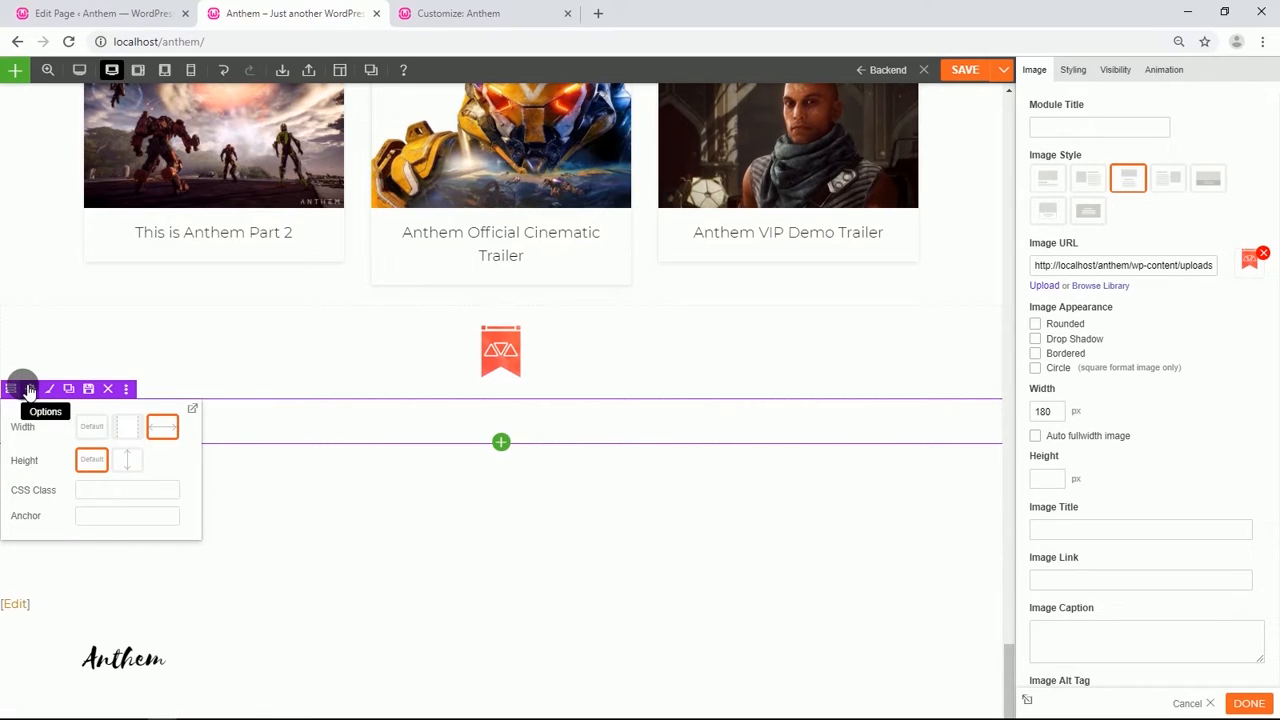
pyautogui.click(30, 391)
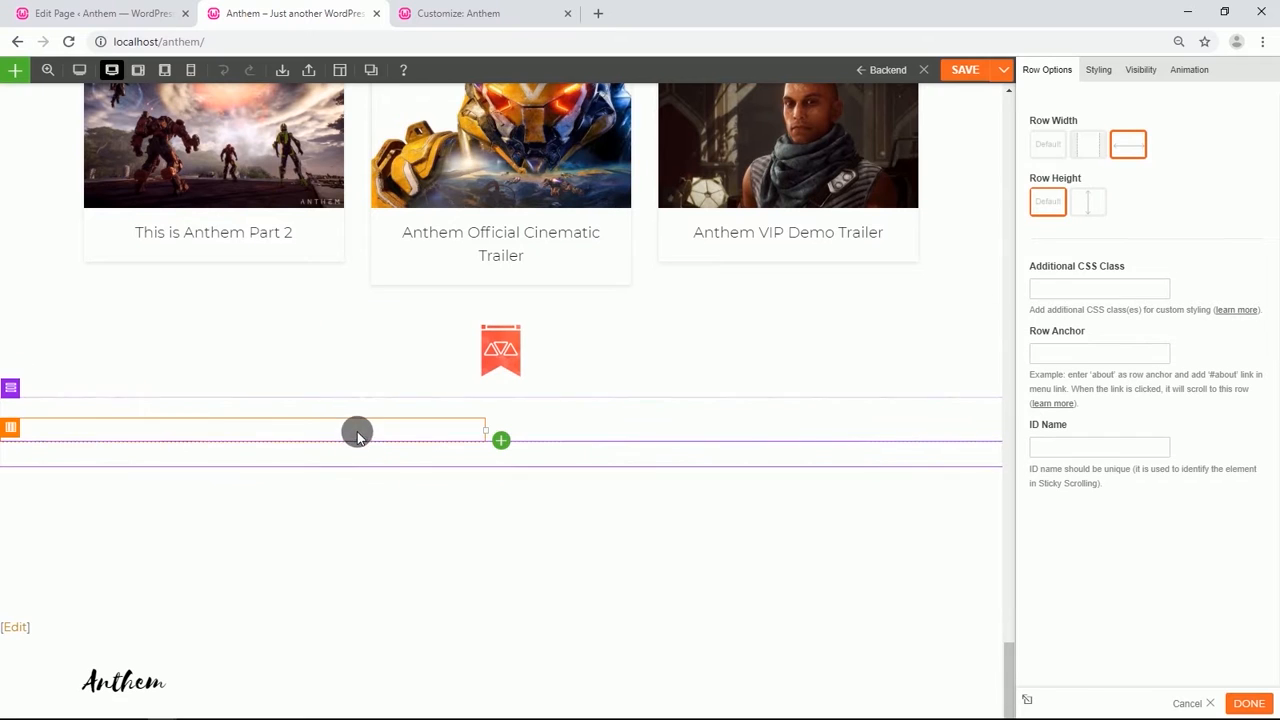
# Add a Contact module to the row's second column and hide its Subject and Message fields.
pyautogui.click(501, 441)
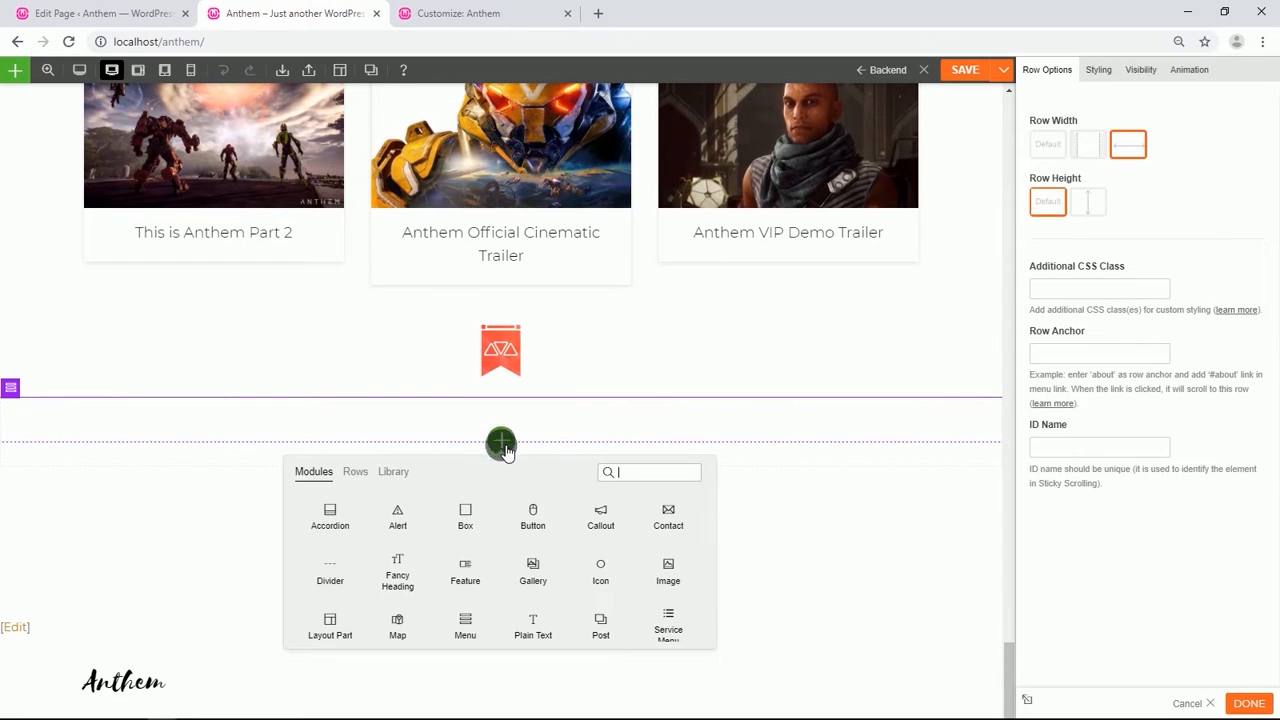
pyautogui.moveTo(676, 525); pyautogui.dragTo(724, 440)
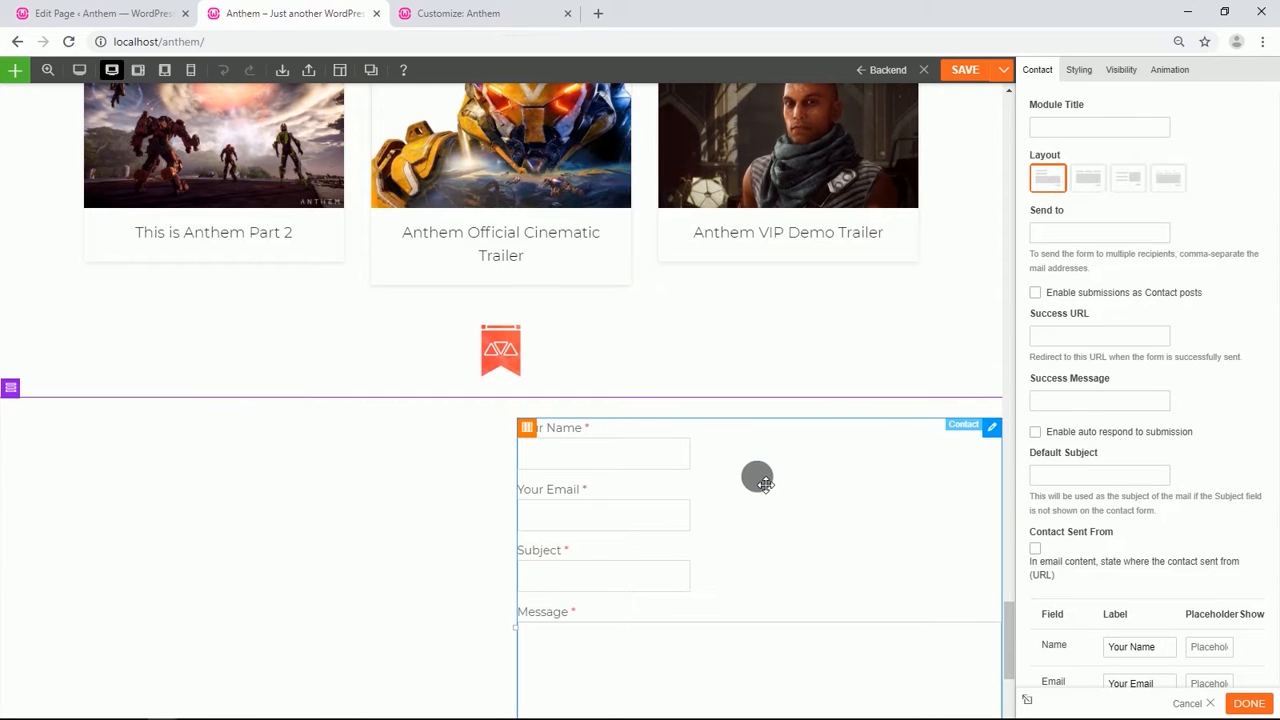
pyautogui.scroll(-2, 760, 478)
pyautogui.scroll(-2, 1090, 507)
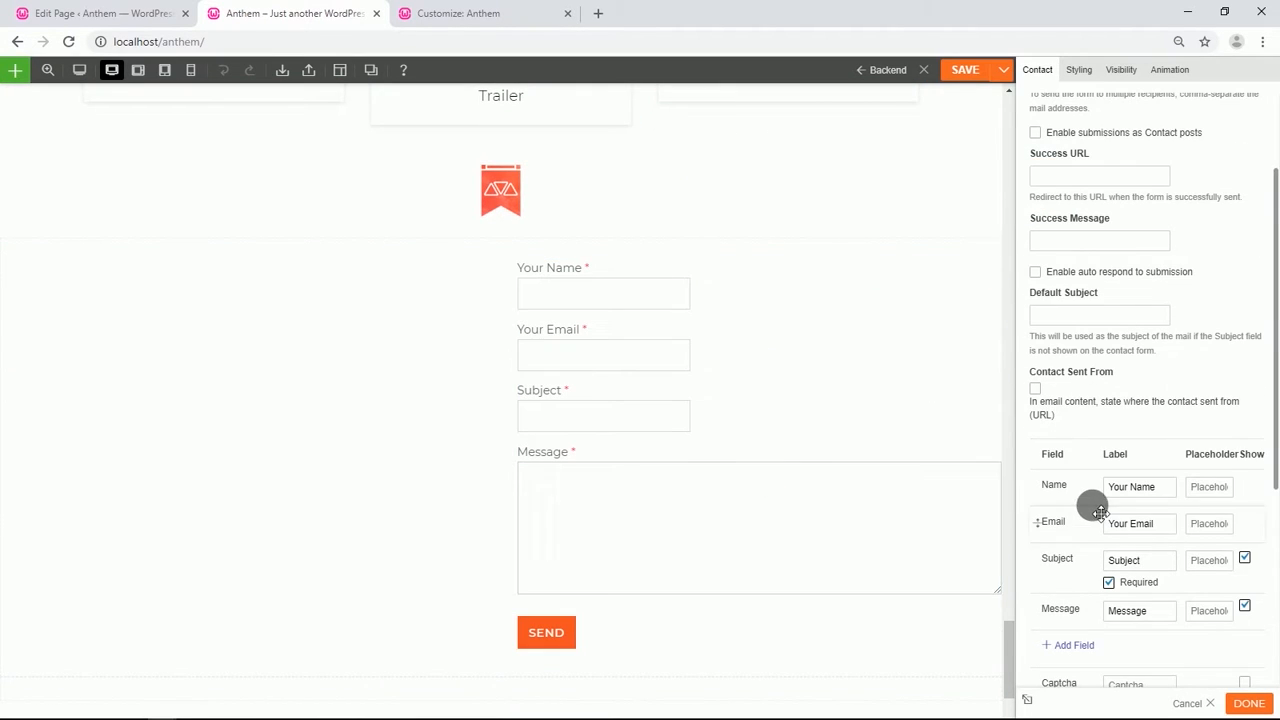
pyautogui.click(1244, 558)
pyautogui.click(1244, 608)
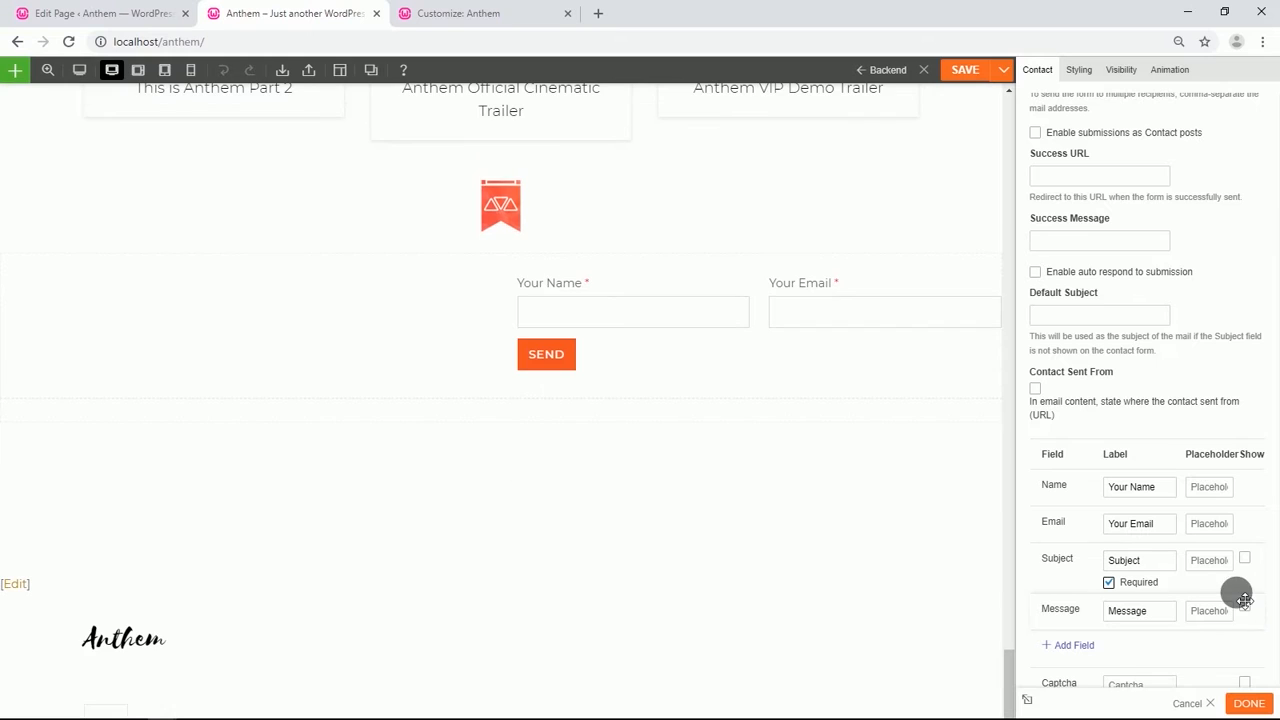
pyautogui.scroll(-1, 1166, 574)
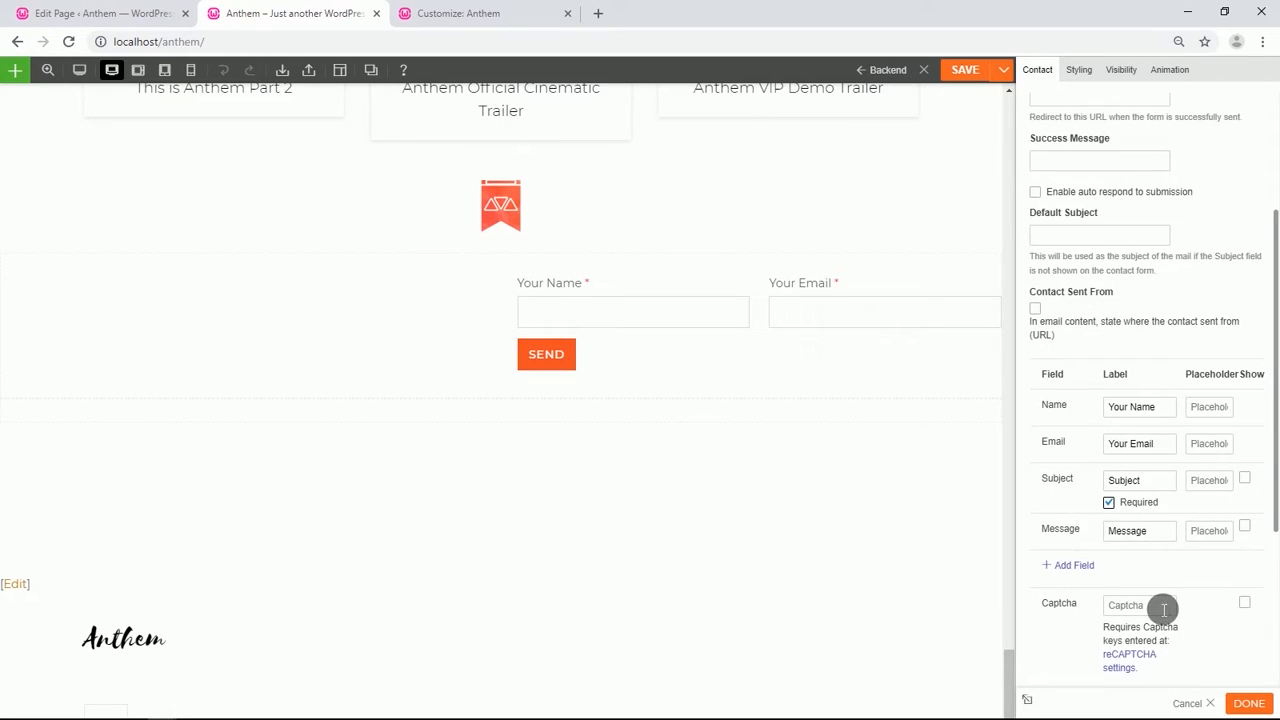
# Label the contact form's send button SIGN IN and fill in the Send to e-mail address.
pyautogui.scroll(-2, 1160, 605)
pyautogui.click(1130, 588)
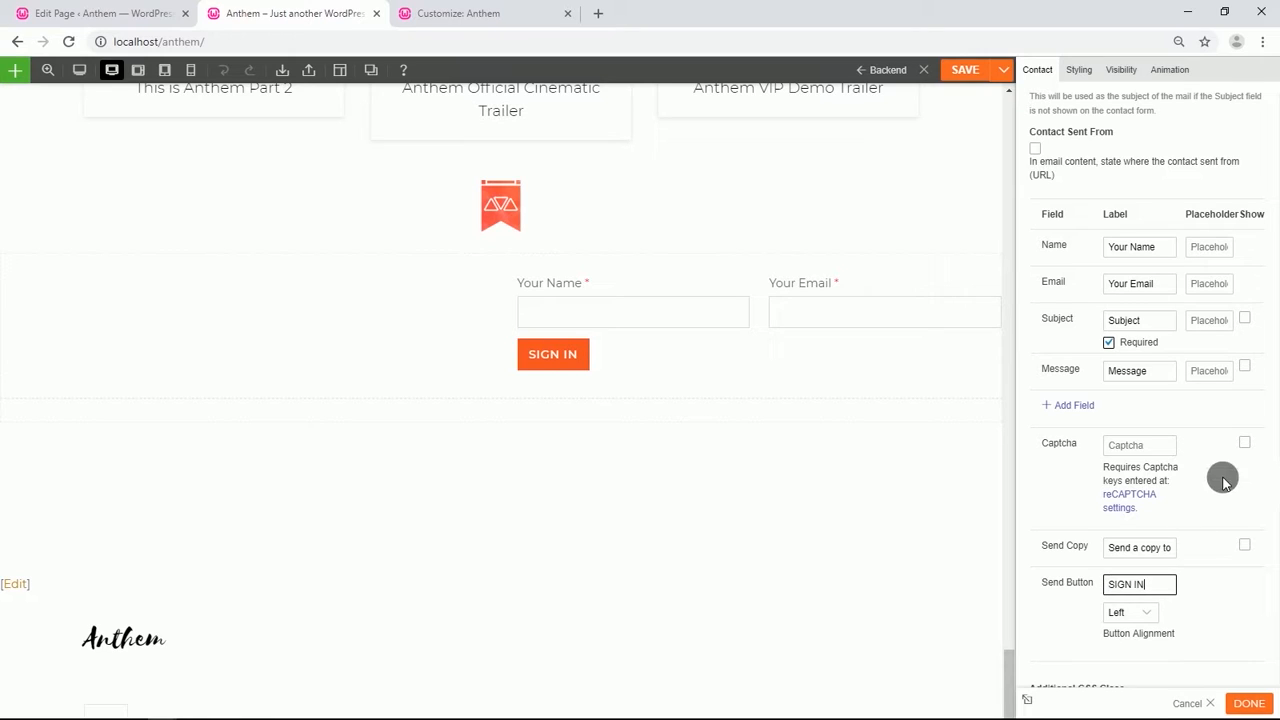
pyautogui.scroll(3, 1190, 475)
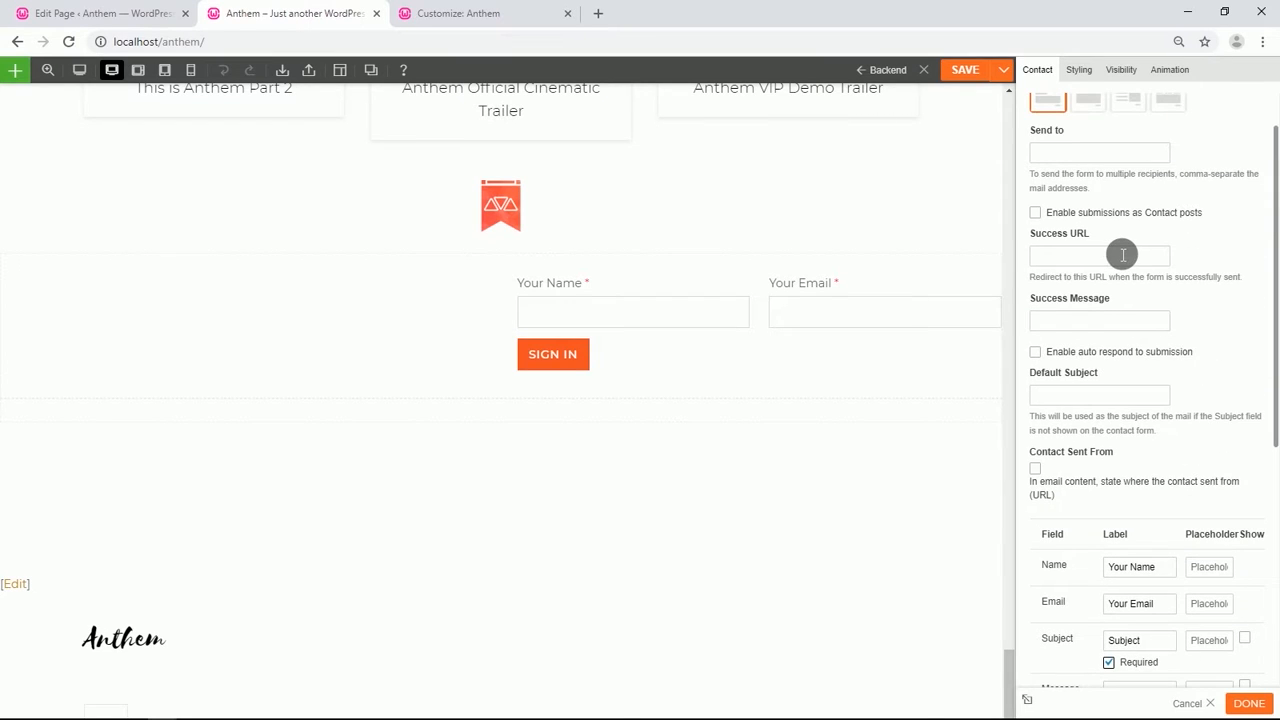
pyautogui.scroll(1, 1110, 235)
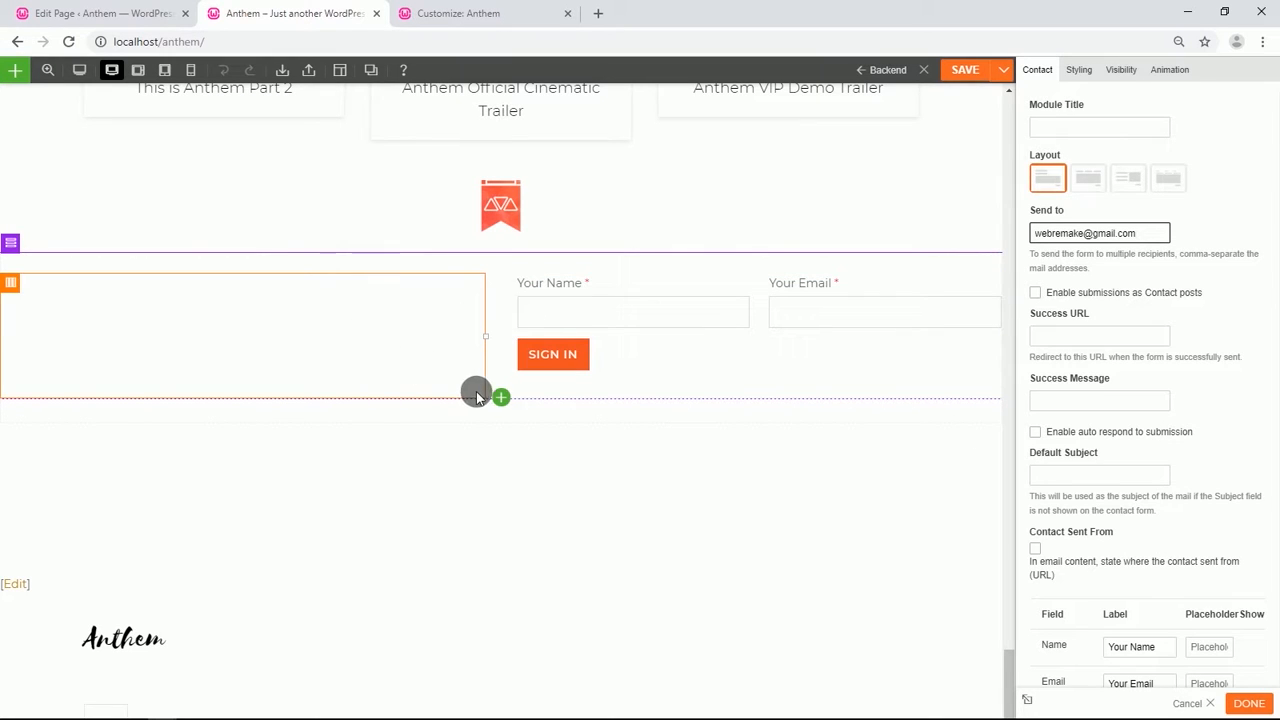
# Add a Text module to the row's first column and replace its content with "SIGN UP FOR AN ANTHEM™ NEWS".
pyautogui.click(500, 397)
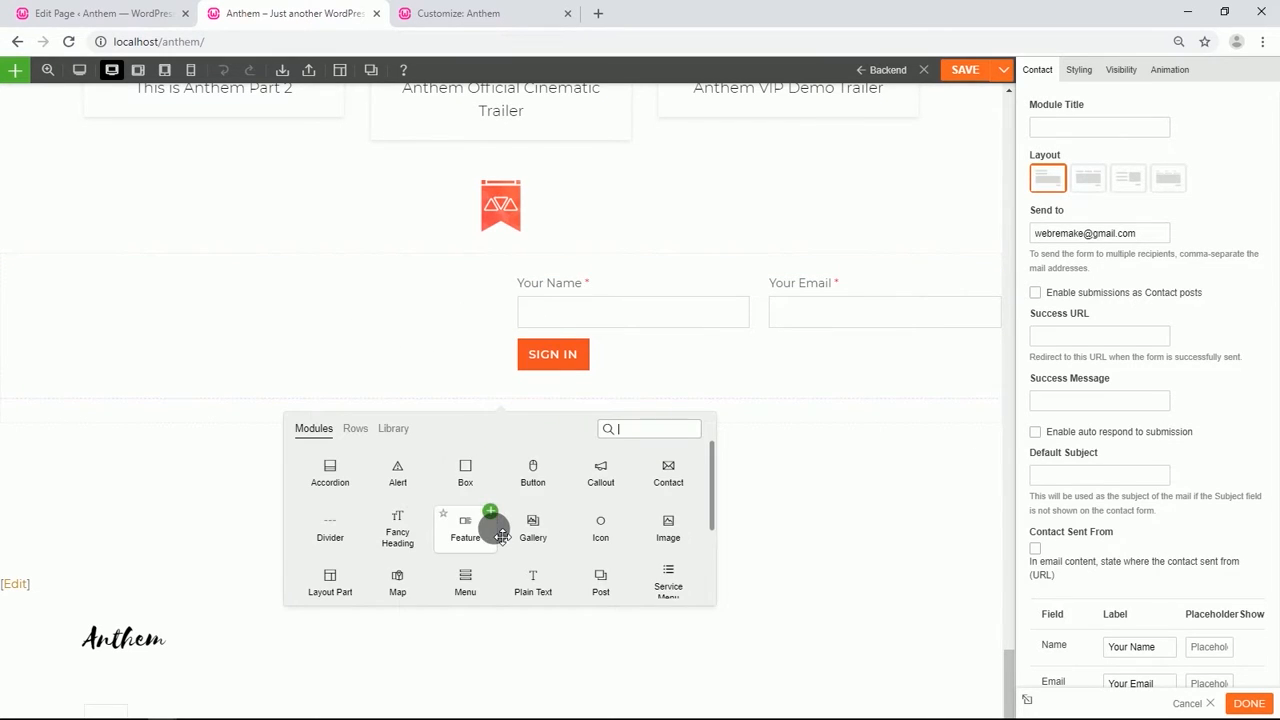
pyautogui.scroll(-2, 535, 565)
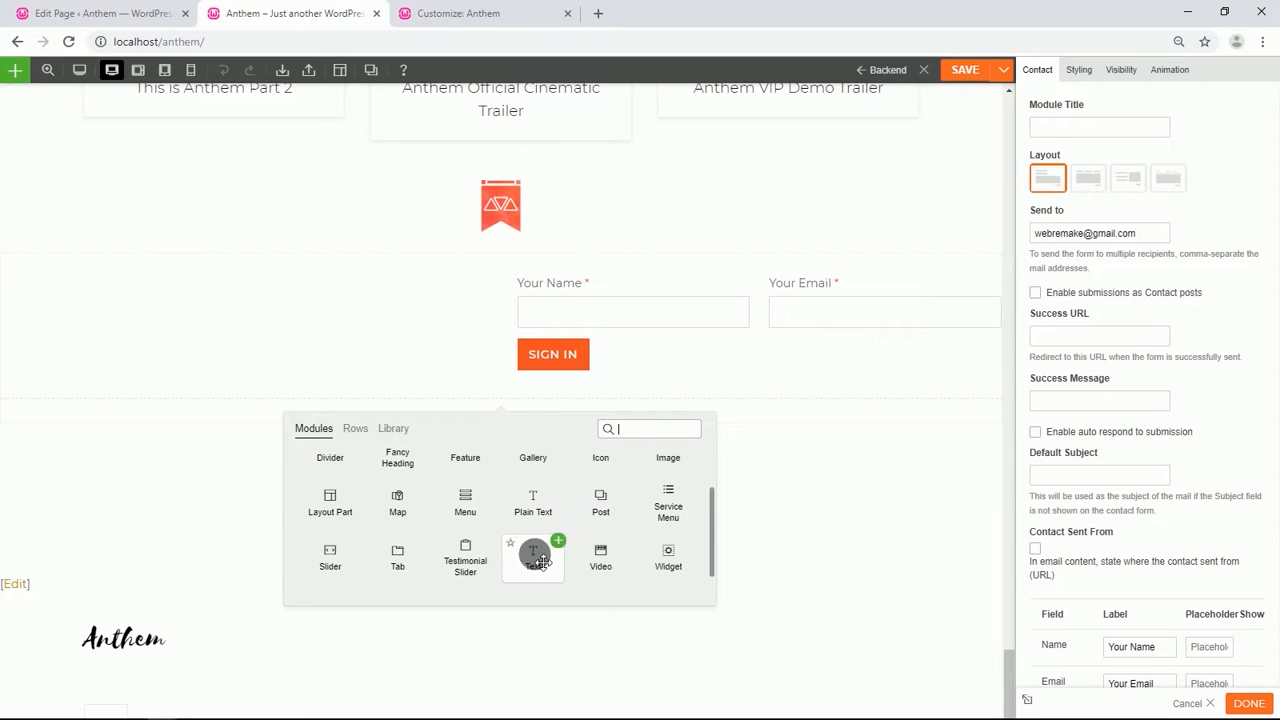
pyautogui.moveTo(537, 558); pyautogui.dragTo(337, 326)
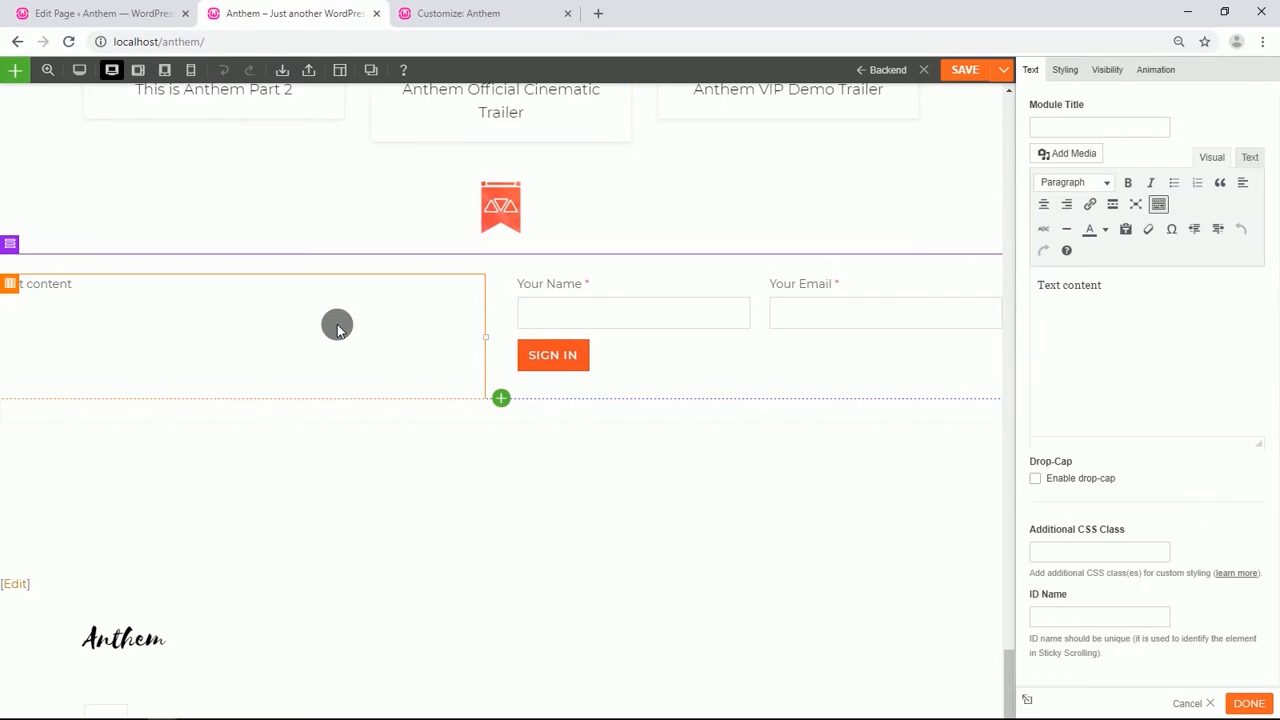
pyautogui.moveTo(1120, 297); pyautogui.dragTo(1045, 298)
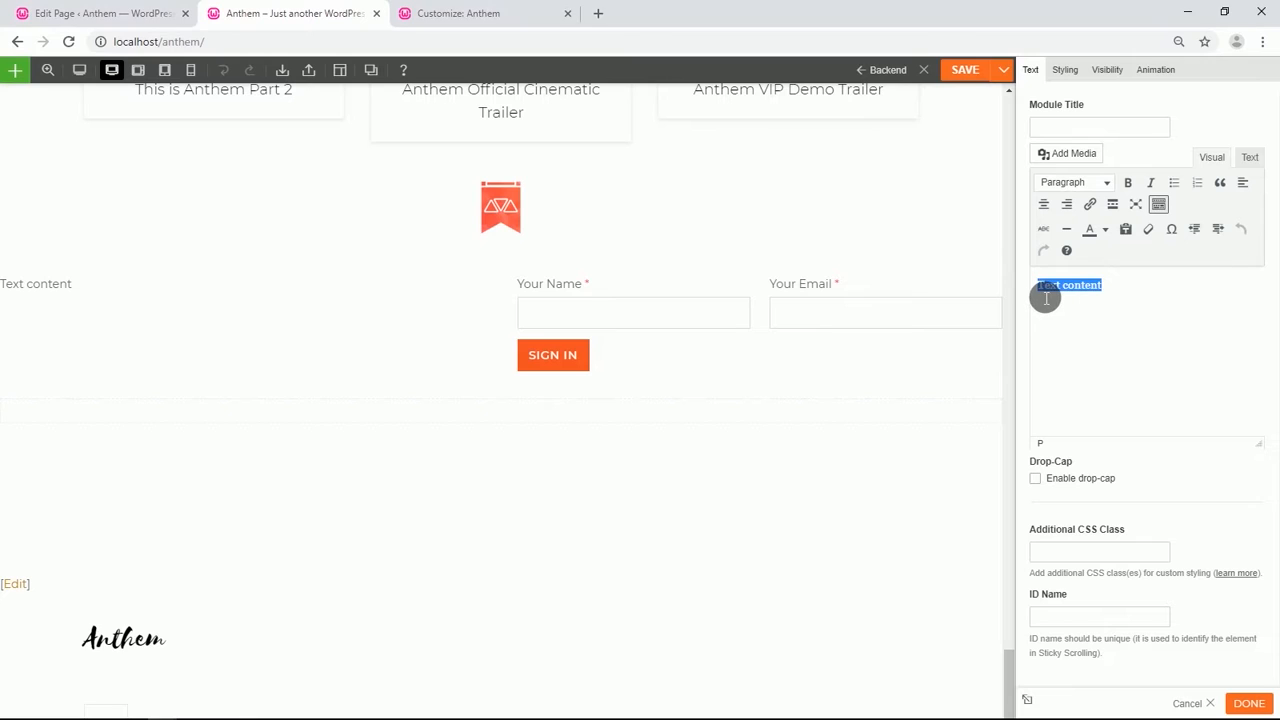
pyautogui.write('SIGN UP FOR AN ANTHEM™ NEWS')
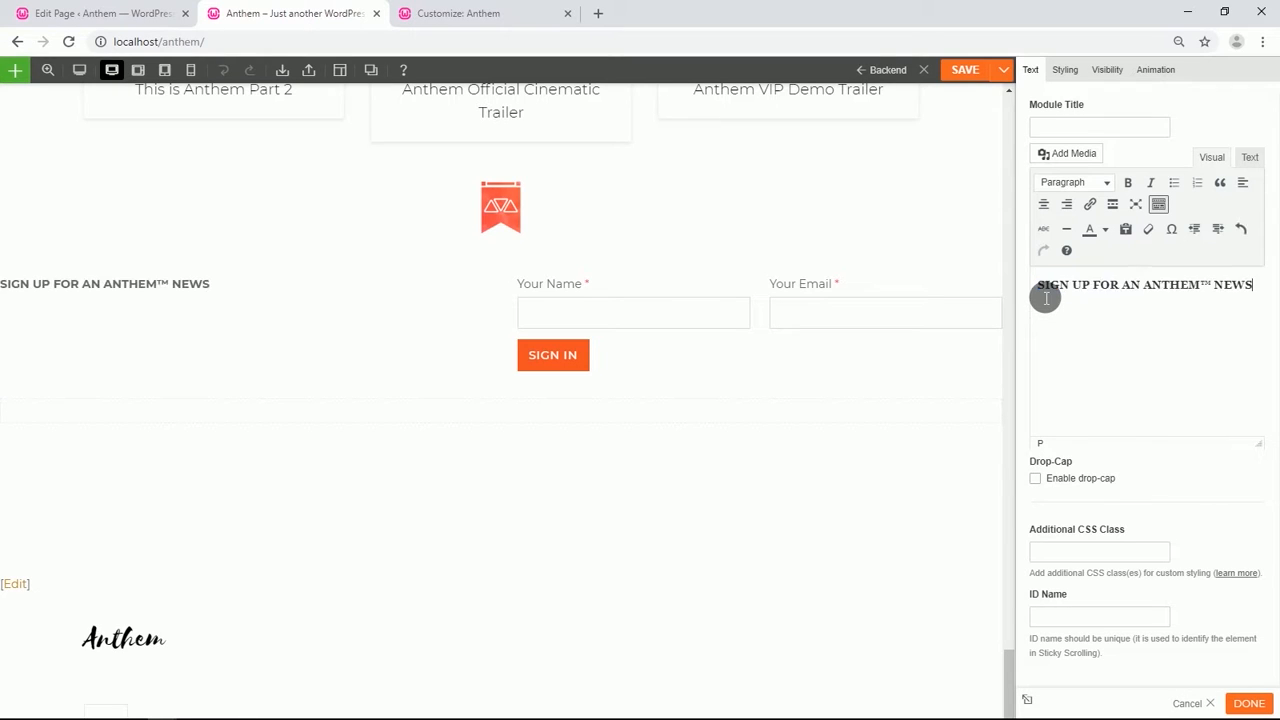
# Format the whole sign-up text as Heading 1.
pyautogui.click(1233, 290)
pyautogui.moveTo(1243, 289); pyautogui.dragTo(1058, 290)
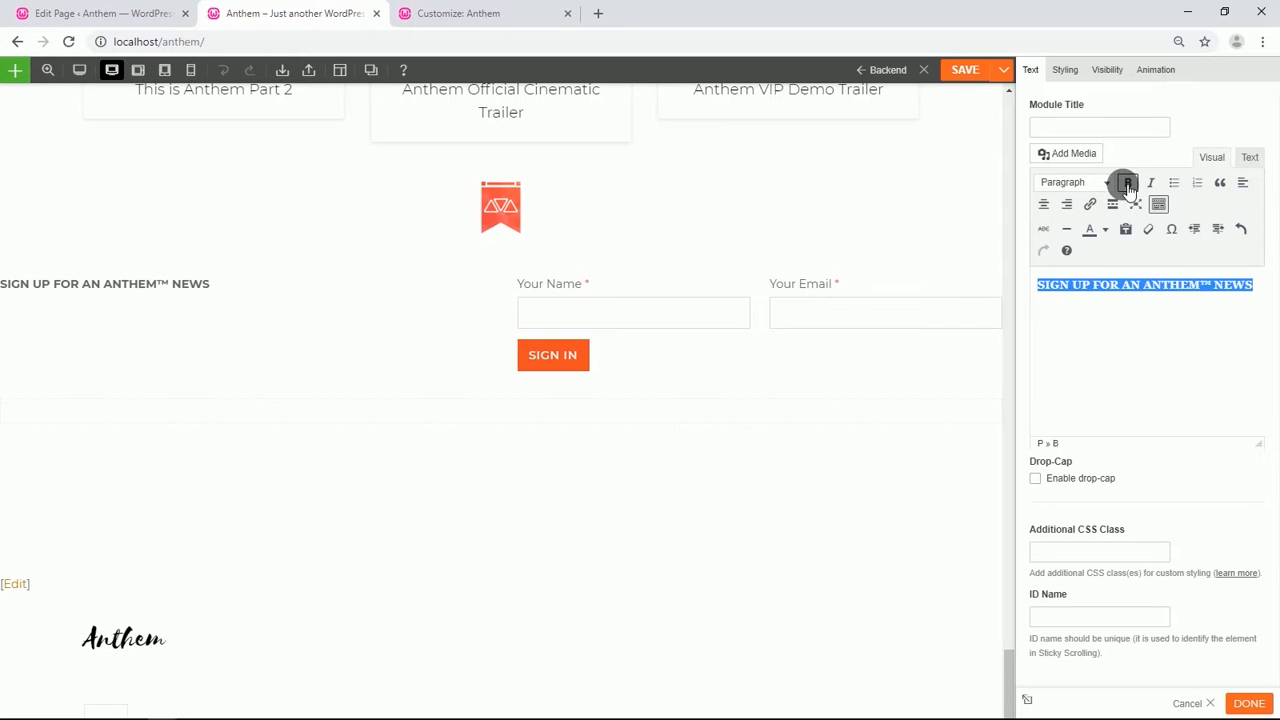
pyautogui.click(1095, 182)
pyautogui.click(1104, 235)
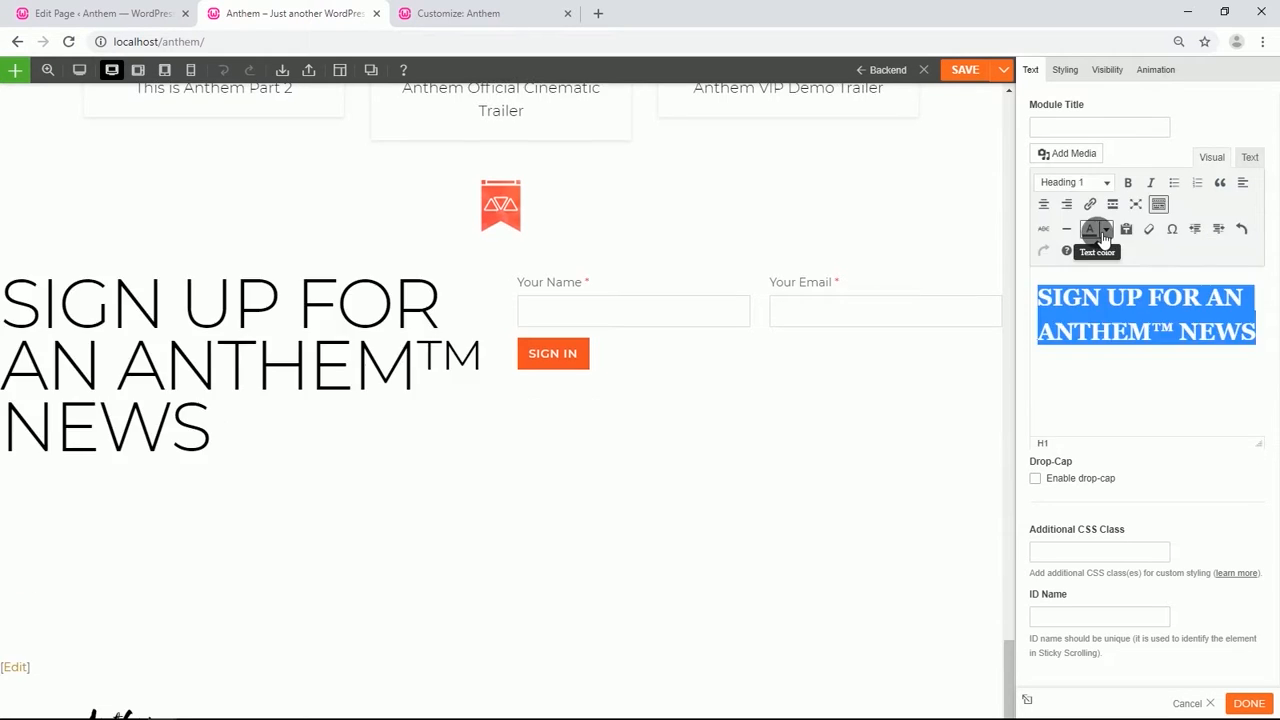
# Set the Text module's Heading 1 font size to 40 px.
pyautogui.click(1062, 71)
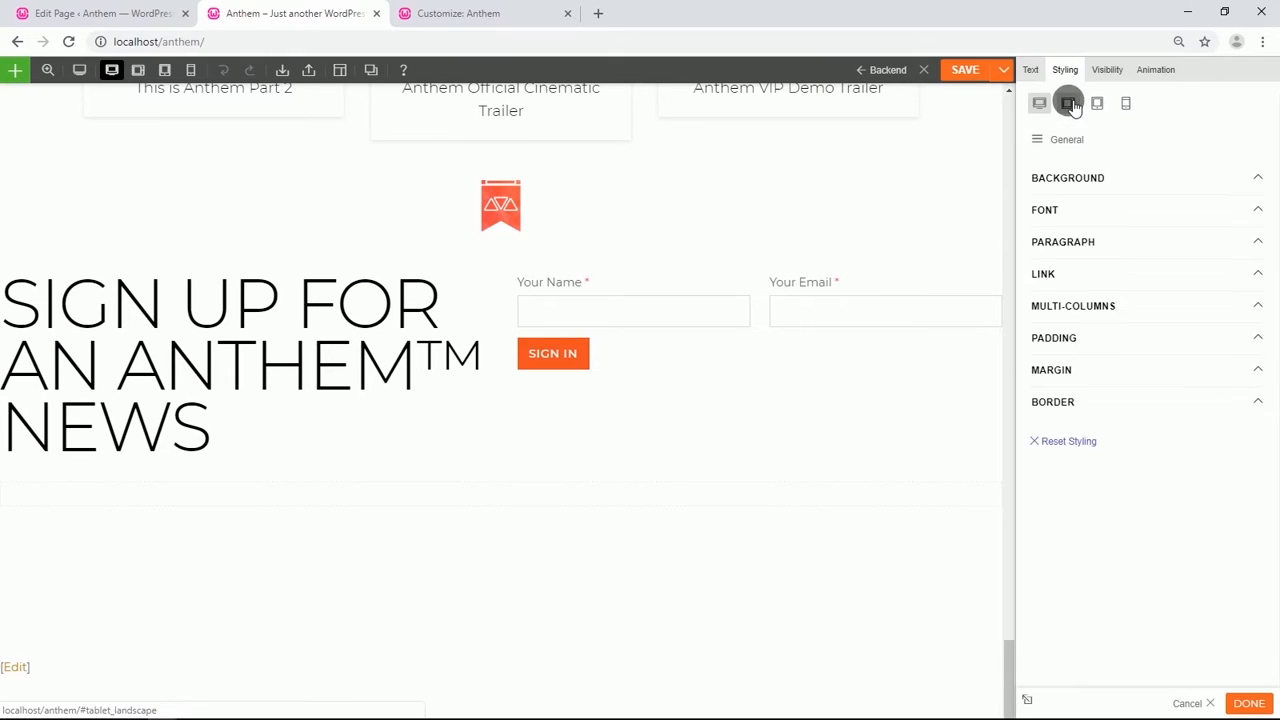
pyautogui.click(1068, 141)
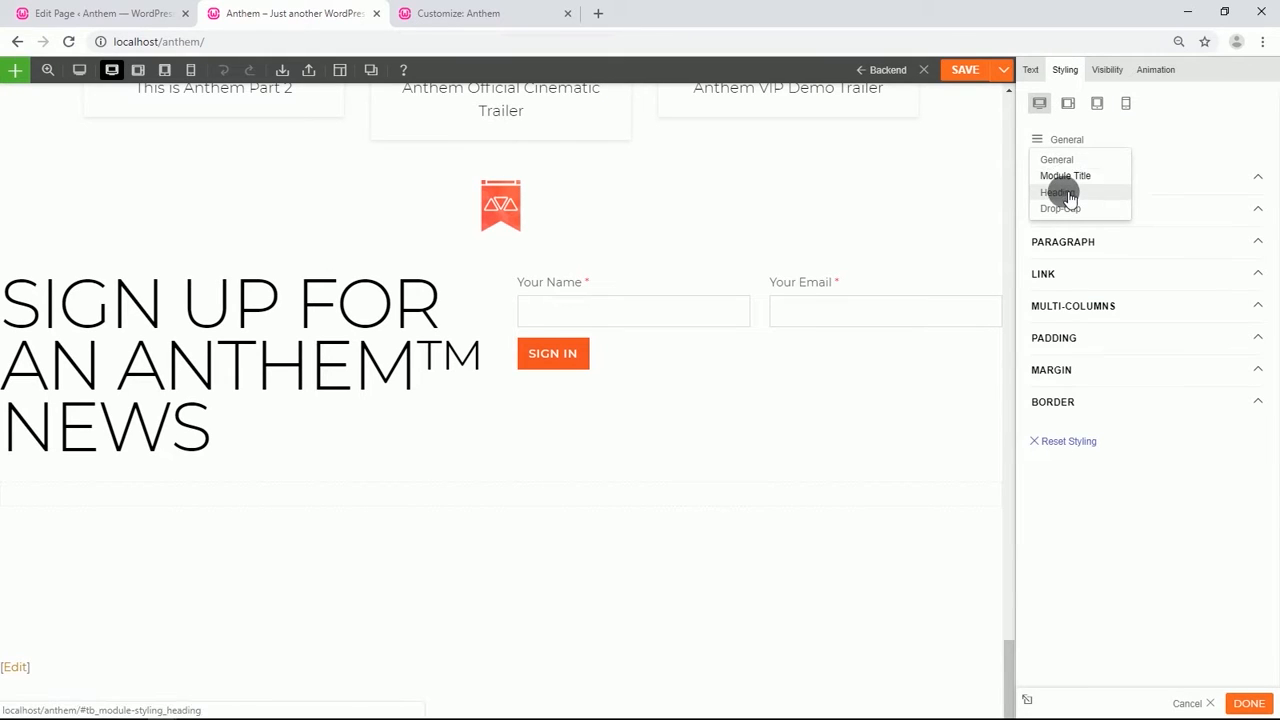
pyautogui.click(1068, 194)
pyautogui.click(1133, 180)
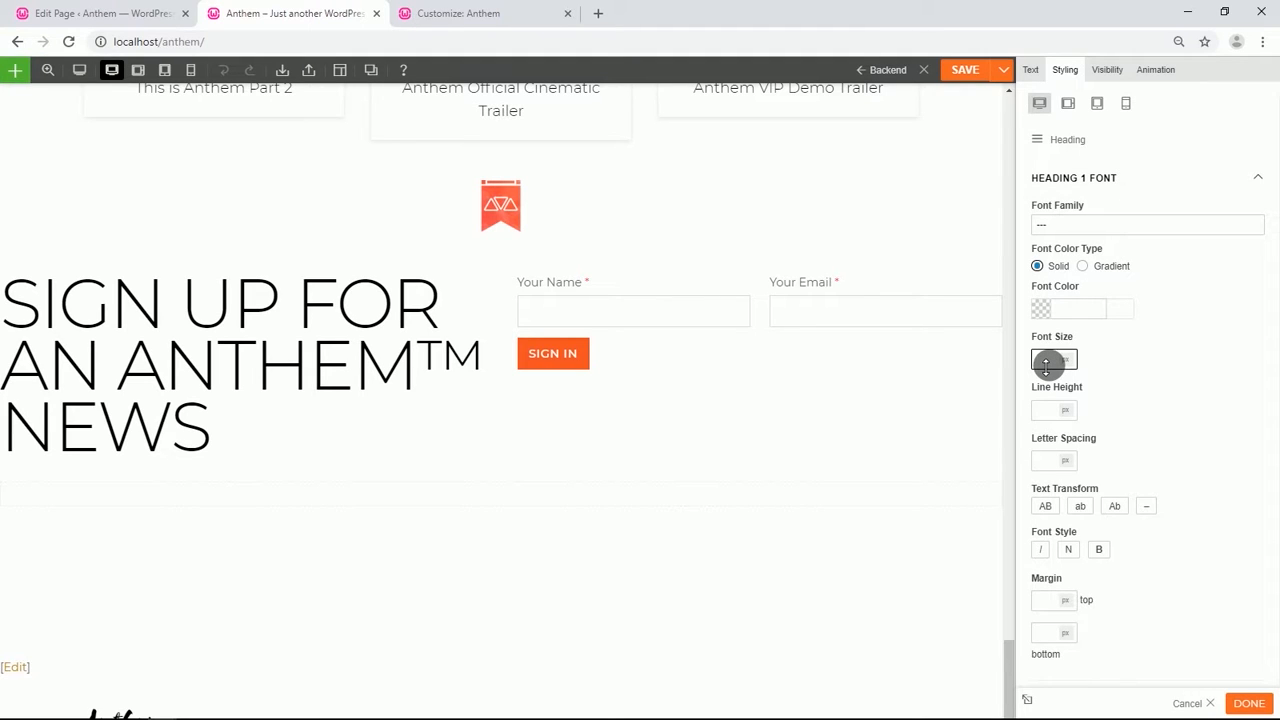
pyautogui.write('40')
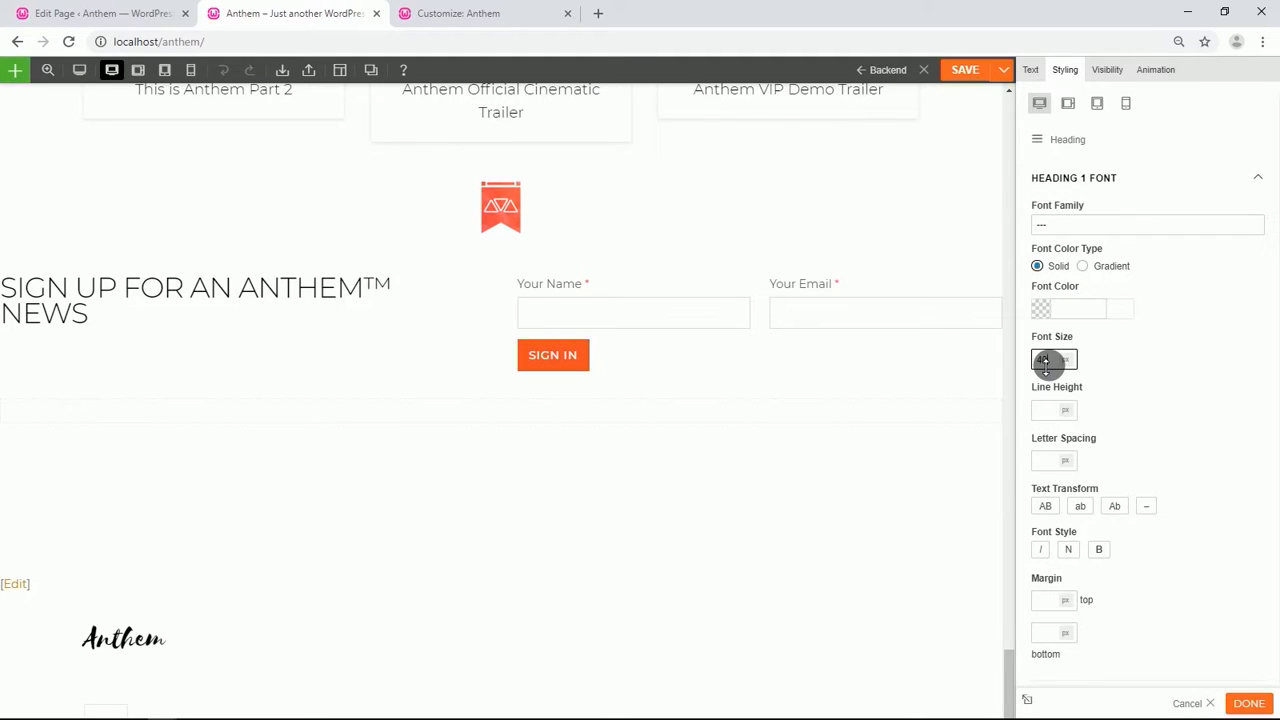
# Set the Text module's left padding to 3%.
pyautogui.scroll(-3, 1045, 365)
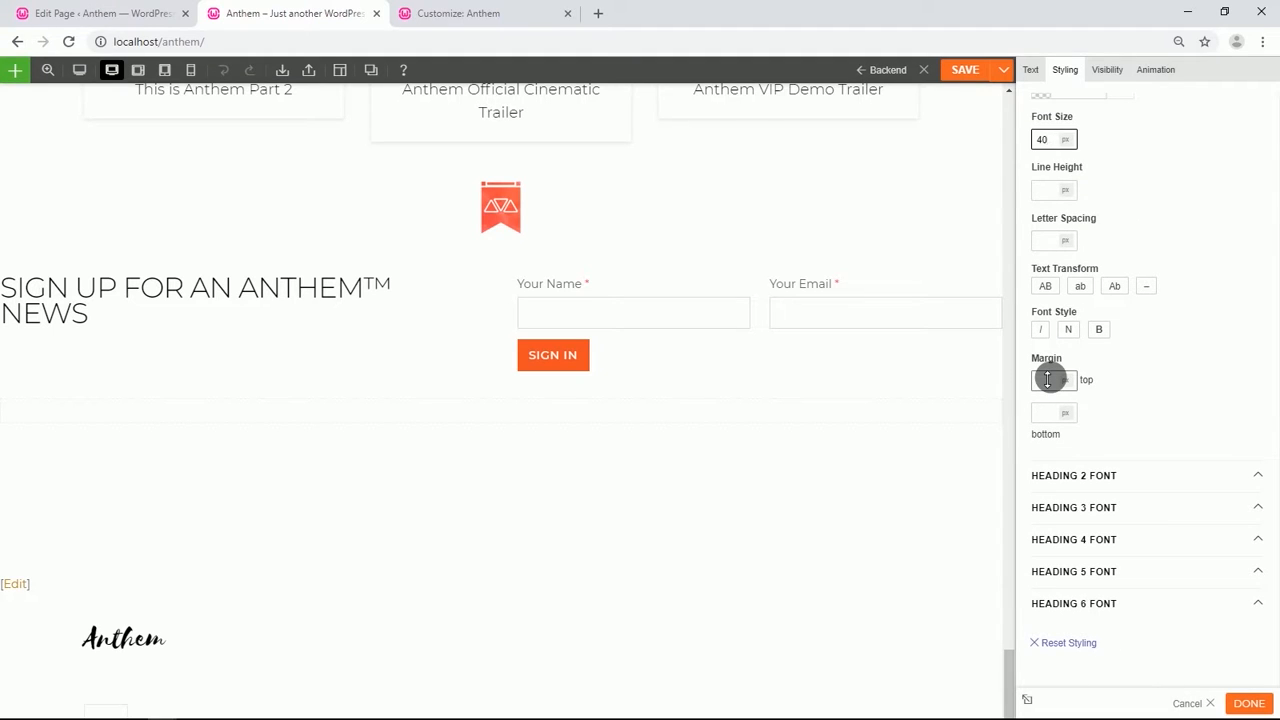
pyautogui.scroll(3, 1048, 246)
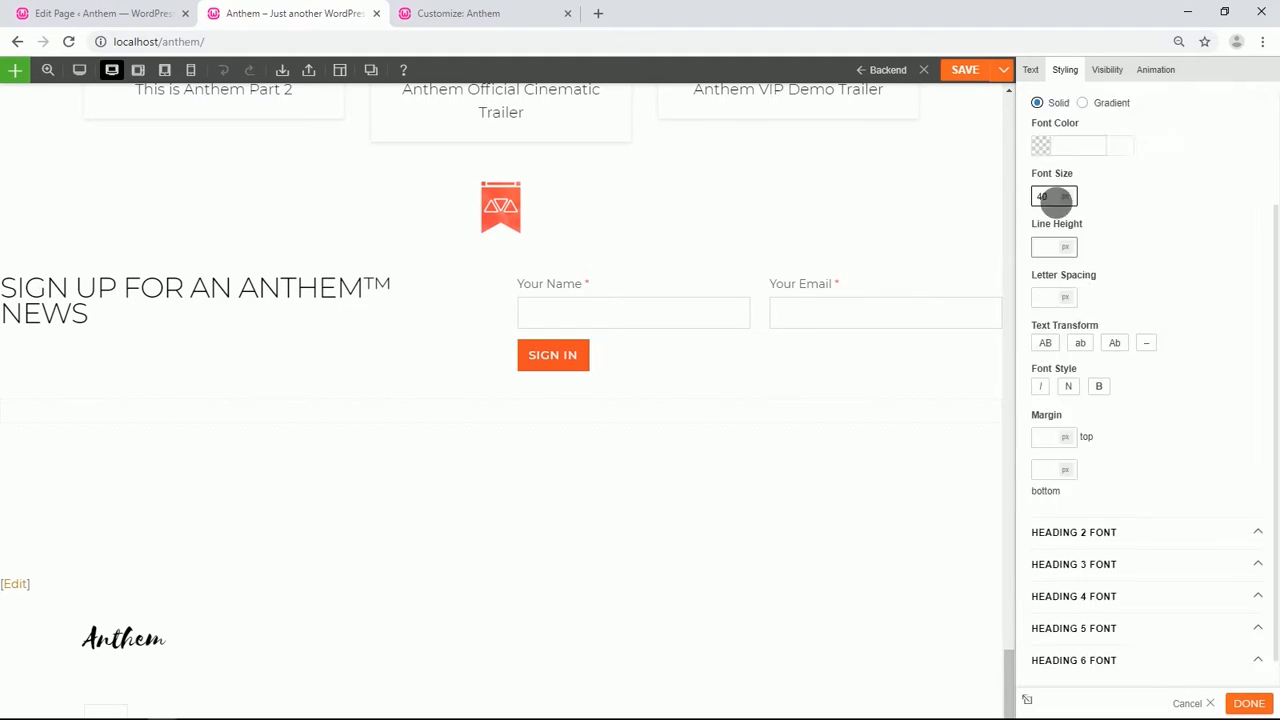
pyautogui.click(1040, 139)
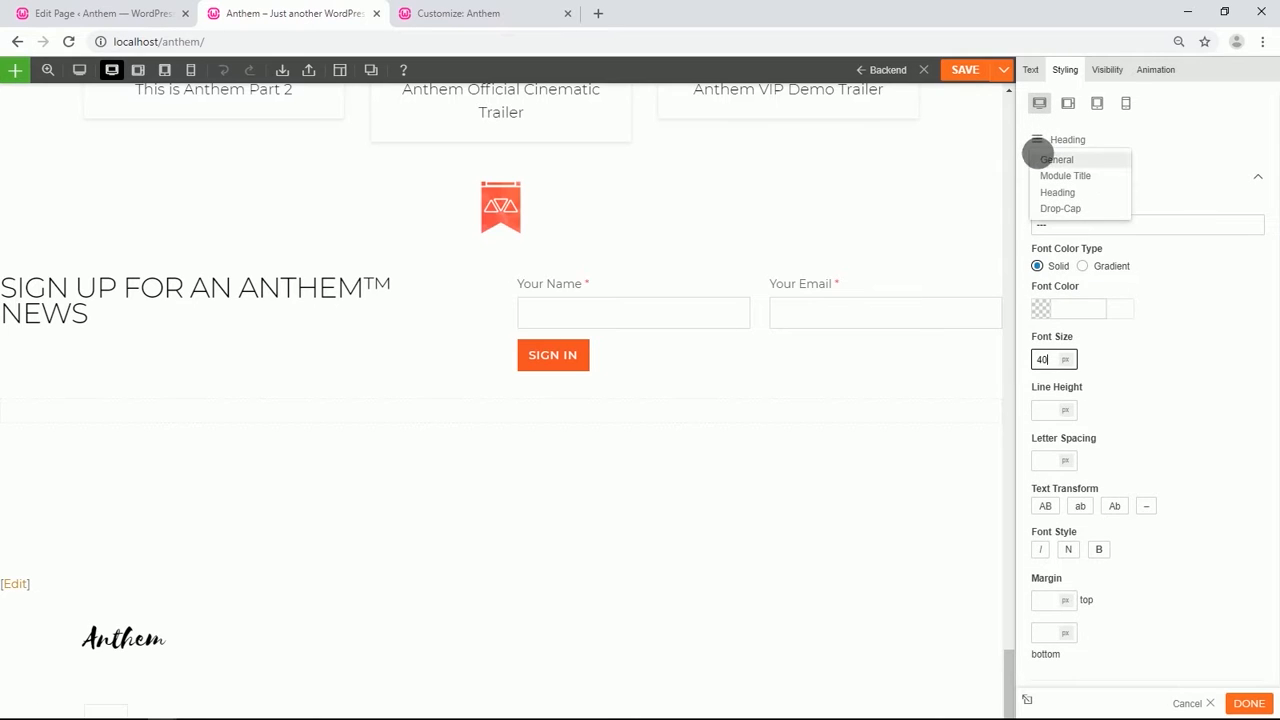
pyautogui.click(1038, 152)
pyautogui.click(1054, 339)
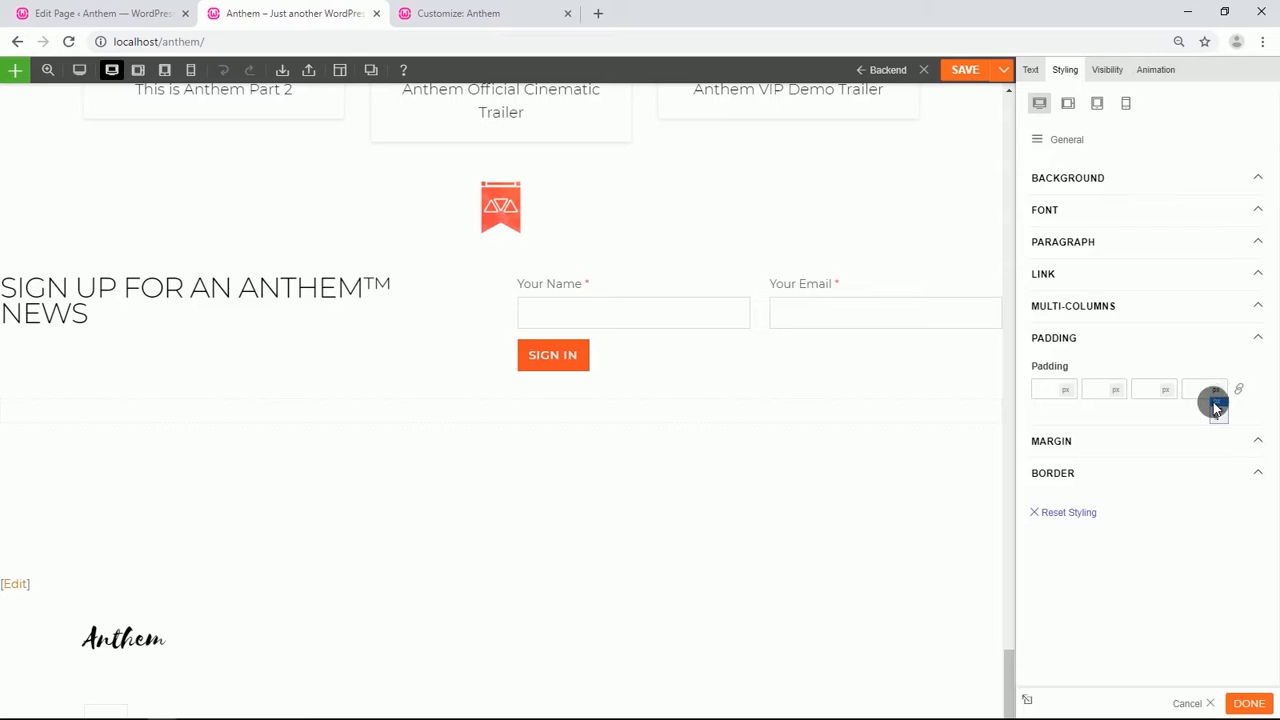
pyautogui.click(1215, 418)
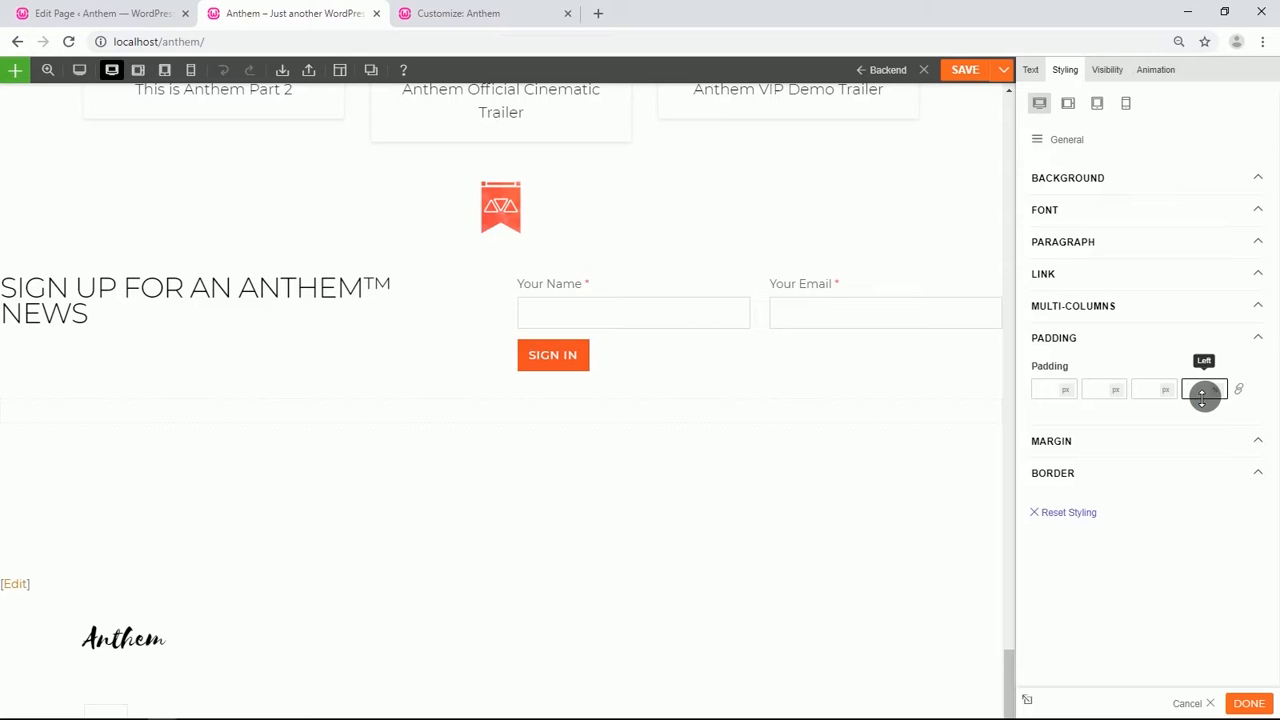
pyautogui.write('3')
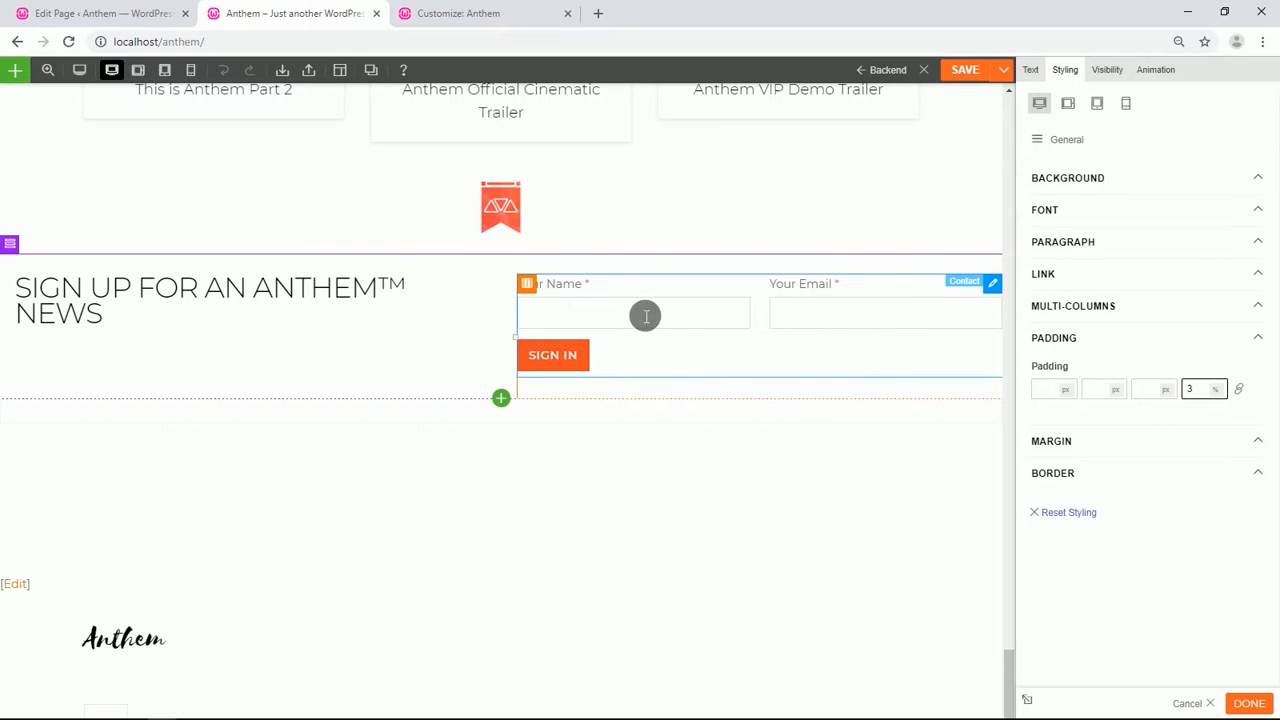
# Set the Contact module's right padding to 3% and save the page.
pyautogui.doubleClick(823, 334)
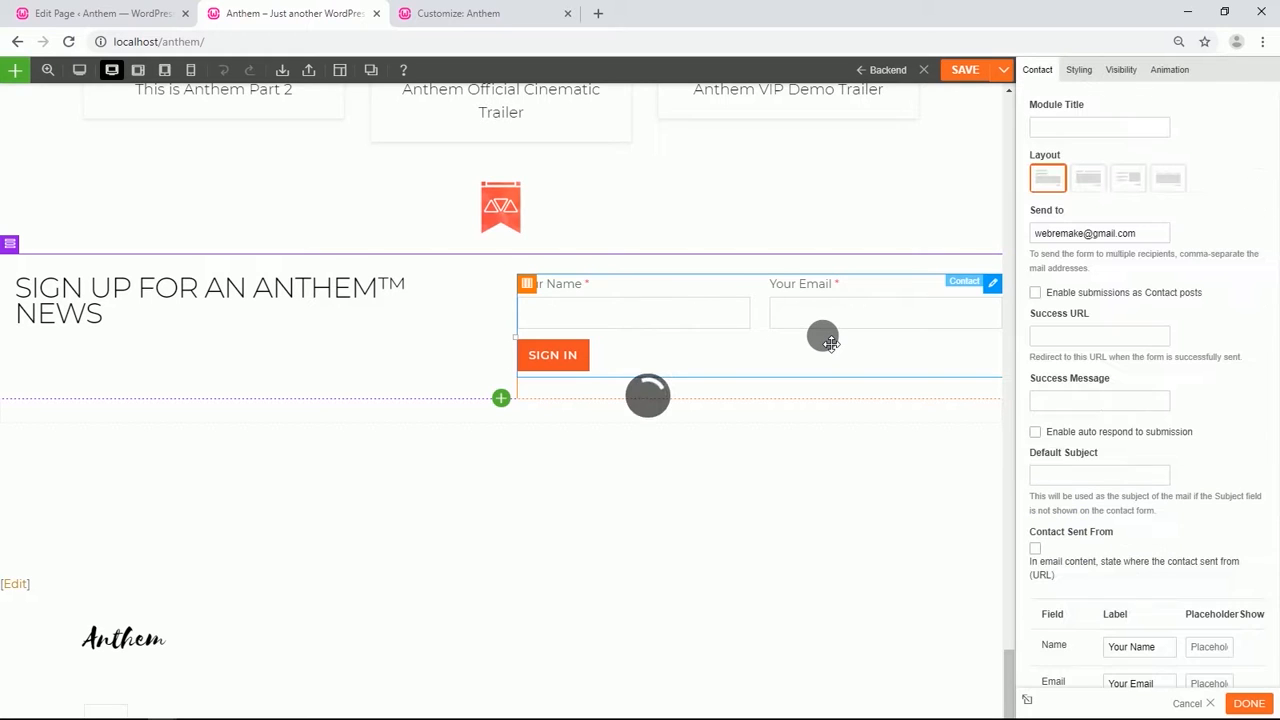
pyautogui.click(1070, 69)
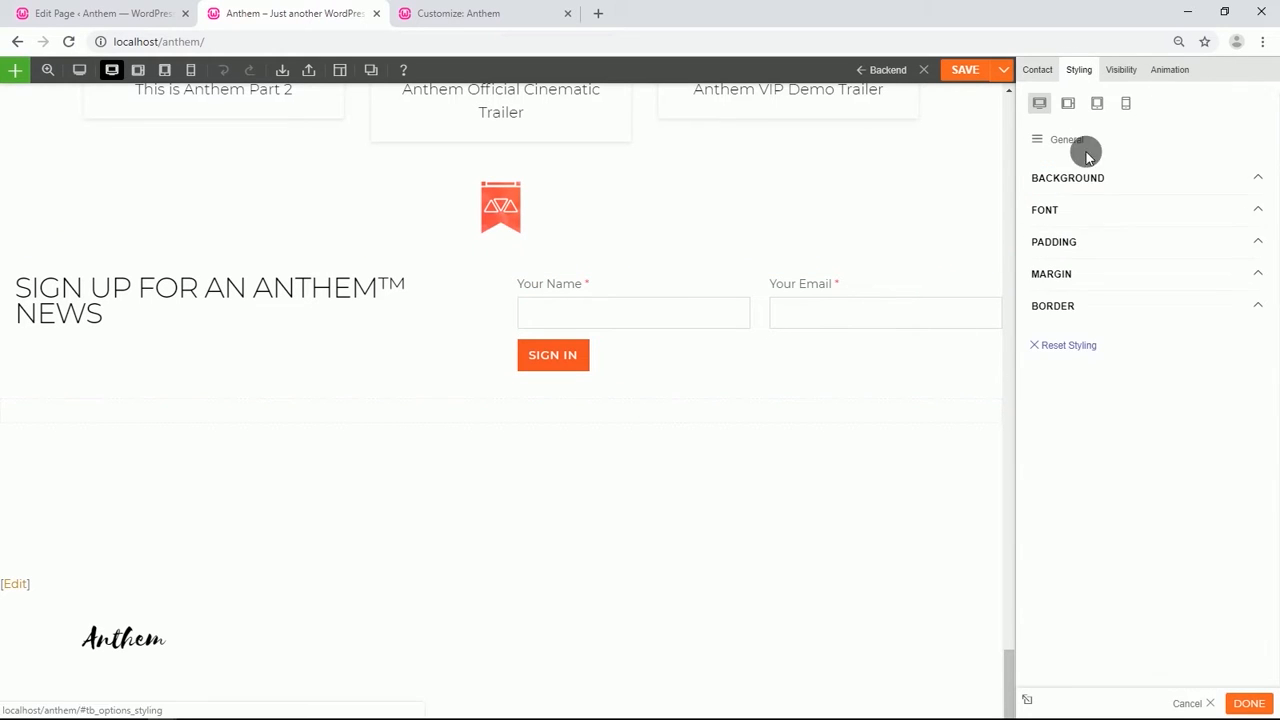
pyautogui.click(1090, 240)
pyautogui.click(1091, 293)
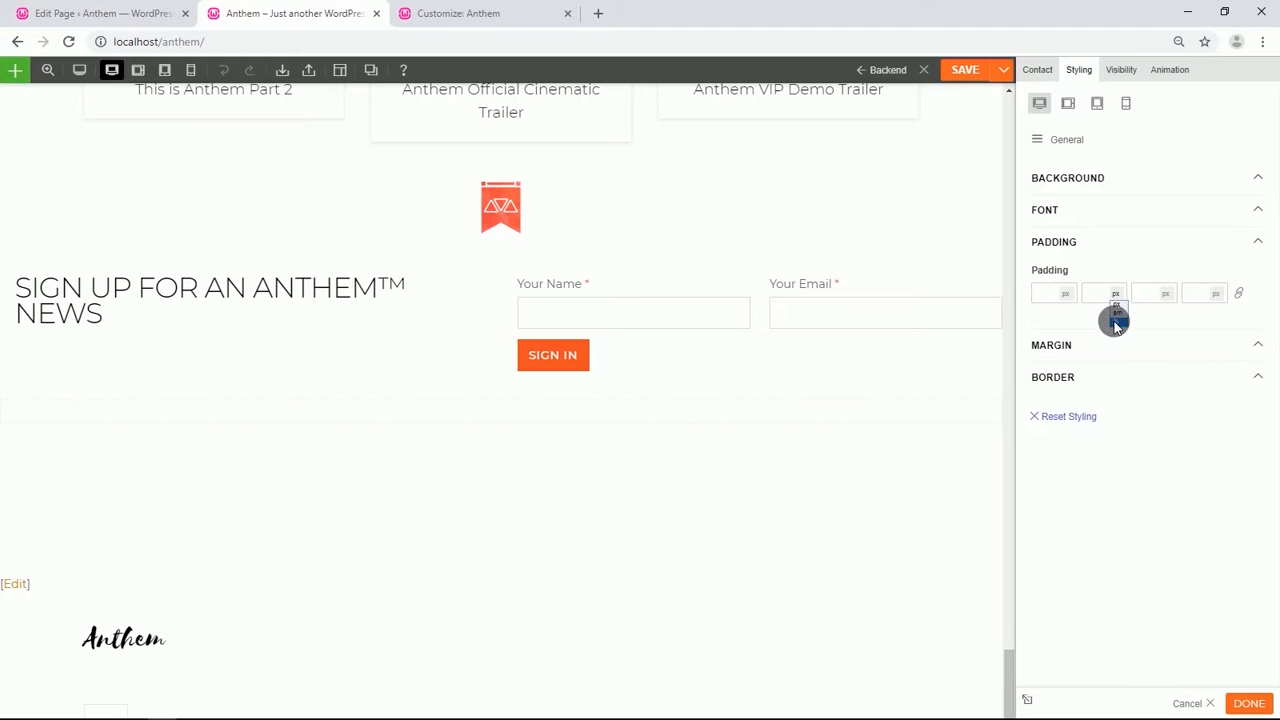
pyautogui.click(1104, 296)
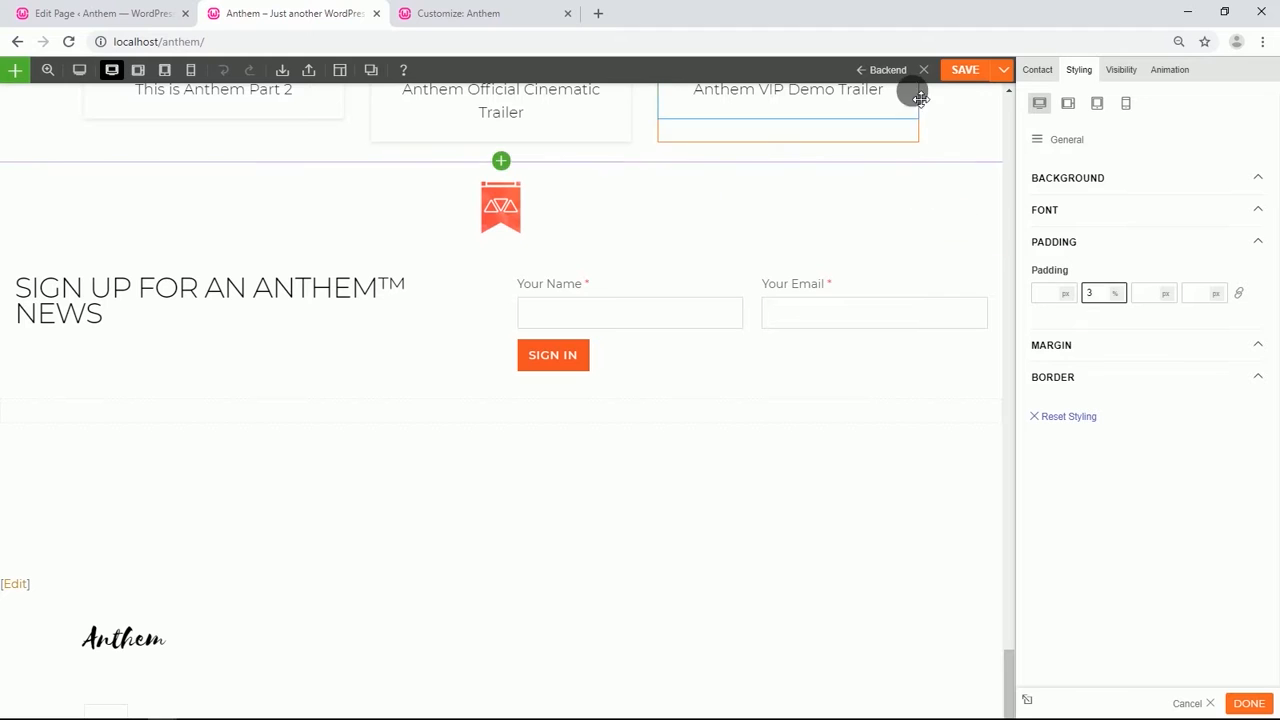
pyautogui.click(963, 70)
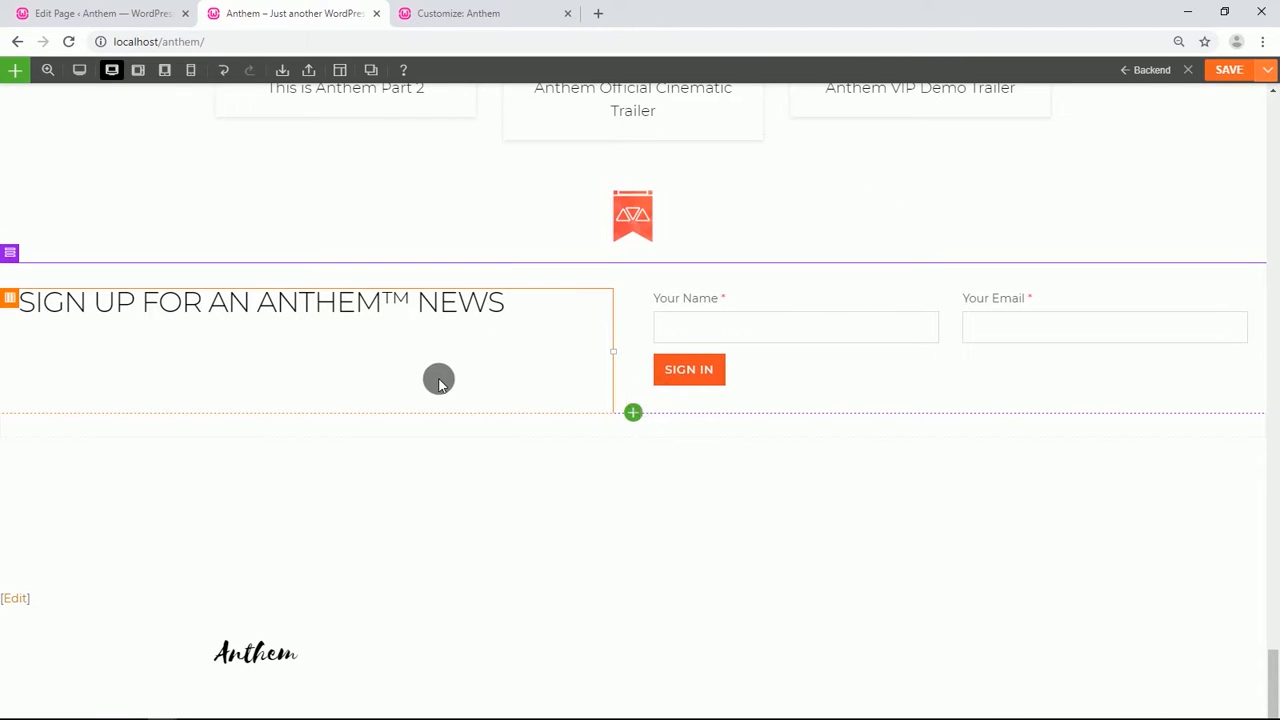
# Add a Text module below the heading with "You must sign in and sign up for Anthem and EA emails before you can redeem your [IN-GAME ITEM].".
pyautogui.click(633, 414)
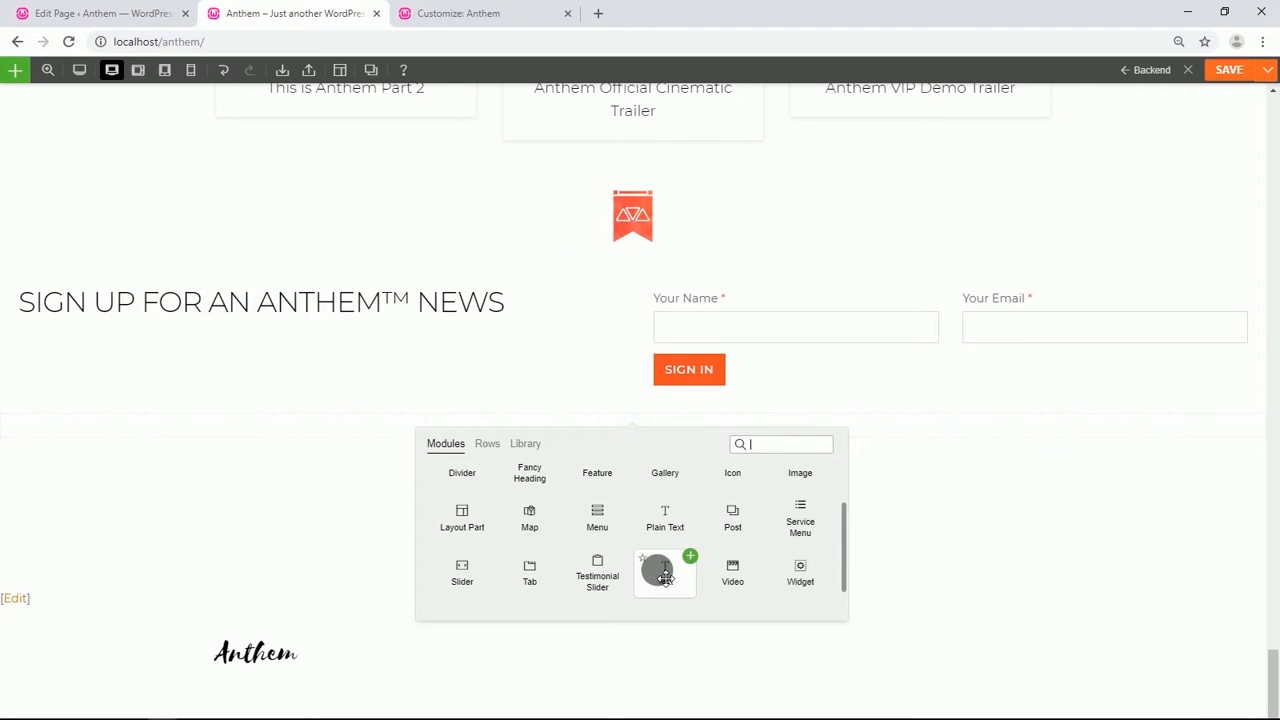
pyautogui.moveTo(665, 577); pyautogui.dragTo(347, 370)
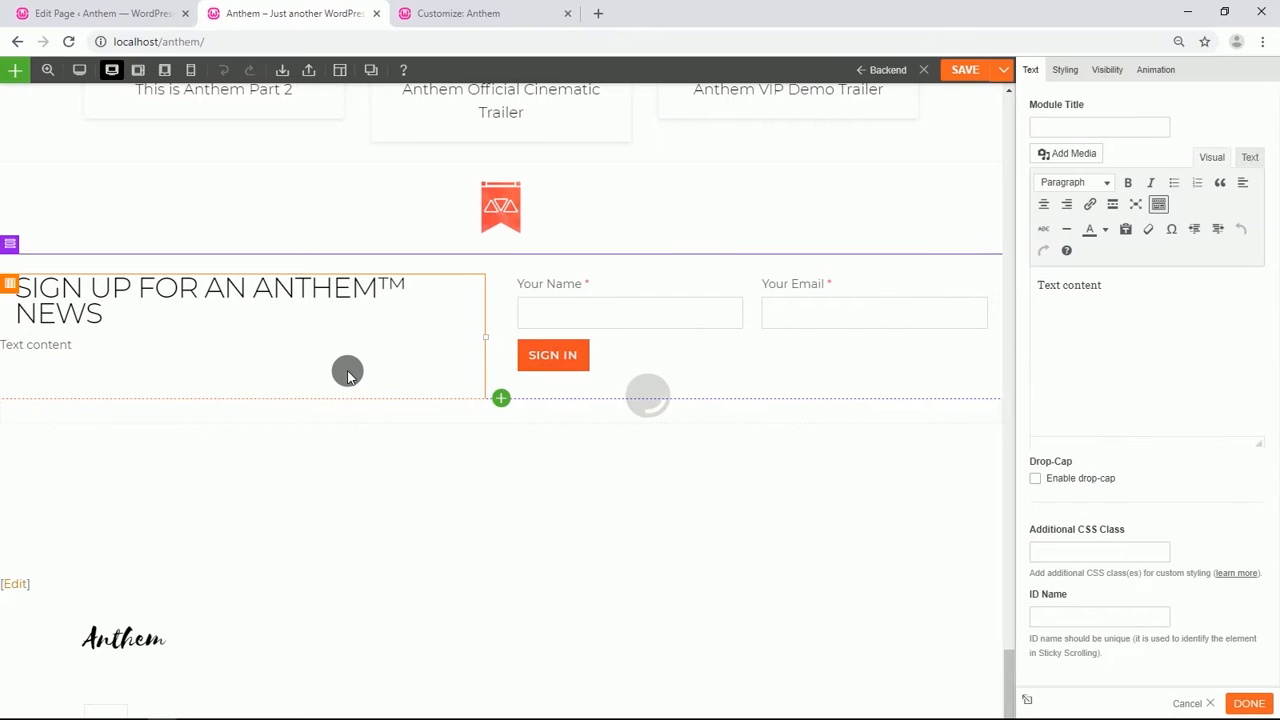
pyautogui.click(1100, 288)
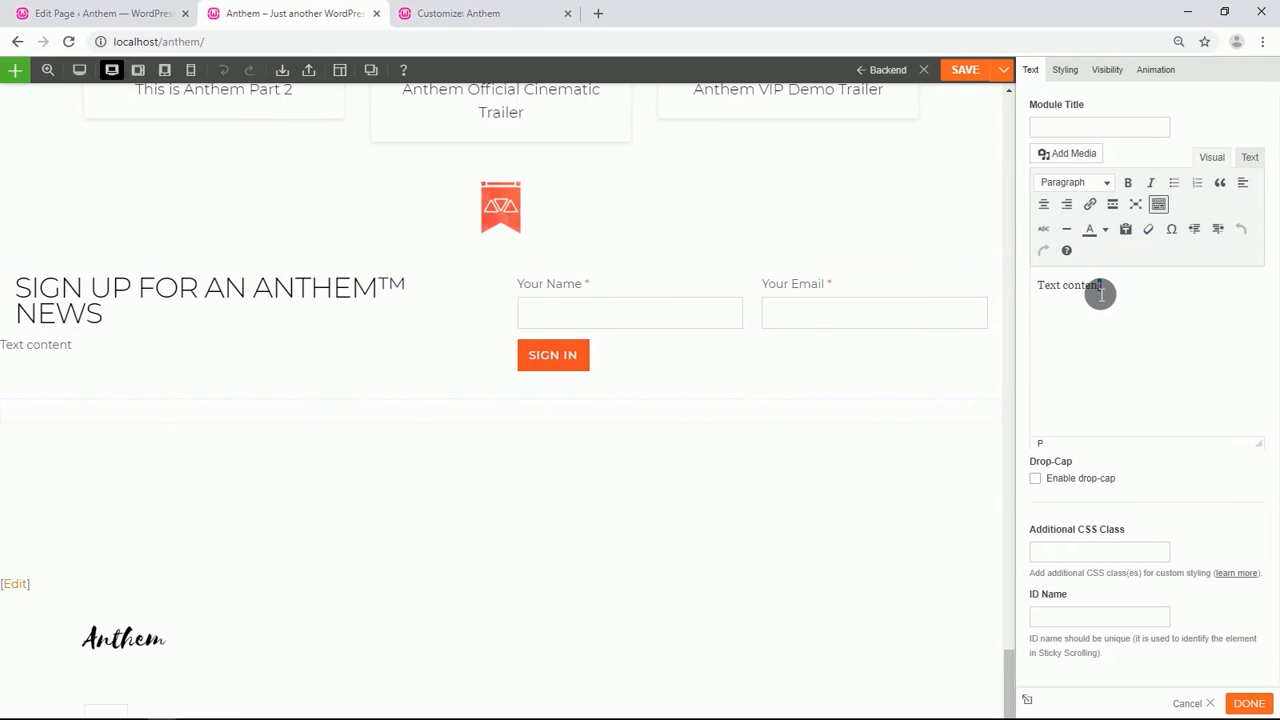
pyautogui.moveTo(1100, 288); pyautogui.dragTo(1039, 288)
pyautogui.write('You must sign in and sign up for Anthem and EA emails before you can redeem your [IN-GAME ITEM].')
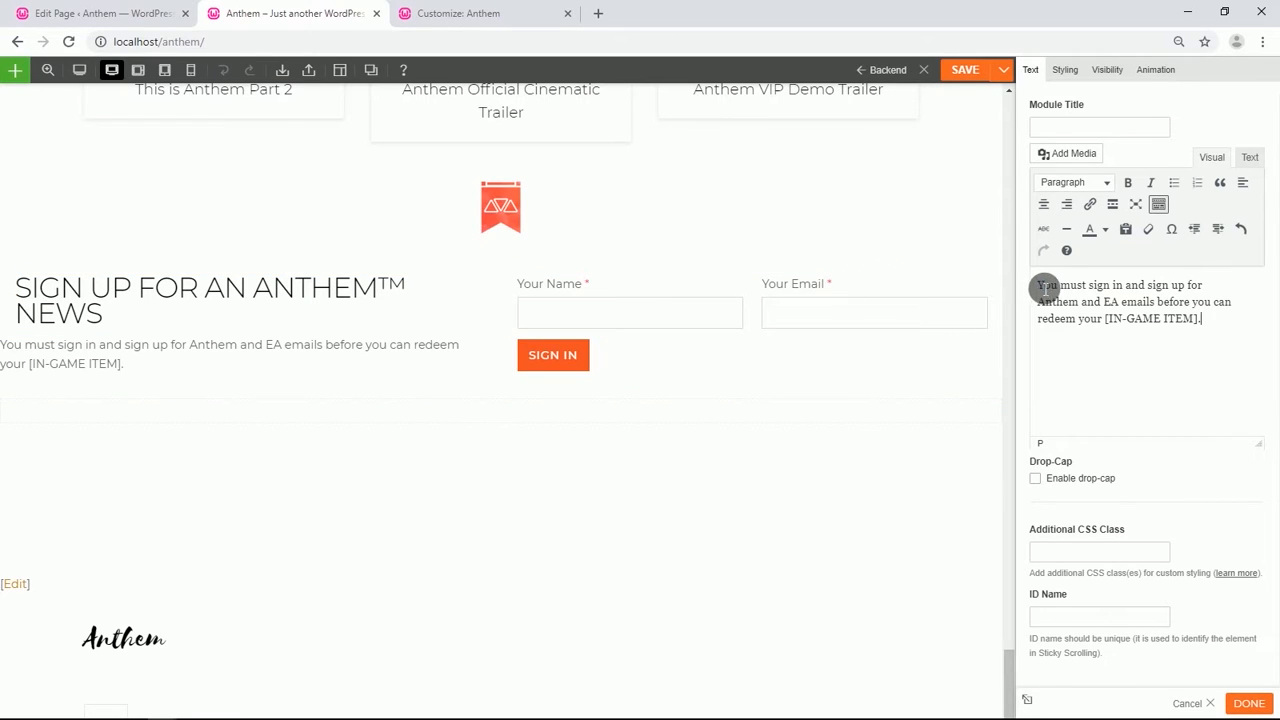
# Set the new paragraph module's left padding to 3% and save the page.
pyautogui.click(1065, 72)
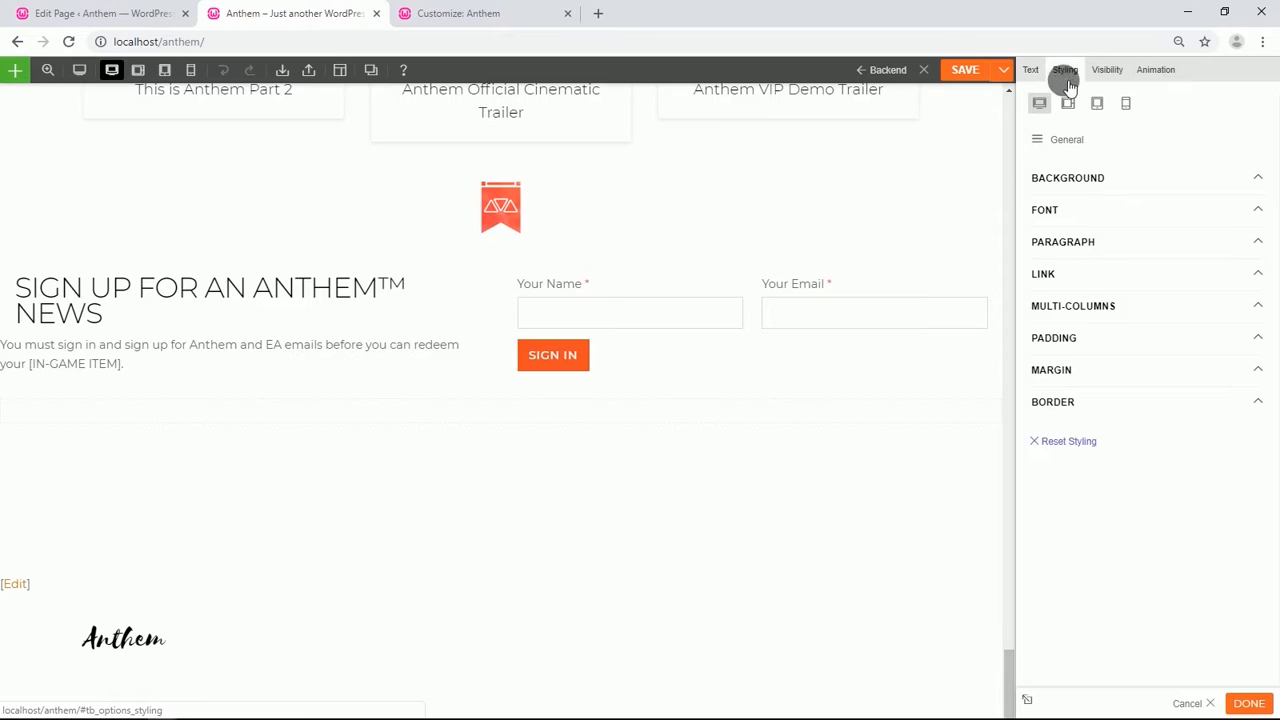
pyautogui.click(1057, 338)
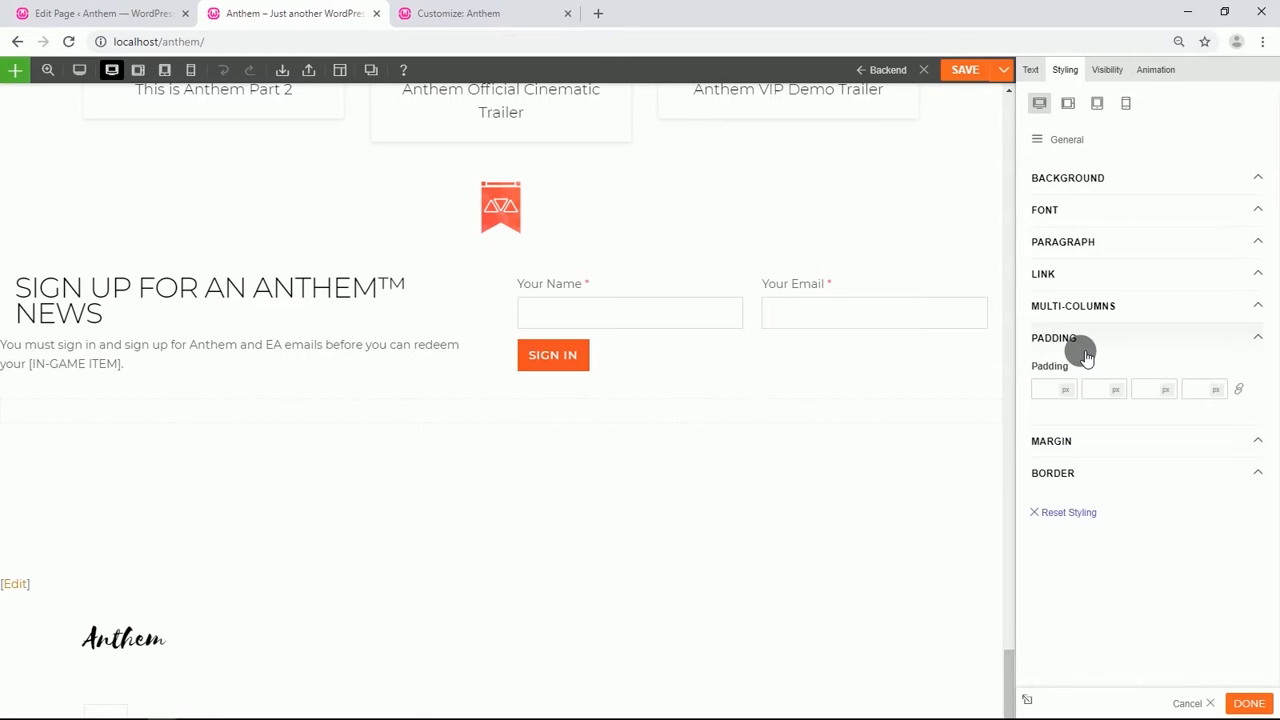
pyautogui.click(1216, 390)
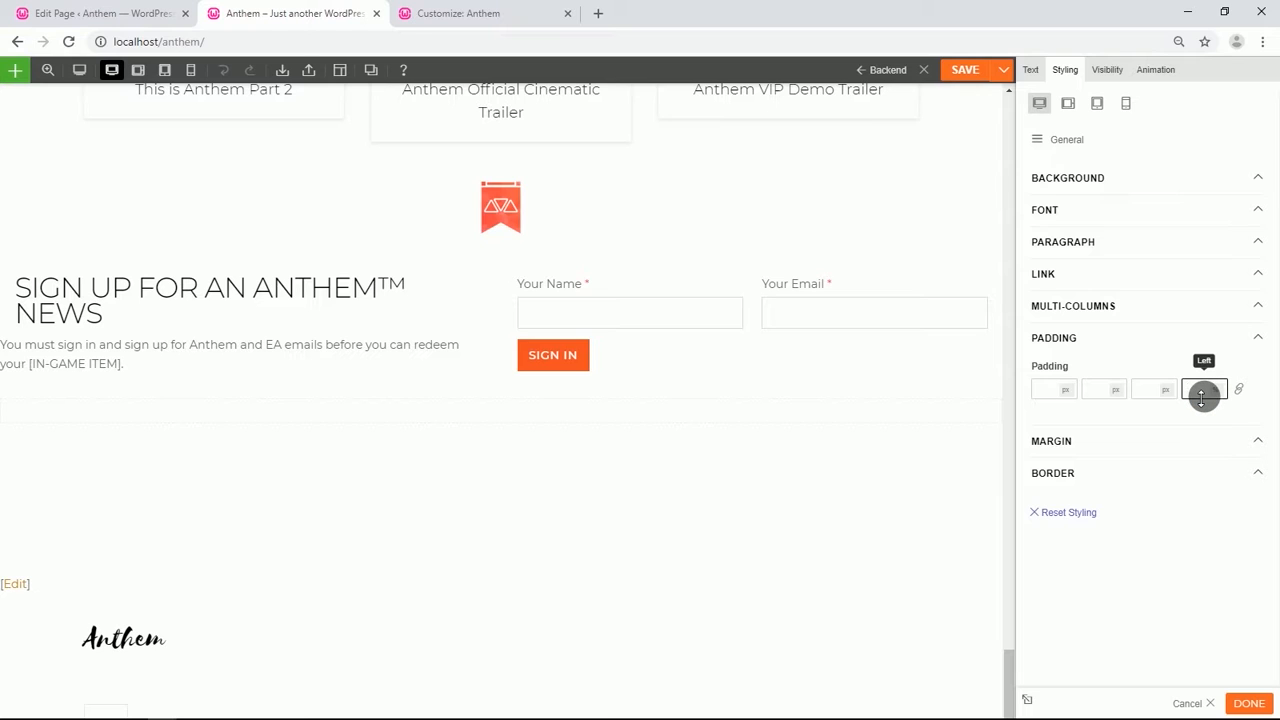
pyautogui.write('3')
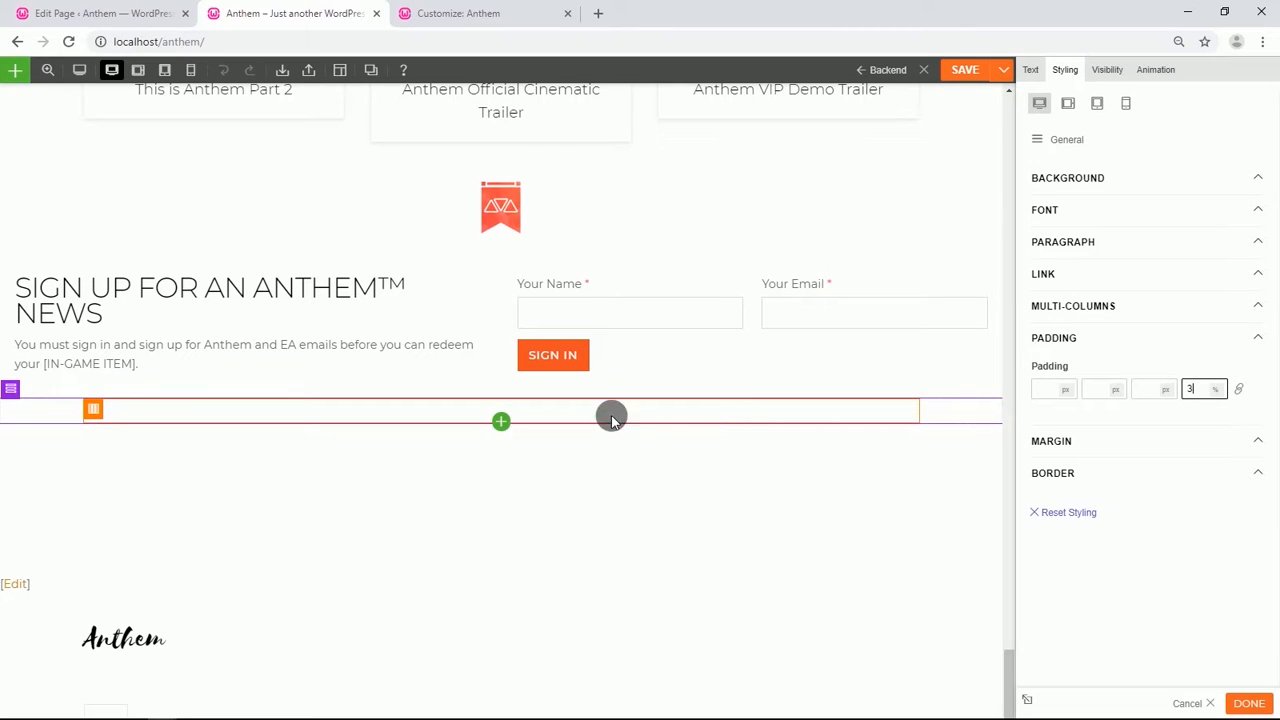
pyautogui.click(966, 72)
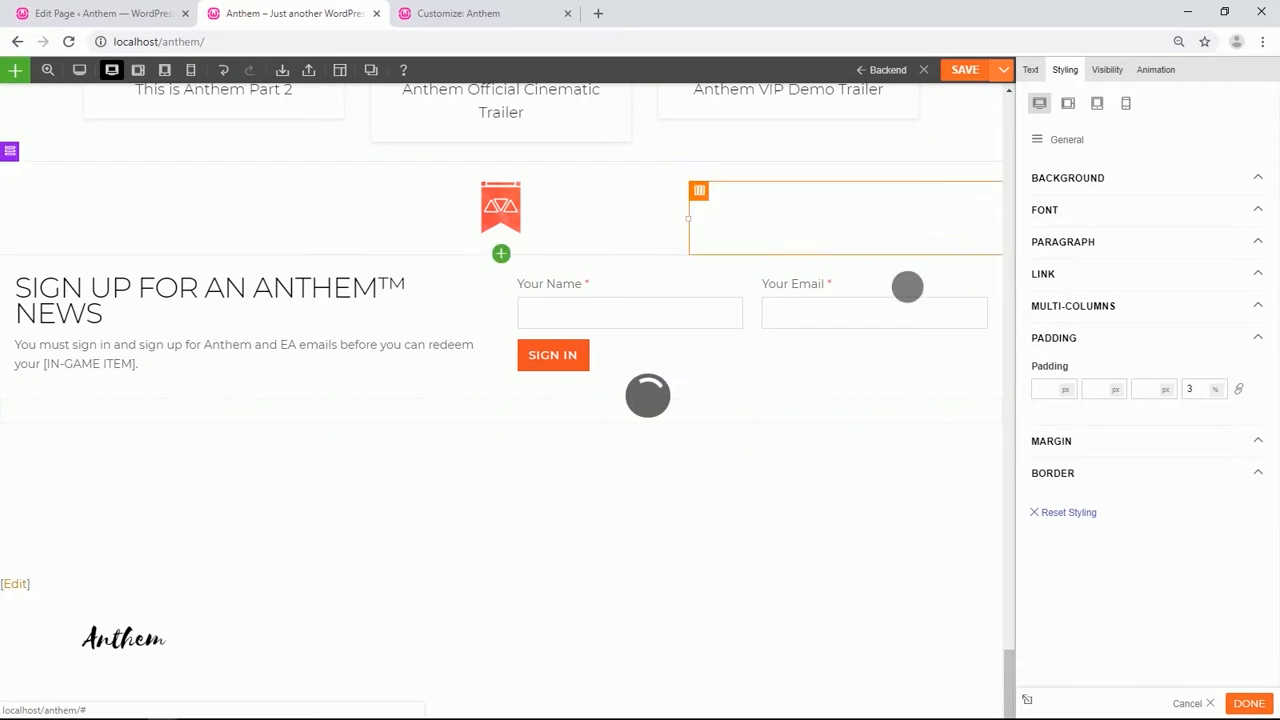
# Switch back to the WordPress Edit Page tab.
pyautogui.click(112, 16)
pyautogui.moveTo(58, 305)
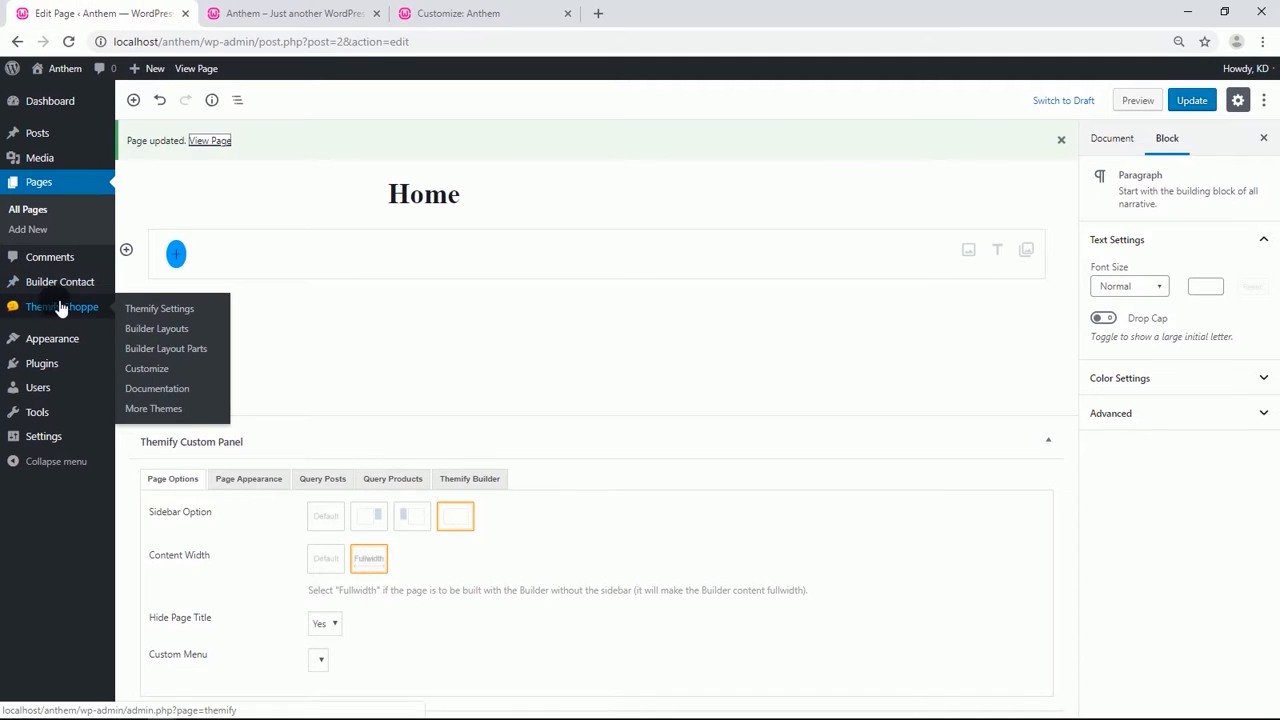
# Create and publish a new Builder layout part titled "Footer start hook".
pyautogui.click(175, 352)
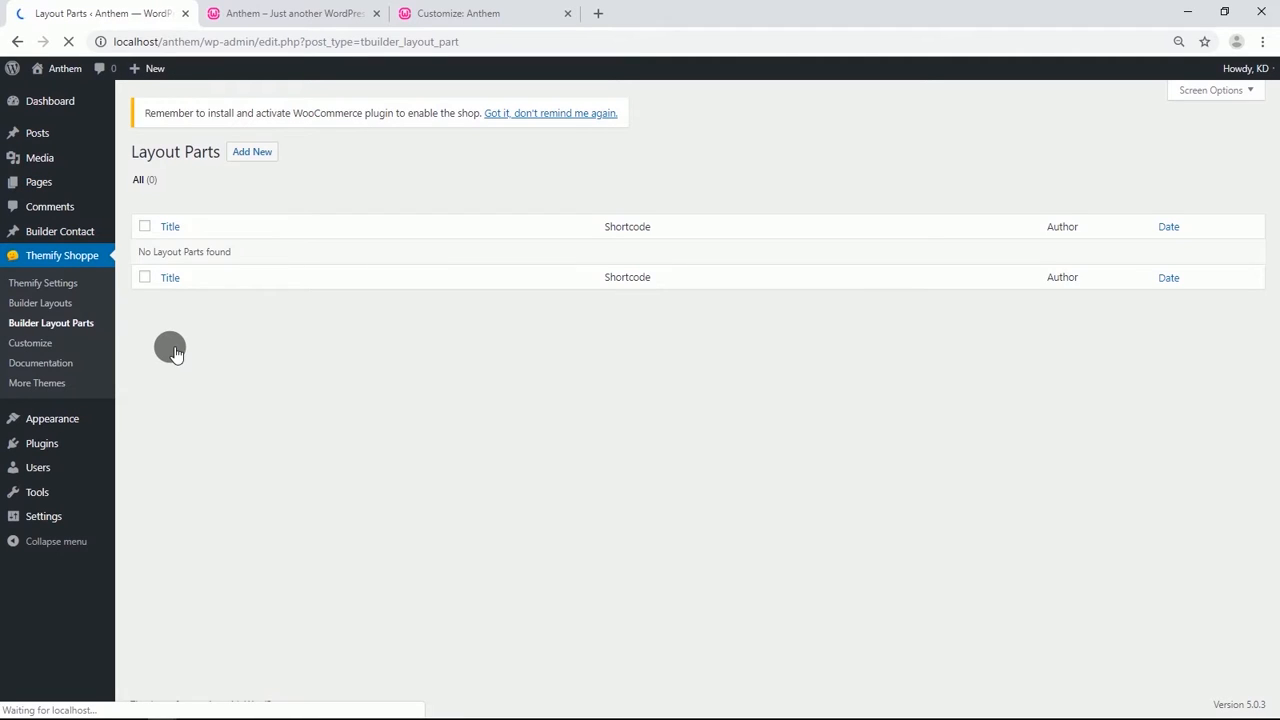
pyautogui.click(253, 160)
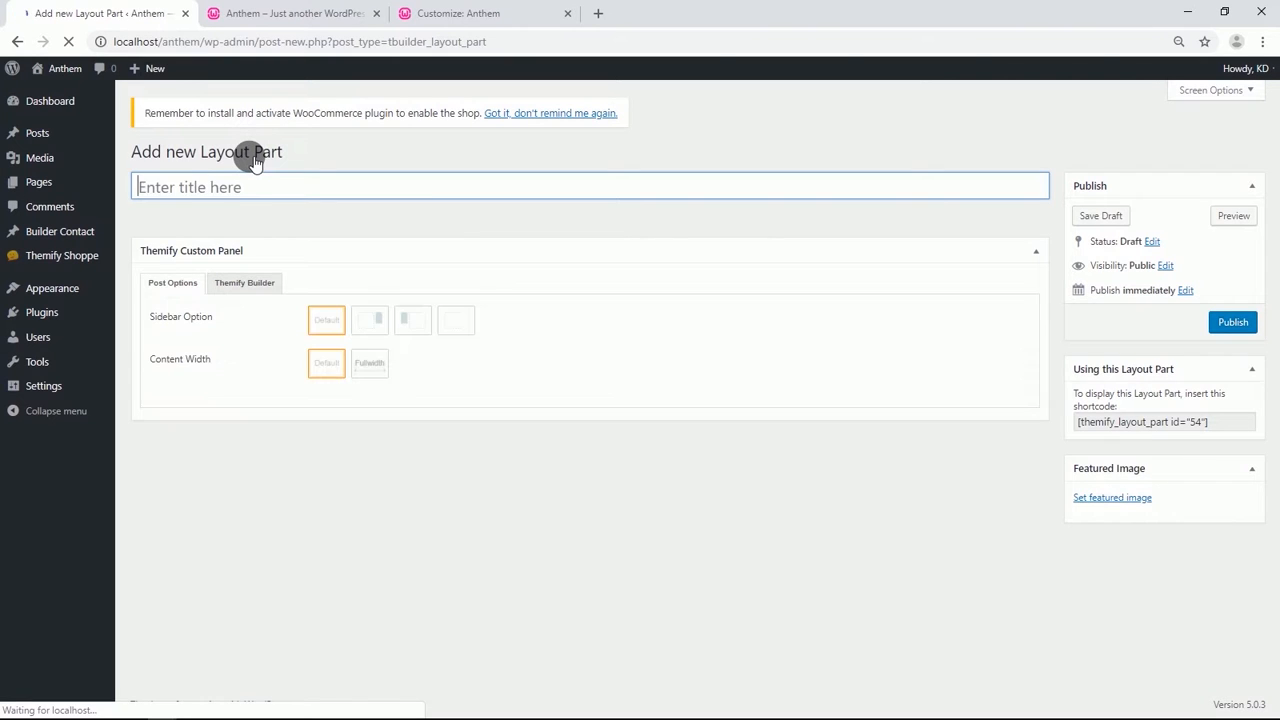
pyautogui.write('Footer start hook')
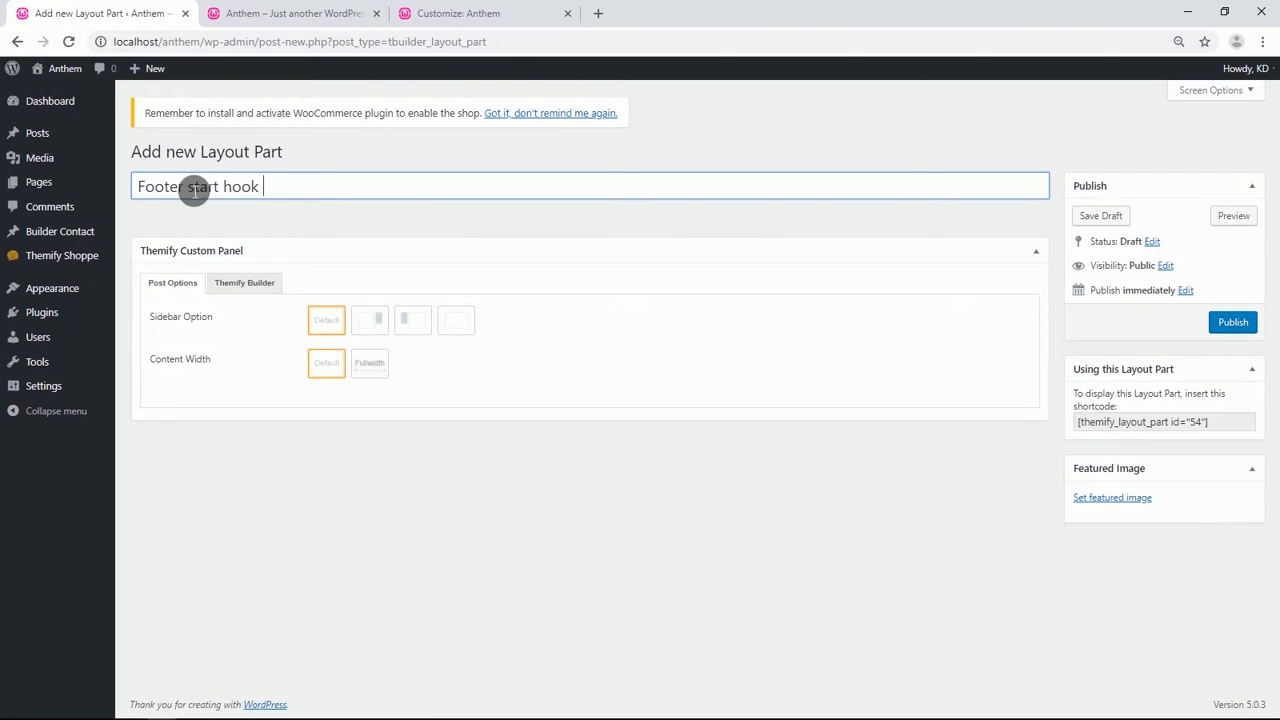
pyautogui.click(326, 210)
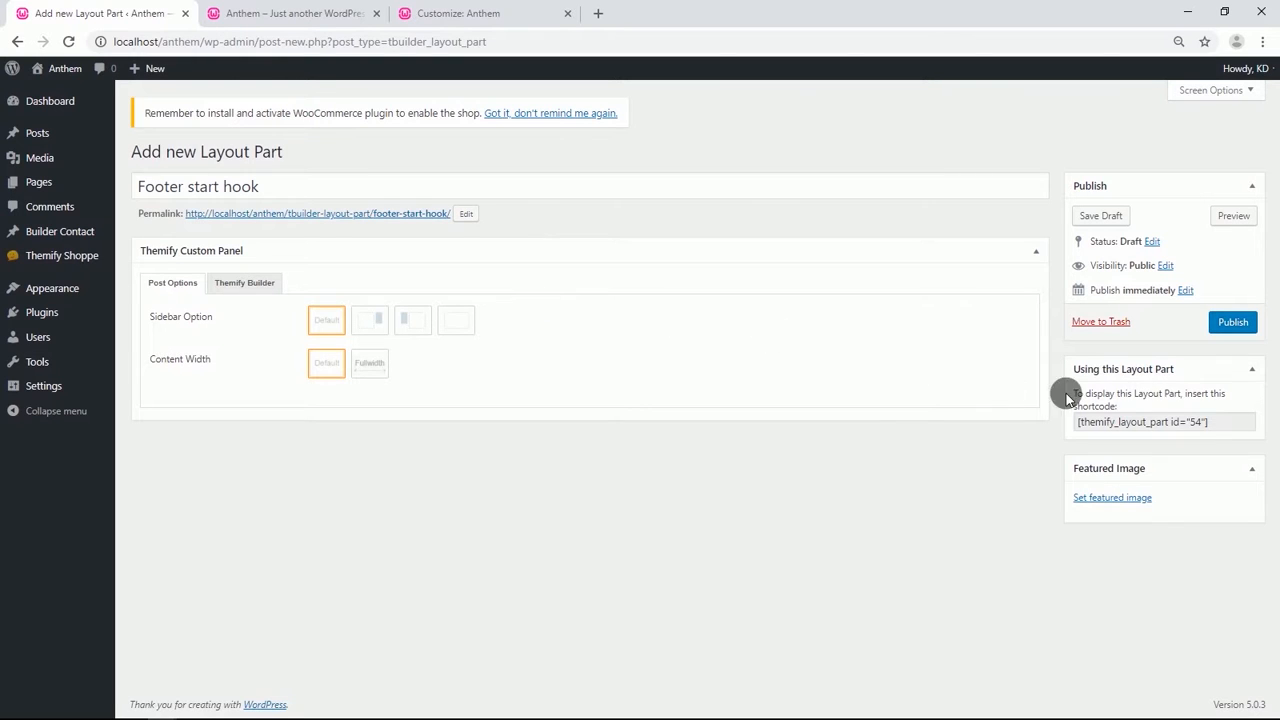
pyautogui.click(1234, 325)
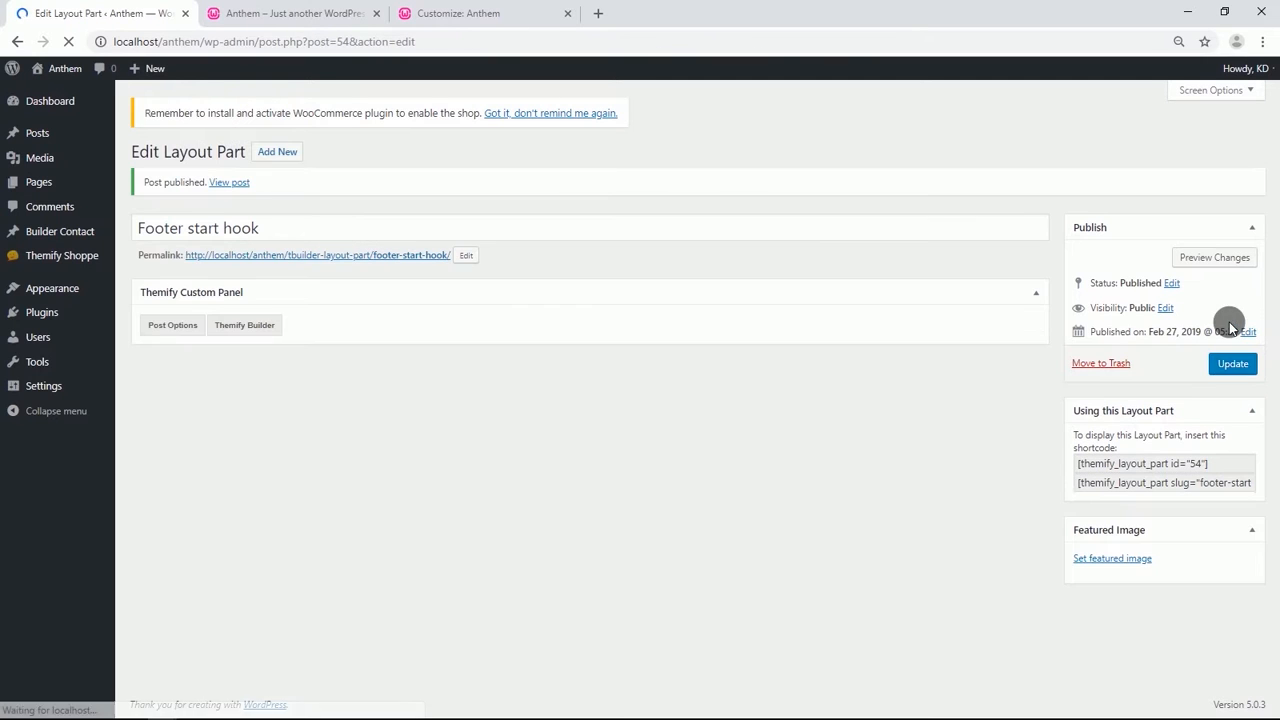
# Copy the layout part's id shortcode and open Themify Settings in a new tab.
pyautogui.moveTo(1225, 468); pyautogui.dragTo(1086, 466)
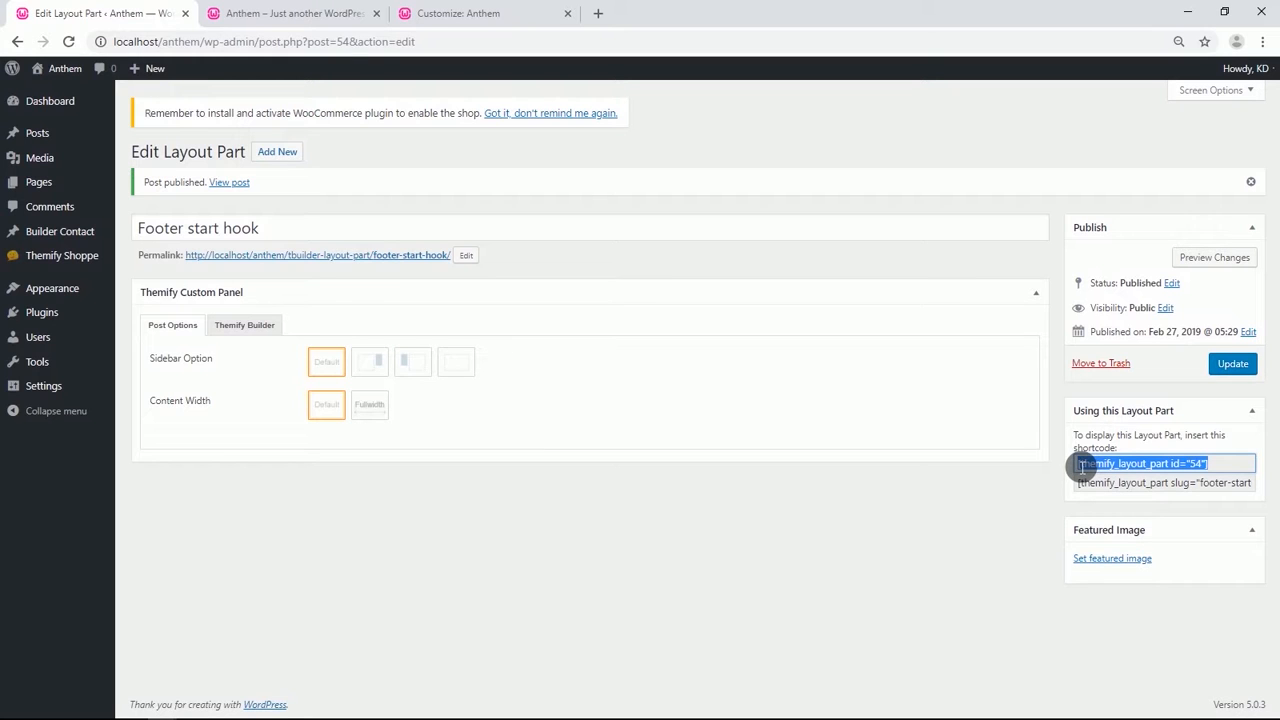
pyautogui.moveTo(43, 260)
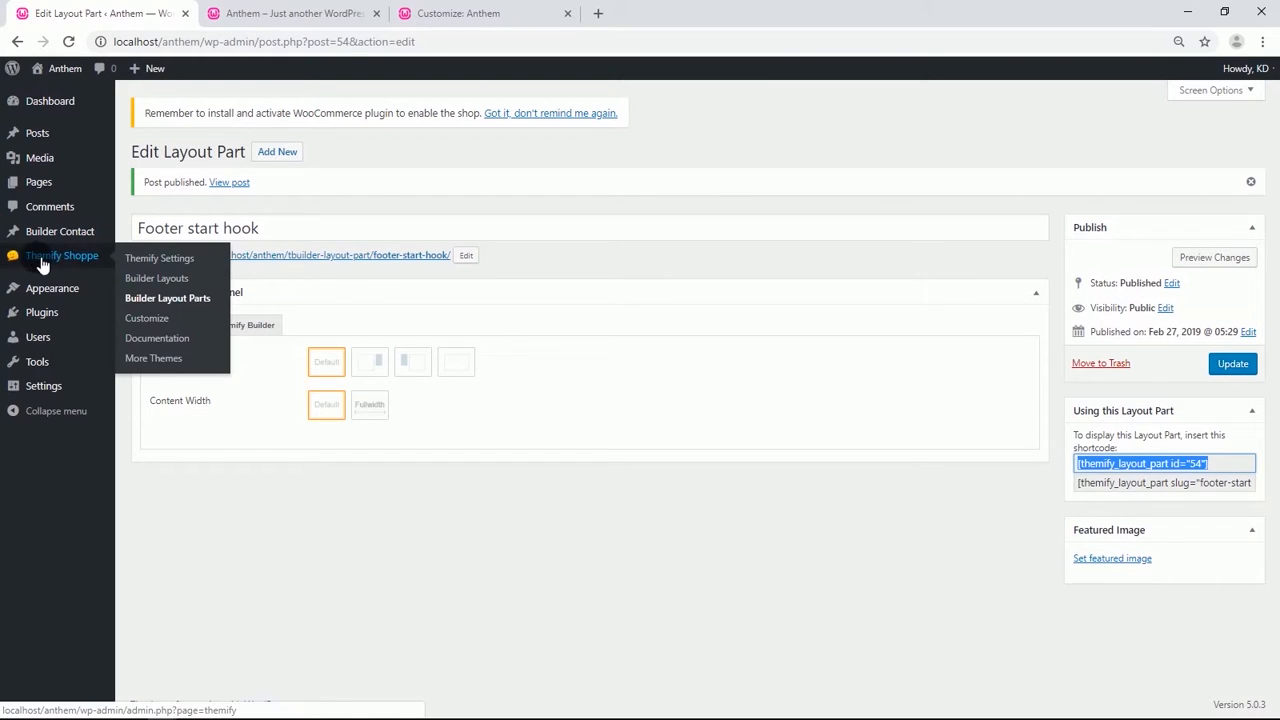
pyautogui.rightClick(148, 261)
pyautogui.click(197, 267)
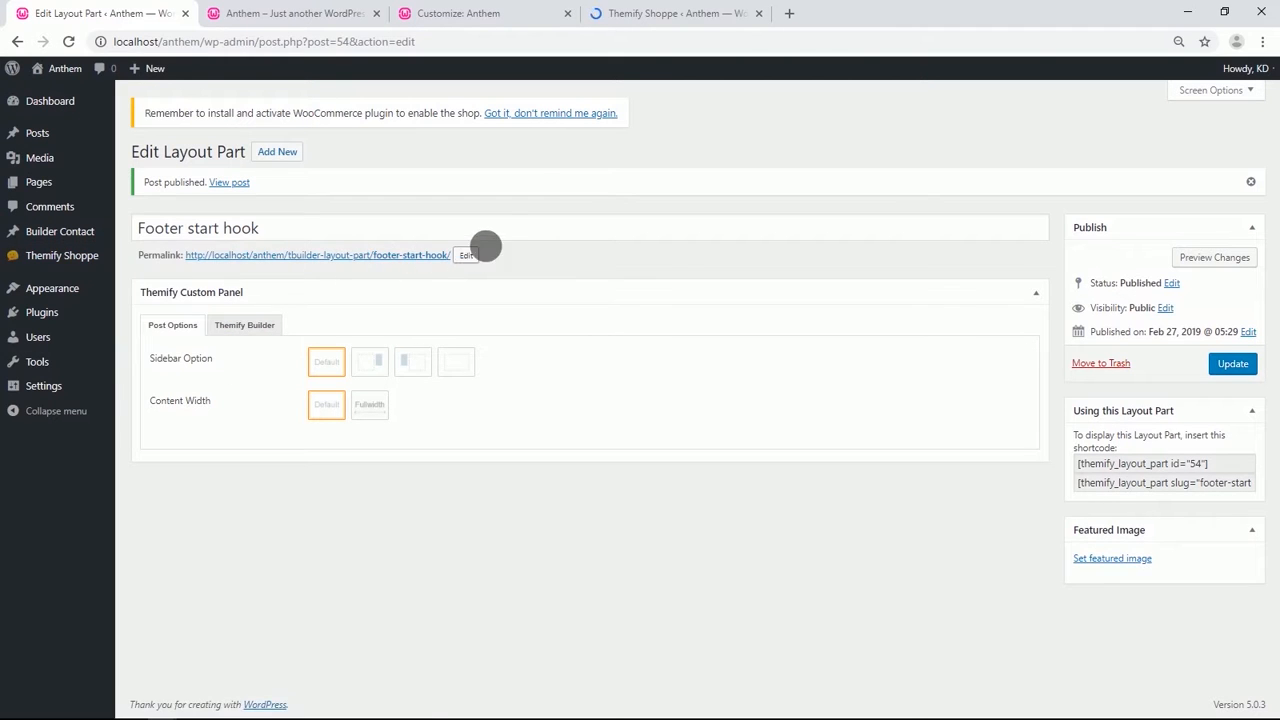
pyautogui.click(628, 16)
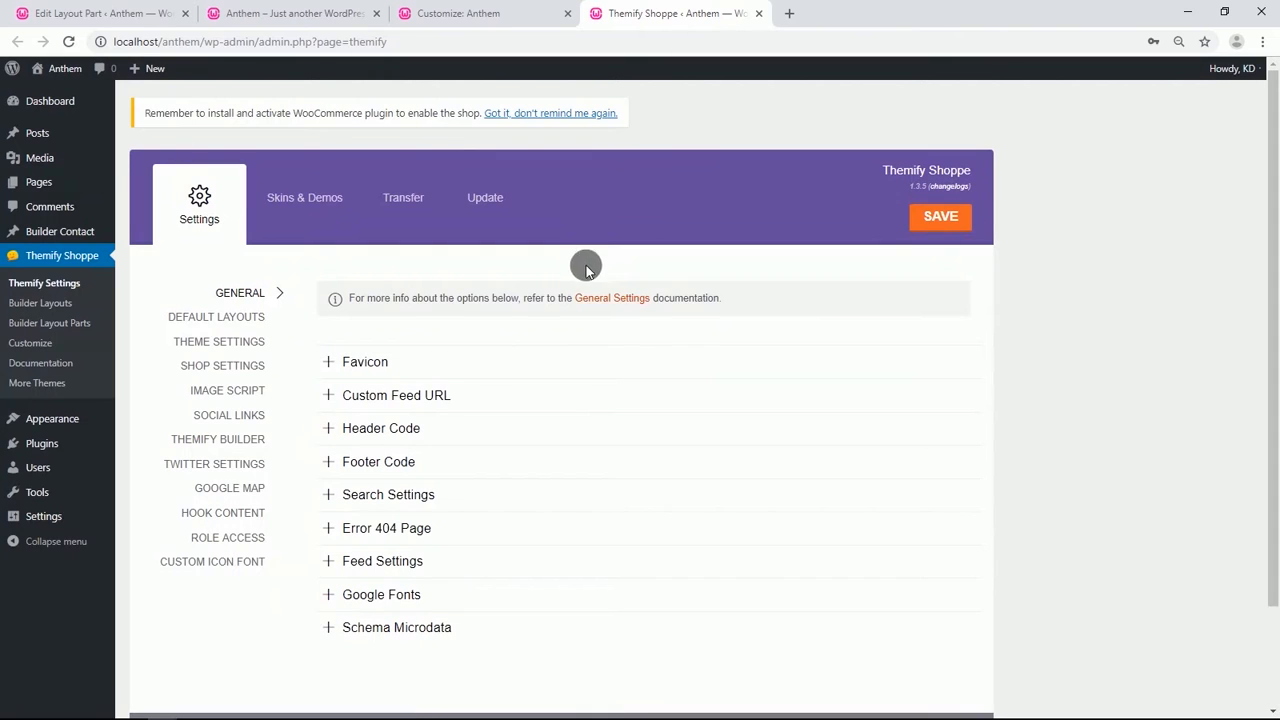
# Add a Hook Content item on the footer_start hook containing the pasted layout part shortcode and save the settings.
pyautogui.click(234, 514)
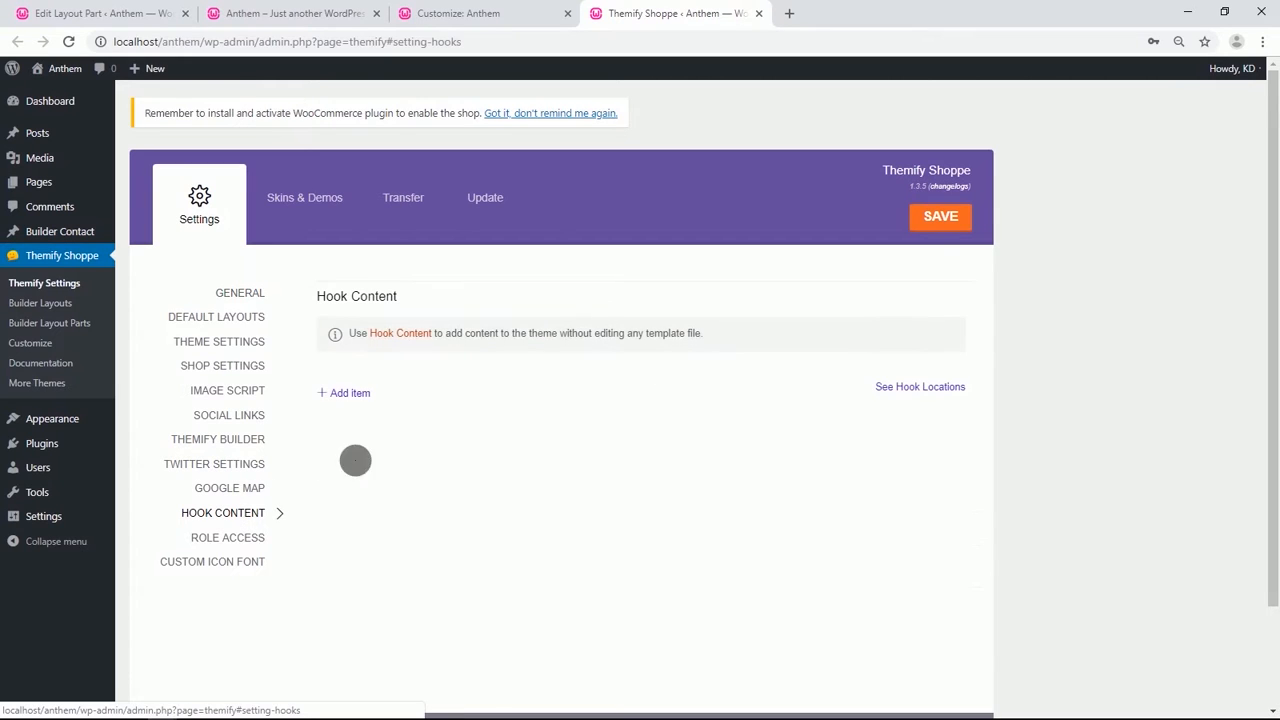
pyautogui.click(348, 396)
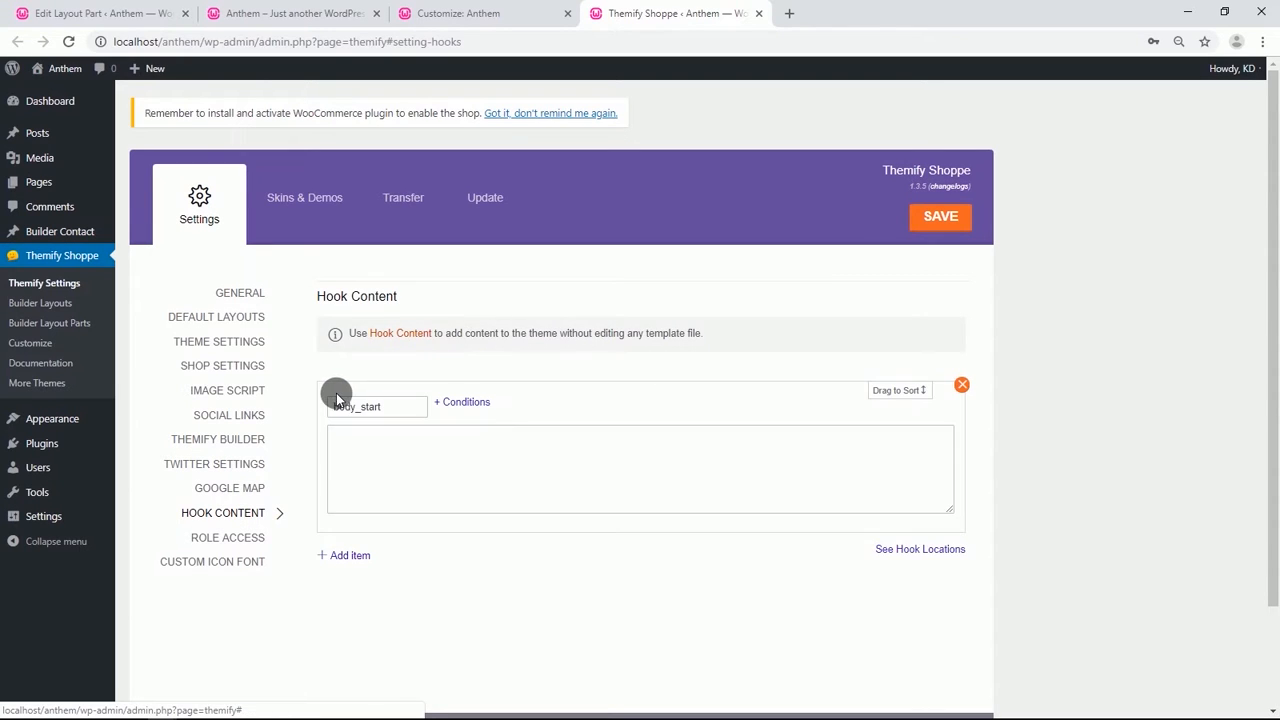
pyautogui.click(363, 436)
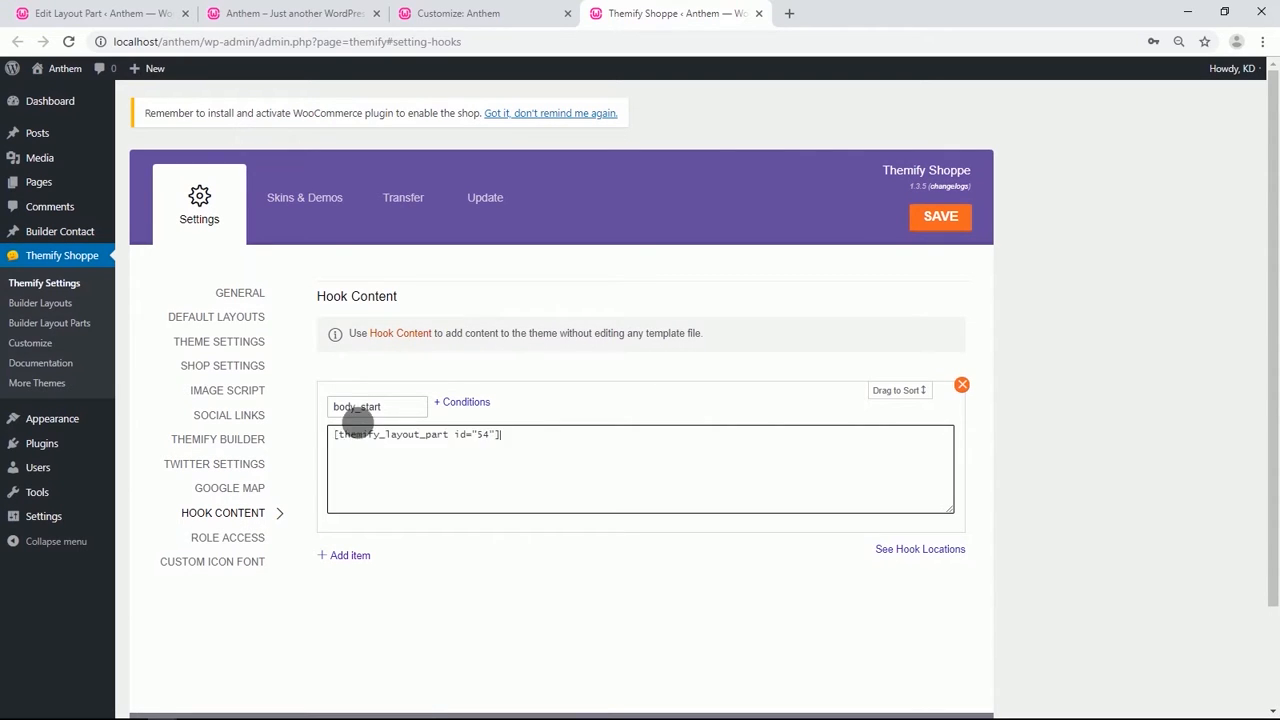
pyautogui.click(403, 406)
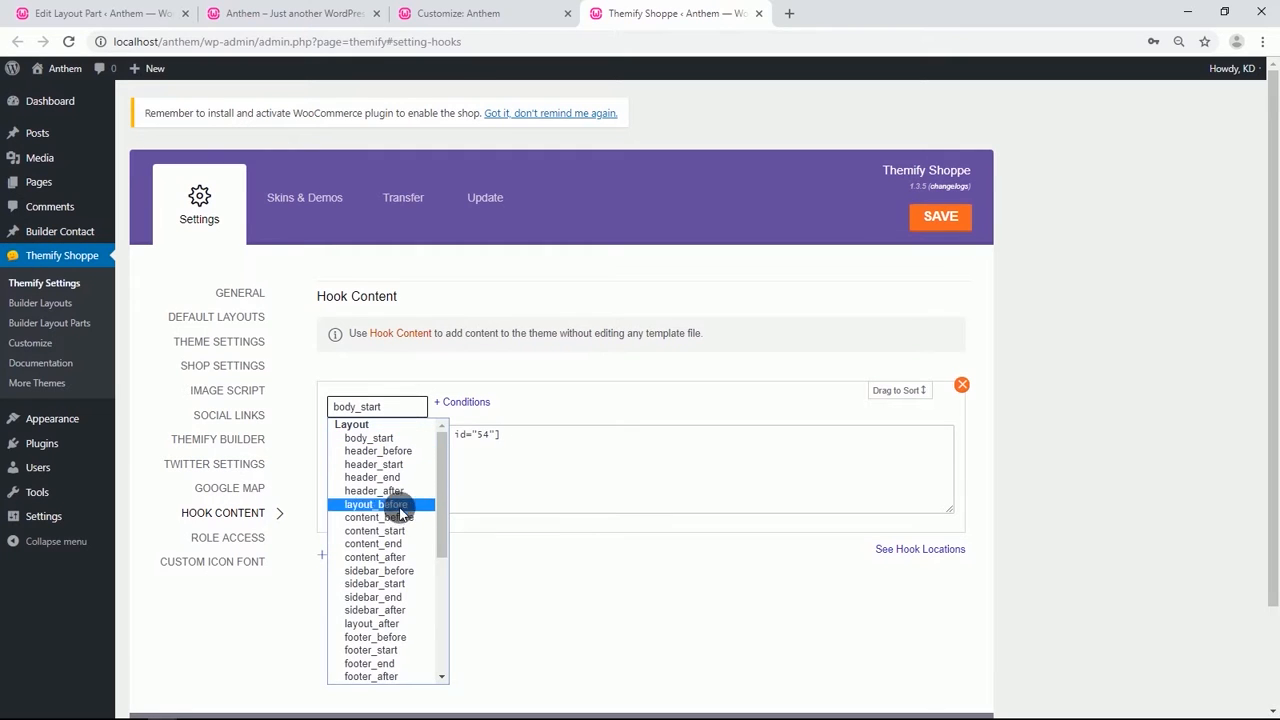
pyautogui.click(386, 649)
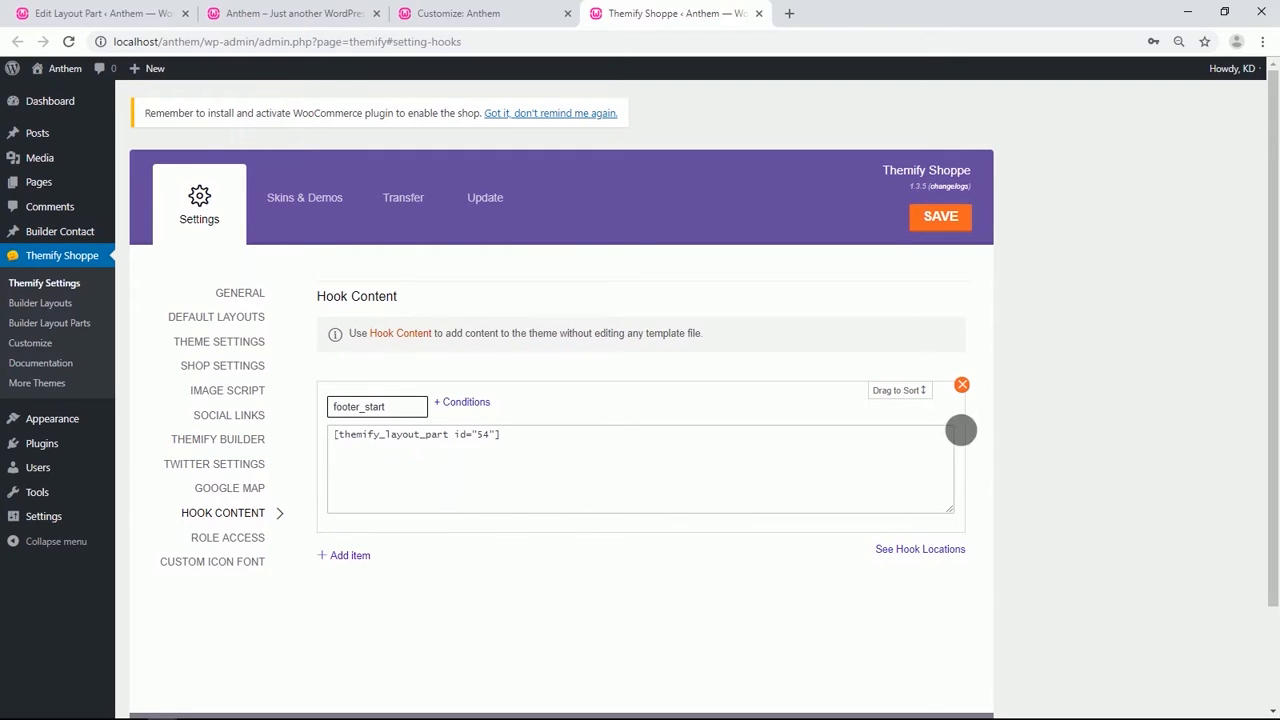
pyautogui.click(934, 218)
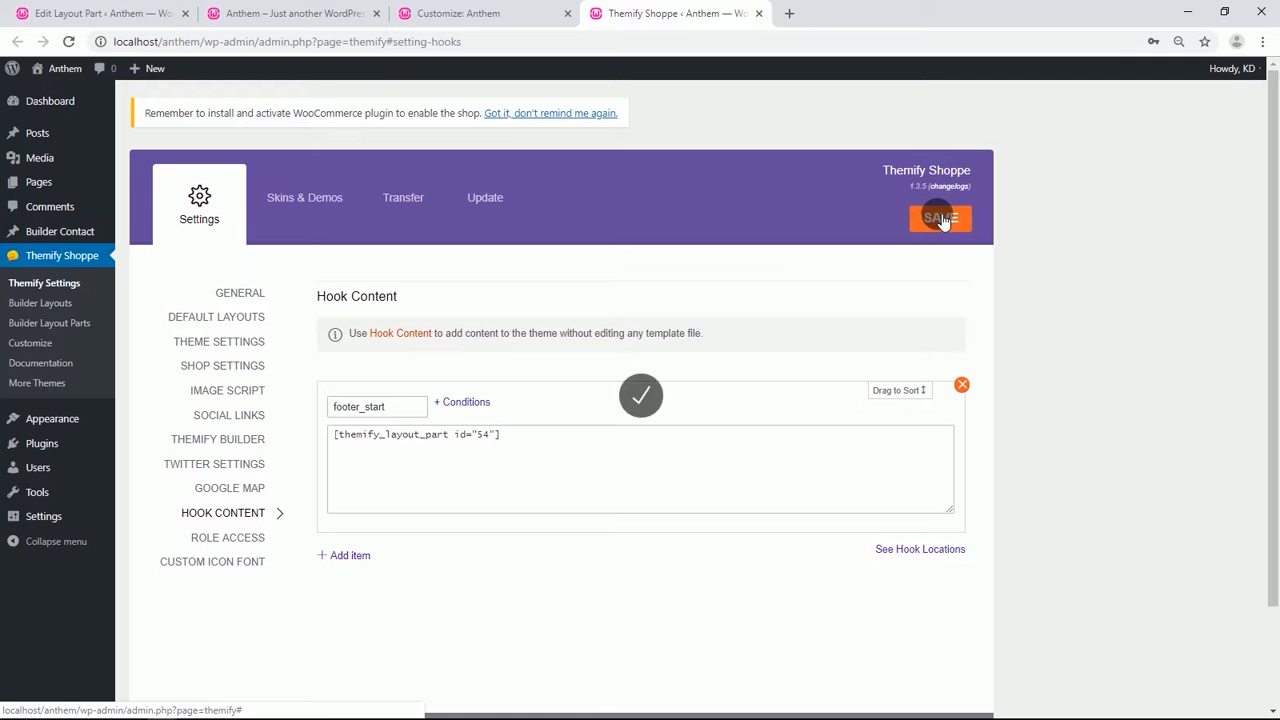
# Return to the layout part and open it in the frontend Themify Builder.
pyautogui.click(128, 12)
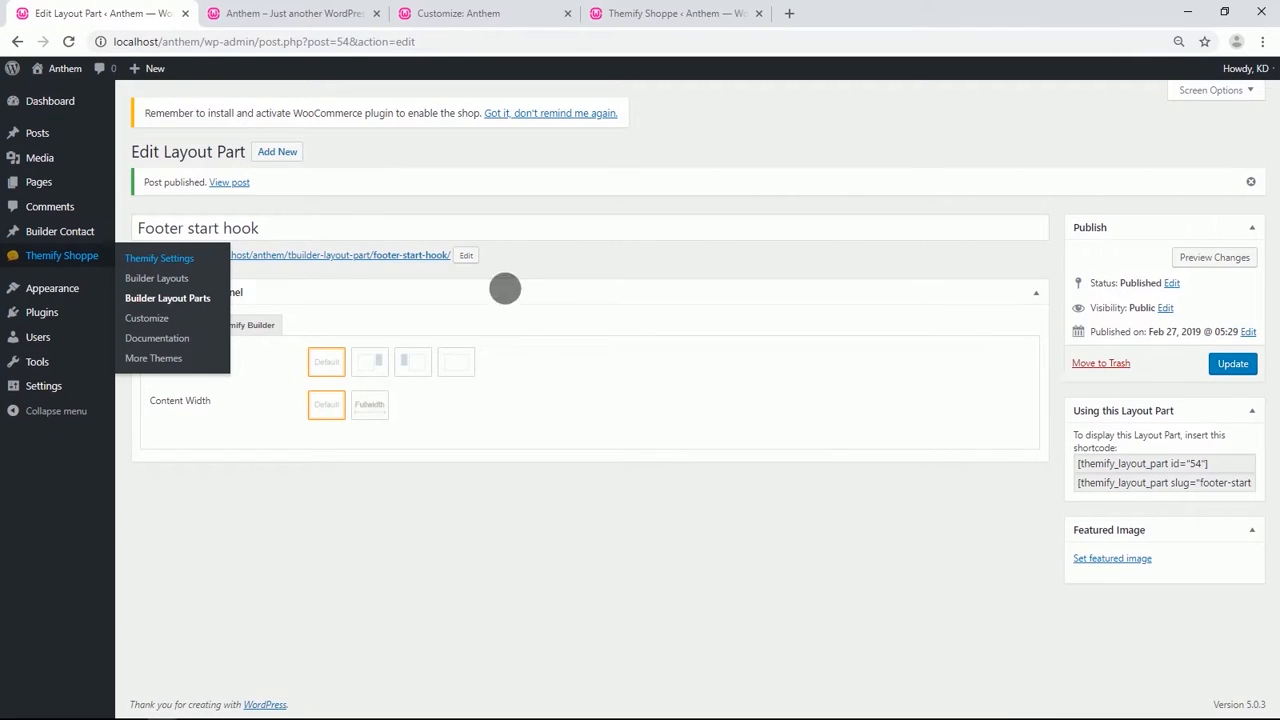
pyautogui.click(260, 328)
pyautogui.click(920, 367)
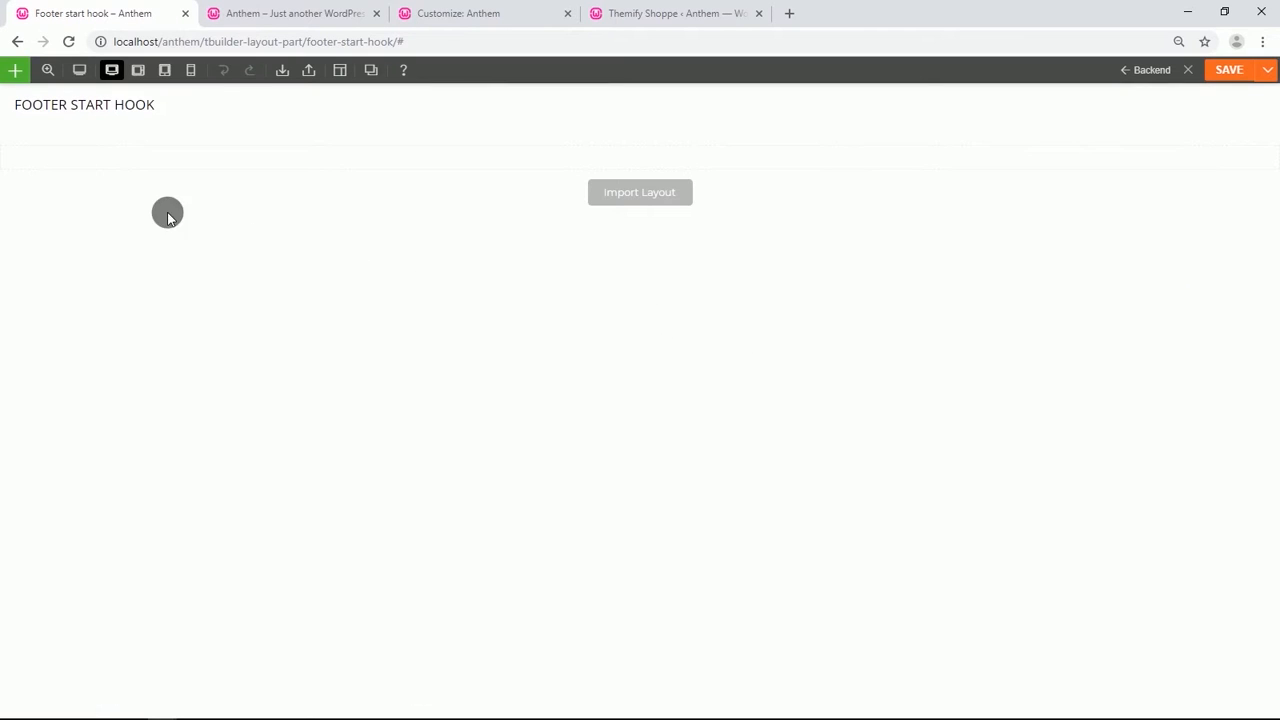
# Set the row's background color to #000000 in its styling options.
pyautogui.moveTo(16, 134)
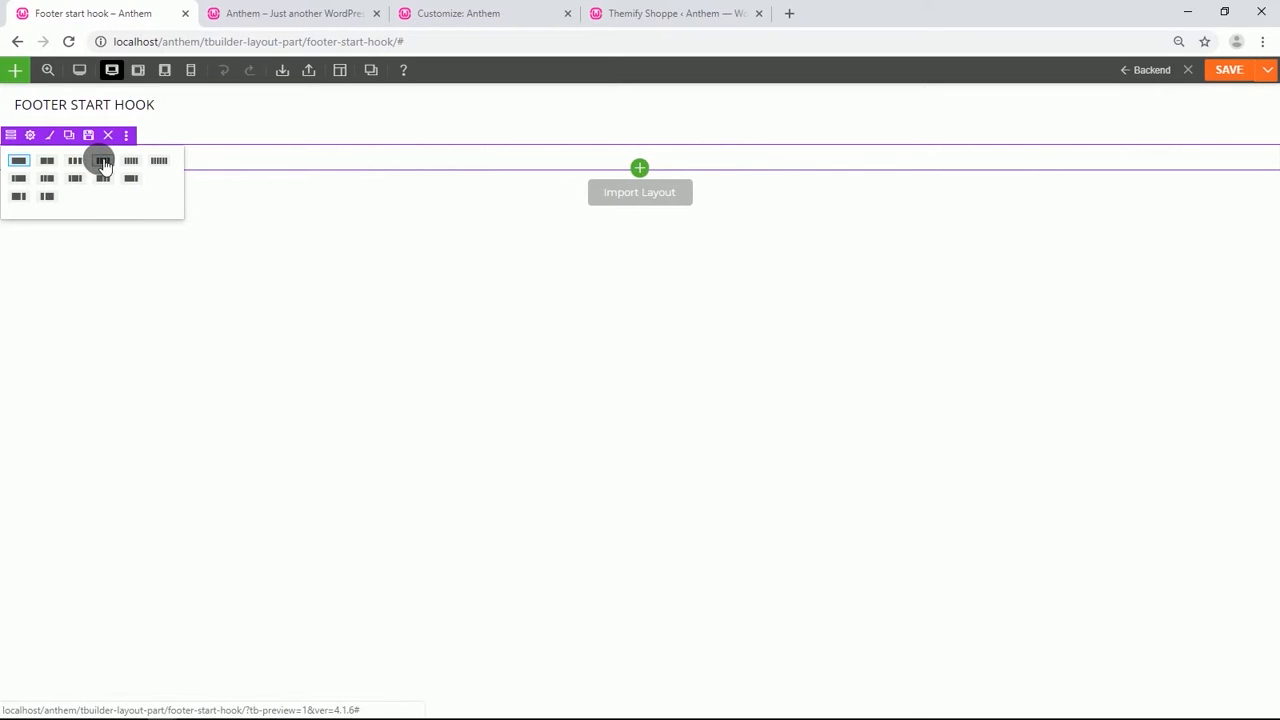
pyautogui.click(33, 137)
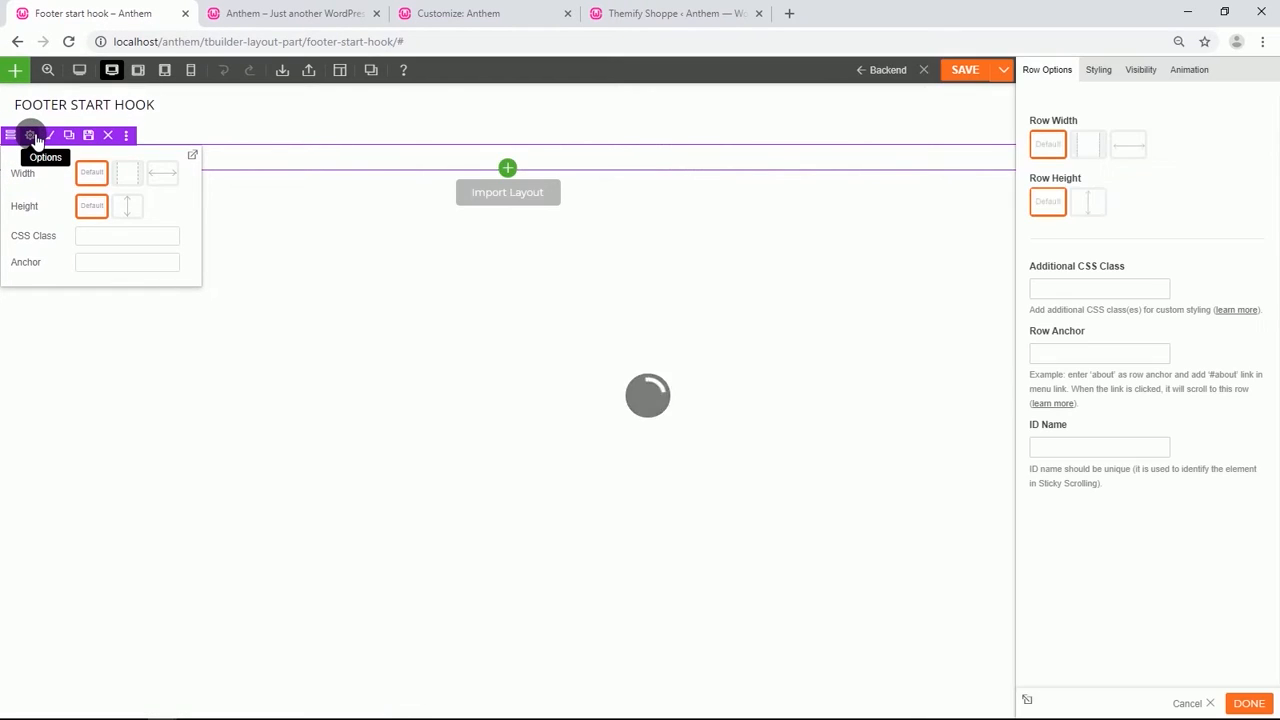
pyautogui.click(1096, 69)
pyautogui.click(1097, 140)
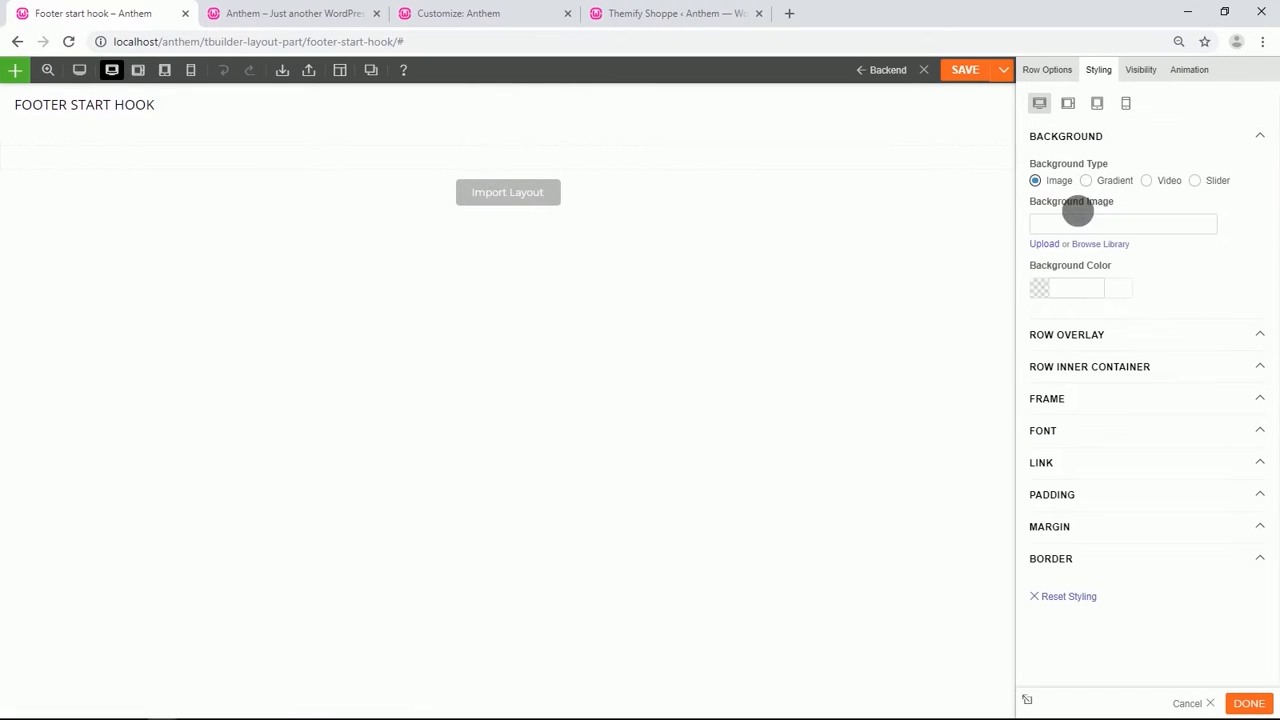
pyautogui.click(1045, 288)
pyautogui.moveTo(1052, 393); pyautogui.dragTo(1031, 431)
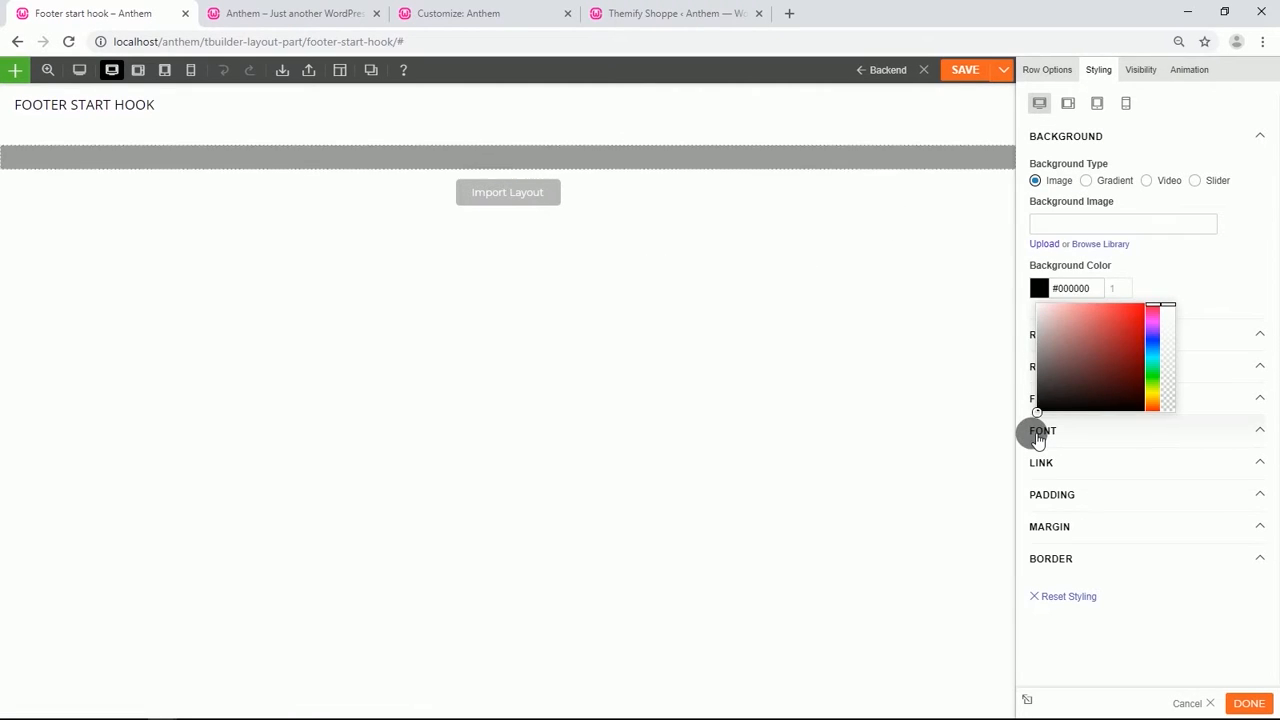
pyautogui.click(1165, 256)
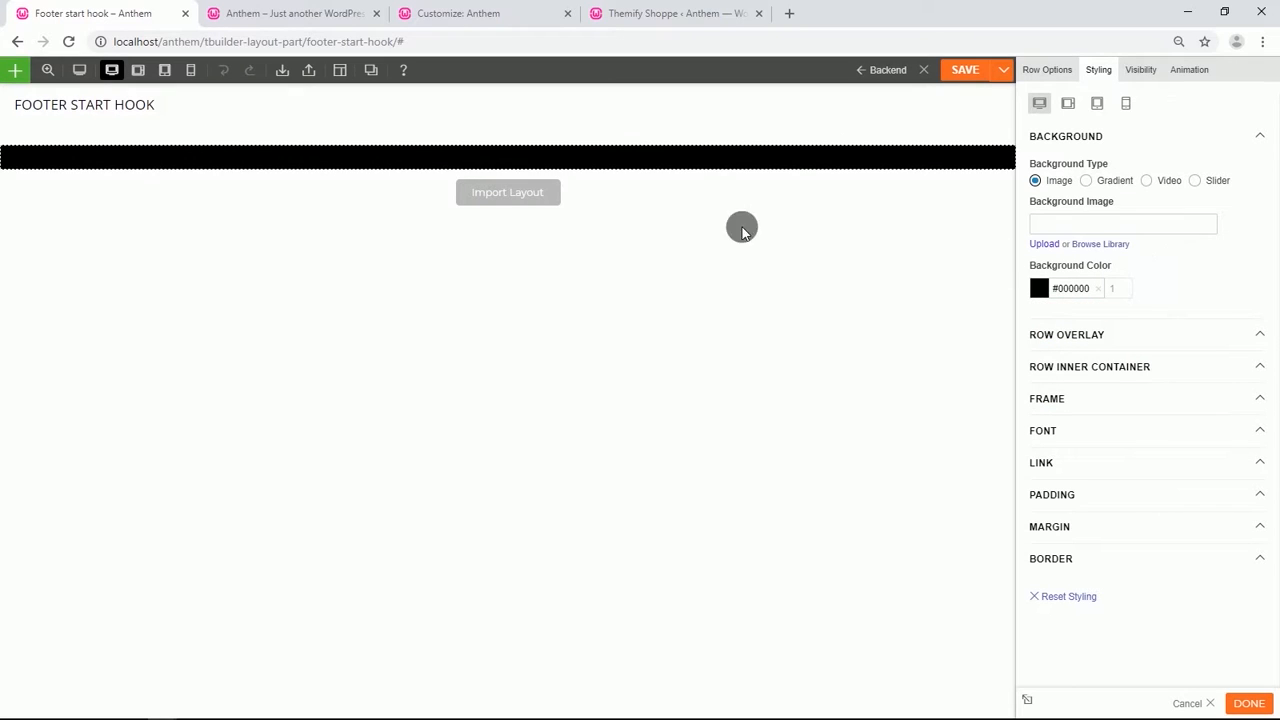
# Add a Text module to the row with the text "Features".
pyautogui.click(507, 172)
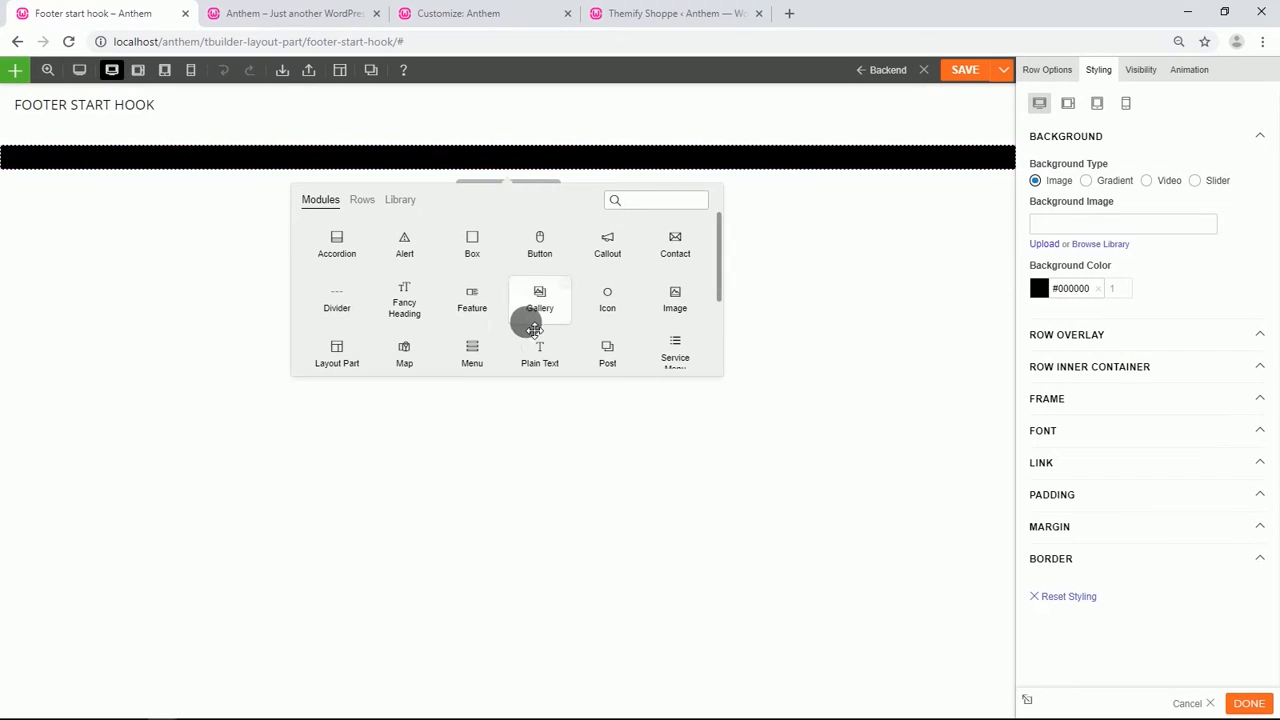
pyautogui.scroll(-2, 526, 323)
pyautogui.moveTo(532, 300); pyautogui.dragTo(171, 174)
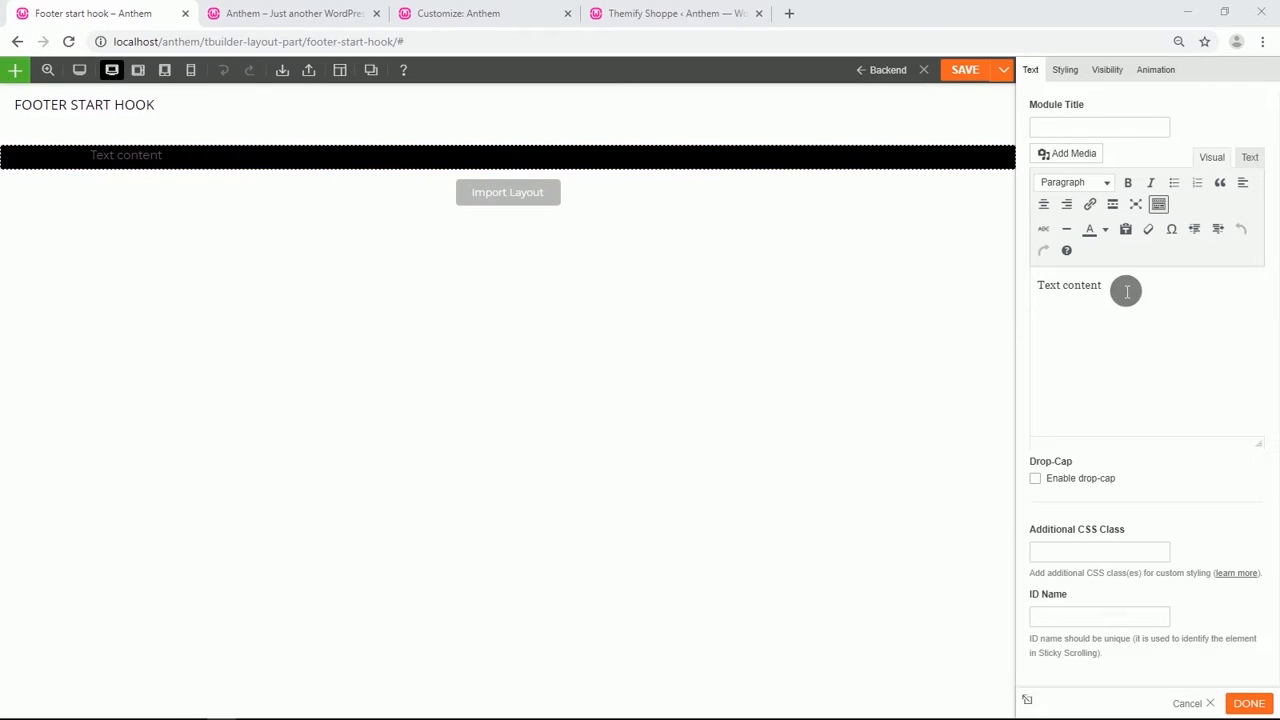
pyautogui.moveTo(1126, 289); pyautogui.dragTo(1057, 293)
pyautogui.write('Features')
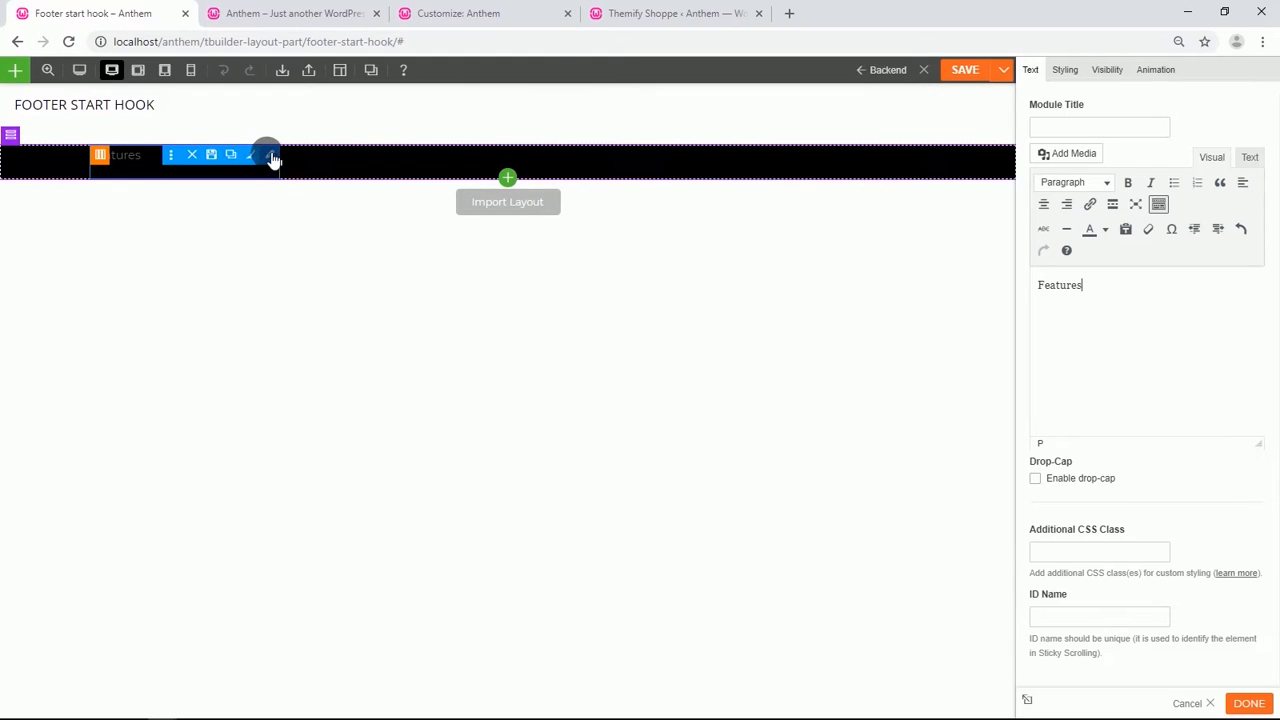
# Duplicate the Features module and move the copies into the second and third columns.
pyautogui.click(239, 156)
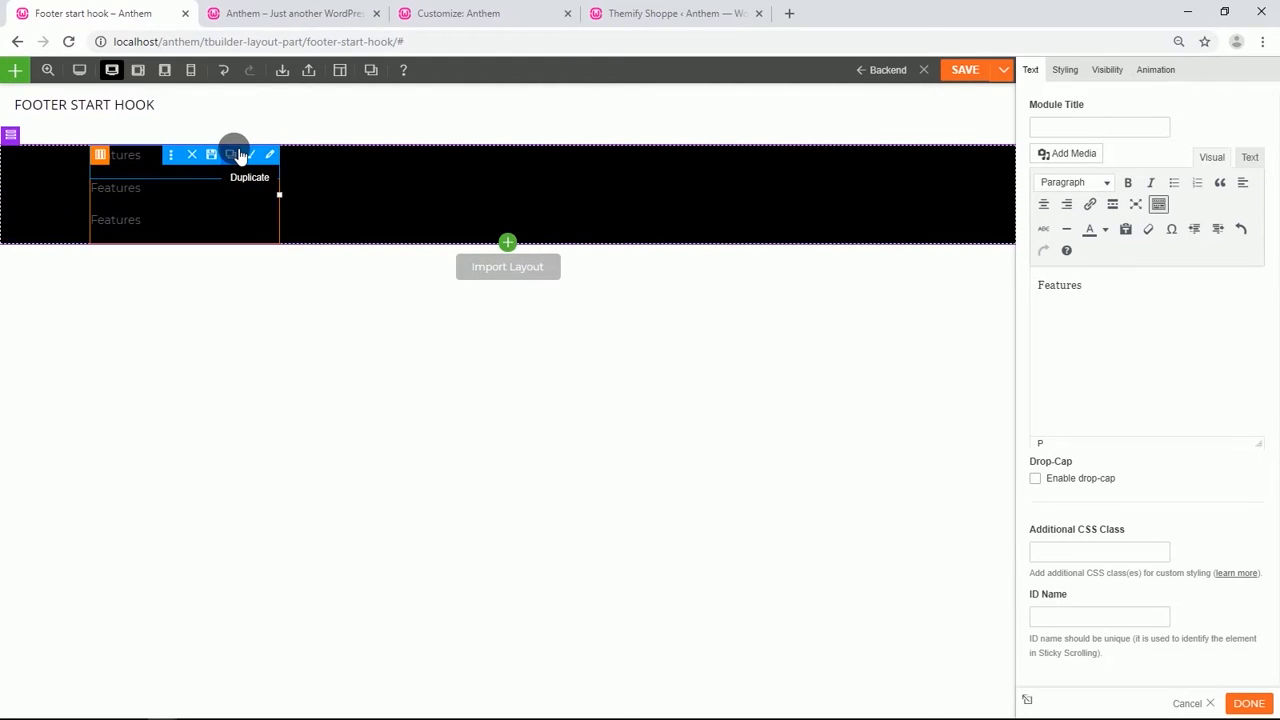
pyautogui.moveTo(171, 206); pyautogui.dragTo(440, 180)
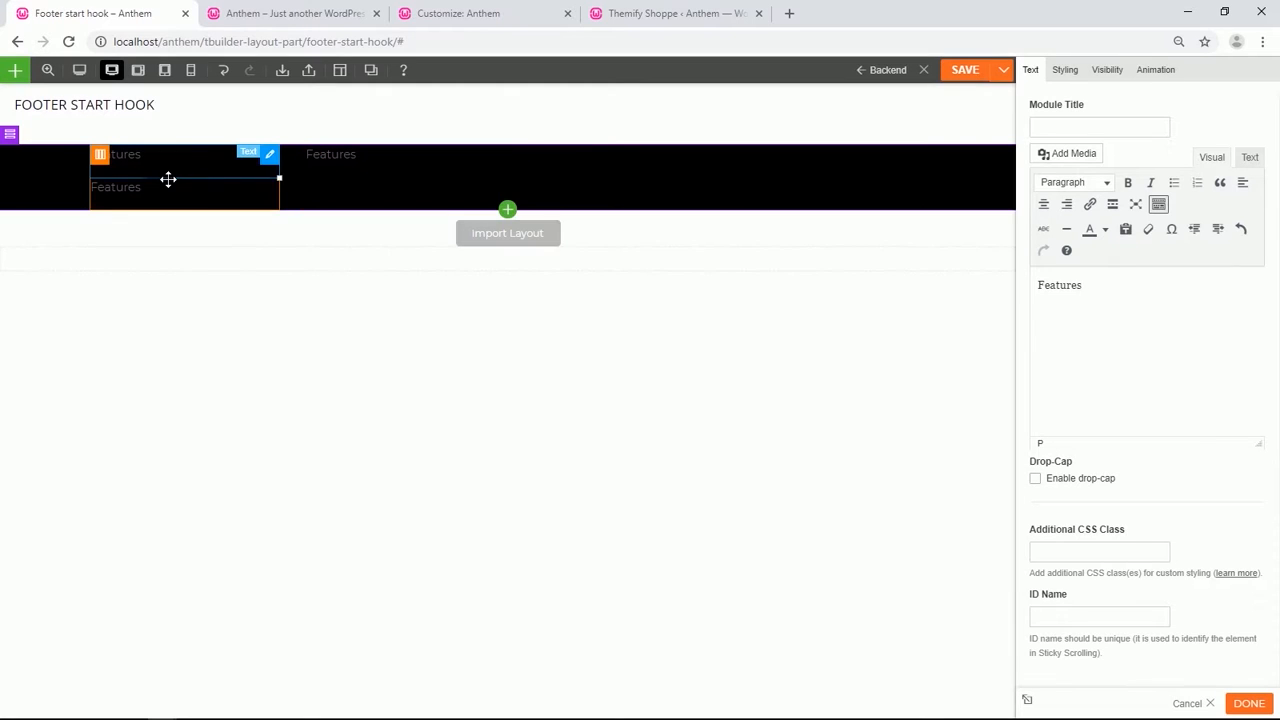
pyautogui.moveTo(168, 179); pyautogui.dragTo(358, 160)
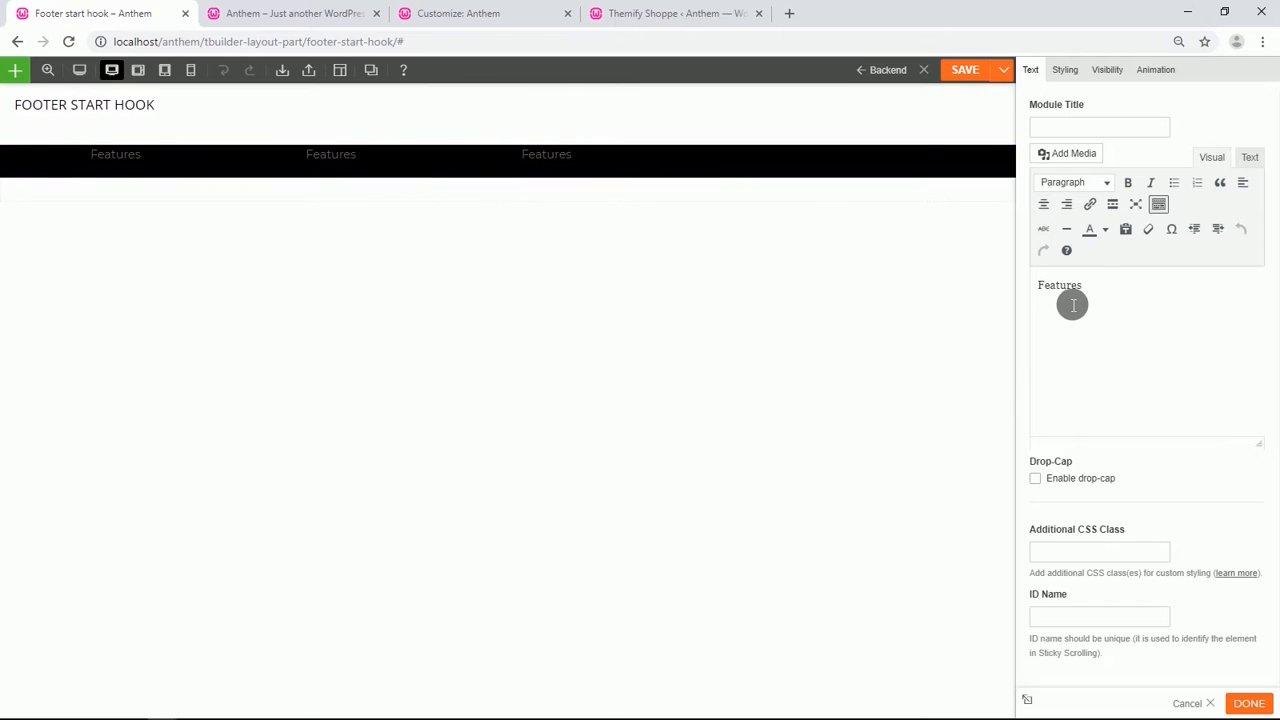
# Change the second and third text modules to "PC Requirements" and "Fan Art Kit".
pyautogui.moveTo(1086, 289); pyautogui.dragTo(1042, 295)
pyautogui.write('PC Requirements')
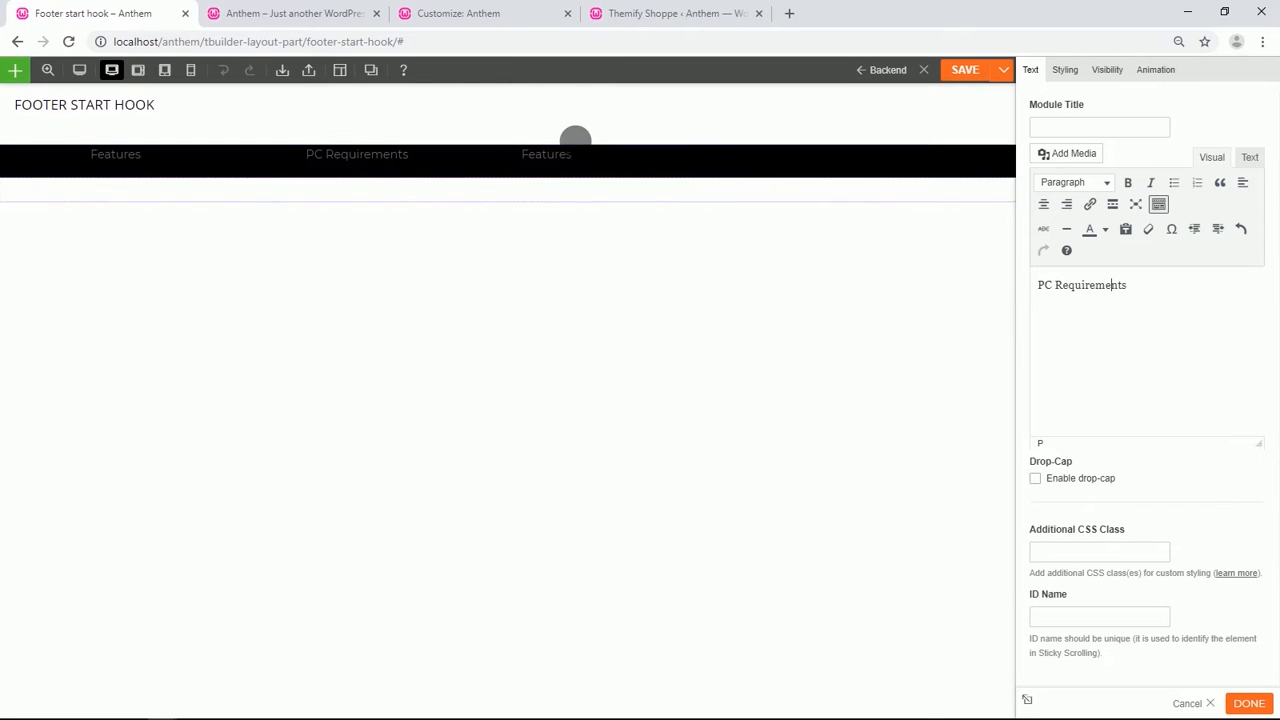
pyautogui.click(580, 157)
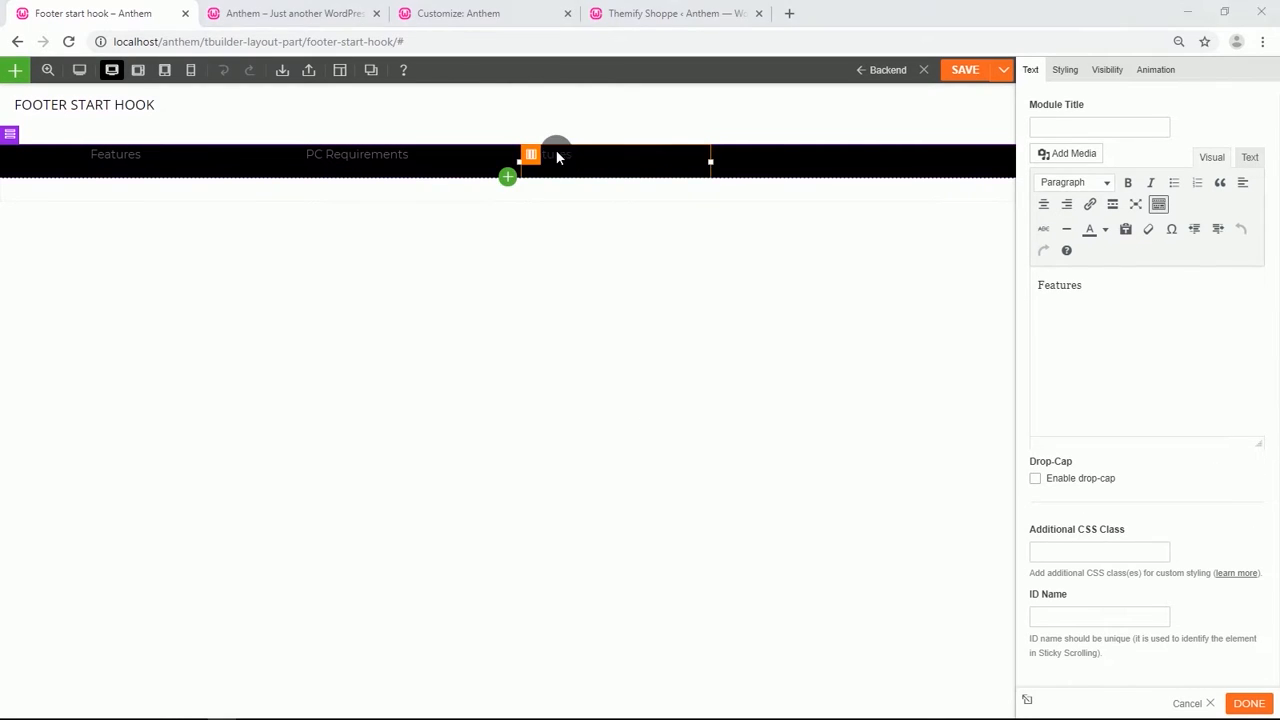
pyautogui.moveTo(1108, 291); pyautogui.dragTo(1041, 287)
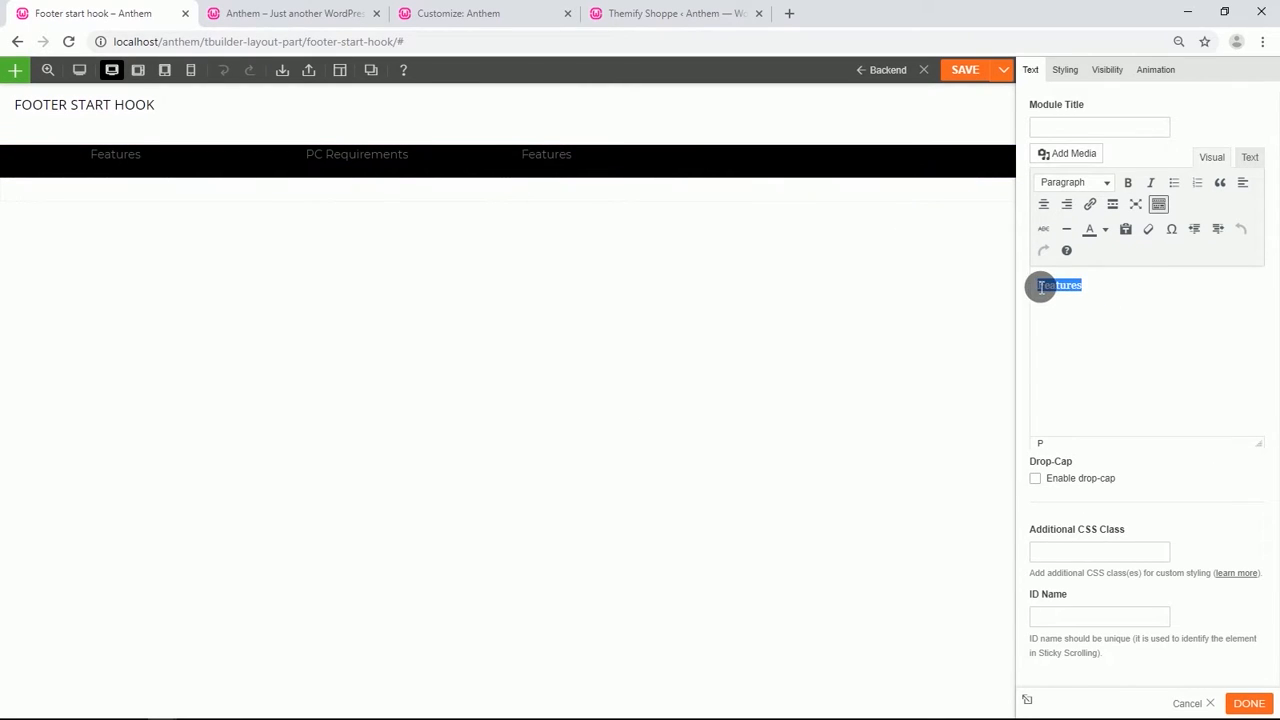
pyautogui.write('Fan Art Kit')
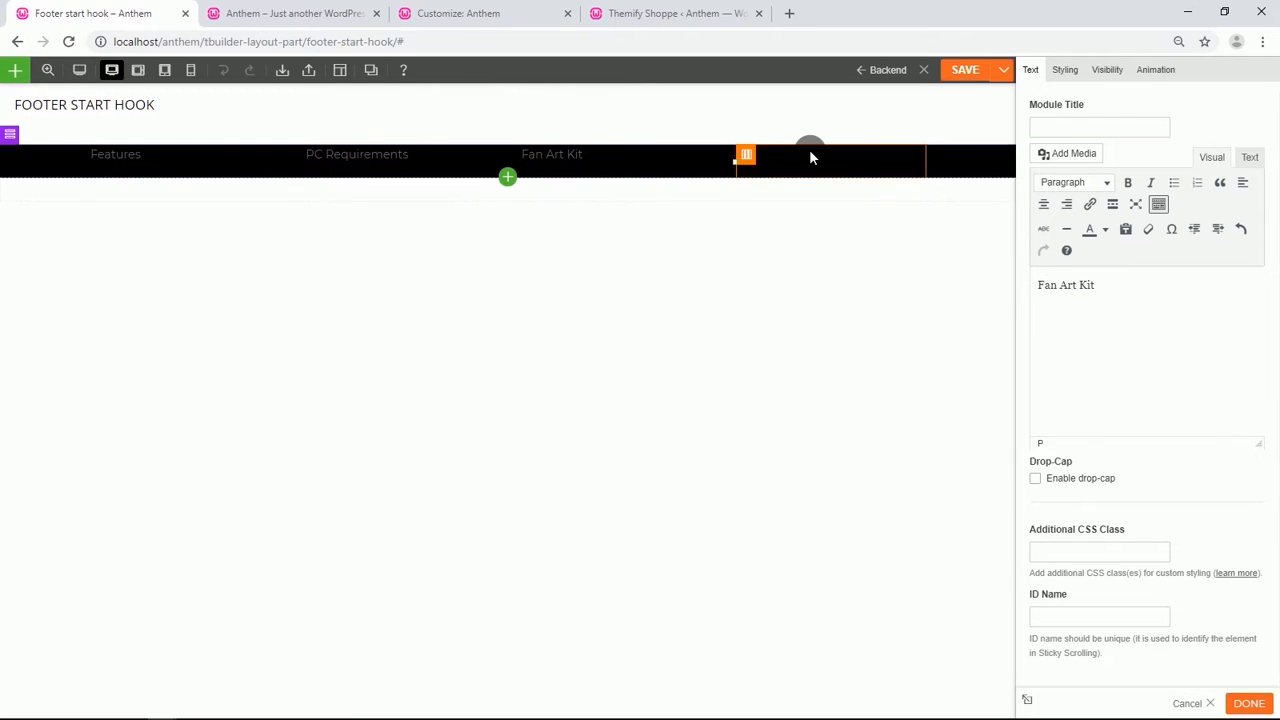
# Add a Widget module to the fourth column, choose the Themify - Social Links widget, and set its icon size to Large.
pyautogui.click(507, 177)
pyautogui.moveTo(672, 298); pyautogui.dragTo(830, 171)
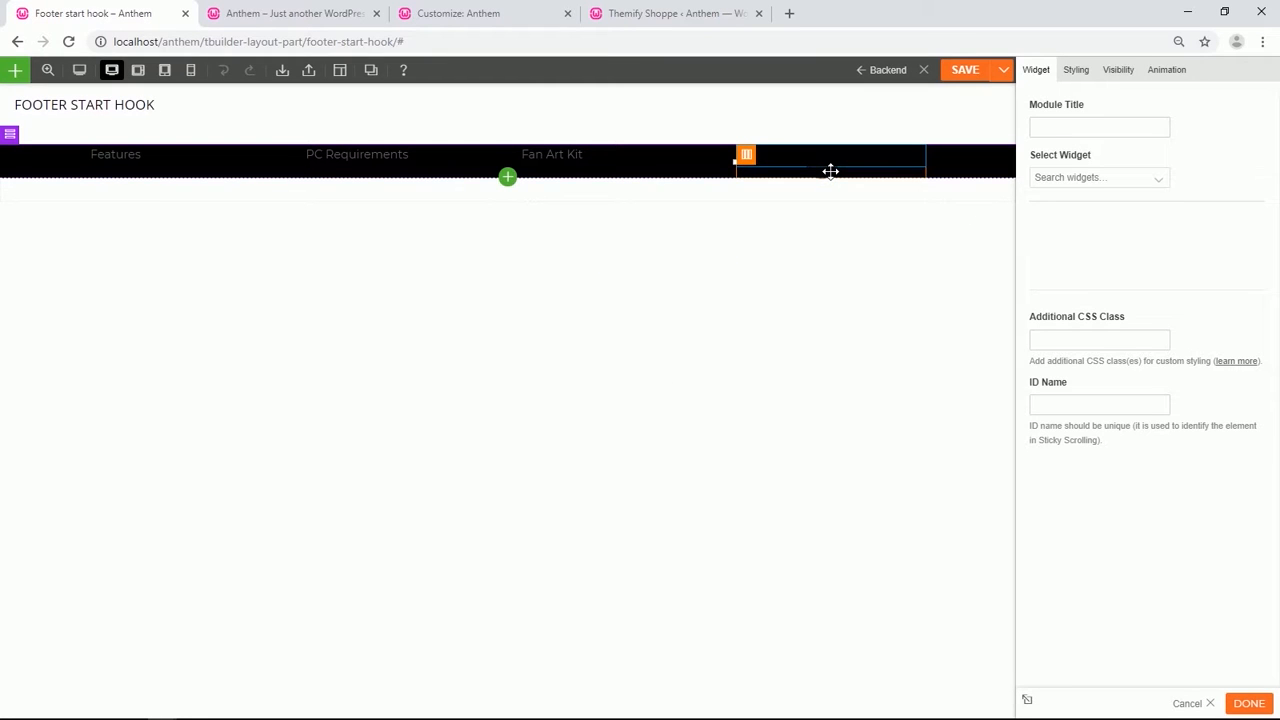
pyautogui.click(1168, 180)
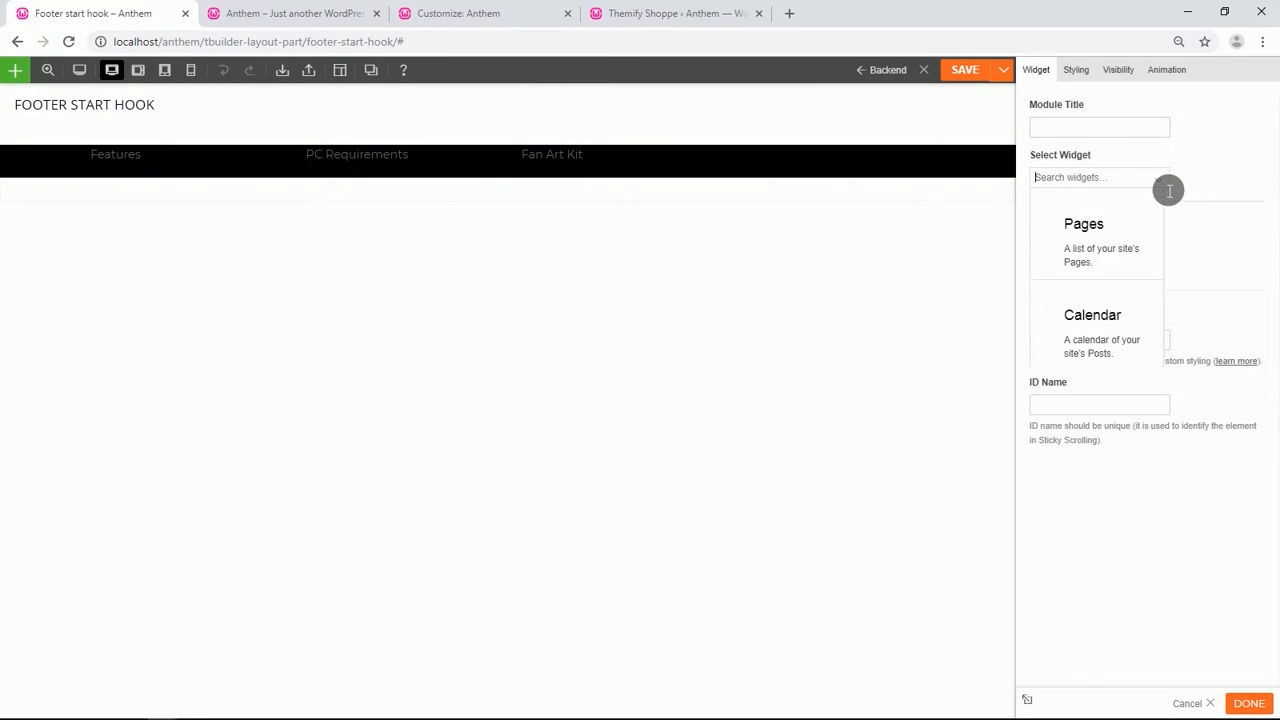
pyautogui.scroll(-10, 1120, 325)
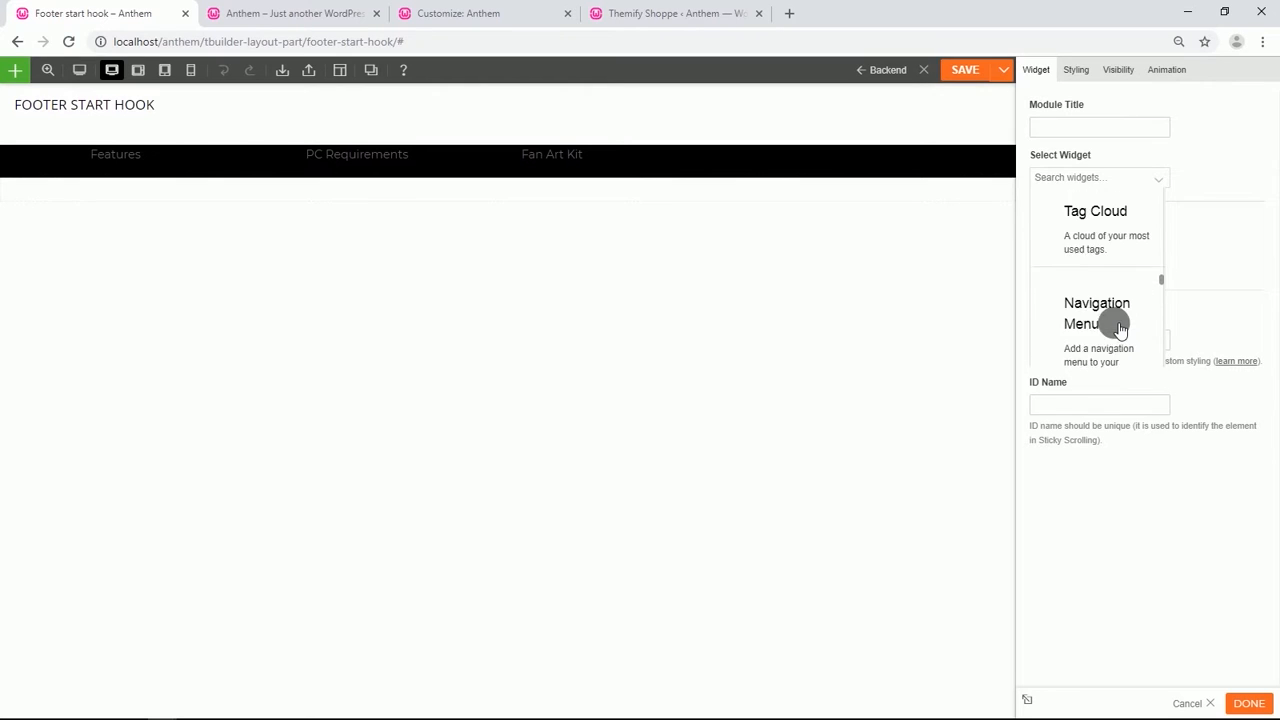
pyautogui.scroll(-5, 1118, 330)
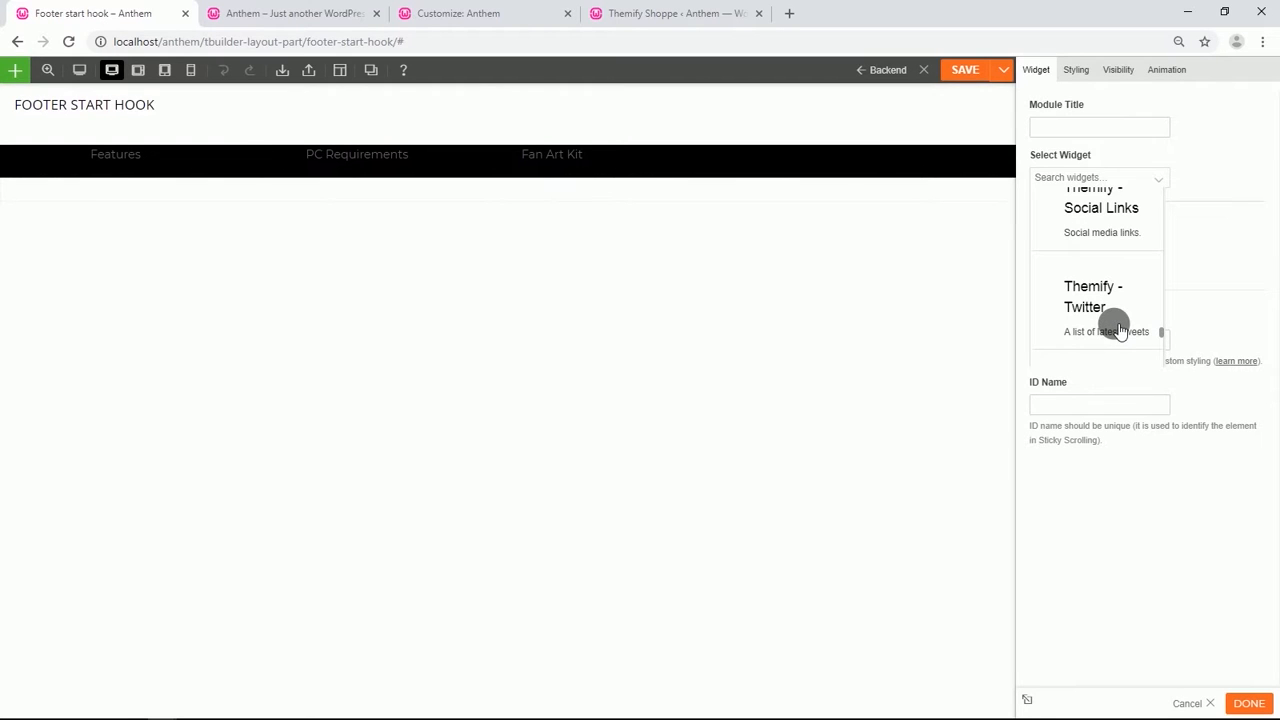
pyautogui.click(1088, 213)
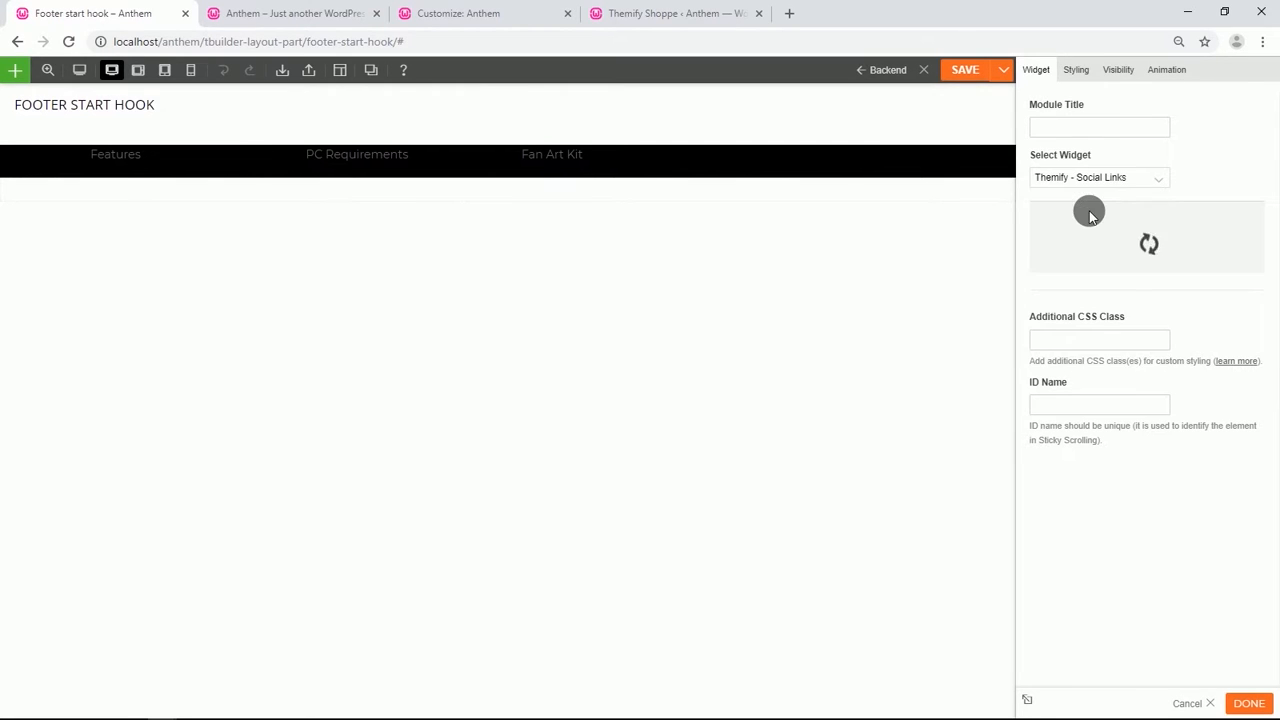
pyautogui.click(1134, 323)
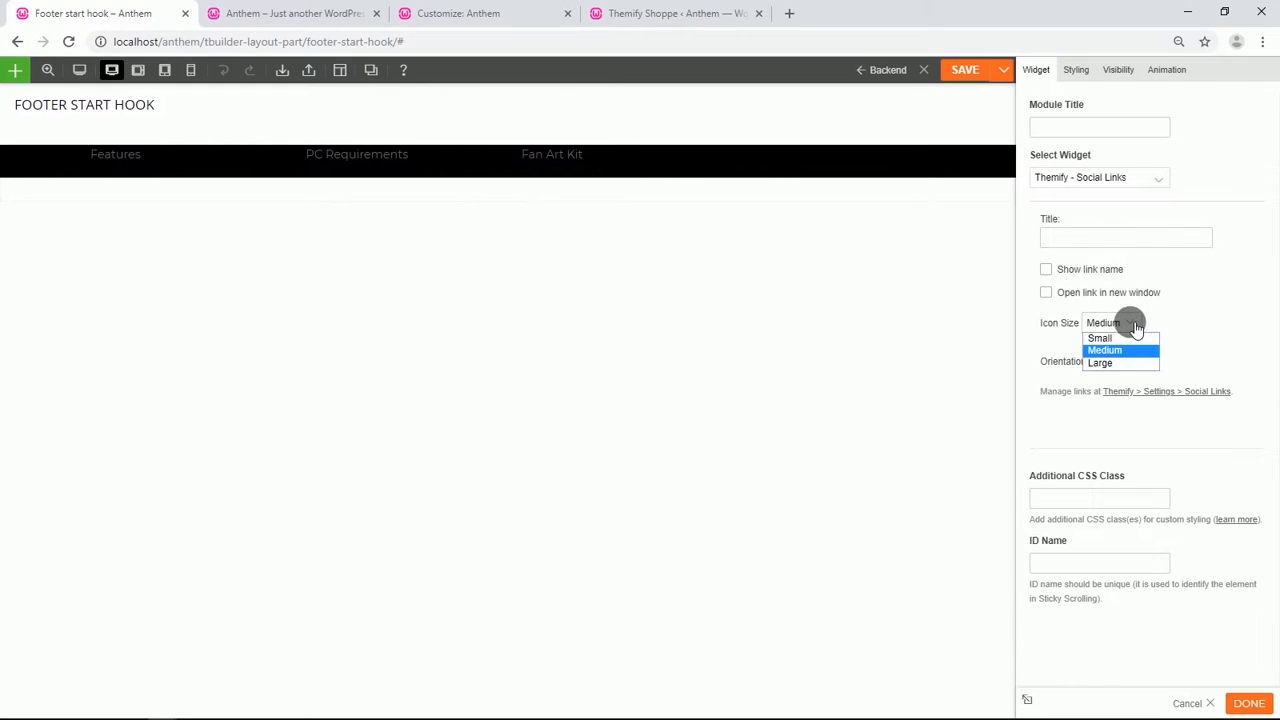
pyautogui.click(1112, 363)
# Open the Themify Social Links settings page in a new tab and switch to it.
pyautogui.rightClick(1174, 390)
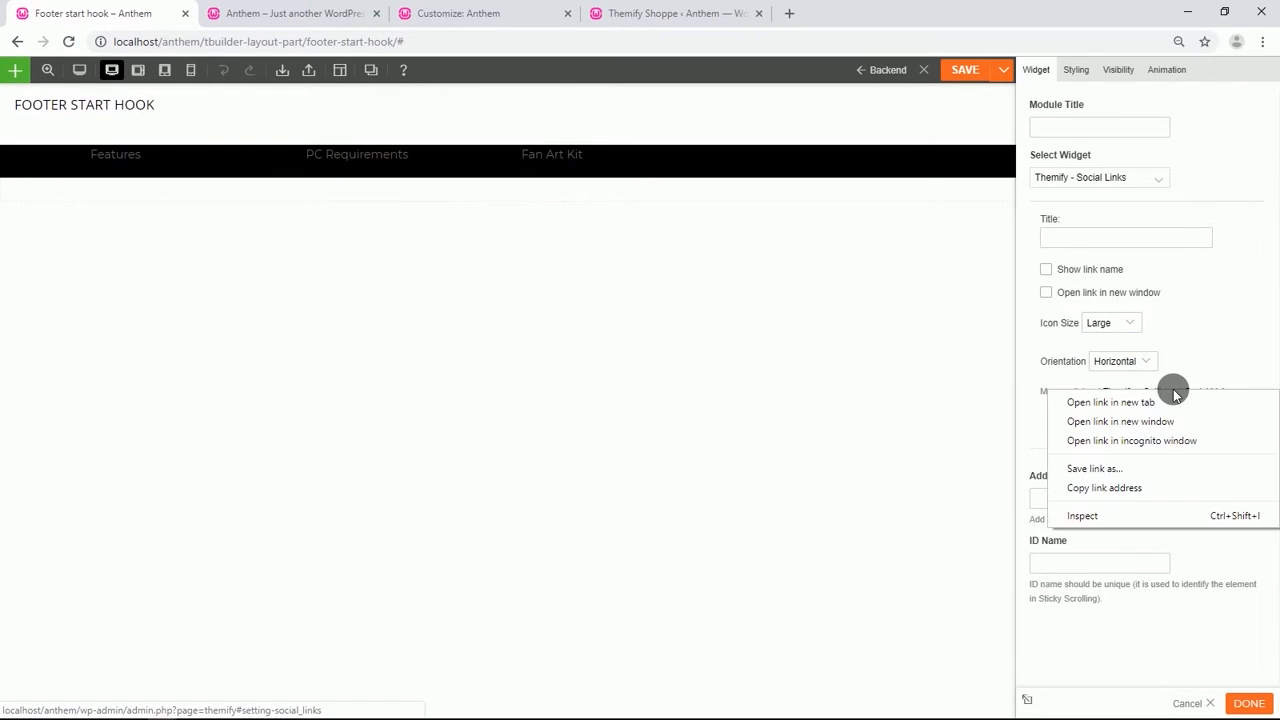
pyautogui.click(1151, 403)
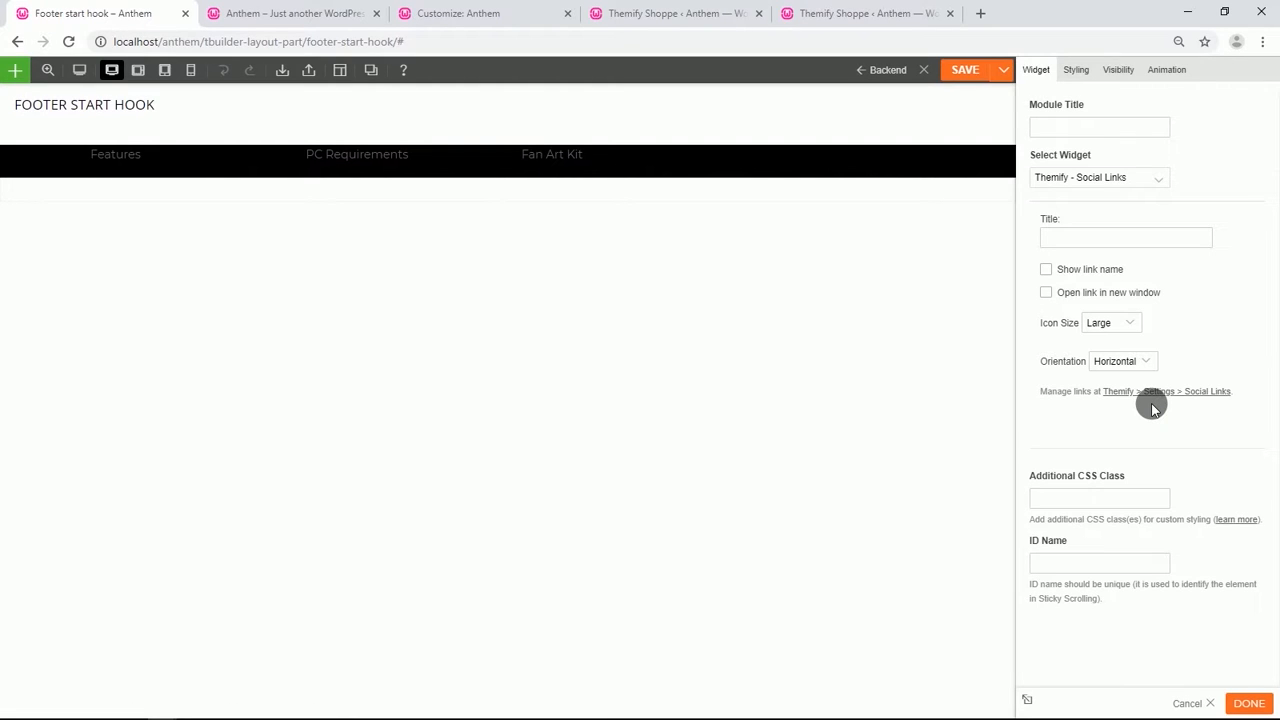
pyautogui.click(880, 13)
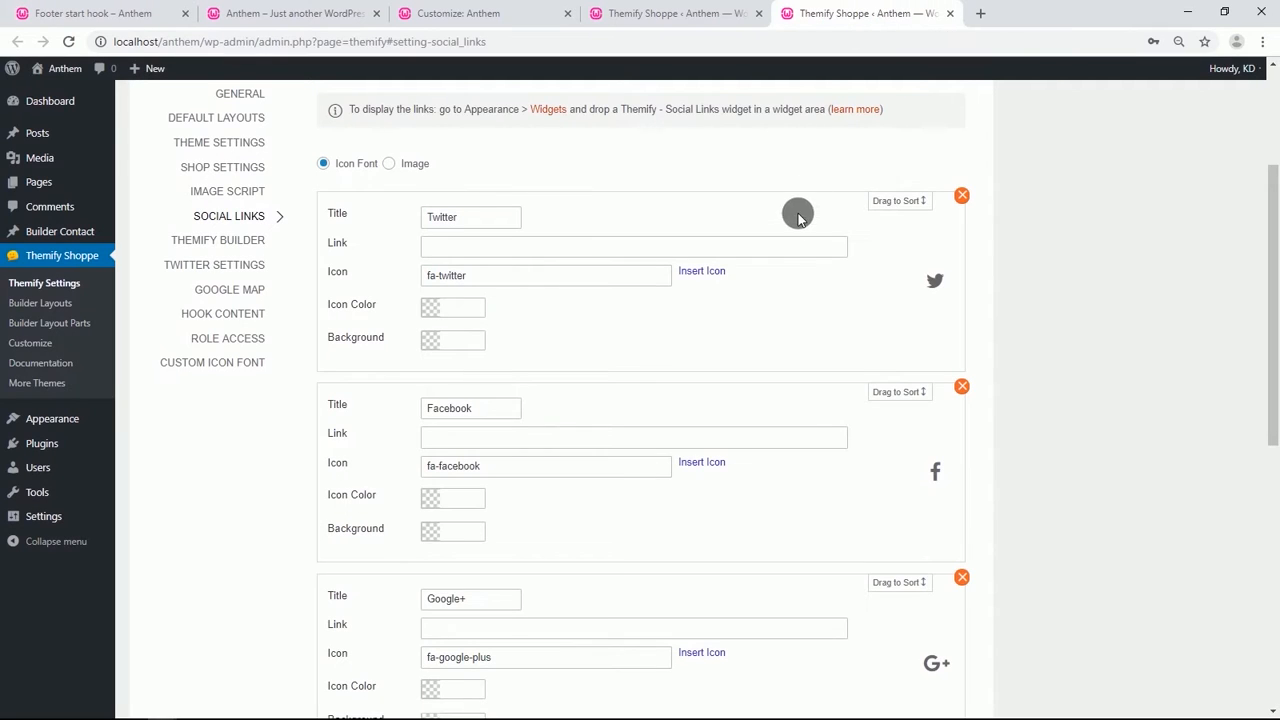
# Move the Facebook entry above Twitter, entering ww as the link for both Facebook and Twitter.
pyautogui.click(469, 440)
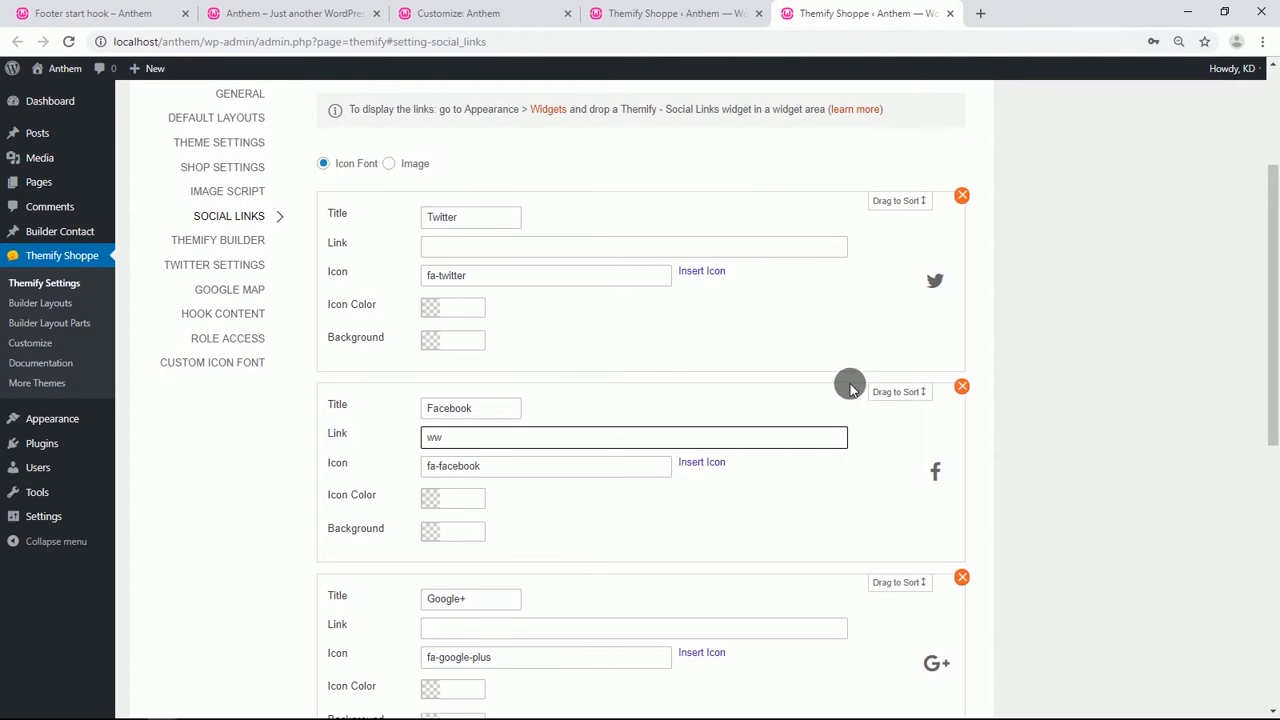
pyautogui.moveTo(905, 400); pyautogui.dragTo(885, 198)
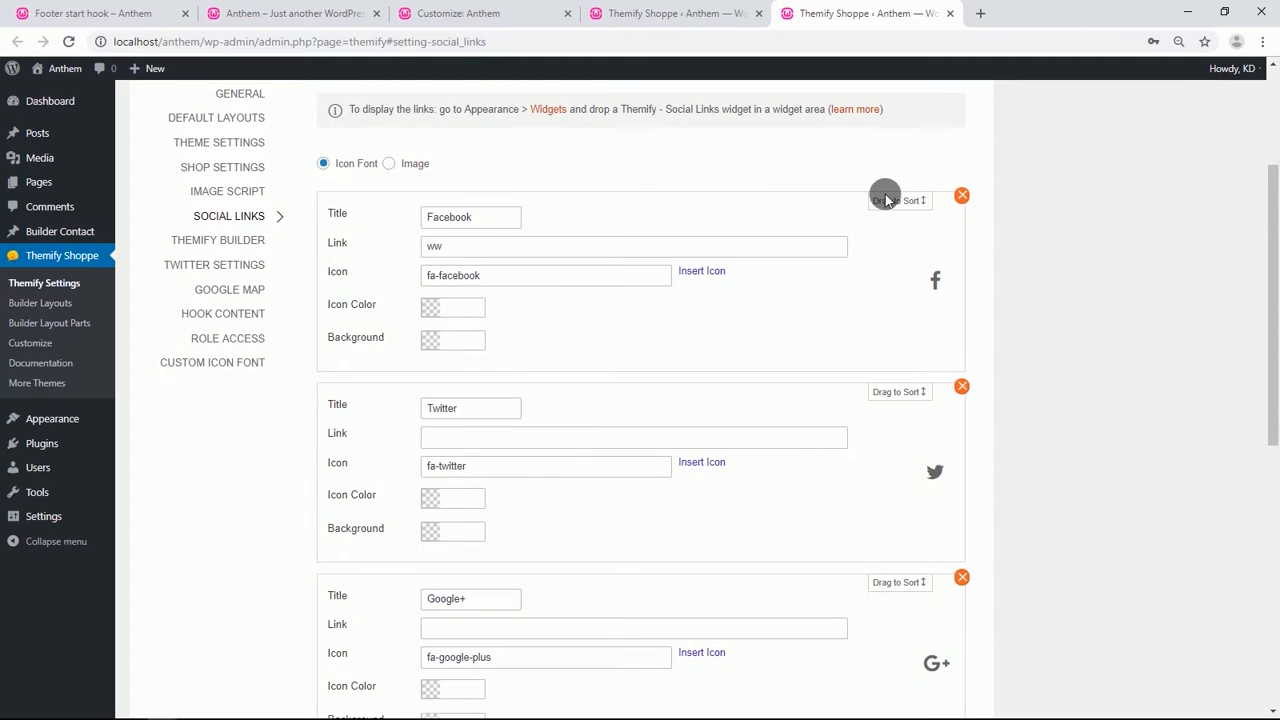
pyautogui.click(493, 440)
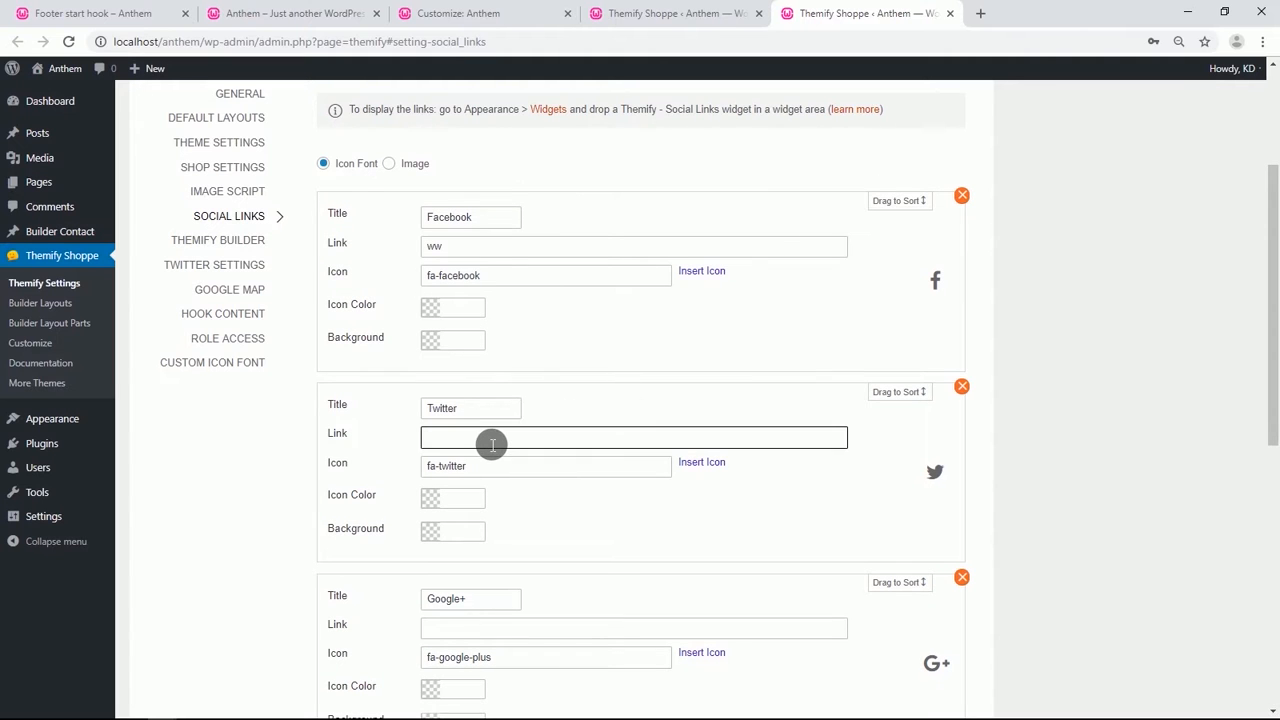
pyautogui.write('ww')
# Change the Google+ entry's icon to instagram by searching the icon picker for ins.
pyautogui.scroll(-2, 507, 450)
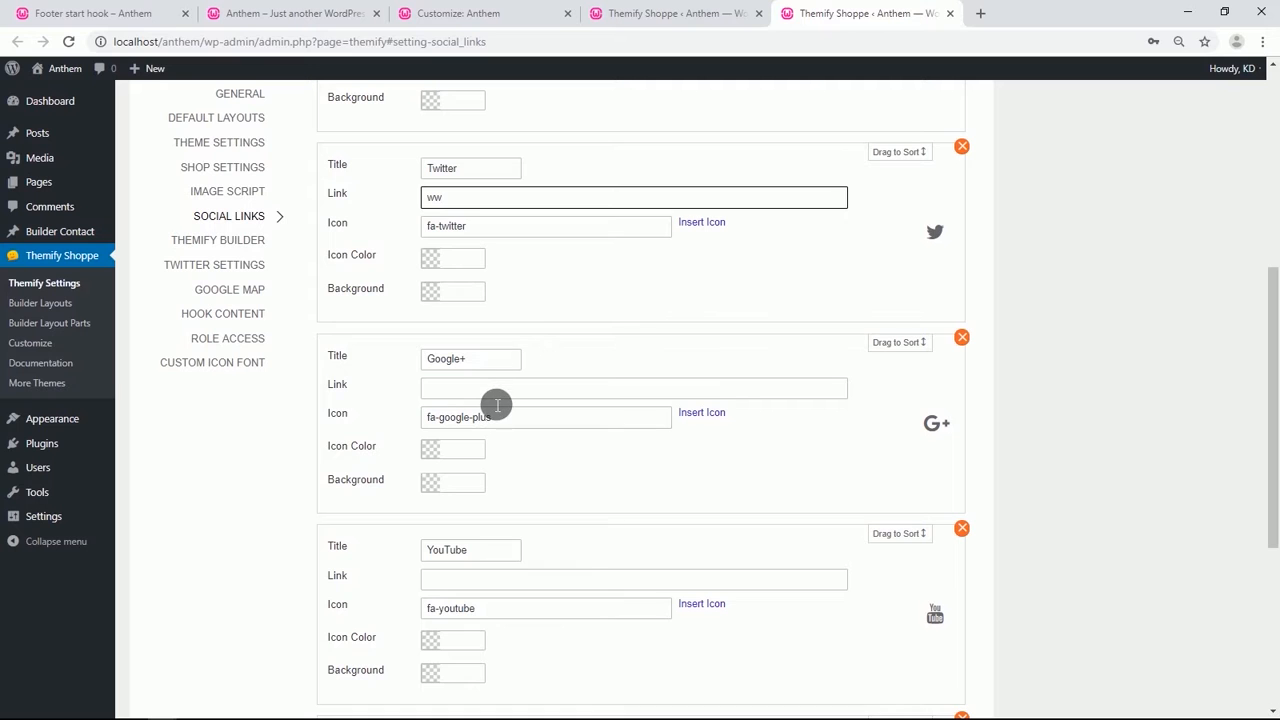
pyautogui.click(710, 416)
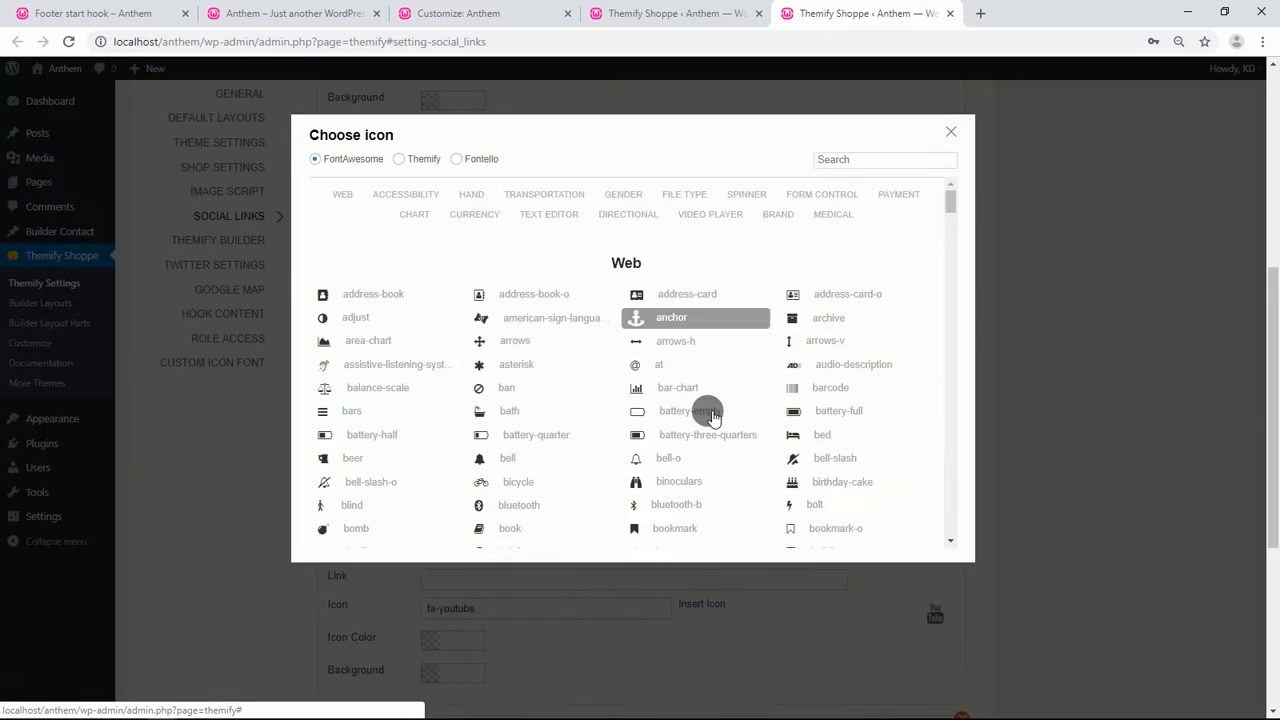
pyautogui.click(864, 166)
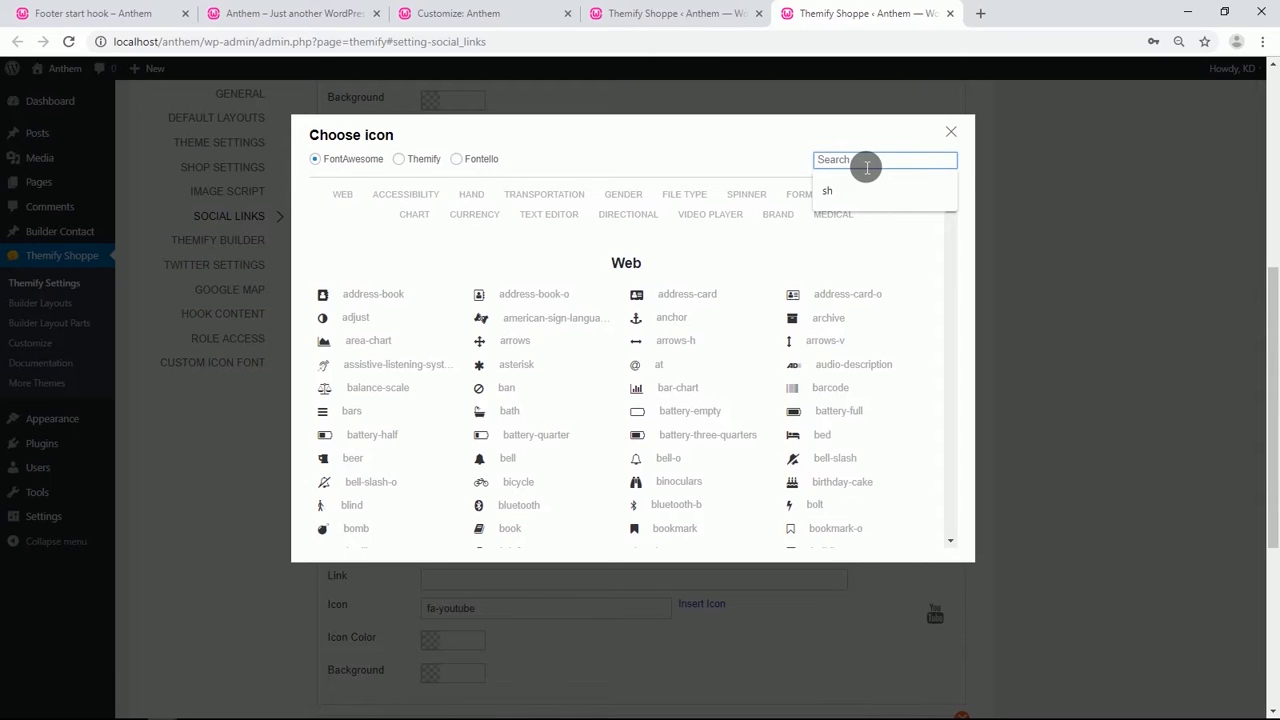
pyautogui.write('in')
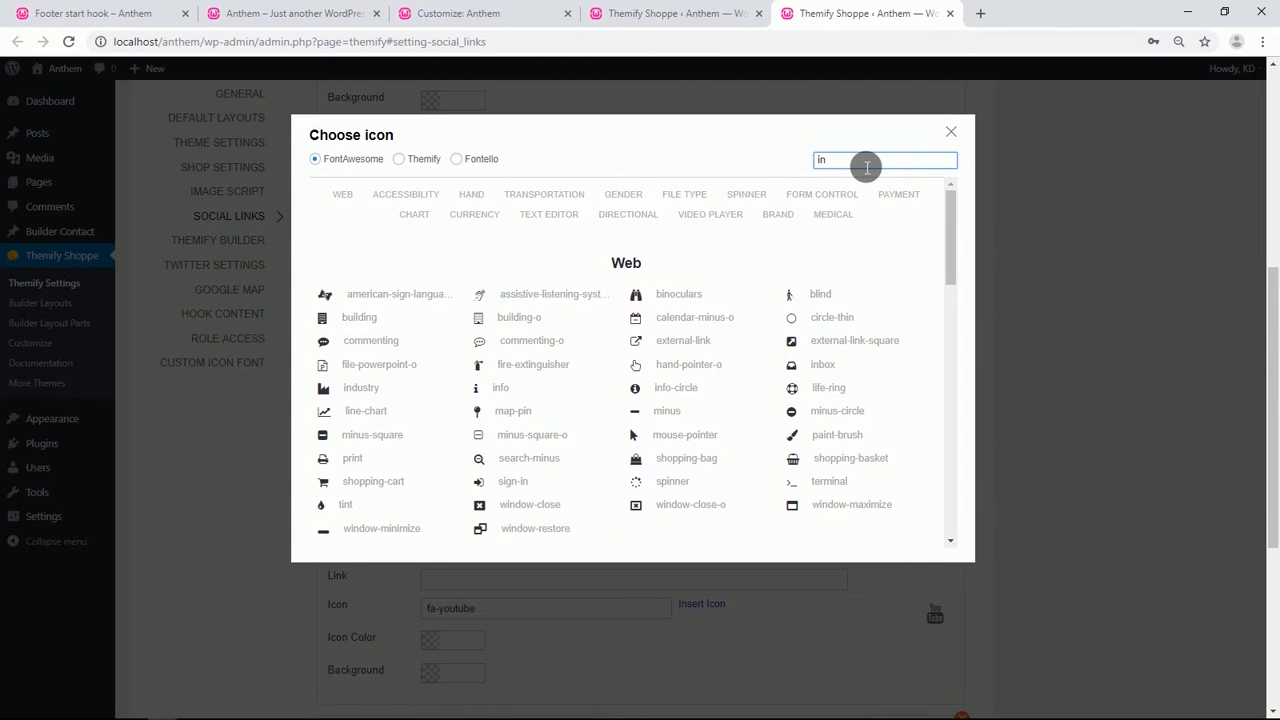
pyautogui.write('s')
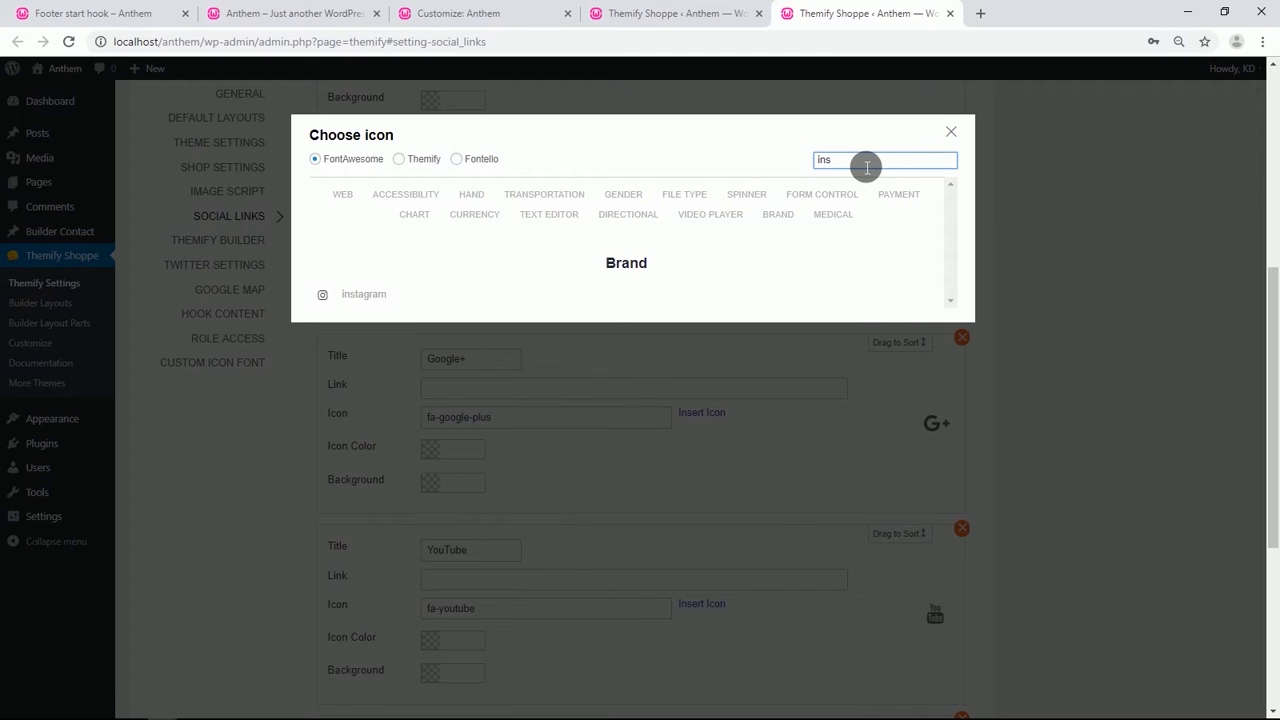
pyautogui.click(345, 292)
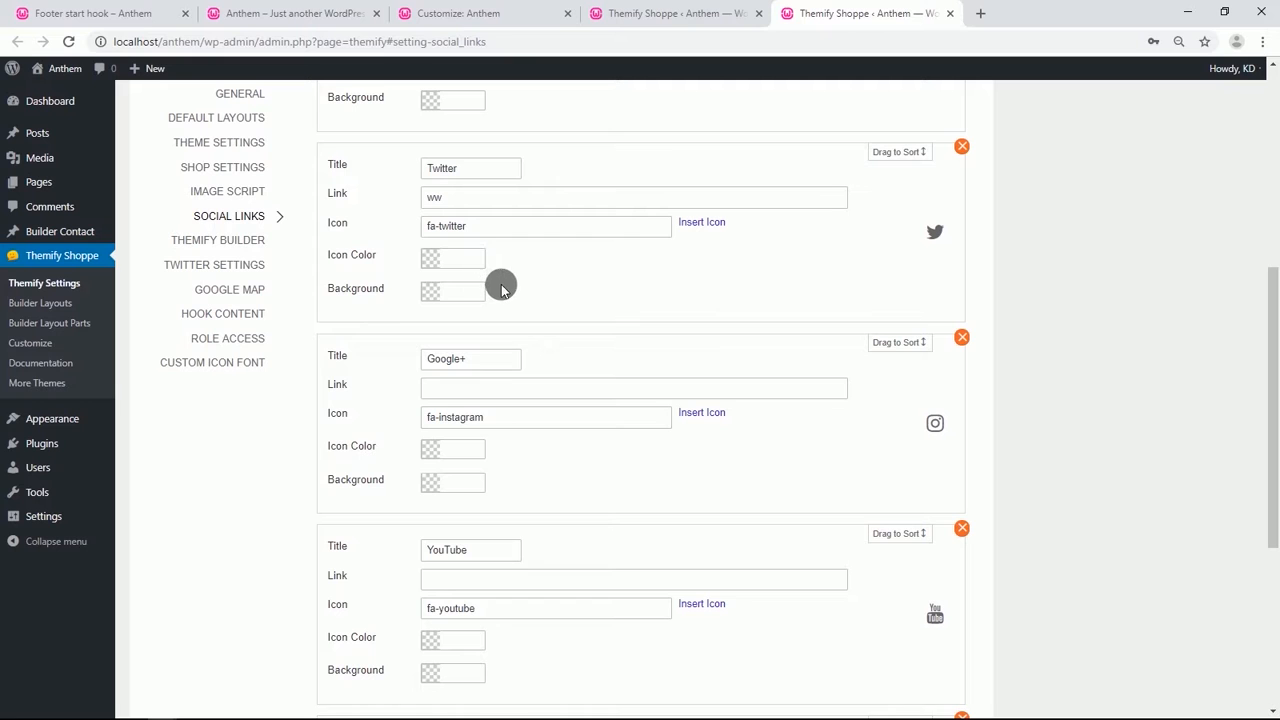
# Enter ww as the link for the Google+ and YouTube entries.
pyautogui.scroll(-1, 502, 290)
pyautogui.click(459, 312)
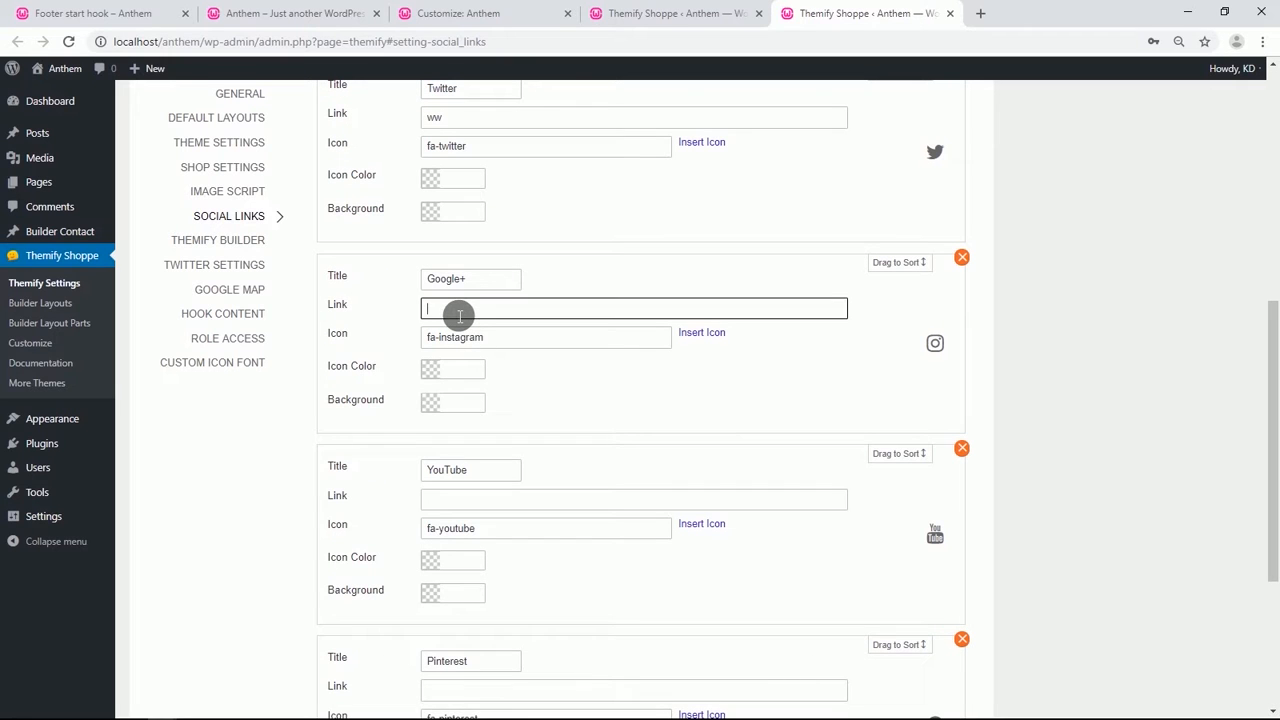
pyautogui.scroll(-1, 478, 336)
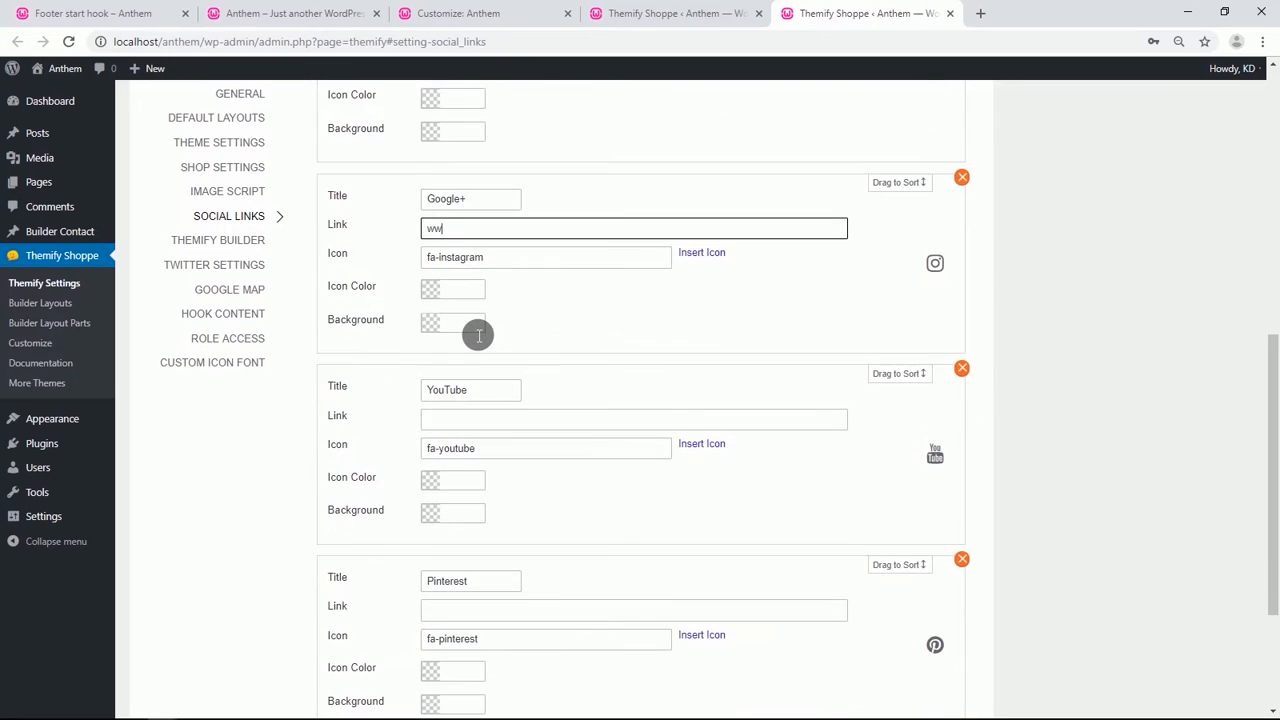
pyautogui.click(571, 428)
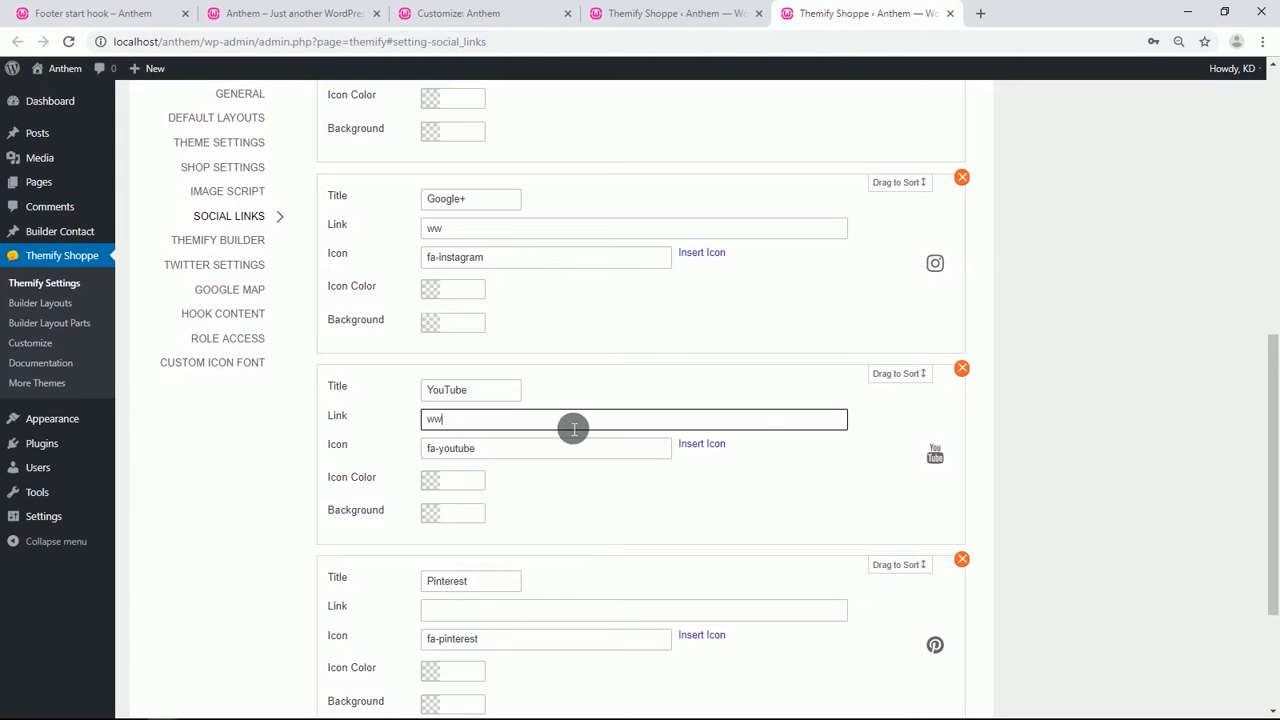
# Change the YouTube entry's icon to youtube-play by searching the icon picker for you.
pyautogui.click(702, 444)
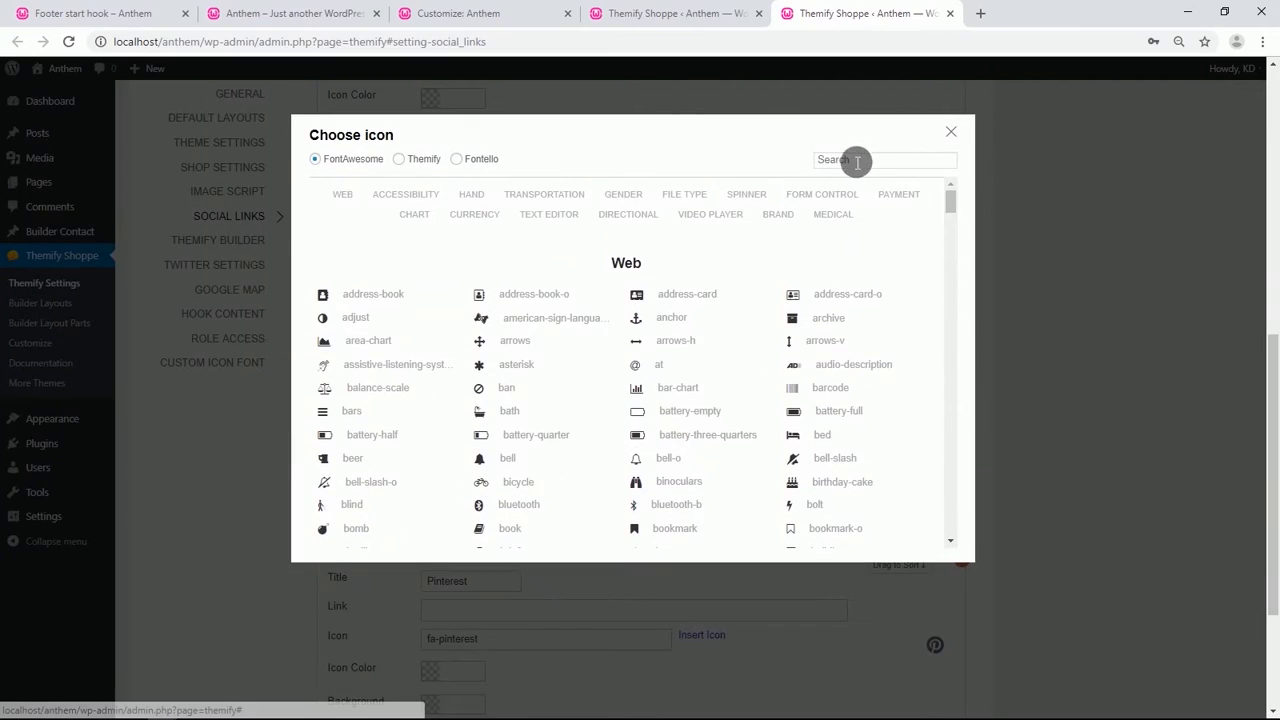
pyautogui.click(857, 162)
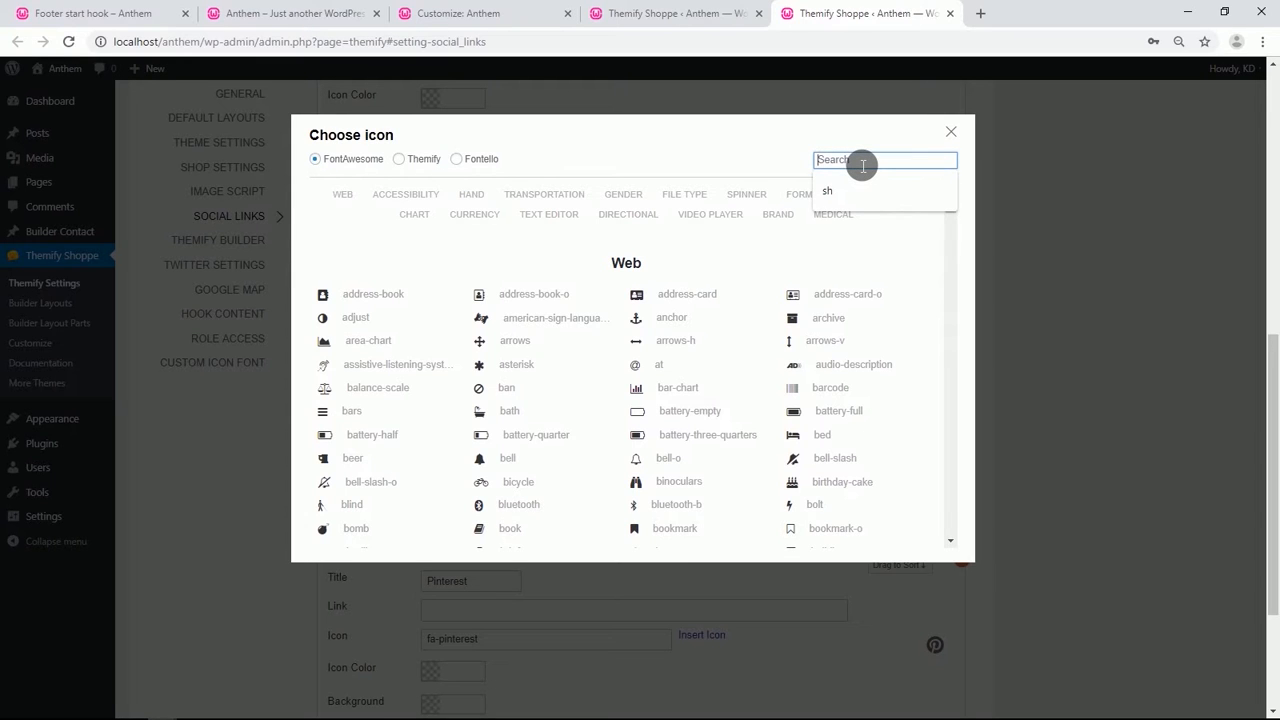
pyautogui.write('you')
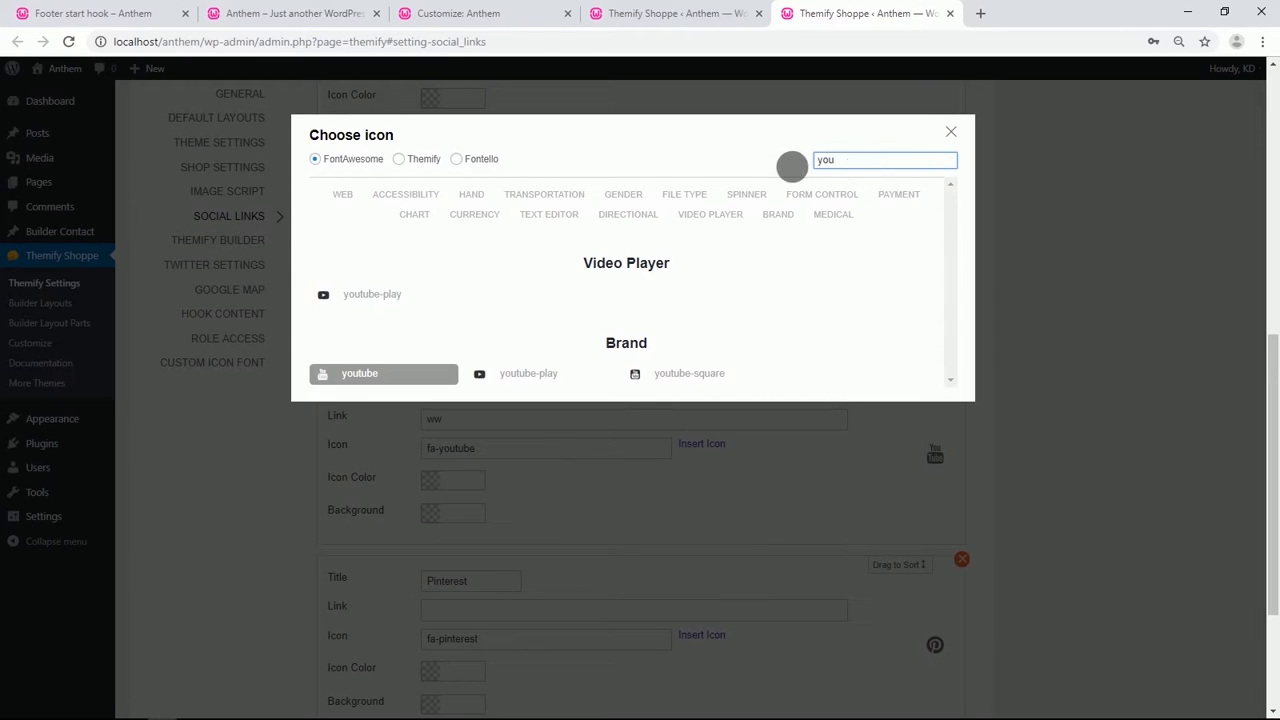
pyautogui.click(366, 293)
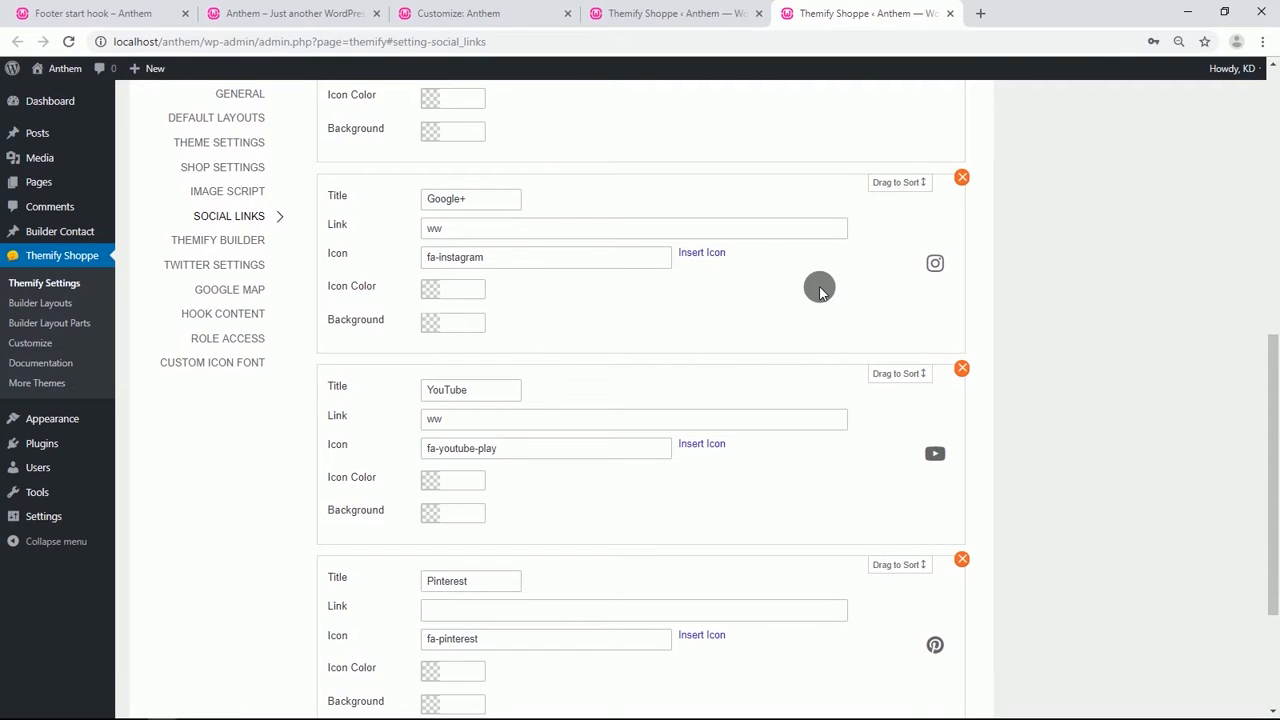
# Save the social links settings and return to the footer start hook builder tab.
pyautogui.scroll(7, 819, 286)
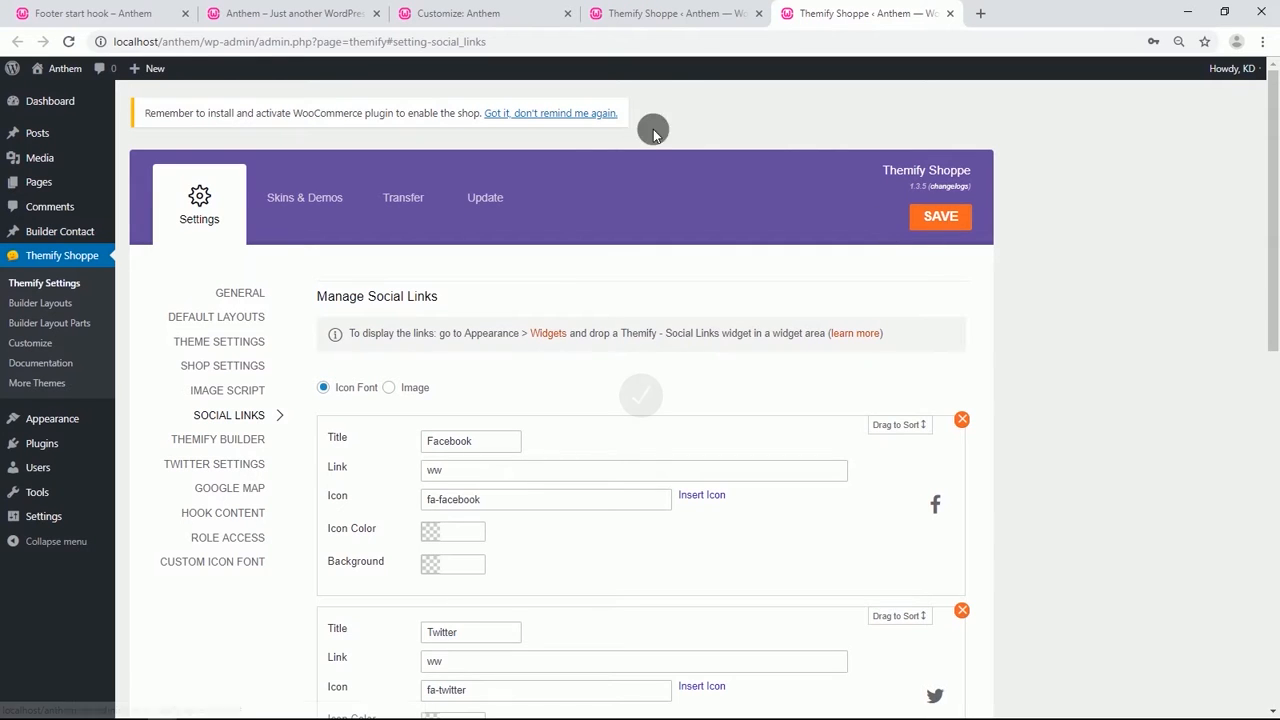
pyautogui.click(105, 18)
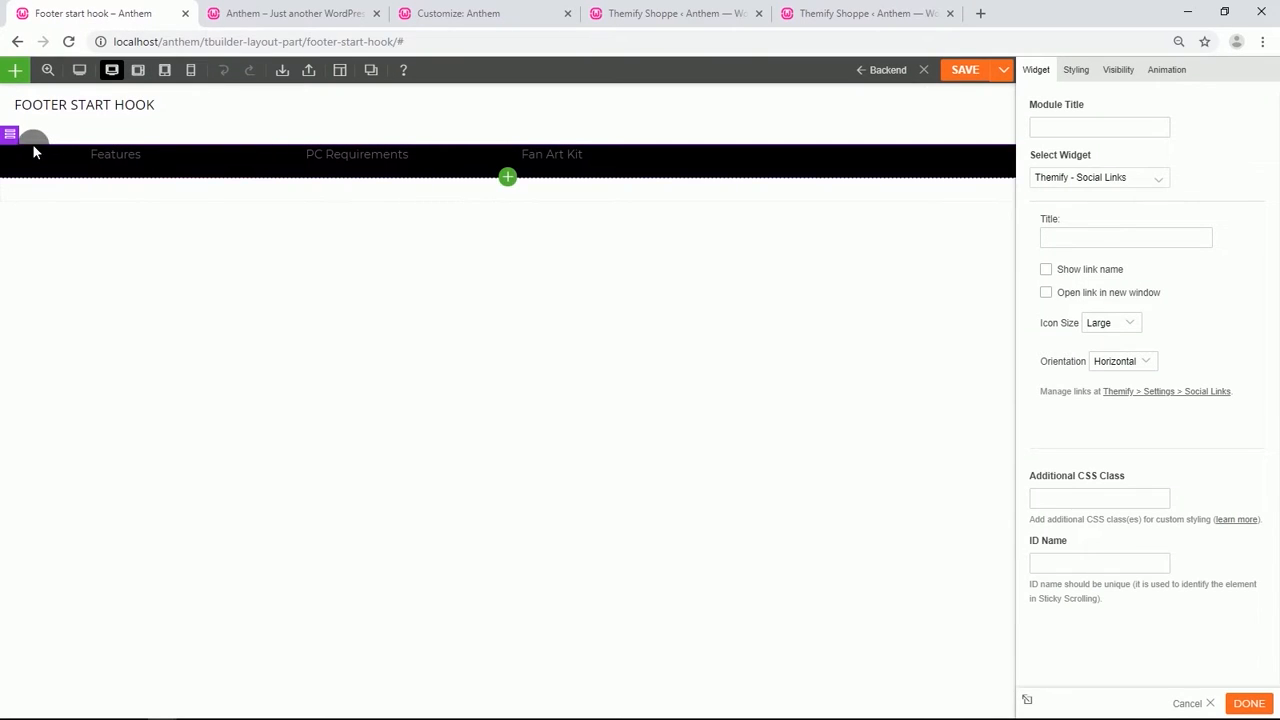
# Open the row's styling options and set its top padding to 5%.
pyautogui.click(31, 137)
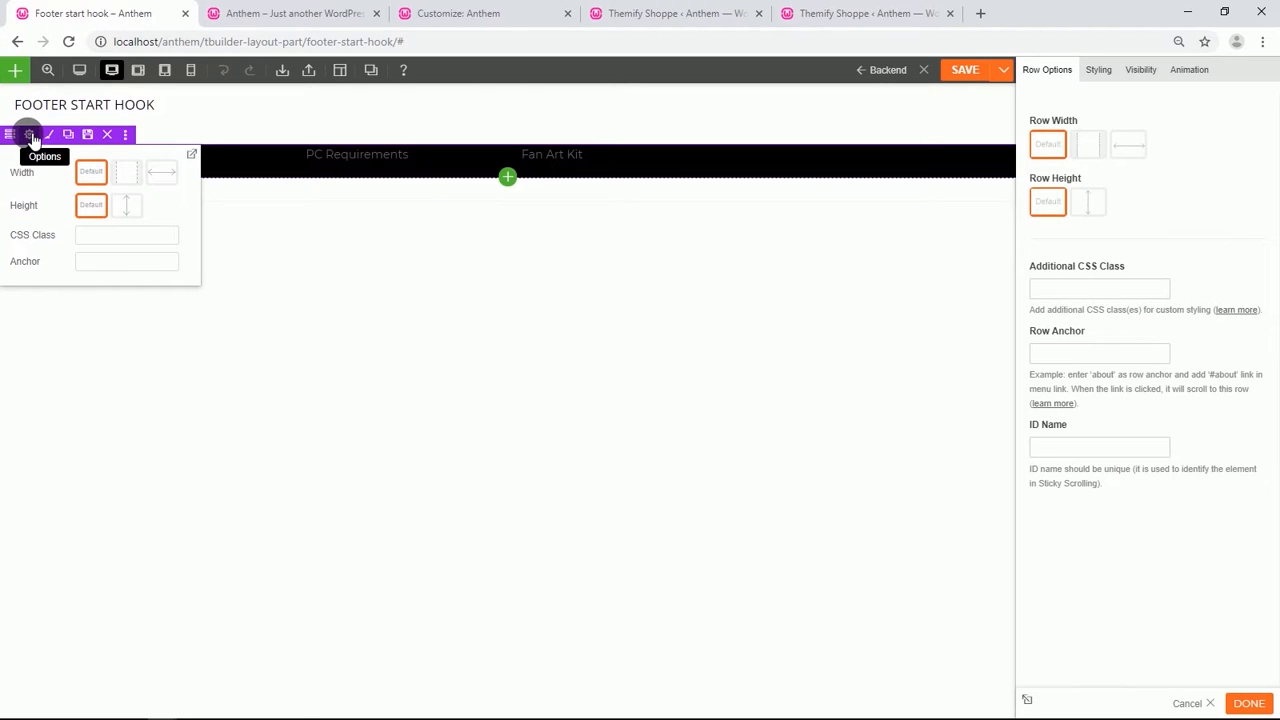
pyautogui.click(1098, 70)
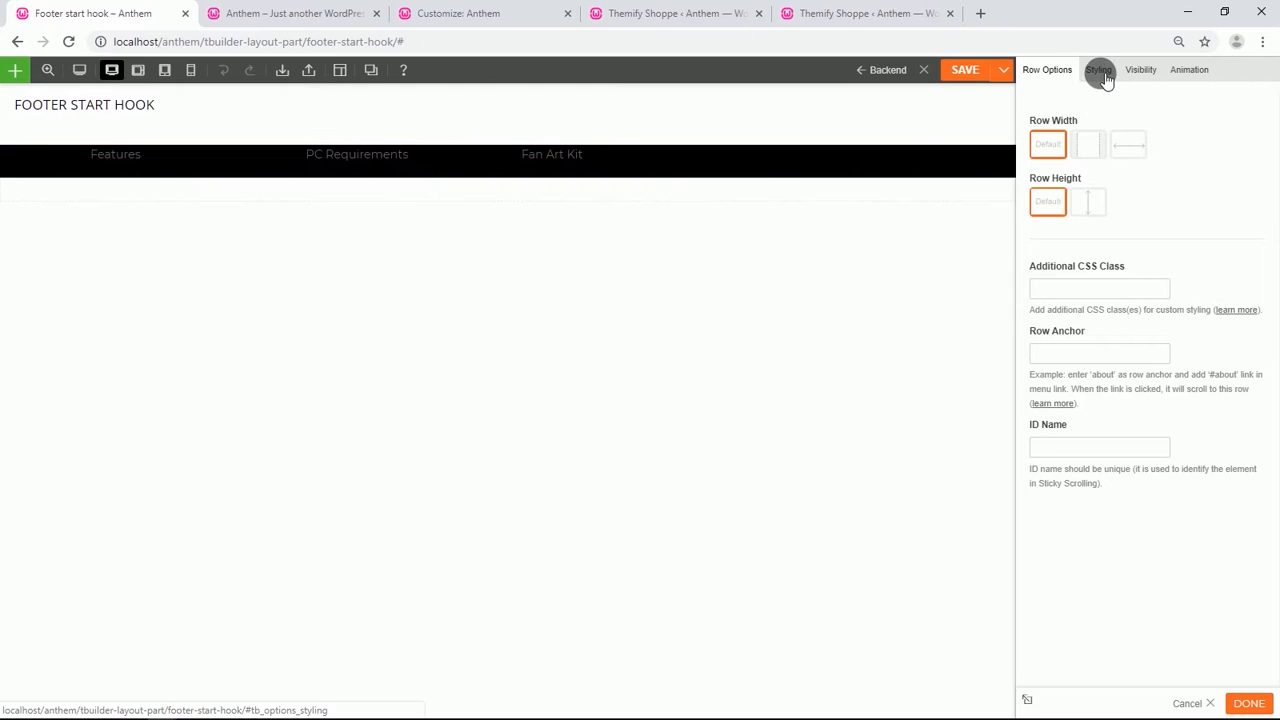
pyautogui.click(1064, 328)
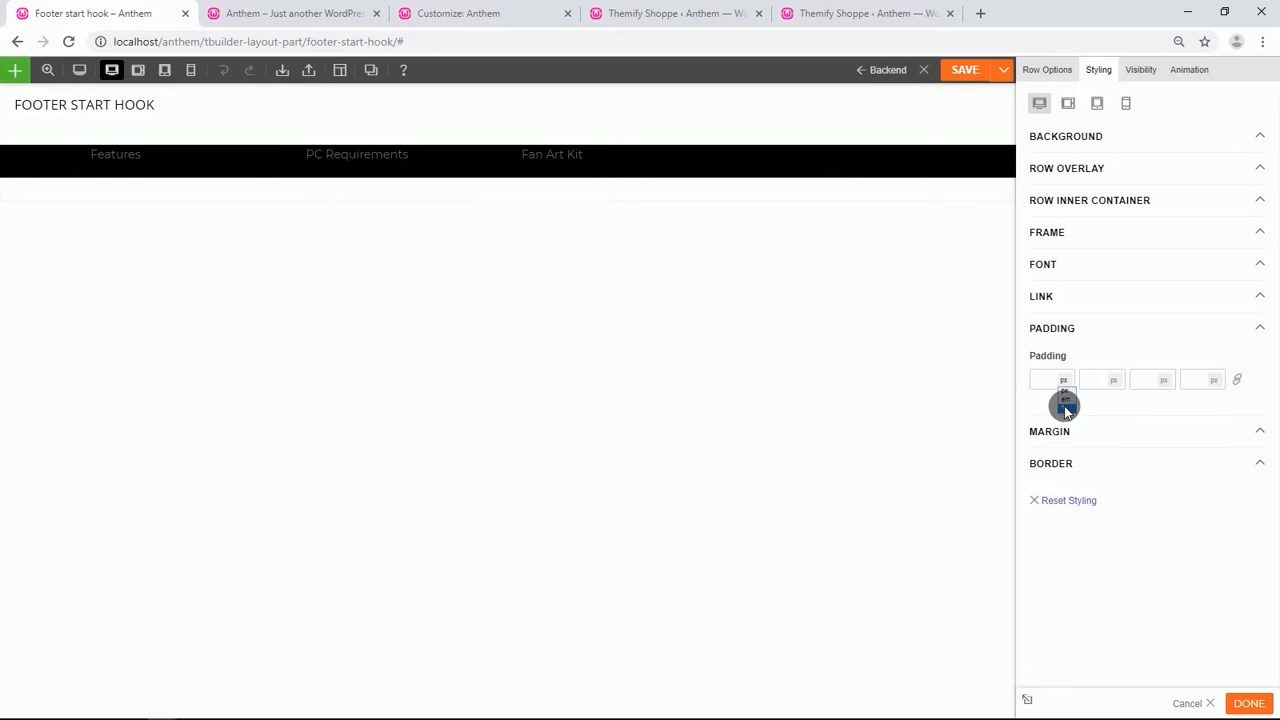
pyautogui.click(1066, 408)
pyautogui.click(1047, 383)
pyautogui.write('50')
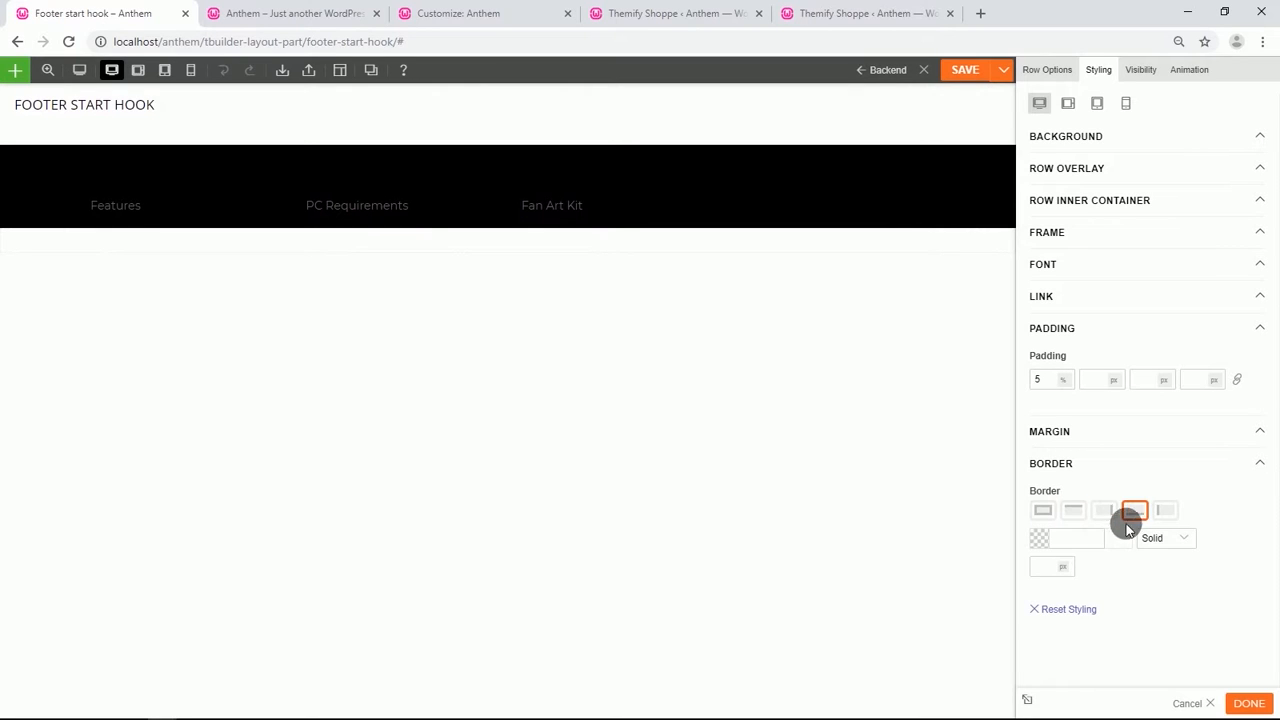
# Give the row a solid white #ffffff bottom border 2 px wide.
pyautogui.click(1045, 541)
pyautogui.moveTo(1046, 571); pyautogui.dragTo(1040, 546)
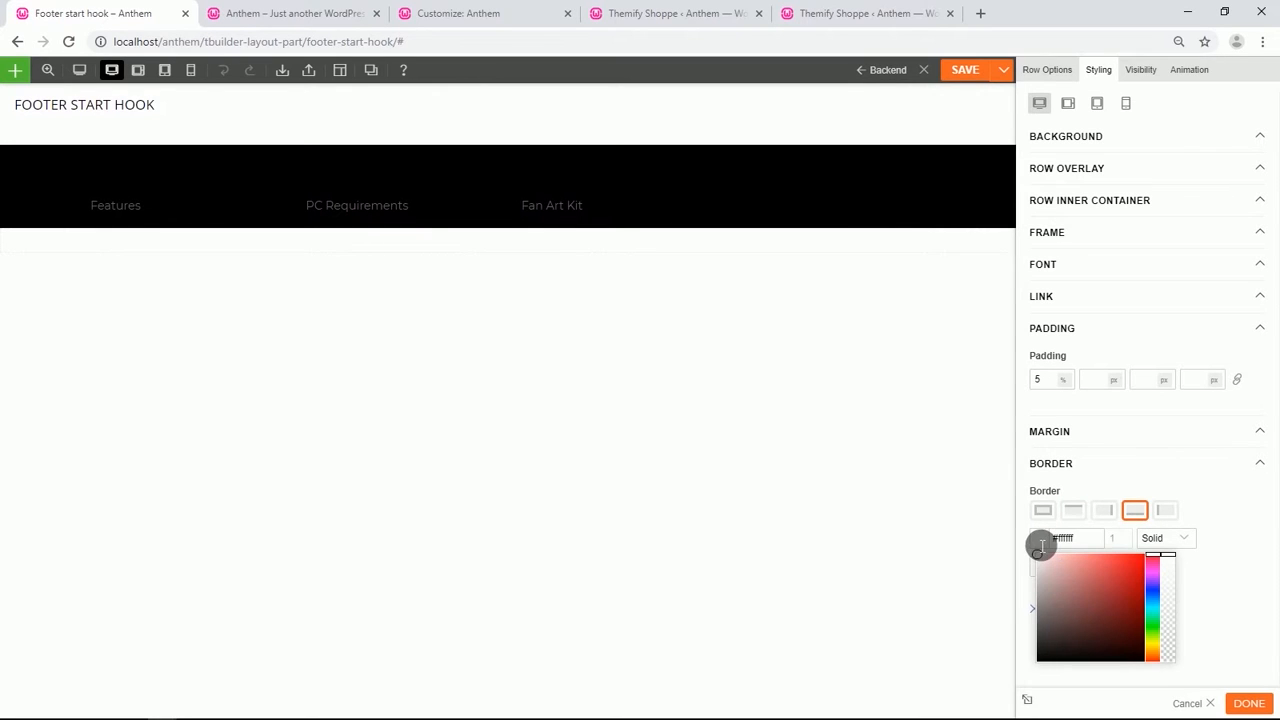
pyautogui.click(1226, 574)
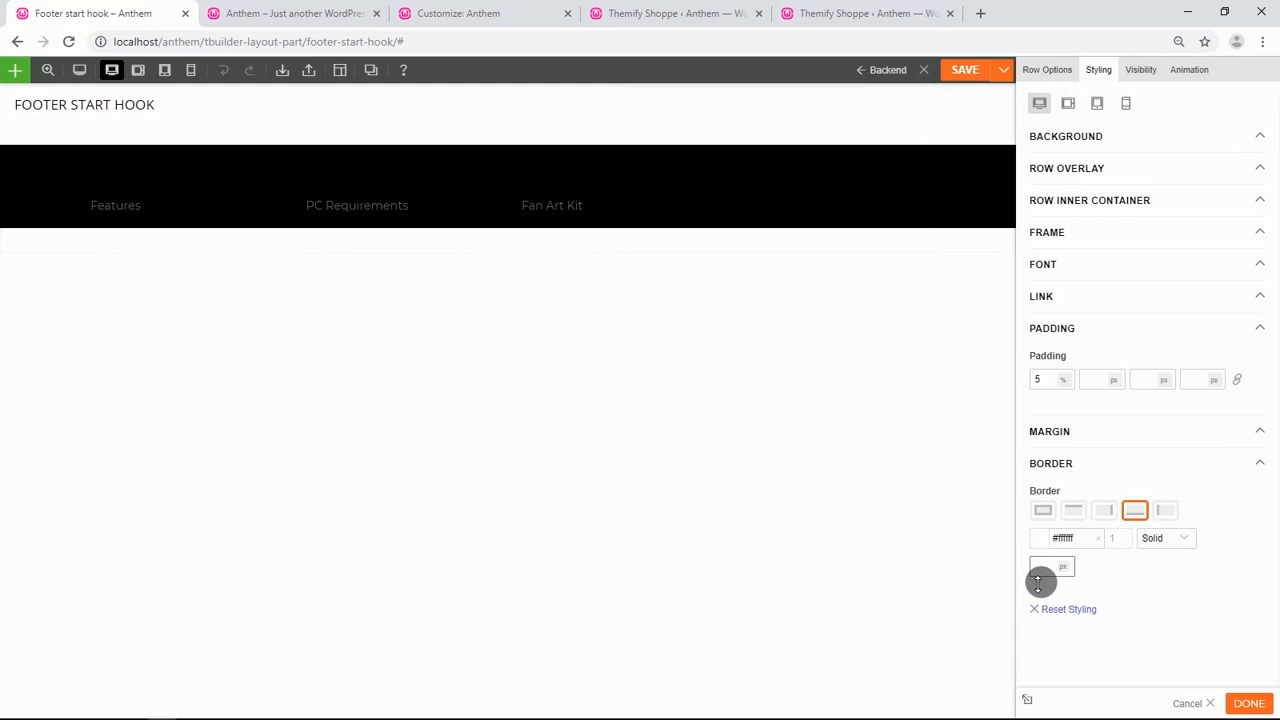
pyautogui.write('2')
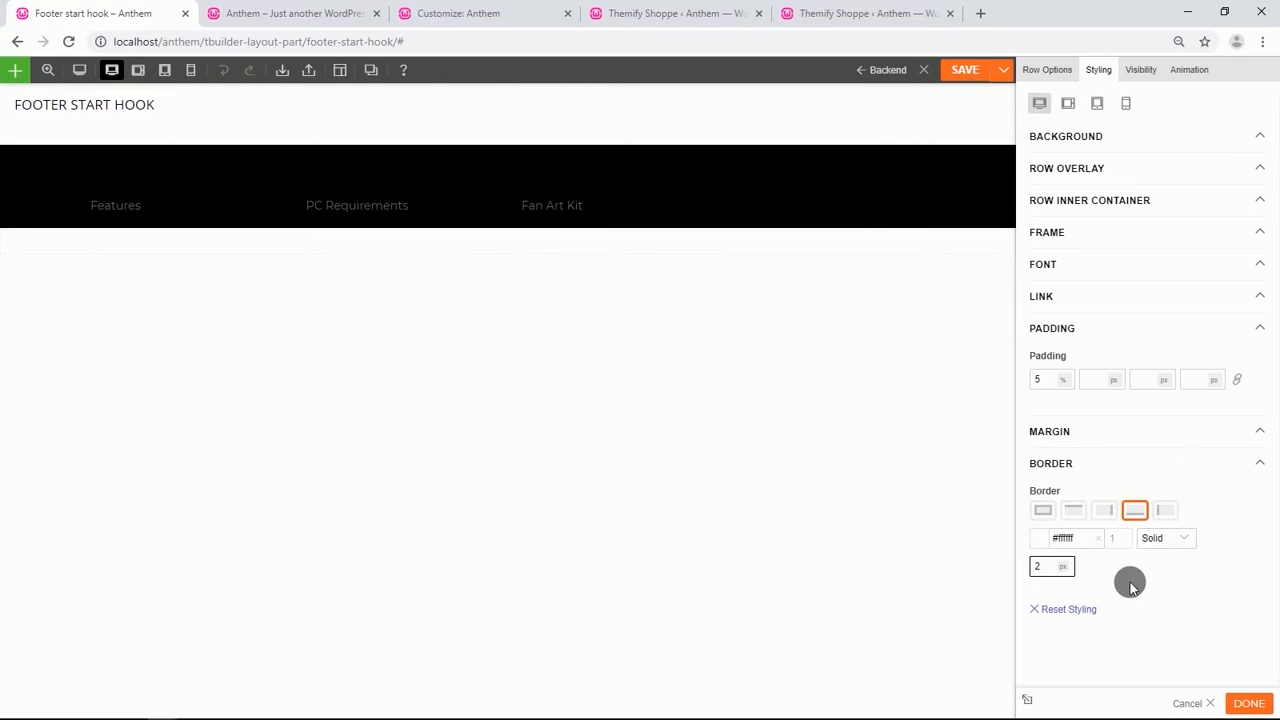
# Set the row's font color to white #ffffff.
pyautogui.click(1068, 266)
pyautogui.click(1042, 360)
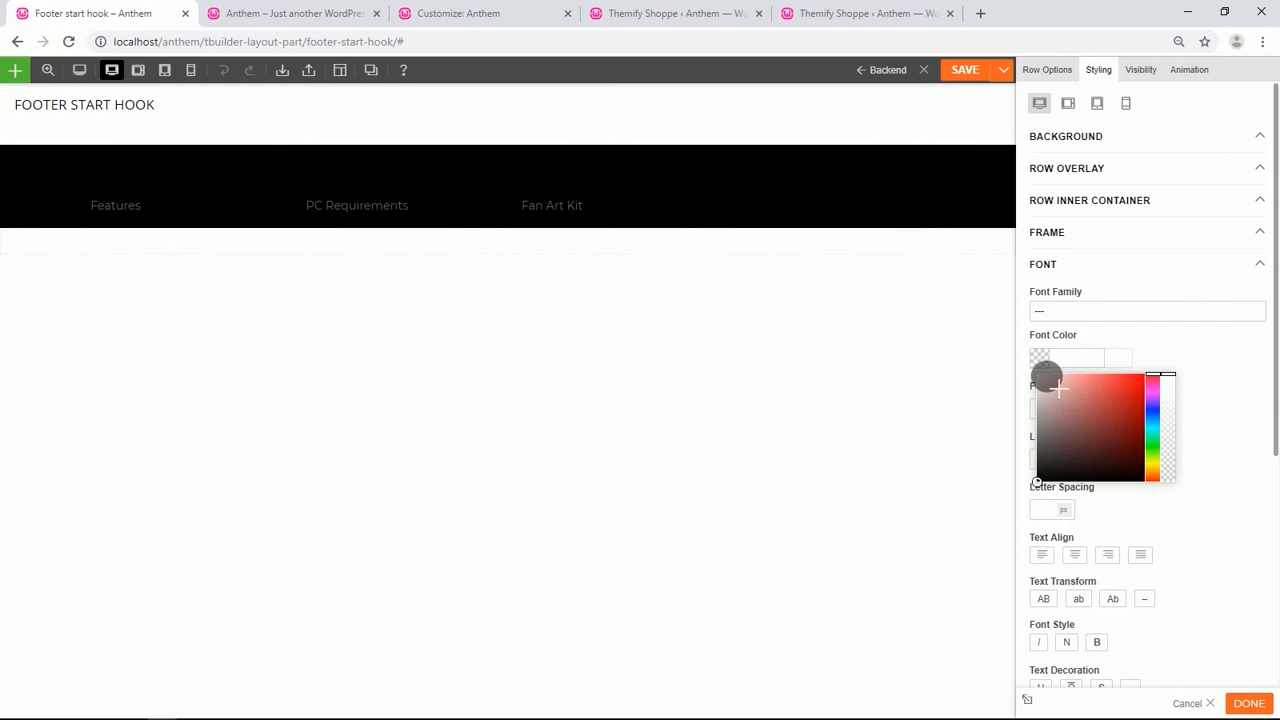
pyautogui.click(1070, 314)
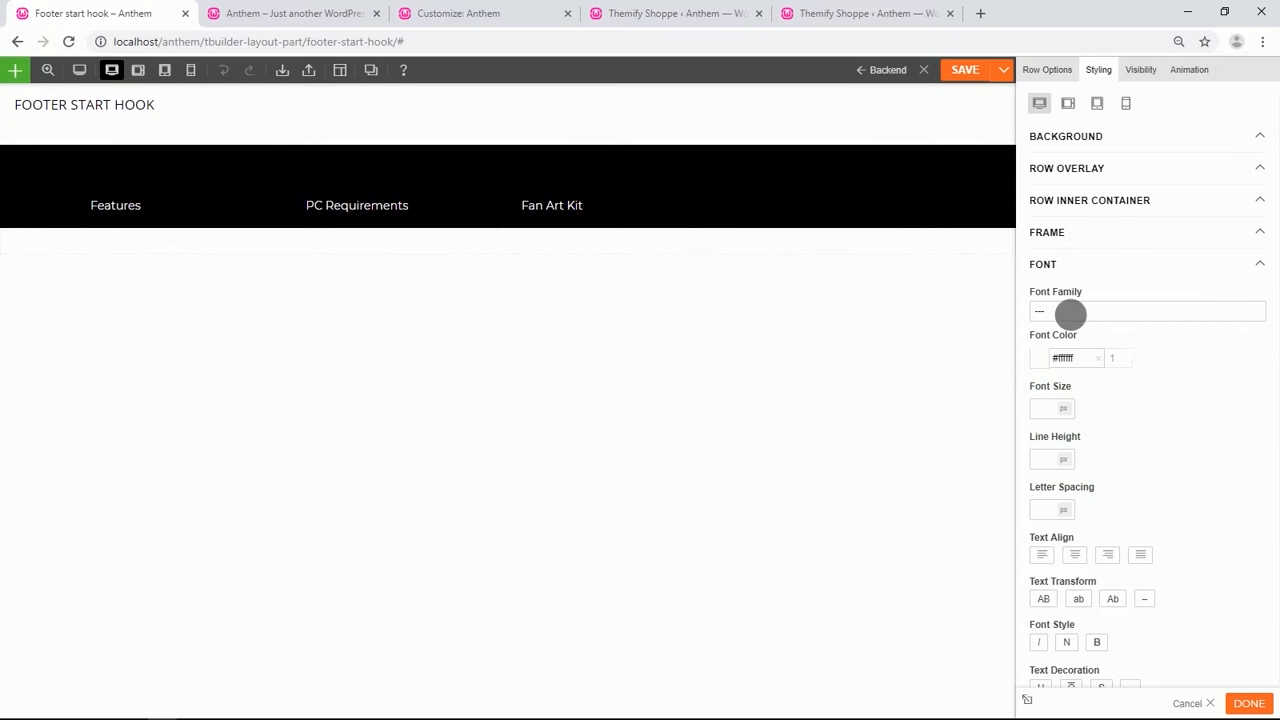
# Clear the row's #000000 background color so it becomes transparent, and save the layout part.
pyautogui.click(1074, 140)
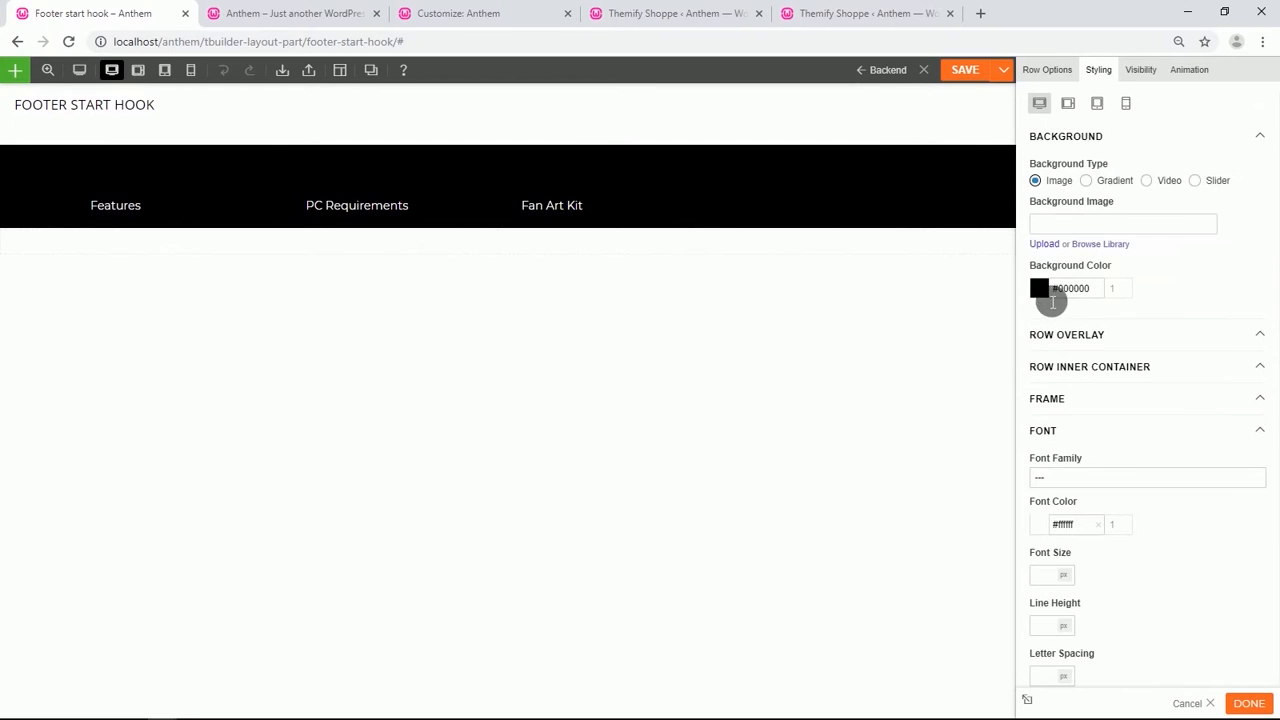
pyautogui.click(1099, 291)
pyautogui.press('BackSpace')
pyautogui.press('BackSpace')
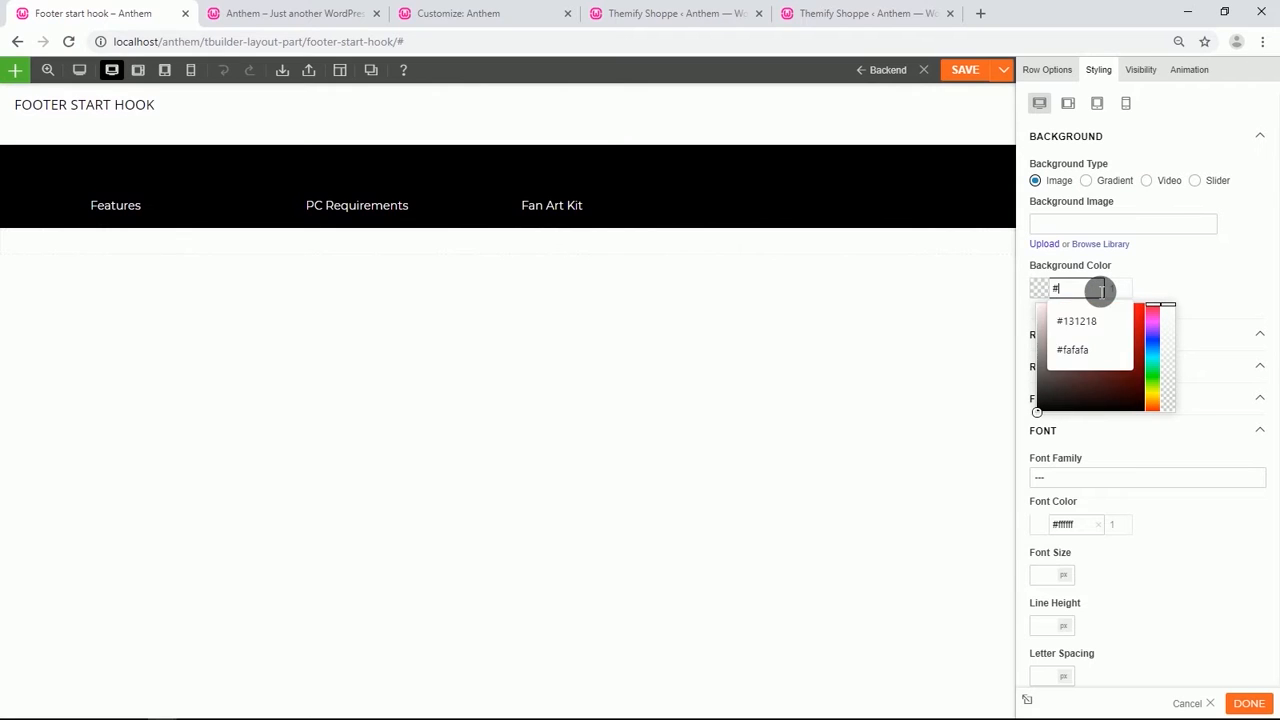
pyautogui.click(1179, 278)
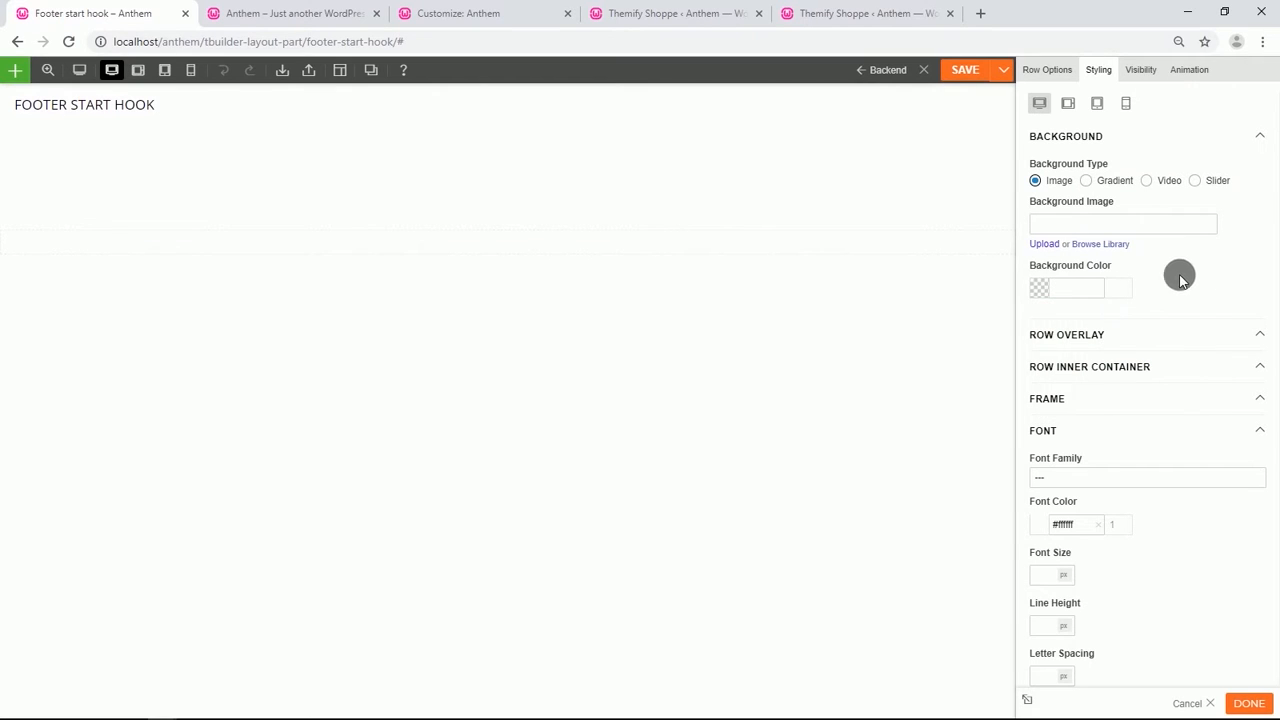
pyautogui.click(961, 78)
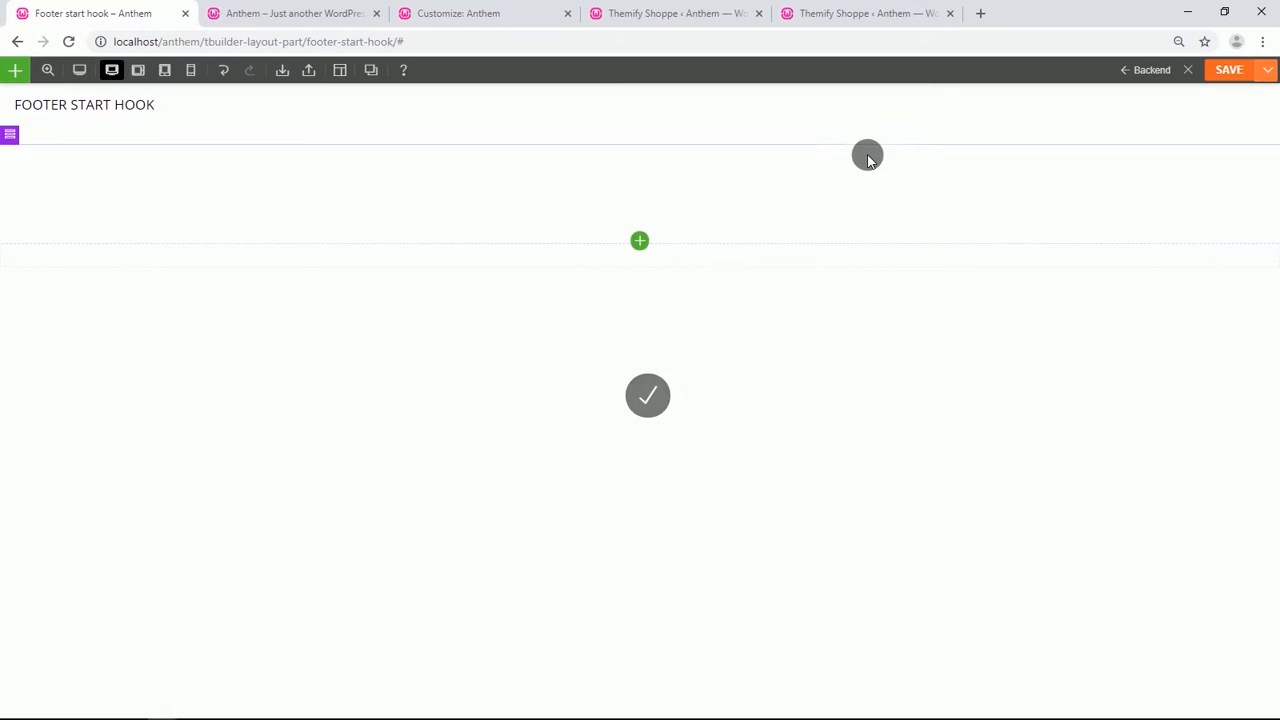
# Review the footer at the bottom of the site's front page, then reload the Customizer tab.
pyautogui.click(251, 12)
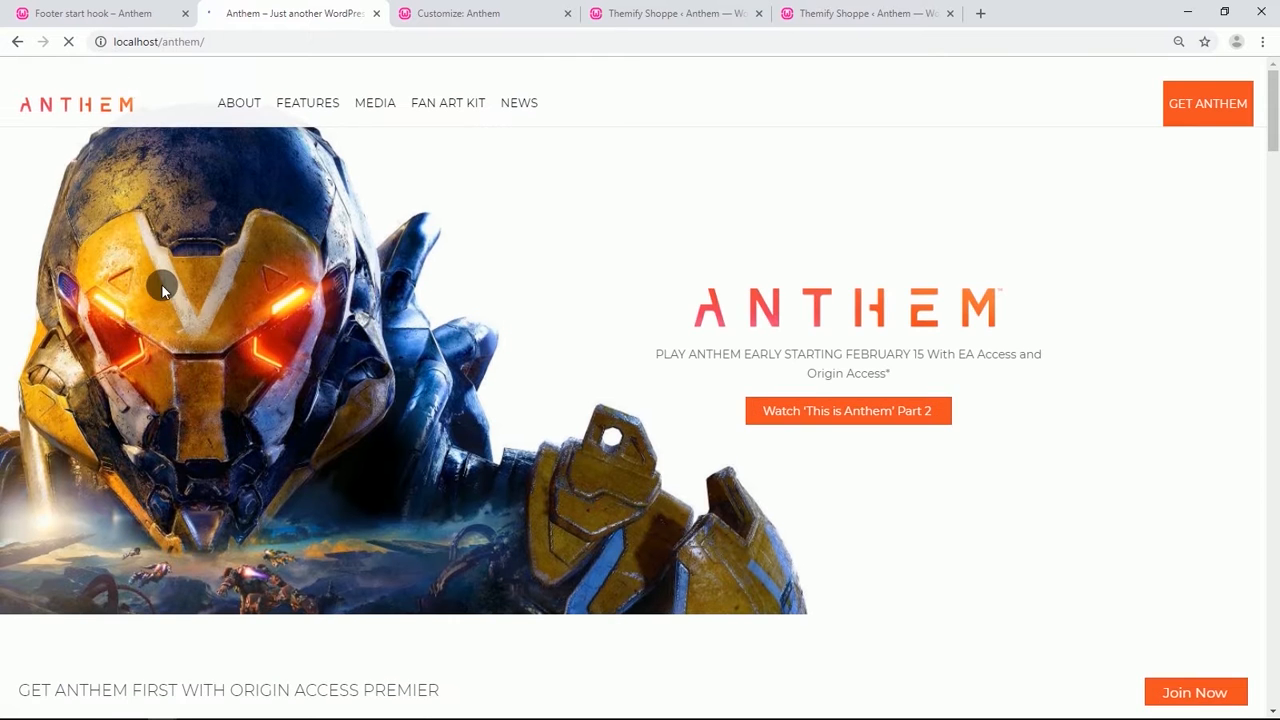
pyautogui.scroll(-4, 167, 294)
pyautogui.scroll(-4, 166, 293)
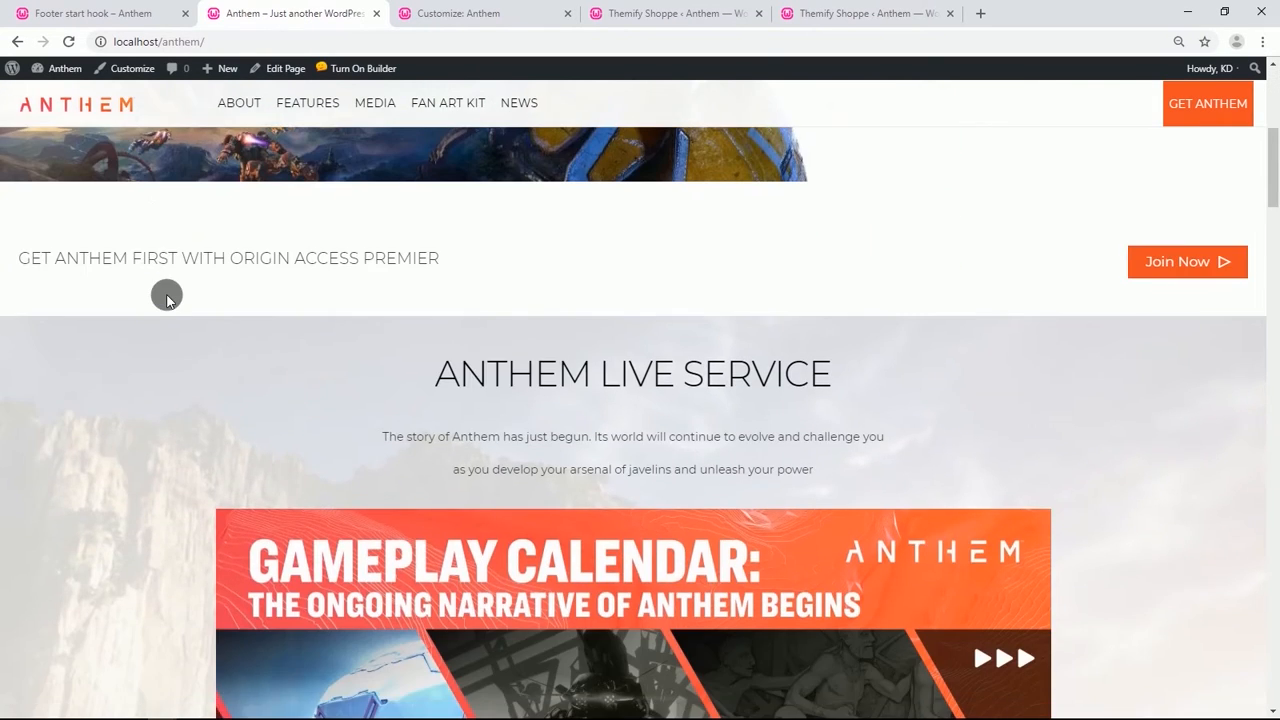
pyautogui.scroll(-15, 164, 300)
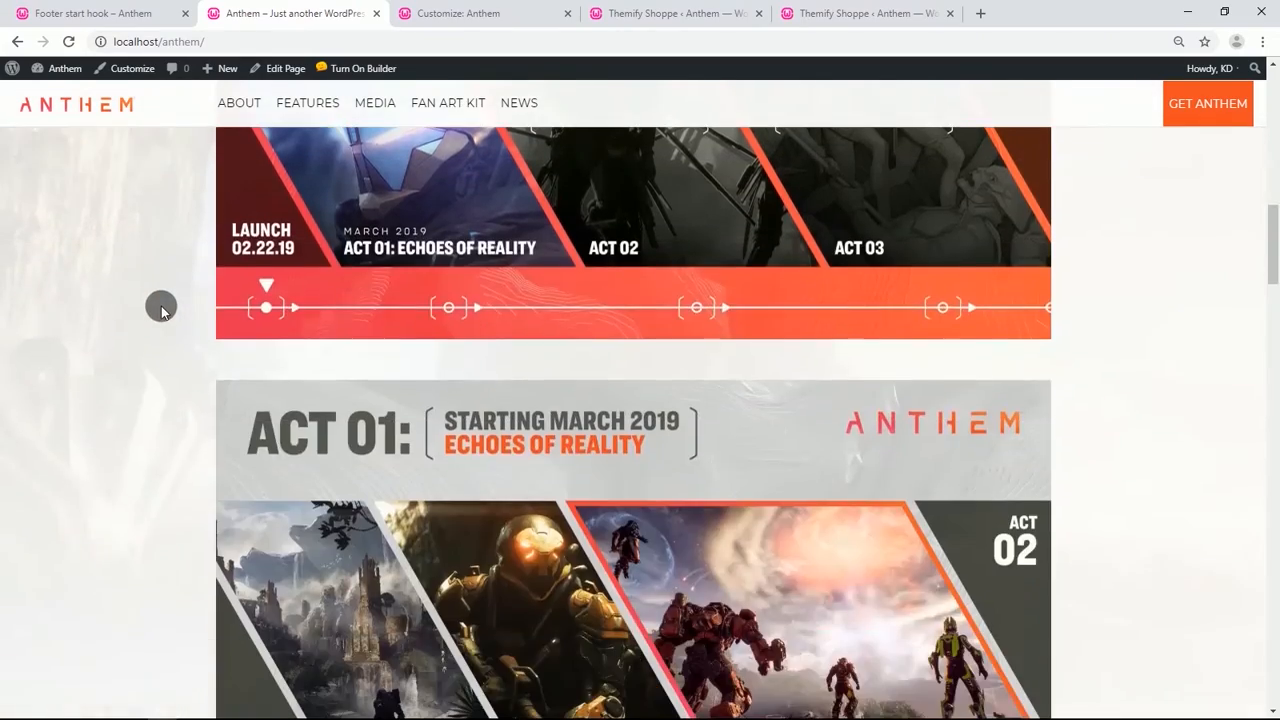
pyautogui.scroll(-15, 198, 360)
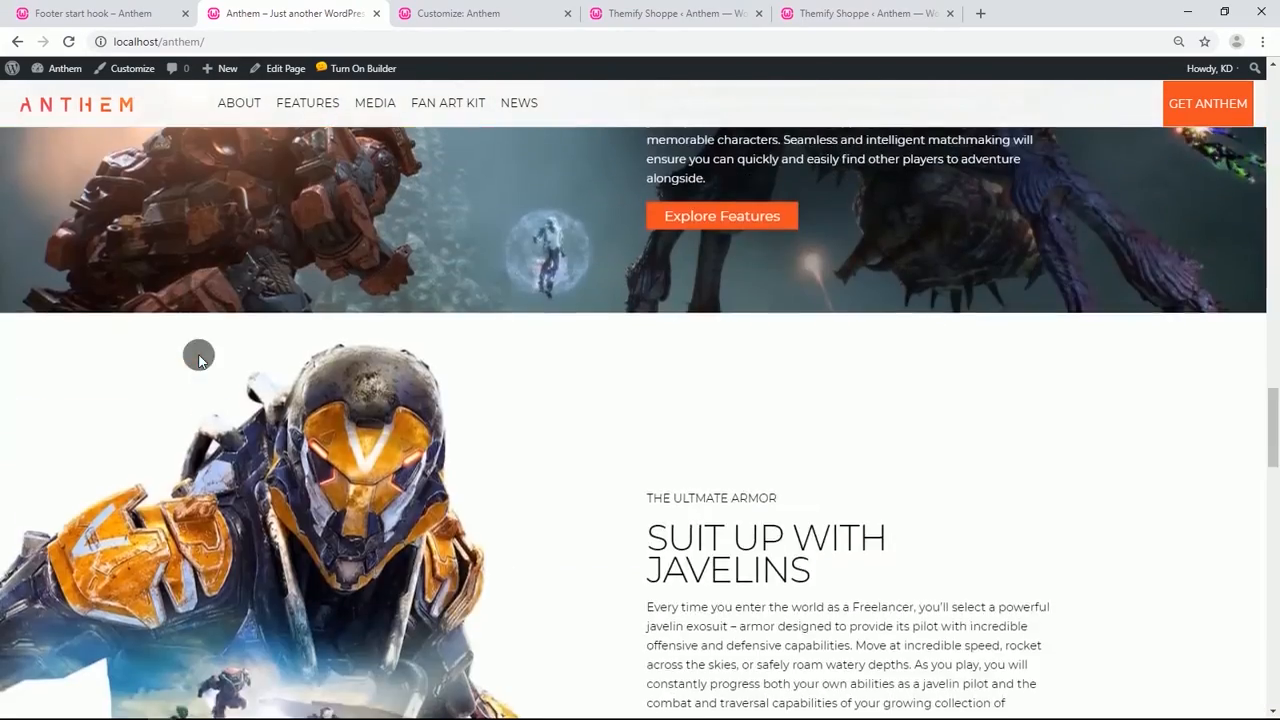
pyautogui.scroll(-10, 199, 360)
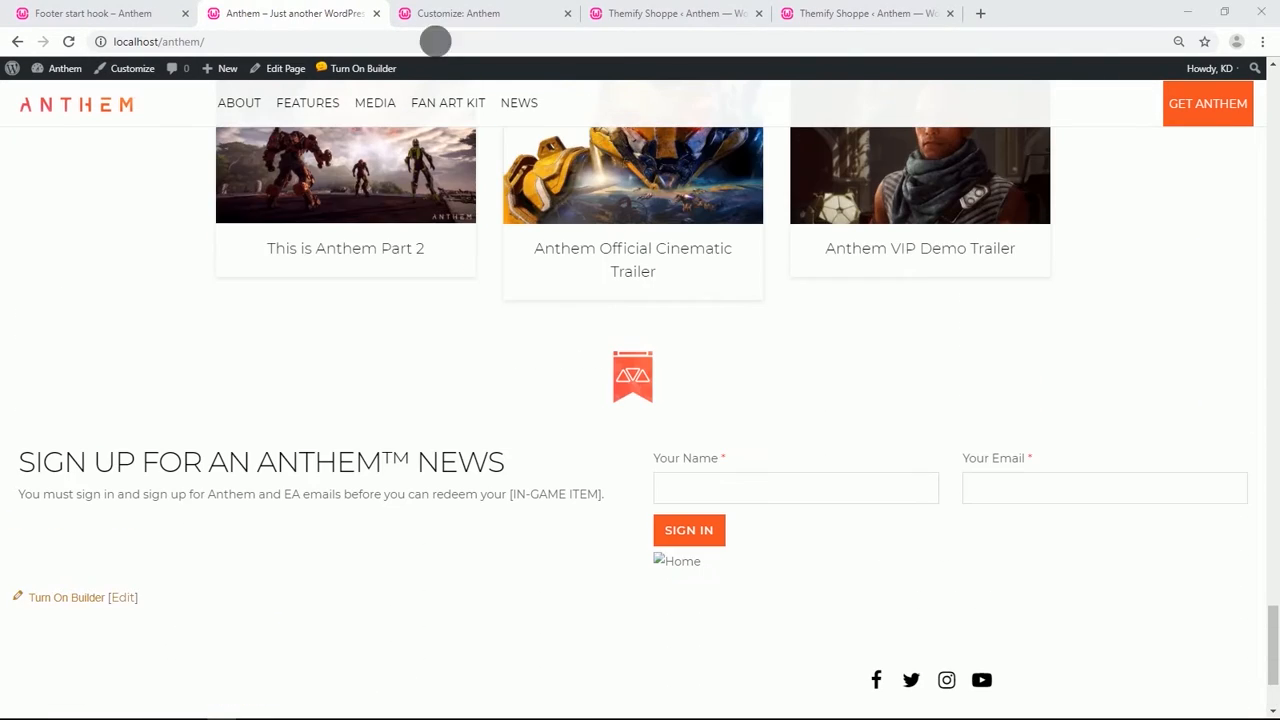
pyautogui.click(446, 14)
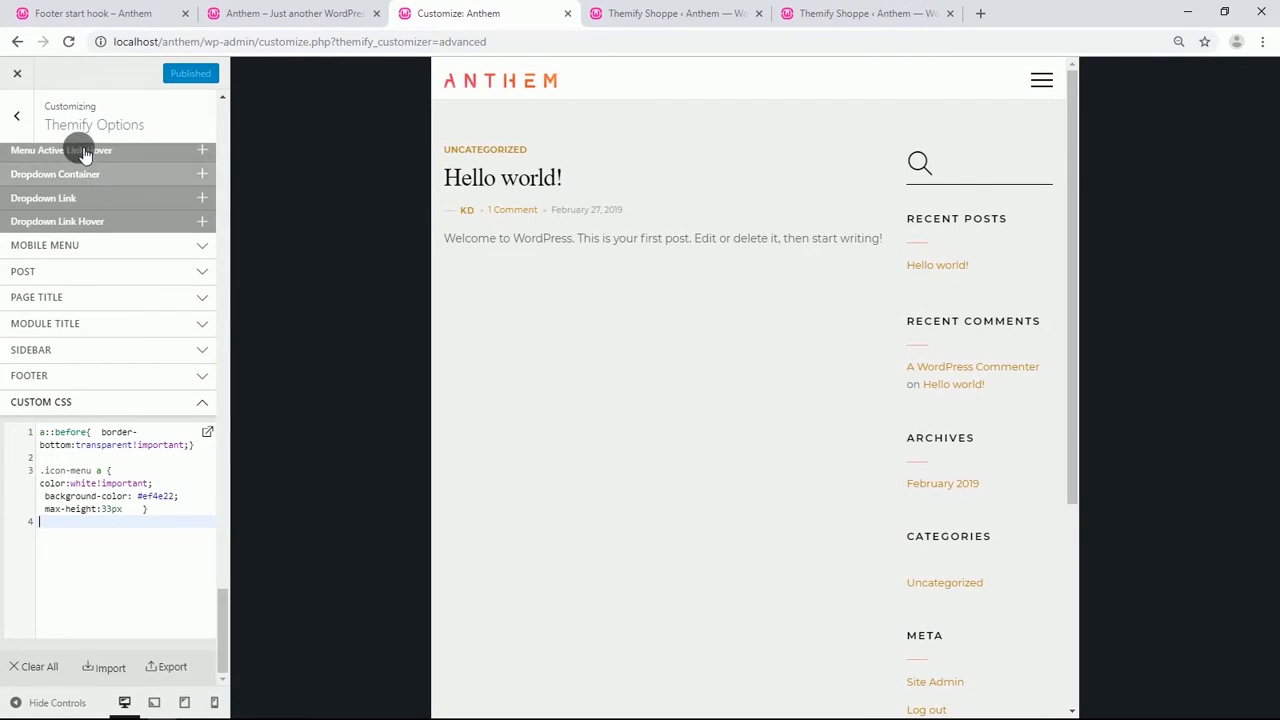
pyautogui.click(68, 42)
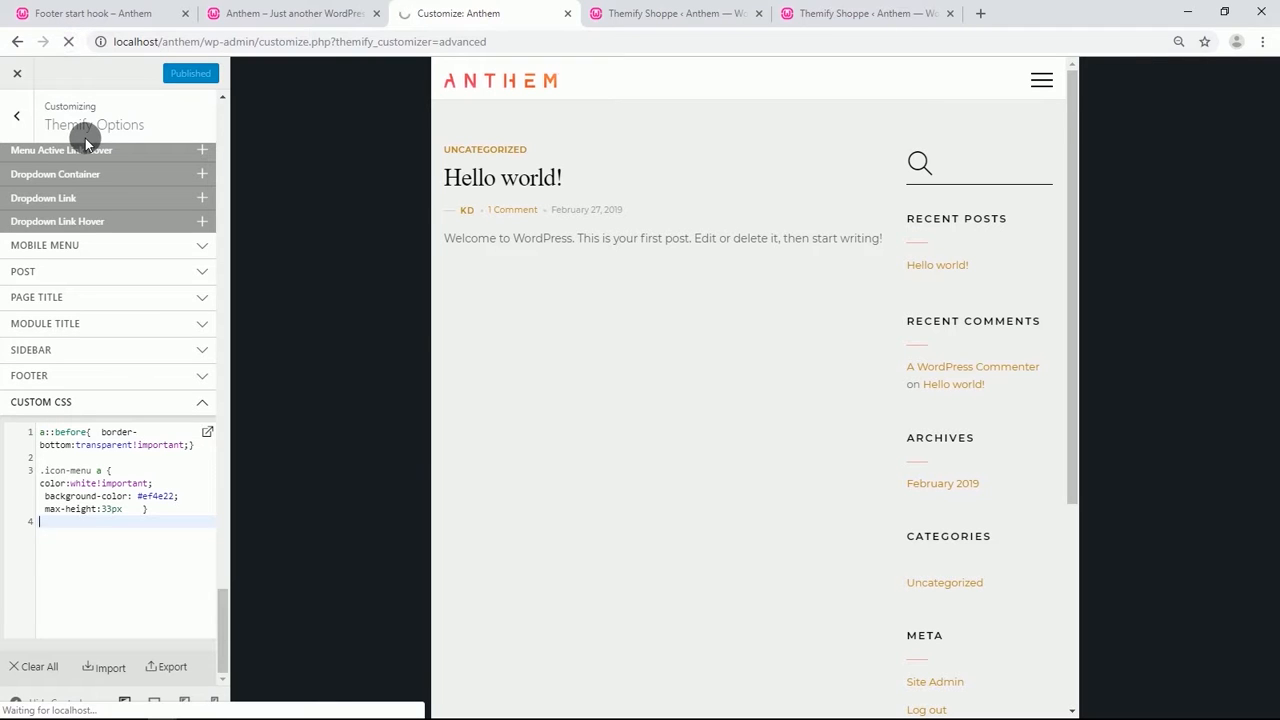
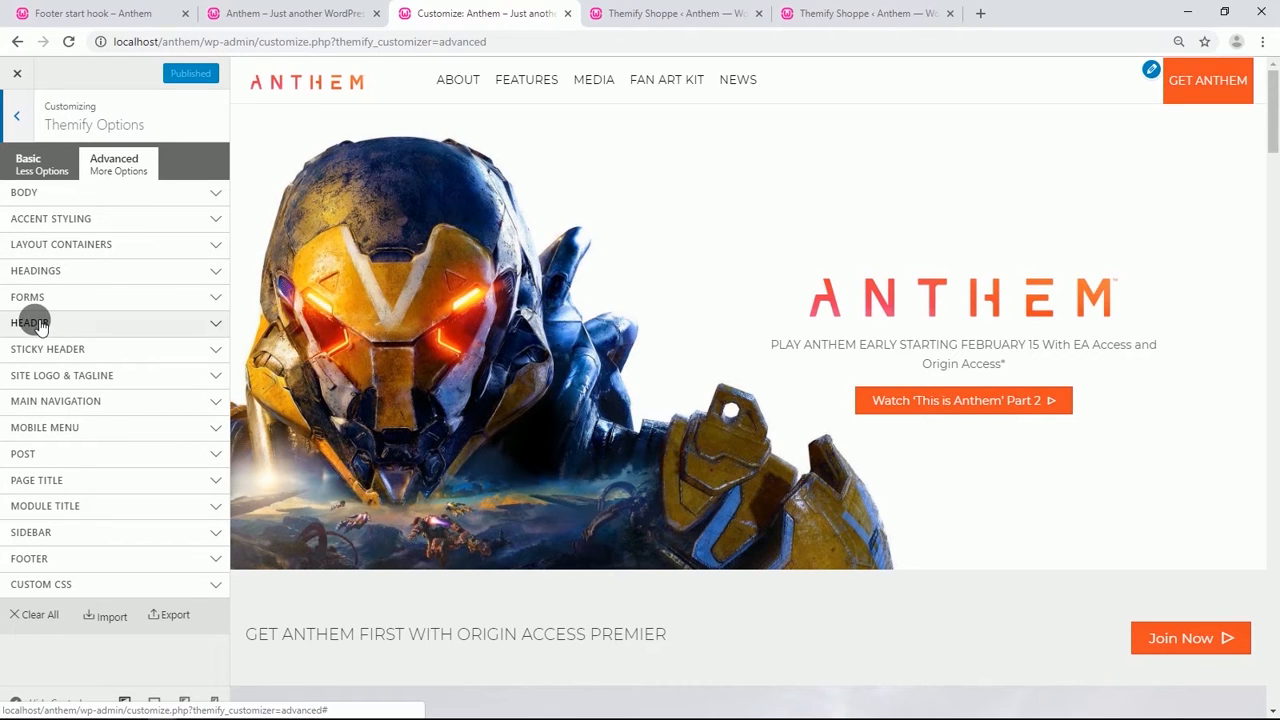
# Set the footer wrap's background color to #ef4e22 in the Themify footer options.
pyautogui.click(66, 558)
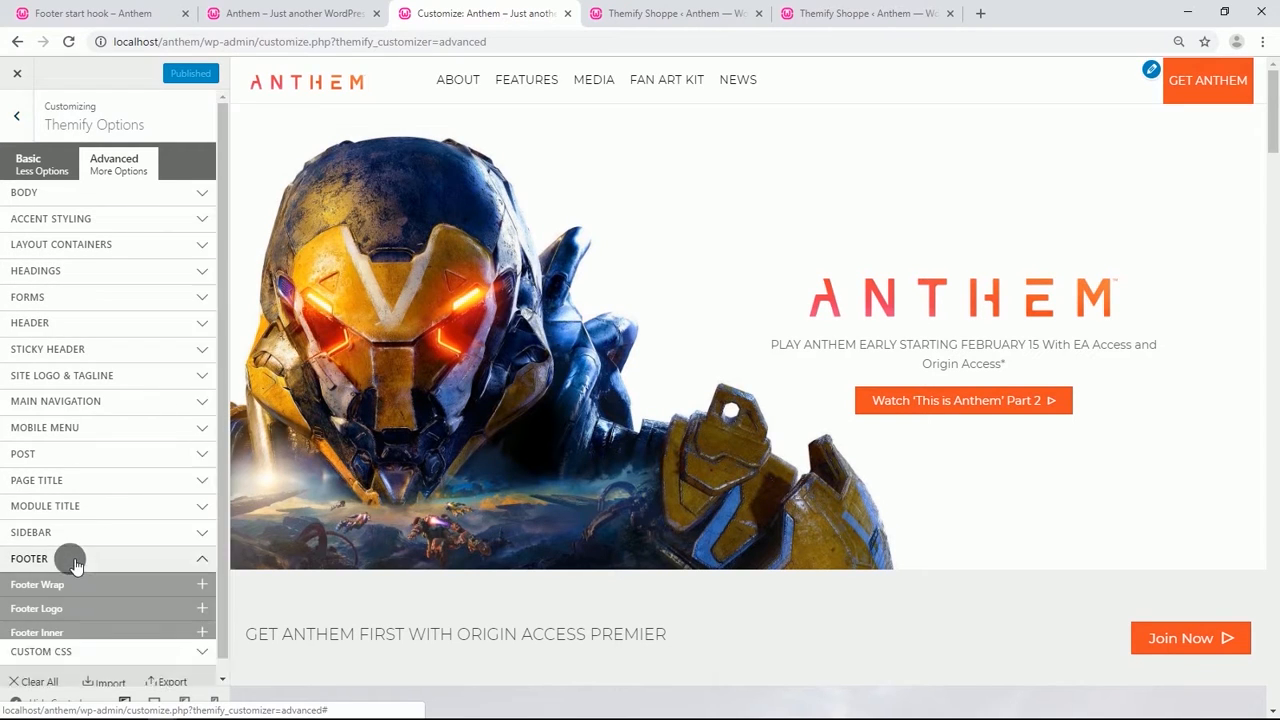
pyautogui.click(105, 301)
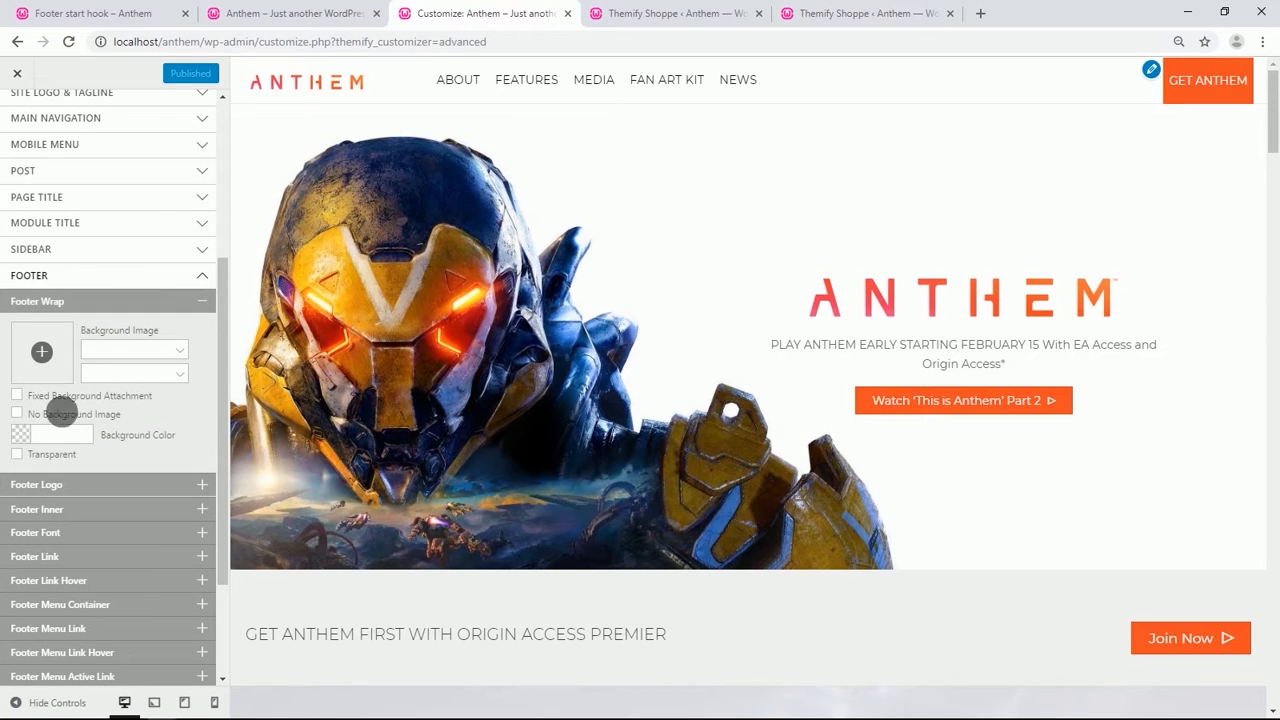
pyautogui.click(48, 436)
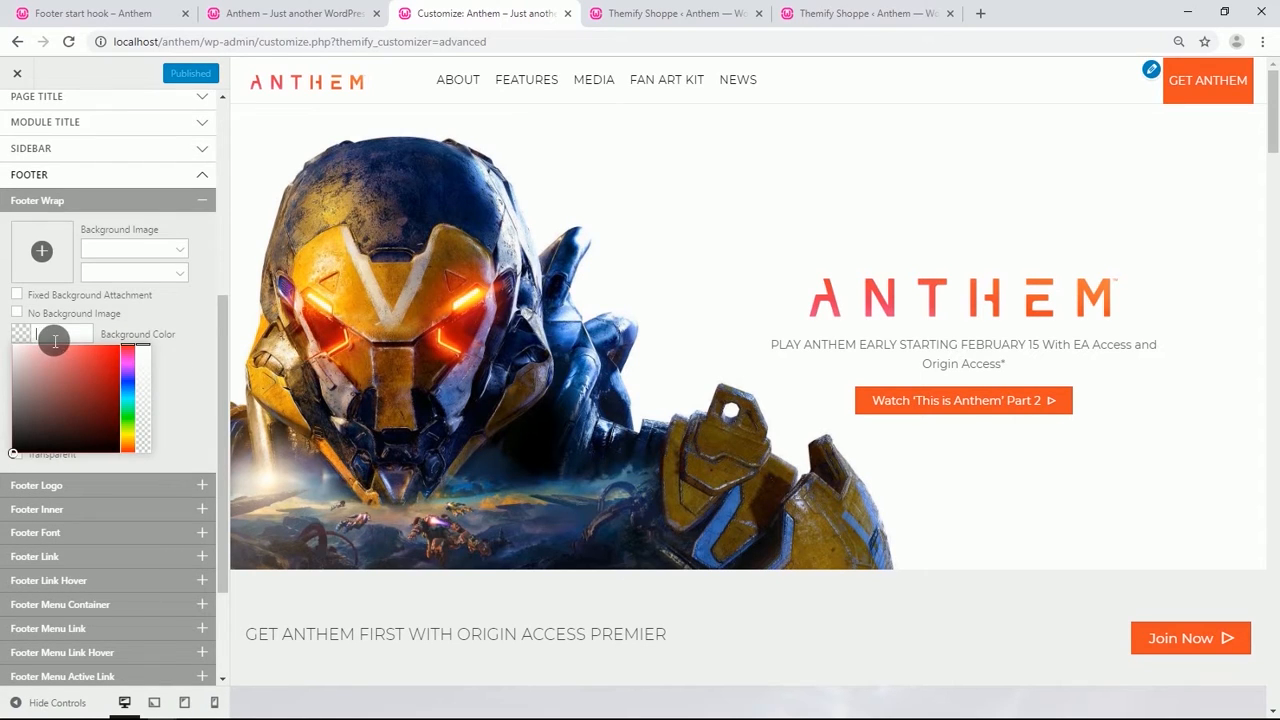
pyautogui.write('ef4e22')
pyautogui.scroll(1, 165, 377)
pyautogui.click(168, 384)
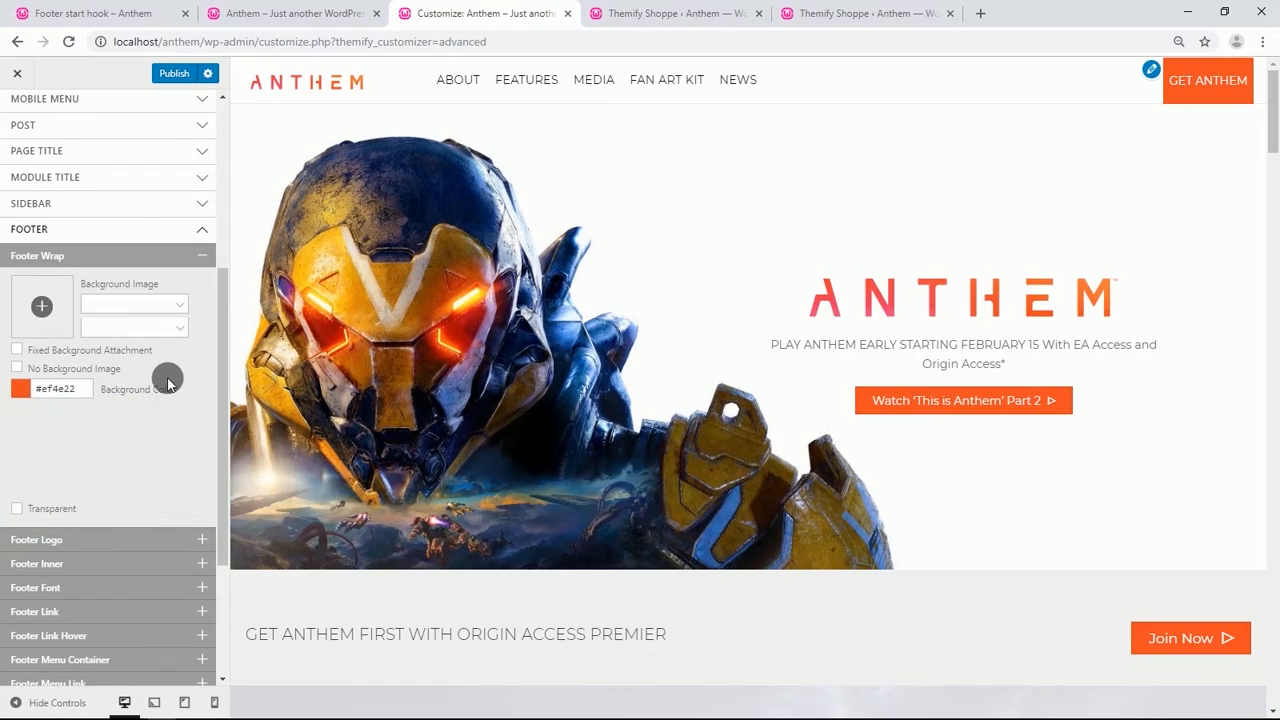
# Switch the footer logo to a logo image and insert the bioware-new-logo-black image from the media library.
pyautogui.scroll(-20, 358, 393)
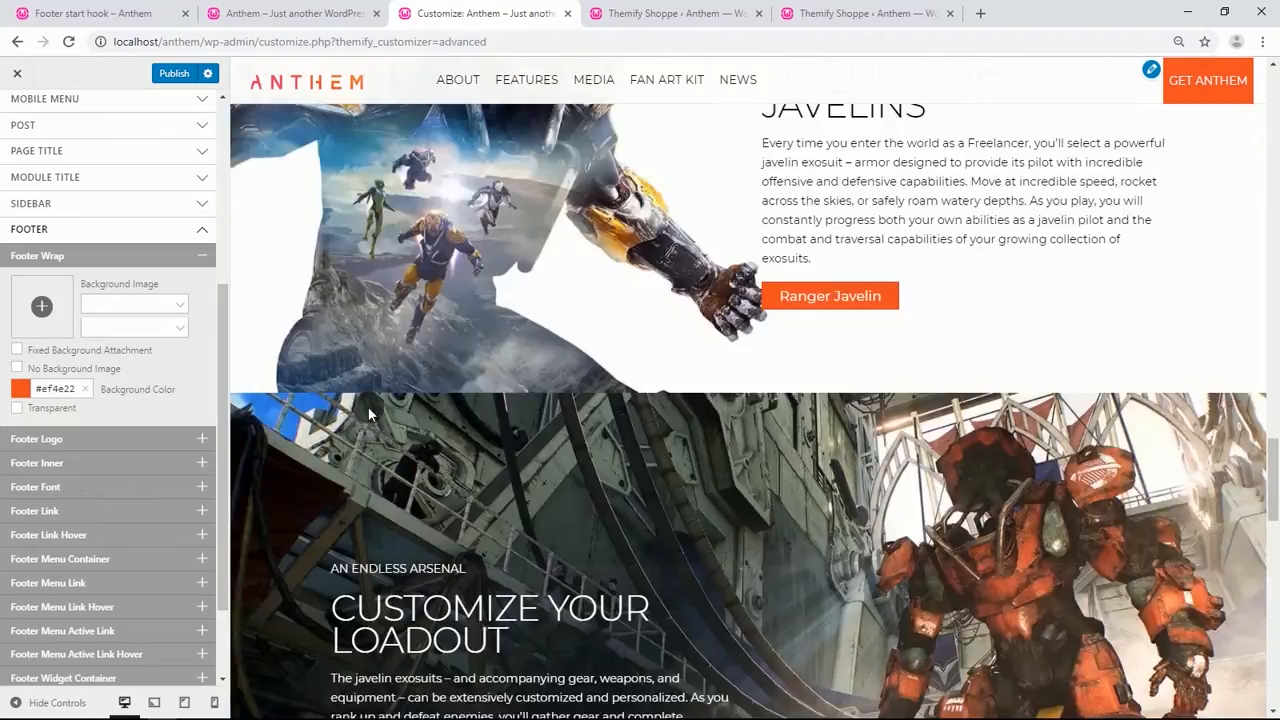
pyautogui.scroll(-10, 368, 410)
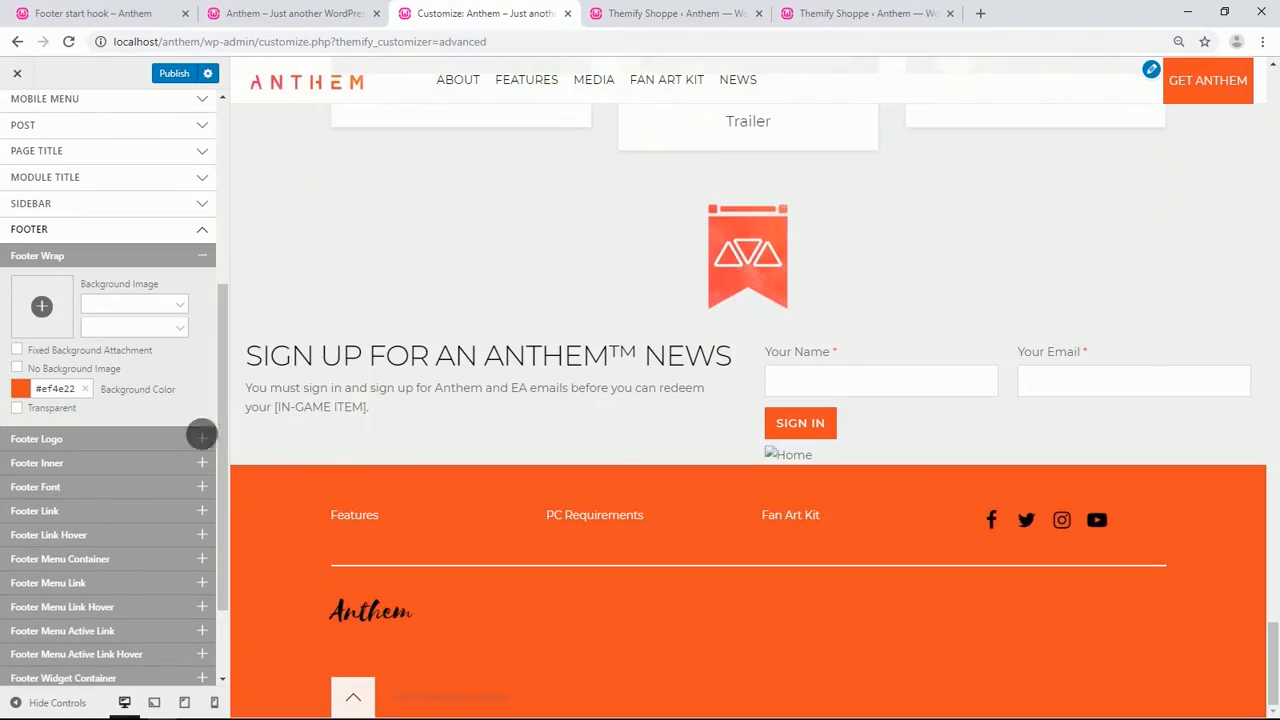
pyautogui.scroll(-2, 85, 380)
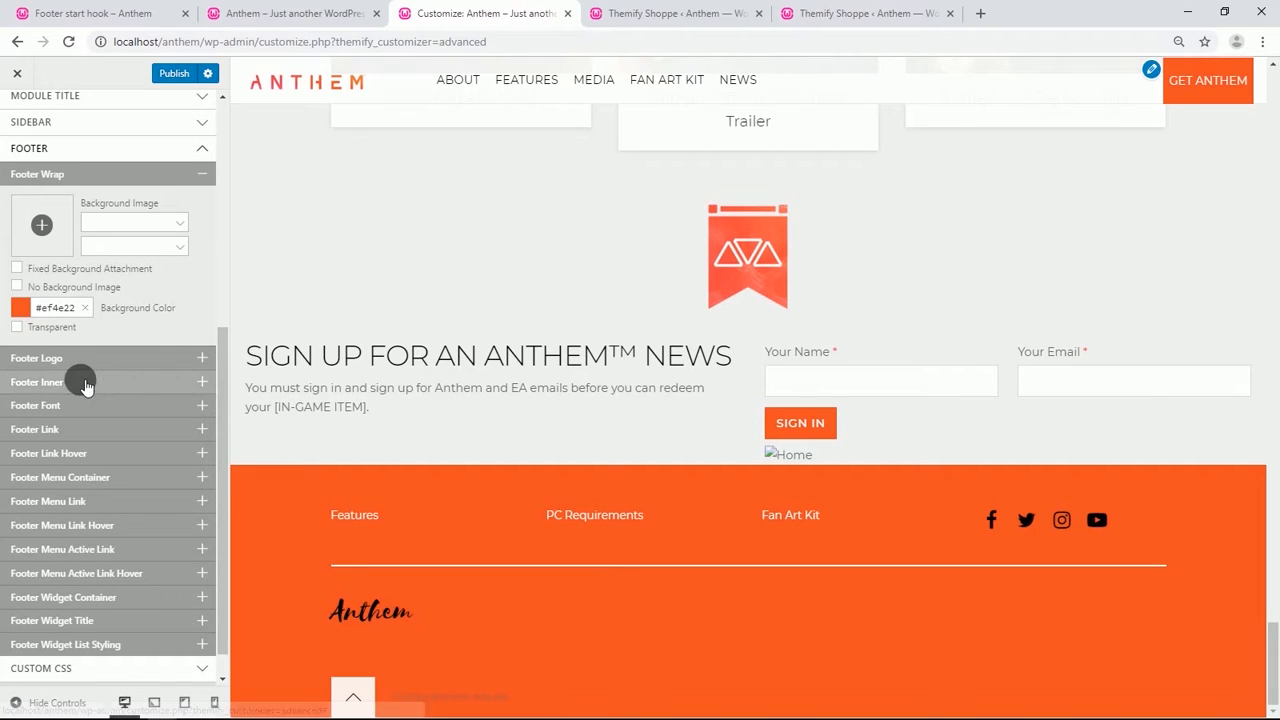
pyautogui.click(86, 360)
pyautogui.scroll(-3, 77, 400)
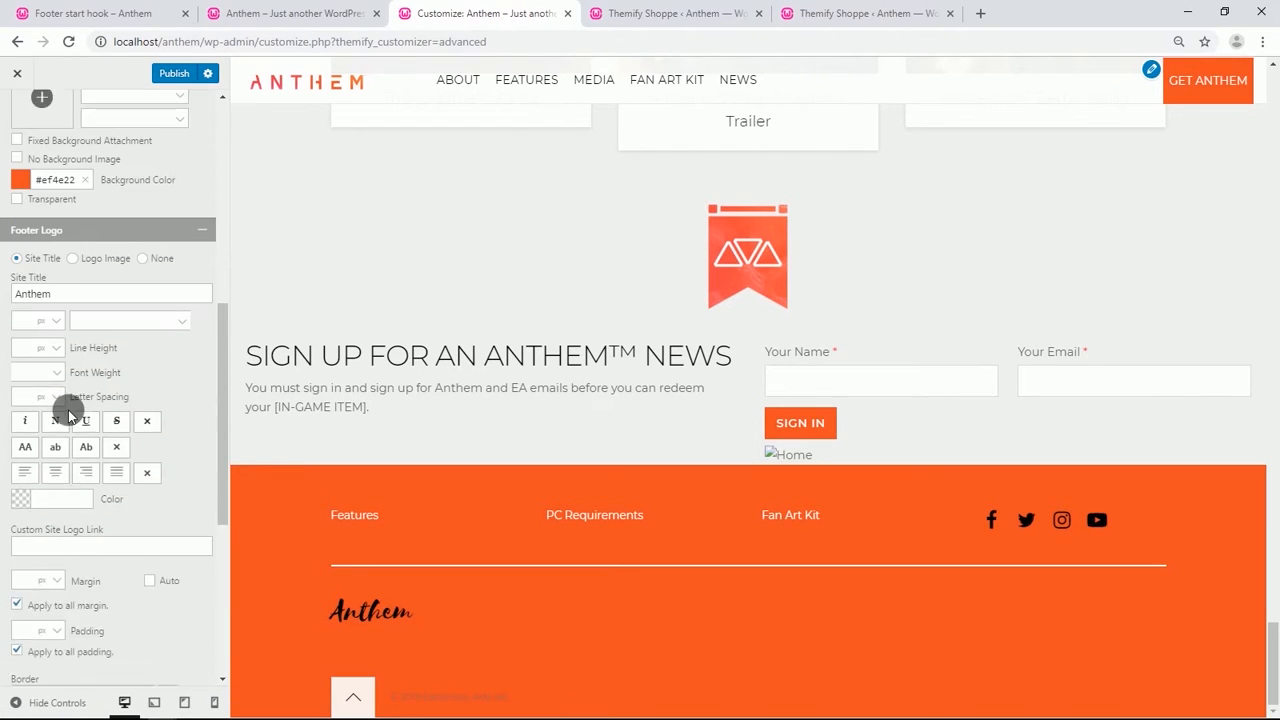
pyautogui.click(74, 227)
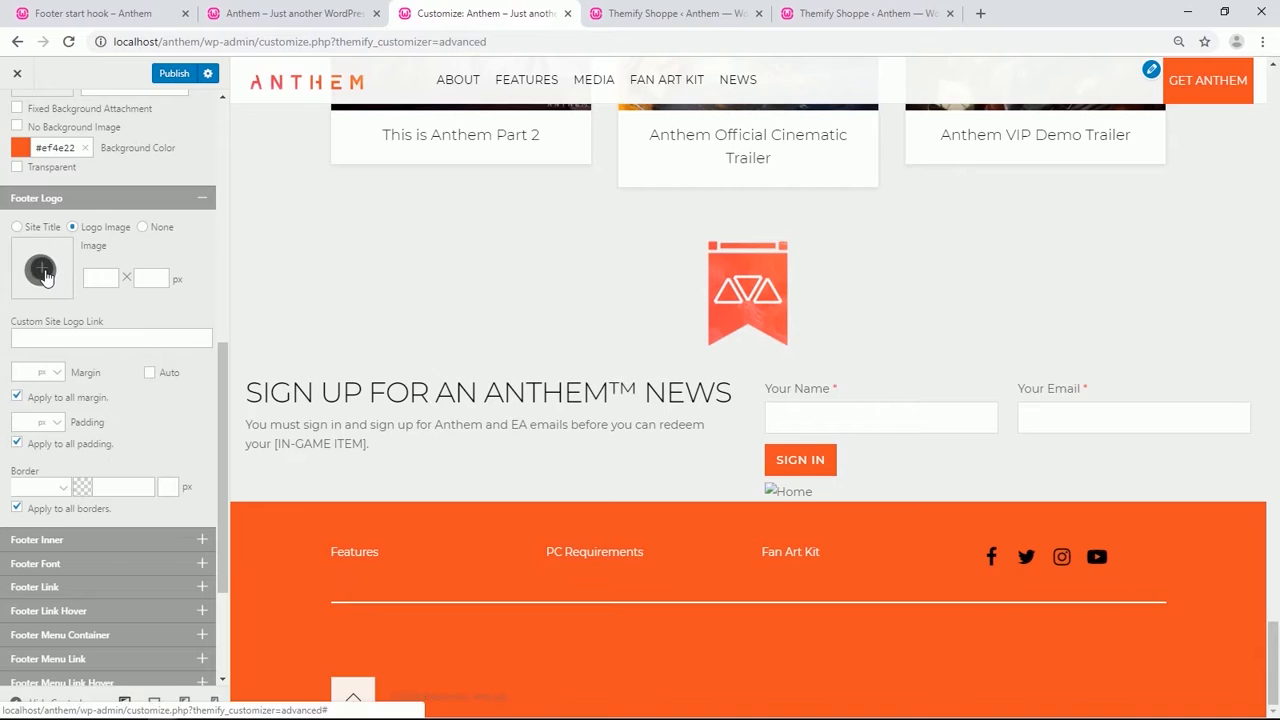
pyautogui.click(41, 270)
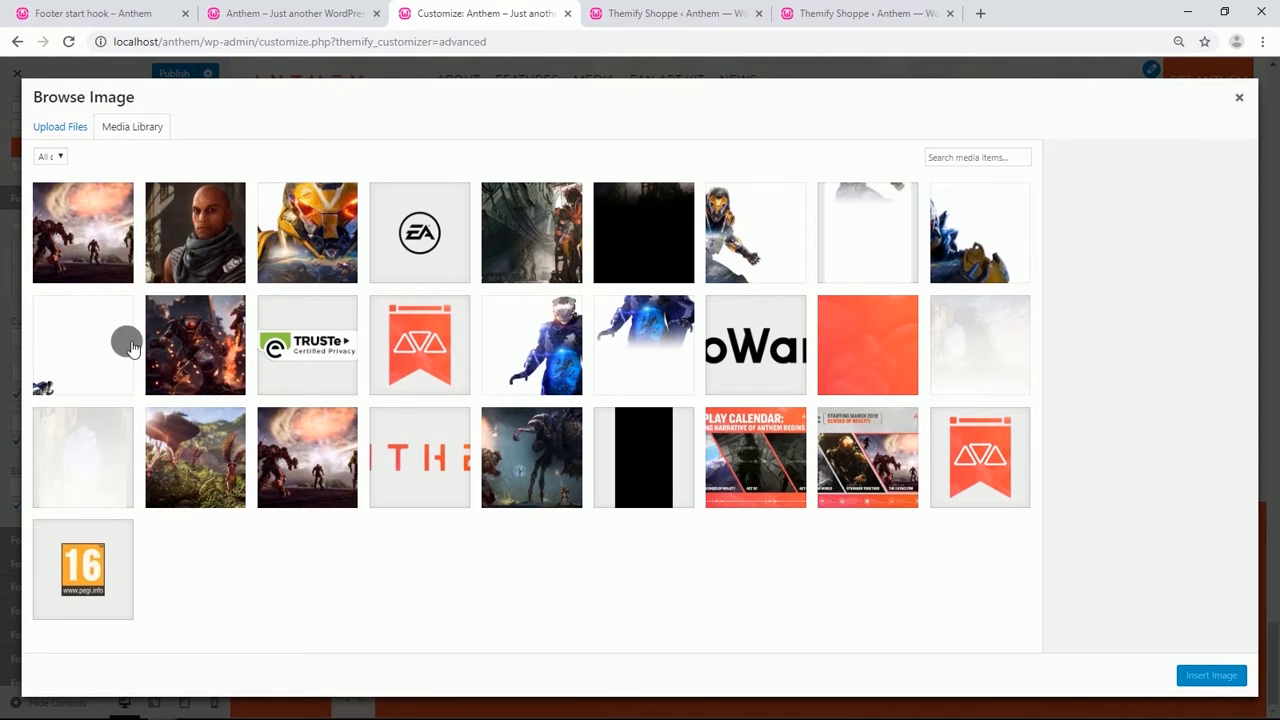
pyautogui.click(755, 350)
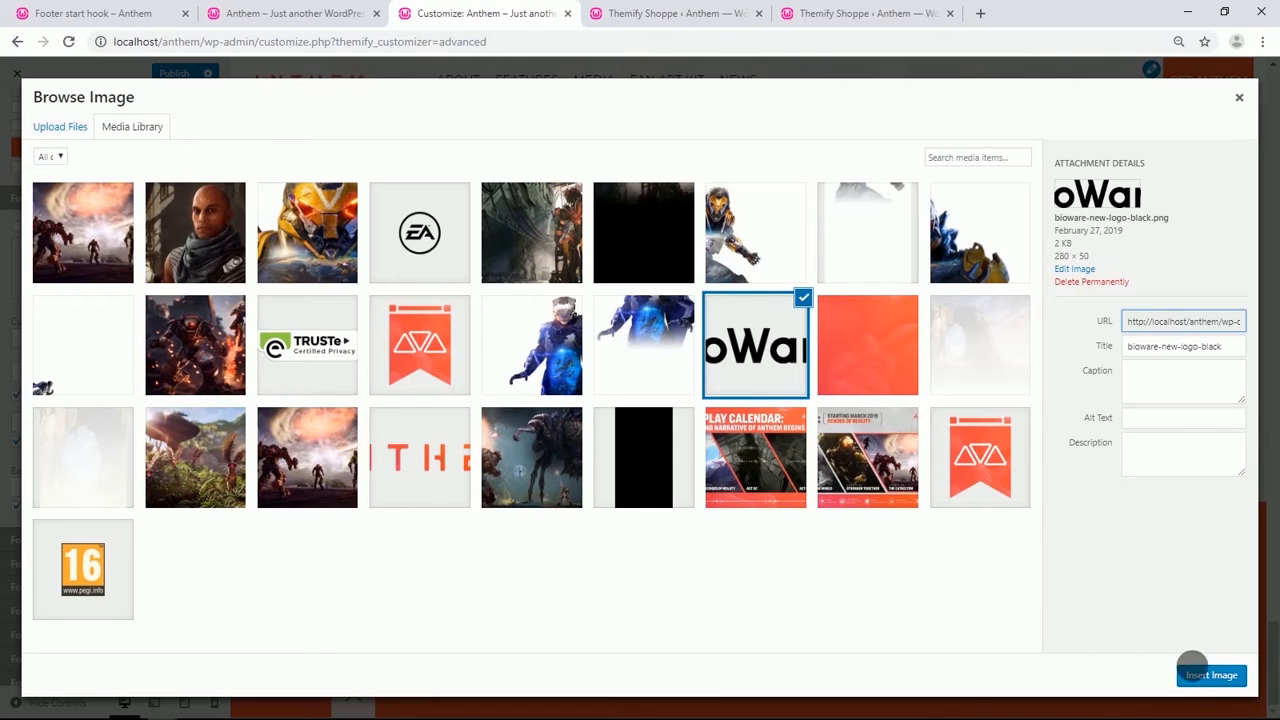
pyautogui.click(1211, 675)
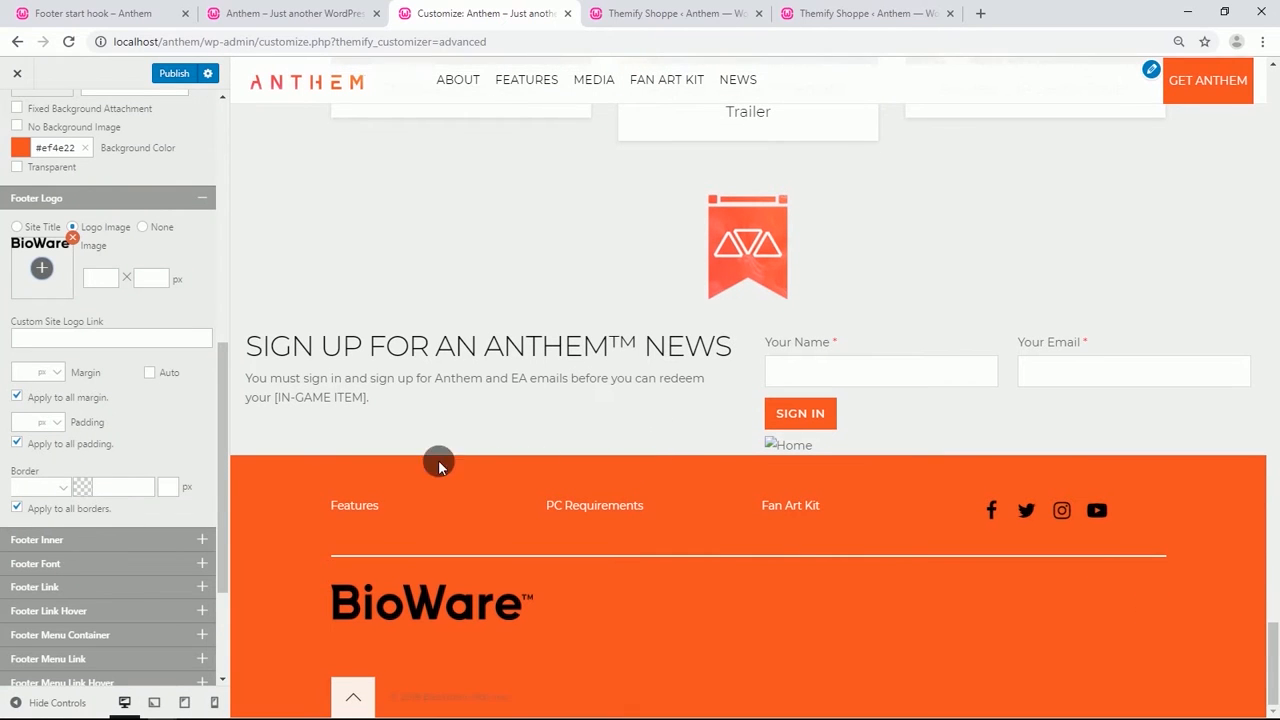
# Set the footer font color to white #ffffff.
pyautogui.scroll(-1, 135, 398)
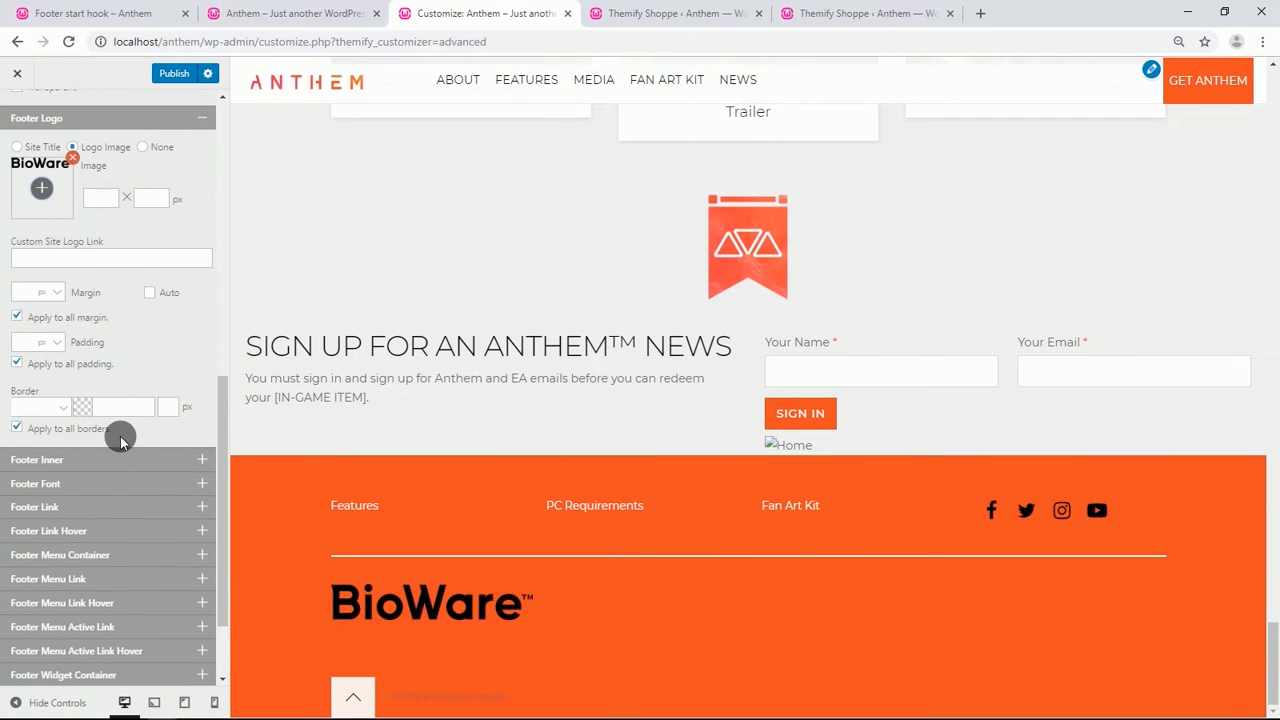
pyautogui.click(95, 486)
pyautogui.click(30, 437)
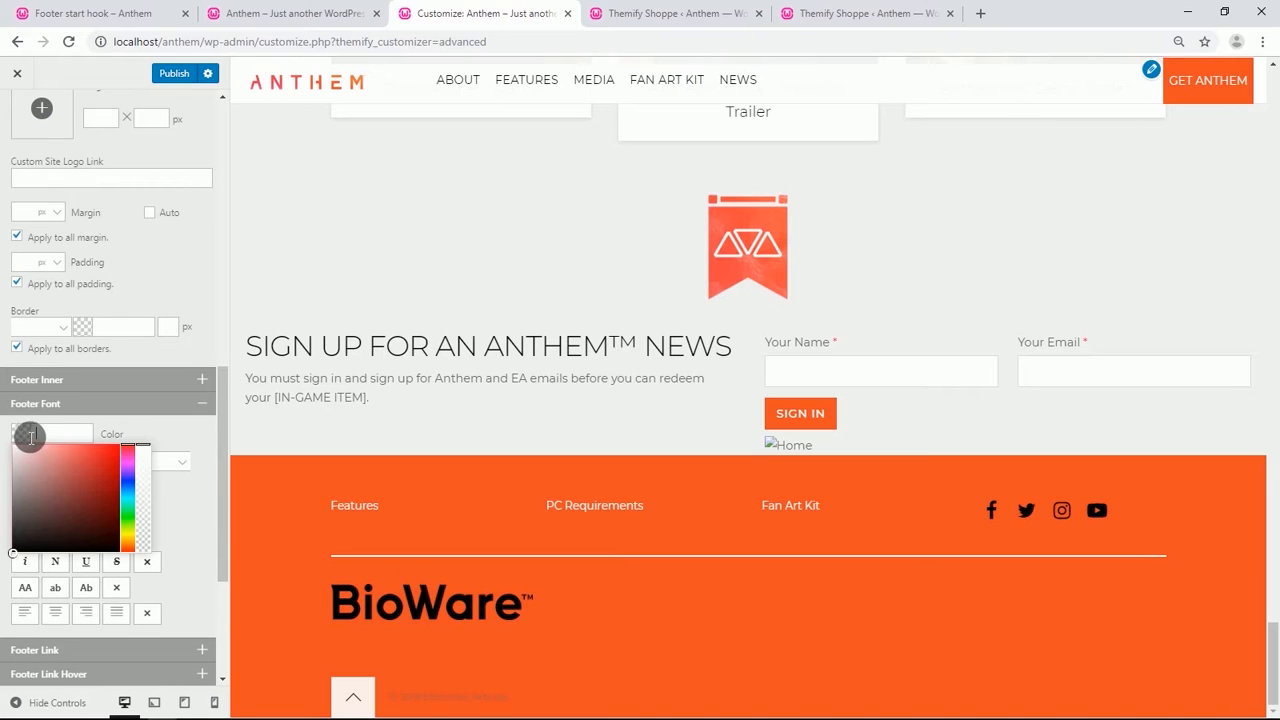
pyautogui.moveTo(30, 461); pyautogui.dragTo(2, 443)
pyautogui.click(192, 440)
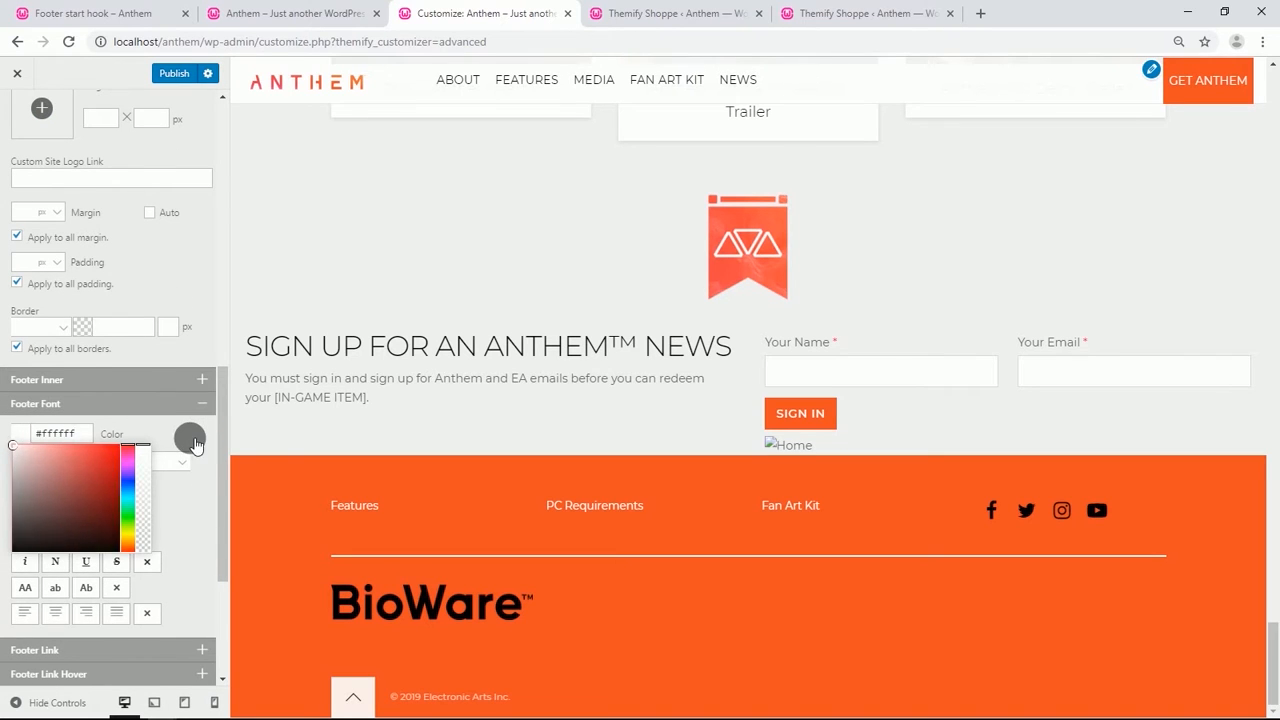
# Set the footer link color to white #ffffff.
pyautogui.scroll(-1, 193, 441)
pyautogui.scroll(-3, 150, 440)
pyautogui.click(57, 412)
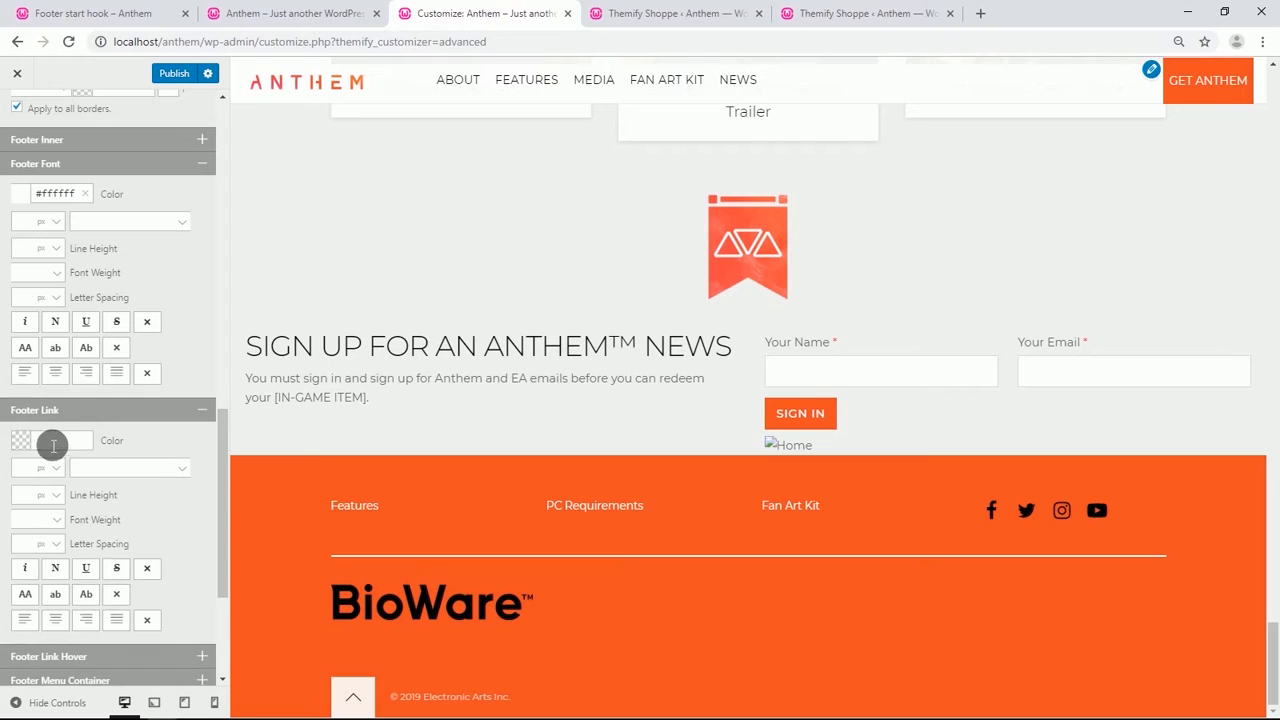
pyautogui.click(28, 449)
pyautogui.moveTo(22, 456); pyautogui.dragTo(6, 446)
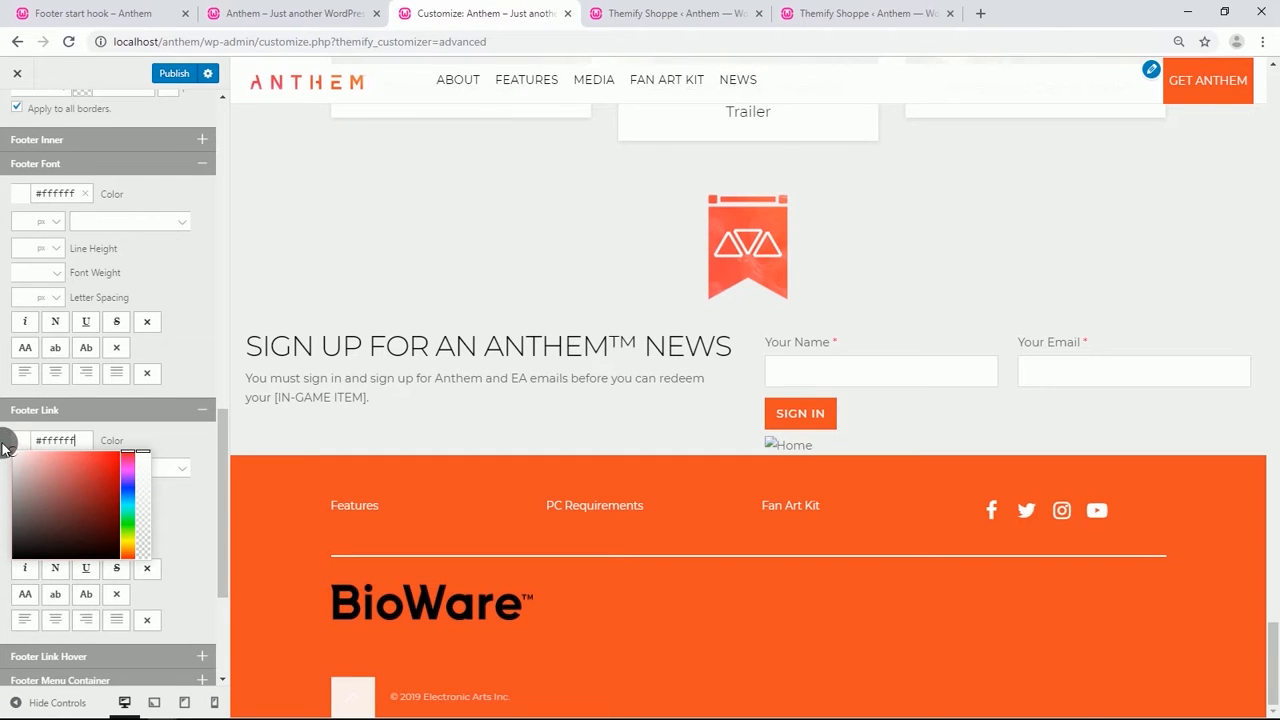
pyautogui.click(168, 441)
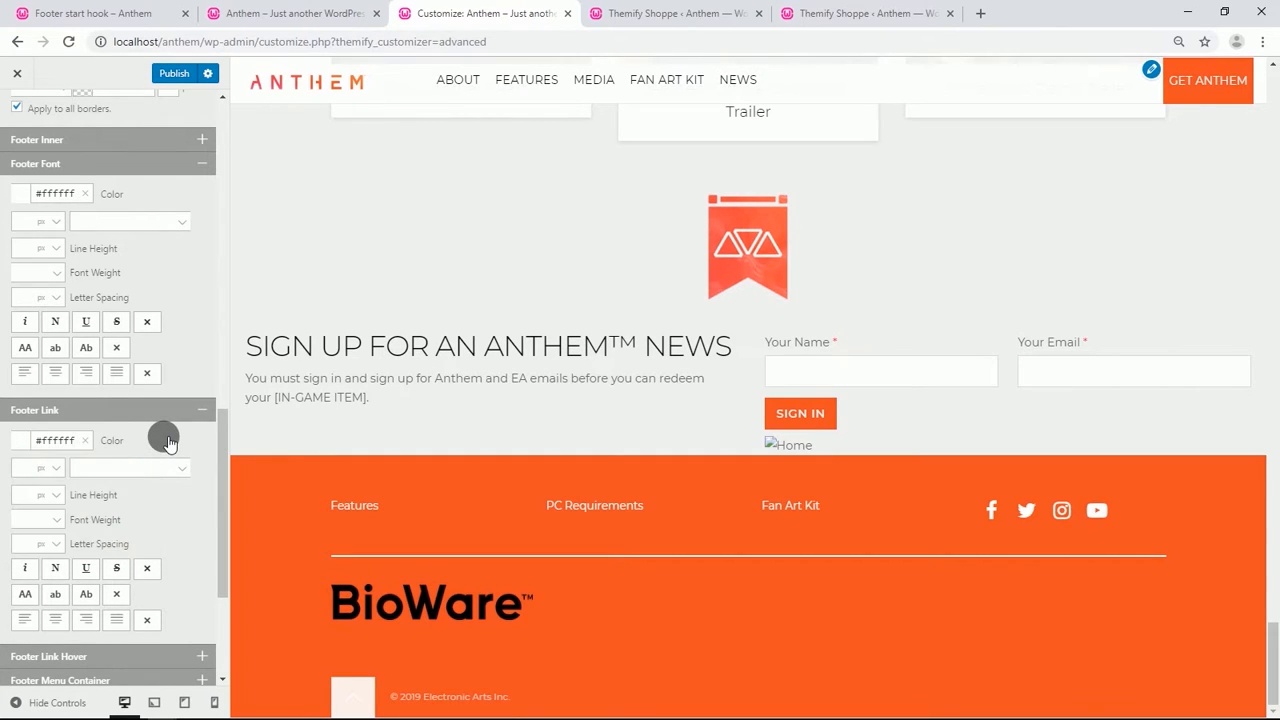
# Add an Image widget to Footer Widget 1 using the october-ea-ring image from the media library.
pyautogui.scroll(-3, 168, 441)
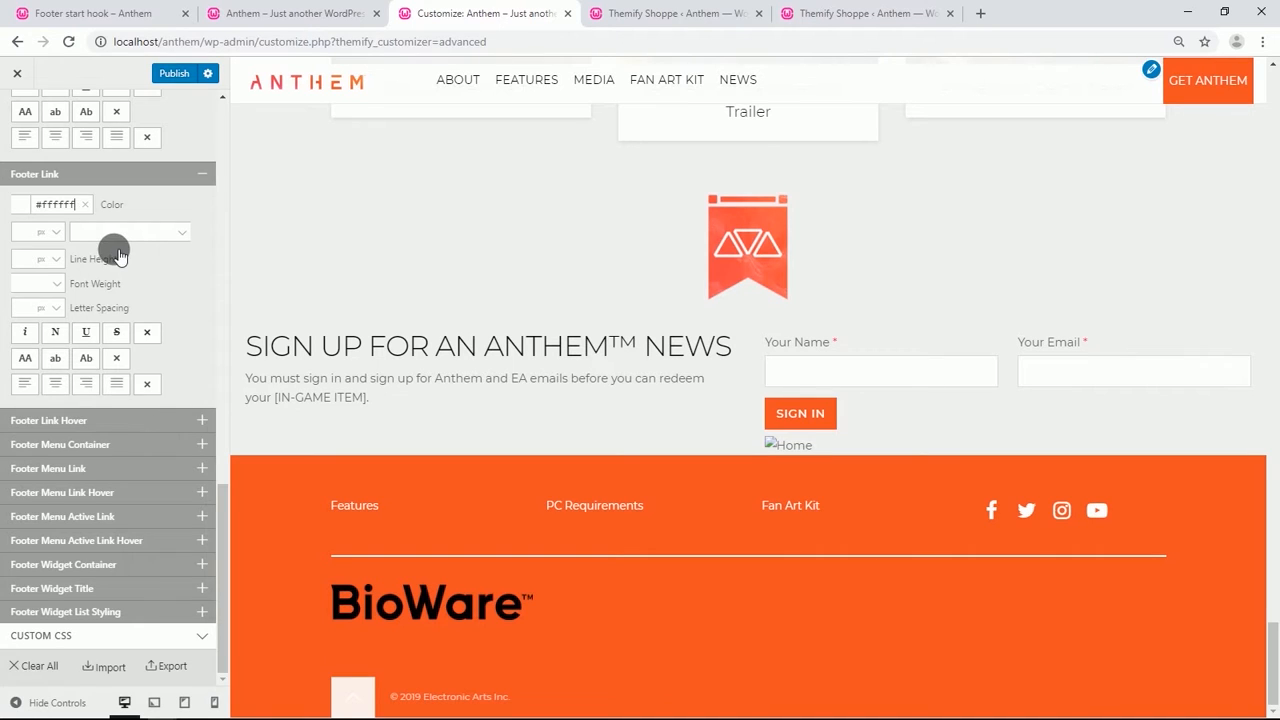
pyautogui.scroll(3, 95, 220)
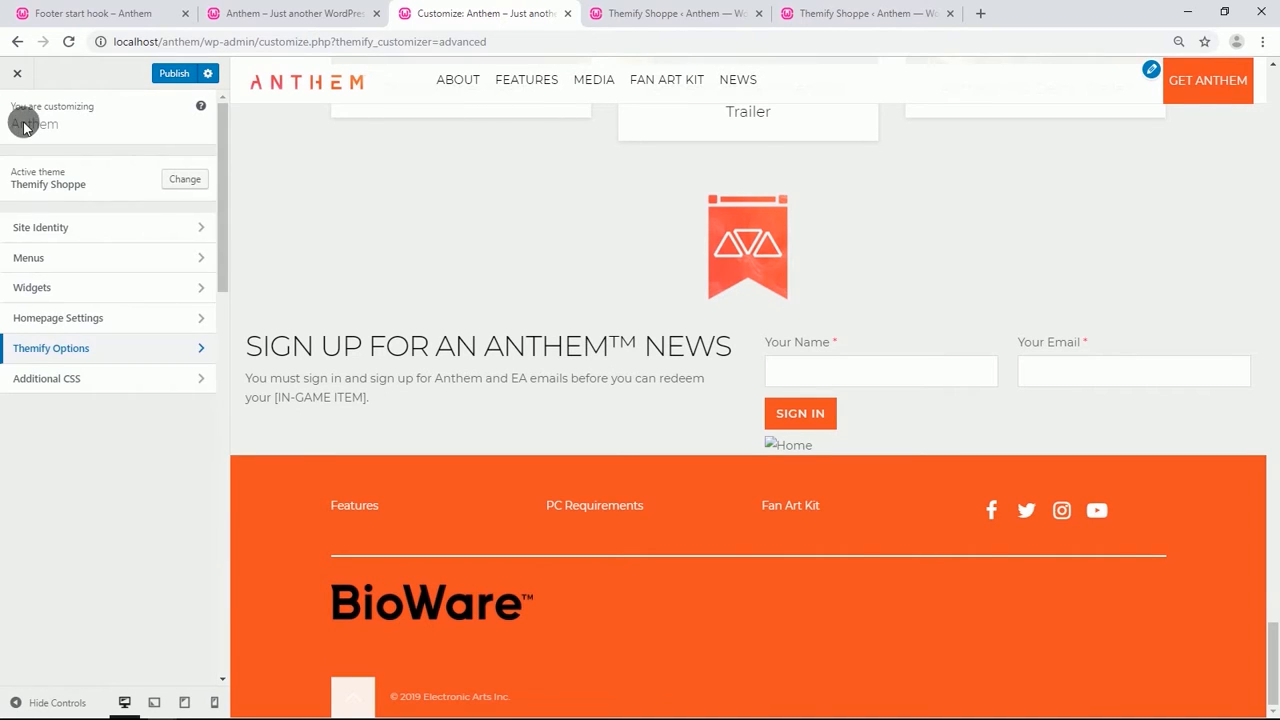
pyautogui.click(77, 299)
pyautogui.click(90, 354)
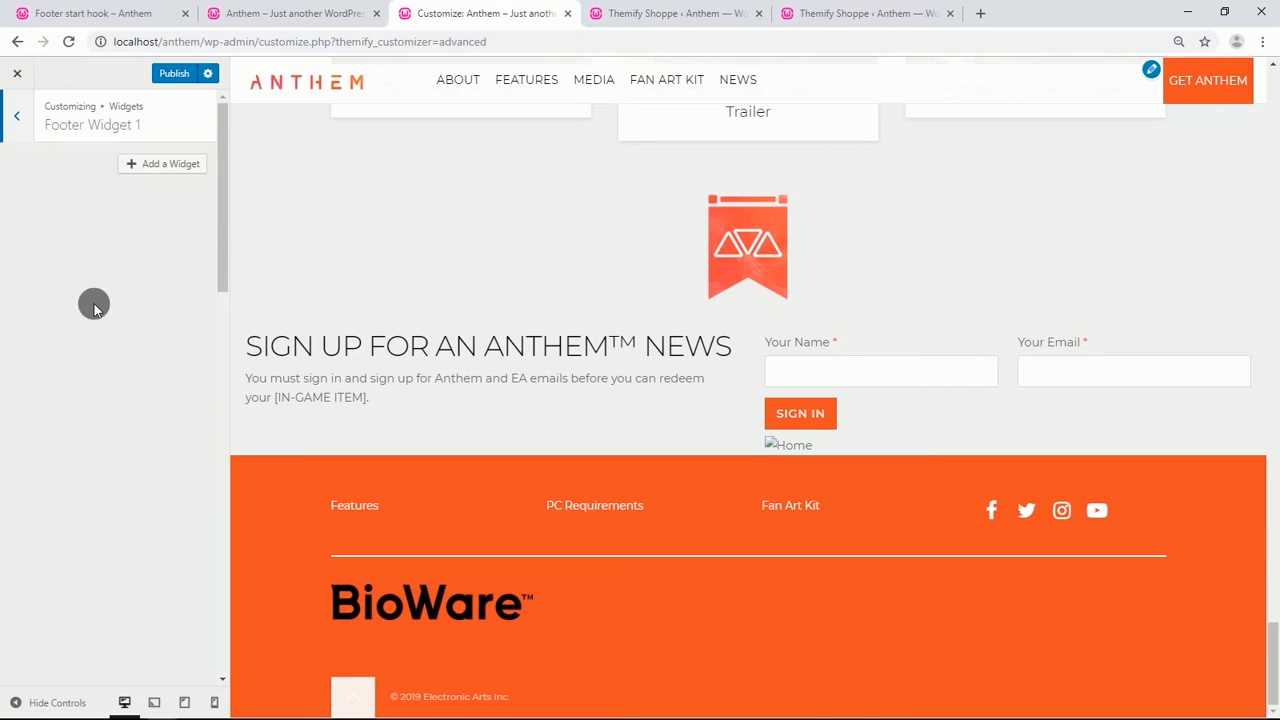
pyautogui.click(155, 165)
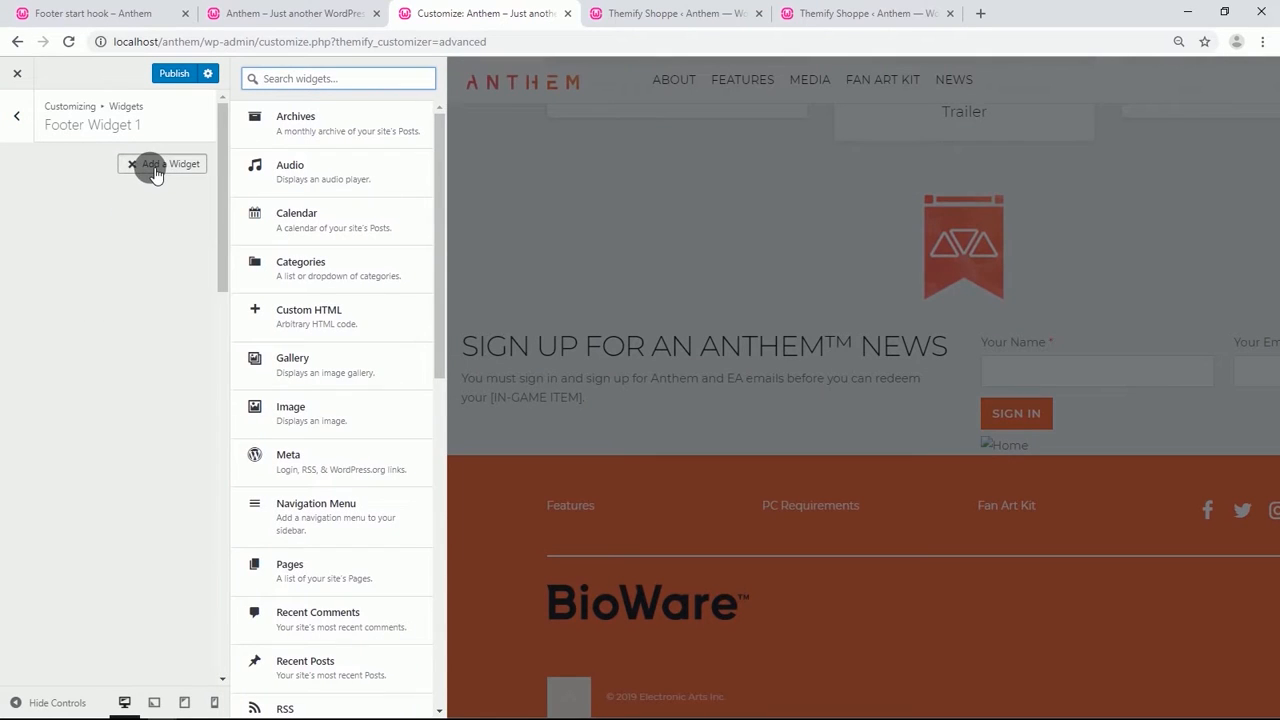
pyautogui.click(287, 410)
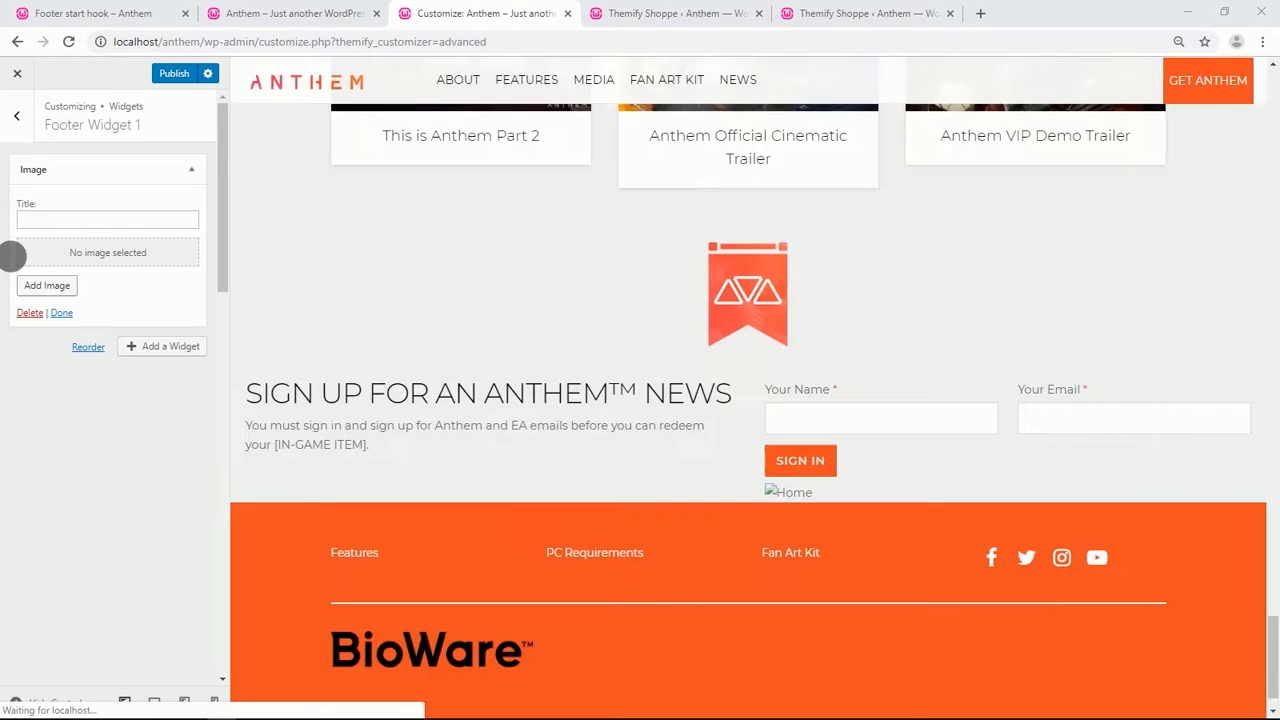
pyautogui.click(43, 289)
pyautogui.click(53, 288)
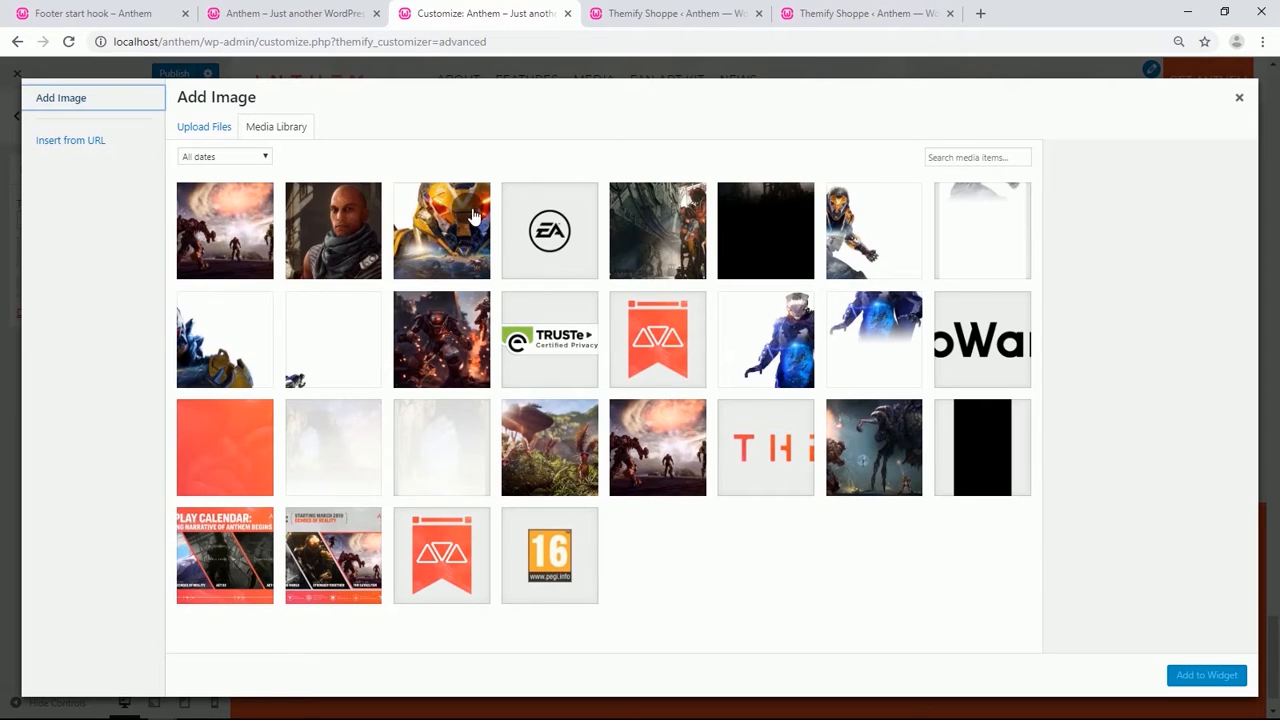
pyautogui.click(522, 226)
pyautogui.click(1200, 674)
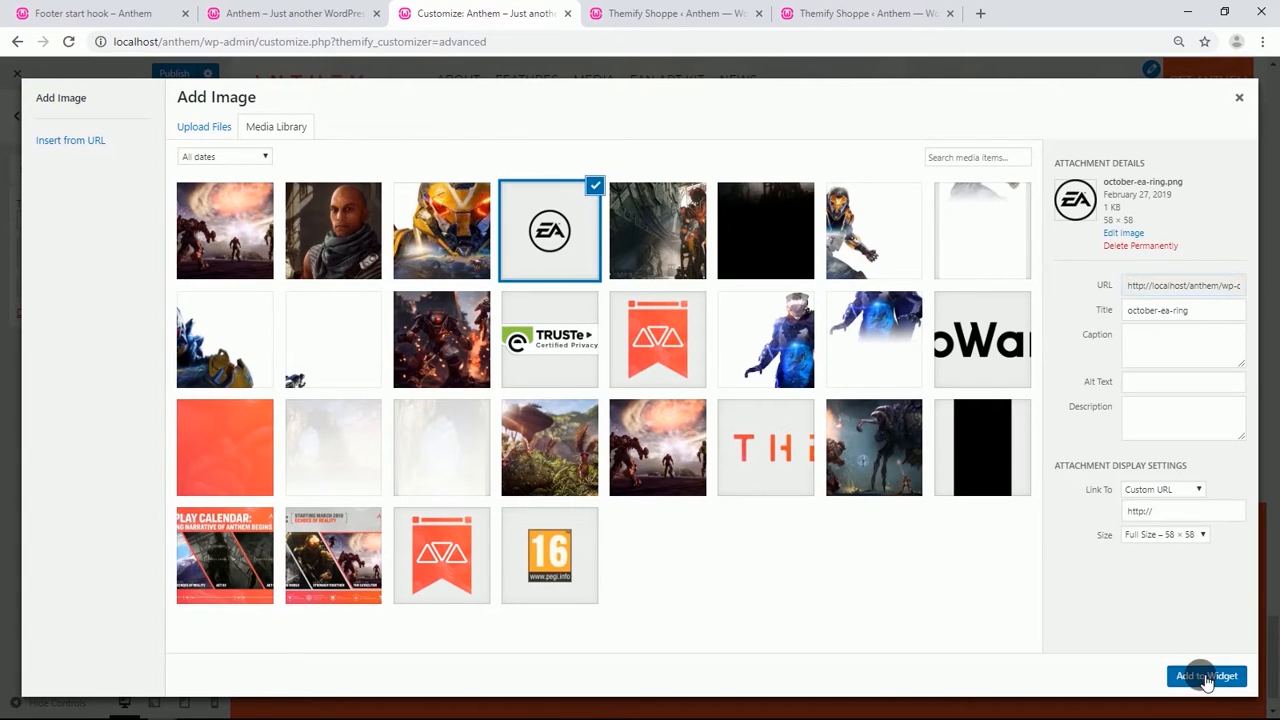
# Add an Image widget to Footer Widget 2 using the final-assets-seal image from the media library.
pyautogui.click(16, 115)
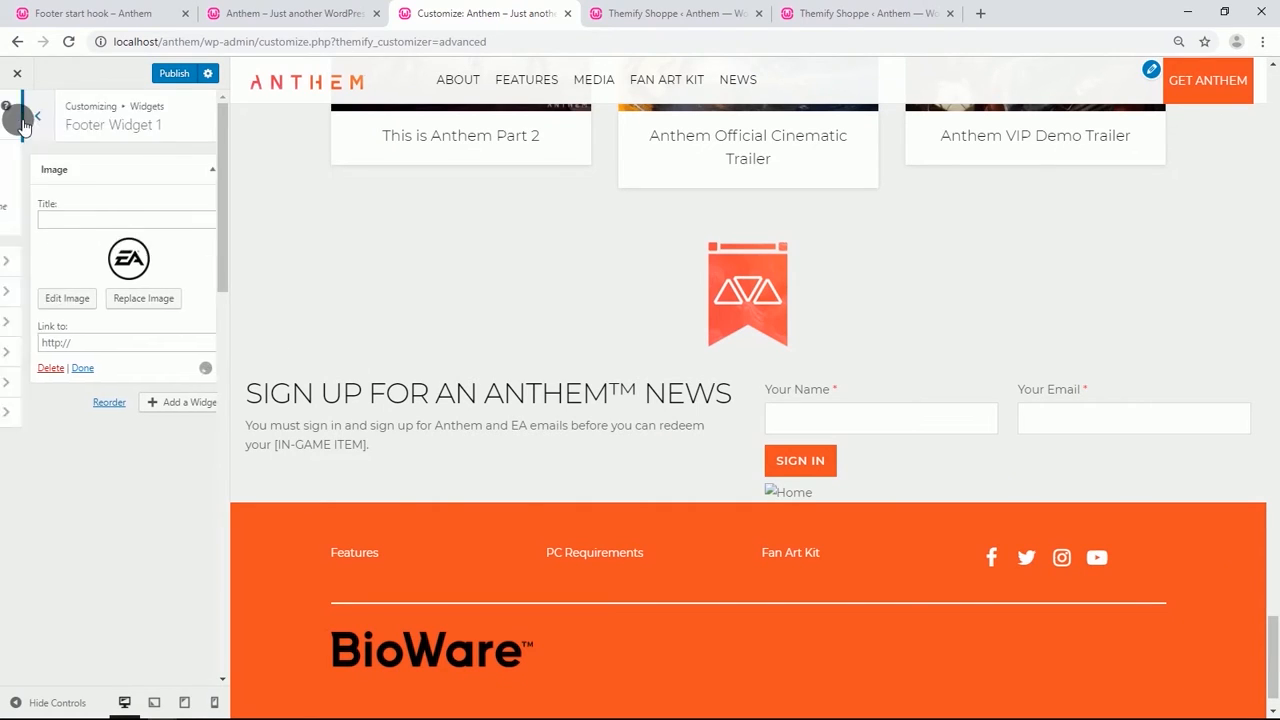
pyautogui.click(70, 389)
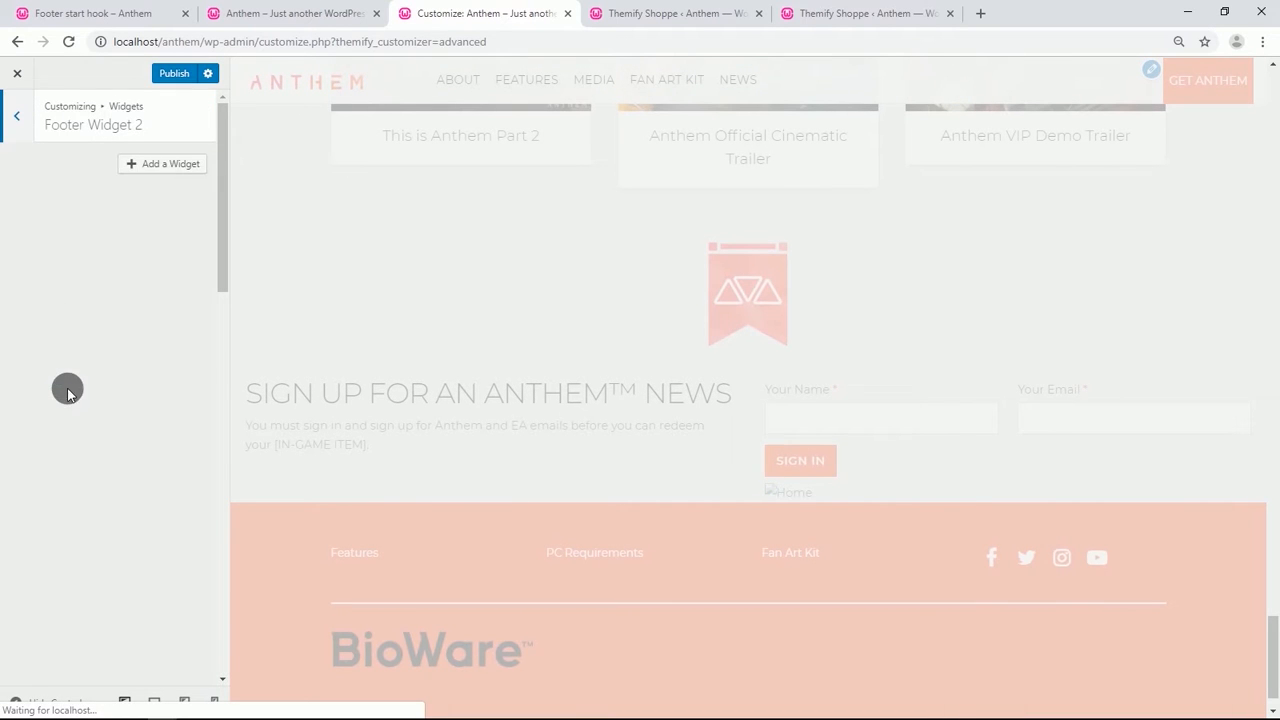
pyautogui.click(165, 165)
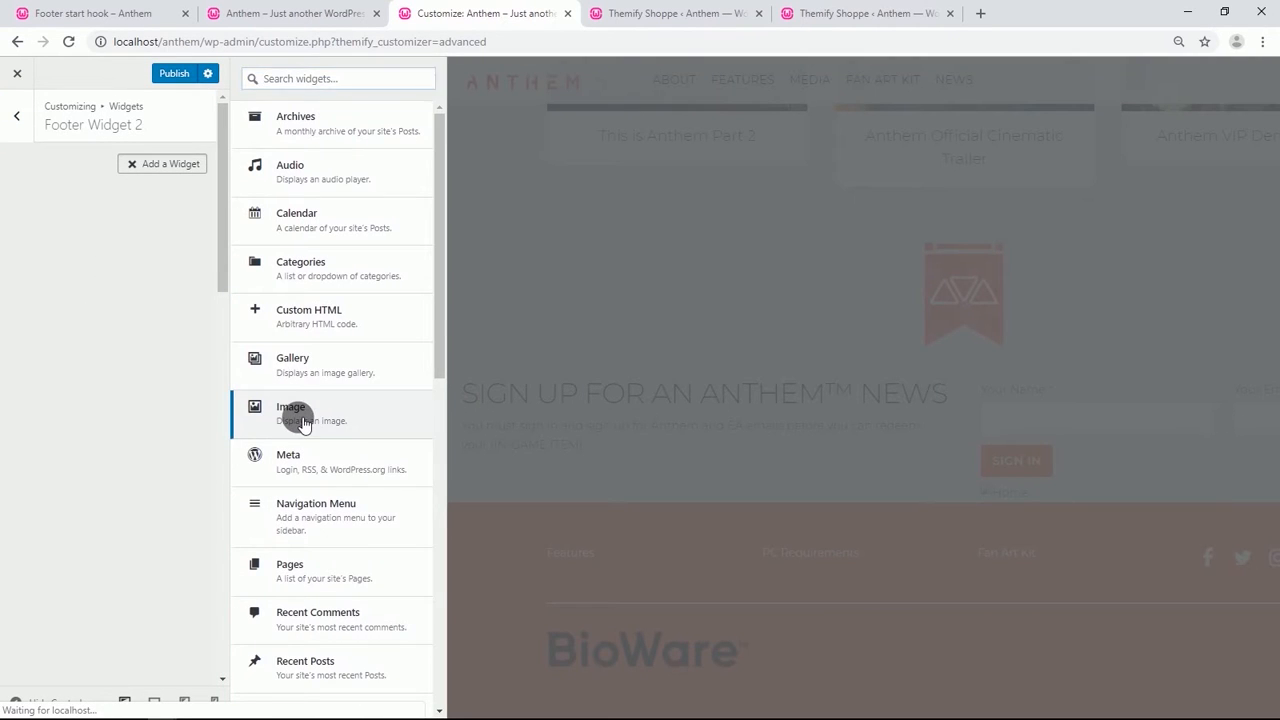
pyautogui.click(303, 420)
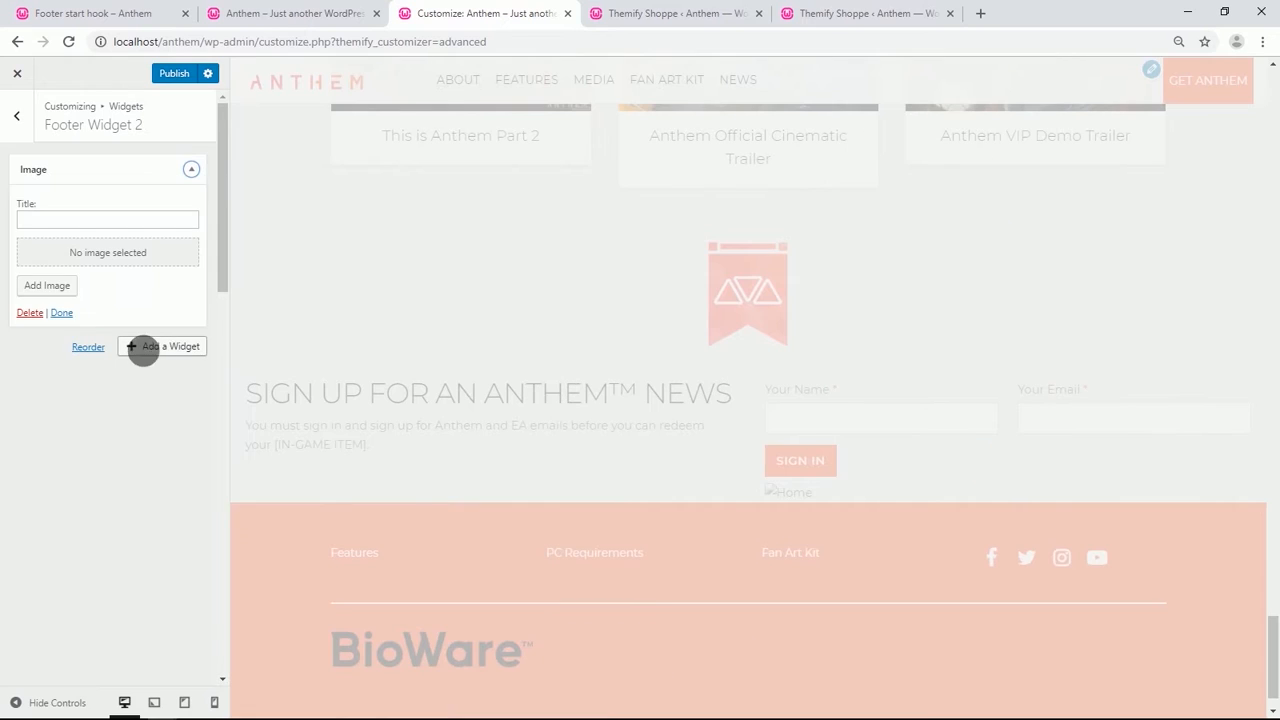
pyautogui.click(50, 289)
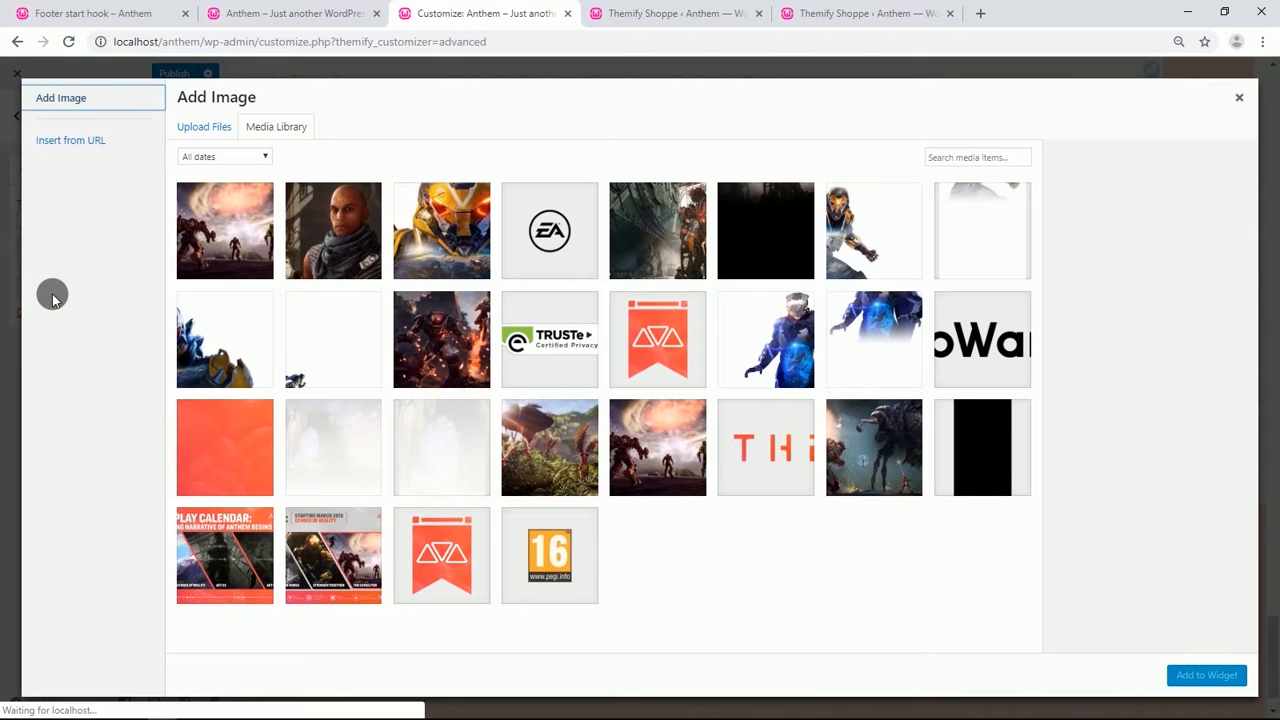
pyautogui.click(528, 330)
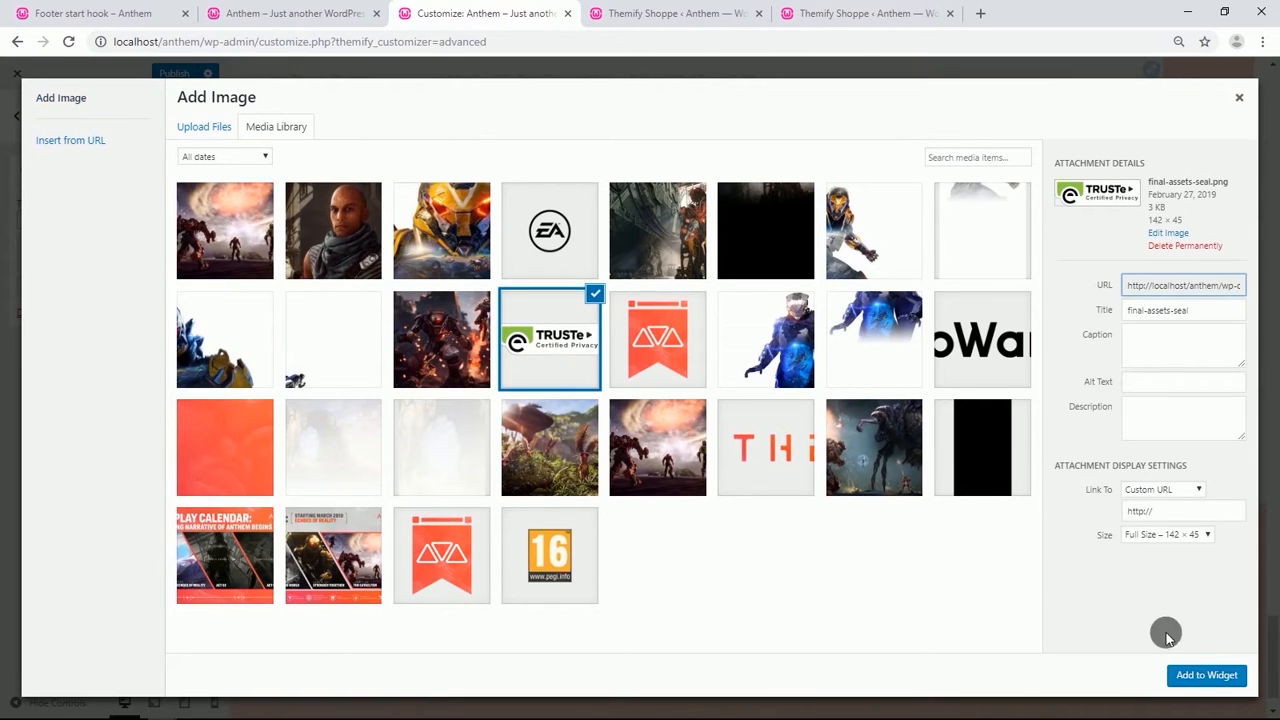
pyautogui.click(1204, 675)
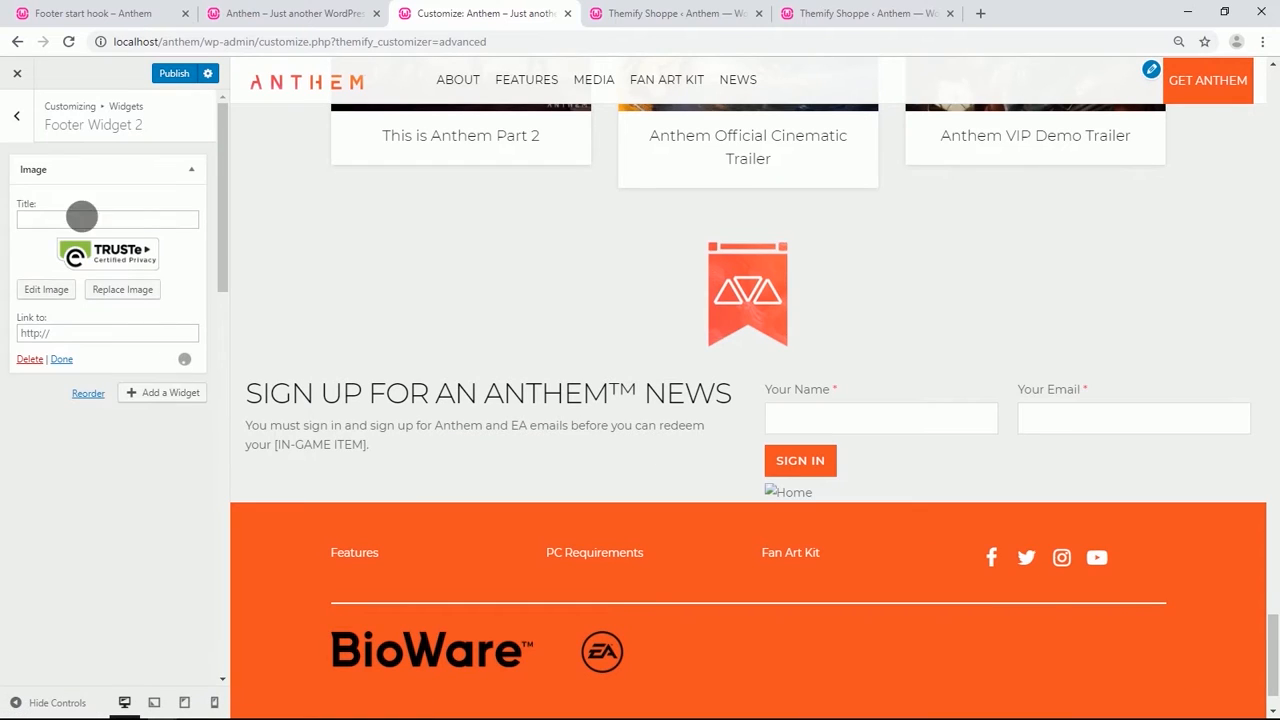
# Add an Image widget to Footer Widget 3 using the PEGI 16 image from the media library.
pyautogui.click(18, 128)
pyautogui.click(126, 420)
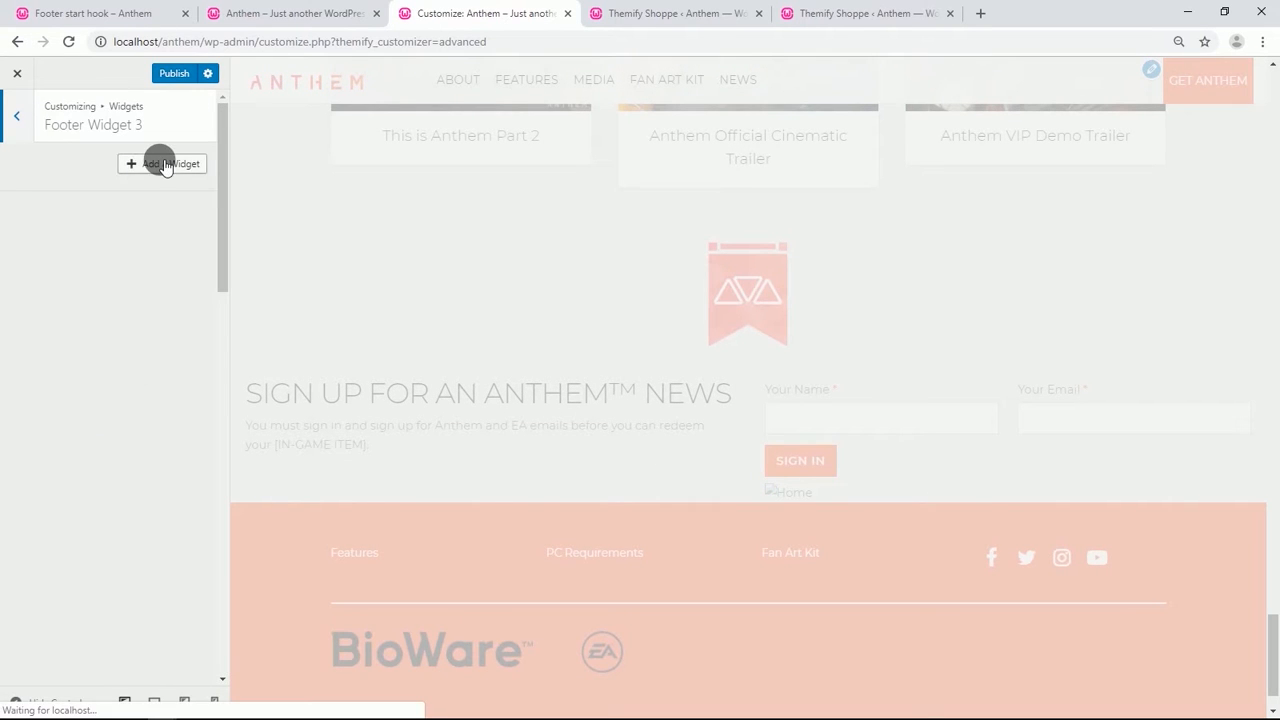
pyautogui.click(165, 165)
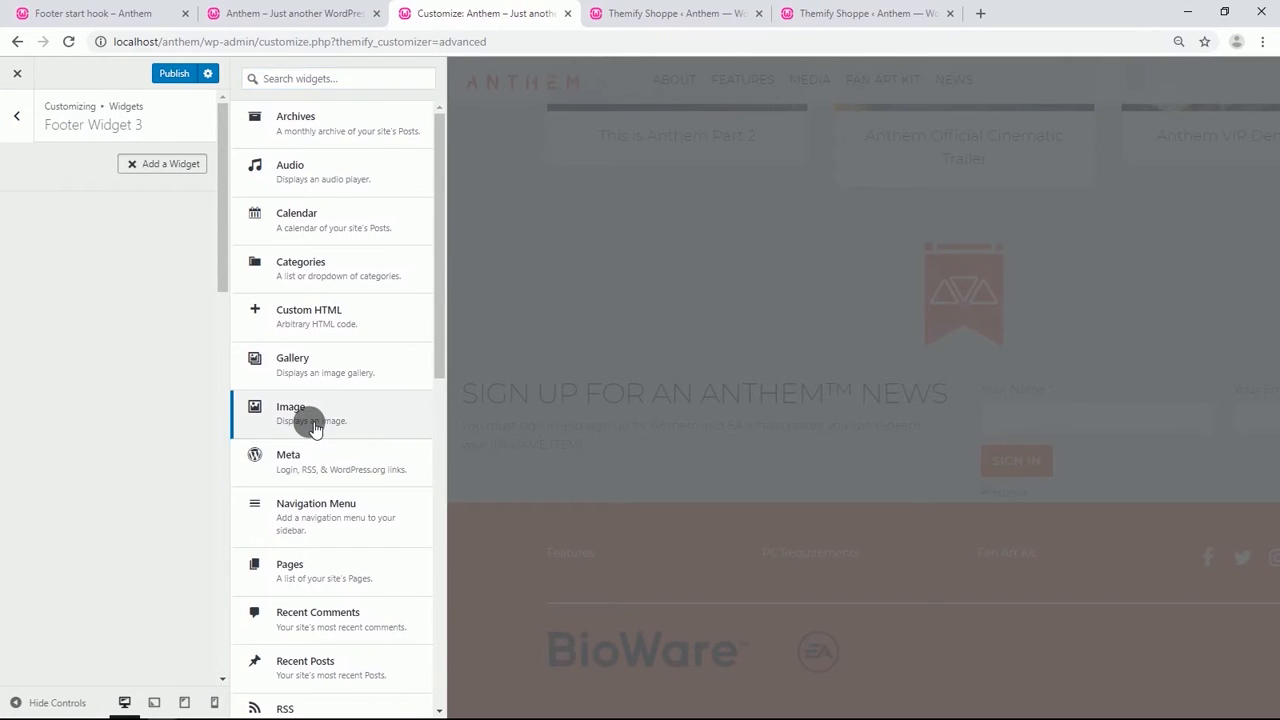
pyautogui.click(314, 428)
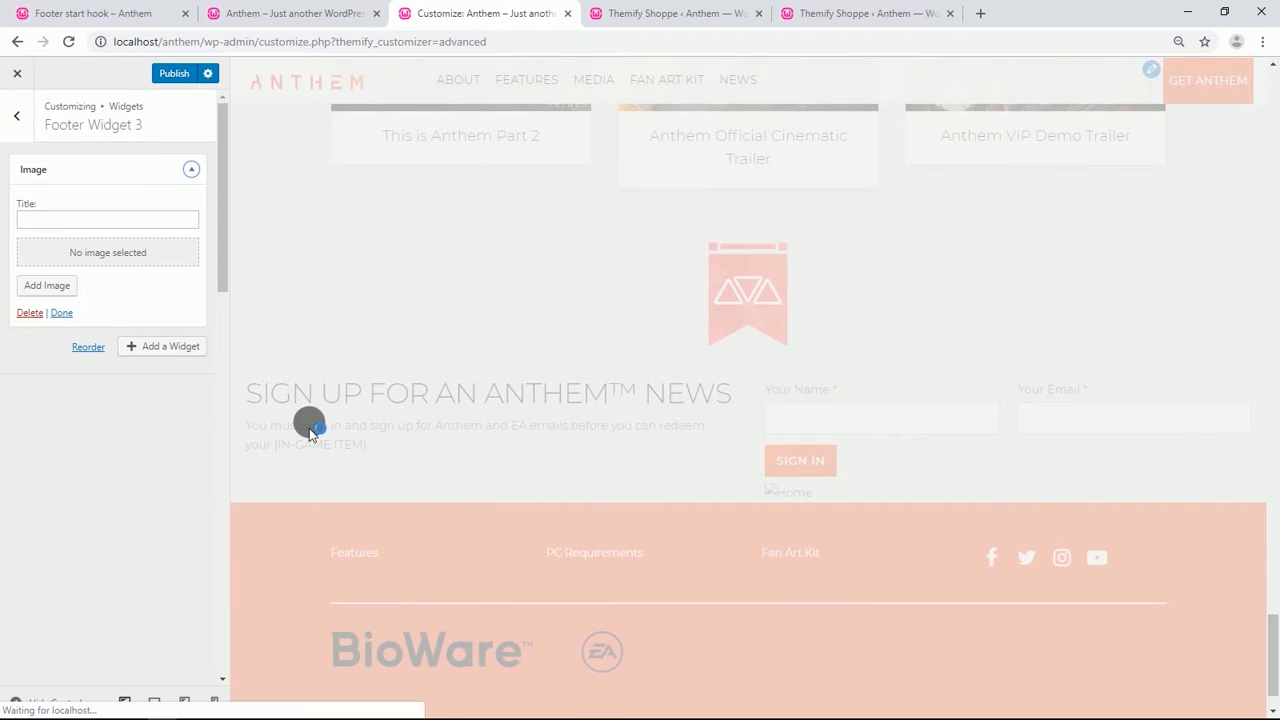
pyautogui.click(41, 287)
pyautogui.click(553, 545)
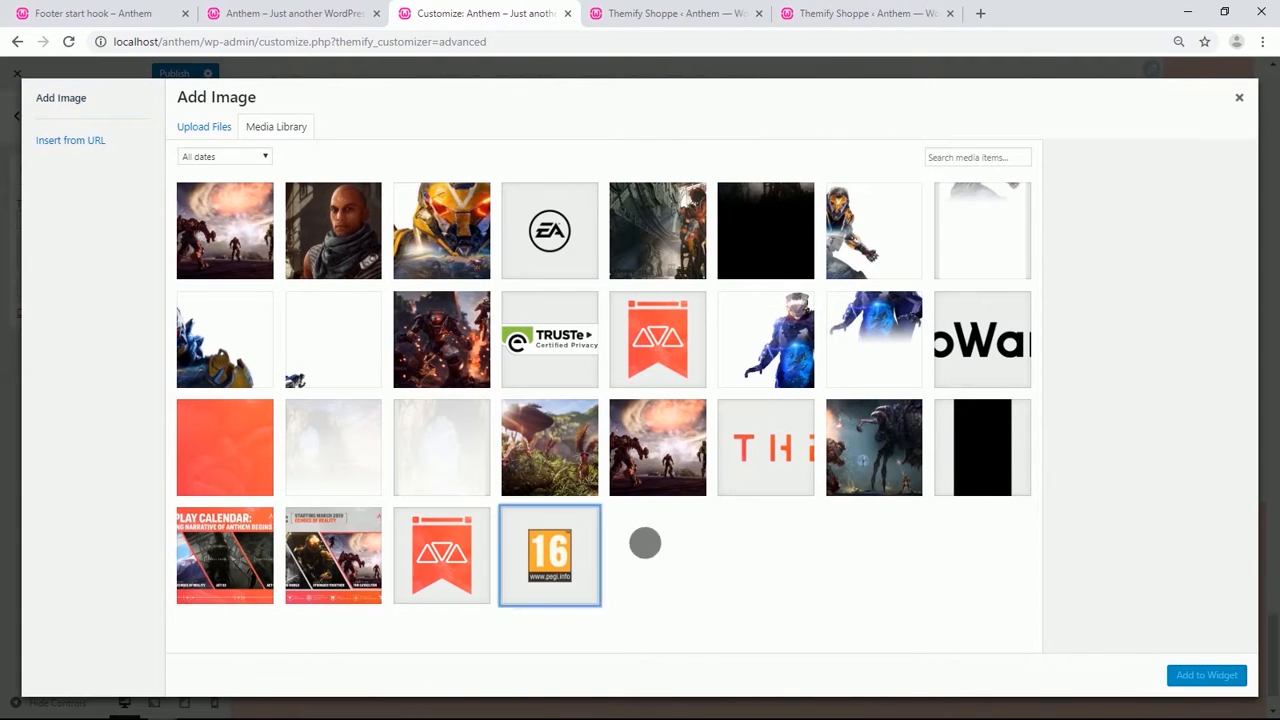
pyautogui.click(1215, 686)
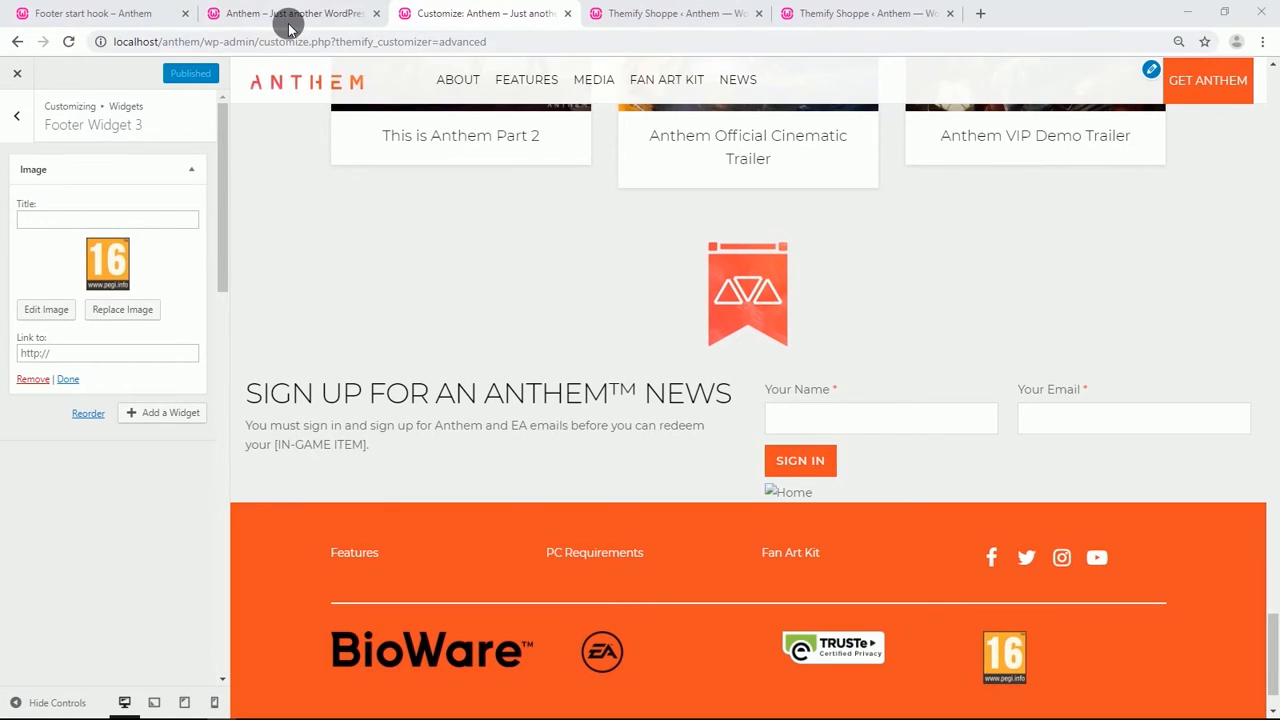
# Reload the live site and review the updated footer.
pyautogui.click(289, 17)
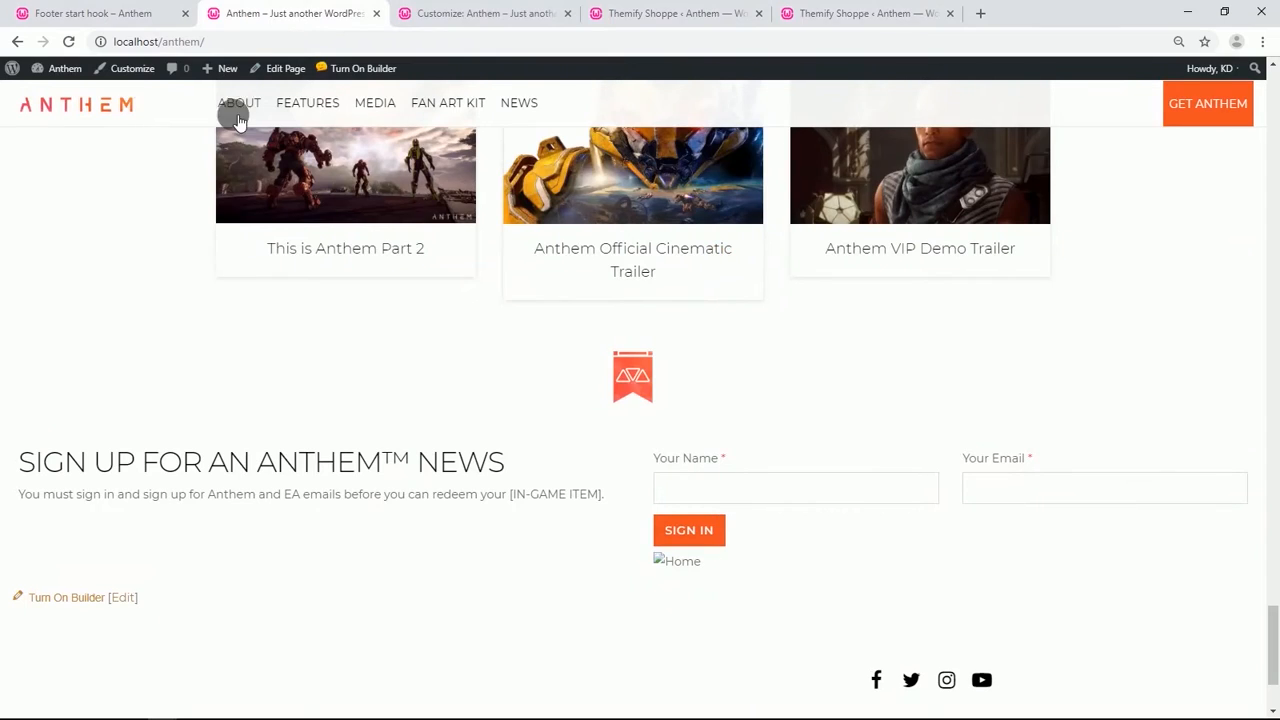
pyautogui.click(70, 42)
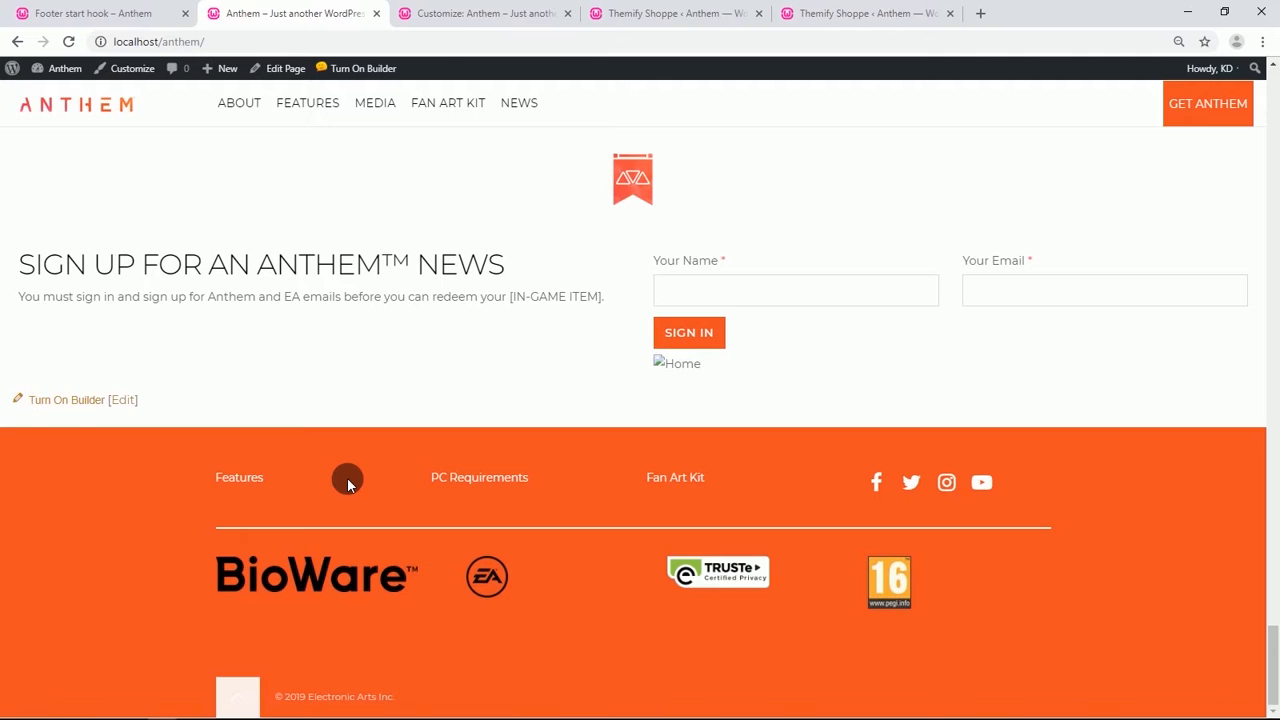
pyautogui.scroll(2, 347, 480)
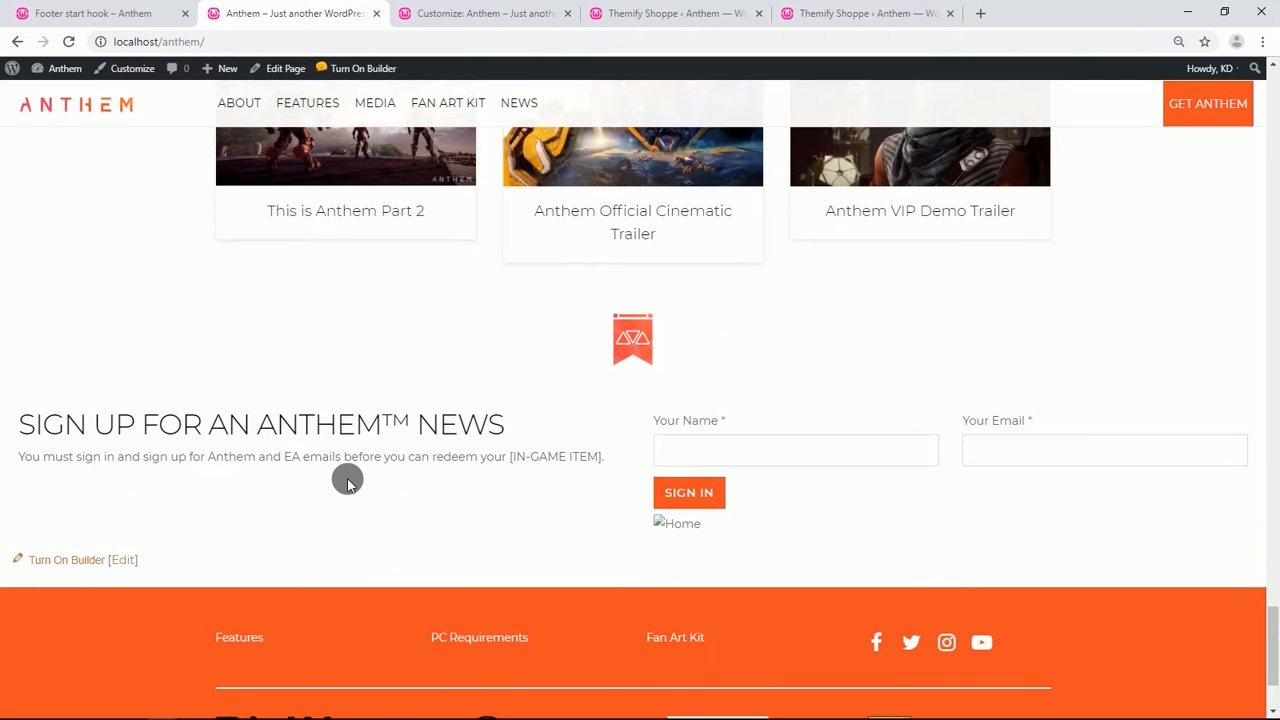
pyautogui.scroll(-2, 347, 480)
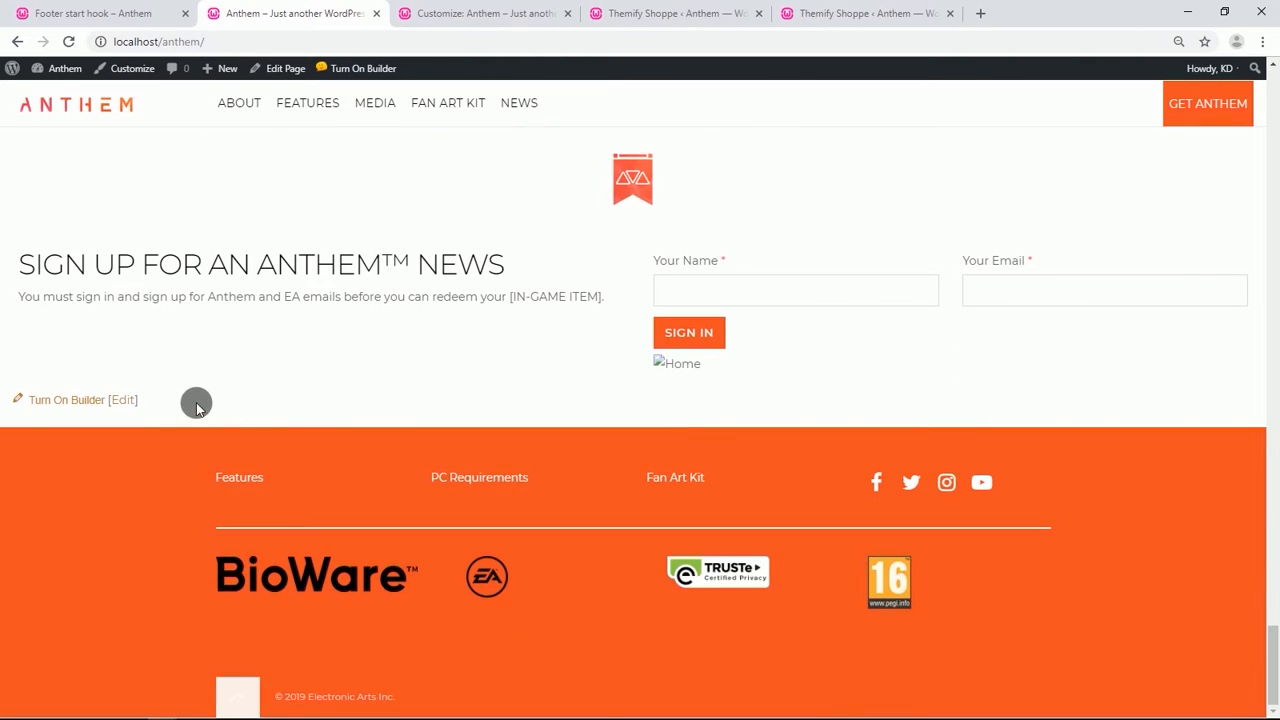
# Turn on the builder and delete the broken image module below the sign-up form.
pyautogui.click(95, 402)
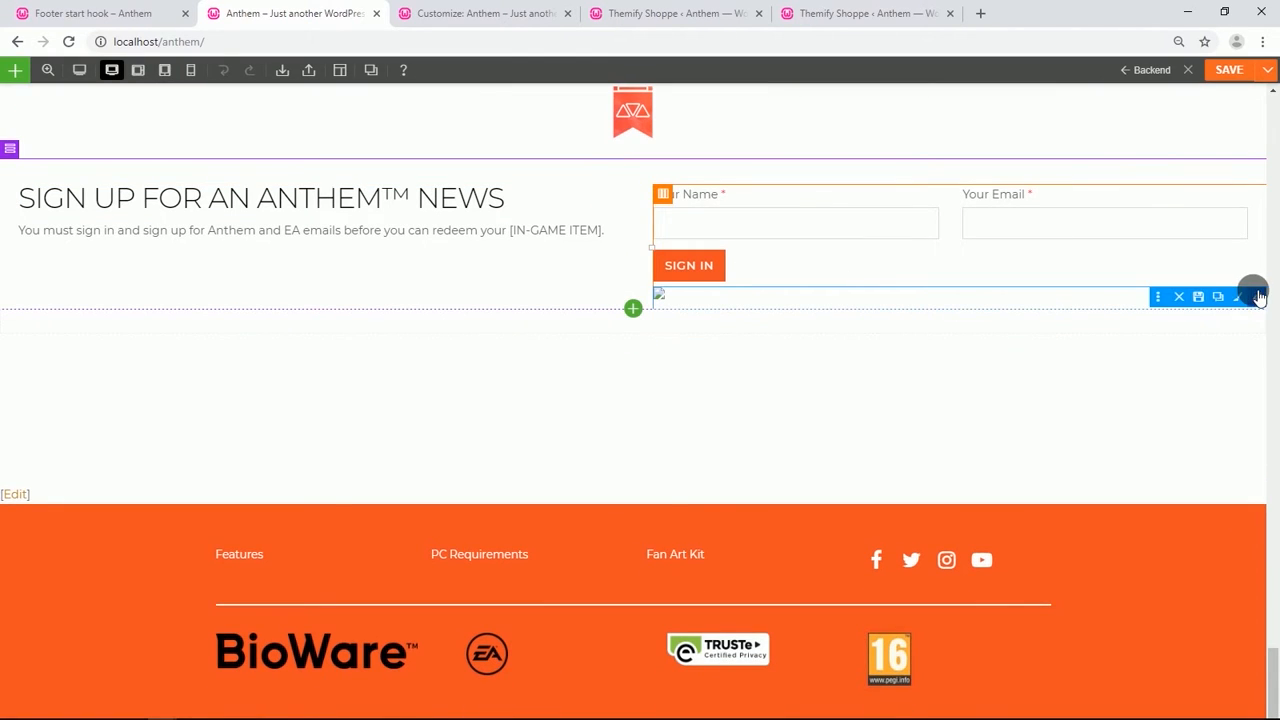
pyautogui.click(1178, 297)
pyautogui.click(708, 135)
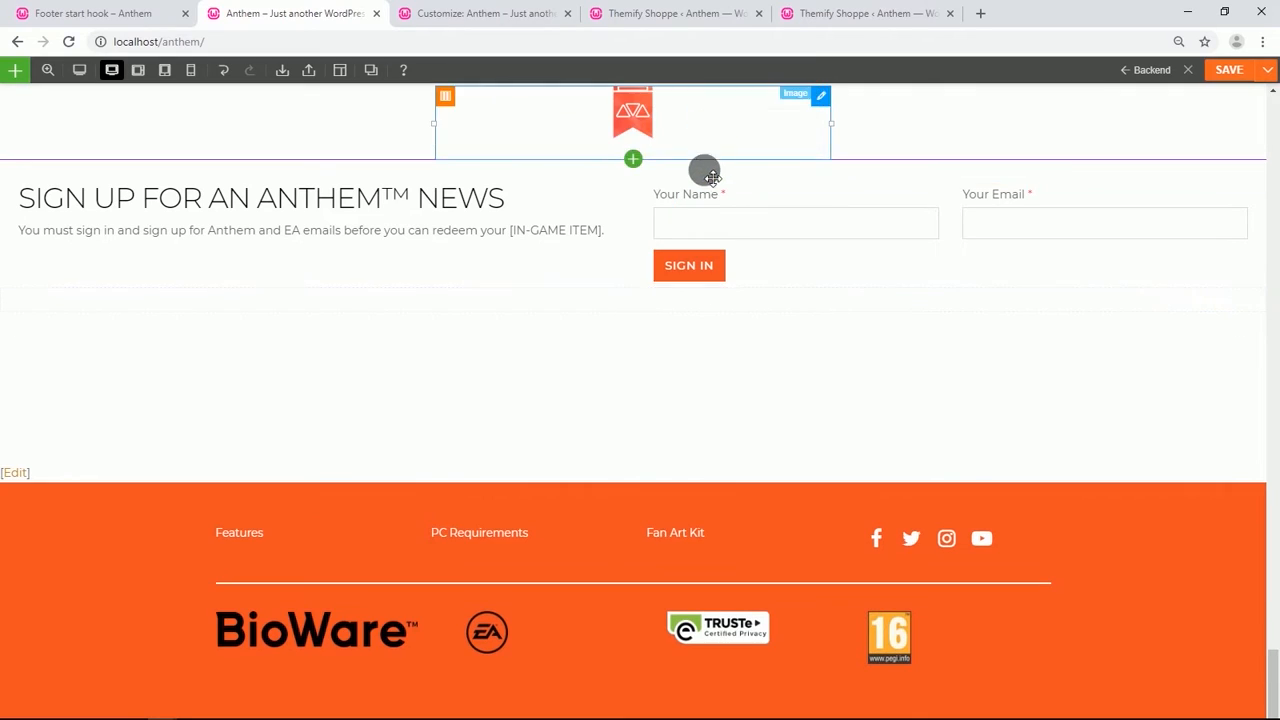
# Set the appearance animation of the "The Open Demo Is Live Now" news image to slideInRight.
pyautogui.scroll(20, 471, 405)
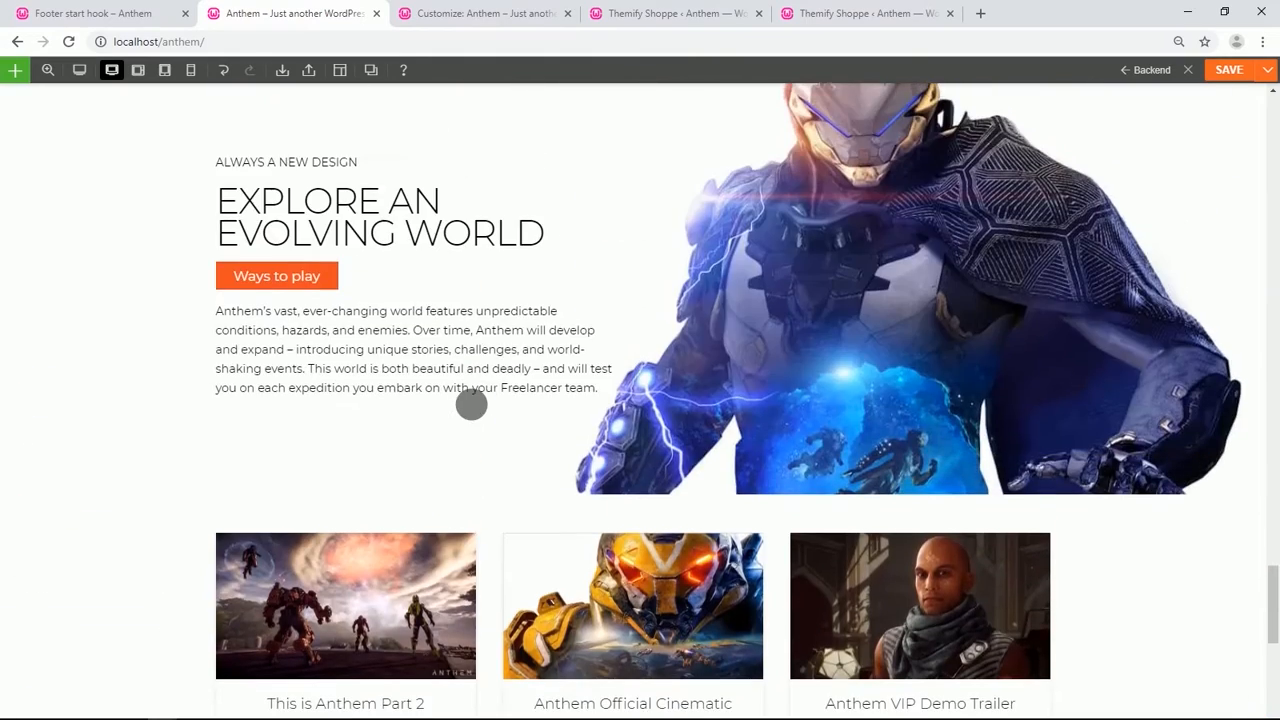
pyautogui.scroll(20, 471, 405)
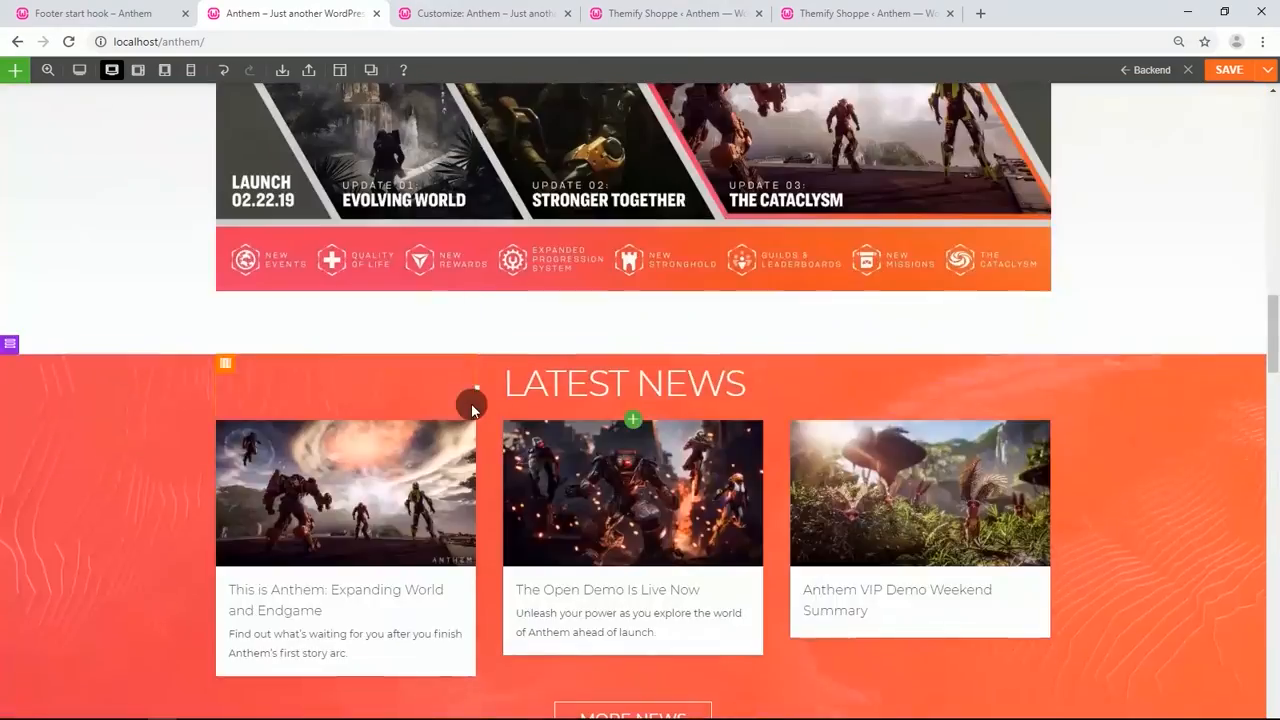
pyautogui.scroll(3, 478, 410)
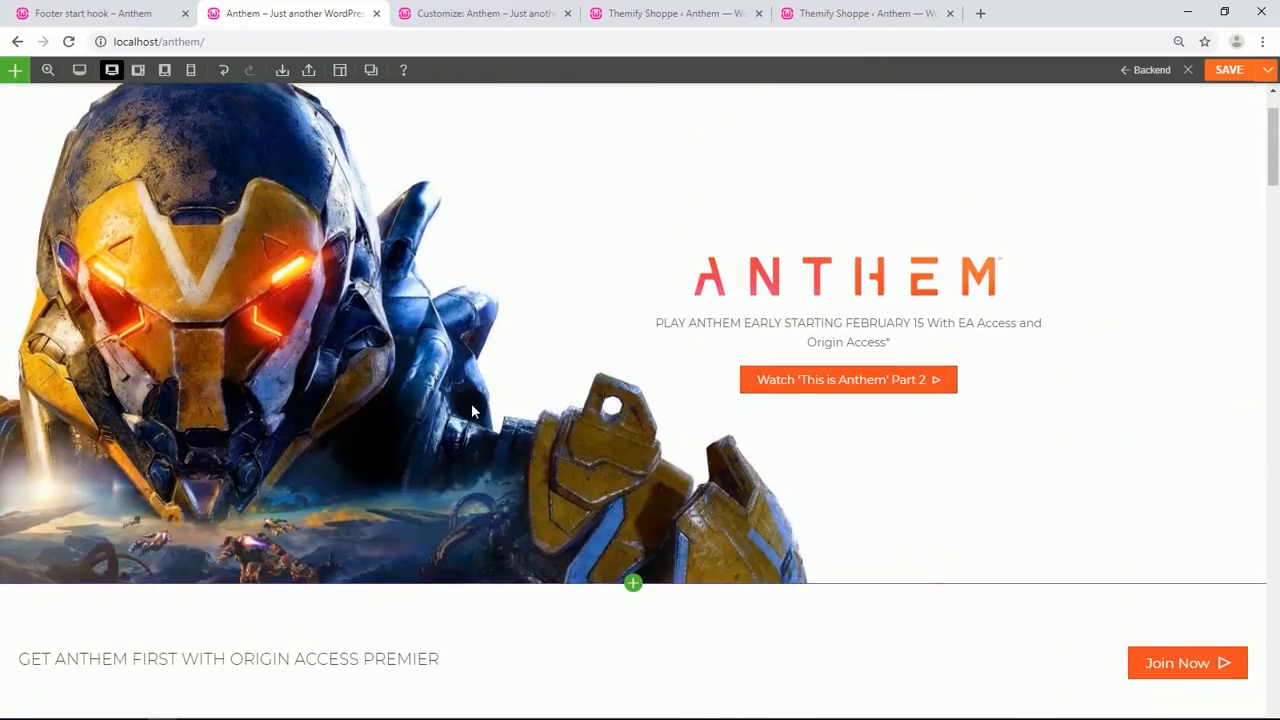
pyautogui.scroll(-8, 471, 414)
pyautogui.scroll(-9, 471, 426)
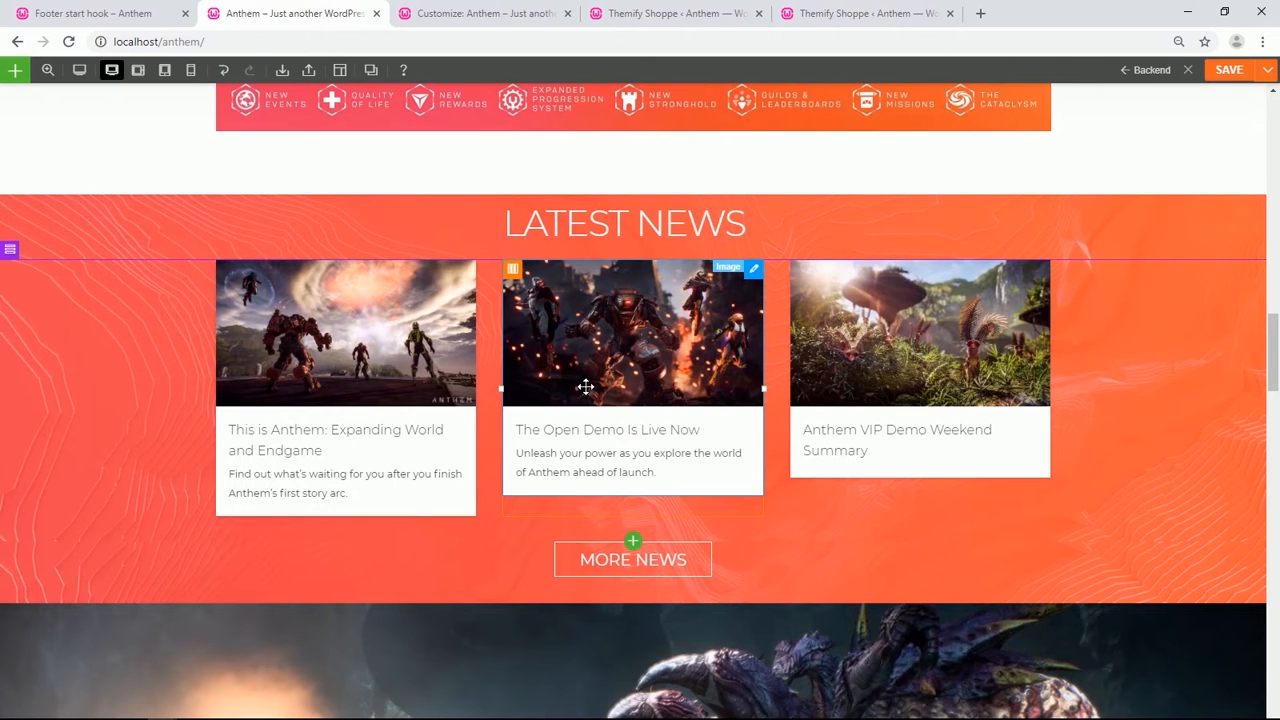
pyautogui.doubleClick(585, 386)
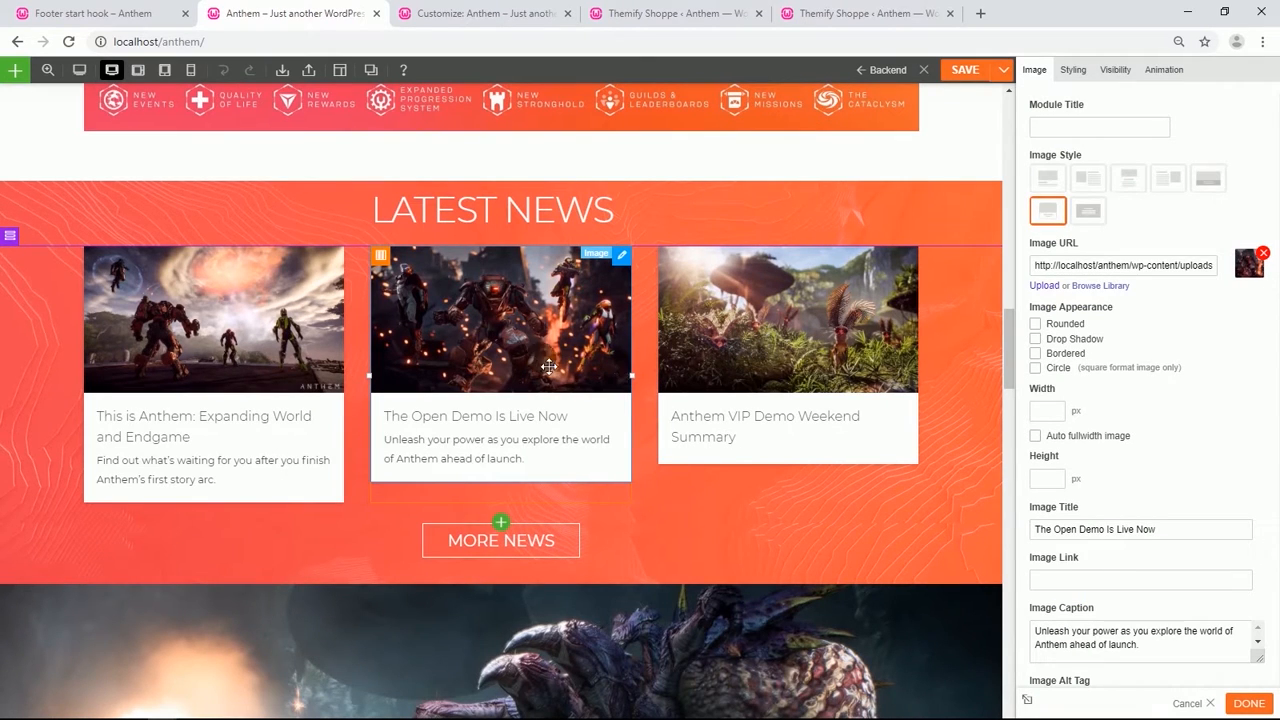
pyautogui.click(1162, 72)
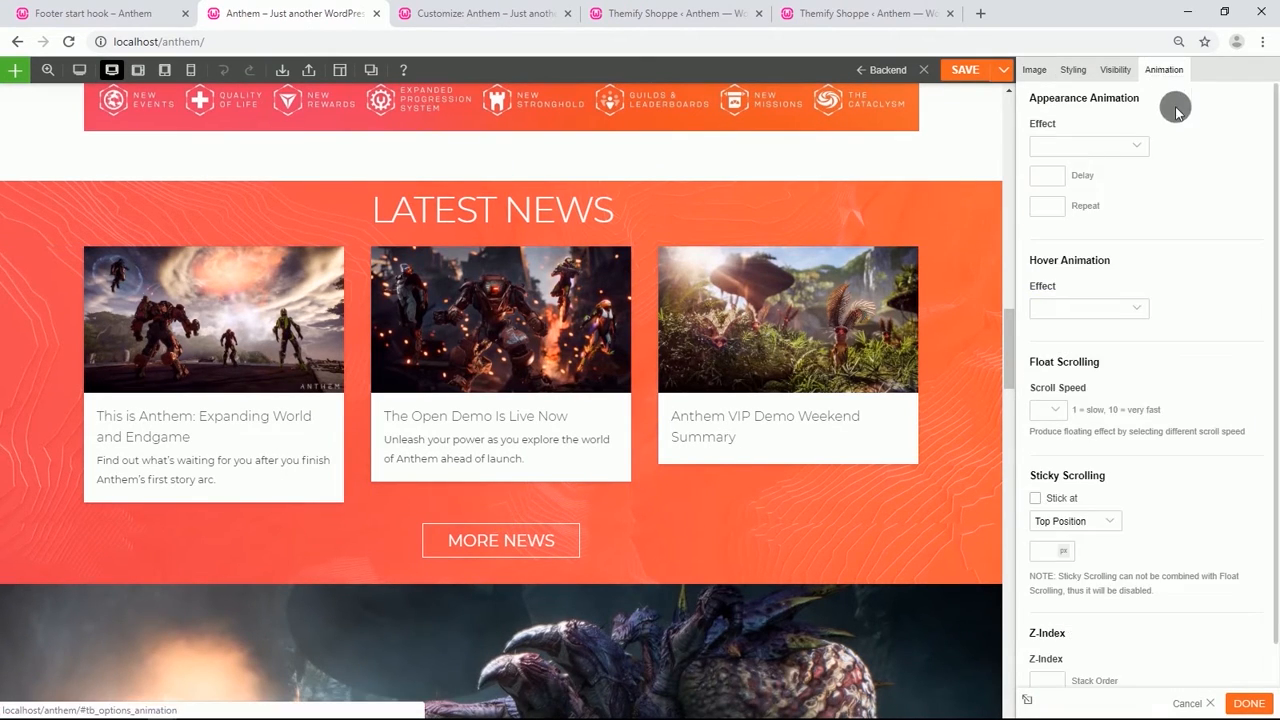
pyautogui.click(1139, 147)
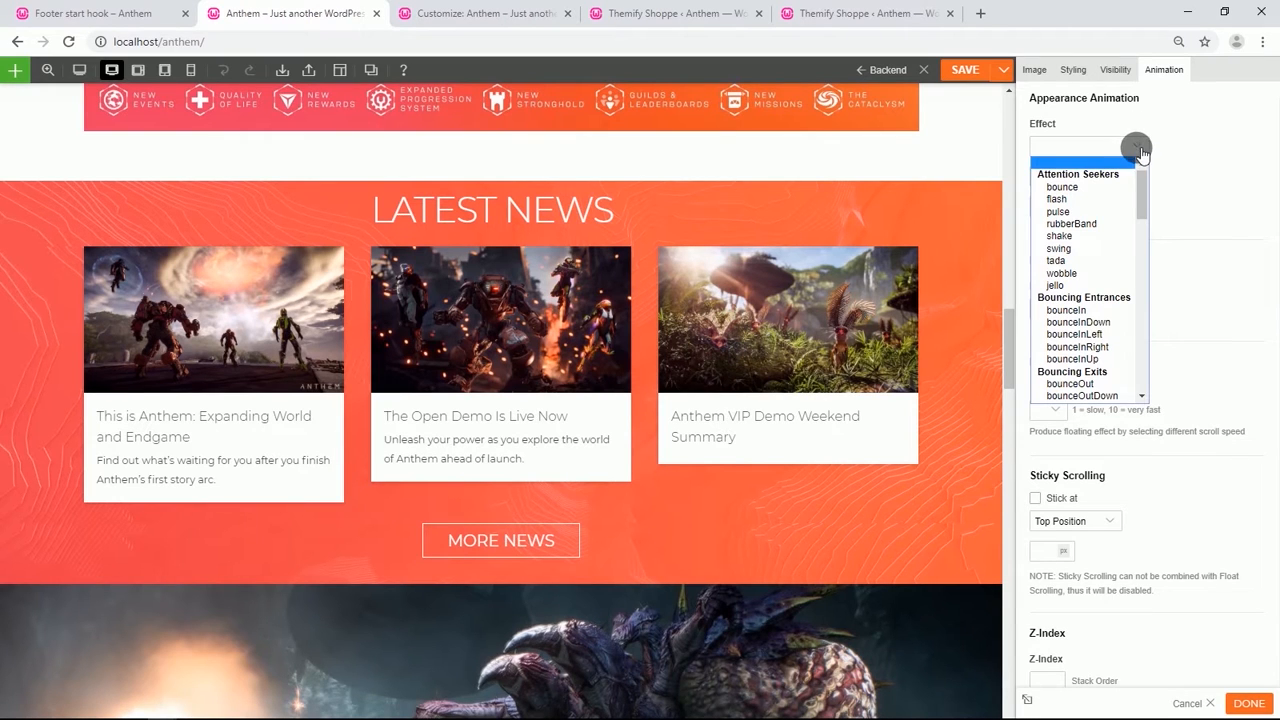
pyautogui.scroll(-5, 1117, 229)
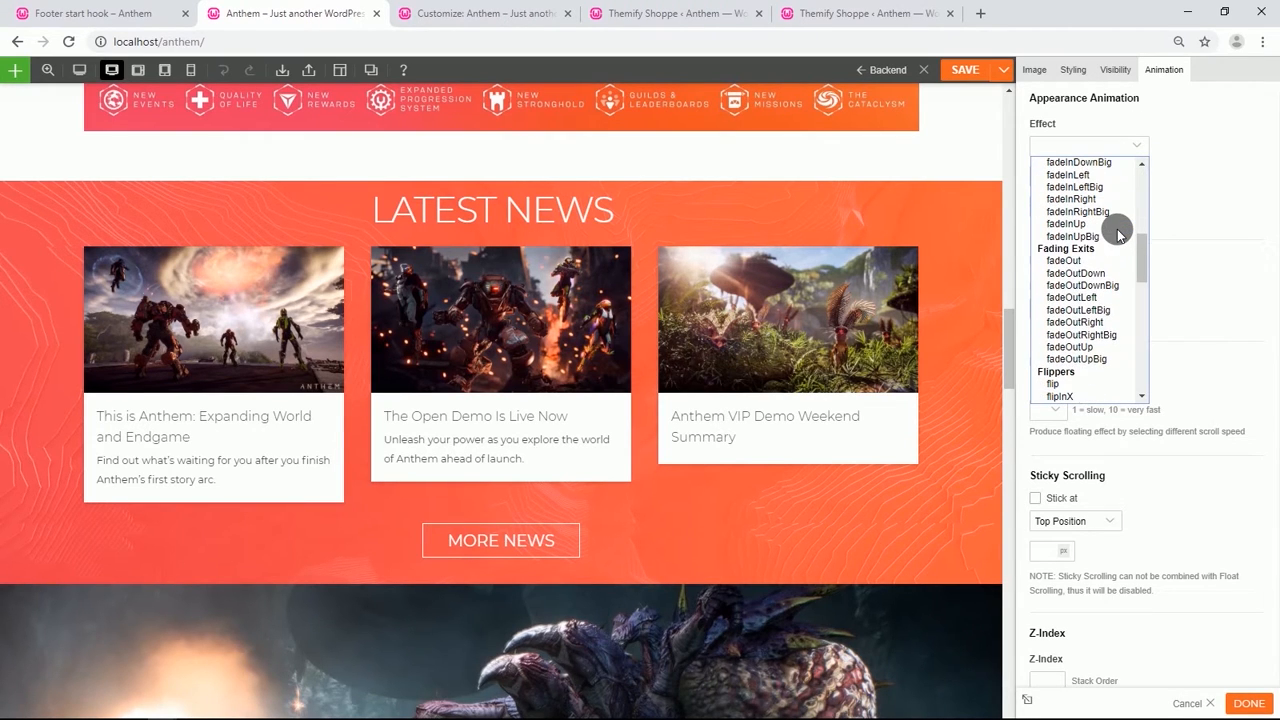
pyautogui.scroll(-5, 1117, 233)
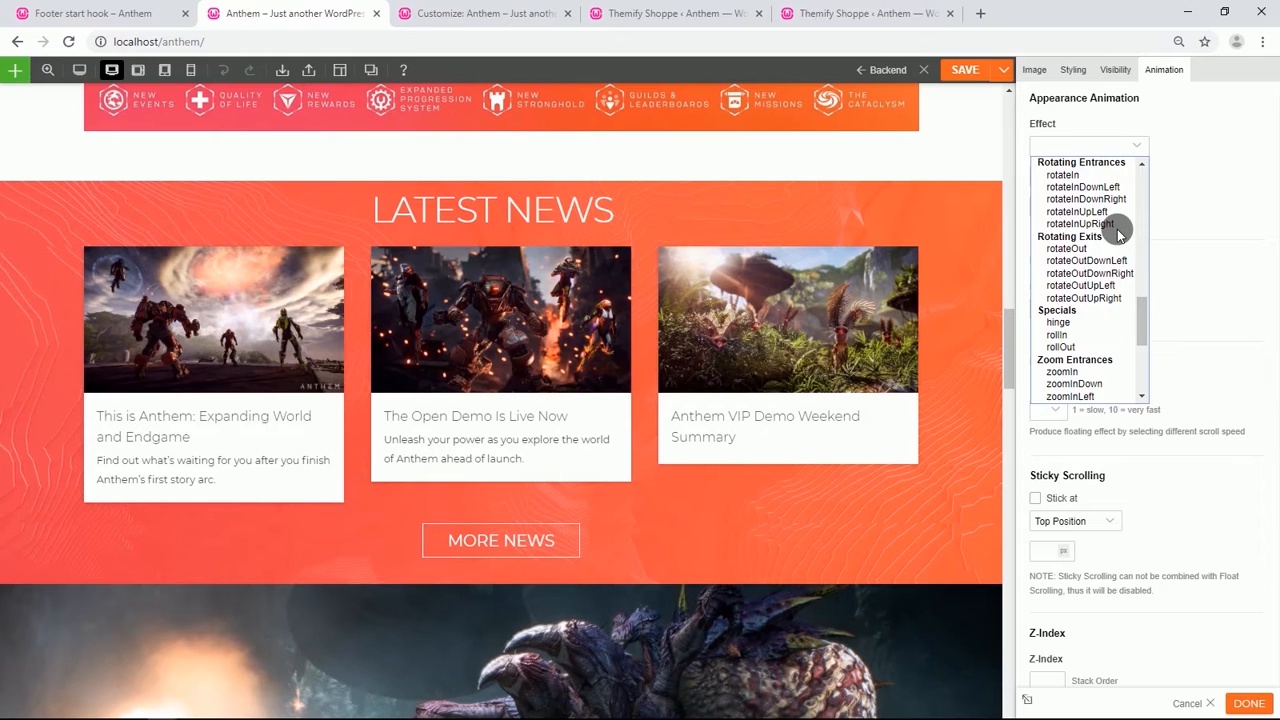
pyautogui.scroll(-4, 1118, 234)
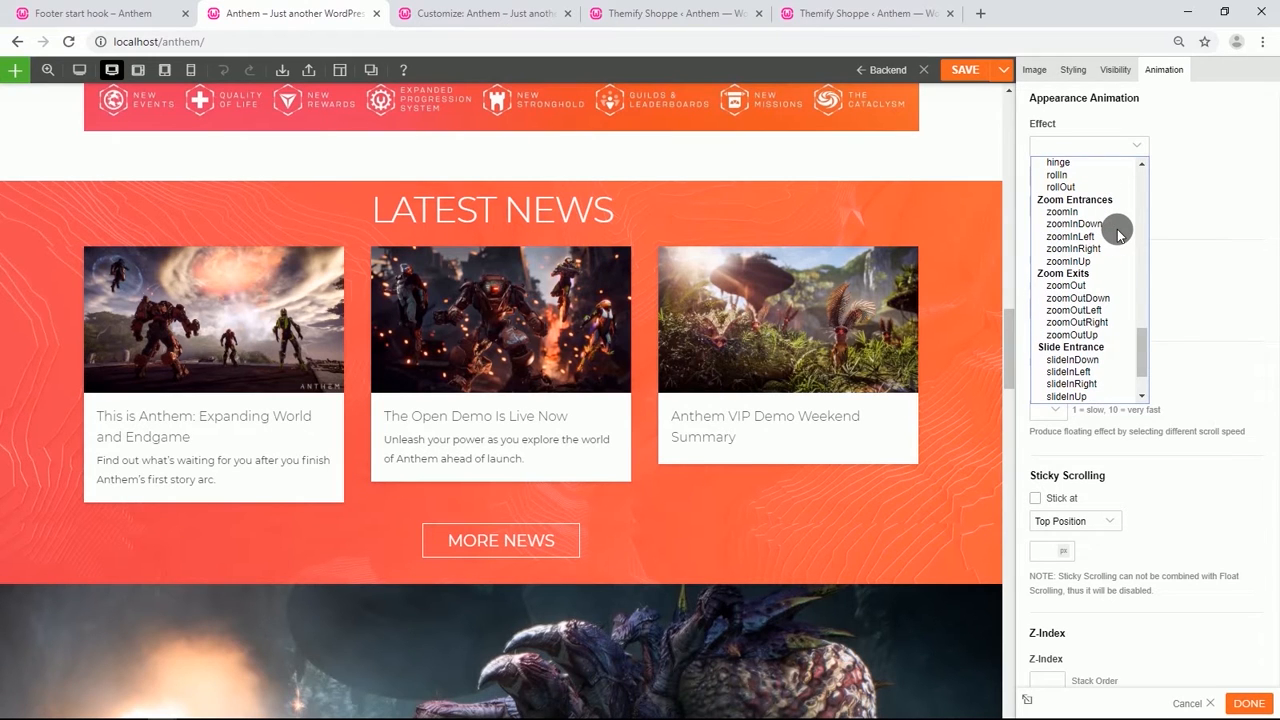
pyautogui.scroll(-2, 1118, 234)
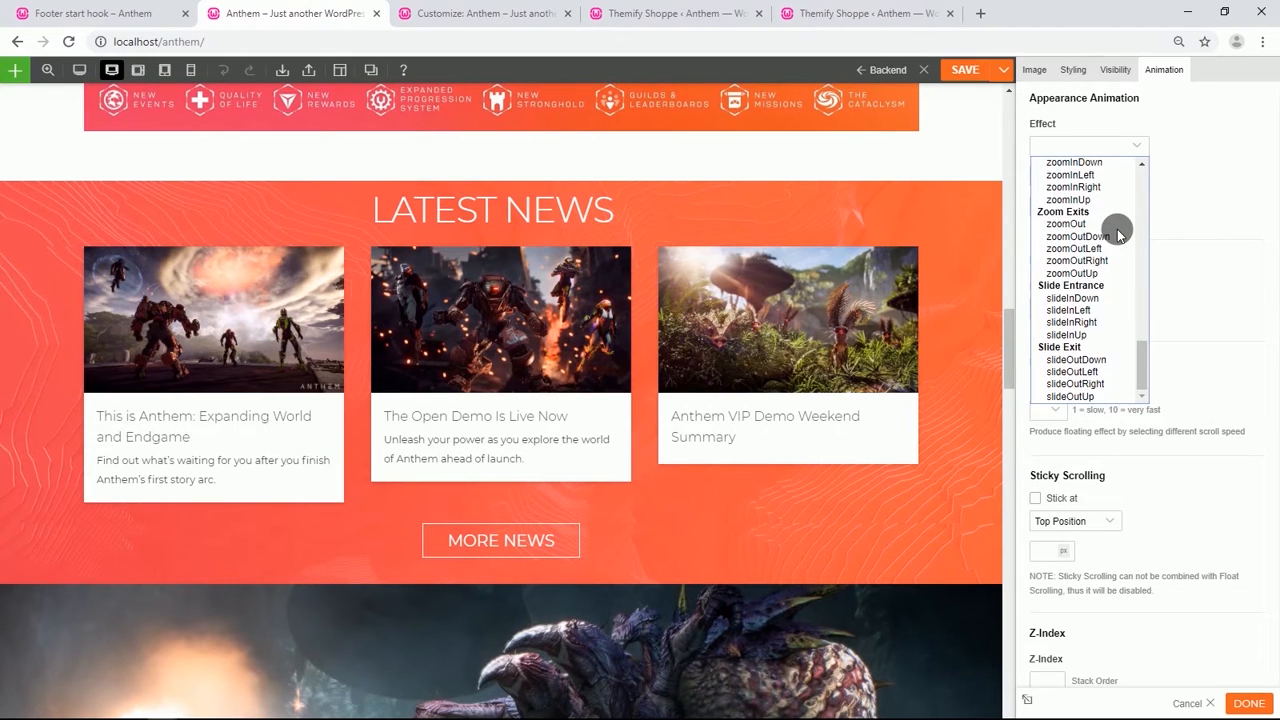
pyautogui.click(1078, 322)
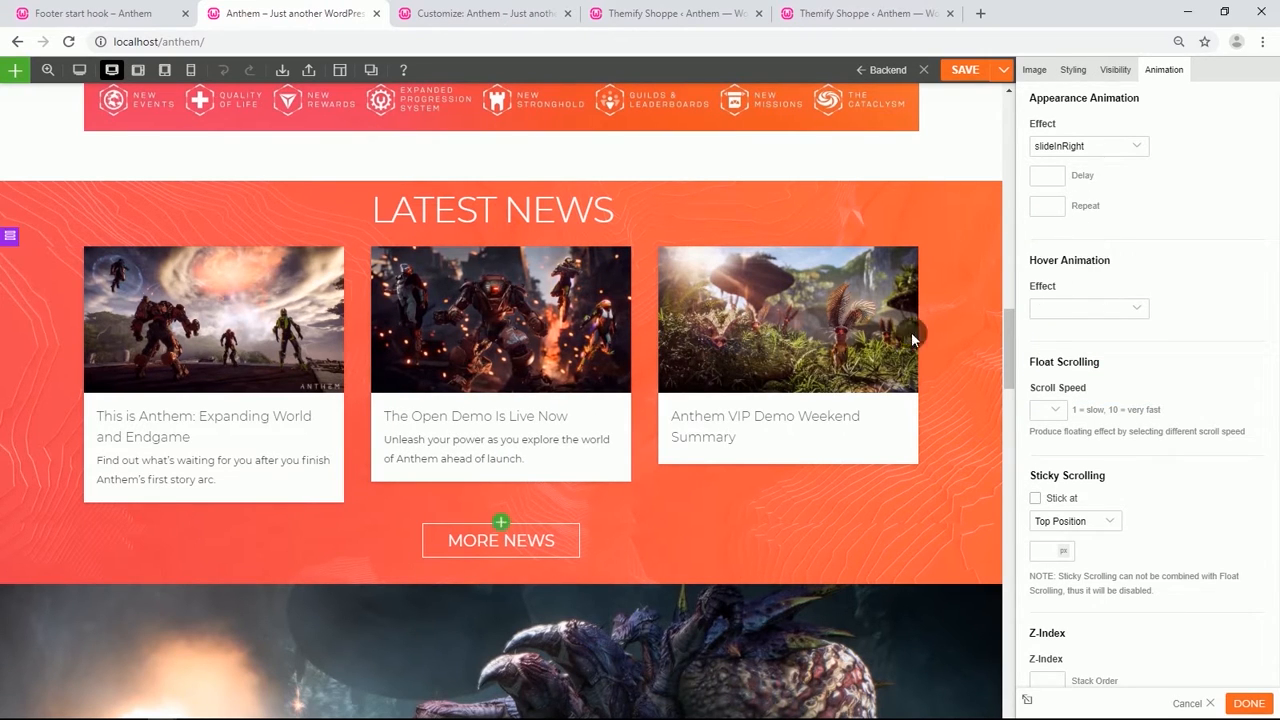
# Give the "Anthem VIP Demo Weekend Summary" image a slideInRight appearance animation with a .5 delay.
pyautogui.click(821, 342)
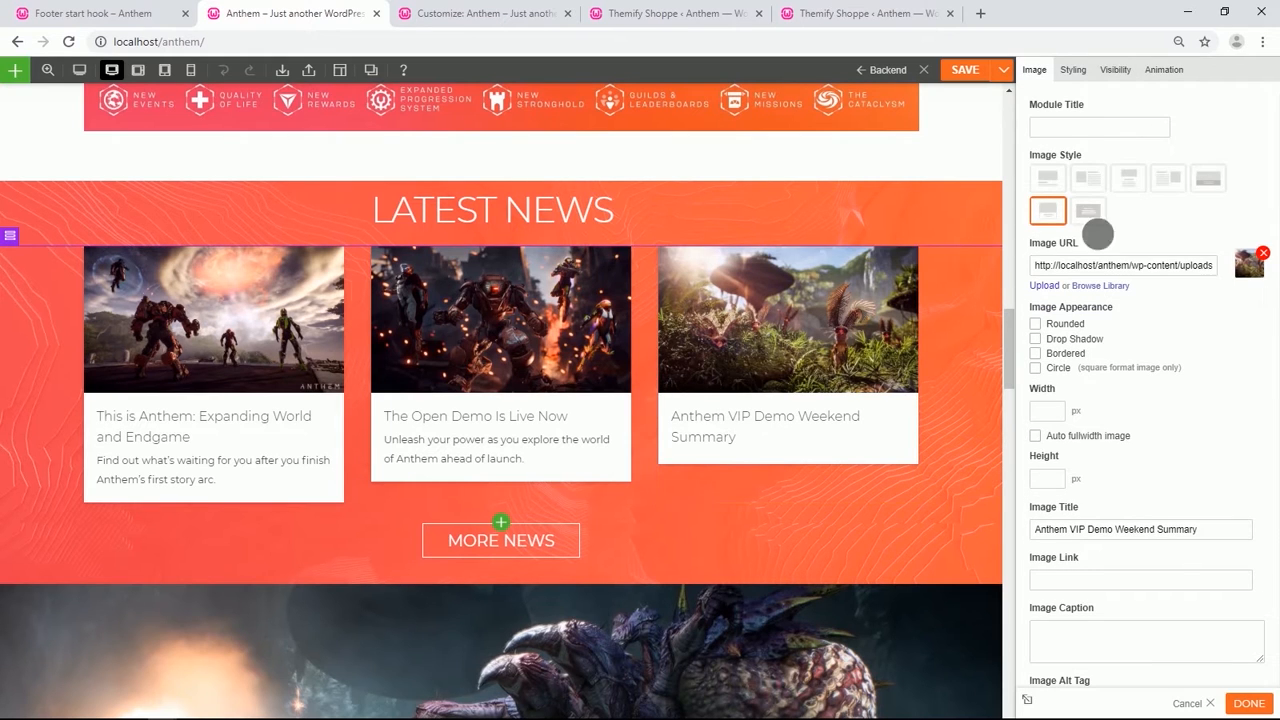
pyautogui.click(1163, 70)
pyautogui.click(1131, 141)
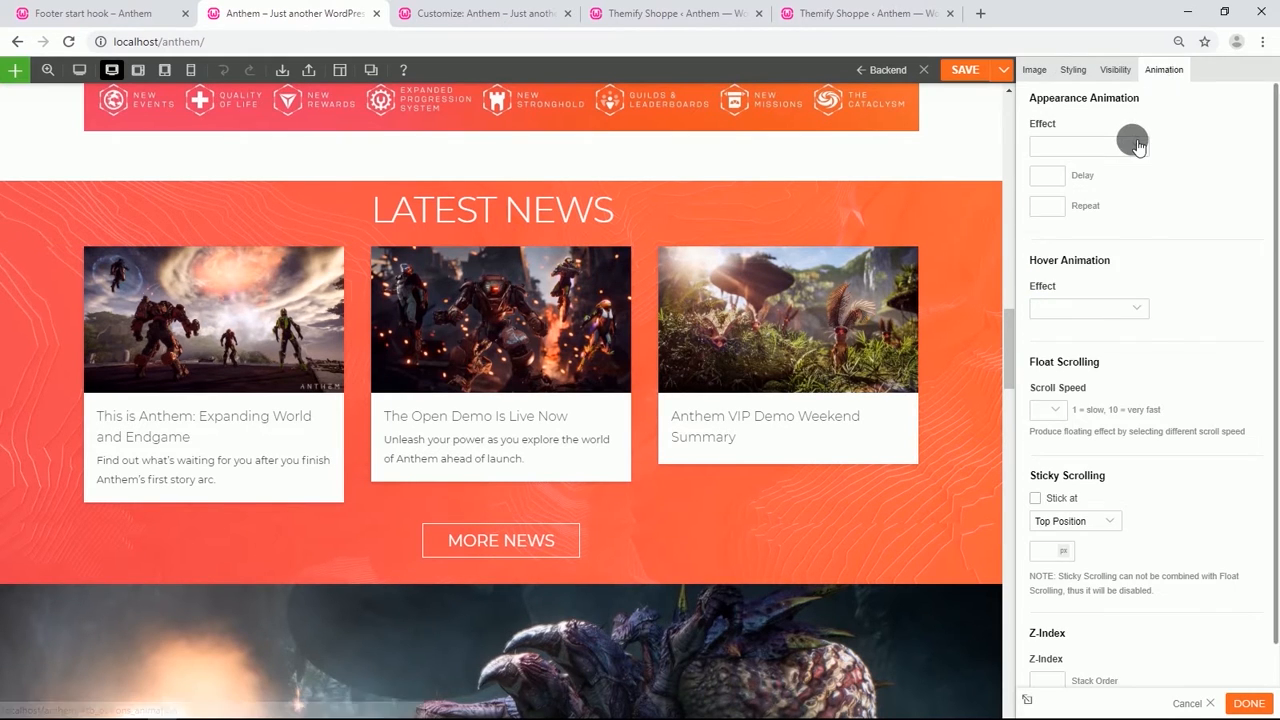
pyautogui.scroll(-3, 1080, 278)
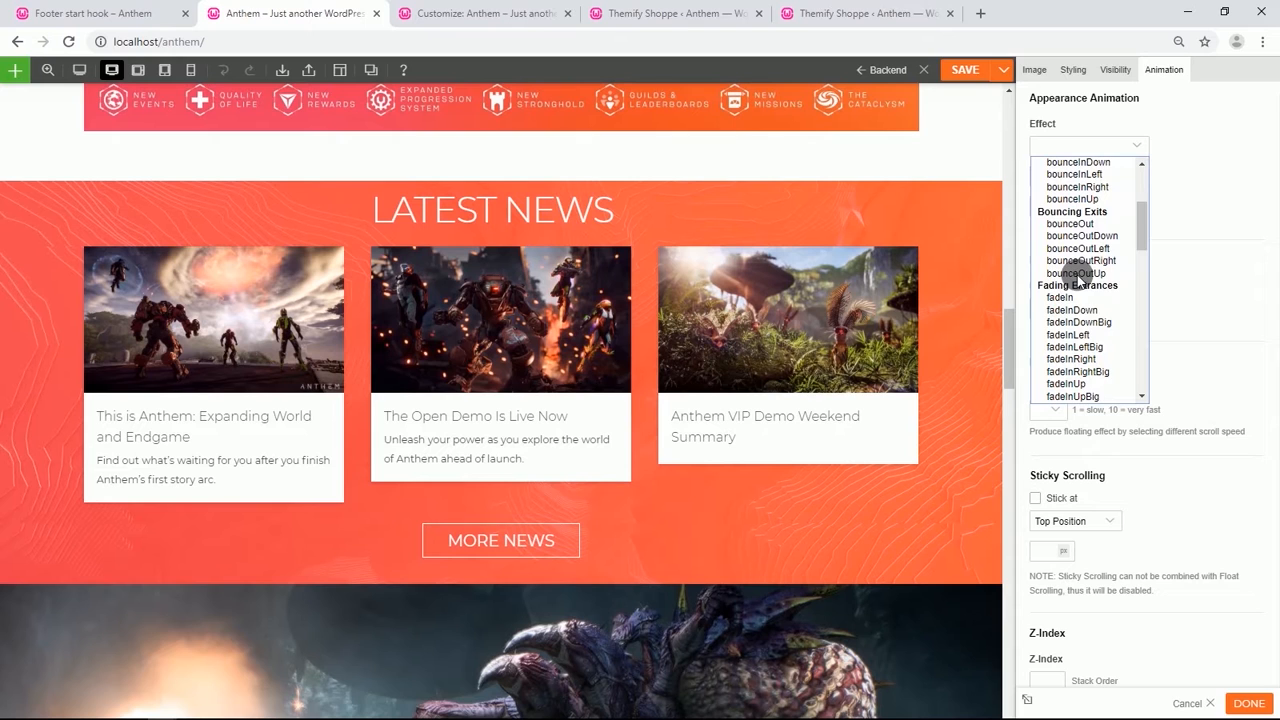
pyautogui.scroll(-3, 1080, 280)
pyautogui.scroll(-3, 1078, 278)
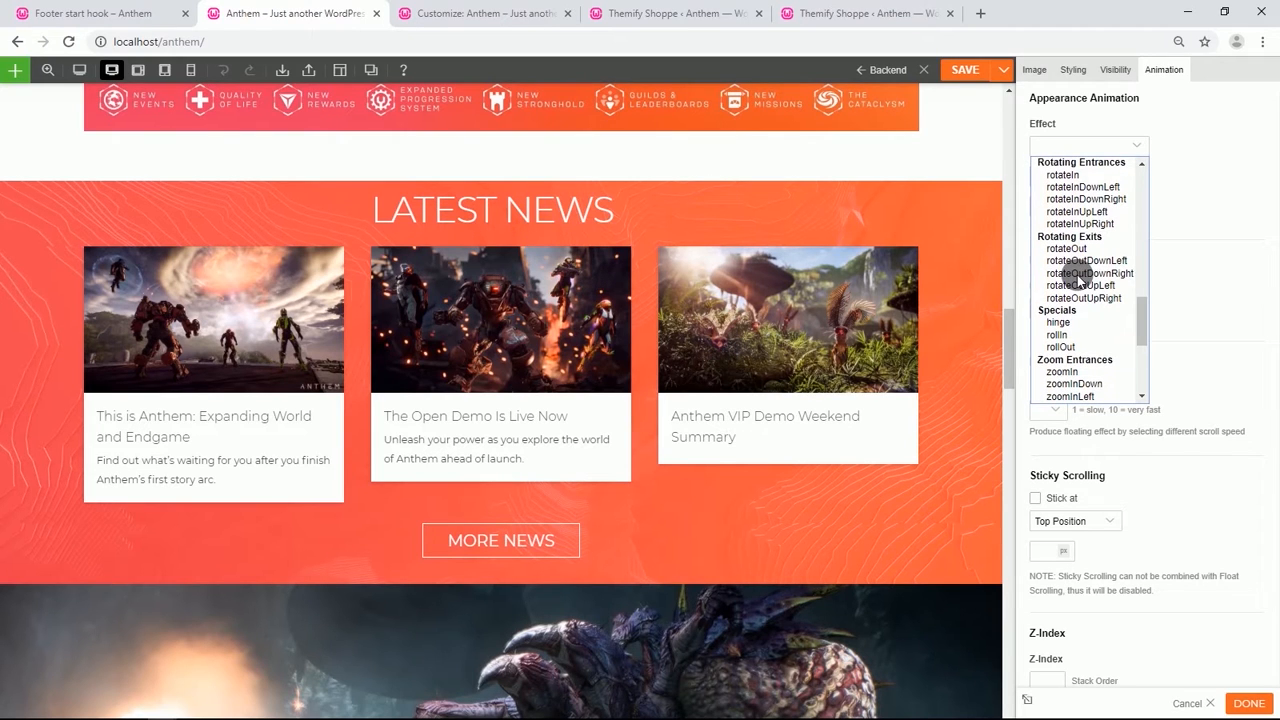
pyautogui.scroll(-3, 1080, 280)
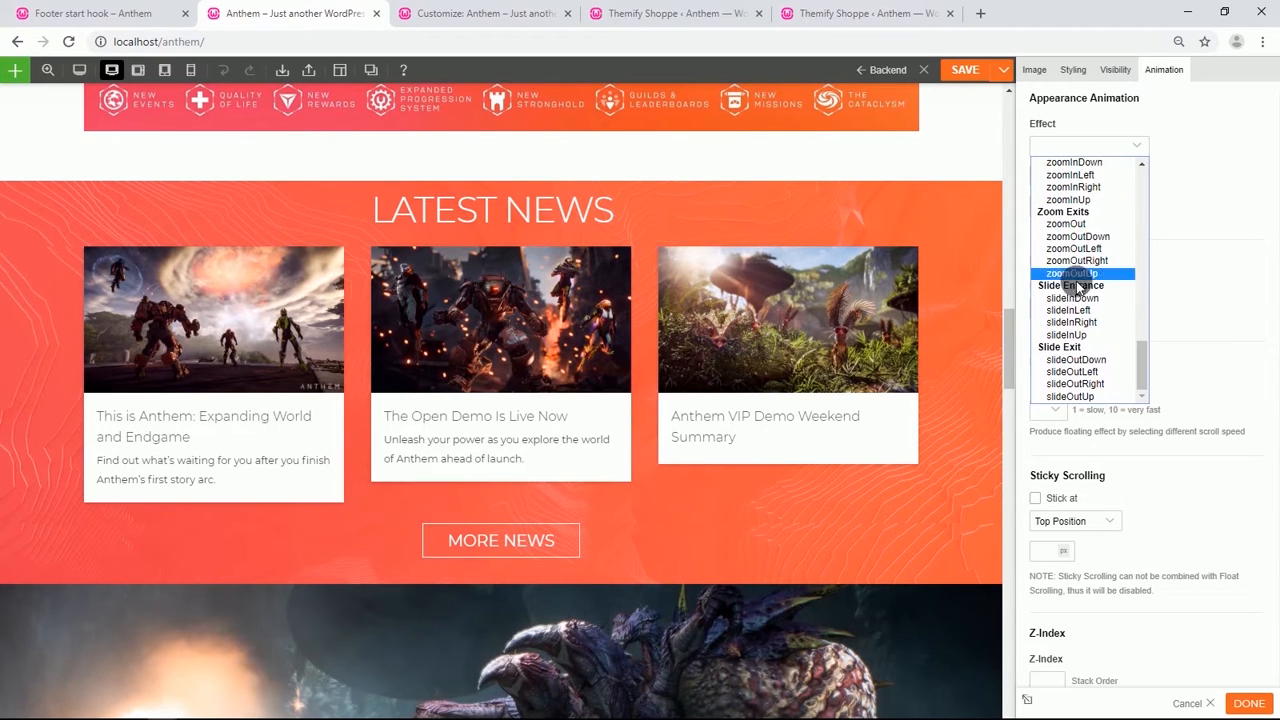
pyautogui.click(1072, 322)
pyautogui.click(1060, 185)
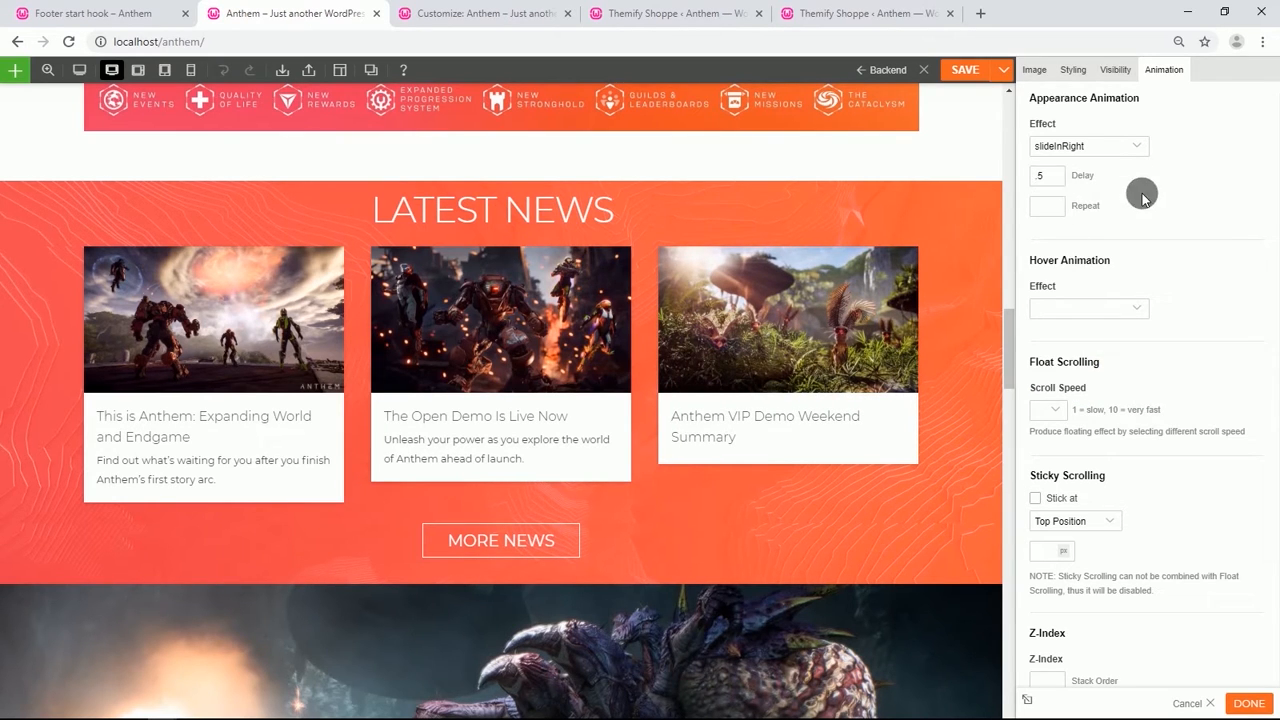
# Set the hover animation of the "Anthem Official Cinematic Trailer" image to pulse.
pyautogui.scroll(-10, 494, 407)
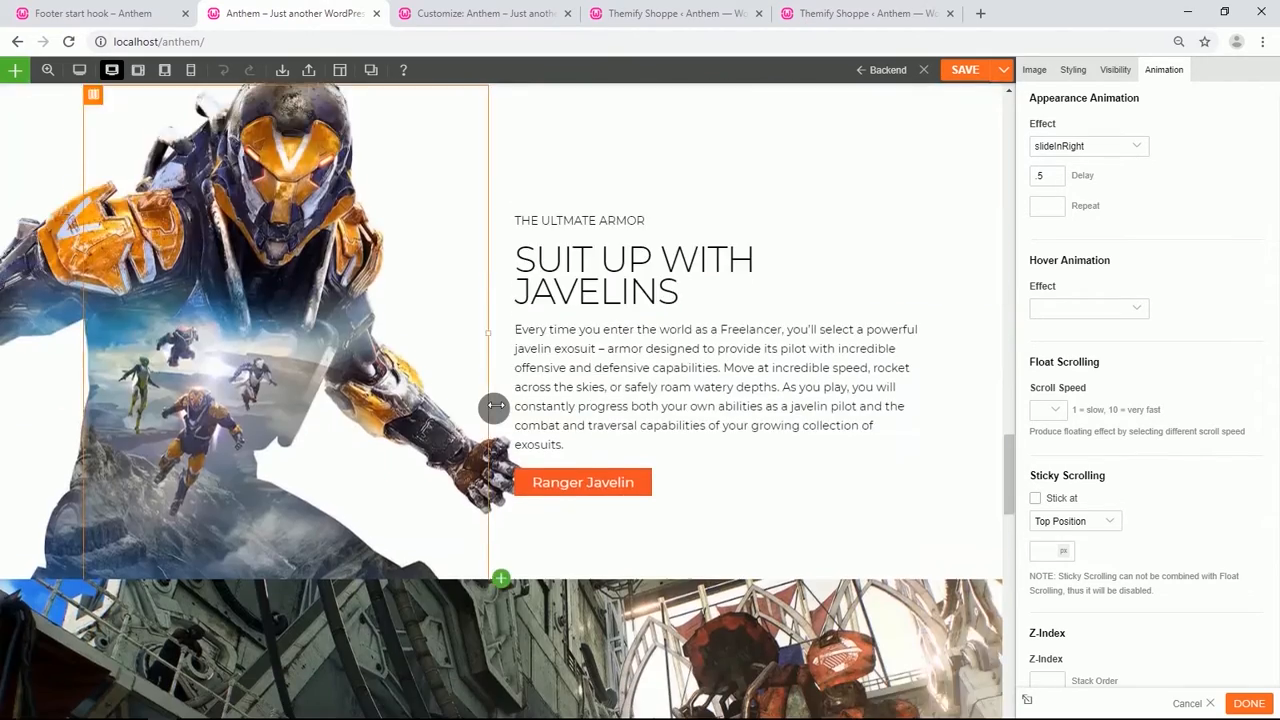
pyautogui.scroll(-15, 494, 407)
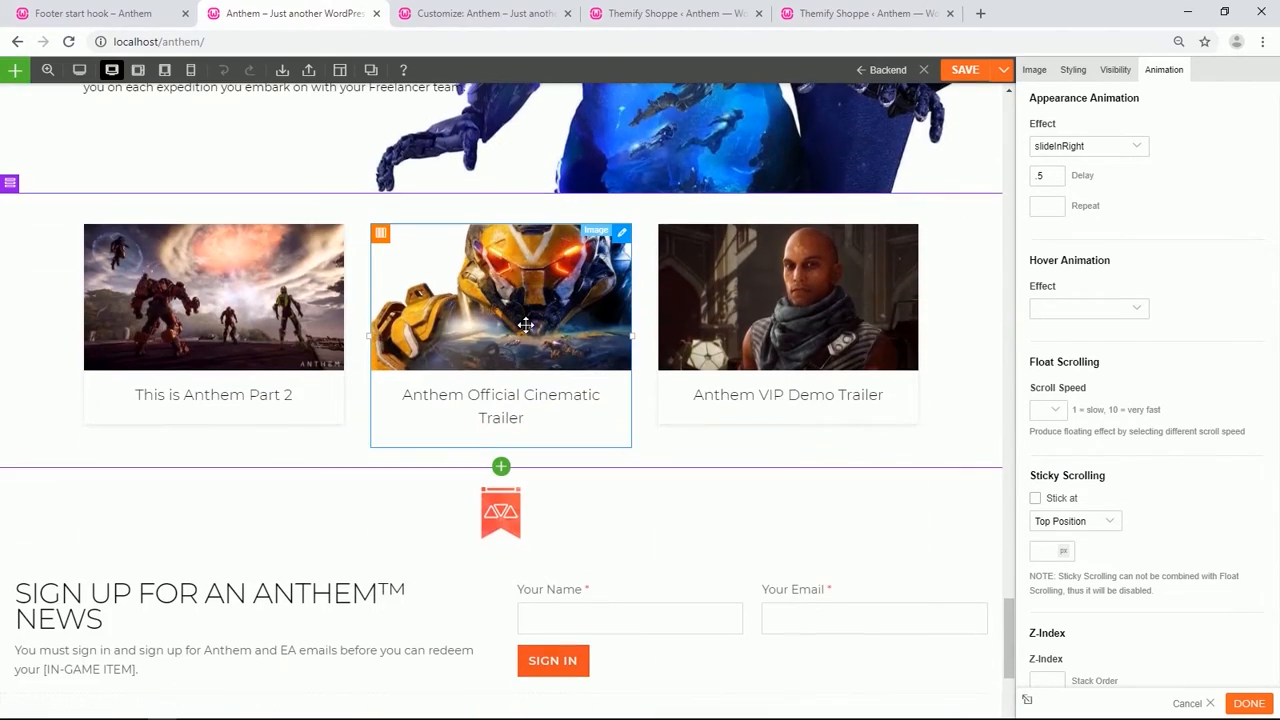
pyautogui.click(517, 317)
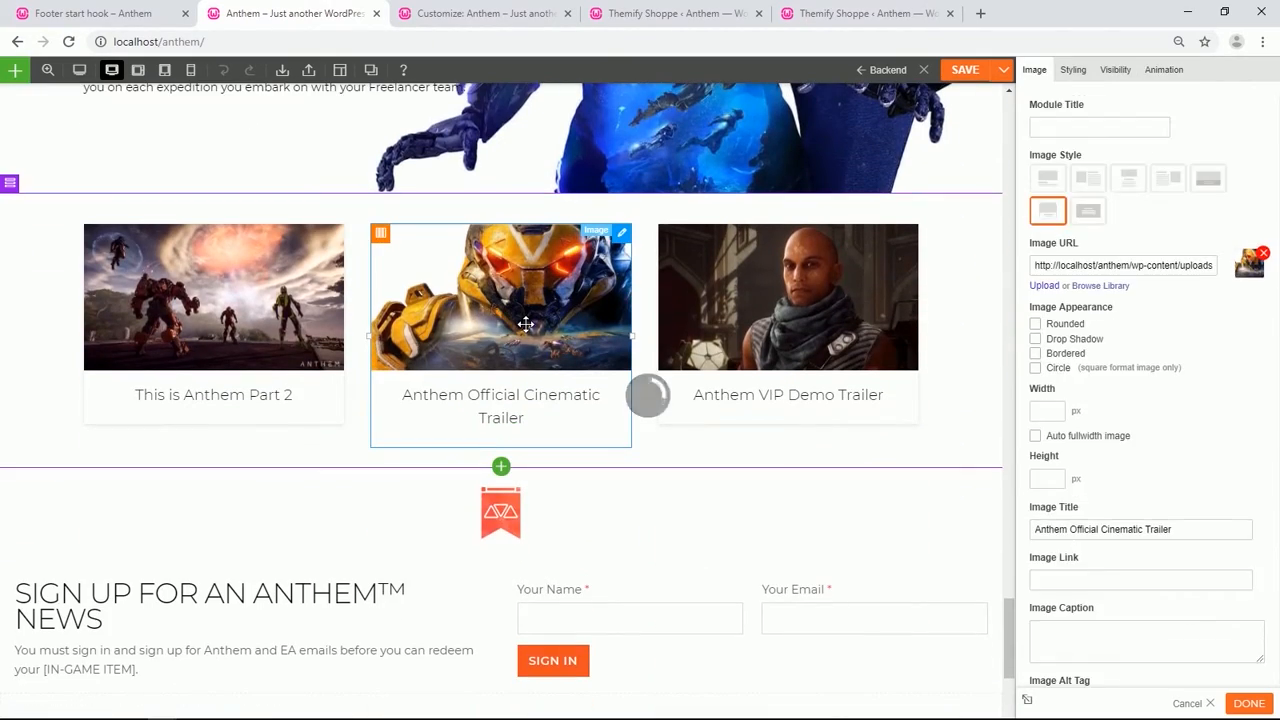
pyautogui.click(1162, 69)
pyautogui.click(1139, 310)
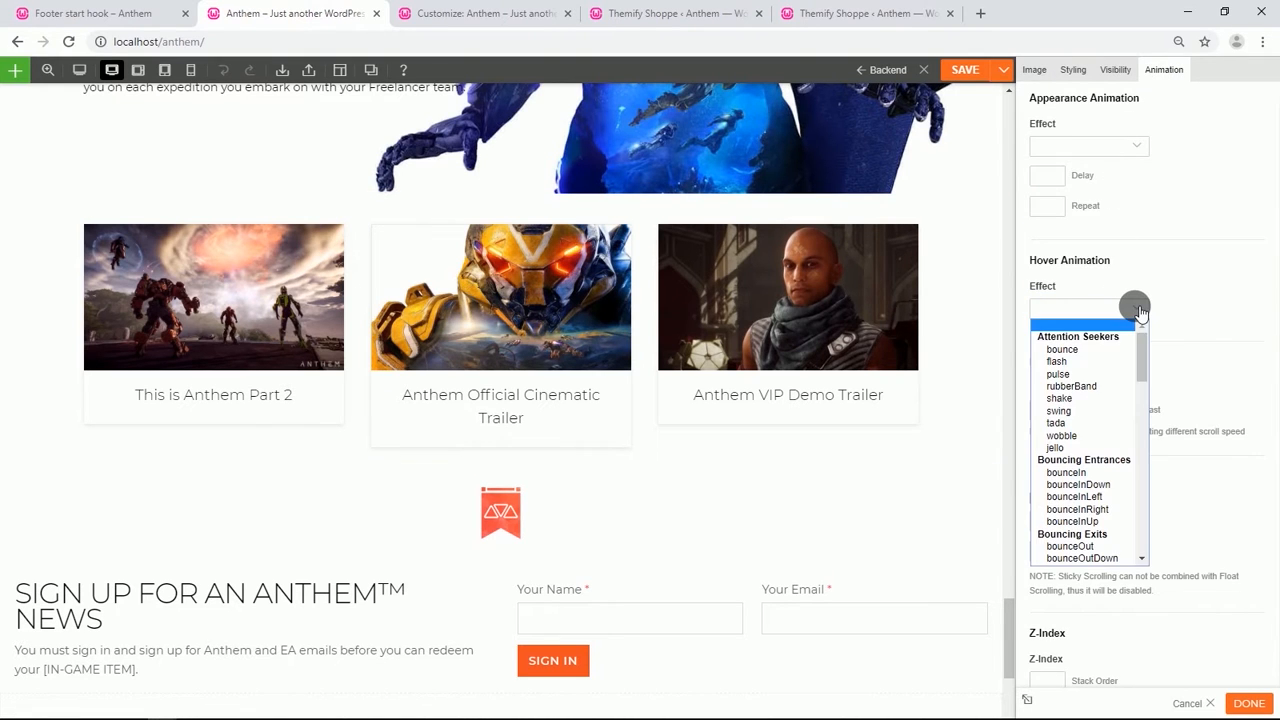
pyautogui.click(1073, 371)
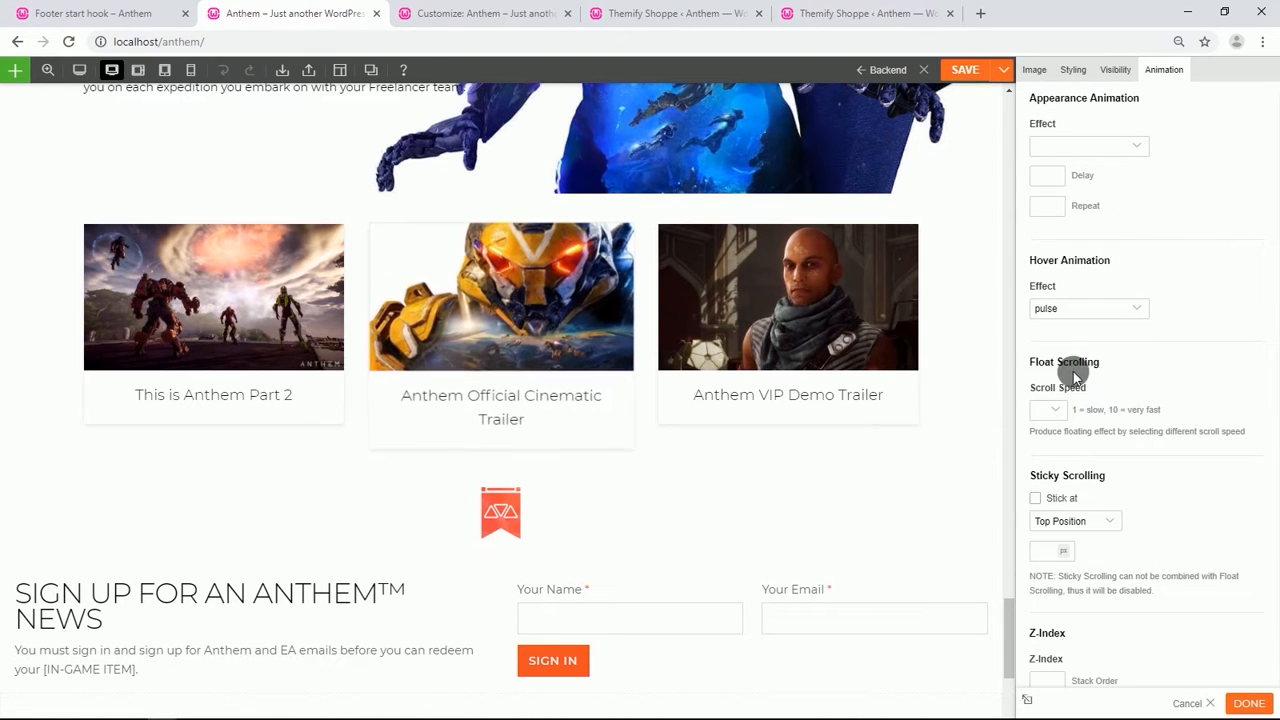
# Give the "Anthem VIP Demo Trailer" image a pulse hover animation and choose an appearance animation for it.
pyautogui.click(843, 323)
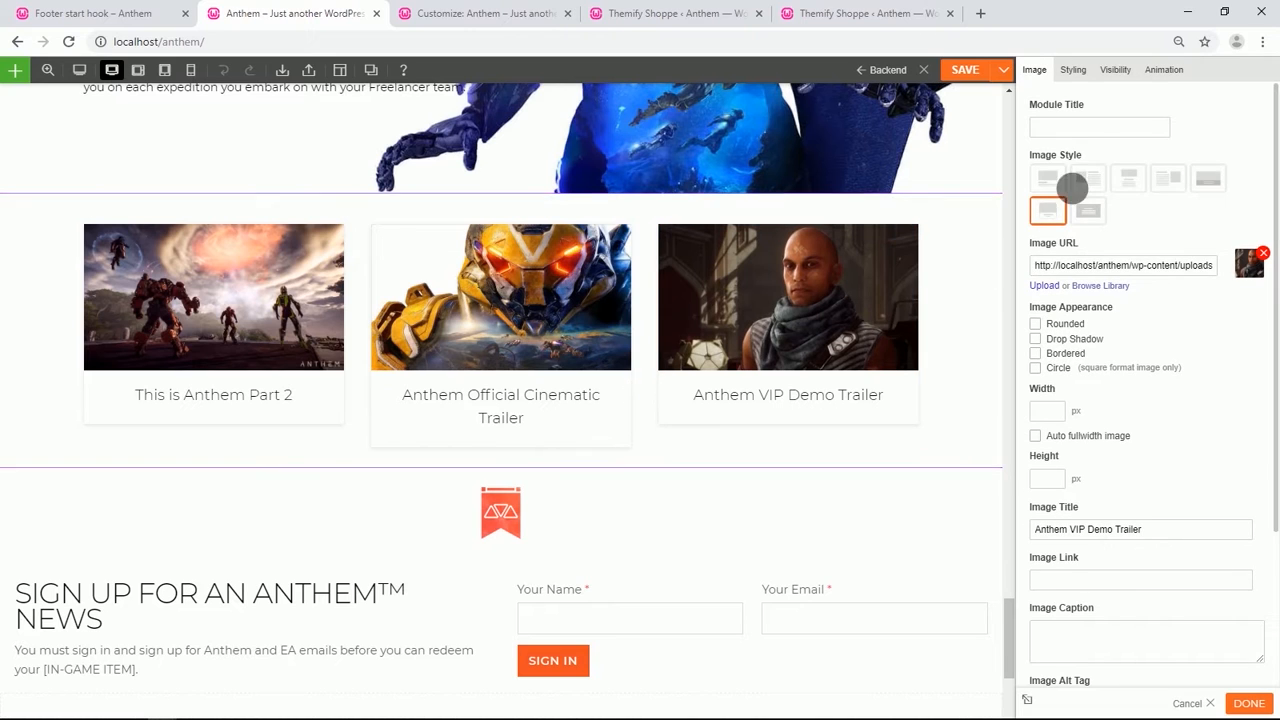
pyautogui.click(1162, 70)
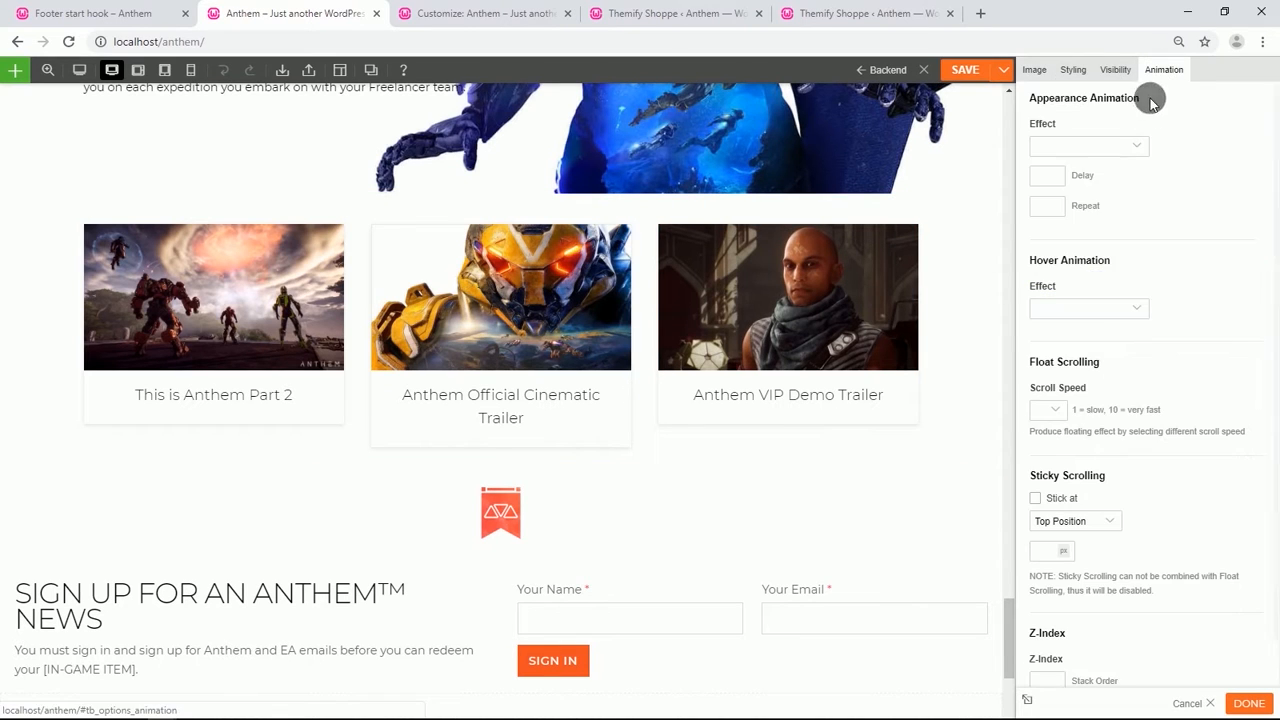
pyautogui.click(1135, 312)
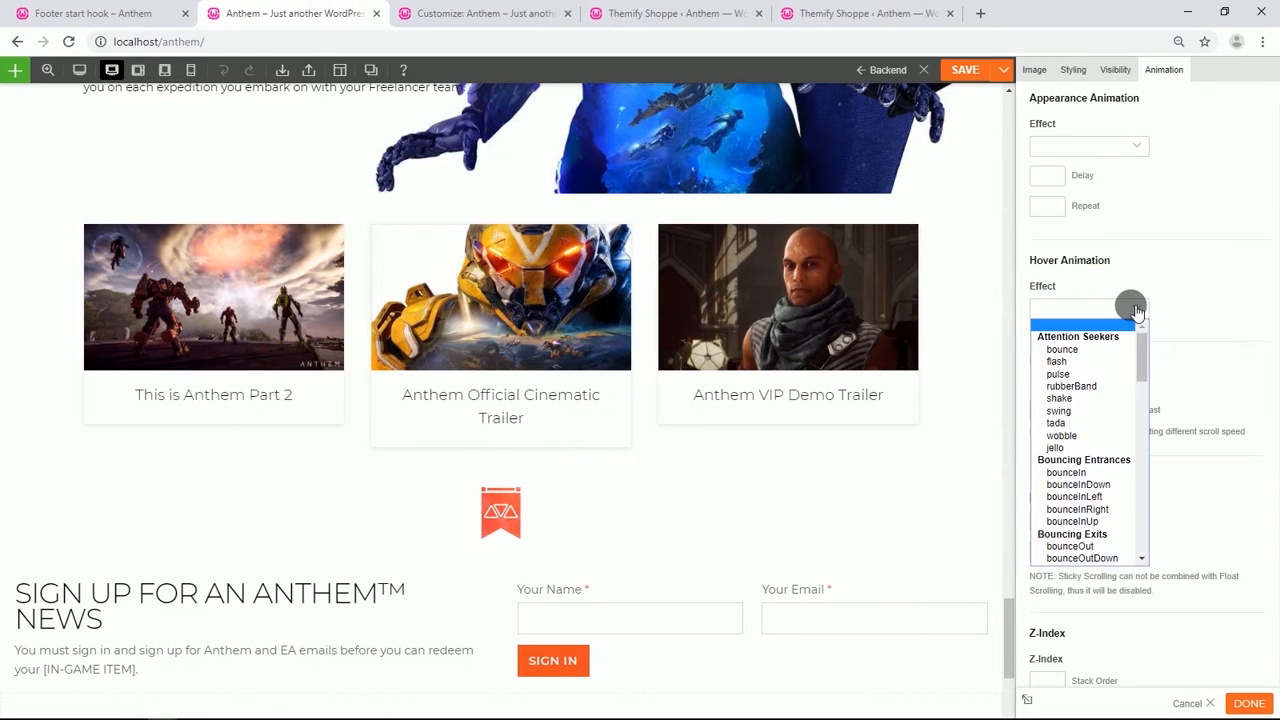
pyautogui.click(1058, 373)
pyautogui.click(1135, 143)
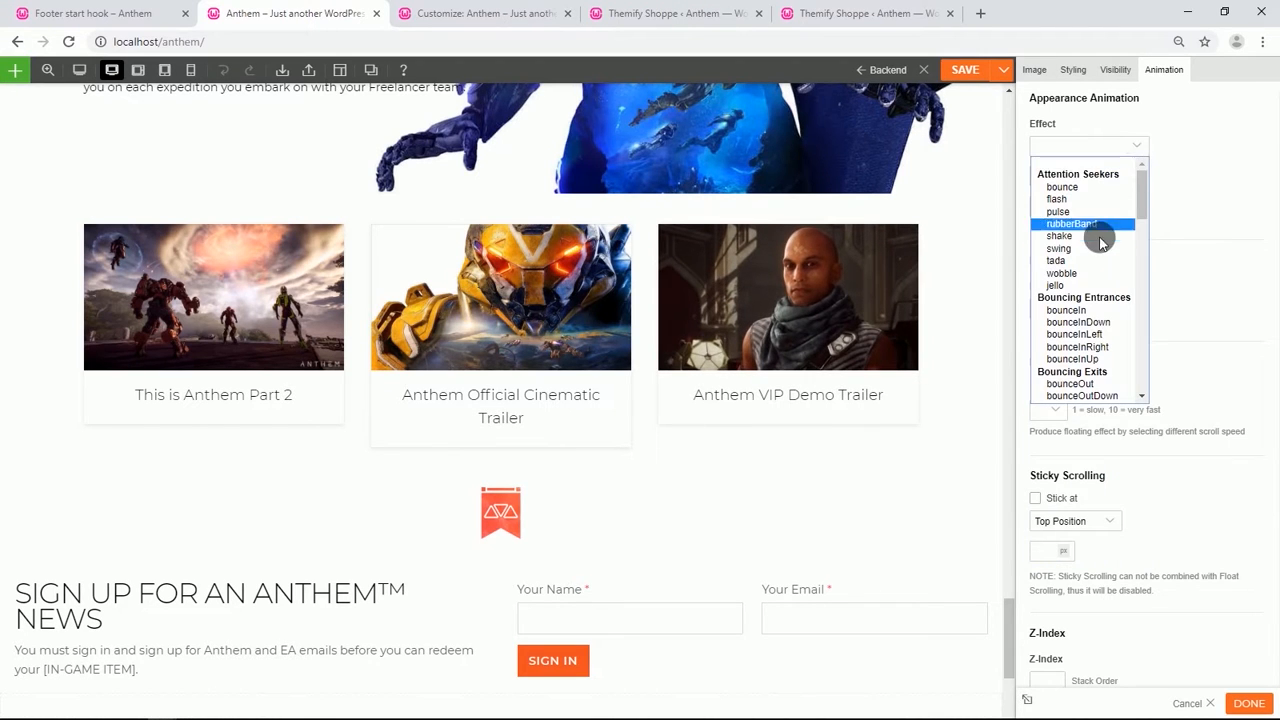
pyautogui.scroll(-5, 1100, 249)
pyautogui.scroll(-6, 1099, 250)
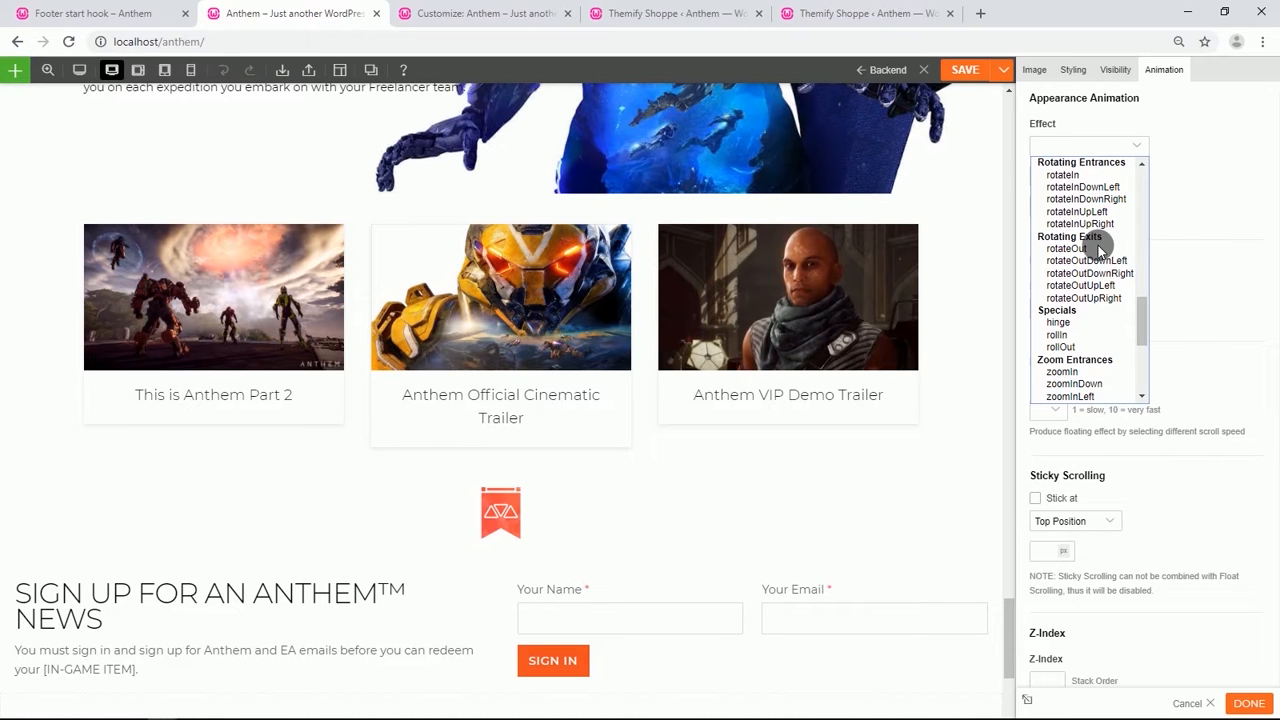
pyautogui.scroll(-3, 1098, 245)
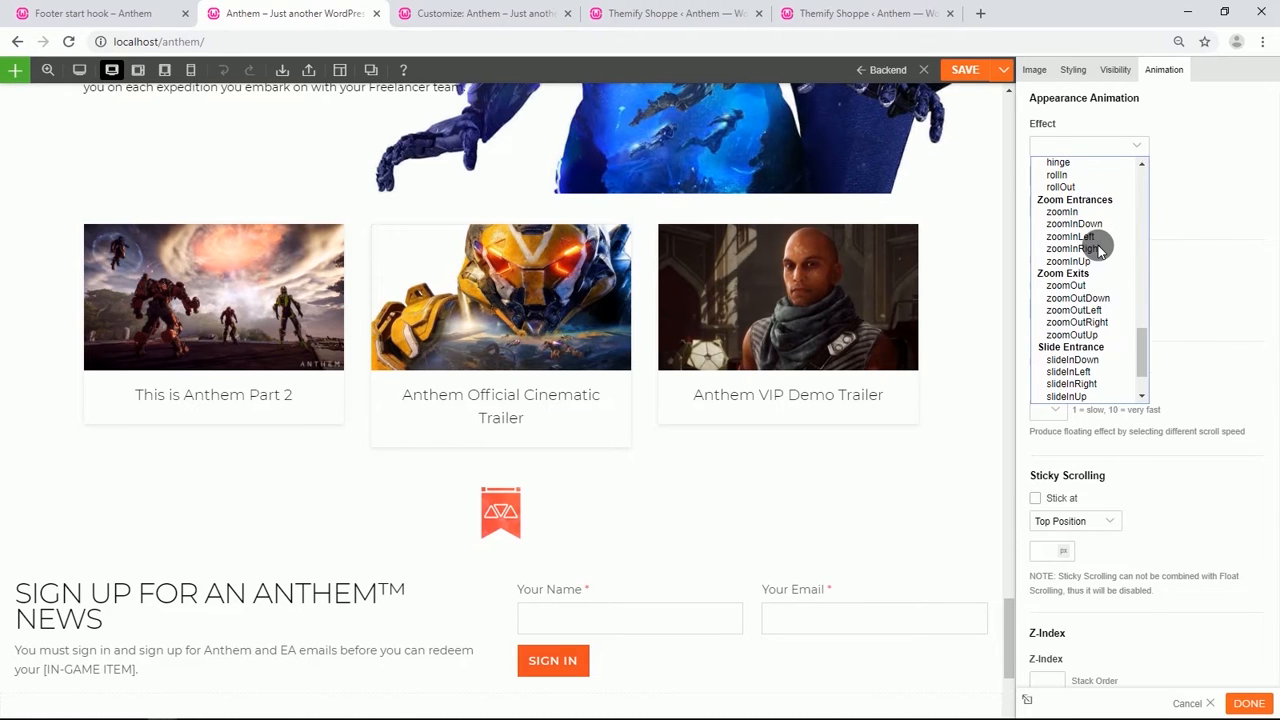
pyautogui.scroll(-2, 1100, 300)
pyautogui.click(1086, 322)
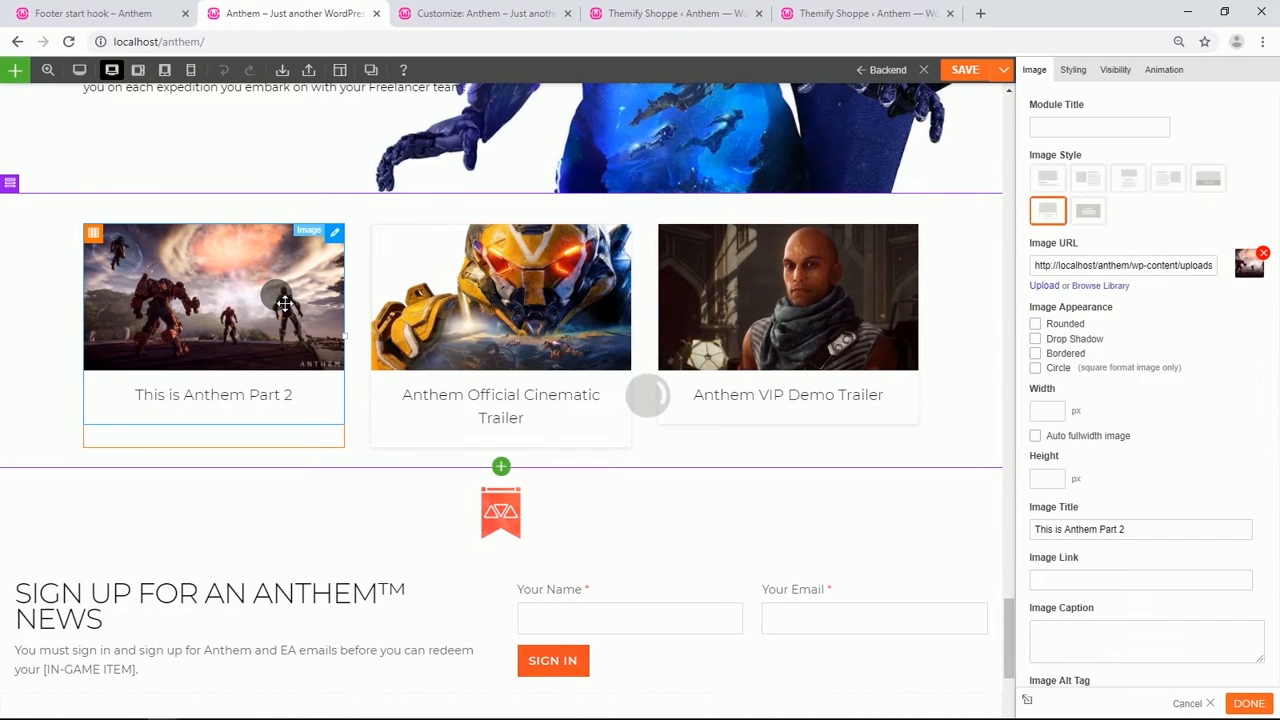
# Set the "This is Anthem Part 2" image's hover animation to pulse and its appearance animation to slideInLeft.
pyautogui.click(1165, 70)
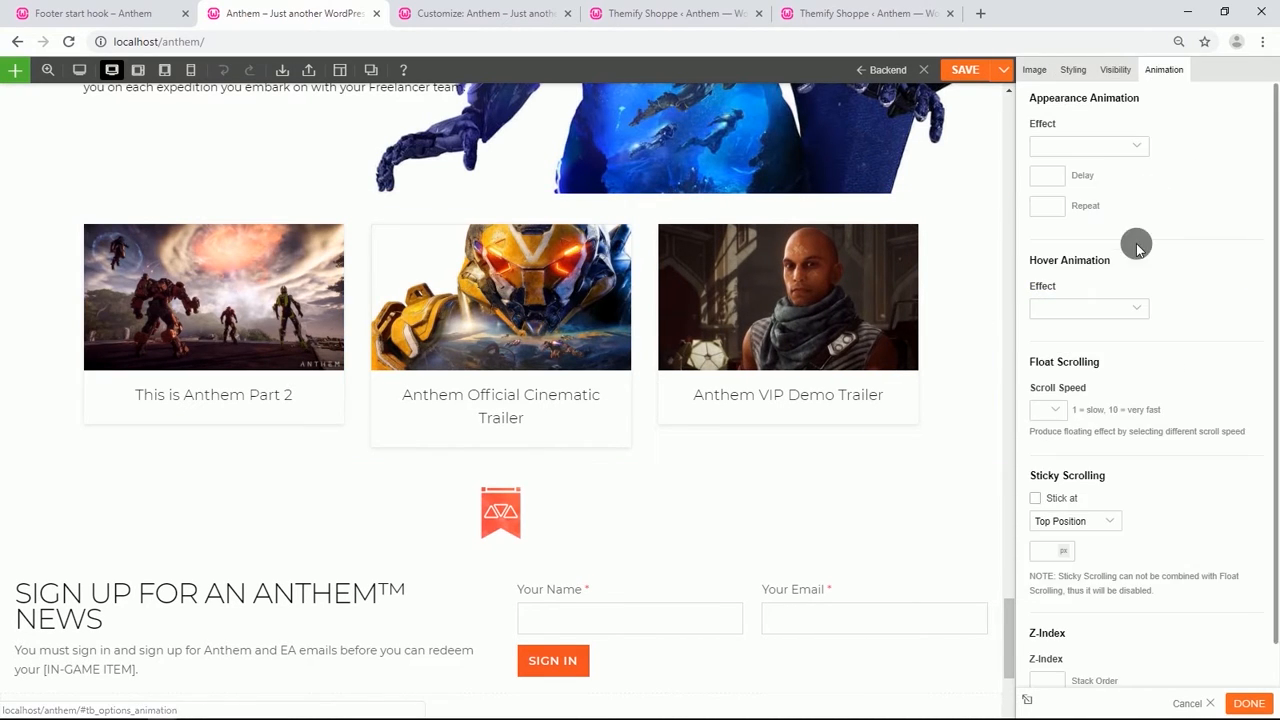
pyautogui.click(1130, 307)
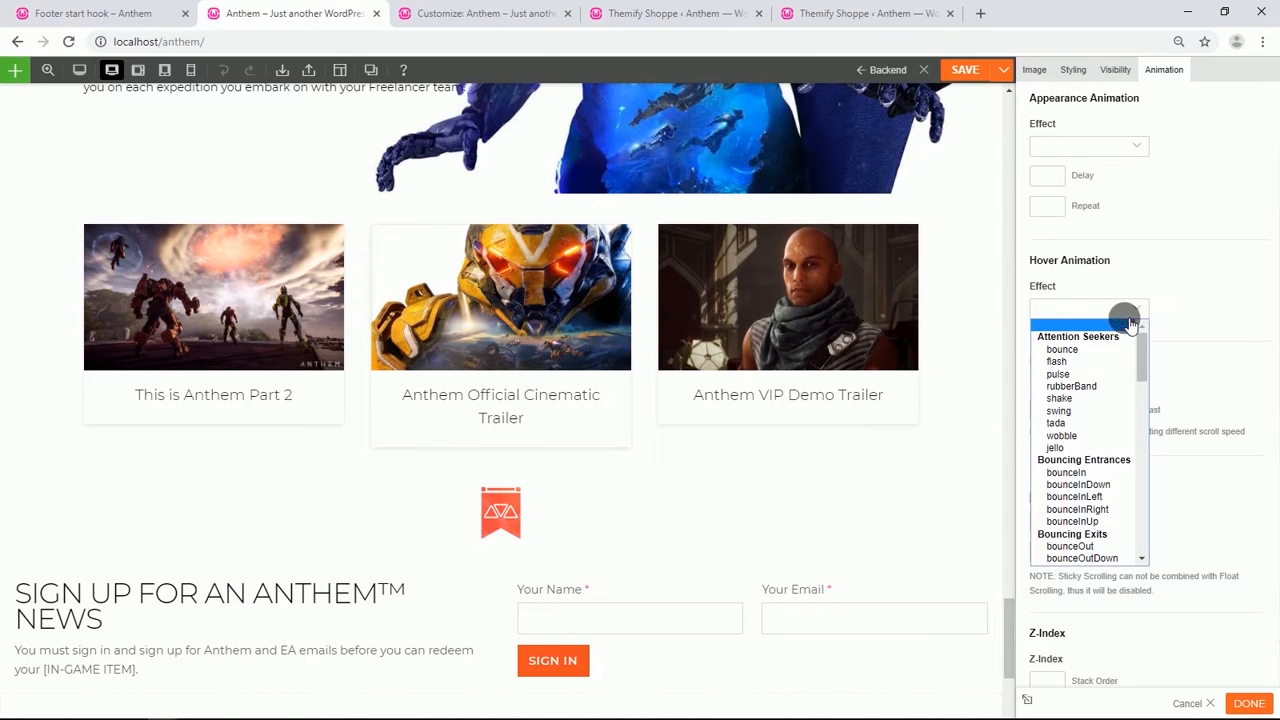
pyautogui.click(1078, 371)
pyautogui.click(1135, 145)
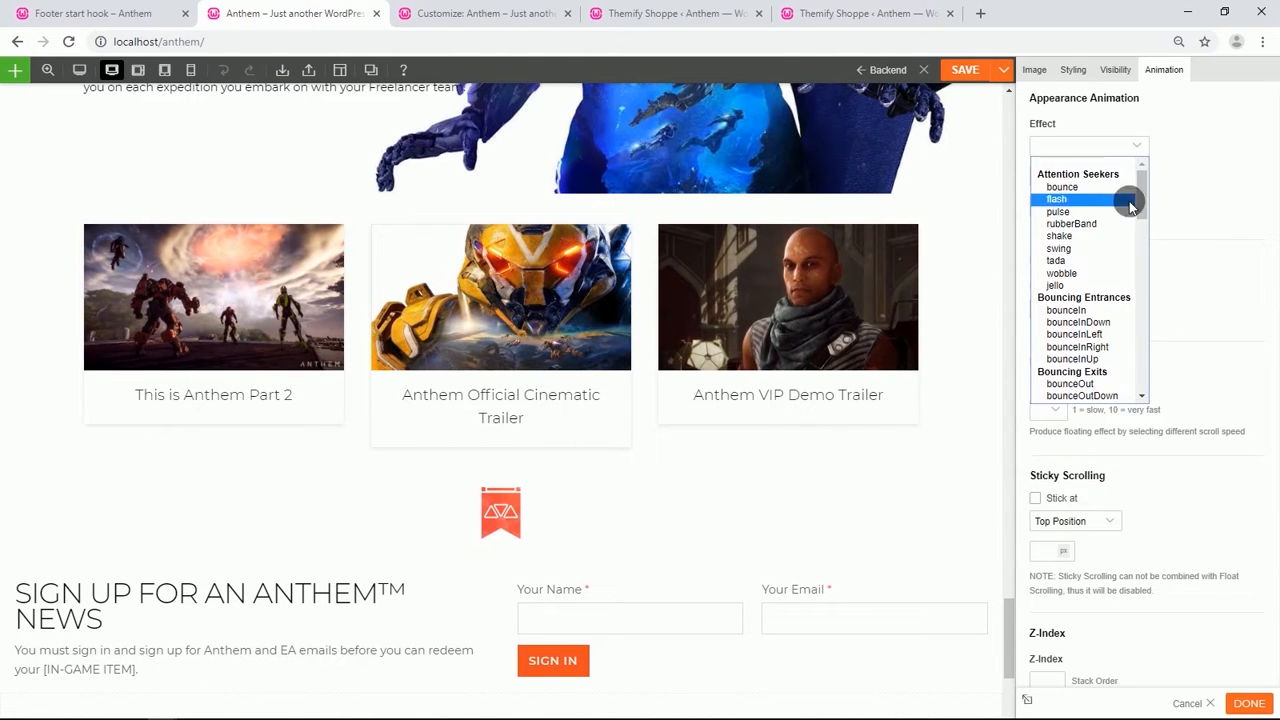
pyautogui.scroll(-5, 1105, 248)
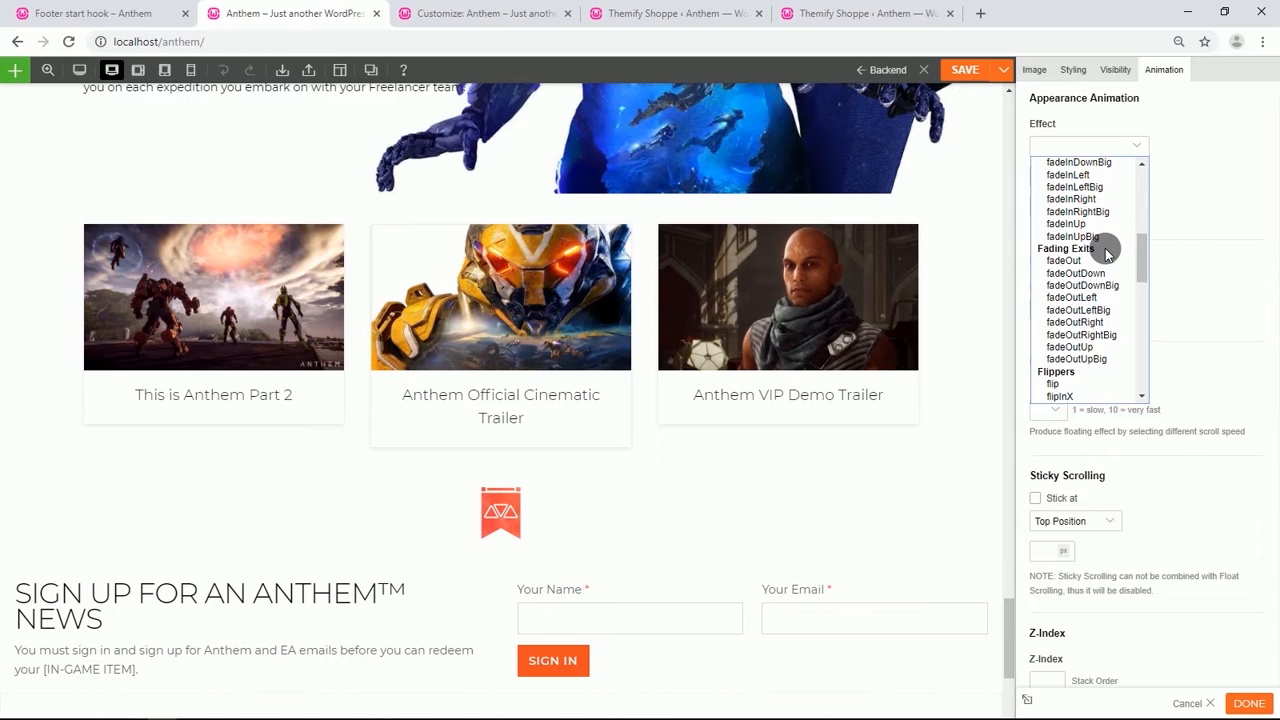
pyautogui.scroll(-8, 1105, 252)
pyautogui.scroll(-2, 1105, 255)
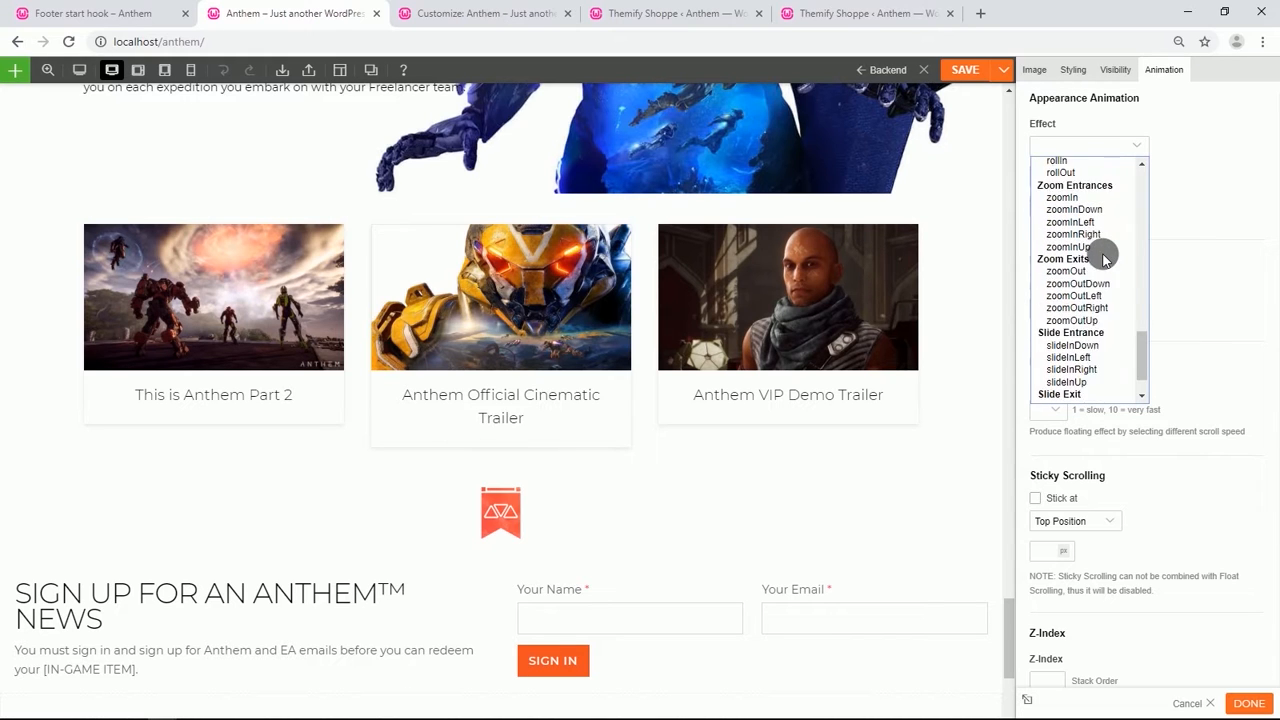
pyautogui.click(1085, 310)
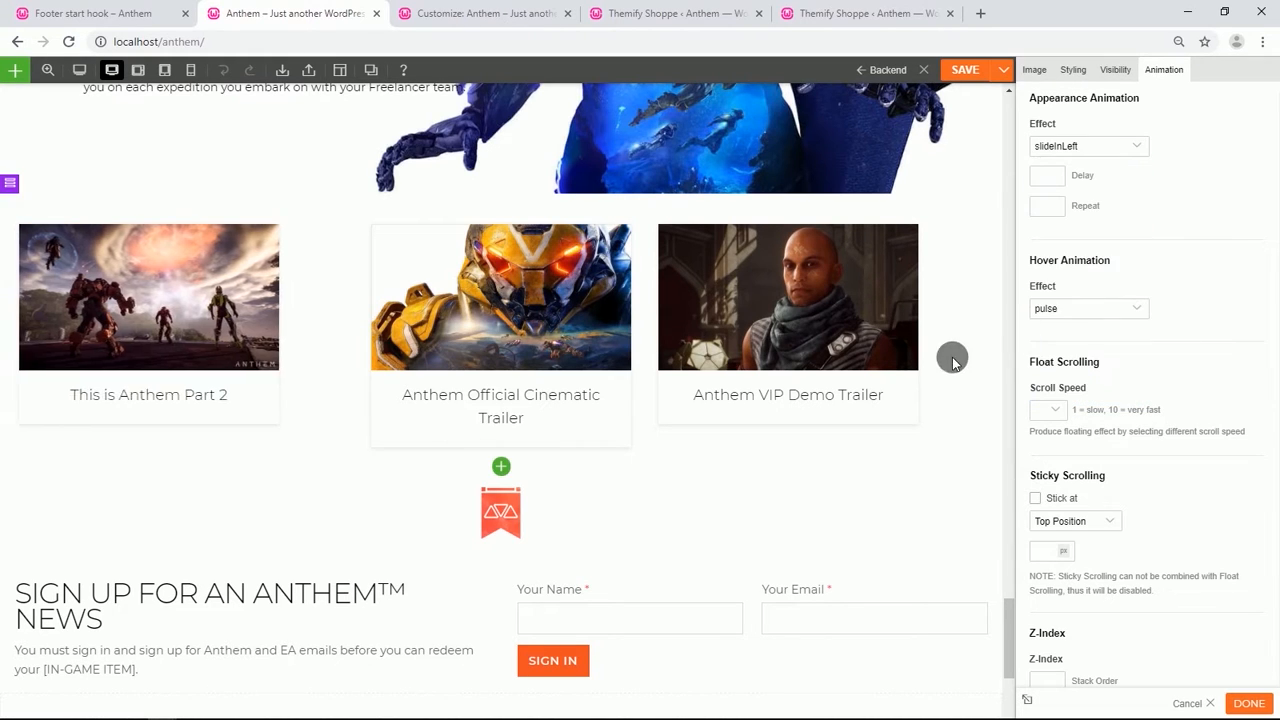
# Save the page in the builder.
pyautogui.scroll(-4, 680, 320)
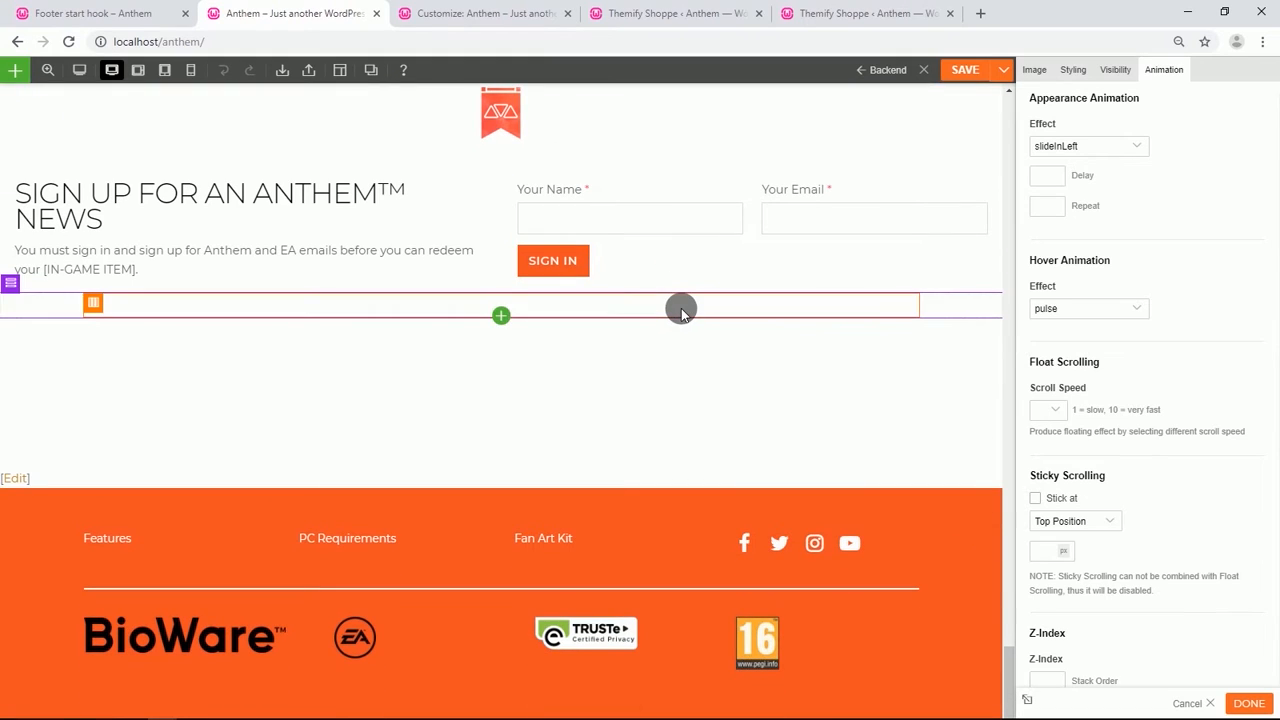
pyautogui.click(966, 71)
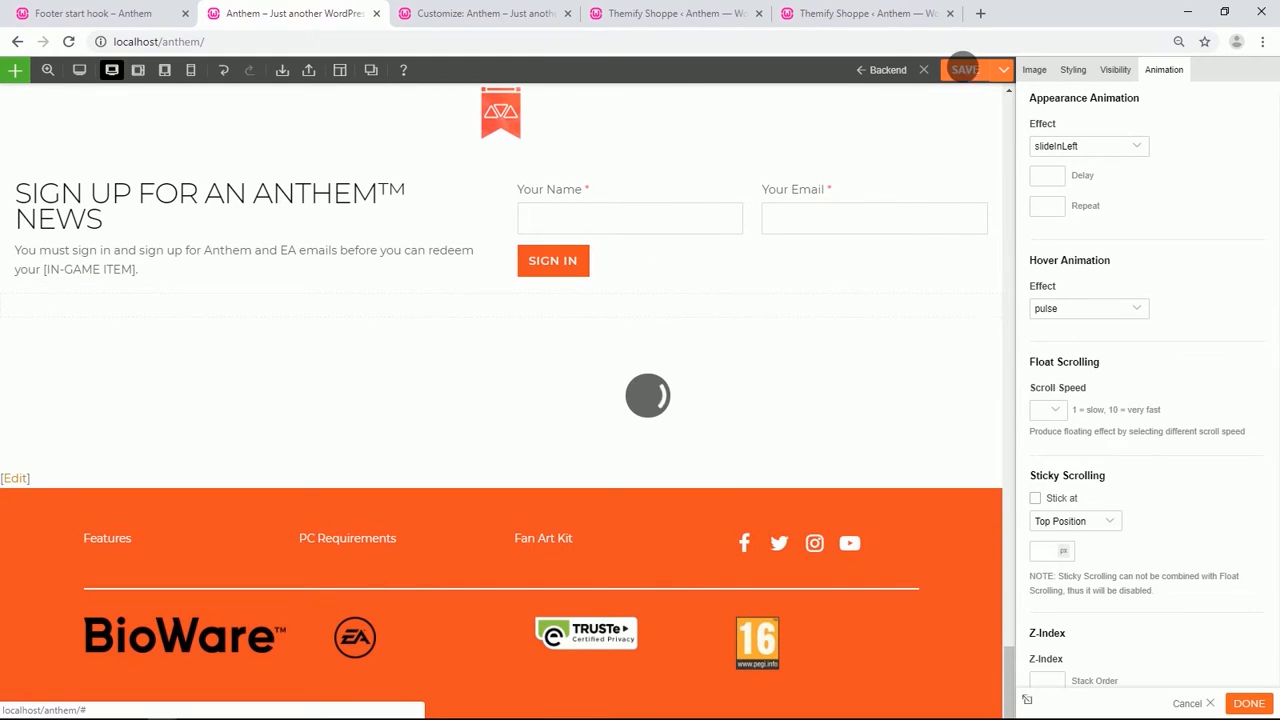
# Reload the live page and scroll through it to check the new image animations.
pyautogui.click(64, 44)
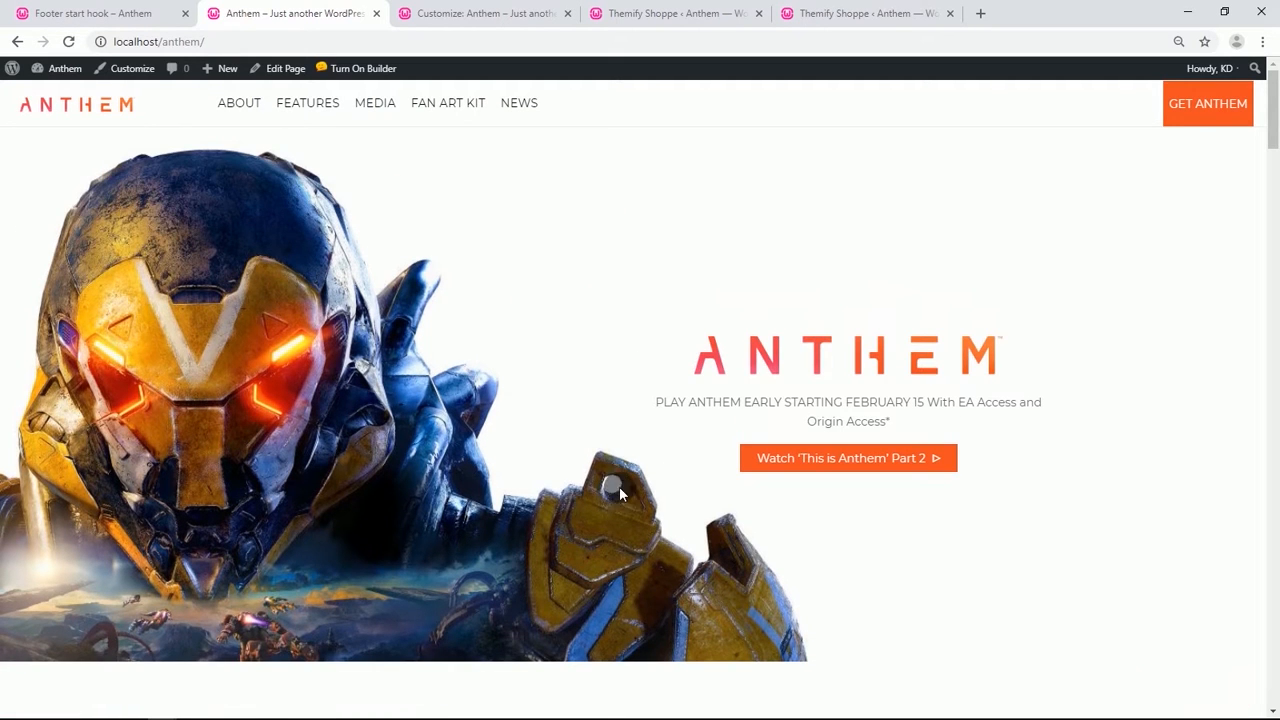
pyautogui.scroll(-12, 688, 413)
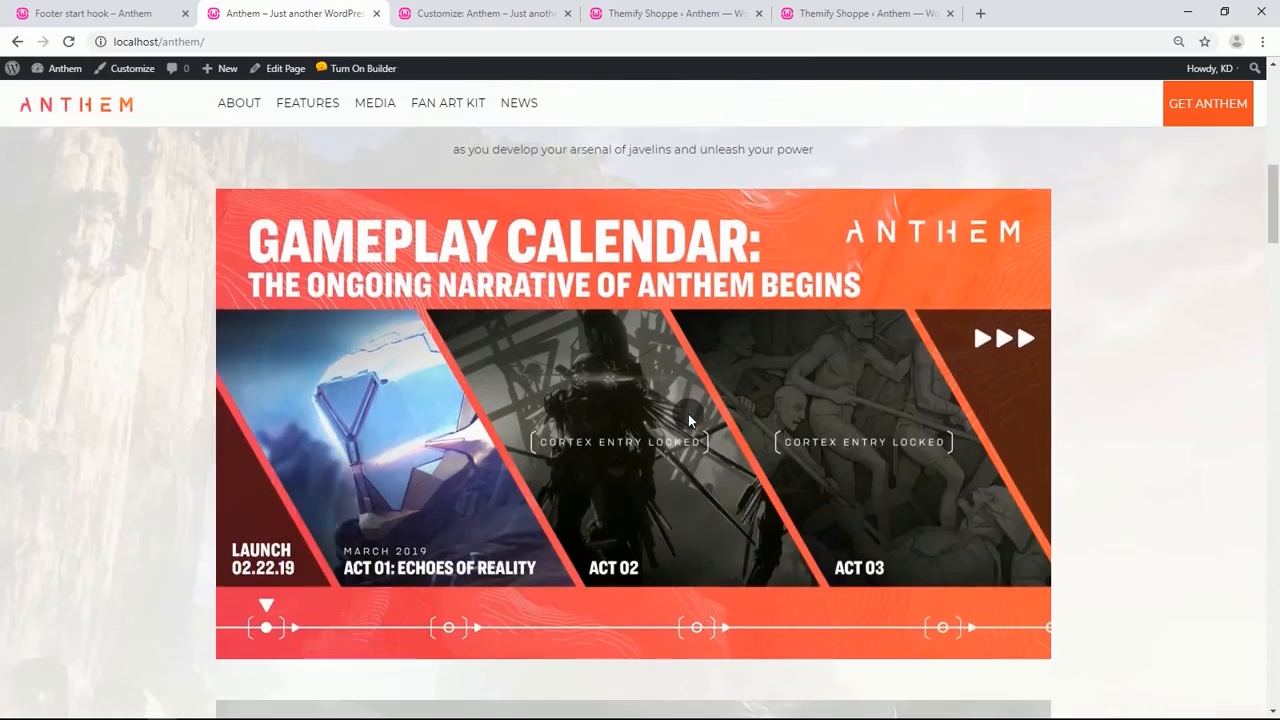
pyautogui.scroll(-6, 688, 414)
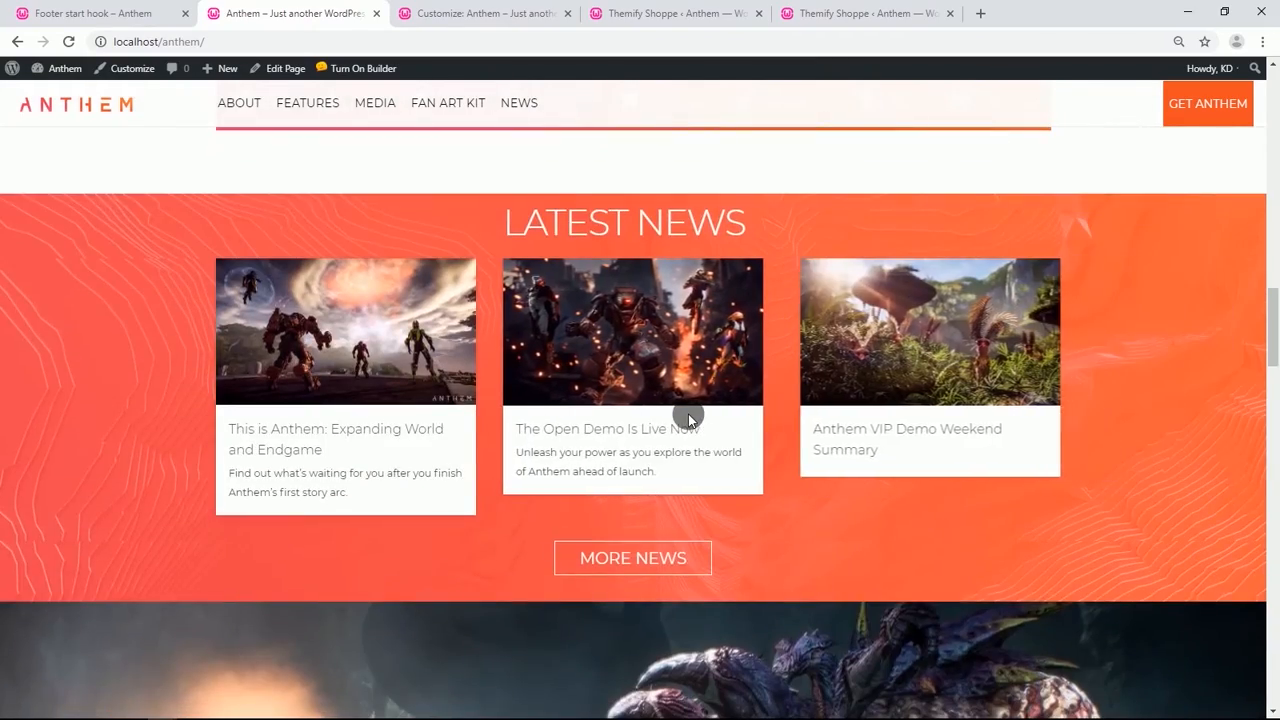
pyautogui.scroll(-3, 688, 414)
pyautogui.scroll(-13, 688, 413)
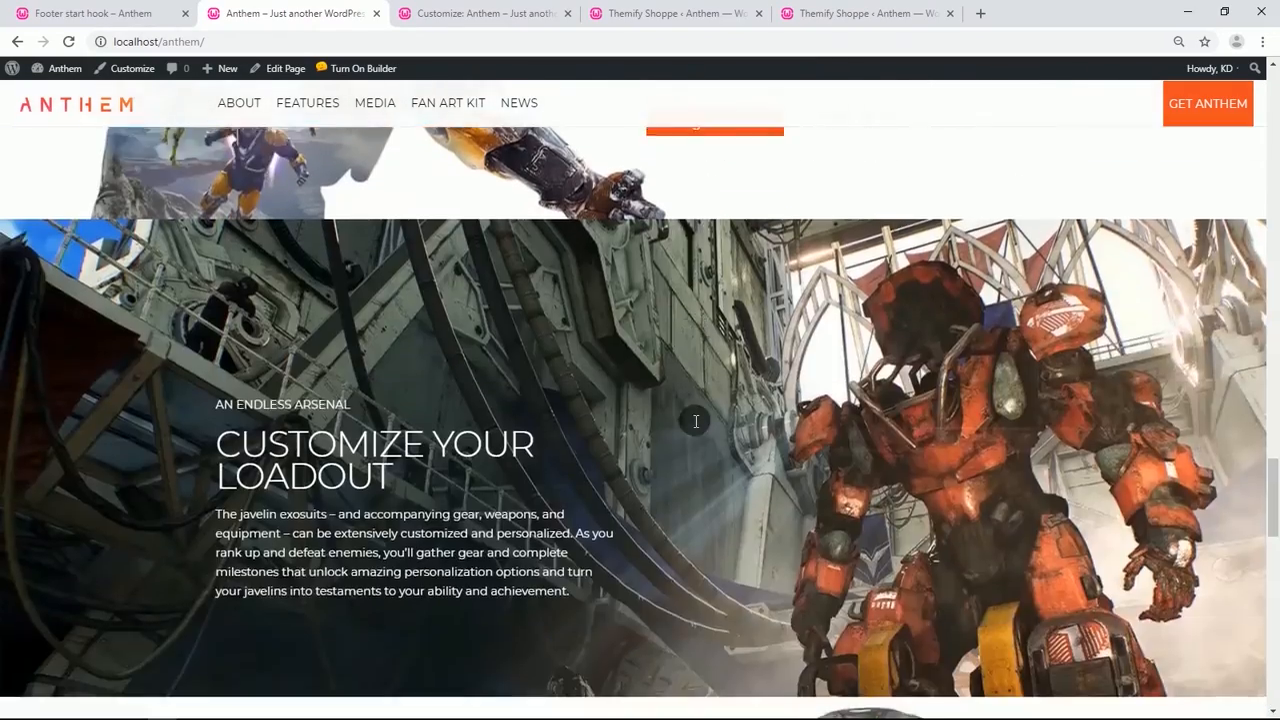
pyautogui.scroll(-7, 688, 413)
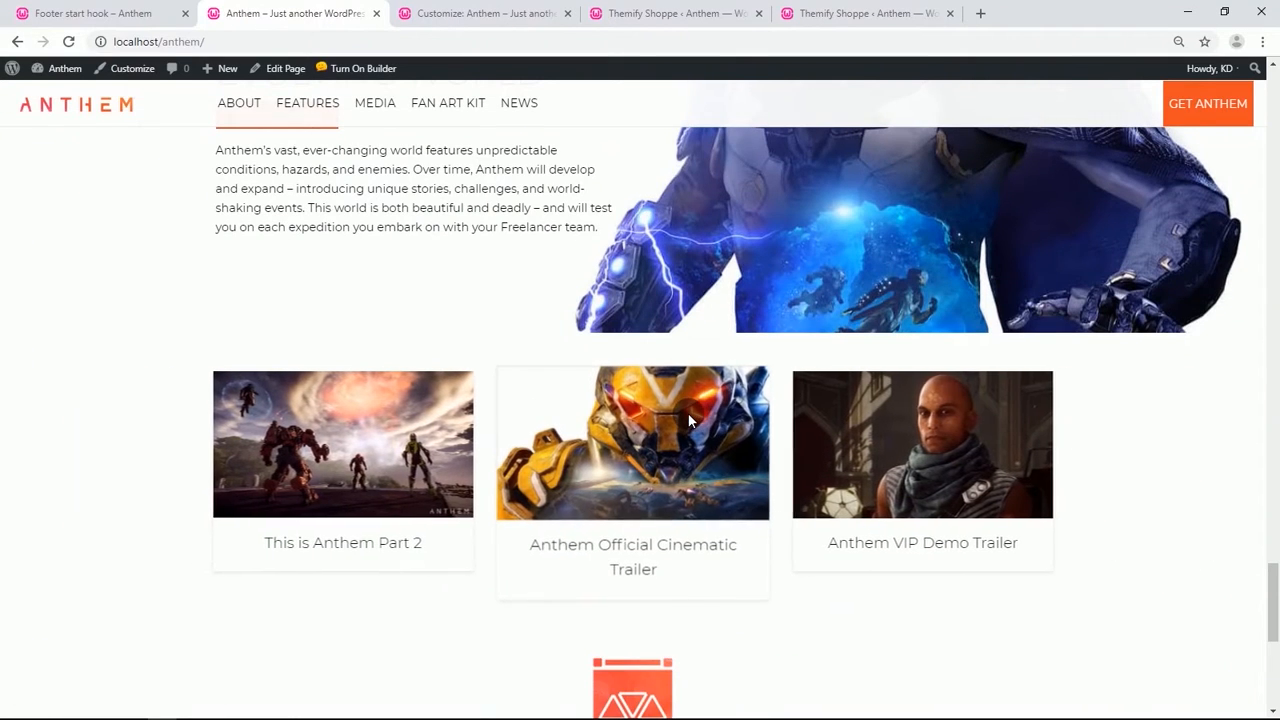
pyautogui.scroll(-3, 481, 487)
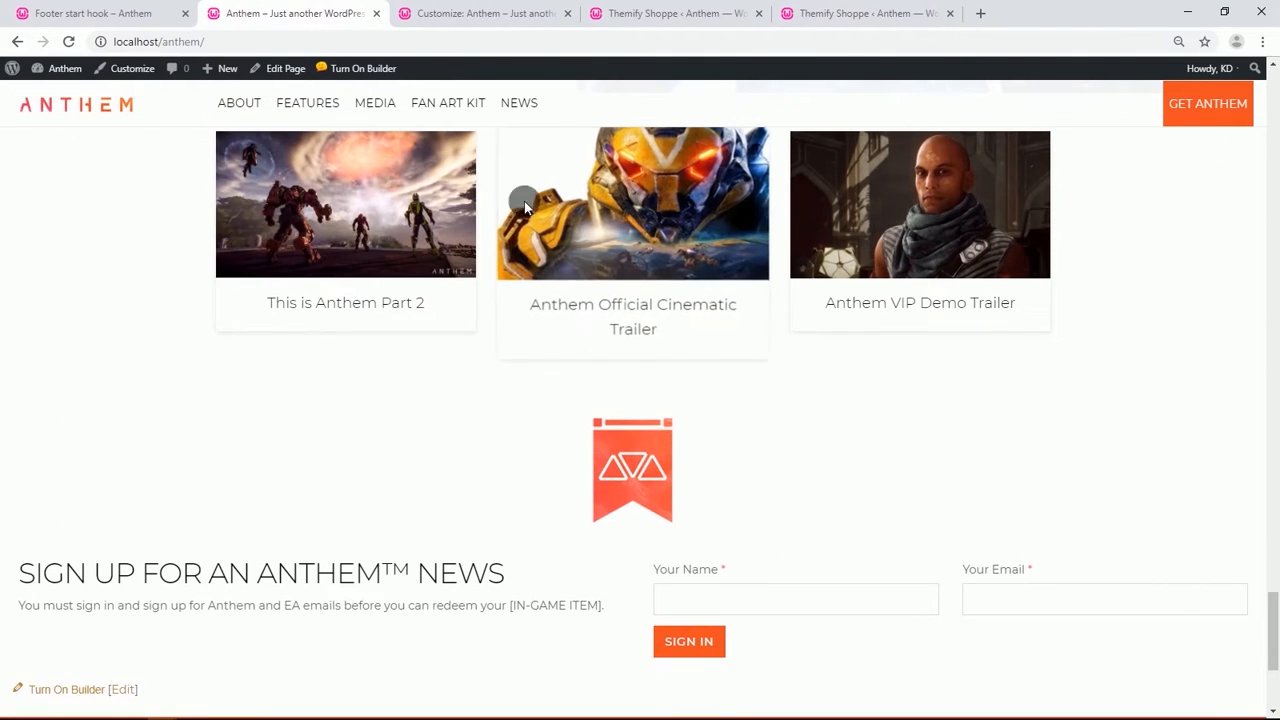
# Inspect the cinematic trailer image in the developer tools' mobile view, then close the developer tools.
pyautogui.rightClick(548, 170)
pyautogui.click(564, 286)
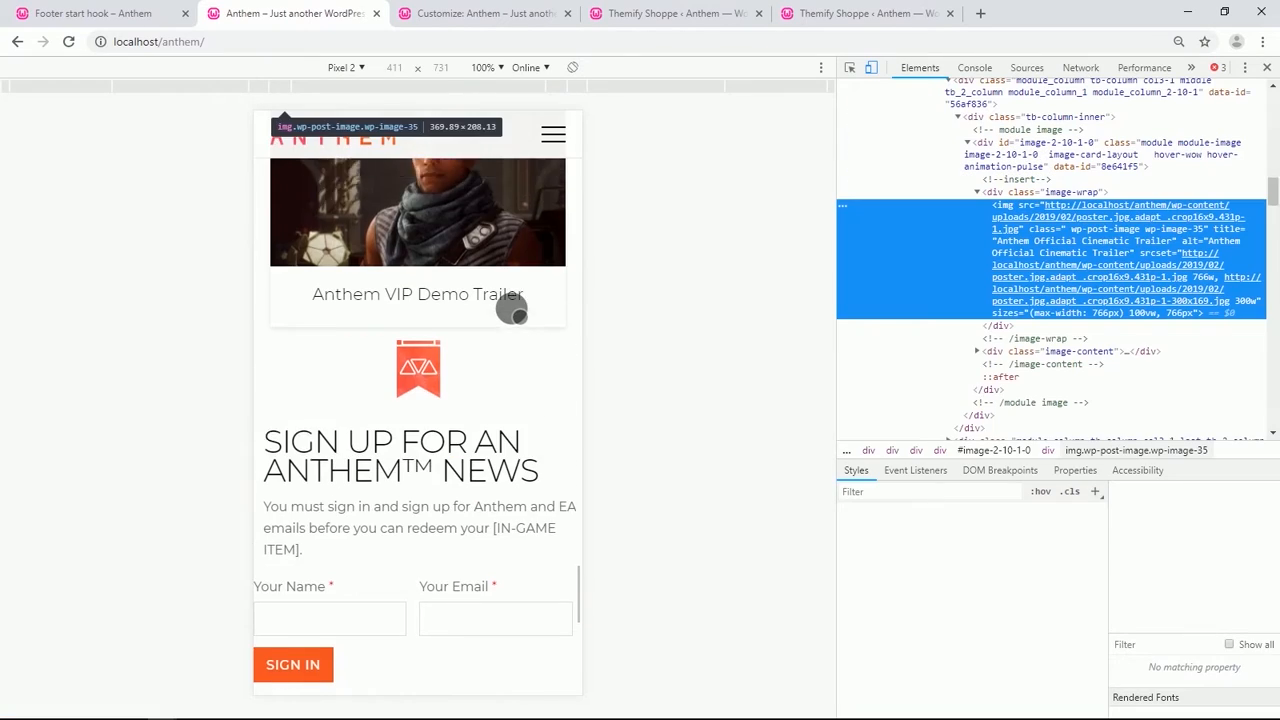
pyautogui.scroll(20, 518, 316)
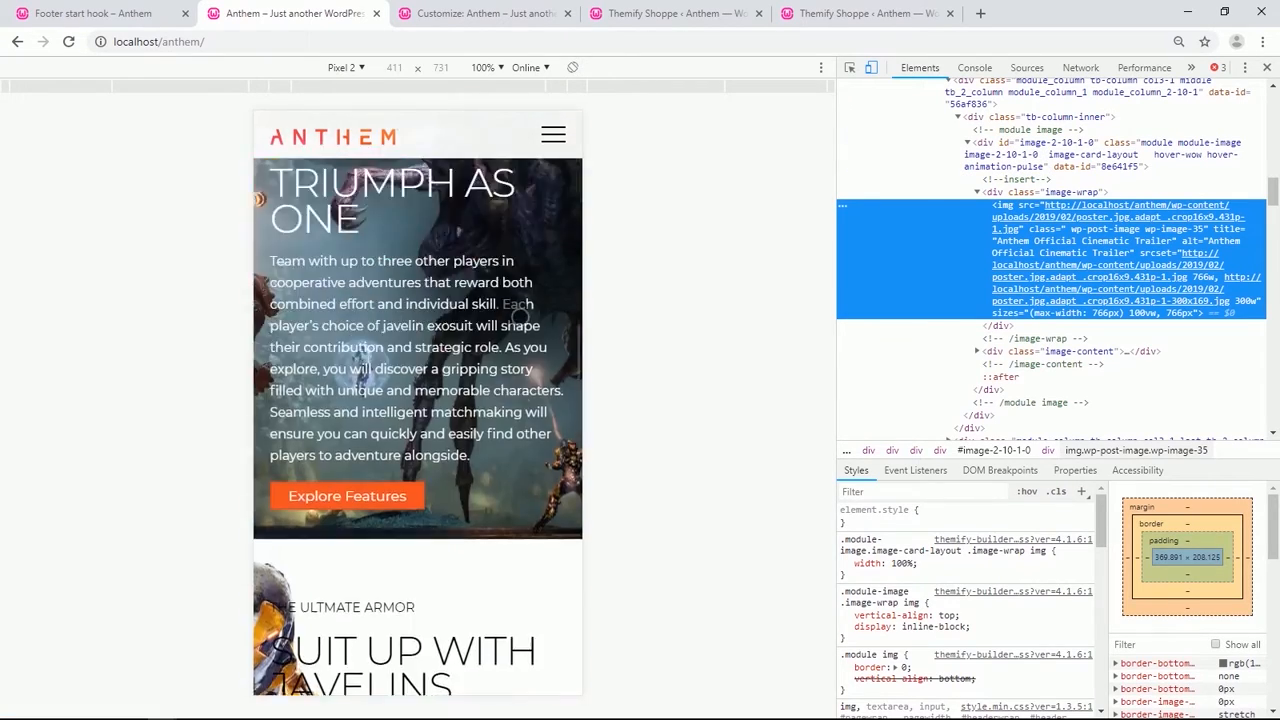
pyautogui.scroll(15, 512, 312)
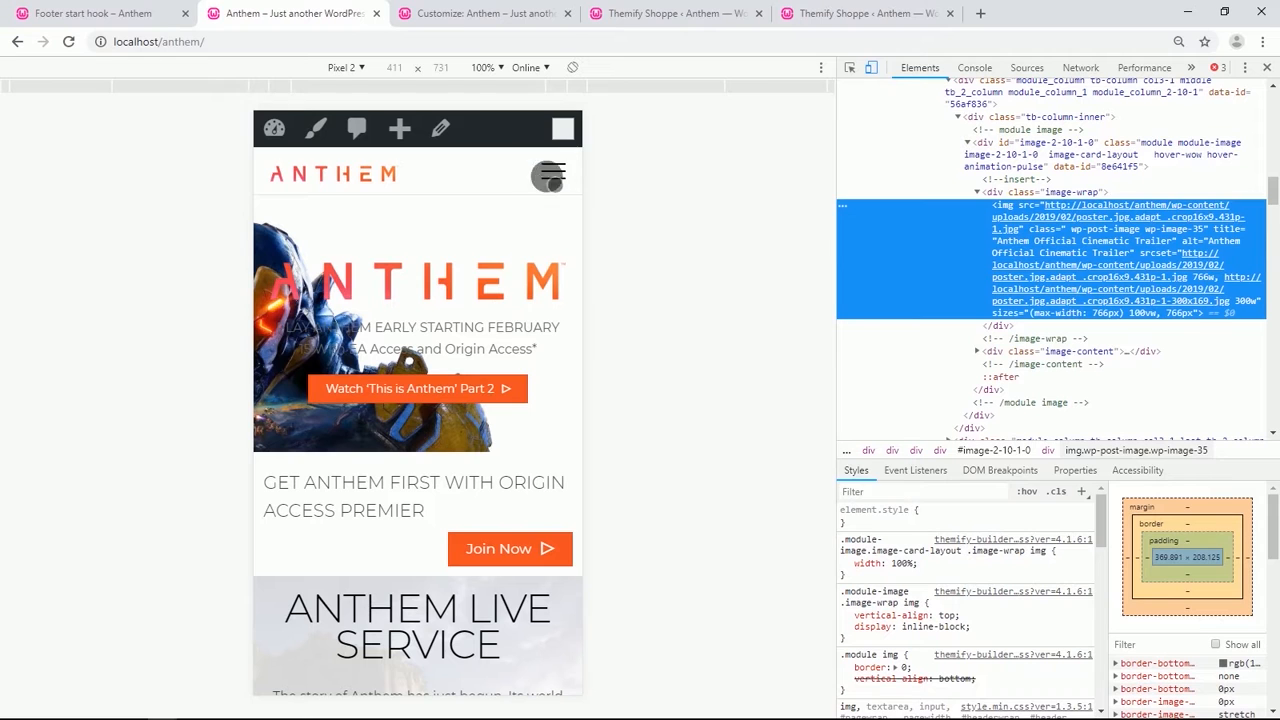
pyautogui.click(1267, 67)
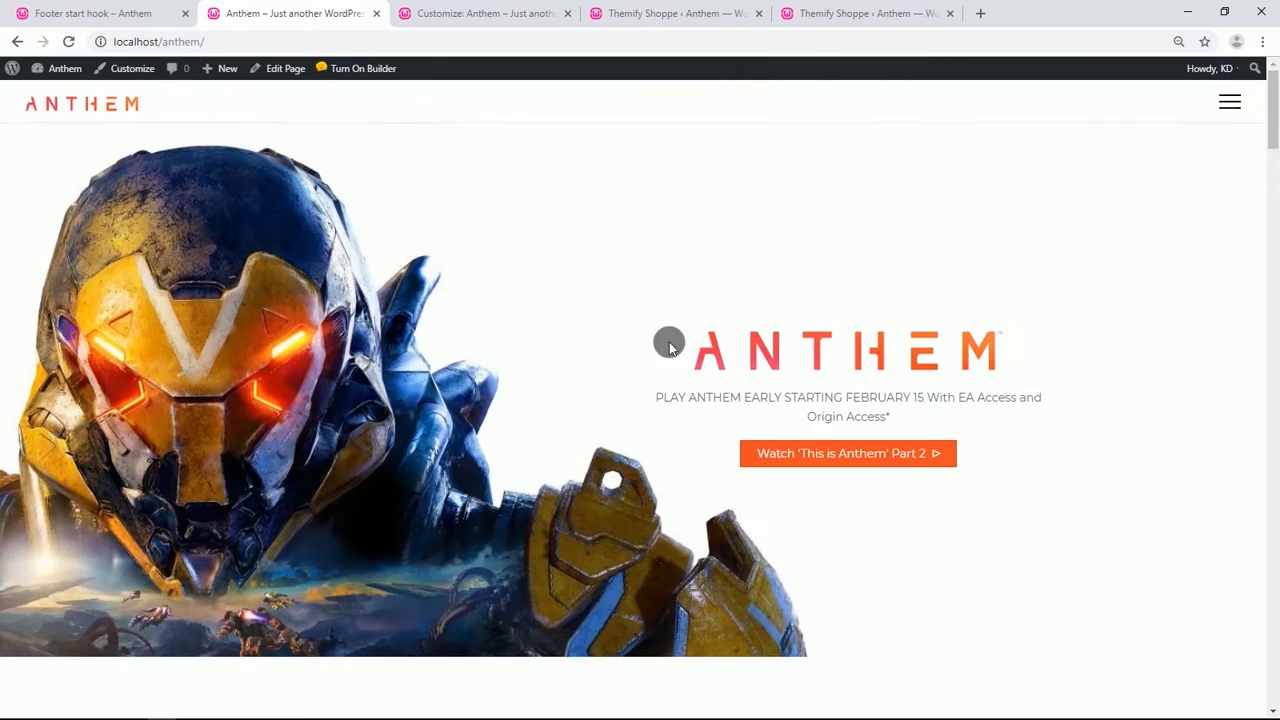
# Turn on the builder and duplicate the hero row at the top of the page.
pyautogui.click(356, 68)
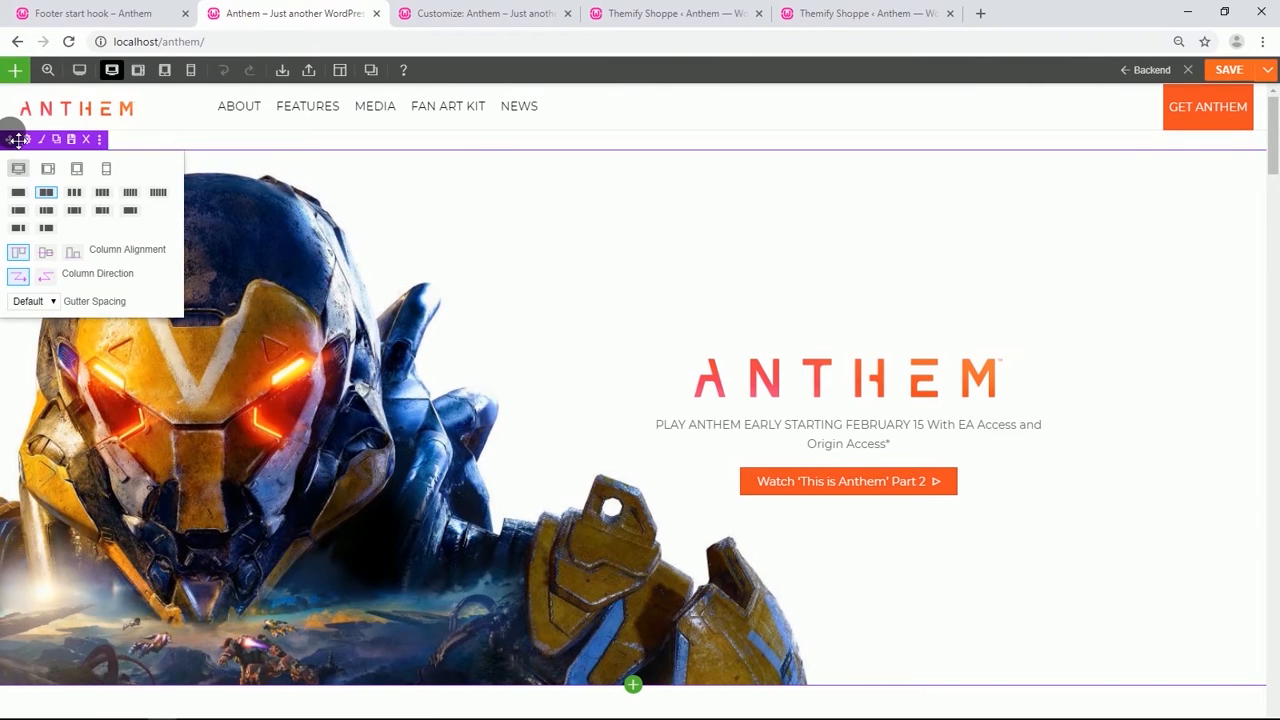
pyautogui.click(30, 141)
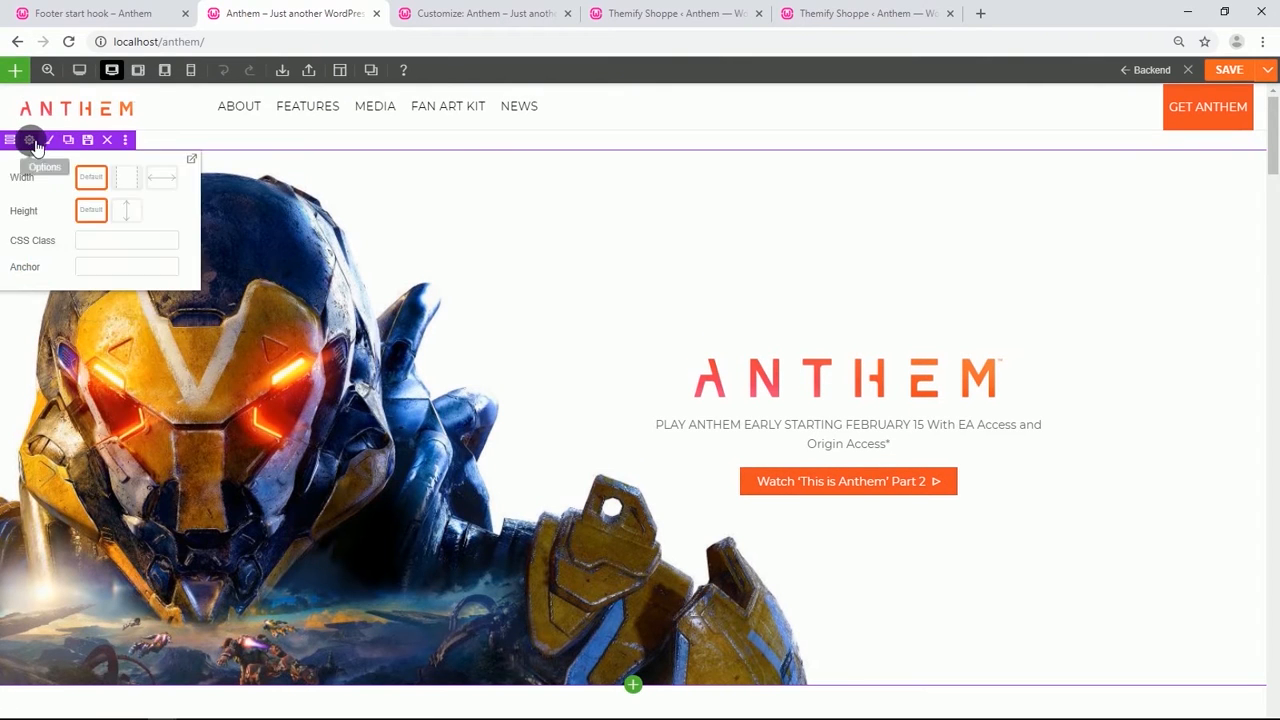
pyautogui.click(67, 141)
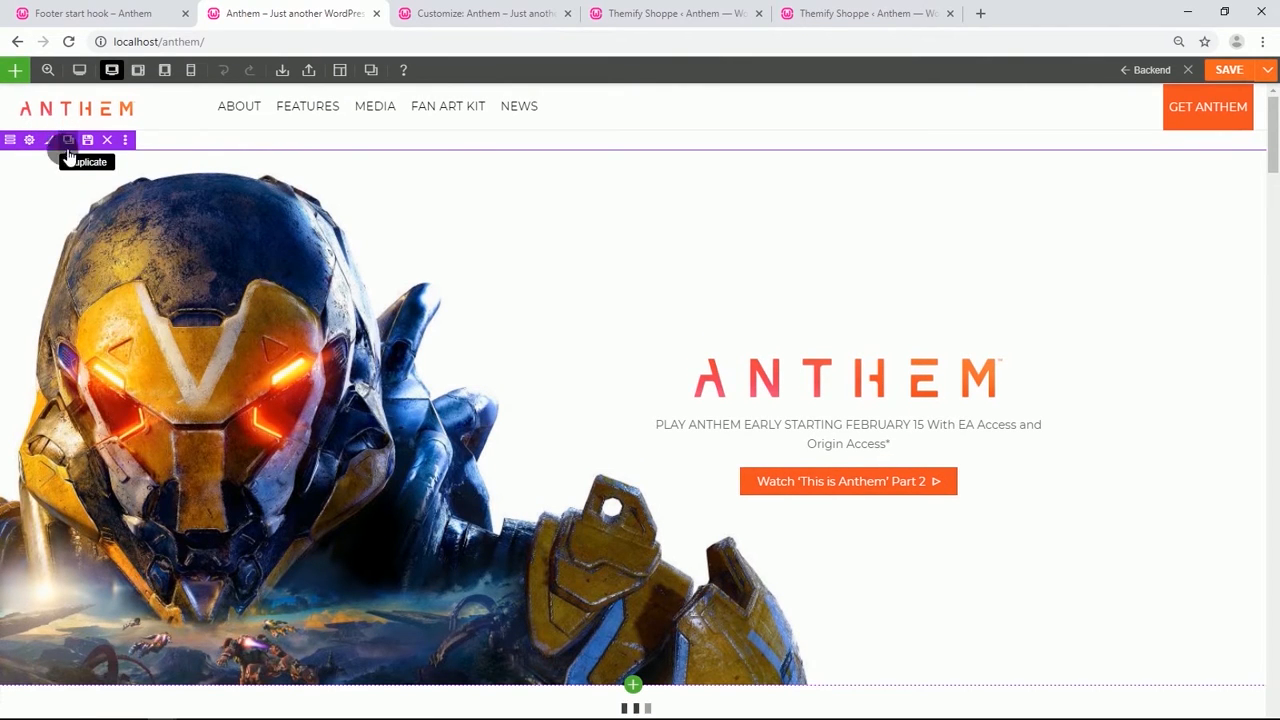
# Change the hero row's column layout to three columns.
pyautogui.scroll(2, 208, 260)
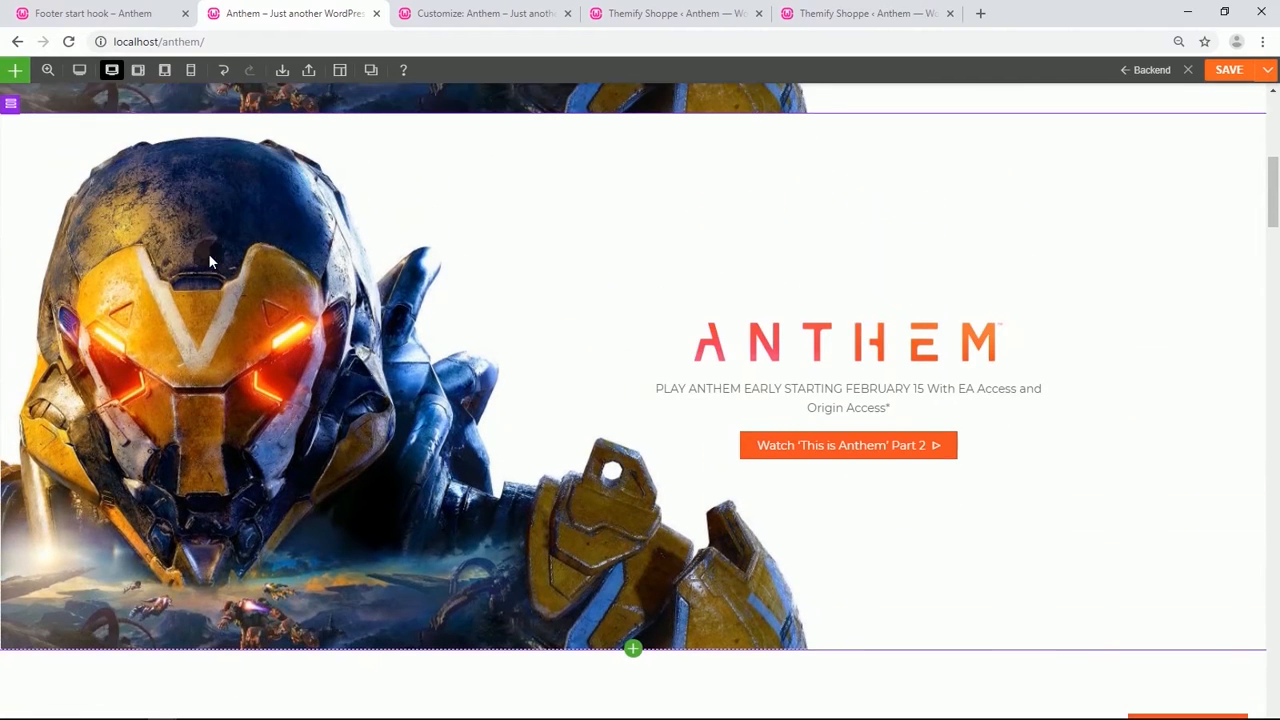
pyautogui.moveTo(27, 120)
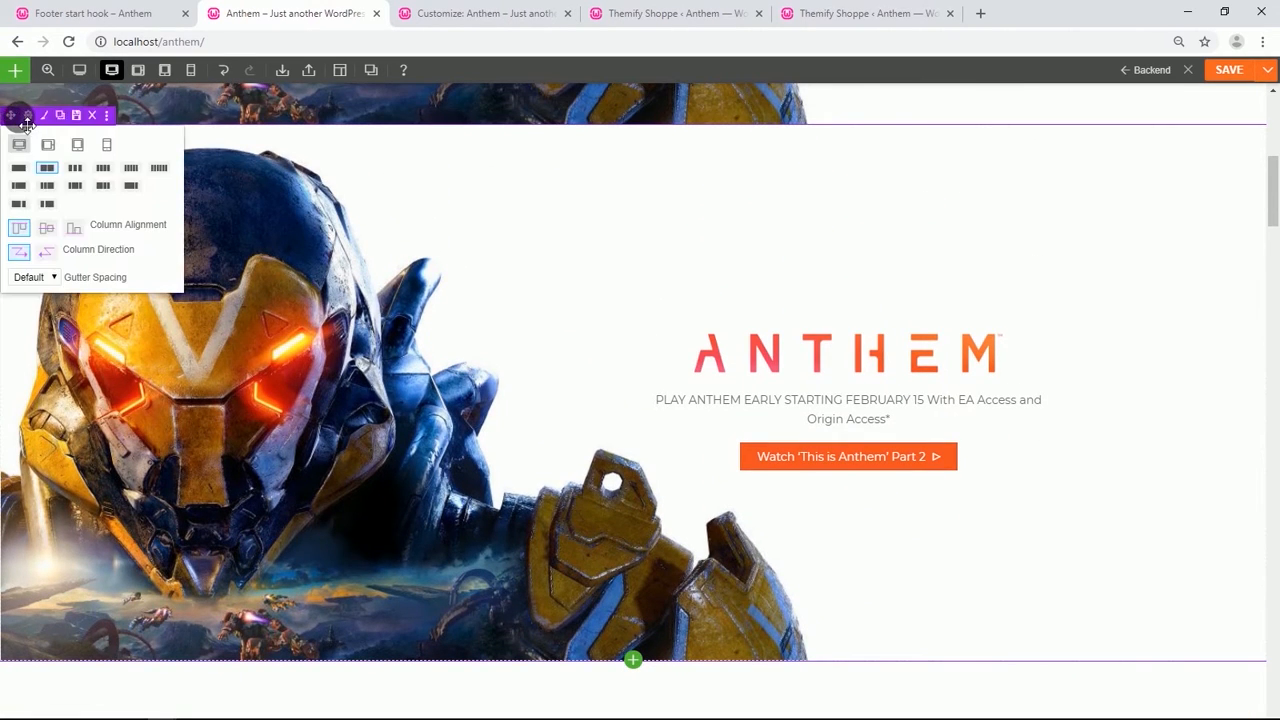
pyautogui.click(85, 173)
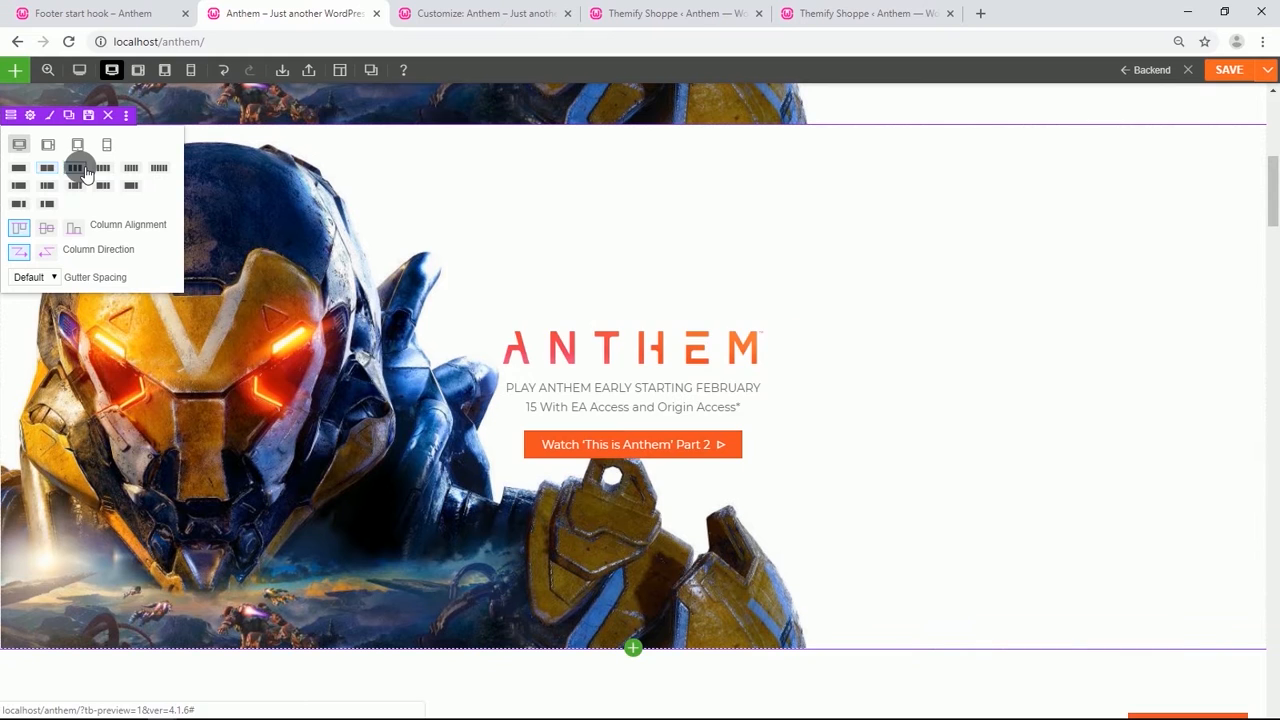
# Open the hero row's styling options and clear its padding values.
pyautogui.click(32, 114)
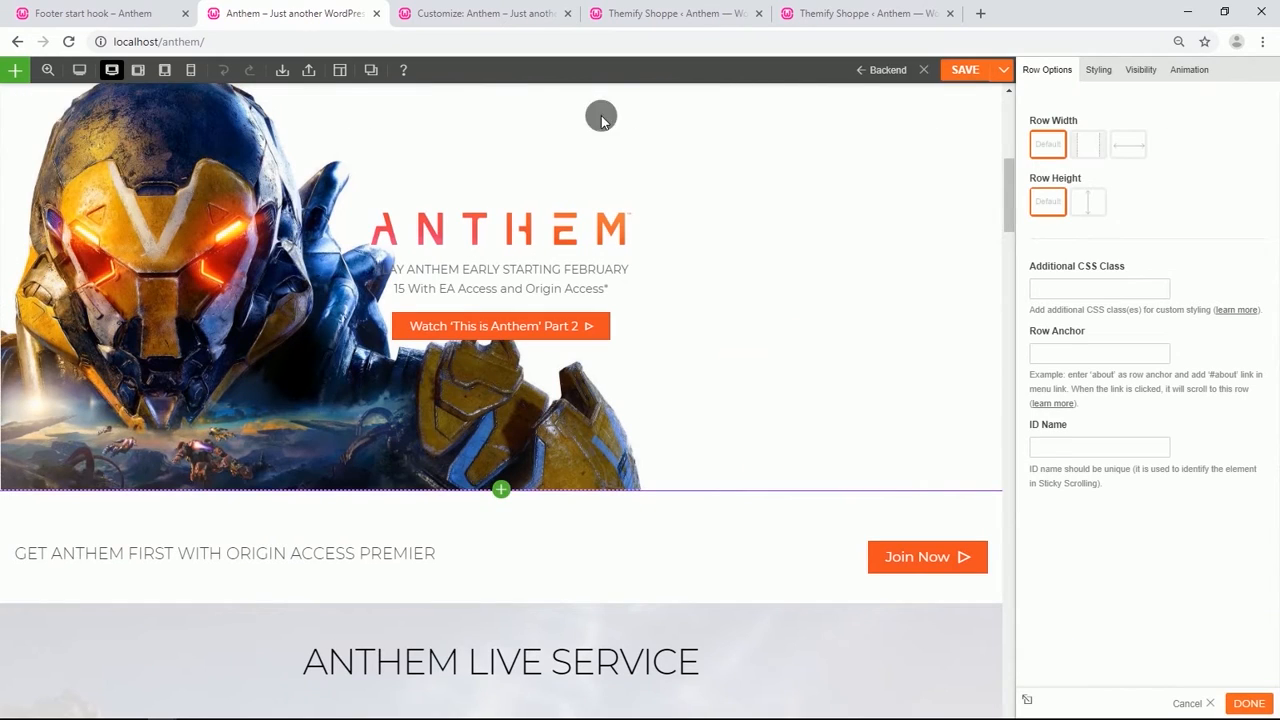
pyautogui.click(1099, 72)
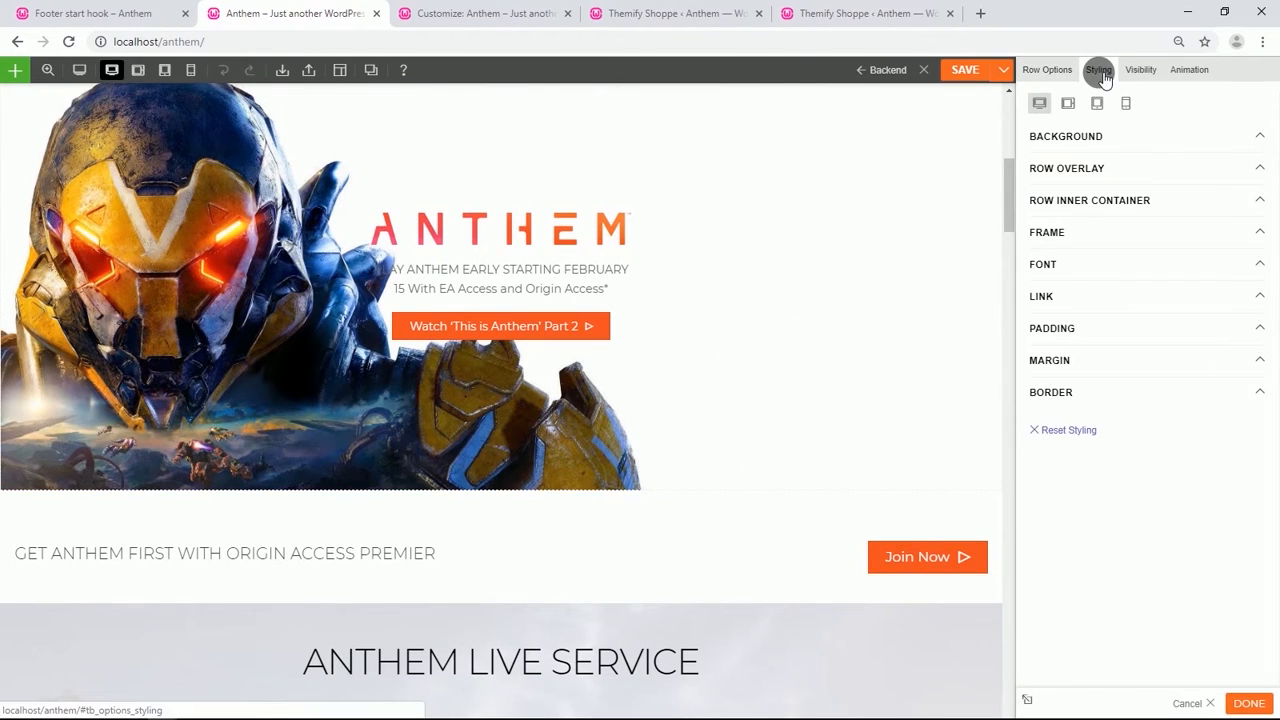
pyautogui.click(1086, 329)
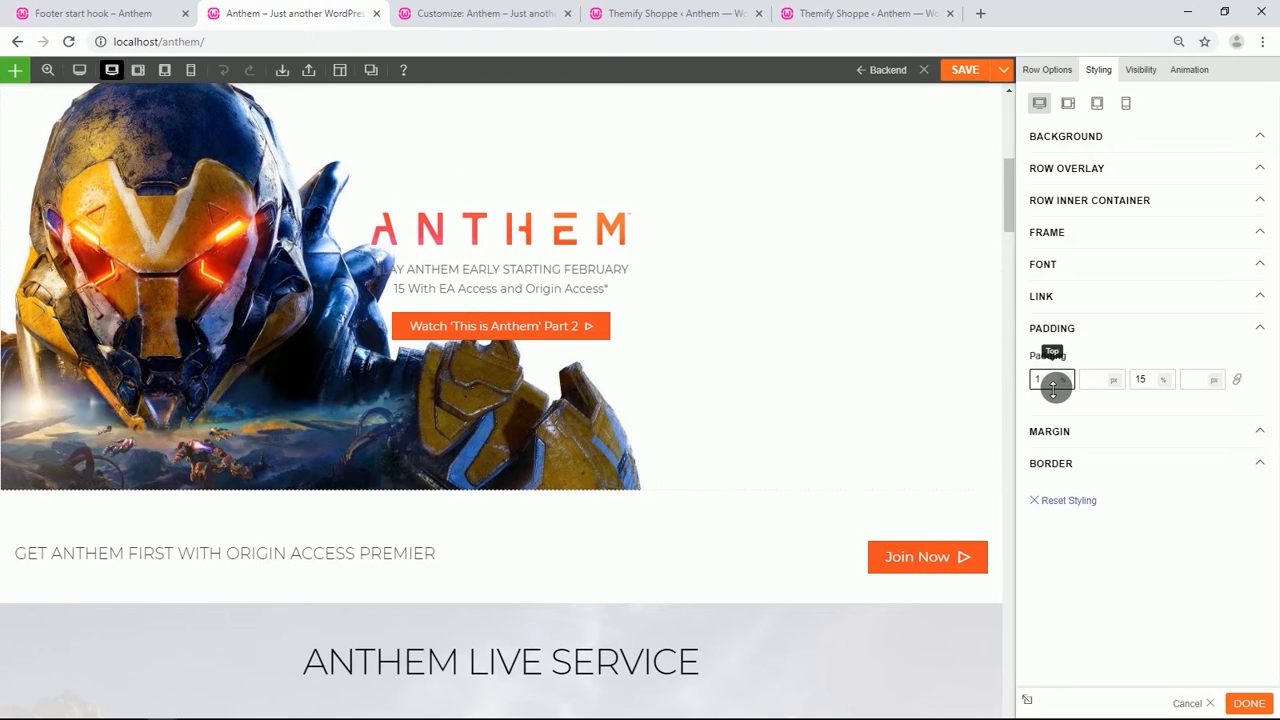
pyautogui.press('BackSpace')
pyautogui.press('BackSpace')
pyautogui.press('BackSpace')
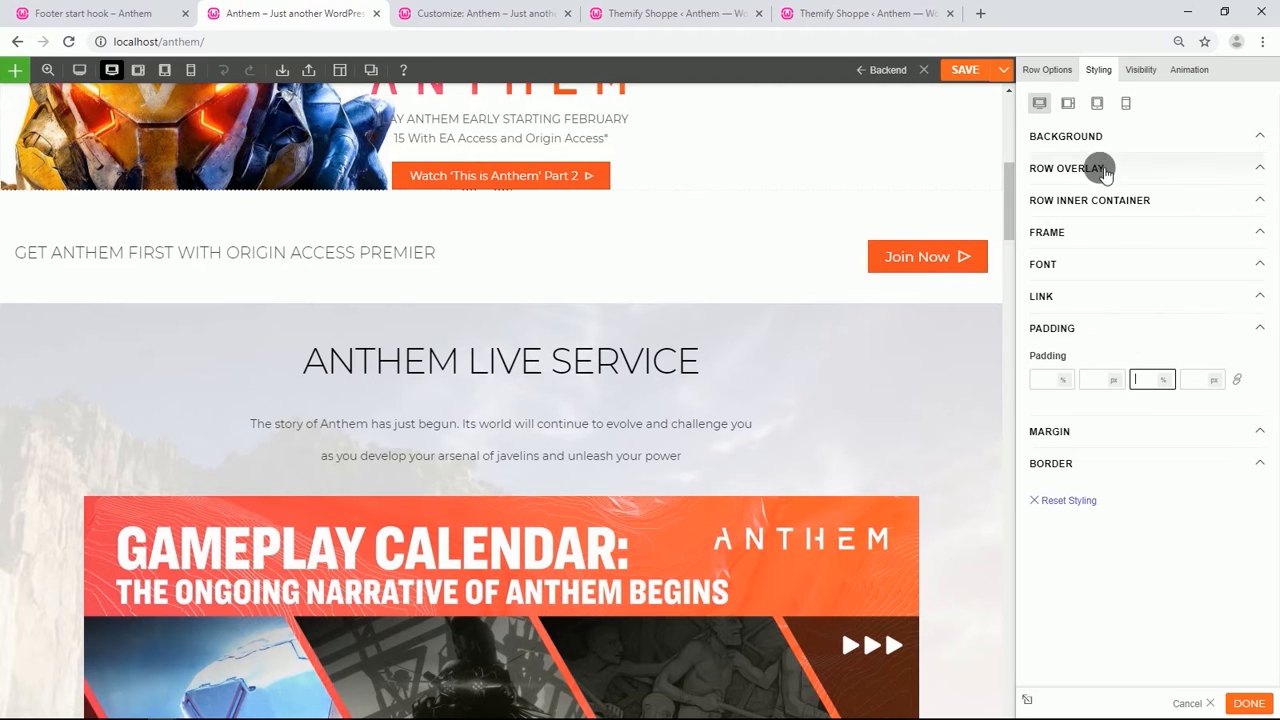
# Set the hero's centre column background to the home-hero-xl image from the media library.
pyautogui.click(1094, 136)
pyautogui.click(1262, 212)
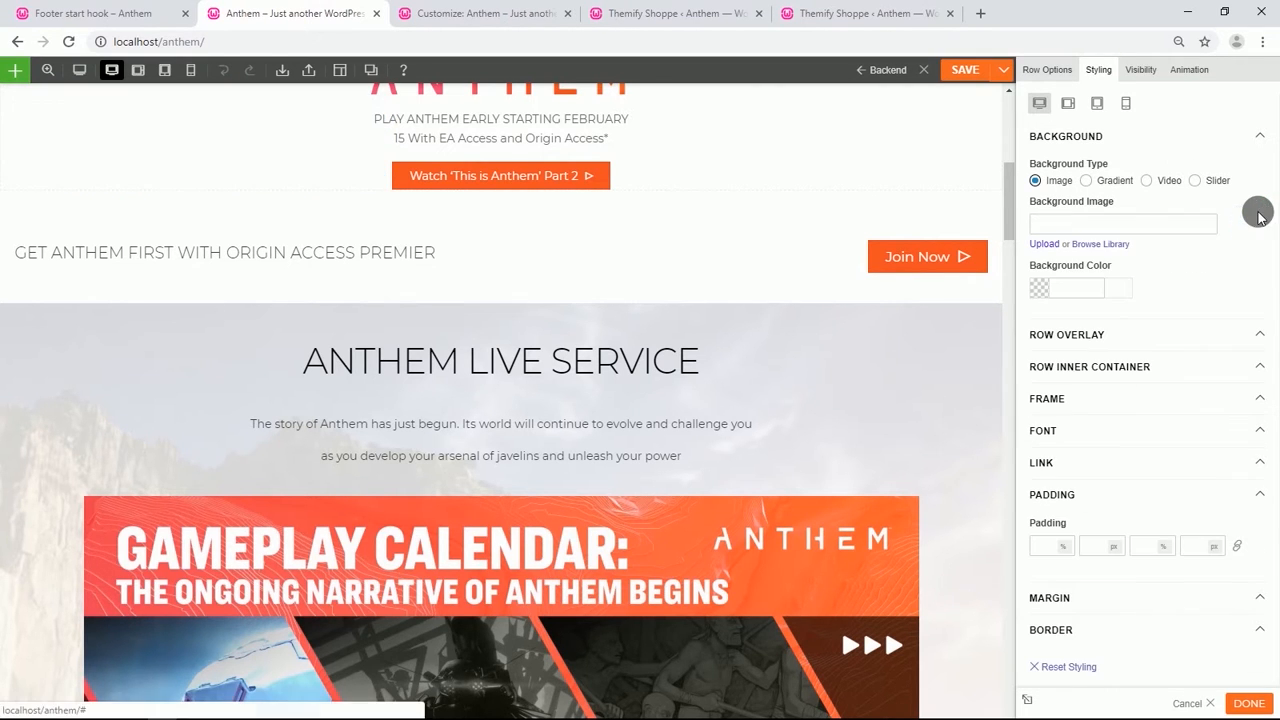
pyautogui.scroll(2, 497, 272)
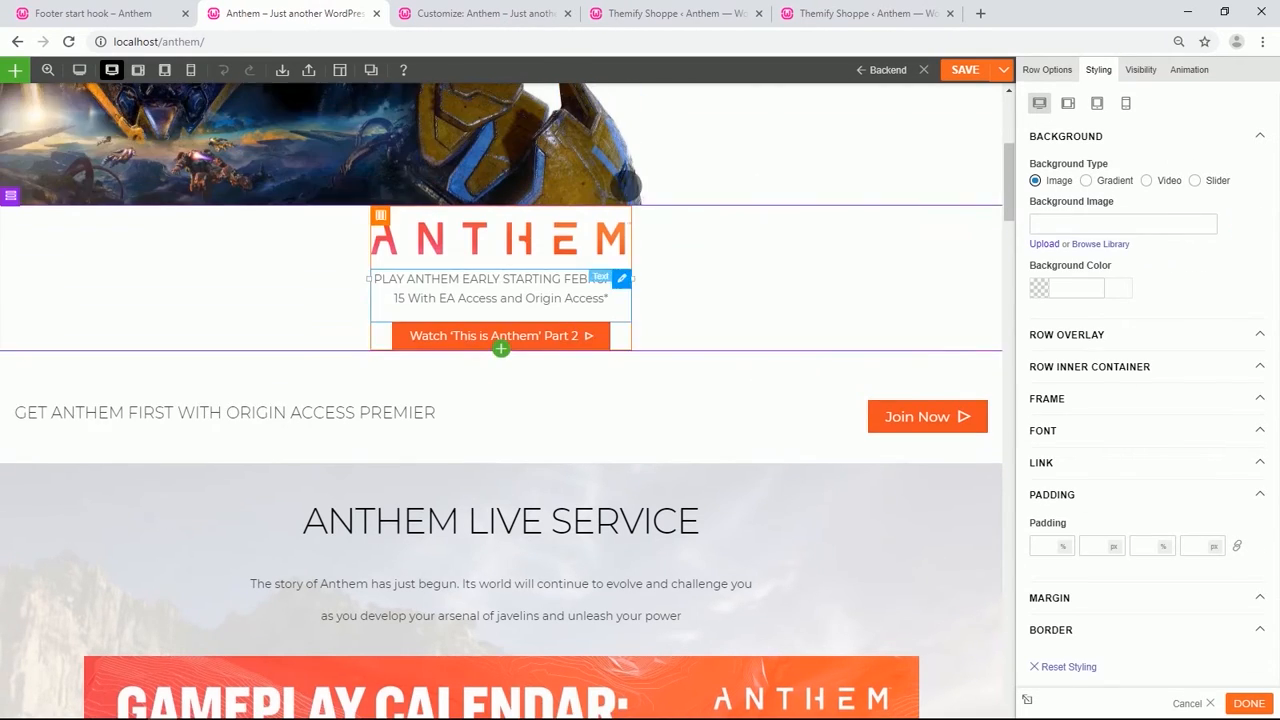
pyautogui.click(384, 217)
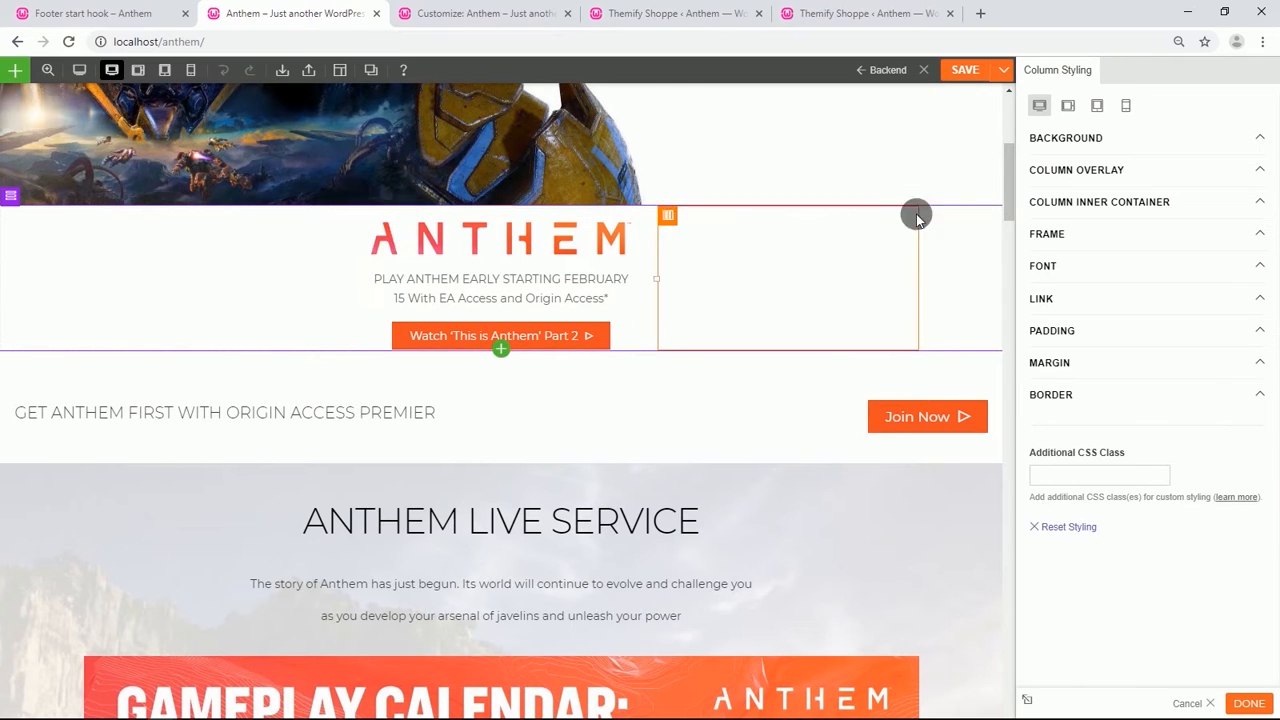
pyautogui.click(1054, 142)
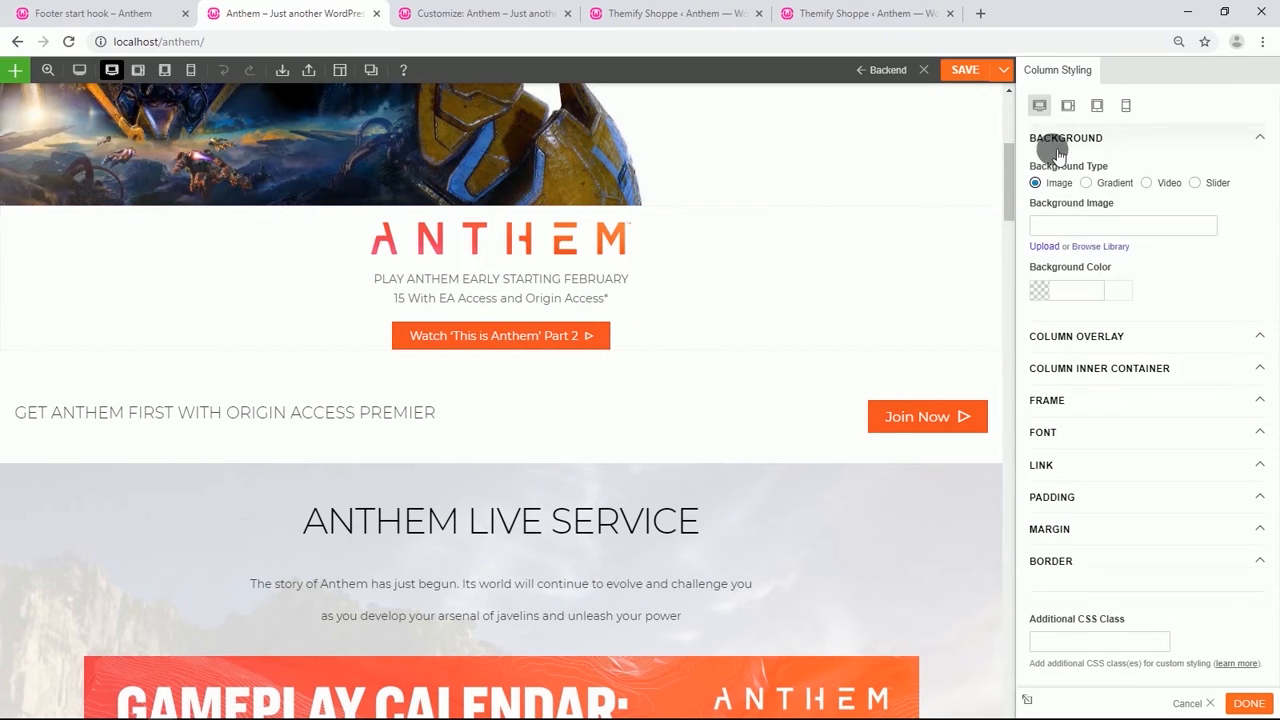
pyautogui.click(1092, 246)
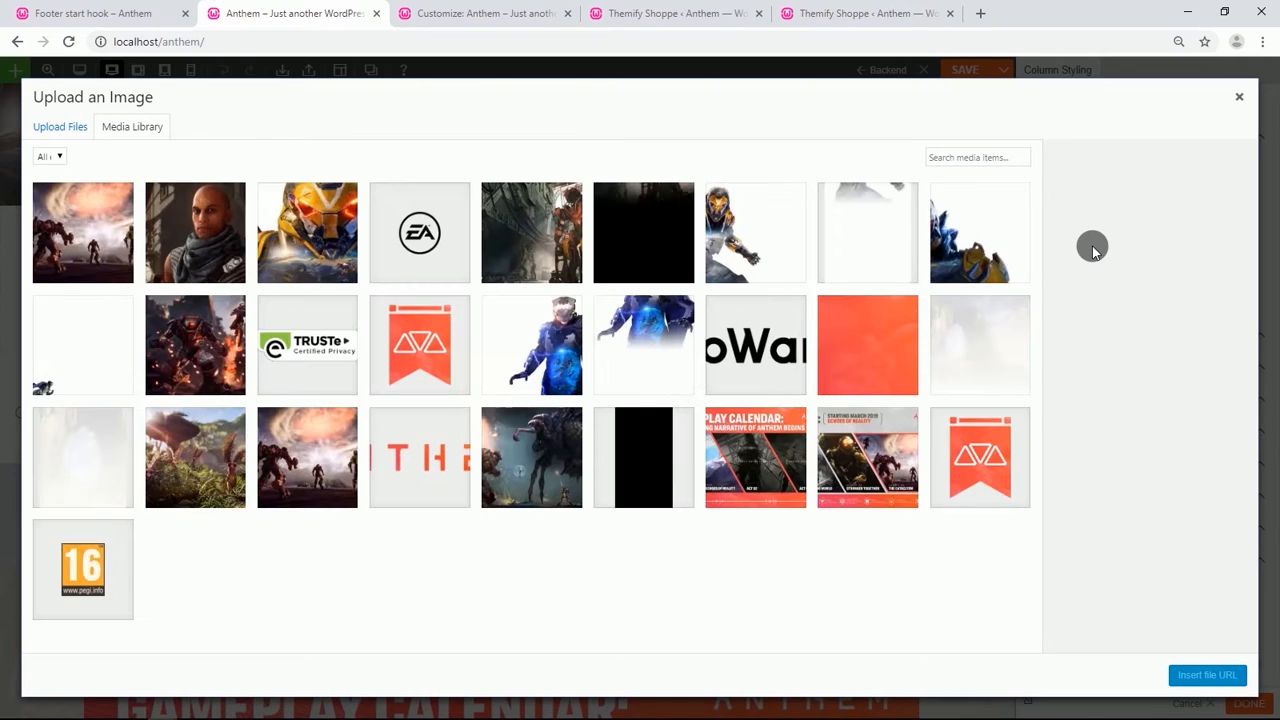
pyautogui.click(76, 328)
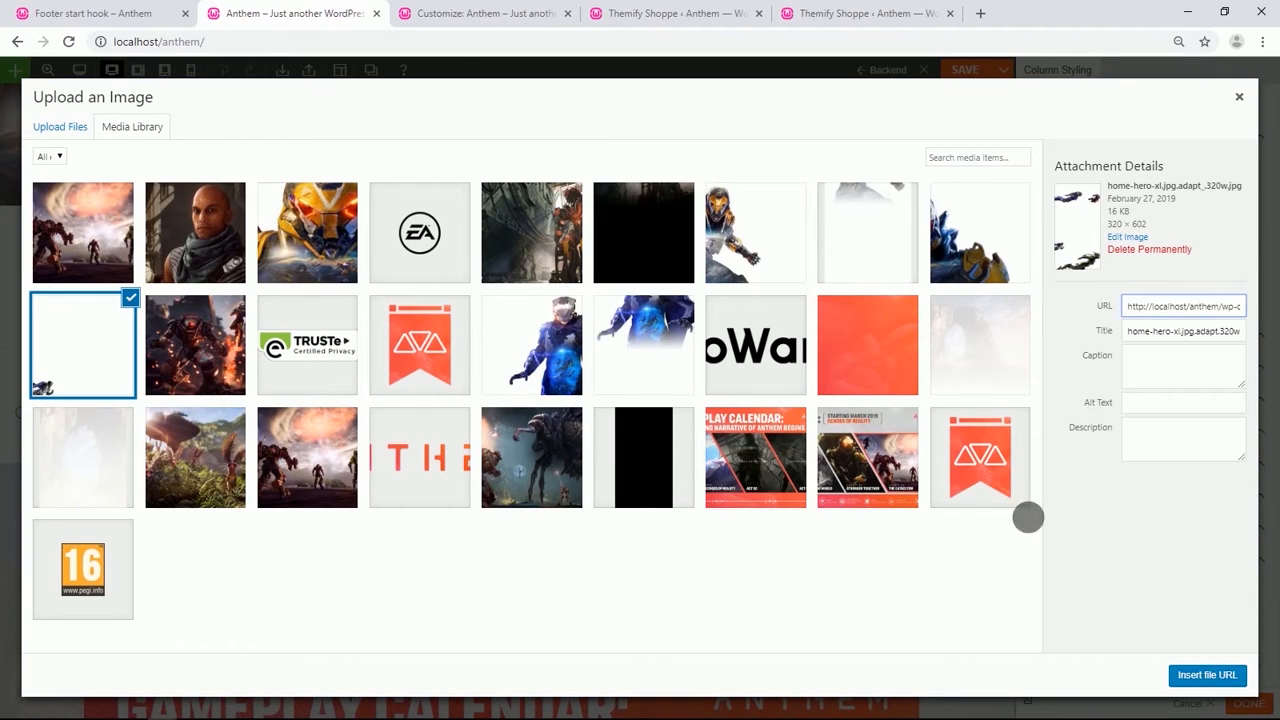
pyautogui.click(1182, 672)
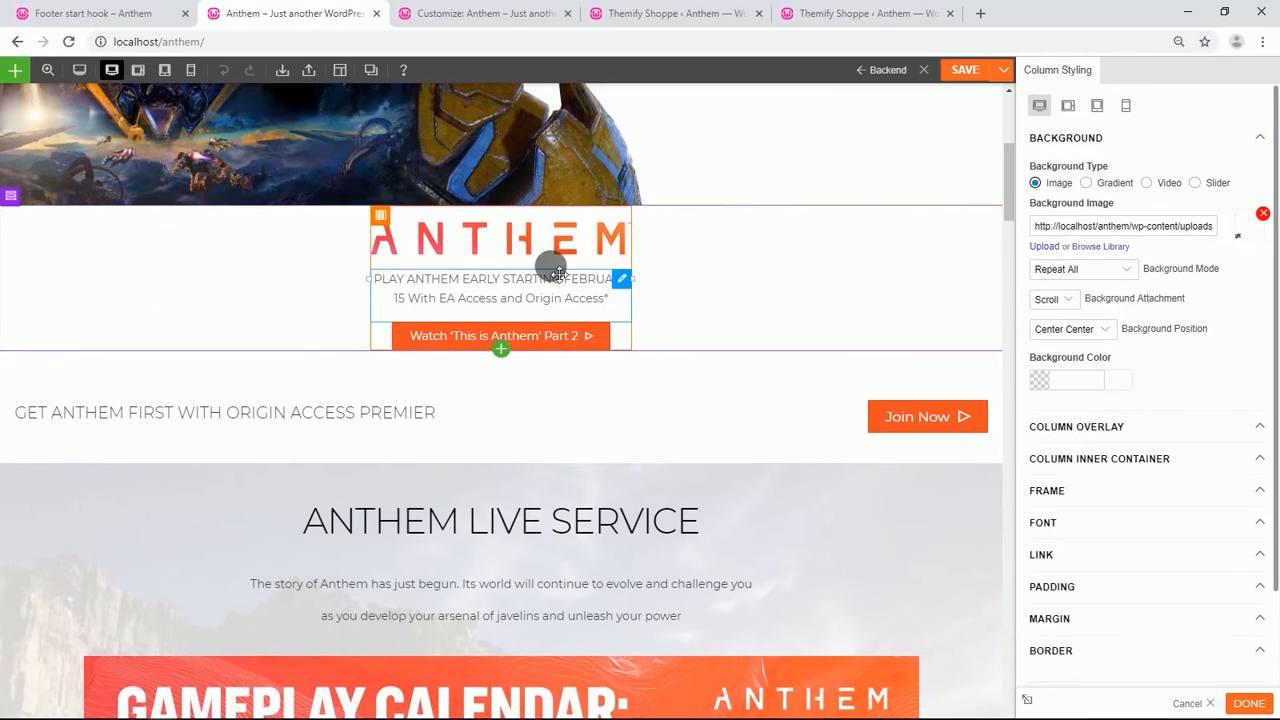
# Give the ANTHEM logo image module a top padding of 40%.
pyautogui.click(526, 250)
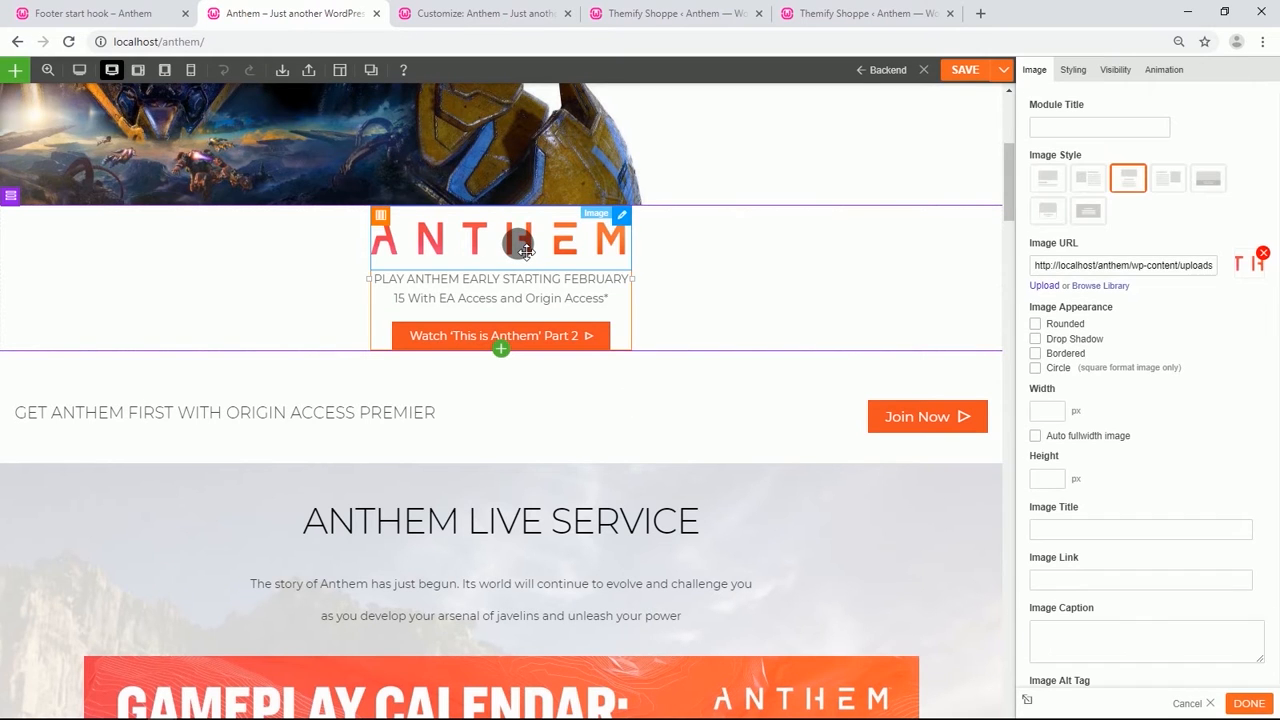
pyautogui.click(1073, 72)
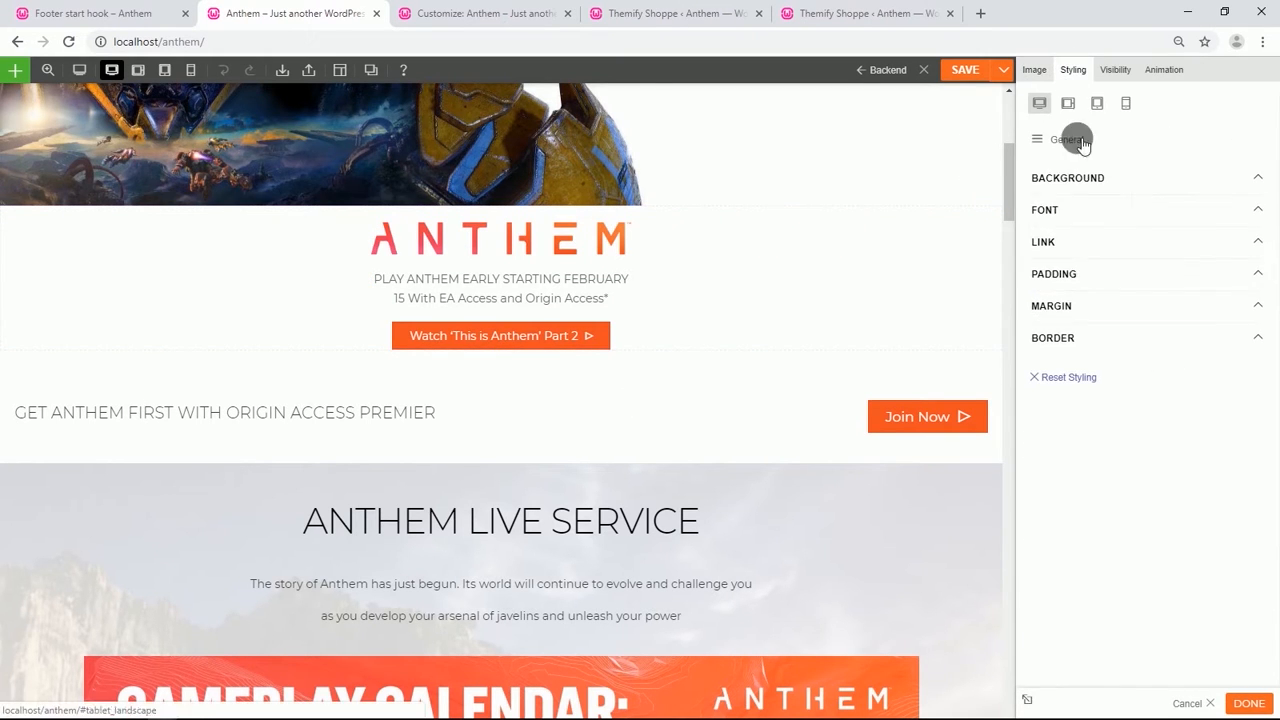
pyautogui.click(1060, 277)
pyautogui.click(1094, 325)
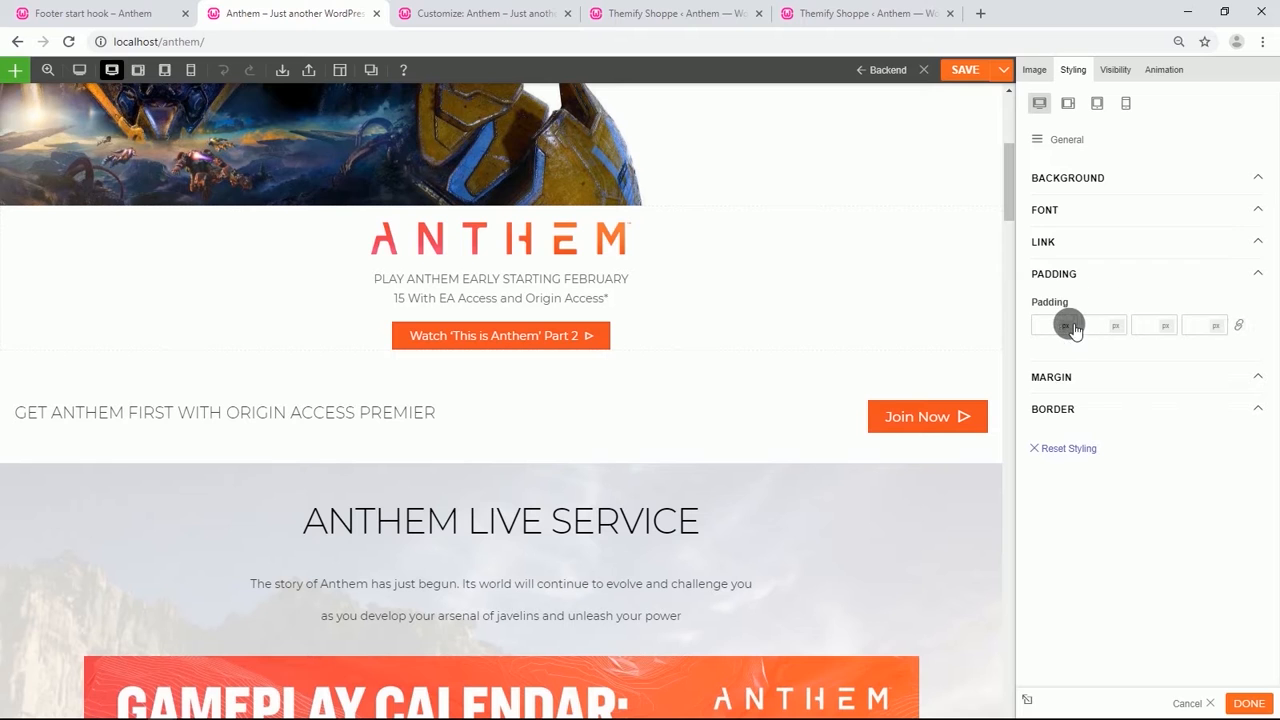
pyautogui.click(1068, 354)
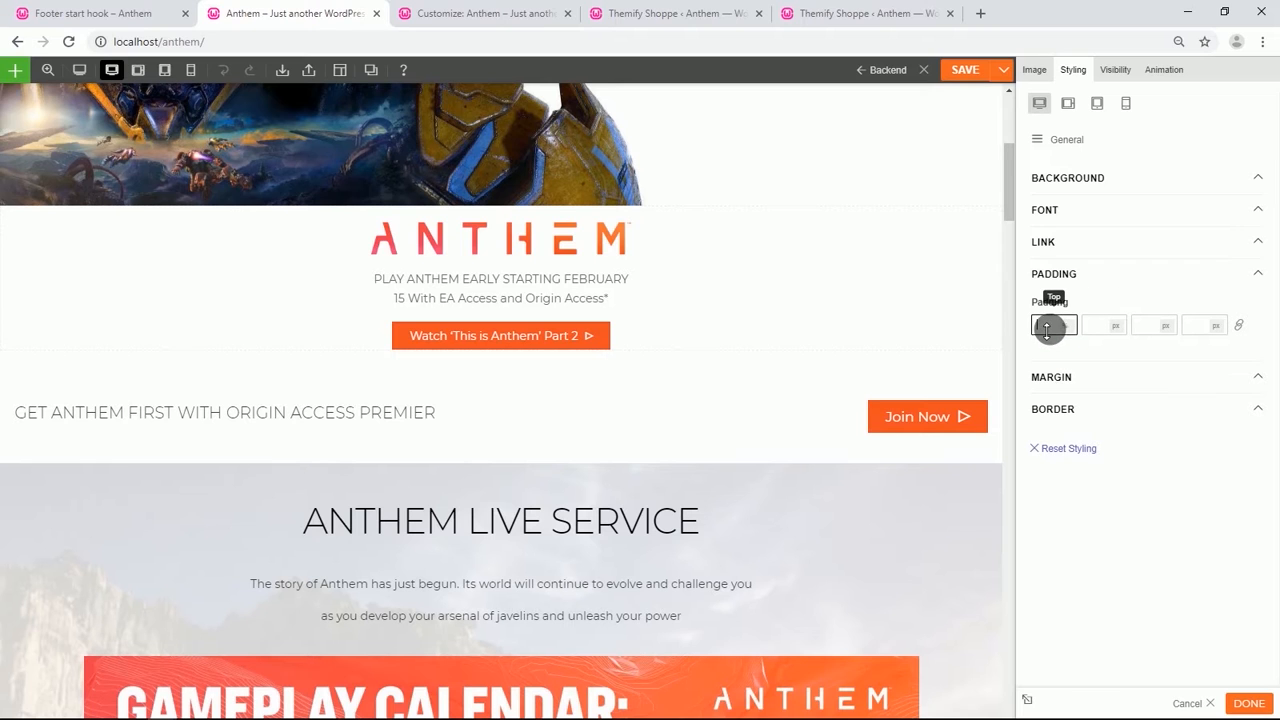
pyautogui.click(1046, 330)
pyautogui.write('100')
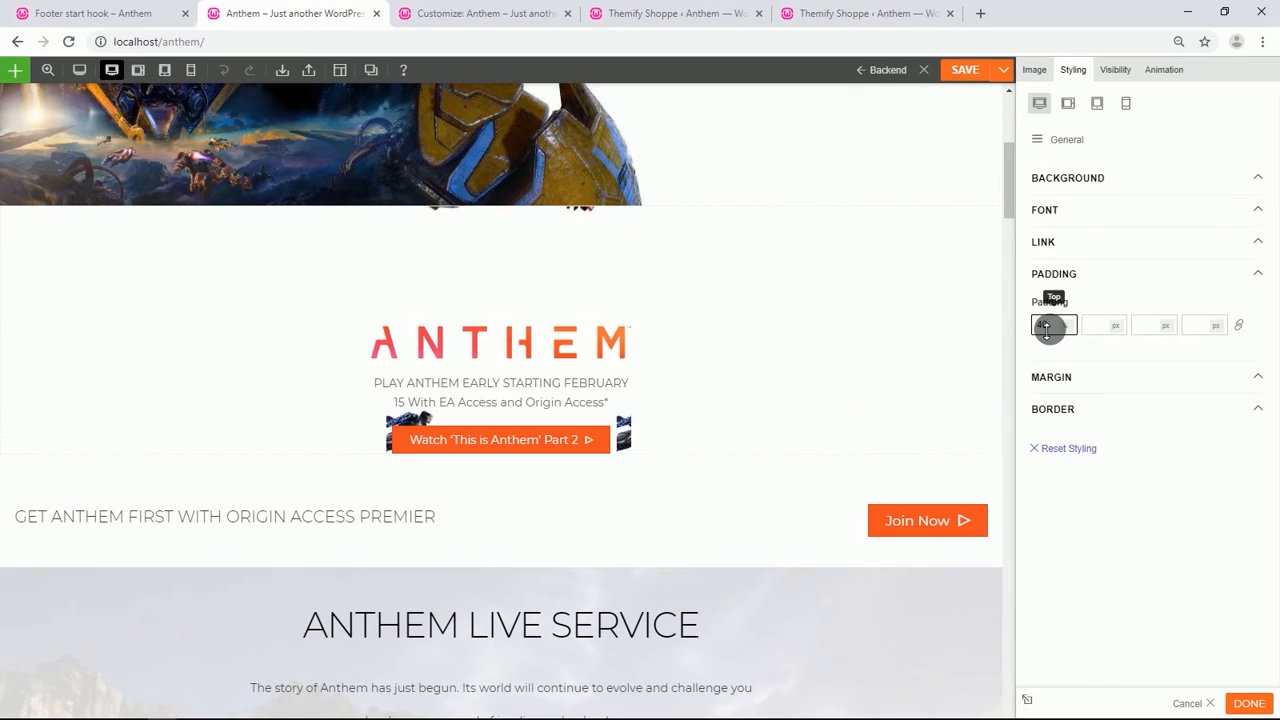
# Set the Watch 'This is Anthem' Part 2 button module's bottom padding to 60%.
pyautogui.doubleClick(472, 437)
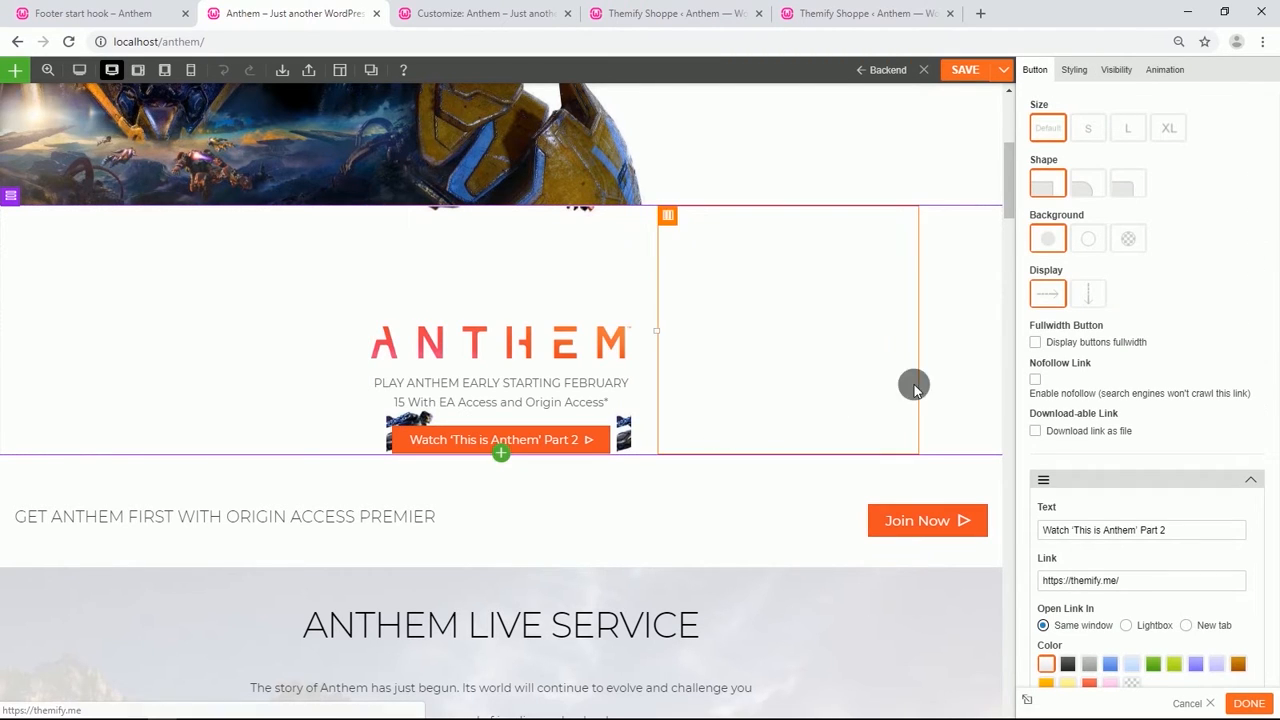
pyautogui.click(1072, 69)
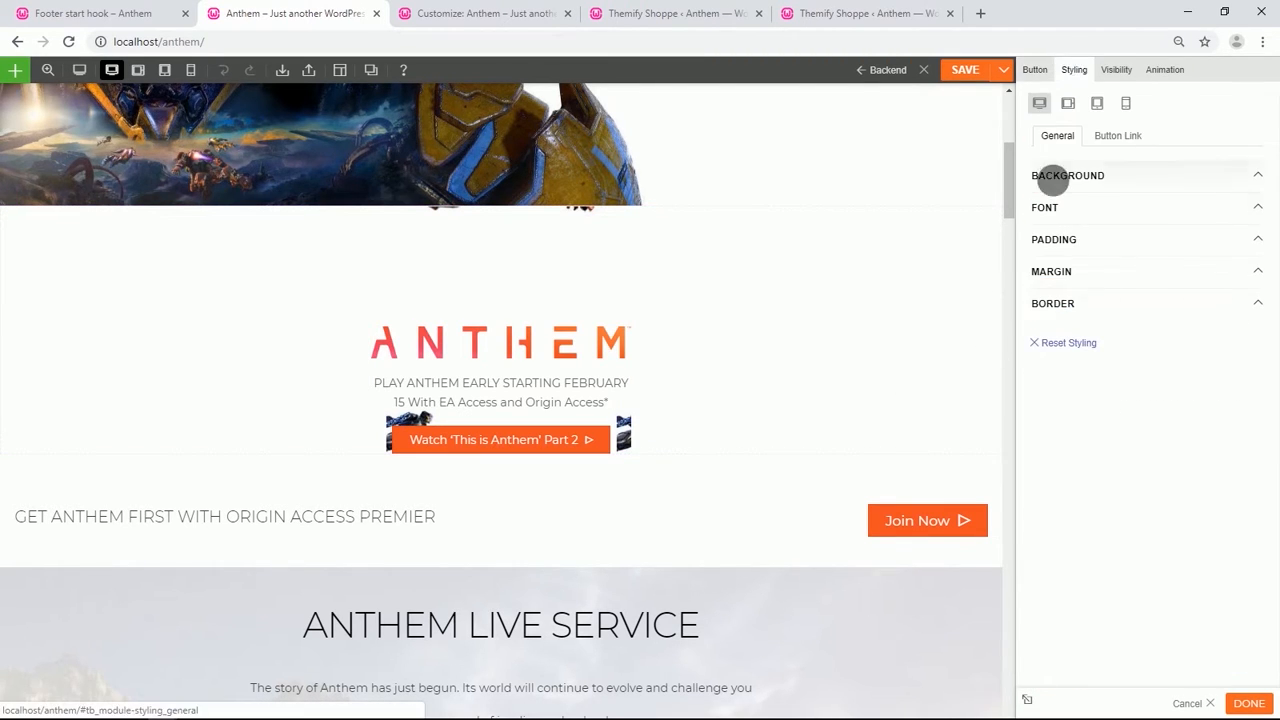
pyautogui.click(1060, 241)
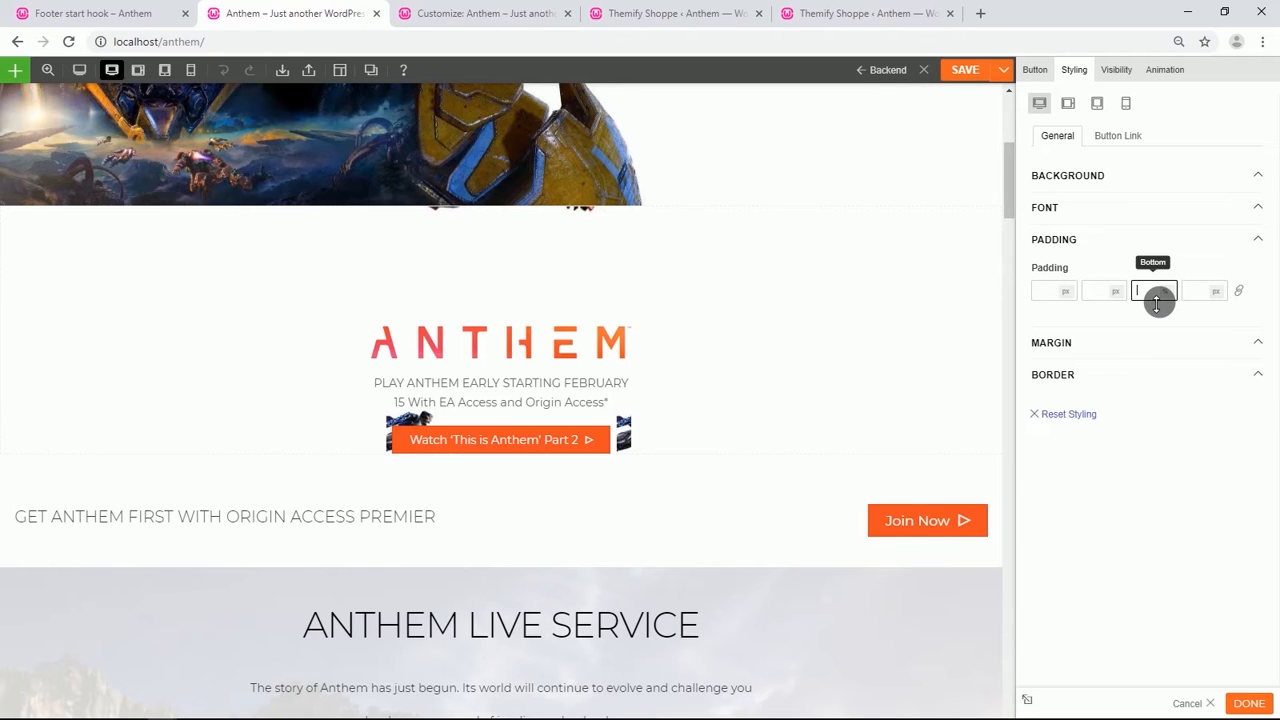
pyautogui.write('60')
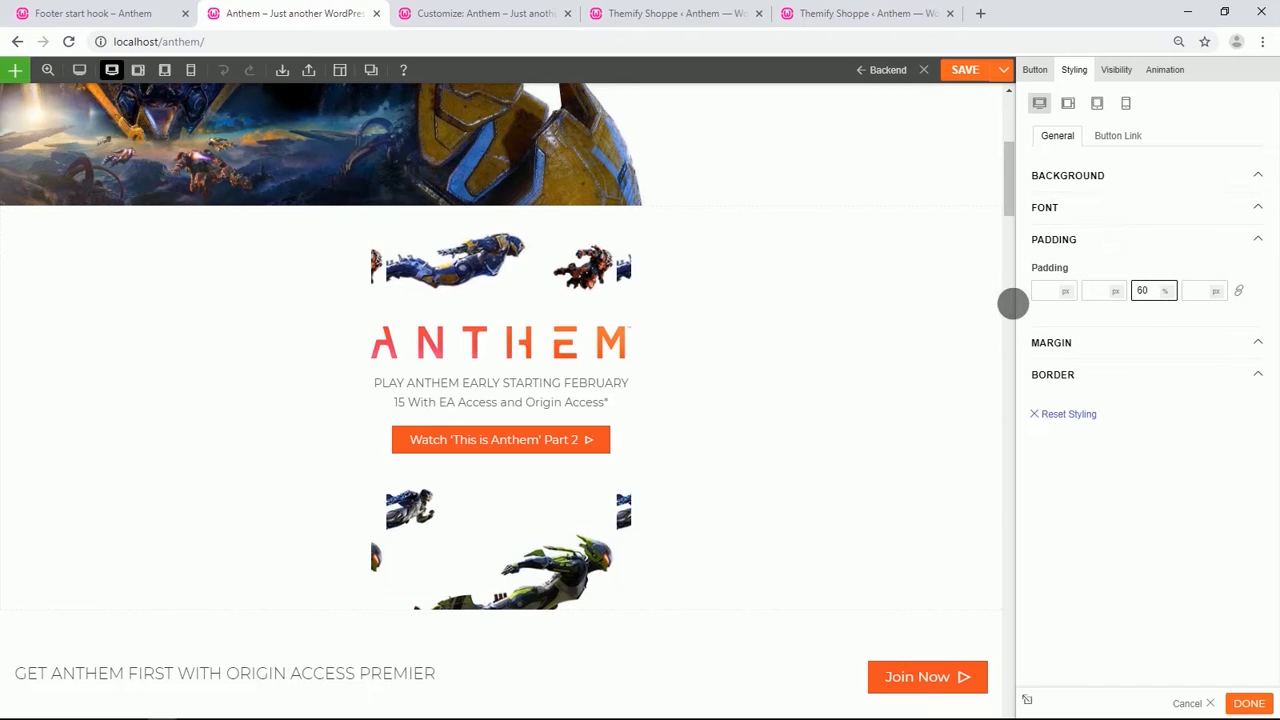
# Make the button display full width and set its right and left padding to 2%.
pyautogui.click(1045, 72)
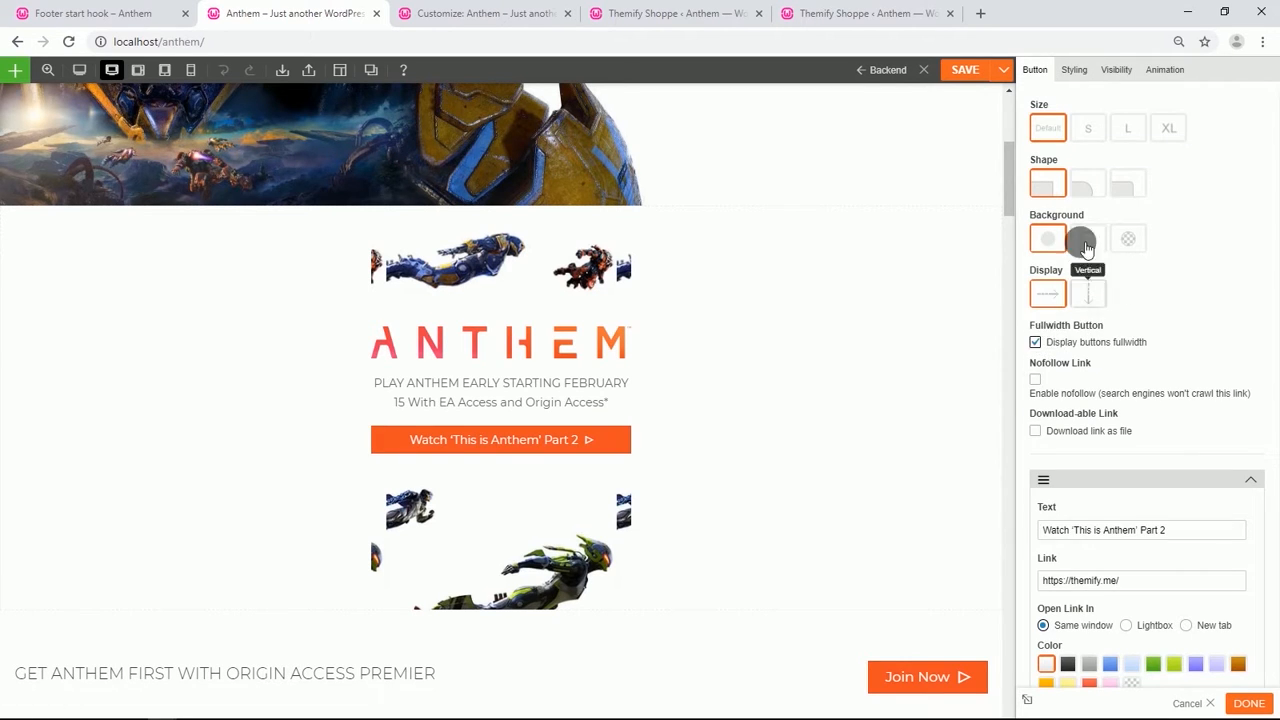
pyautogui.click(1074, 70)
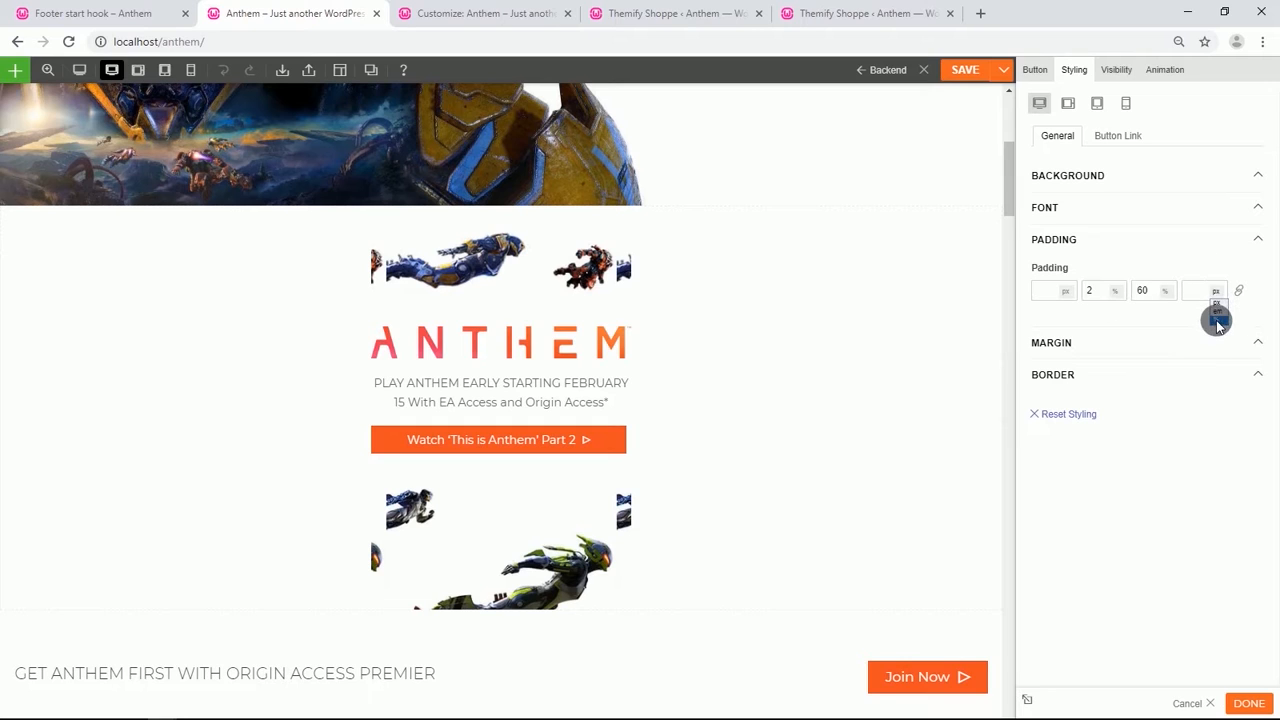
pyautogui.click(1218, 322)
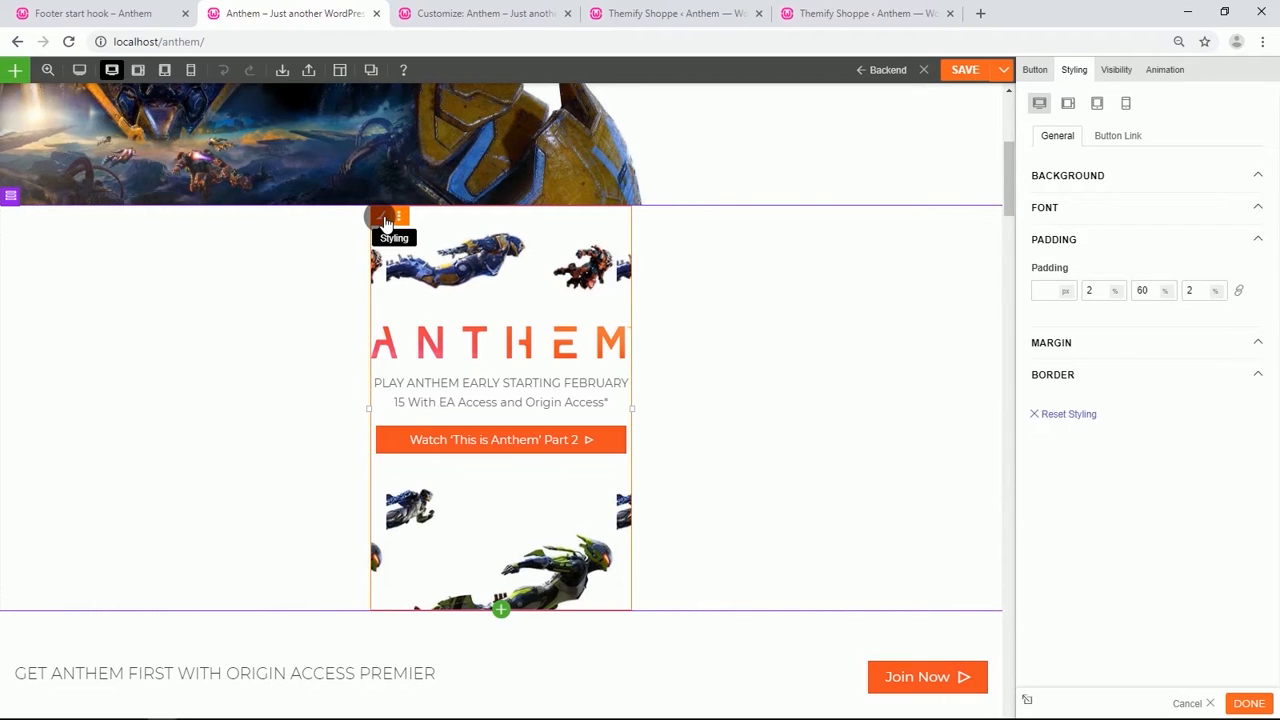
# Set the centre column's background mode to Fullcover.
pyautogui.click(386, 222)
pyautogui.click(1066, 137)
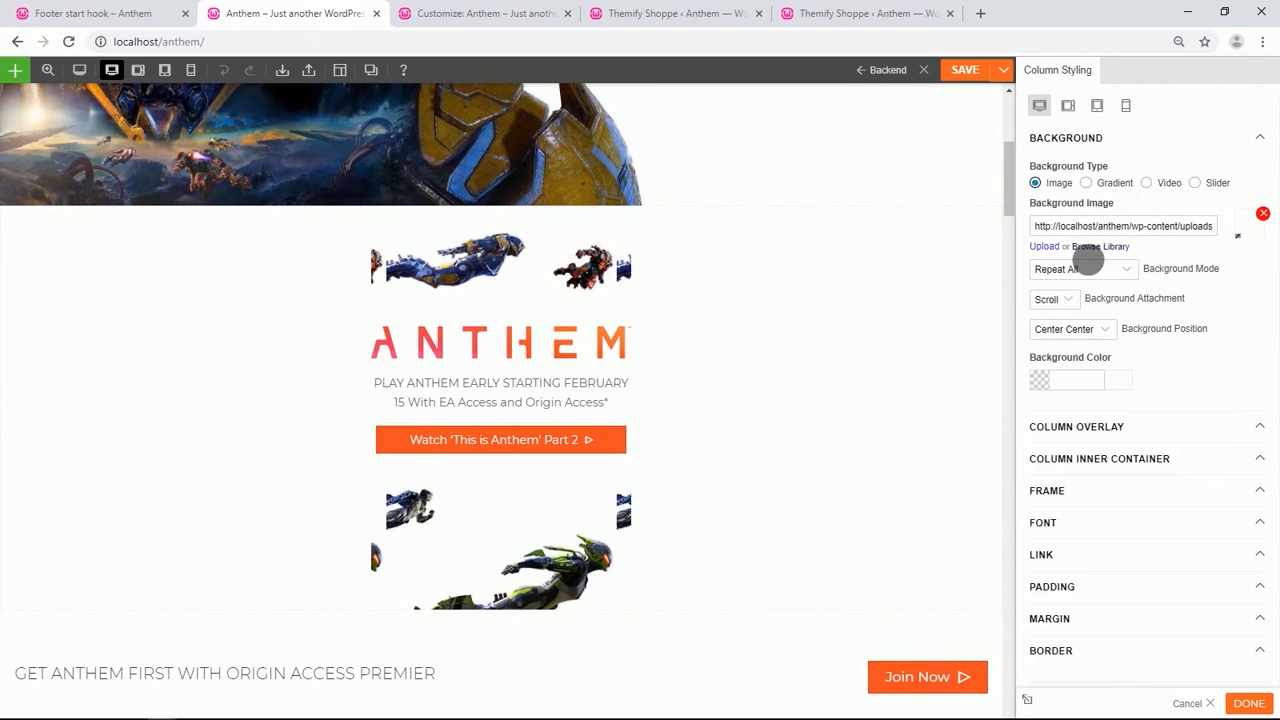
pyautogui.click(1128, 267)
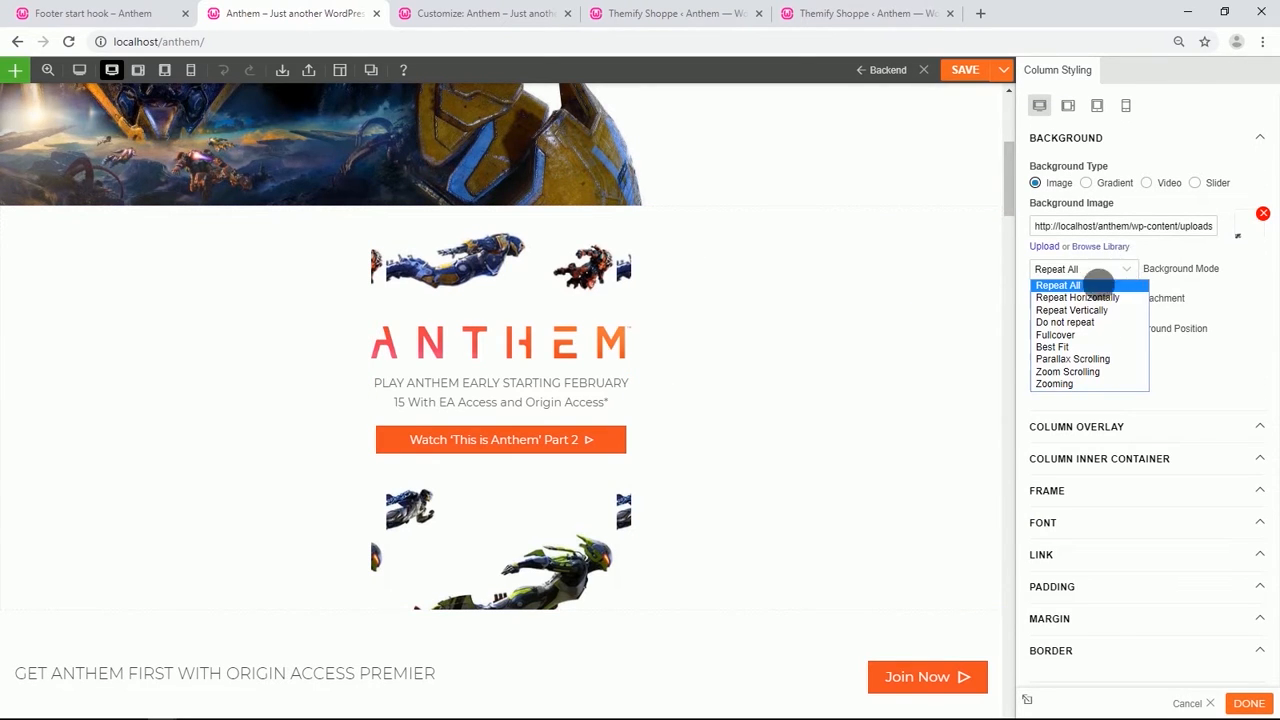
pyautogui.click(1069, 336)
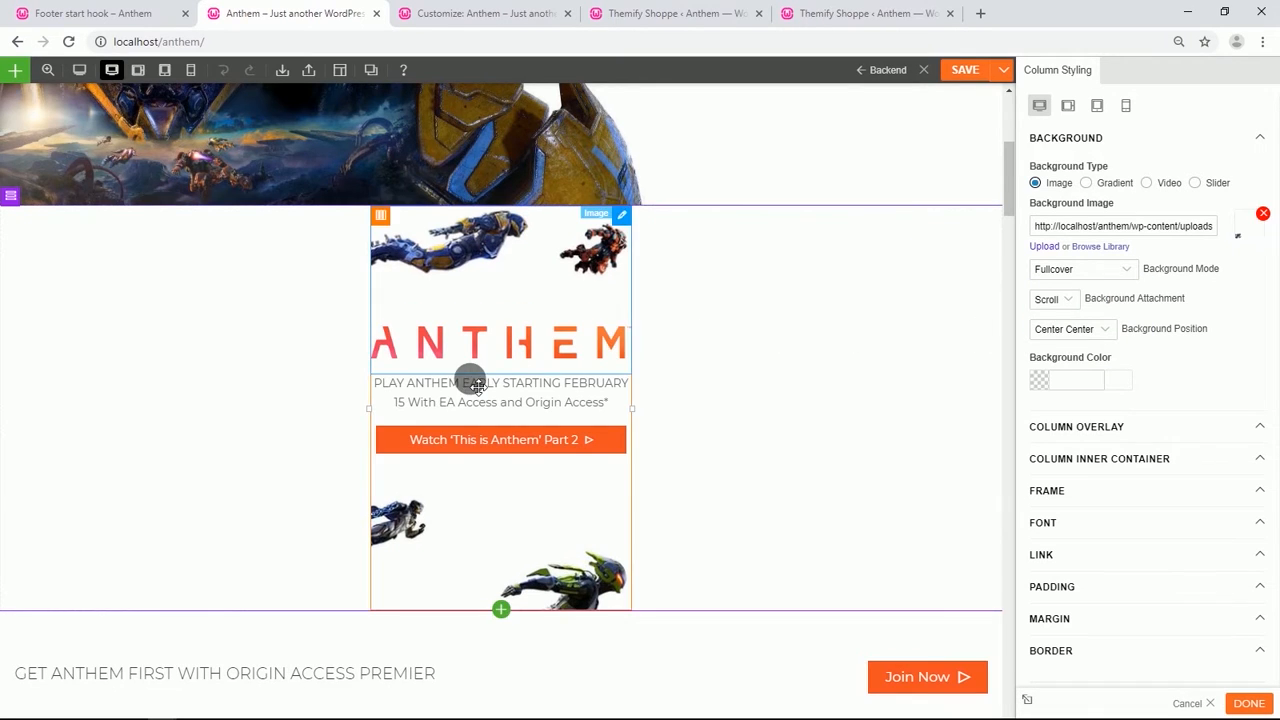
# Set the duplicated hero row's width to full width.
pyautogui.scroll(-2, 471, 377)
pyautogui.scroll(1, 474, 382)
pyautogui.scroll(2, 472, 380)
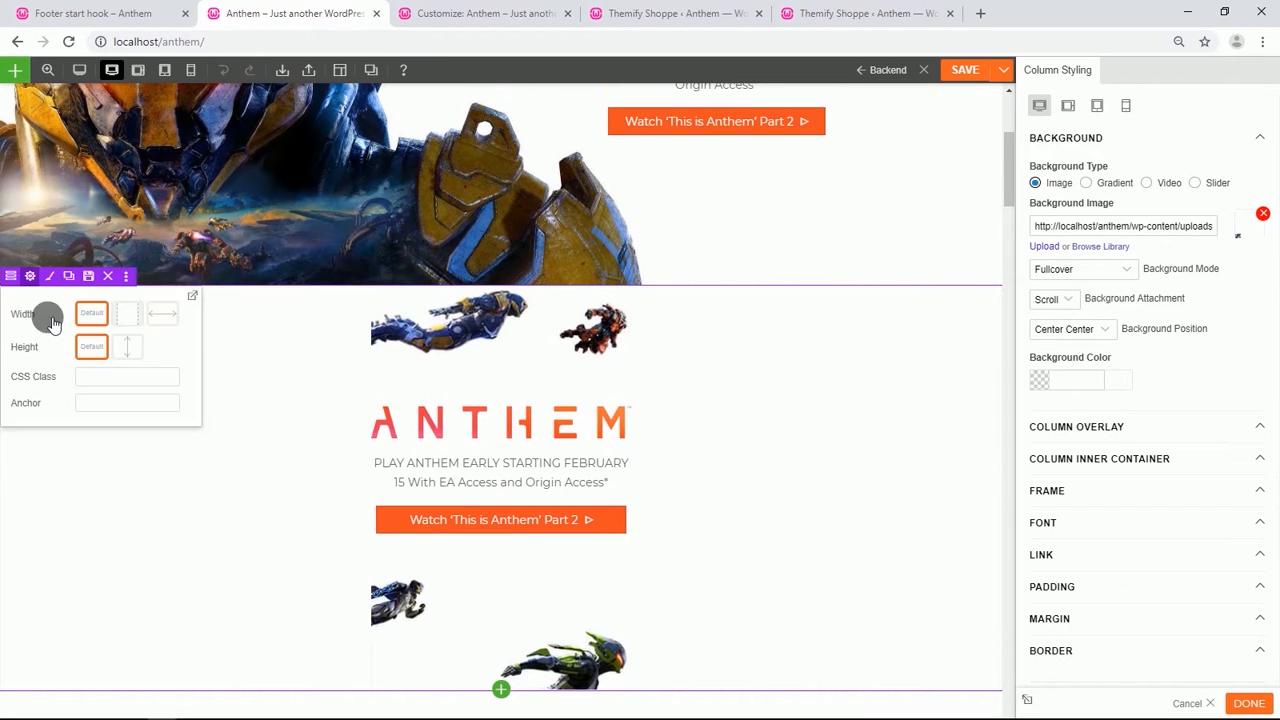
pyautogui.moveTo(20, 280)
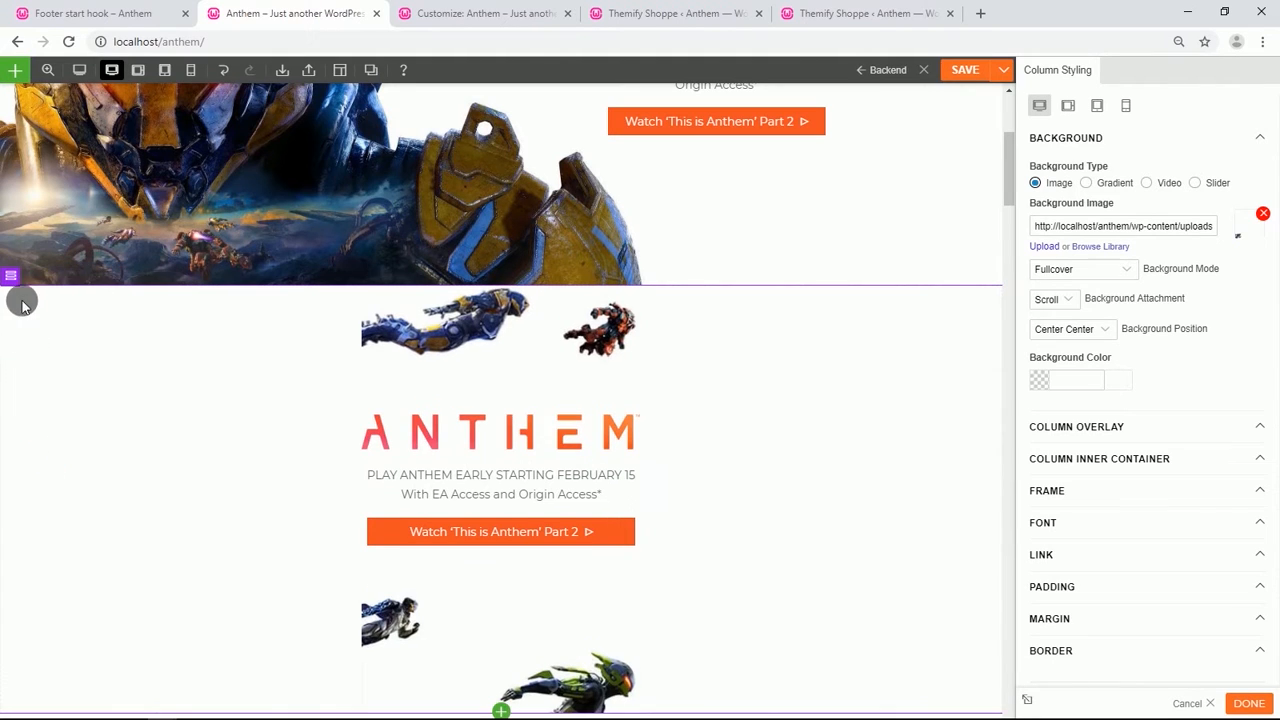
pyautogui.click(30, 276)
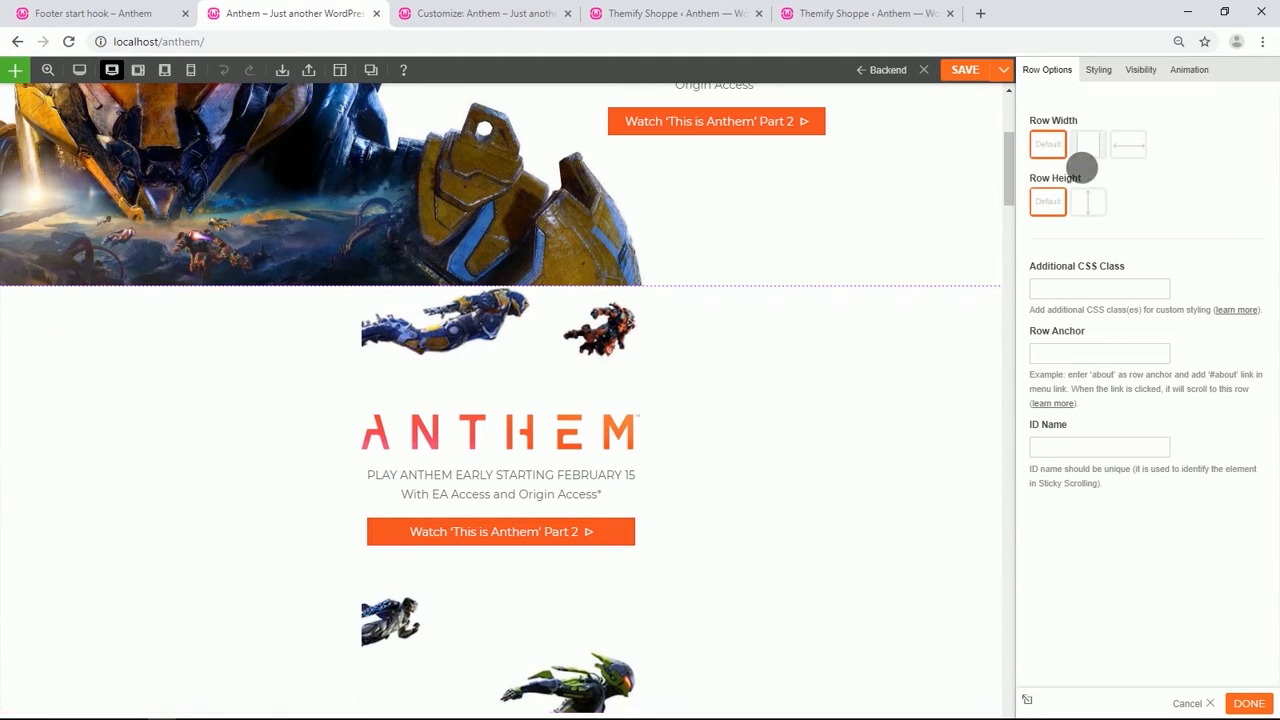
pyautogui.click(1128, 144)
pyautogui.scroll(-1, 480, 470)
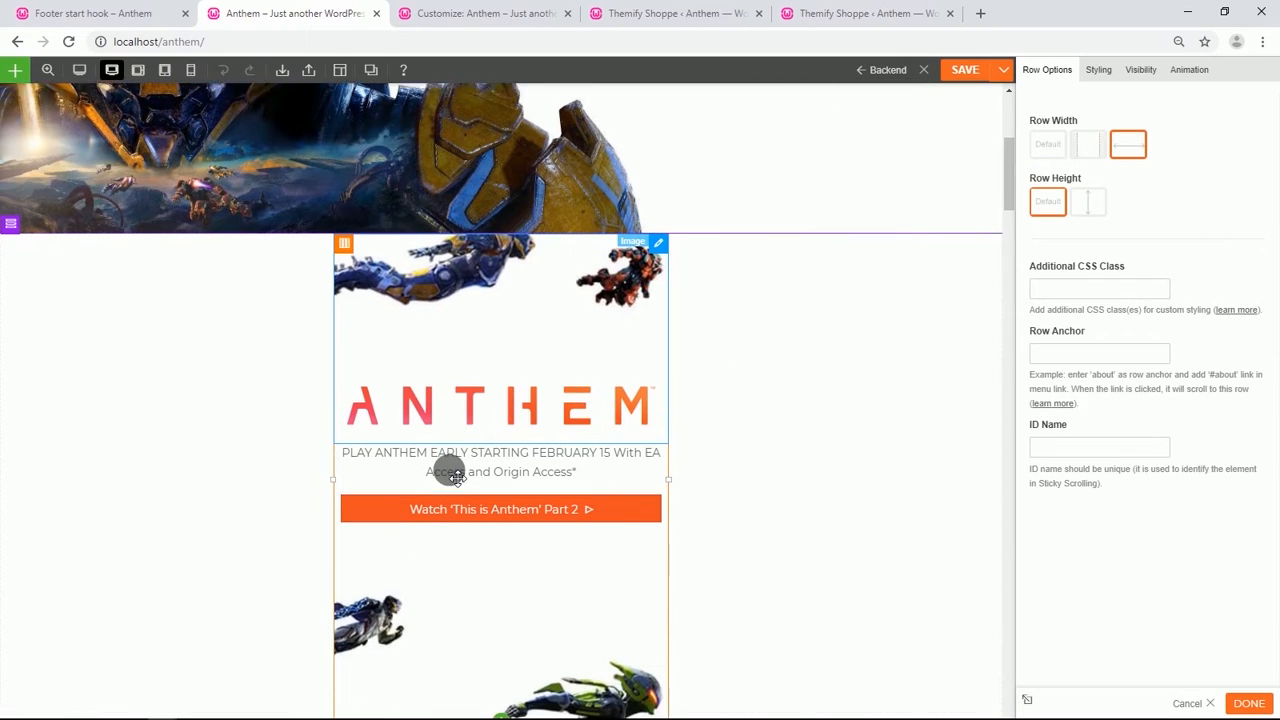
# Hide the duplicated hero row on desktop and tablet so it shows only on mobile.
pyautogui.click(1141, 70)
pyautogui.click(1083, 177)
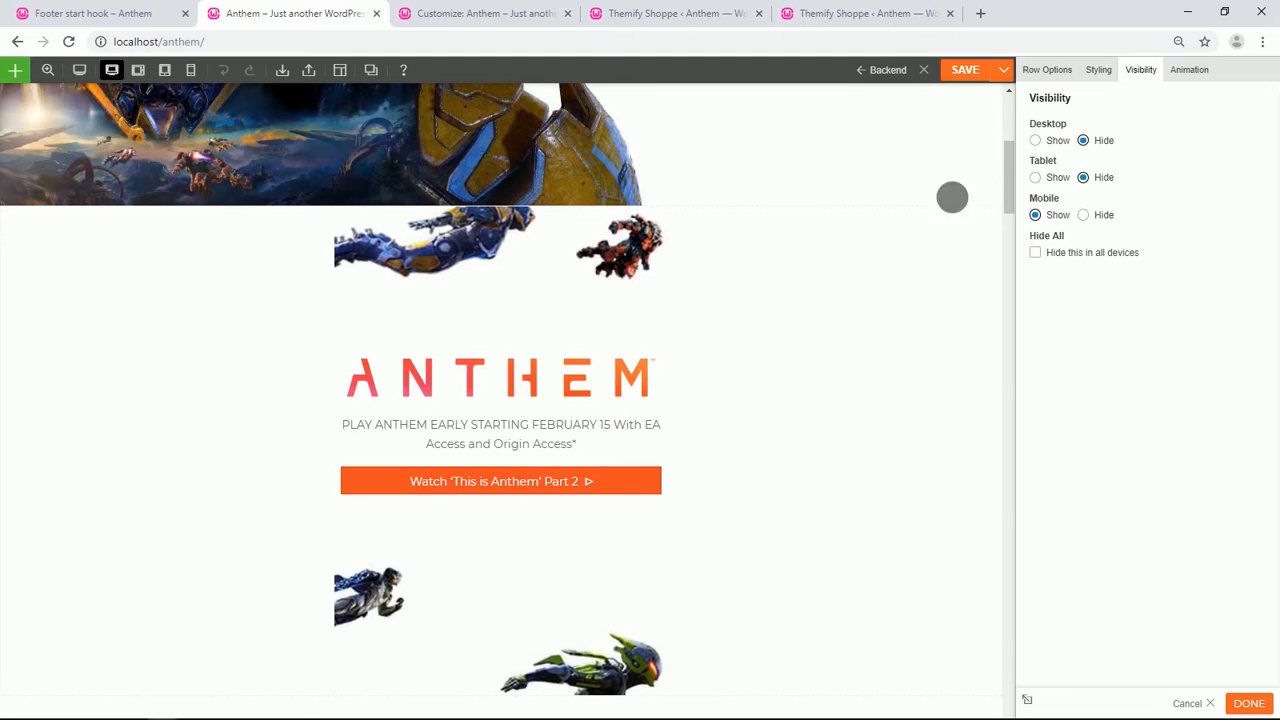
# Hide the original hero row on mobile devices.
pyautogui.scroll(5, 233, 253)
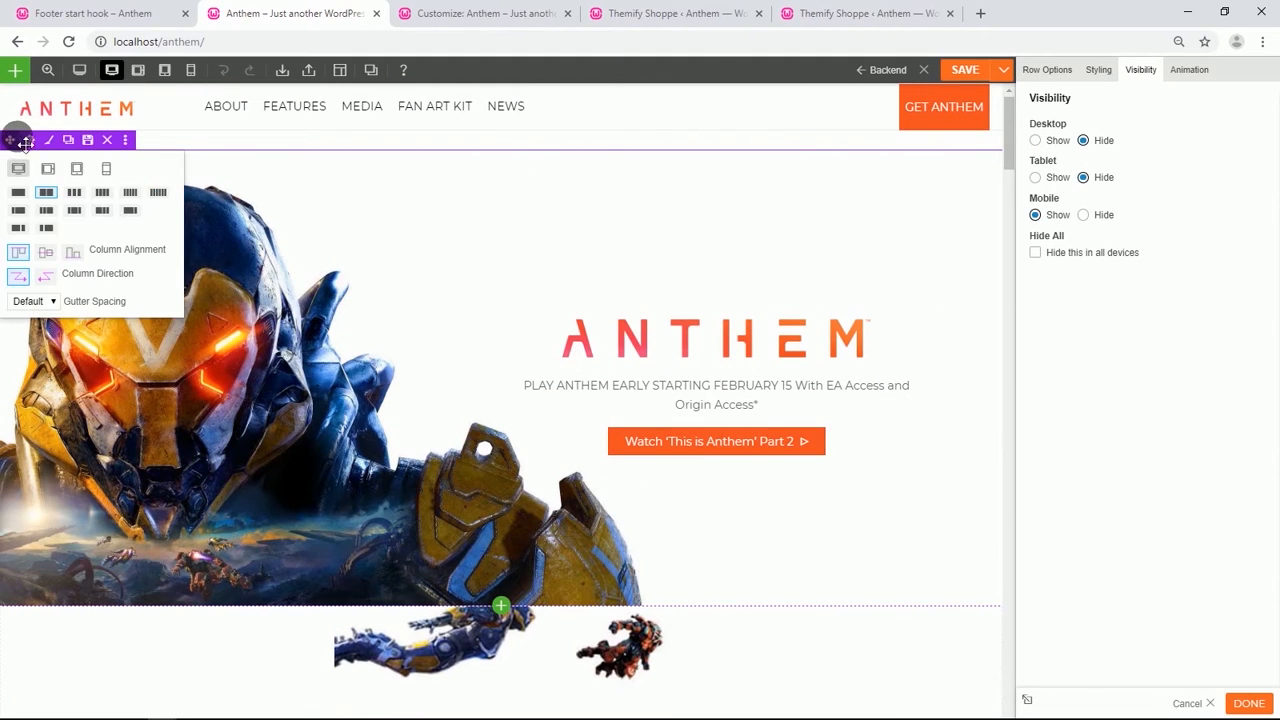
pyautogui.click(33, 139)
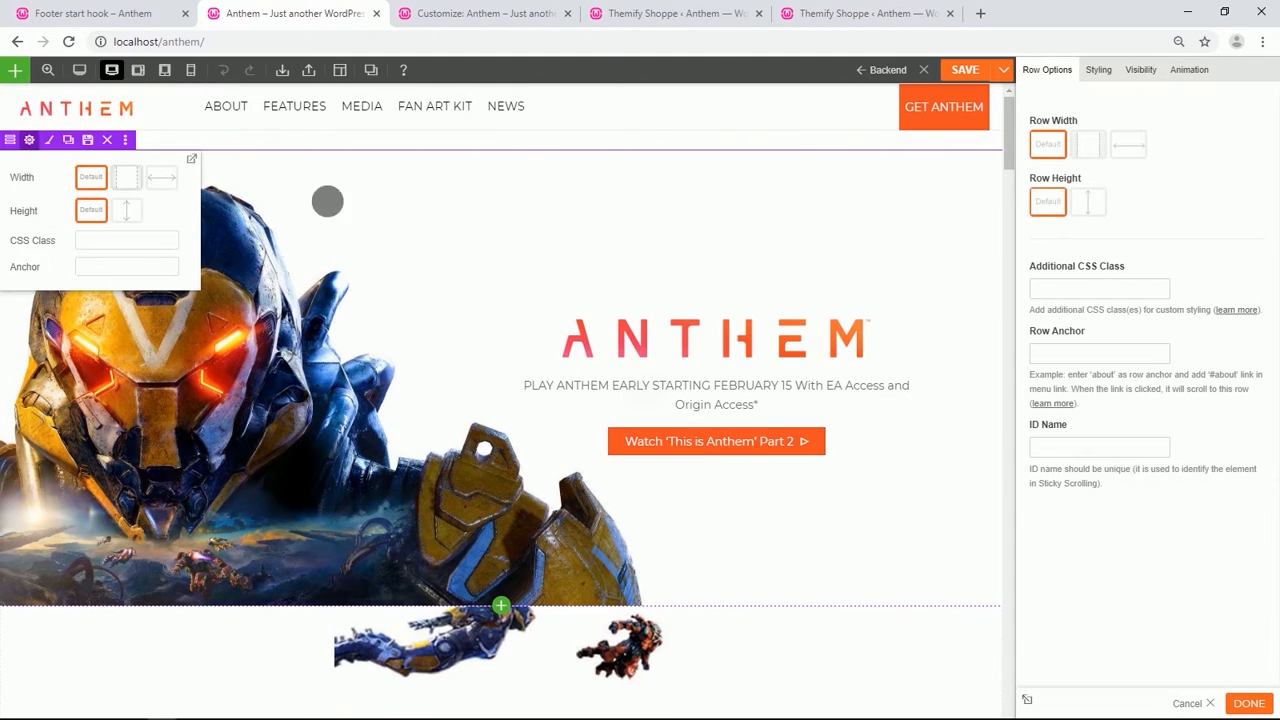
pyautogui.click(1158, 70)
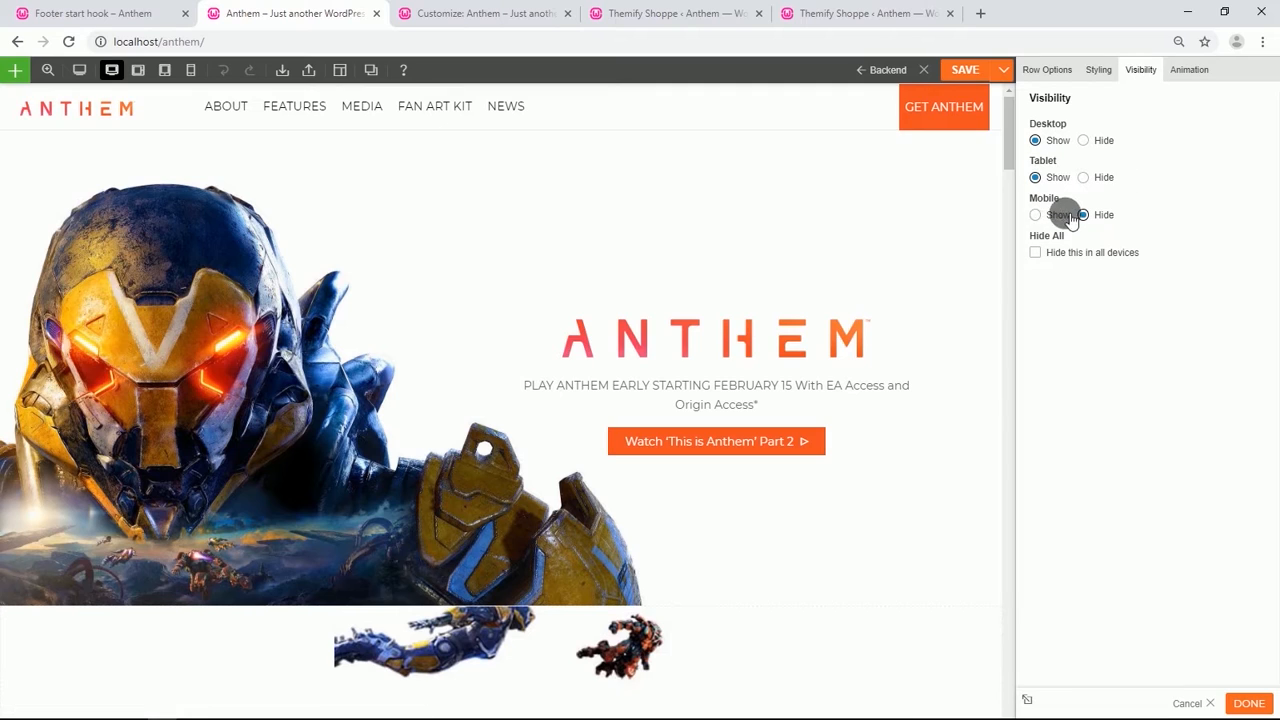
# Duplicate the Triumph As One row and close the row settings panel.
pyautogui.scroll(-10, 520, 390)
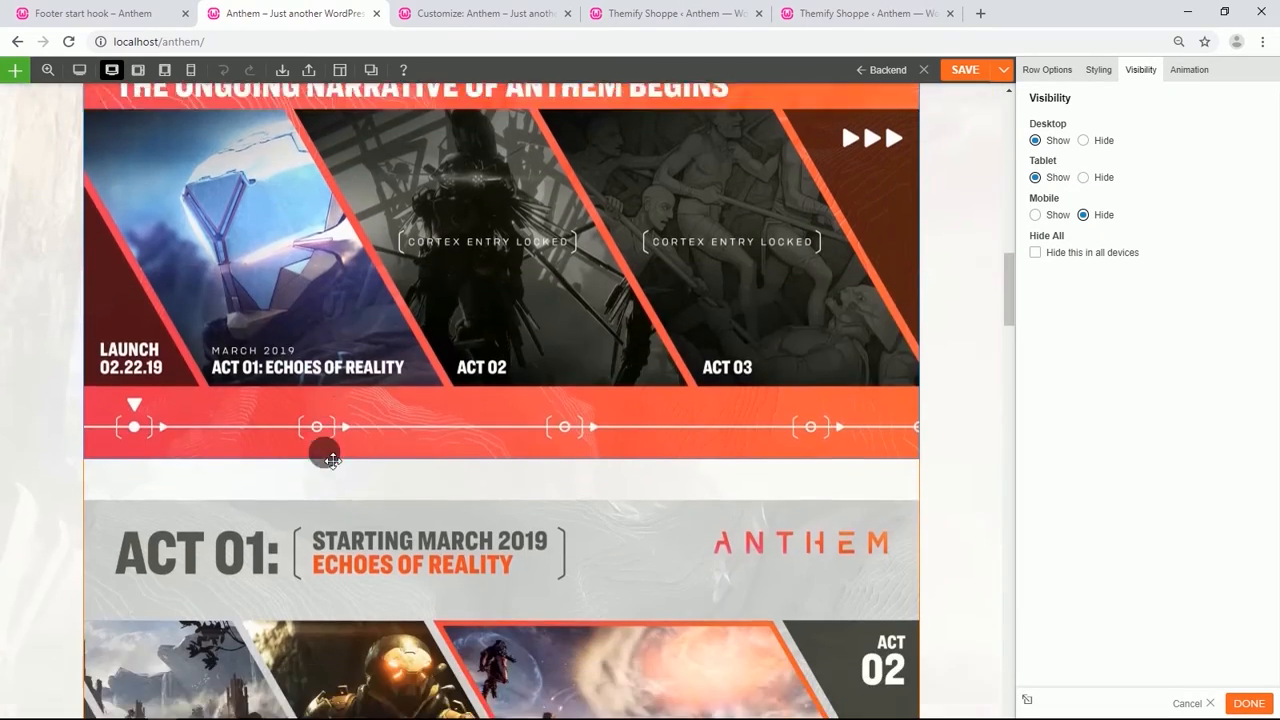
pyautogui.scroll(-10, 332, 459)
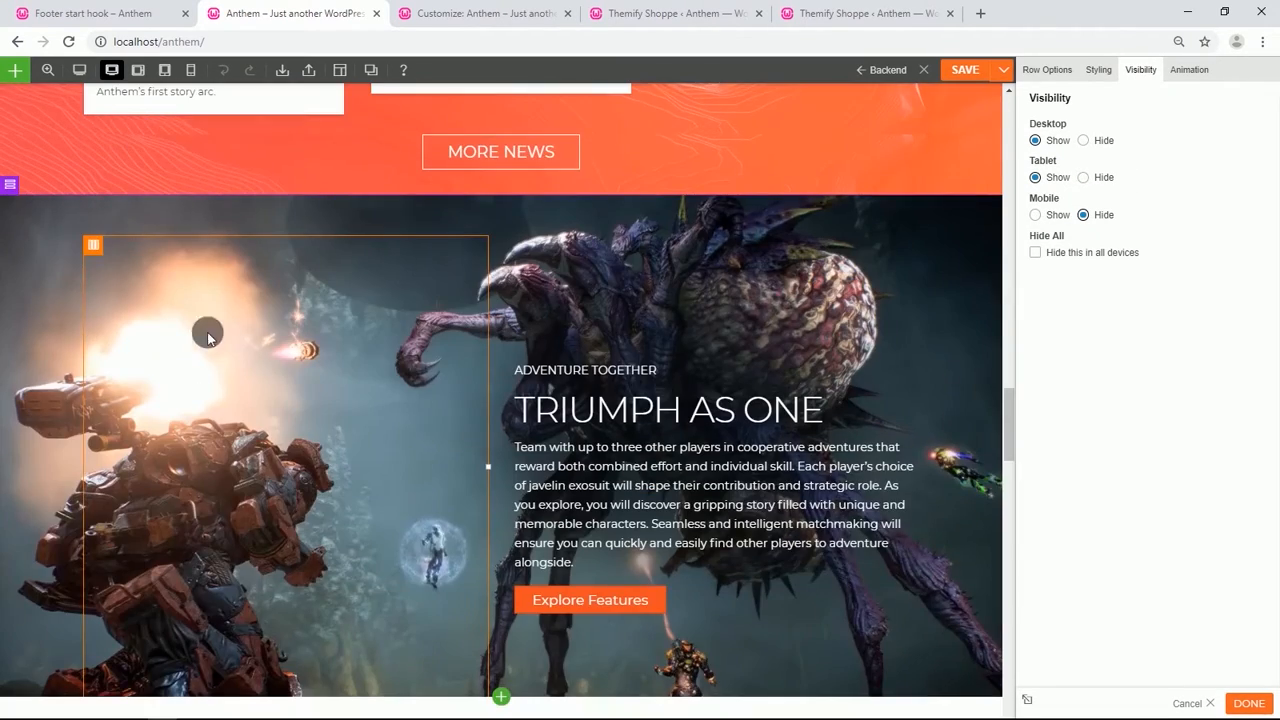
pyautogui.click(28, 186)
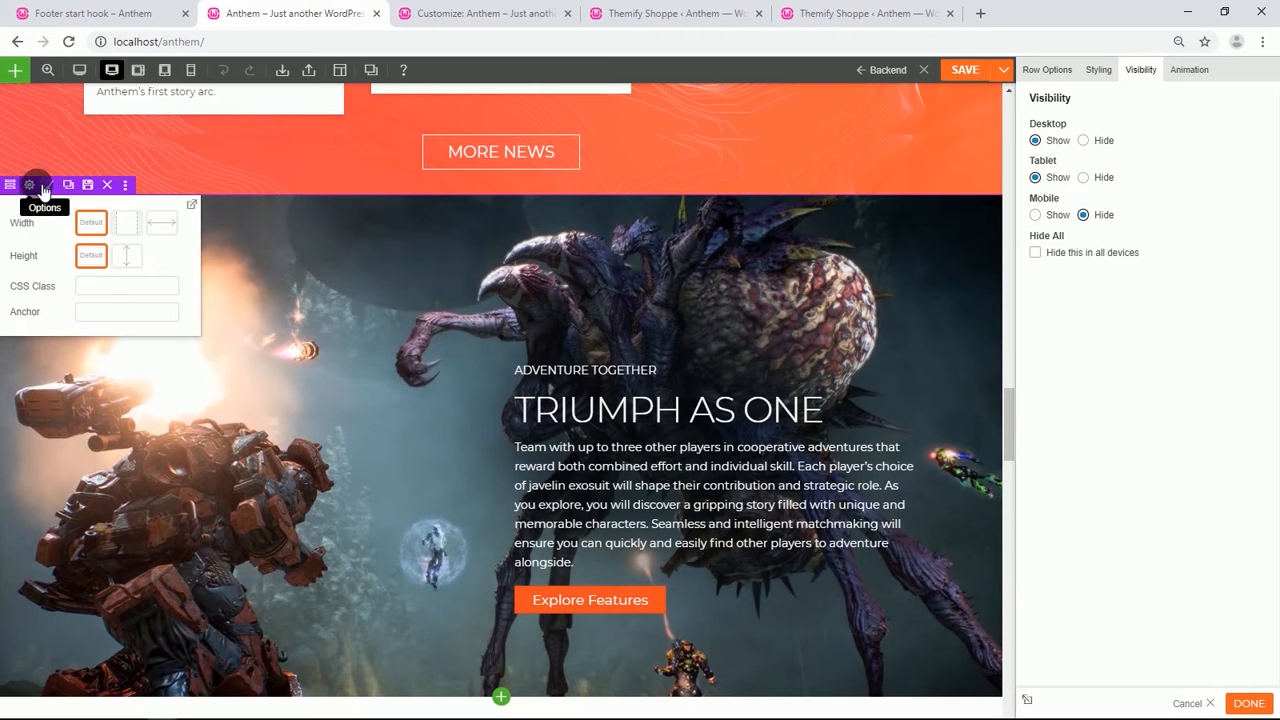
pyautogui.click(69, 190)
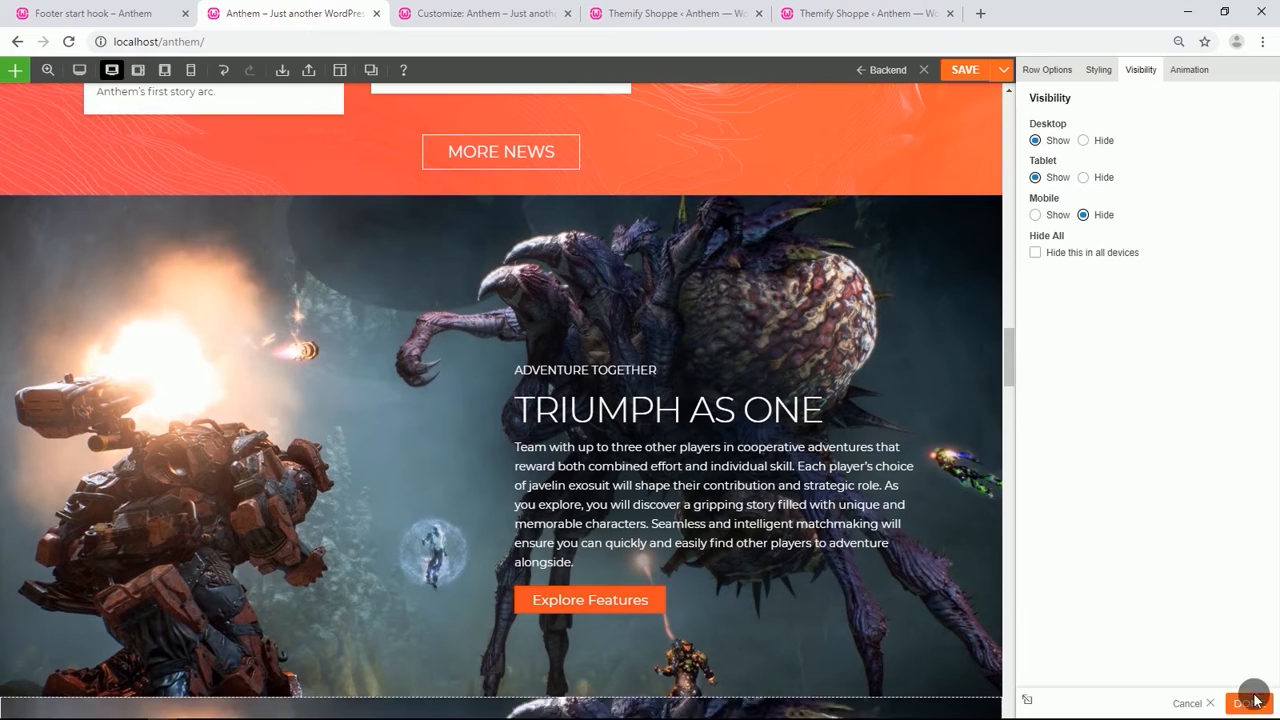
pyautogui.click(1249, 703)
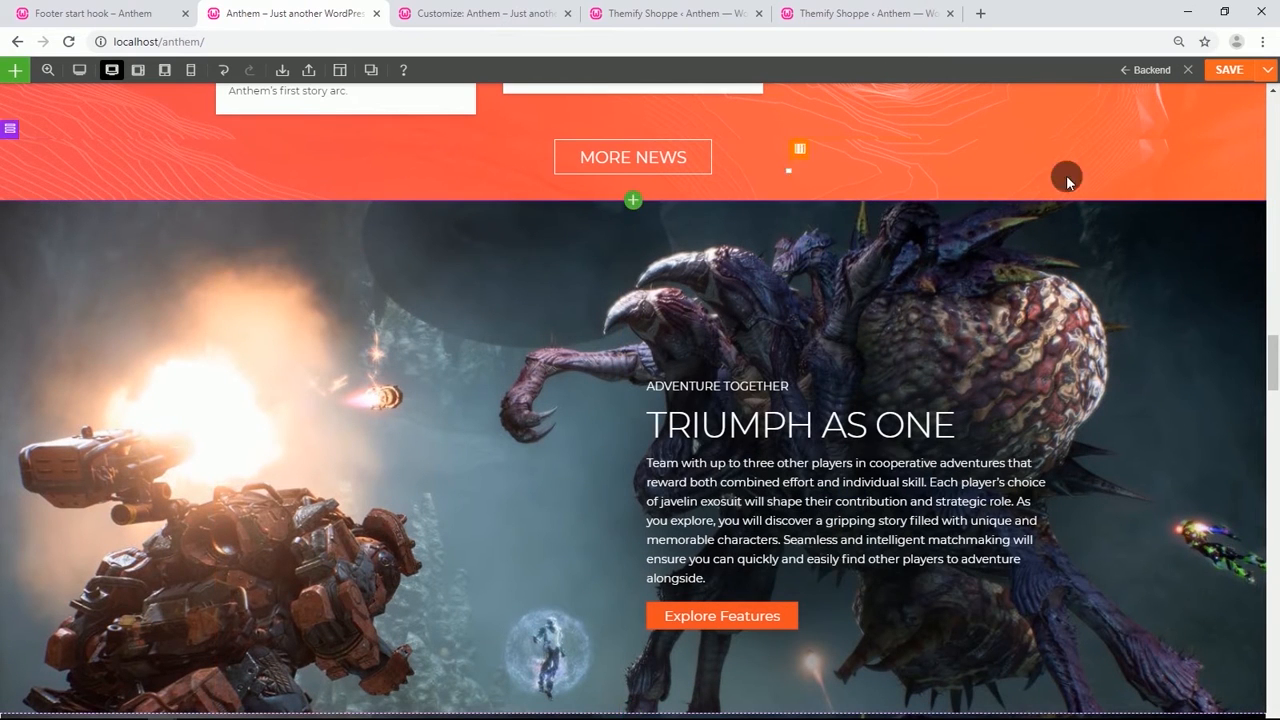
# Save the page and duplicate the Triumph As One row.
pyautogui.click(1228, 68)
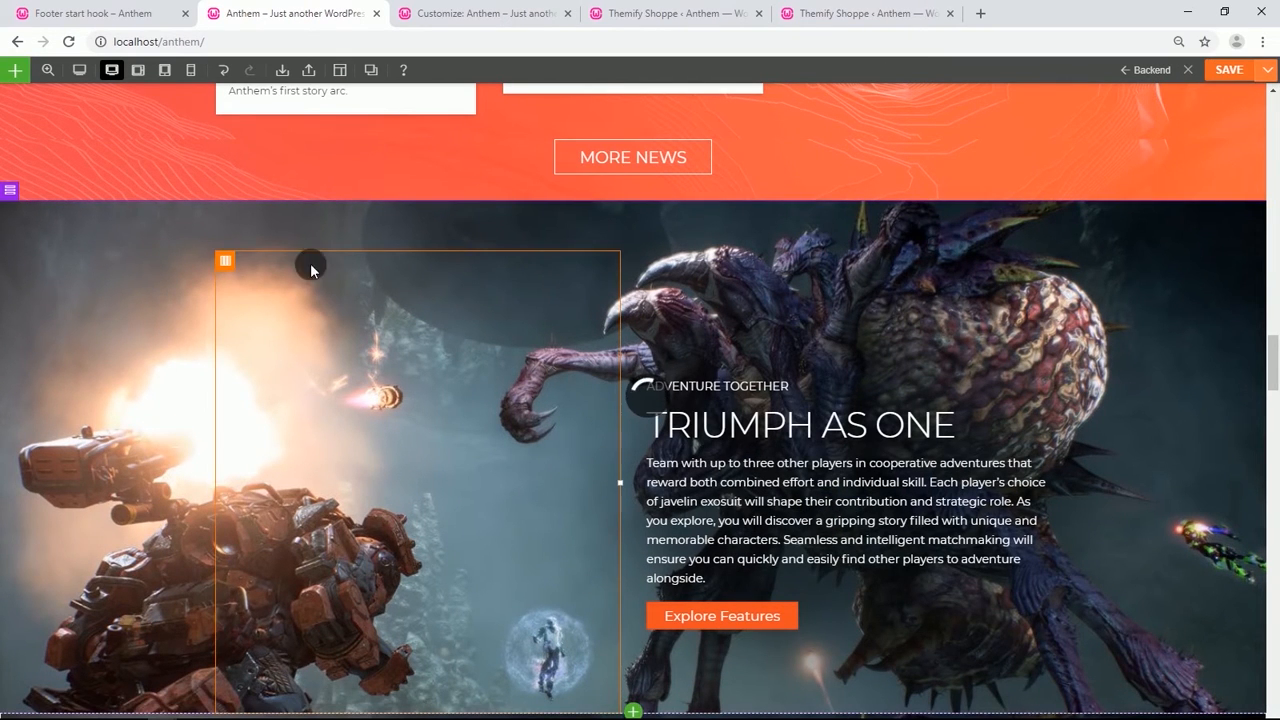
pyautogui.moveTo(12, 192)
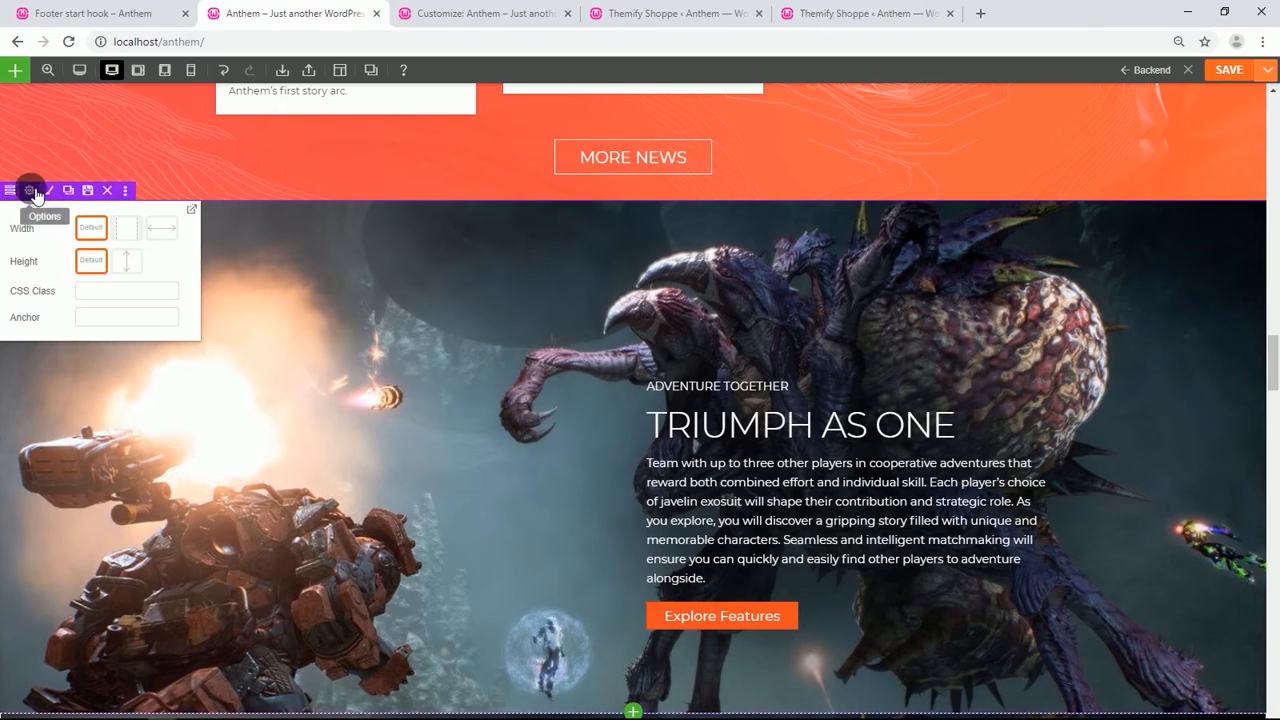
pyautogui.click(71, 191)
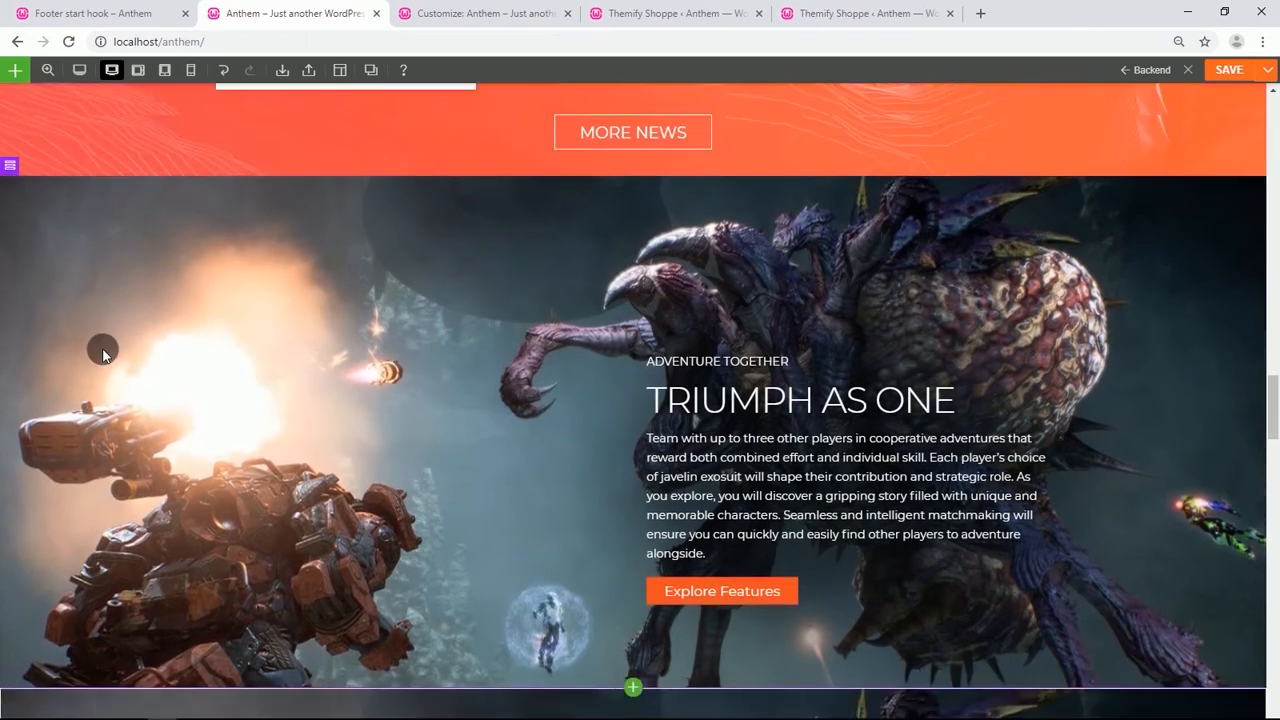
pyautogui.scroll(7, 105, 356)
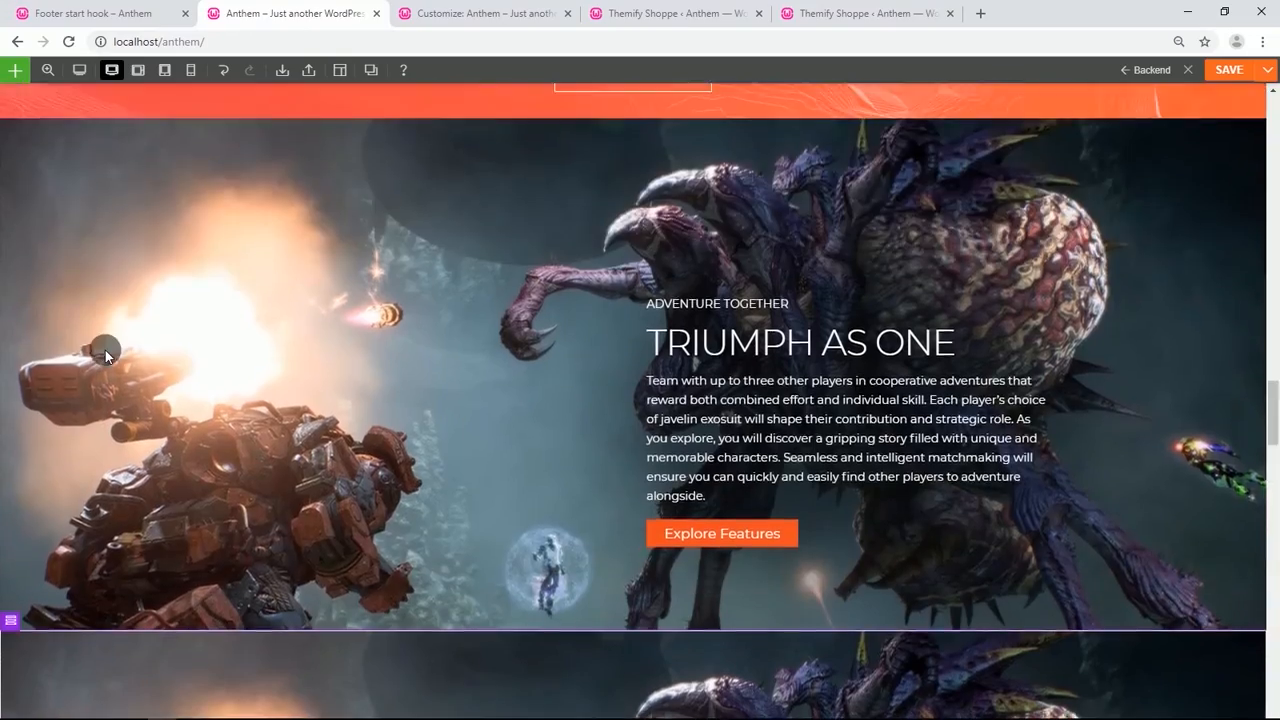
pyautogui.scroll(1, 30, 217)
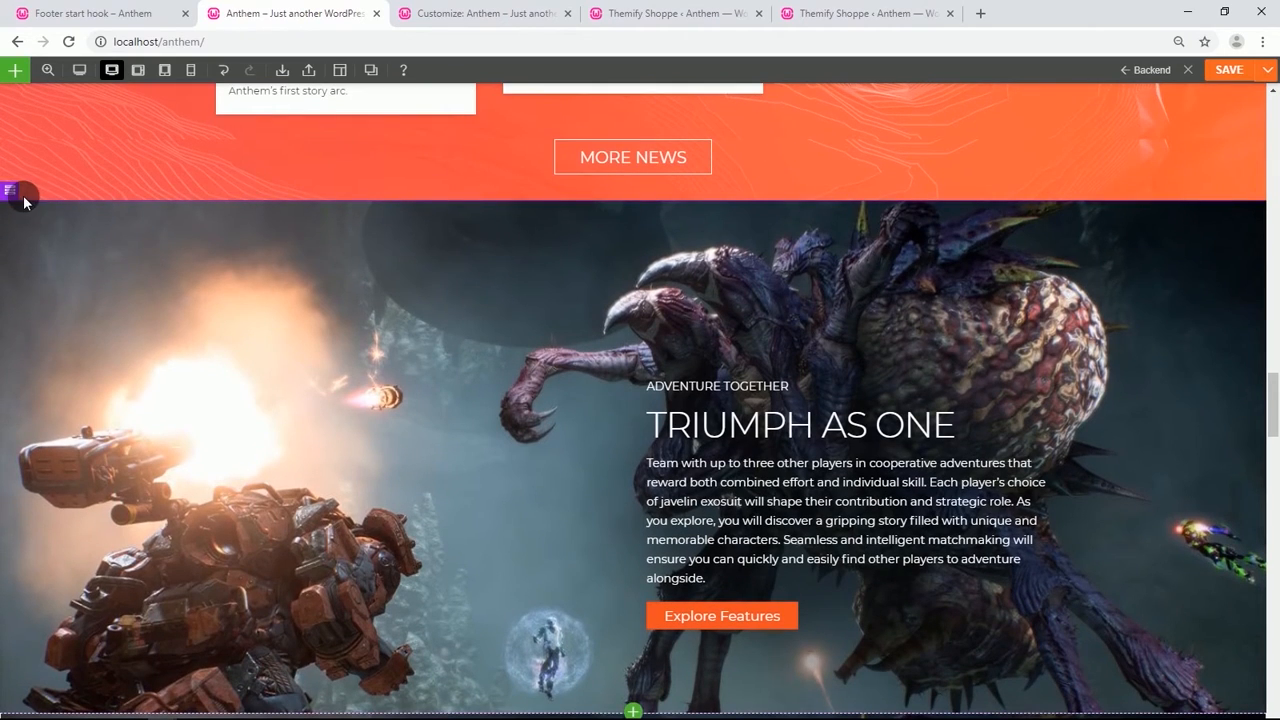
pyautogui.scroll(-5, 155, 443)
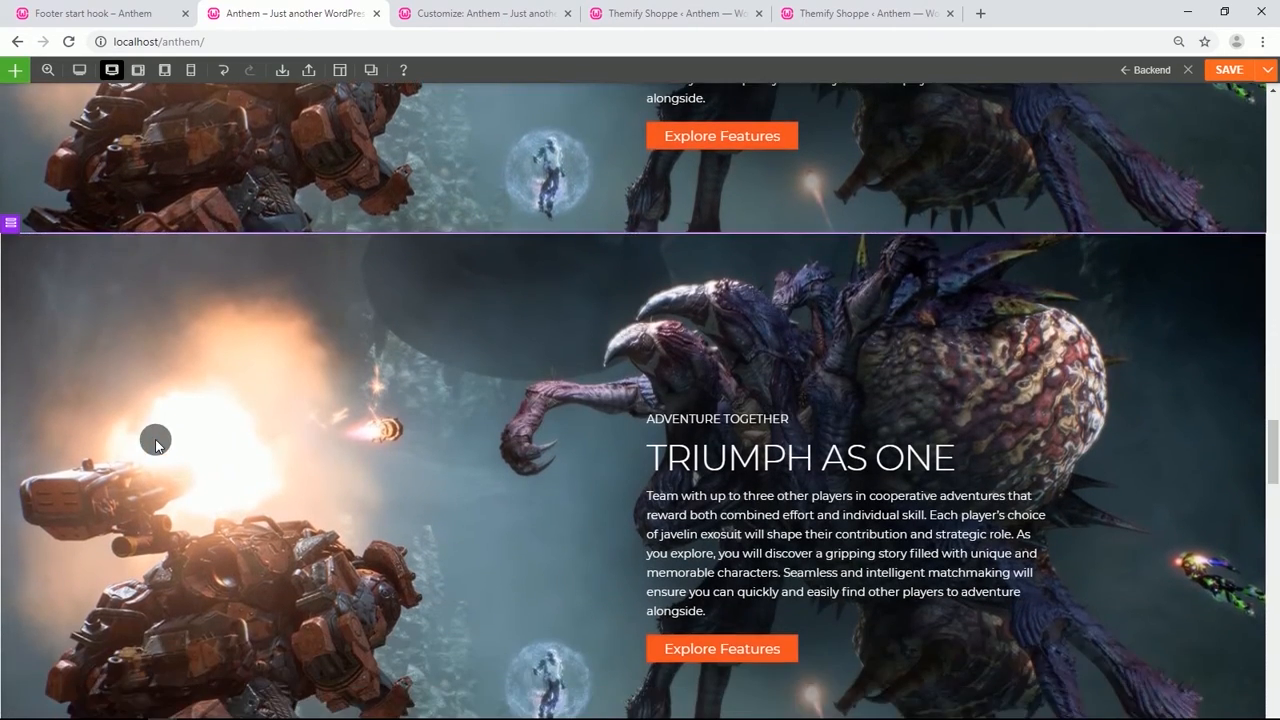
pyautogui.scroll(6, 63, 229)
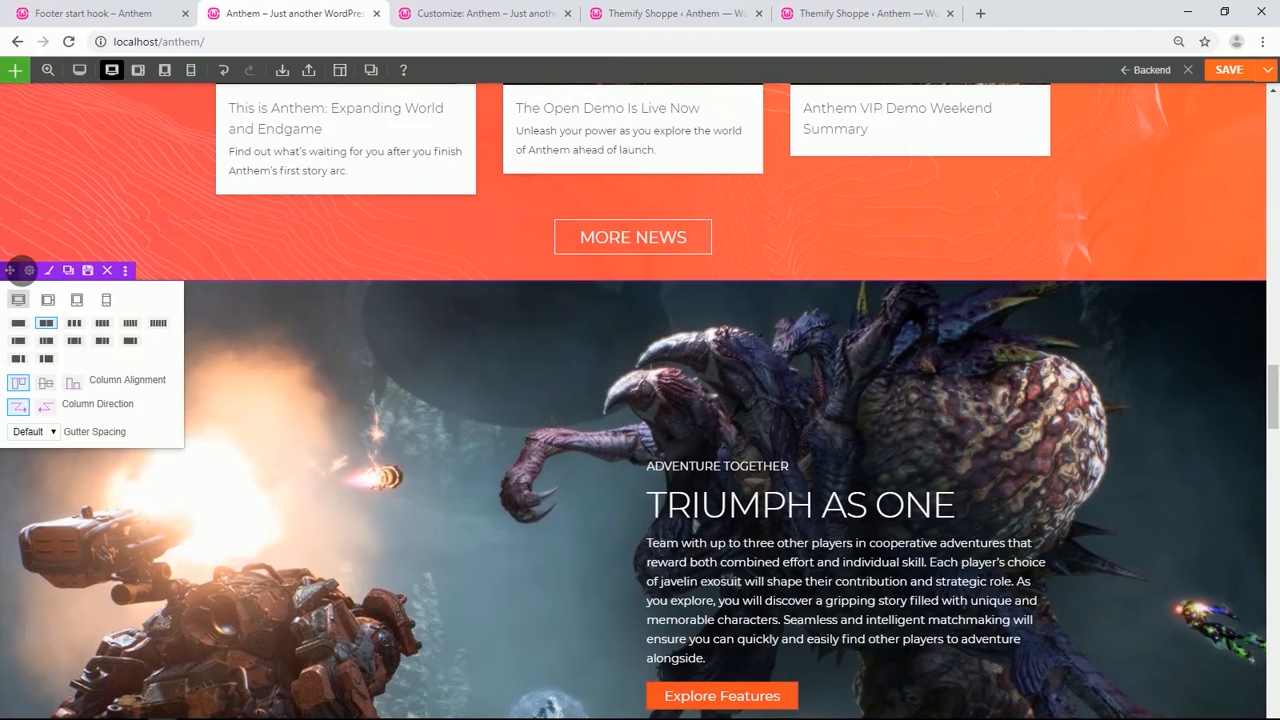
# Hide the original Triumph As One row on mobile devices.
pyautogui.click(29, 265)
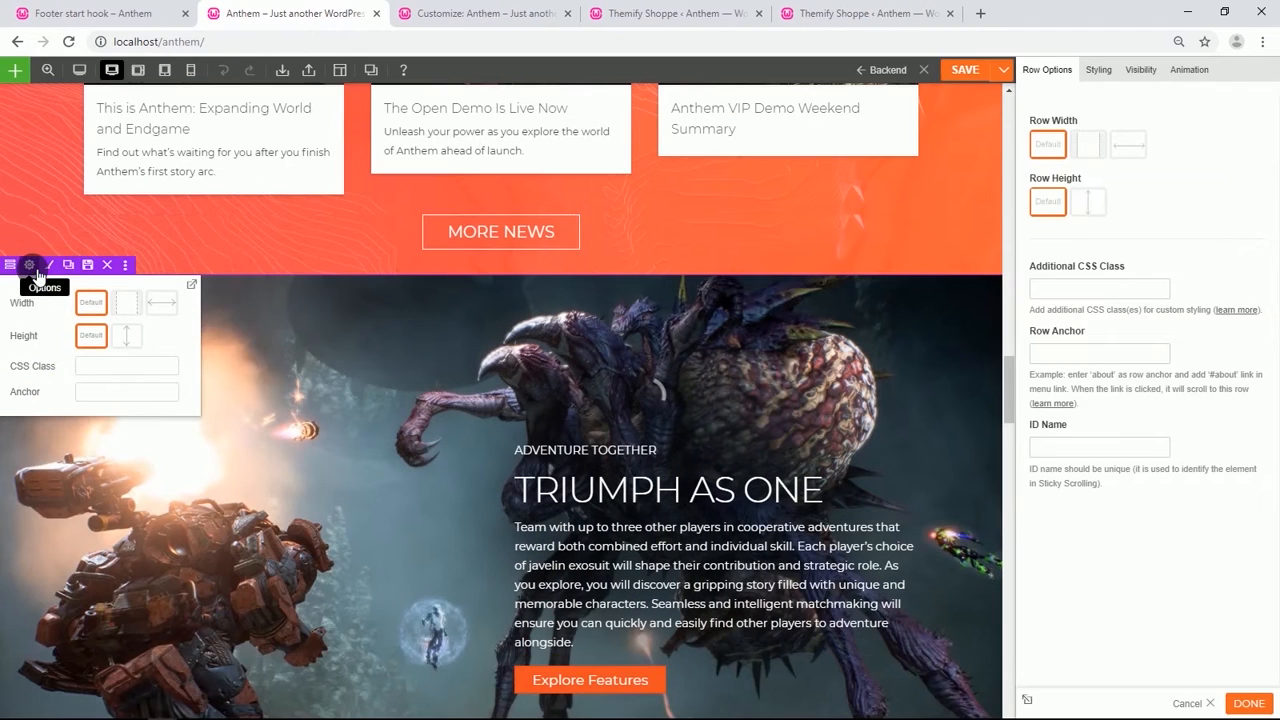
pyautogui.click(1141, 69)
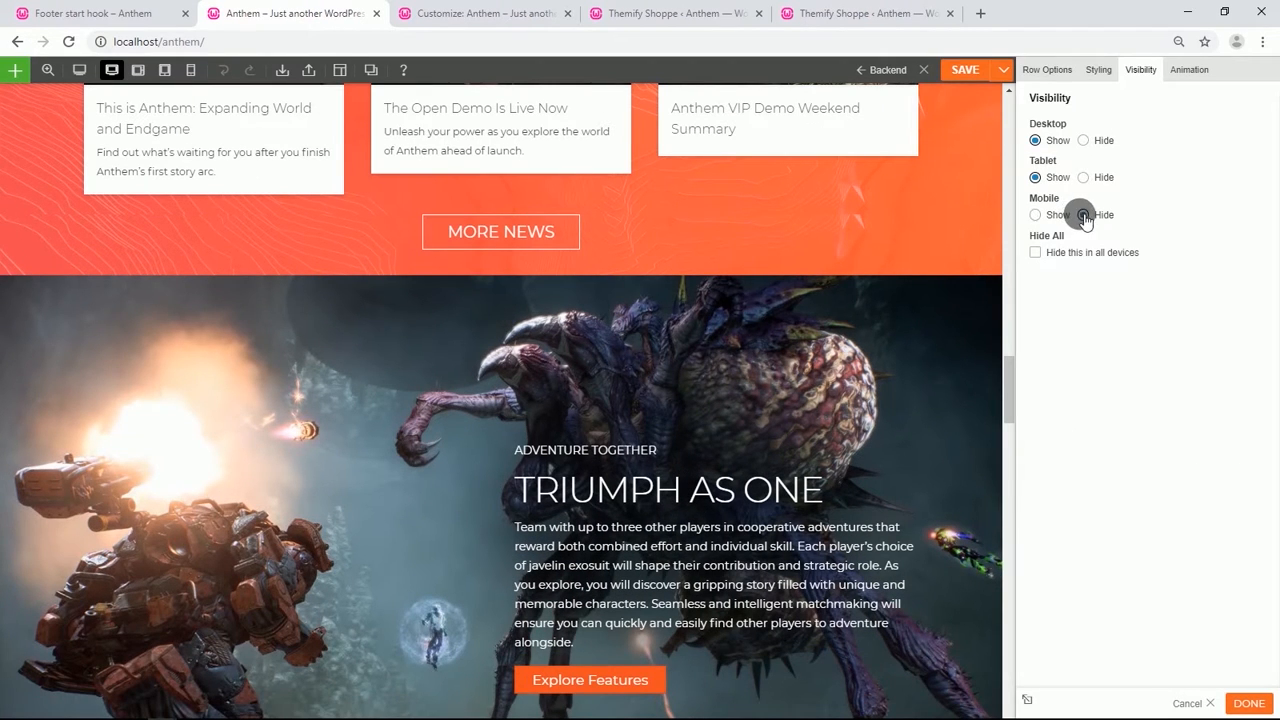
pyautogui.click(1084, 216)
# Change the duplicated Triumph row's column layout and hide it on desktop and tablet.
pyautogui.moveTo(11, 367)
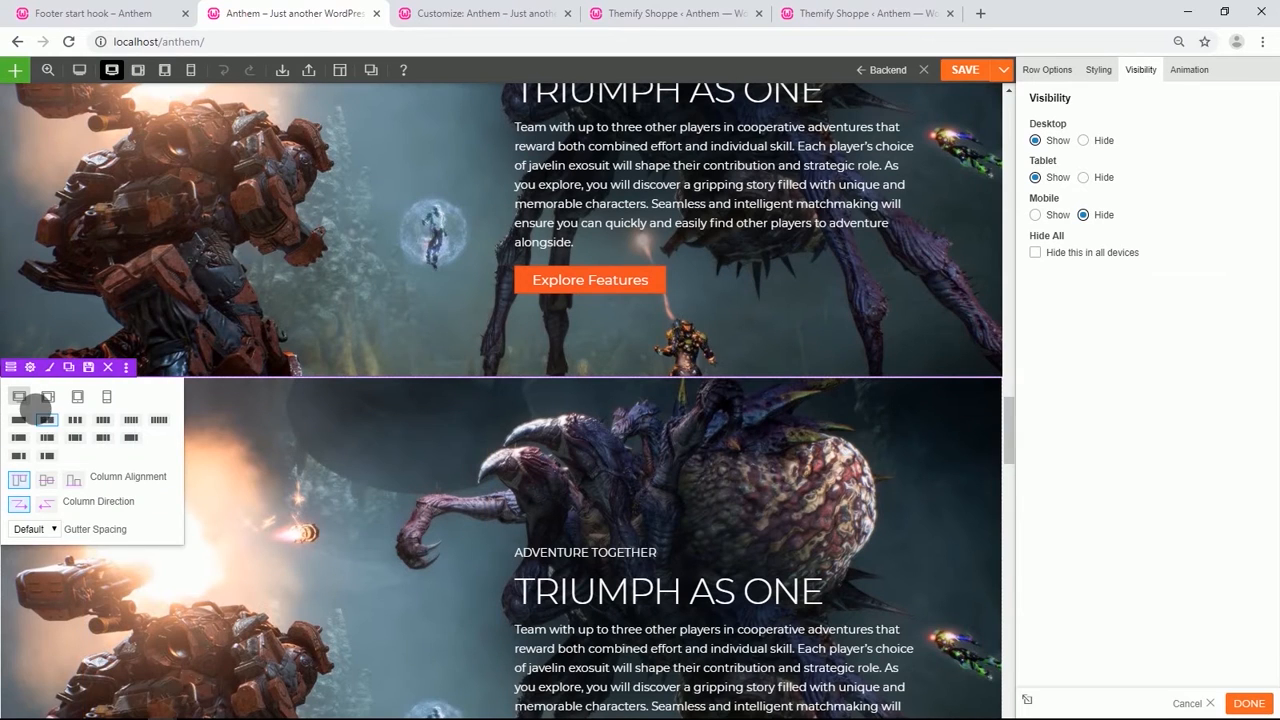
pyautogui.click(75, 419)
pyautogui.click(32, 368)
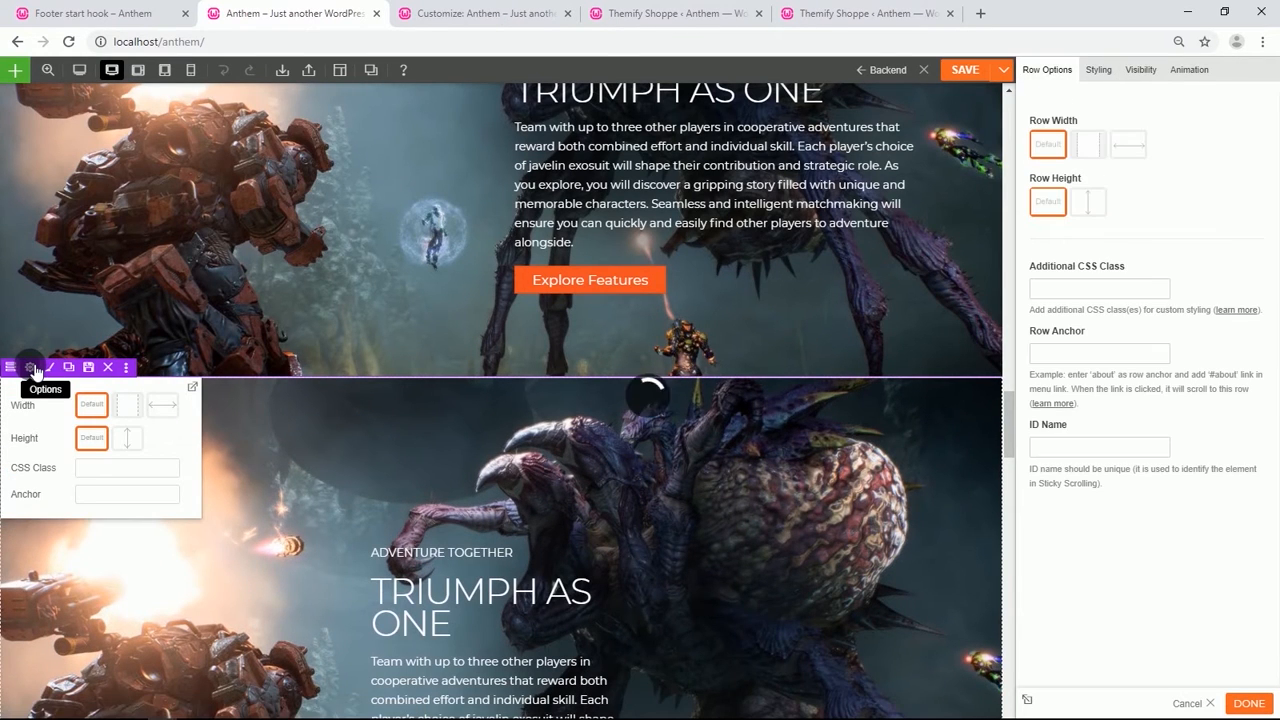
pyautogui.click(1141, 69)
pyautogui.click(1088, 141)
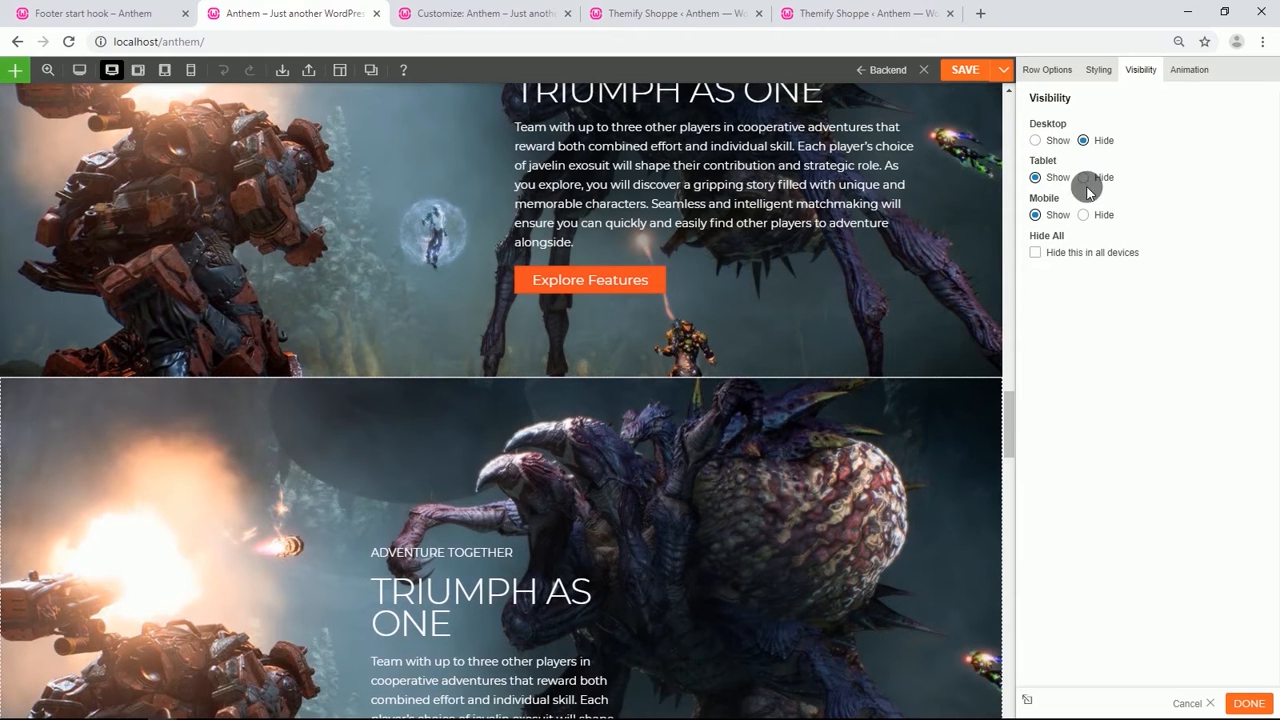
pyautogui.click(1086, 178)
# Remove the background image from the duplicated Triumph row's styling.
pyautogui.click(1035, 69)
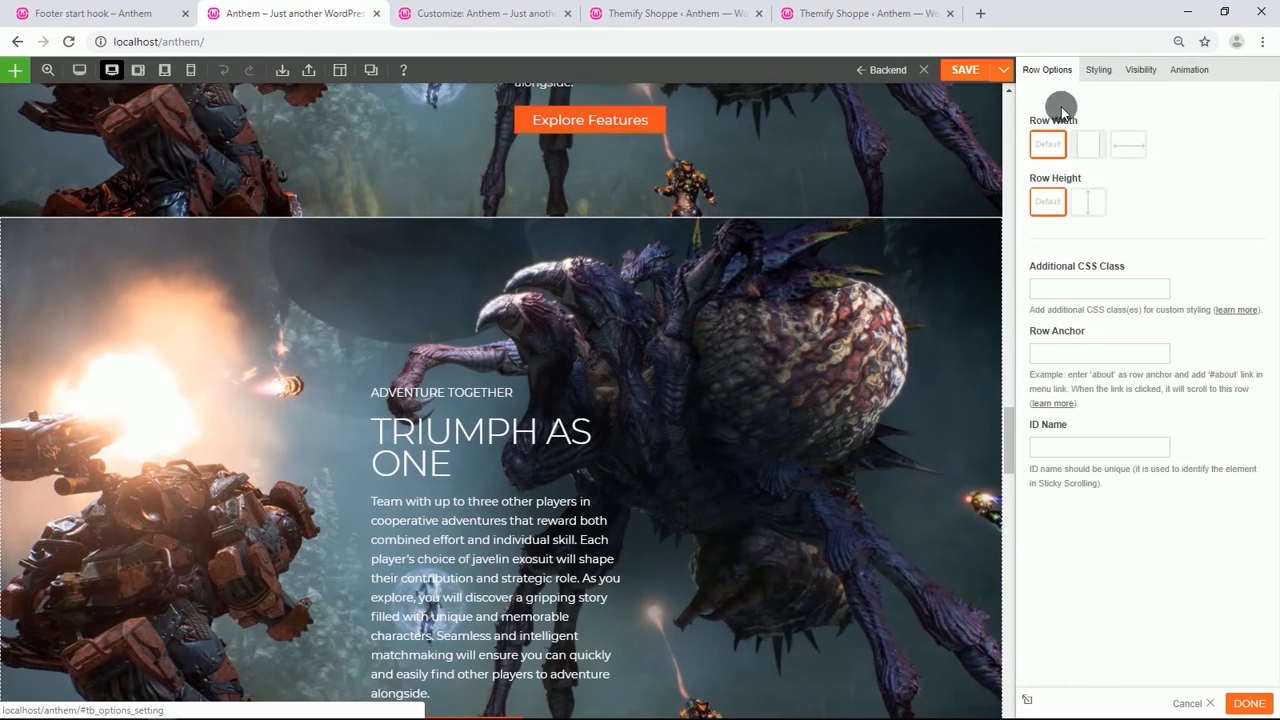
pyautogui.click(1098, 69)
pyautogui.click(1124, 138)
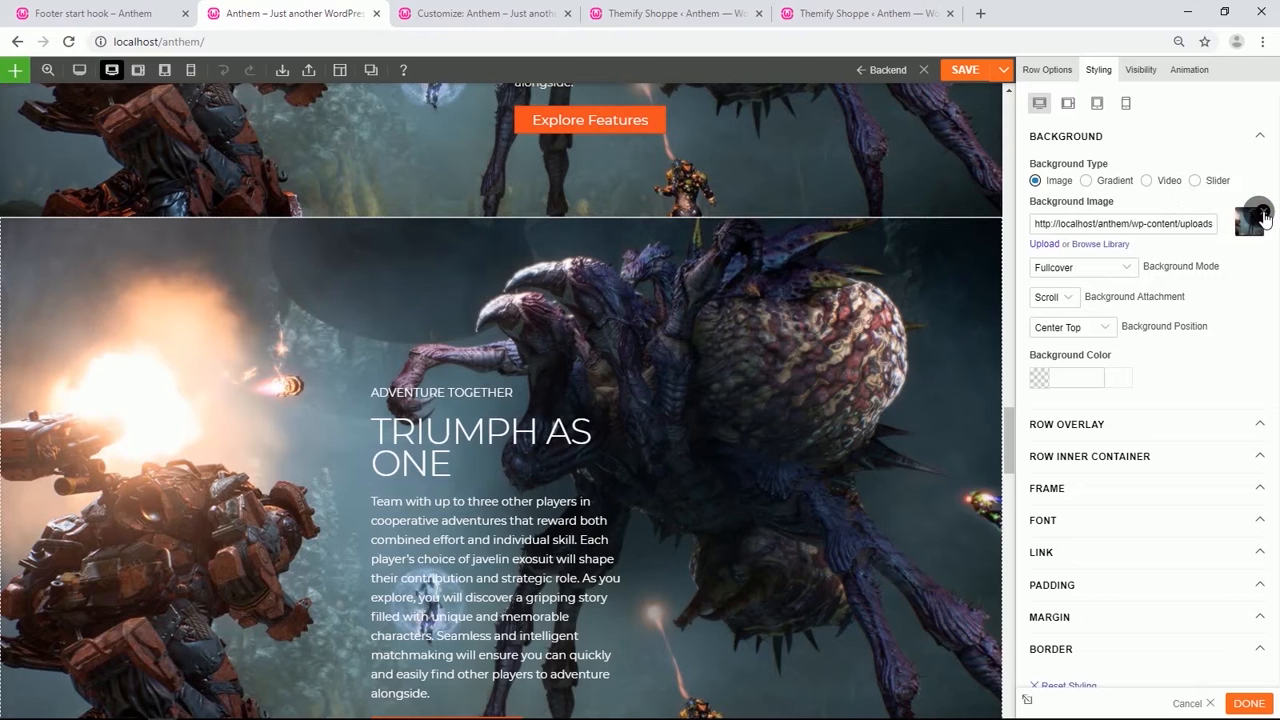
pyautogui.click(1263, 212)
# Clear the duplicated row's top padding value.
pyautogui.click(1080, 494)
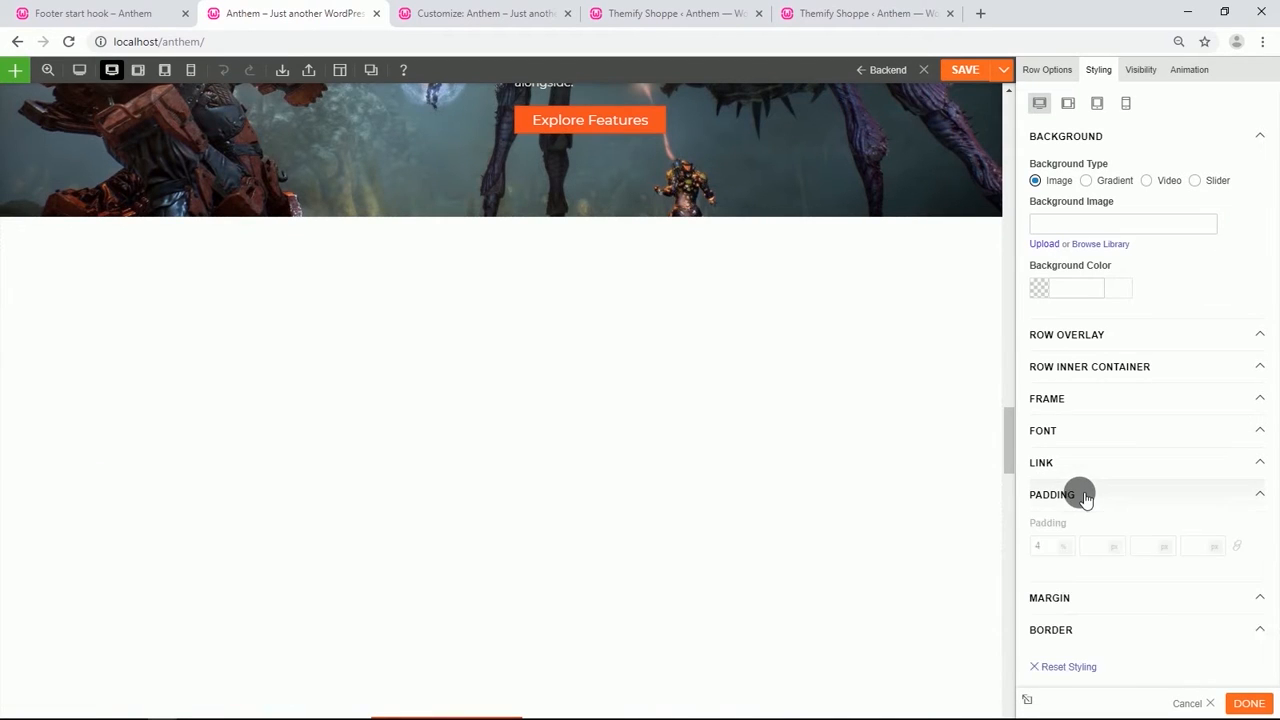
pyautogui.scroll(-1, 1067, 508)
pyautogui.click(1055, 520)
pyautogui.write('4')
pyautogui.click(1050, 528)
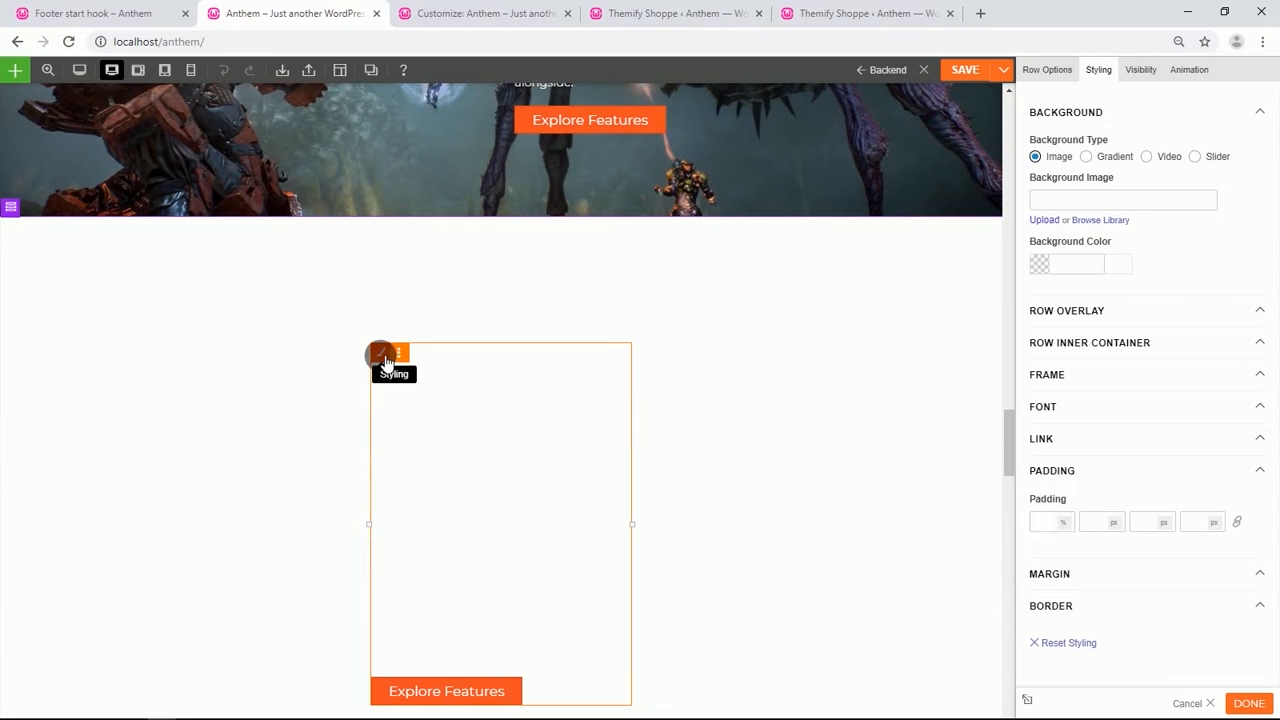
# Open the column's styling and clear its margin values.
pyautogui.click(386, 357)
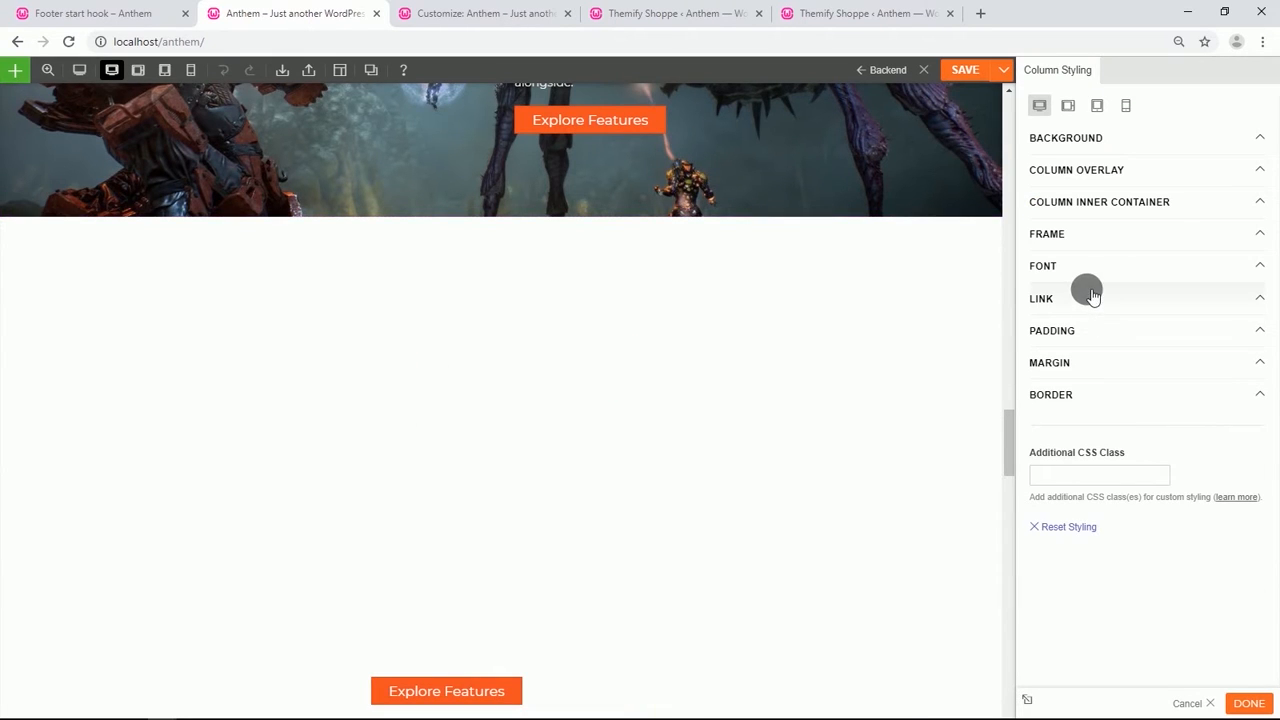
pyautogui.click(1086, 359)
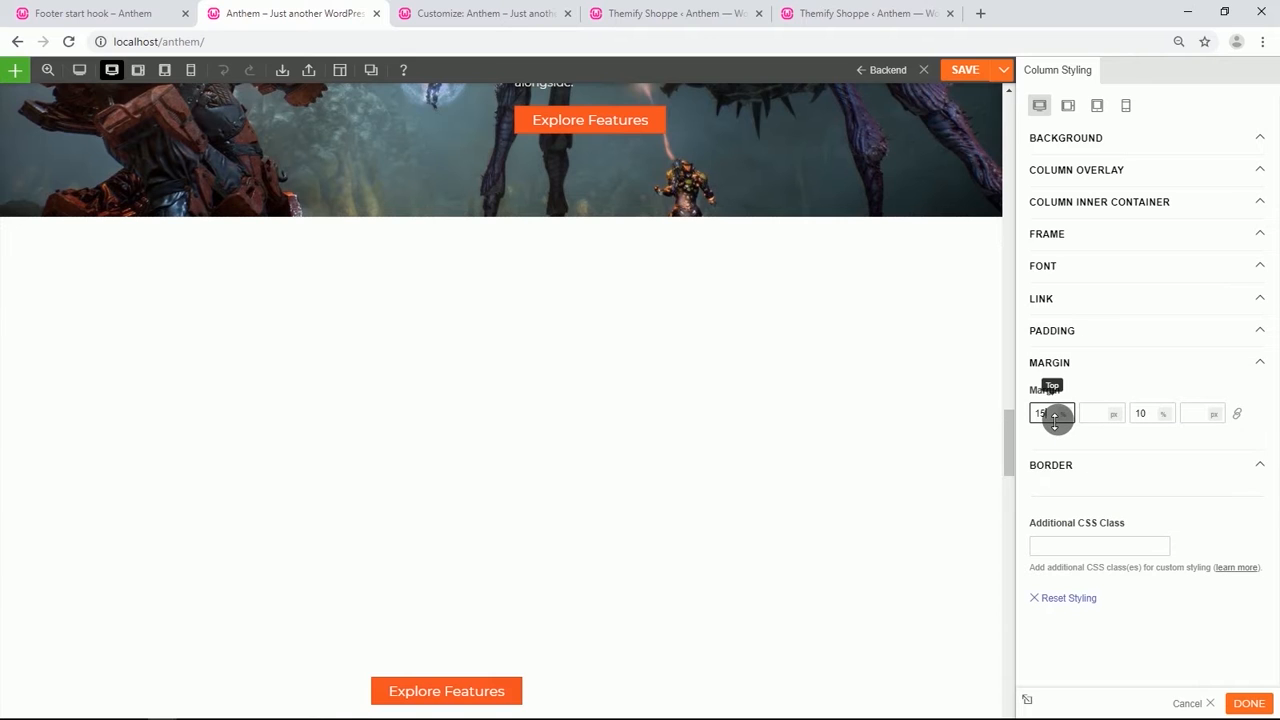
pyautogui.press('BackSpace')
pyautogui.press('BackSpace')
pyautogui.press('BackSpace')
pyautogui.press('BackSpace')
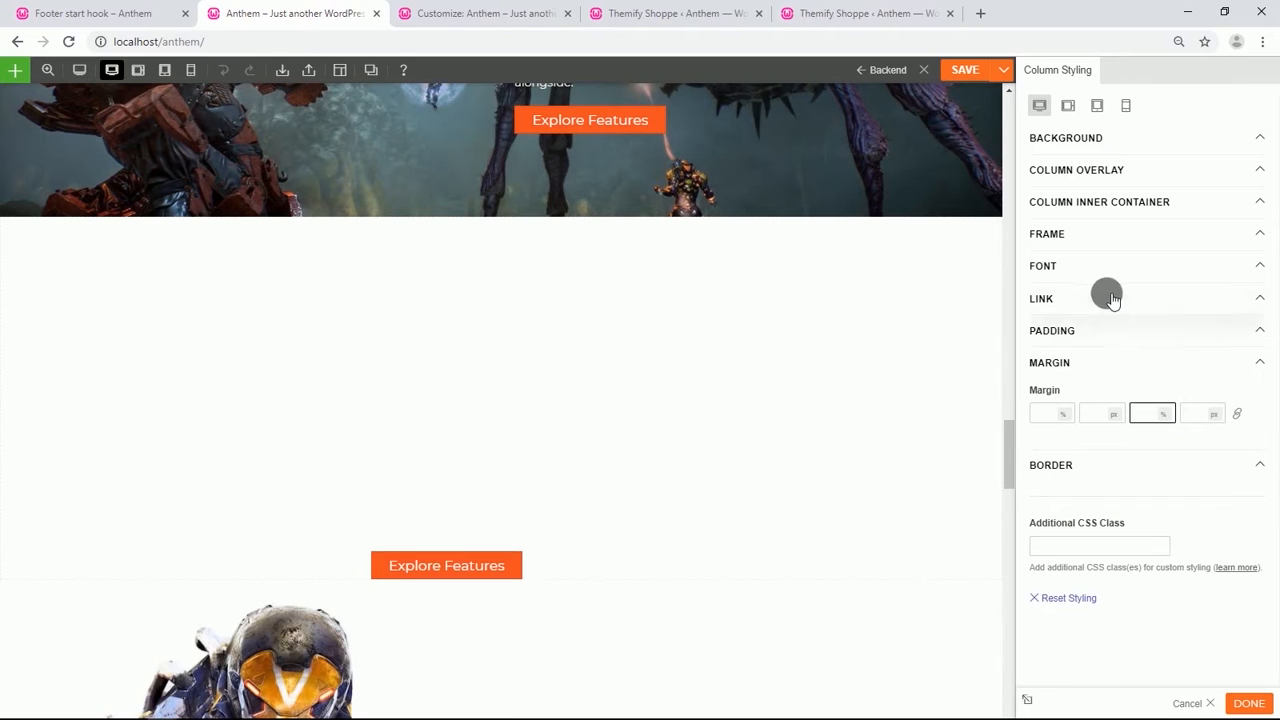
# Set the column's background image to anthem-home-triumph-xl.jpg.adapt_320w.jpg from the media library.
pyautogui.click(1096, 138)
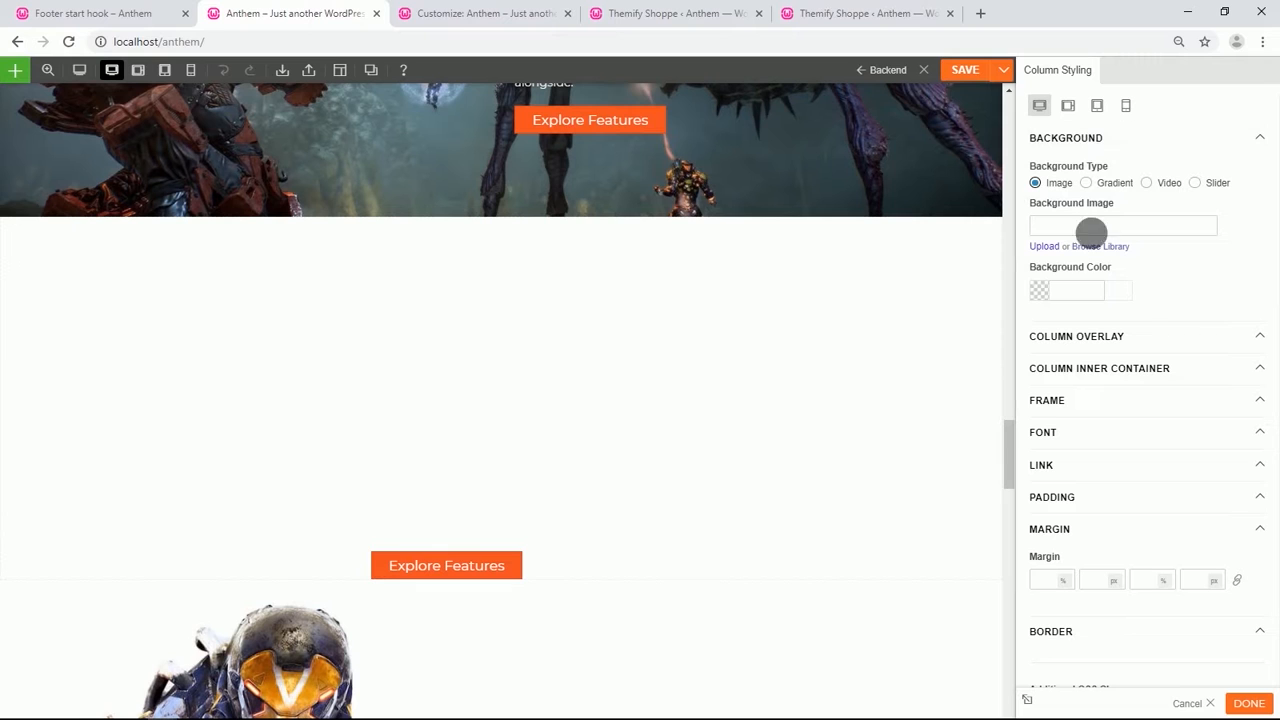
pyautogui.click(1100, 246)
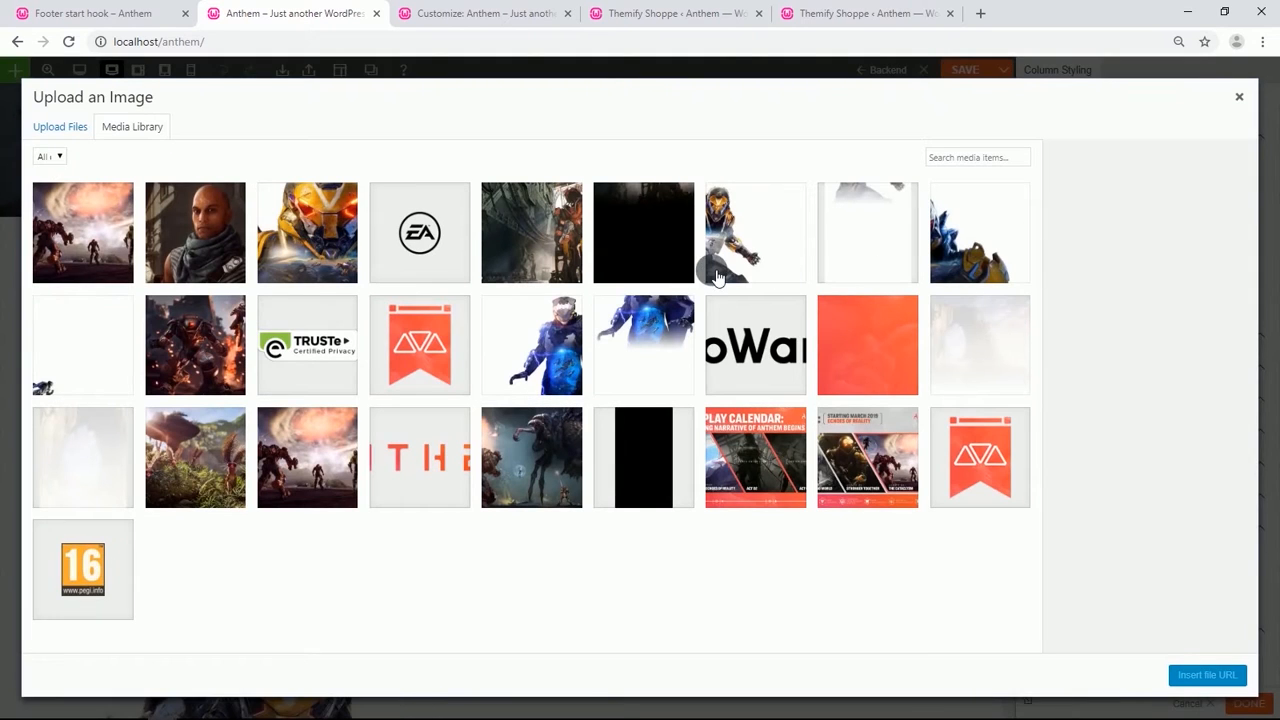
pyautogui.click(672, 455)
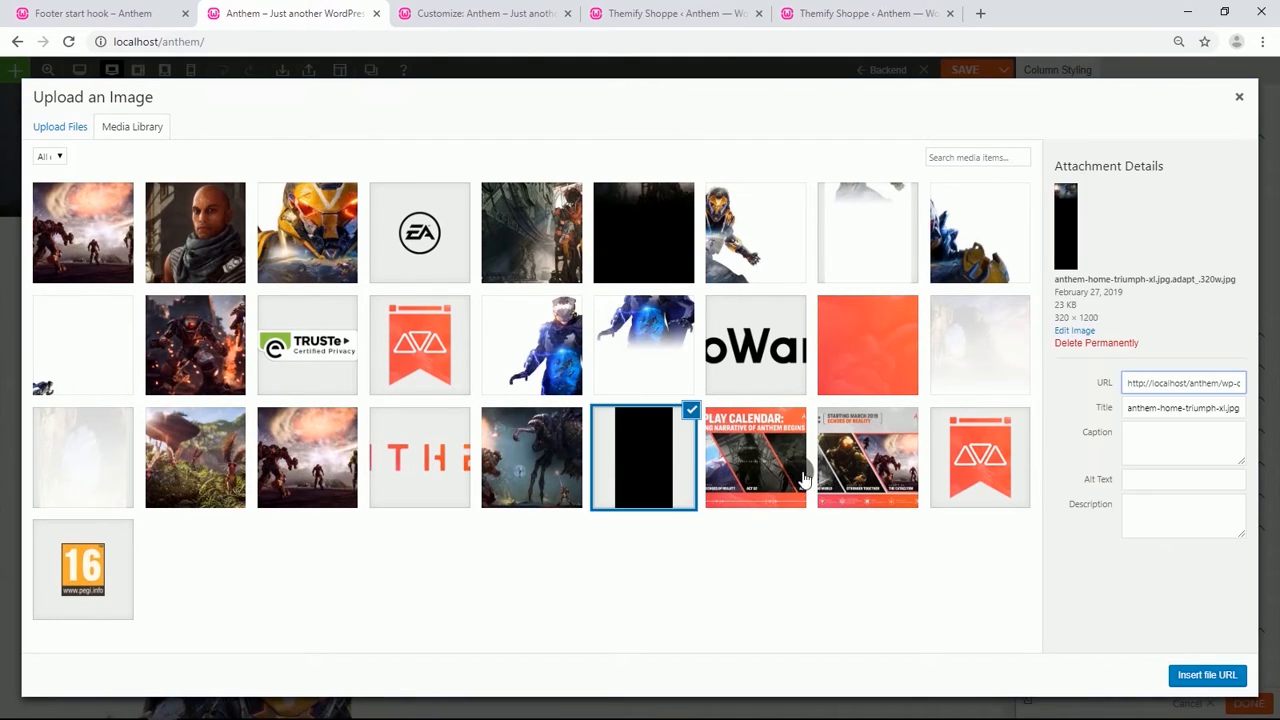
pyautogui.click(1208, 676)
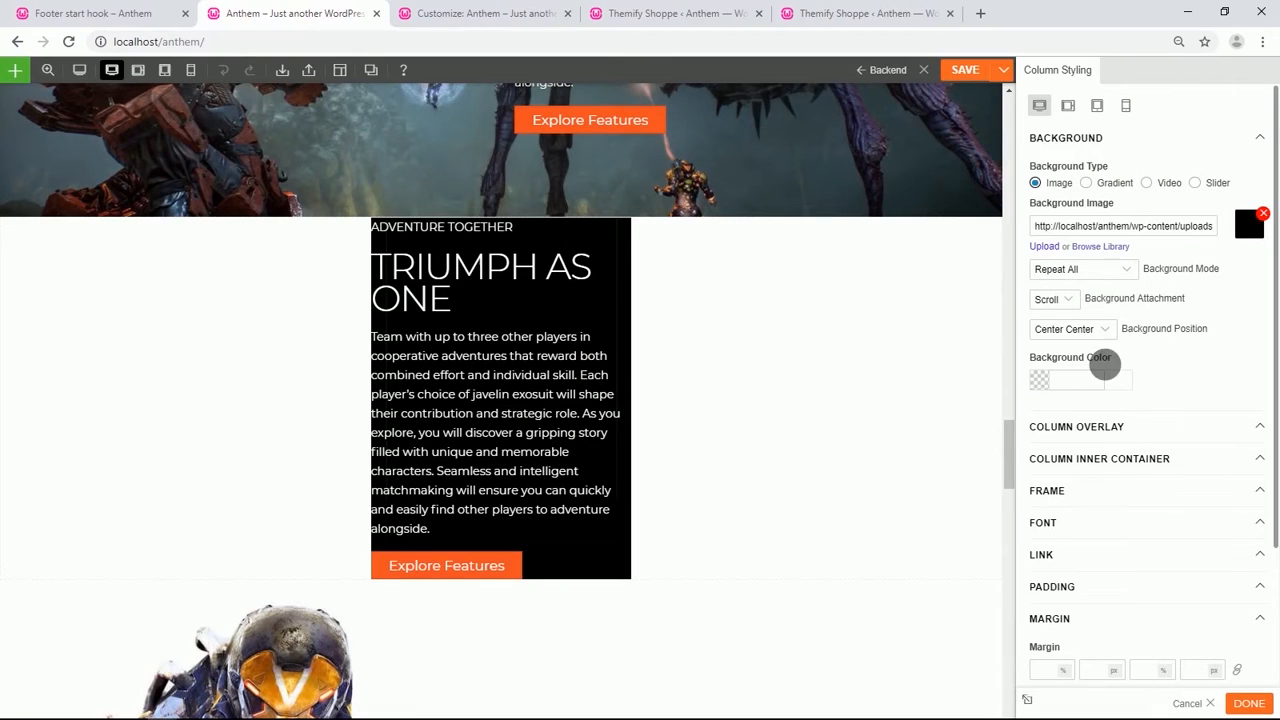
# Set the column background mode to Fullcover and the background position to Center Top.
pyautogui.click(1115, 270)
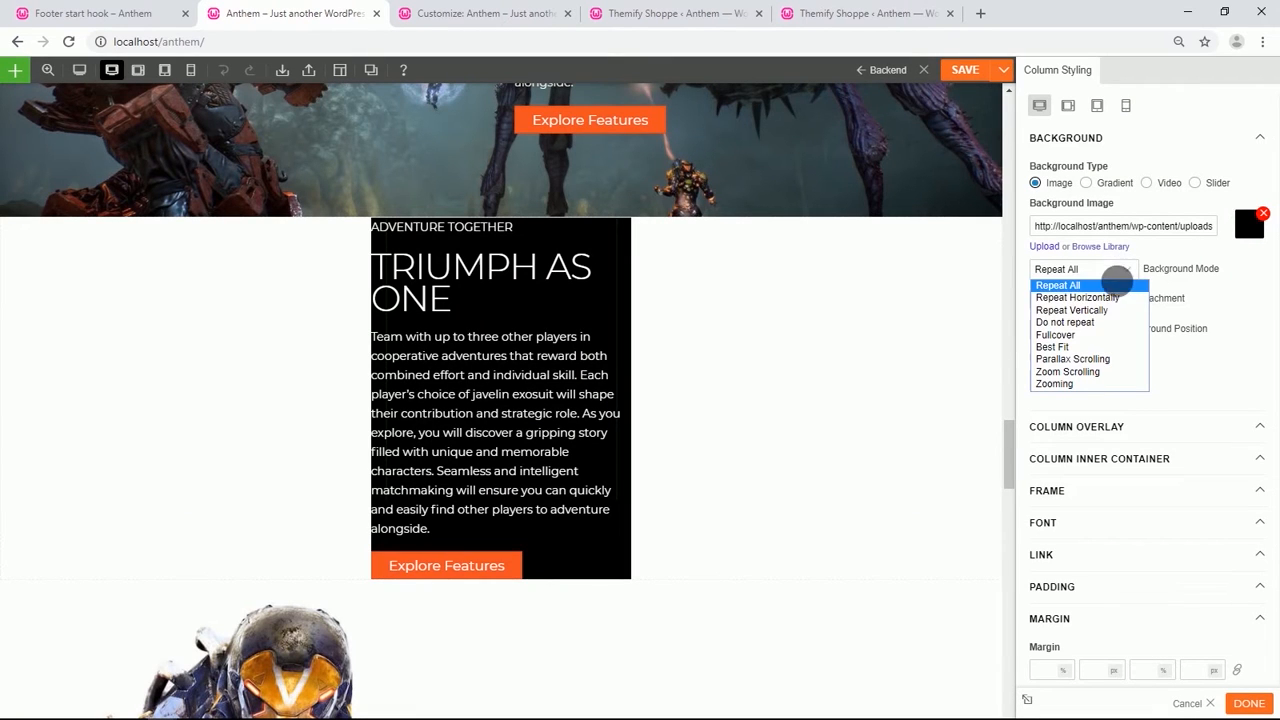
pyautogui.click(1075, 336)
pyautogui.click(1108, 330)
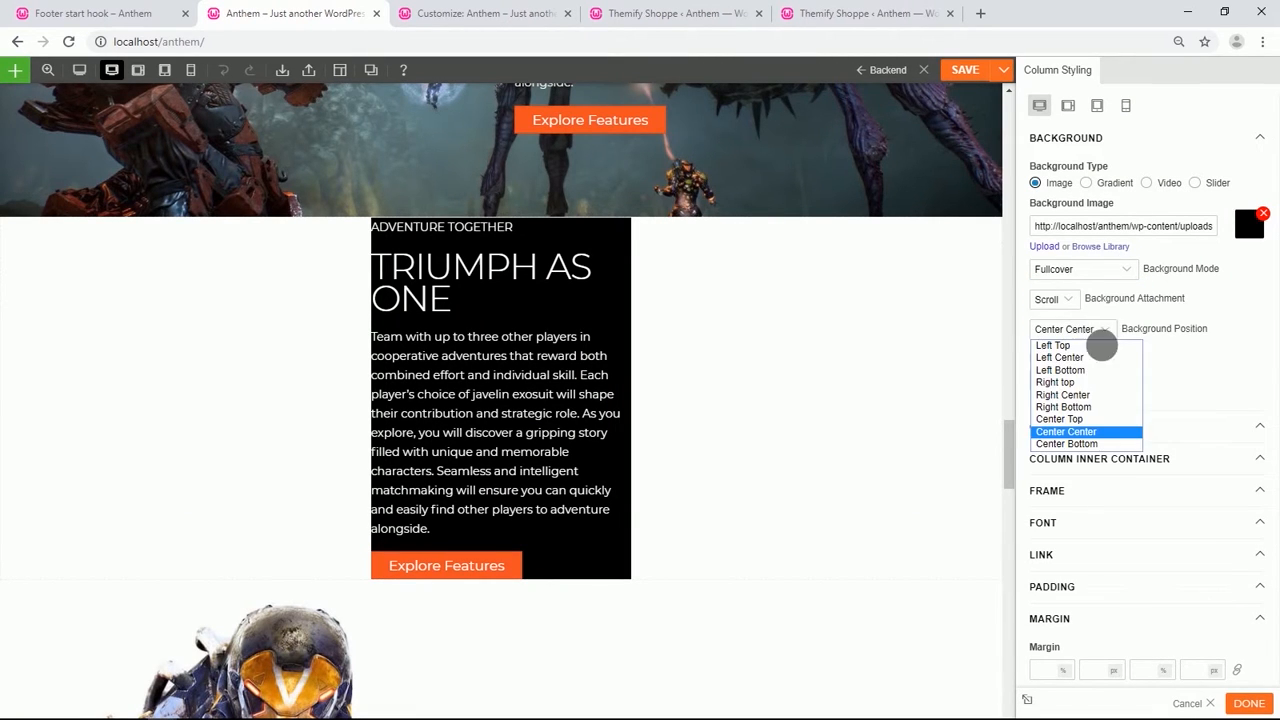
pyautogui.click(1070, 419)
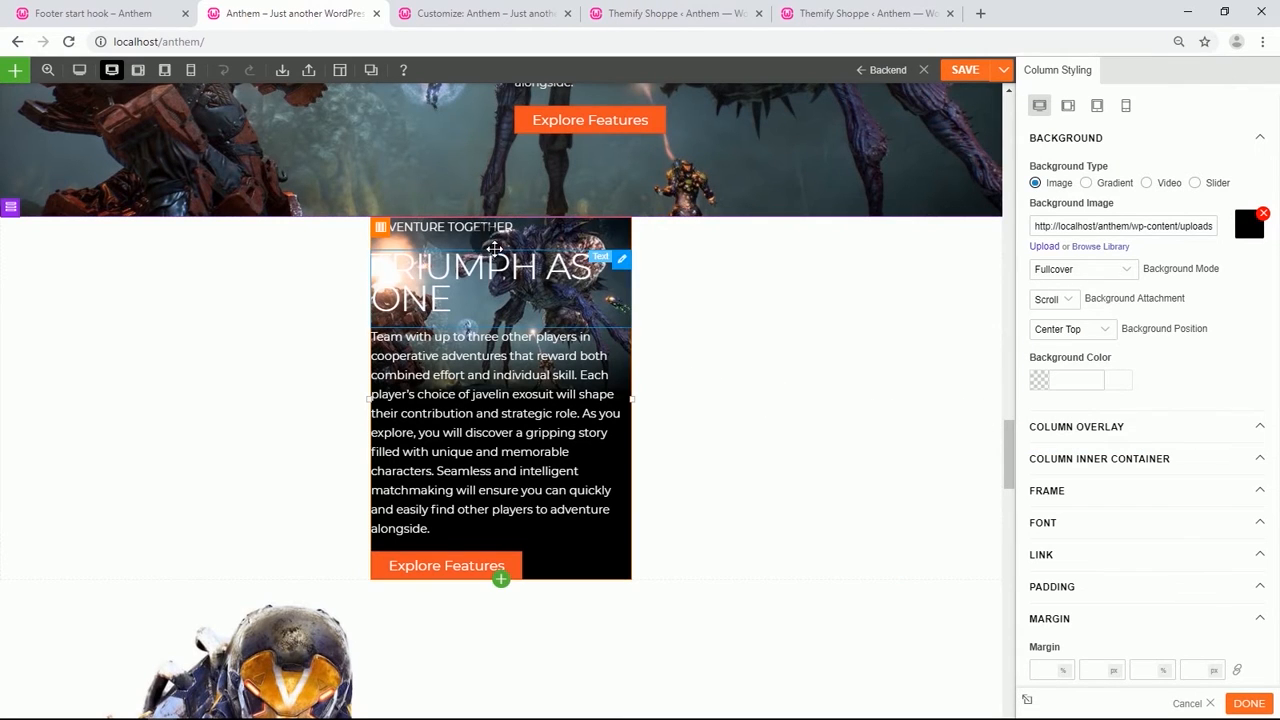
# Set the column's left padding to 2 %.
pyautogui.scroll(-2, 1186, 383)
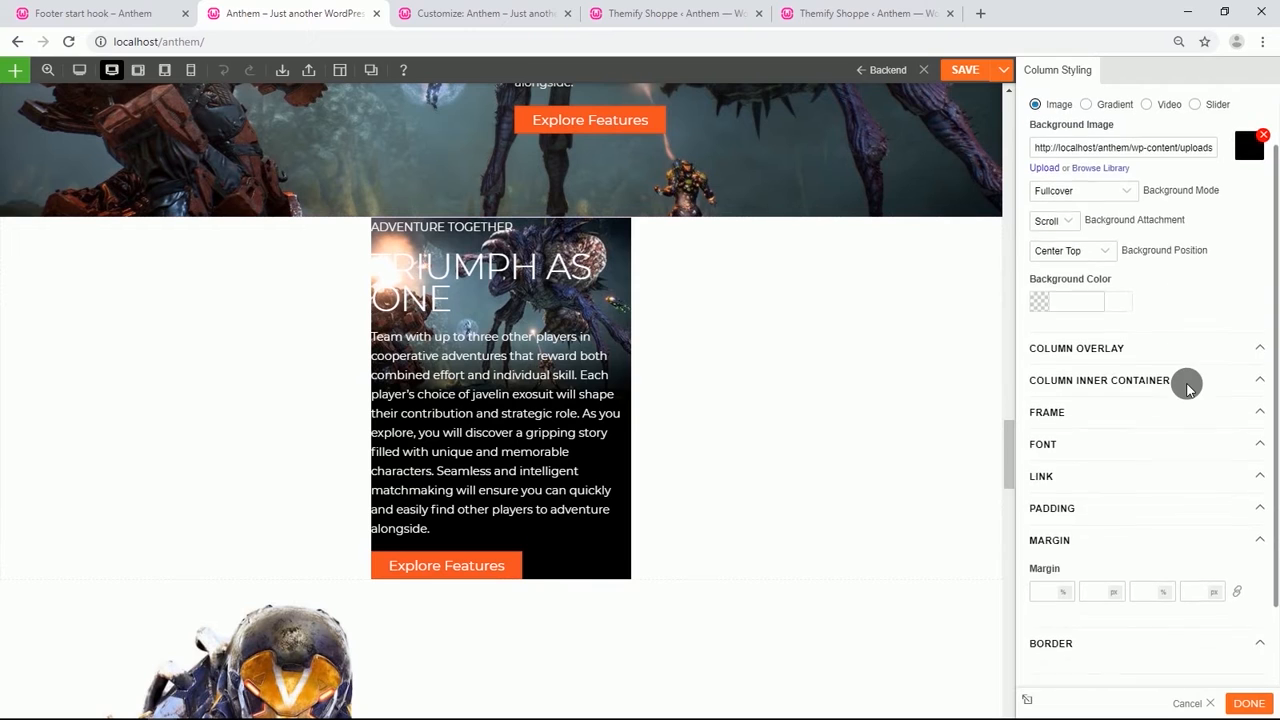
pyautogui.click(1105, 510)
pyautogui.scroll(-3, 1097, 506)
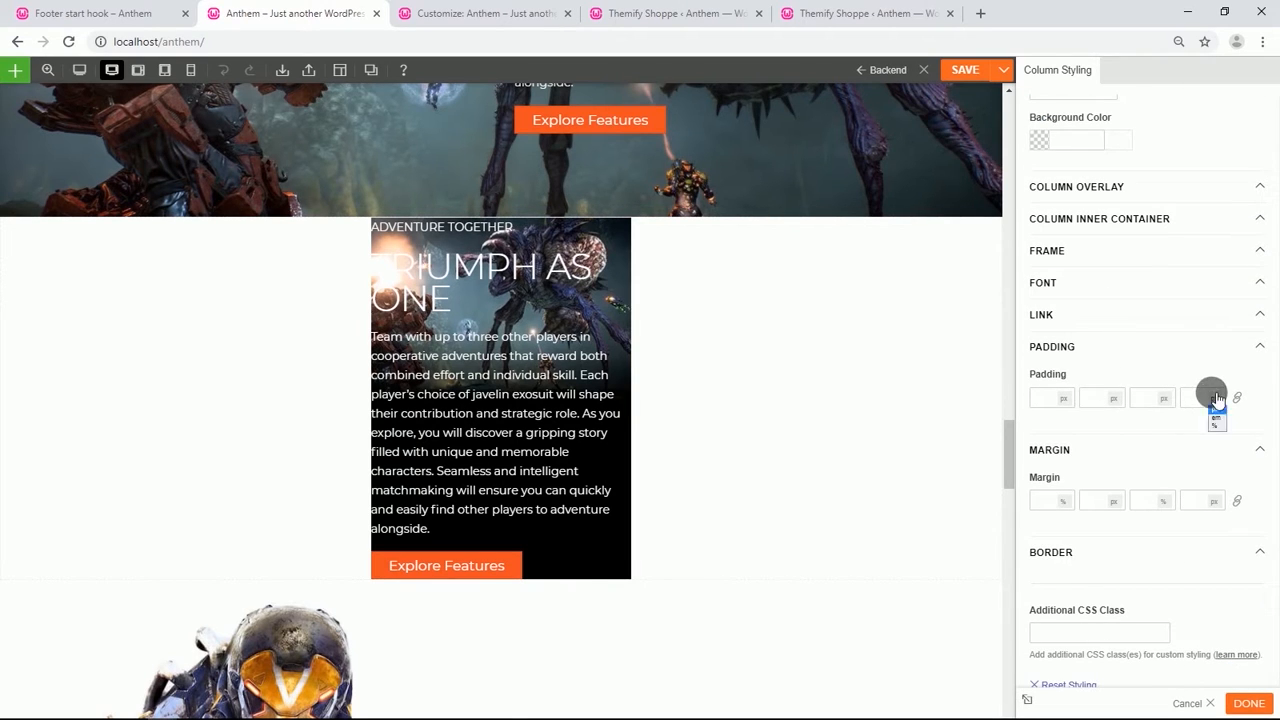
pyautogui.click(1216, 428)
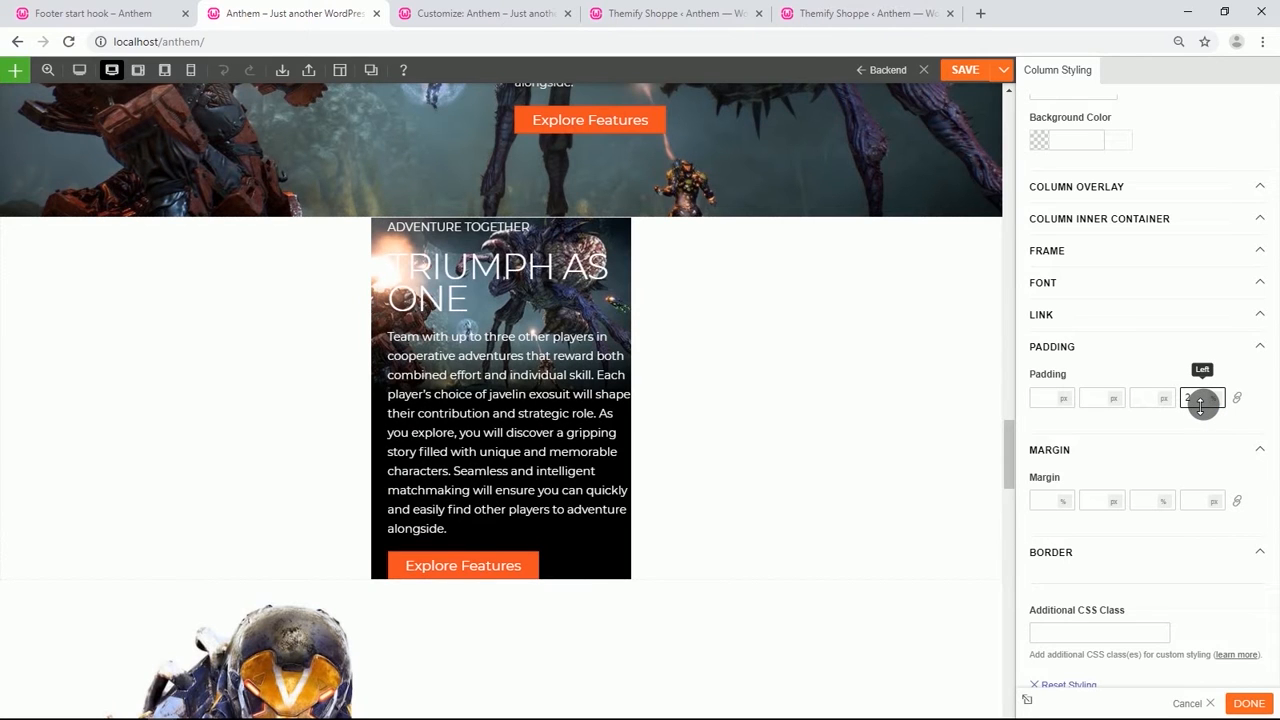
# Set the ADVENTURE TOGETHER text module's top padding to 80 %.
pyautogui.scroll(1, 460, 330)
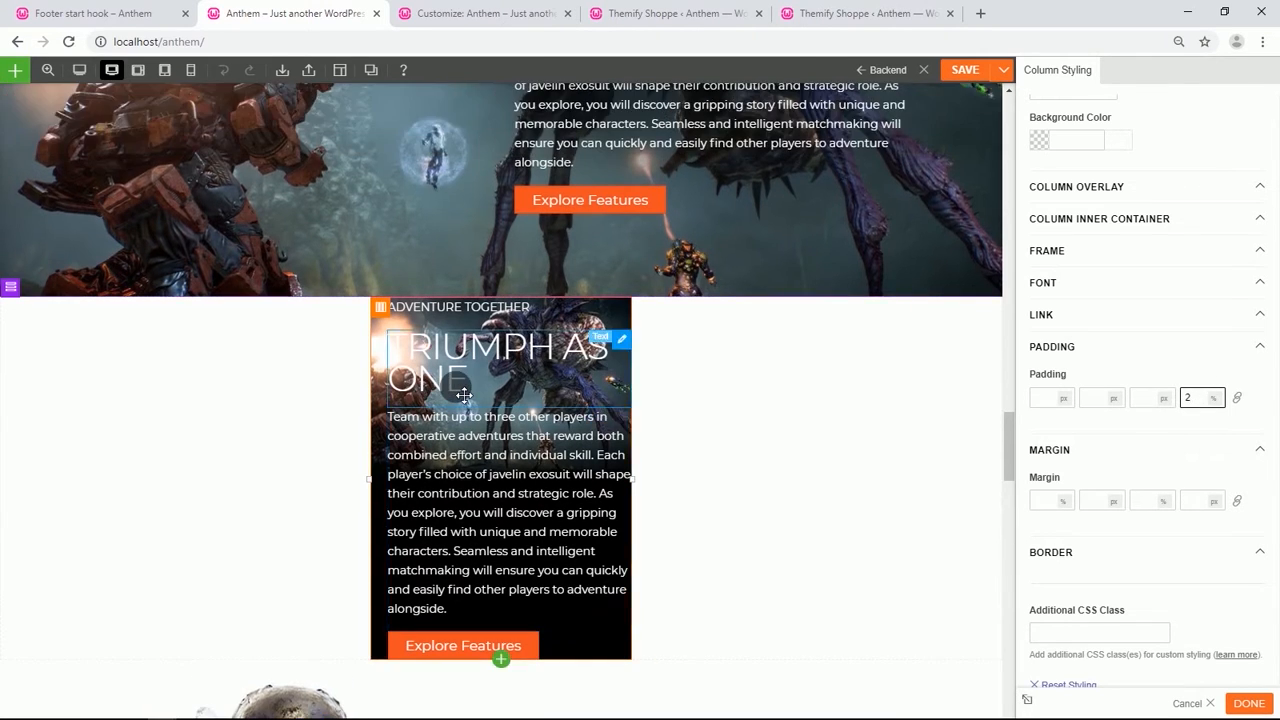
pyautogui.doubleClick(448, 313)
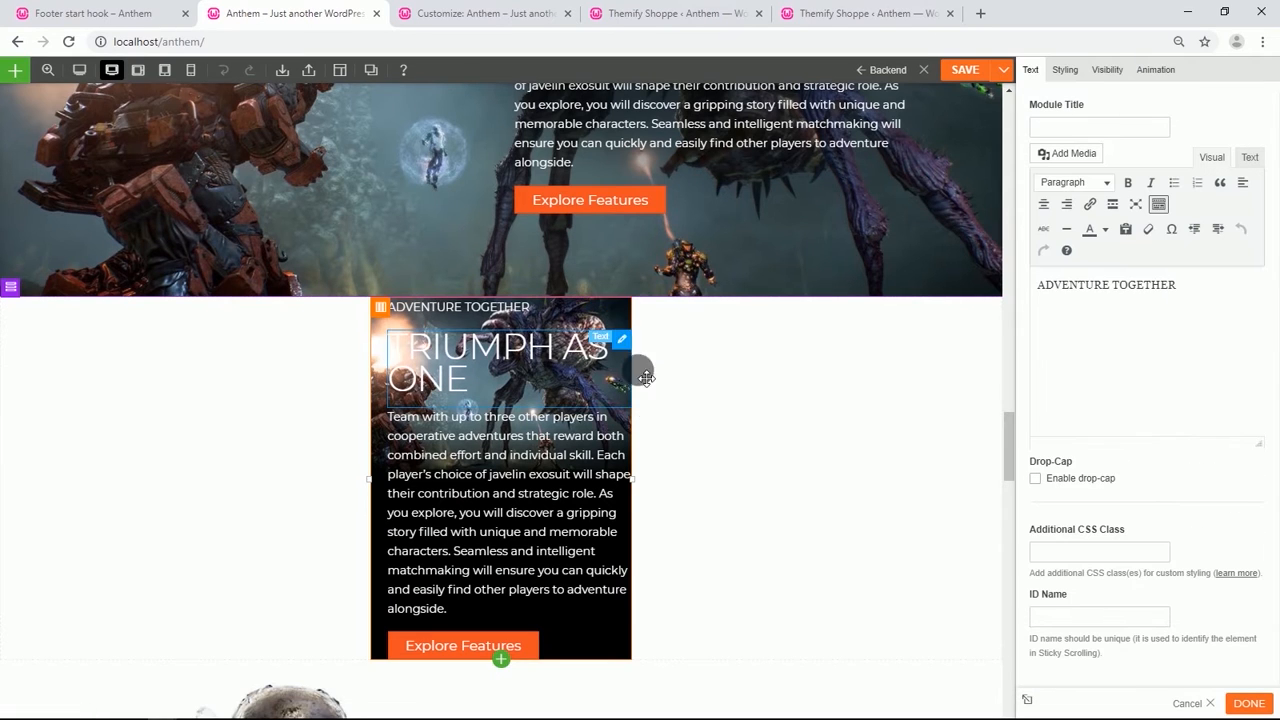
pyautogui.click(1064, 70)
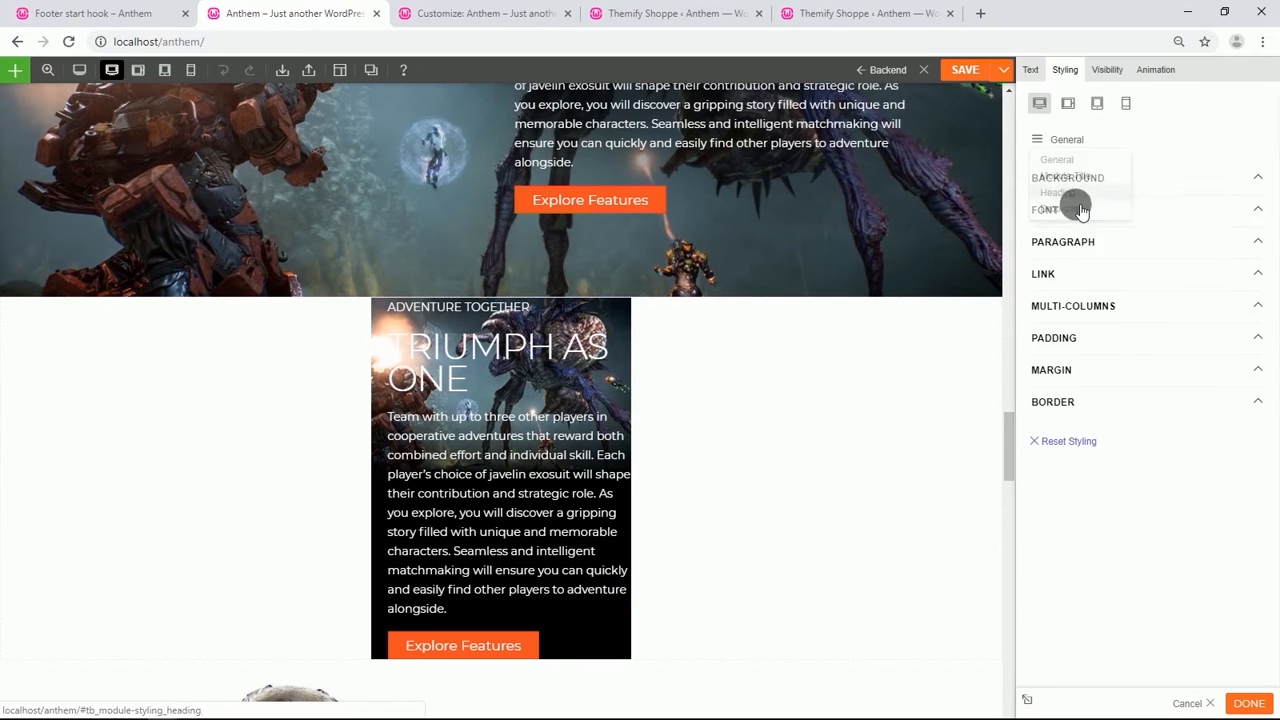
pyautogui.click(1094, 337)
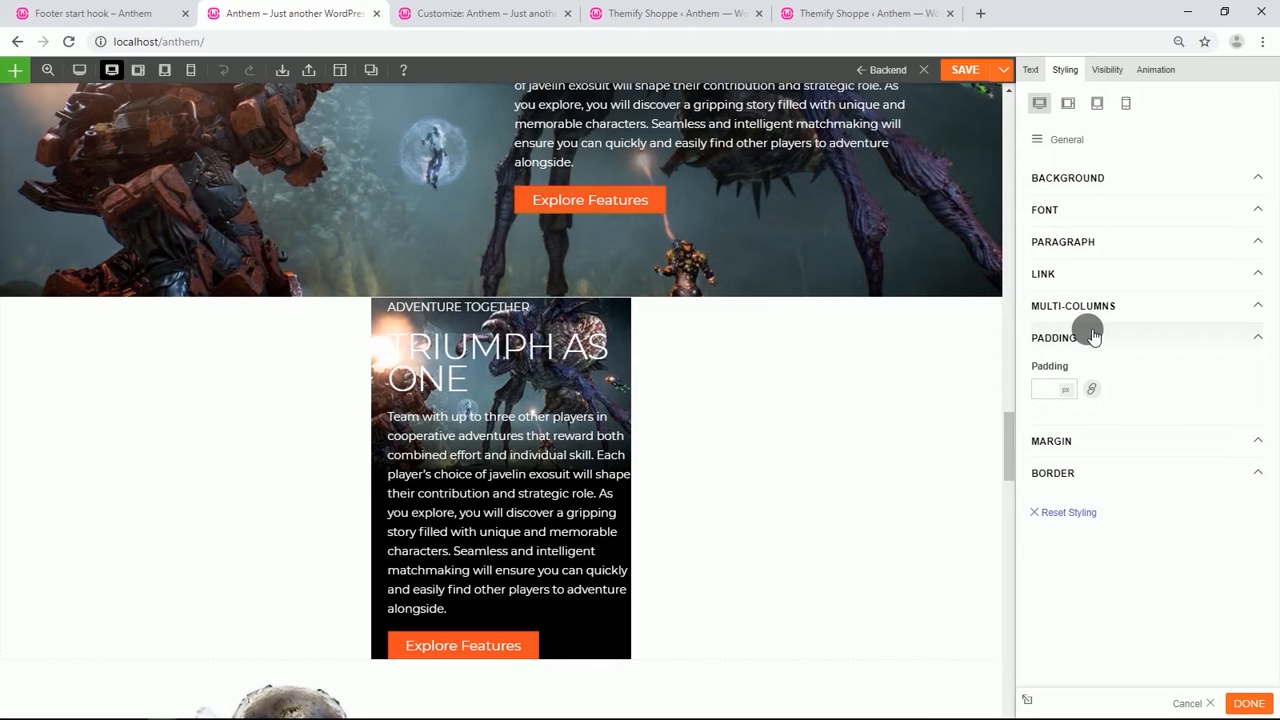
pyautogui.click(1099, 389)
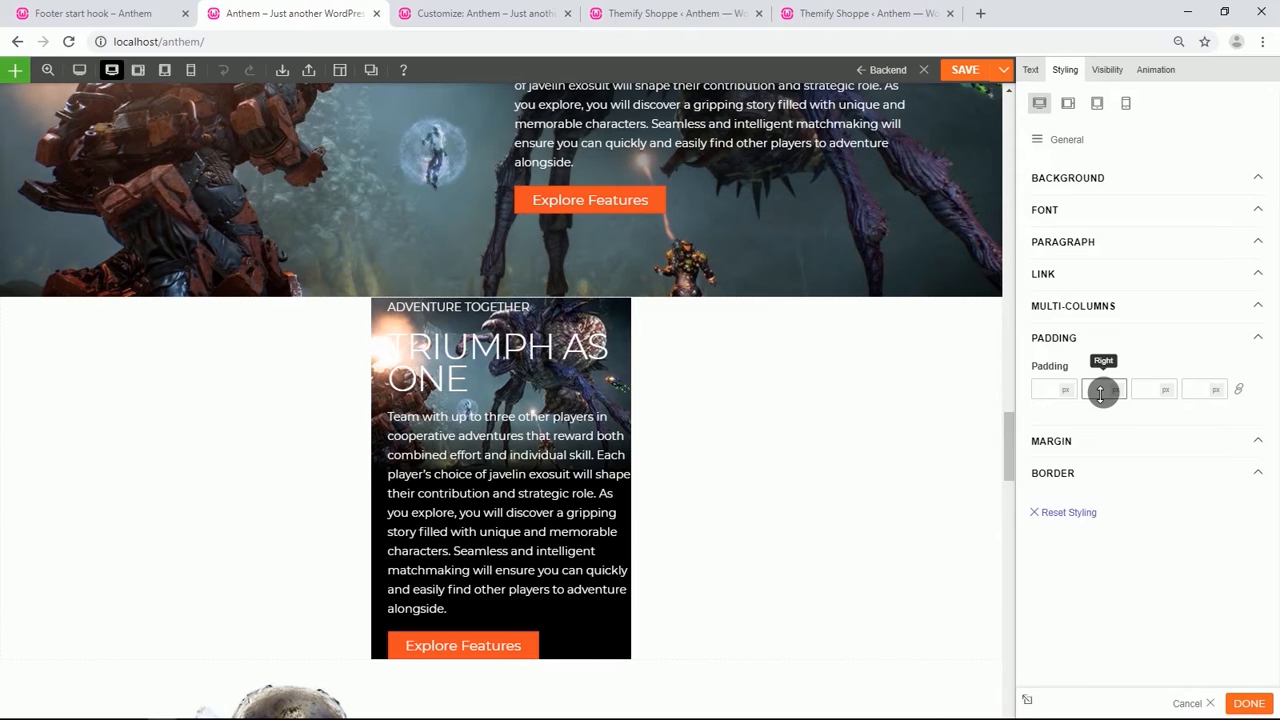
pyautogui.click(1070, 420)
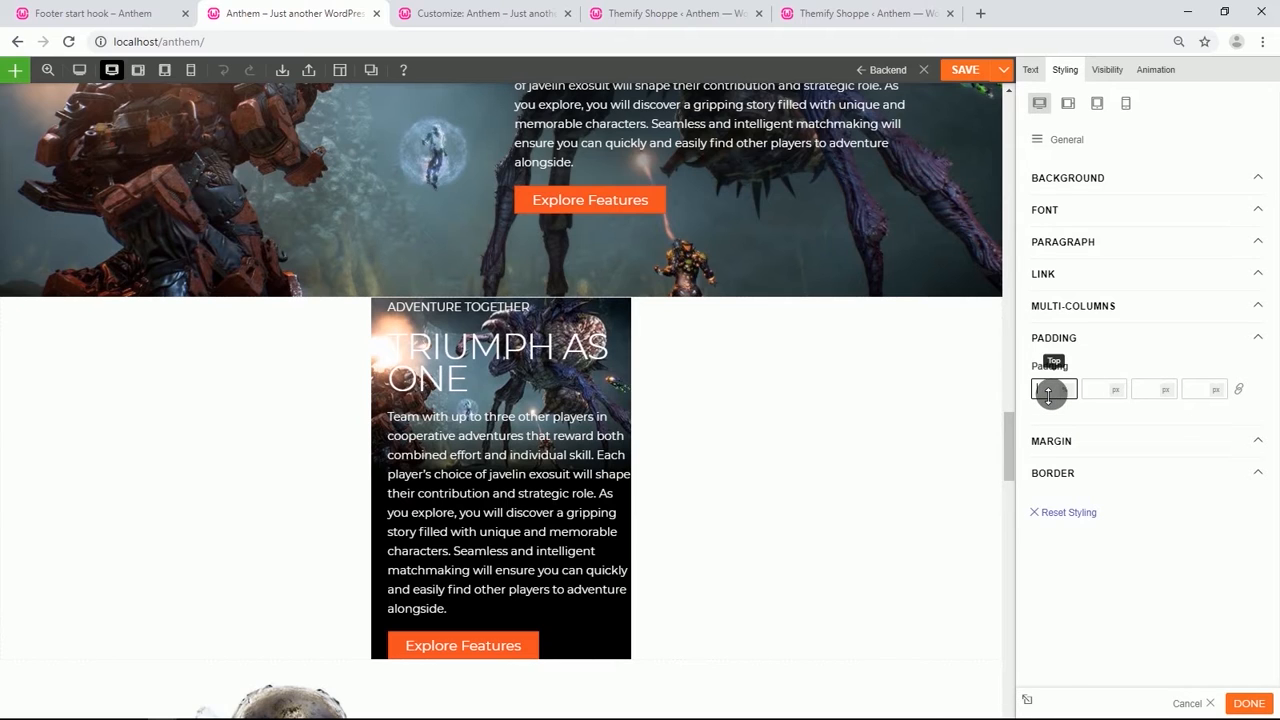
pyautogui.write('80')
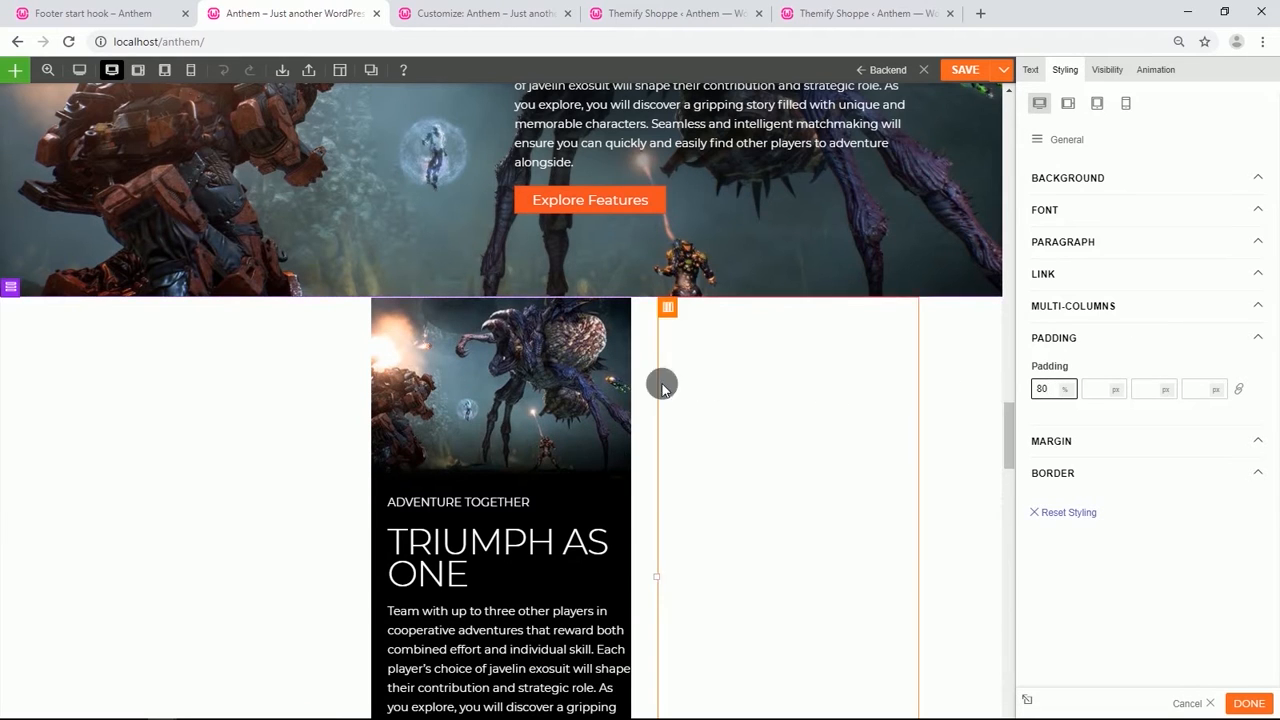
# Adjust the Triumph As One row's gutter spacing and set the row width to full width.
pyautogui.scroll(-2, 557, 400)
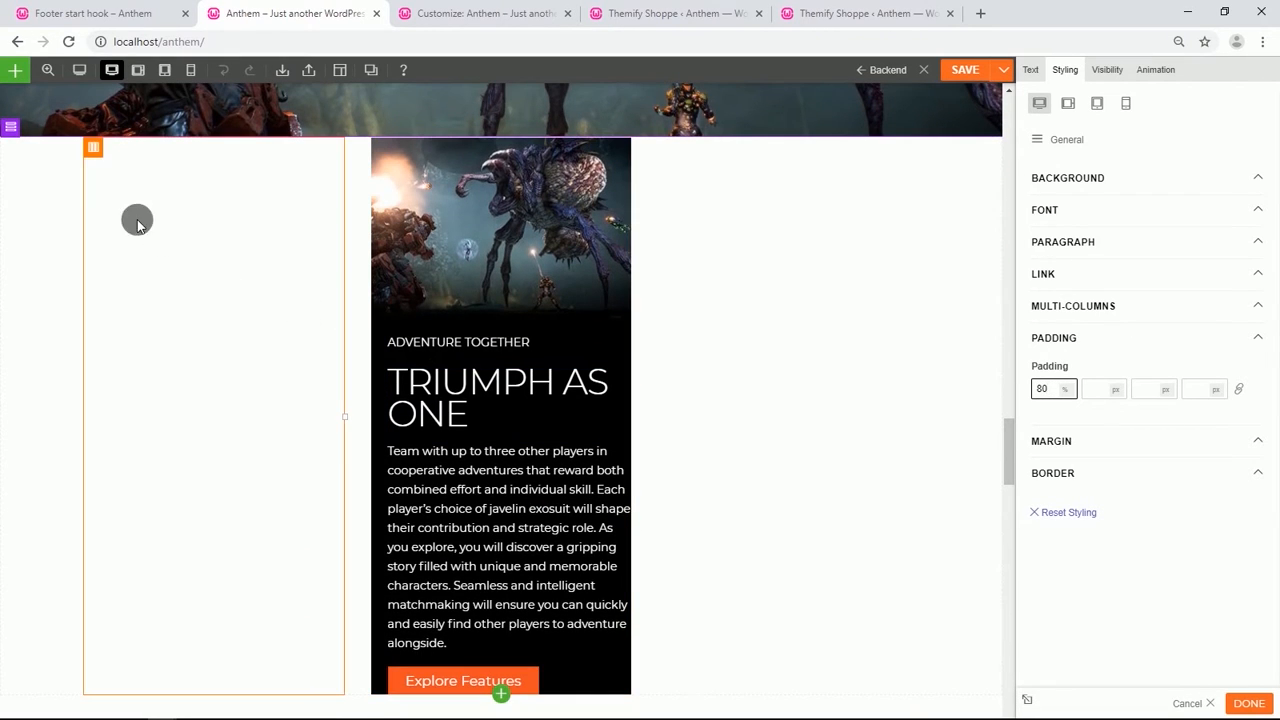
pyautogui.moveTo(16, 129)
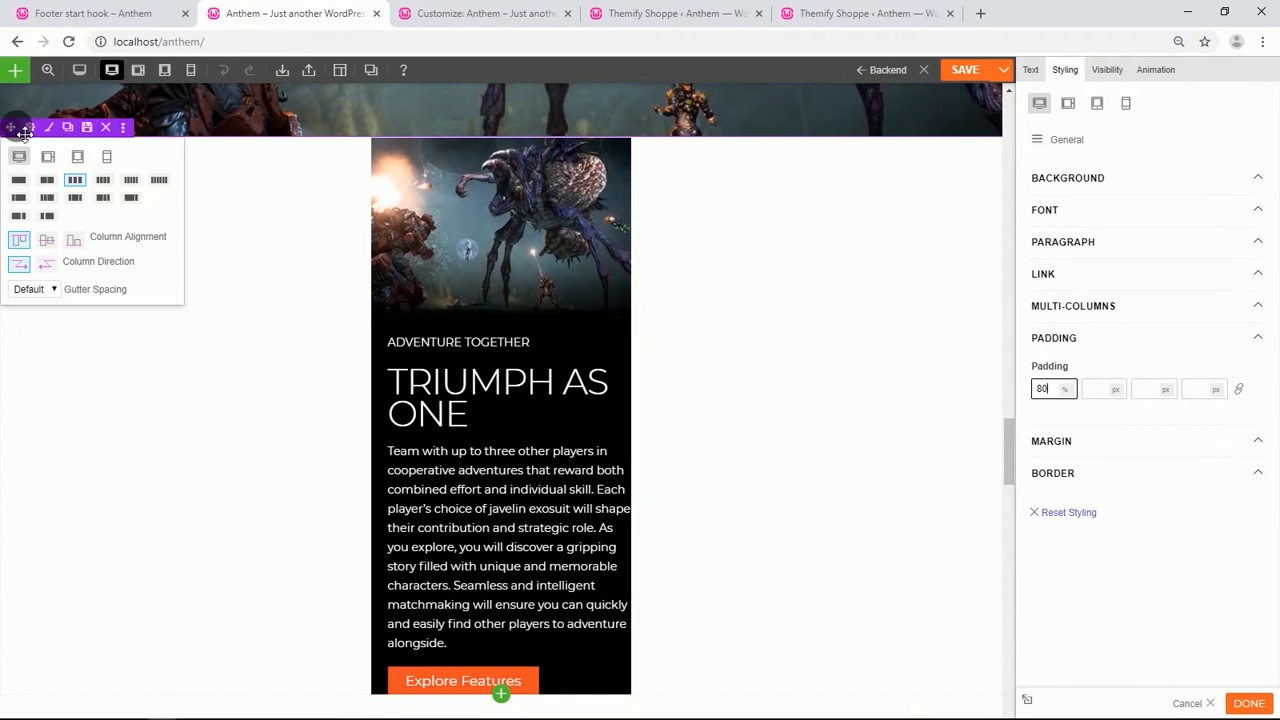
pyautogui.click(40, 289)
pyautogui.click(33, 330)
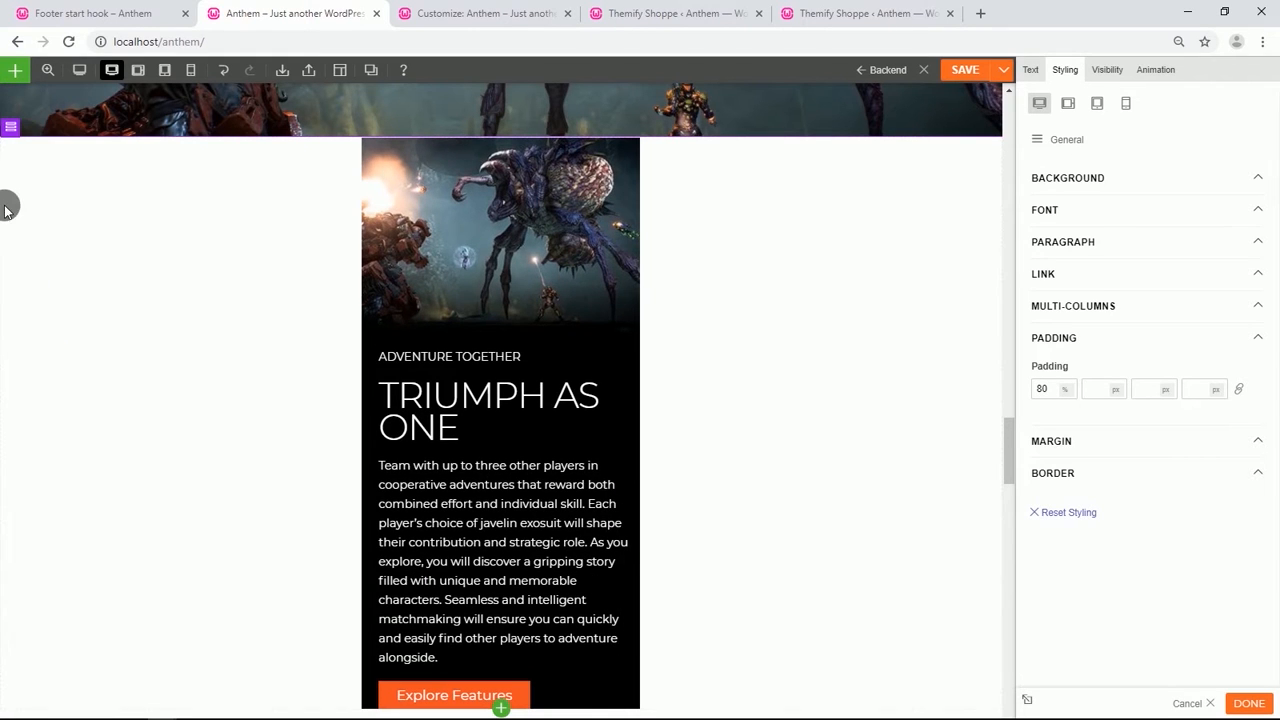
pyautogui.click(30, 127)
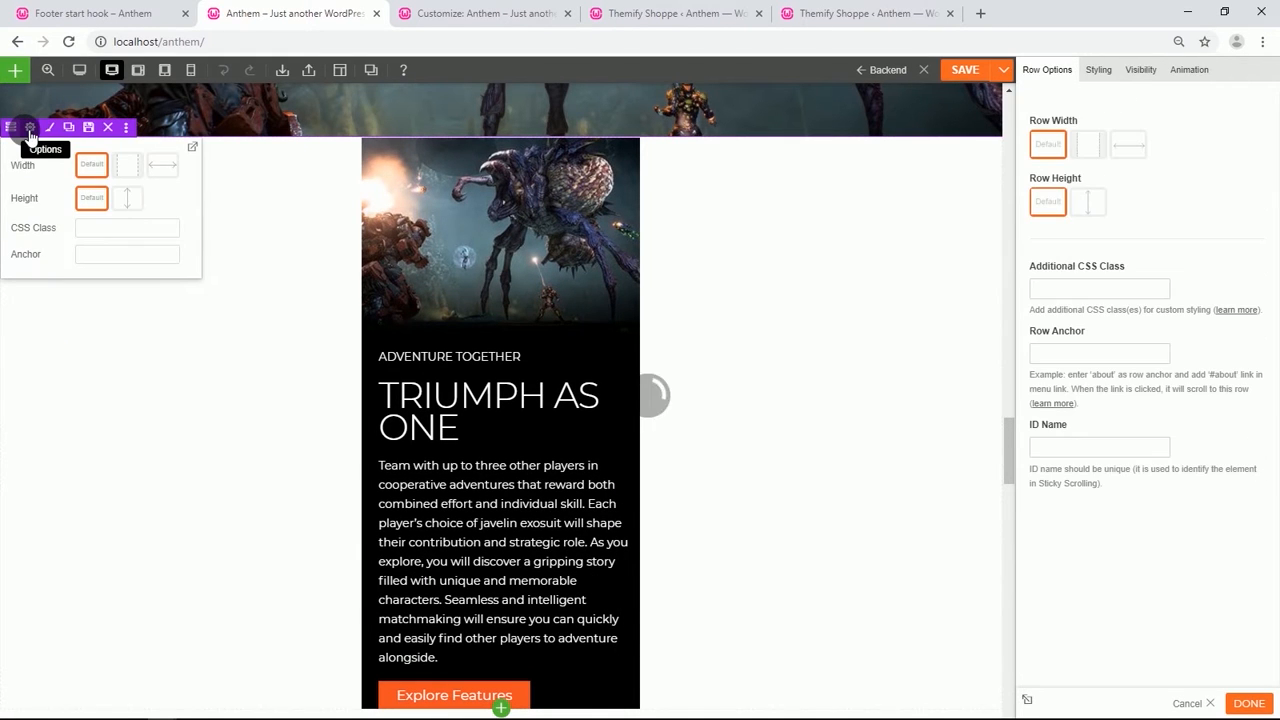
pyautogui.click(163, 164)
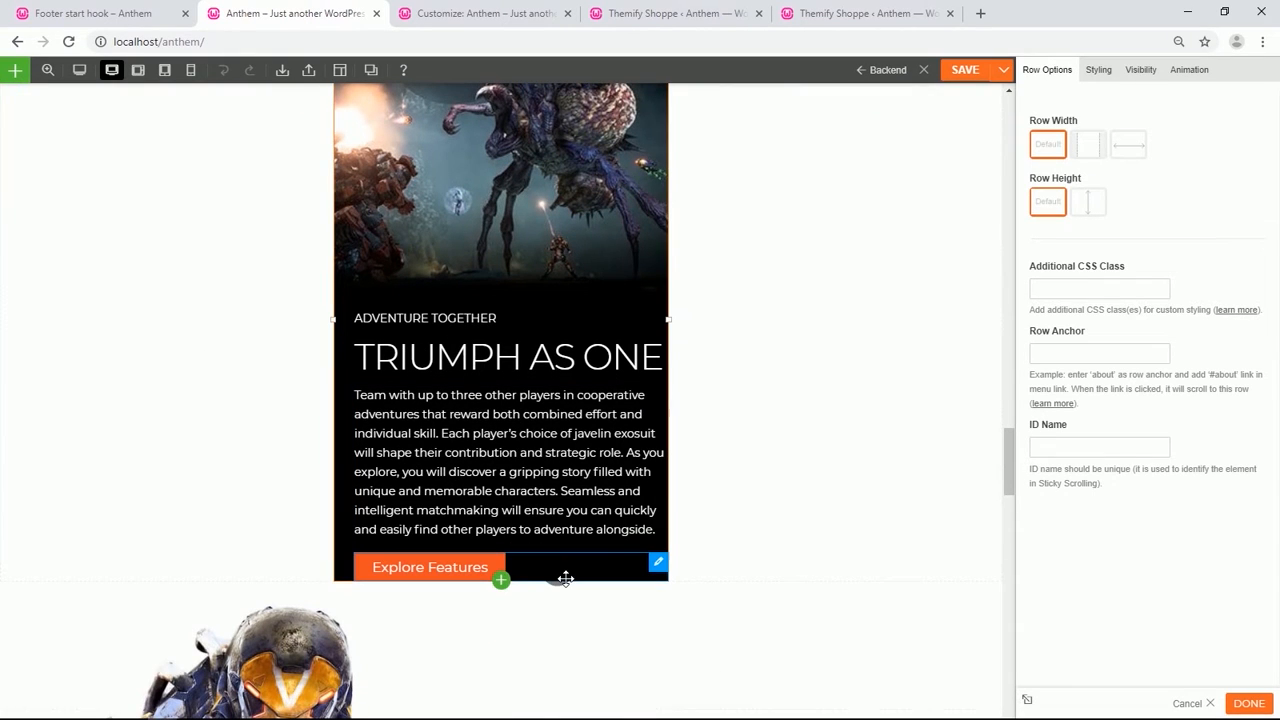
# Make the Explore Features button full width and give it 3 % right padding and 10 % bottom padding.
pyautogui.click(566, 580)
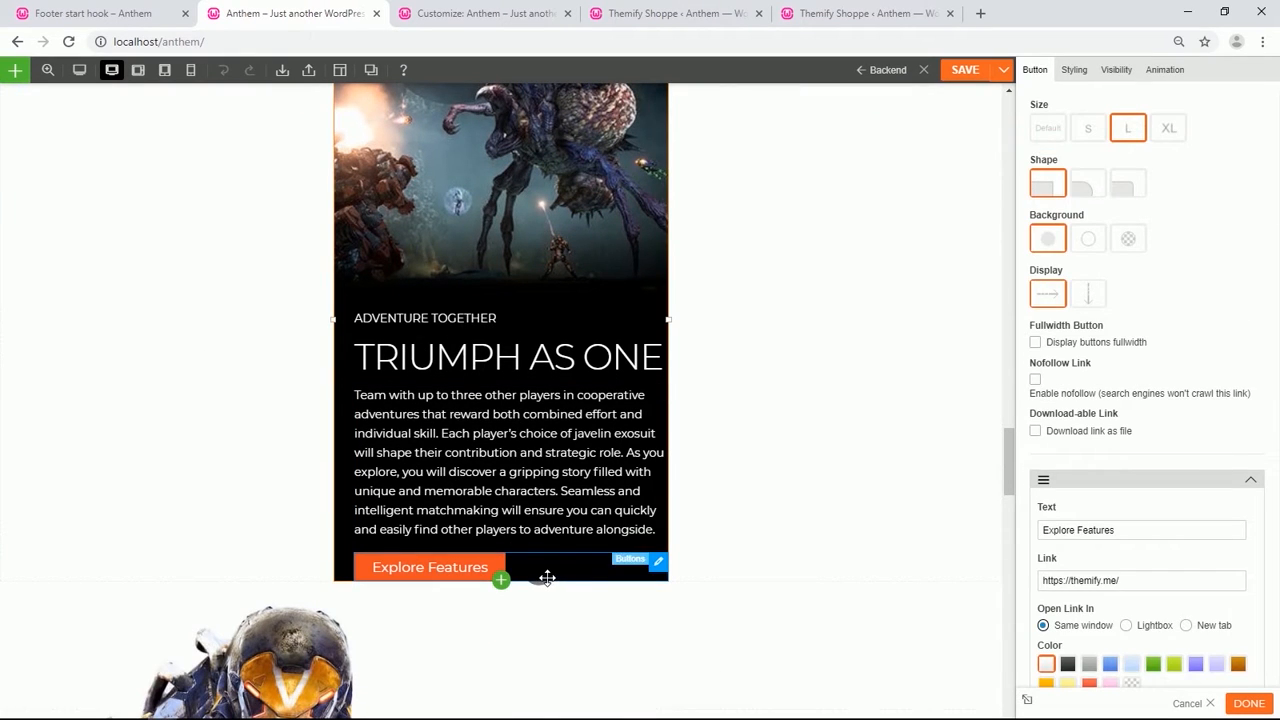
pyautogui.click(1036, 342)
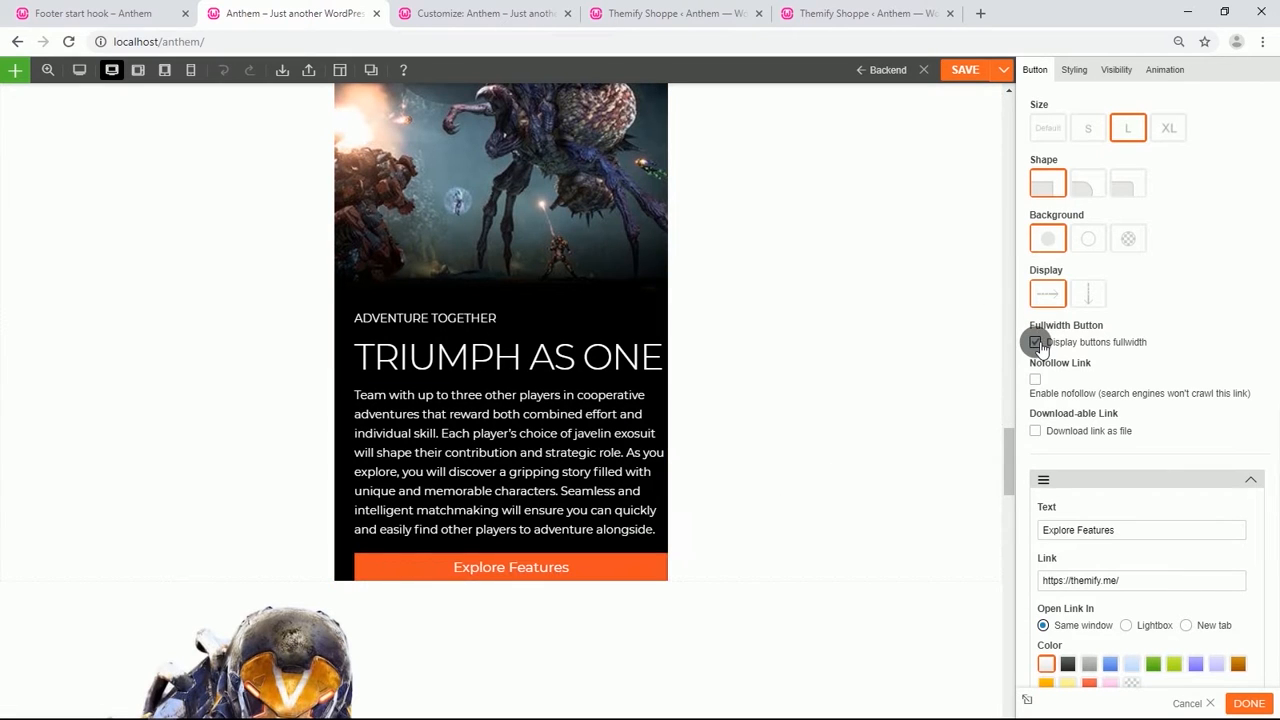
pyautogui.click(1073, 72)
pyautogui.click(1074, 238)
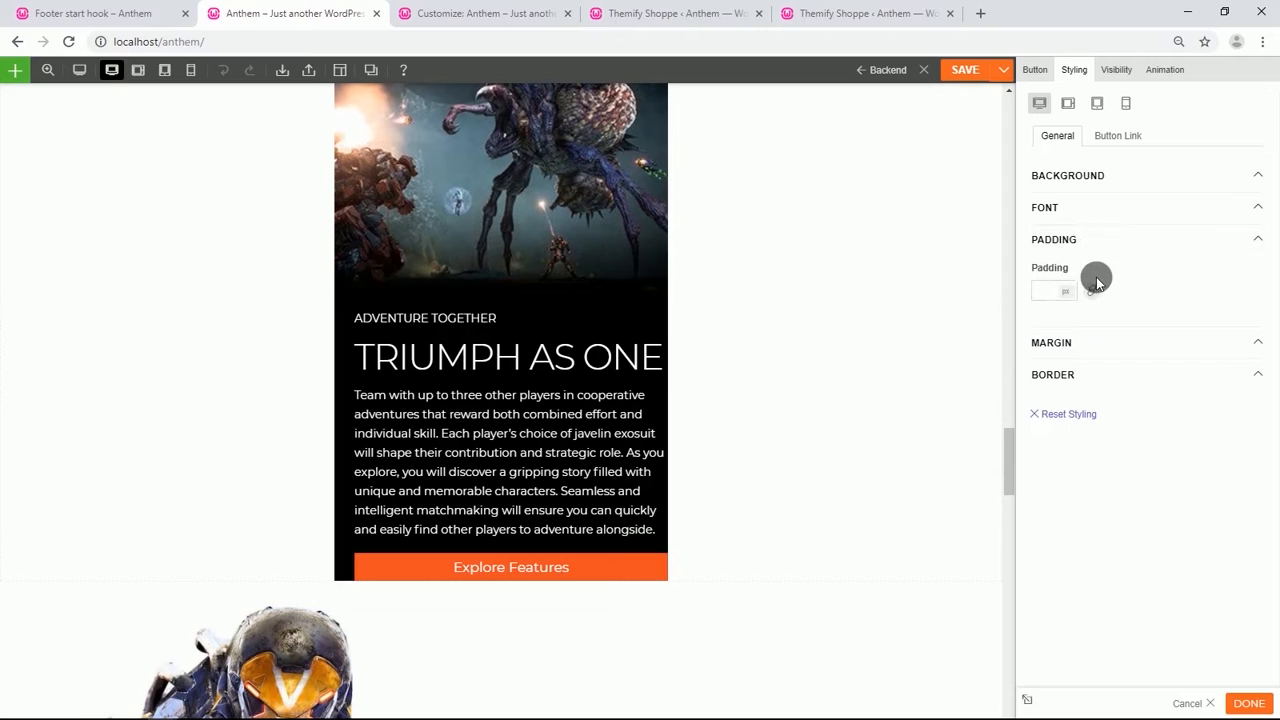
pyautogui.click(1093, 289)
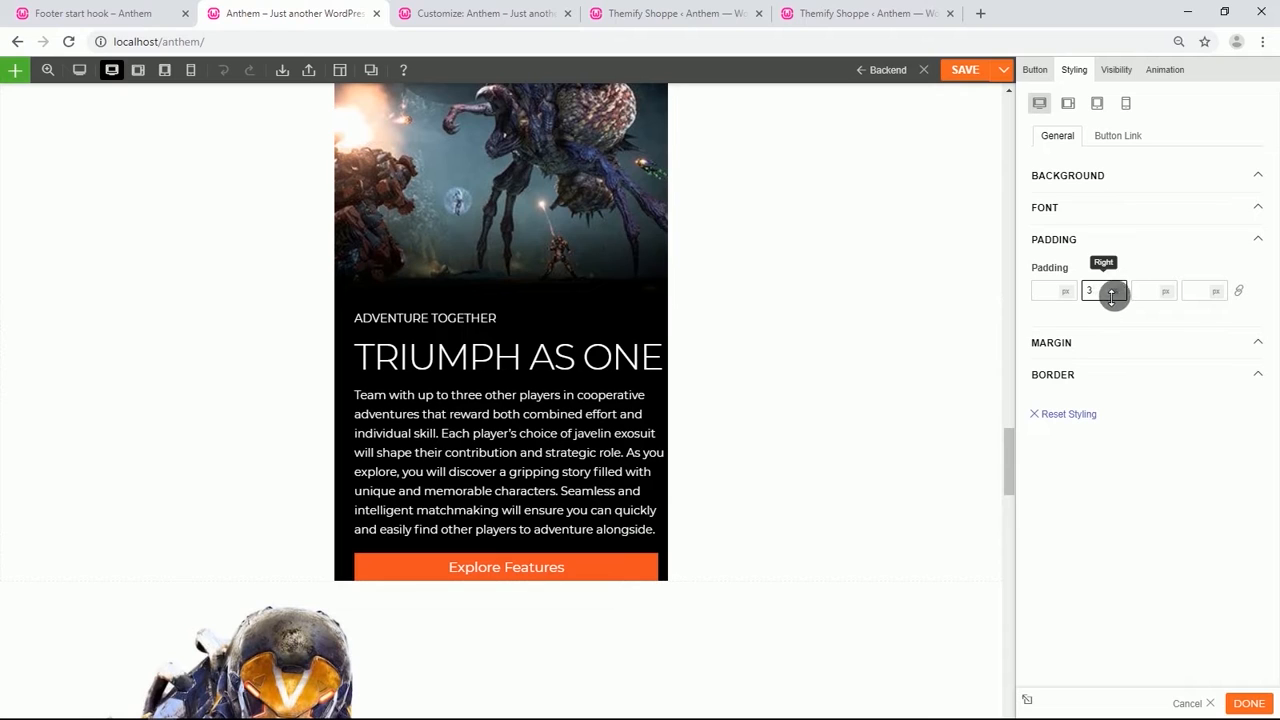
pyautogui.click(1168, 291)
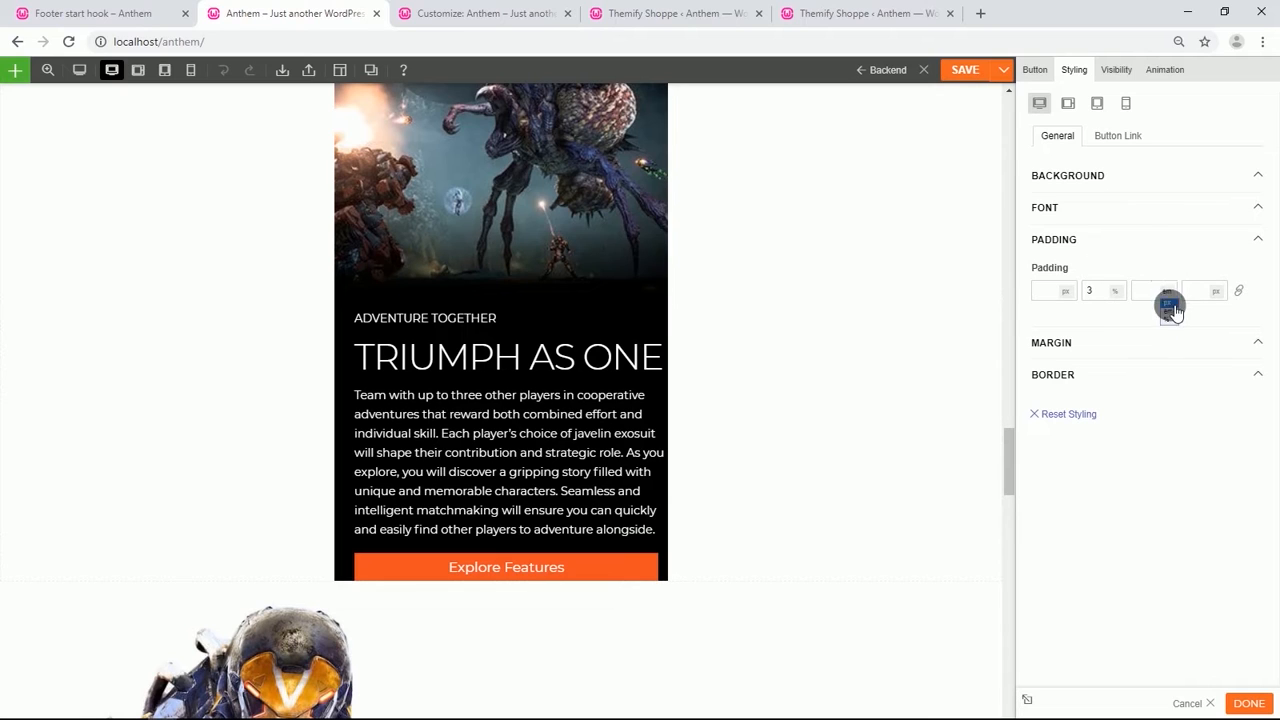
pyautogui.click(1171, 321)
pyautogui.click(1151, 295)
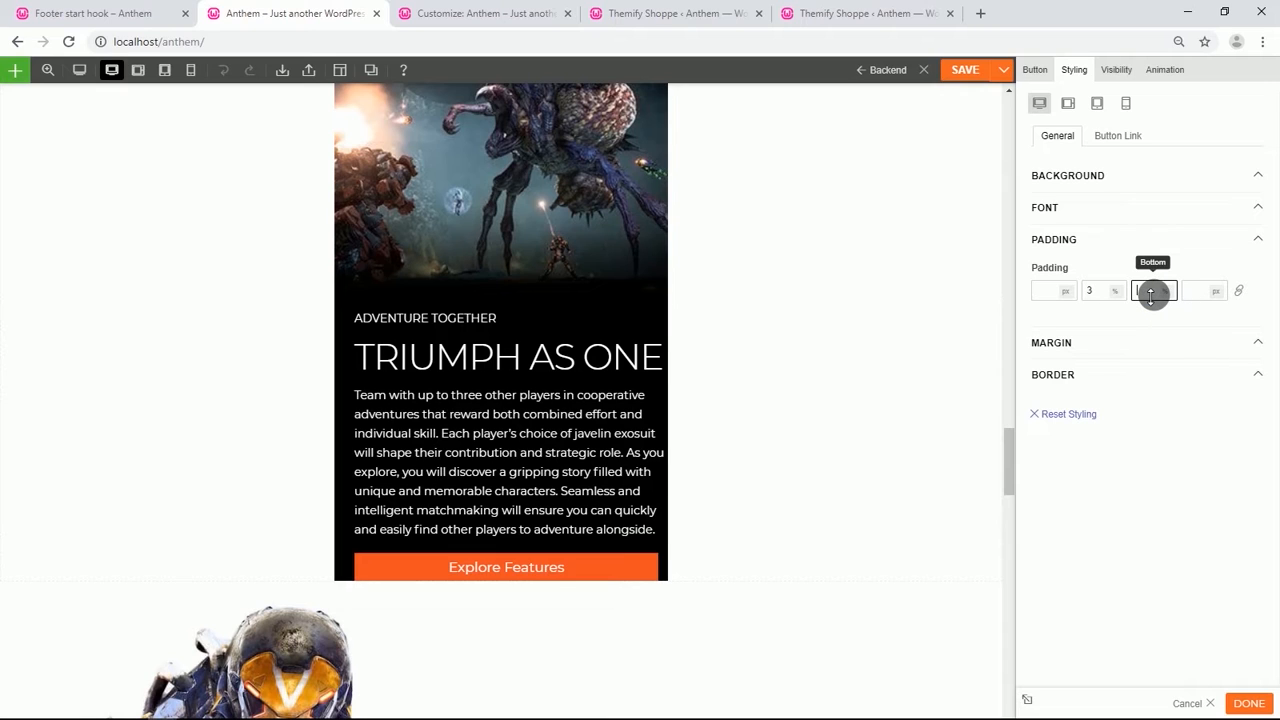
pyautogui.write('10')
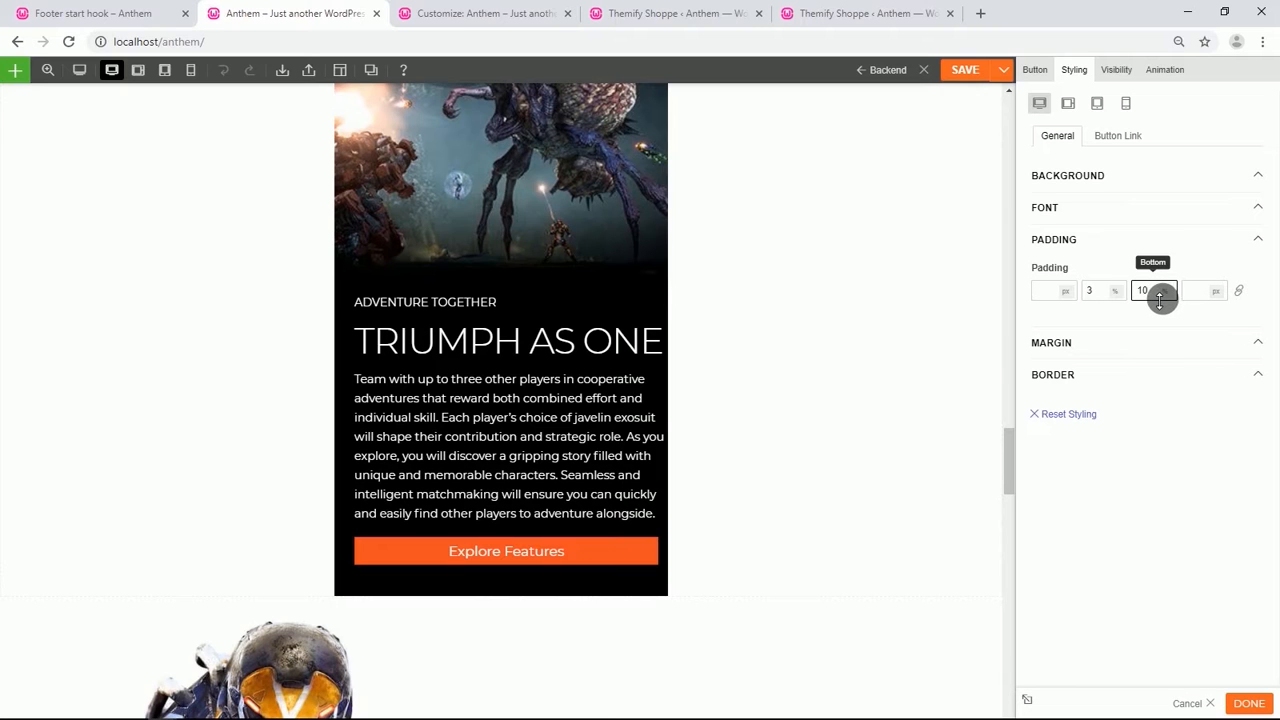
# Duplicate the Suit Up With Javelins row.
pyautogui.scroll(2, 562, 385)
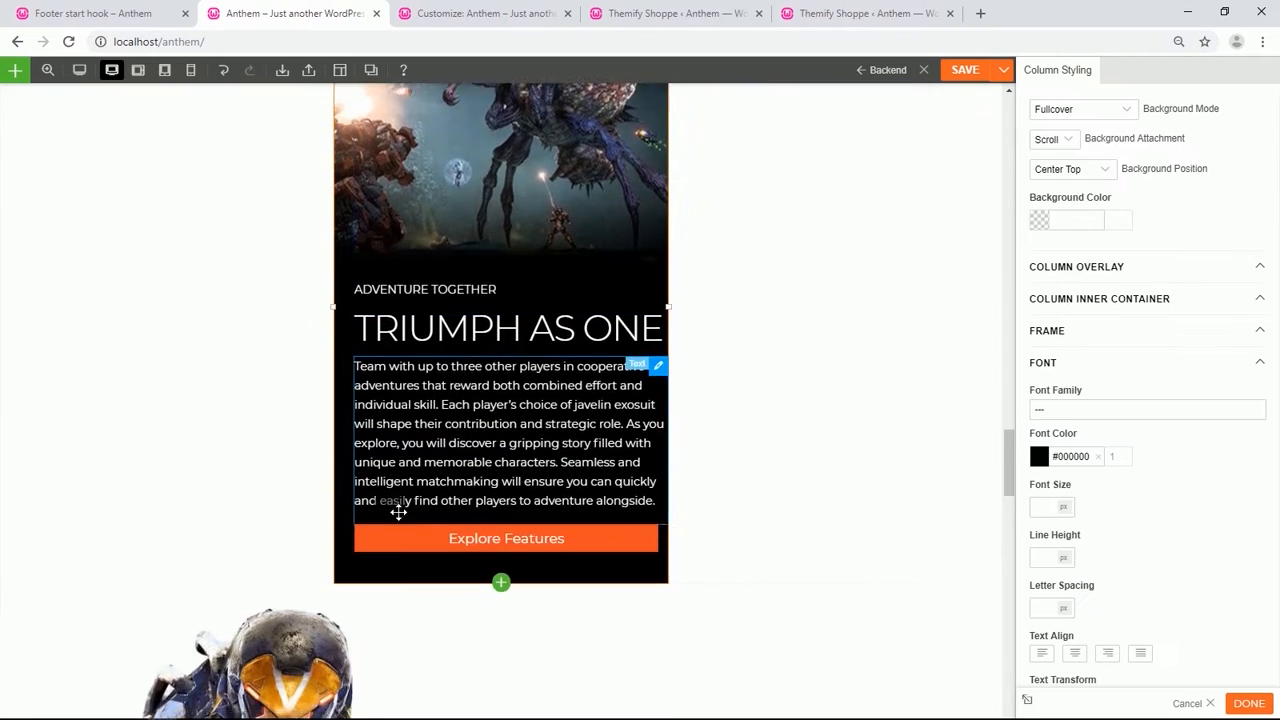
pyautogui.scroll(-3, 394, 508)
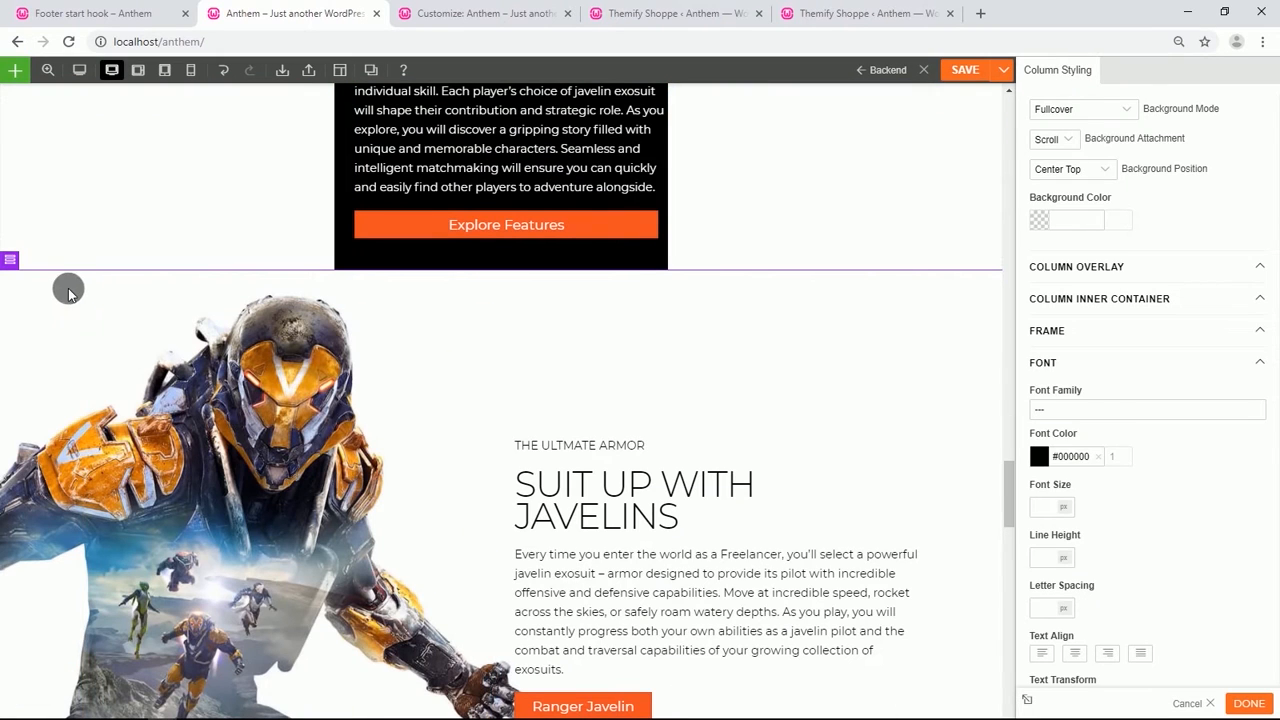
pyautogui.moveTo(20, 260)
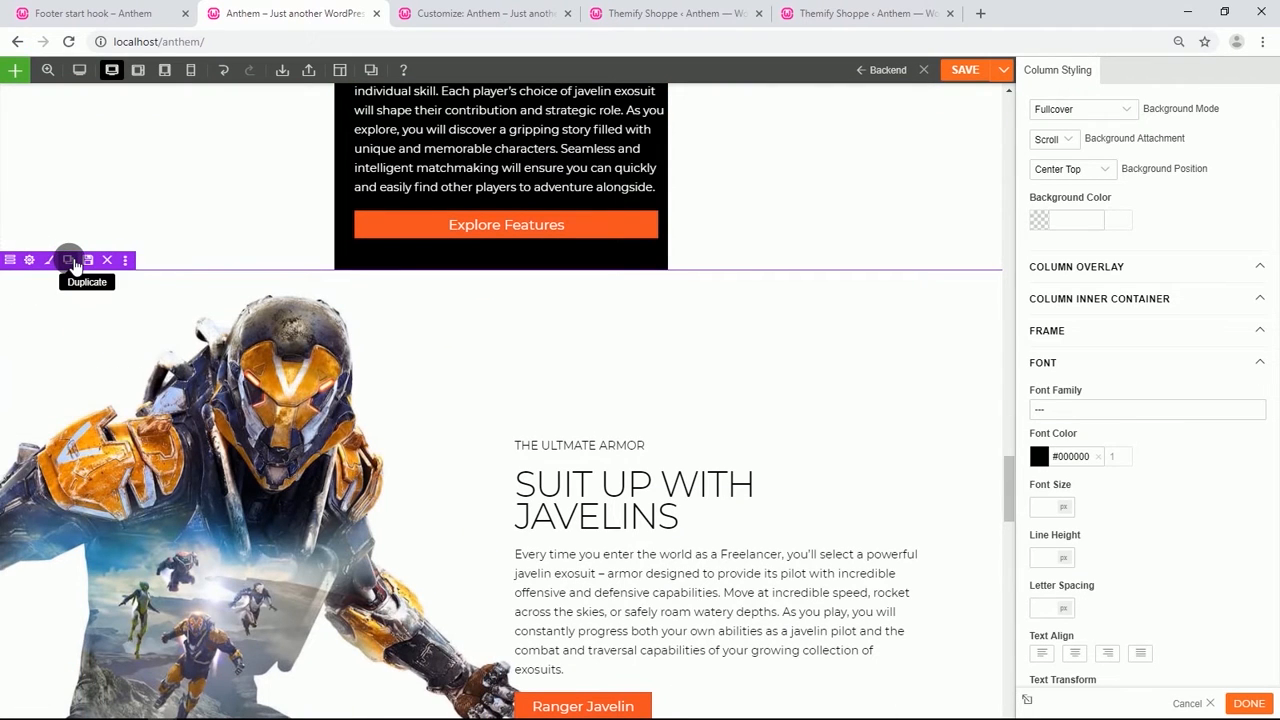
pyautogui.click(73, 263)
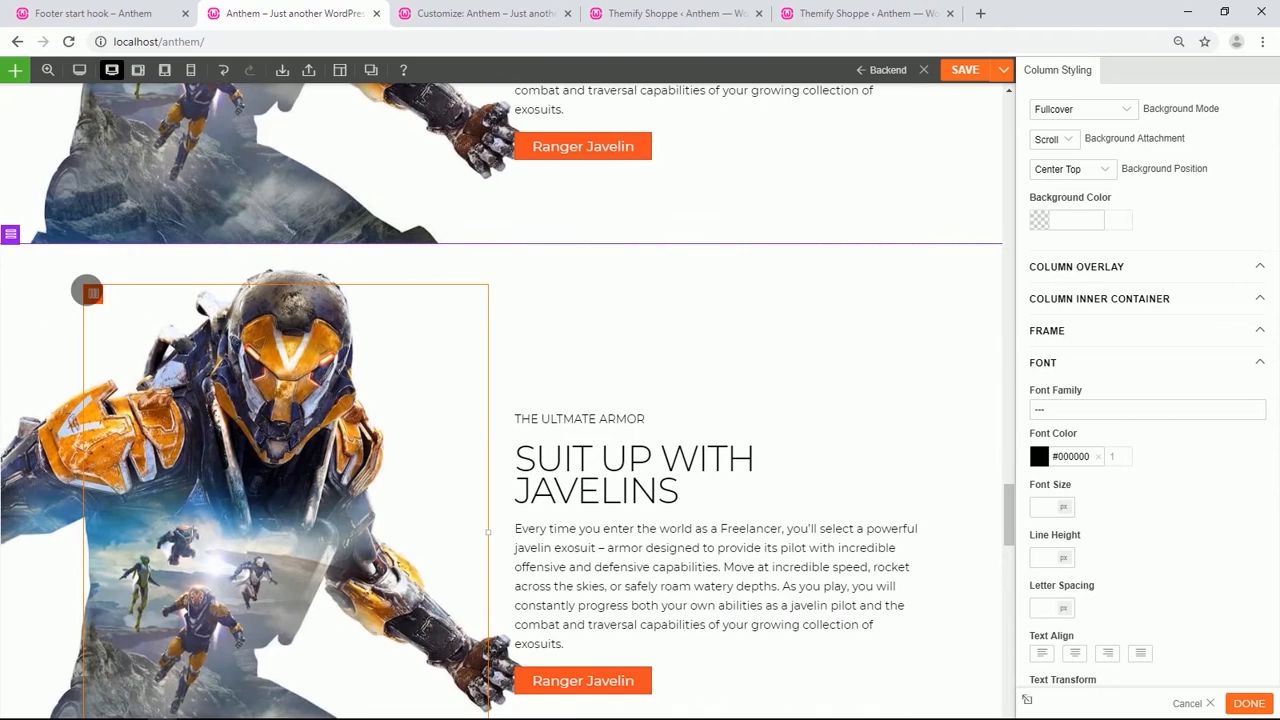
# Change the duplicated row's column layout.
pyautogui.moveTo(33, 240)
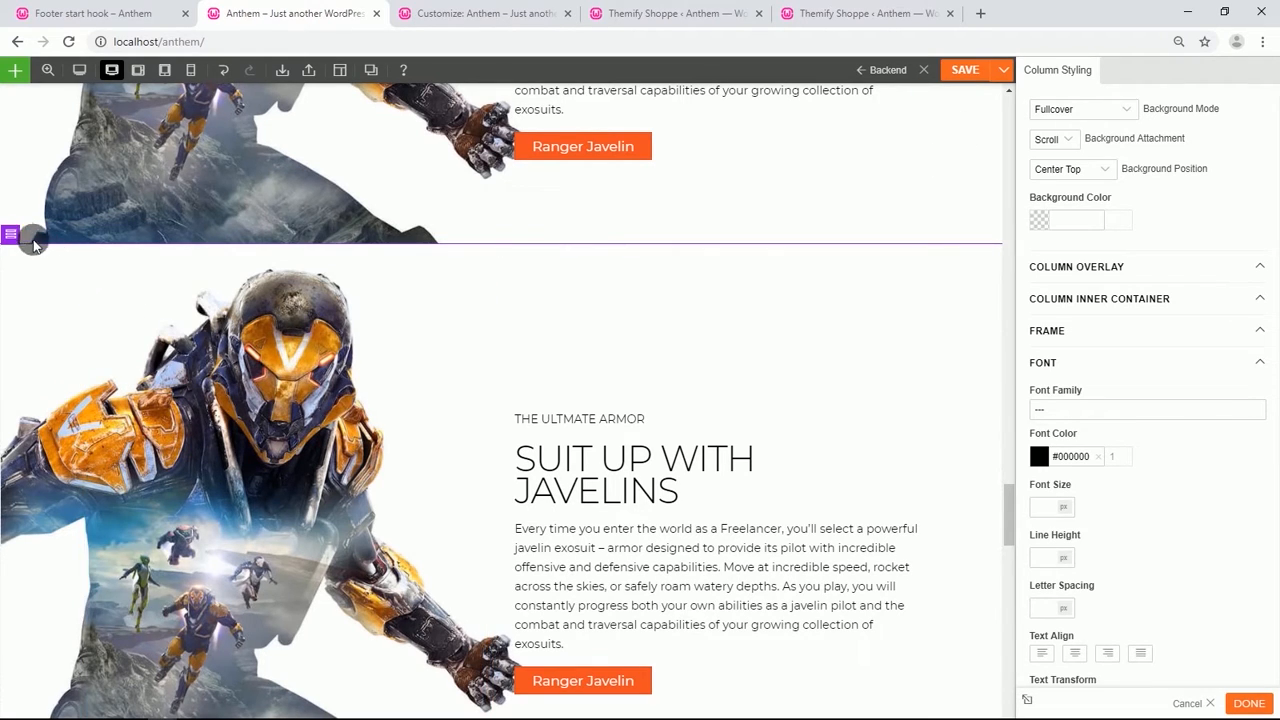
pyautogui.click(27, 236)
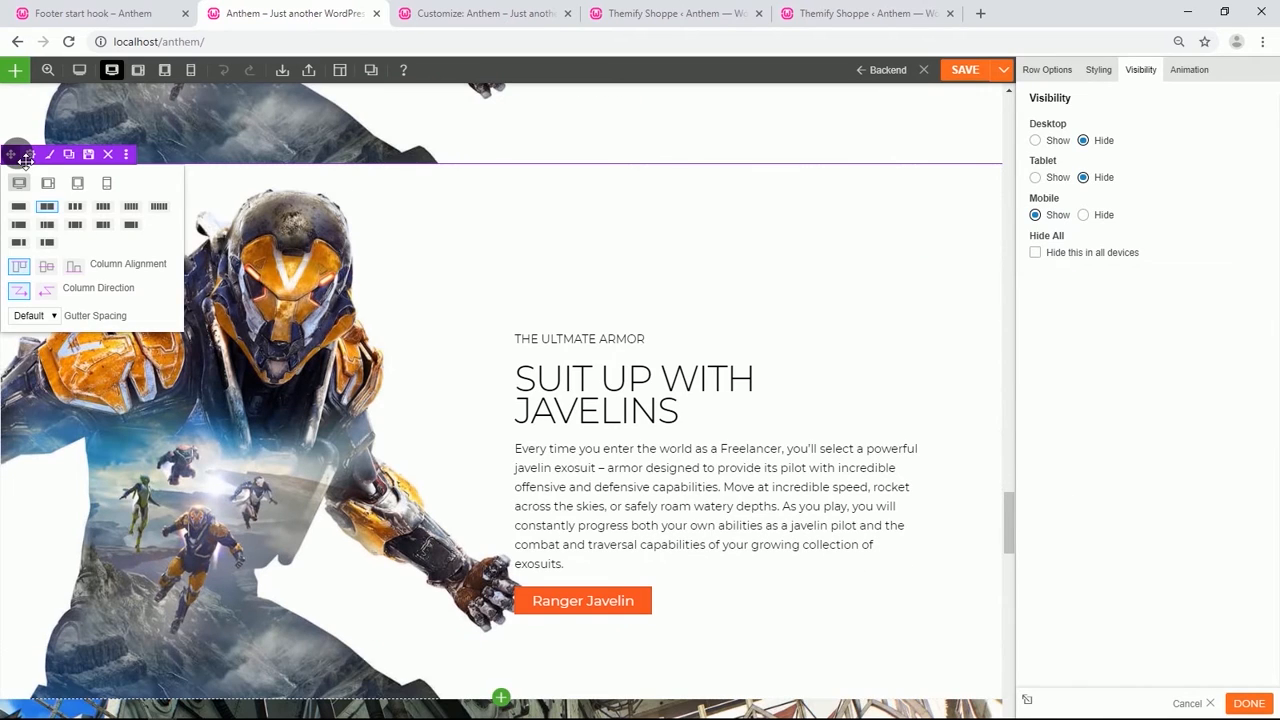
pyautogui.click(76, 208)
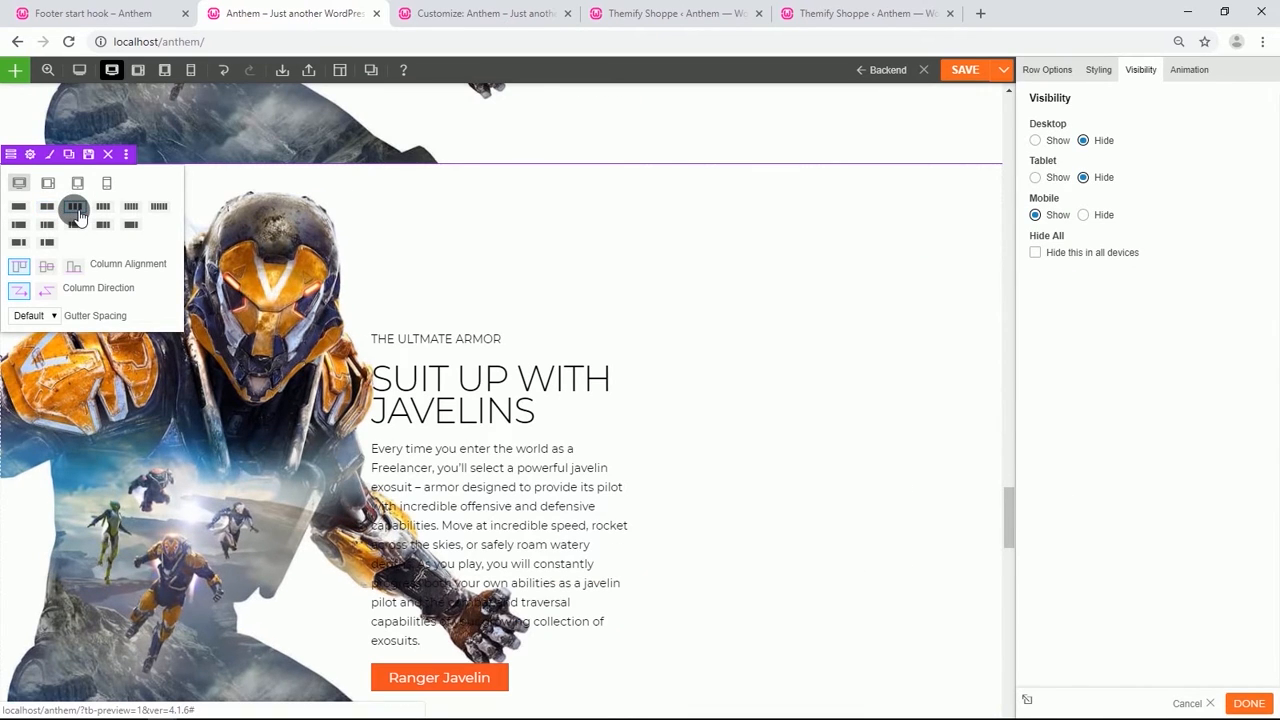
# Remove the background image from the duplicated row's styling.
pyautogui.click(30, 154)
pyautogui.click(1096, 69)
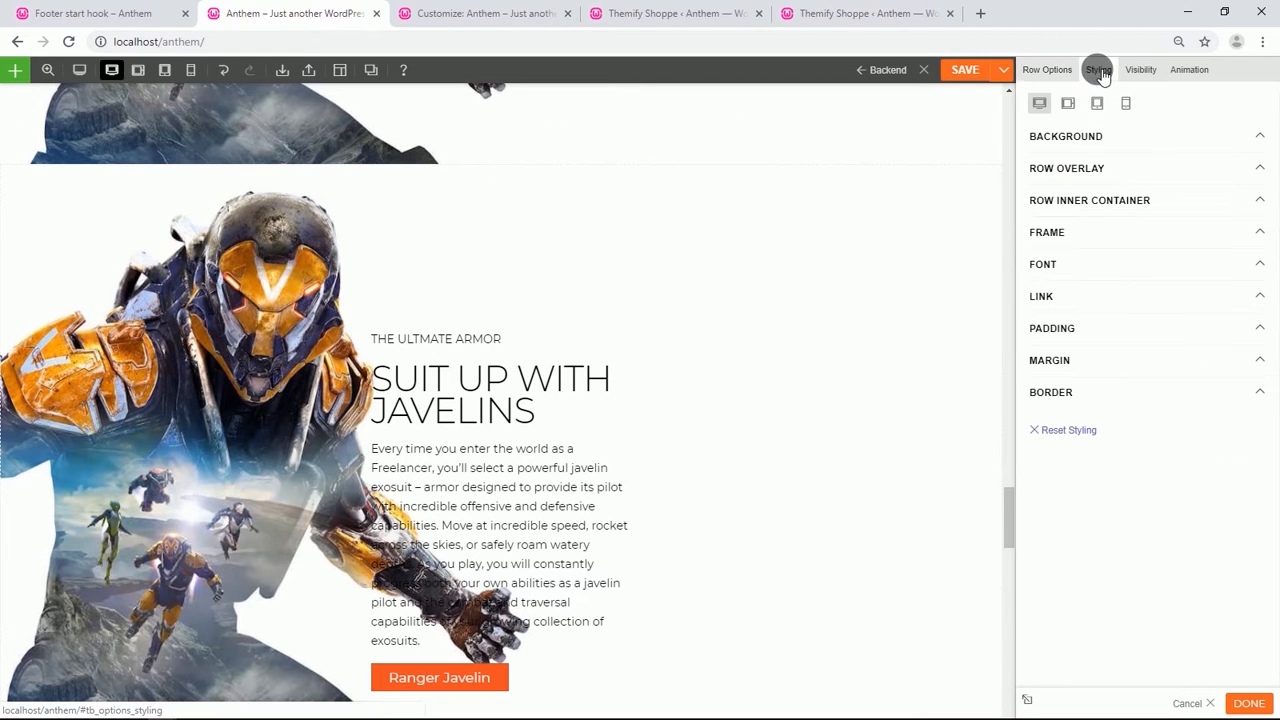
pyautogui.click(1105, 338)
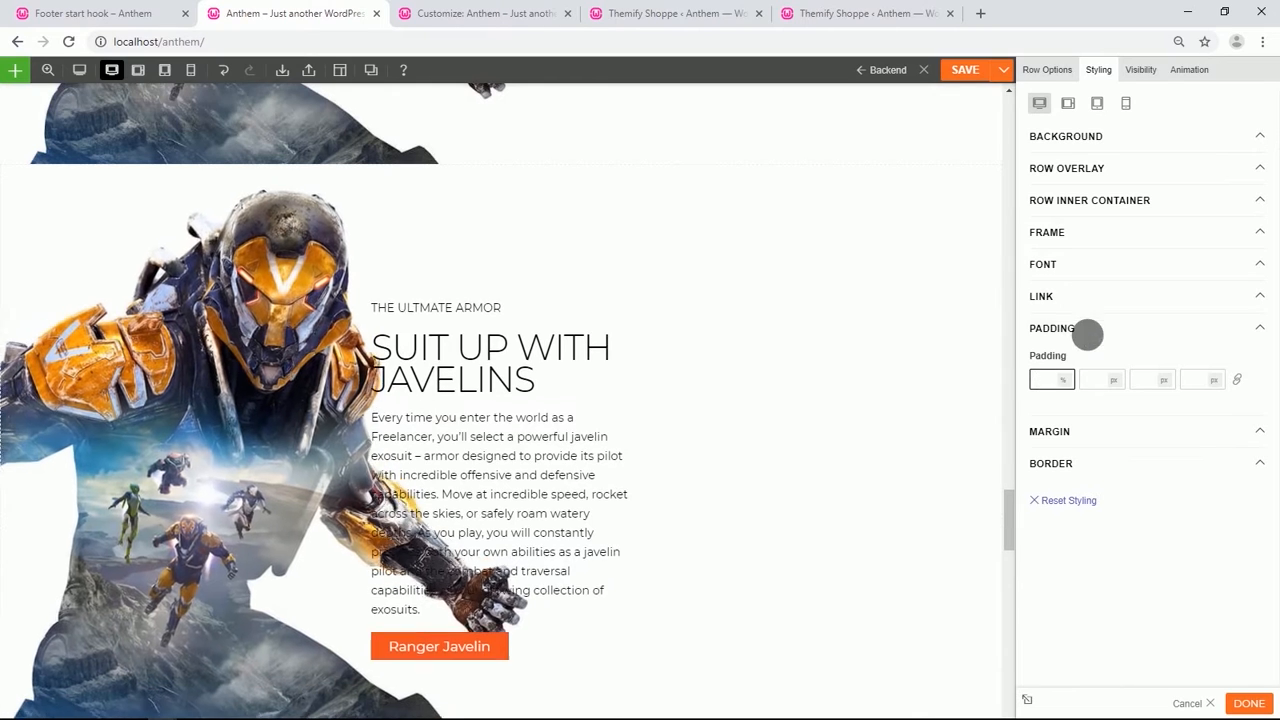
pyautogui.click(1075, 135)
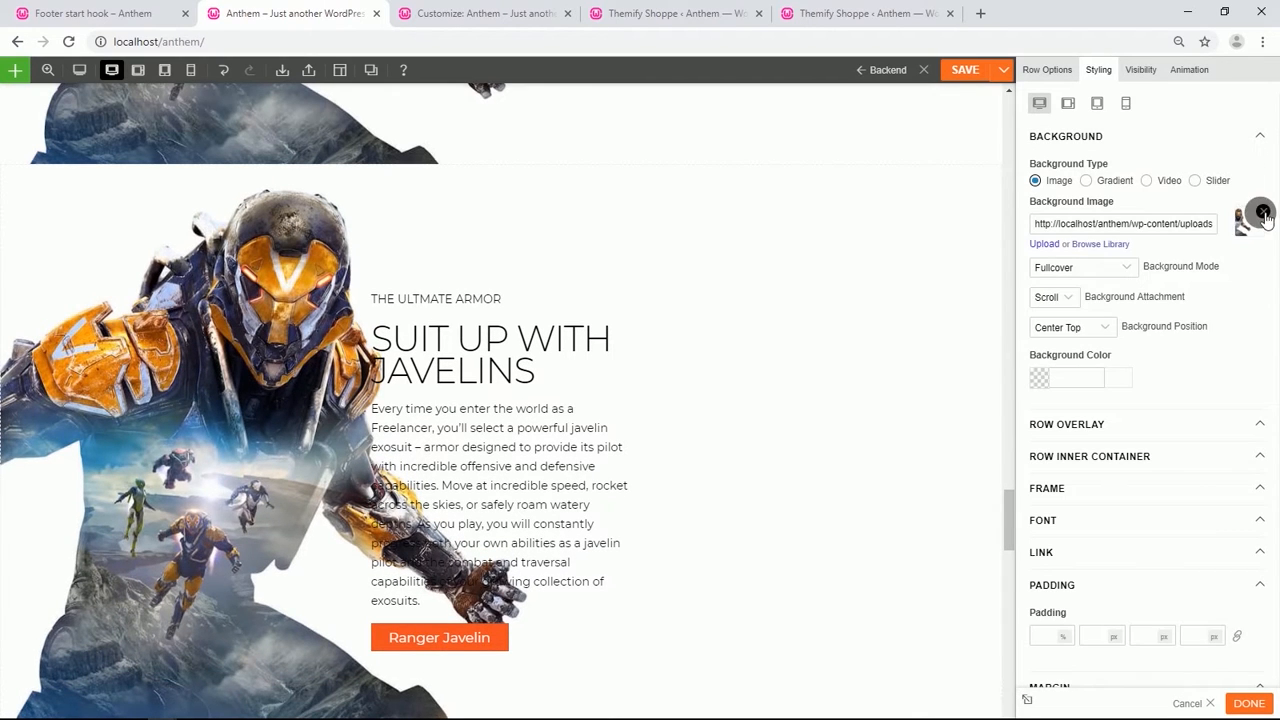
pyautogui.click(1262, 211)
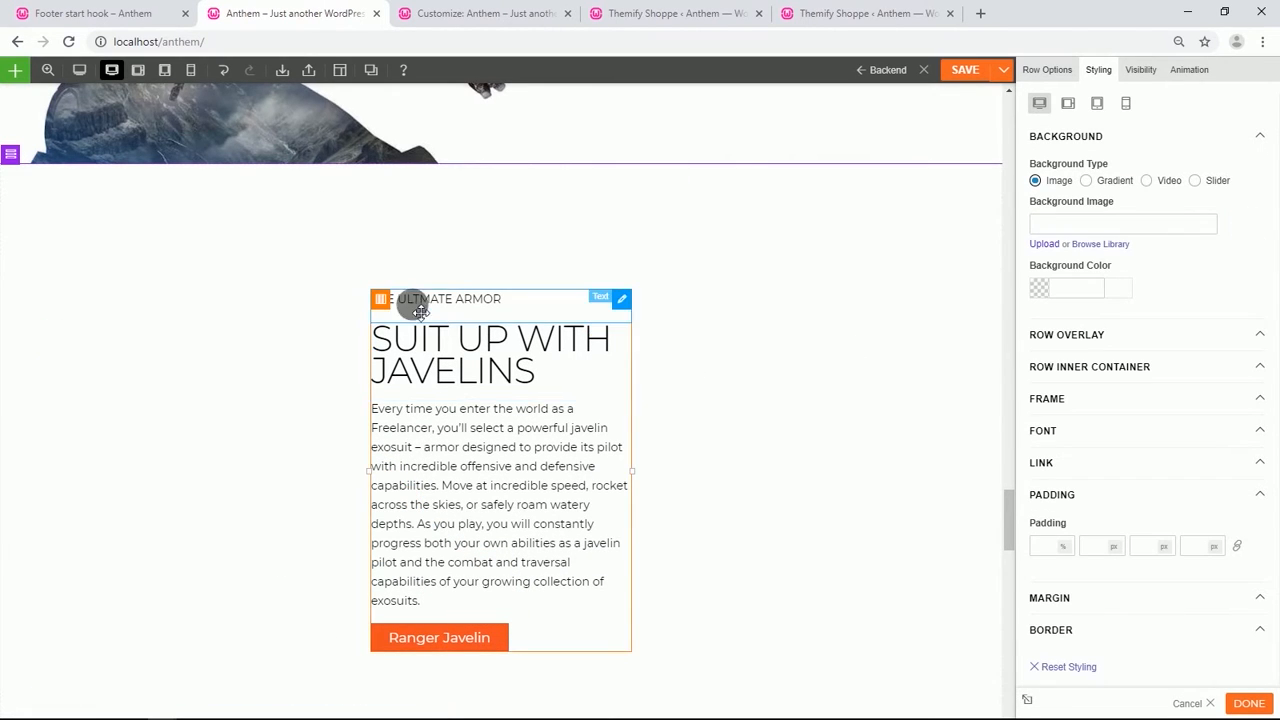
# Set the text column's background image to javelins-xl.jpg.adapt_320w.jpg from the media library.
pyautogui.click(380, 298)
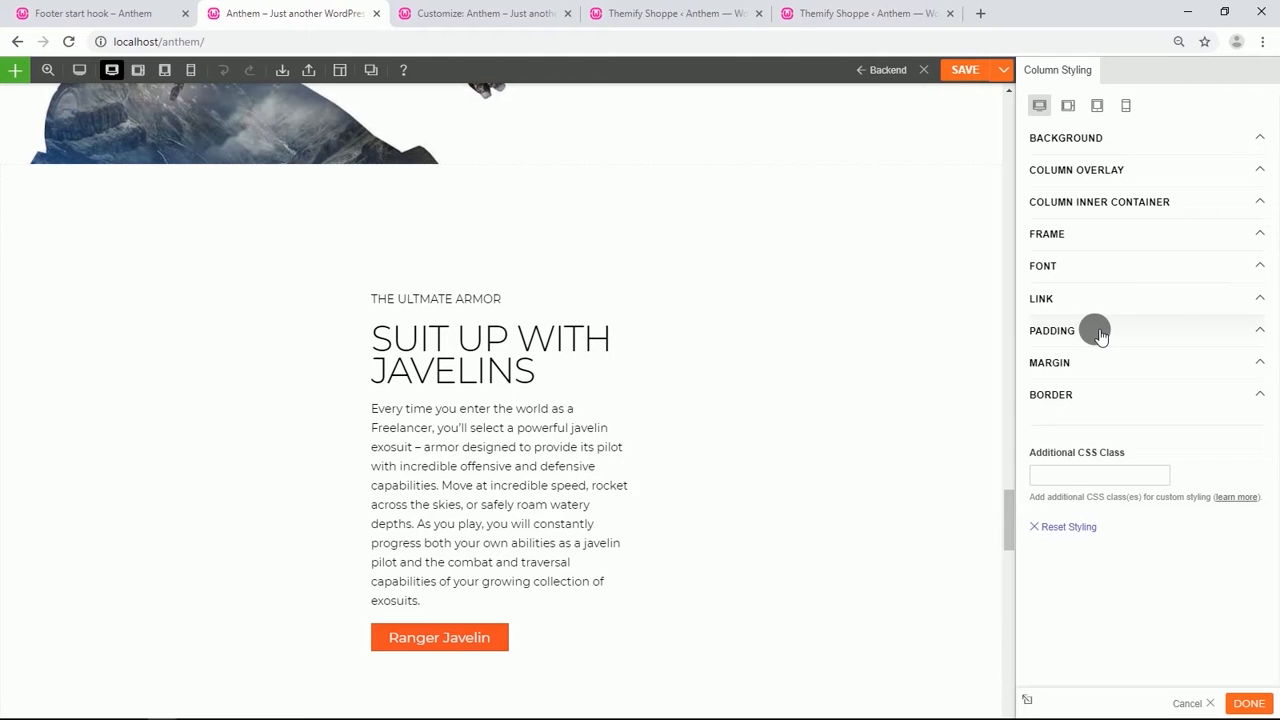
pyautogui.click(1094, 136)
pyautogui.click(1102, 247)
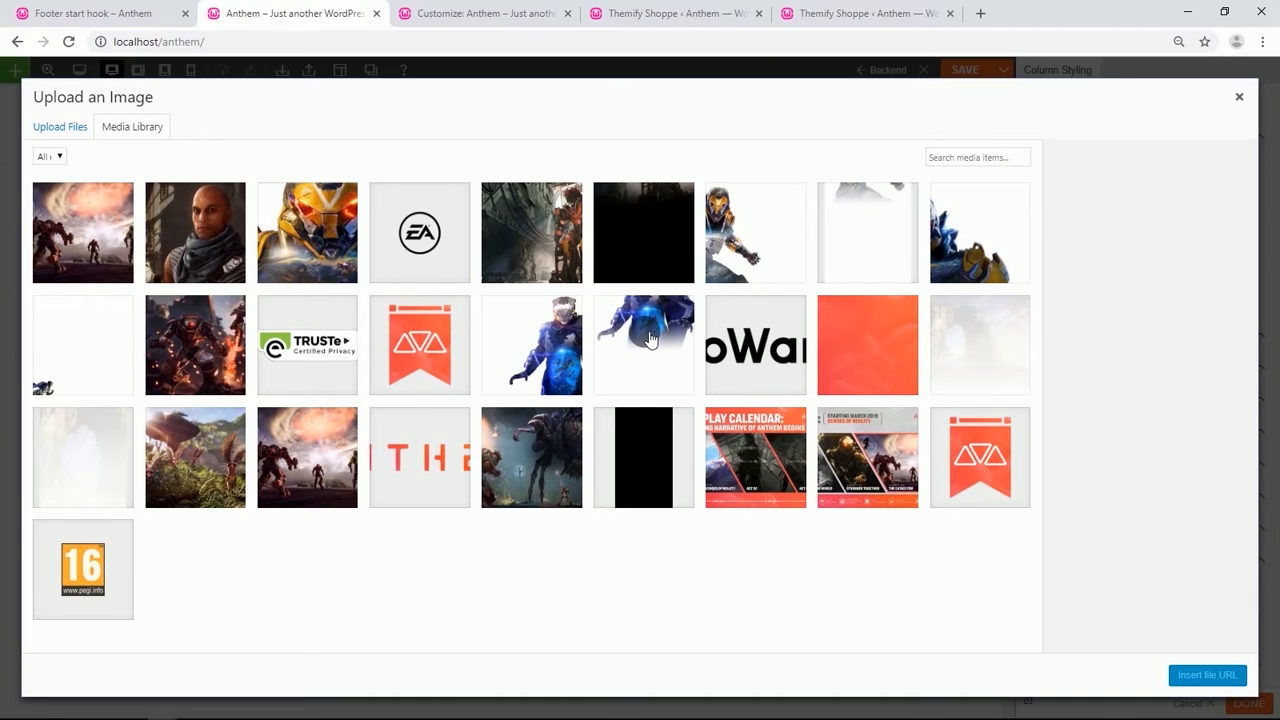
pyautogui.click(860, 238)
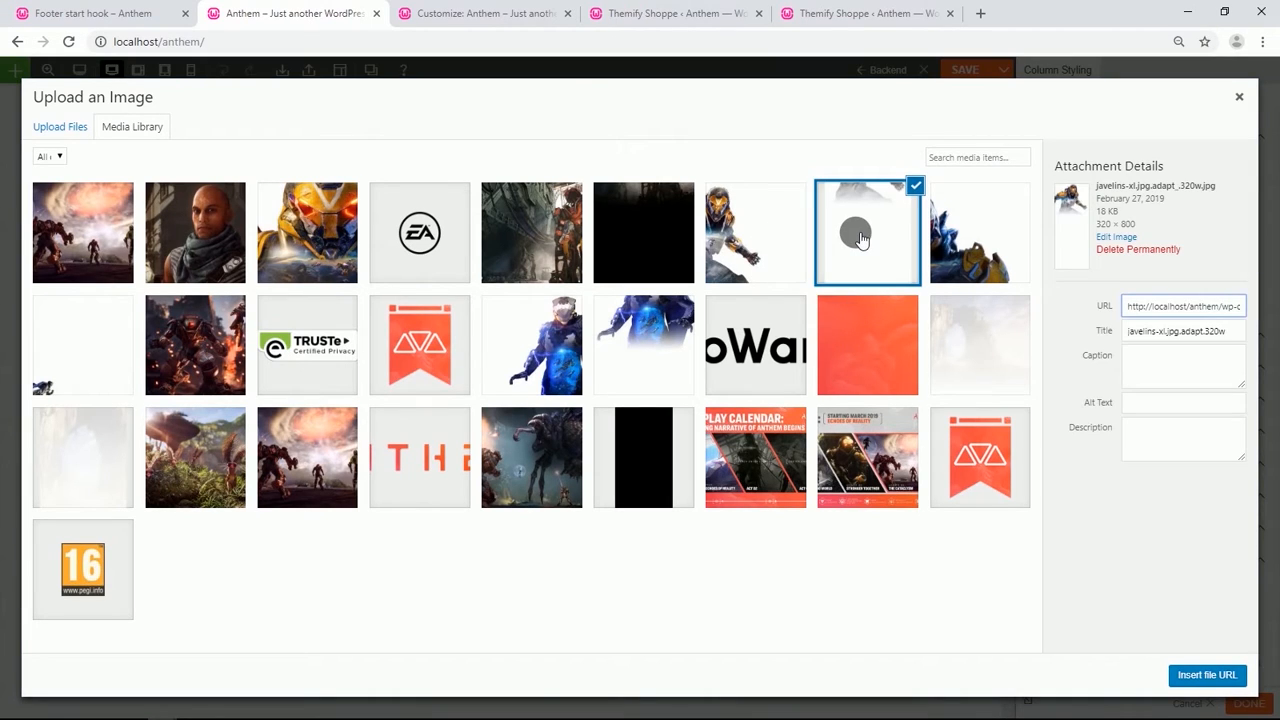
pyautogui.click(1201, 673)
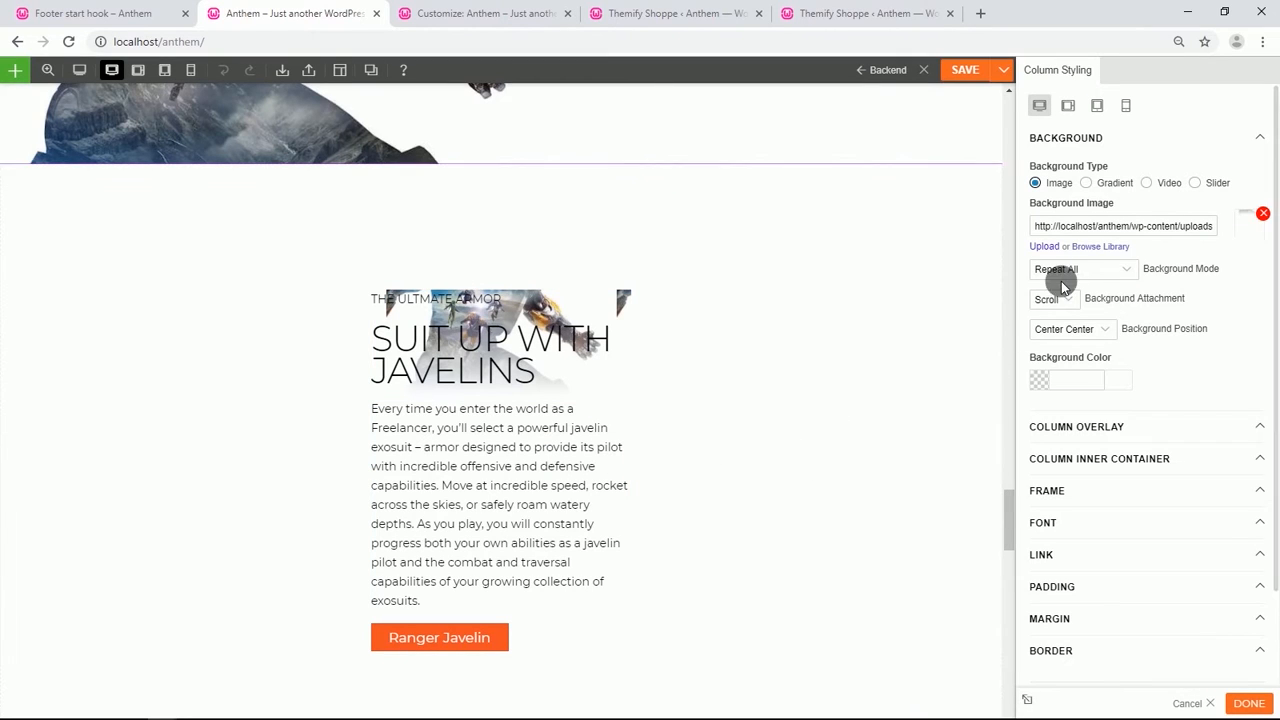
# Set the text column's background mode to Fullcover and its background position to Center Top.
pyautogui.click(1120, 278)
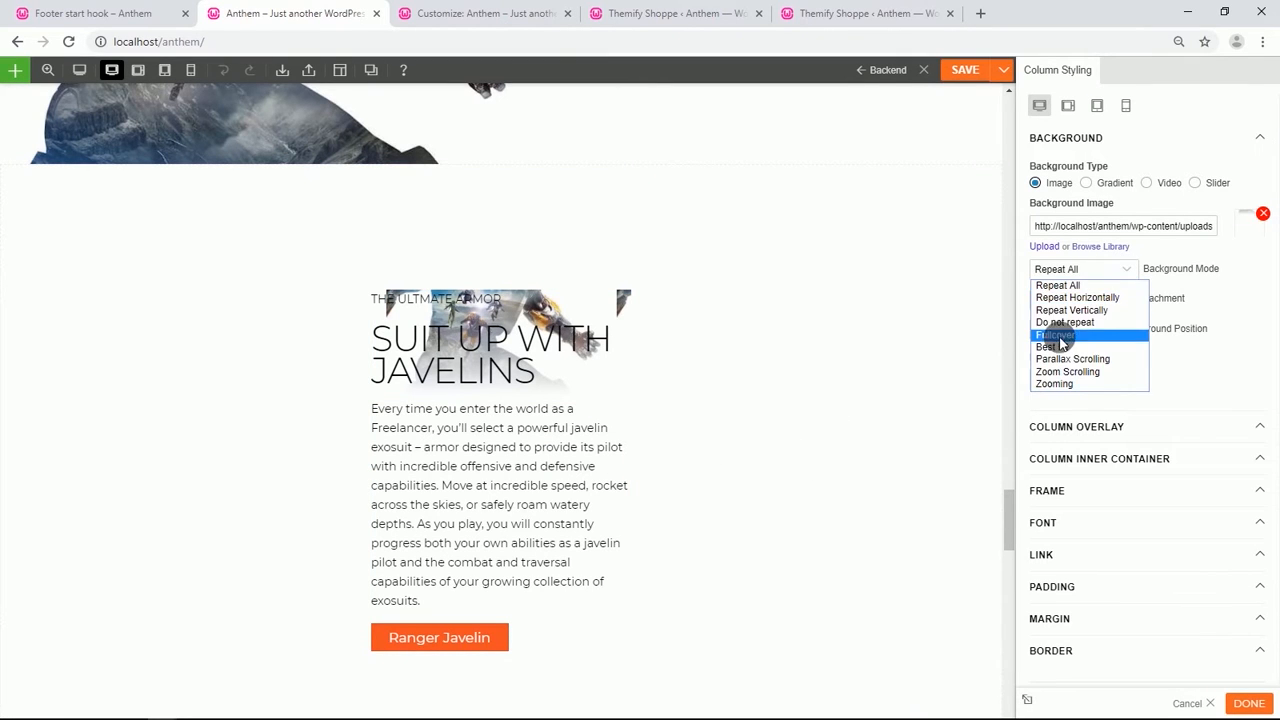
pyautogui.click(1060, 336)
pyautogui.click(1133, 278)
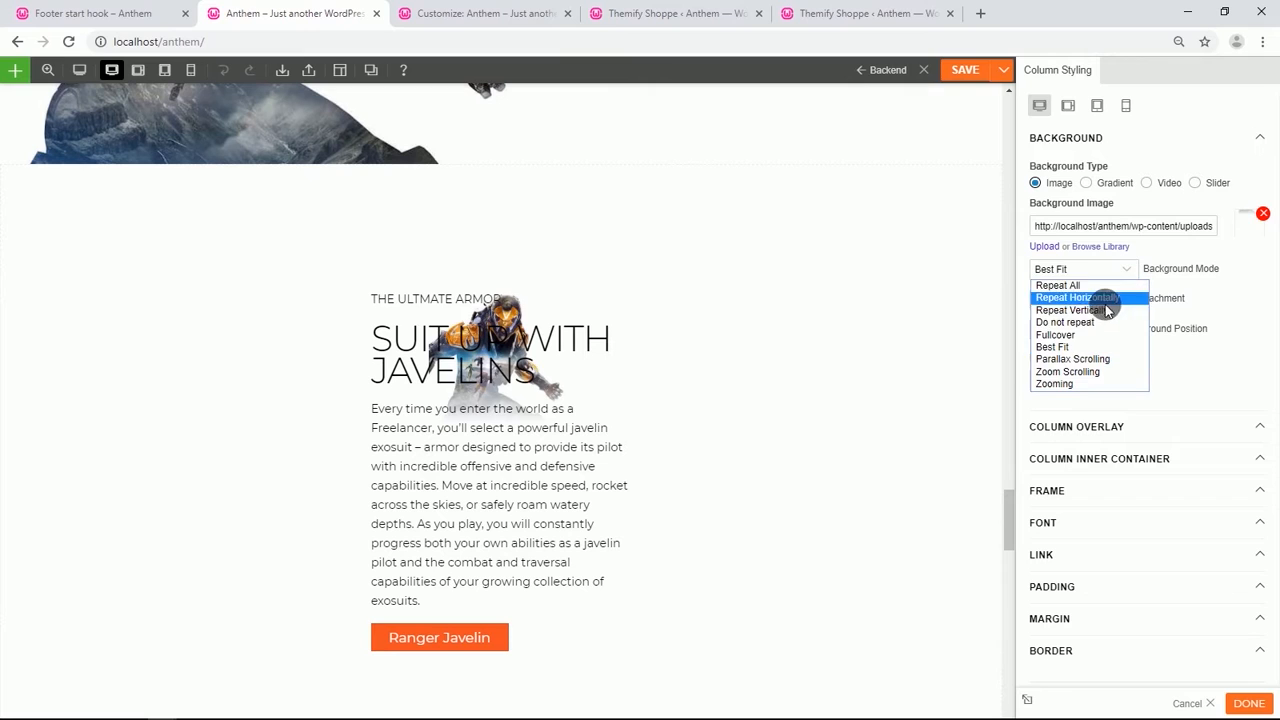
pyautogui.click(1068, 332)
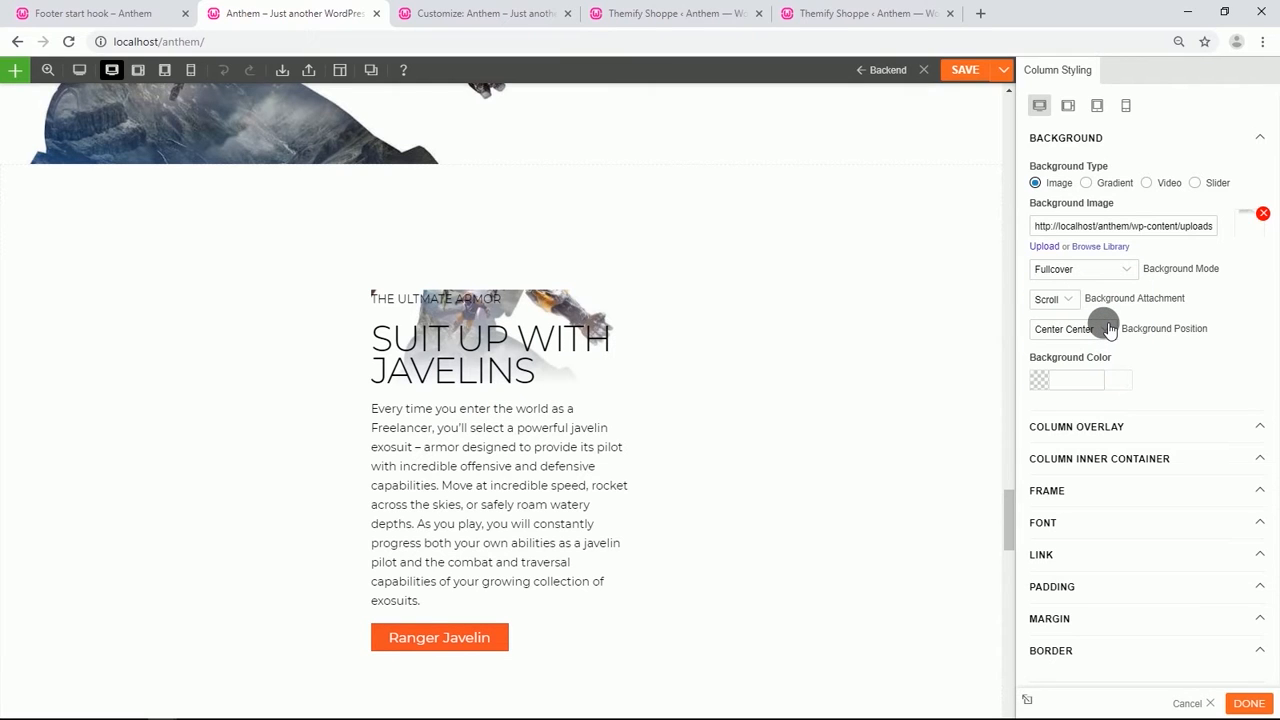
pyautogui.click(1108, 330)
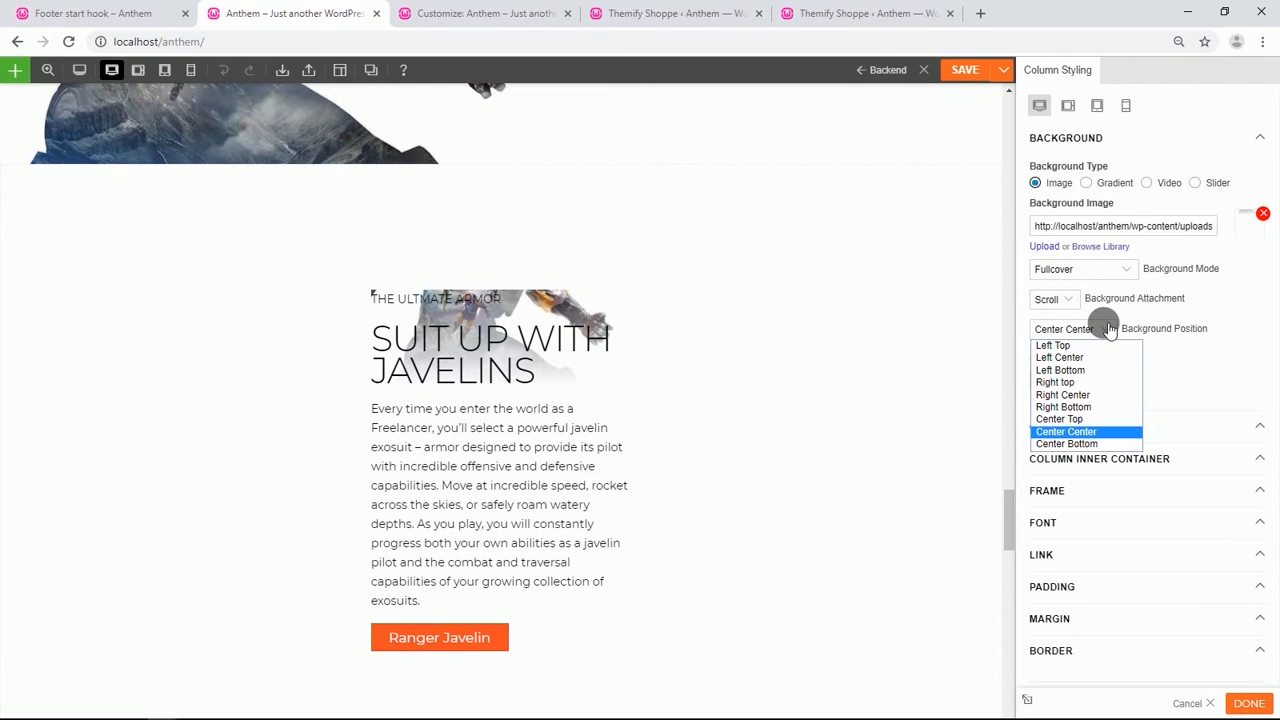
pyautogui.click(1073, 420)
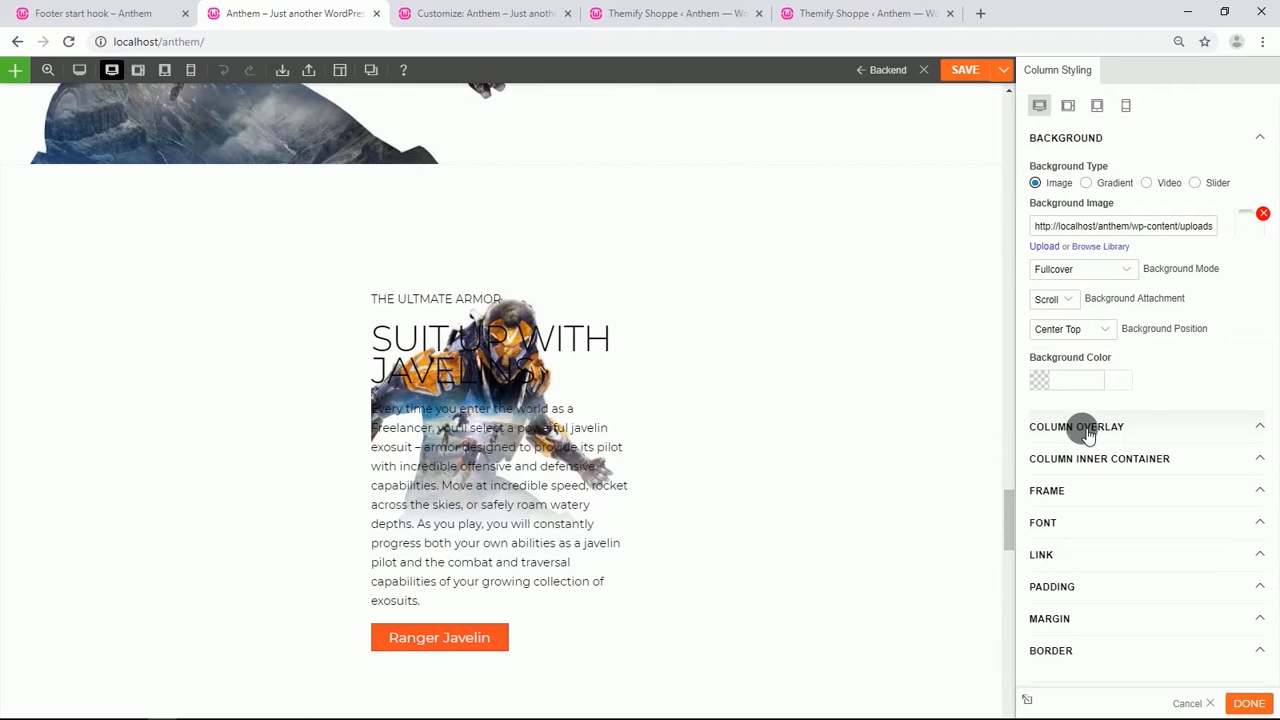
# Set the top padding of "The Ultimate Armor" text module to 80%.
pyautogui.click(478, 312)
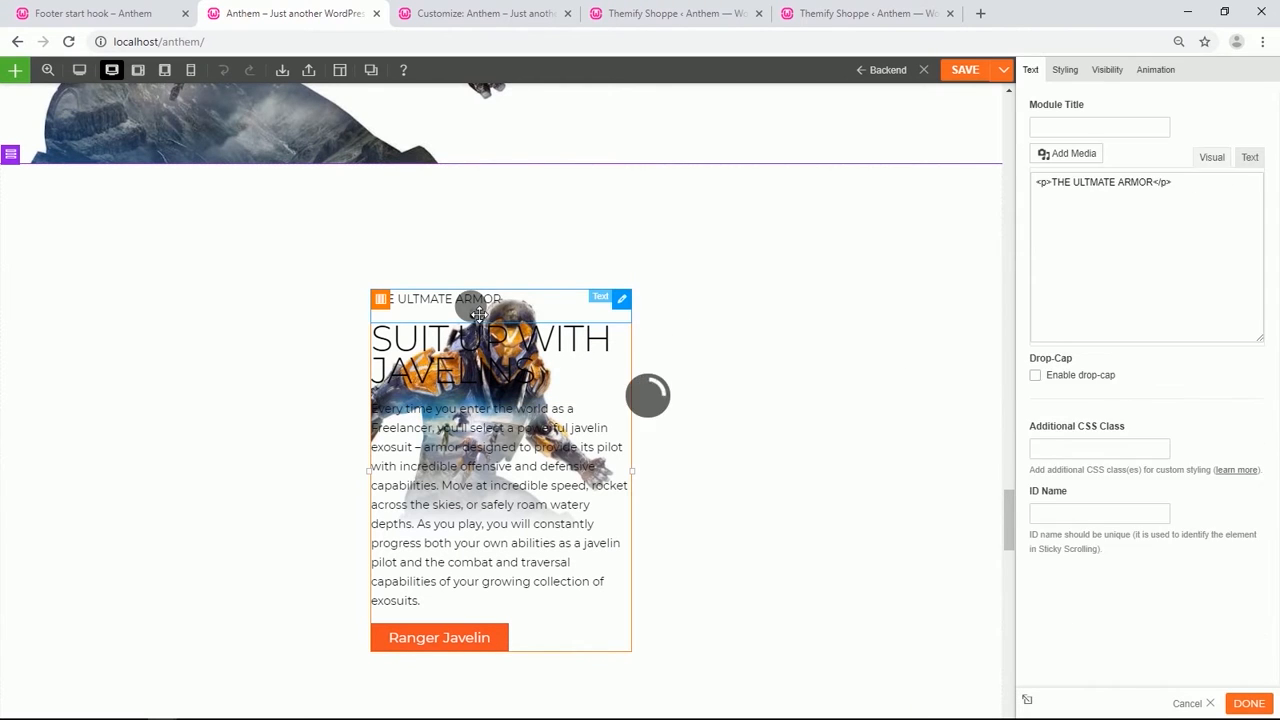
pyautogui.click(1068, 74)
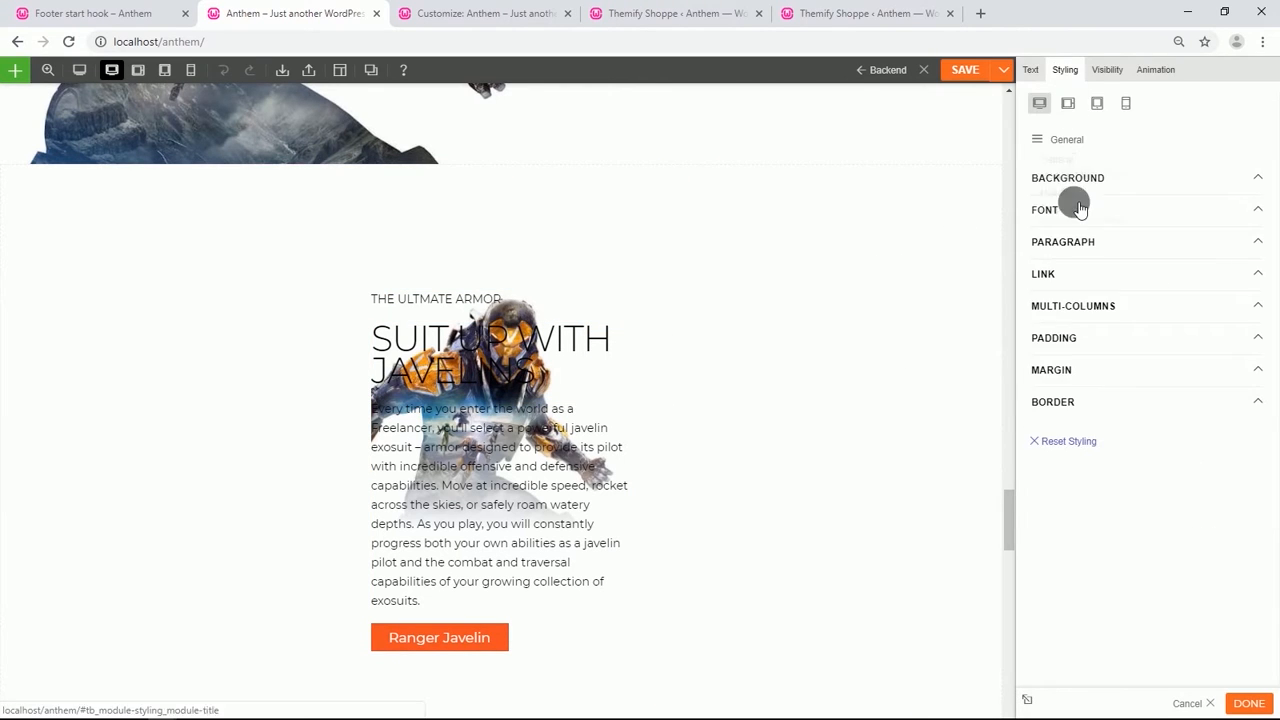
pyautogui.click(1068, 339)
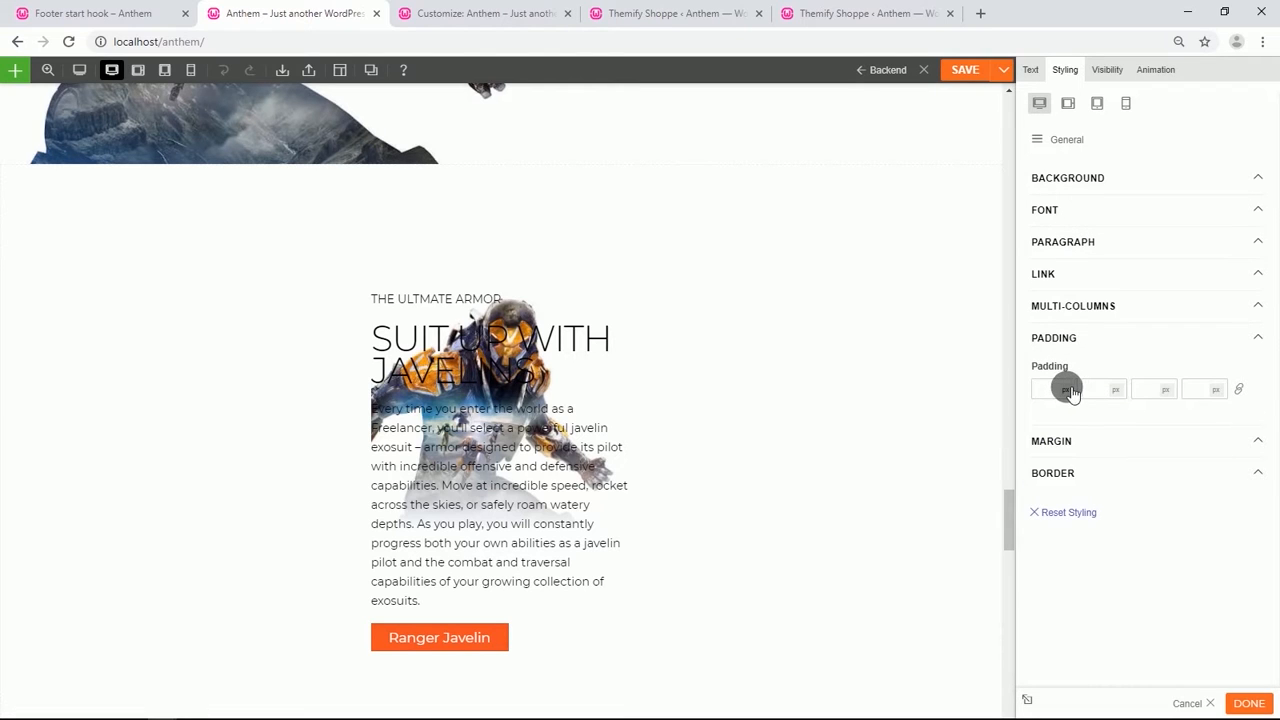
pyautogui.click(1065, 390)
pyautogui.click(1064, 417)
pyautogui.click(1044, 398)
pyautogui.write('80')
pyautogui.scroll(-2, 553, 420)
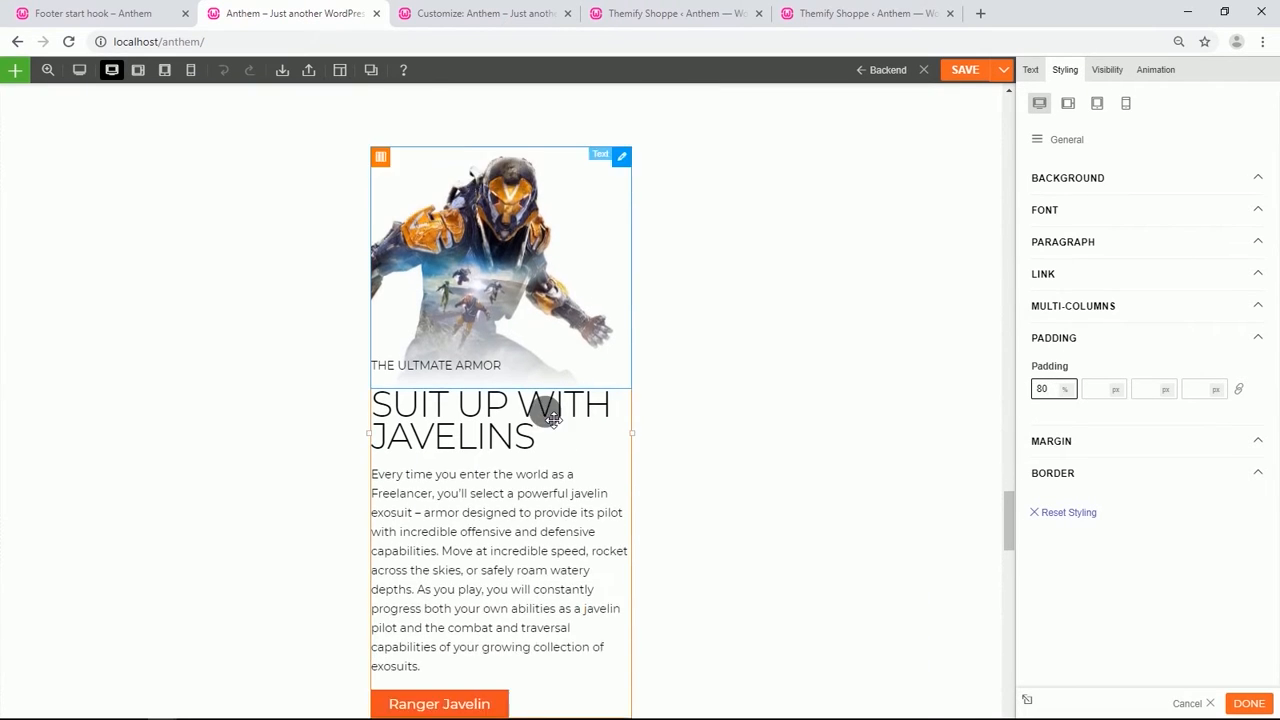
pyautogui.scroll(-1, 553, 420)
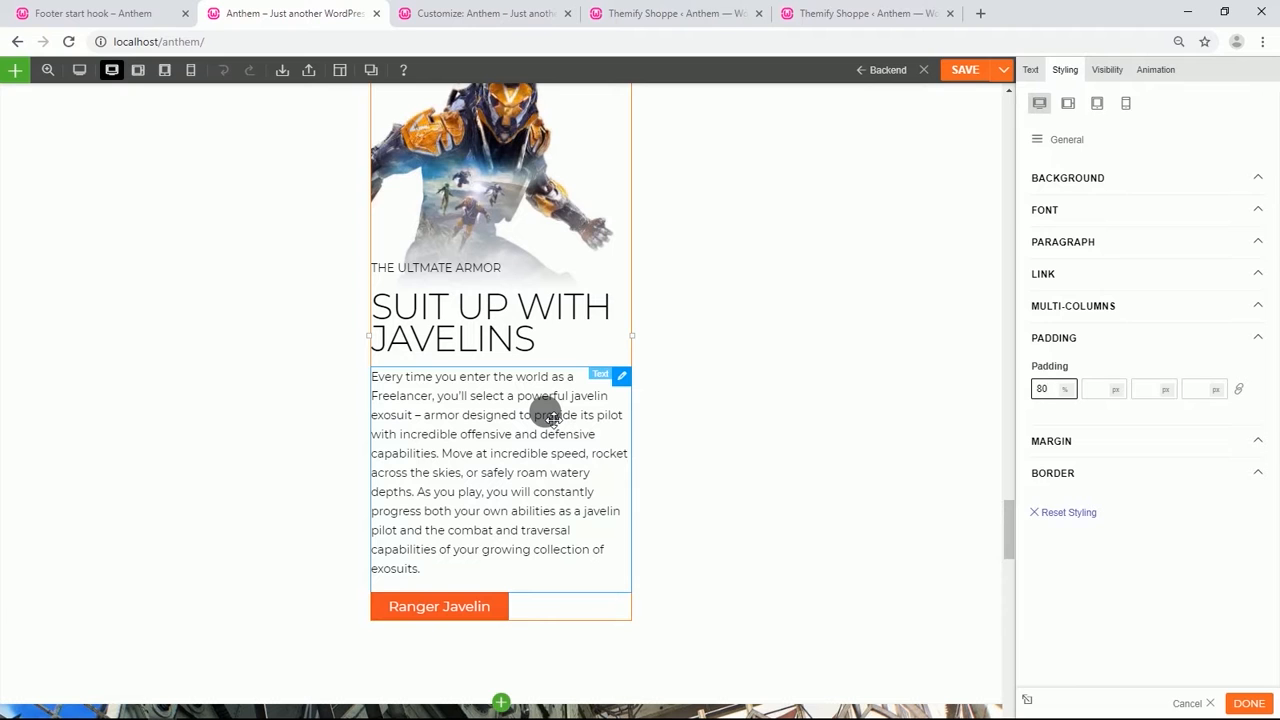
pyautogui.scroll(1, 553, 420)
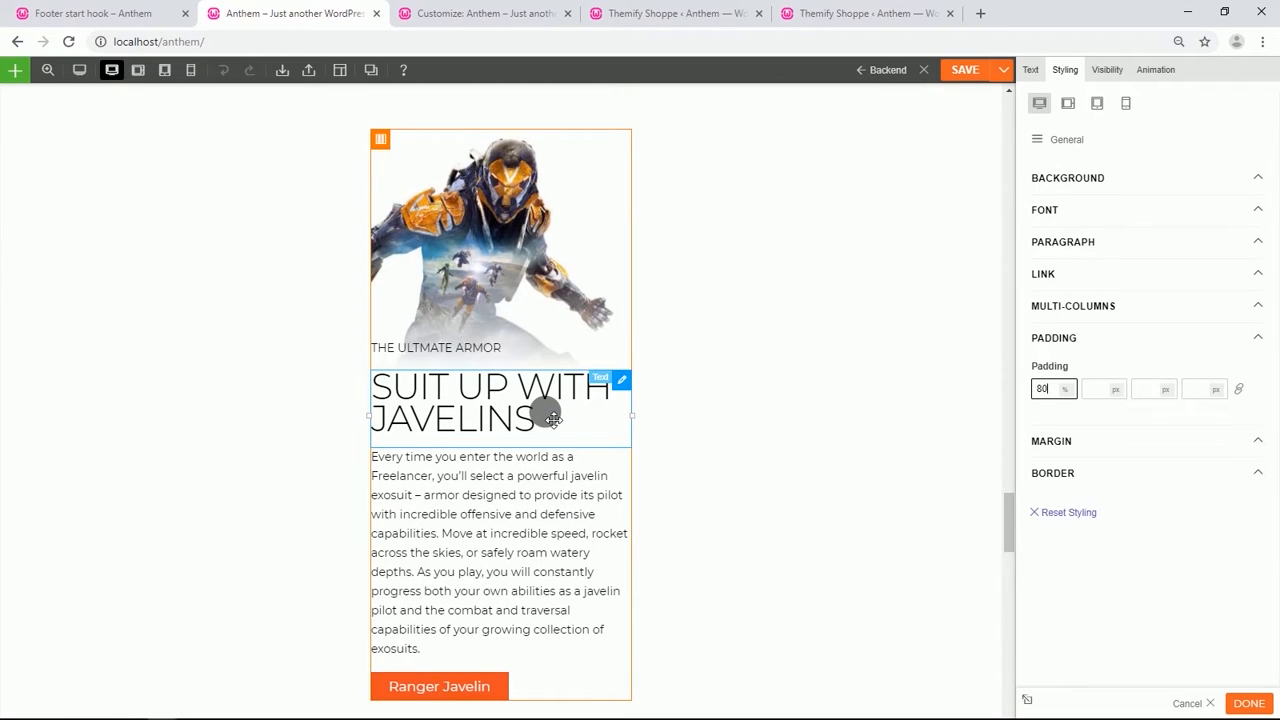
pyautogui.scroll(2, 169, 285)
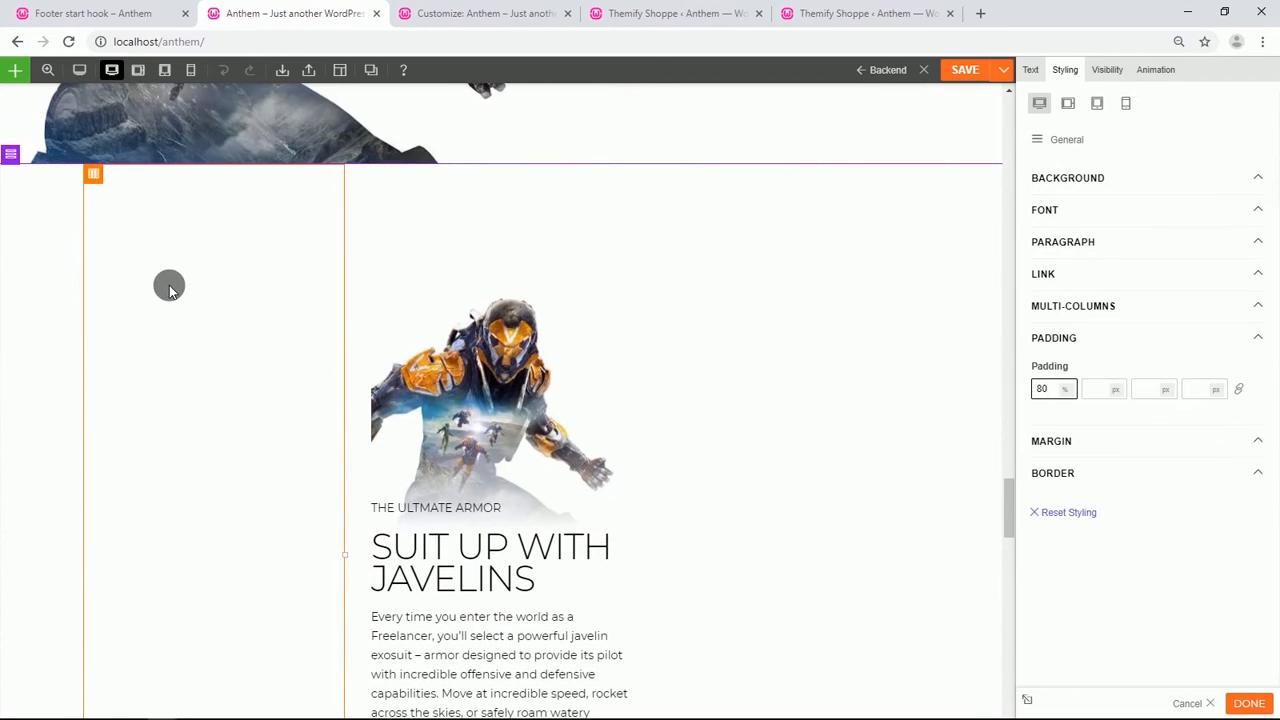
# Clear the text column's top and bottom margins and set its right and left margins to 2%.
pyautogui.click(394, 317)
pyautogui.click(1086, 362)
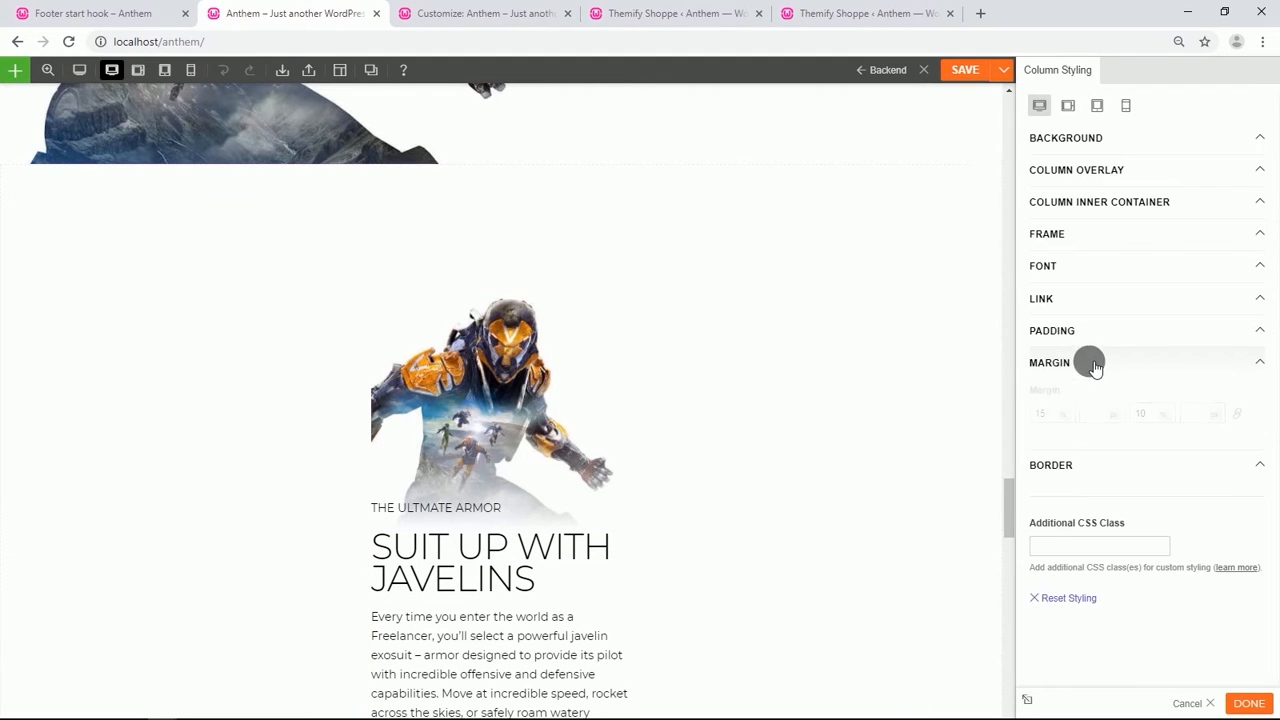
pyautogui.doubleClick(1052, 413)
pyautogui.press('BackSpace')
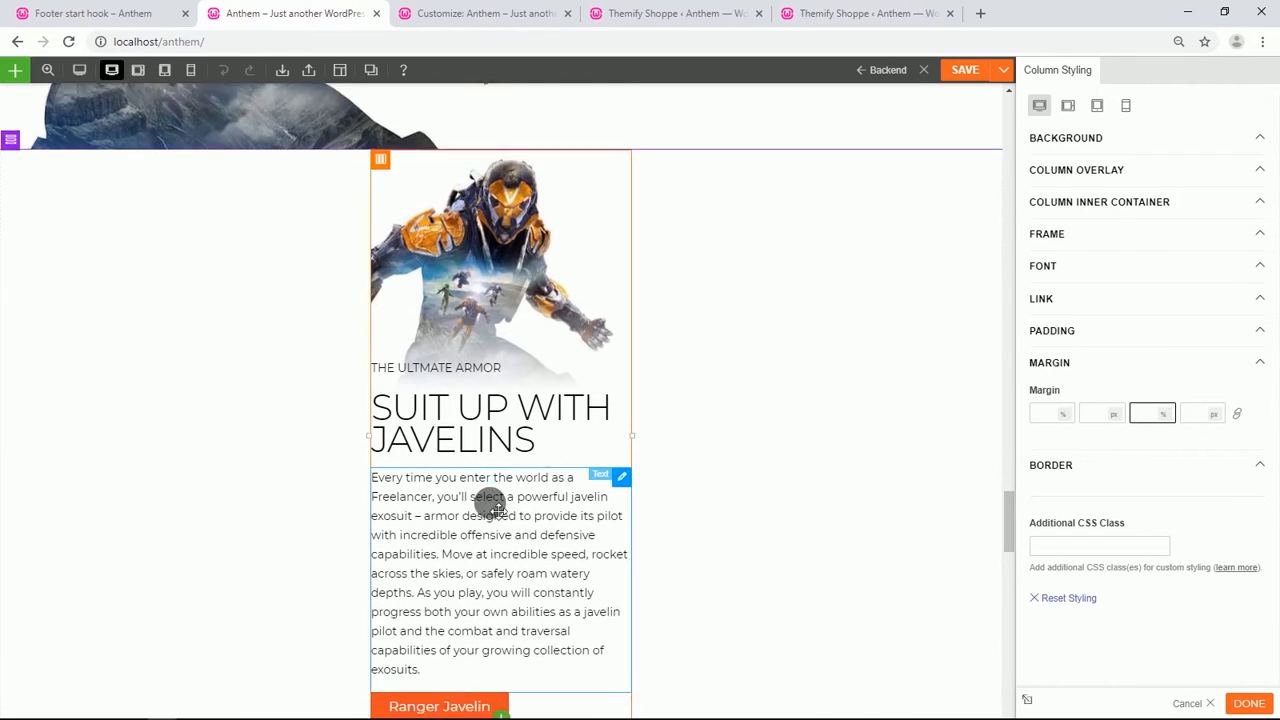
pyautogui.scroll(-2, 650, 495)
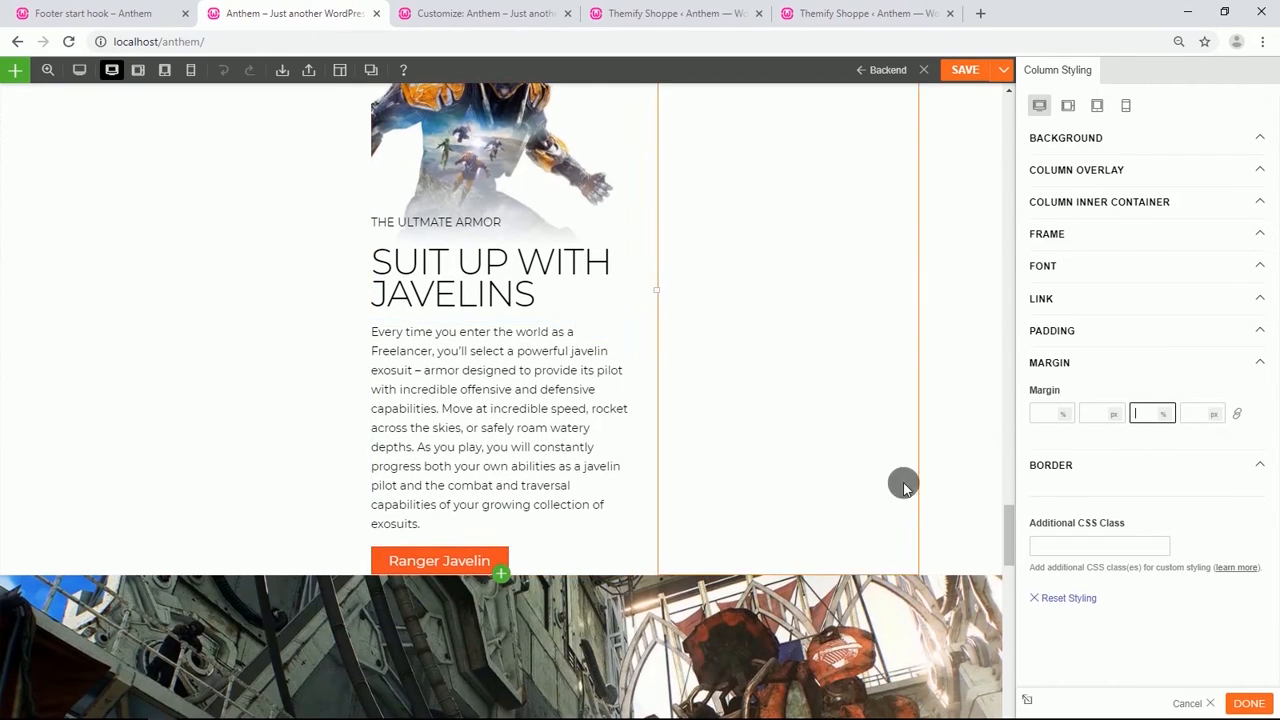
pyautogui.click(1074, 334)
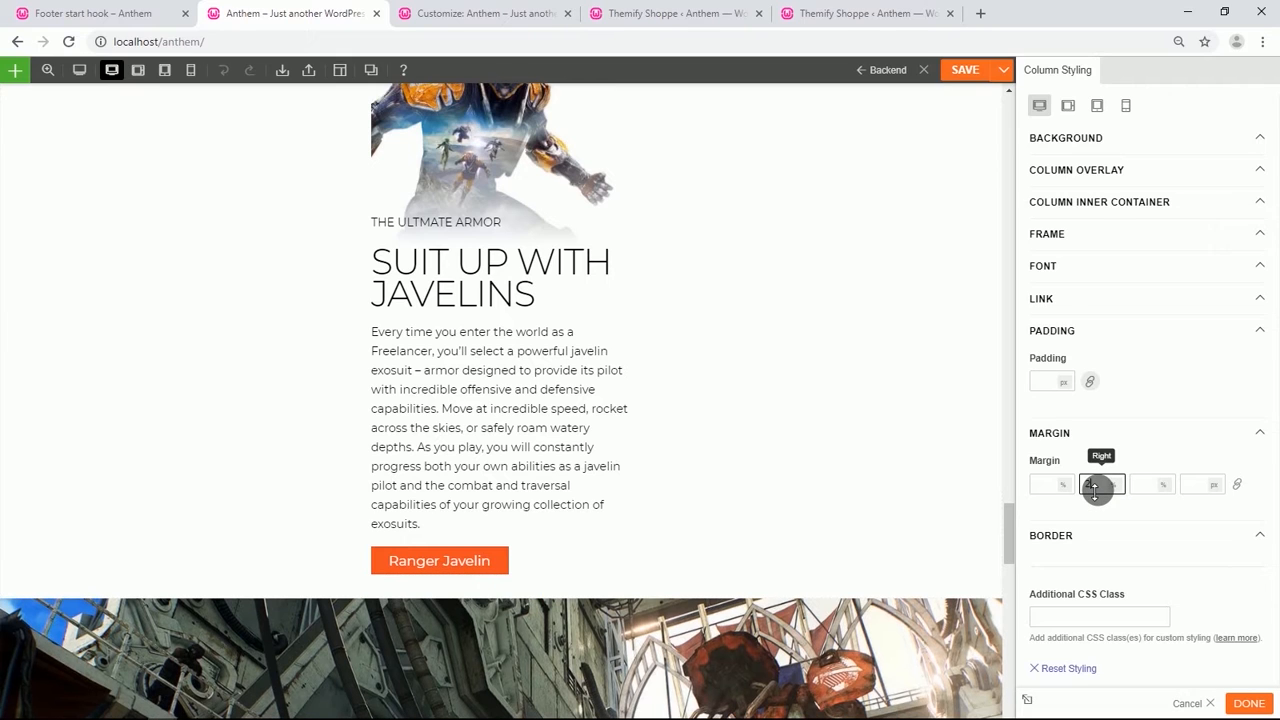
pyautogui.click(1220, 486)
pyautogui.click(1212, 515)
pyautogui.write('2')
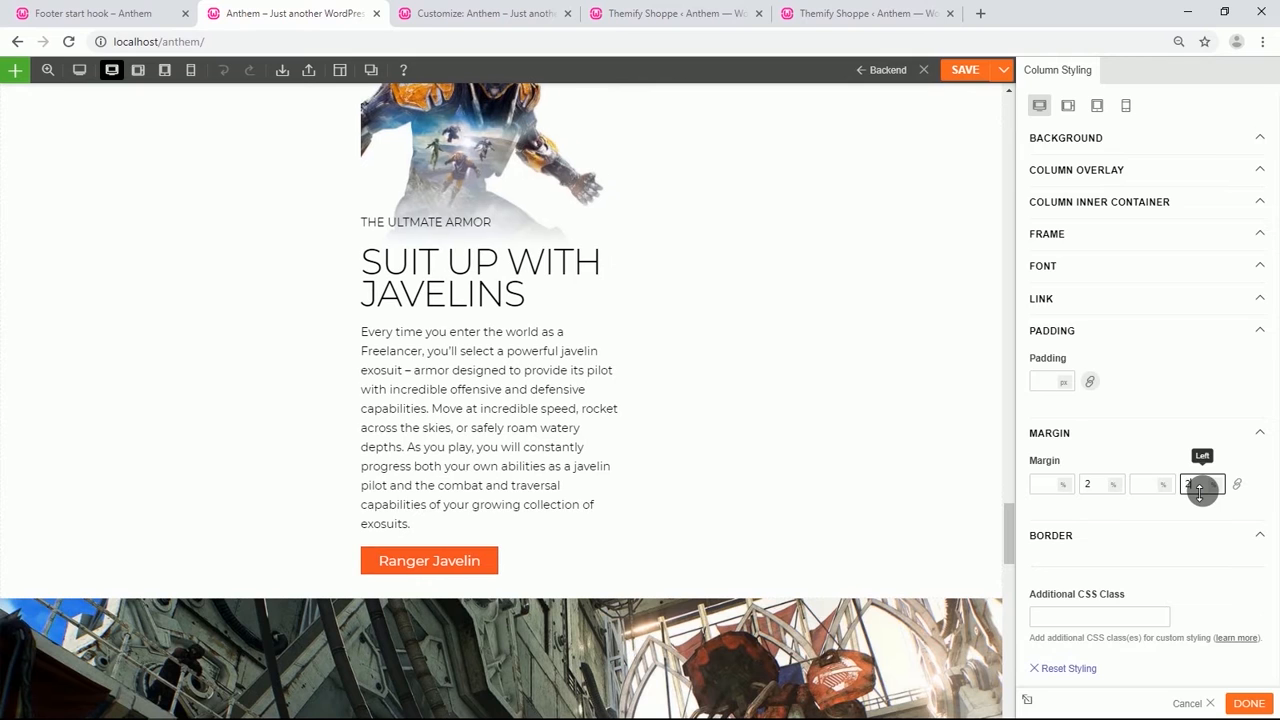
# Make the Ranger Javelin button display full width.
pyautogui.scroll(2, 332, 376)
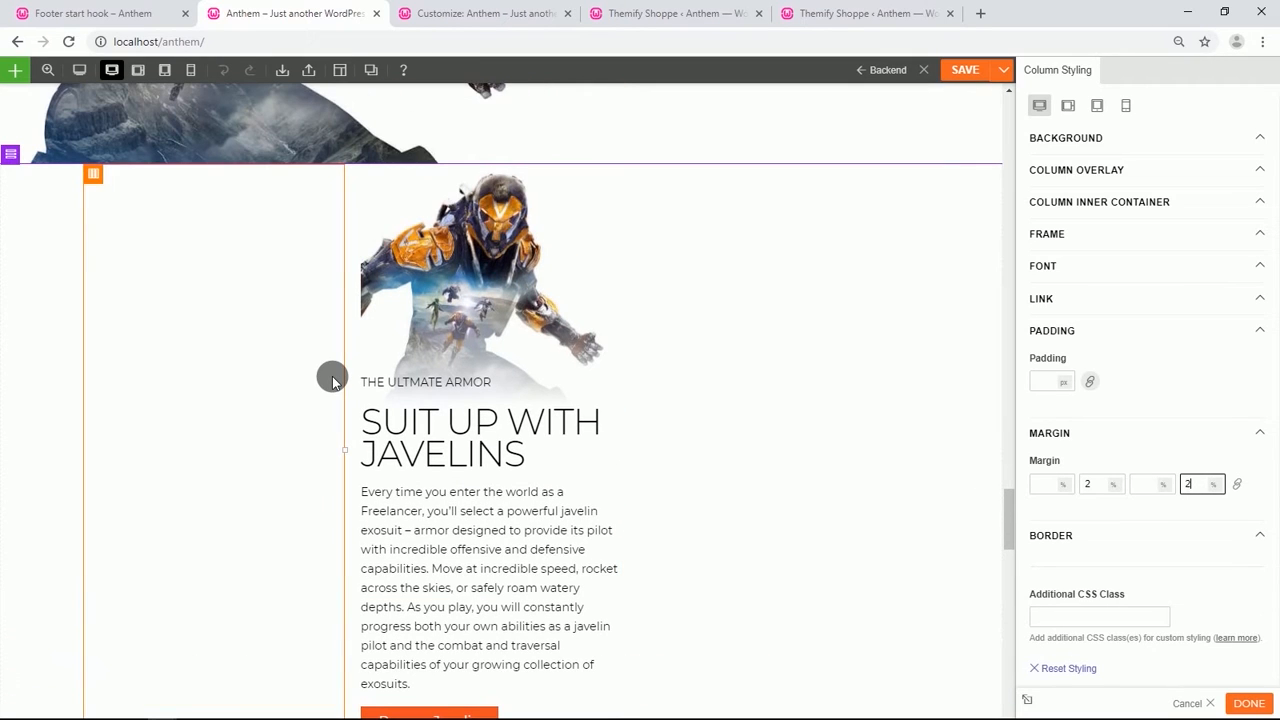
pyautogui.scroll(-2, 338, 420)
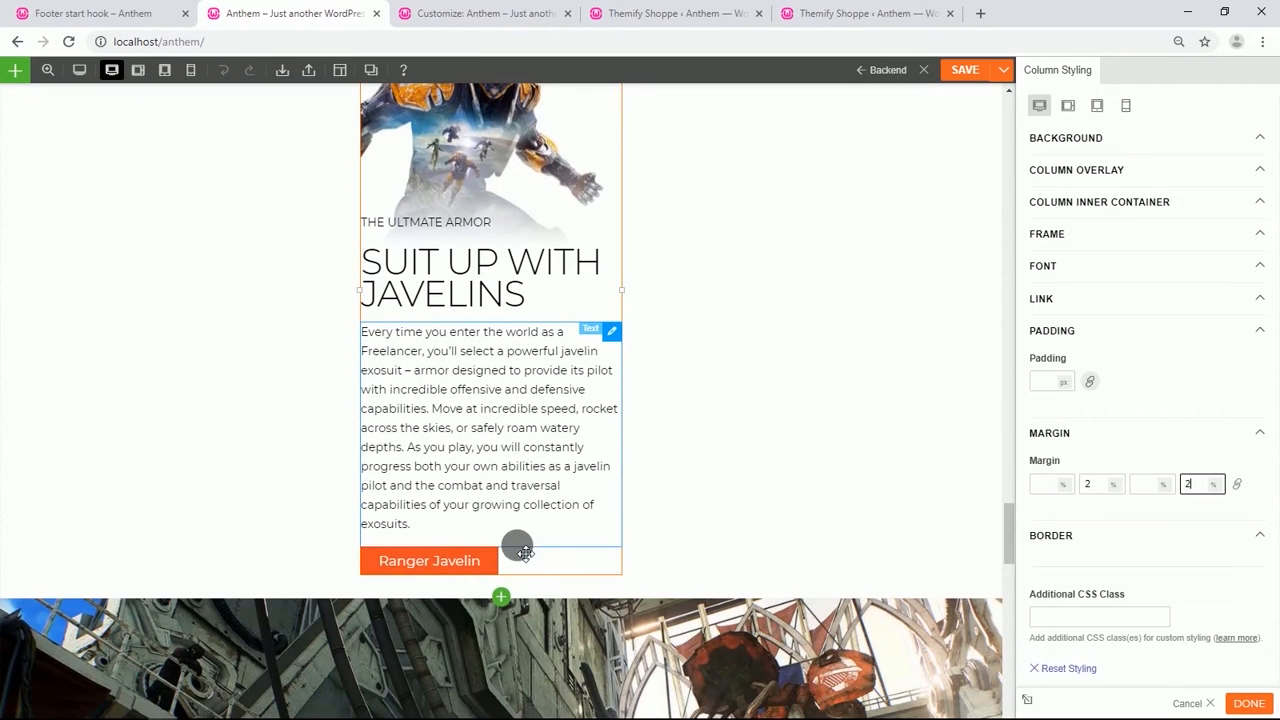
pyautogui.click(534, 557)
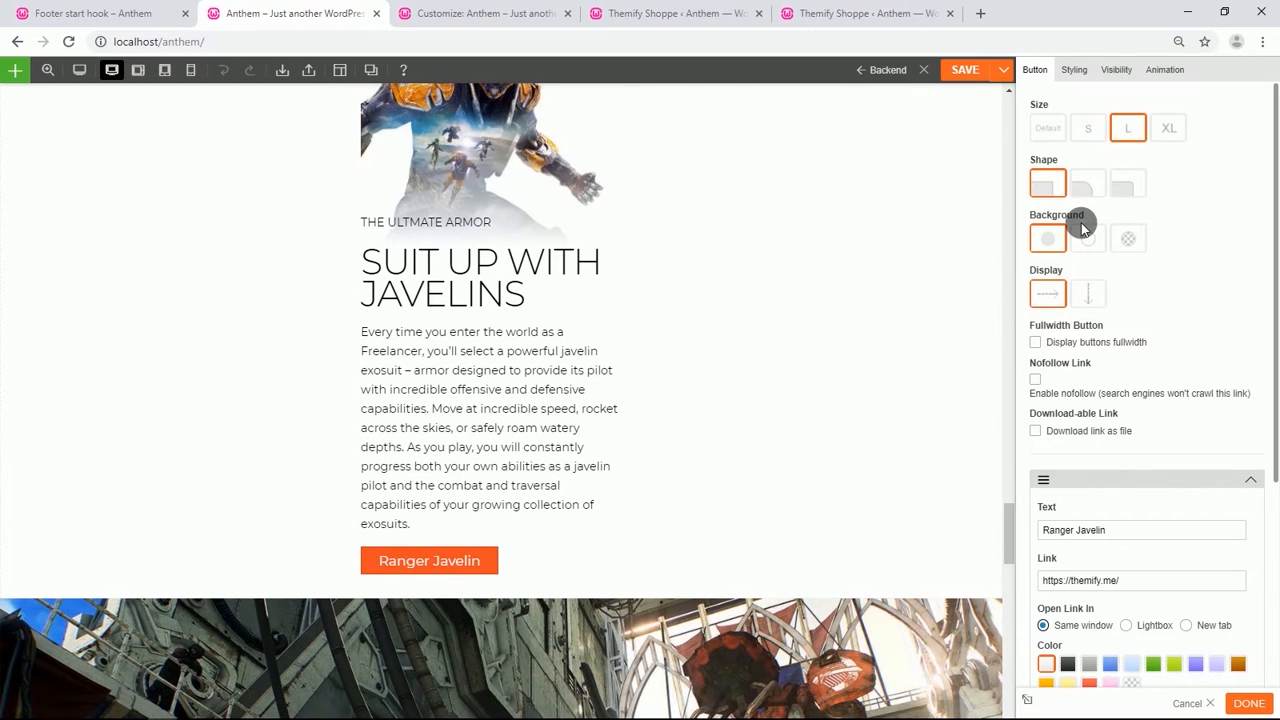
pyautogui.click(1036, 343)
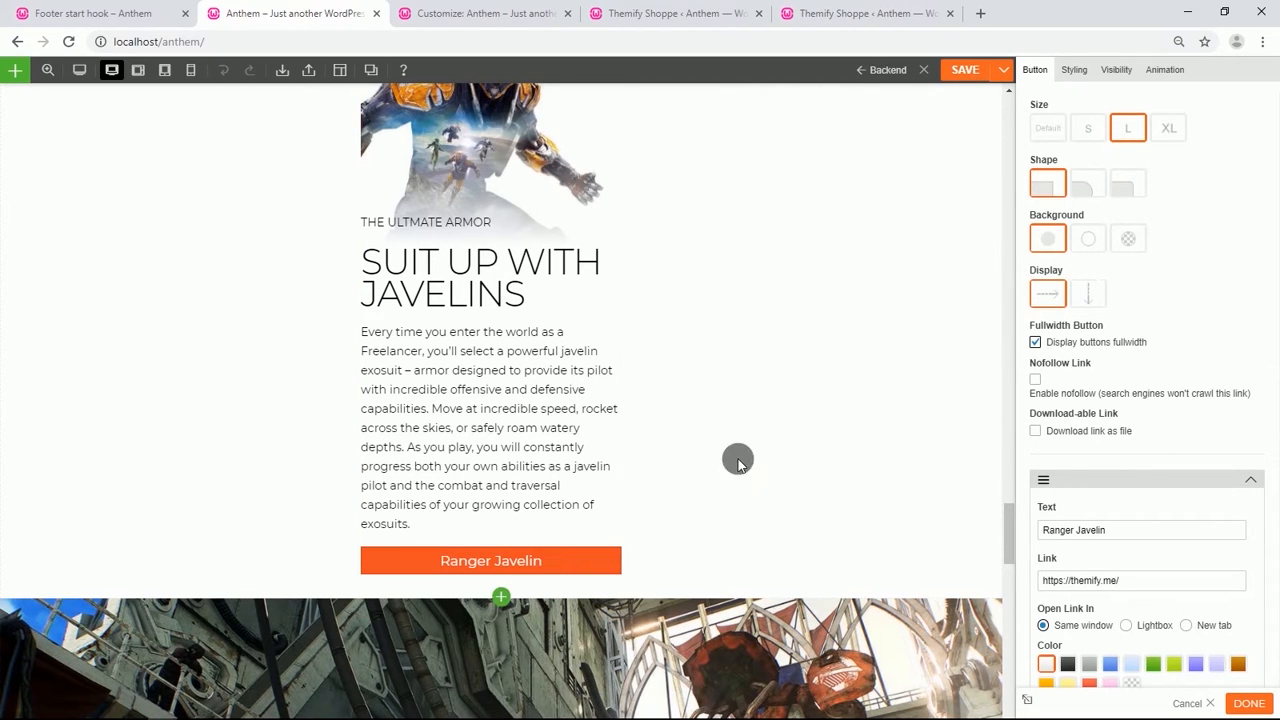
# Set the Ranger Javelin button's bottom padding to 10%.
pyautogui.click(1074, 67)
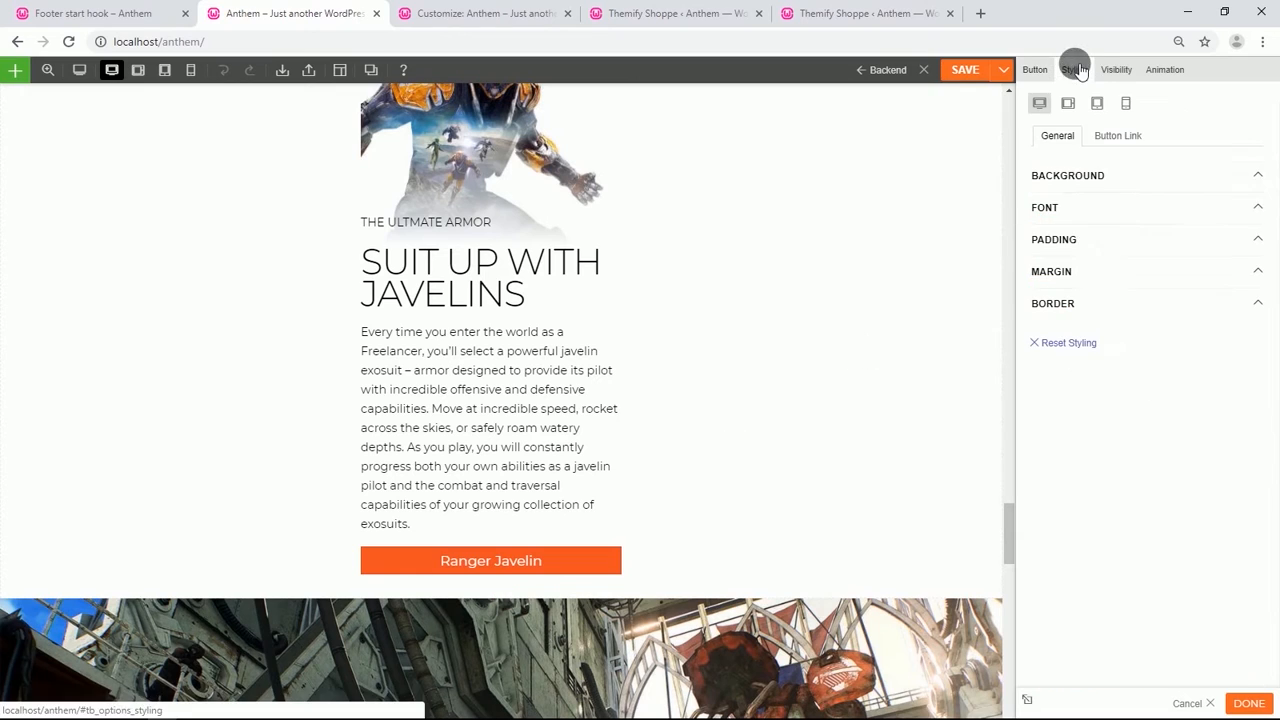
pyautogui.click(1071, 240)
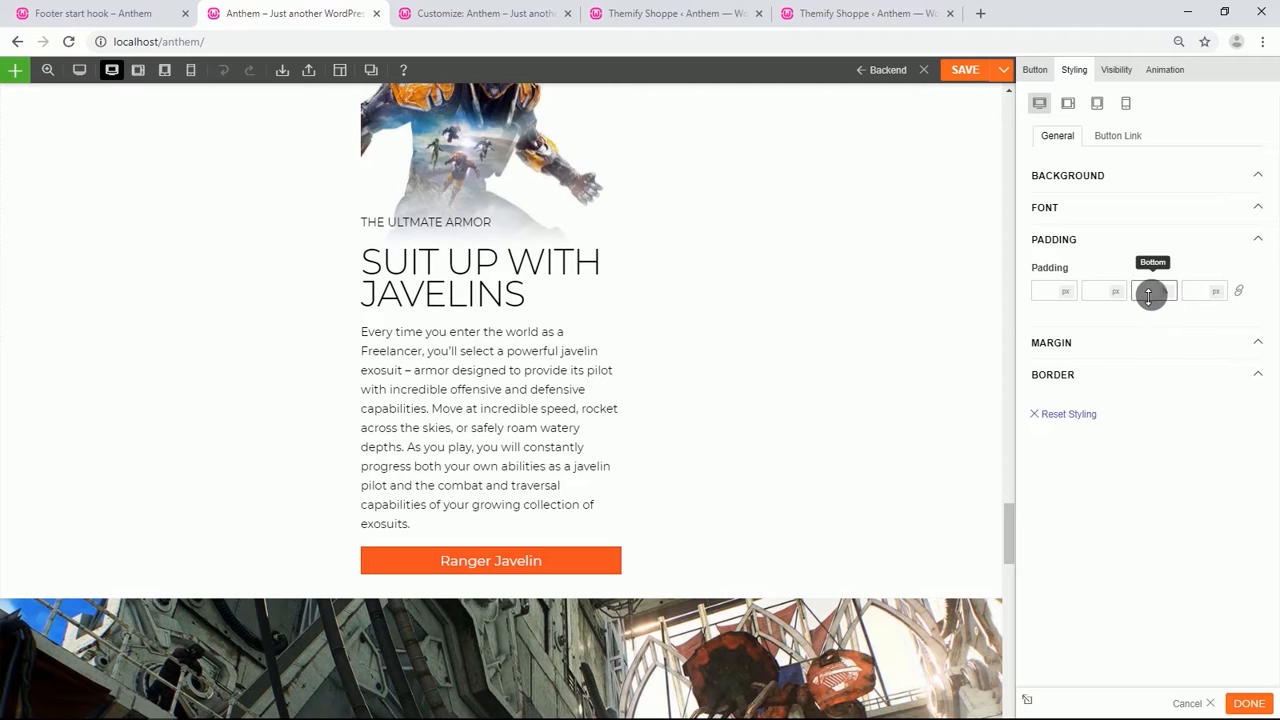
pyautogui.write('100')
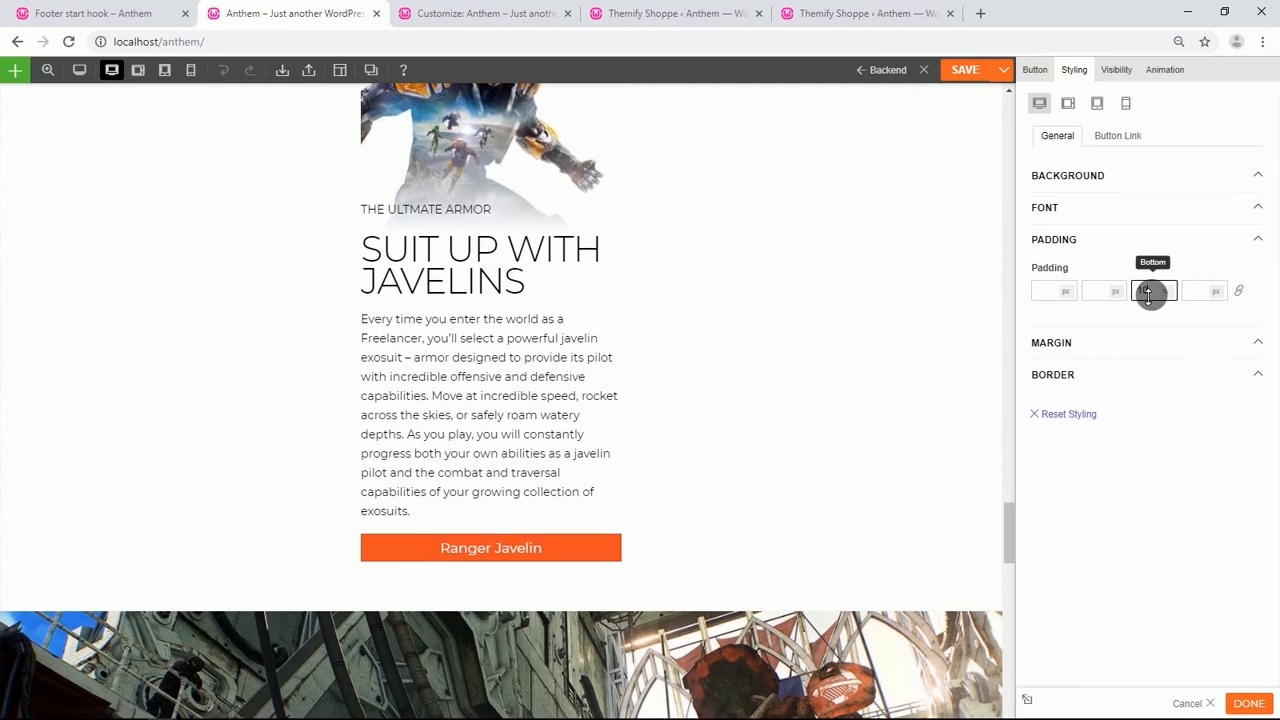
pyautogui.scroll(2, 86, 271)
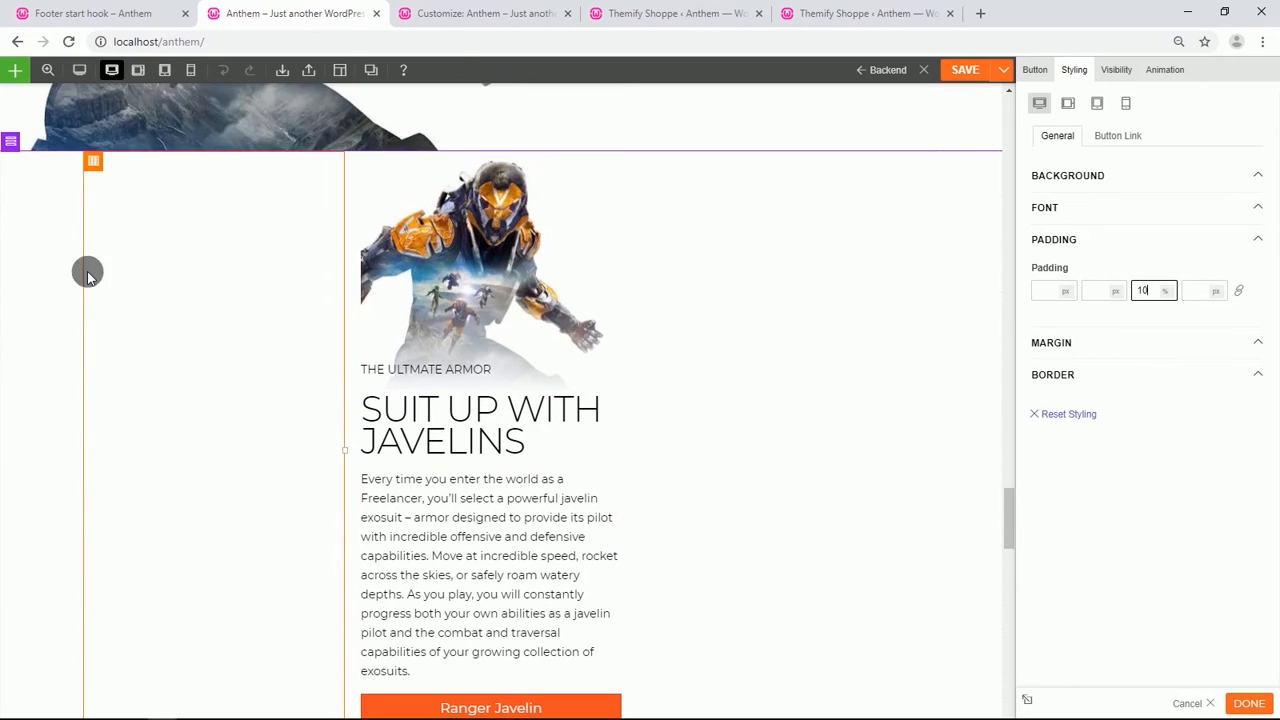
# Set the duplicated Suit Up With Javelins row's gutter spacing to None.
pyautogui.moveTo(18, 155)
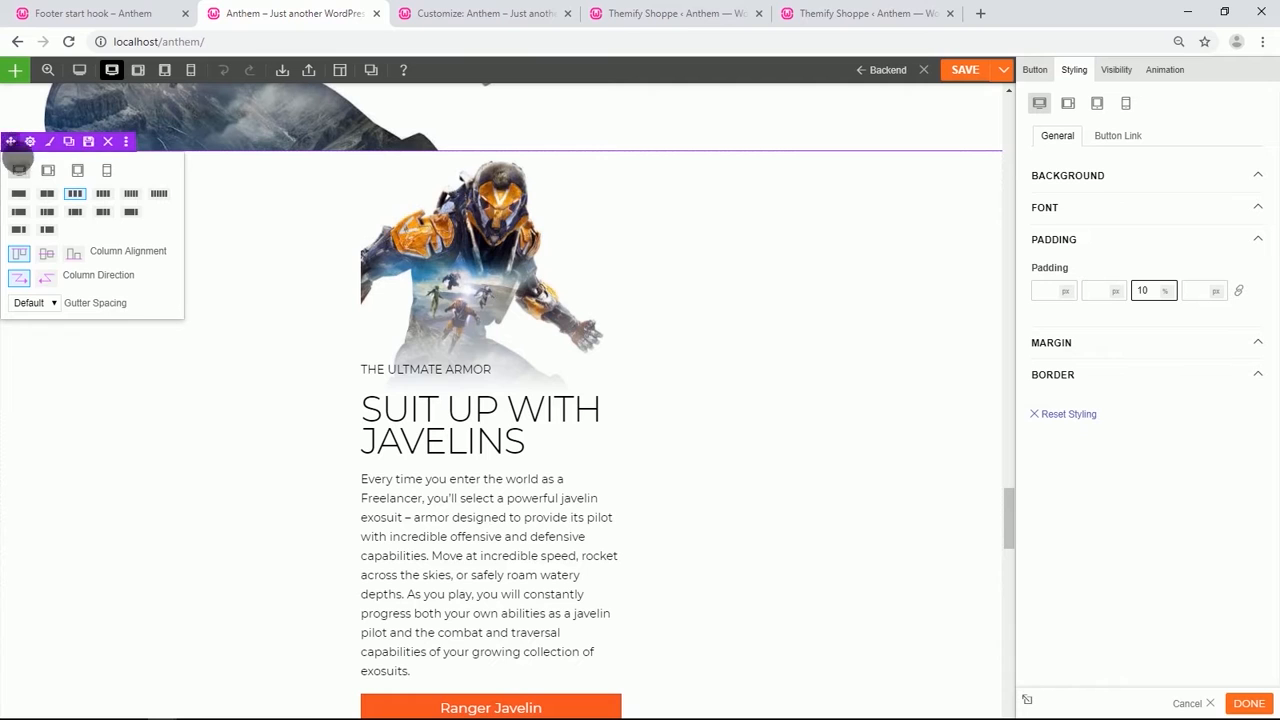
pyautogui.click(57, 305)
pyautogui.click(40, 345)
pyautogui.moveTo(23, 147)
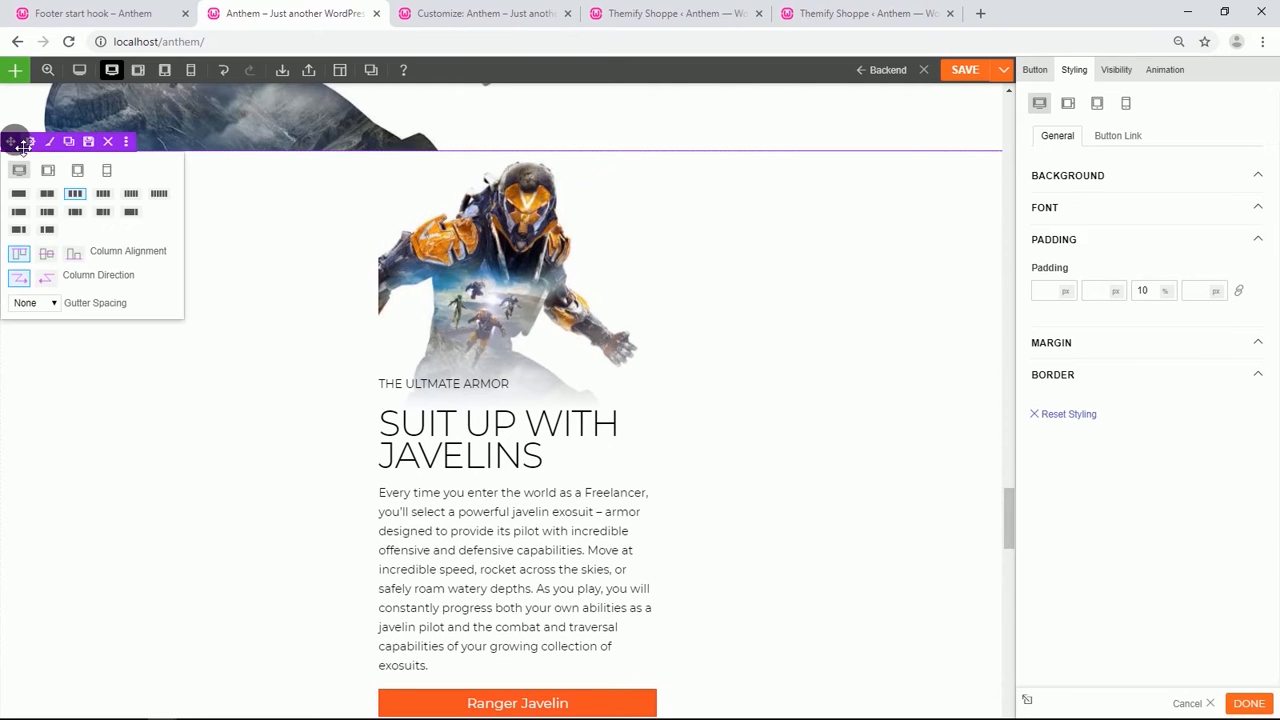
pyautogui.click(157, 177)
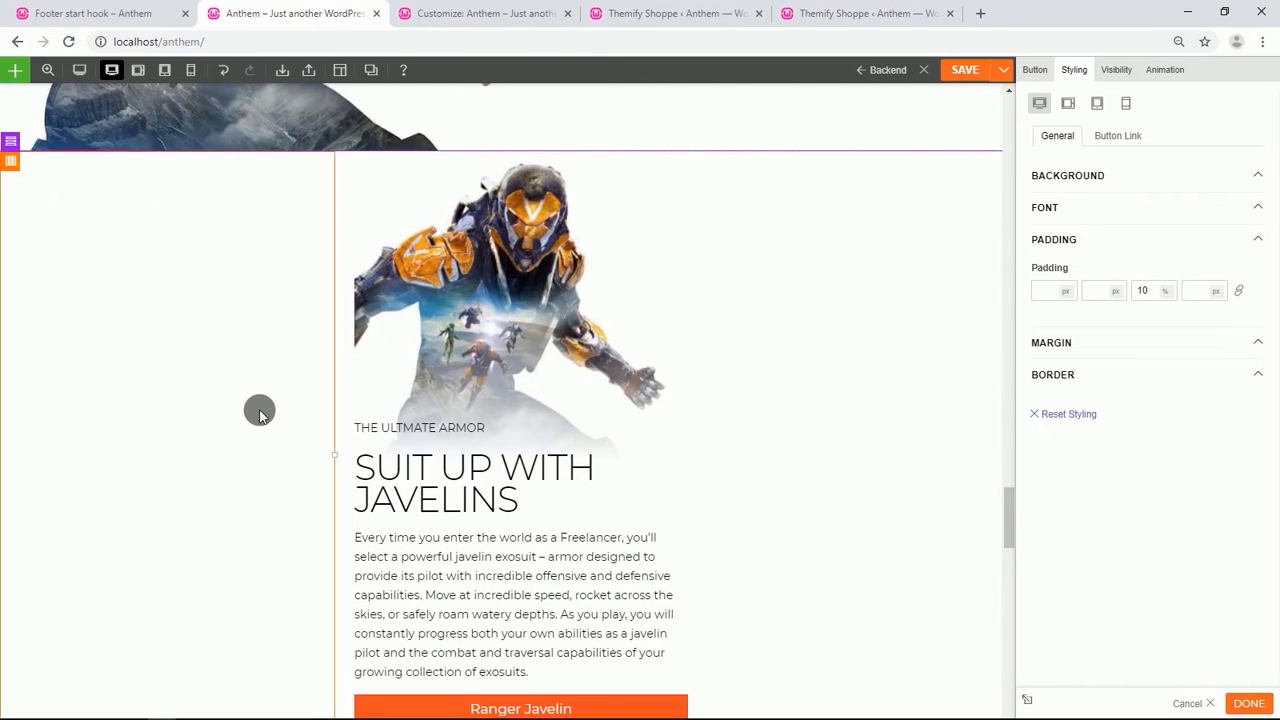
# Hide the original Customize Your Loadout row on mobile devices.
pyautogui.scroll(-6, 259, 409)
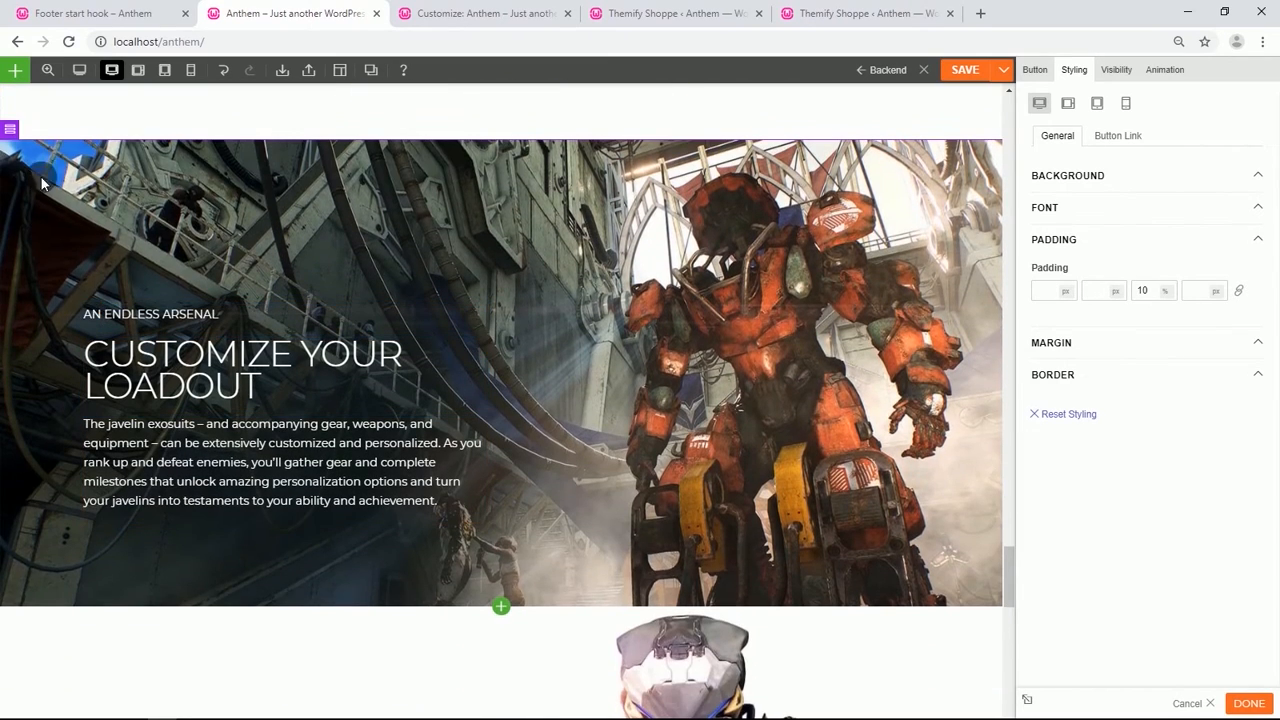
pyautogui.click(70, 130)
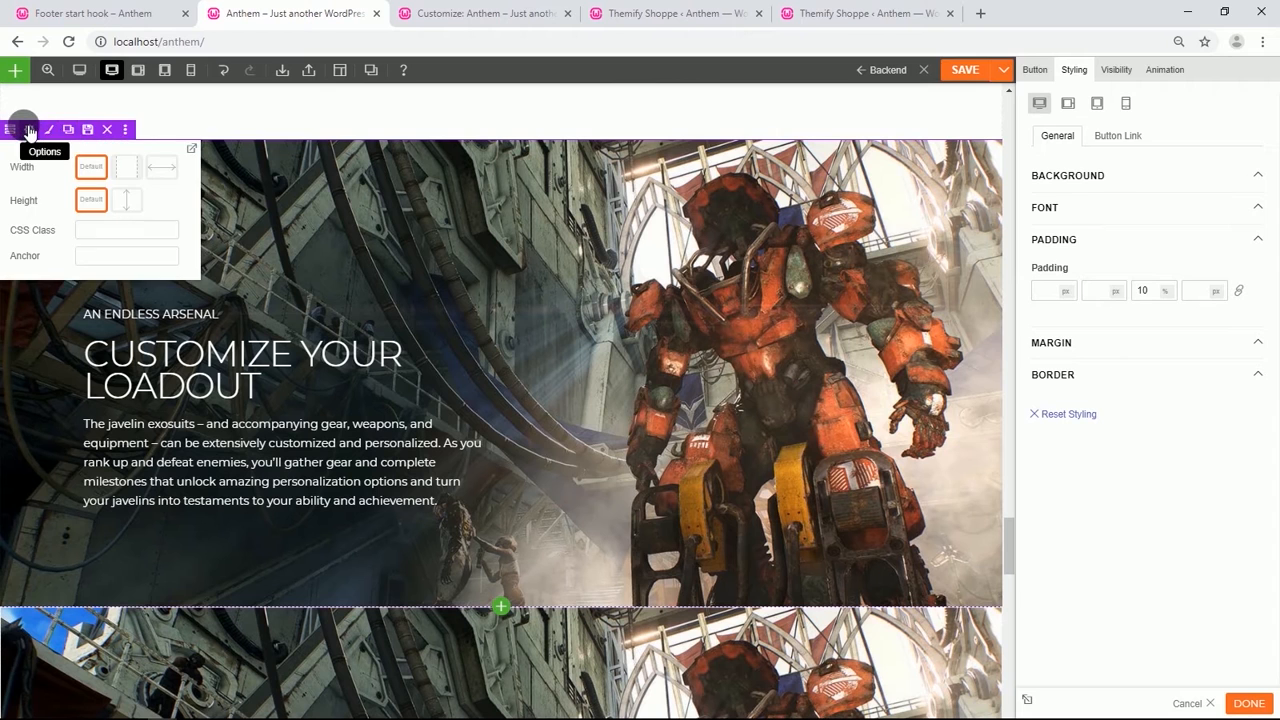
pyautogui.click(27, 129)
pyautogui.click(1135, 72)
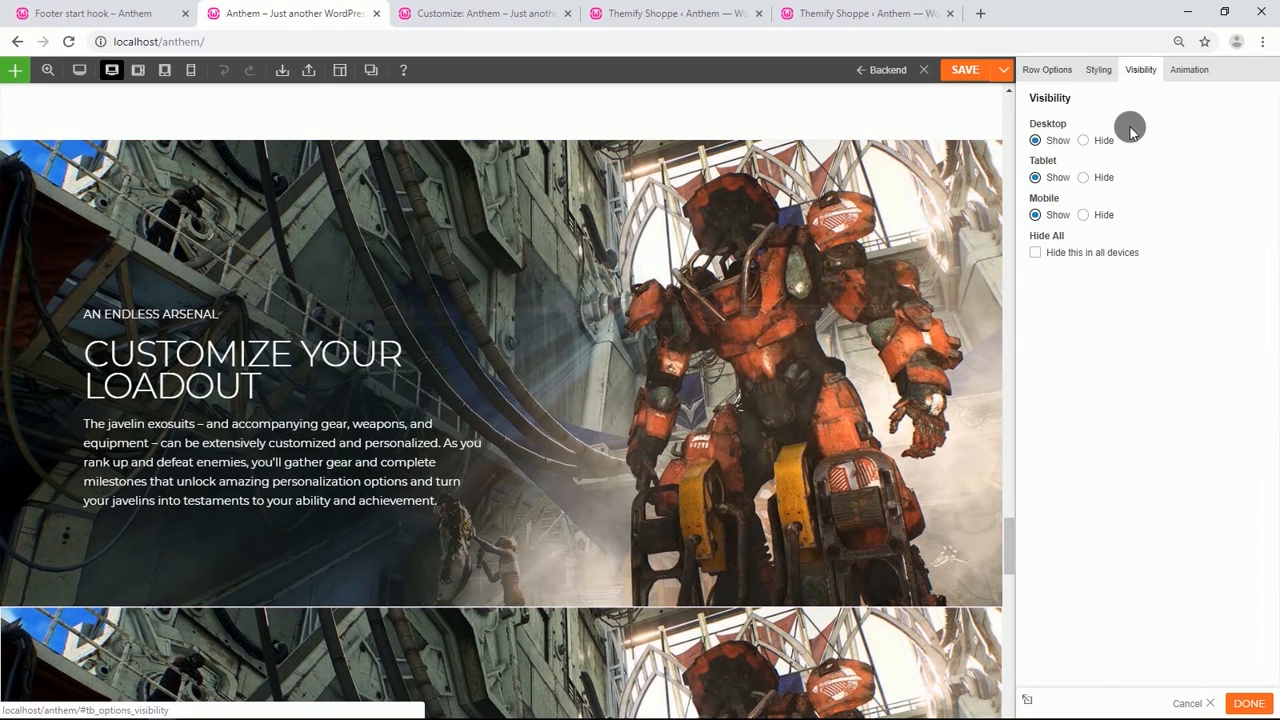
pyautogui.click(1083, 214)
# Hide the duplicated Customize Your Loadout row on desktop and tablet.
pyautogui.scroll(-2, 477, 511)
pyautogui.scroll(-1, 477, 511)
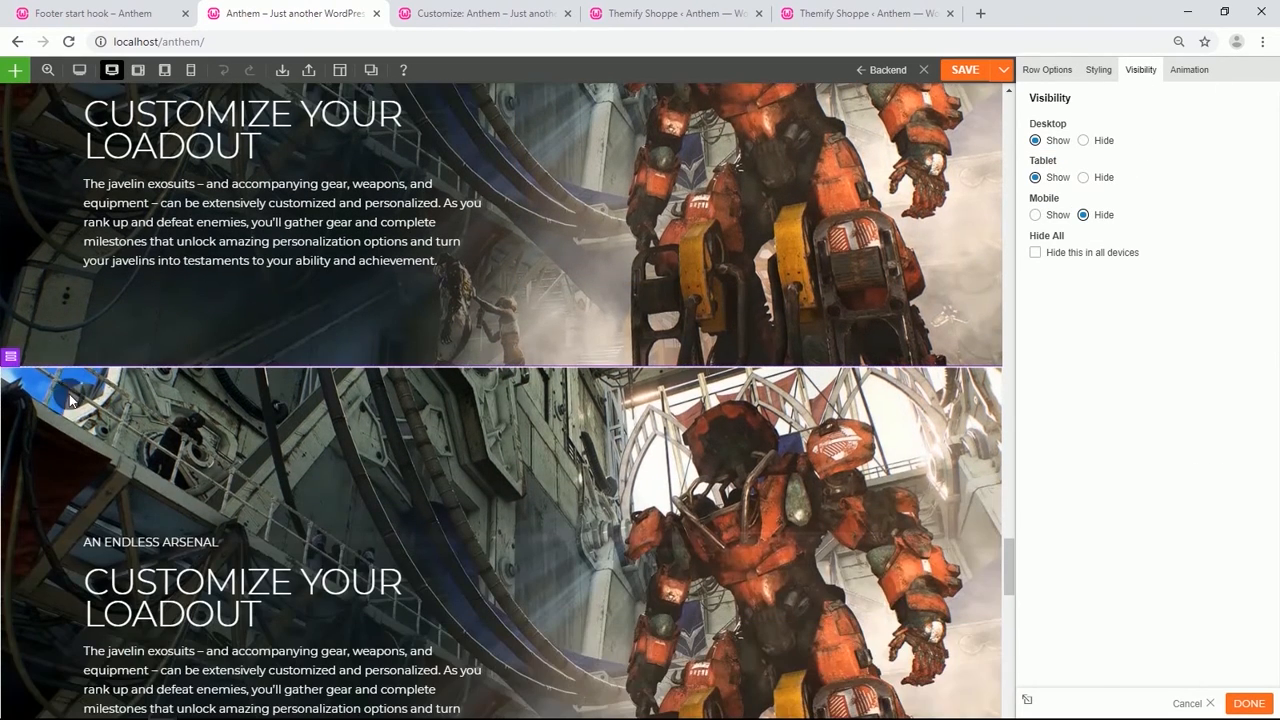
pyautogui.click(30, 356)
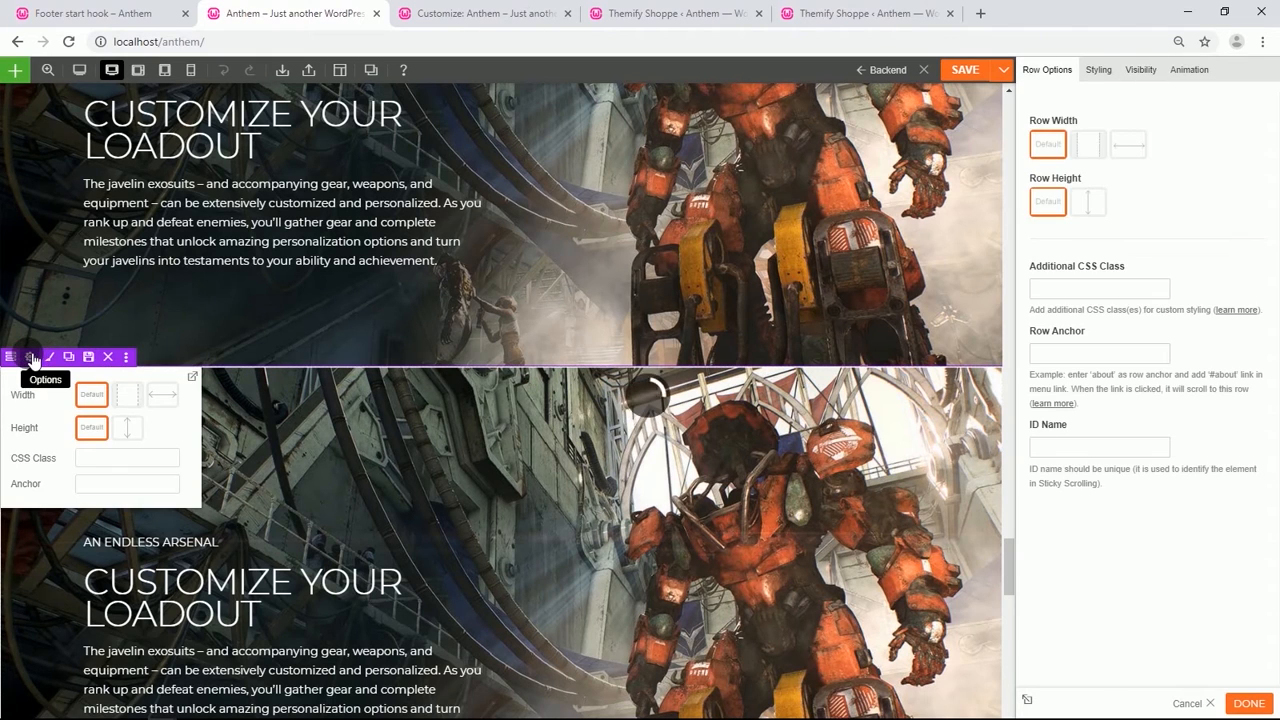
pyautogui.click(1141, 71)
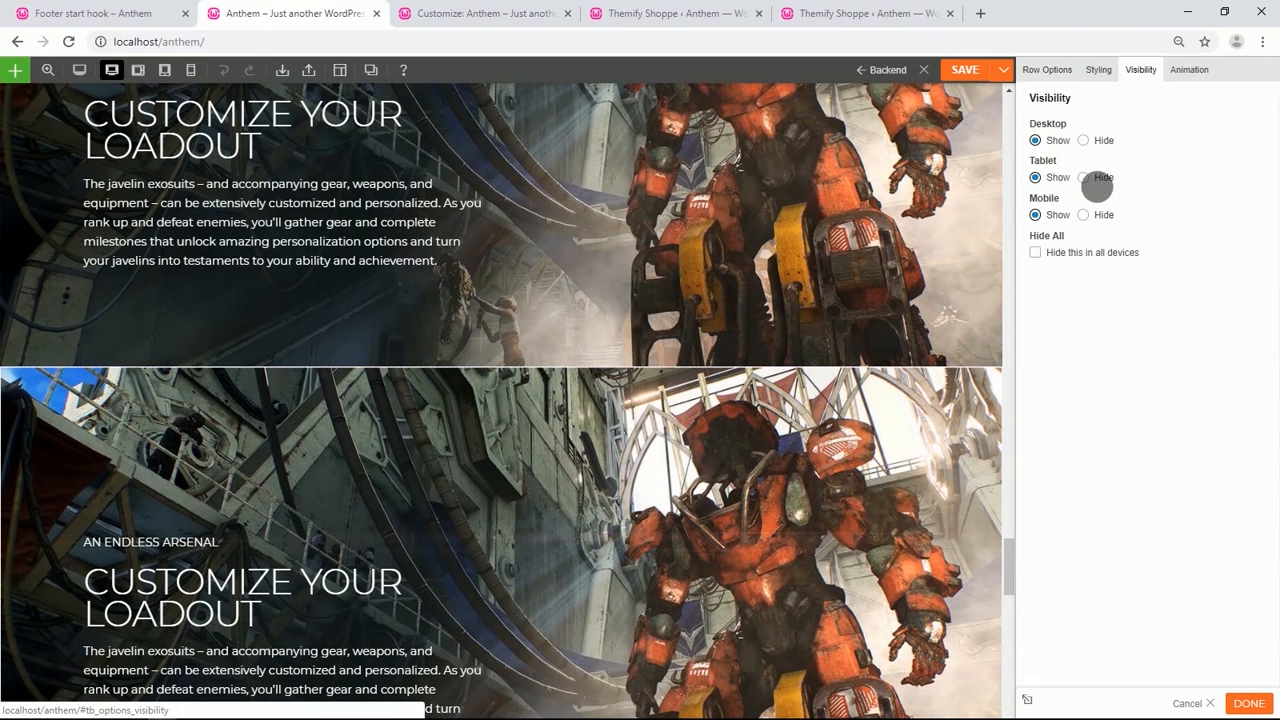
pyautogui.click(1083, 177)
pyautogui.click(1083, 140)
pyautogui.scroll(-2, 450, 500)
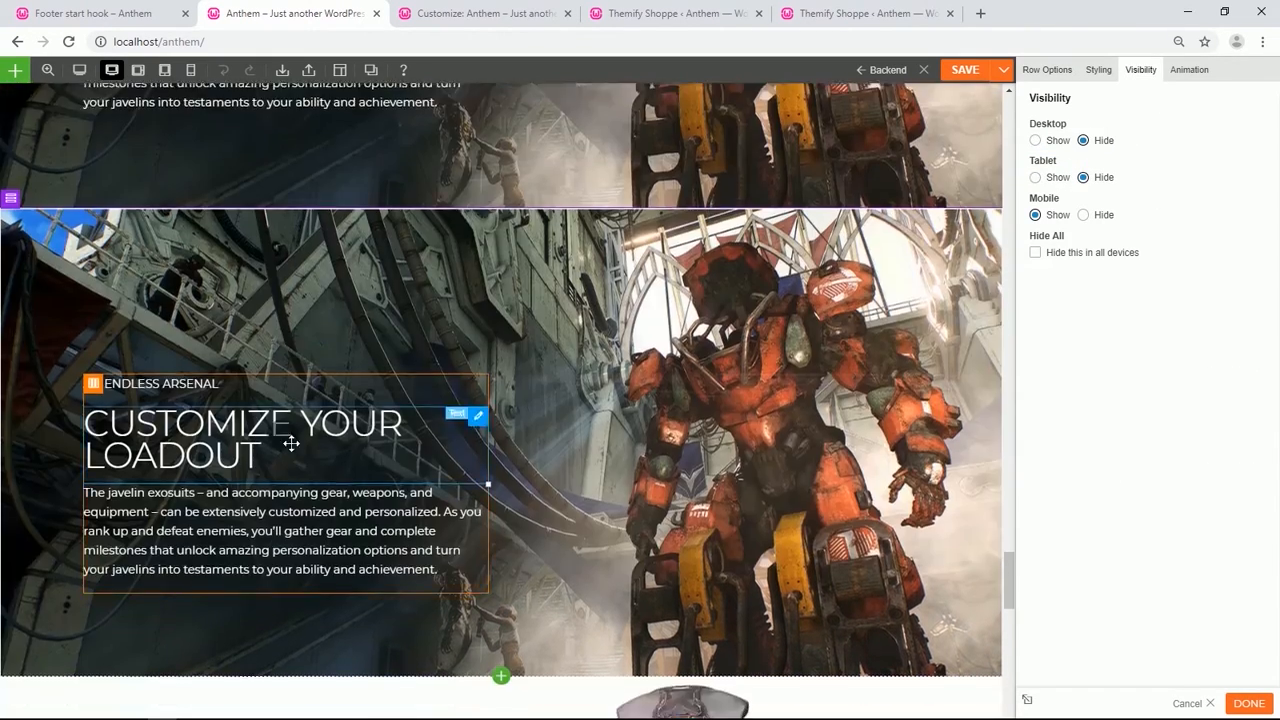
# Remove the duplicated Customize Your Loadout row's background image and clear its top padding.
pyautogui.click(1043, 72)
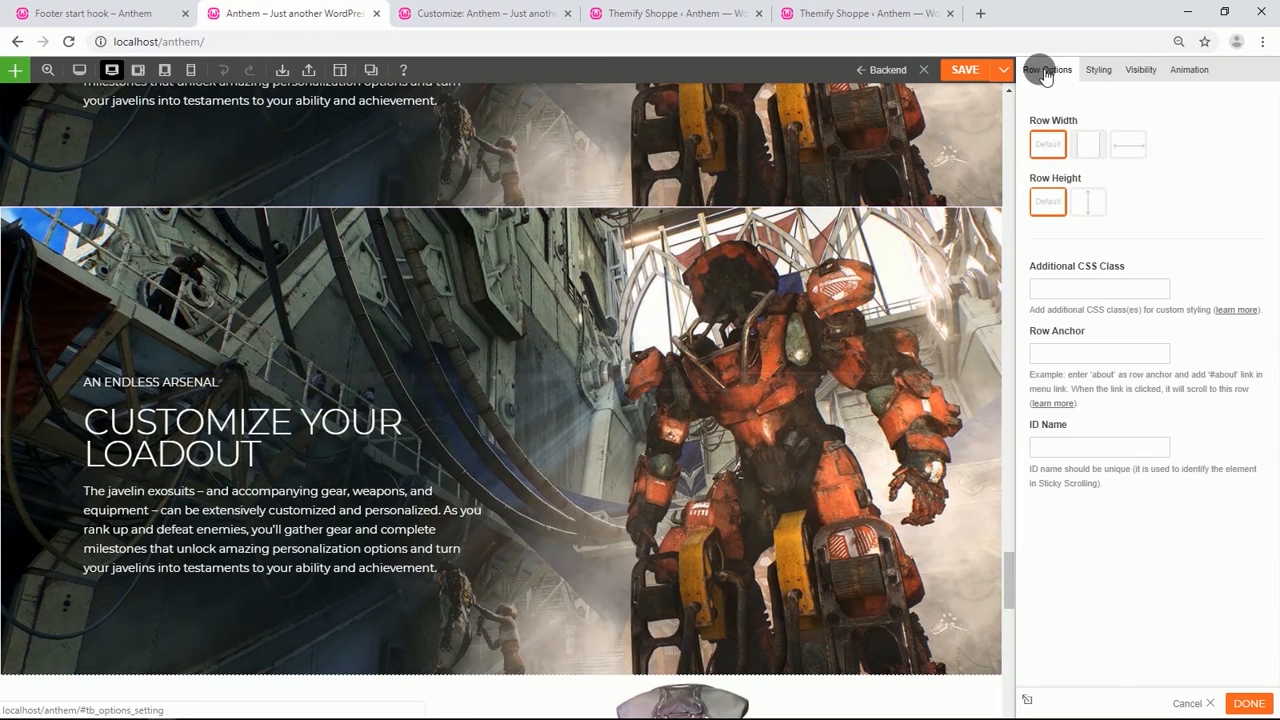
pyautogui.click(1092, 70)
pyautogui.click(1102, 103)
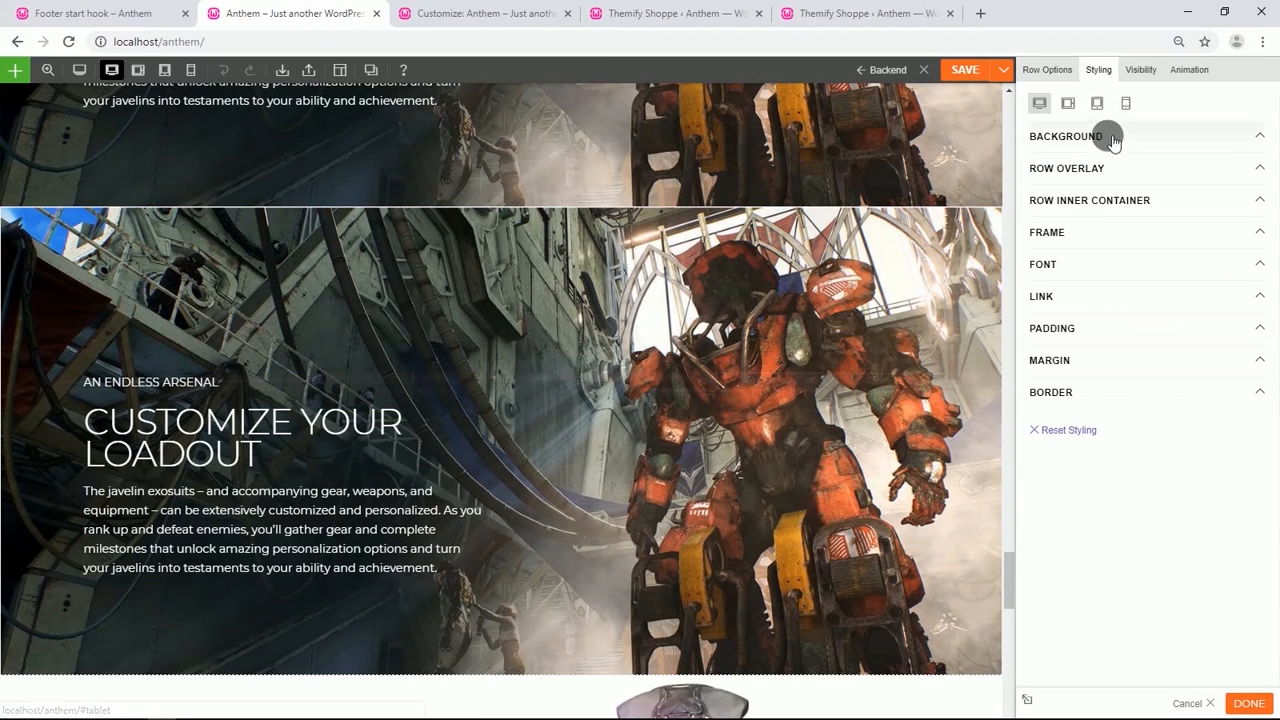
pyautogui.click(1108, 140)
pyautogui.click(1261, 210)
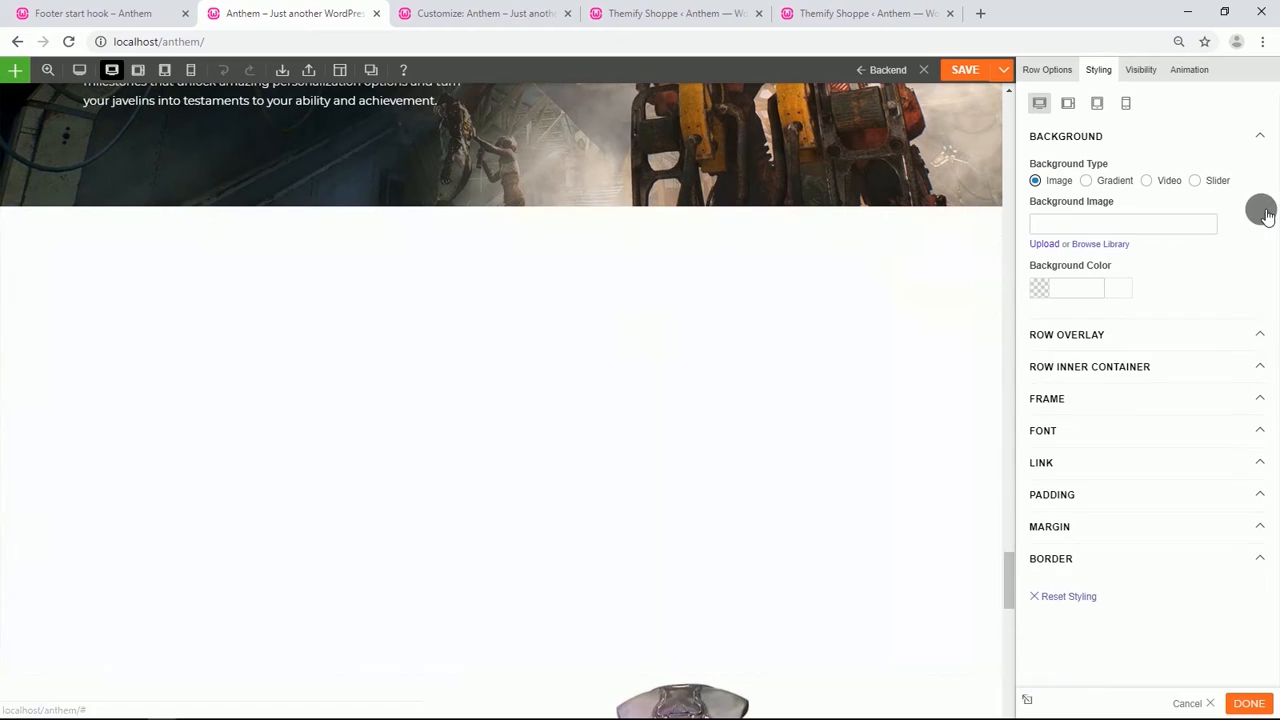
pyautogui.click(1050, 494)
pyautogui.press('BackSpace')
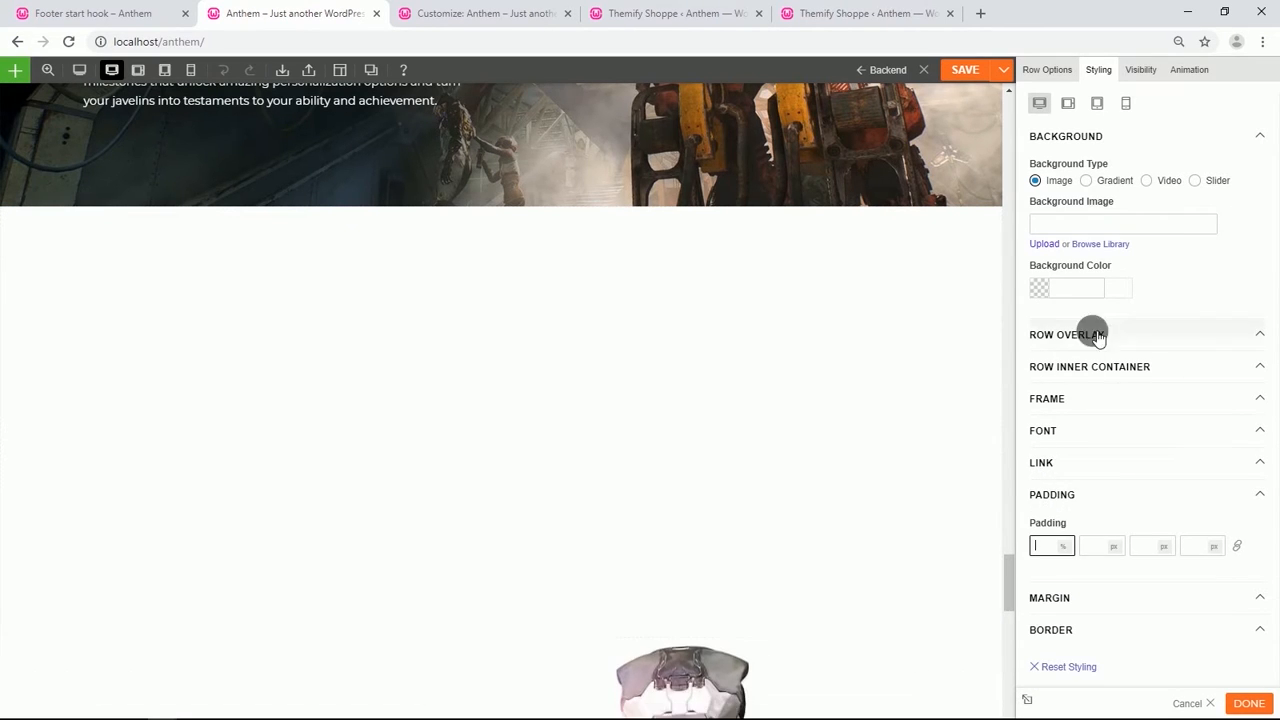
# Set the duplicated row to full width and change it to a three-column layout.
pyautogui.click(1046, 70)
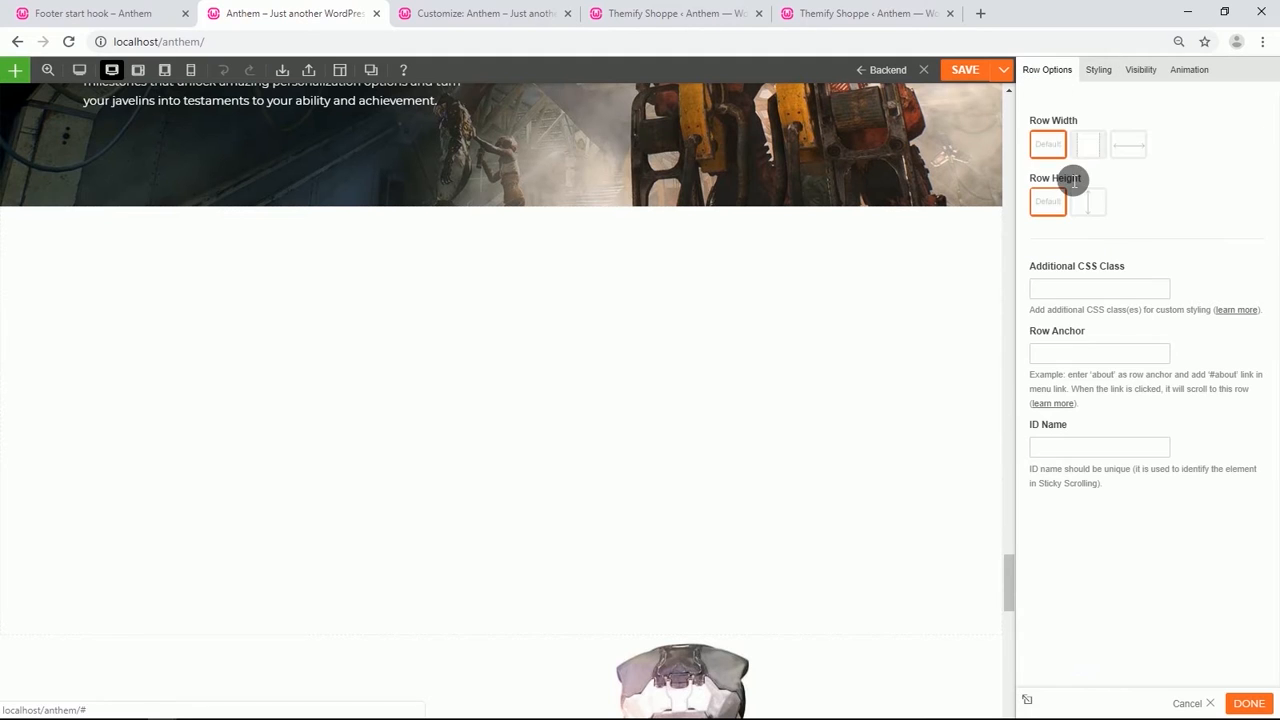
pyautogui.click(1126, 146)
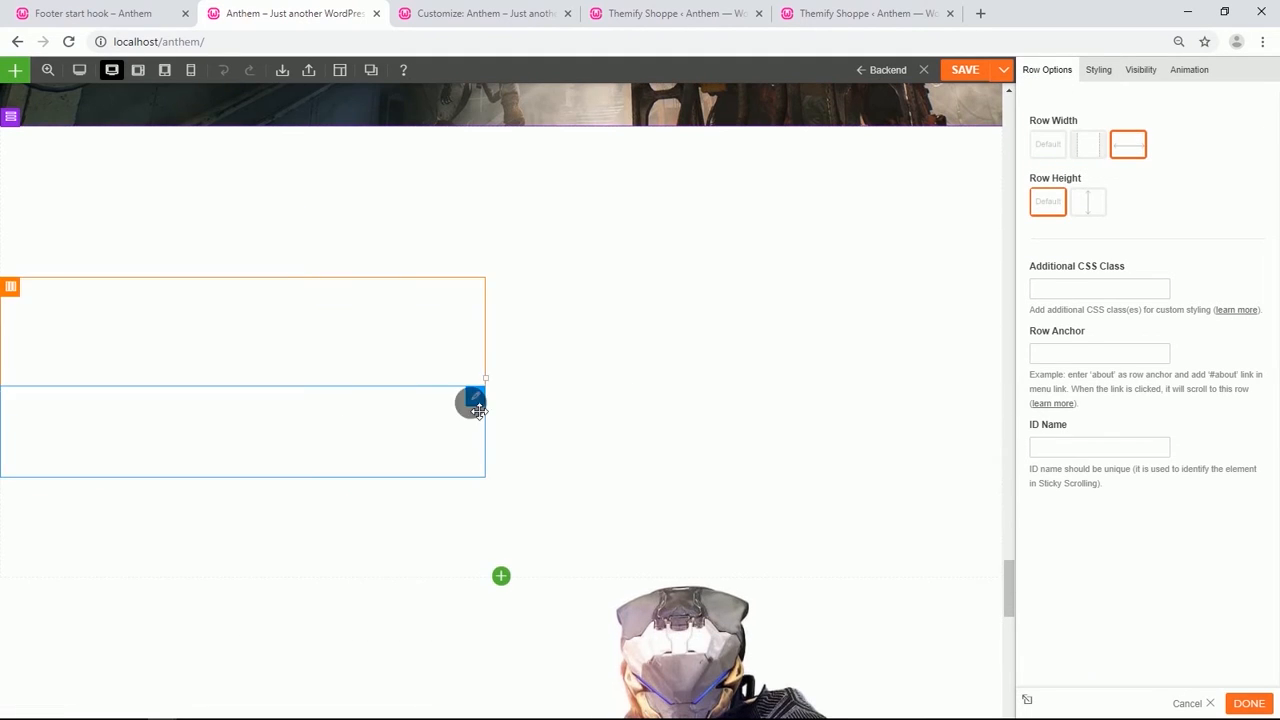
pyautogui.moveTo(10, 116)
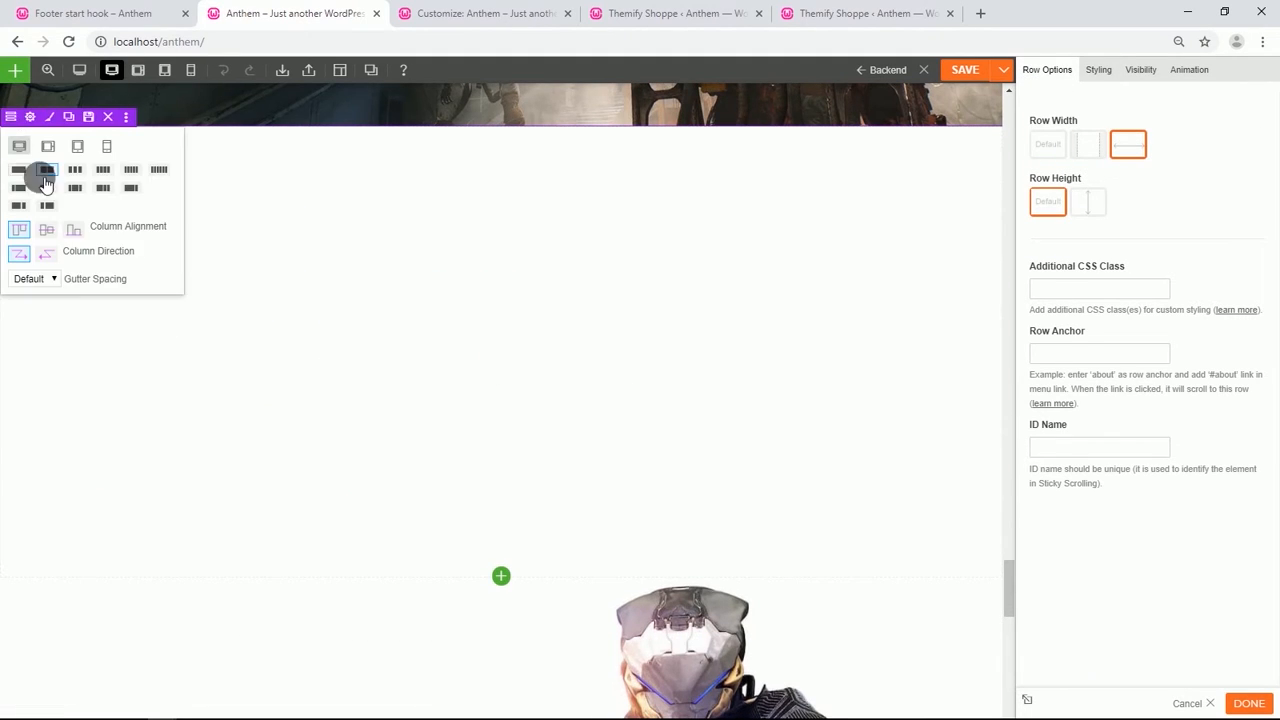
pyautogui.click(76, 170)
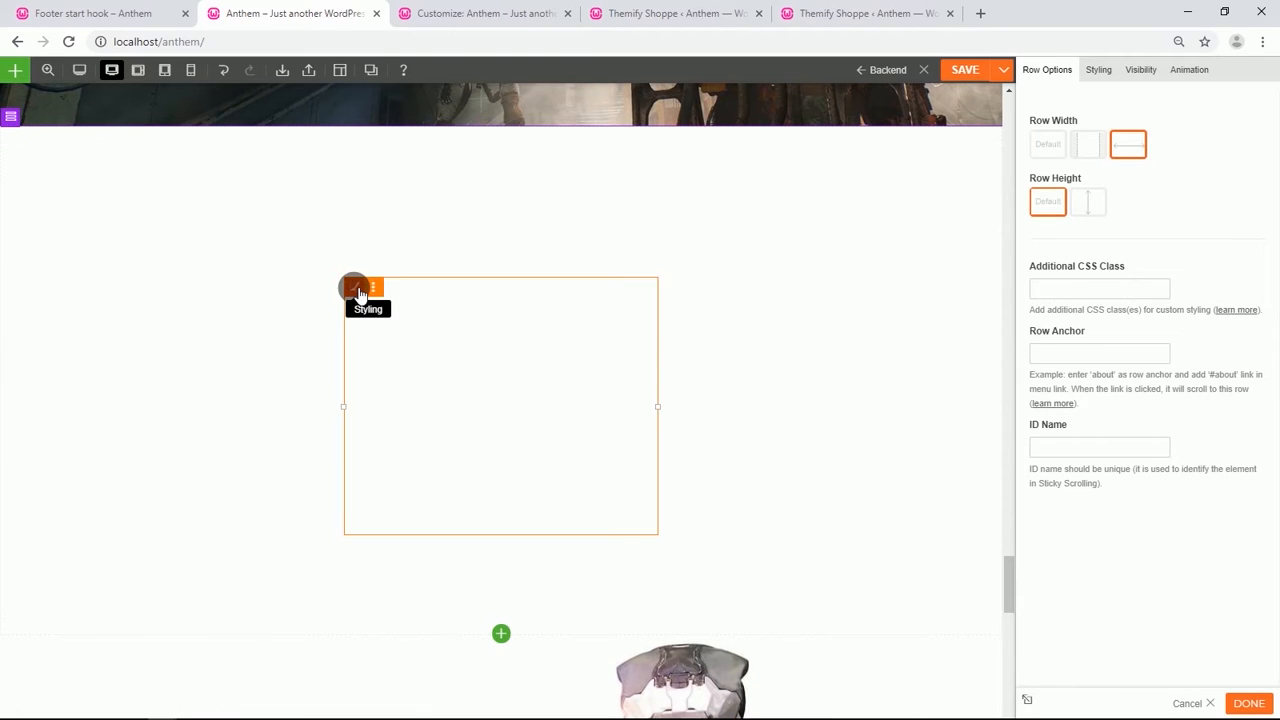
# Give the middle column the loadout-xl background image with Fullcover mode and Center Top position.
pyautogui.click(360, 292)
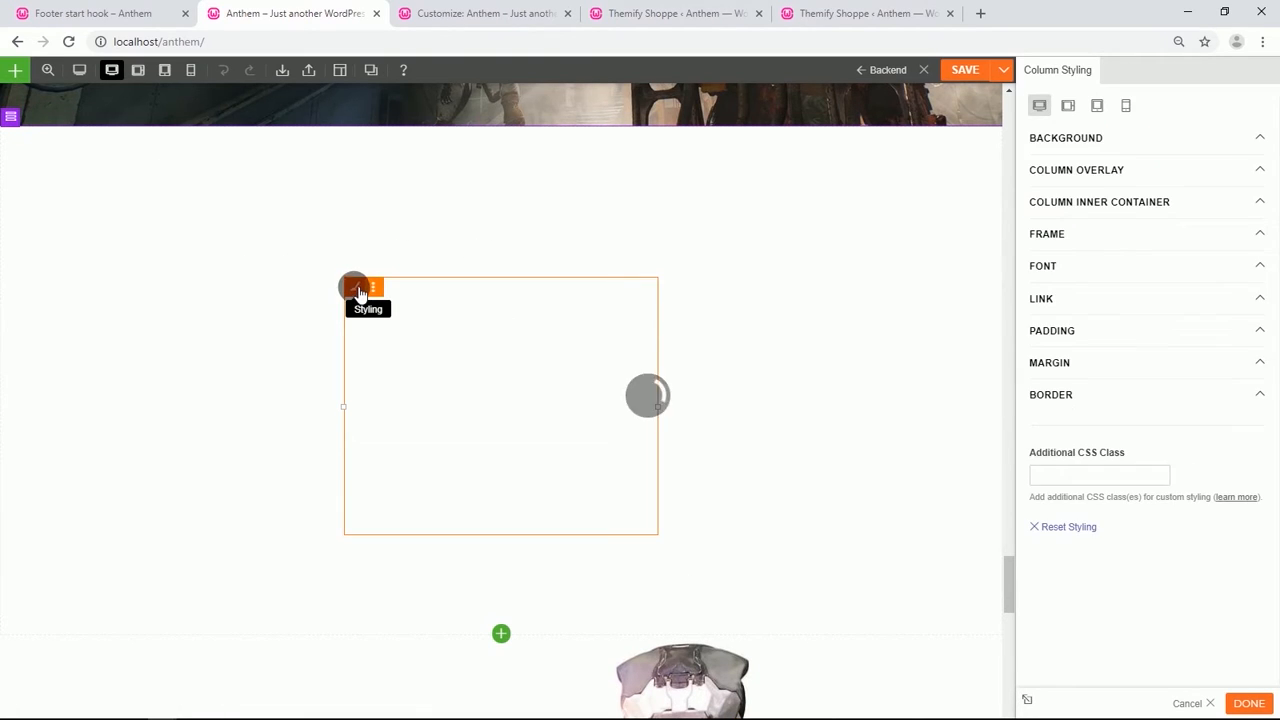
pyautogui.click(1076, 140)
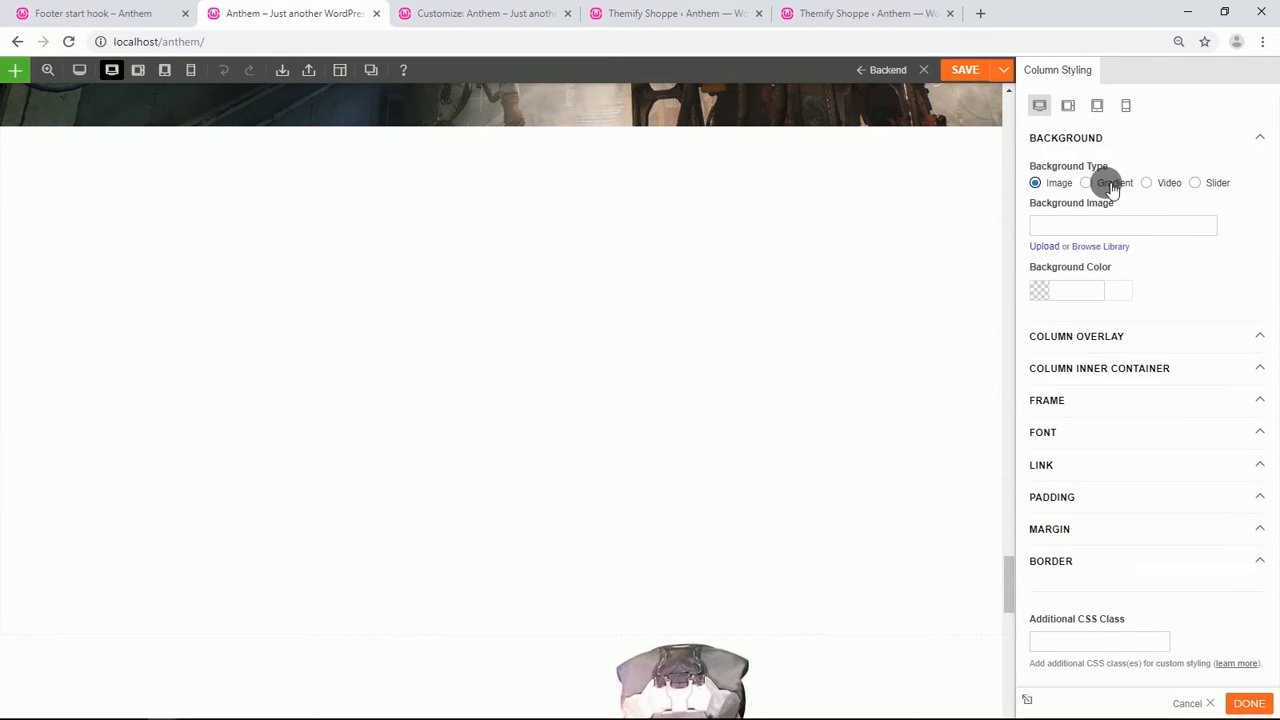
pyautogui.click(1106, 249)
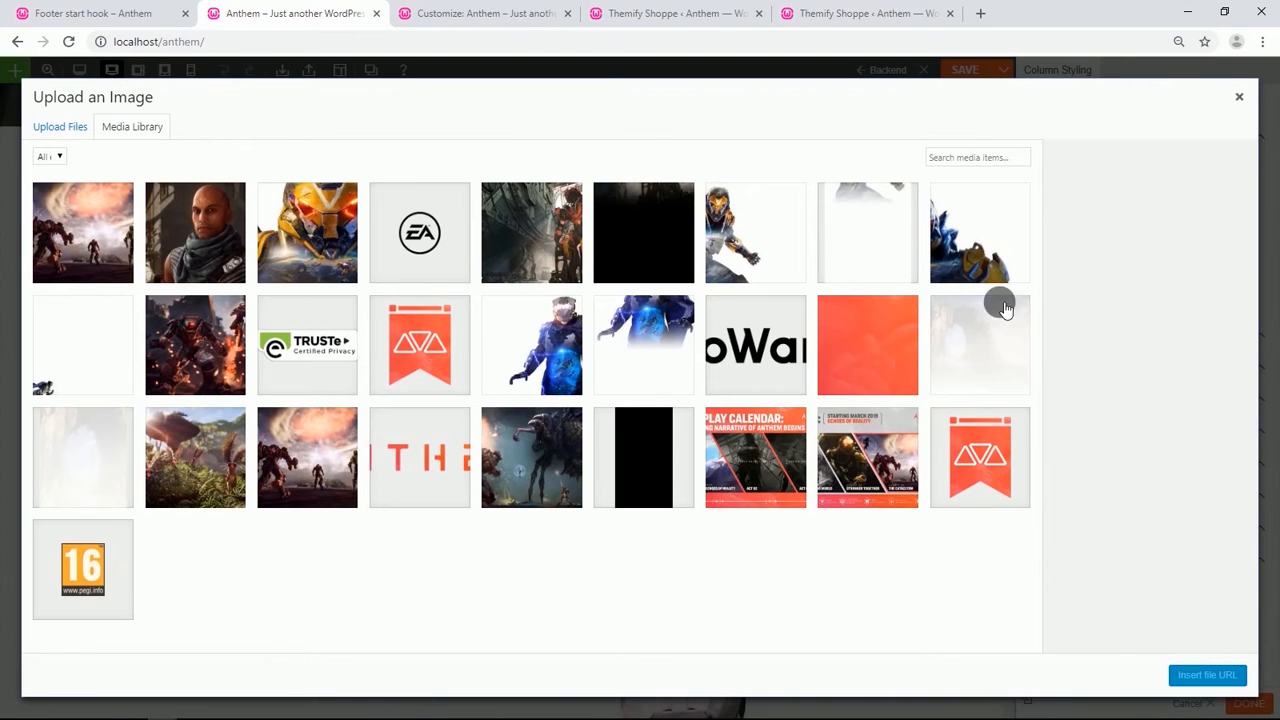
pyautogui.click(646, 265)
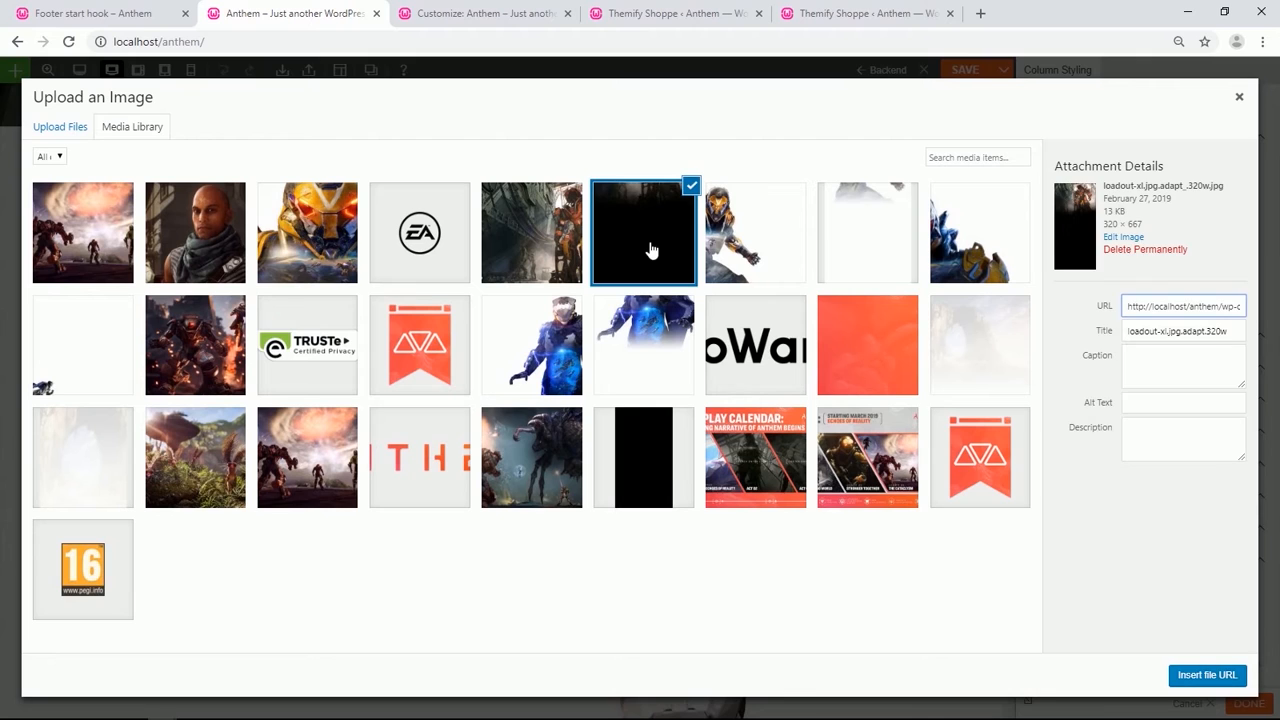
pyautogui.click(1178, 670)
pyautogui.click(1127, 270)
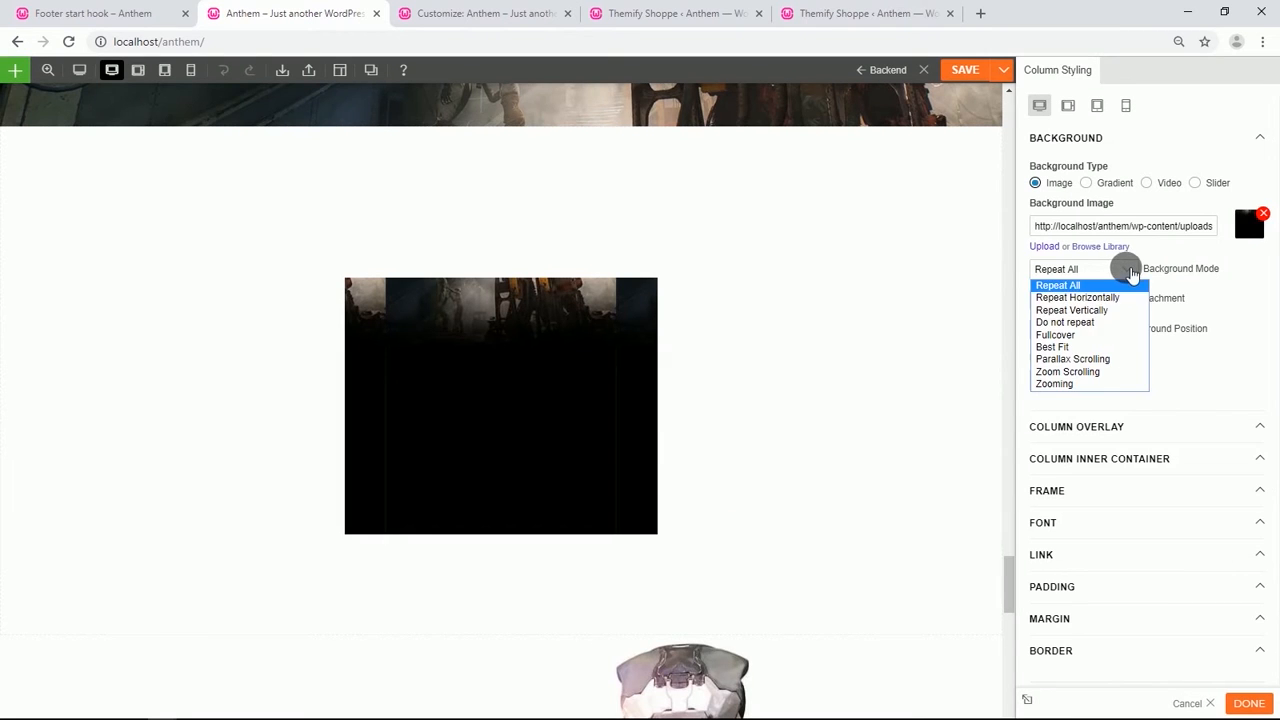
pyautogui.click(1094, 334)
pyautogui.click(1108, 338)
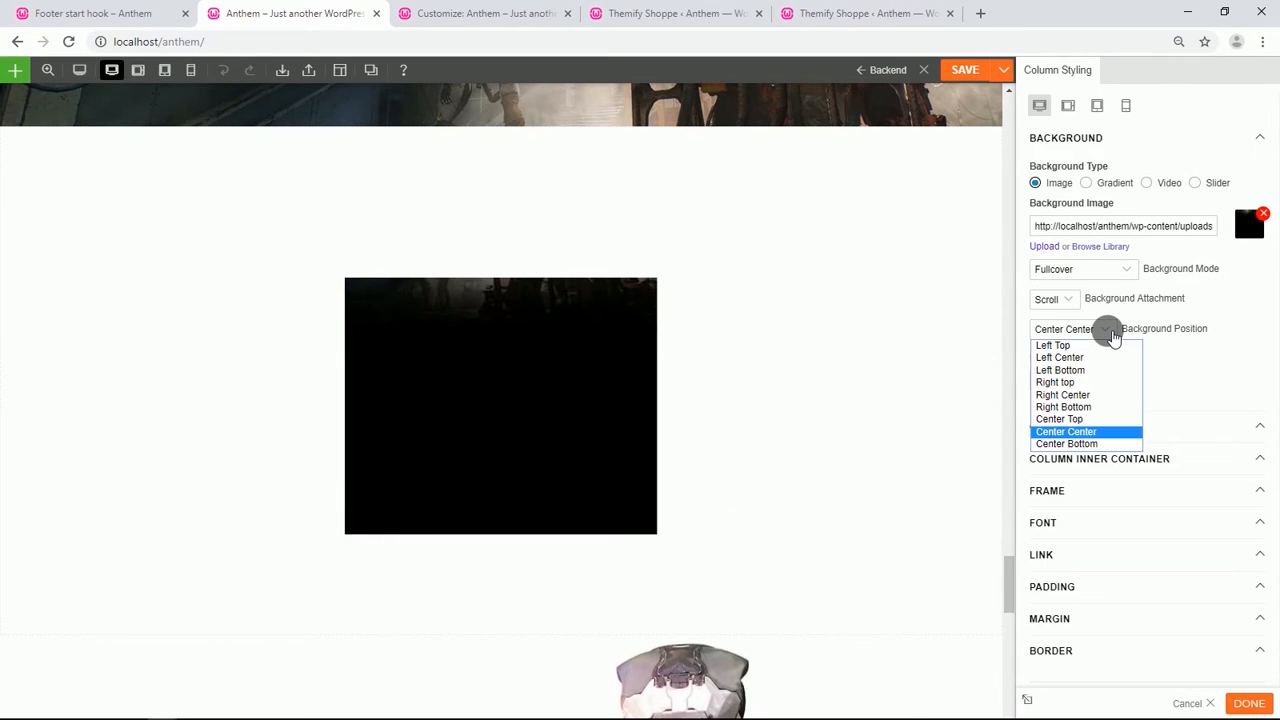
pyautogui.click(1076, 416)
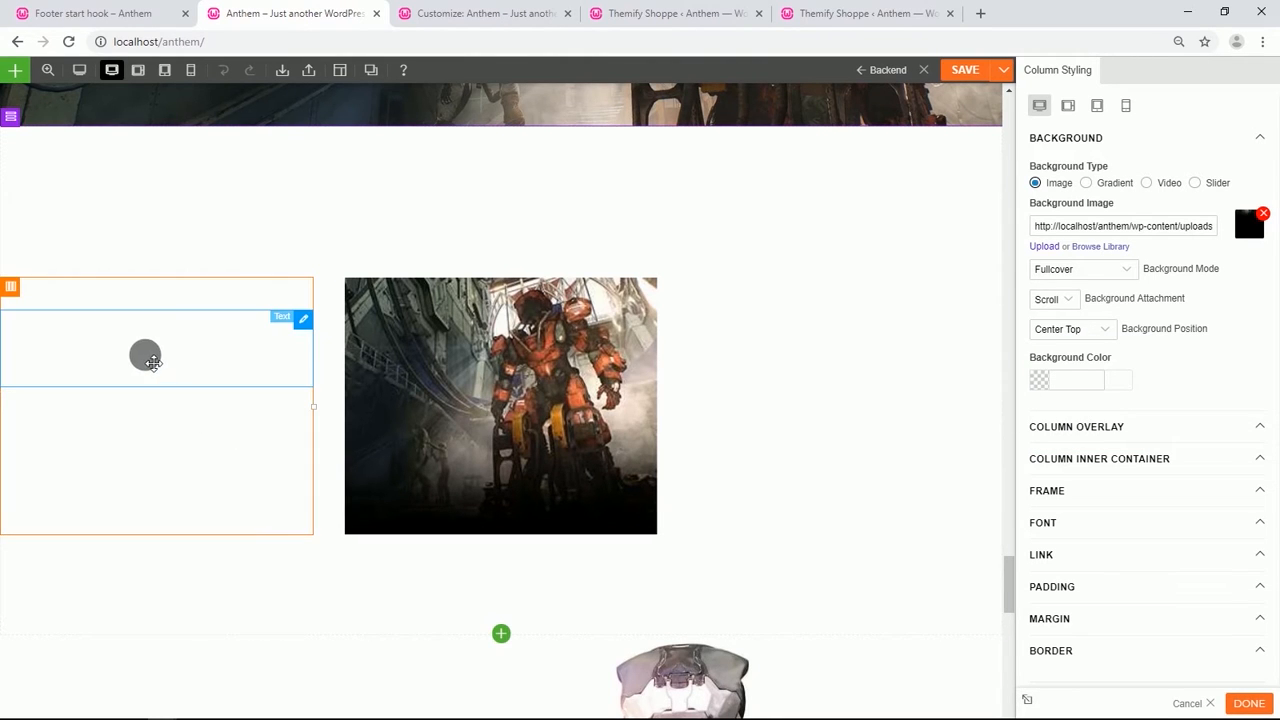
# Move the AN ENDLESS ARSENAL, heading and paragraph text modules into the middle column.
pyautogui.moveTo(140, 318); pyautogui.dragTo(488, 384)
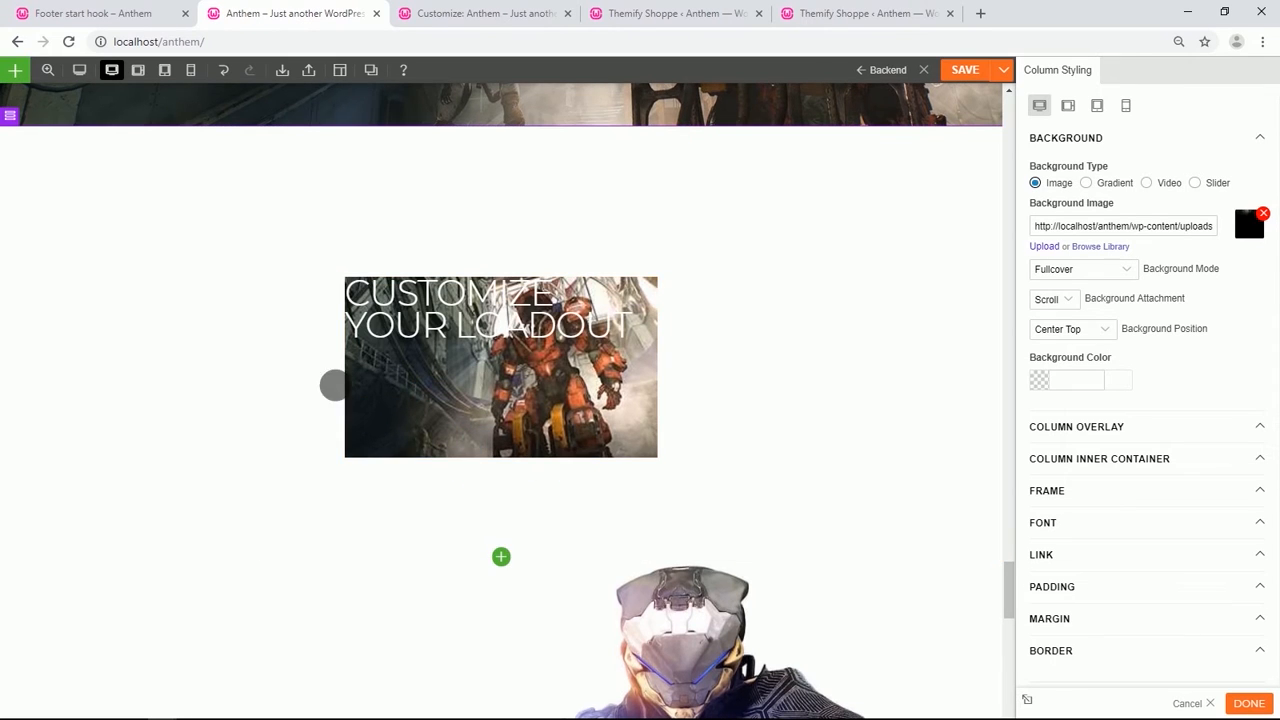
pyautogui.moveTo(187, 335); pyautogui.dragTo(431, 282)
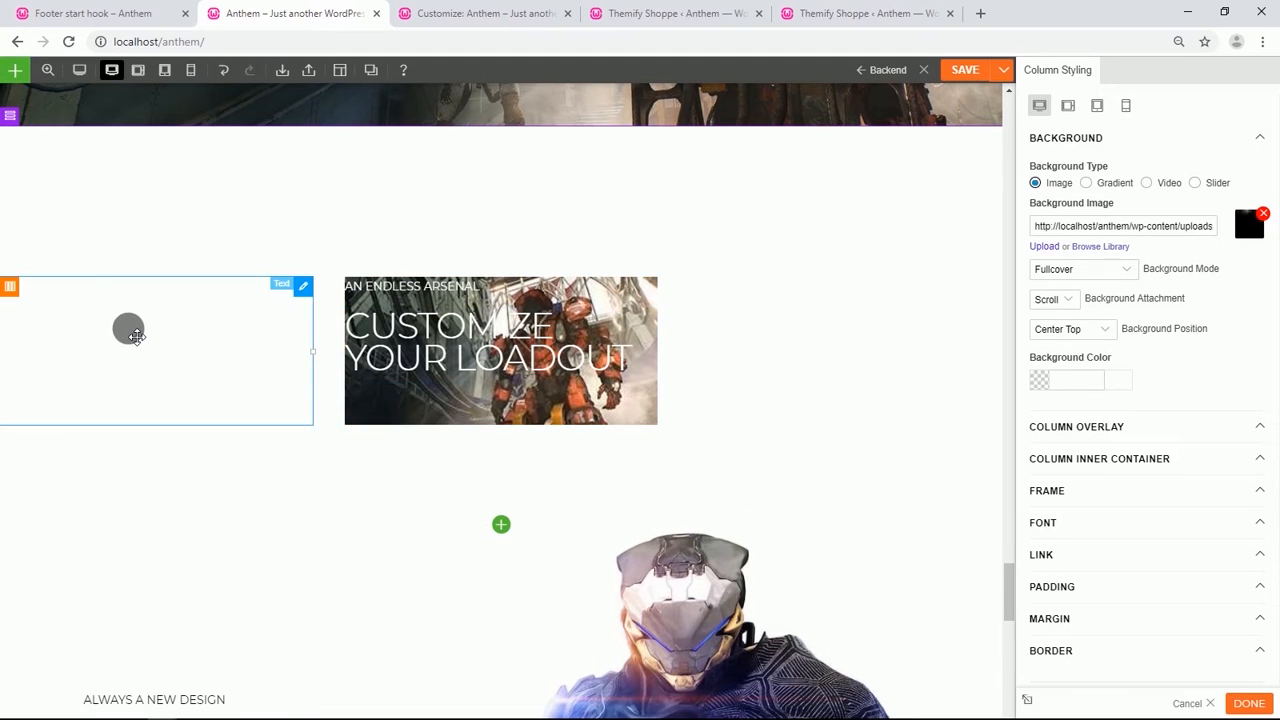
pyautogui.moveTo(136, 336); pyautogui.dragTo(510, 376)
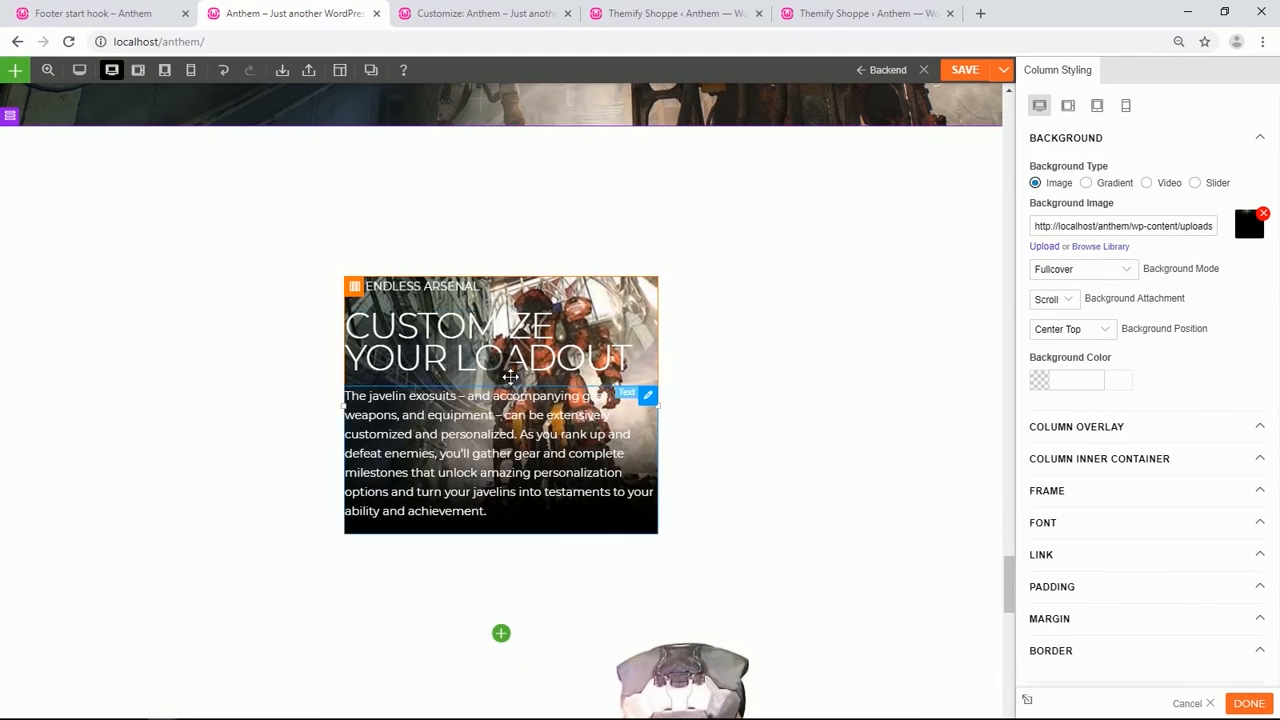
# Clear the middle column's top and bottom margins.
pyautogui.click(1080, 619)
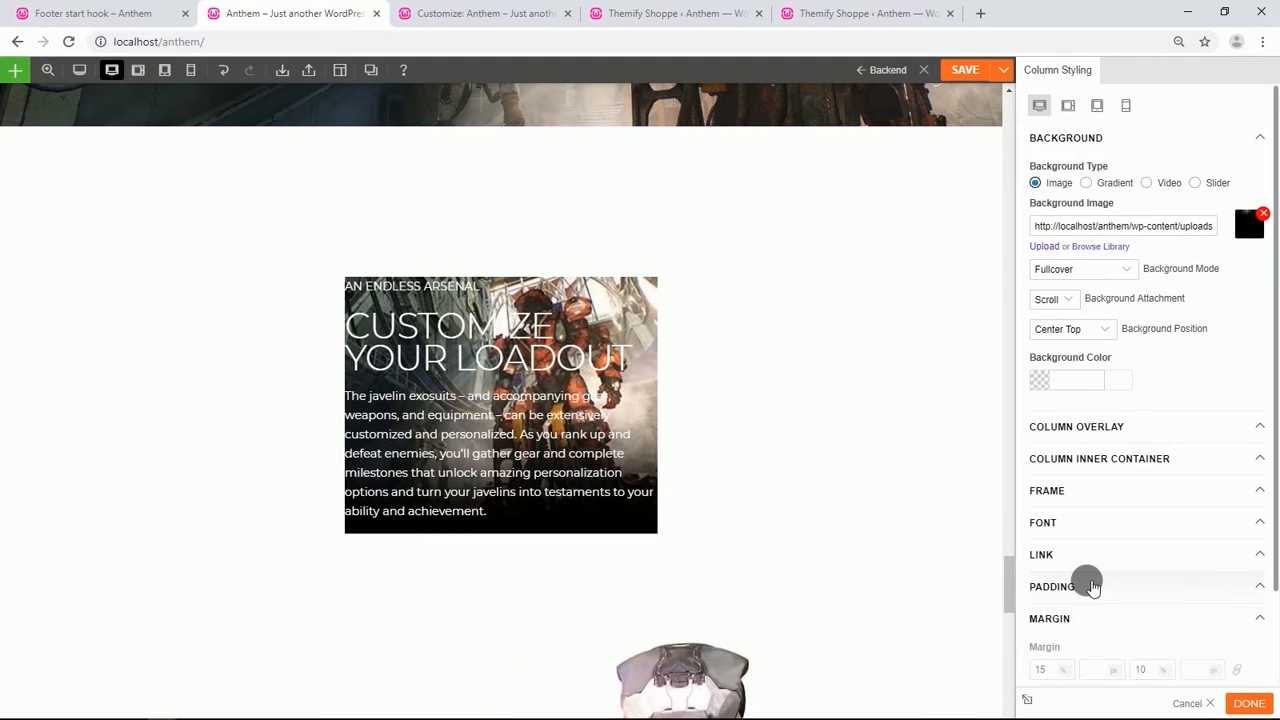
pyautogui.scroll(-2, 1040, 480)
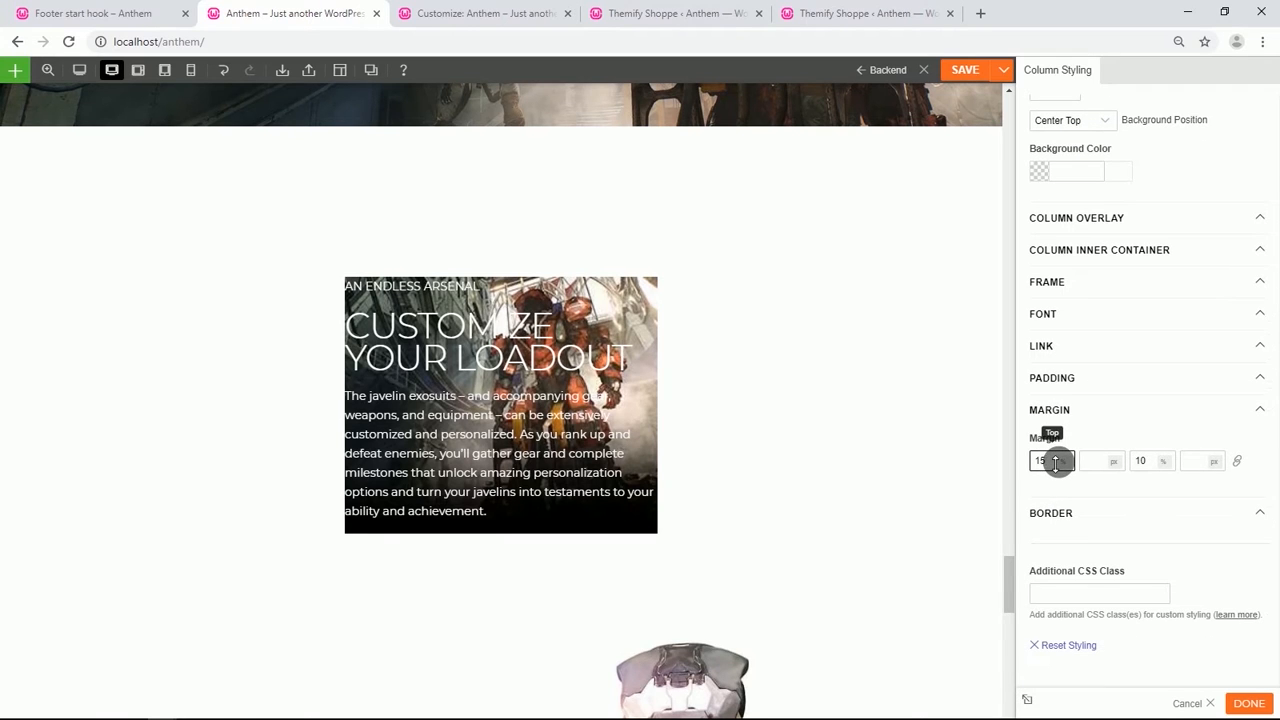
pyautogui.press('BackSpace')
pyautogui.press('BackSpace')
pyautogui.click(1153, 462)
pyautogui.press('BackSpace')
pyautogui.press('BackSpace')
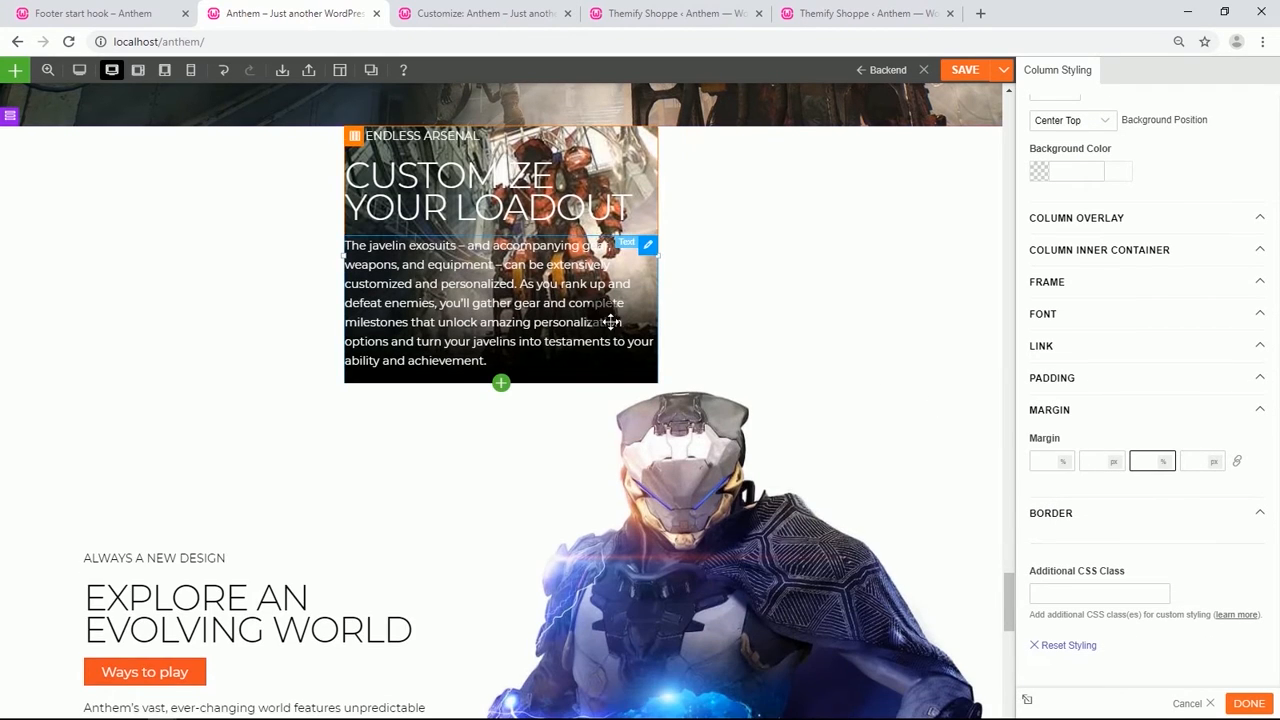
# Set the AN ENDLESS ARSENAL text module's top padding to 80%.
pyautogui.scroll(2, 455, 320)
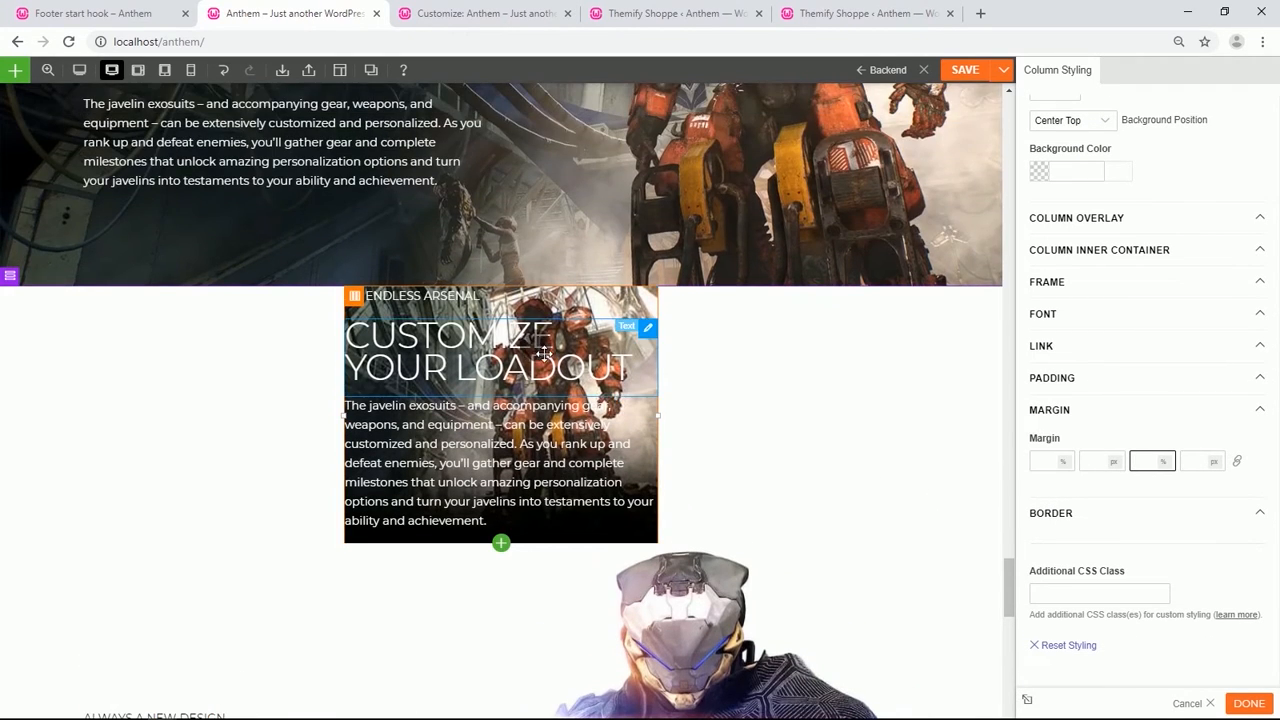
pyautogui.doubleClick(447, 307)
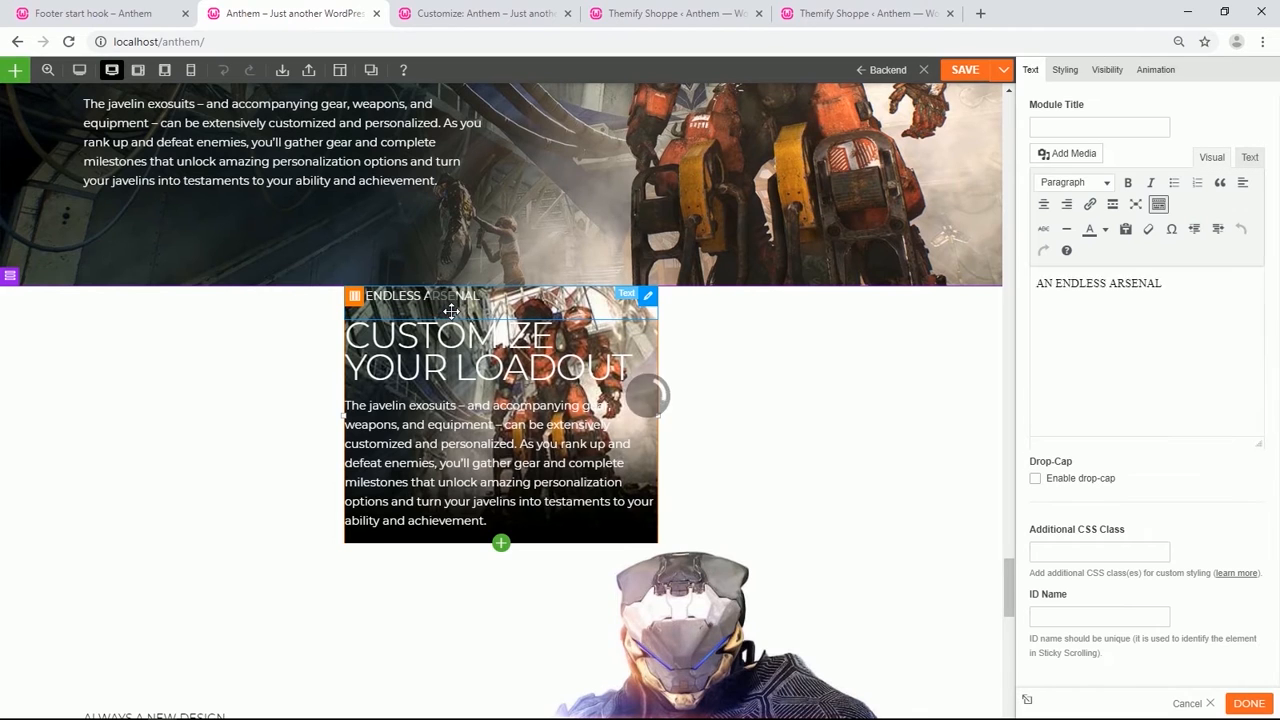
pyautogui.click(1068, 72)
pyautogui.click(1082, 338)
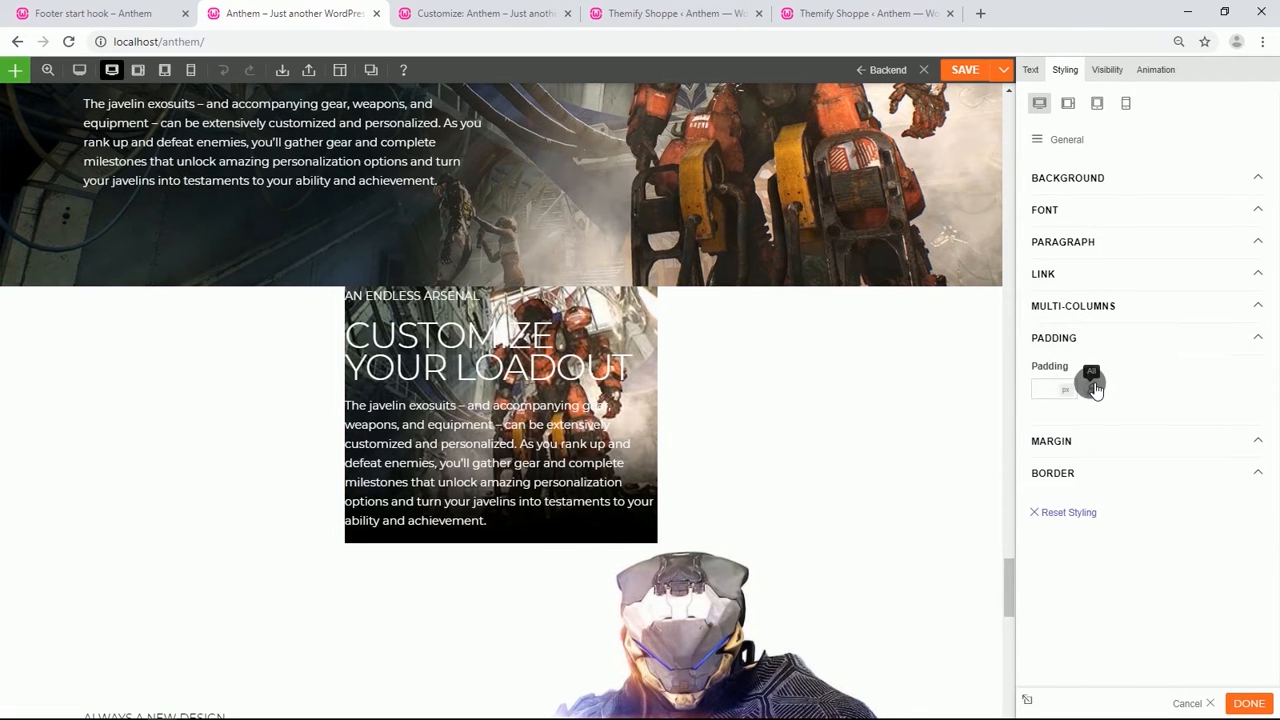
pyautogui.click(1093, 385)
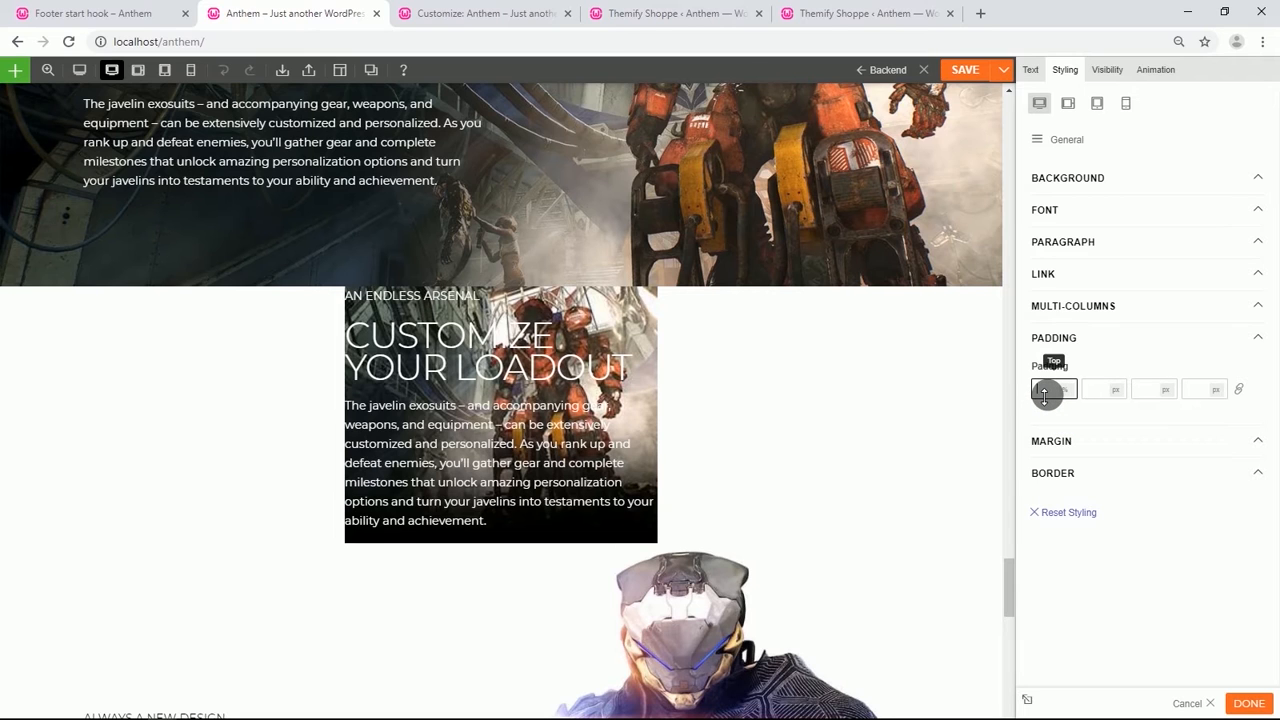
pyautogui.write('80')
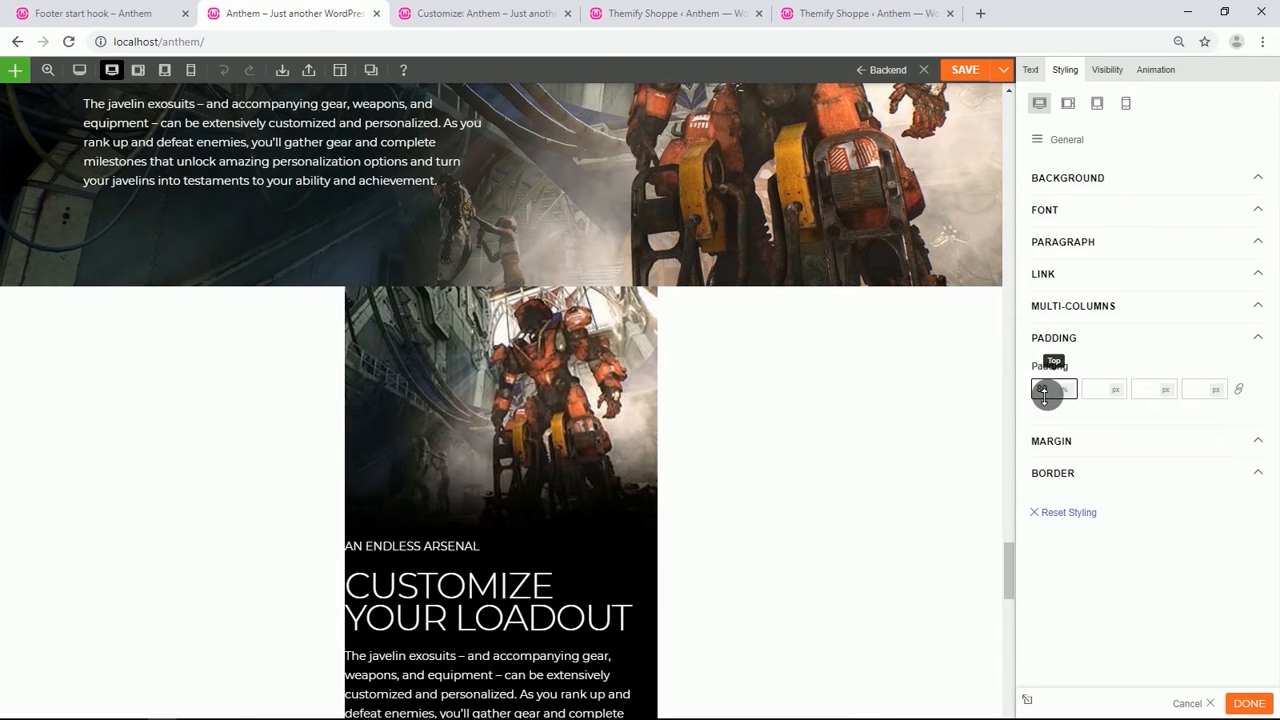
pyautogui.scroll(-2, 674, 357)
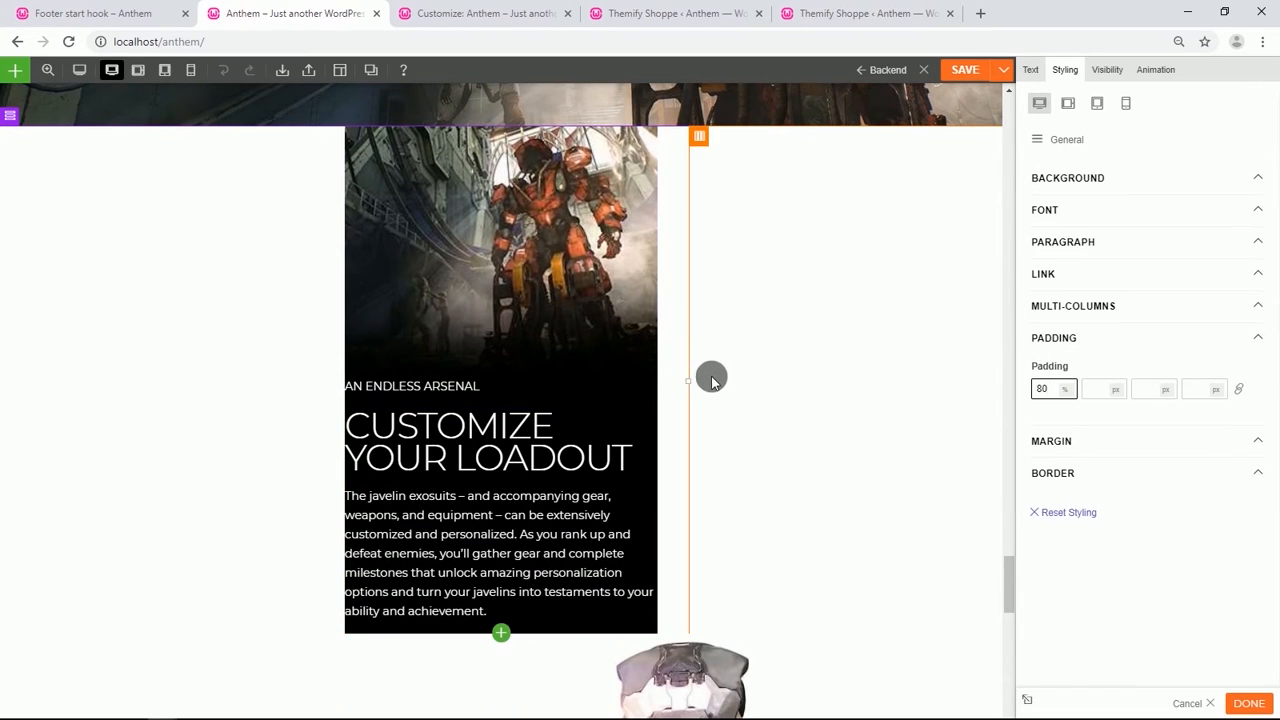
# Set the duplicated Customize Your Loadout row's gutter spacing to None.
pyautogui.moveTo(18, 125)
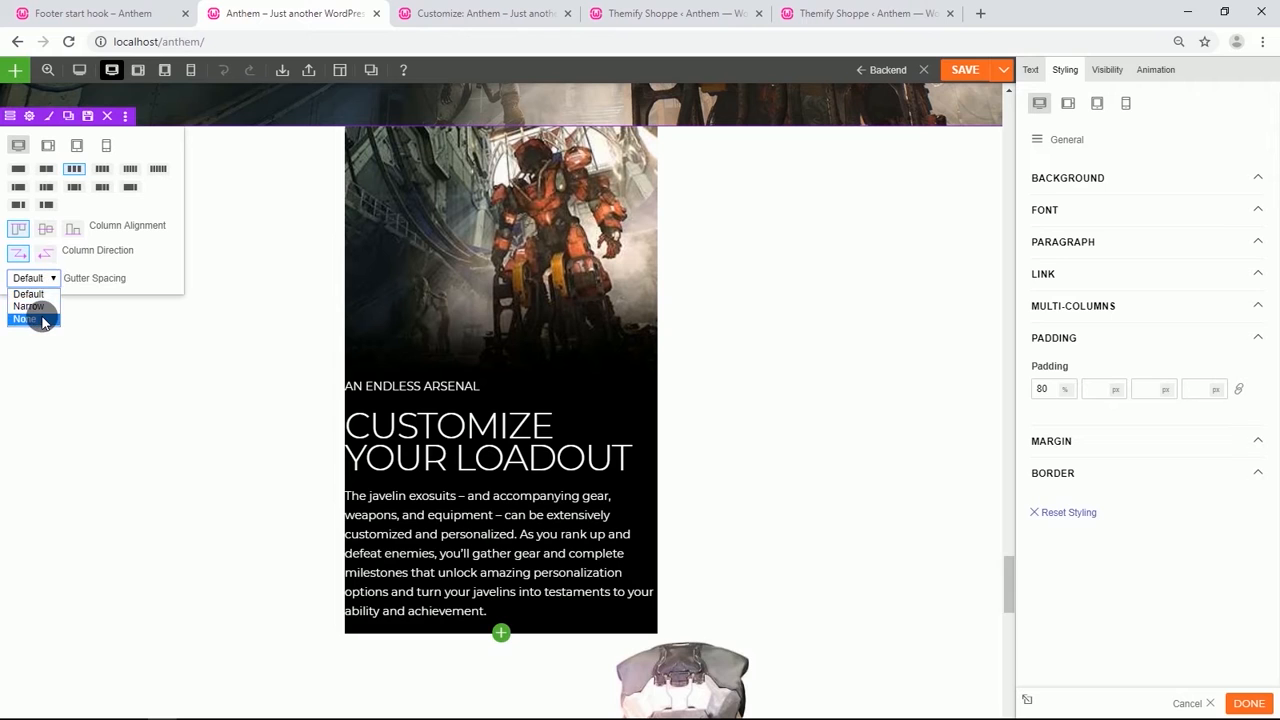
pyautogui.click(30, 319)
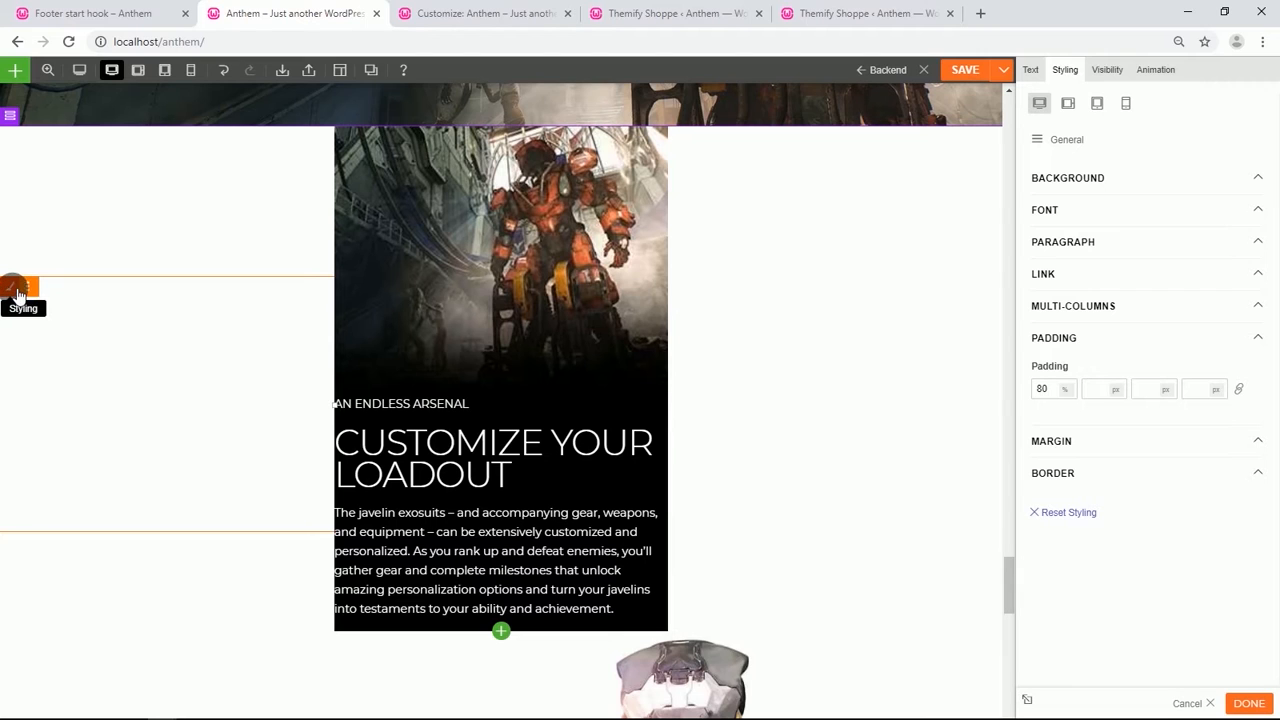
# Clear the left column's top and bottom margins.
pyautogui.click(16, 292)
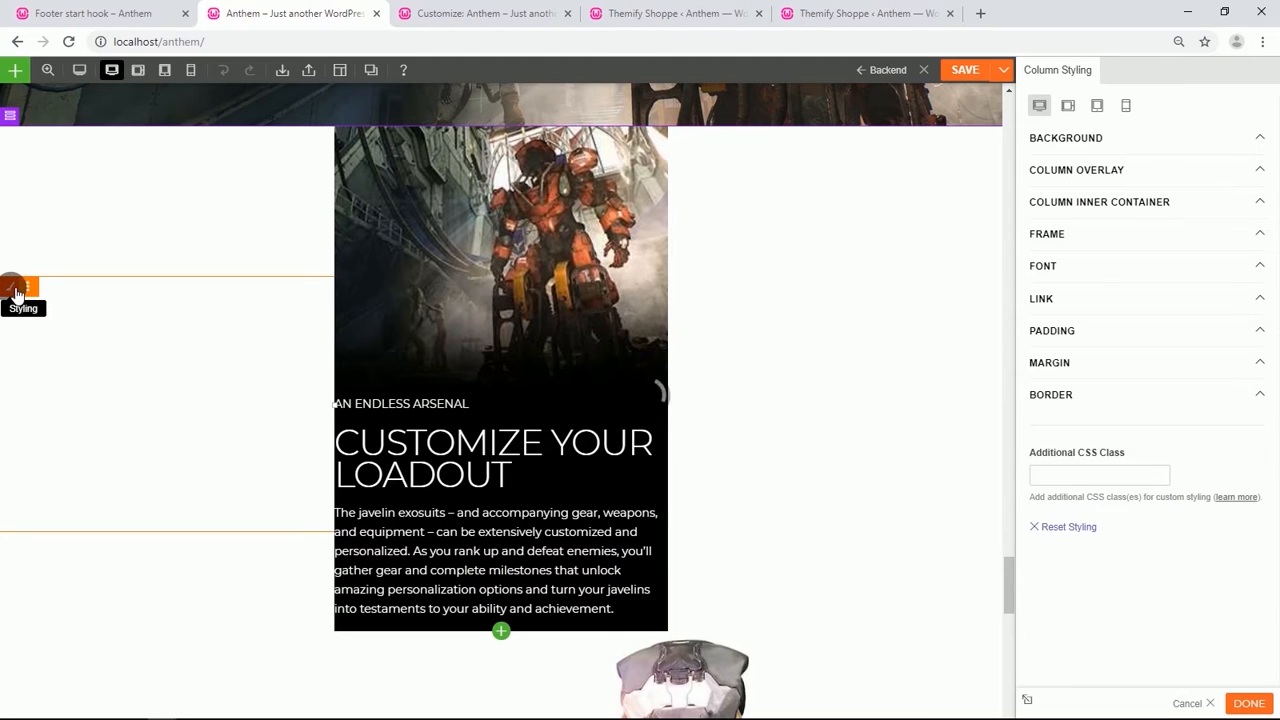
pyautogui.click(1086, 363)
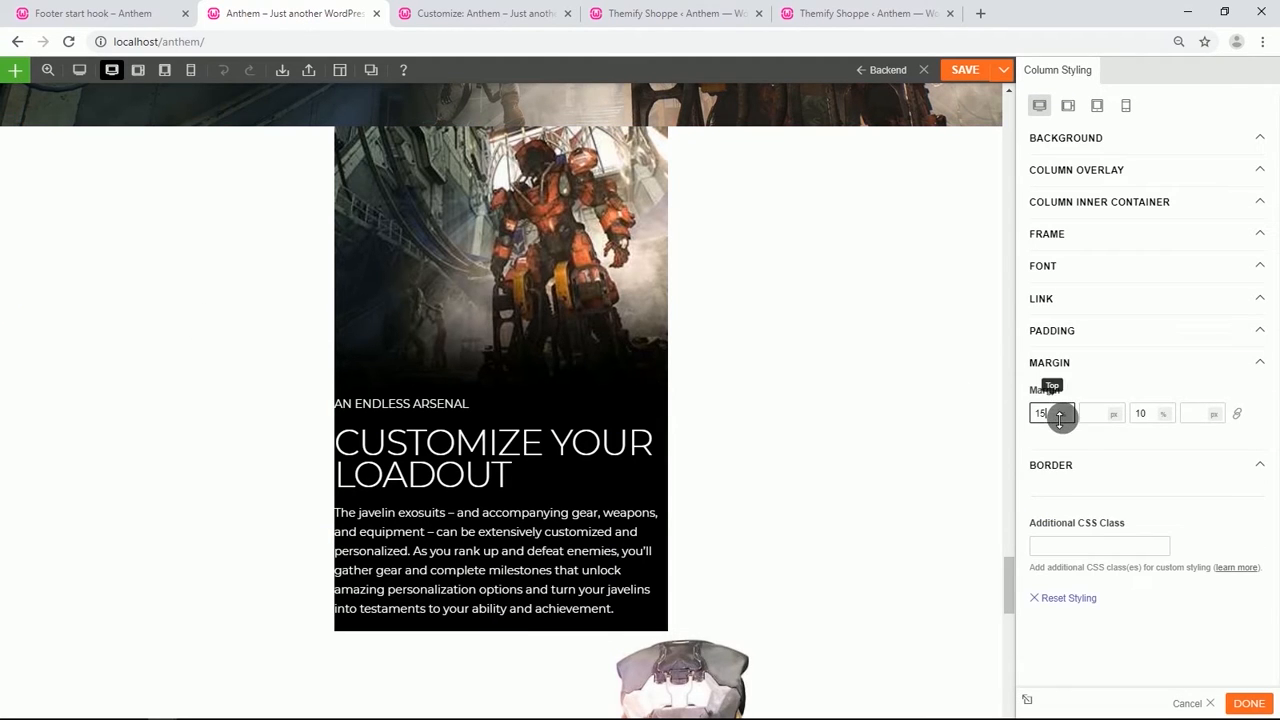
pyautogui.press('BackSpace')
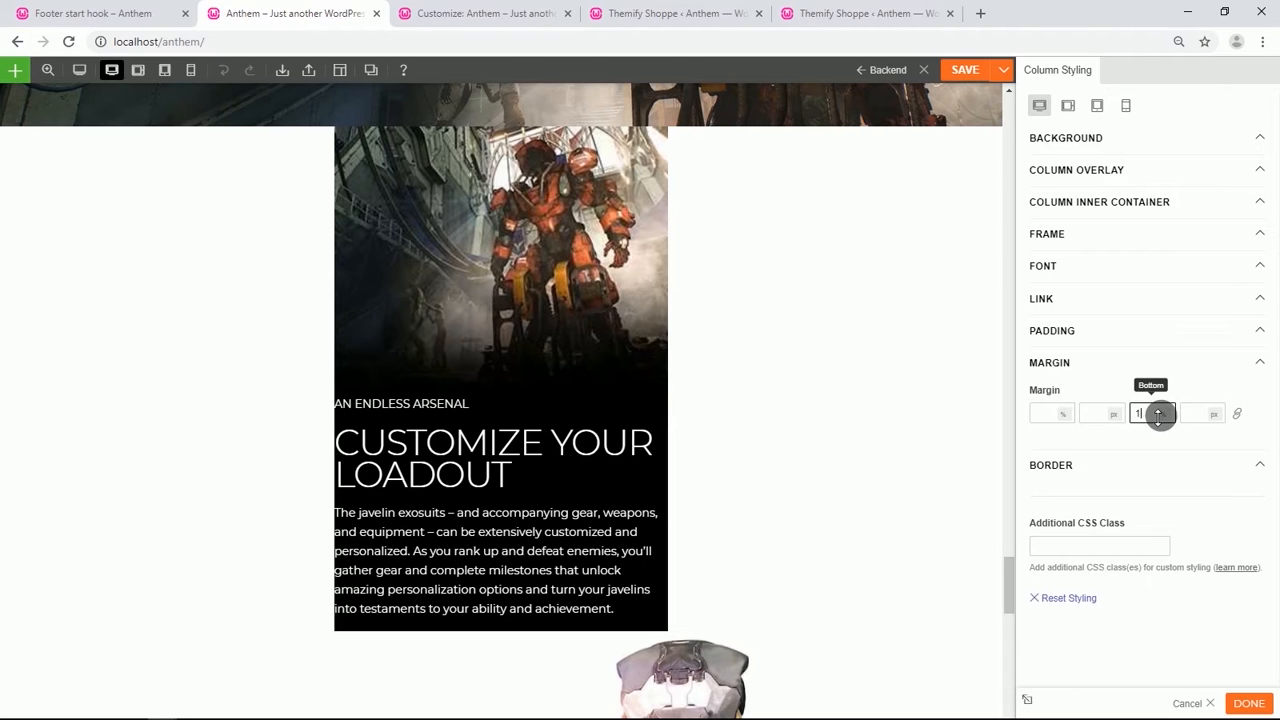
pyautogui.press('BackSpace')
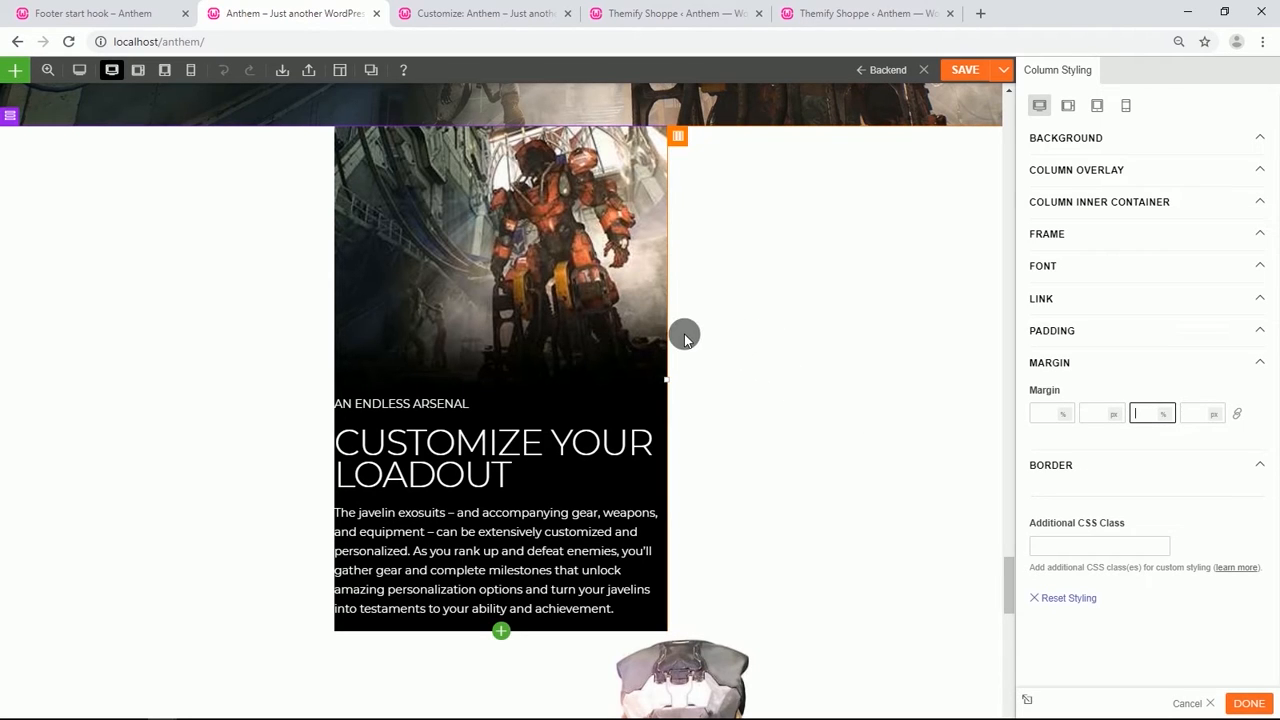
# Open the middle column's padding settings and select its top padding field.
pyautogui.scroll(-1, 596, 392)
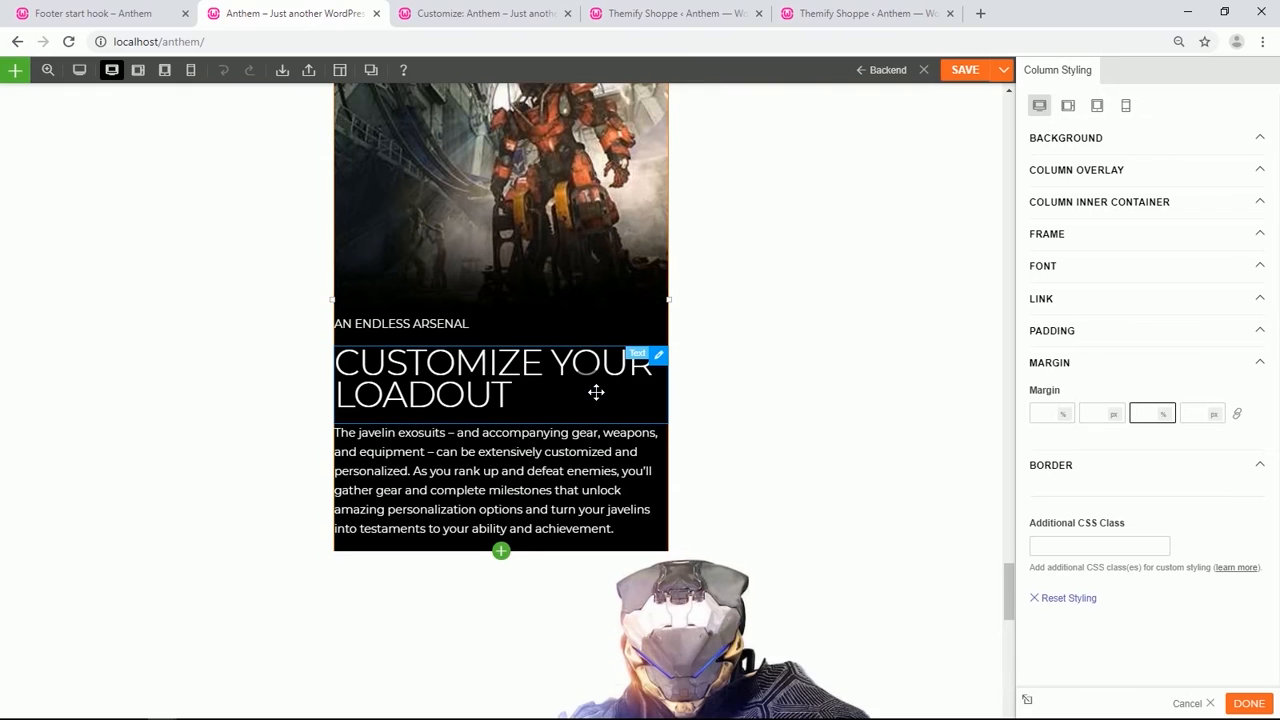
pyautogui.scroll(2, 563, 380)
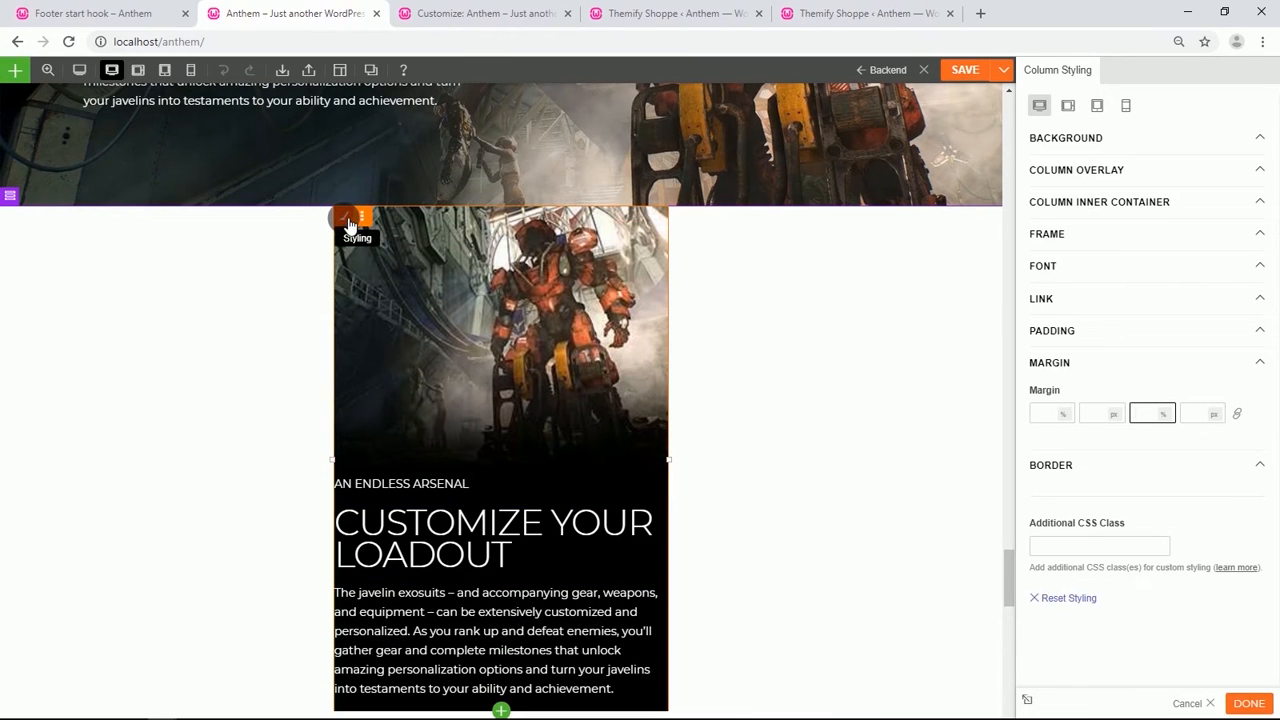
pyautogui.click(1080, 340)
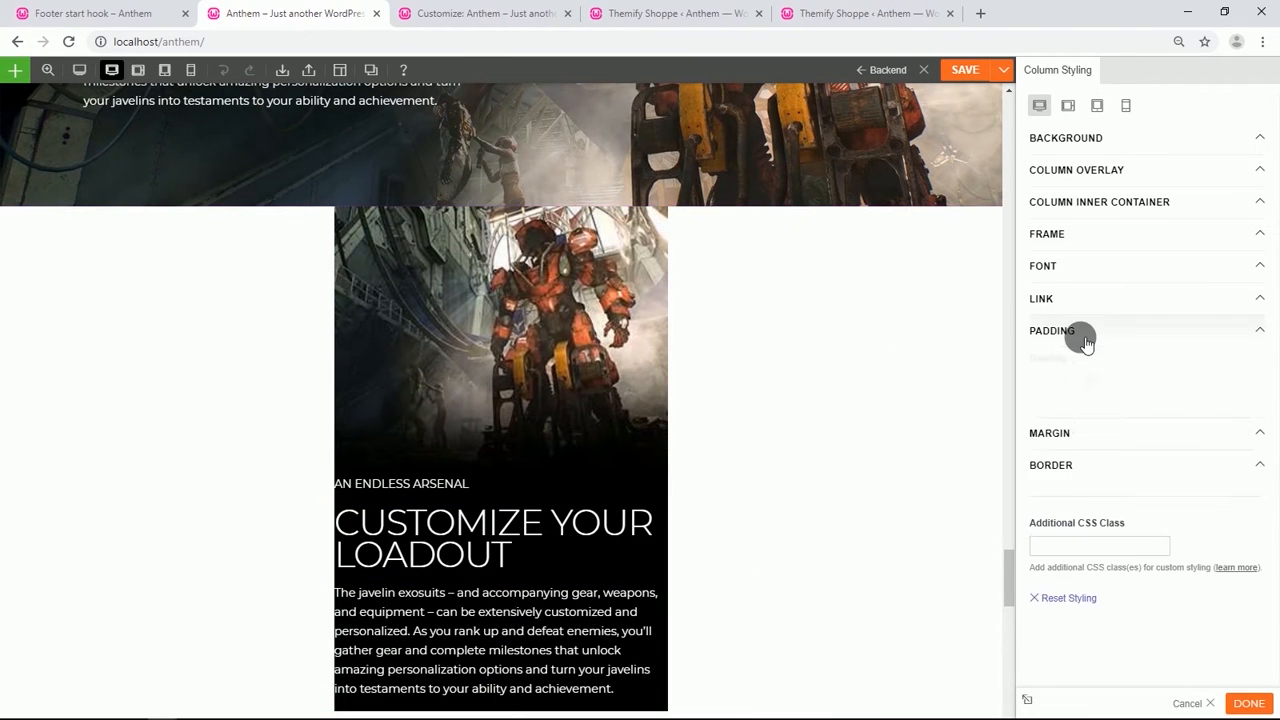
pyautogui.click(1090, 383)
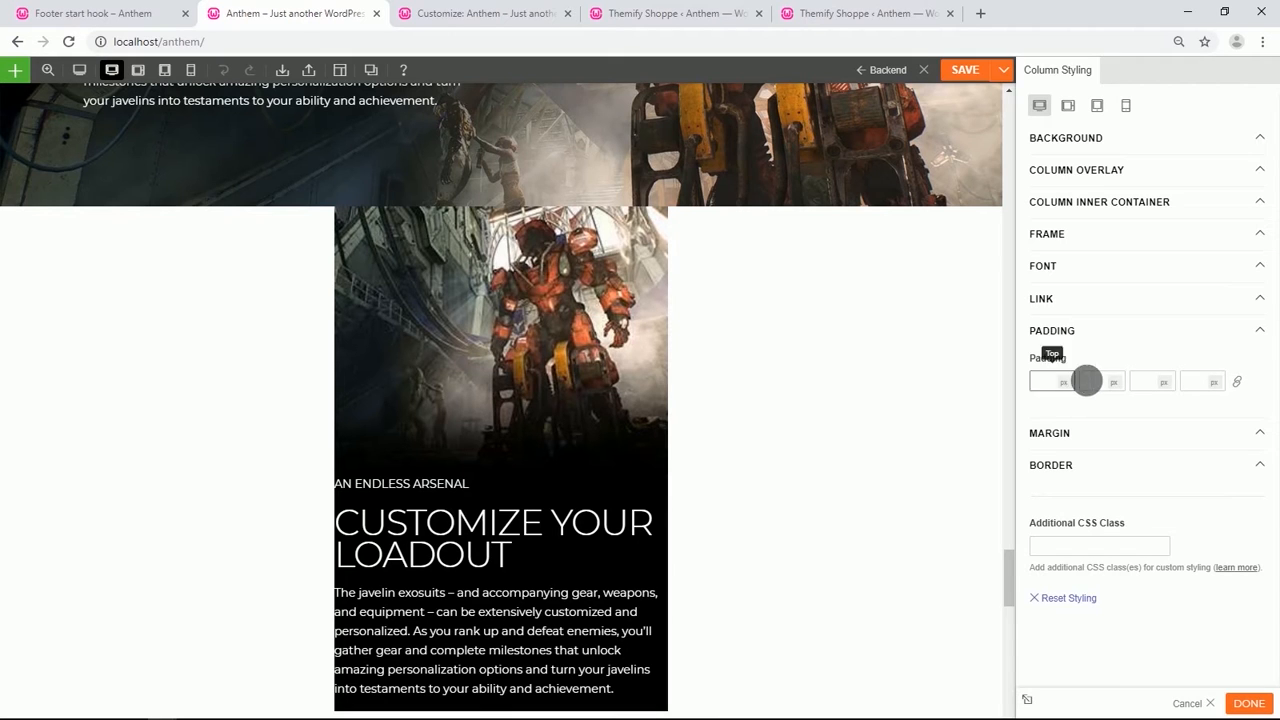
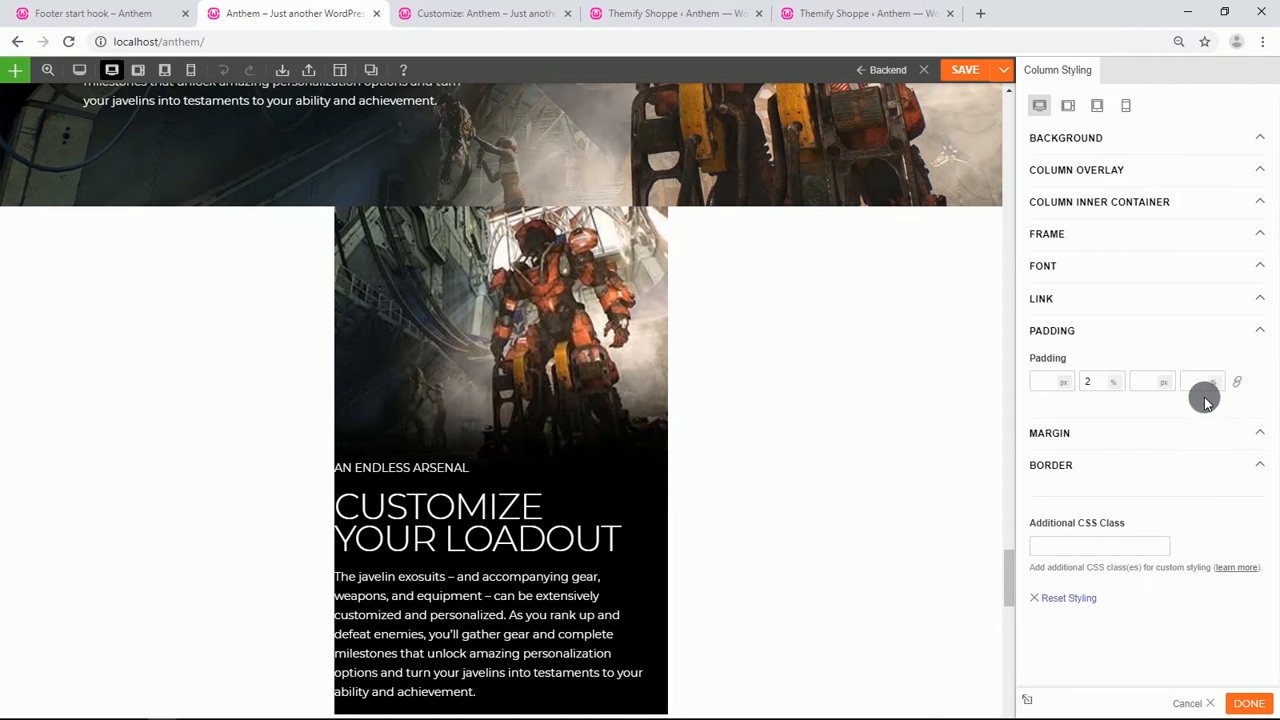
# Set the column's left padding to 2%.
pyautogui.write('2')
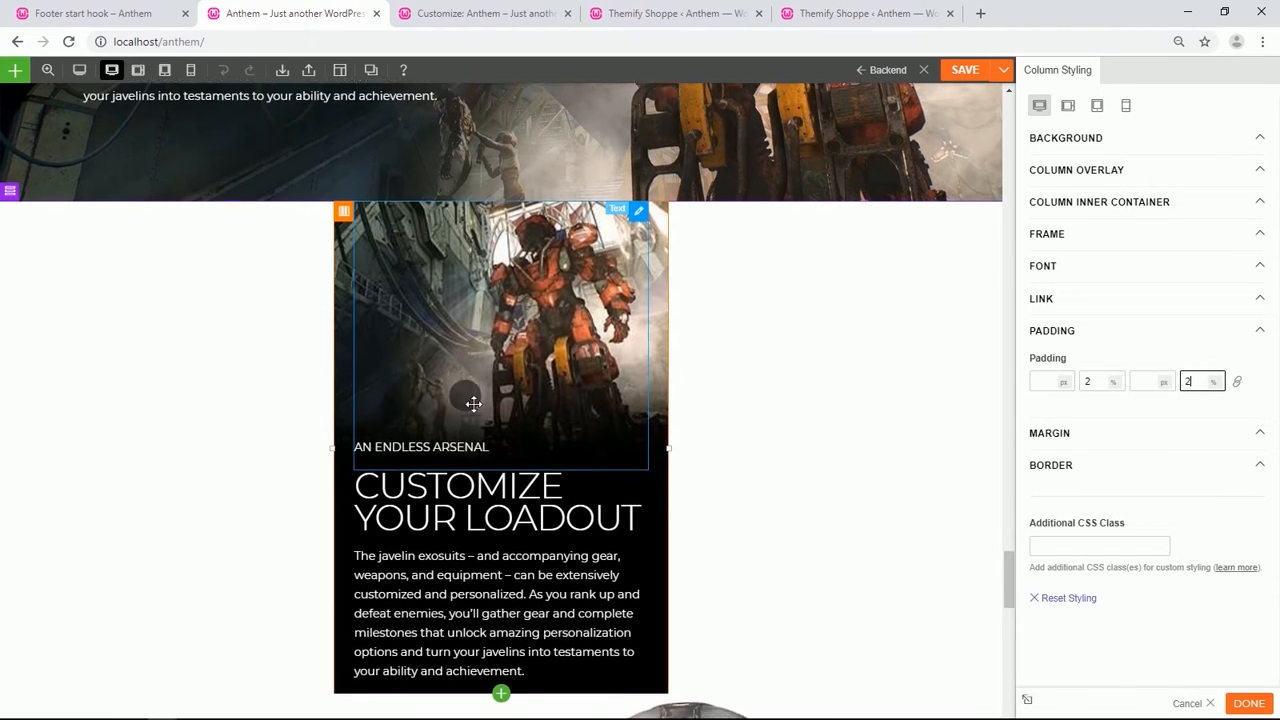
pyautogui.scroll(-3, 463, 400)
pyautogui.scroll(-3, 463, 400)
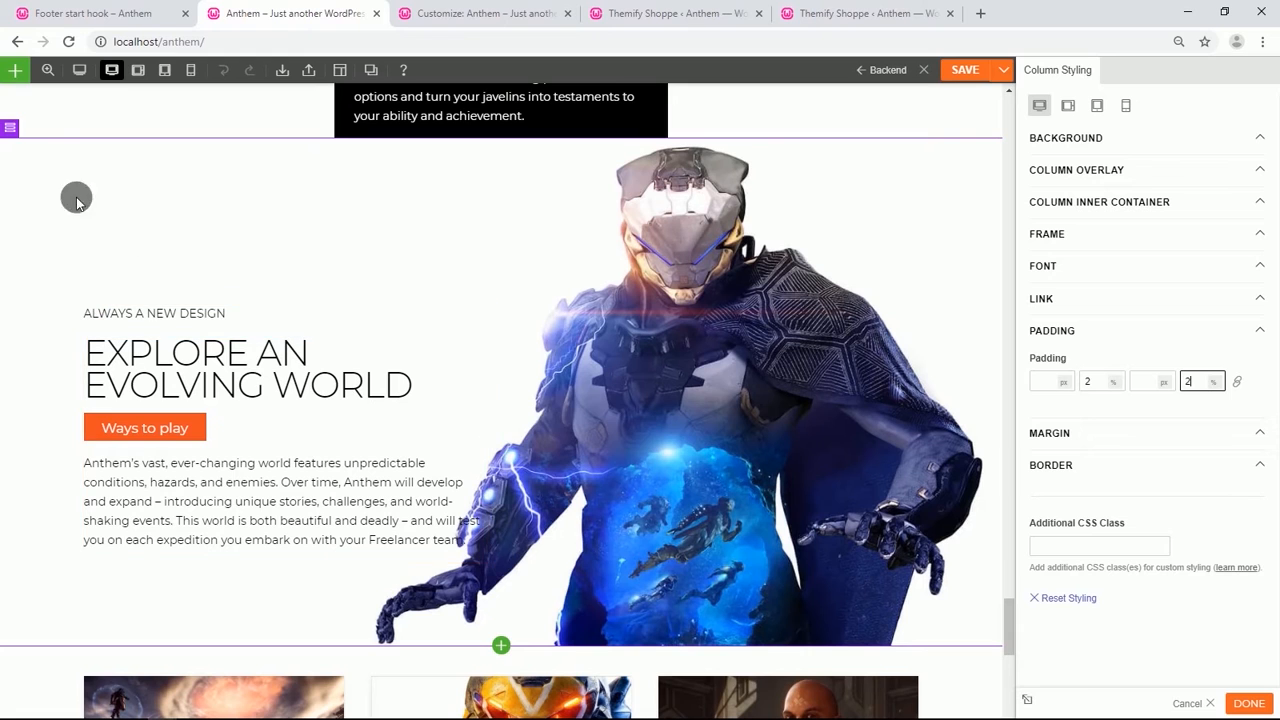
# Hide the first "Explore an evolving world" row on mobile, keeping its default row width.
pyautogui.moveTo(22, 133)
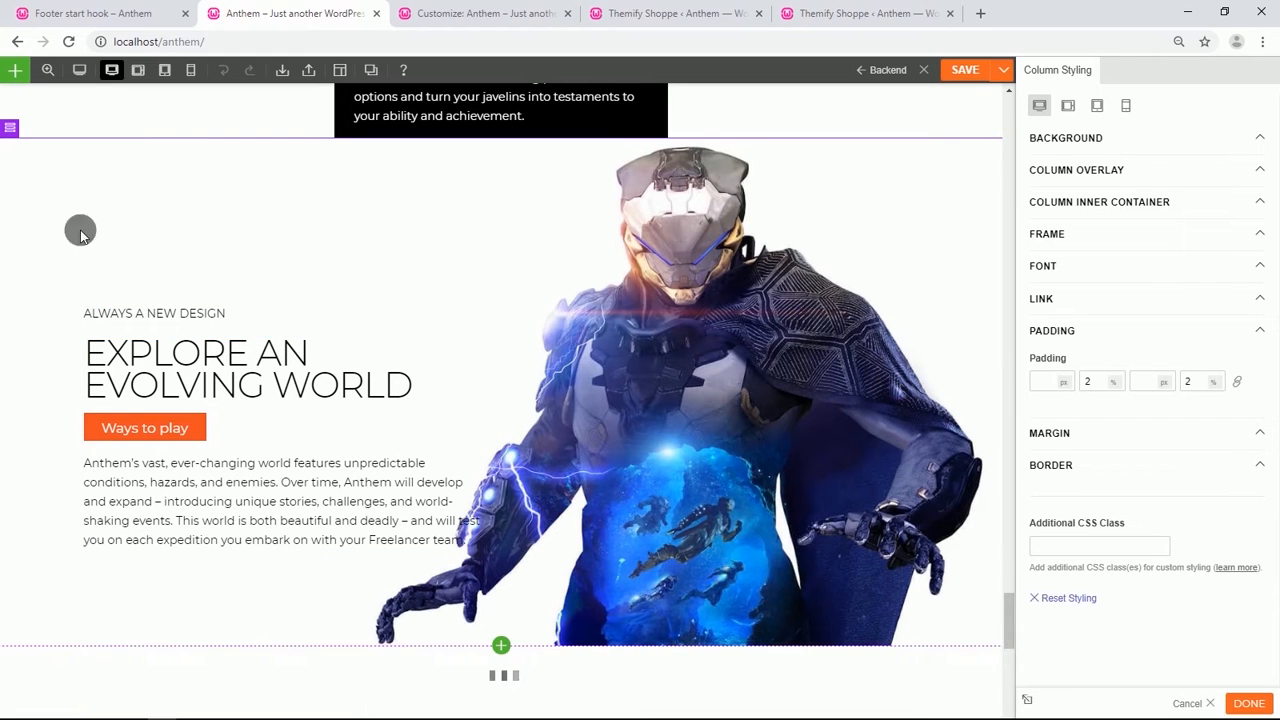
pyautogui.scroll(-2, 97, 296)
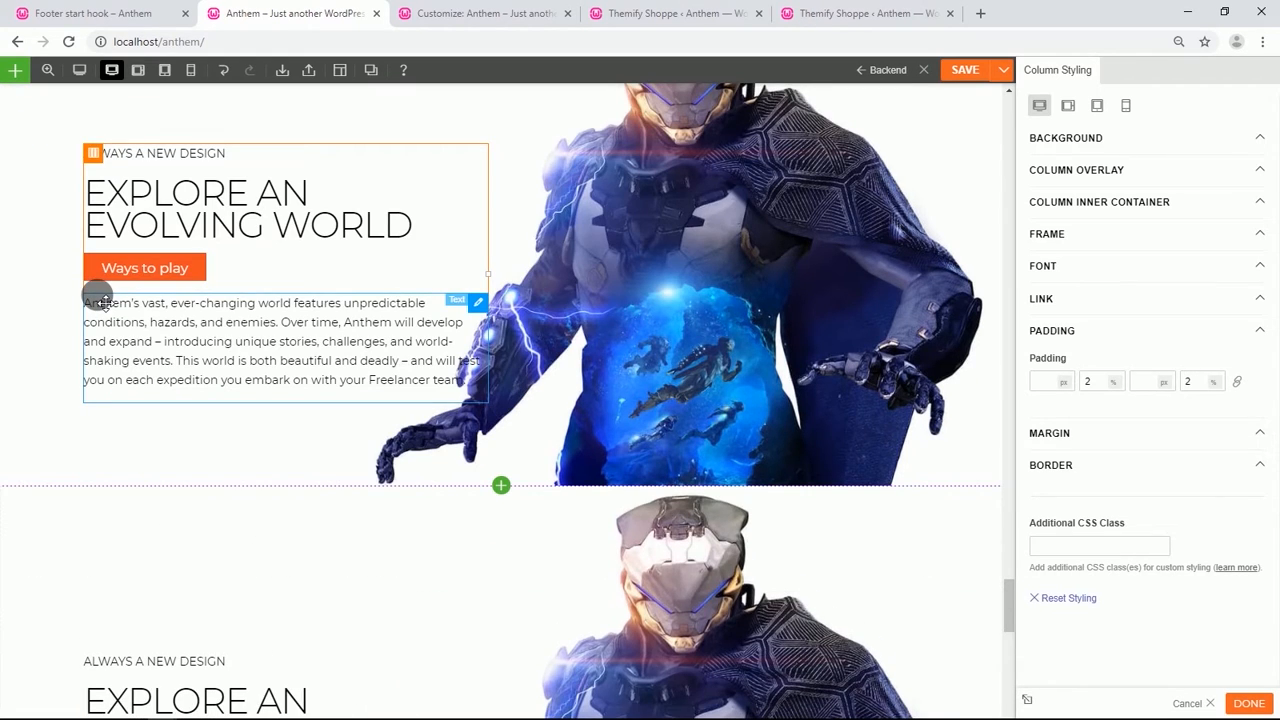
pyautogui.scroll(3, 97, 296)
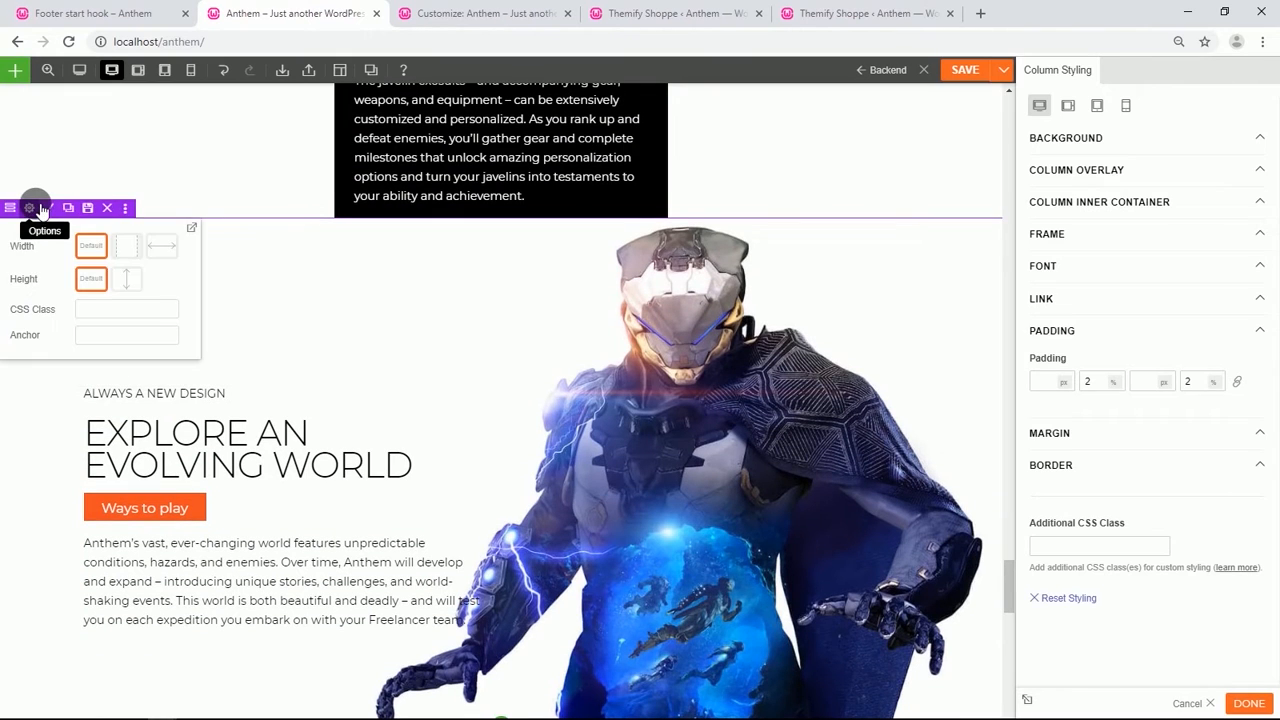
pyautogui.click(30, 208)
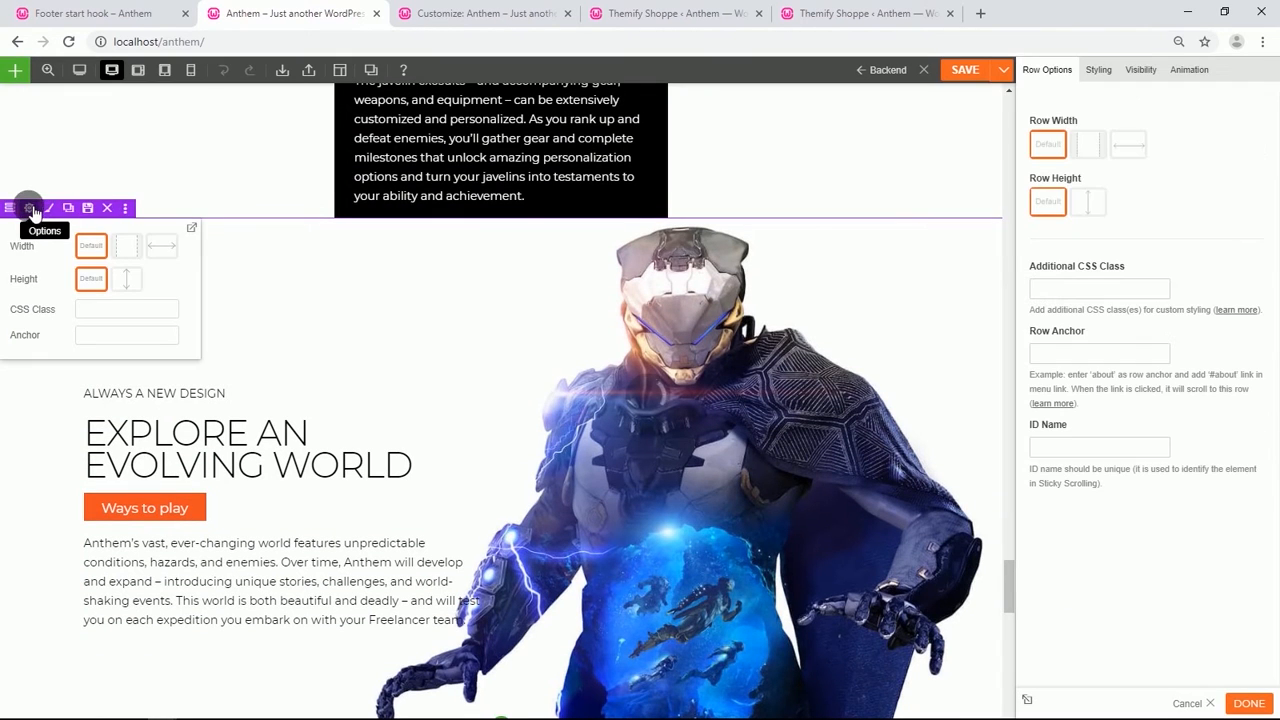
pyautogui.click(1128, 143)
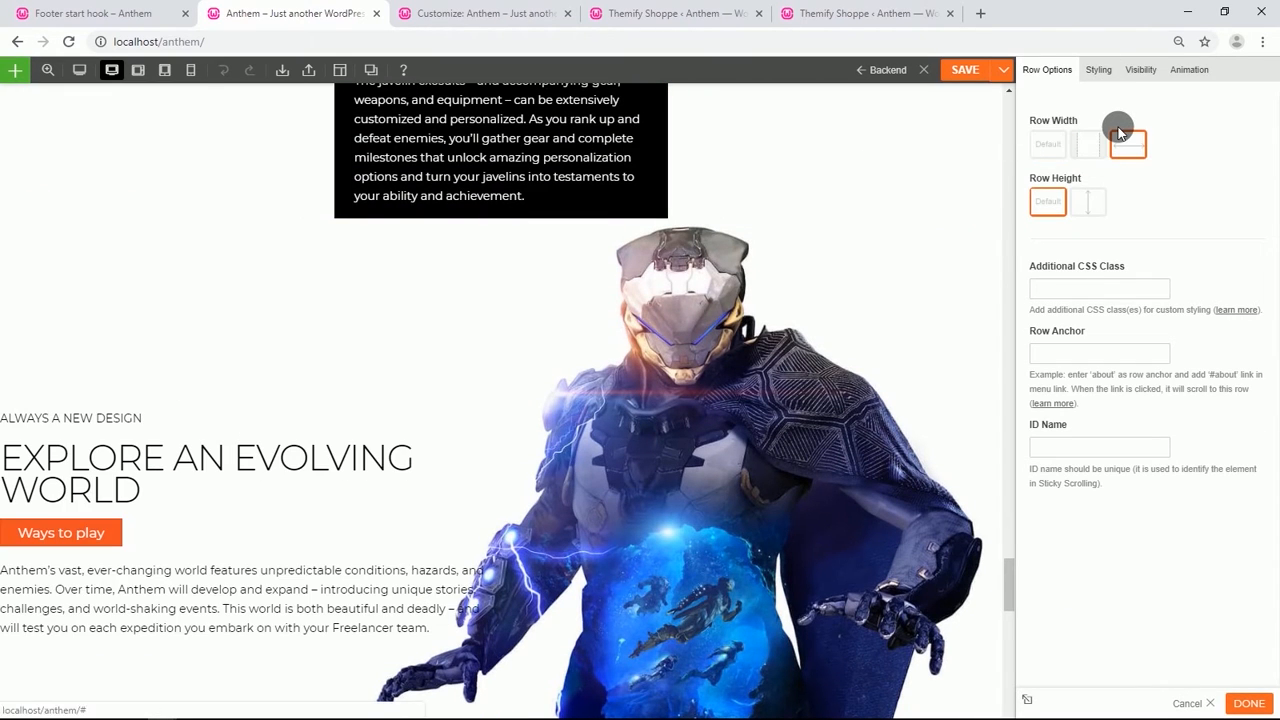
pyautogui.click(1053, 144)
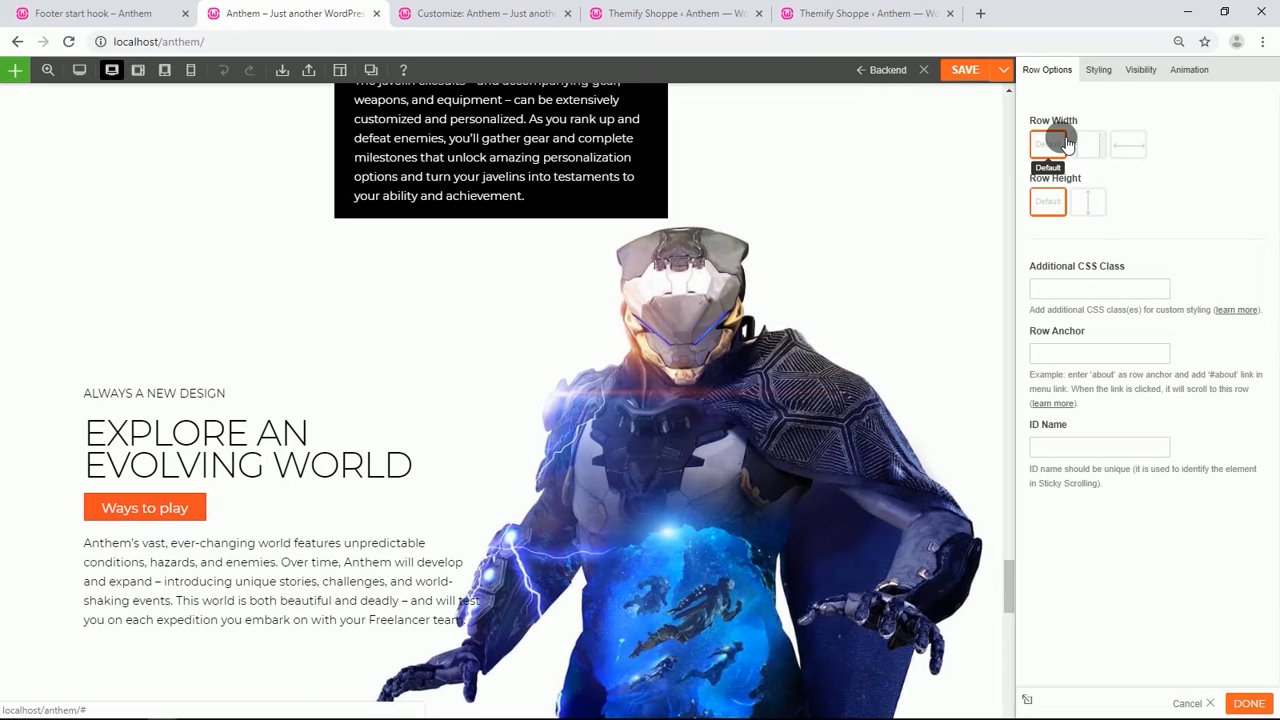
pyautogui.click(1142, 71)
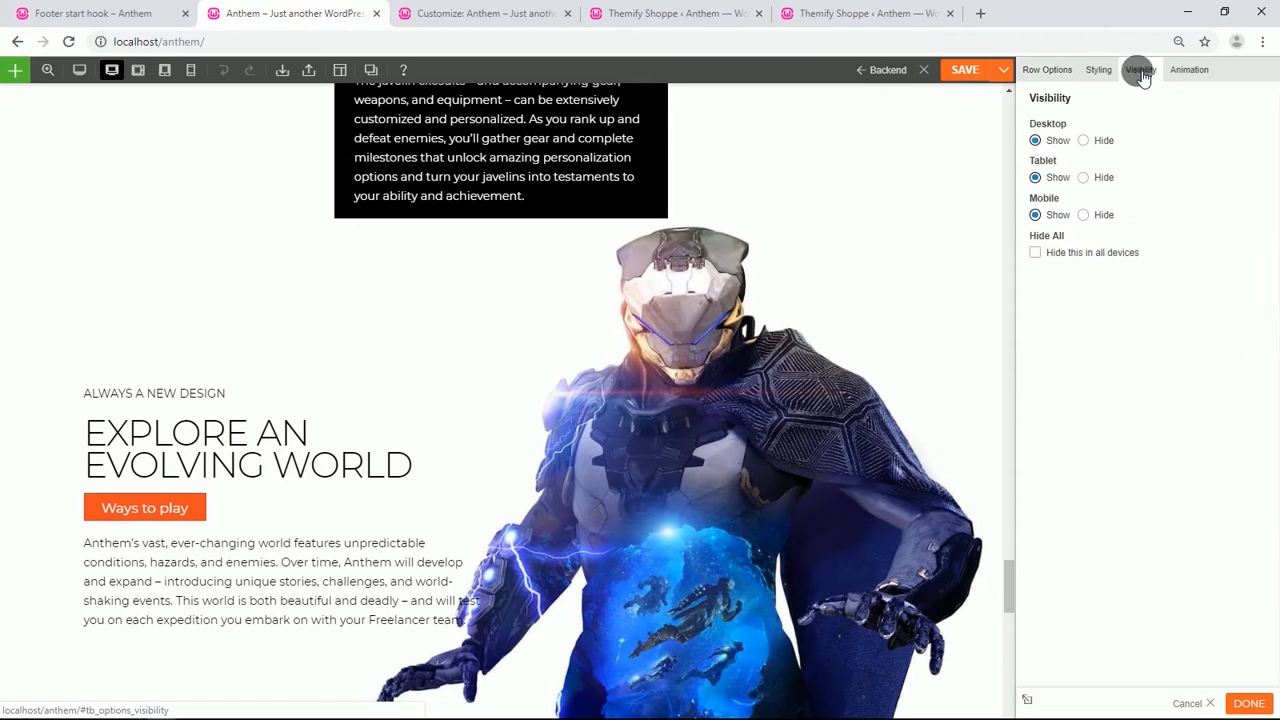
pyautogui.click(1084, 215)
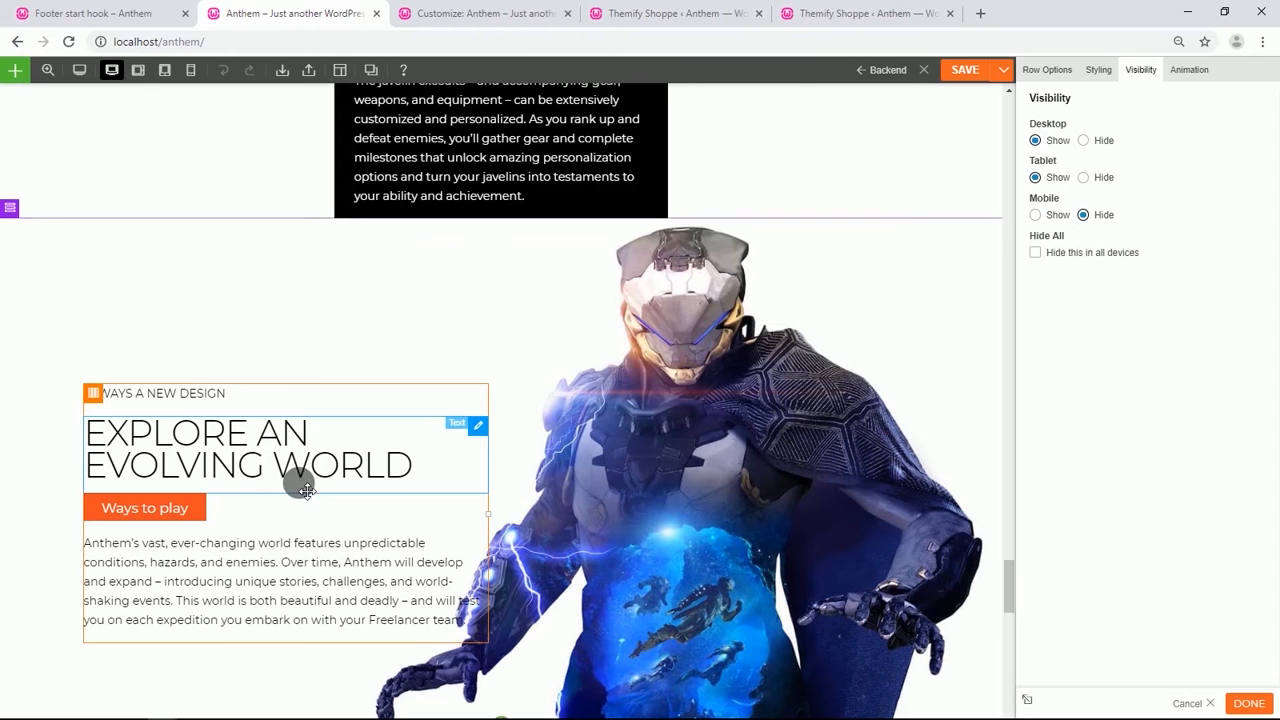
# Set the duplicate row below to a full-width row container and hide it on desktop and tablet.
pyautogui.scroll(-3, 294, 480)
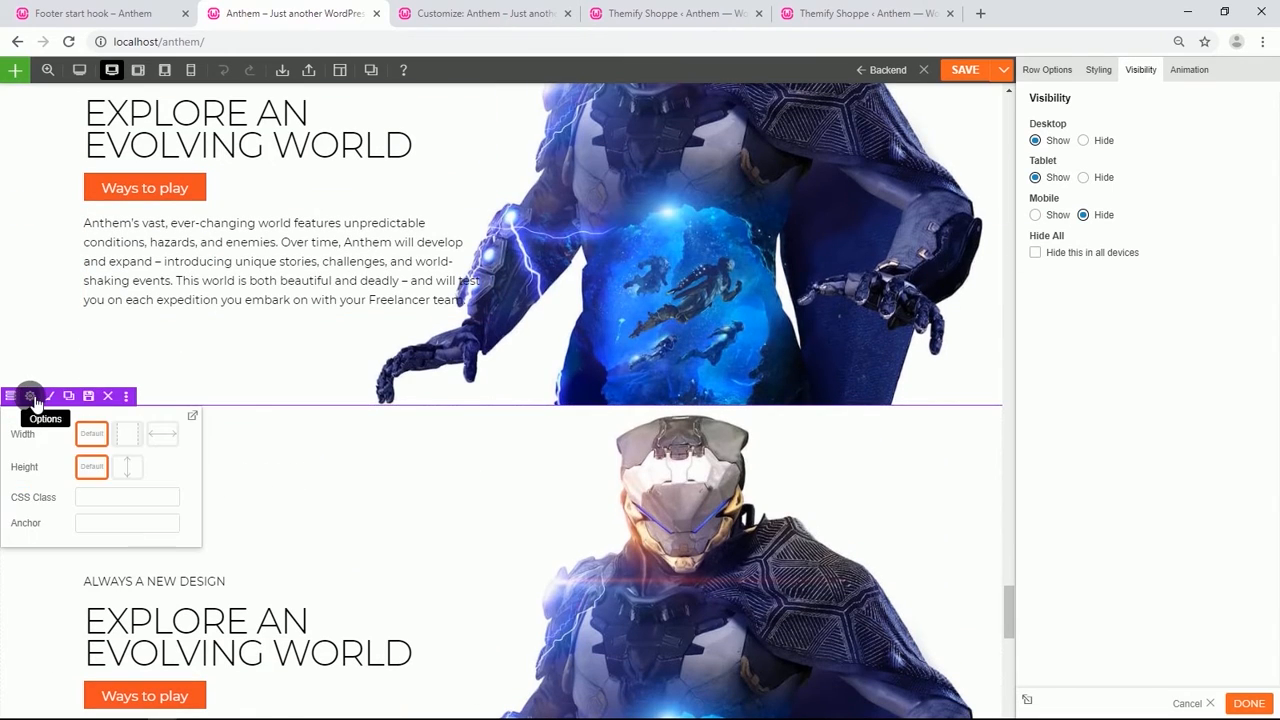
pyautogui.click(49, 396)
pyautogui.click(1133, 143)
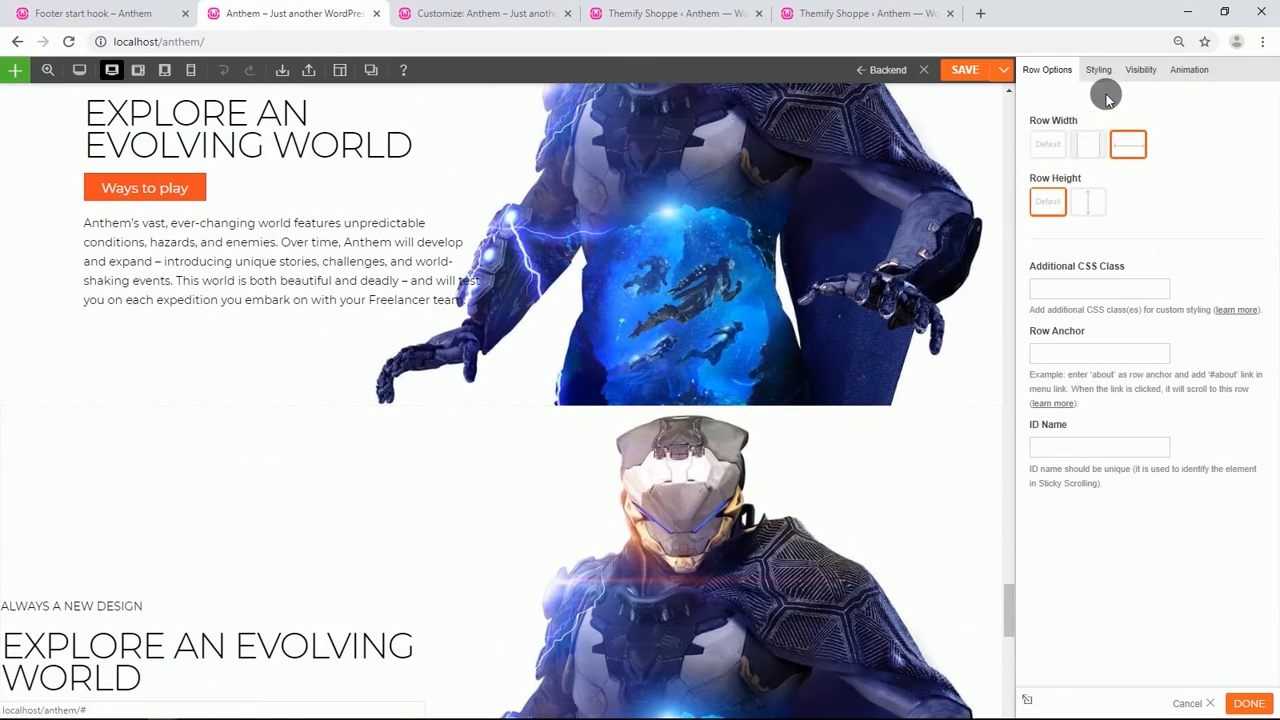
pyautogui.click(1141, 70)
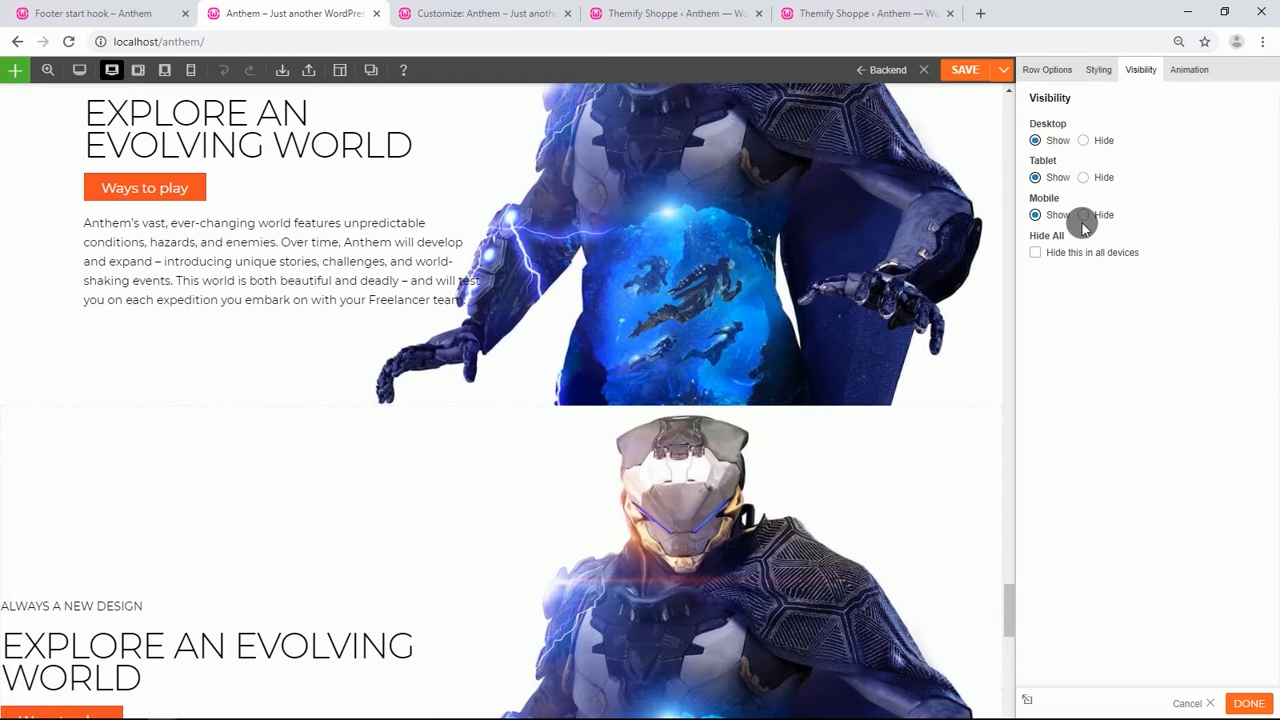
pyautogui.click(1090, 142)
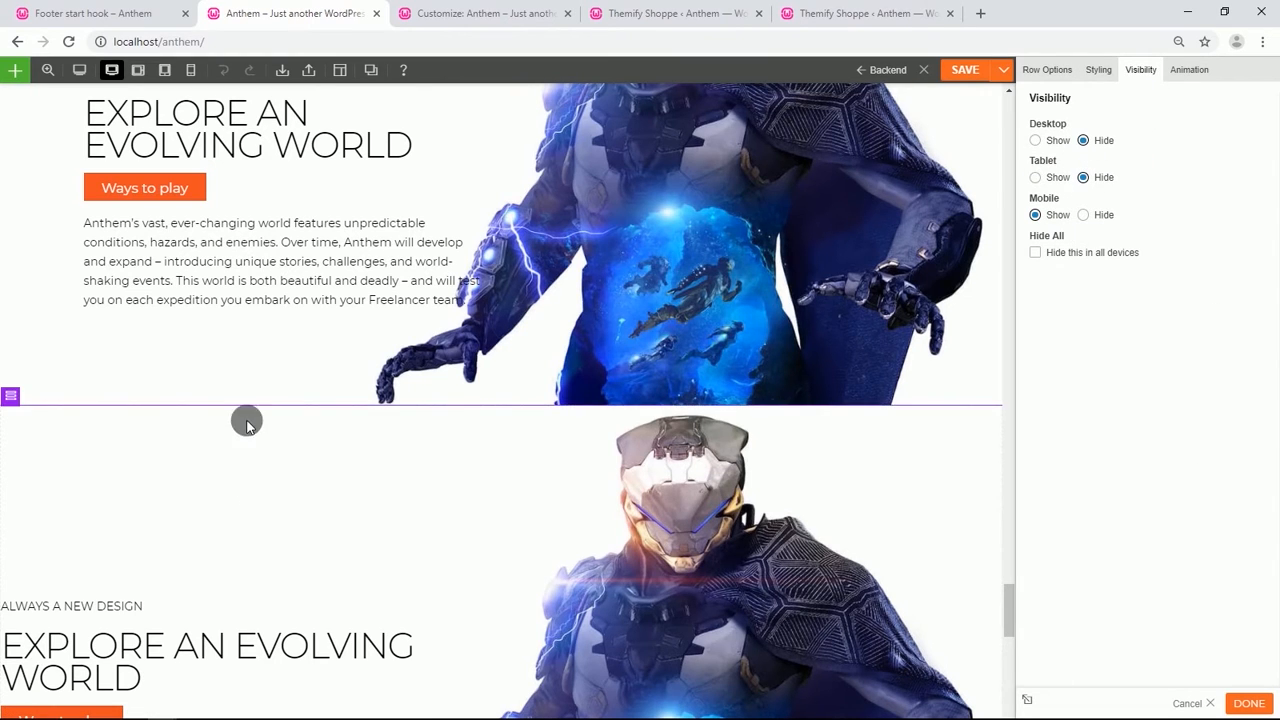
# Review the visibility settings of the first "Explore an evolving world" row.
pyautogui.scroll(2, 134, 223)
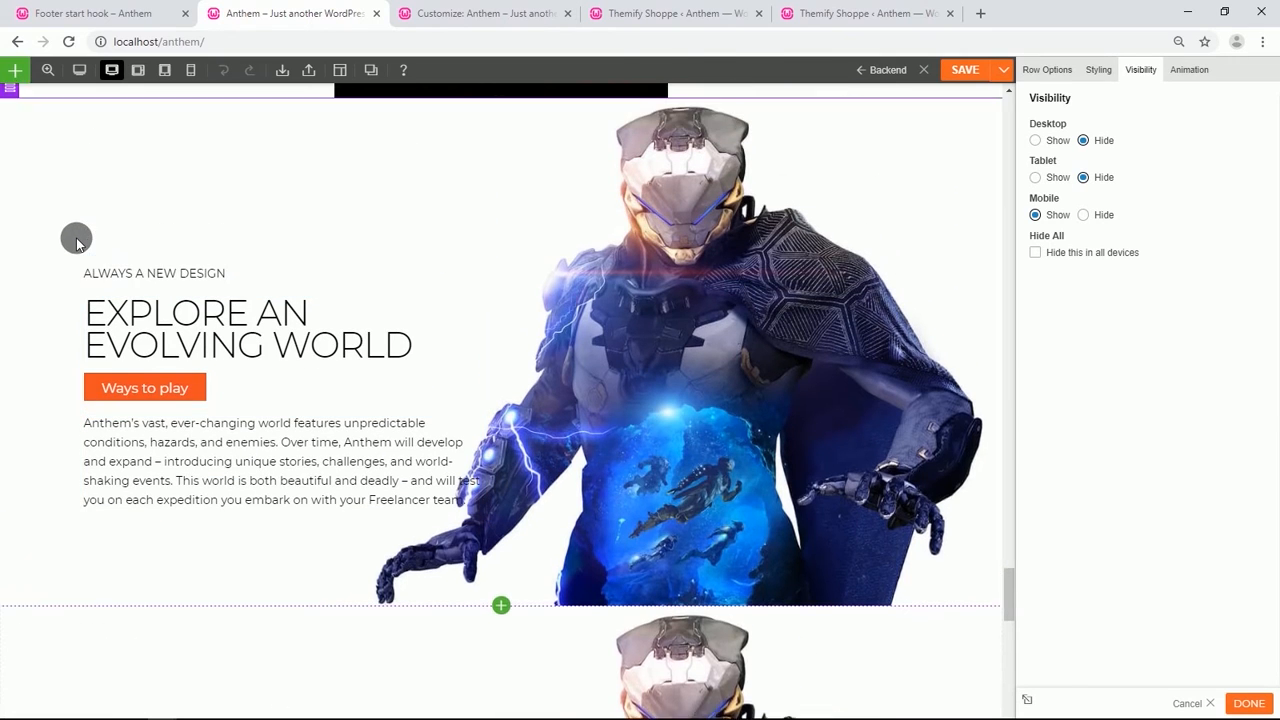
pyautogui.scroll(1, 76, 237)
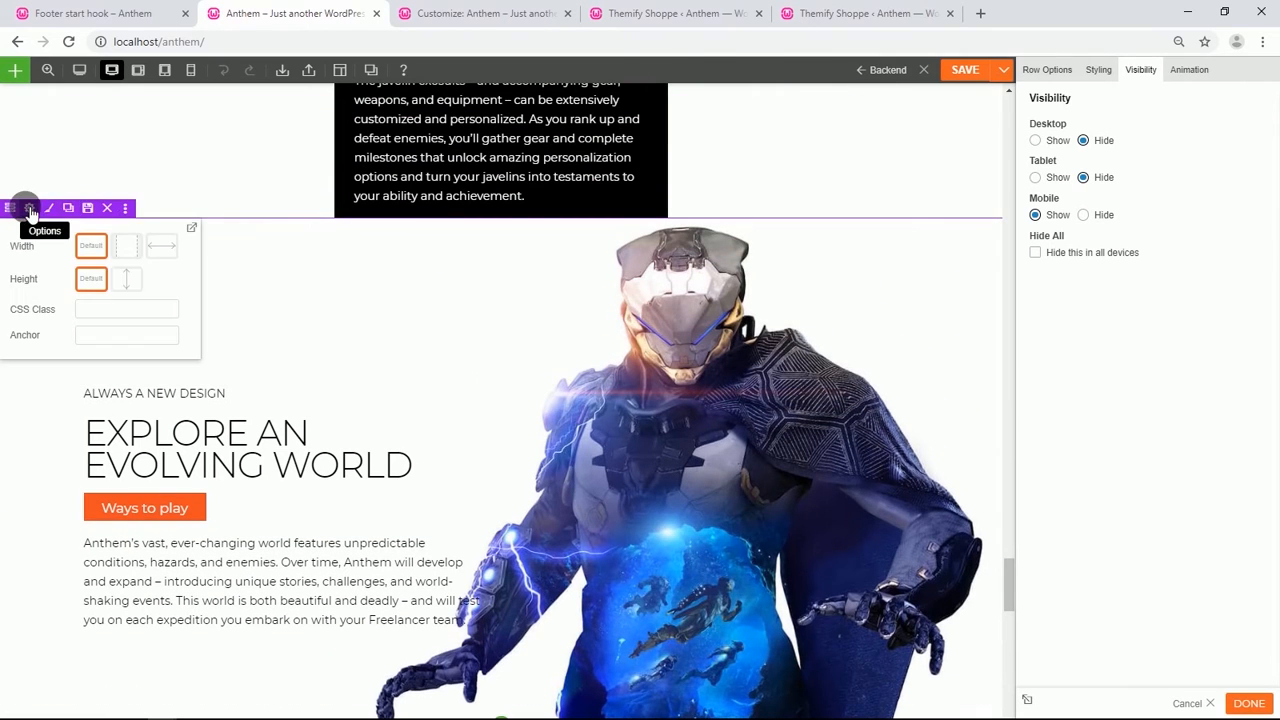
pyautogui.click(30, 210)
pyautogui.click(1140, 69)
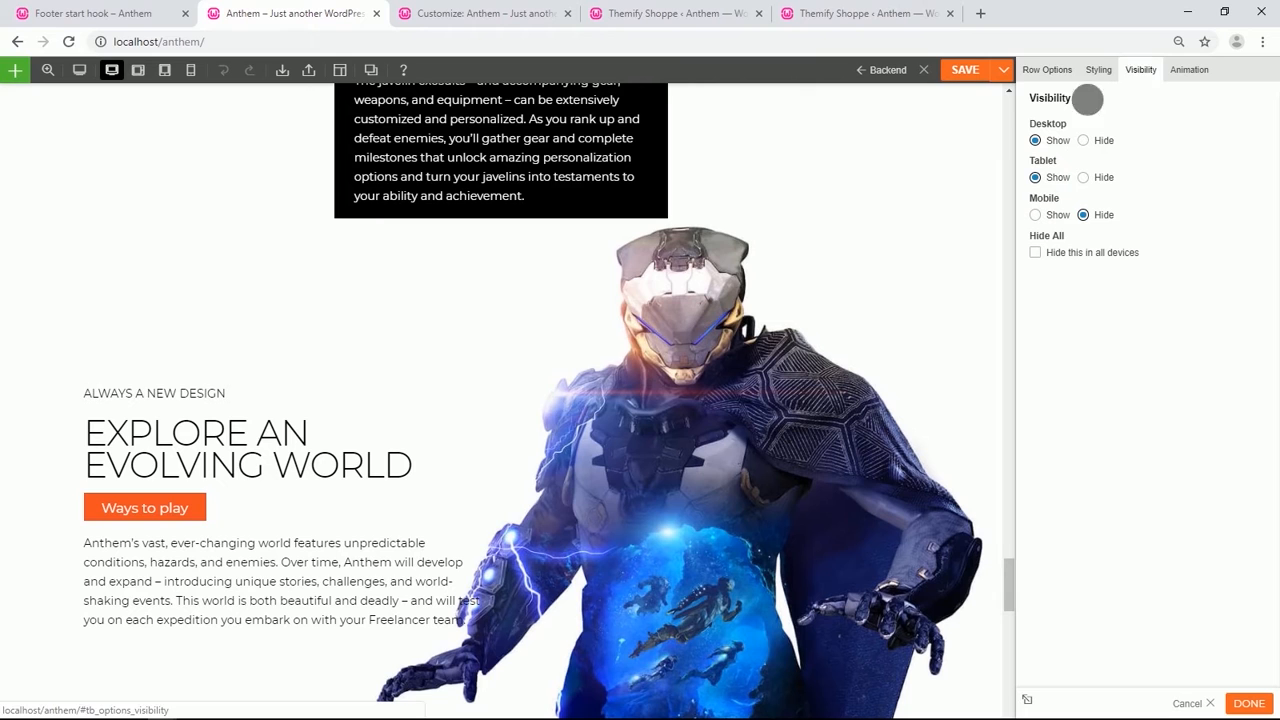
# Change the duplicate row's layout to three columns.
pyautogui.scroll(-5, 234, 594)
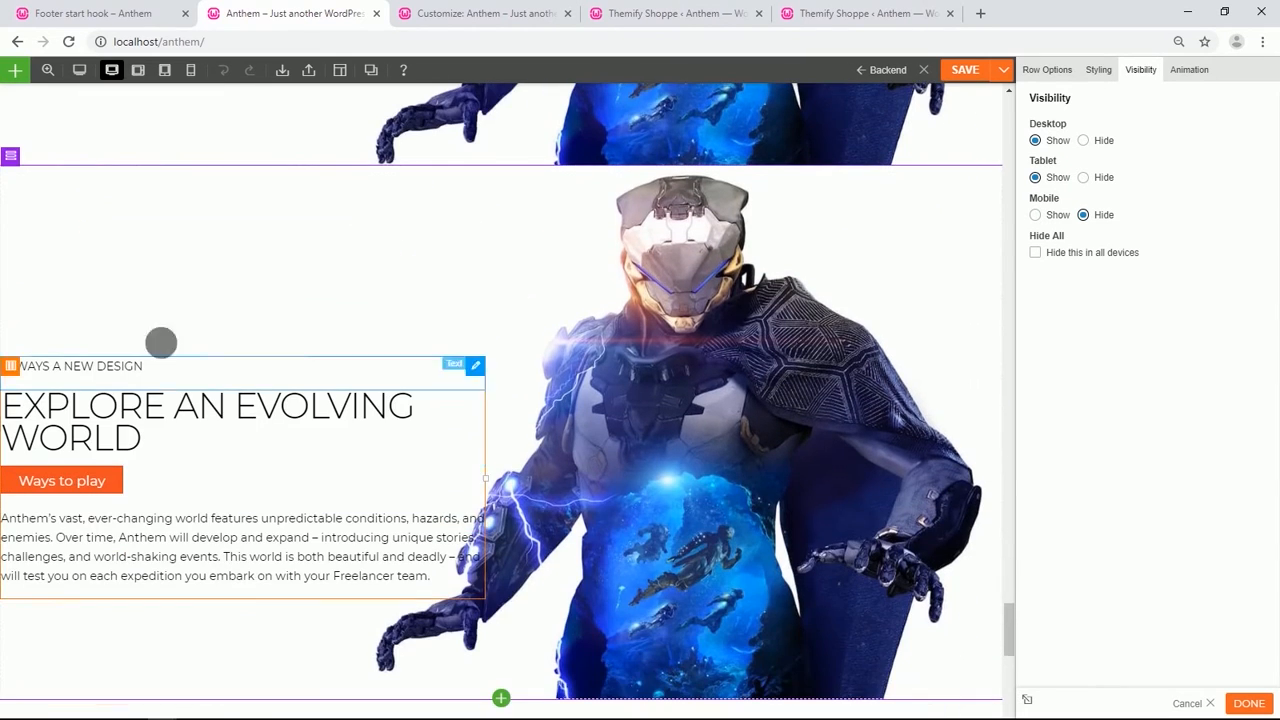
pyautogui.moveTo(12, 160)
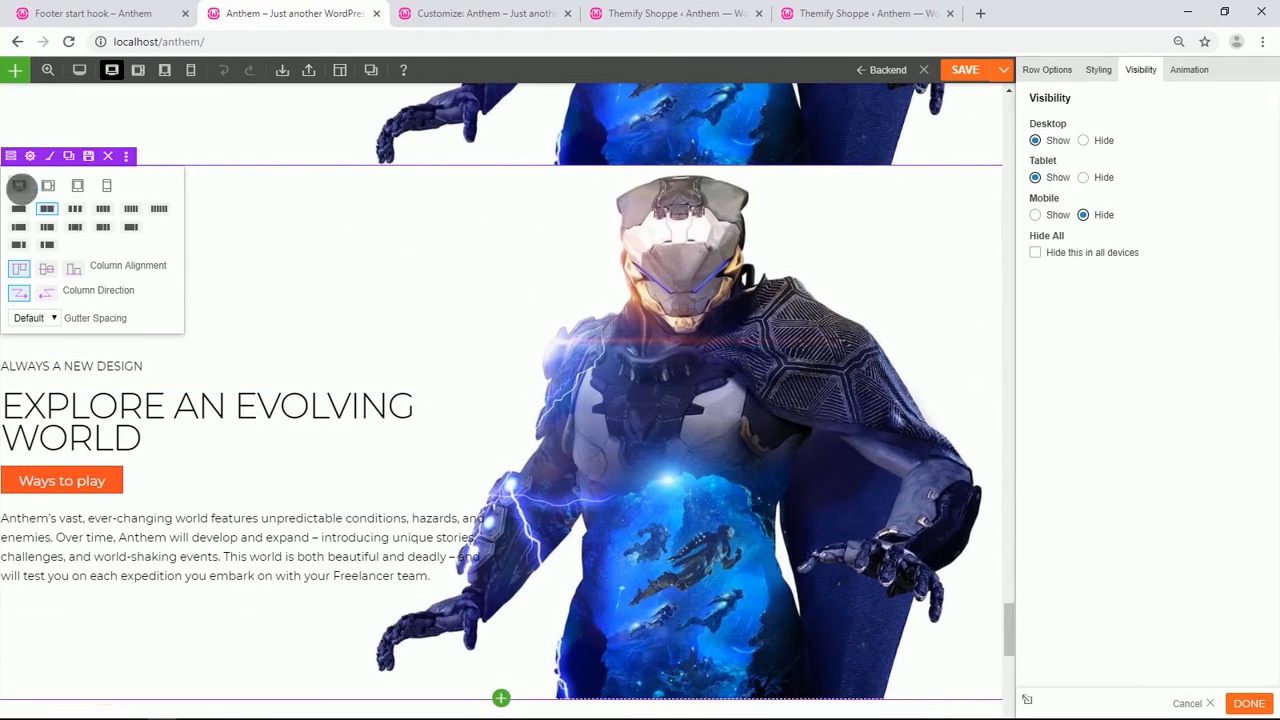
pyautogui.click(77, 210)
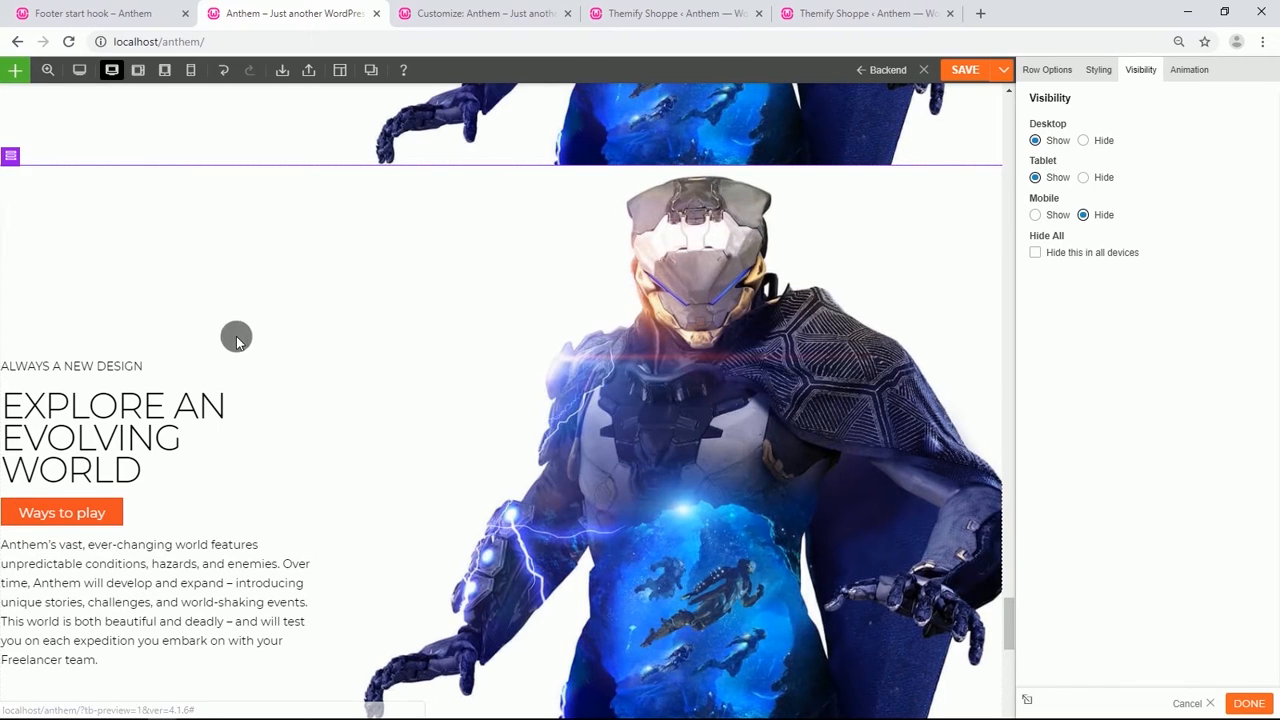
# Remove the duplicate row's background image and clear its top padding value.
pyautogui.click(33, 160)
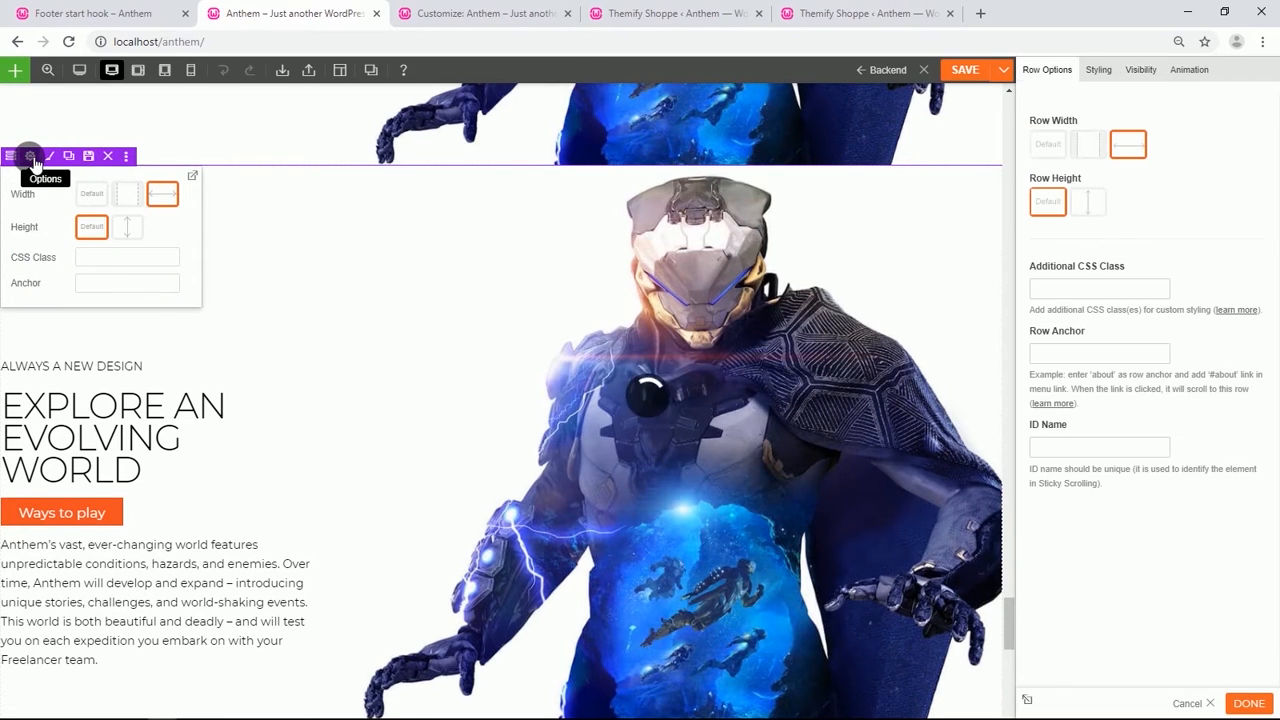
pyautogui.click(1099, 72)
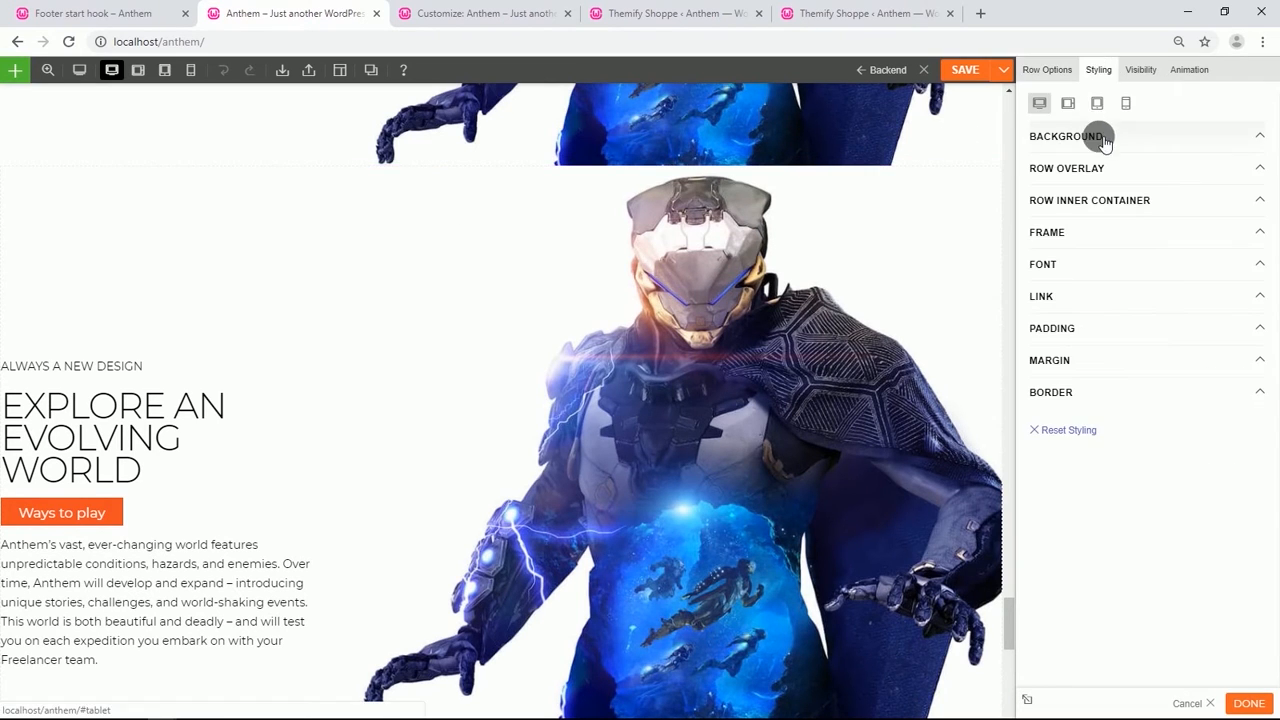
pyautogui.click(1103, 138)
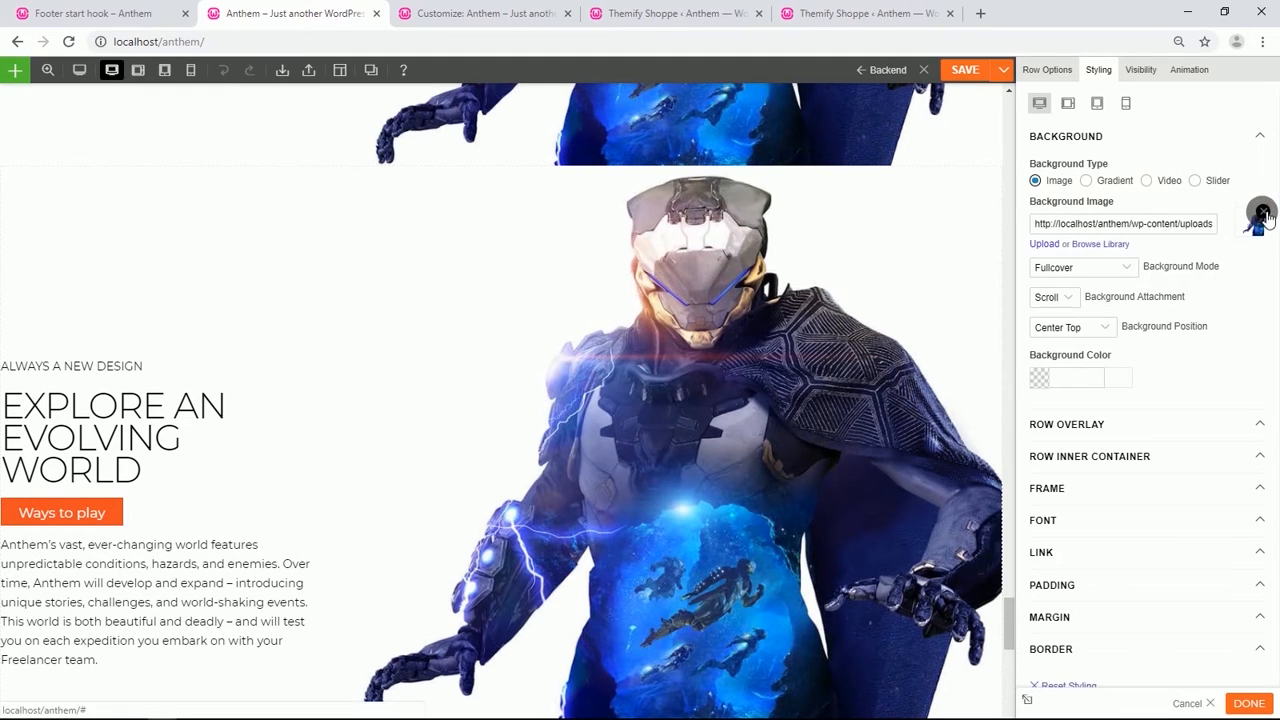
pyautogui.click(1258, 221)
pyautogui.click(1040, 494)
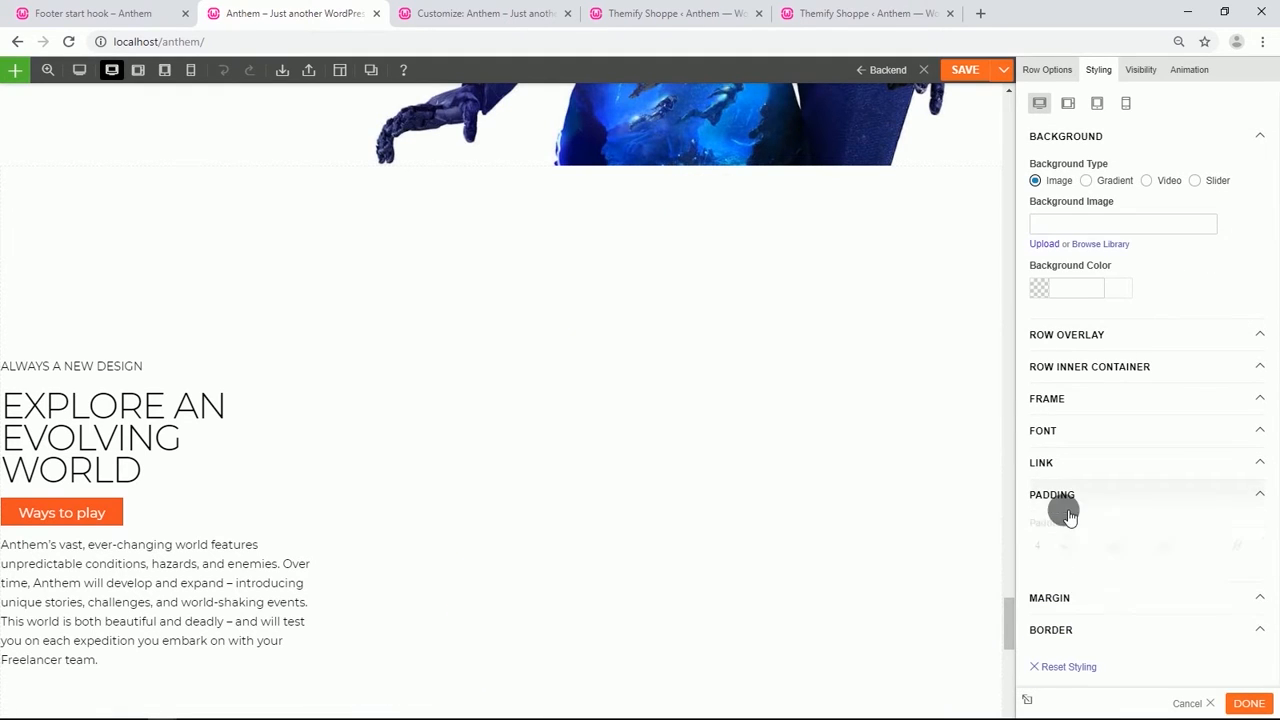
pyautogui.press('BackSpace')
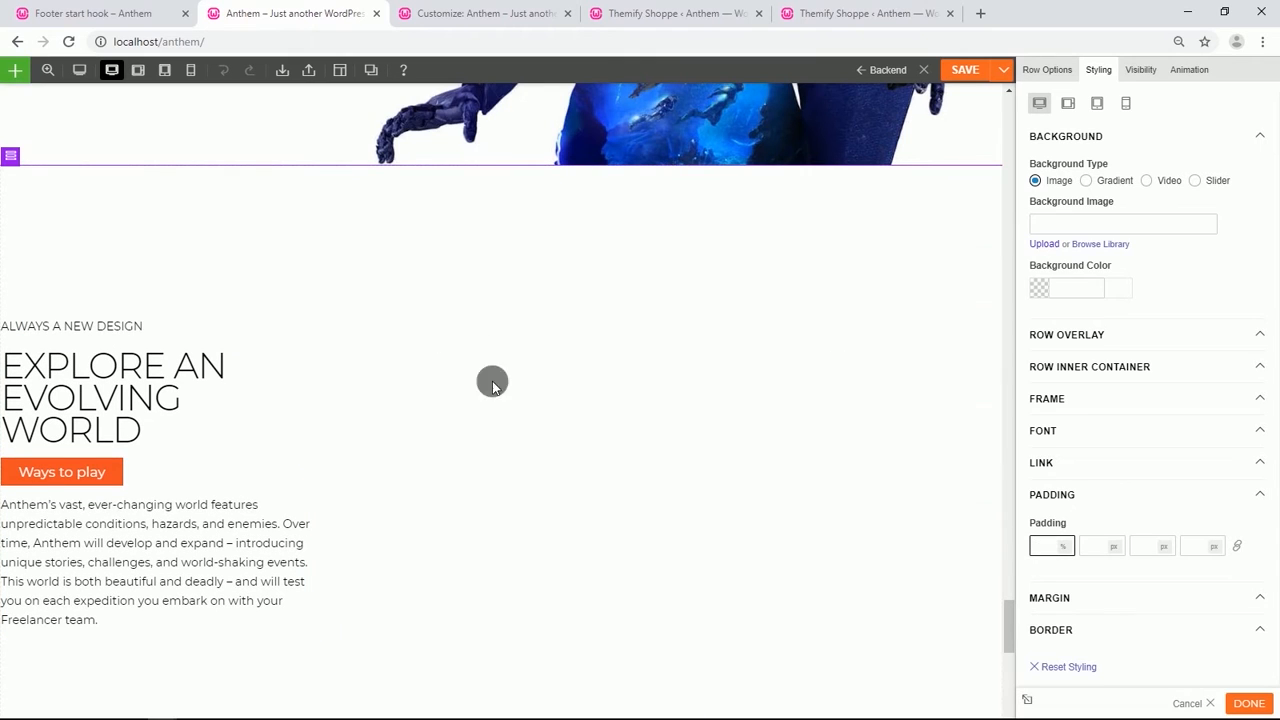
# Set the middle column's background image to the blue javelin image changing-xl.jpg.adapt_320w.jpg from the media library.
pyautogui.click(356, 333)
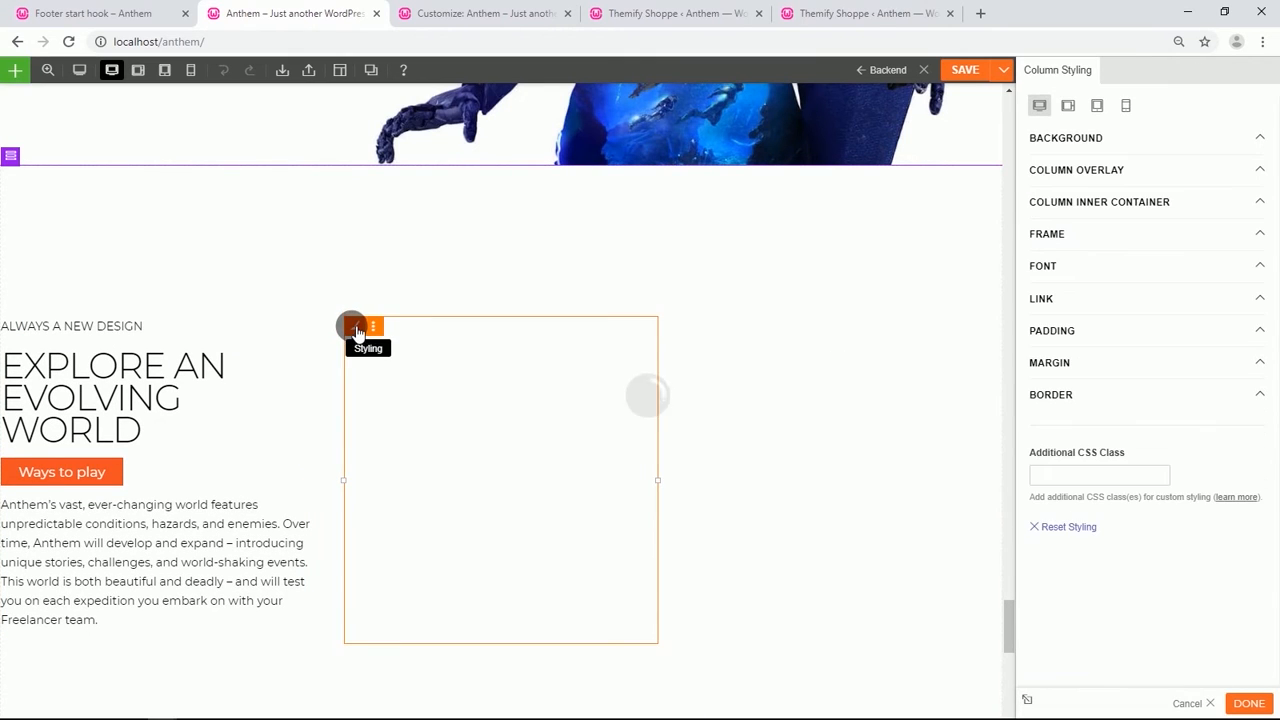
pyautogui.click(1080, 146)
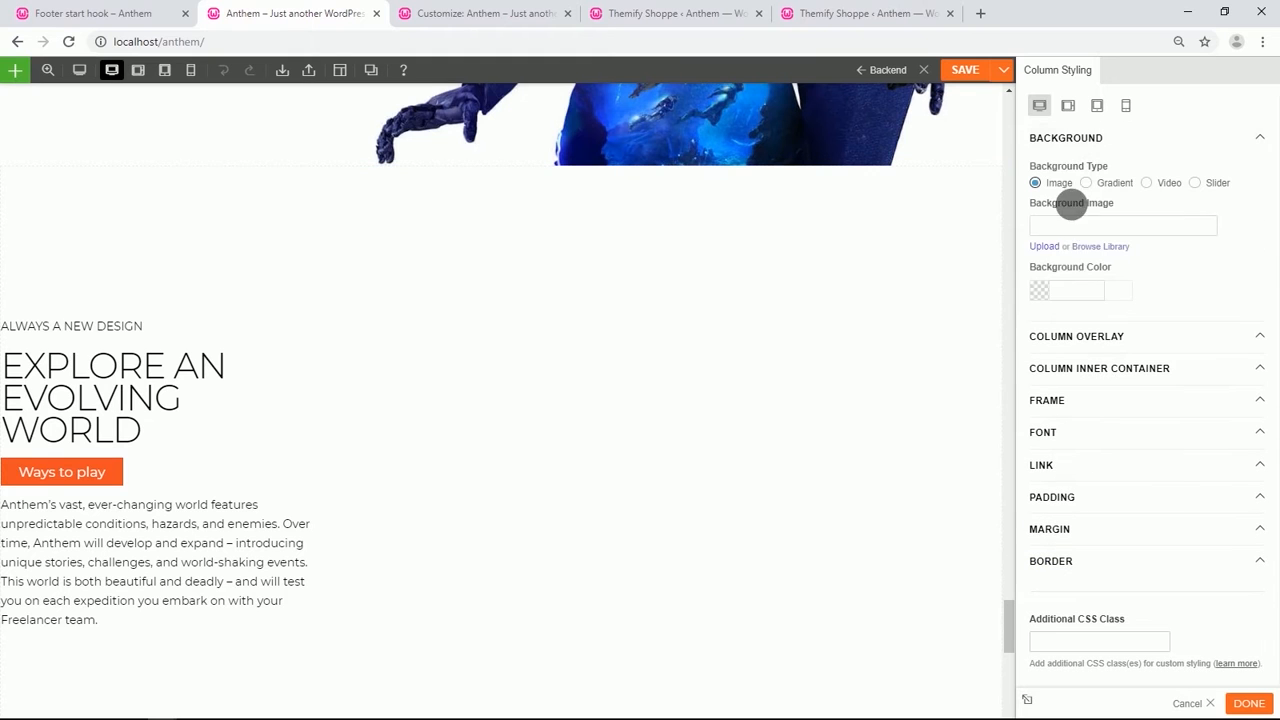
pyautogui.click(1091, 249)
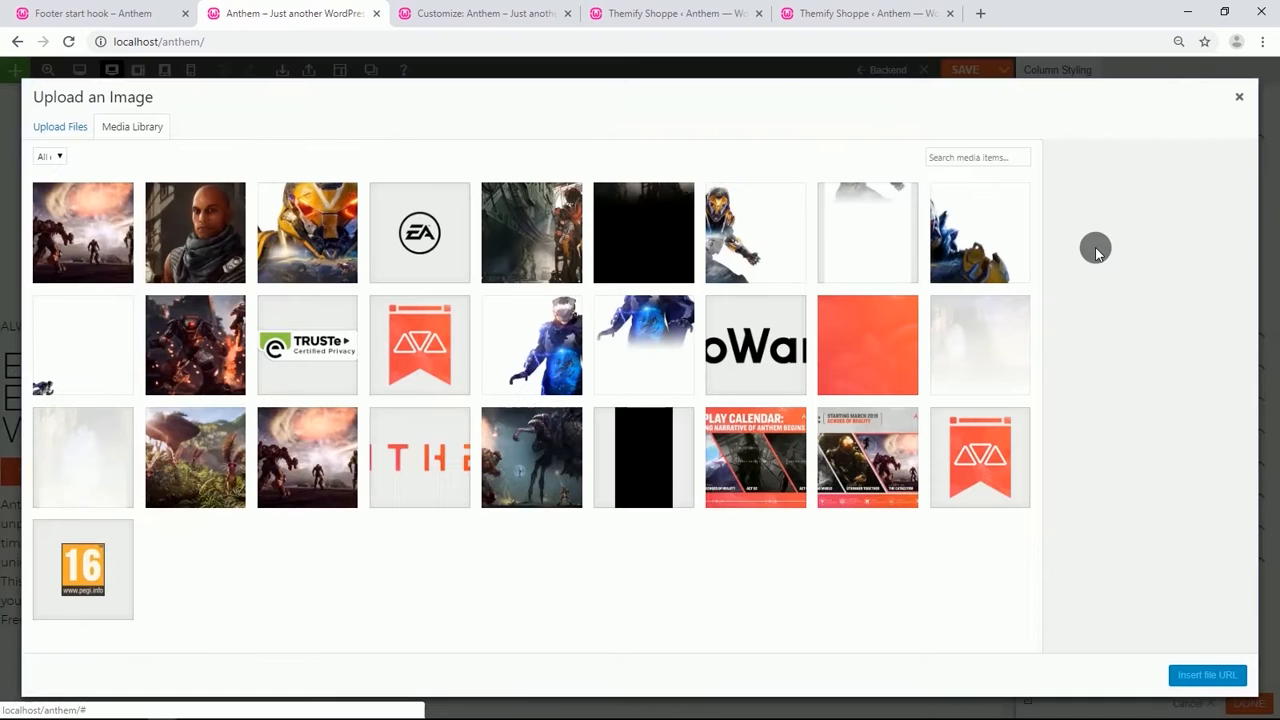
pyautogui.click(621, 345)
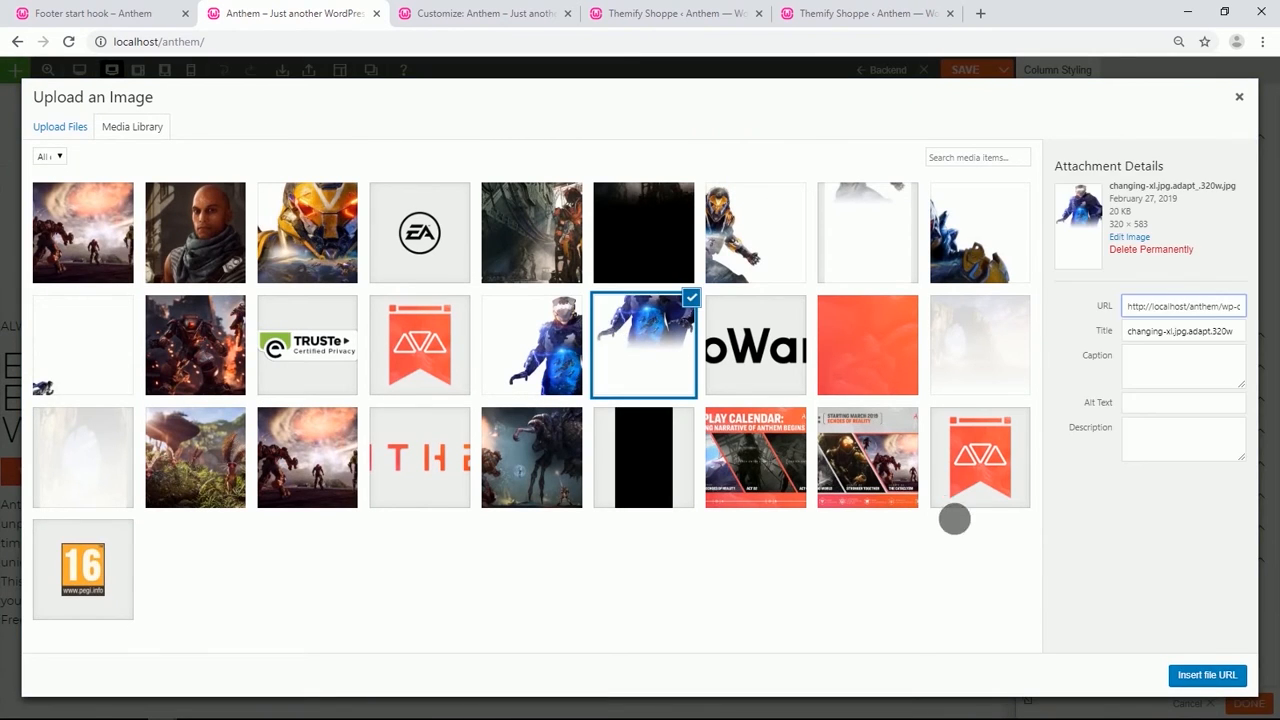
pyautogui.click(1203, 675)
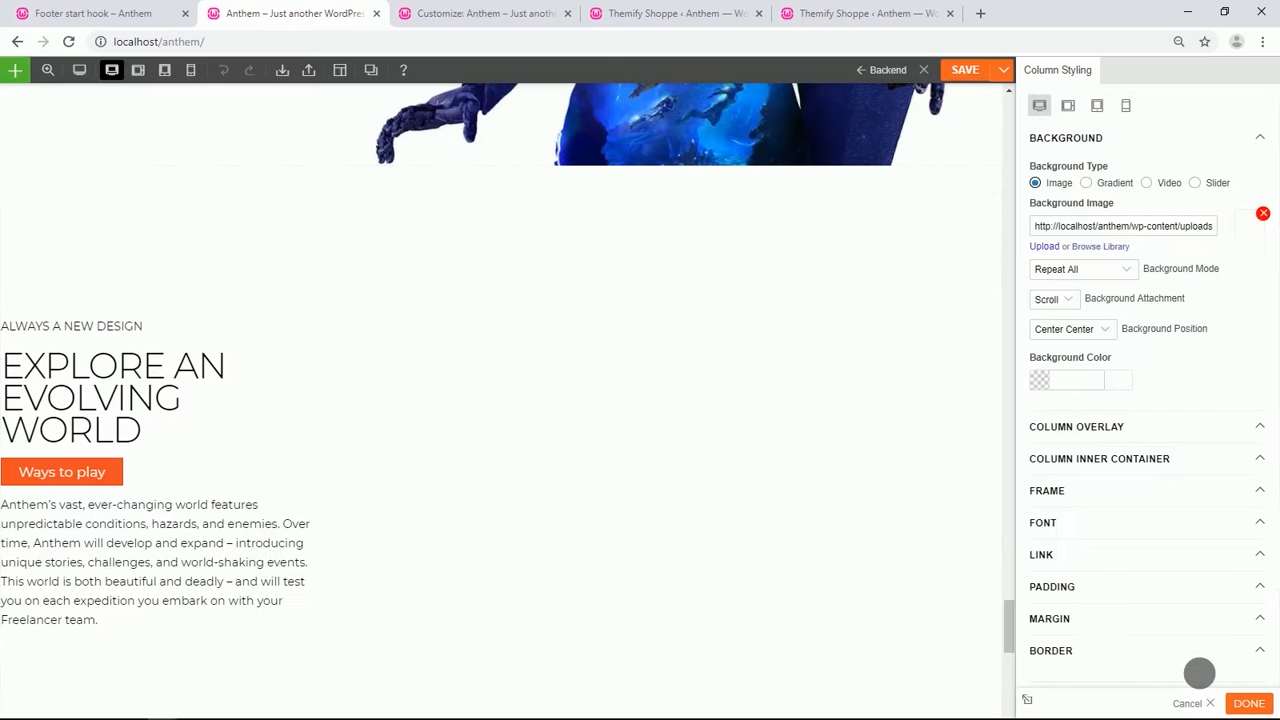
# Set the column background mode to Fullcover and the background position to Center Top.
pyautogui.click(1127, 272)
pyautogui.click(1095, 312)
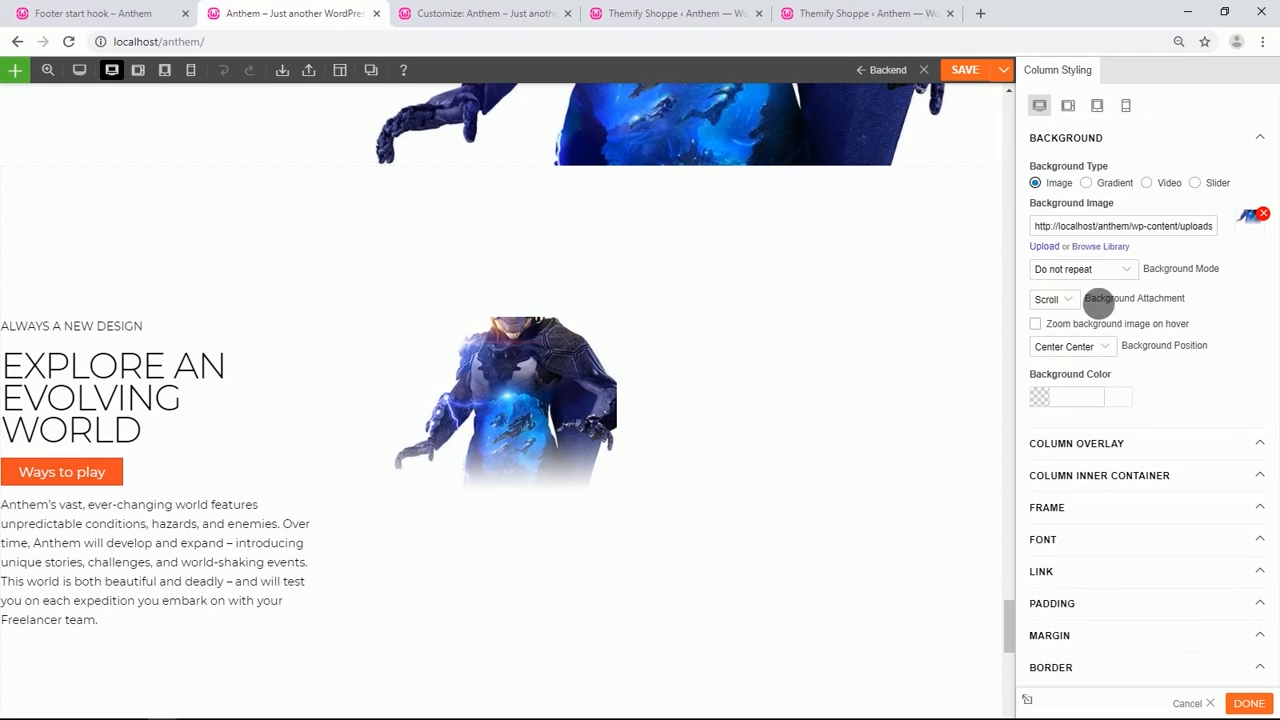
pyautogui.click(1125, 269)
pyautogui.click(1087, 334)
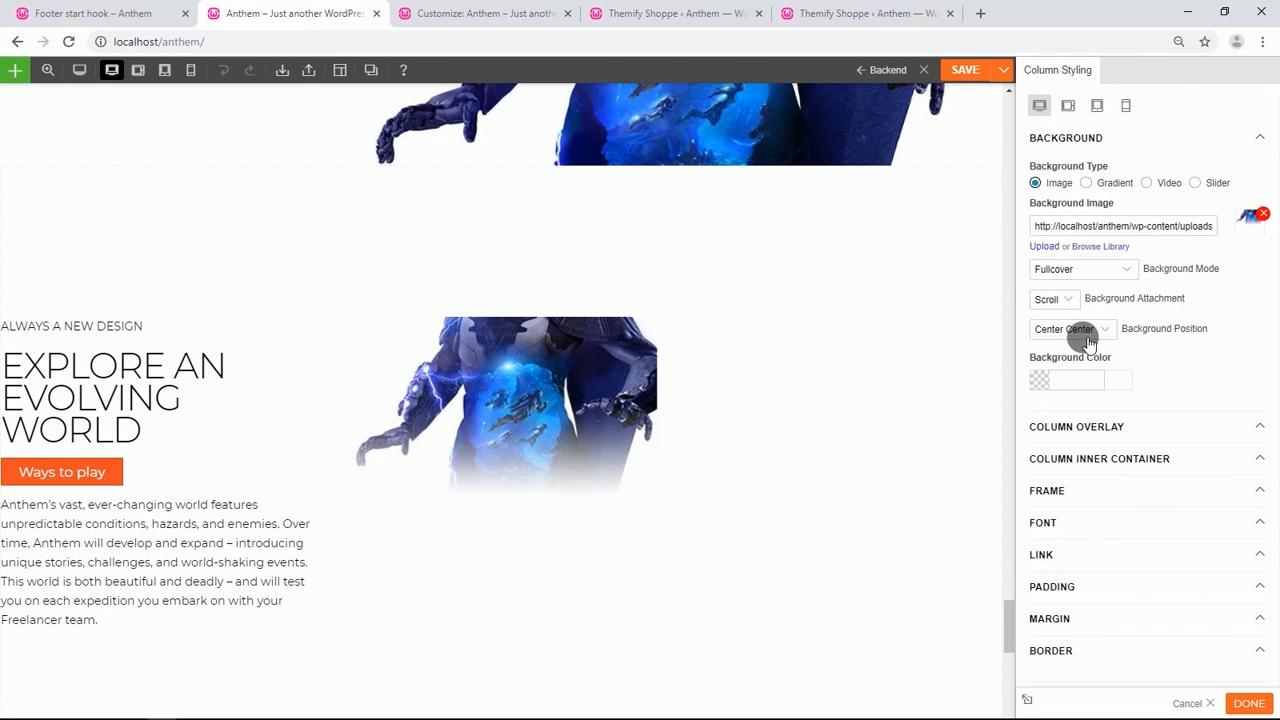
pyautogui.click(1107, 331)
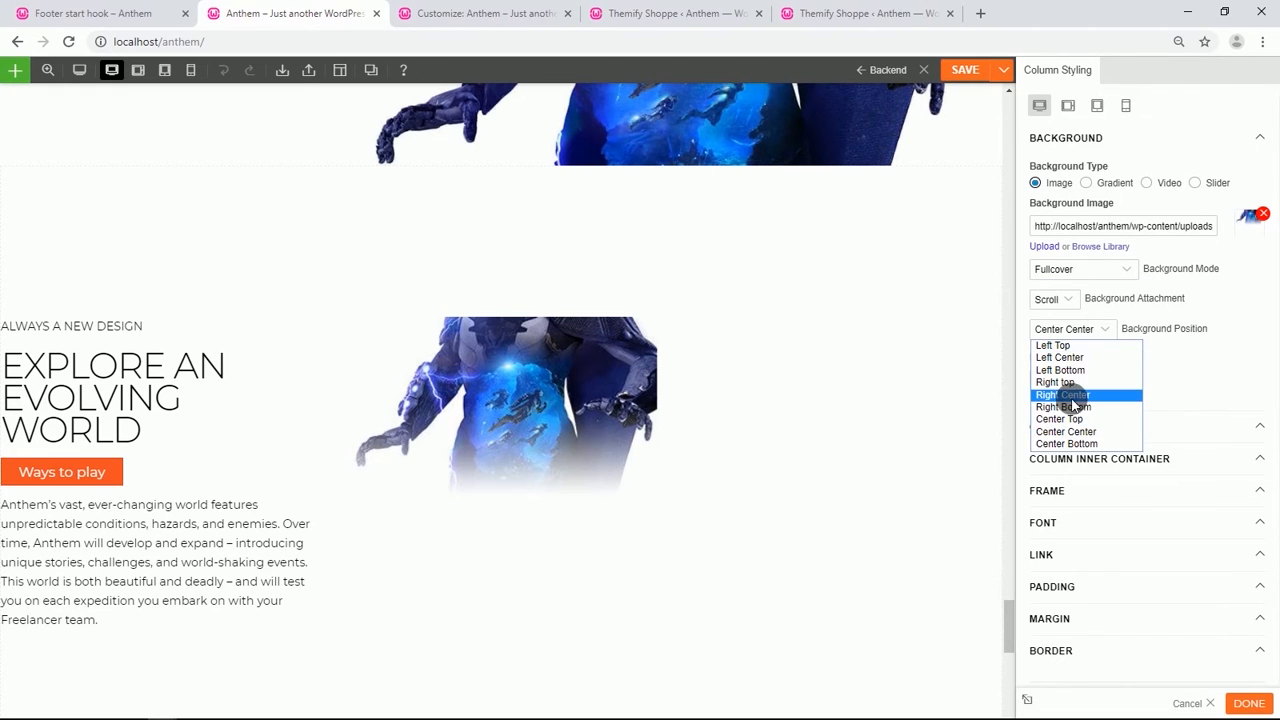
pyautogui.click(1073, 423)
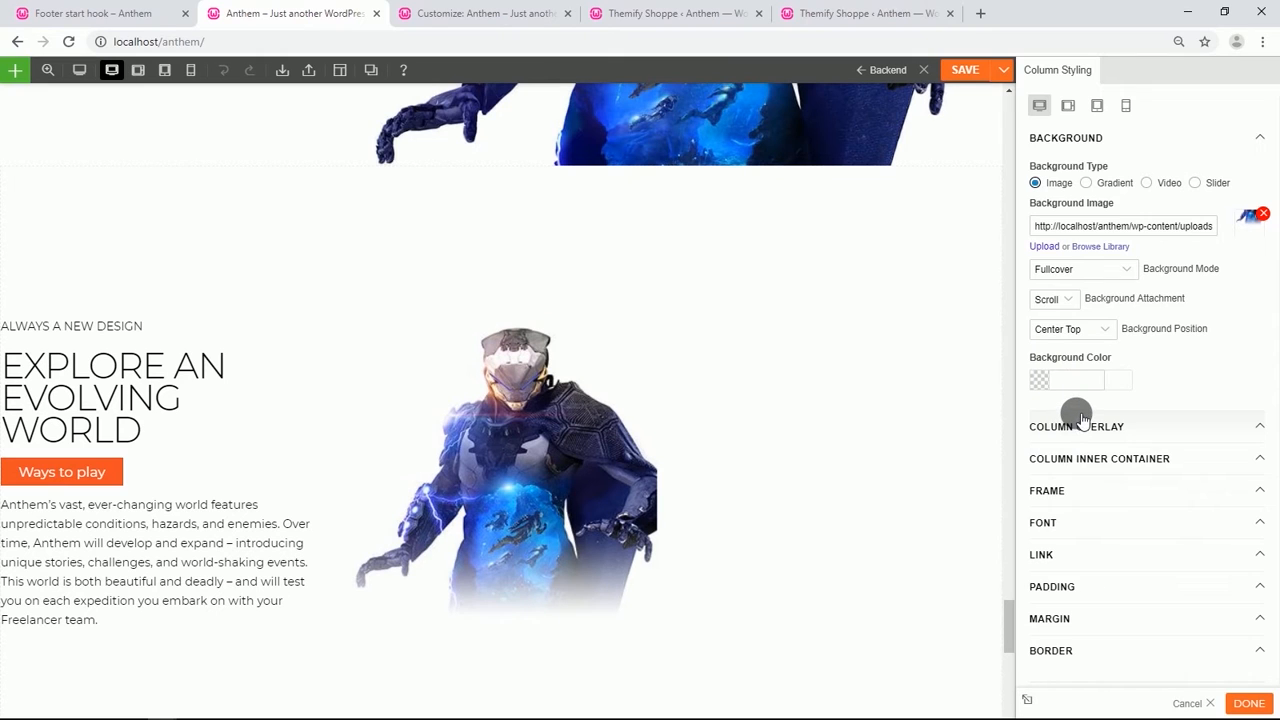
pyautogui.scroll(-2, 1080, 418)
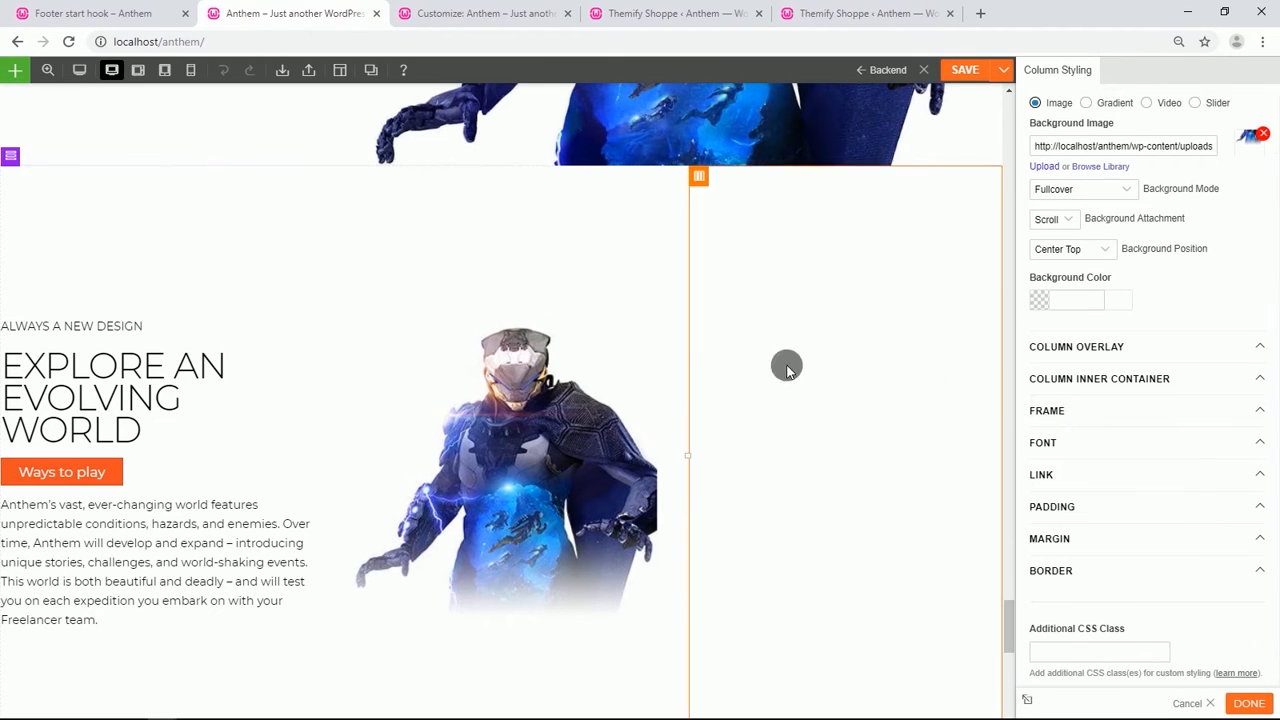
# Clear the middle column's top and bottom margin values.
pyautogui.click(1077, 536)
pyautogui.scroll(-3, 1074, 529)
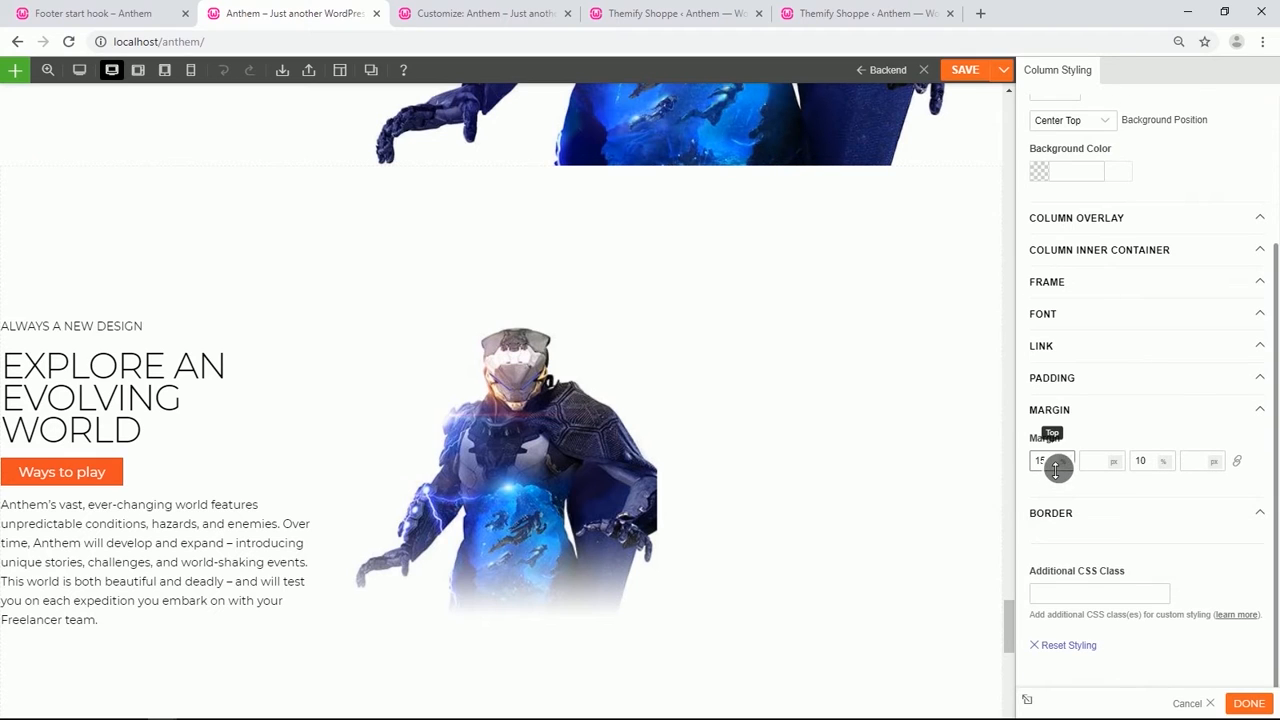
pyautogui.press('BackSpace')
pyautogui.press('BackSpace')
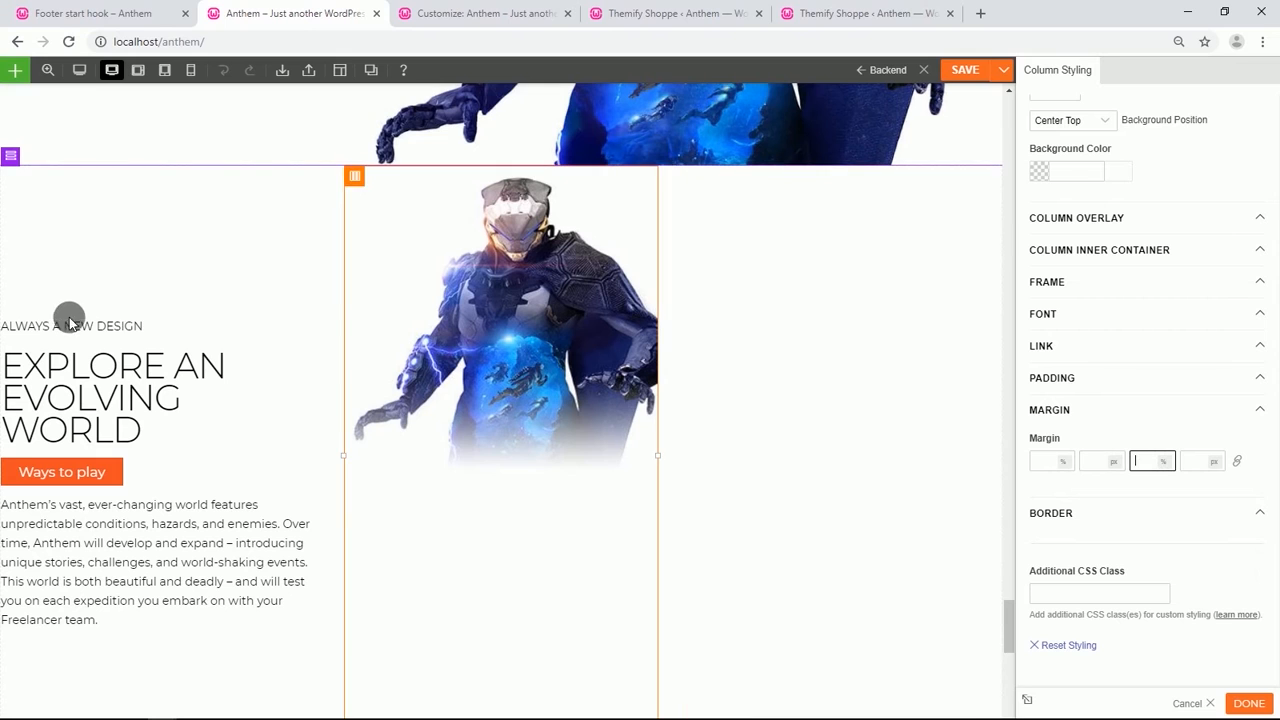
# Move the subtitle, heading, button and paragraph modules from the left column into the middle image column.
pyautogui.moveTo(45, 327); pyautogui.dragTo(550, 330)
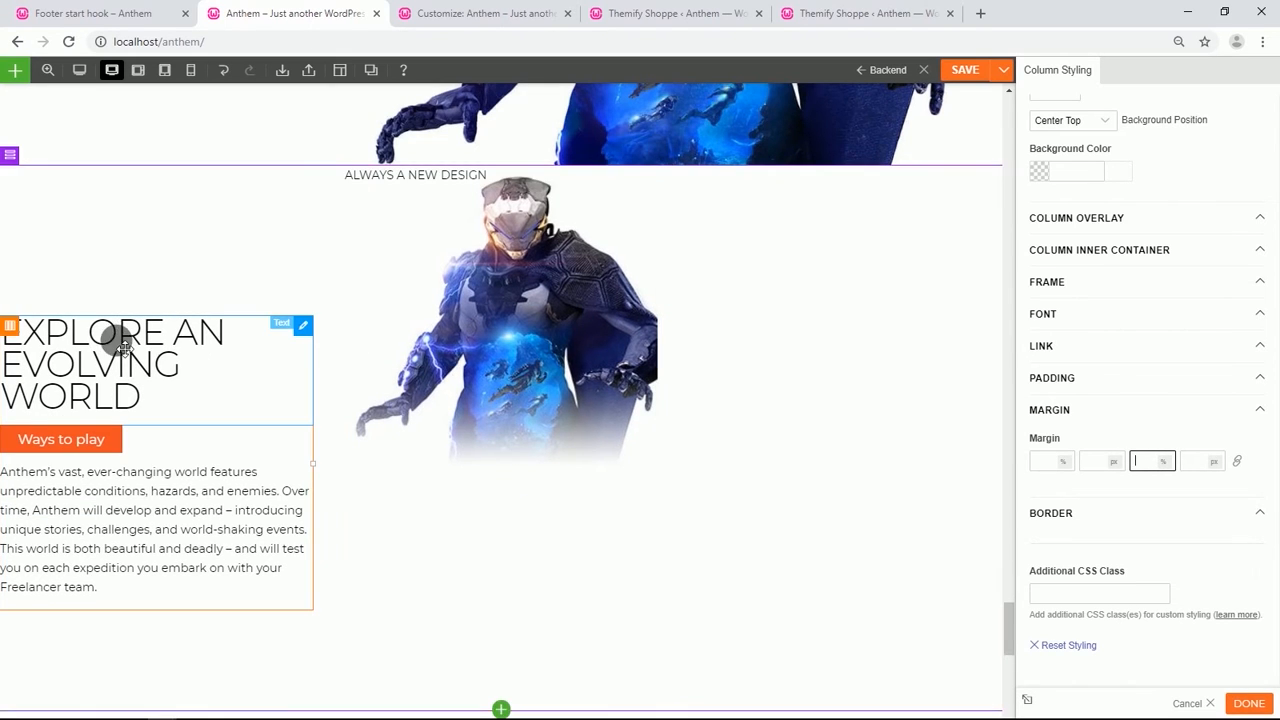
pyautogui.moveTo(118, 338); pyautogui.dragTo(518, 275)
pyautogui.moveTo(37, 330); pyautogui.dragTo(490, 341)
pyautogui.moveTo(126, 378); pyautogui.dragTo(525, 397)
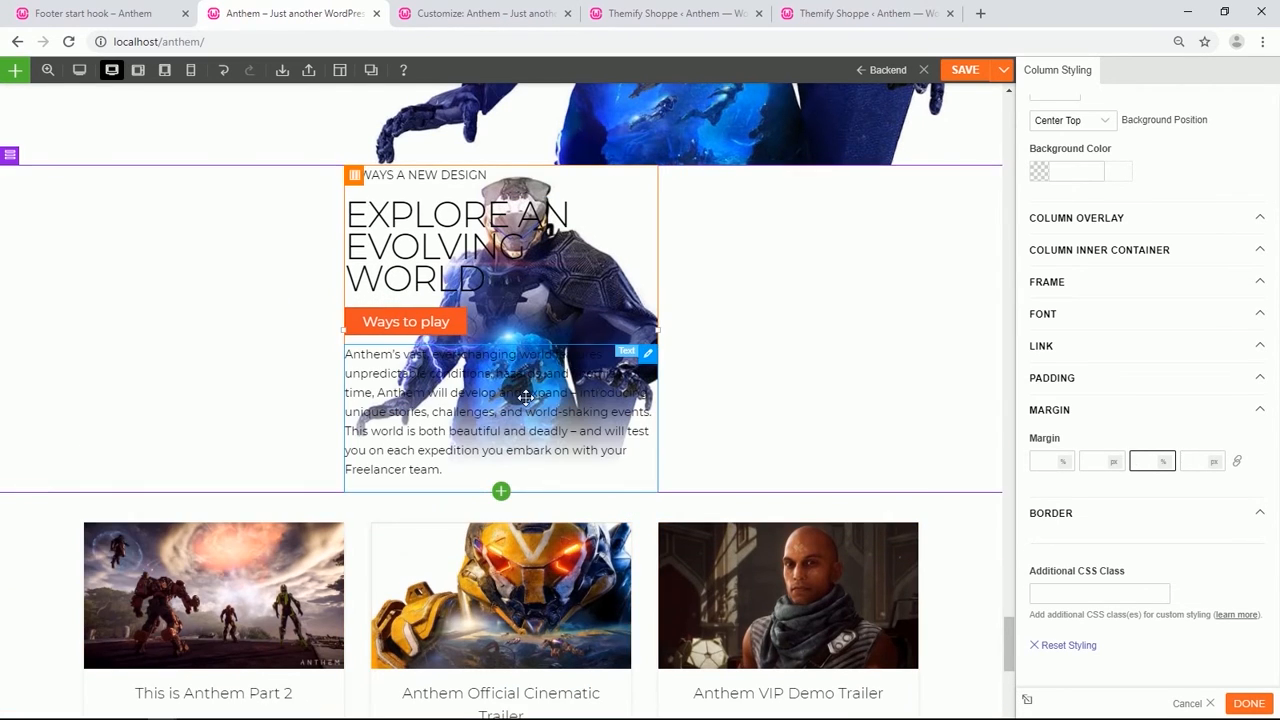
# Set the 'ALWAYS A NEW DESIGN' text module's top padding to 80%.
pyautogui.doubleClick(472, 193)
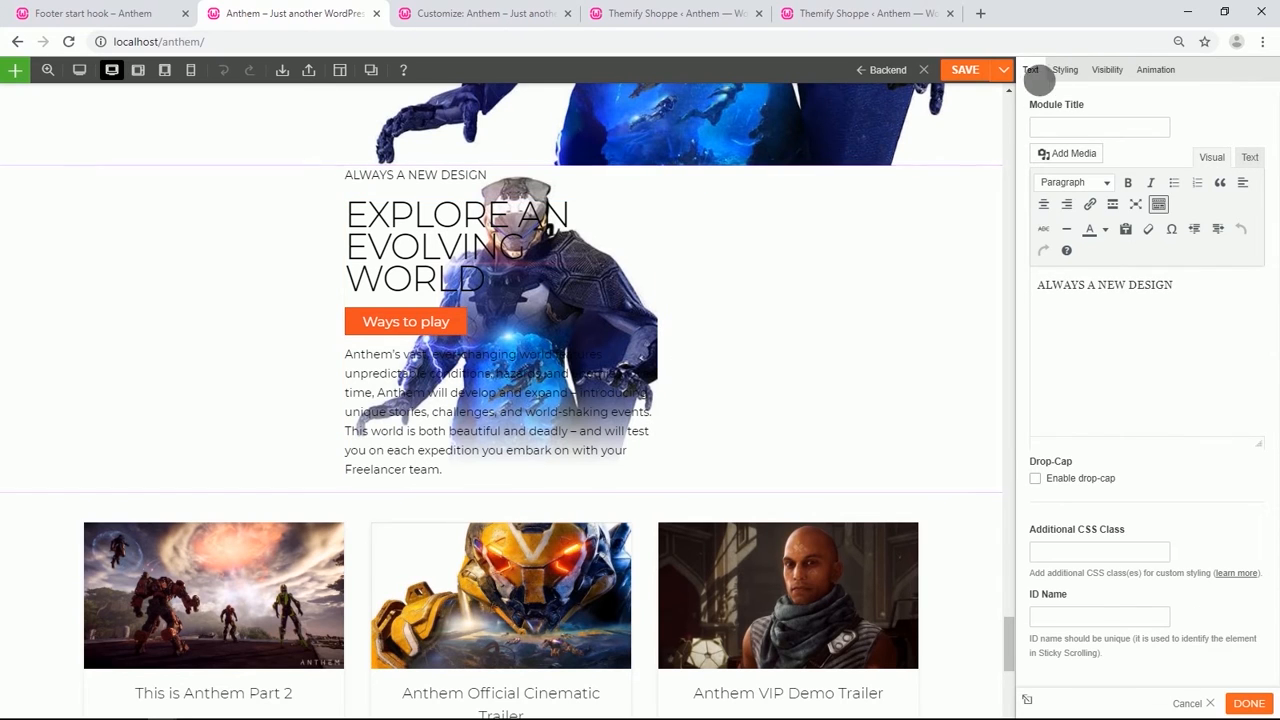
pyautogui.click(1062, 69)
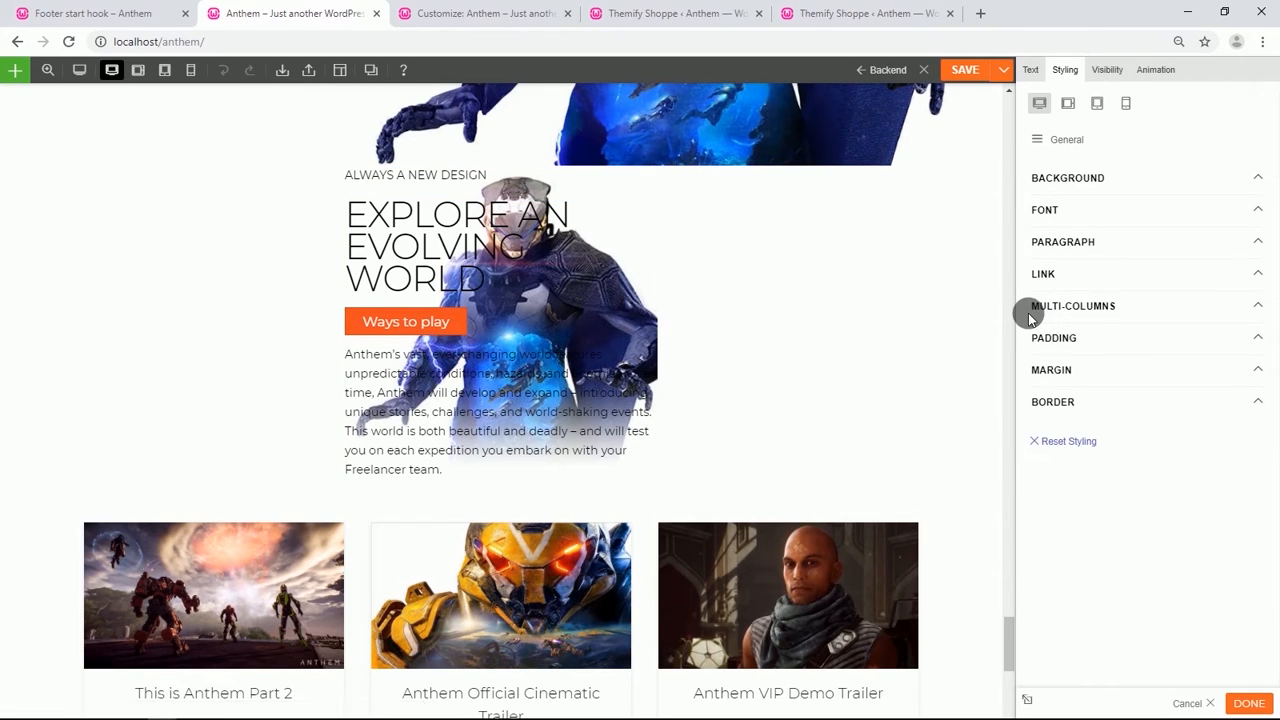
pyautogui.click(1057, 338)
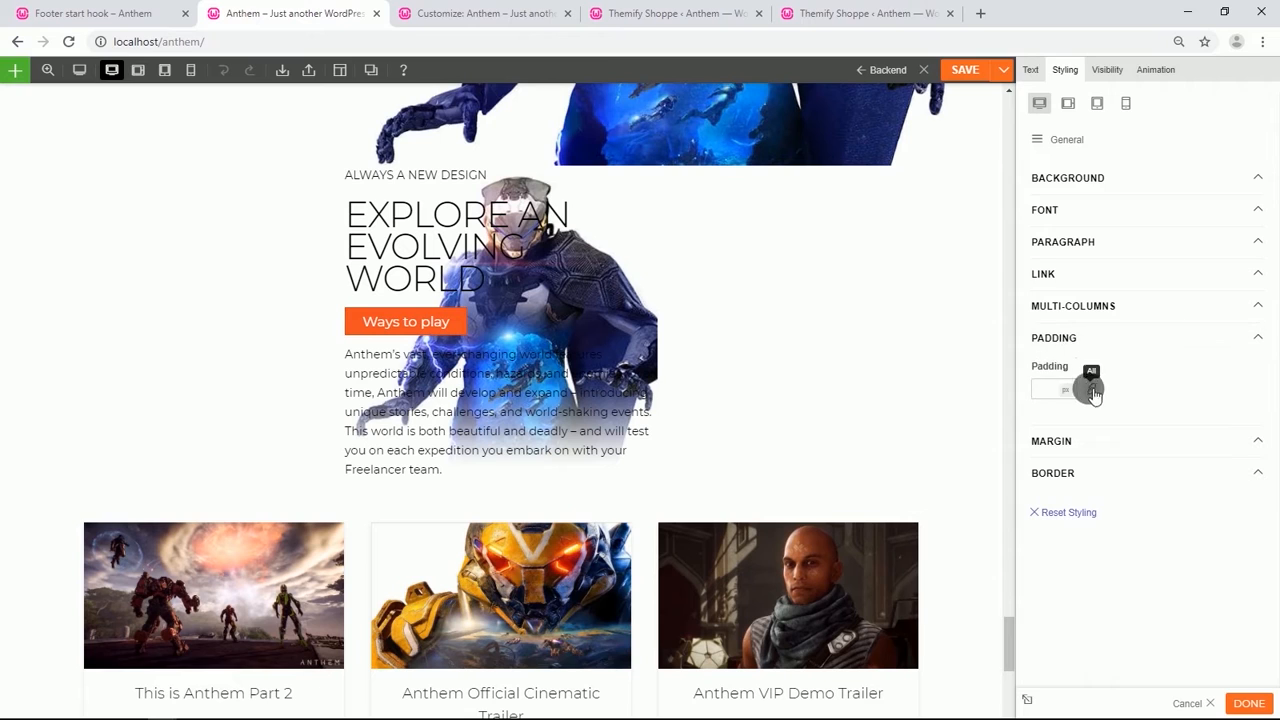
pyautogui.click(1093, 391)
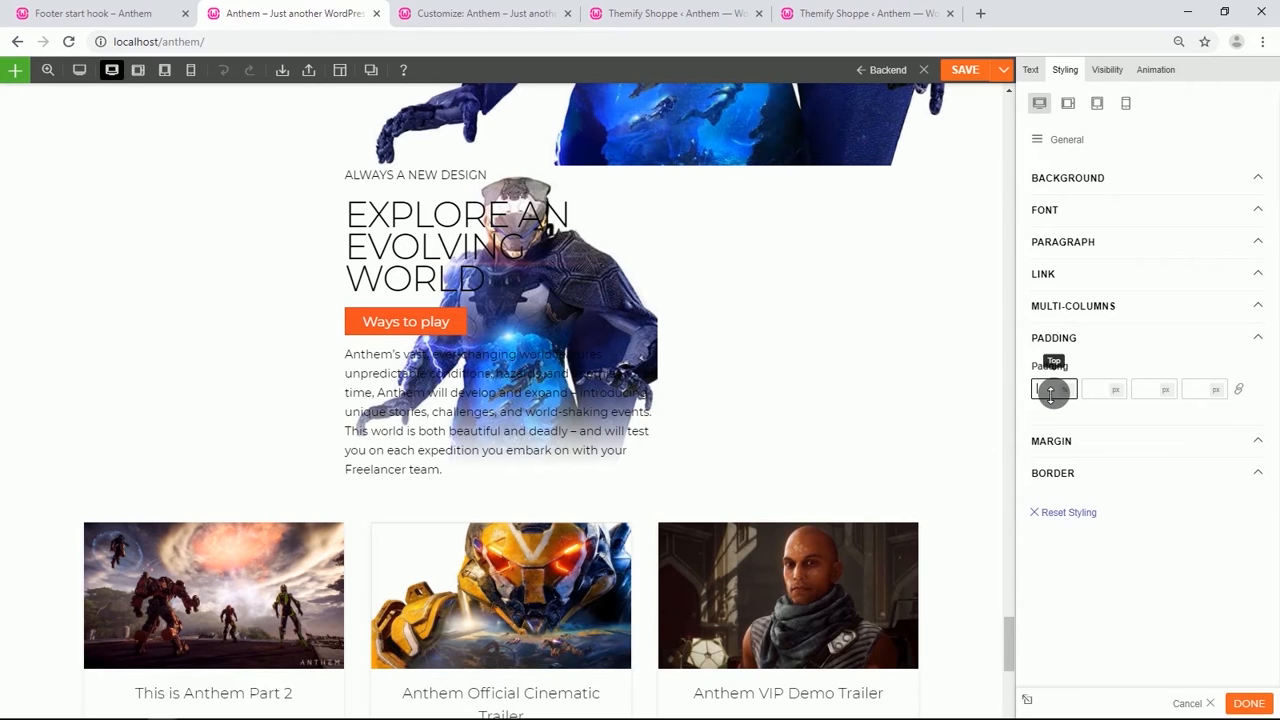
pyautogui.write('80')
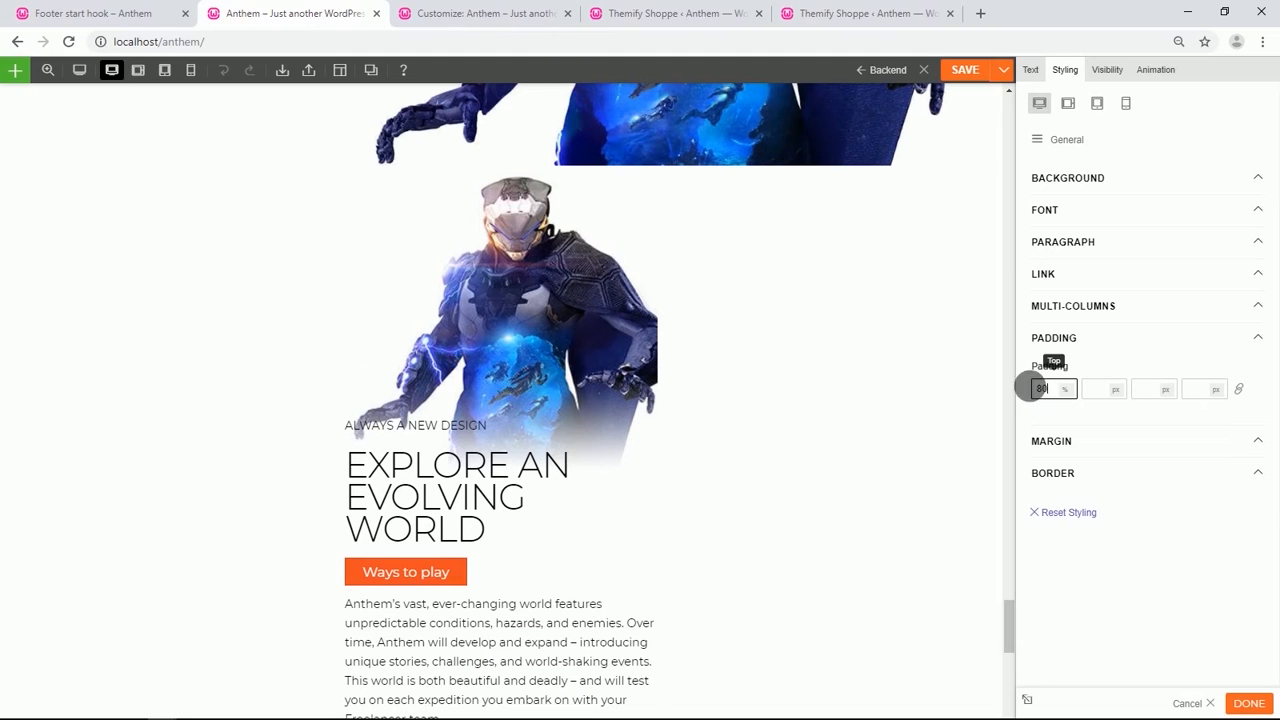
# Set the middle column's right and left padding to 2%.
pyautogui.moveTo(361, 181)
pyautogui.click(361, 178)
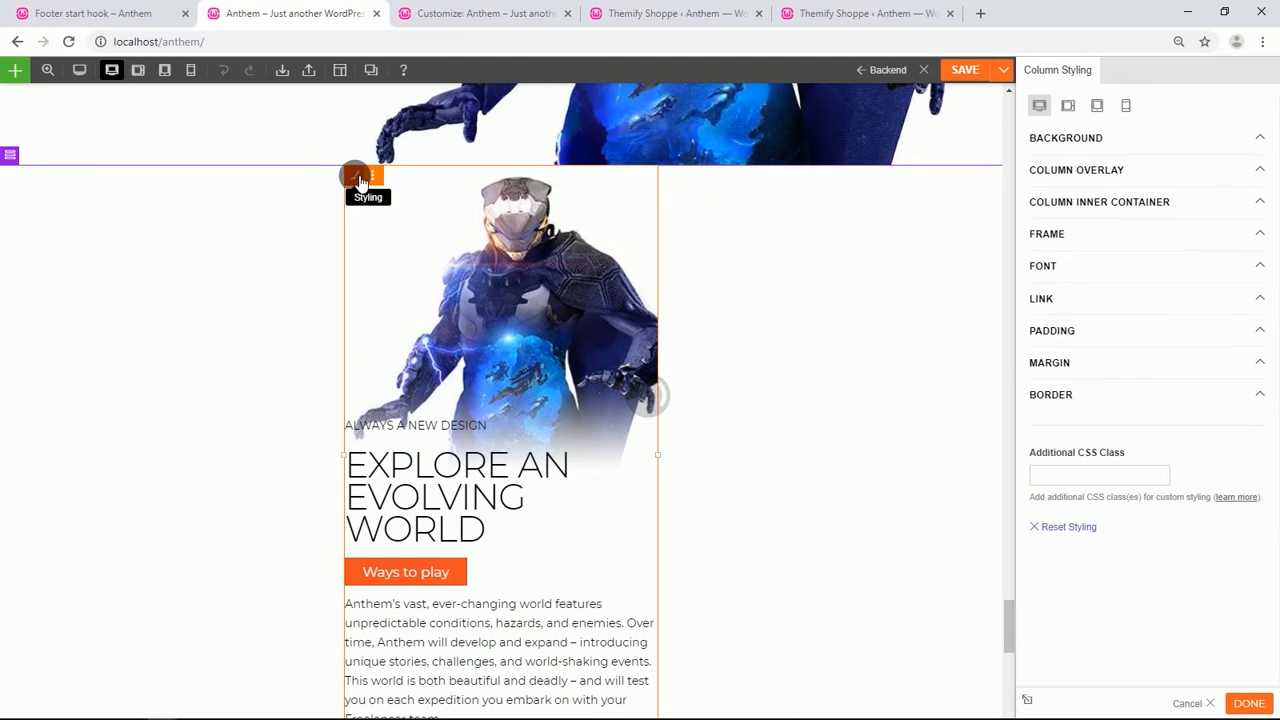
pyautogui.click(1074, 336)
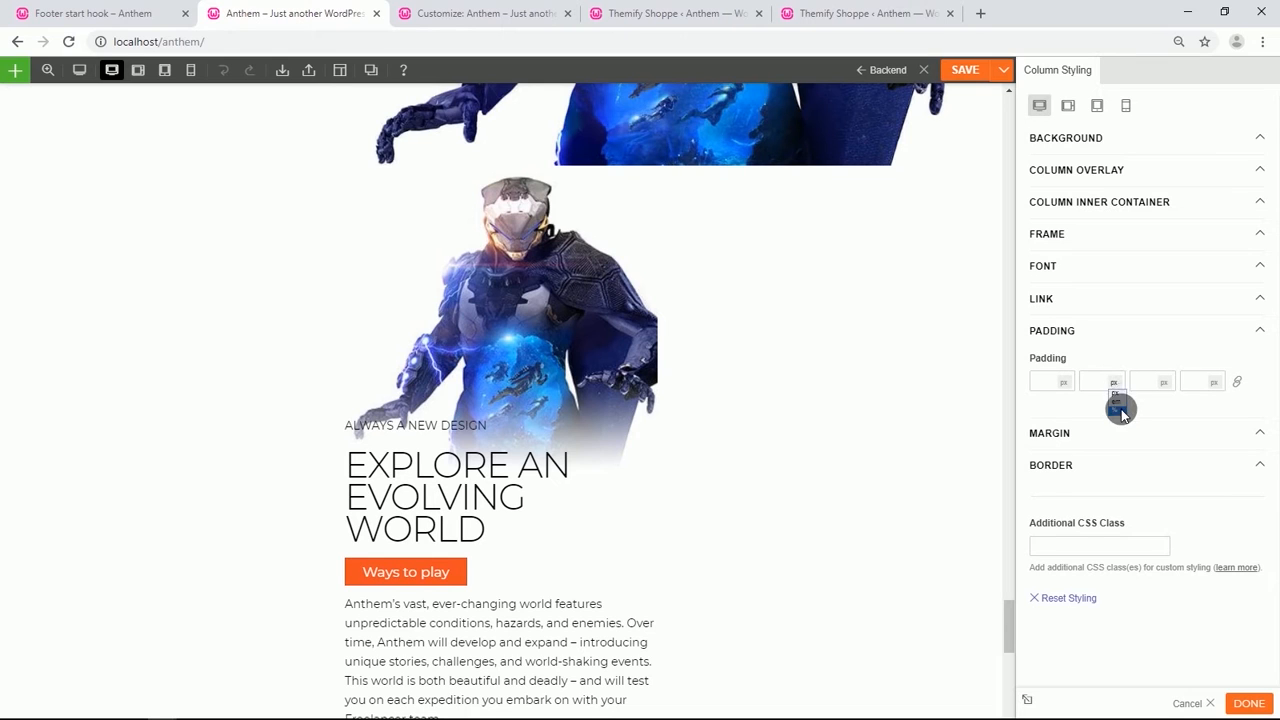
pyautogui.write('2')
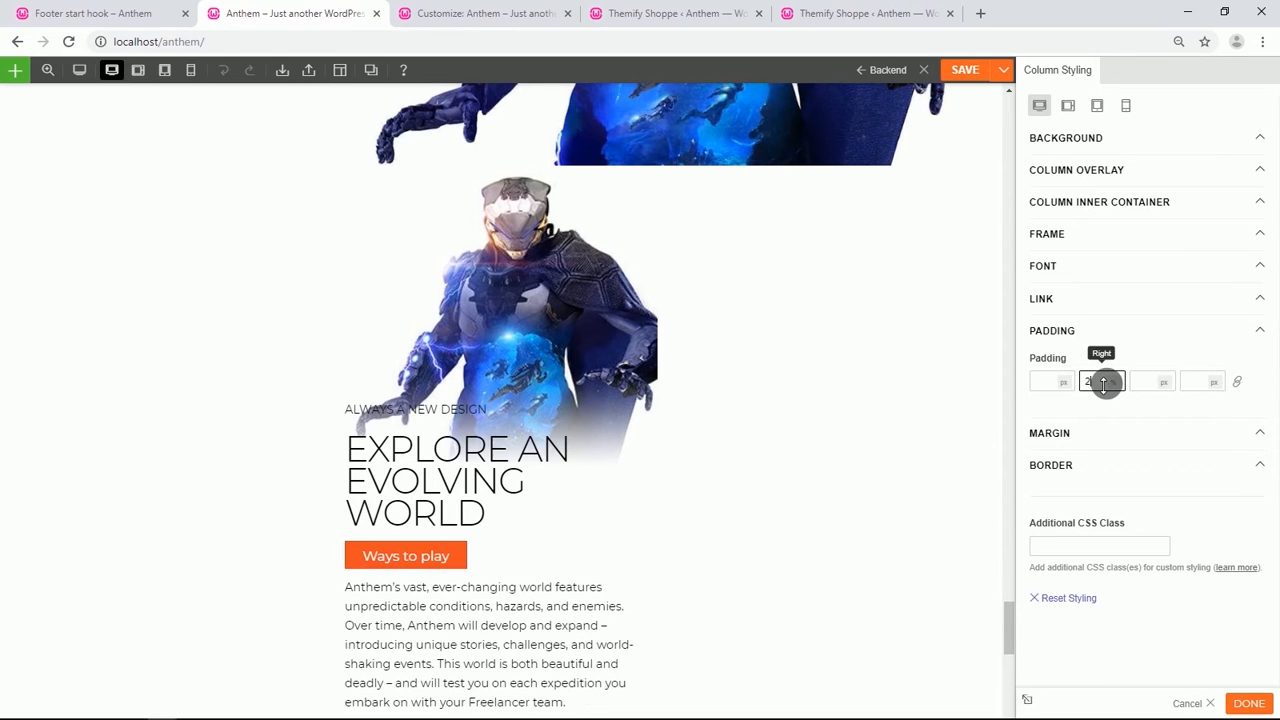
pyautogui.click(1202, 385)
pyautogui.write('2')
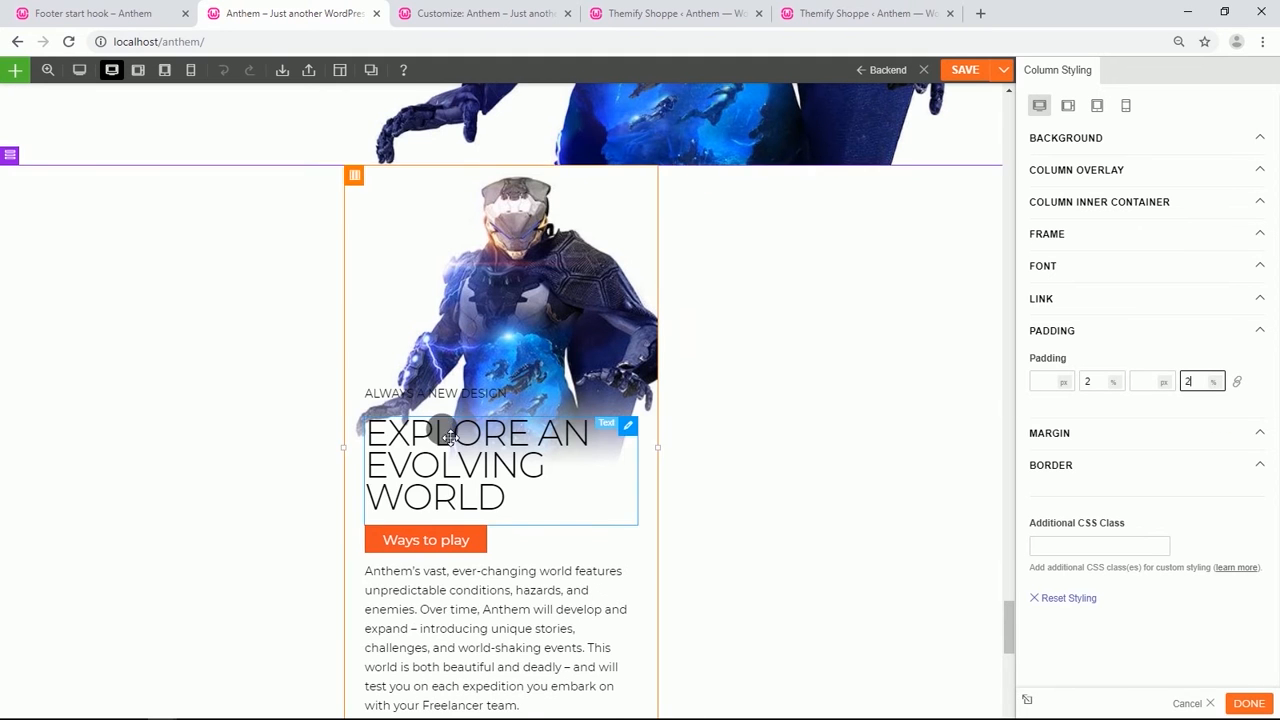
# Open the browser's developer tools on the live page to preview it in mobile device mode.
pyautogui.scroll(-4, 440, 430)
pyautogui.scroll(-6, 443, 432)
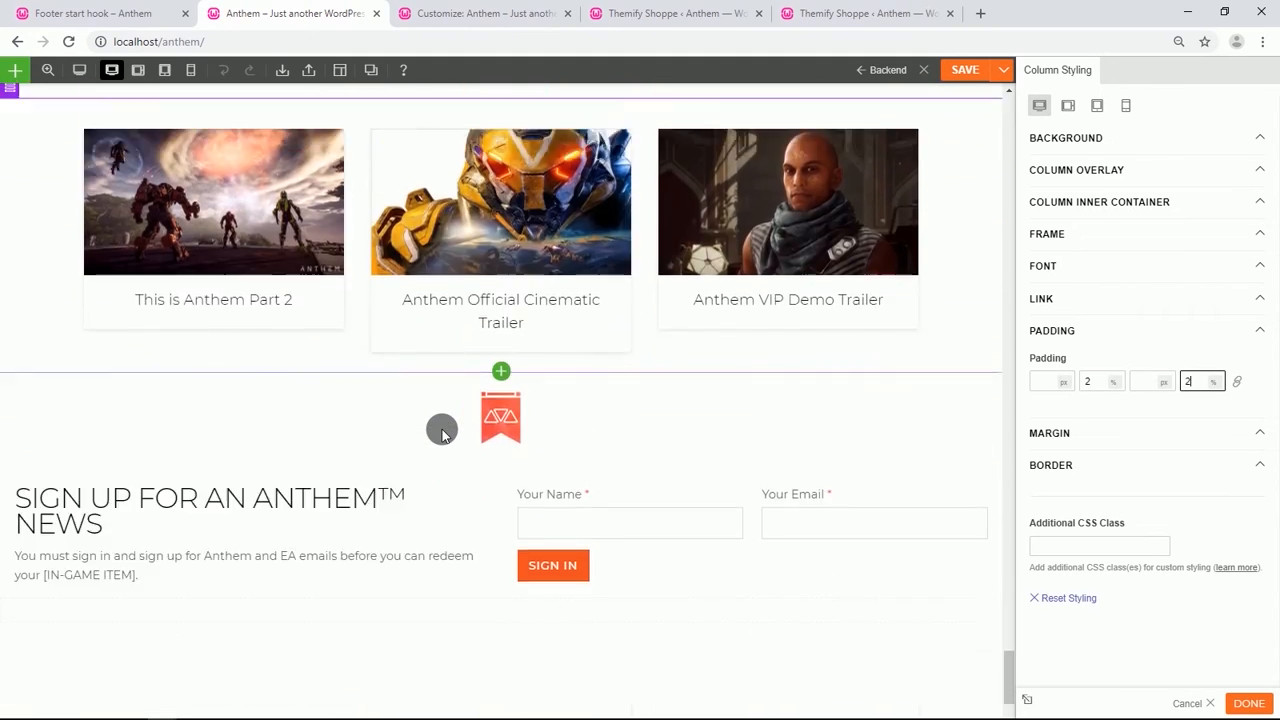
pyautogui.scroll(4, 825, 155)
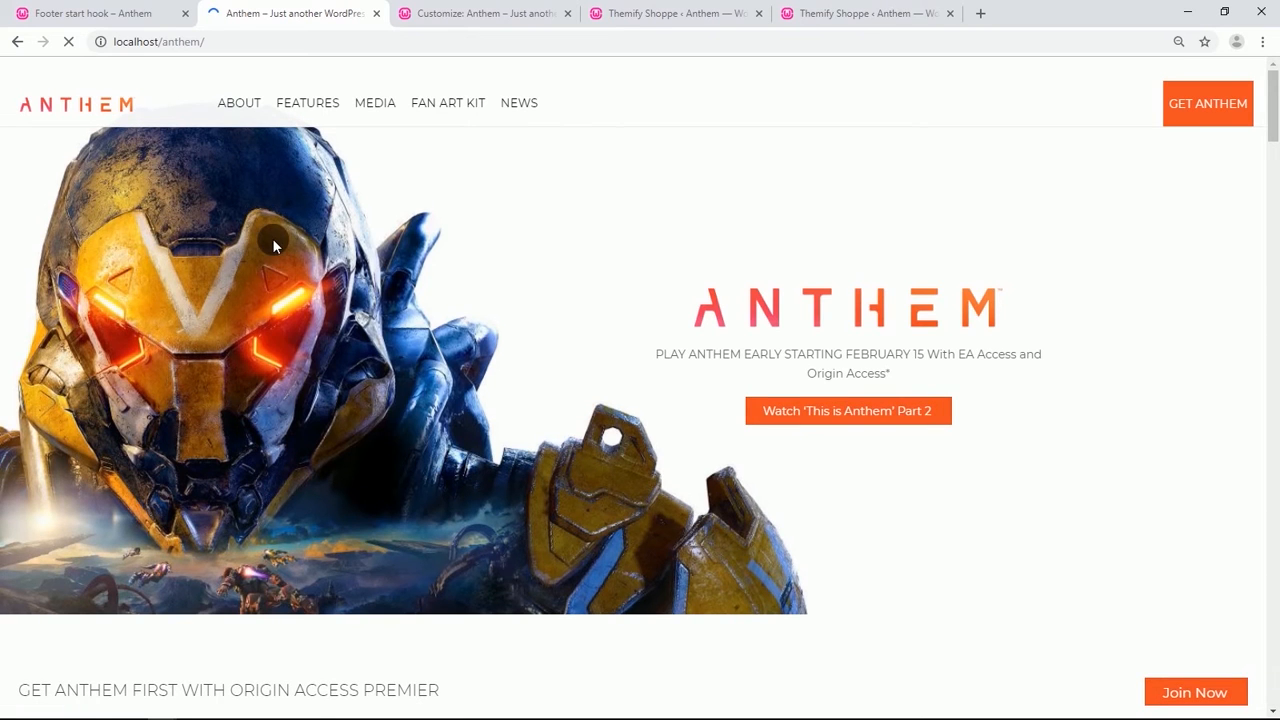
pyautogui.rightClick(273, 241)
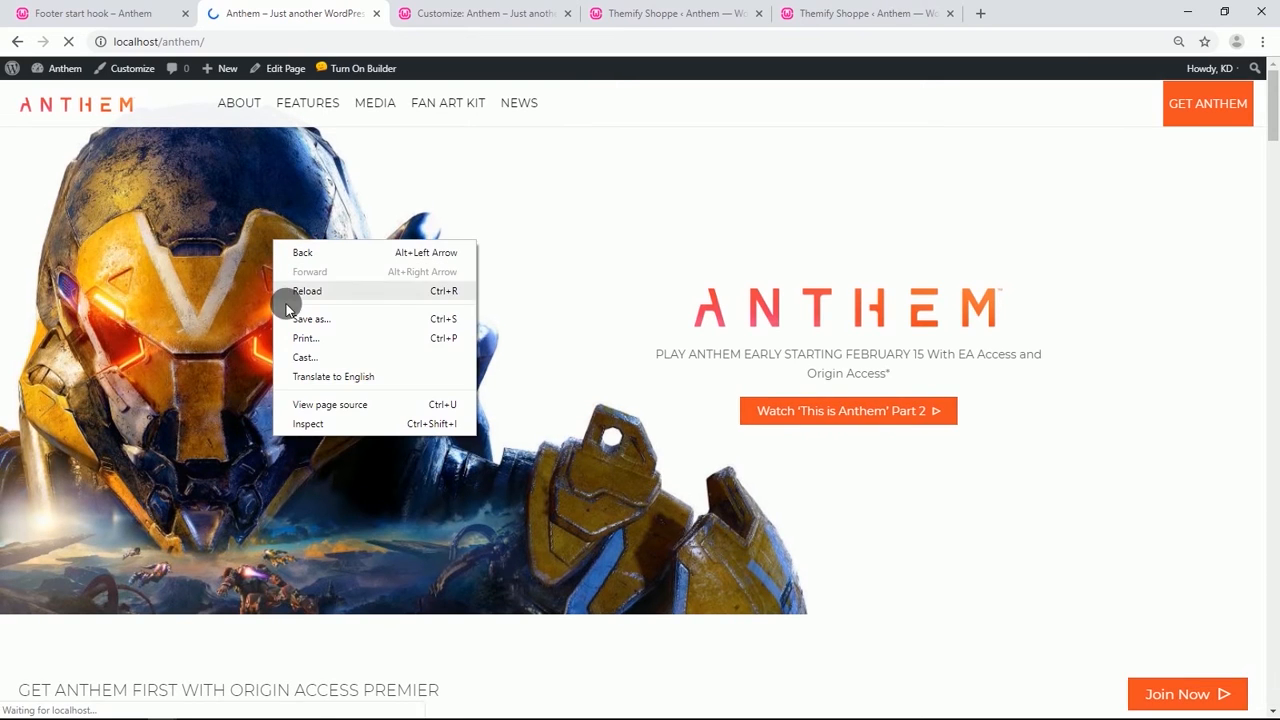
pyautogui.click(311, 425)
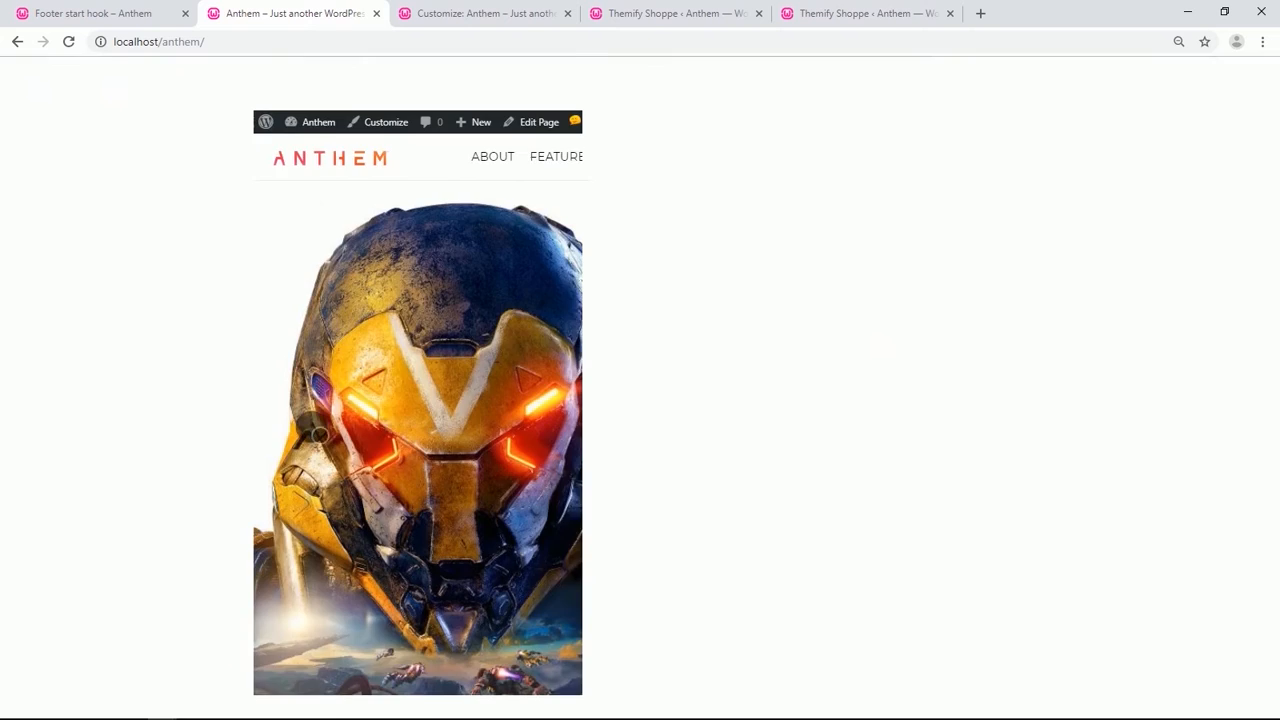
# Scroll through the whole mobile preview to check each section, then close the developer tools.
pyautogui.scroll(-5, 375, 338)
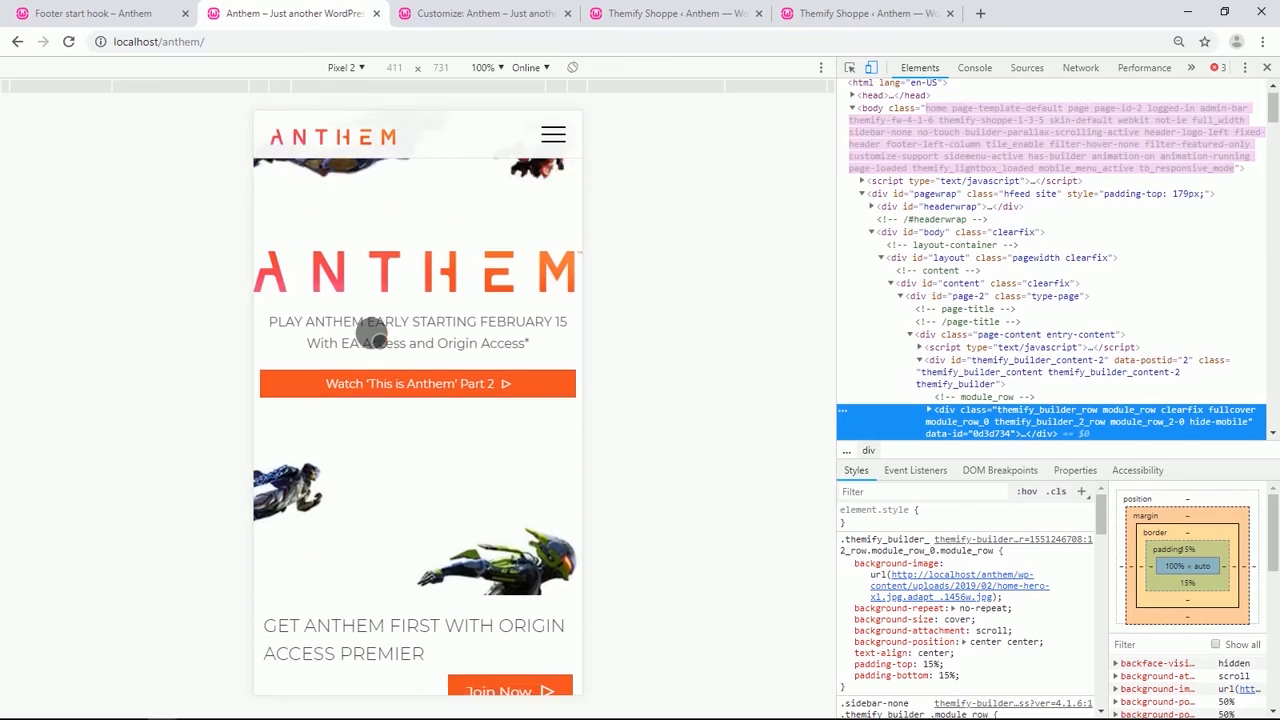
pyautogui.scroll(-6, 371, 335)
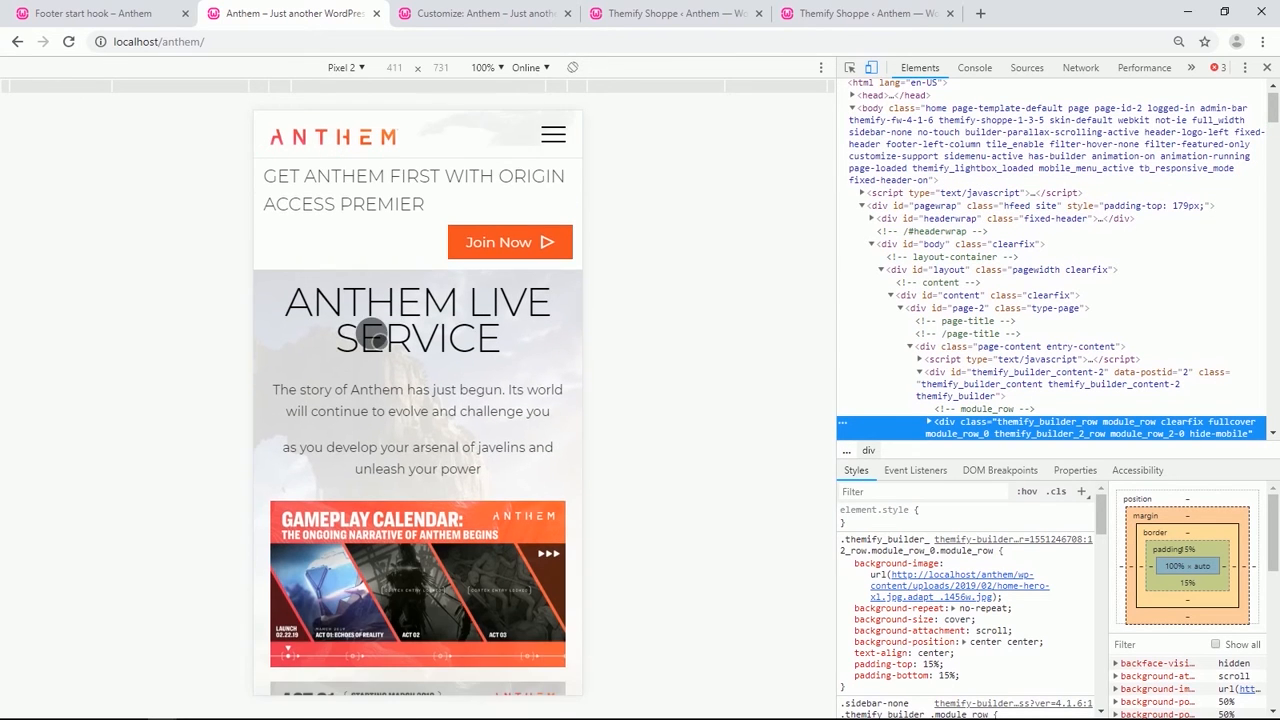
pyautogui.scroll(-12, 371, 338)
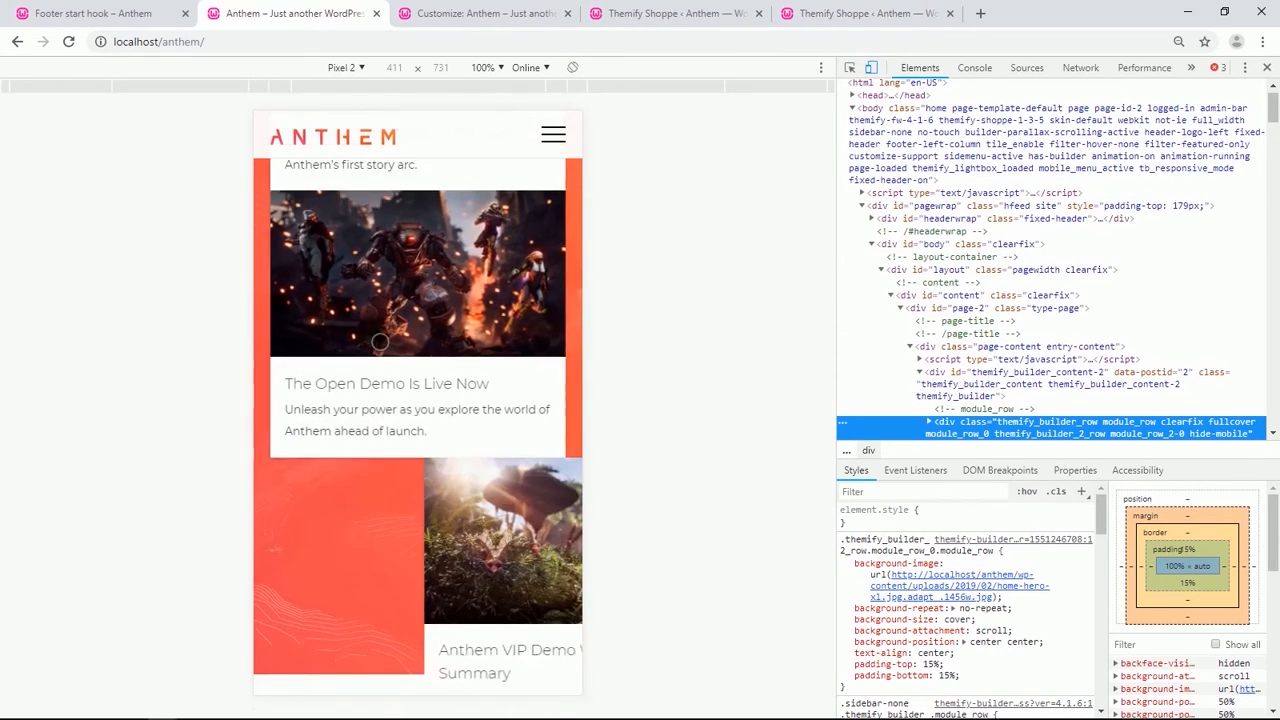
pyautogui.scroll(-7, 380, 342)
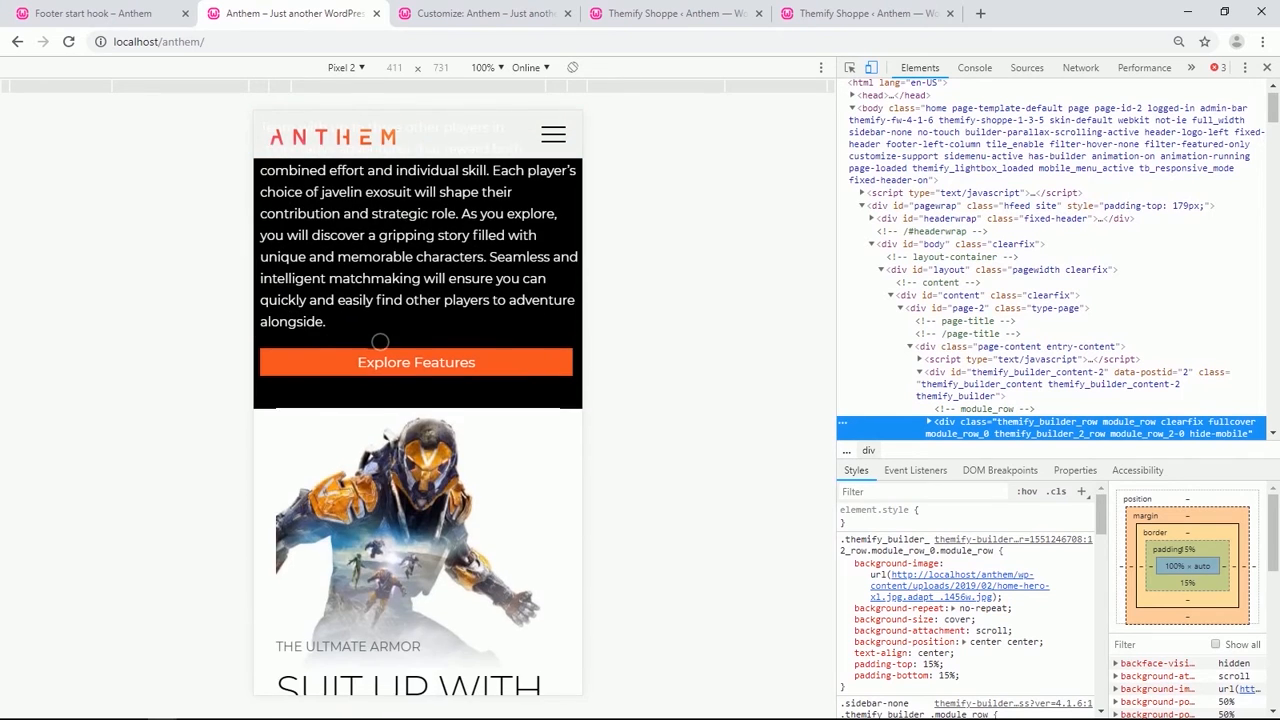
pyautogui.scroll(1, 375, 338)
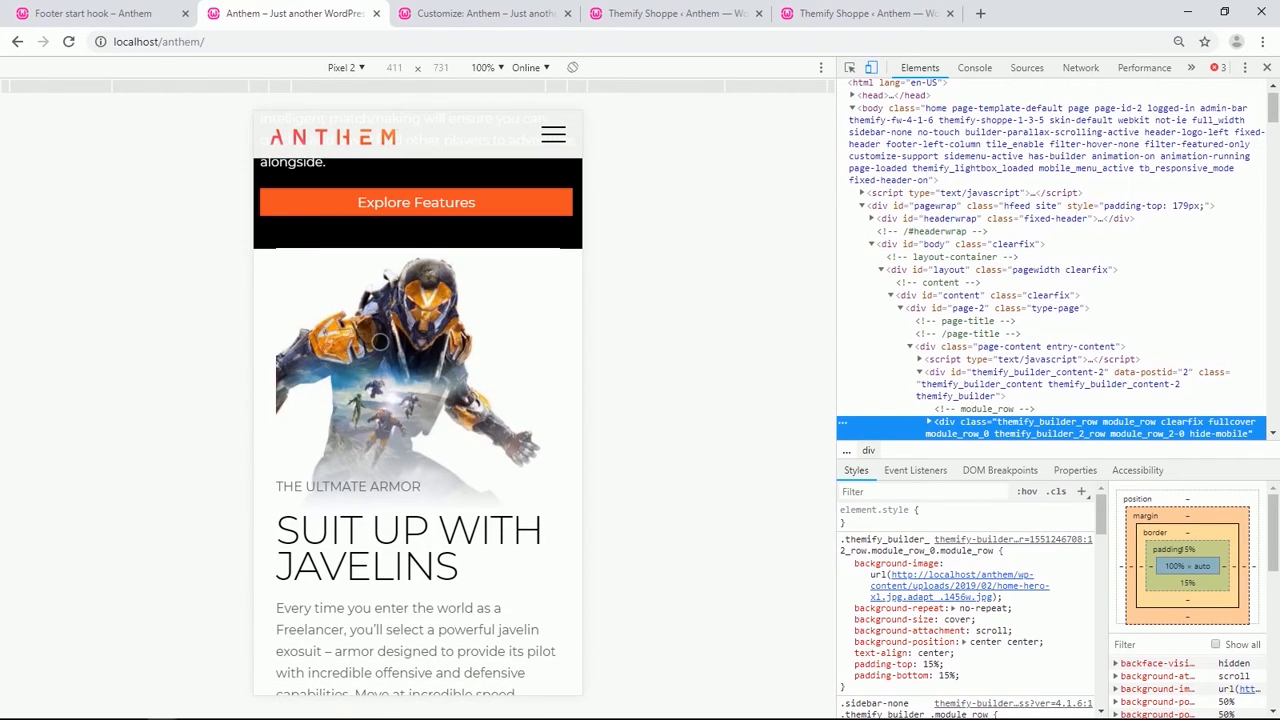
pyautogui.scroll(-5, 380, 342)
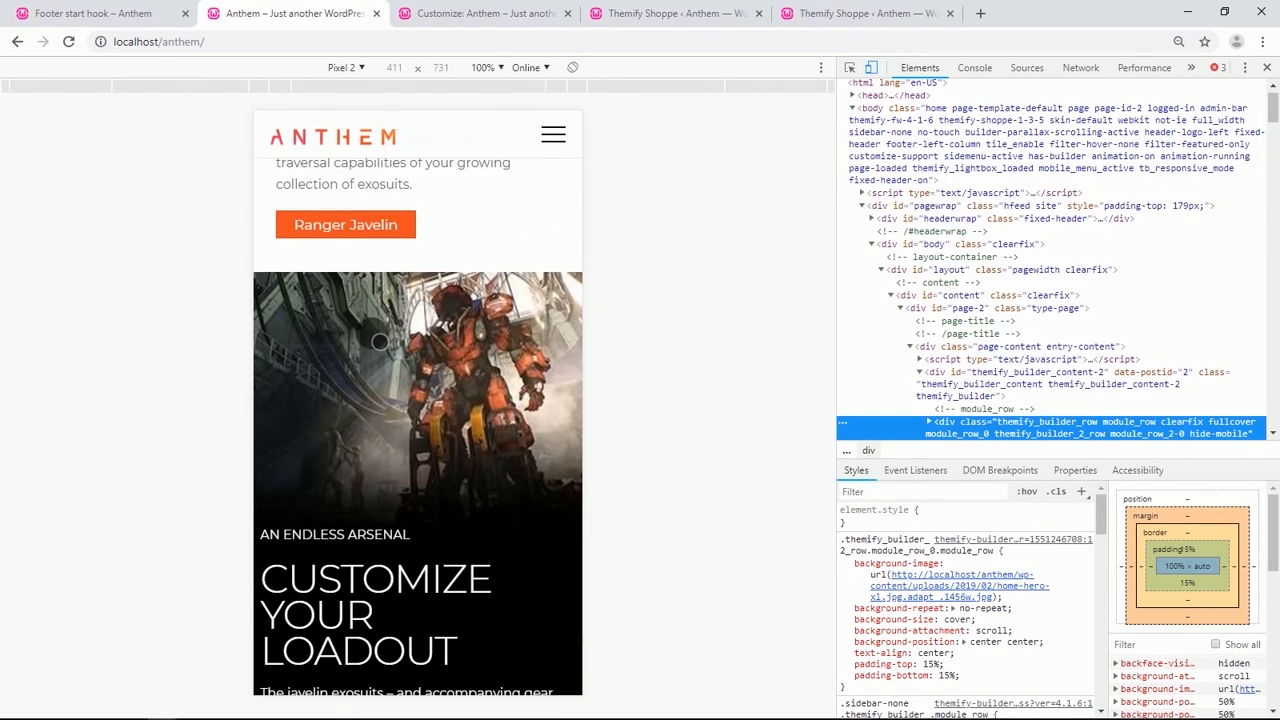
pyautogui.scroll(-4, 380, 342)
pyautogui.scroll(-4, 380, 341)
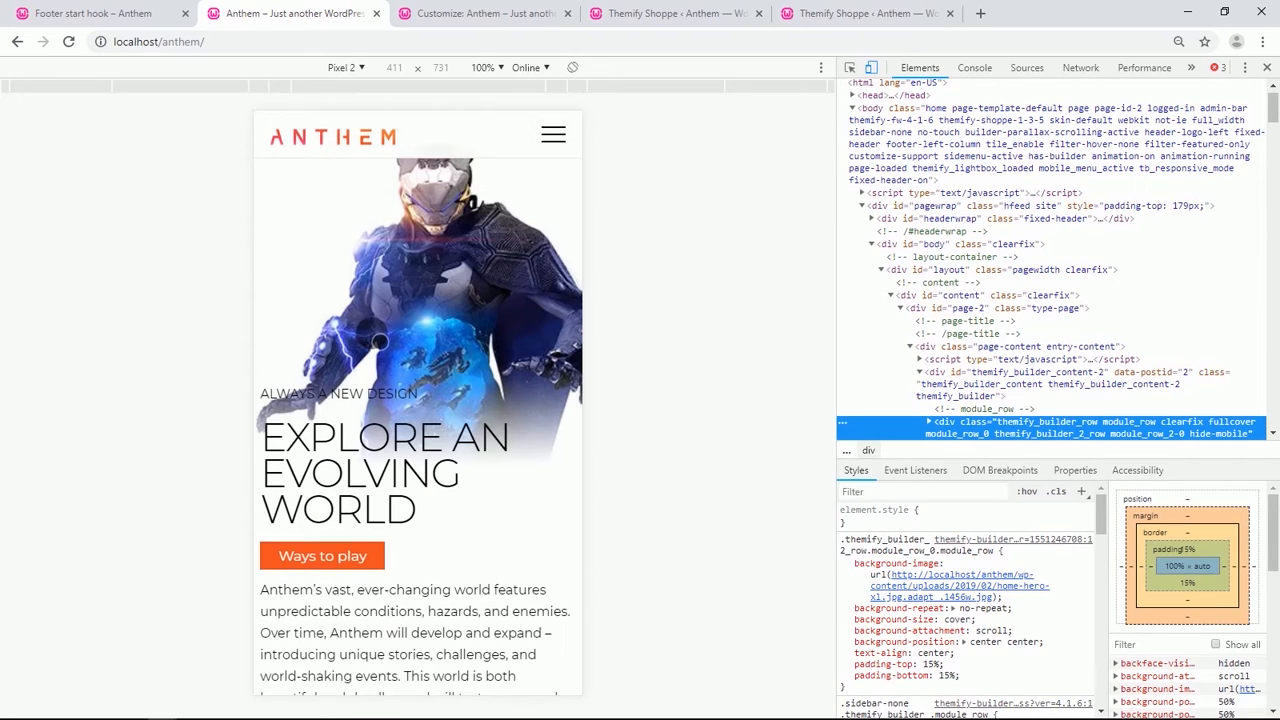
pyautogui.scroll(-2, 379, 341)
pyautogui.scroll(-8, 372, 338)
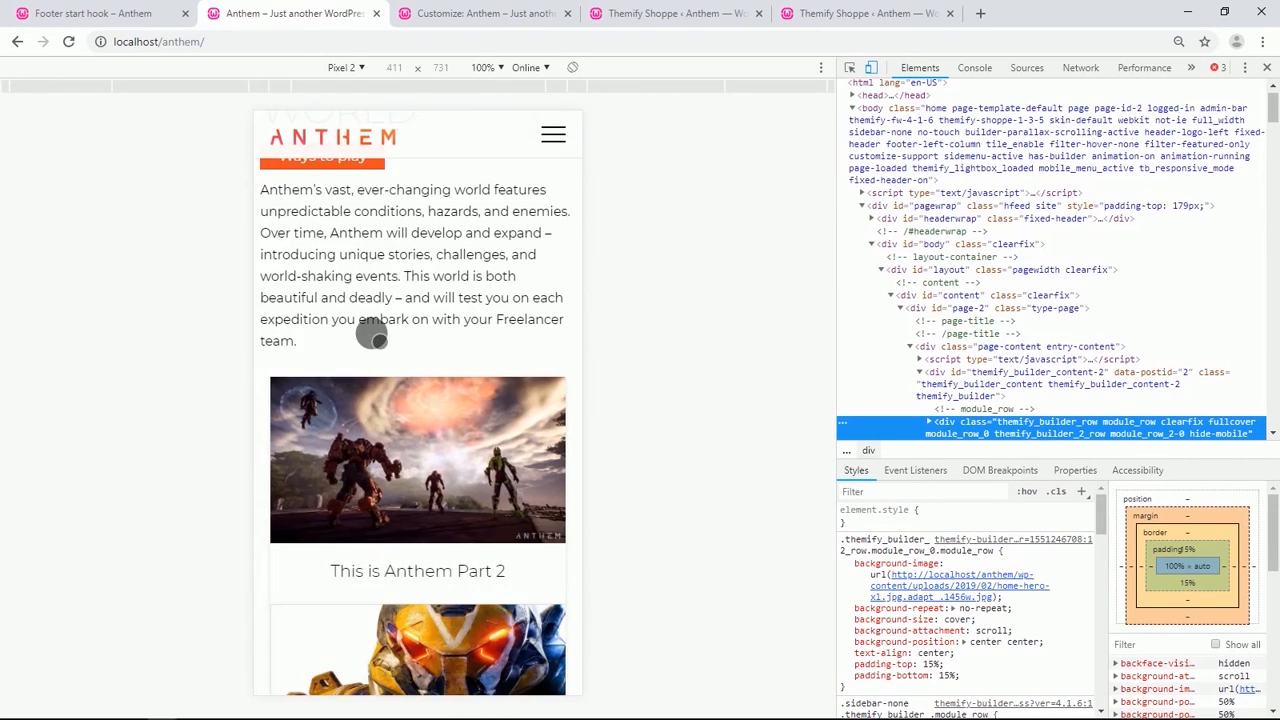
pyautogui.scroll(-4, 372, 336)
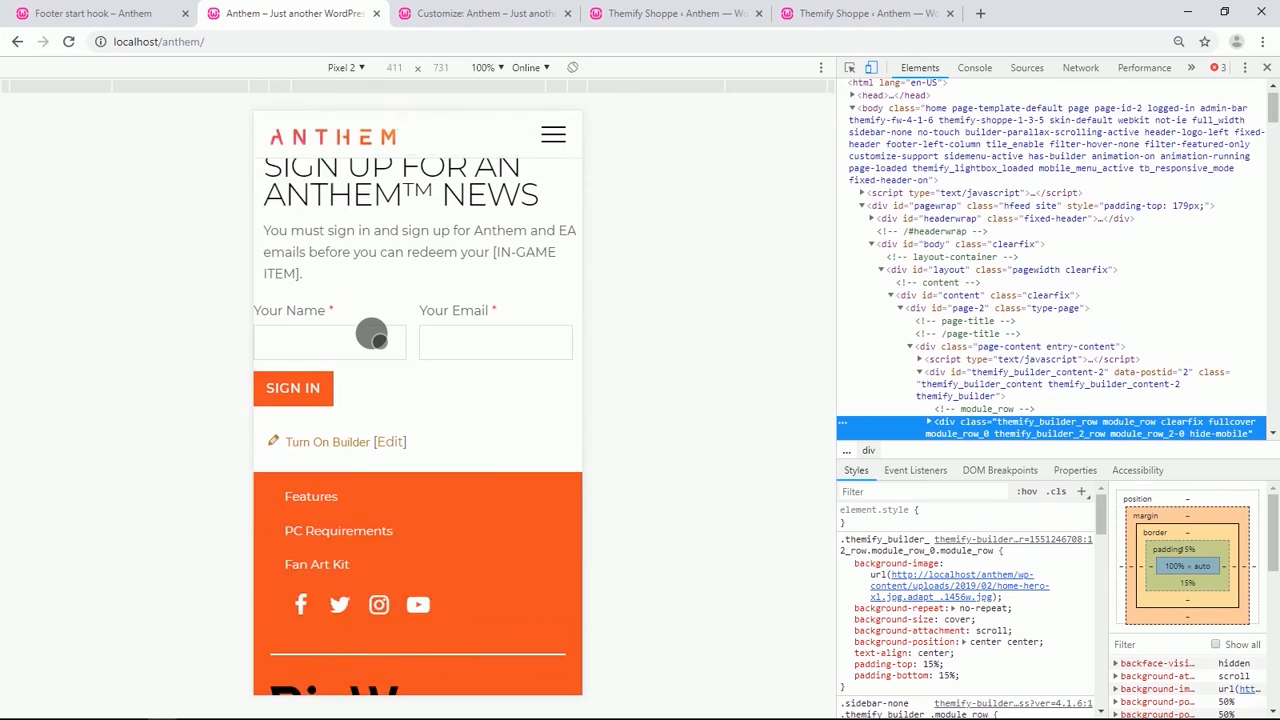
pyautogui.scroll(2, 376, 337)
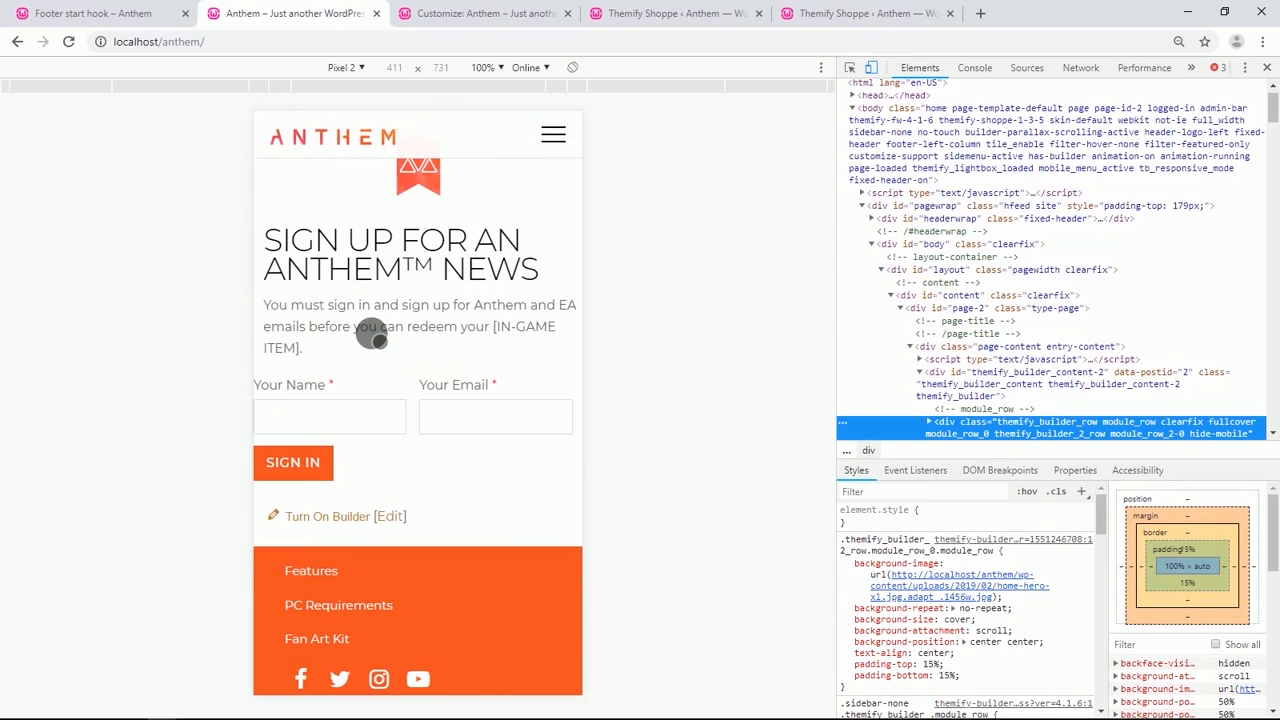
pyautogui.scroll(-4, 372, 338)
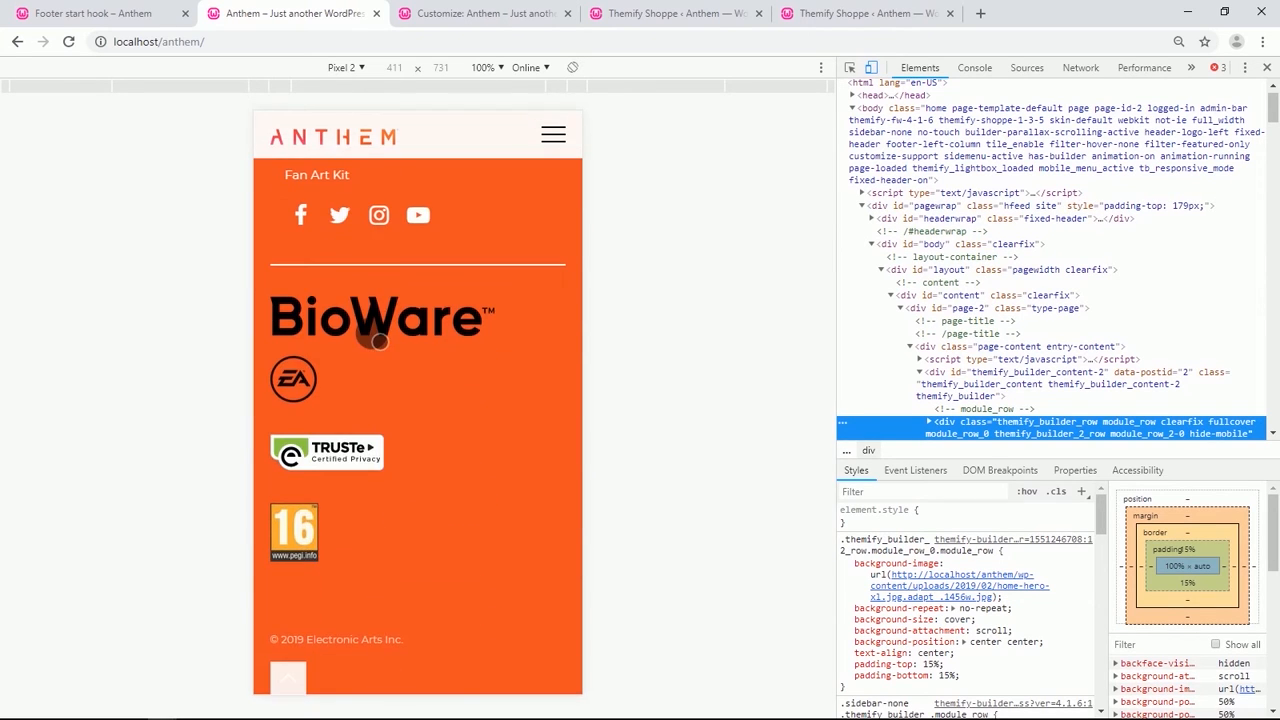
pyautogui.click(291, 676)
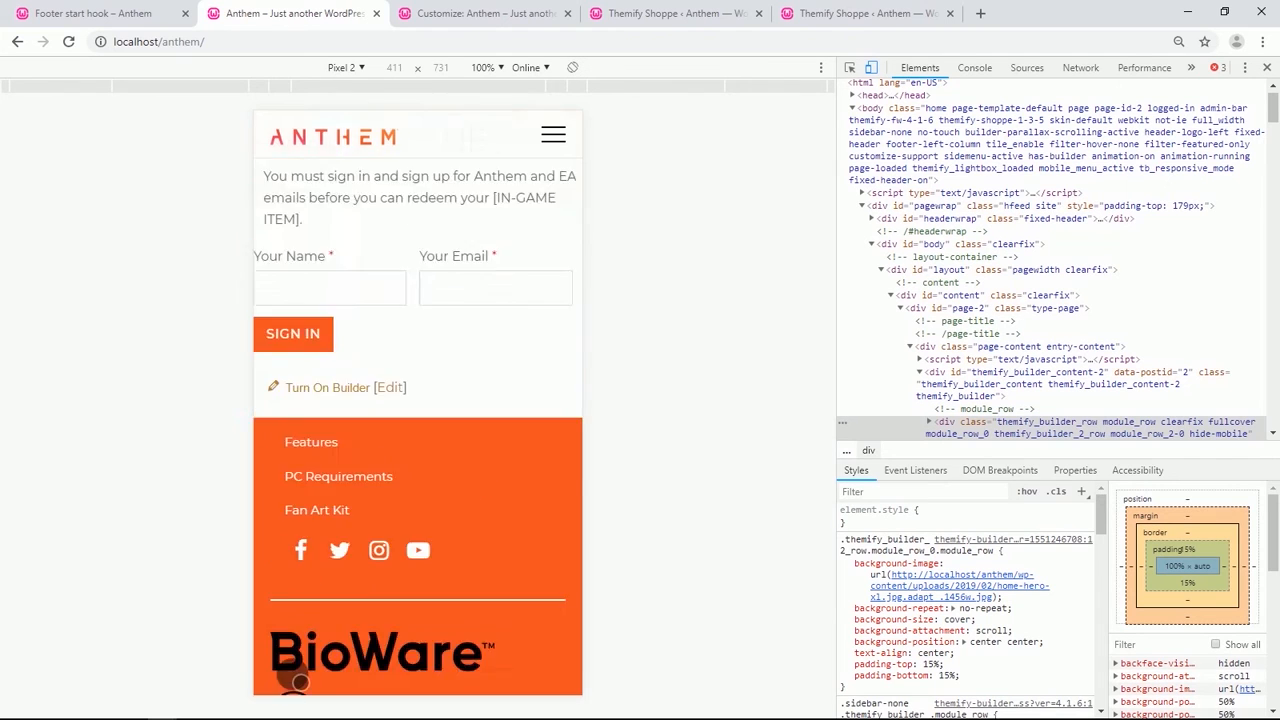
pyautogui.click(1262, 67)
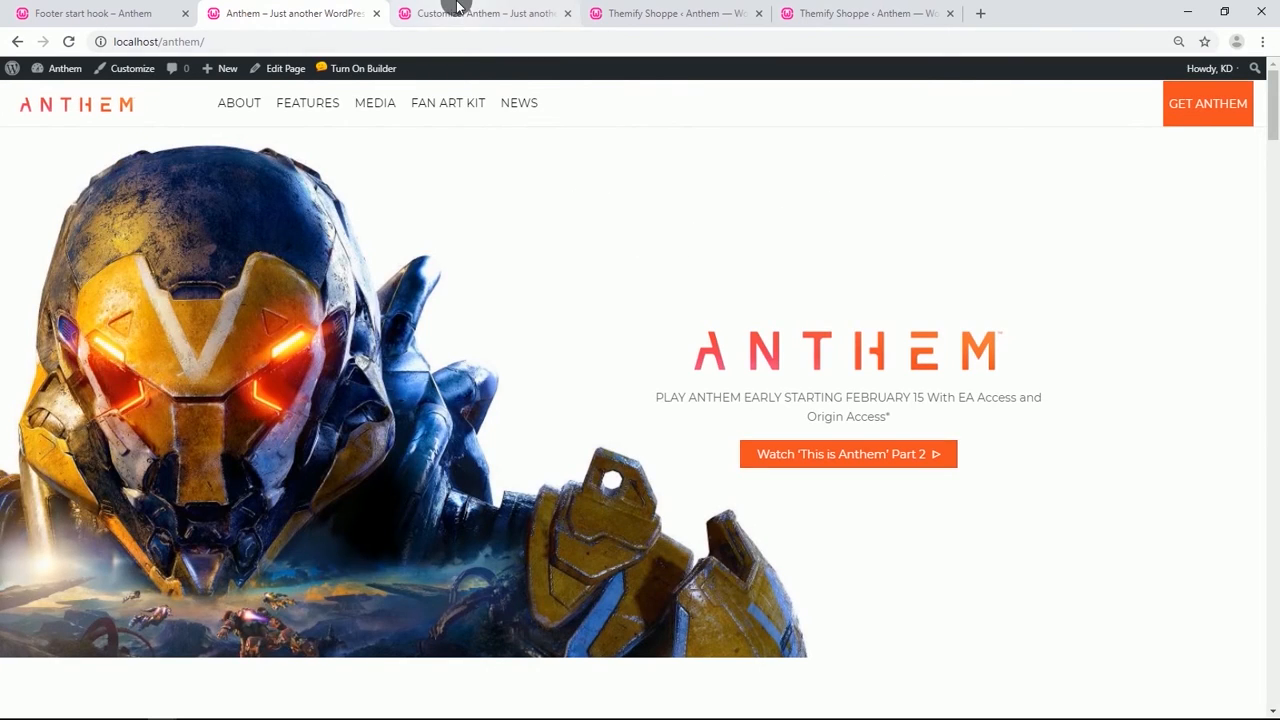
# In the Customizer's Site Identity, set the site icon to the red Anthem bookmark logo from the media library.
pyautogui.click(456, 10)
pyautogui.click(20, 126)
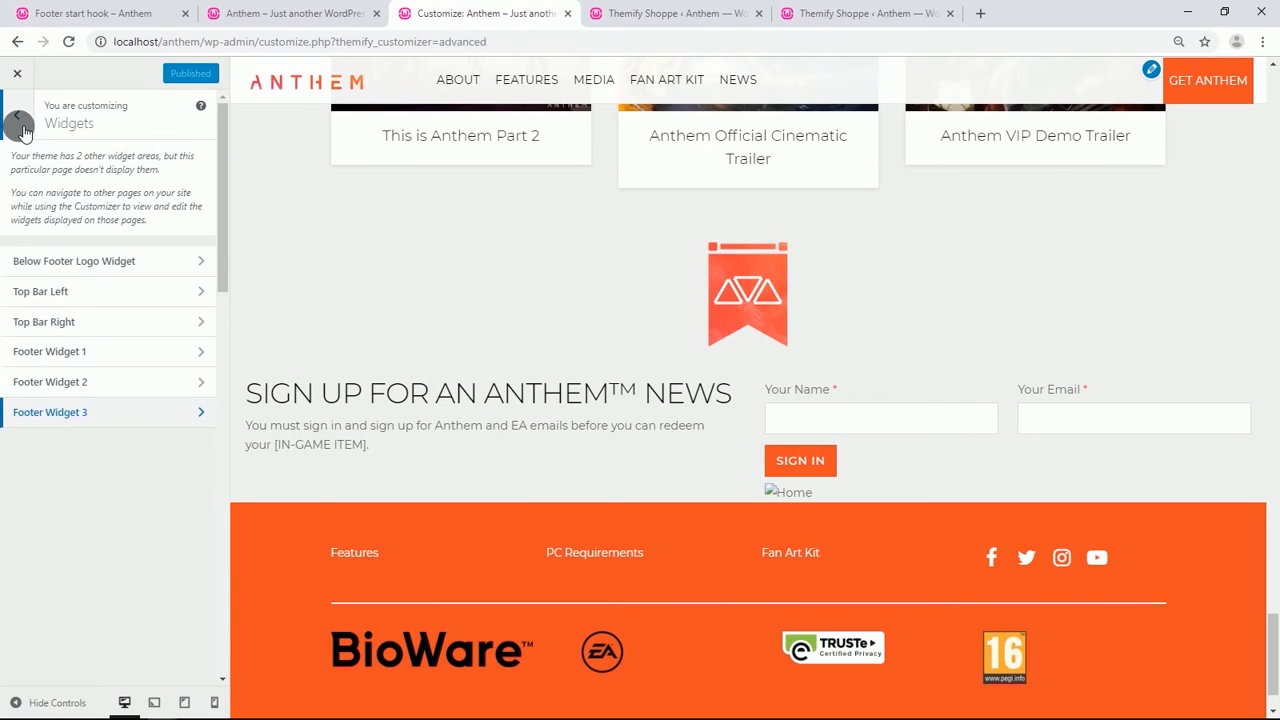
pyautogui.click(20, 126)
pyautogui.click(42, 227)
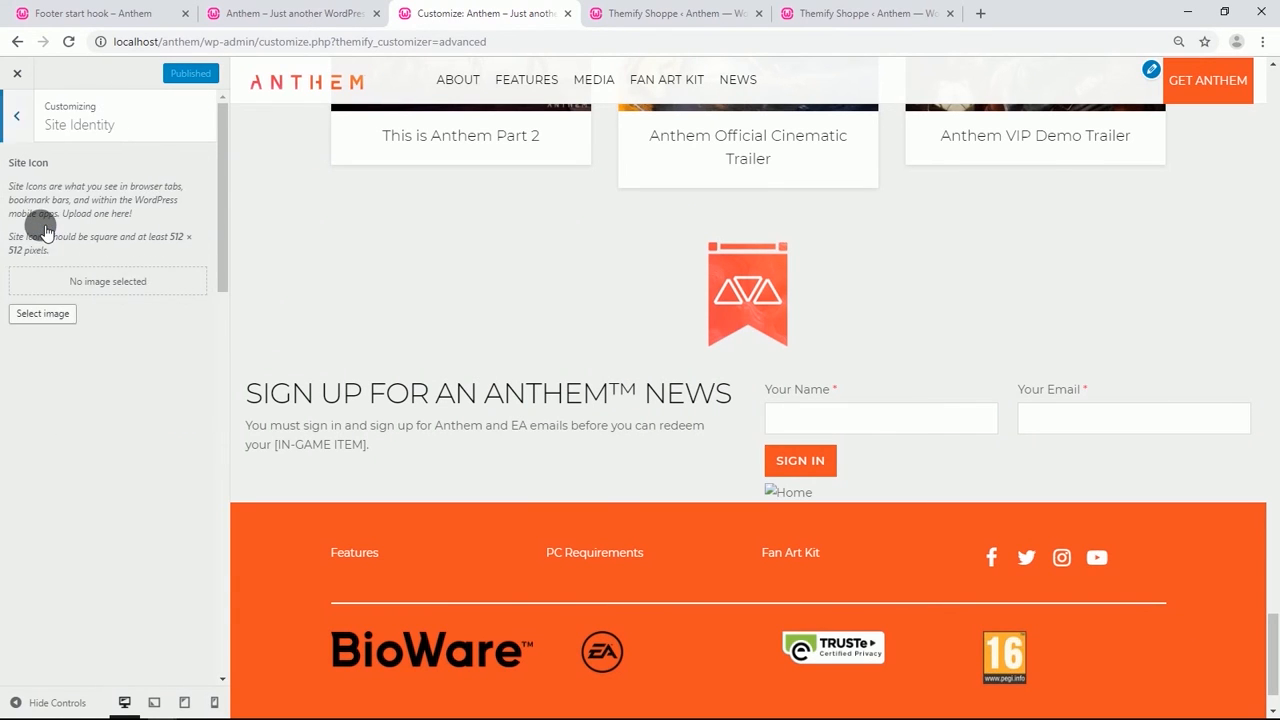
pyautogui.click(42, 315)
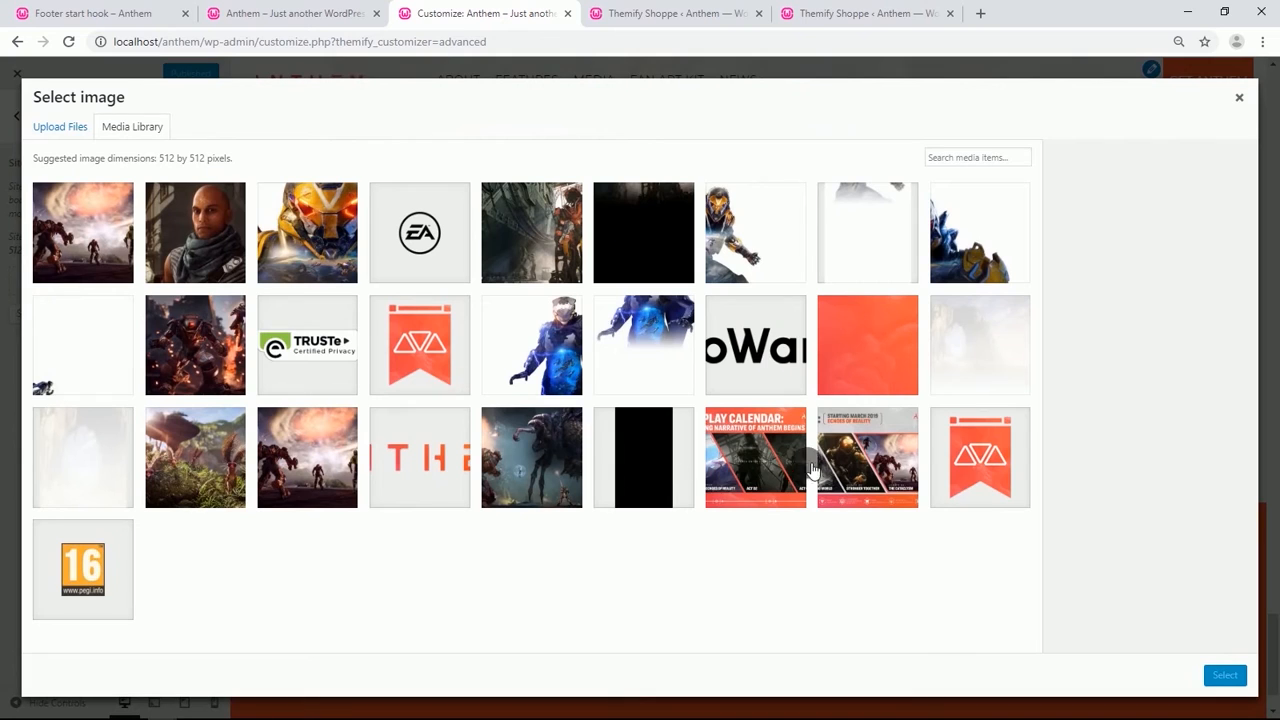
pyautogui.click(998, 454)
pyautogui.click(1226, 677)
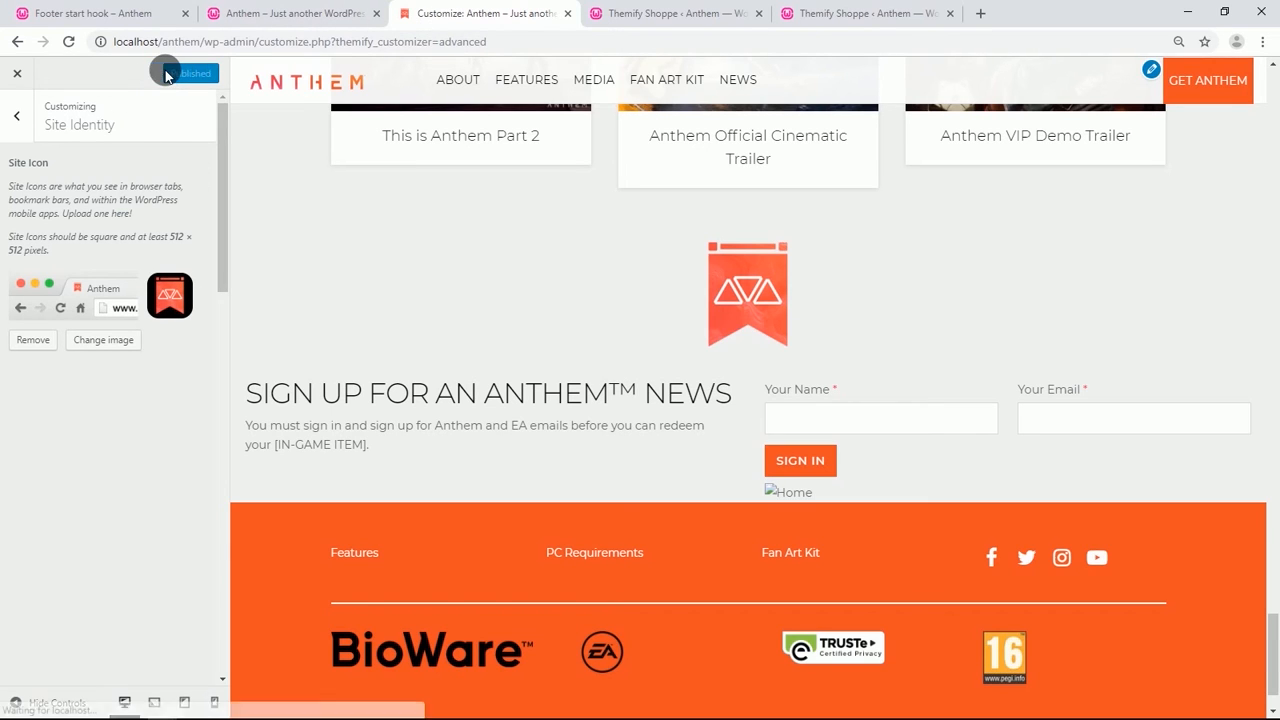
pyautogui.click(296, 17)
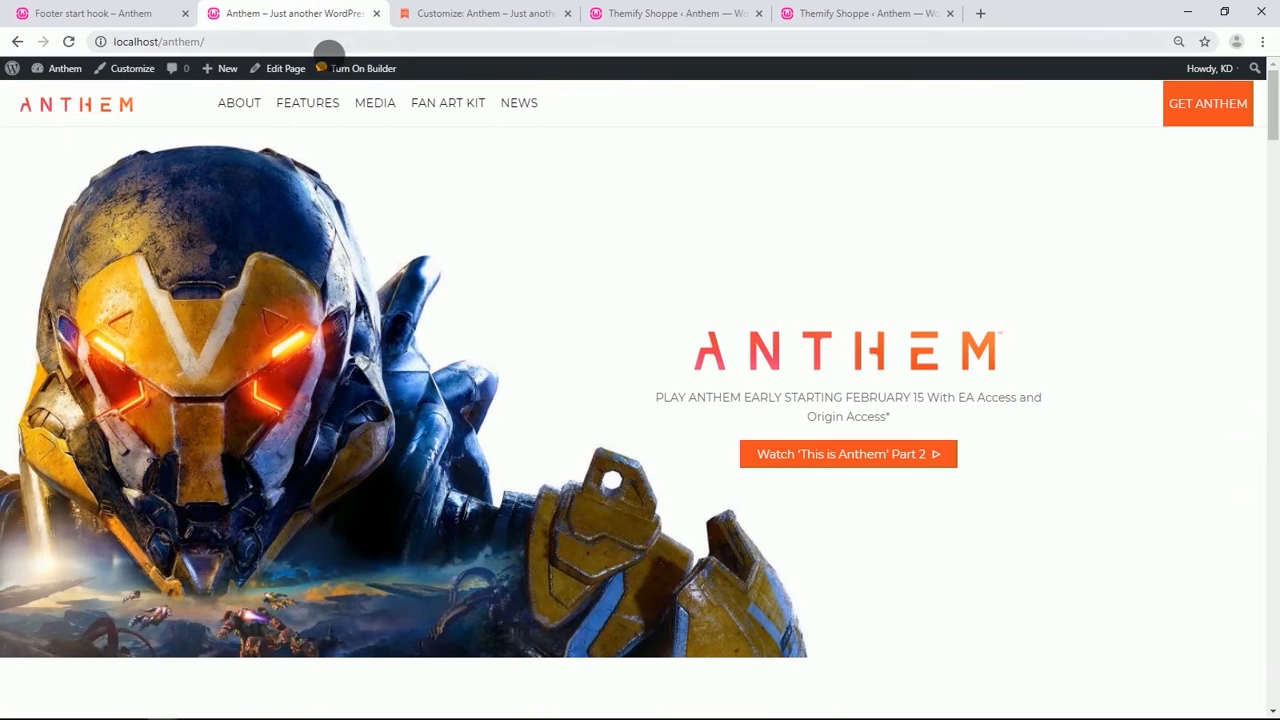
# Open the page's URL in a new incognito window.
pyautogui.click(228, 44)
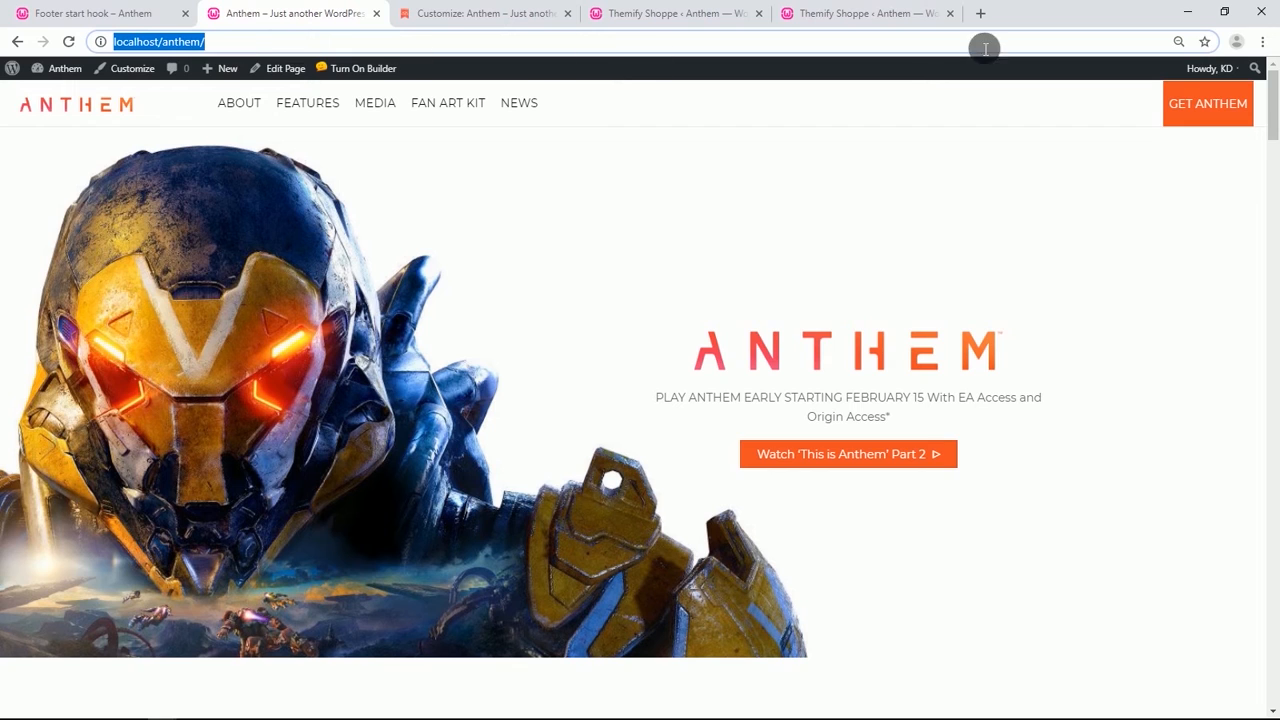
pyautogui.click(1262, 41)
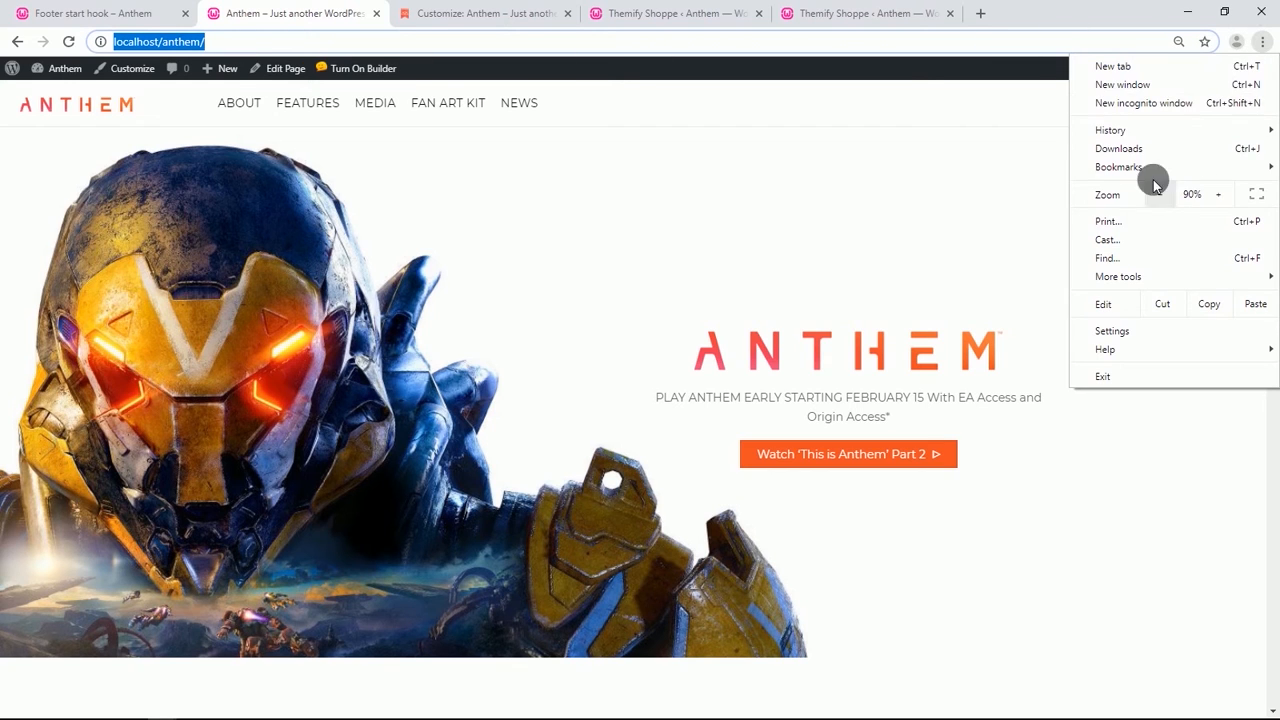
pyautogui.click(1119, 108)
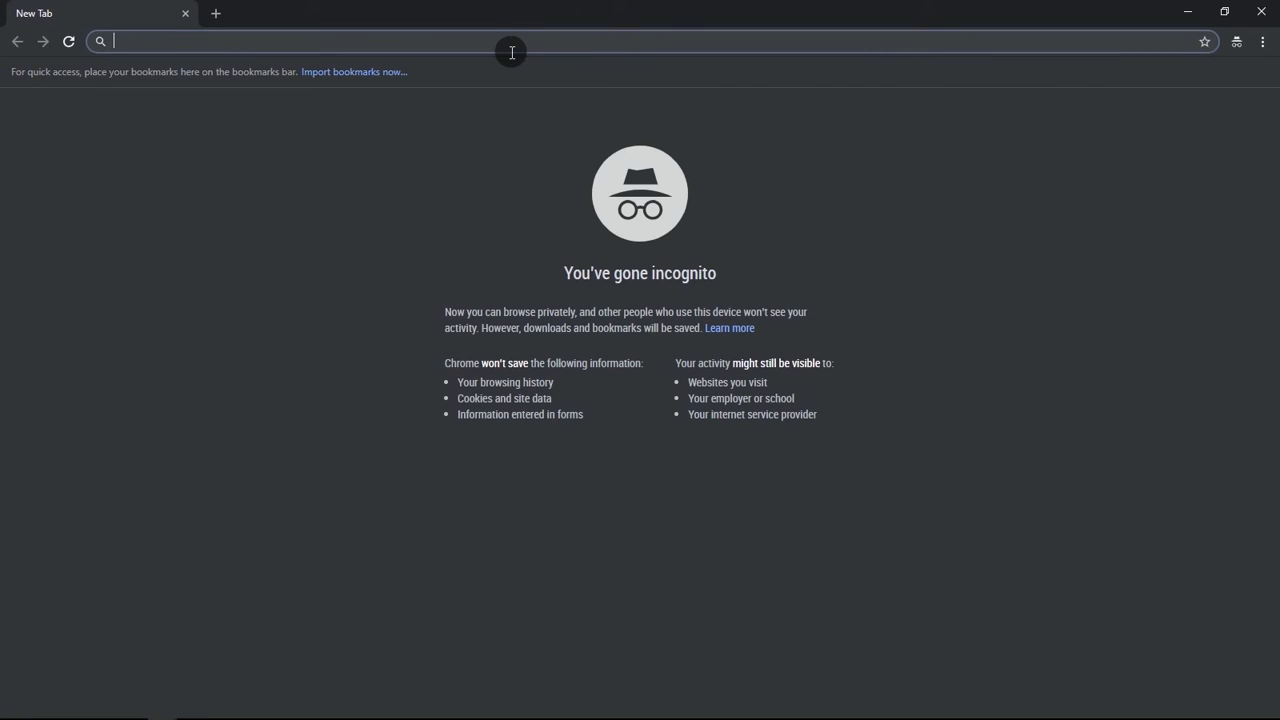
pyautogui.write('http://localhost/anthem/')
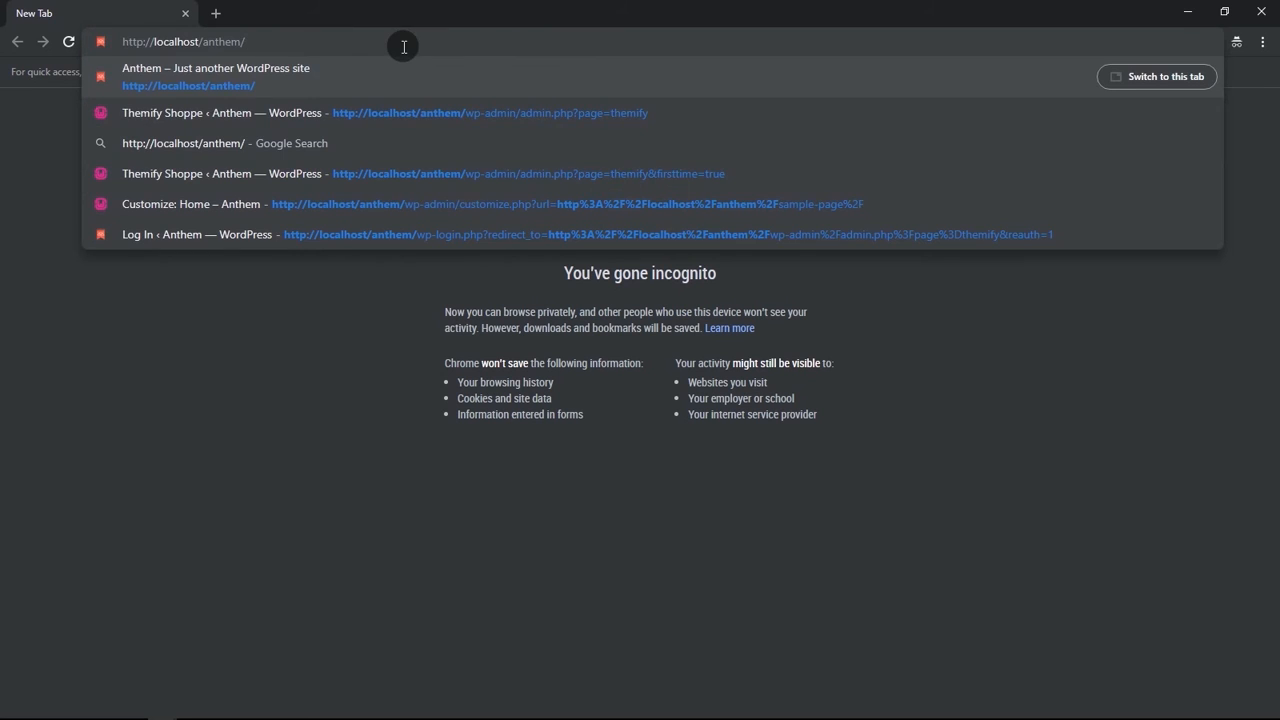
pyautogui.press('Return')
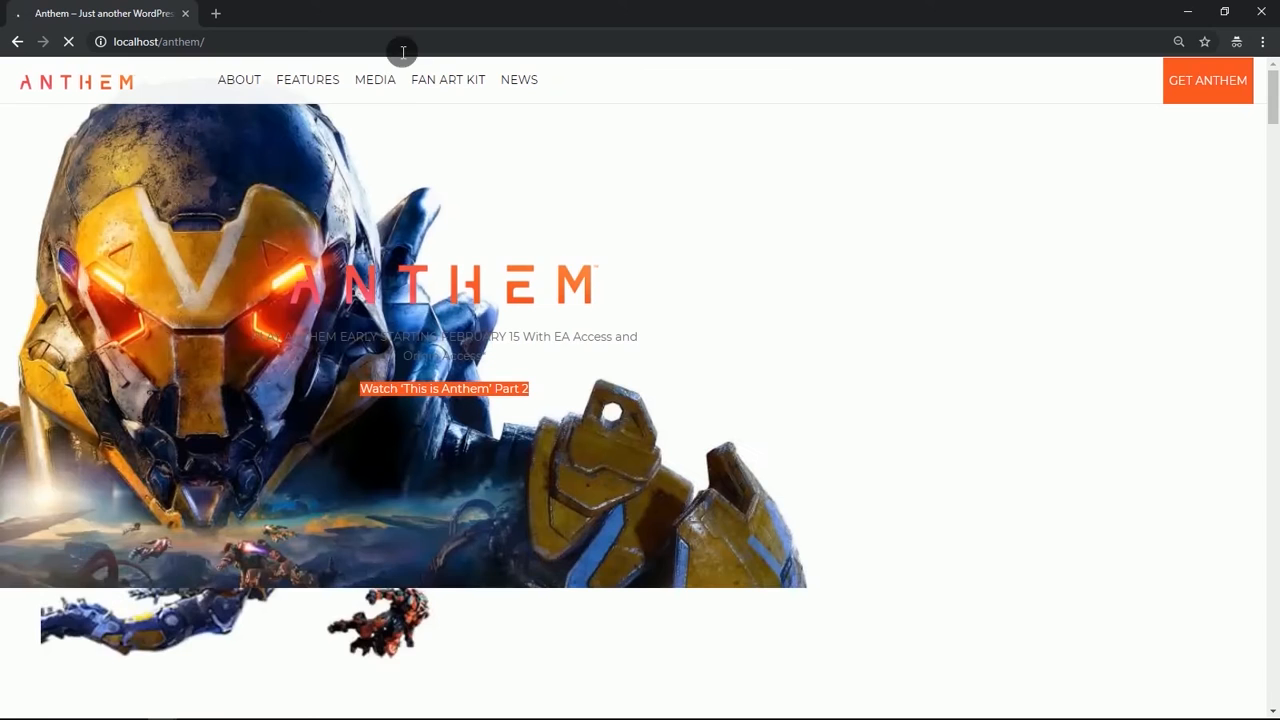
# Scroll through the desktop page in the incognito window to review each section, then return to the top.
pyautogui.scroll(-9, 730, 230)
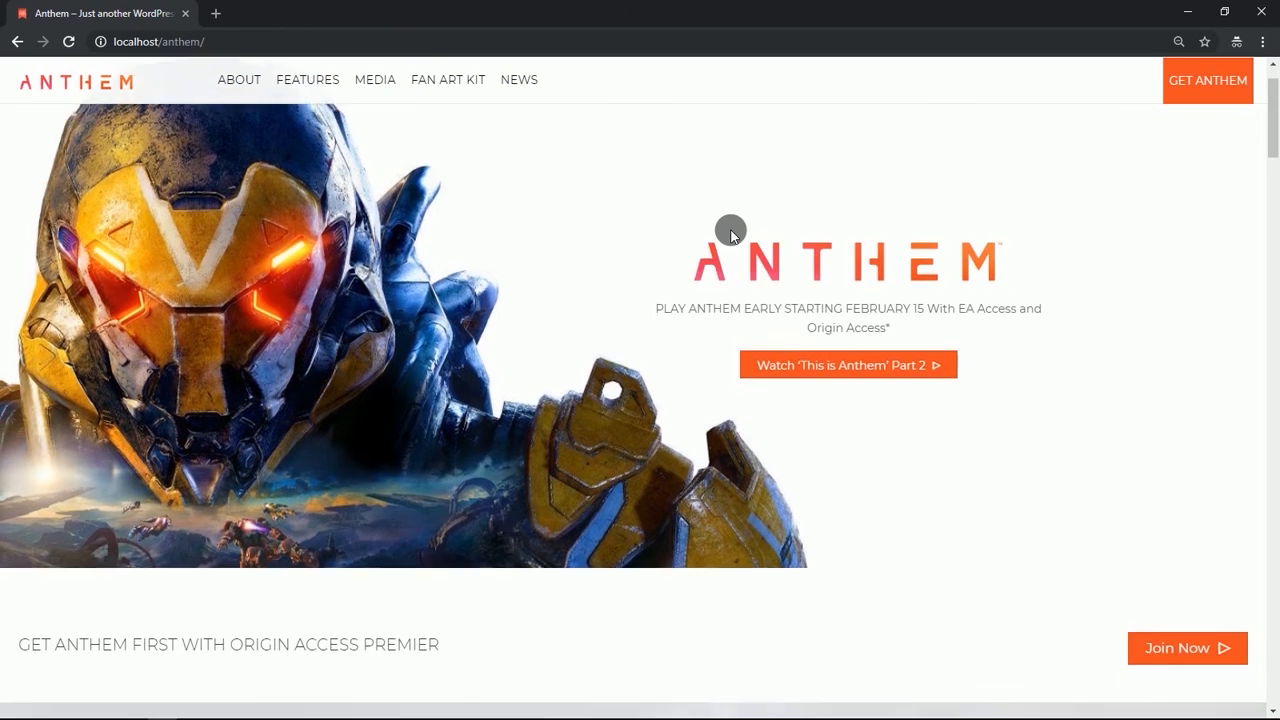
pyautogui.scroll(-10, 730, 228)
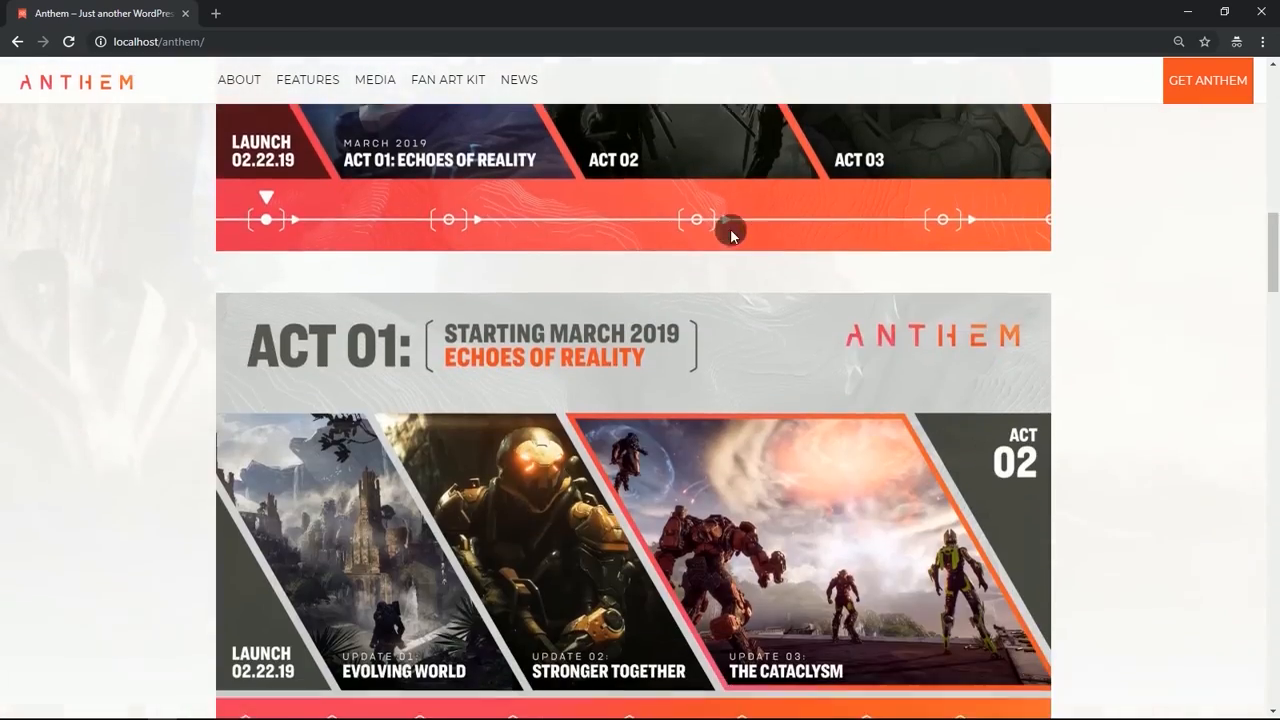
pyautogui.scroll(-9, 720, 237)
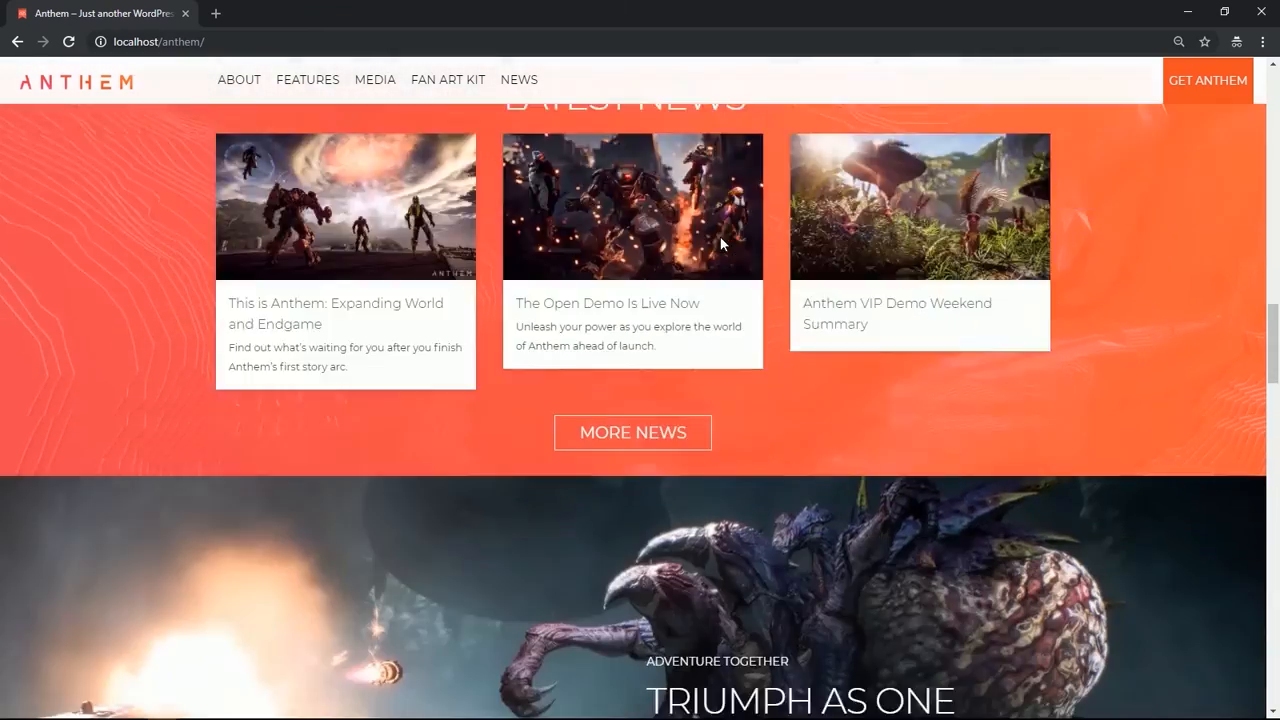
pyautogui.scroll(-7, 720, 237)
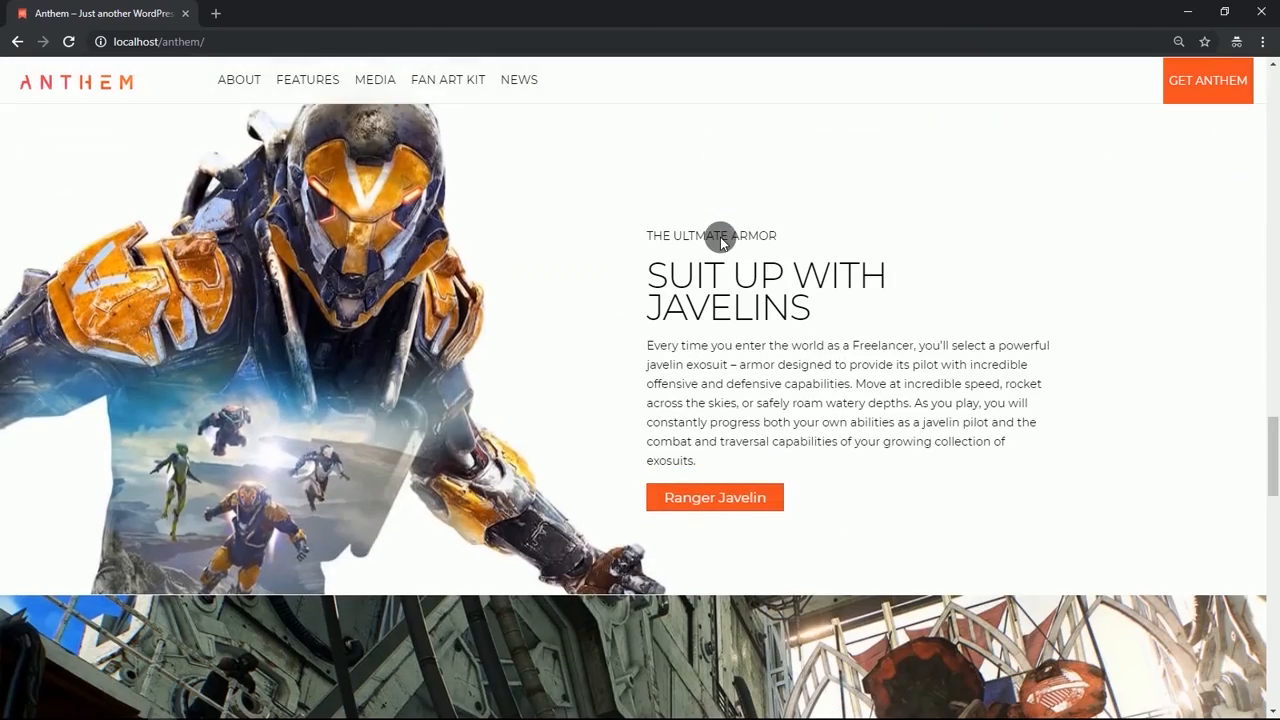
pyautogui.scroll(-10, 720, 237)
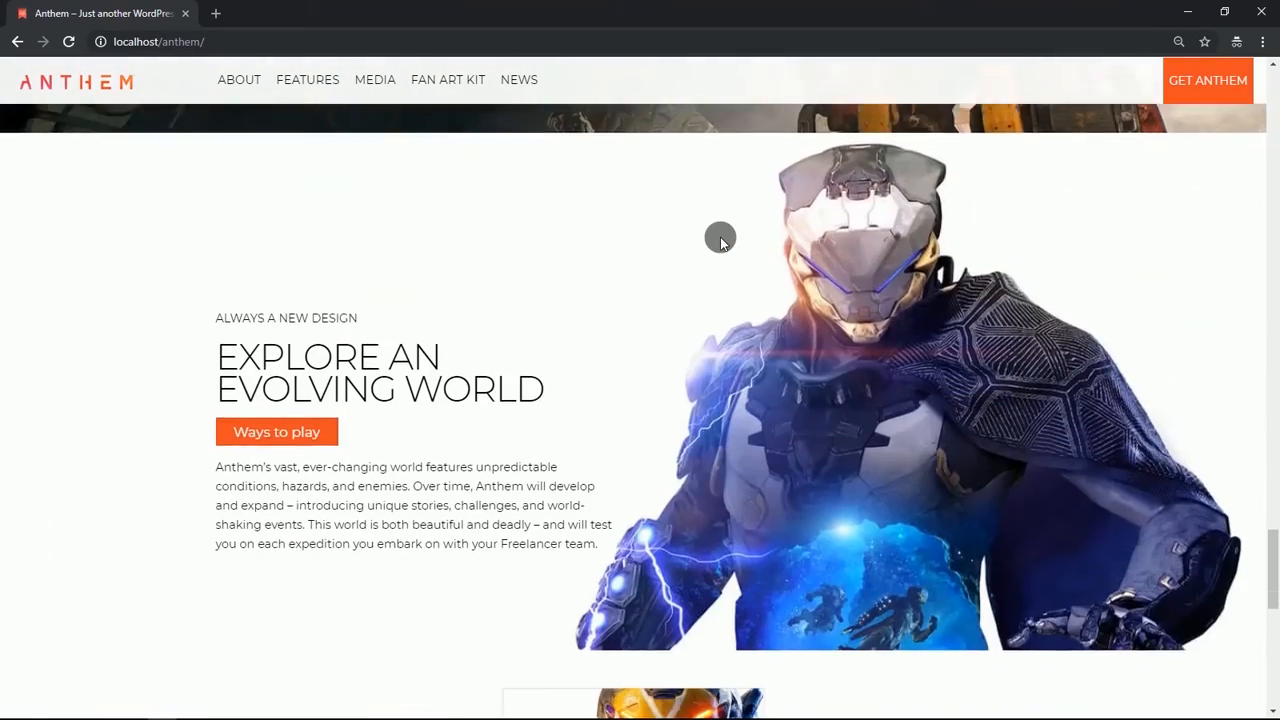
pyautogui.scroll(-3, 720, 237)
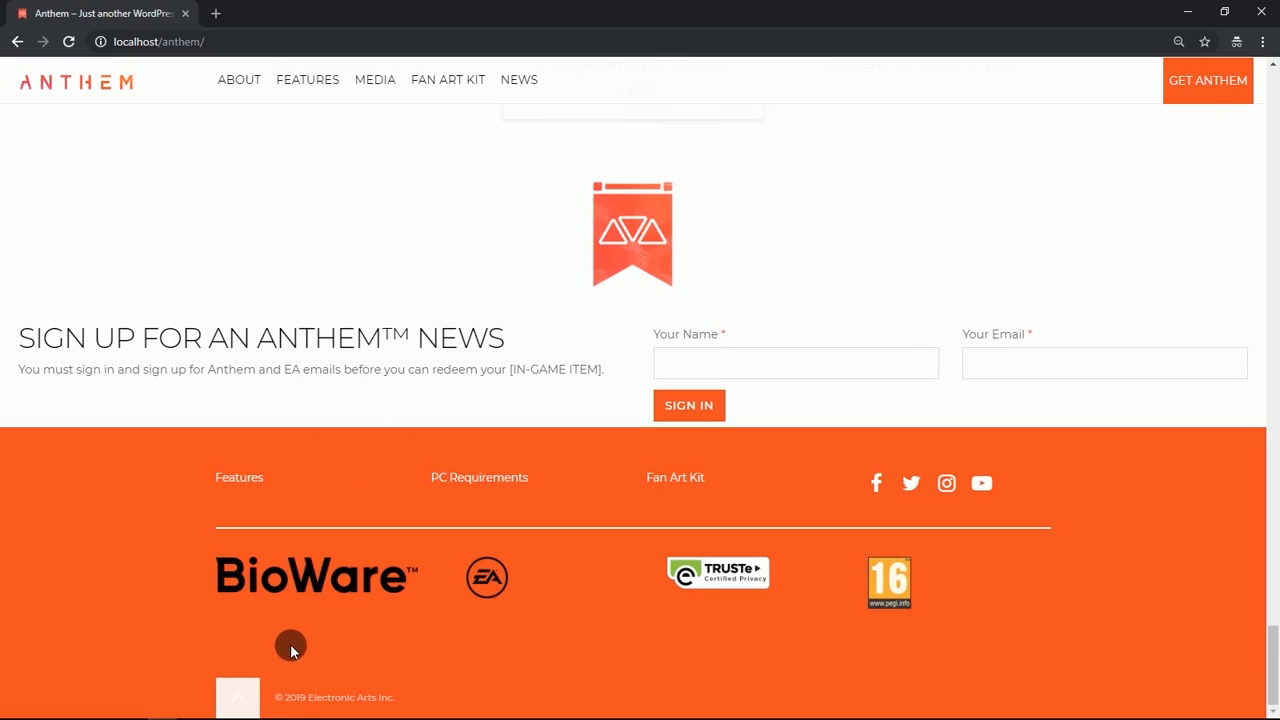
pyautogui.click(253, 698)
# Inspect the incognito page in the developer tools' mobile device preview and toggle its menu.
pyautogui.rightClick(541, 215)
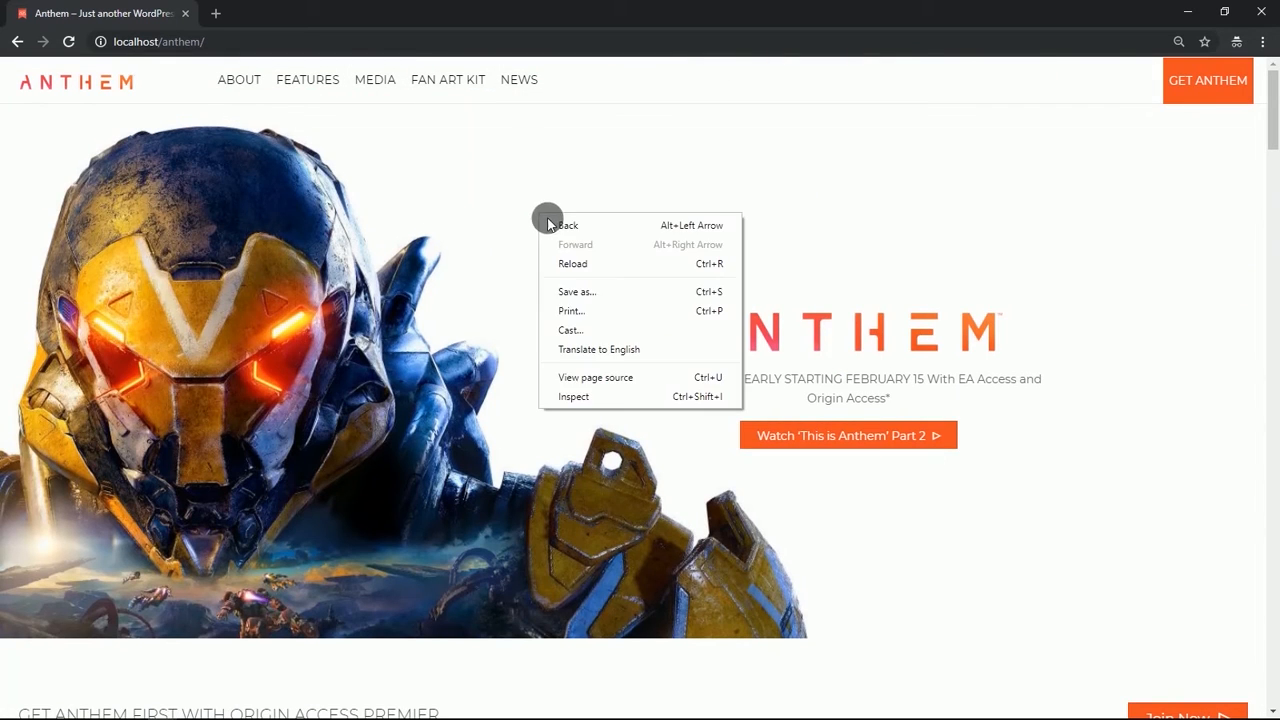
pyautogui.click(557, 396)
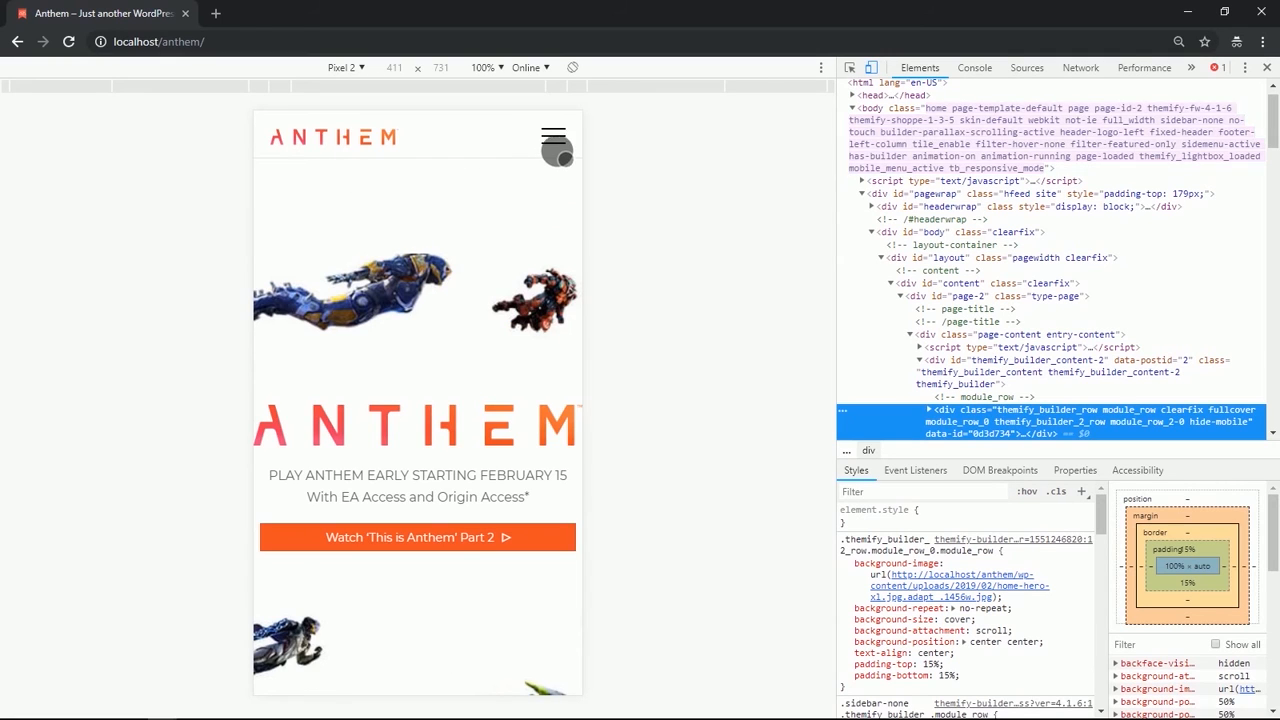
pyautogui.click(557, 152)
pyautogui.click(565, 134)
# Scroll through the incognito mobile preview to check every section down to the footer.
pyautogui.scroll(-3, 409, 330)
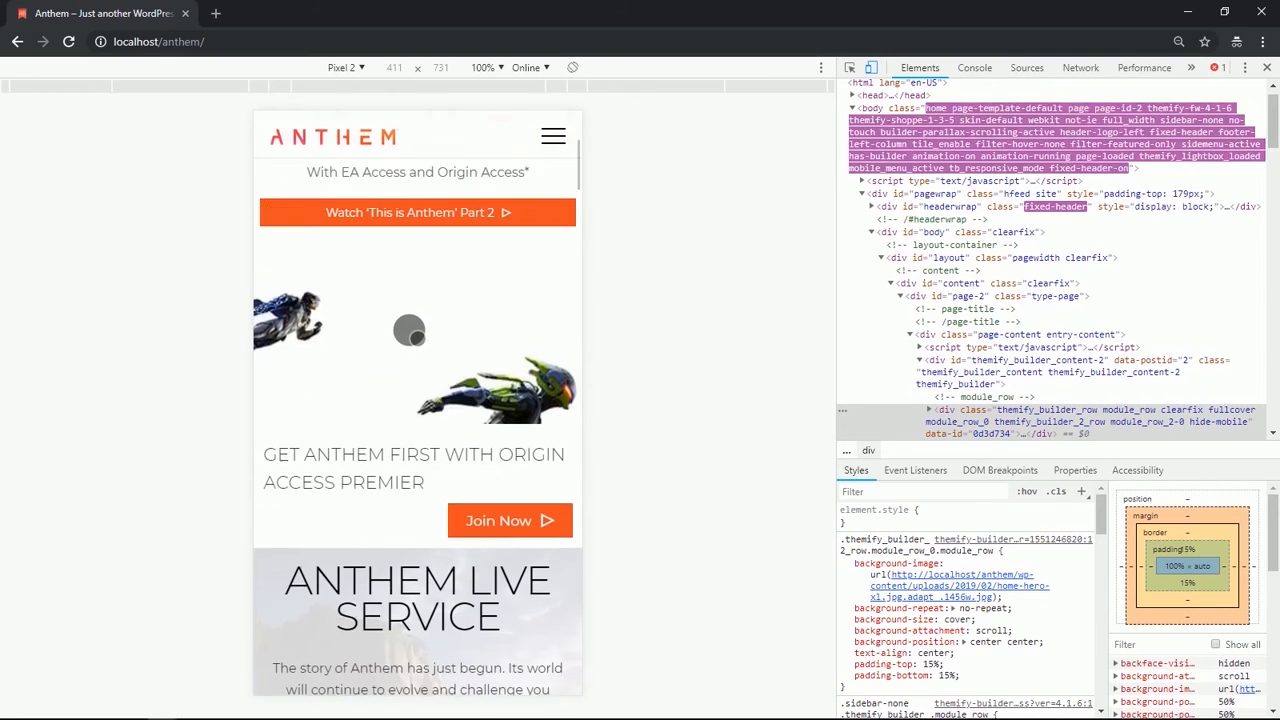
pyautogui.scroll(-1, 409, 330)
pyautogui.scroll(3, 409, 330)
pyautogui.scroll(-4, 409, 330)
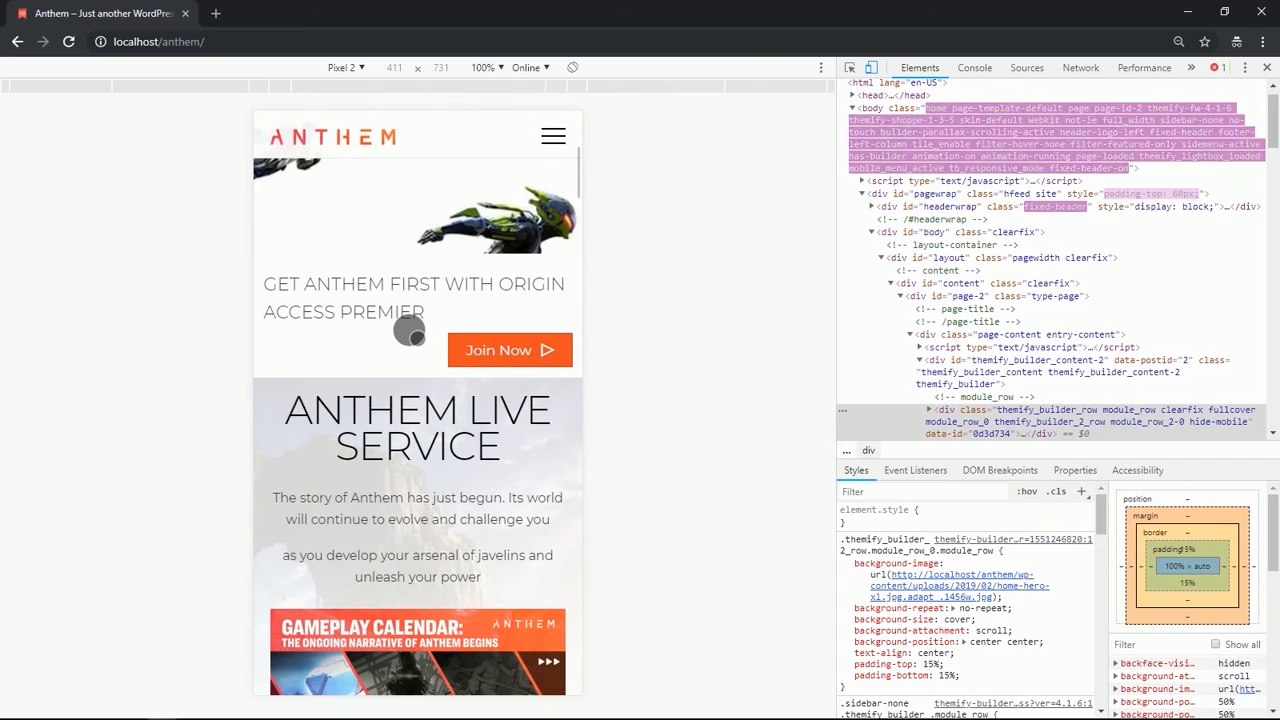
pyautogui.scroll(-10, 409, 330)
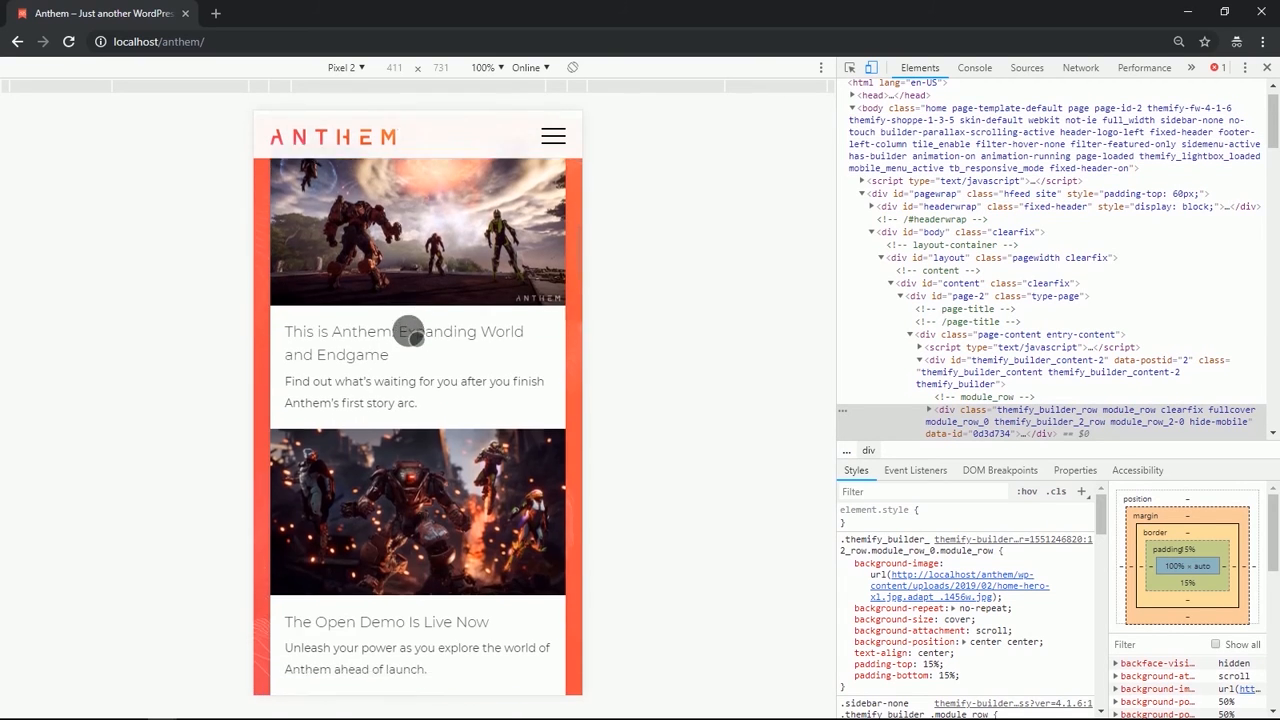
pyautogui.scroll(-8, 409, 334)
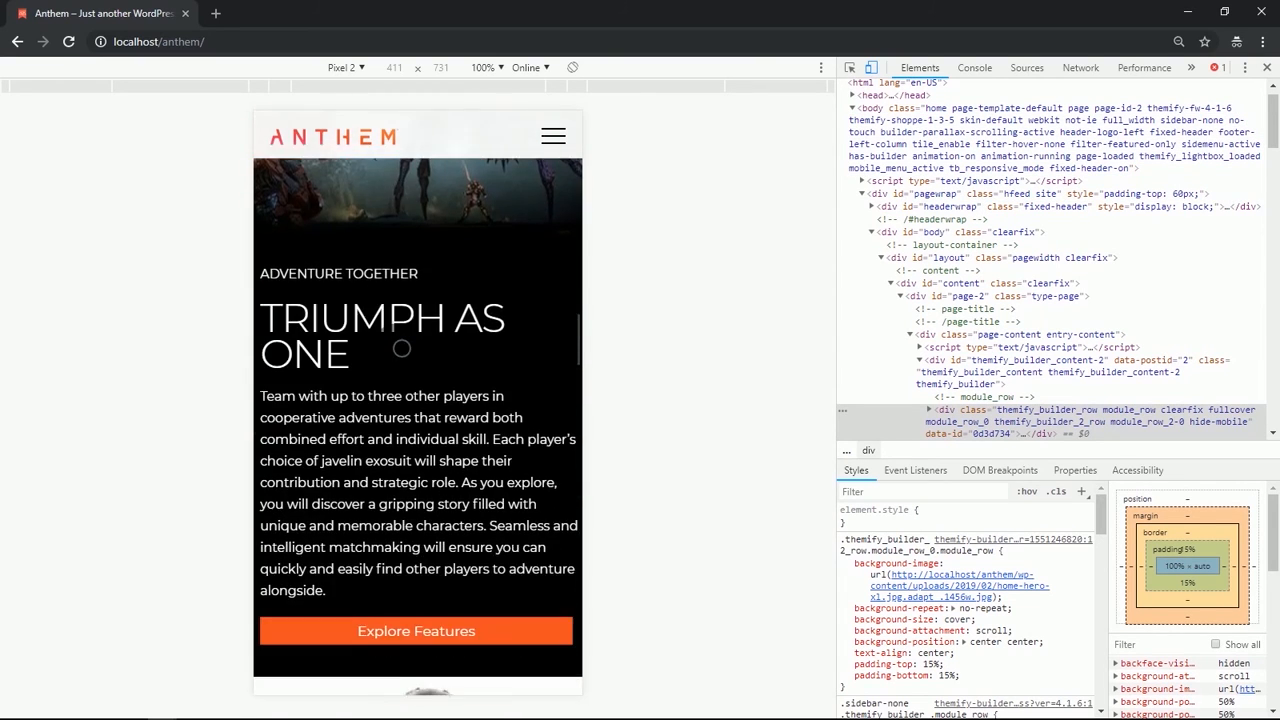
pyautogui.scroll(-8, 401, 348)
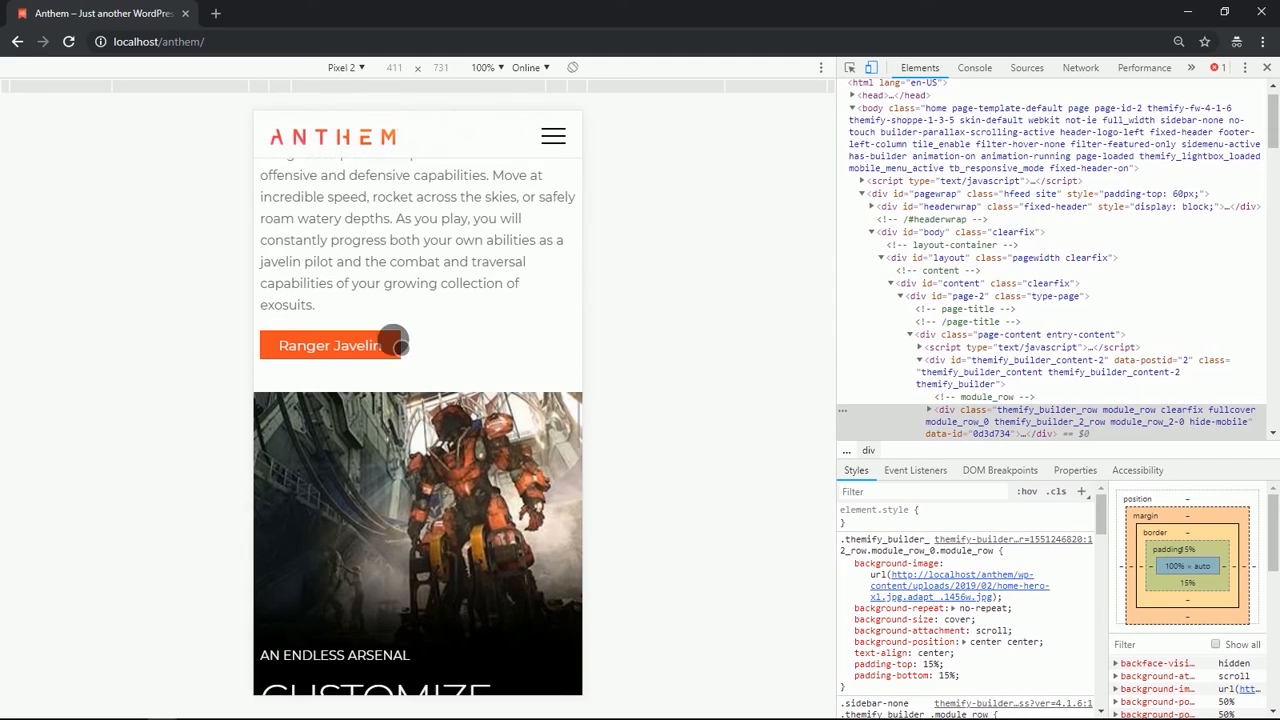
pyautogui.scroll(-8, 399, 345)
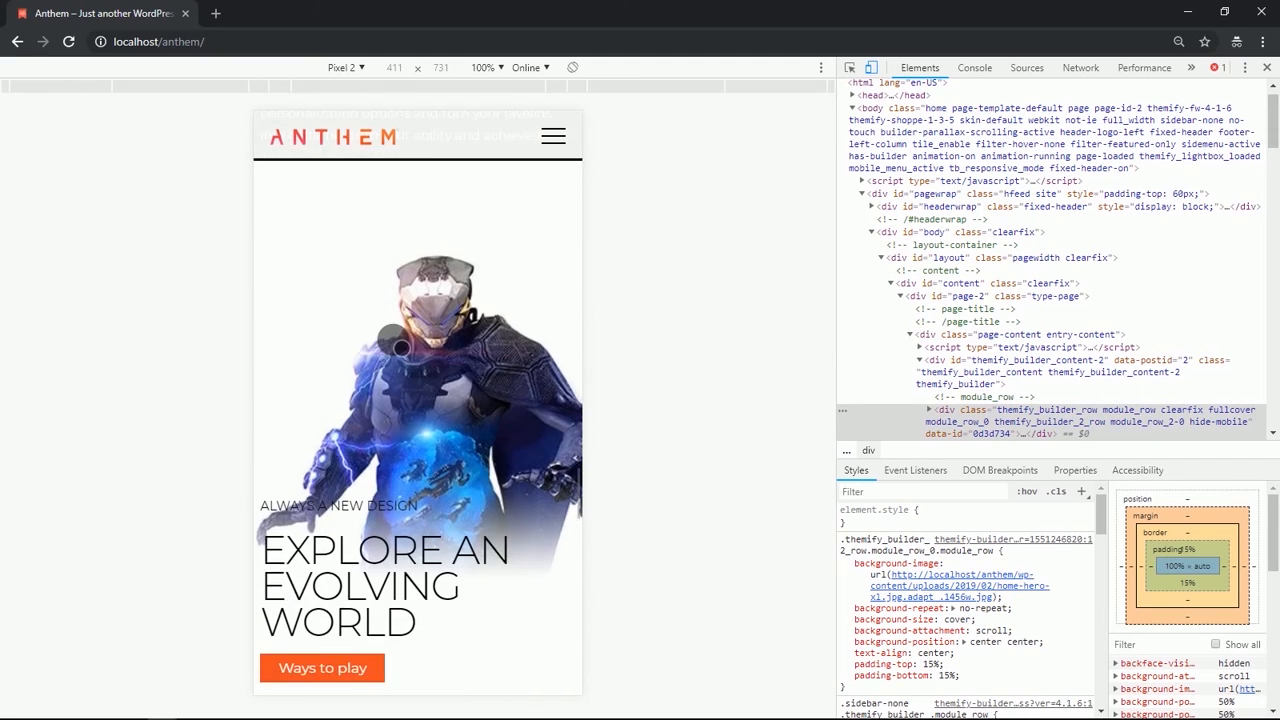
pyautogui.scroll(-8, 400, 346)
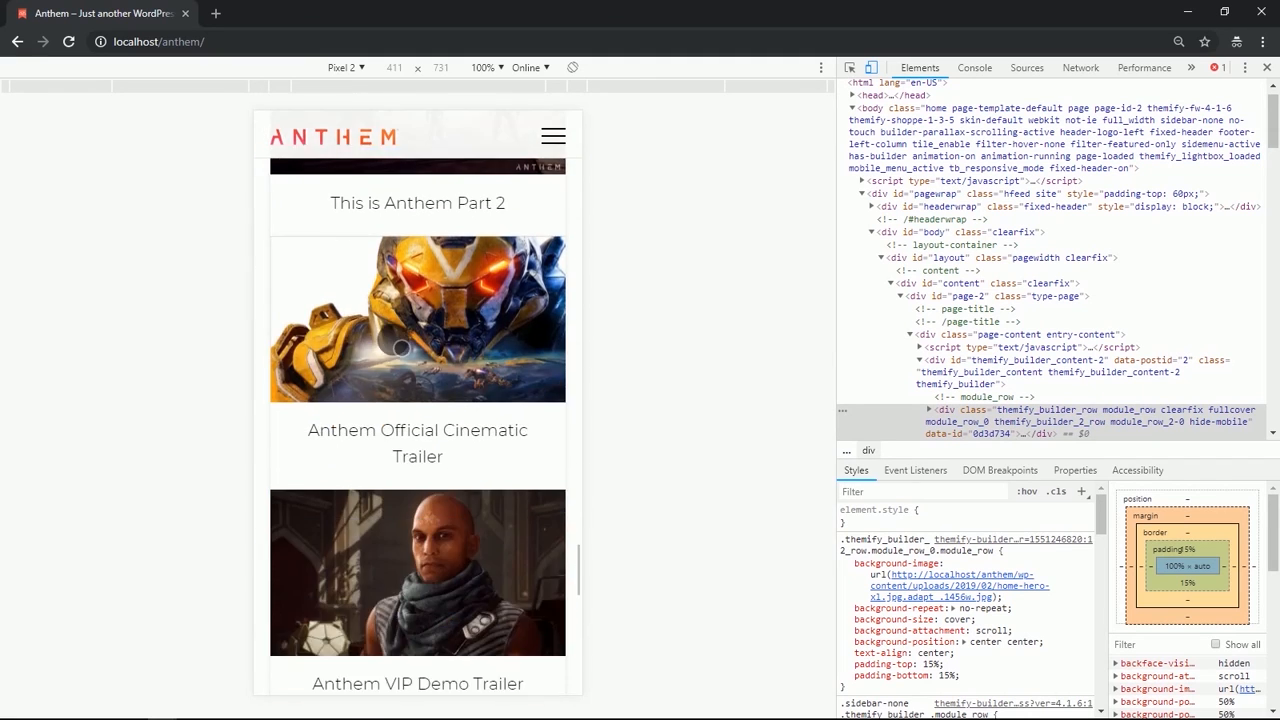
pyautogui.scroll(-8, 401, 347)
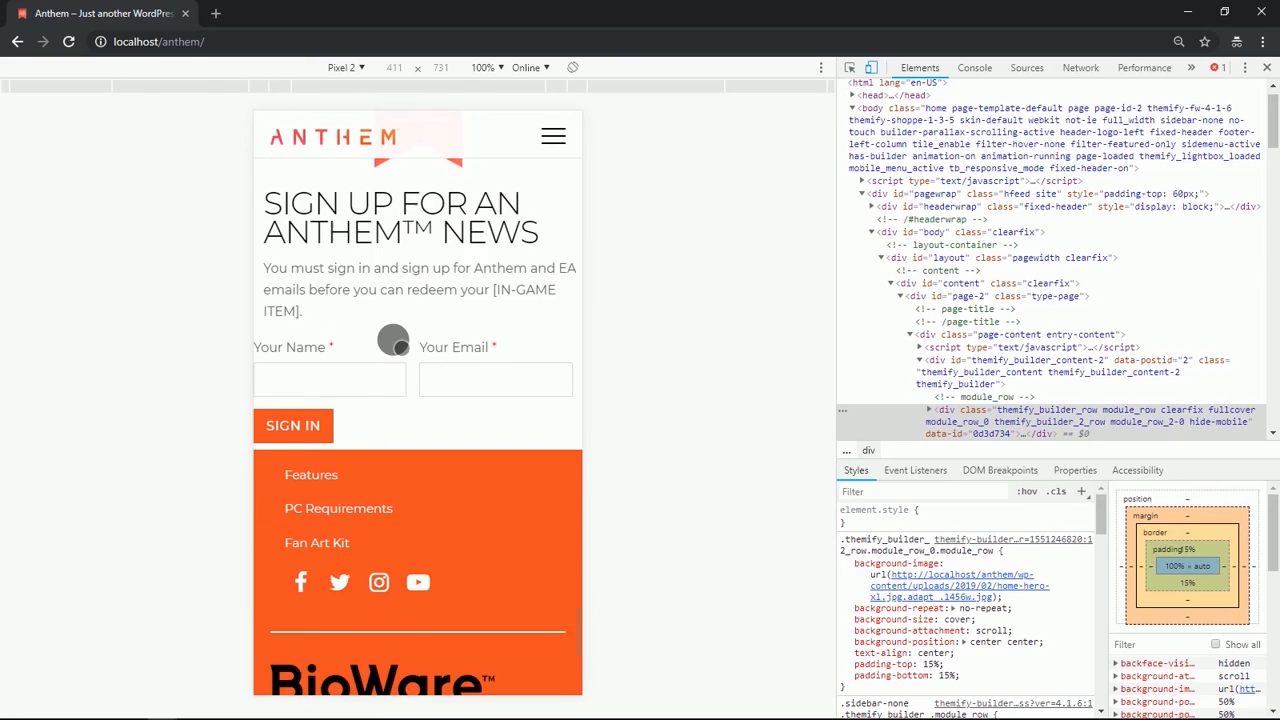
pyautogui.scroll(-5, 399, 345)
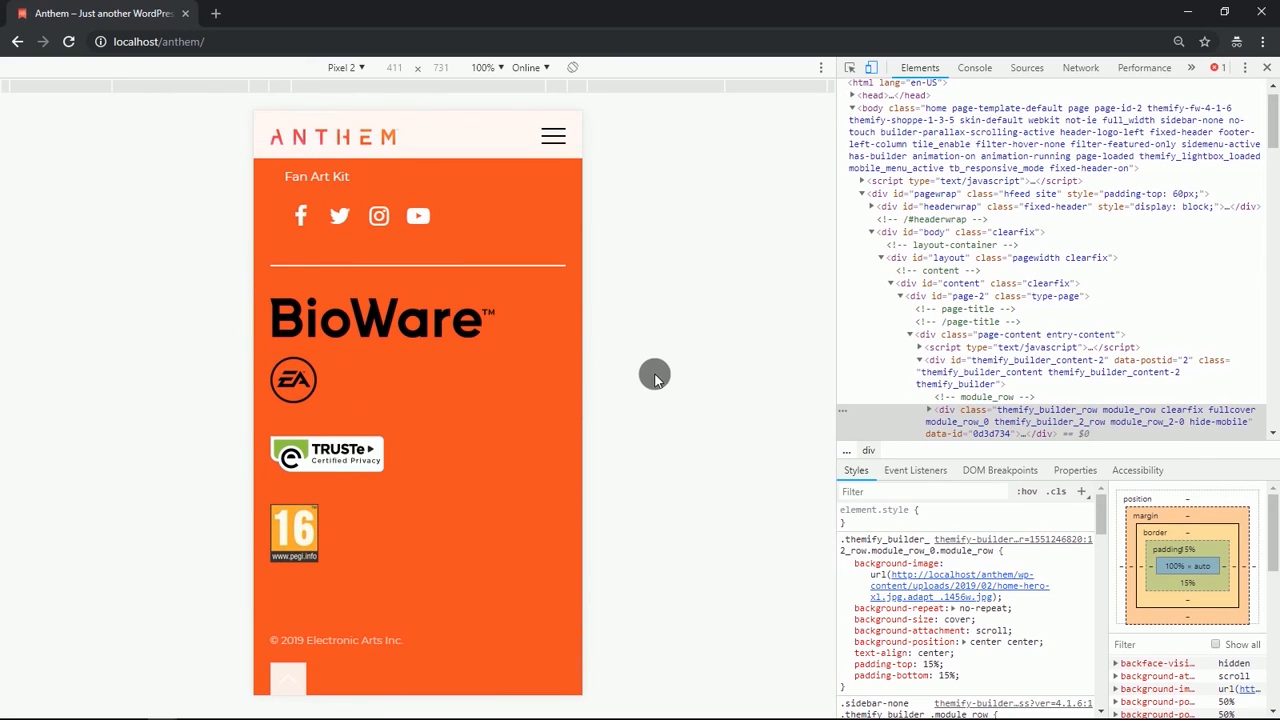